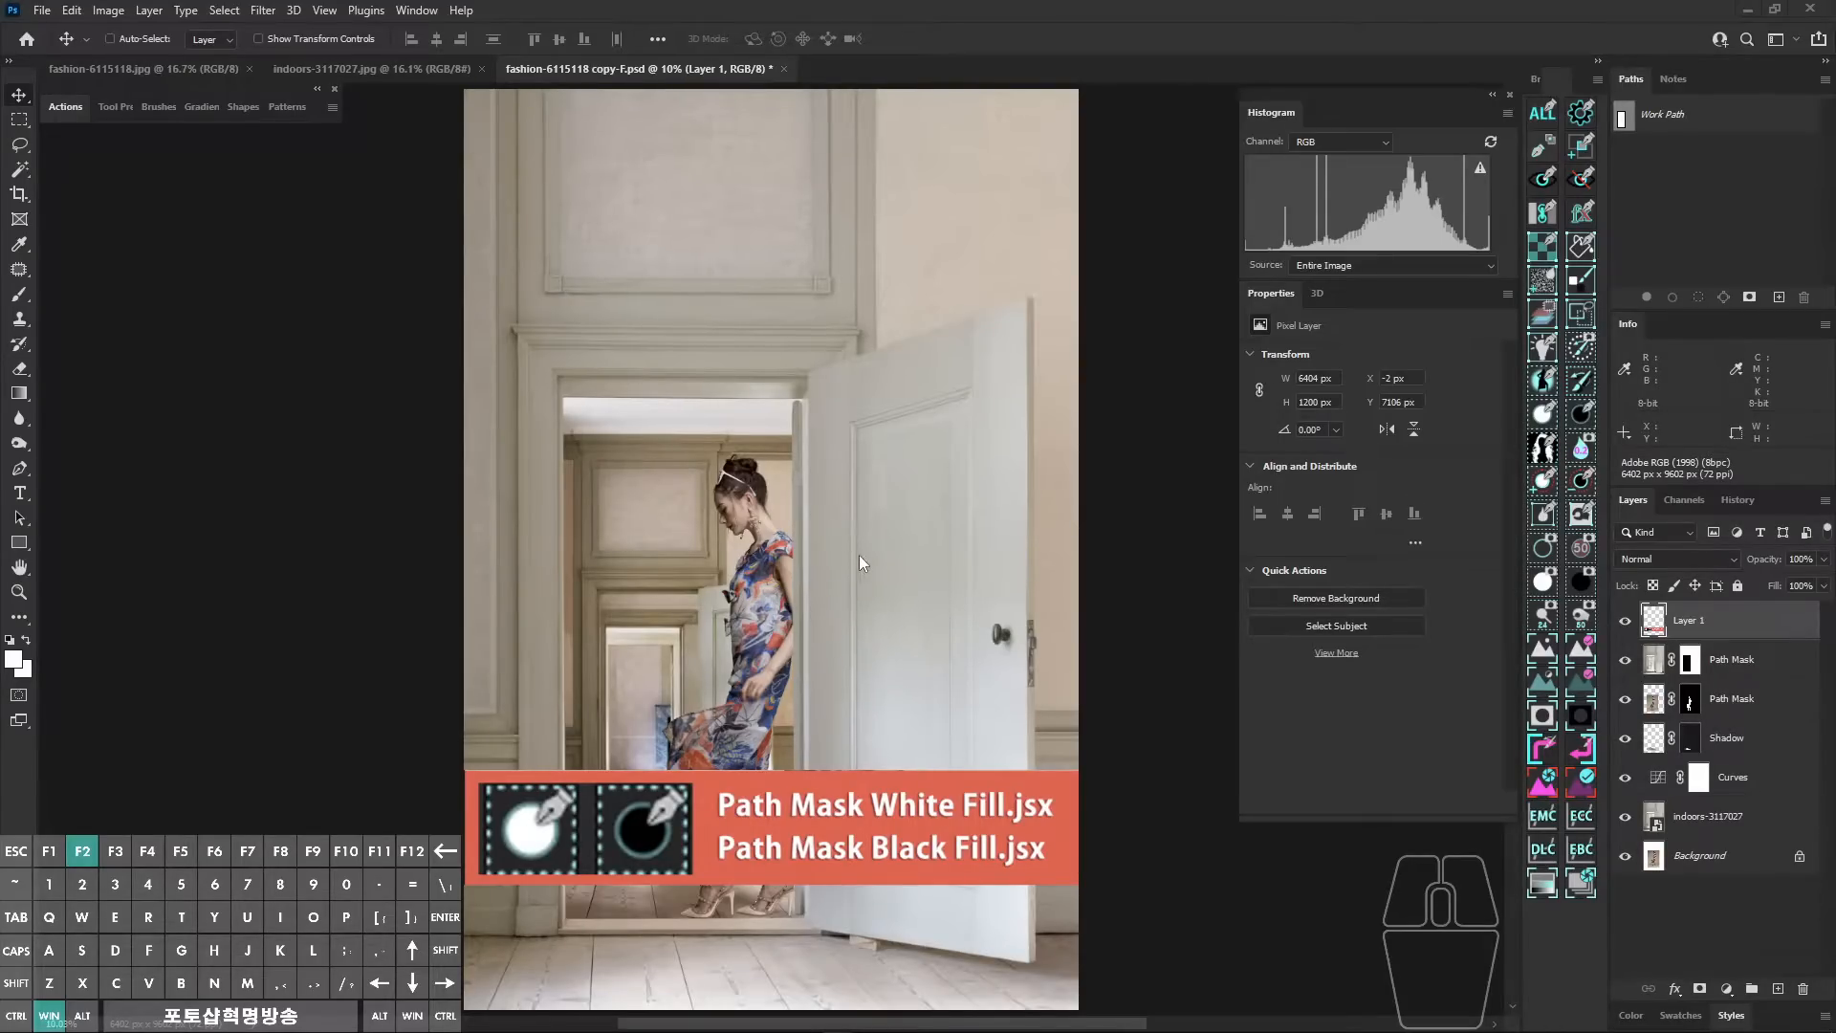
{"action": "mouse_move", "coordinate": [572, 822]}
{"action": "left_mouse_down"}
{"action": "mouse_move", "coordinate": [542, 773]}
{"action": "mouse_move", "coordinate": [658, 873]}
{"action": "mouse_move", "coordinate": [707, 842]}
{"action": "left_mouse_up"}
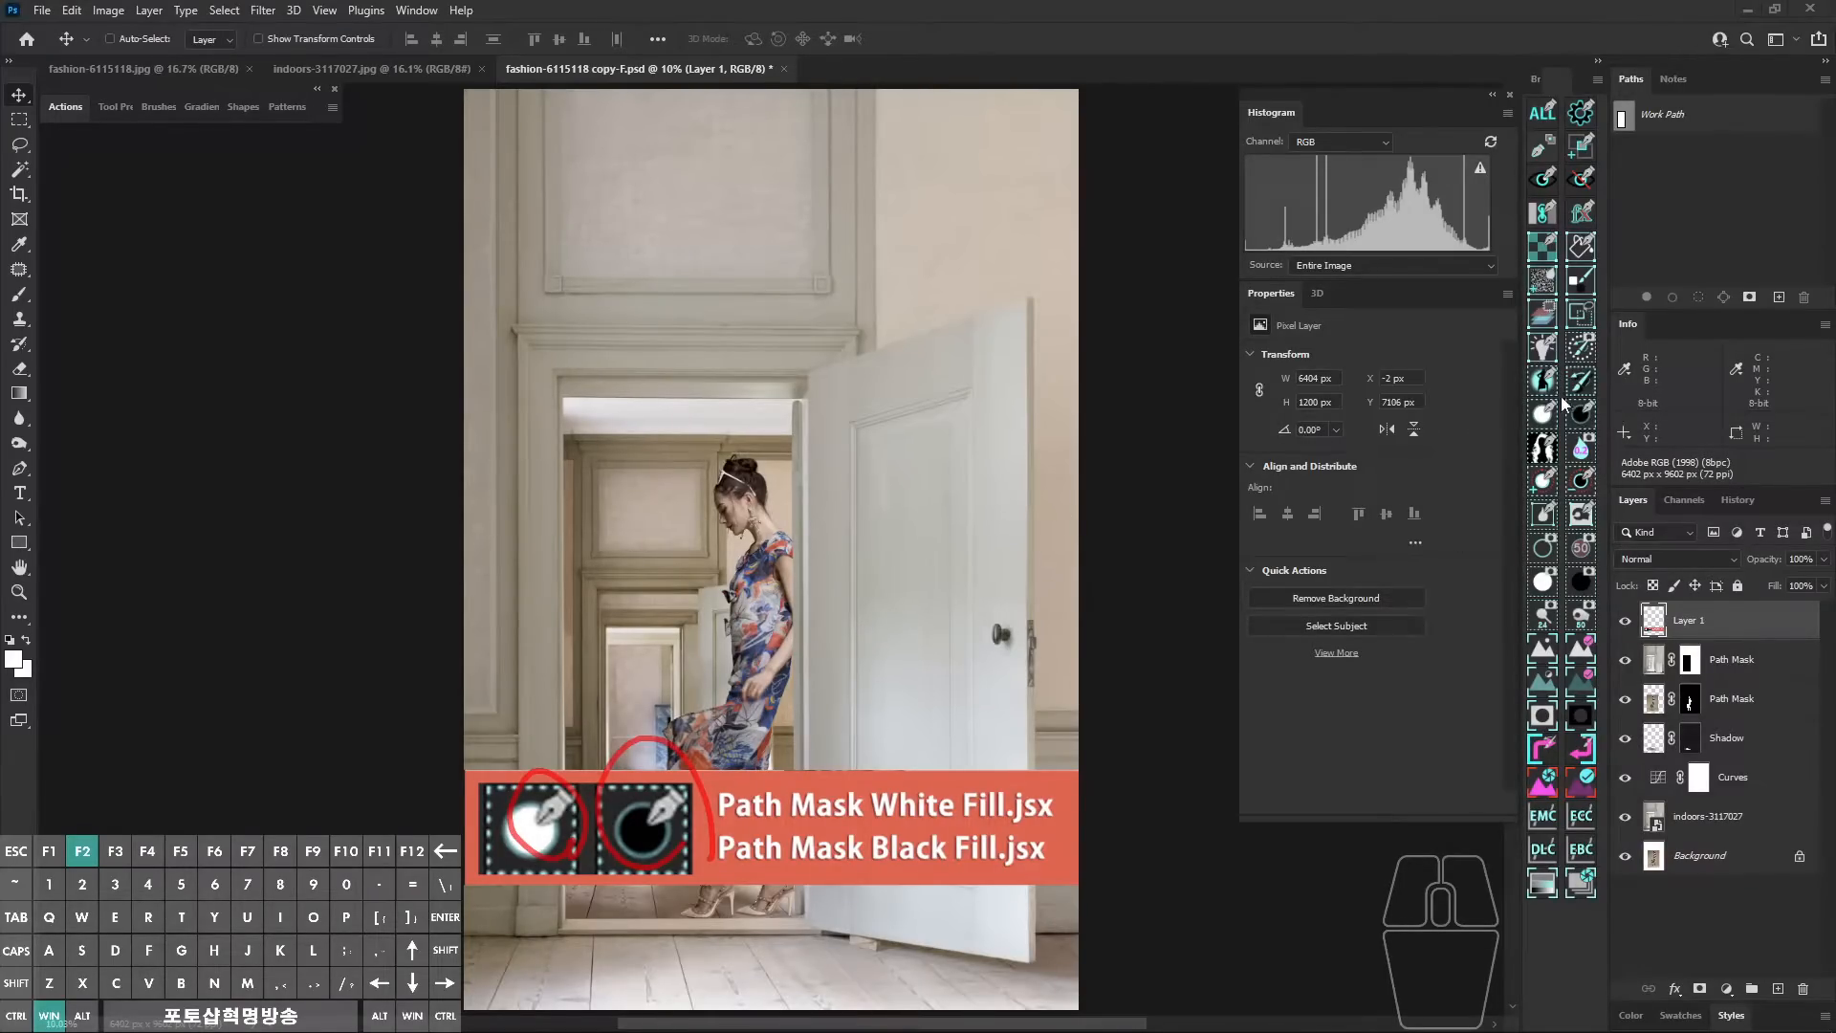
{"action": "mouse_move", "coordinate": [1542, 408]}
{"action": "left_mouse_down"}
{"action": "mouse_move", "coordinate": [1595, 400]}
{"action": "mouse_move", "coordinate": [1599, 438]}
{"action": "mouse_move", "coordinate": [1526, 402]}
{"action": "left_mouse_up"}
{"action": "mouse_move", "coordinate": [1640, 101]}
{"action": "left_mouse_down"}
{"action": "mouse_move", "coordinate": [1619, 121]}
{"action": "mouse_move", "coordinate": [1630, 103]}
{"action": "left_mouse_up"}
{"action": "mouse_move", "coordinate": [1634, 126]}
{"action": "left_mouse_down"}
{"action": "mouse_move", "coordinate": [1534, 409]}
{"action": "mouse_move", "coordinate": [1557, 426]}
{"action": "mouse_move", "coordinate": [1539, 382]}
{"action": "mouse_move", "coordinate": [1558, 398]}
{"action": "mouse_move", "coordinate": [1544, 417]}
{"action": "mouse_move", "coordinate": [1587, 403]}
{"action": "left_mouse_up"}
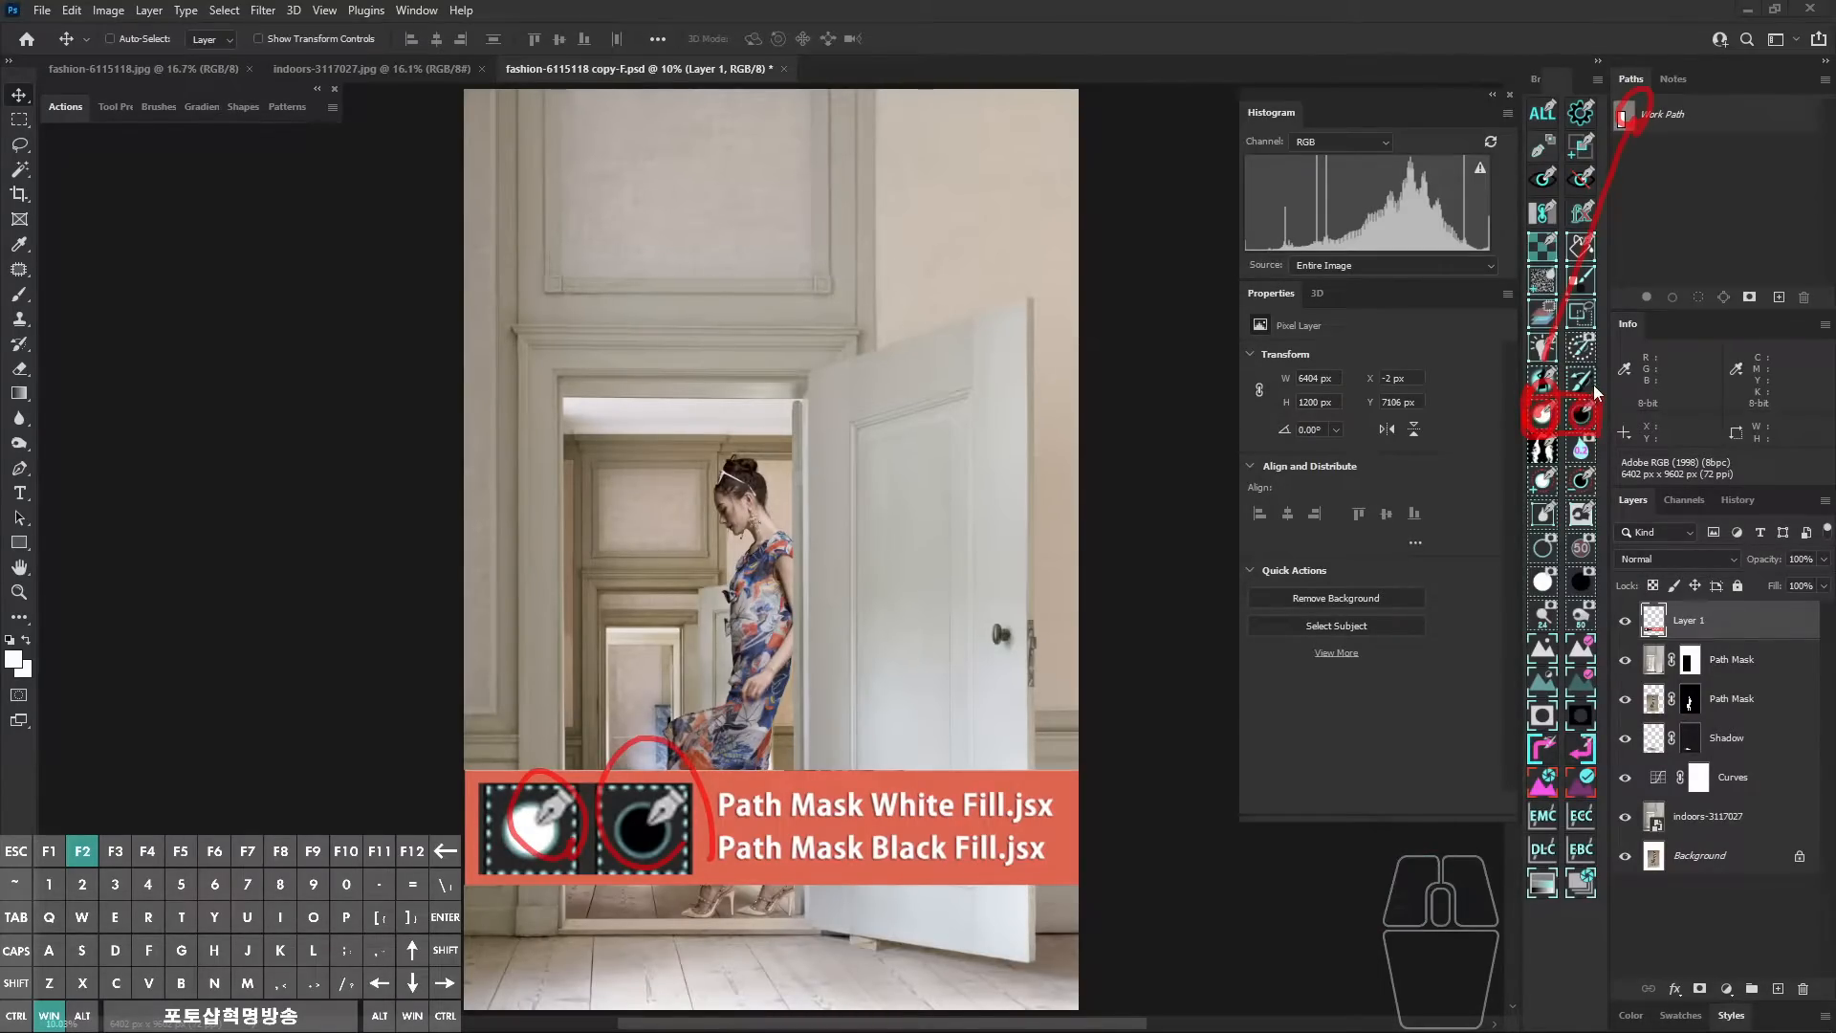
Step: Delete Layer 1, which holds the red banner with the Path Mask script names
{"action": "key", "text": "alt"}
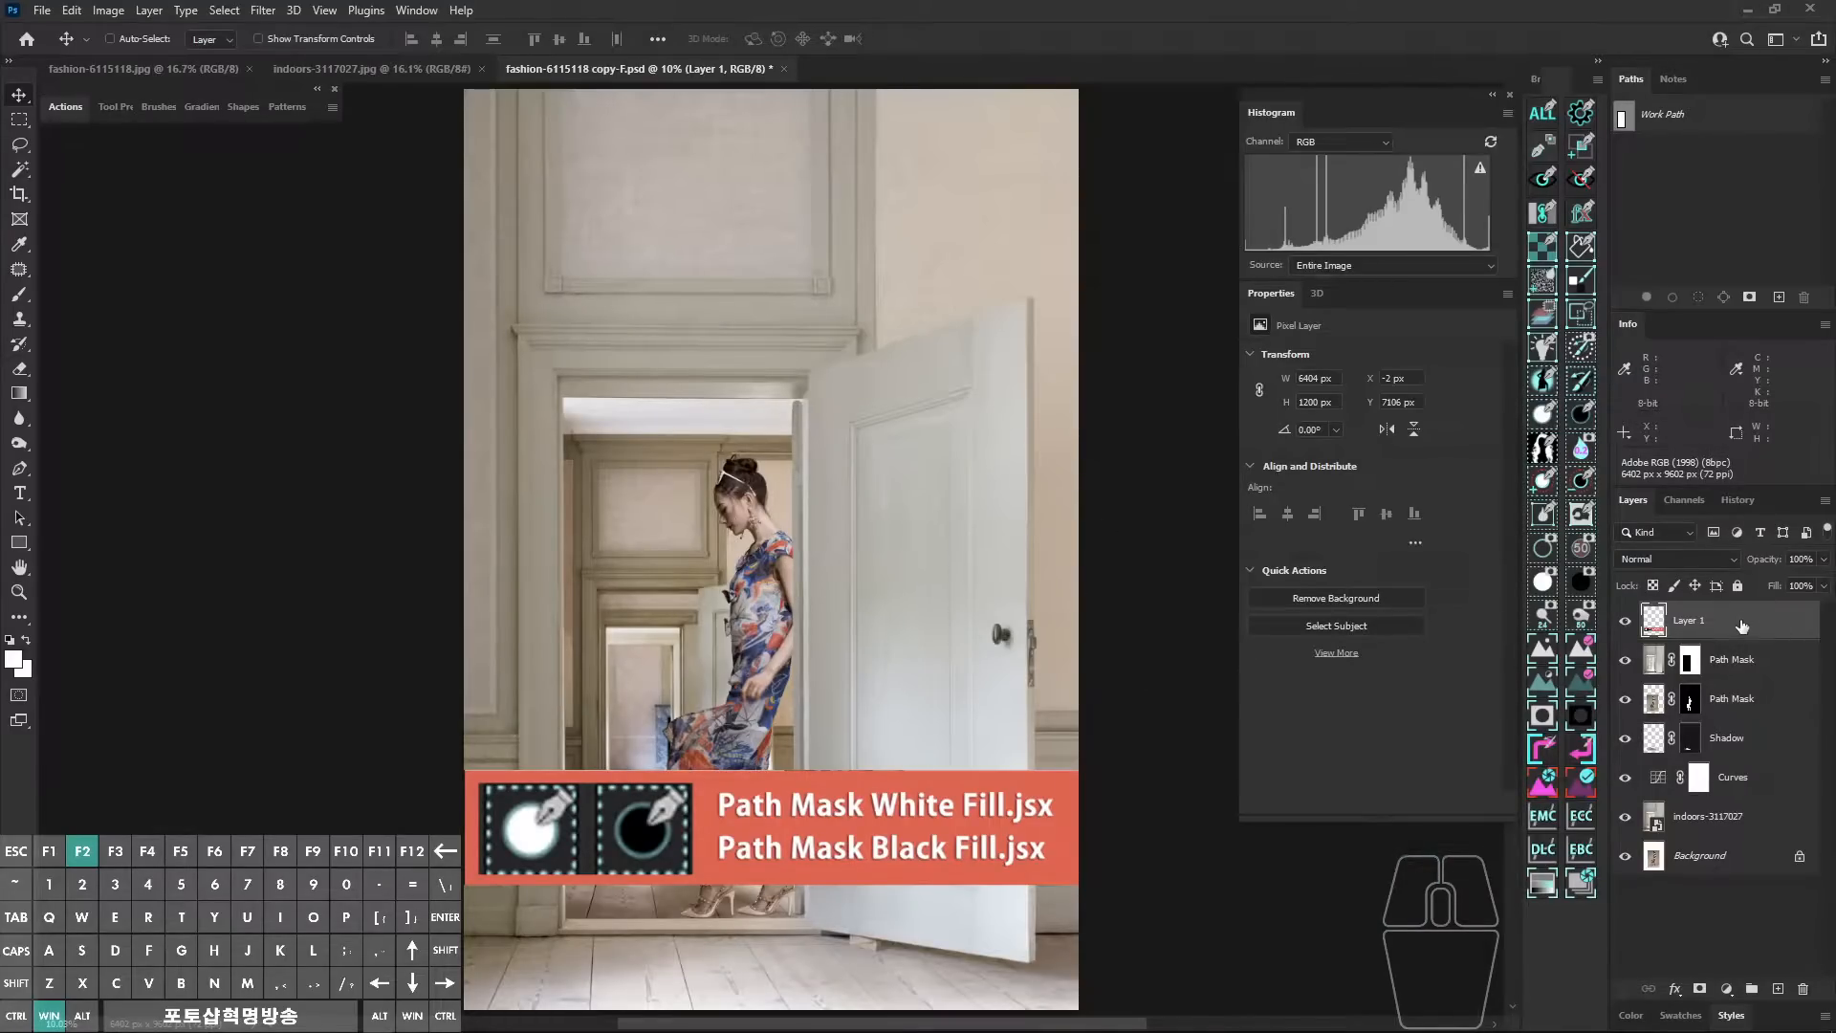
{"action": "key", "text": "ctrl+alt+shift+x"}
{"action": "left_click_drag", "start_coordinate": [1005, 549], "coordinate": [1026, 547]}
{"action": "mouse_move", "coordinate": [1555, 555]}
{"action": "left_mouse_down"}
{"action": "mouse_move", "coordinate": [1554, 538]}
{"action": "mouse_move", "coordinate": [1600, 525]}
{"action": "left_mouse_up"}
{"action": "left_click_drag", "start_coordinate": [1701, 632], "coordinate": [1706, 601]}
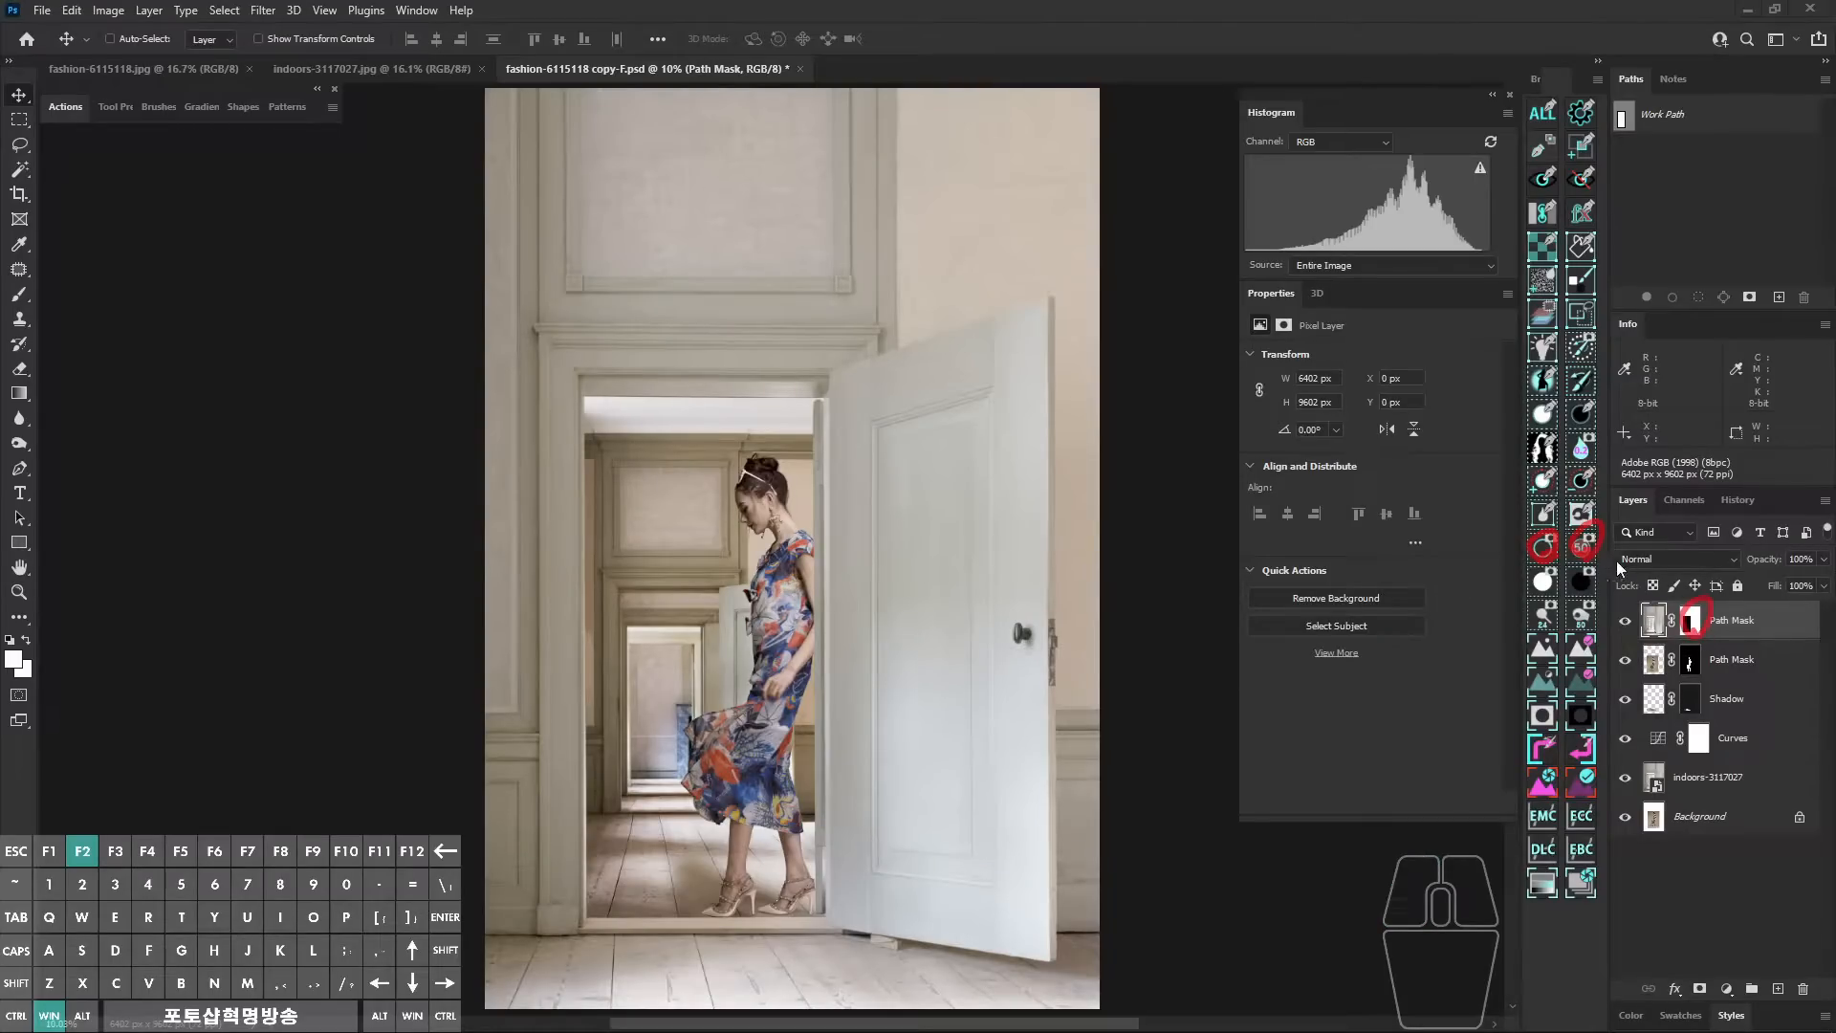
{"action": "left_click_drag", "start_coordinate": [1587, 547], "coordinate": [1542, 555]}
{"action": "left_click_drag", "start_coordinate": [1579, 543], "coordinate": [1584, 549]}
{"action": "left_click_drag", "start_coordinate": [1568, 431], "coordinate": [1530, 424]}
{"action": "key", "text": "alt+z"}
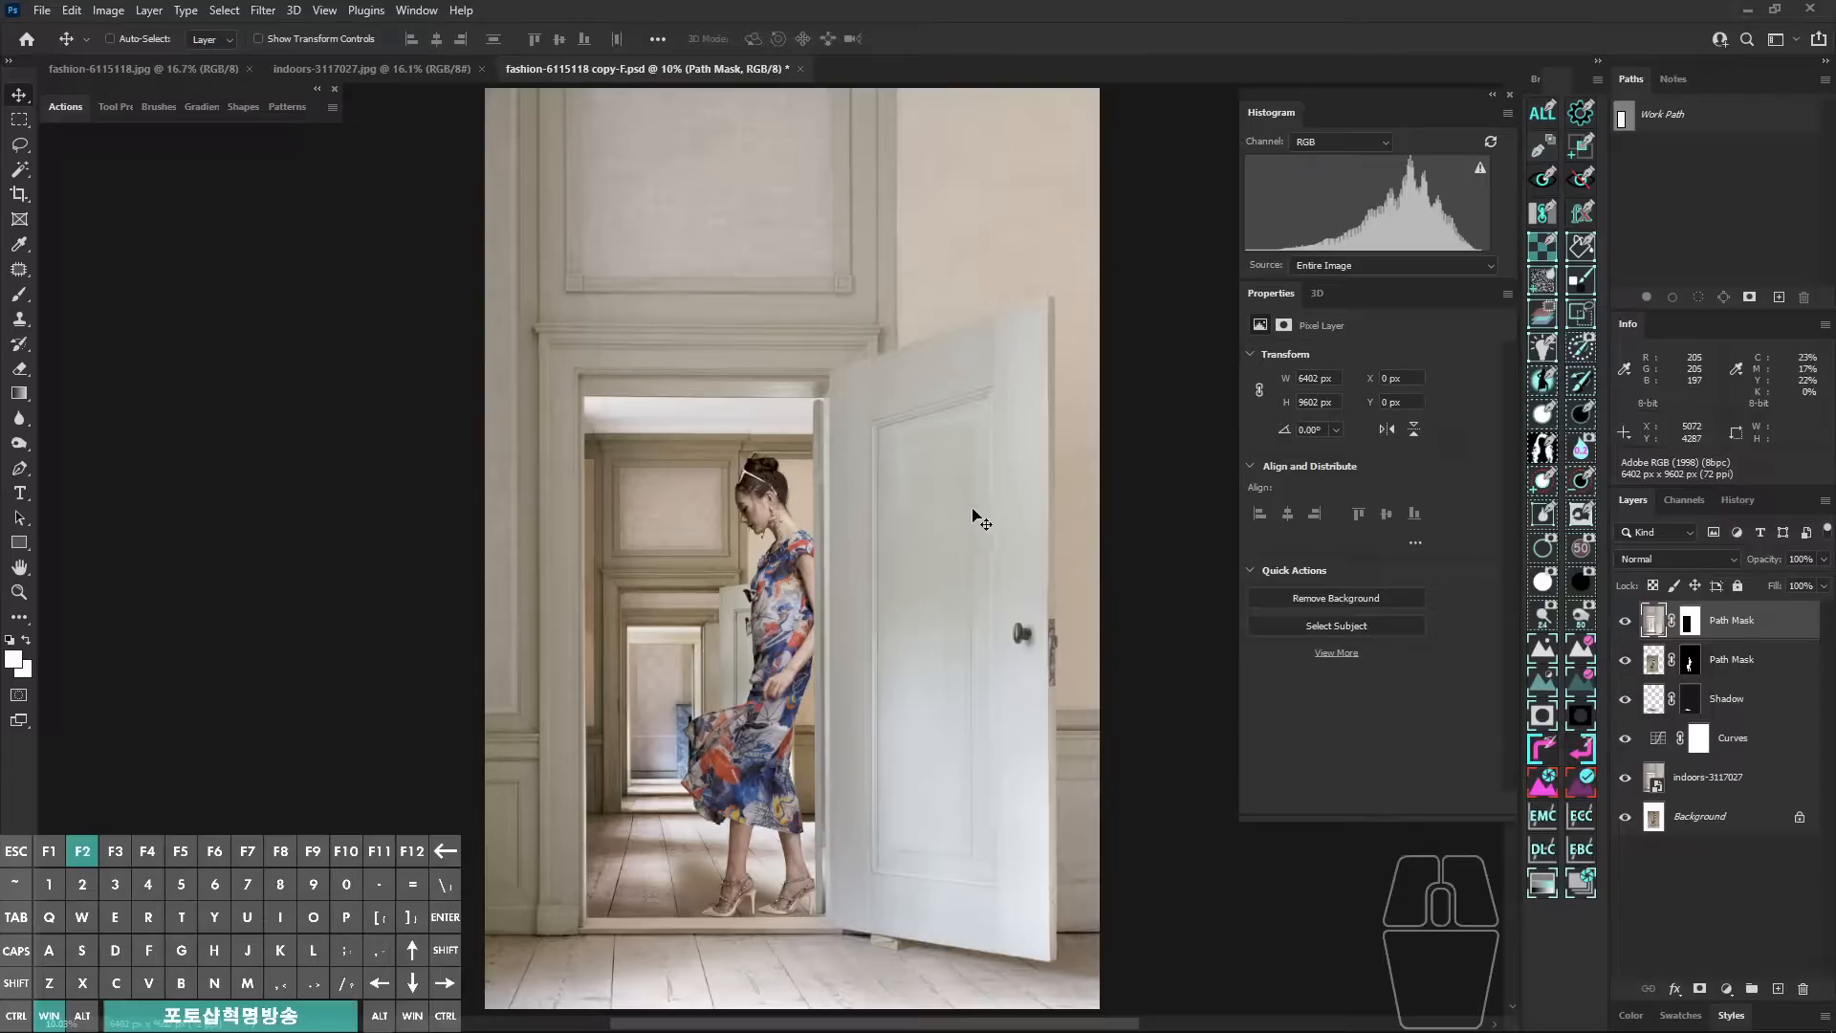
{"action": "left_click_drag", "start_coordinate": [974, 517], "coordinate": [972, 518]}
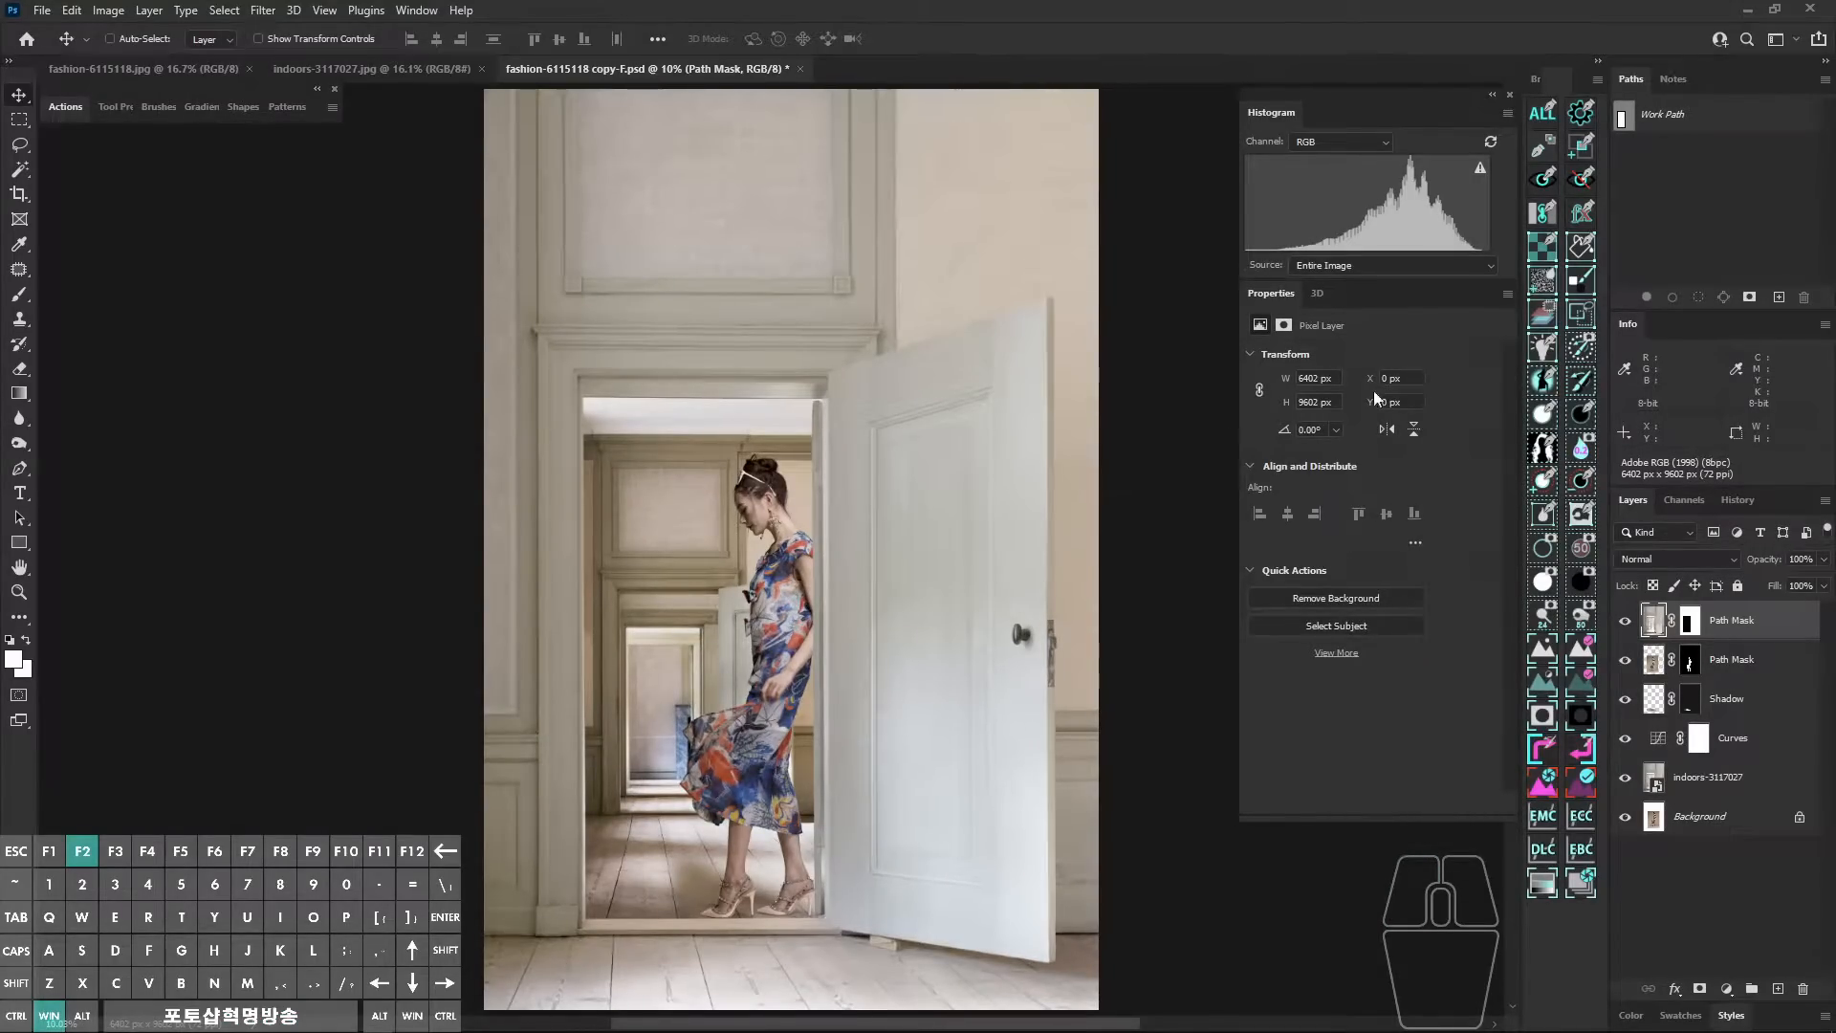
{"action": "left_click", "coordinate": [973, 518]}
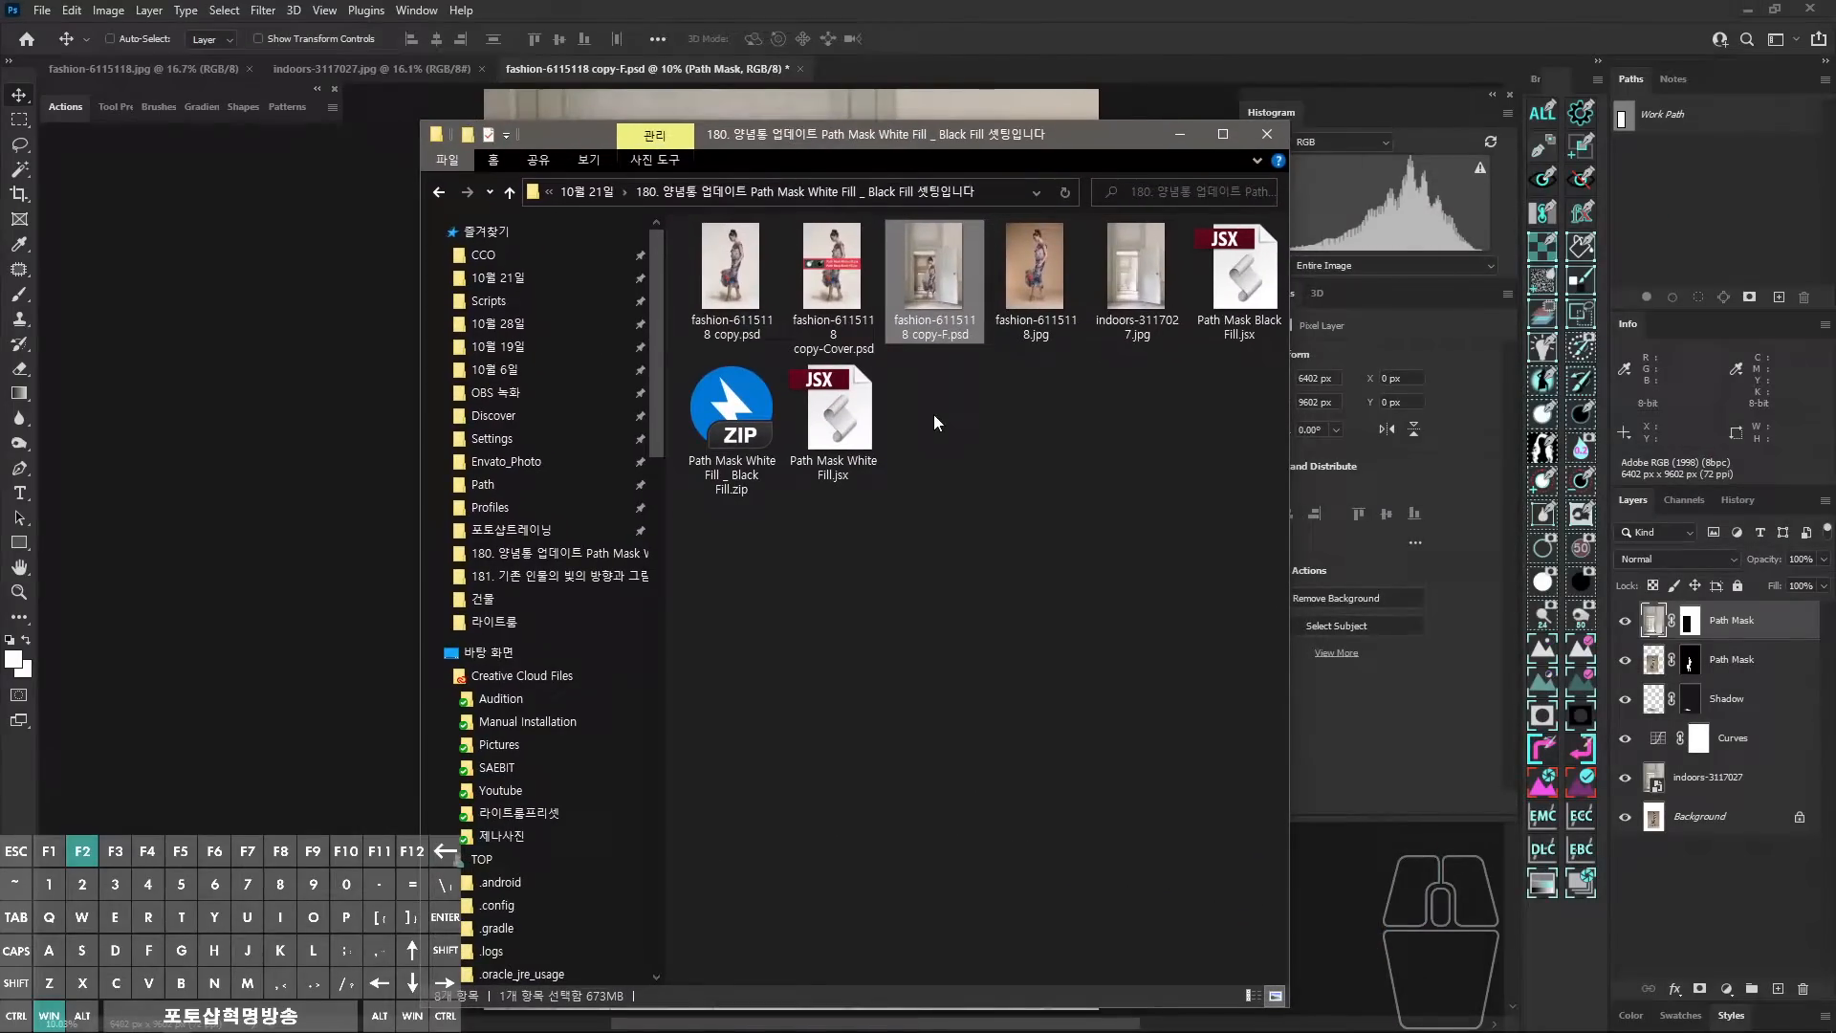
Step: In File Explorer, select and copy the script files Path Mask White Fill.jsx and Path Mask Black Fill.jsx
{"action": "left_click", "coordinate": [856, 421]}
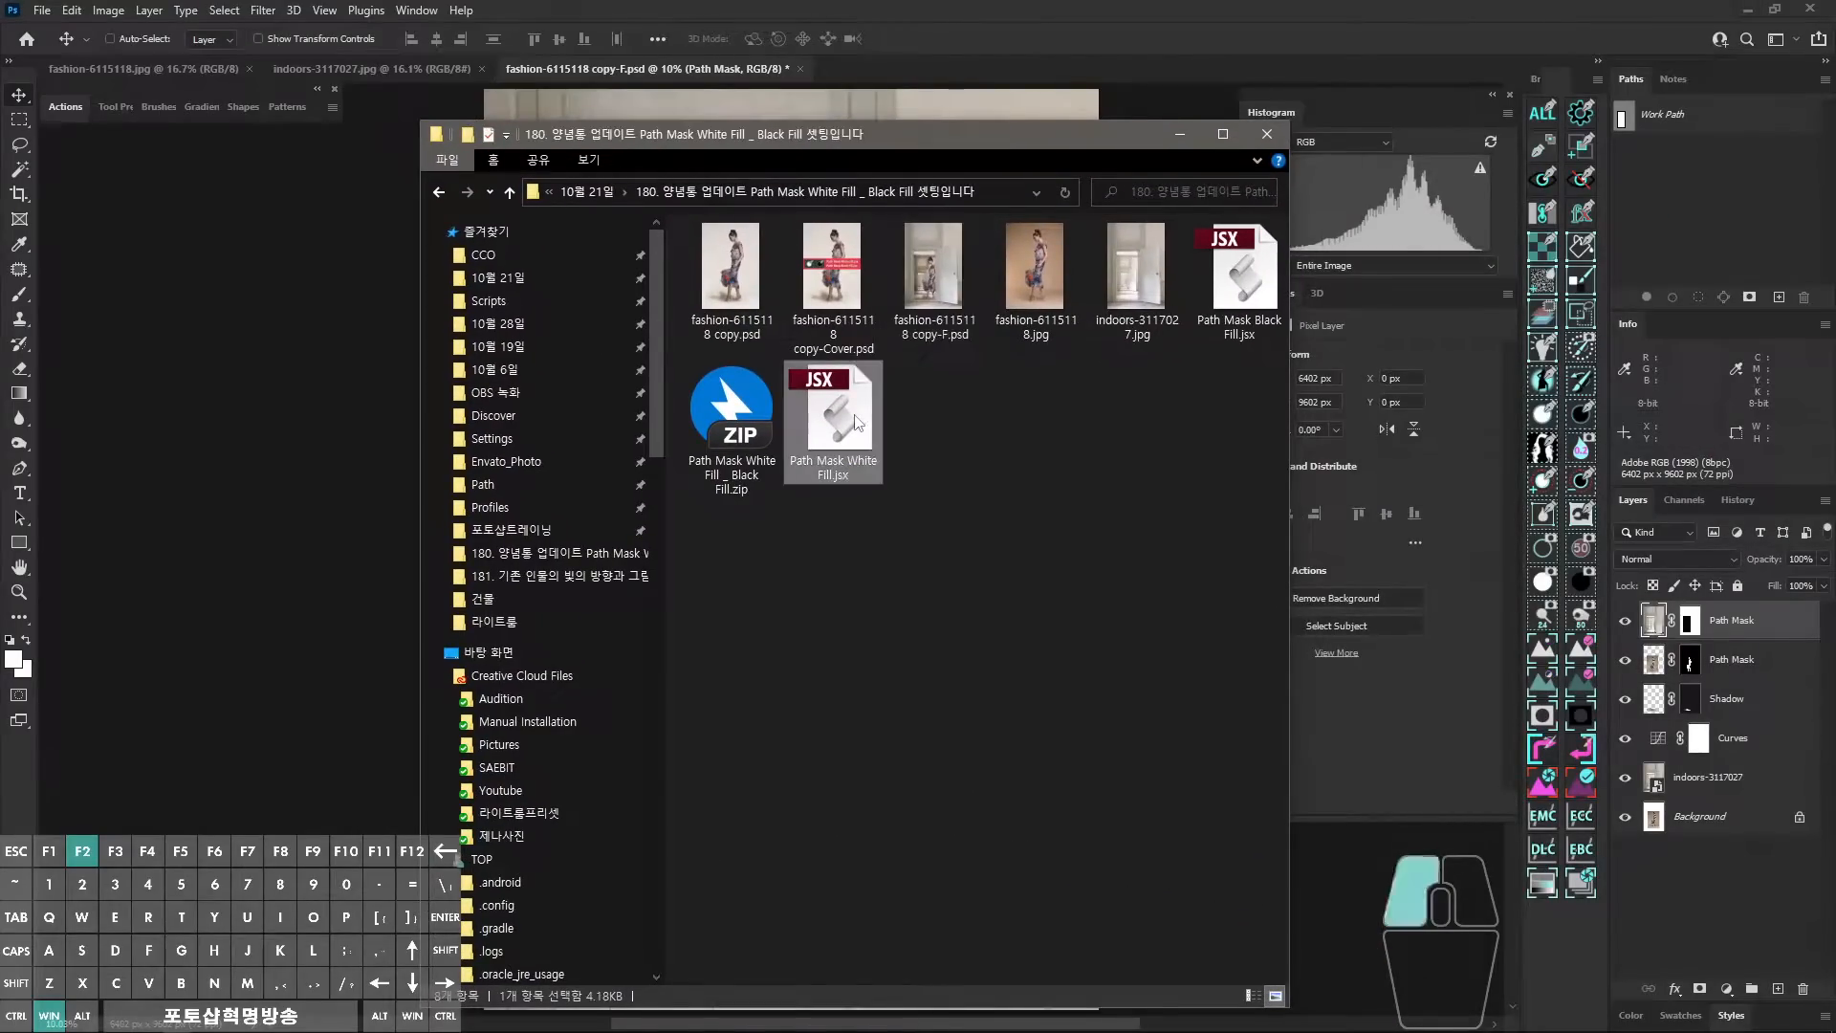
{"action": "left_click", "coordinate": [1256, 308]}
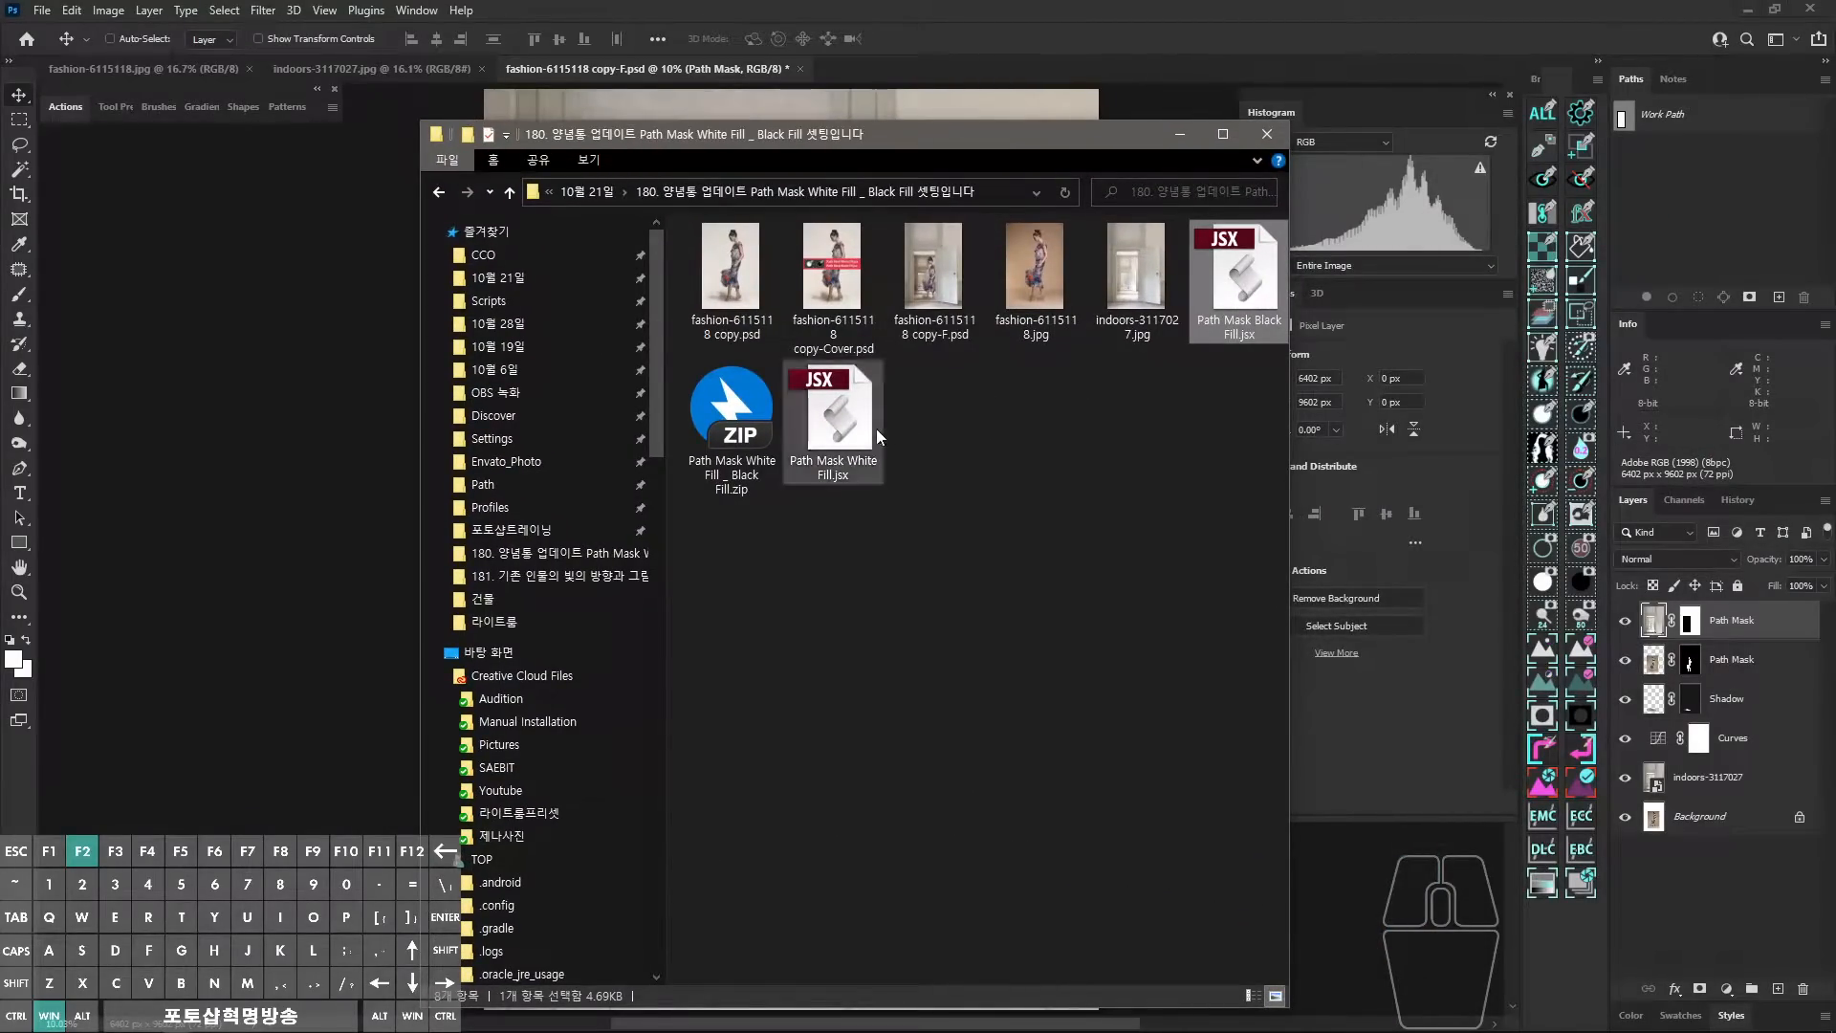
{"action": "left_click", "coordinate": [876, 422]}
{"action": "left_click", "coordinate": [1240, 298], "text": "ctrl"}
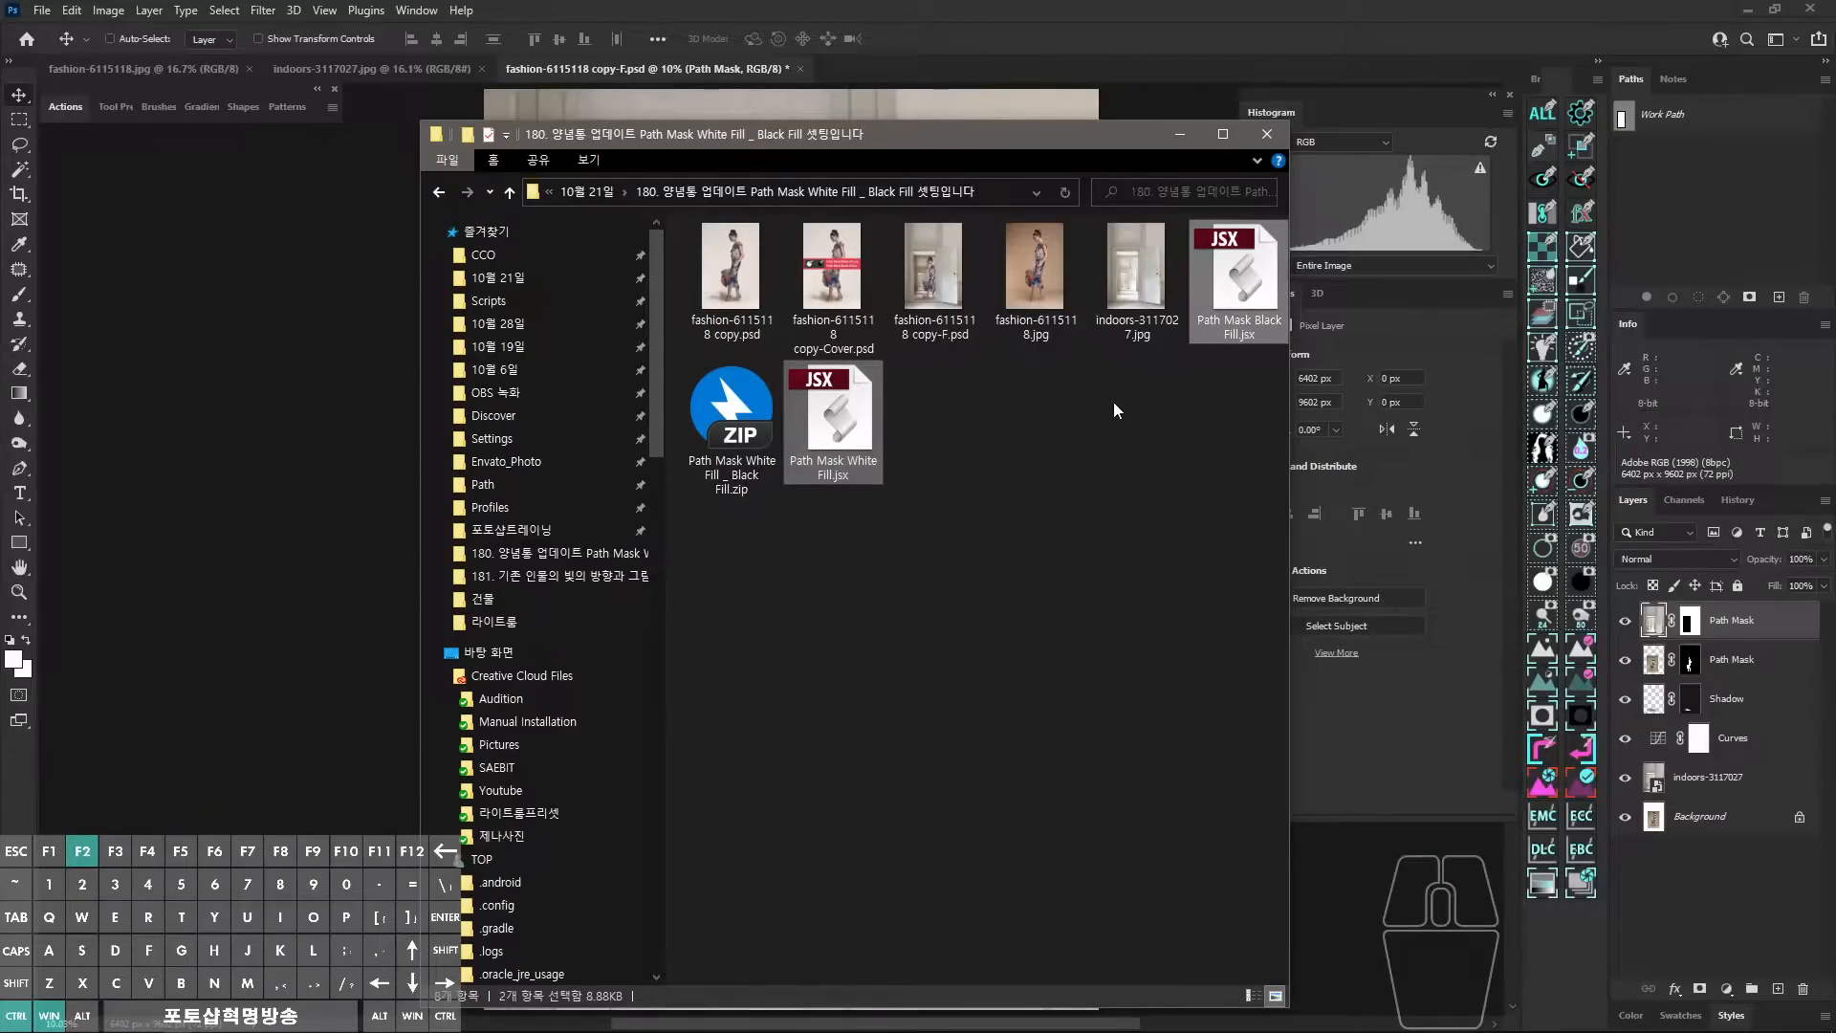
{"action": "left_click_drag", "start_coordinate": [961, 150], "coordinate": [1835, 210]}
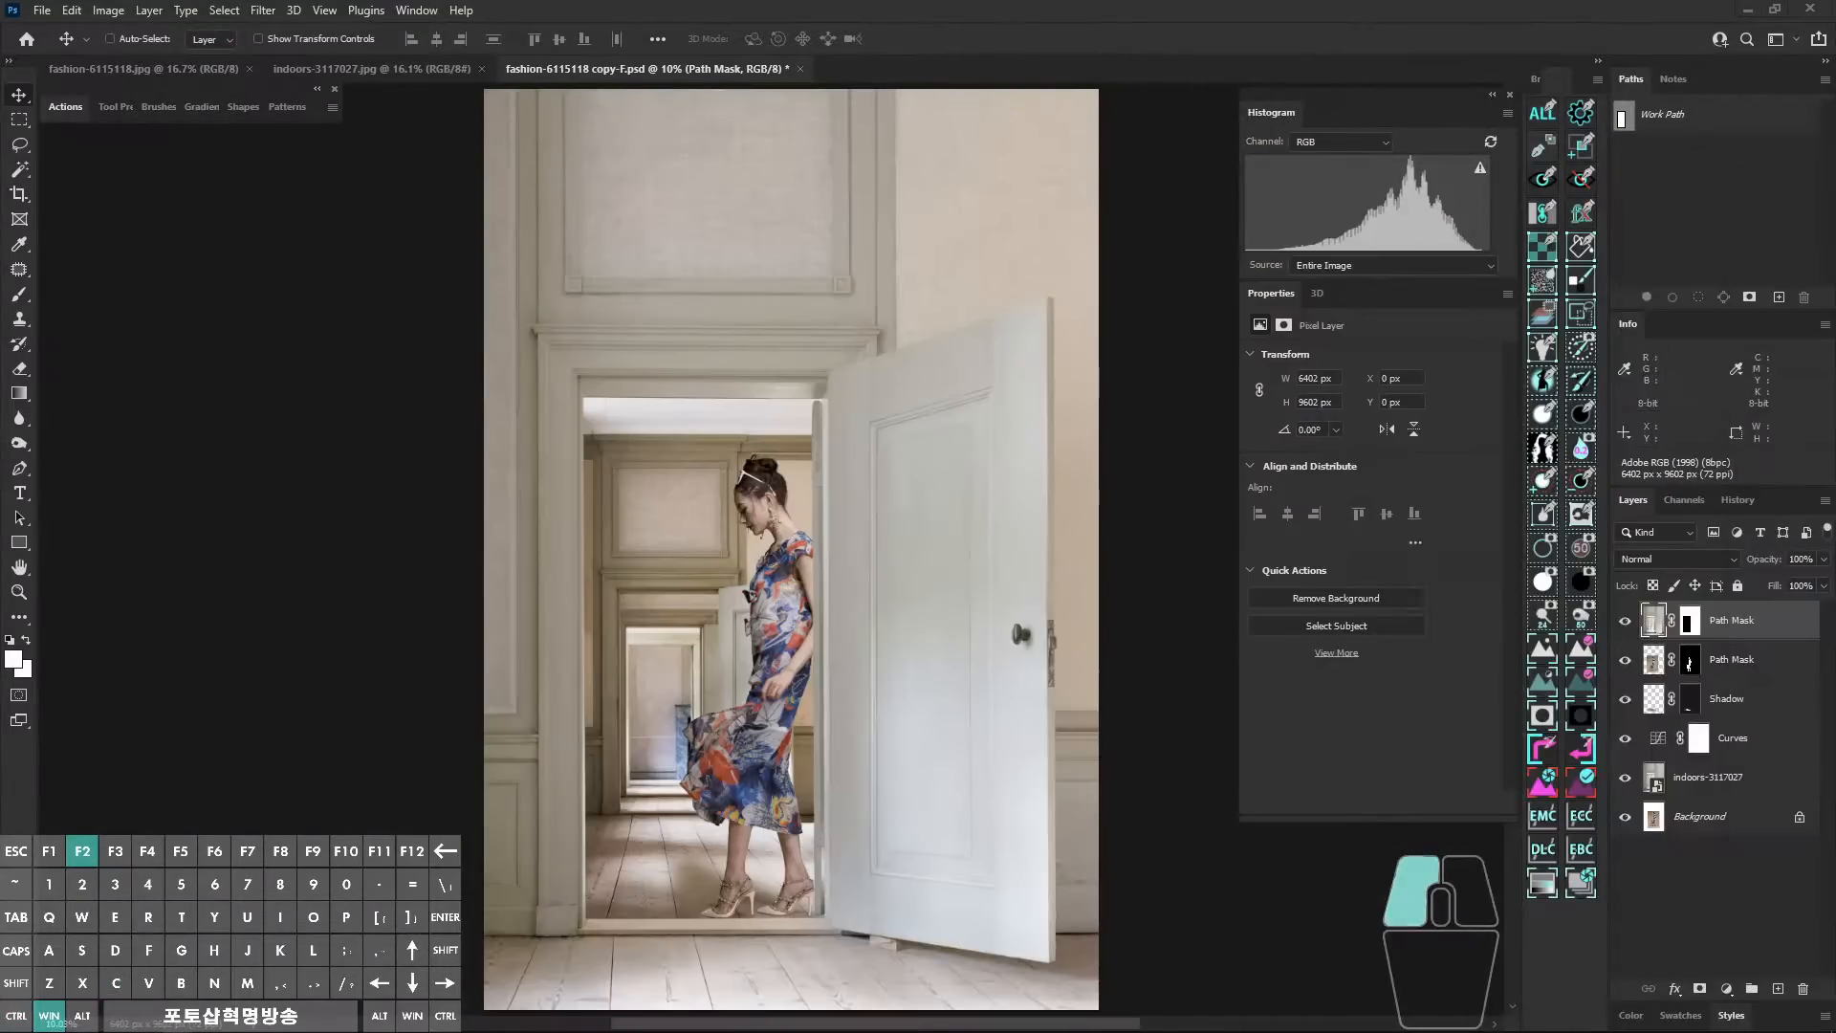
Step: Paste the two script files into the Path folder of Brusherator Plus, overwriting the files with the same names
{"action": "left_click_drag", "start_coordinate": [1835, 125], "coordinate": [952, 91]}
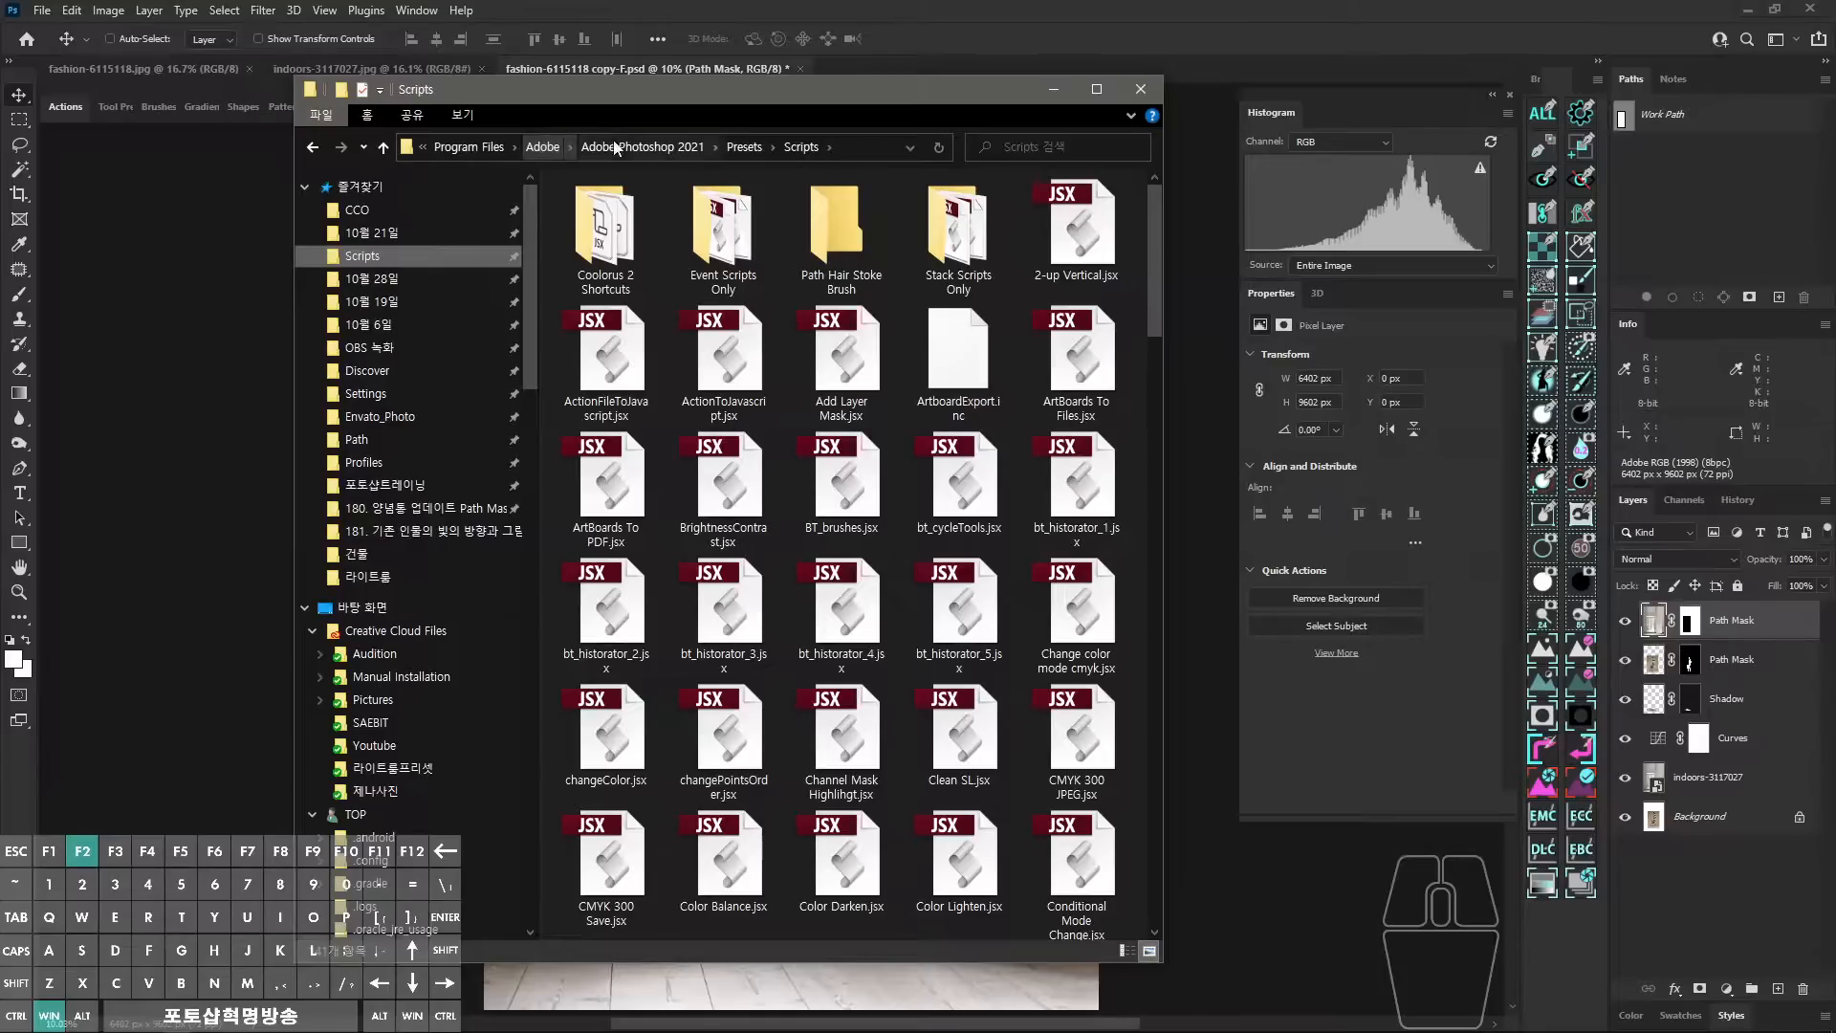
{"action": "left_click", "coordinate": [413, 440]}
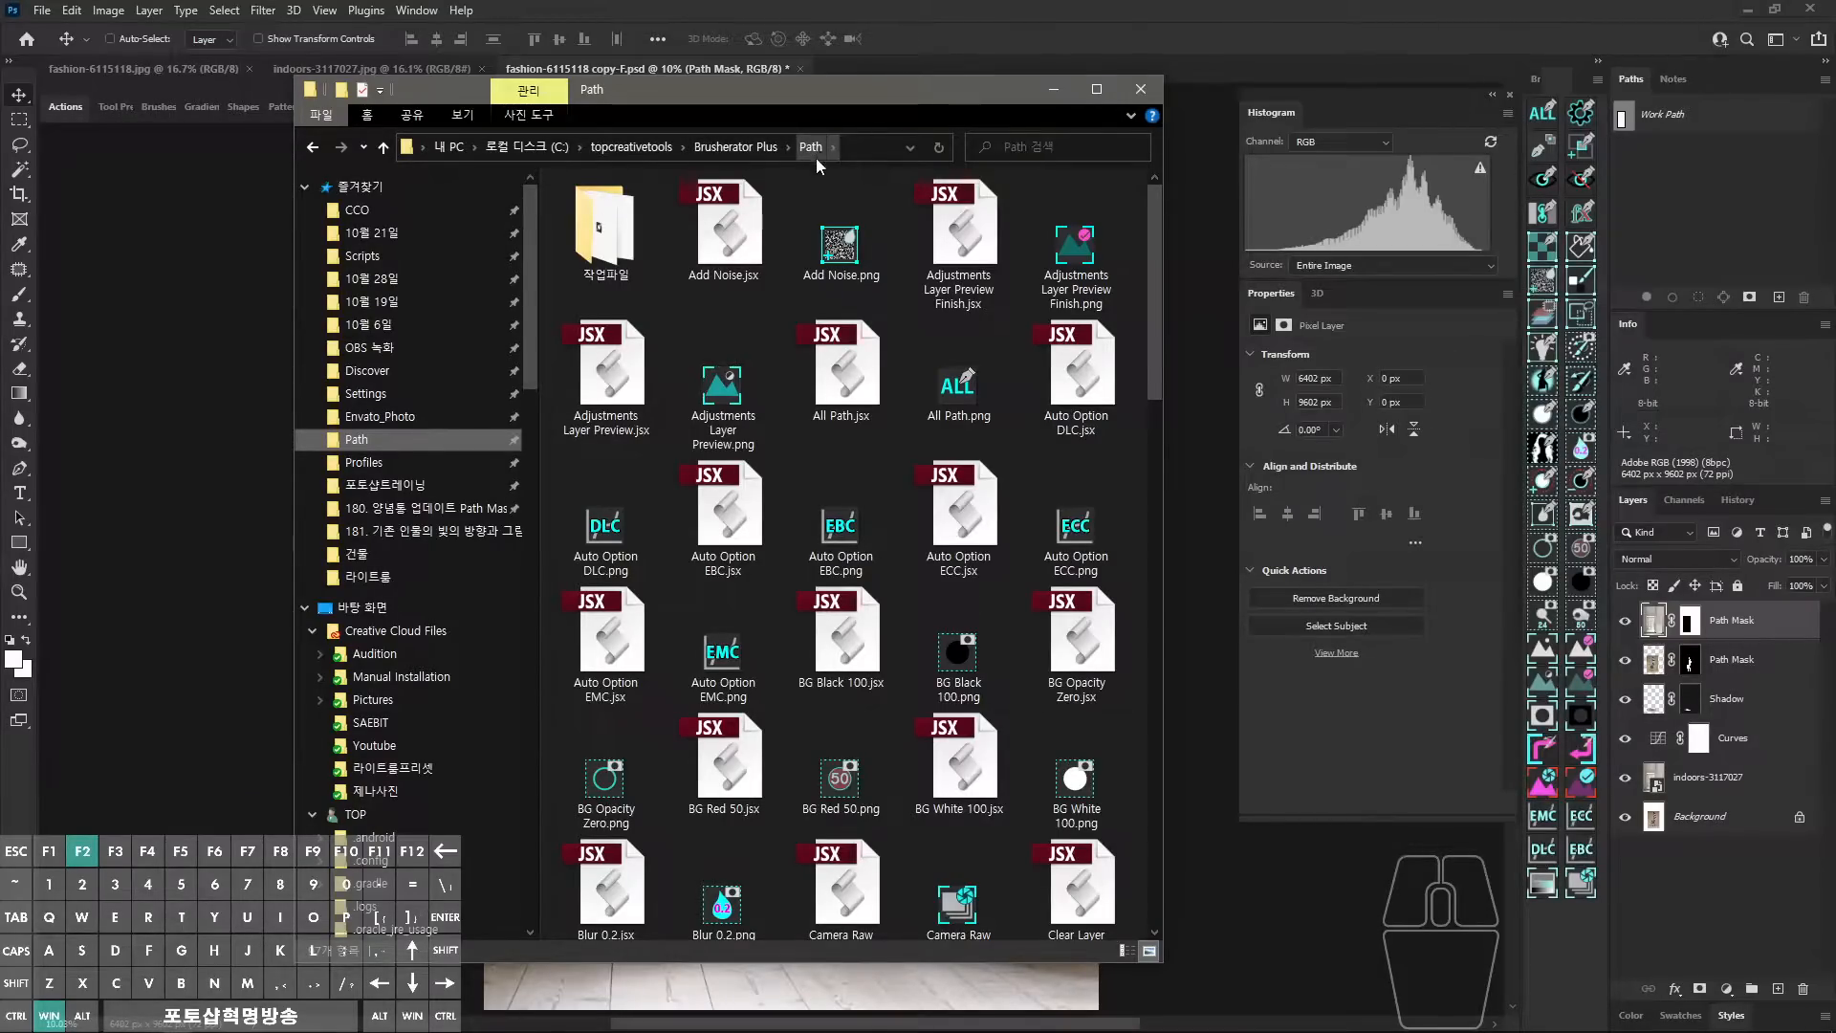
{"action": "left_click", "coordinate": [845, 626]}
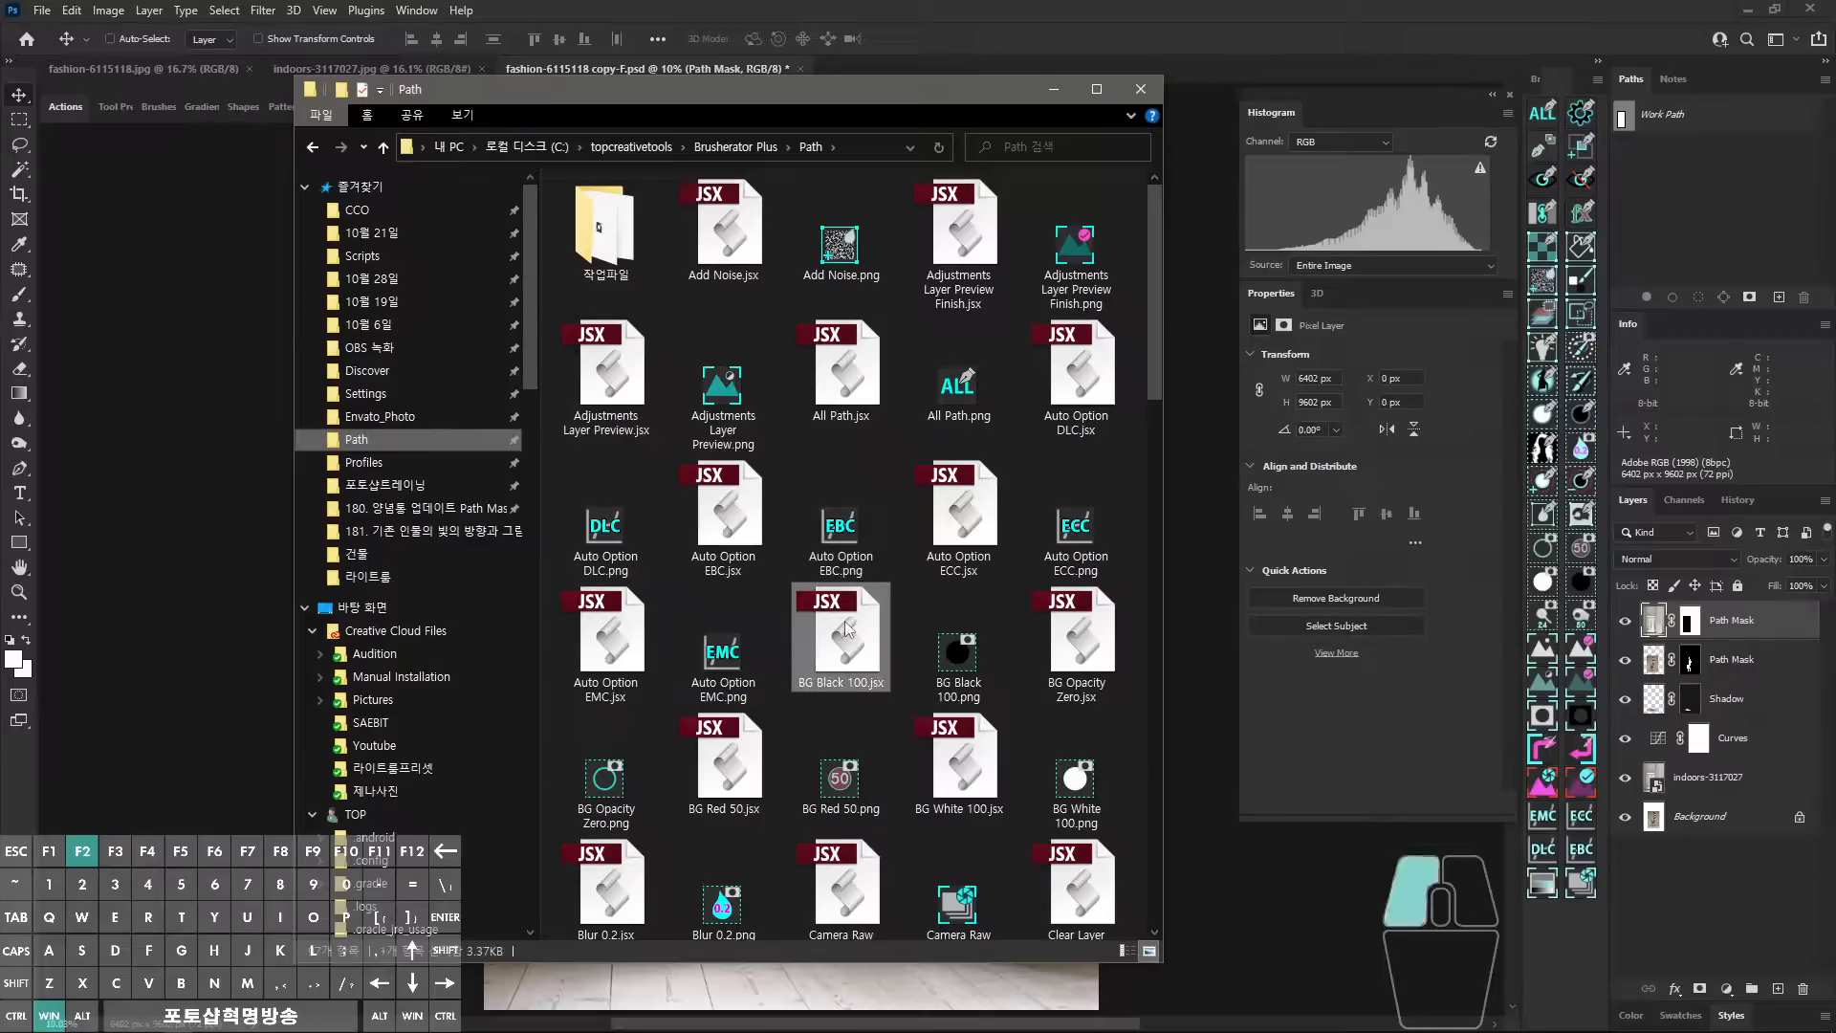
{"action": "key", "text": "ctrl+v"}
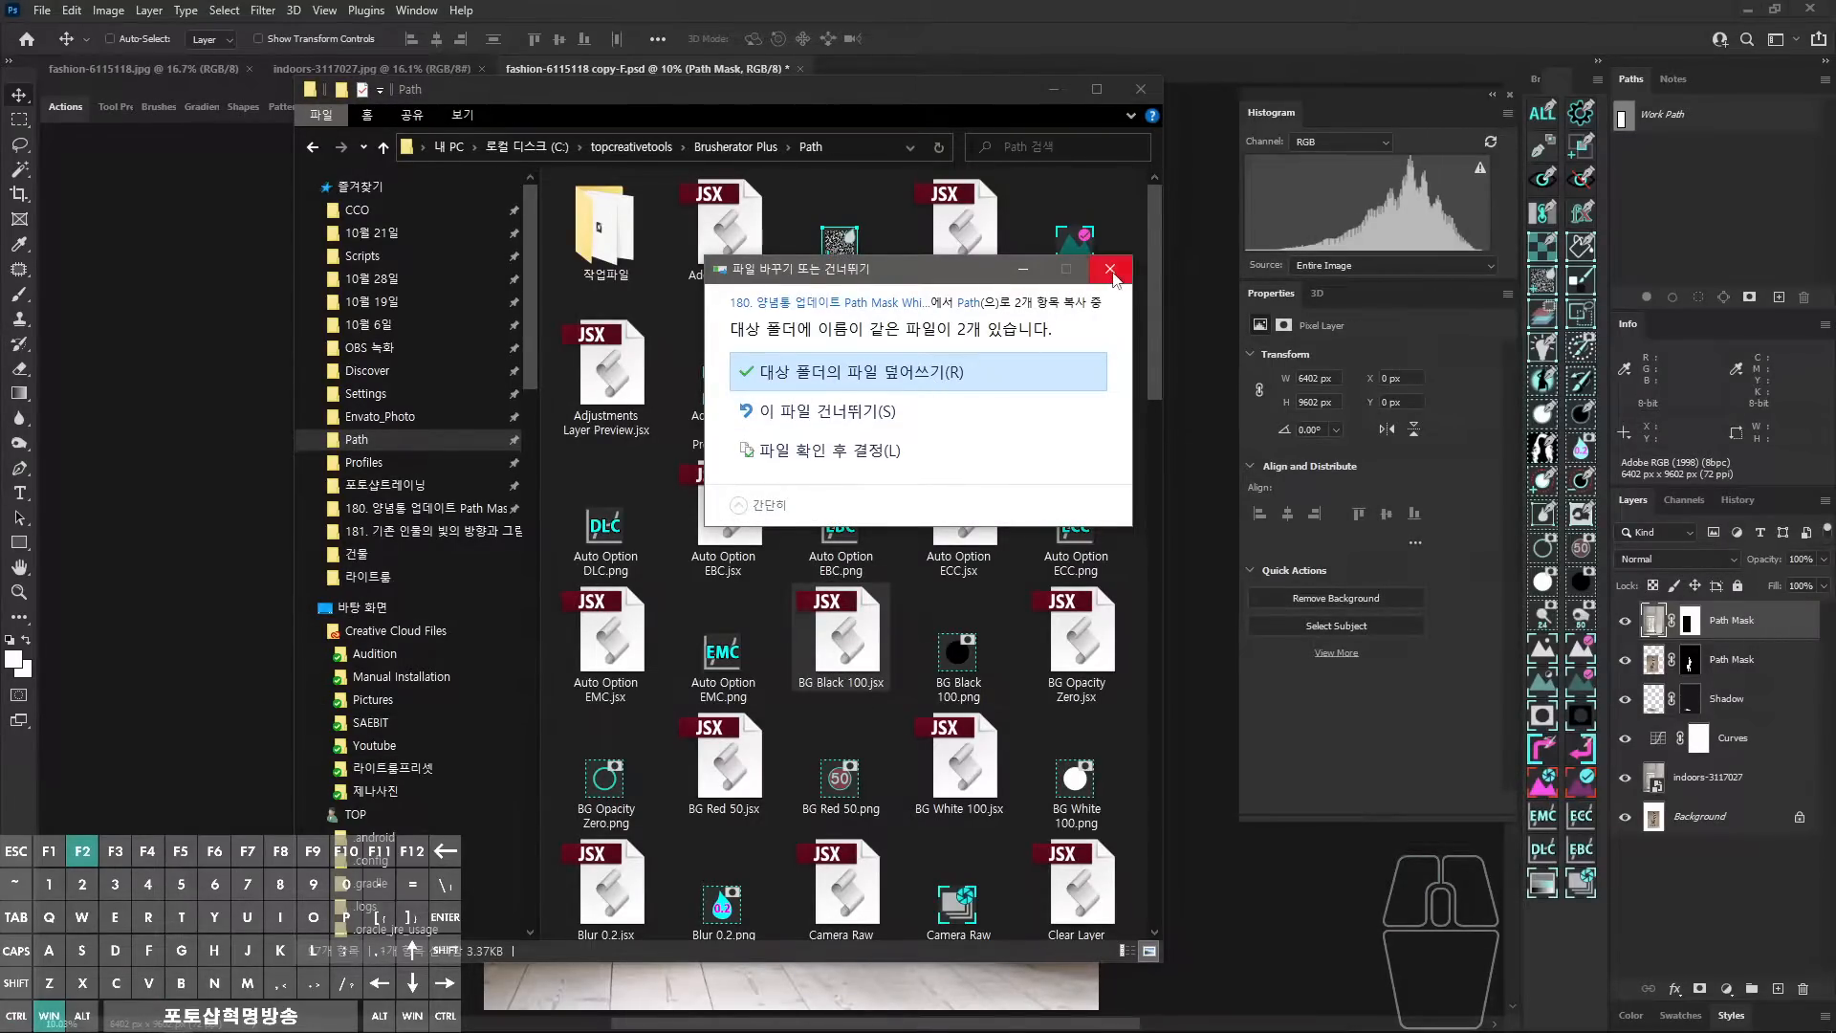
{"action": "left_click", "coordinate": [991, 363]}
{"action": "left_click_drag", "start_coordinate": [924, 95], "coordinate": [1835, 201]}
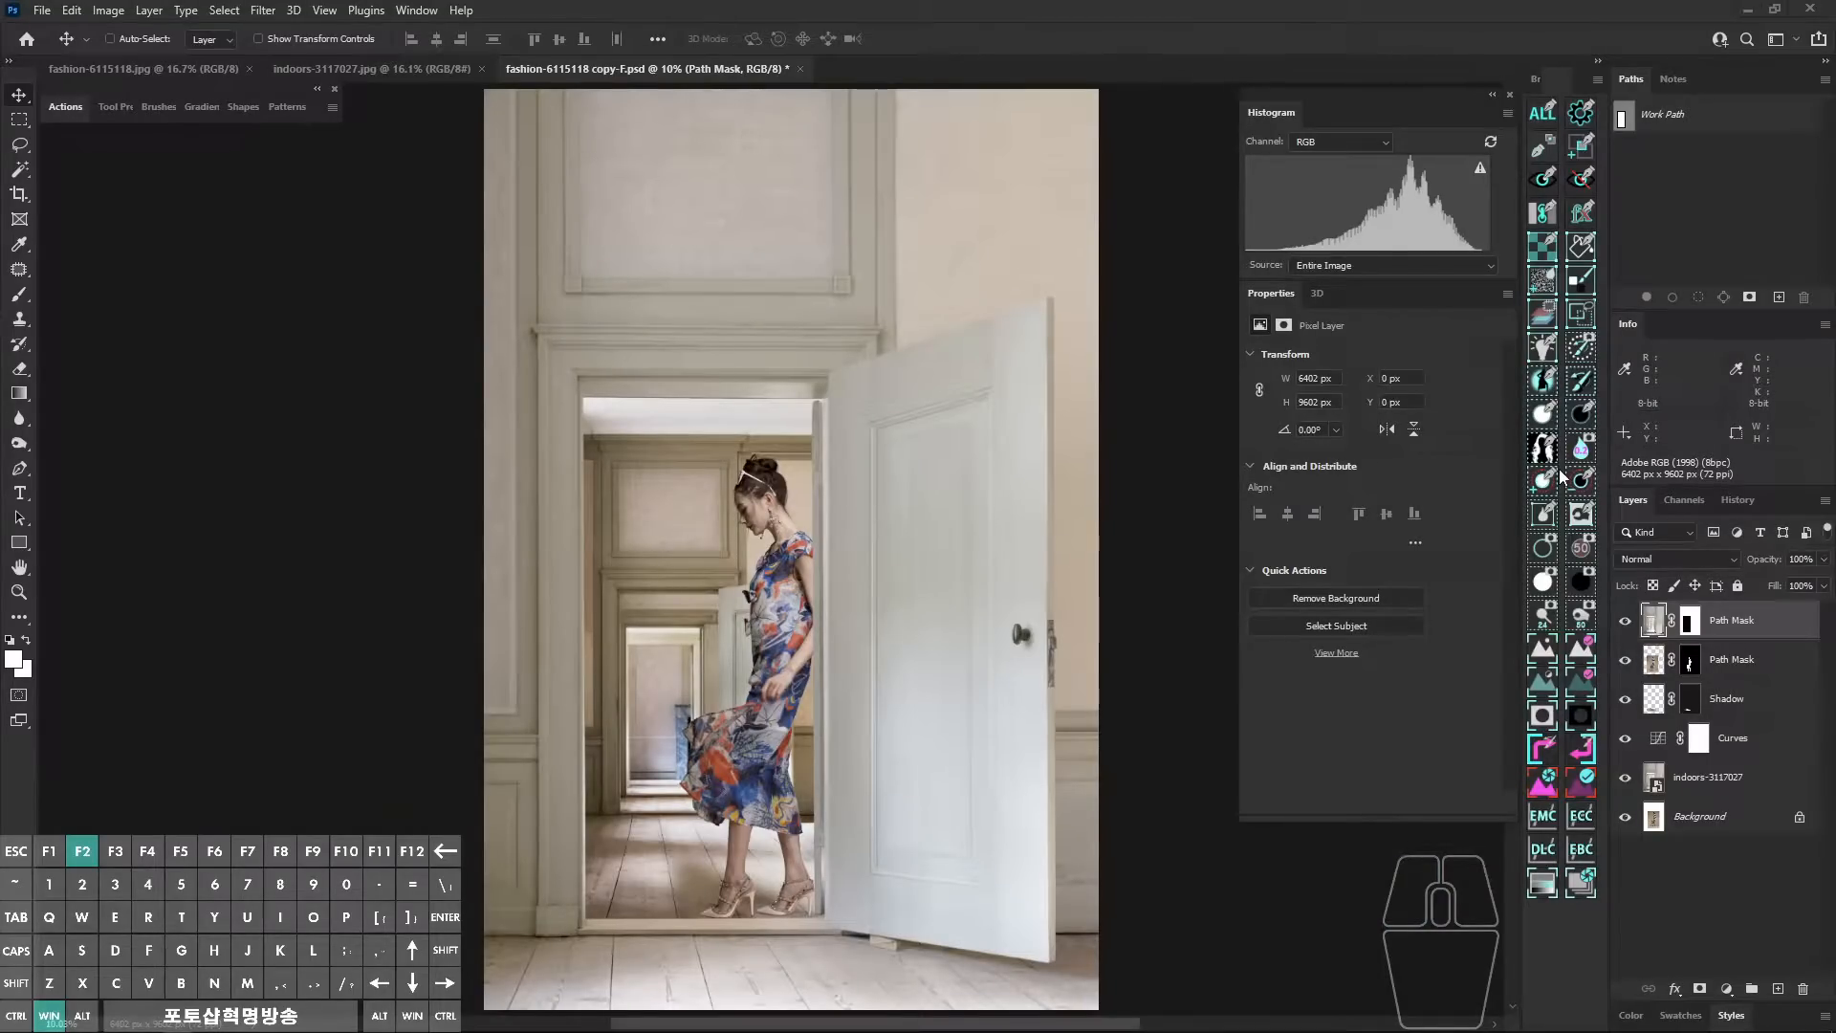
{"action": "key", "text": "alt+z"}
{"action": "mouse_move", "coordinate": [927, 727]}
{"action": "left_mouse_down"}
{"action": "mouse_move", "coordinate": [565, 307]}
{"action": "mouse_move", "coordinate": [801, 920]}
{"action": "left_mouse_up"}
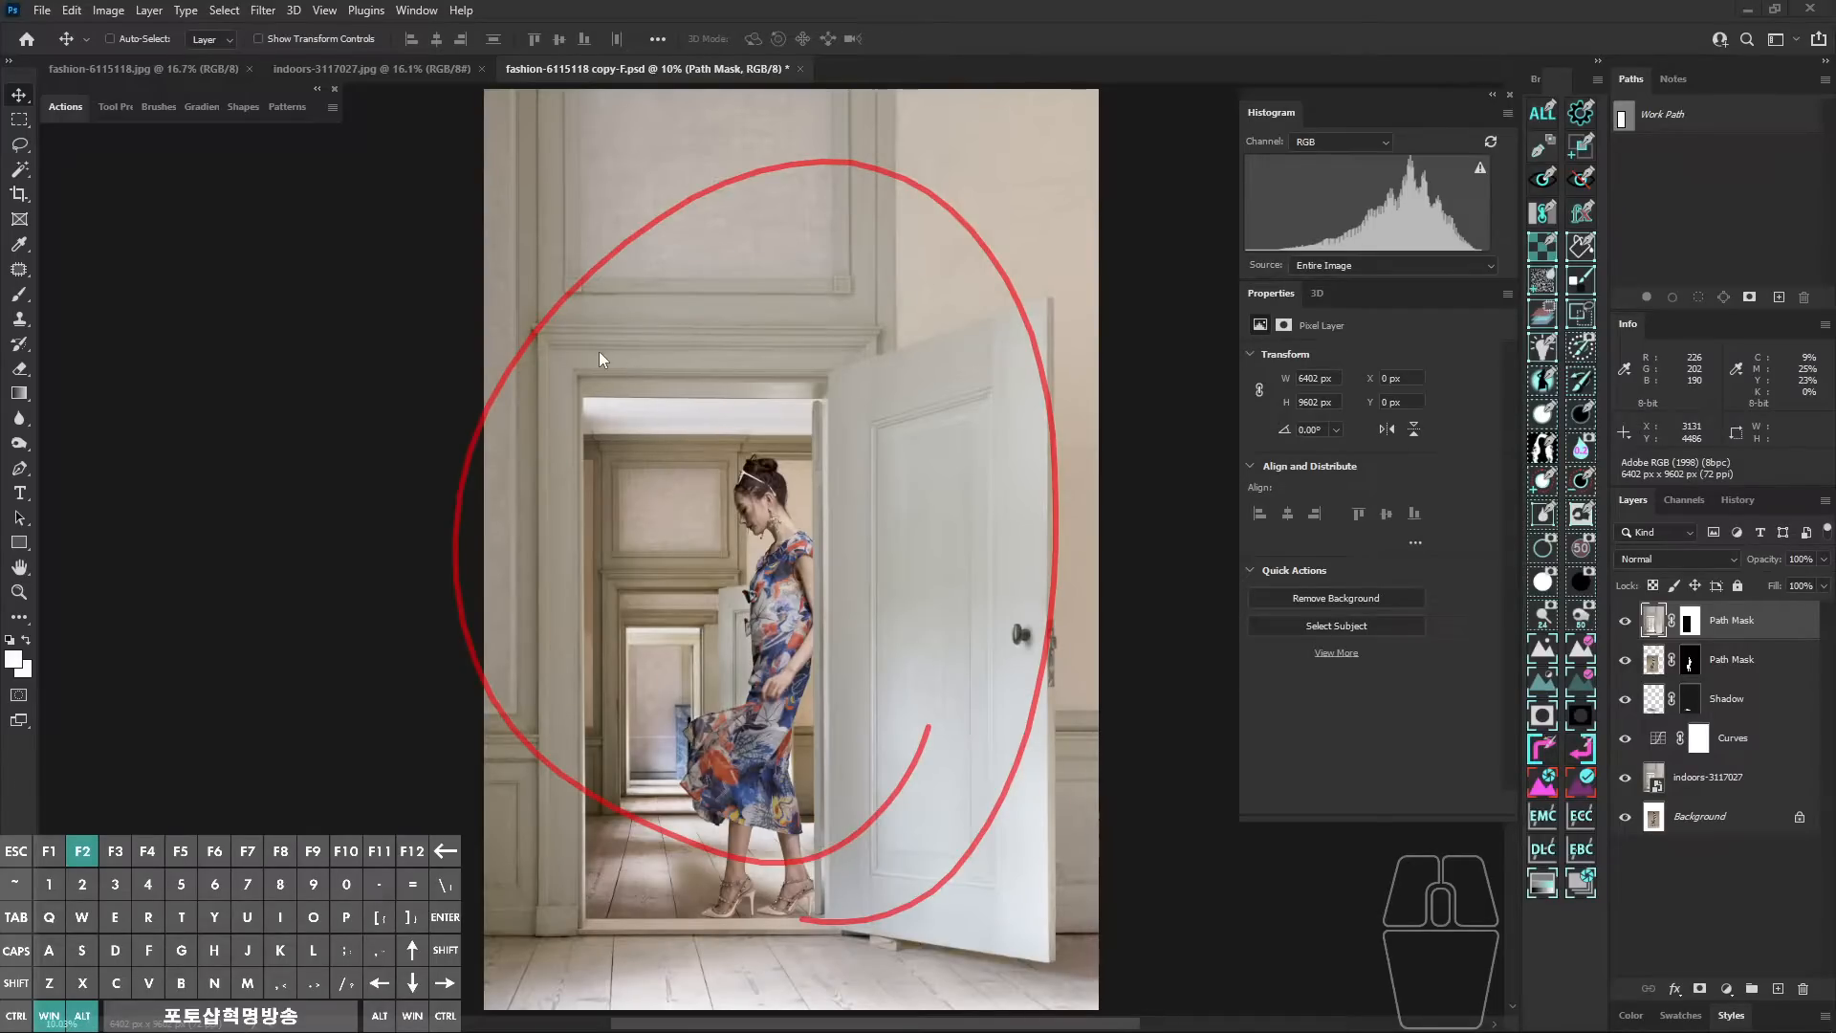
{"action": "key", "text": "alt+z"}
Step: Select the woman in fashion-6115118.jpg automatically with Select Subject while the Magic Wand tool is active
{"action": "left_click", "coordinate": [212, 70]}
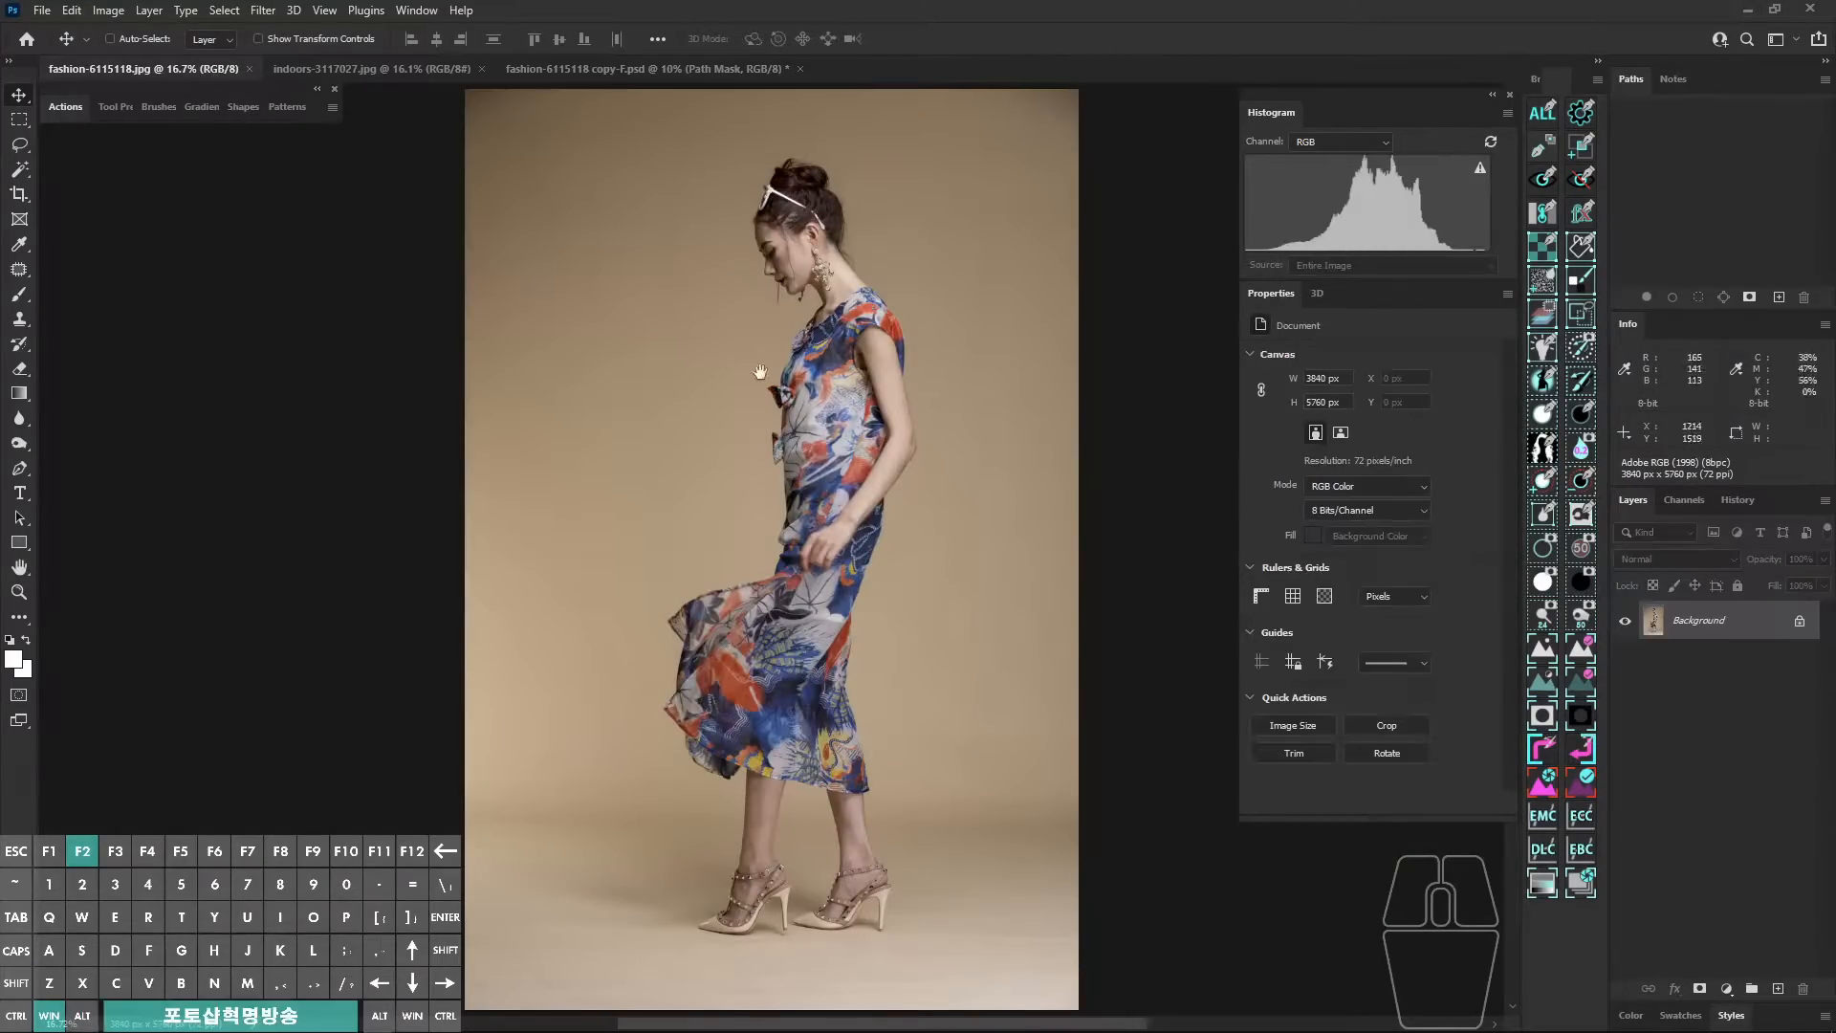
{"action": "left_click", "coordinate": [23, 173]}
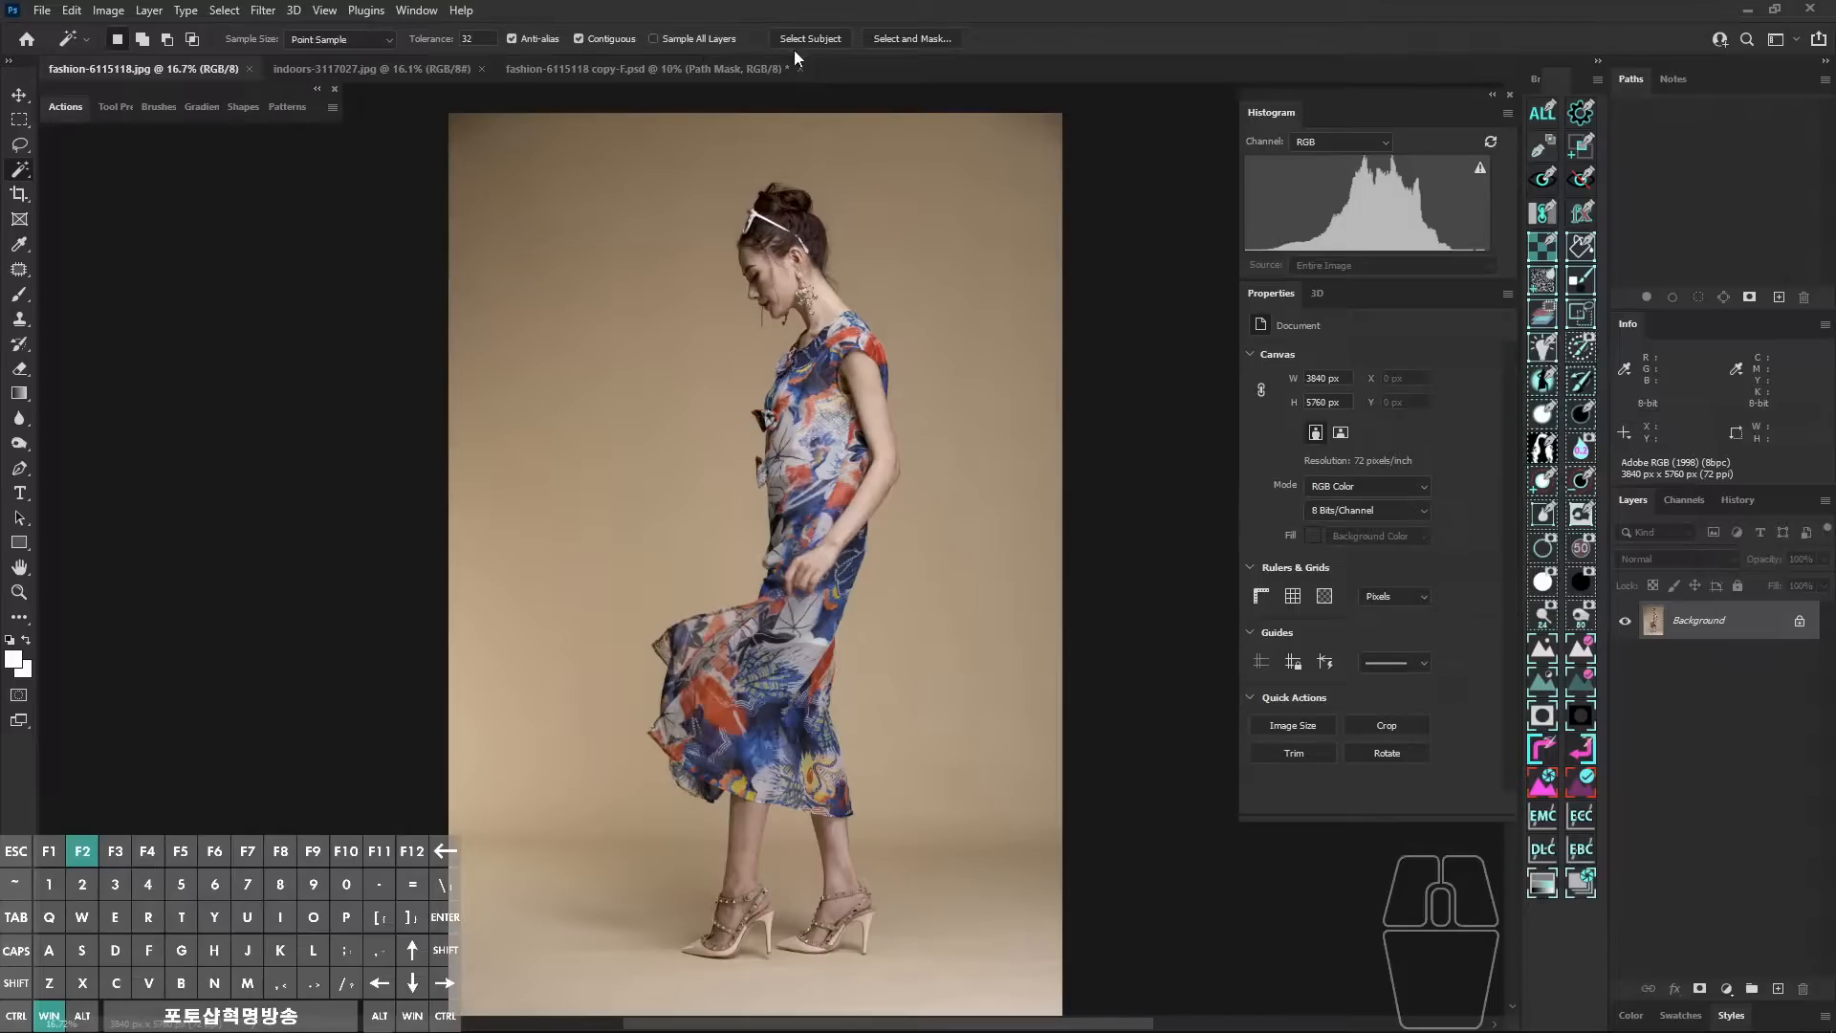
{"action": "left_click", "coordinate": [230, 13]}
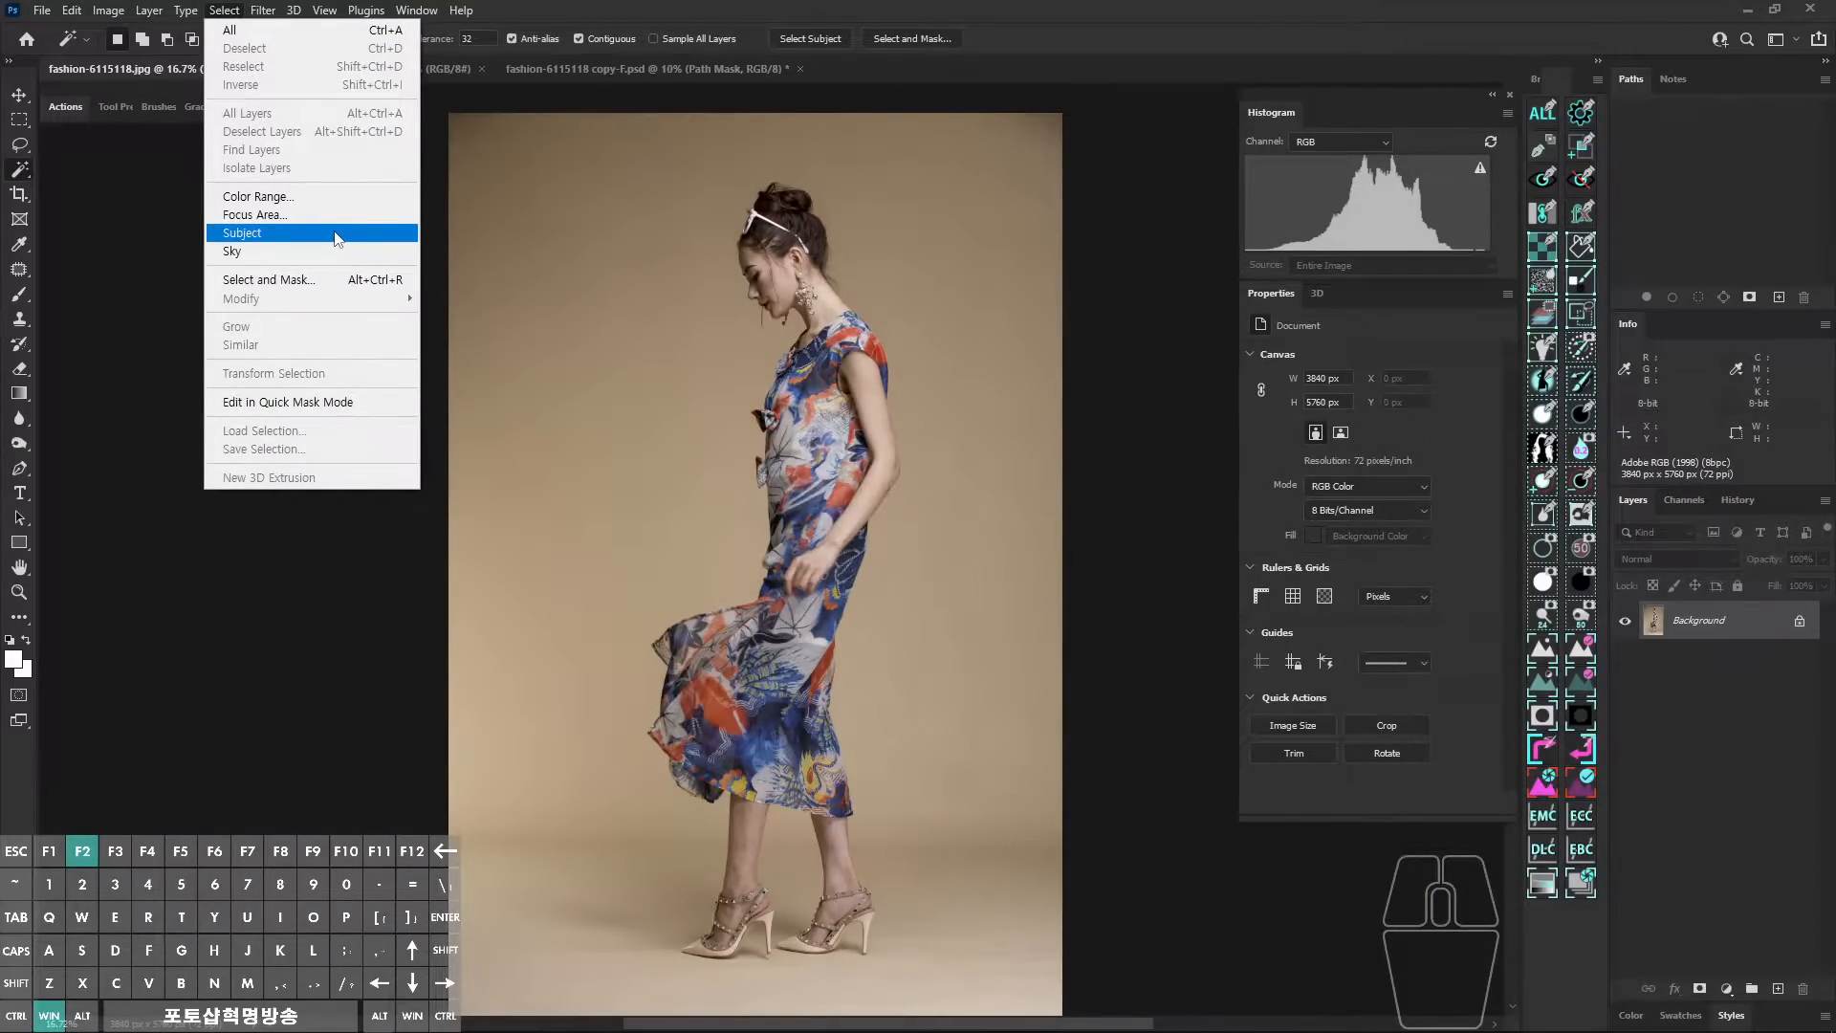
{"action": "left_click", "coordinate": [816, 38]}
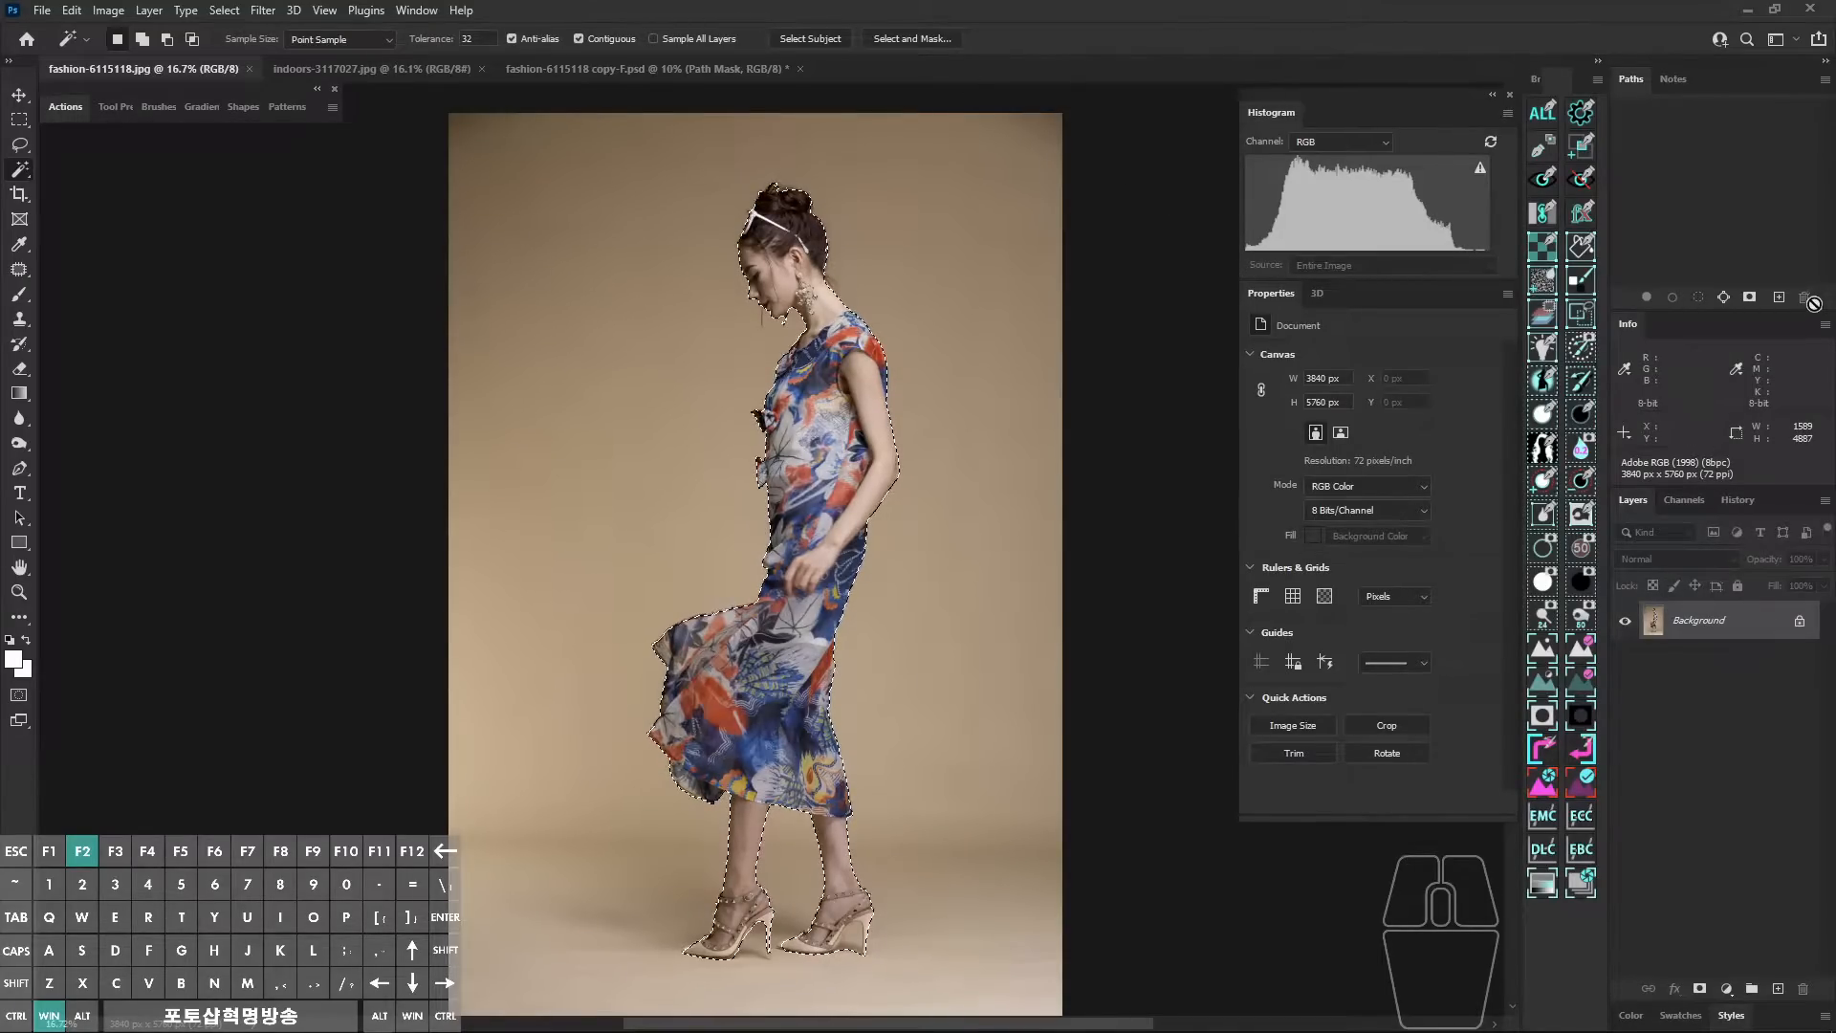
Step: Duplicate the Background layer and add a layer mask to the copy from the woman's selection
{"action": "left_click_drag", "start_coordinate": [1814, 310], "coordinate": [1819, 199]}
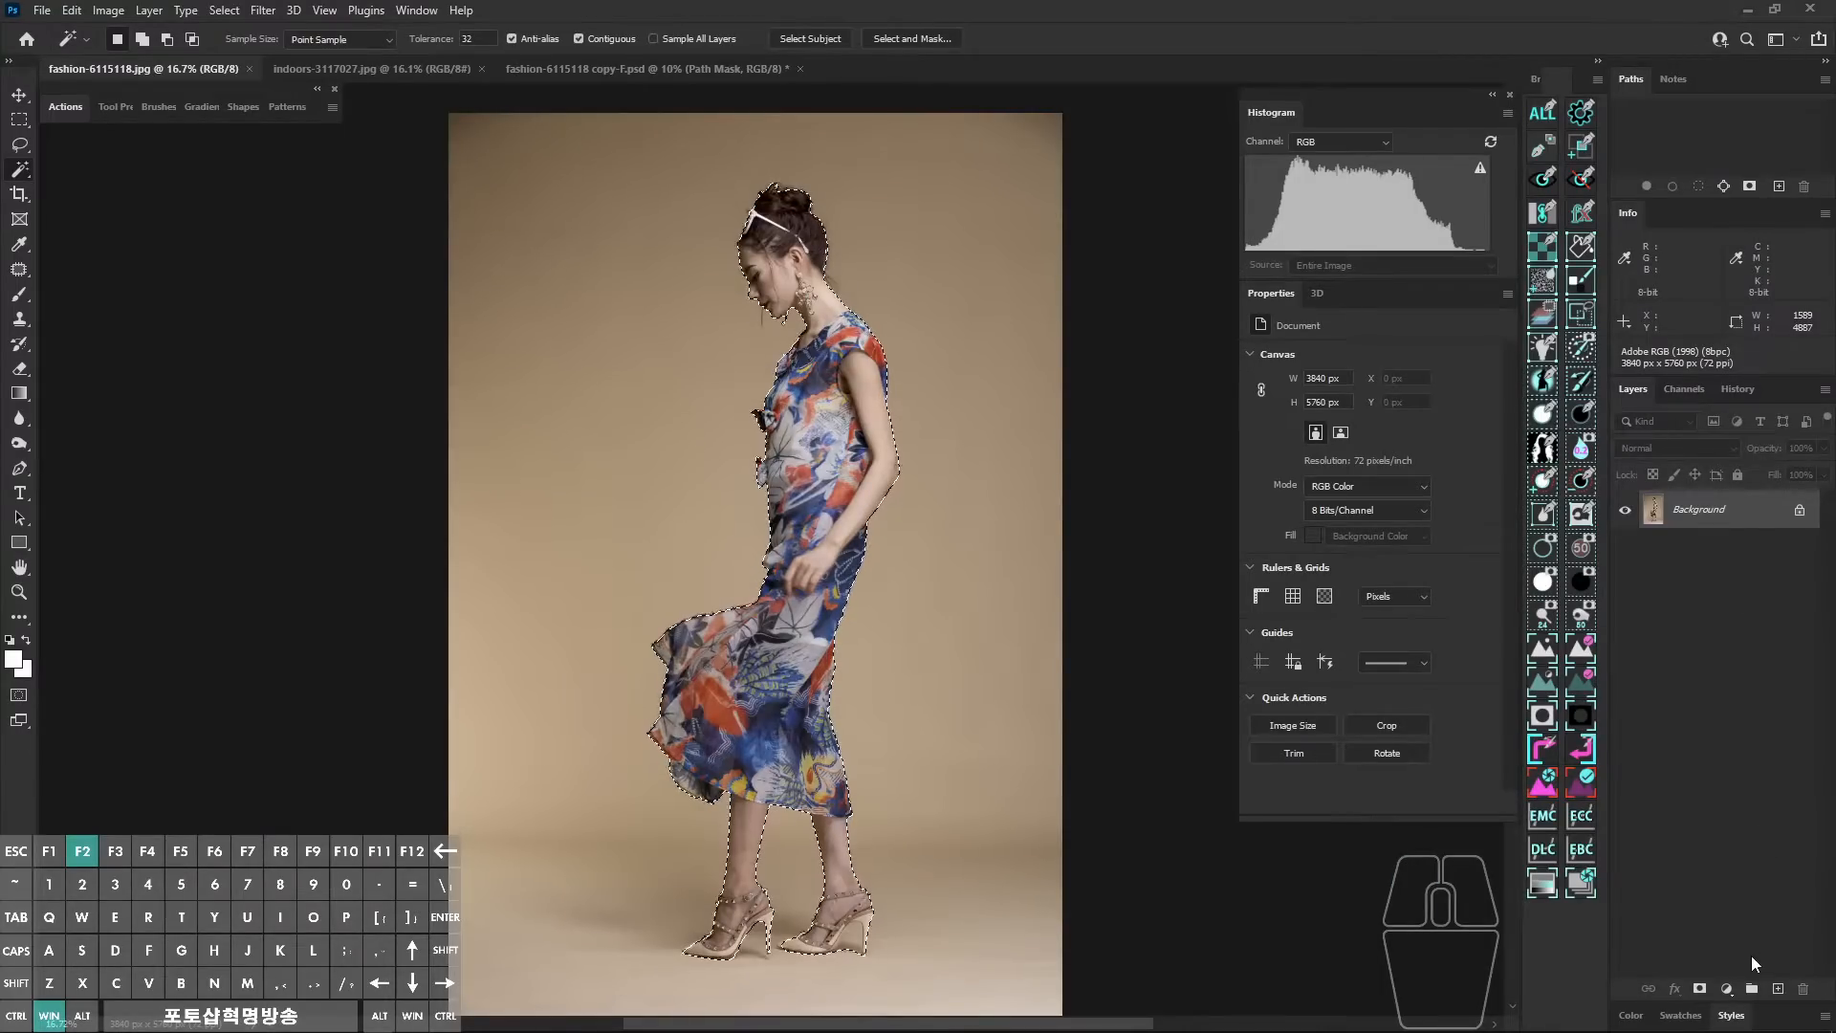
{"action": "right_click", "coordinate": [1716, 519]}
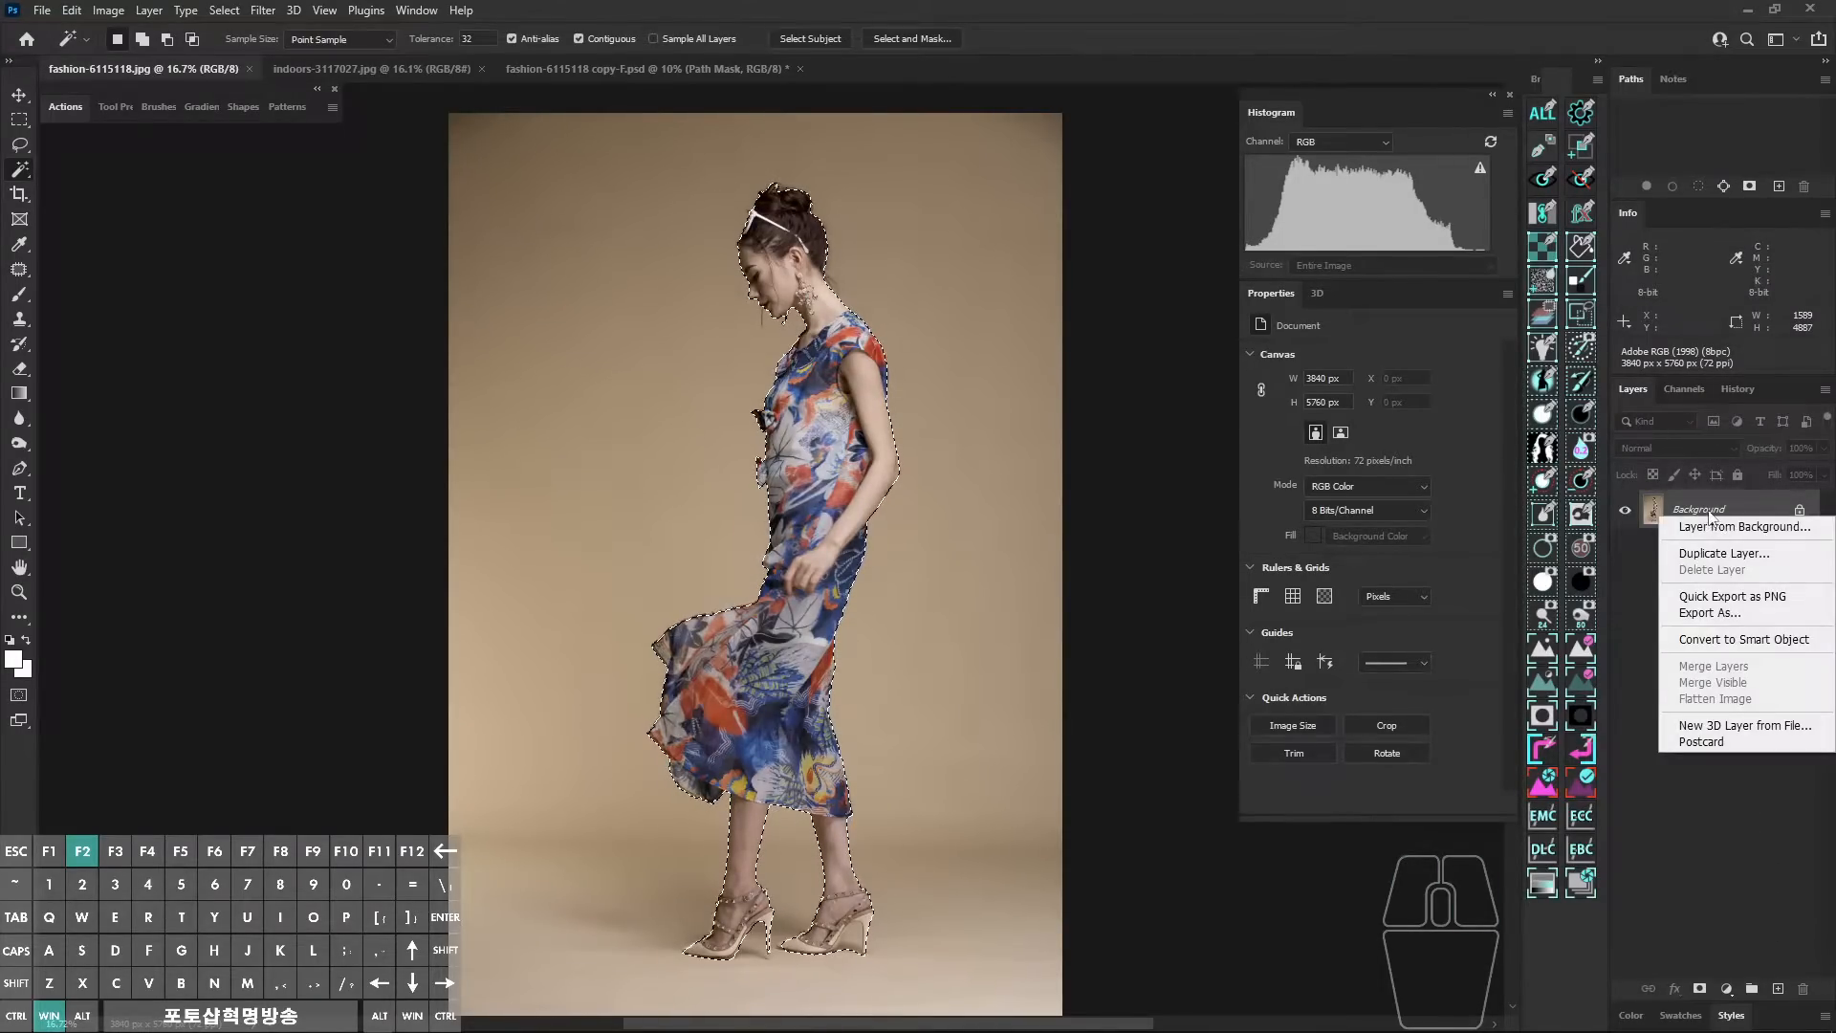
{"action": "left_click", "coordinate": [1721, 559]}
{"action": "left_click", "coordinate": [1160, 572]}
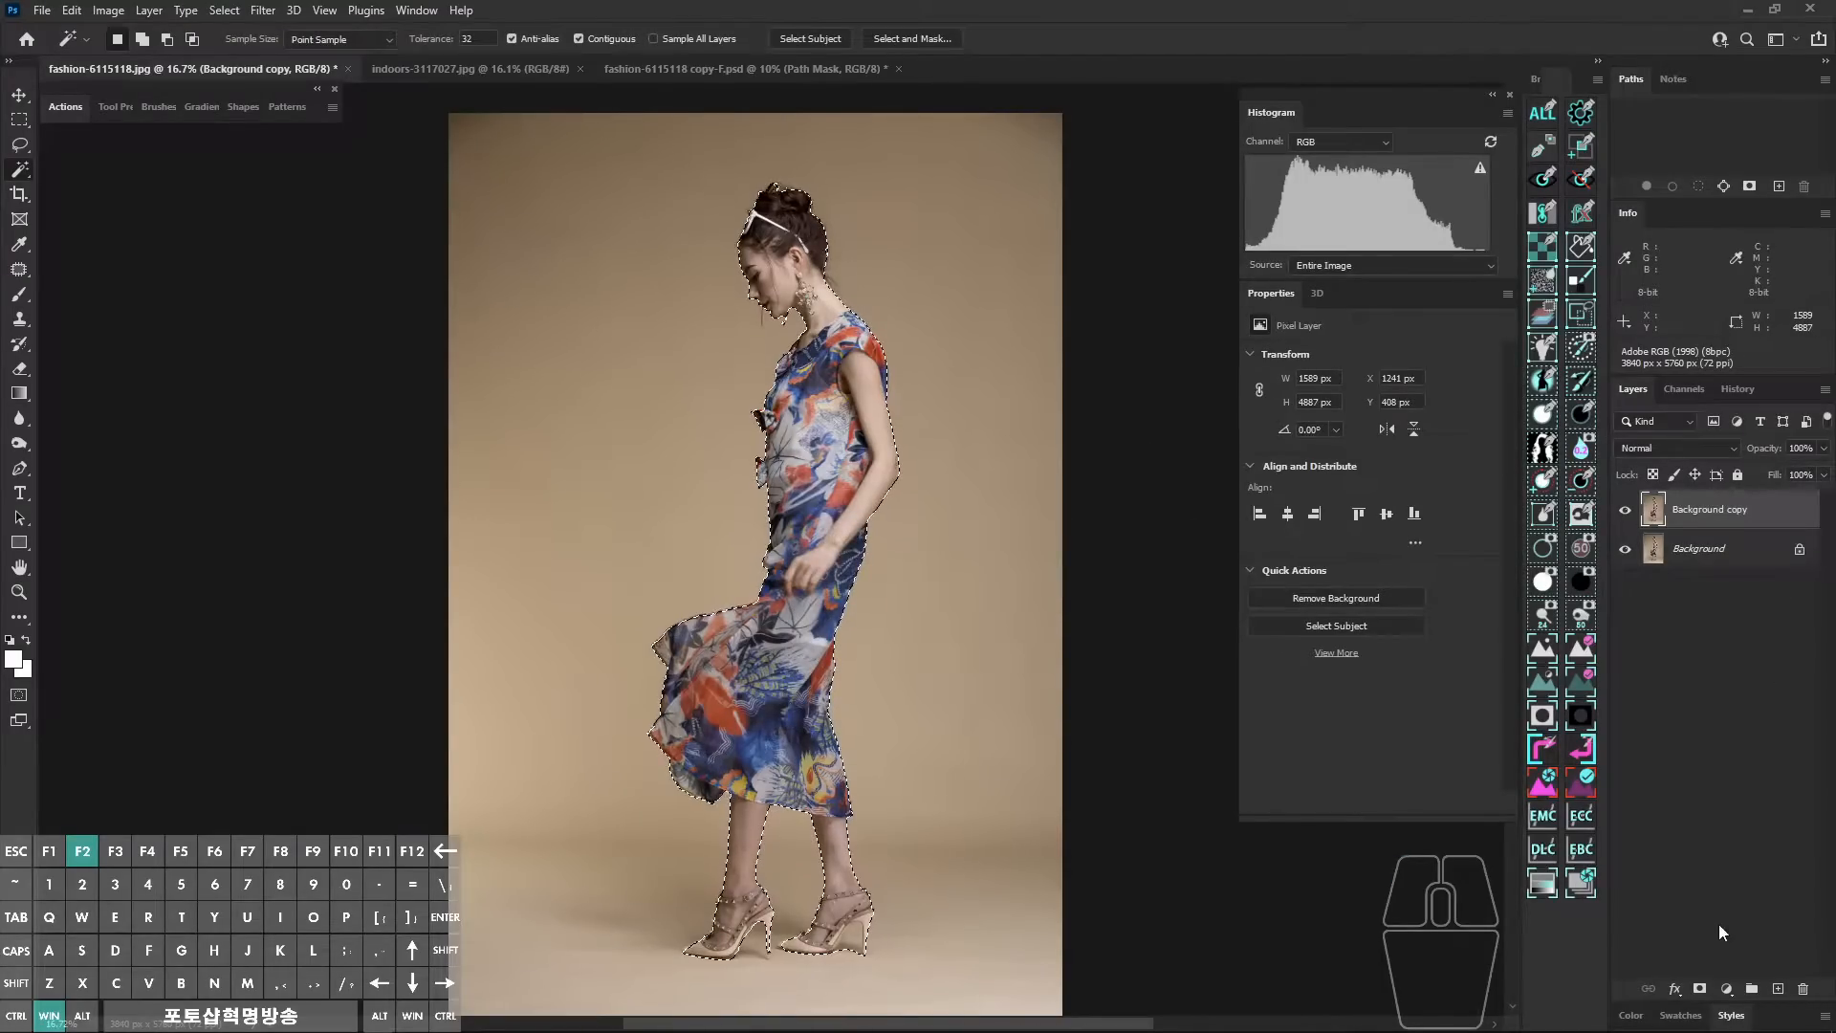
{"action": "left_click", "coordinate": [1699, 989]}
Step: Add a Solid Color fill layer directly above the Background layer in a blue of about RGB 56, 154, 222
{"action": "left_click", "coordinate": [1700, 559]}
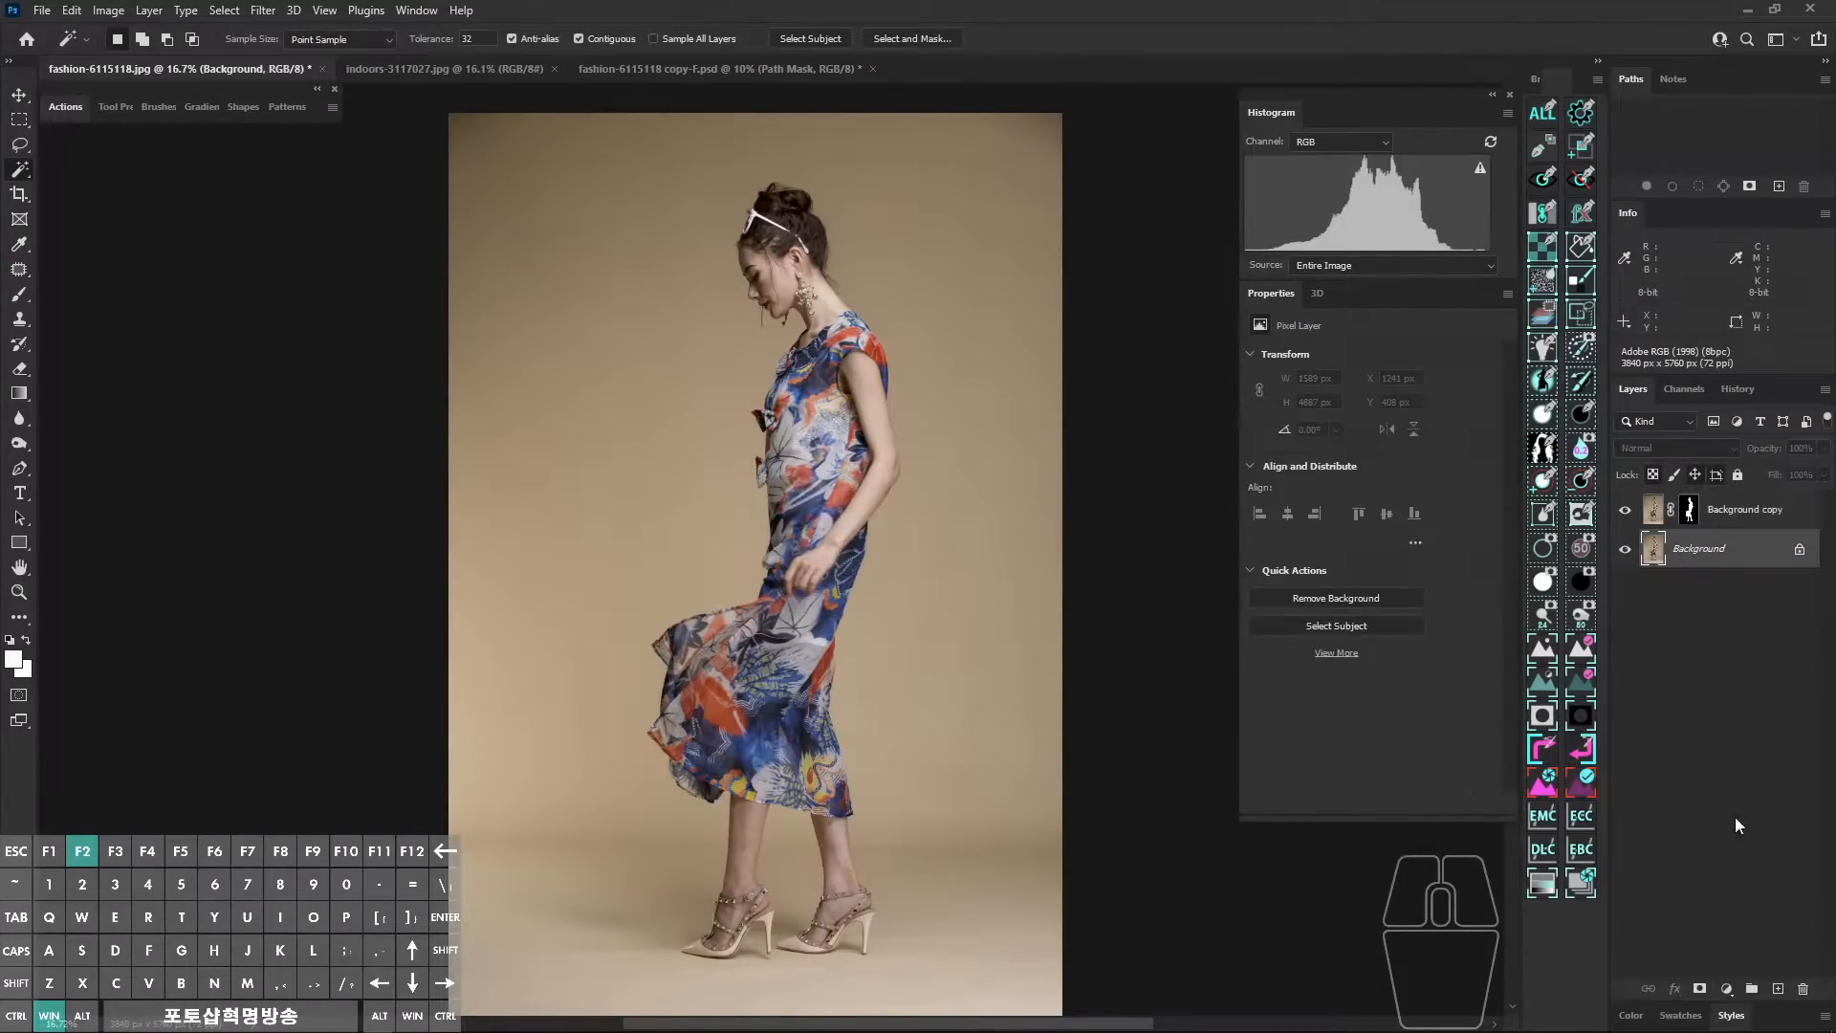
{"action": "left_click", "coordinate": [1727, 989]}
{"action": "left_click", "coordinate": [1736, 646]}
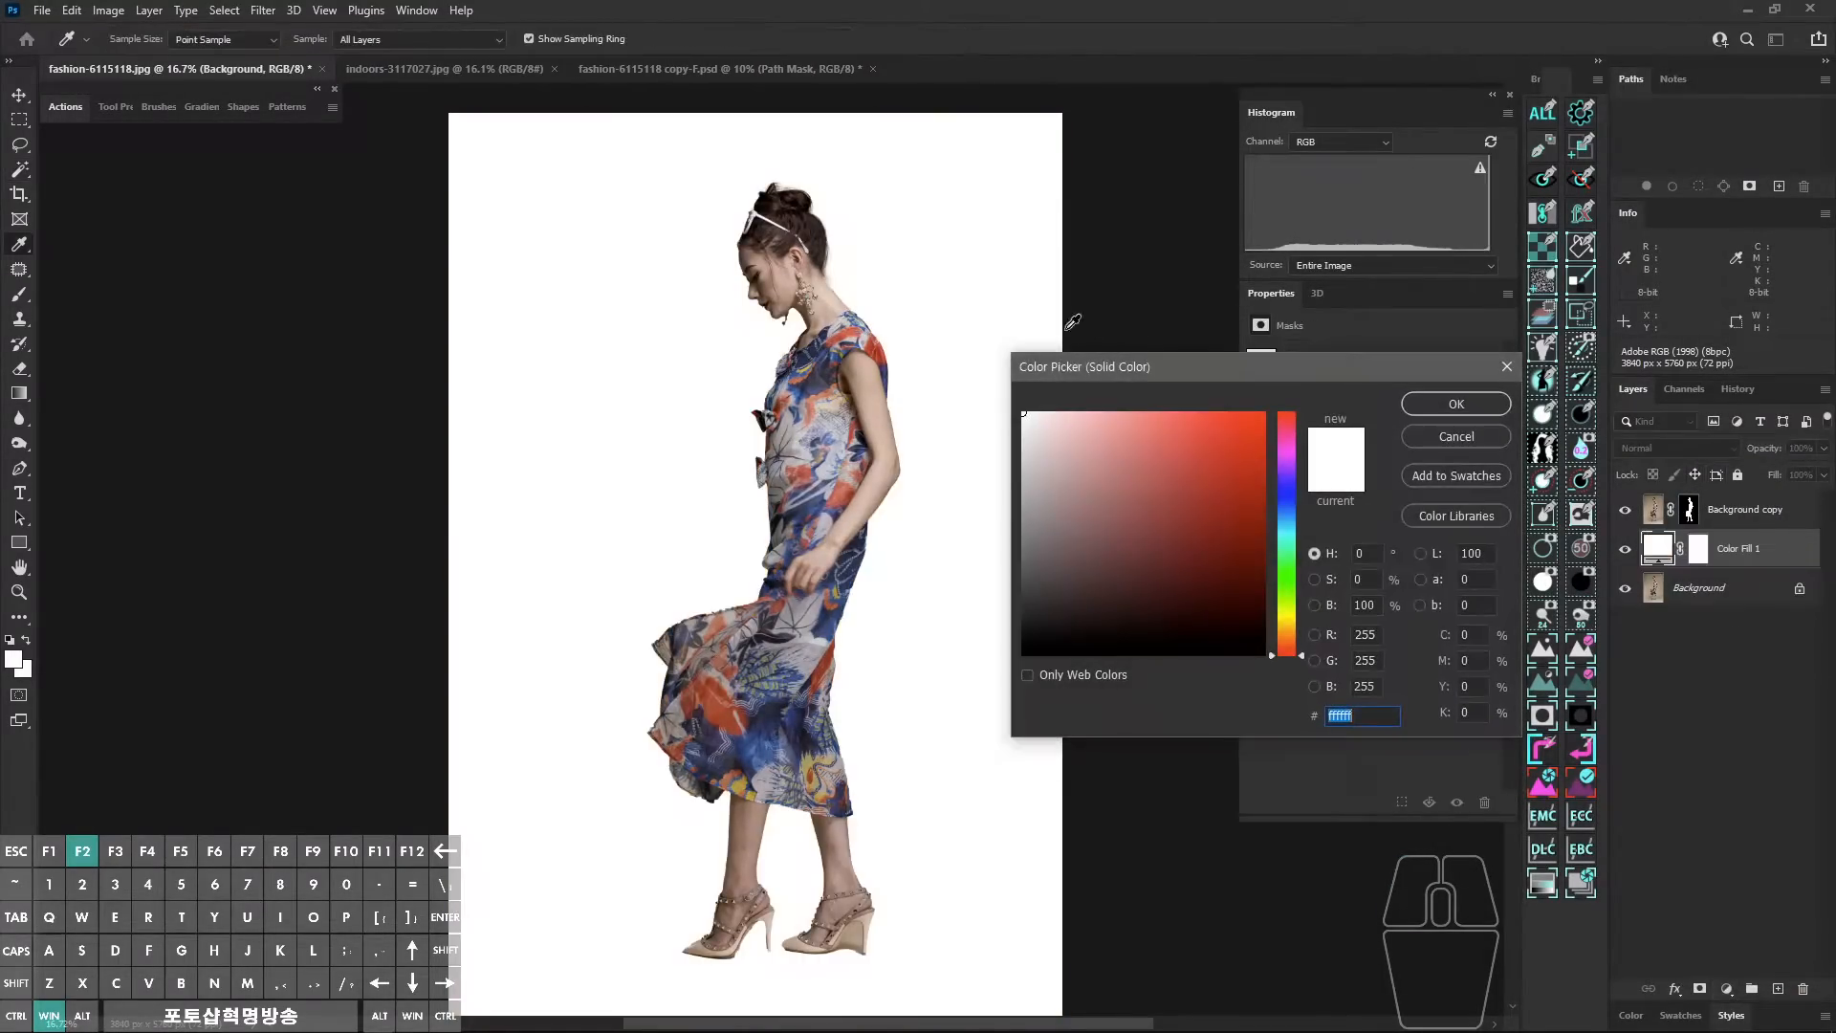
{"action": "type", "text": "4985d0"}
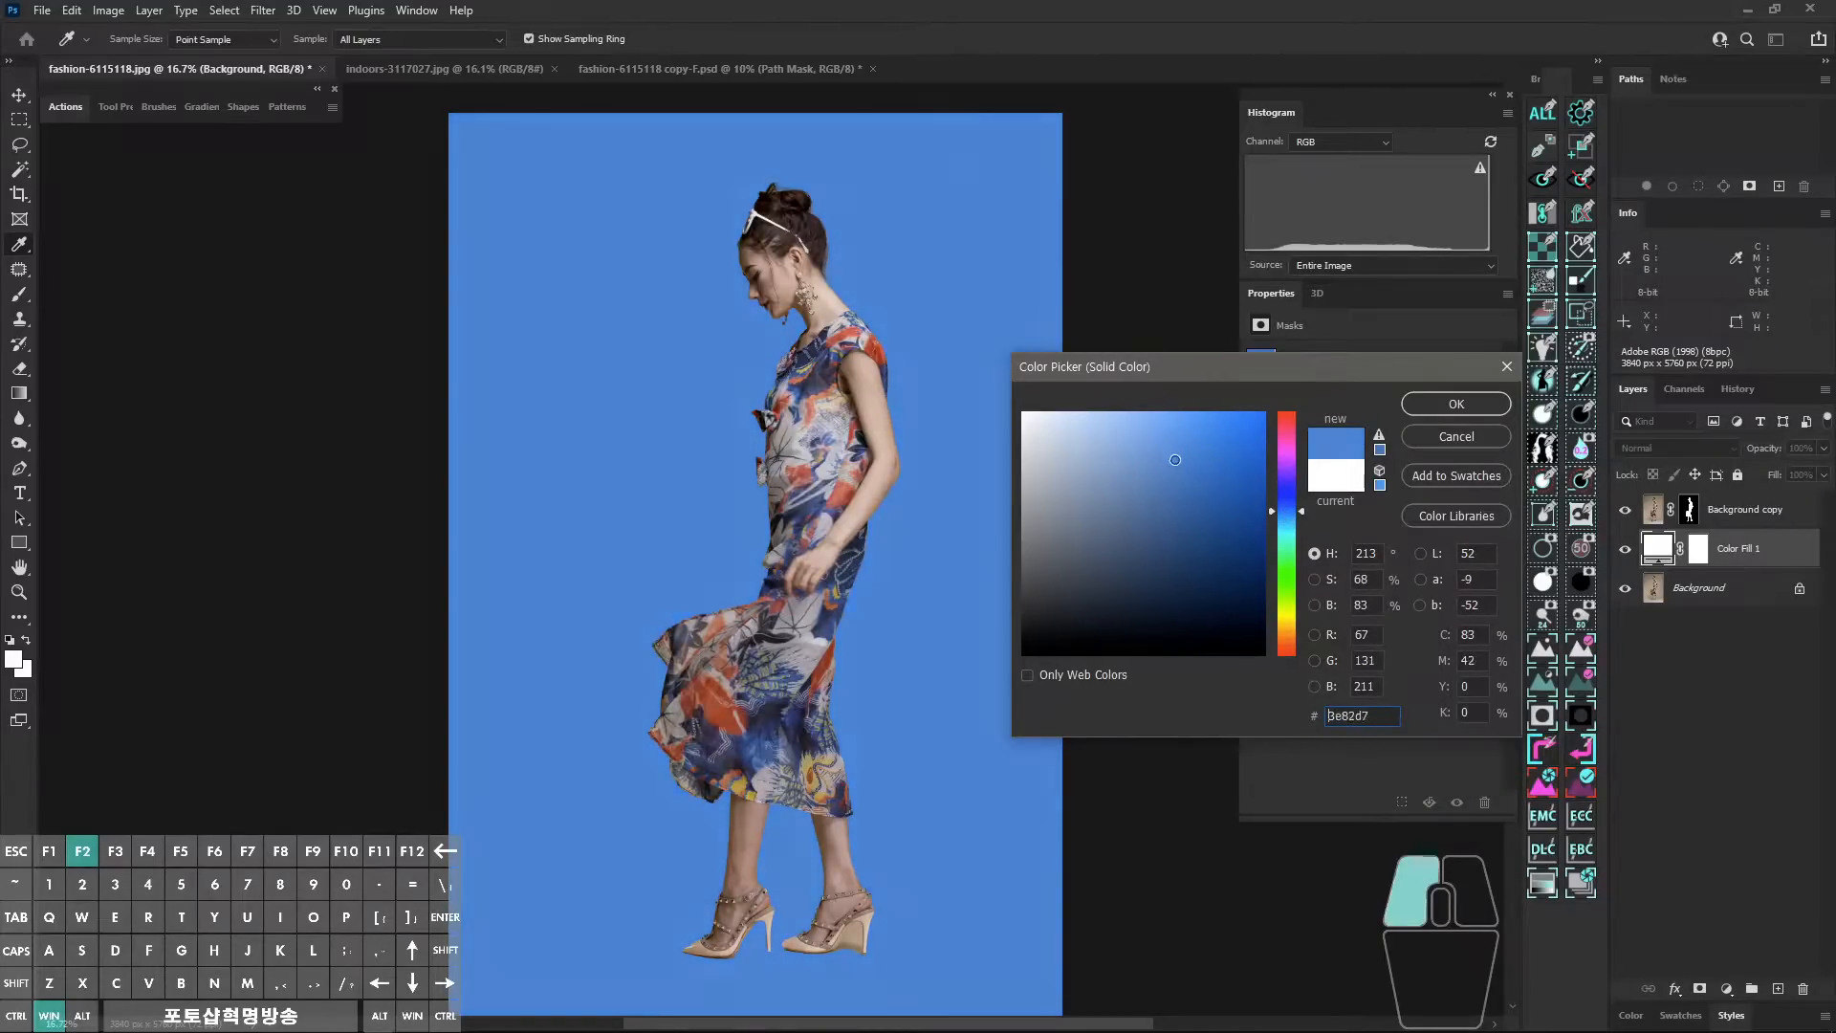
{"action": "left_click", "coordinate": [1288, 518]}
{"action": "left_click_drag", "start_coordinate": [1187, 460], "coordinate": [1204, 442]}
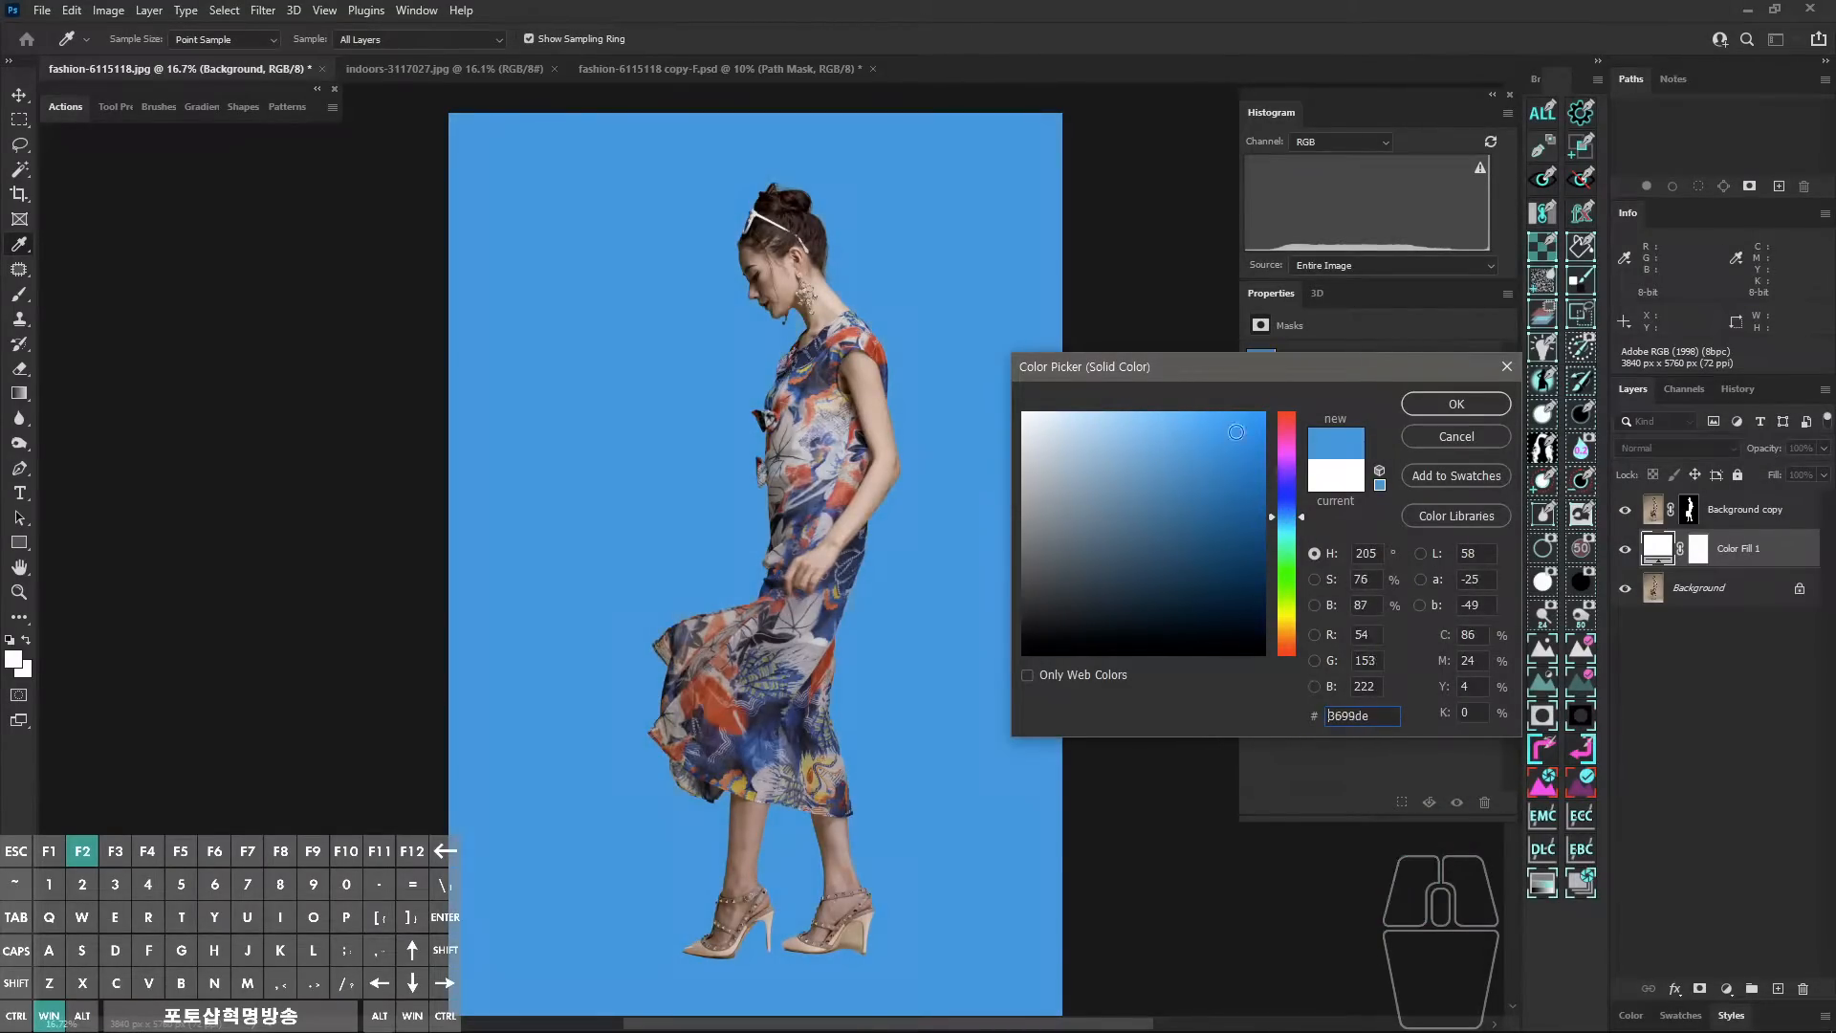
{"action": "left_click", "coordinate": [1456, 406]}
Step: Examine the cutout's hair and face edges against the blue fill and the original backdrop by toggling layer visibility
{"action": "left_click", "coordinate": [1689, 509]}
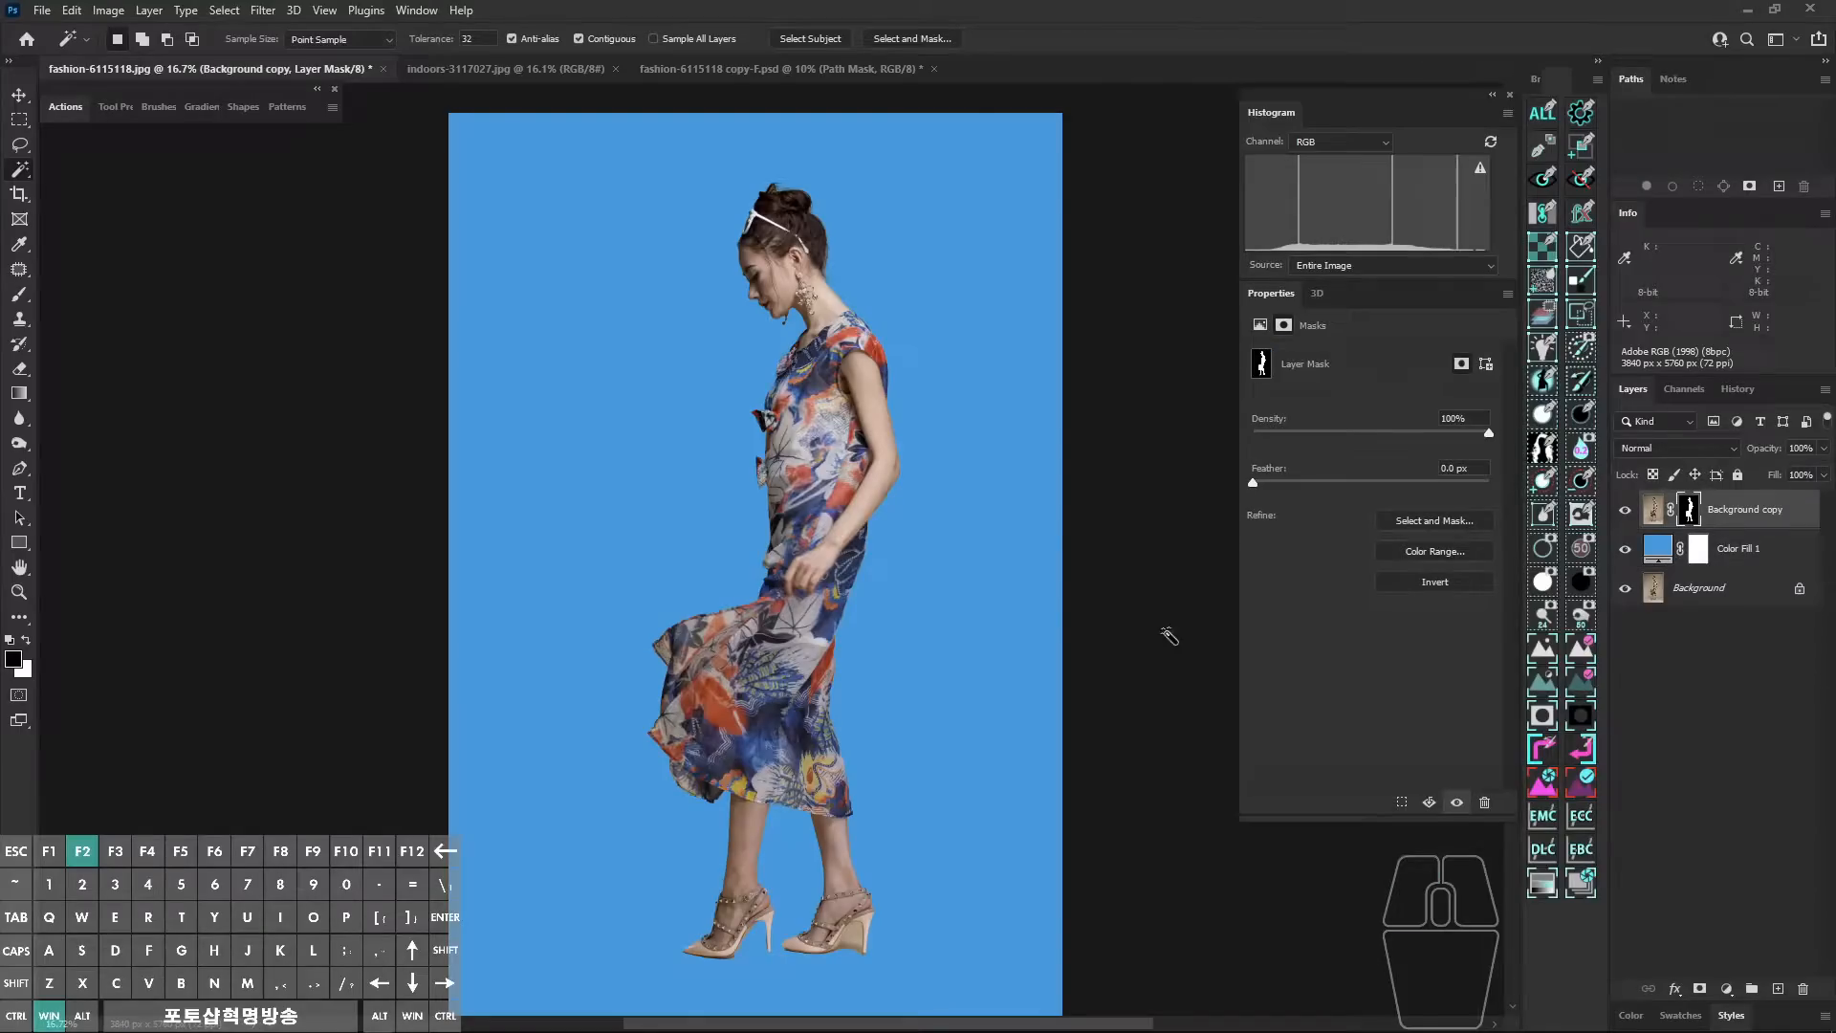
{"action": "left_click", "coordinate": [814, 220], "text": "ctrl"}
{"action": "left_click_drag", "start_coordinate": [816, 285], "coordinate": [860, 491]}
{"action": "left_click_drag", "start_coordinate": [890, 568], "coordinate": [863, 528]}
{"action": "left_click_drag", "start_coordinate": [770, 462], "coordinate": [810, 485]}
{"action": "key", "text": "ctrl+"}
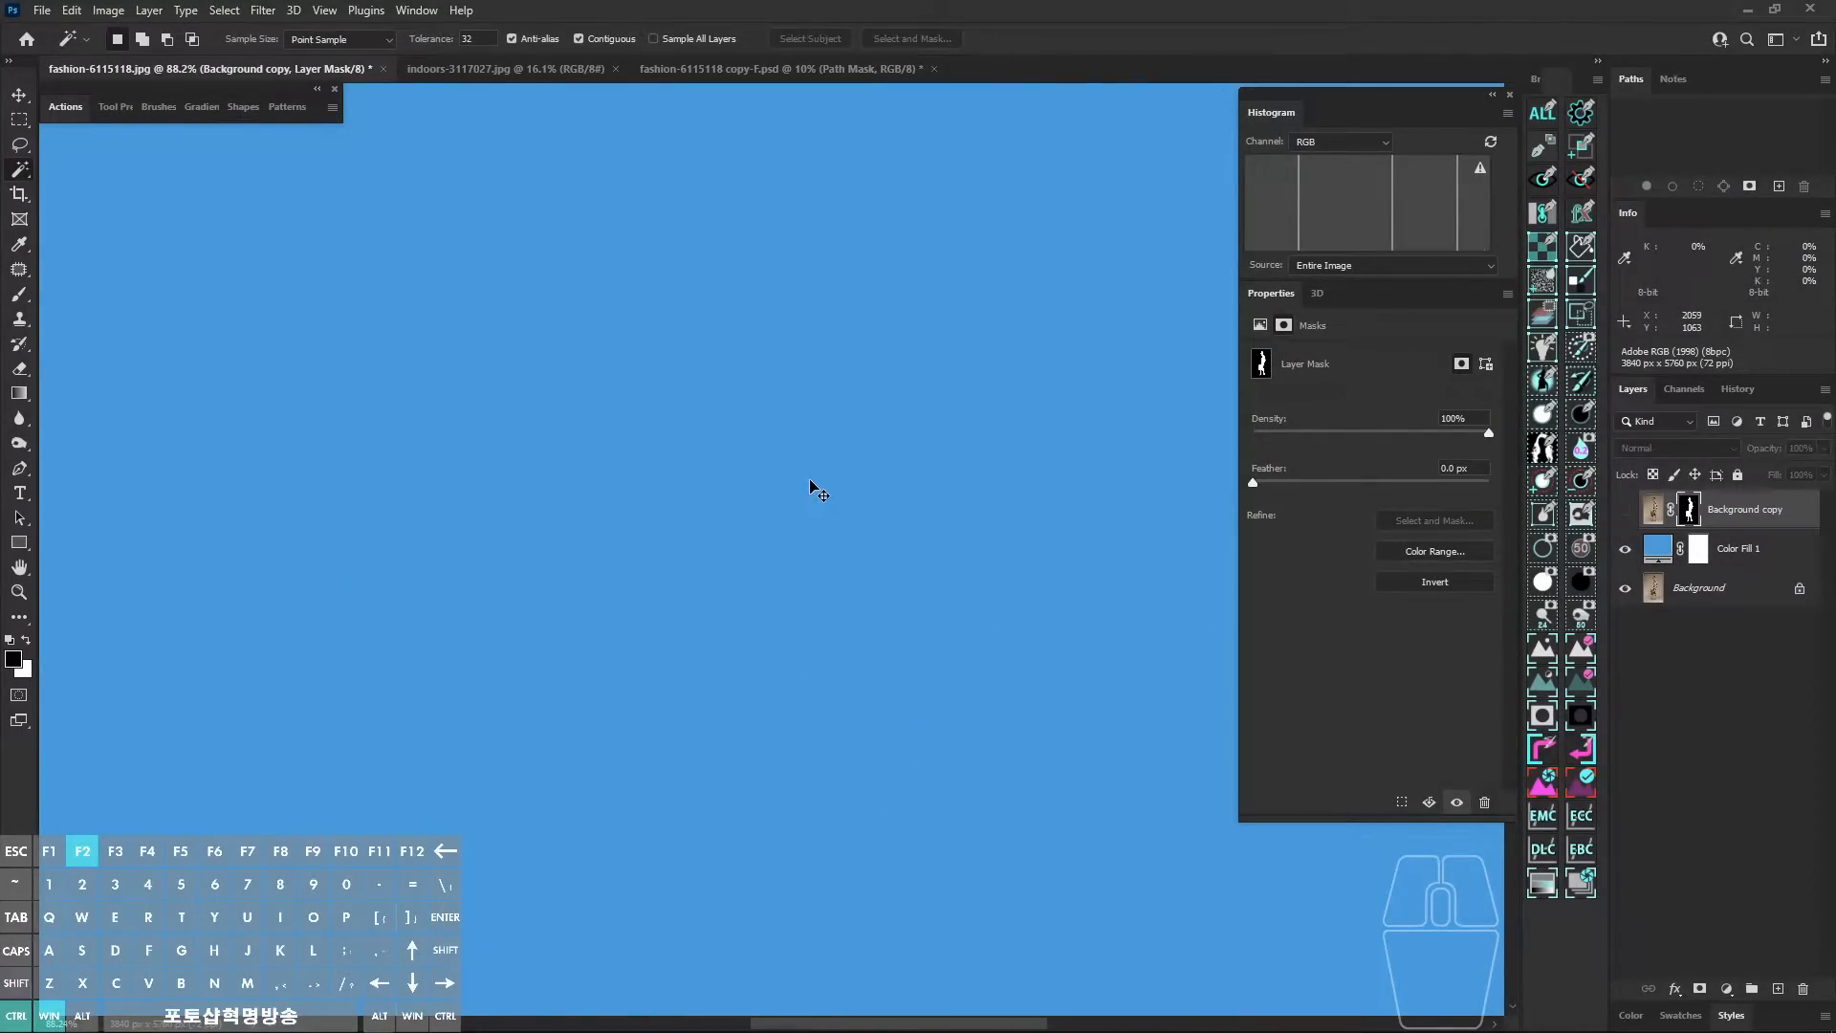
{"action": "key", "text": "F2"}
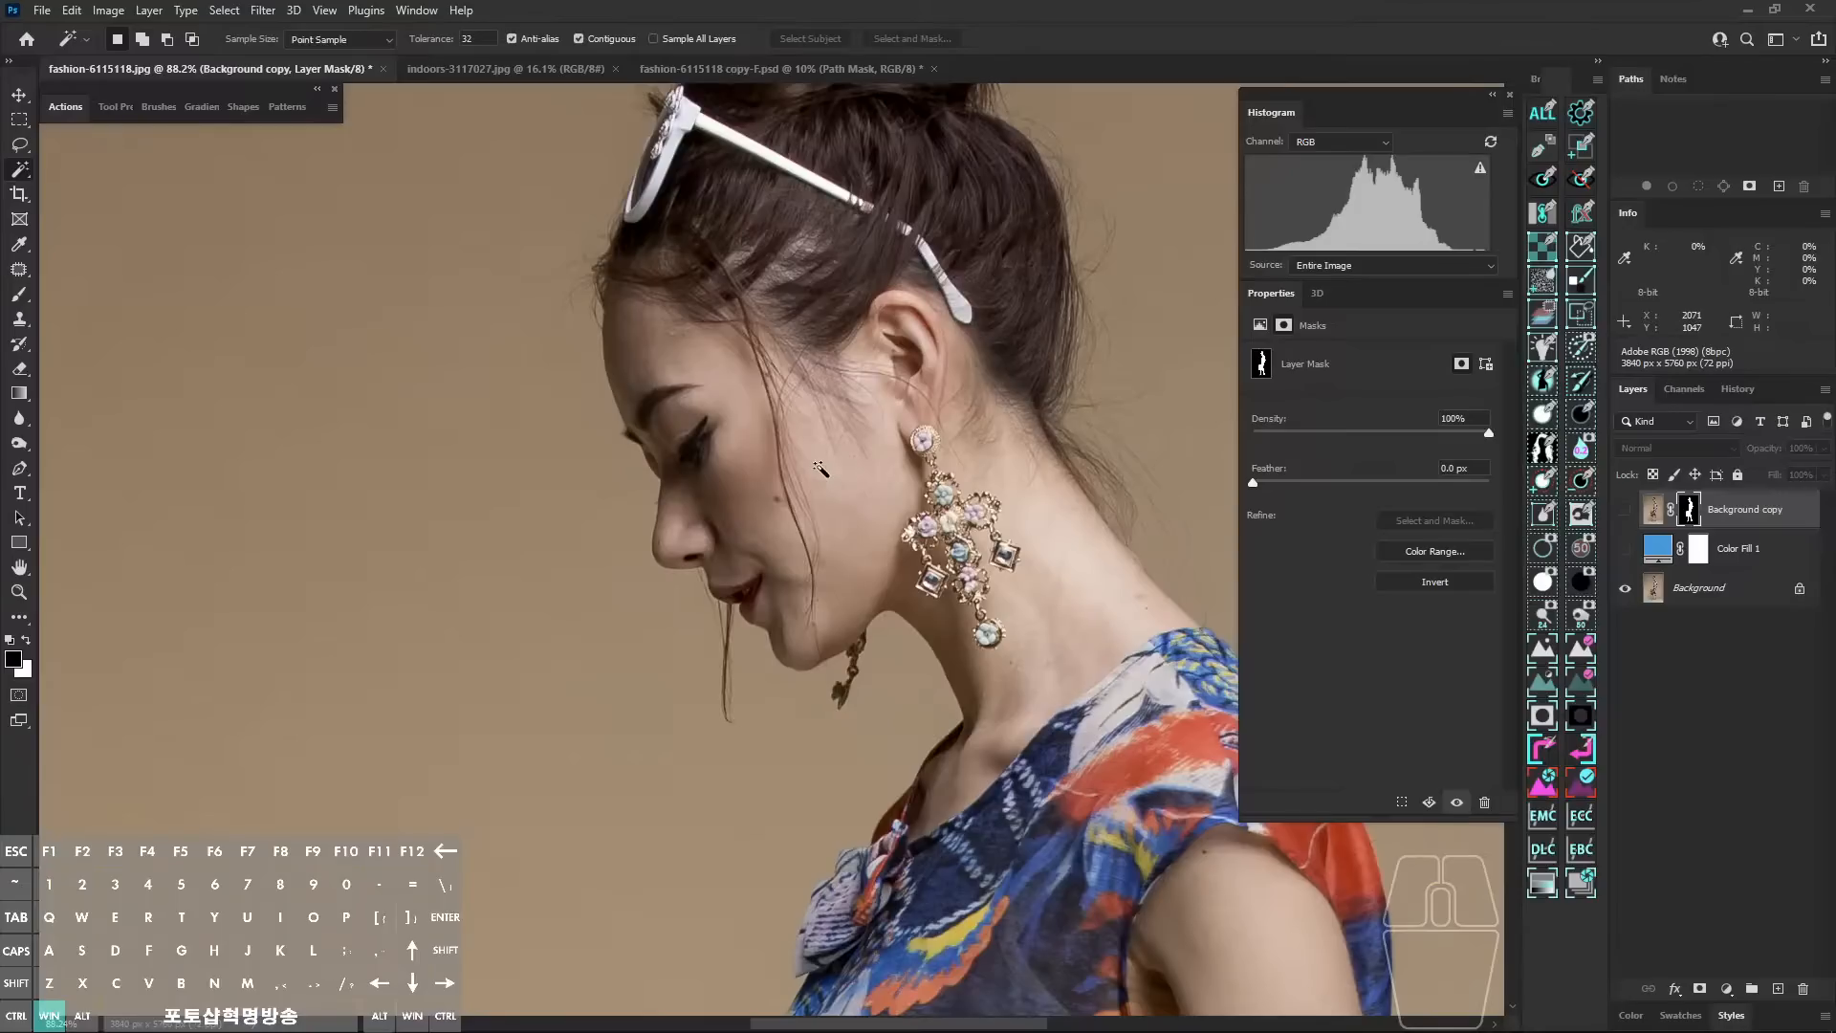
{"action": "left_click_drag", "start_coordinate": [1625, 518], "coordinate": [1623, 556]}
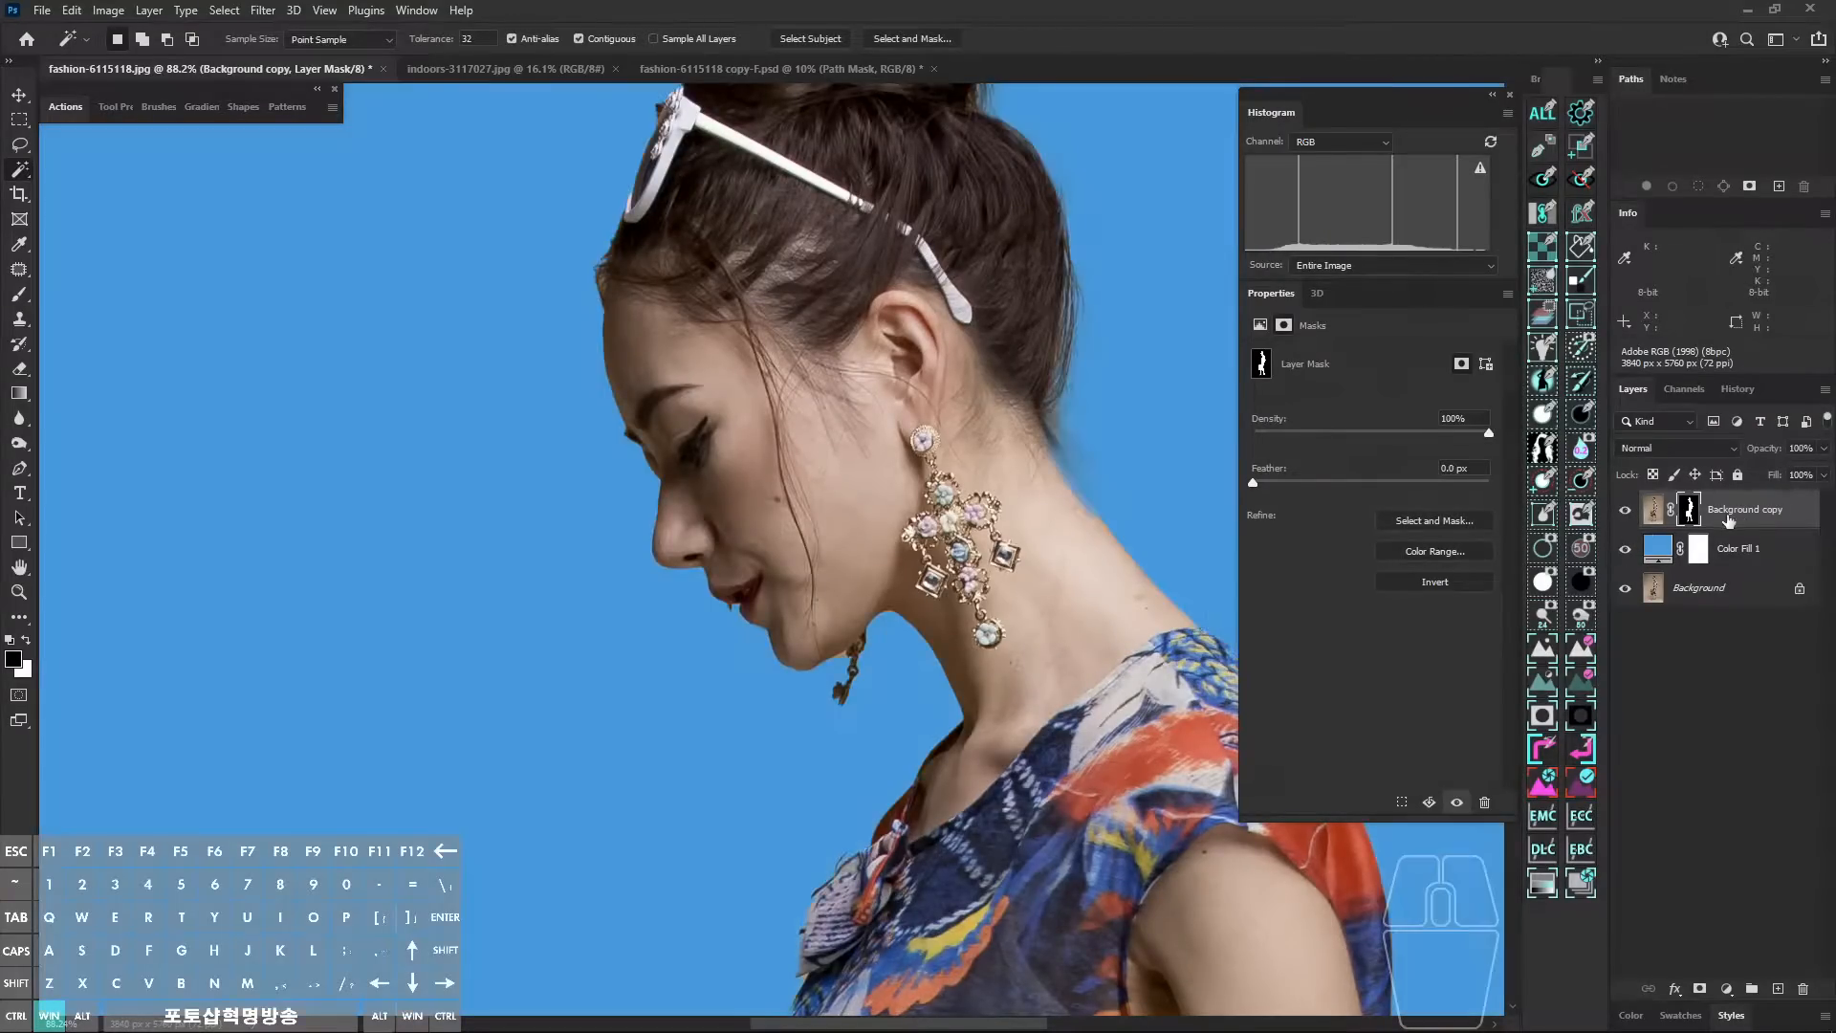
{"action": "left_click", "coordinate": [1654, 512]}
{"action": "key", "text": "ctrl+shift+a"}
{"action": "key", "text": "ctrl+shift+a"}
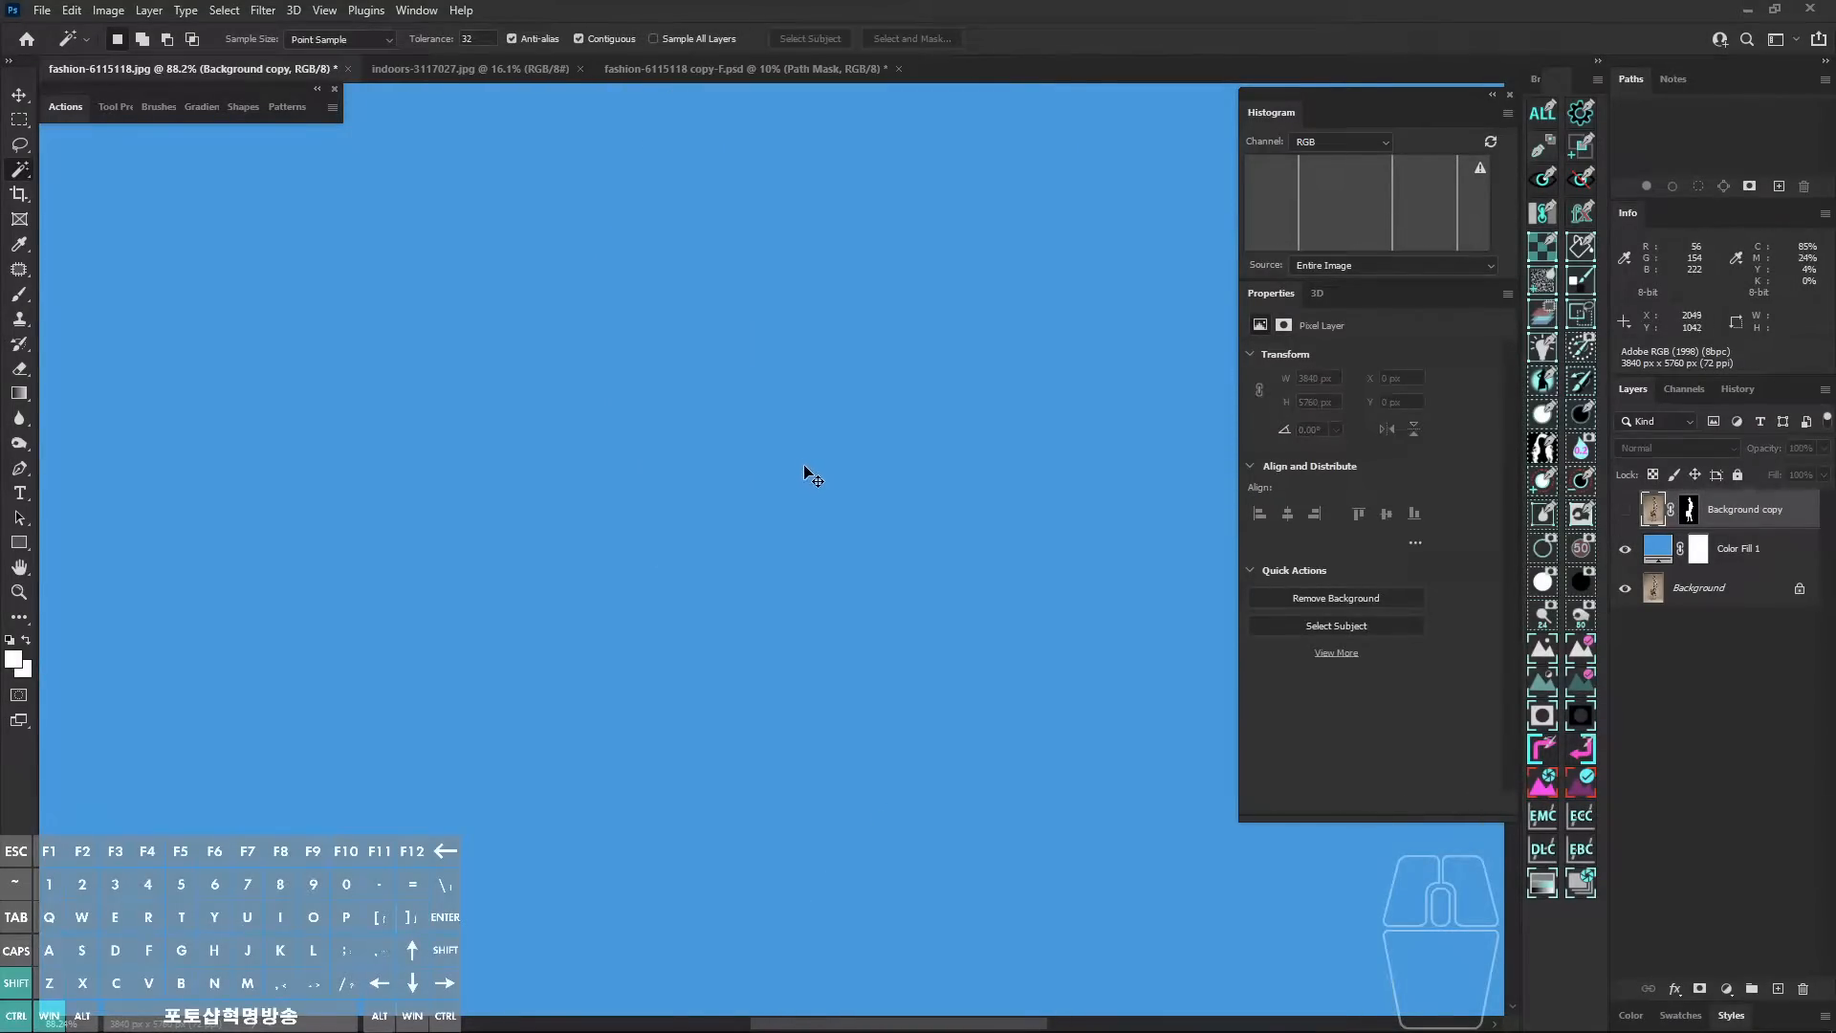
{"action": "left_click_drag", "start_coordinate": [935, 508], "coordinate": [722, 304]}
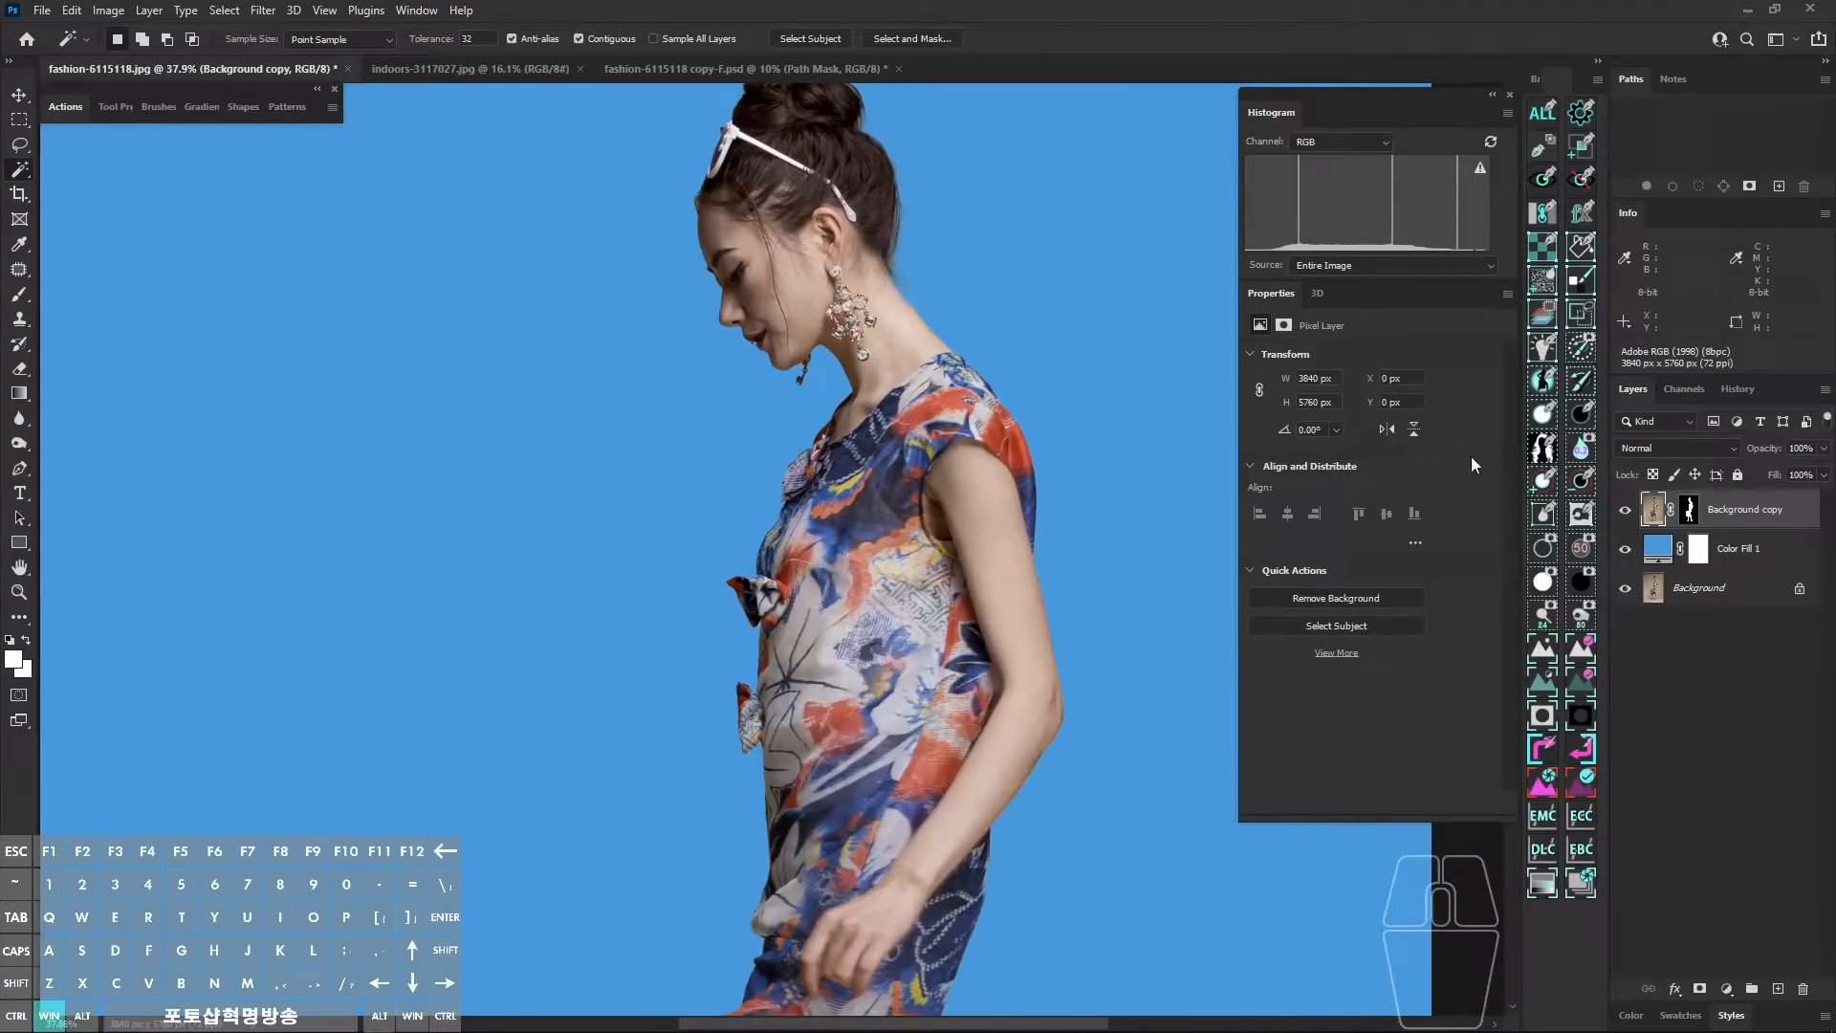
Step: Lower the Color Fill 1 layer's opacity to about 81% and target the Background copy's layer mask
{"action": "left_click", "coordinate": [1719, 555]}
{"action": "left_click_drag", "start_coordinate": [1761, 455], "coordinate": [1742, 455]}
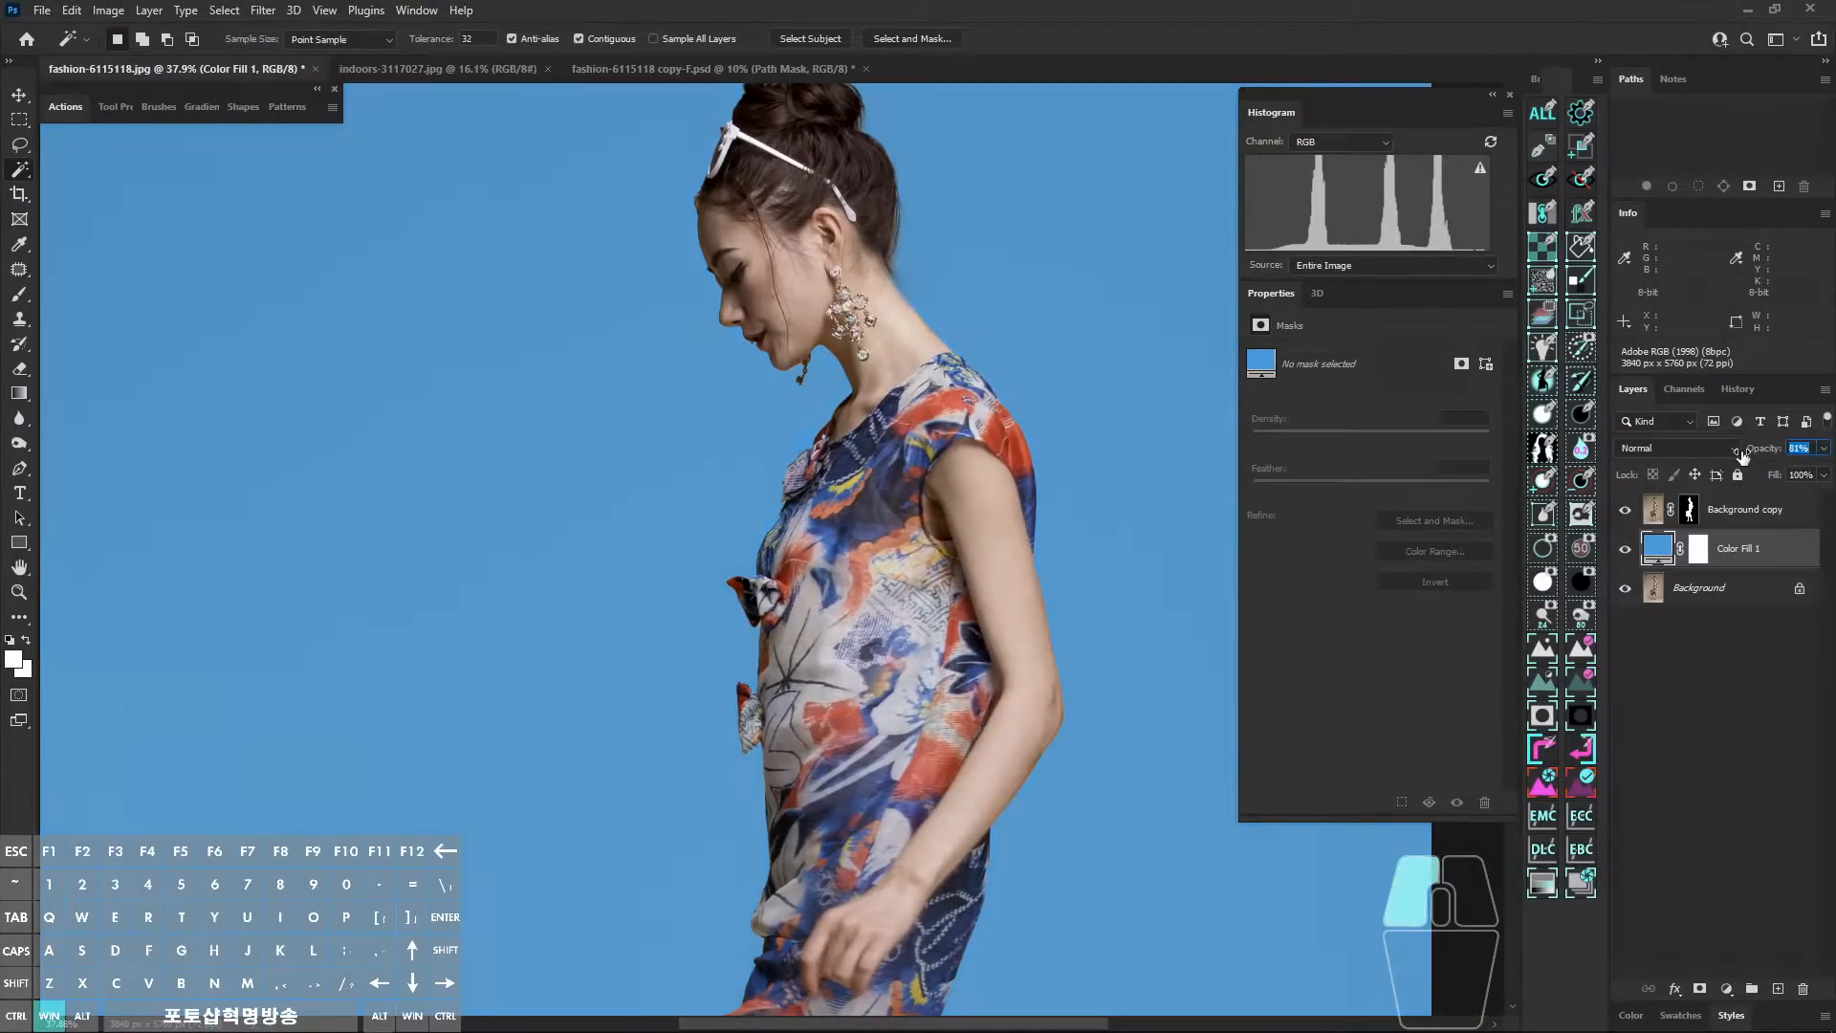
{"action": "left_click", "coordinate": [1689, 508]}
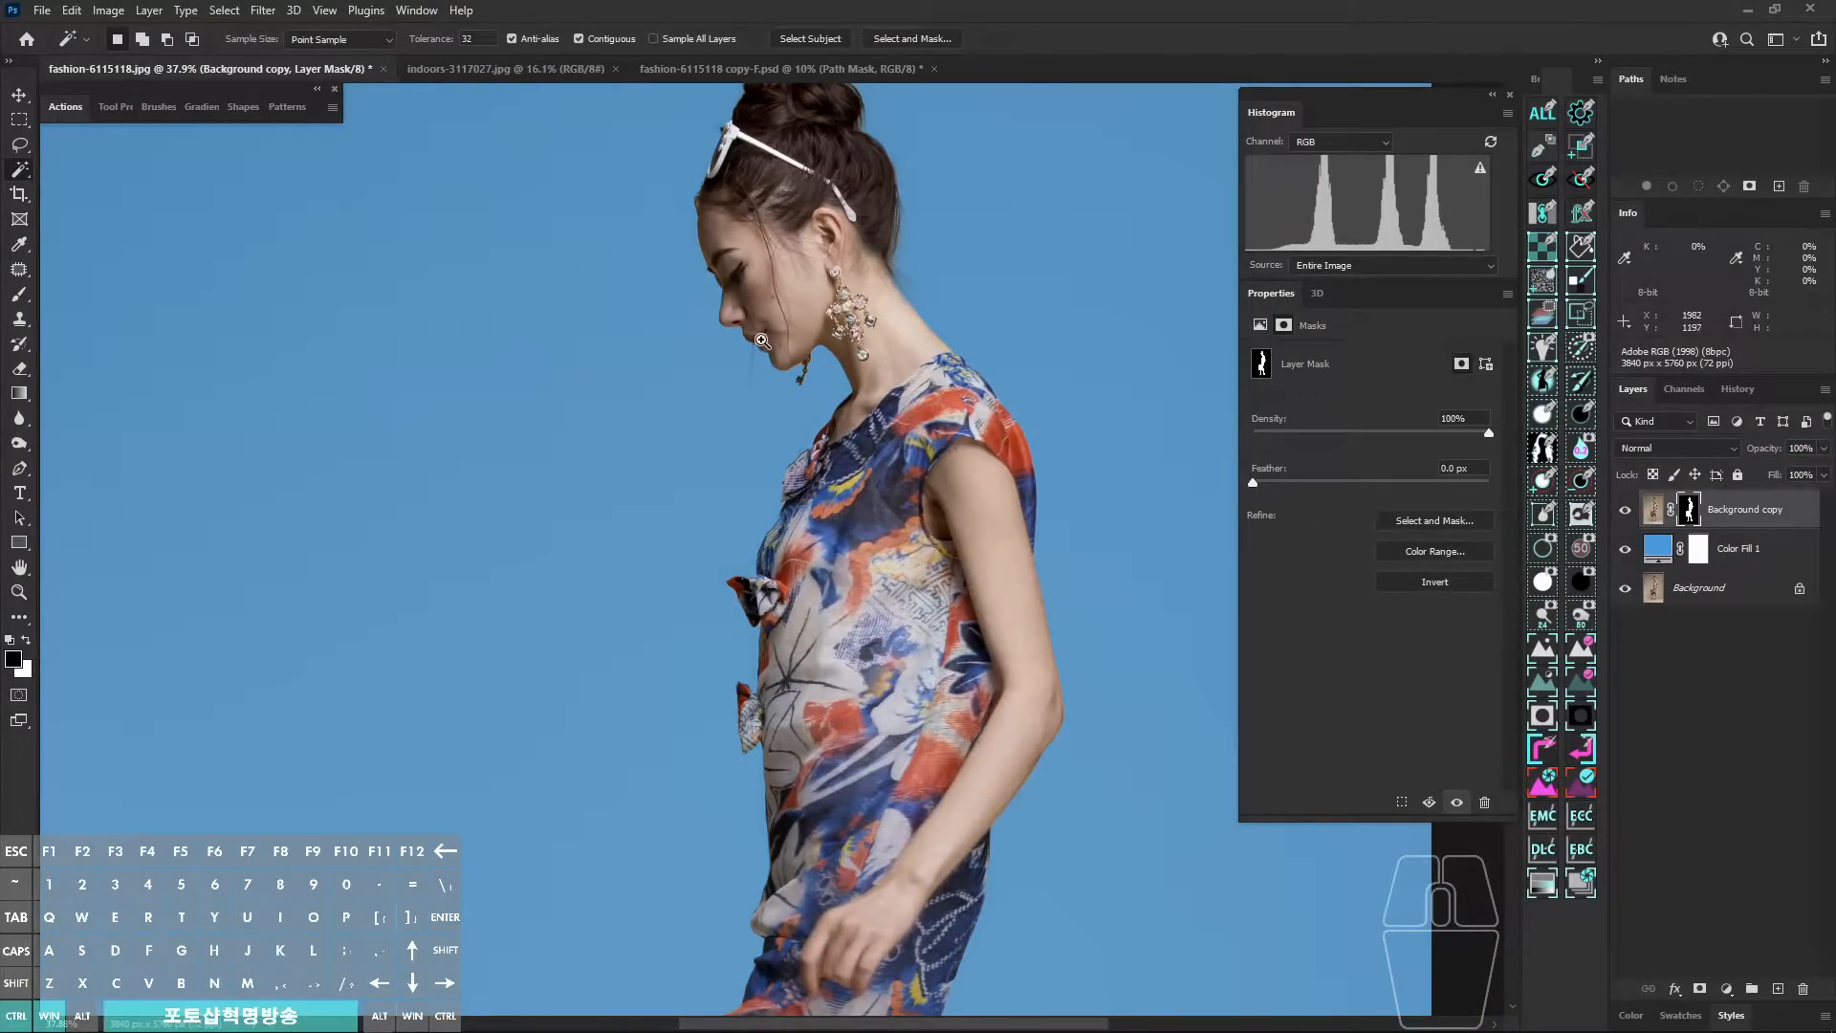
Step: Draw a closed Pen path around the leftover backdrop patch between the chin and the earring chain
{"action": "left_click_drag", "start_coordinate": [762, 340], "coordinate": [899, 578]}
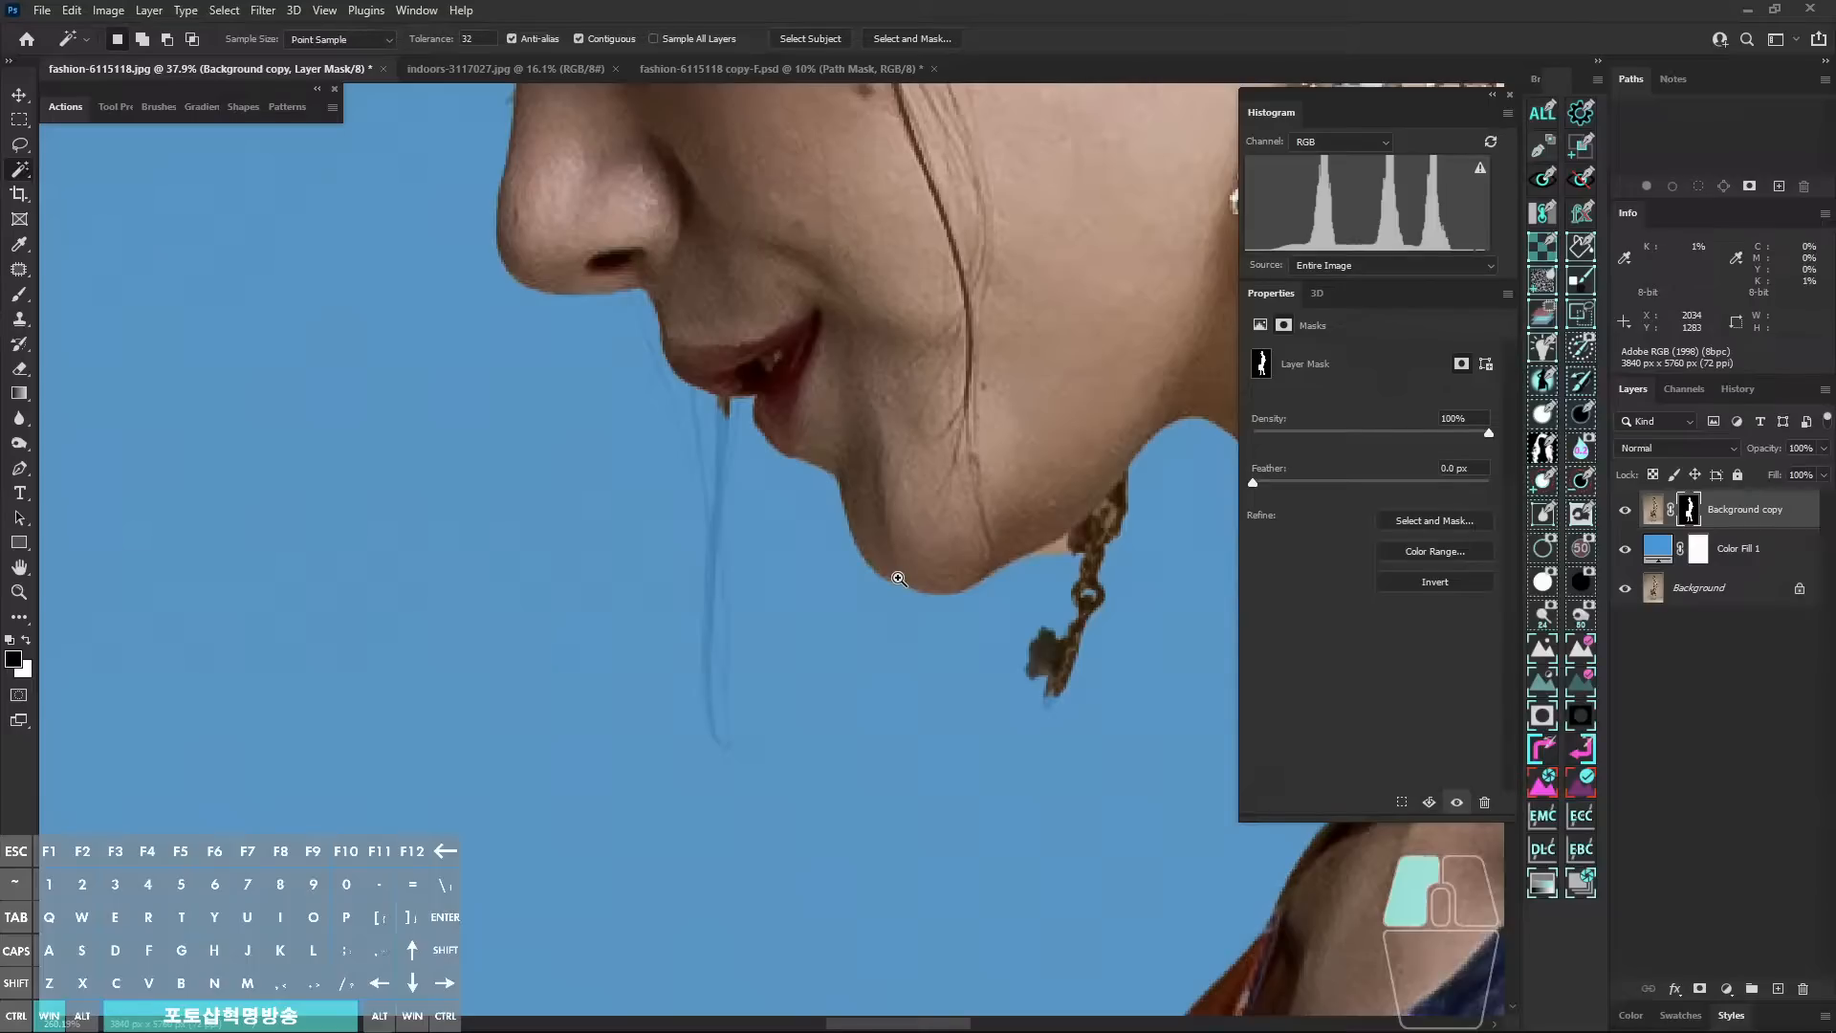
{"action": "left_click_drag", "start_coordinate": [1086, 560], "coordinate": [966, 560]}
{"action": "key", "text": "a"}
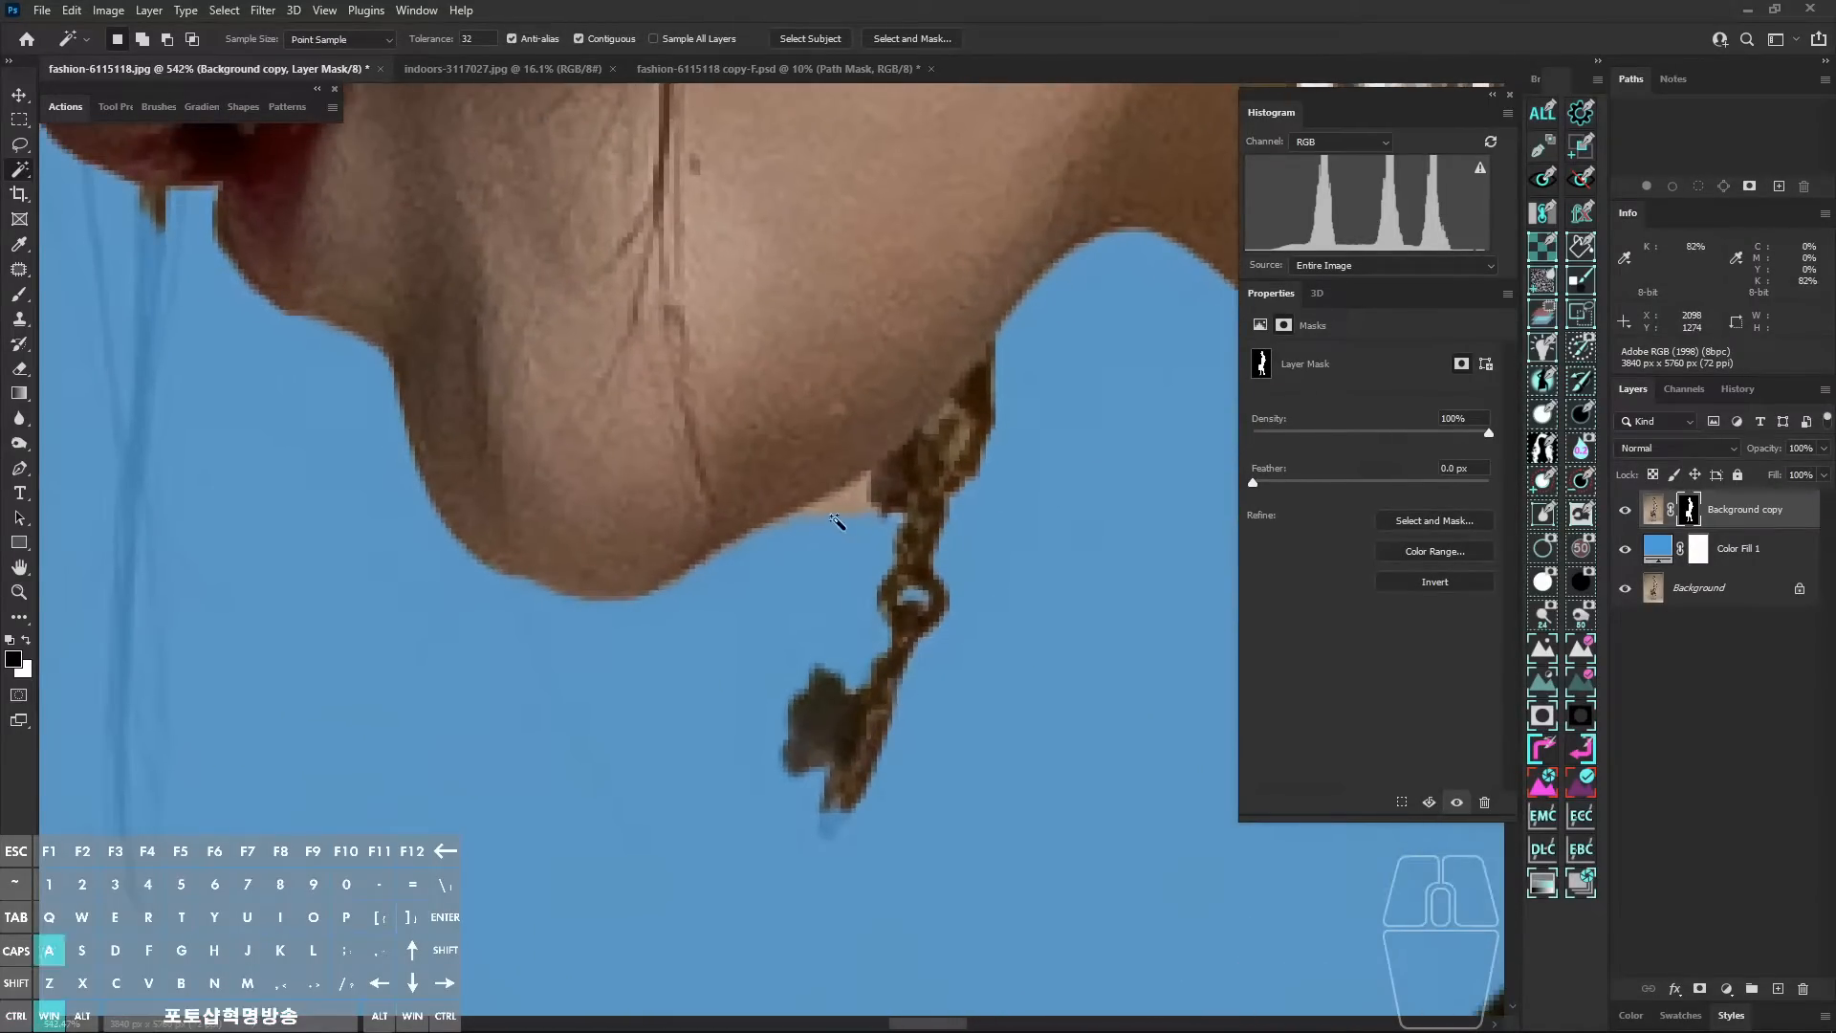
{"action": "key", "text": "p"}
{"action": "scroll", "coordinate": [798, 517], "scroll_direction": "up", "scroll_amount": 2}
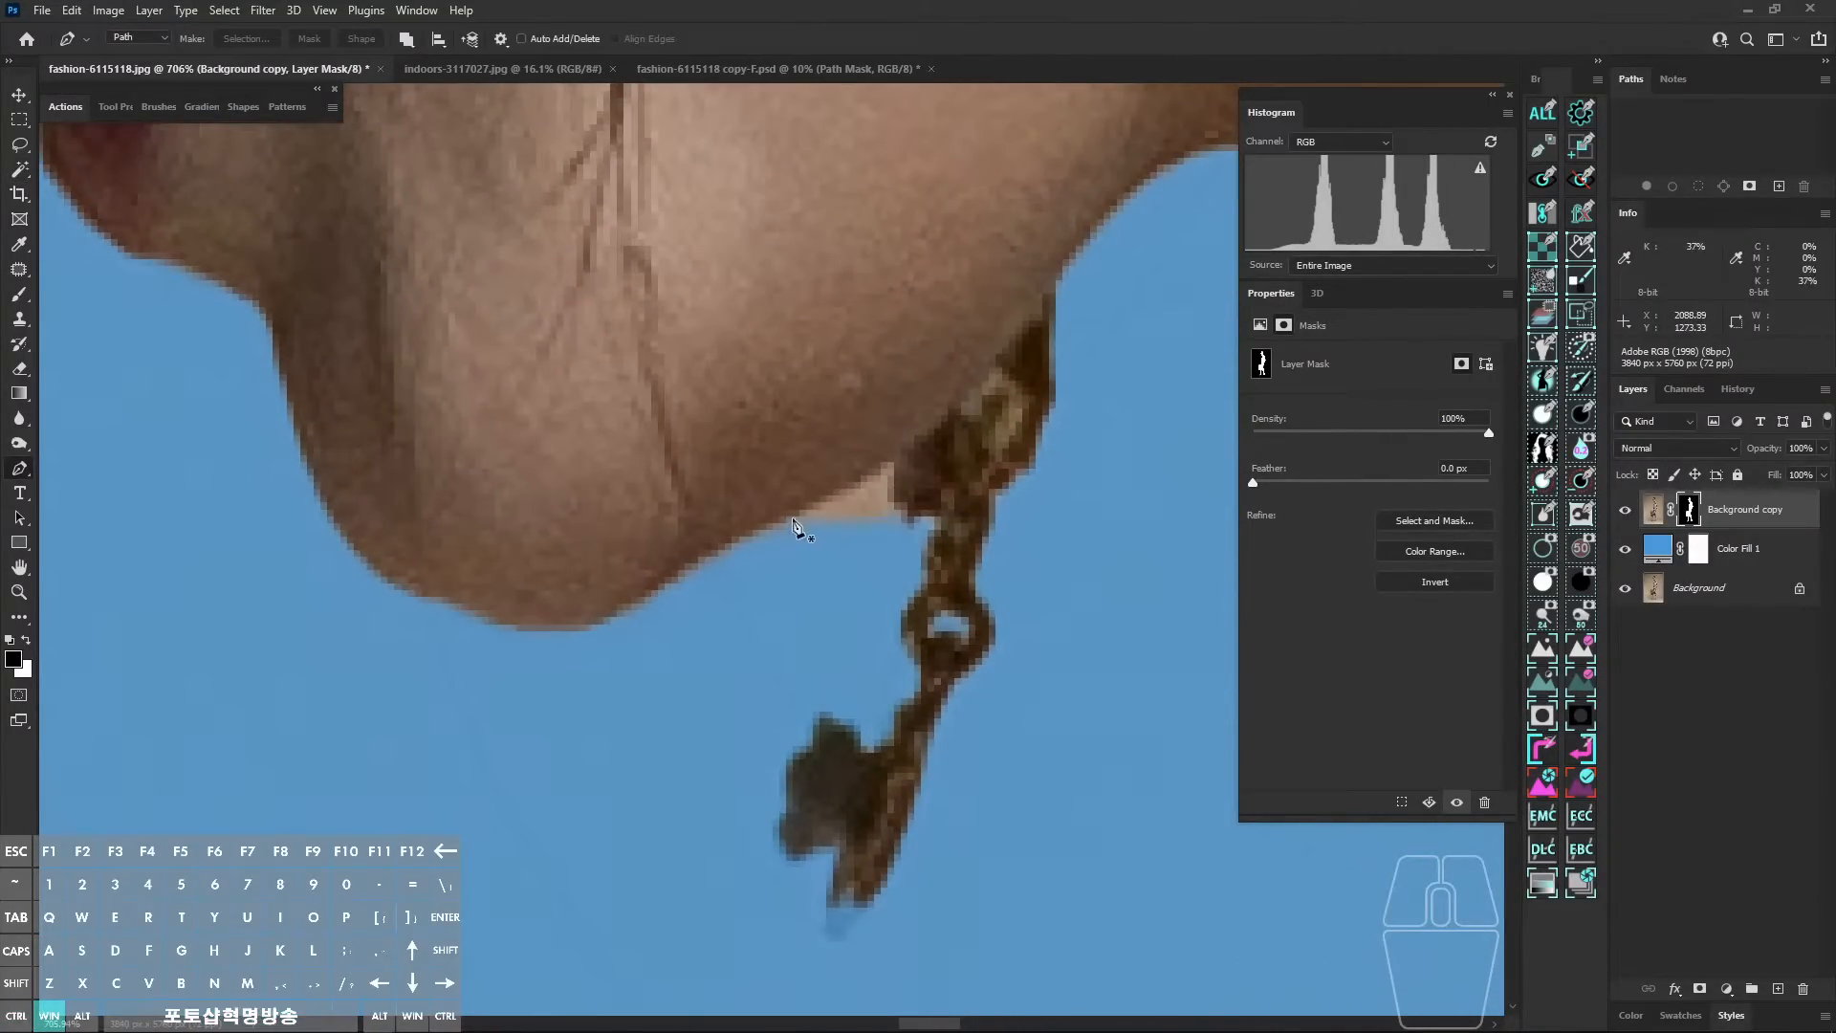
{"action": "left_click", "coordinate": [793, 518]}
{"action": "left_click", "coordinate": [863, 478]}
{"action": "left_click", "coordinate": [891, 467]}
{"action": "left_click", "coordinate": [892, 501]}
{"action": "left_click", "coordinate": [897, 517]}
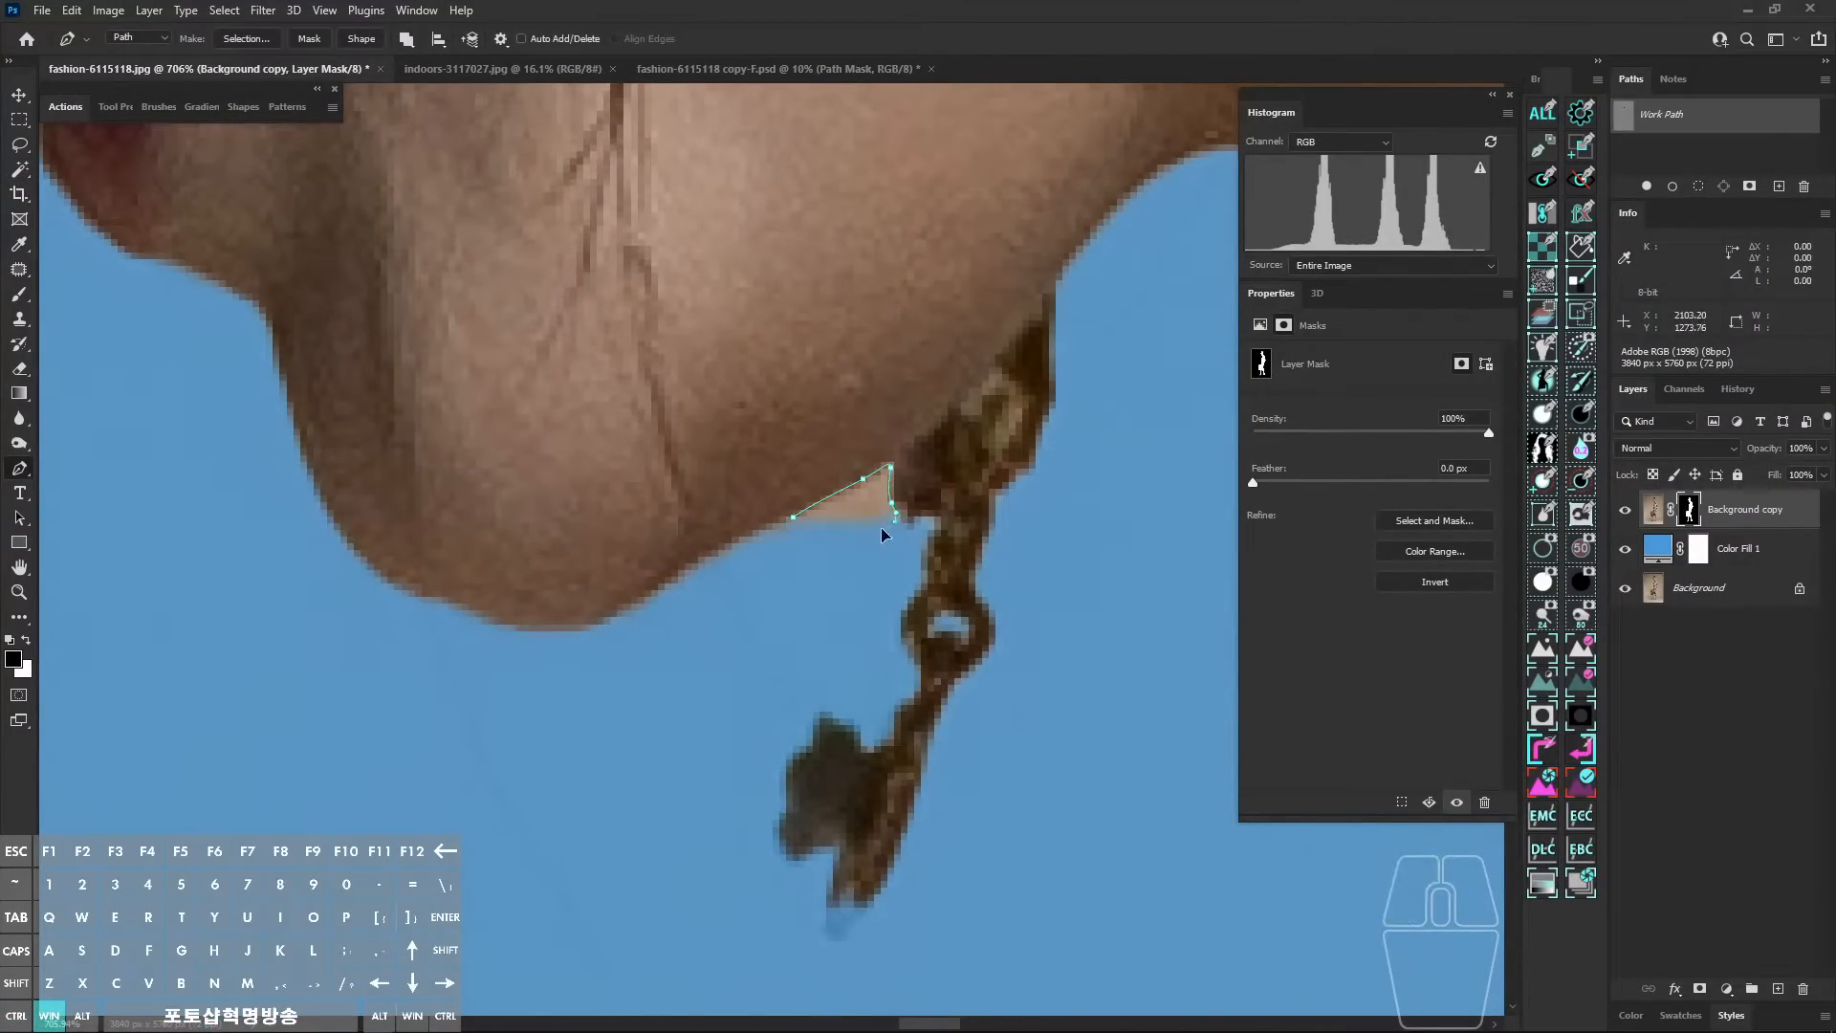
{"action": "left_click", "coordinate": [859, 537]}
{"action": "left_click", "coordinate": [813, 553]}
{"action": "left_click", "coordinate": [793, 517], "text": "alt"}
Step: Display only the Background copy's layer mask and fill the chin path with black using Path Mask Black Fill
{"action": "key", "text": "space"}
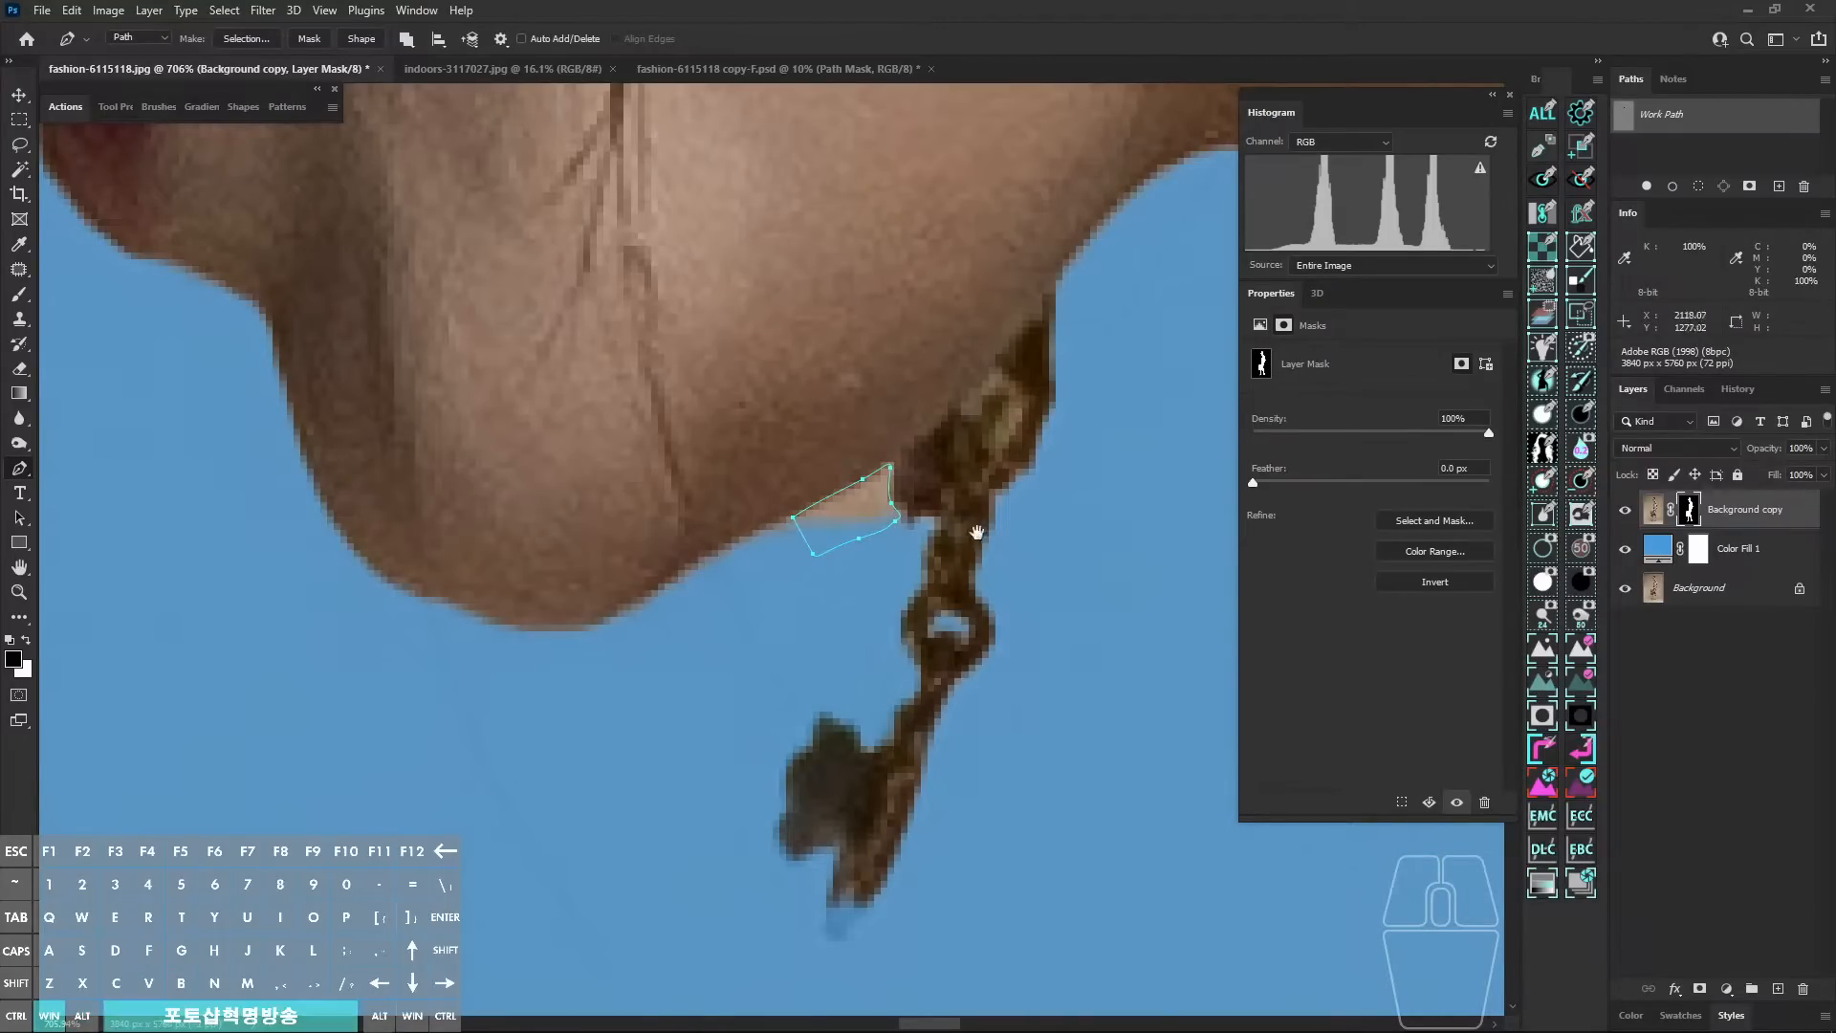
{"action": "scroll", "coordinate": [976, 532], "scroll_direction": "down", "scroll_amount": 2}
{"action": "left_click", "coordinate": [1689, 509], "text": "alt"}
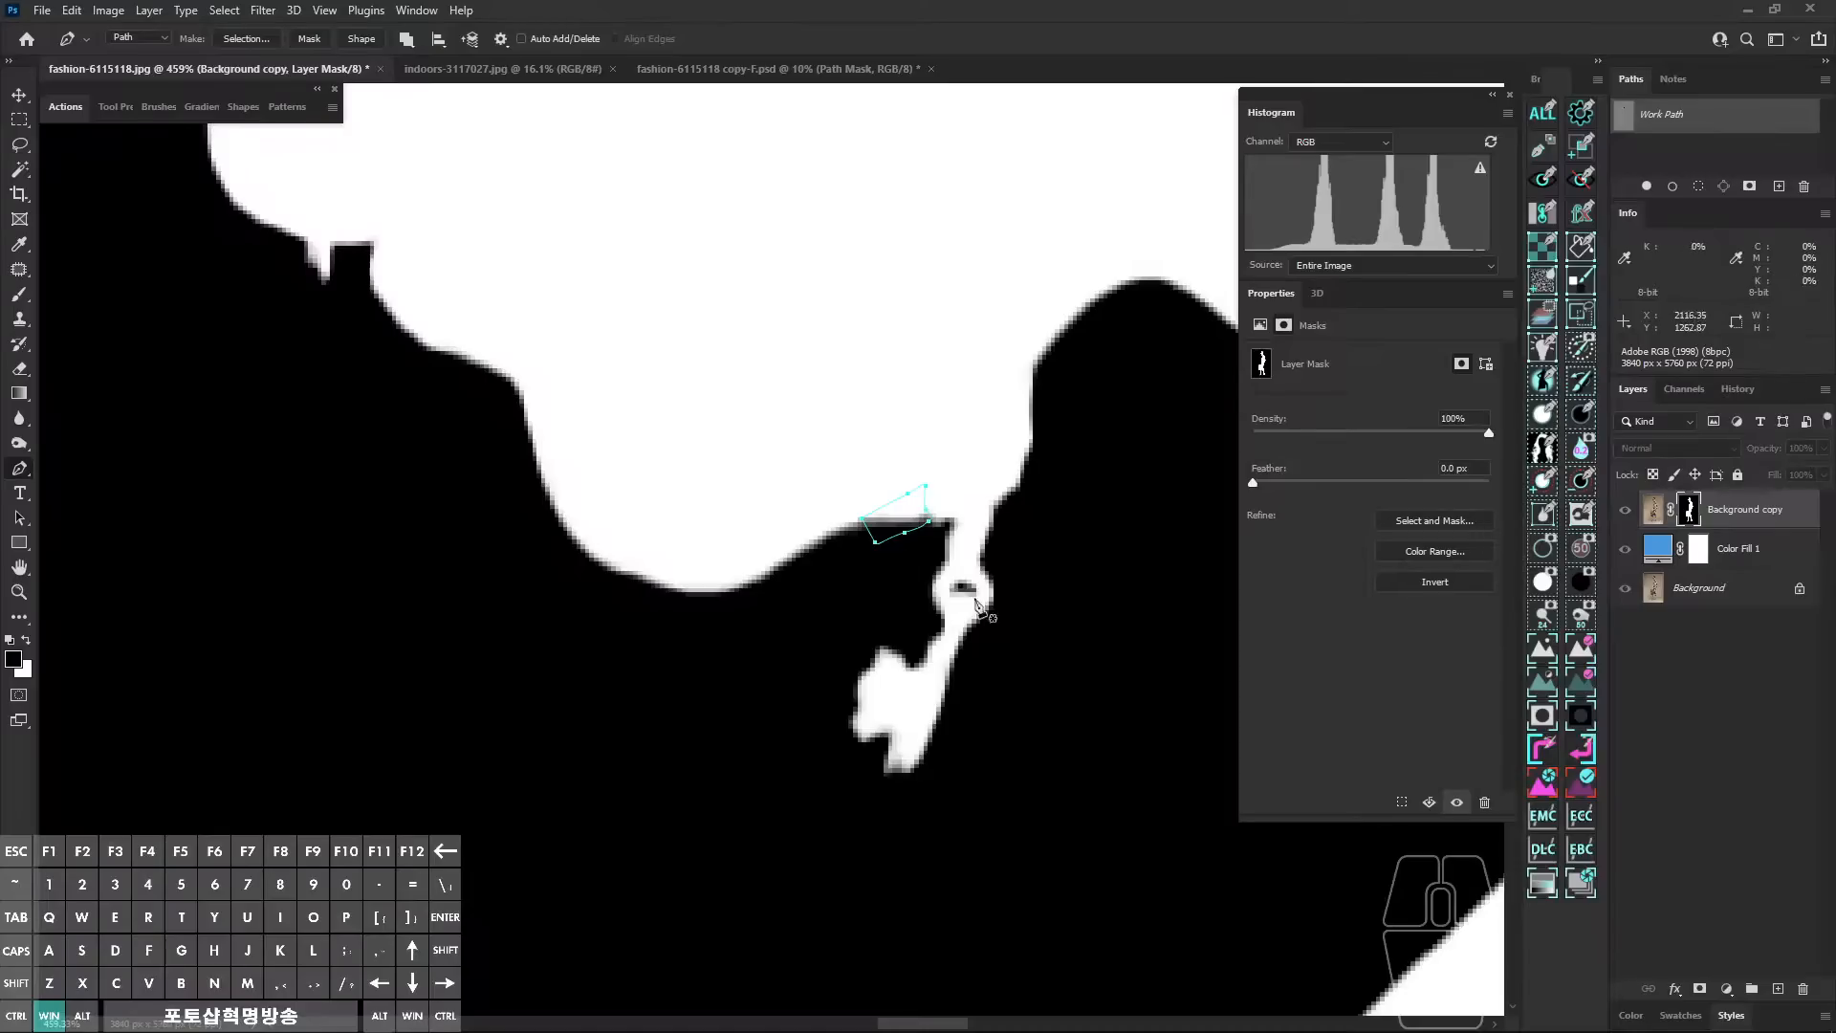
{"action": "left_click", "coordinate": [1573, 432]}
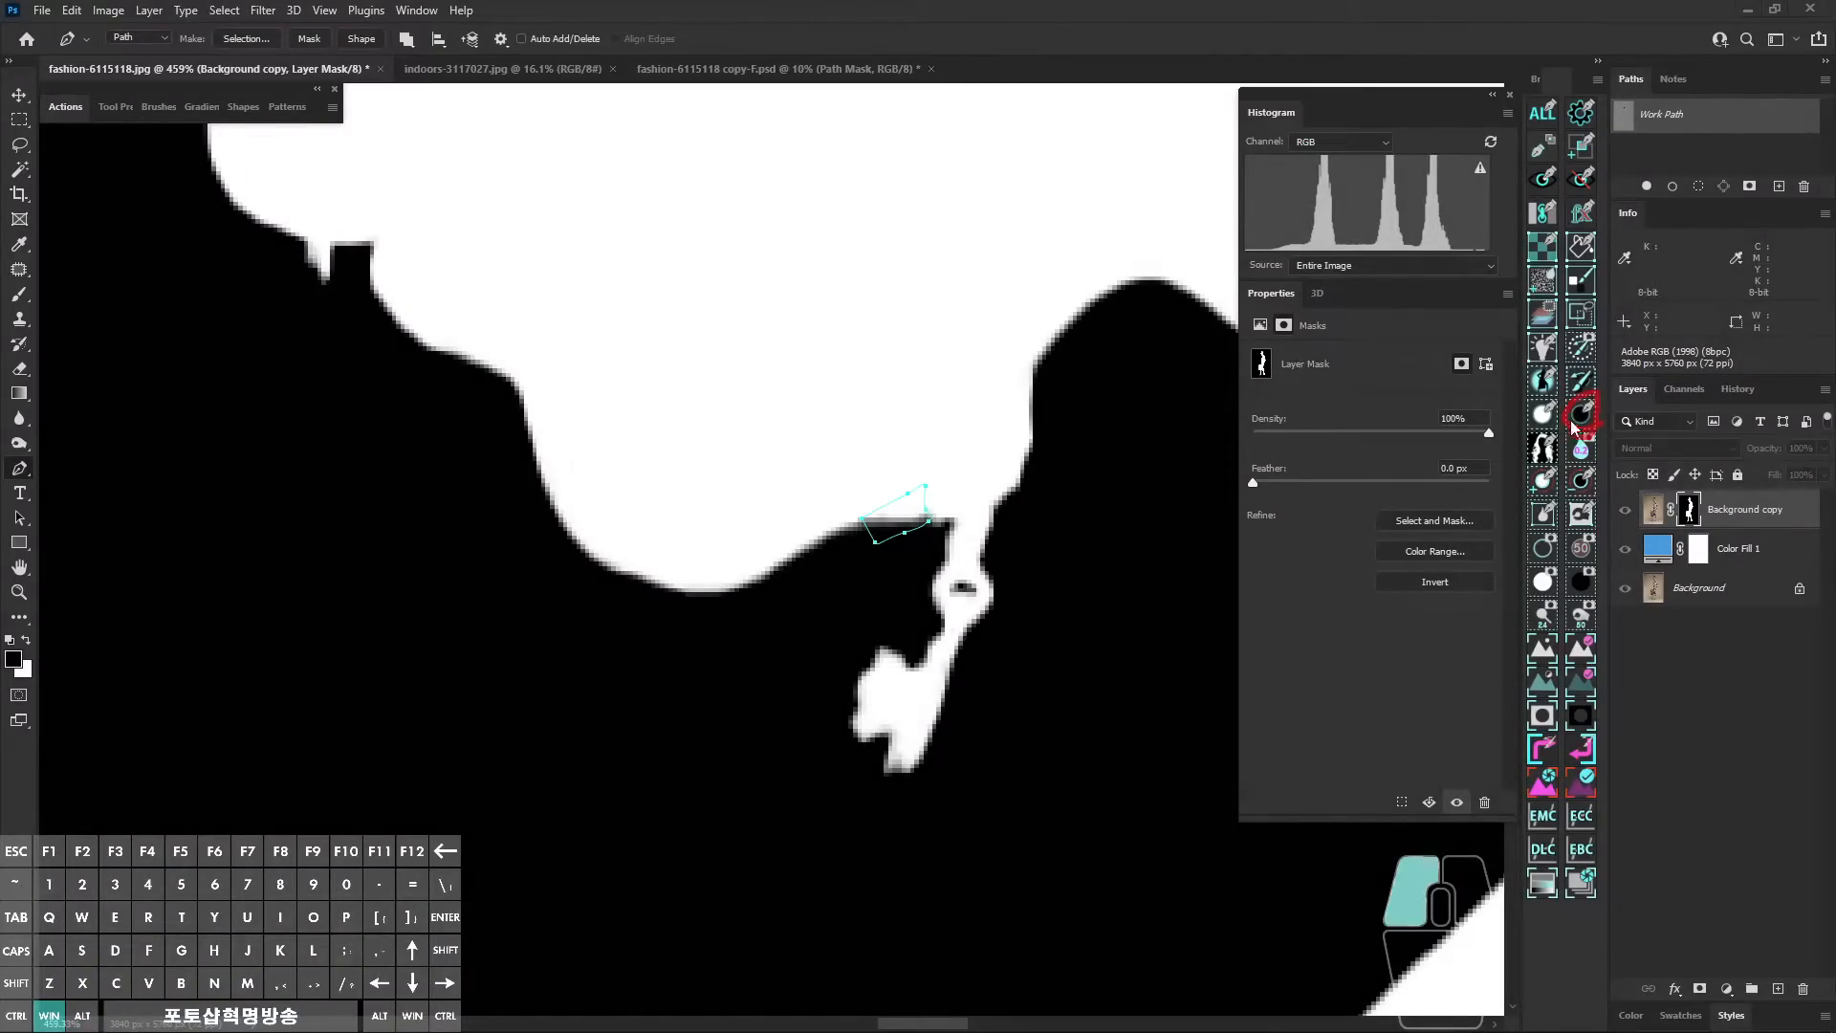
{"action": "left_click_drag", "start_coordinate": [1589, 422], "coordinate": [1581, 436]}
{"action": "mouse_move", "coordinate": [1582, 422]}
{"action": "left_mouse_down"}
{"action": "mouse_move", "coordinate": [988, 517]}
{"action": "mouse_move", "coordinate": [944, 530]}
{"action": "mouse_move", "coordinate": [987, 563]}
{"action": "left_mouse_up"}
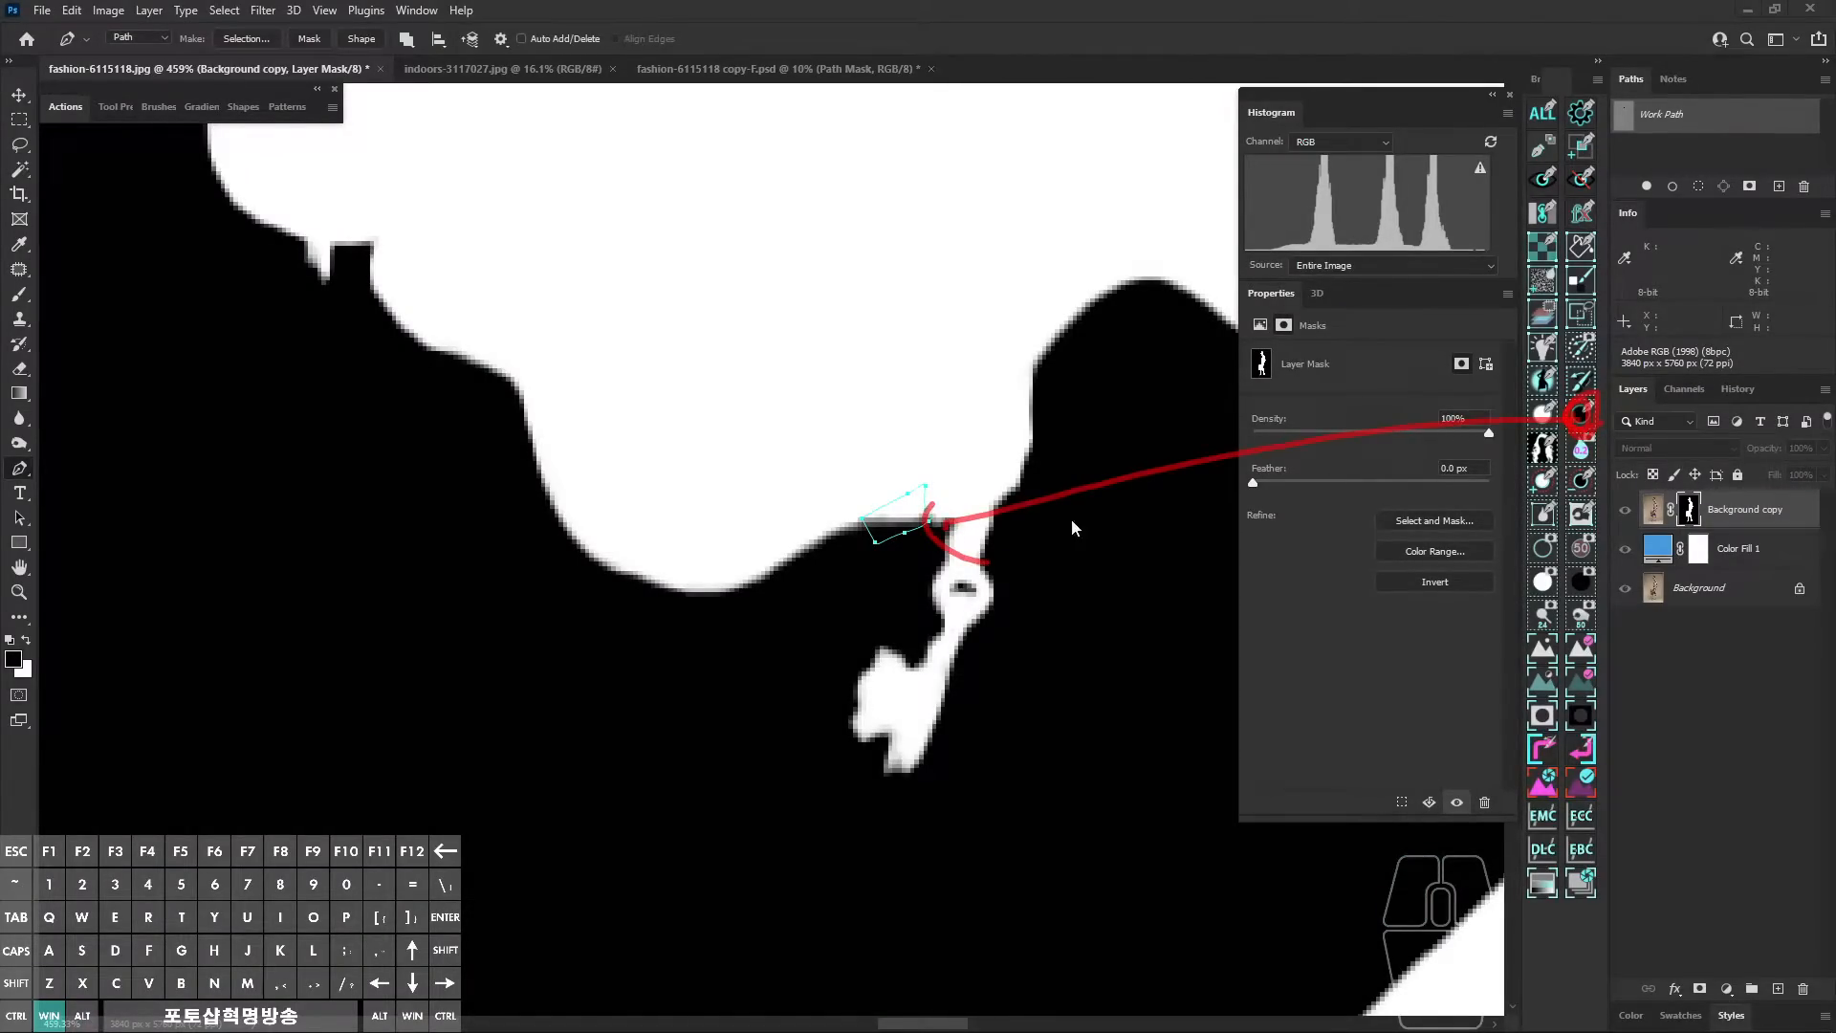
{"action": "left_click", "coordinate": [1582, 413]}
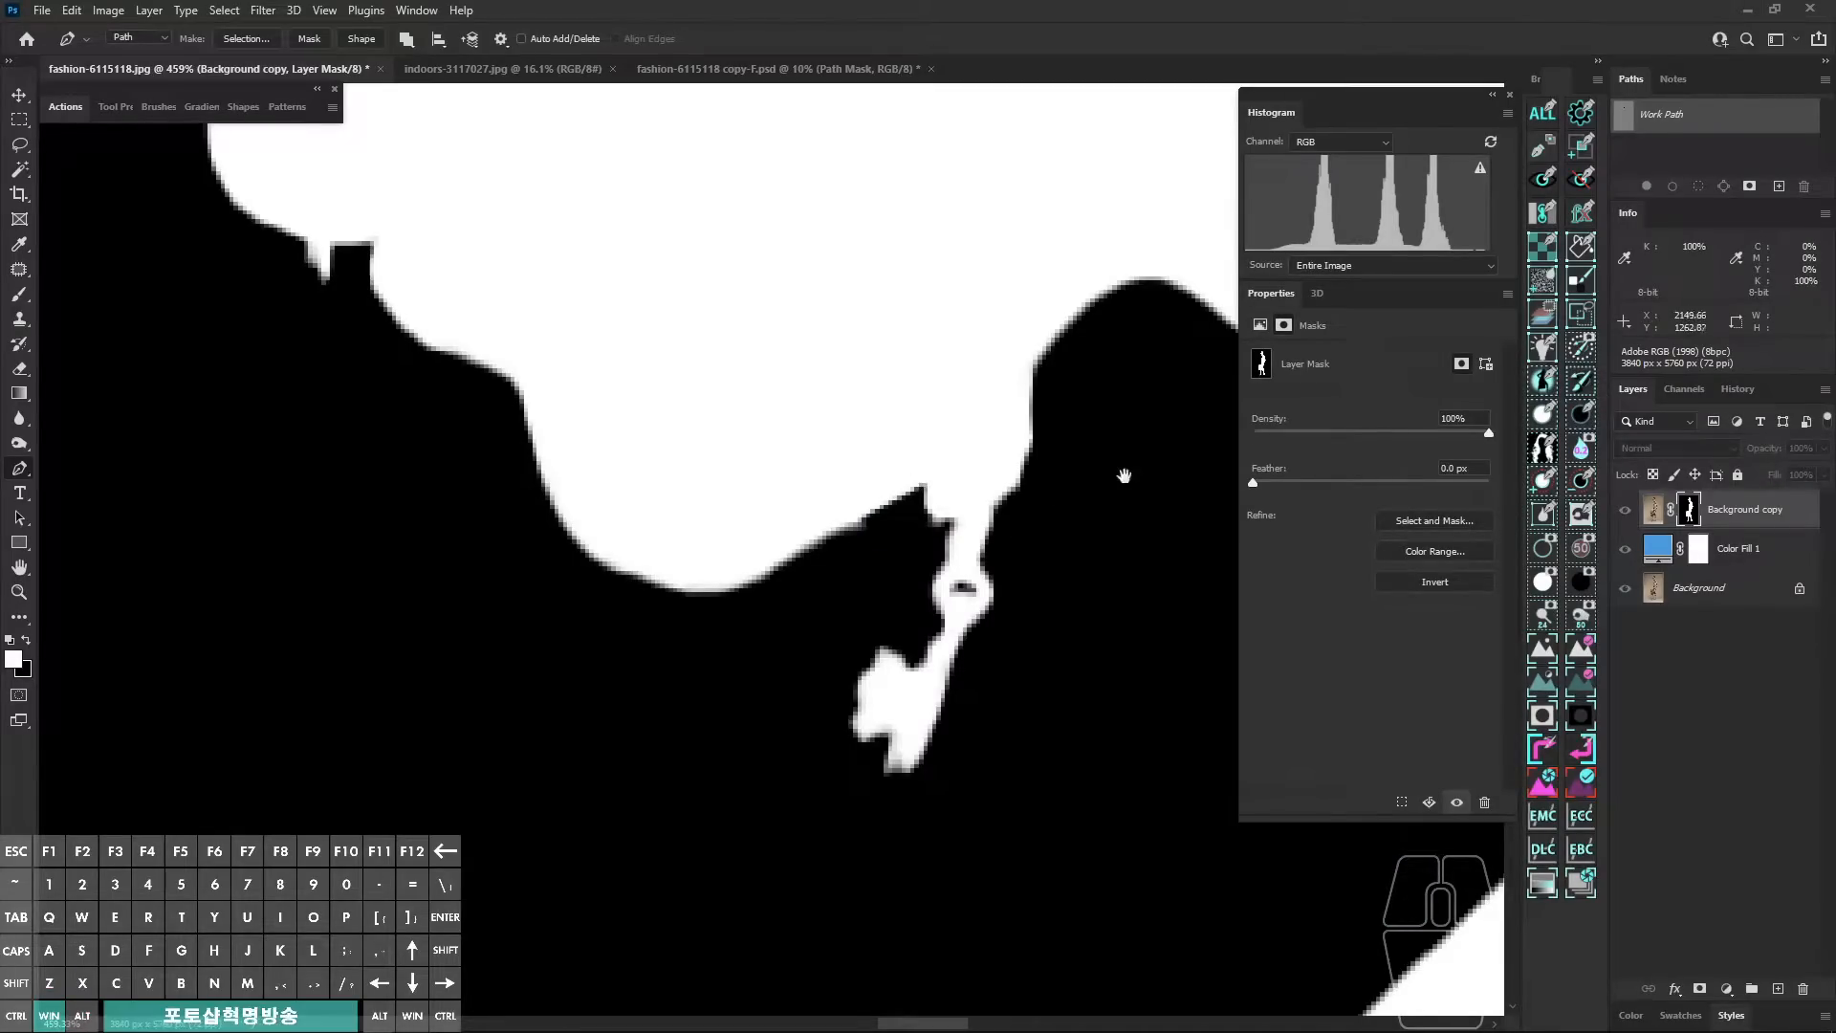
Step: Fill a small closed Pen path selection along the mask edge beneath the chin with black
{"action": "left_click_drag", "start_coordinate": [911, 490], "coordinate": [1016, 496]}
{"action": "left_click_drag", "start_coordinate": [821, 594], "coordinate": [848, 635]}
{"action": "left_click", "coordinate": [821, 594]}
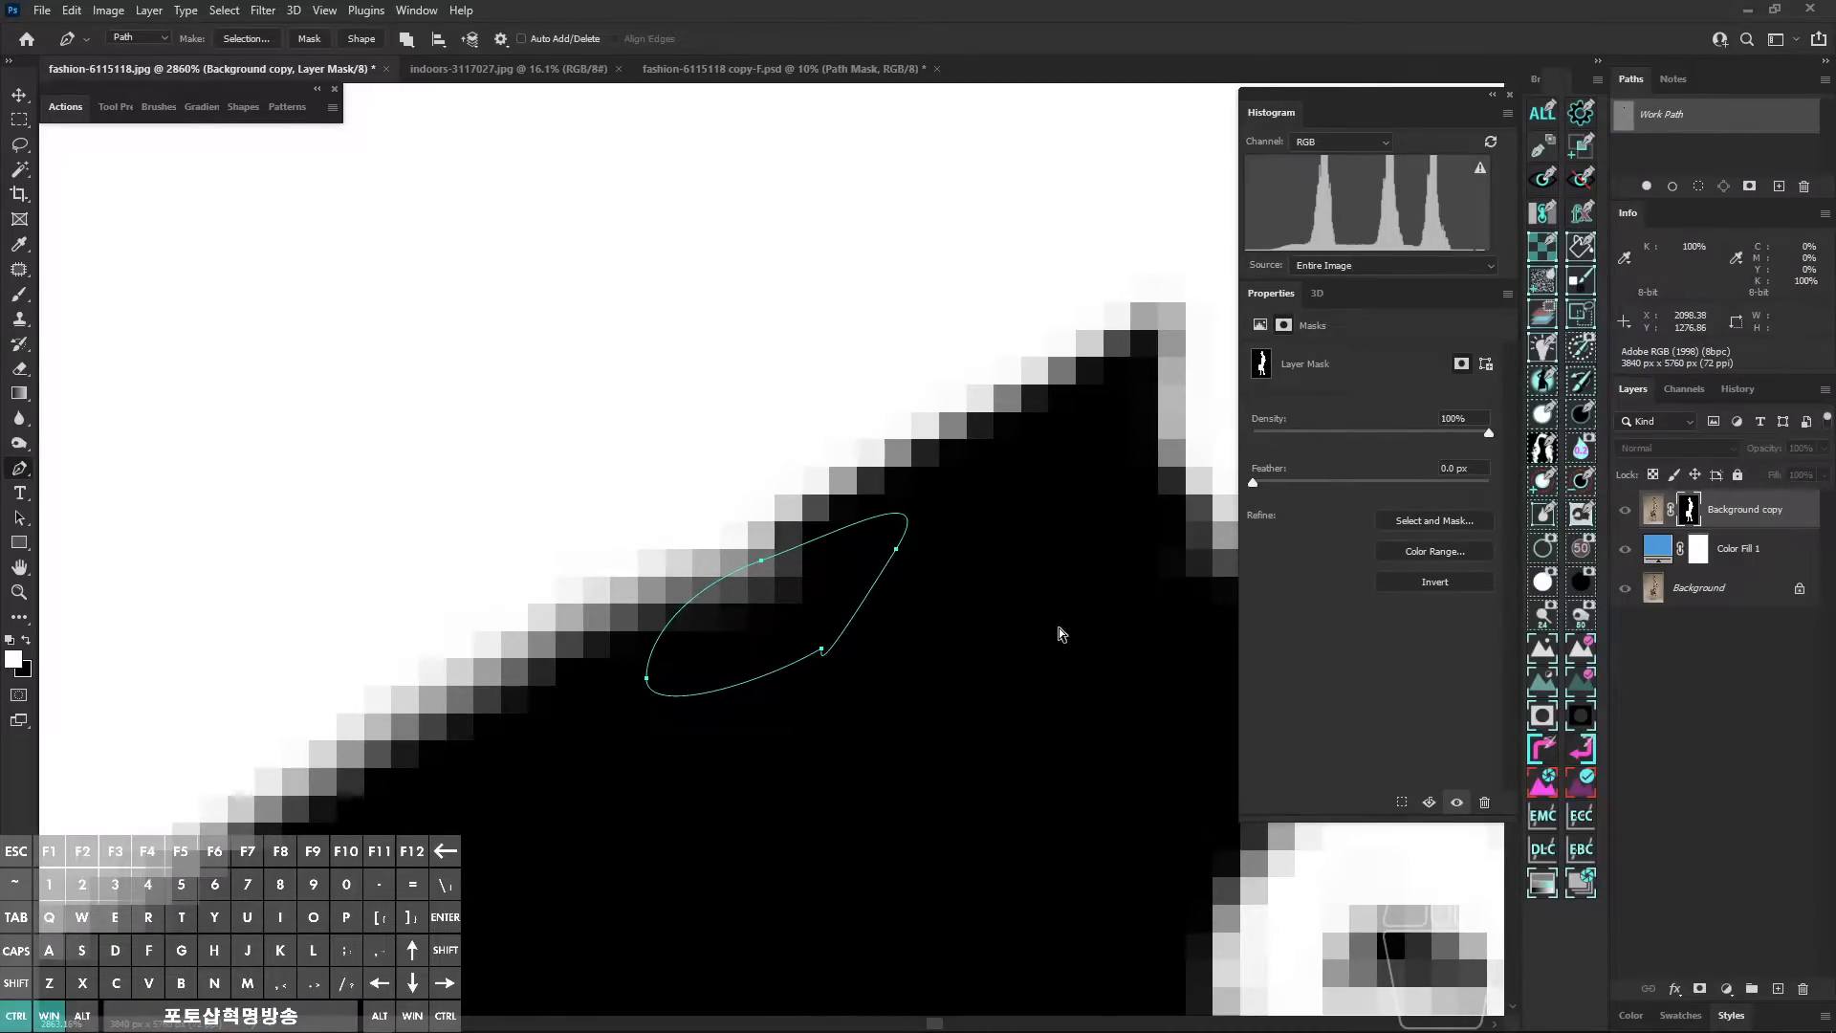
{"action": "key", "text": "x"}
{"action": "key", "text": "ctrl+Return"}
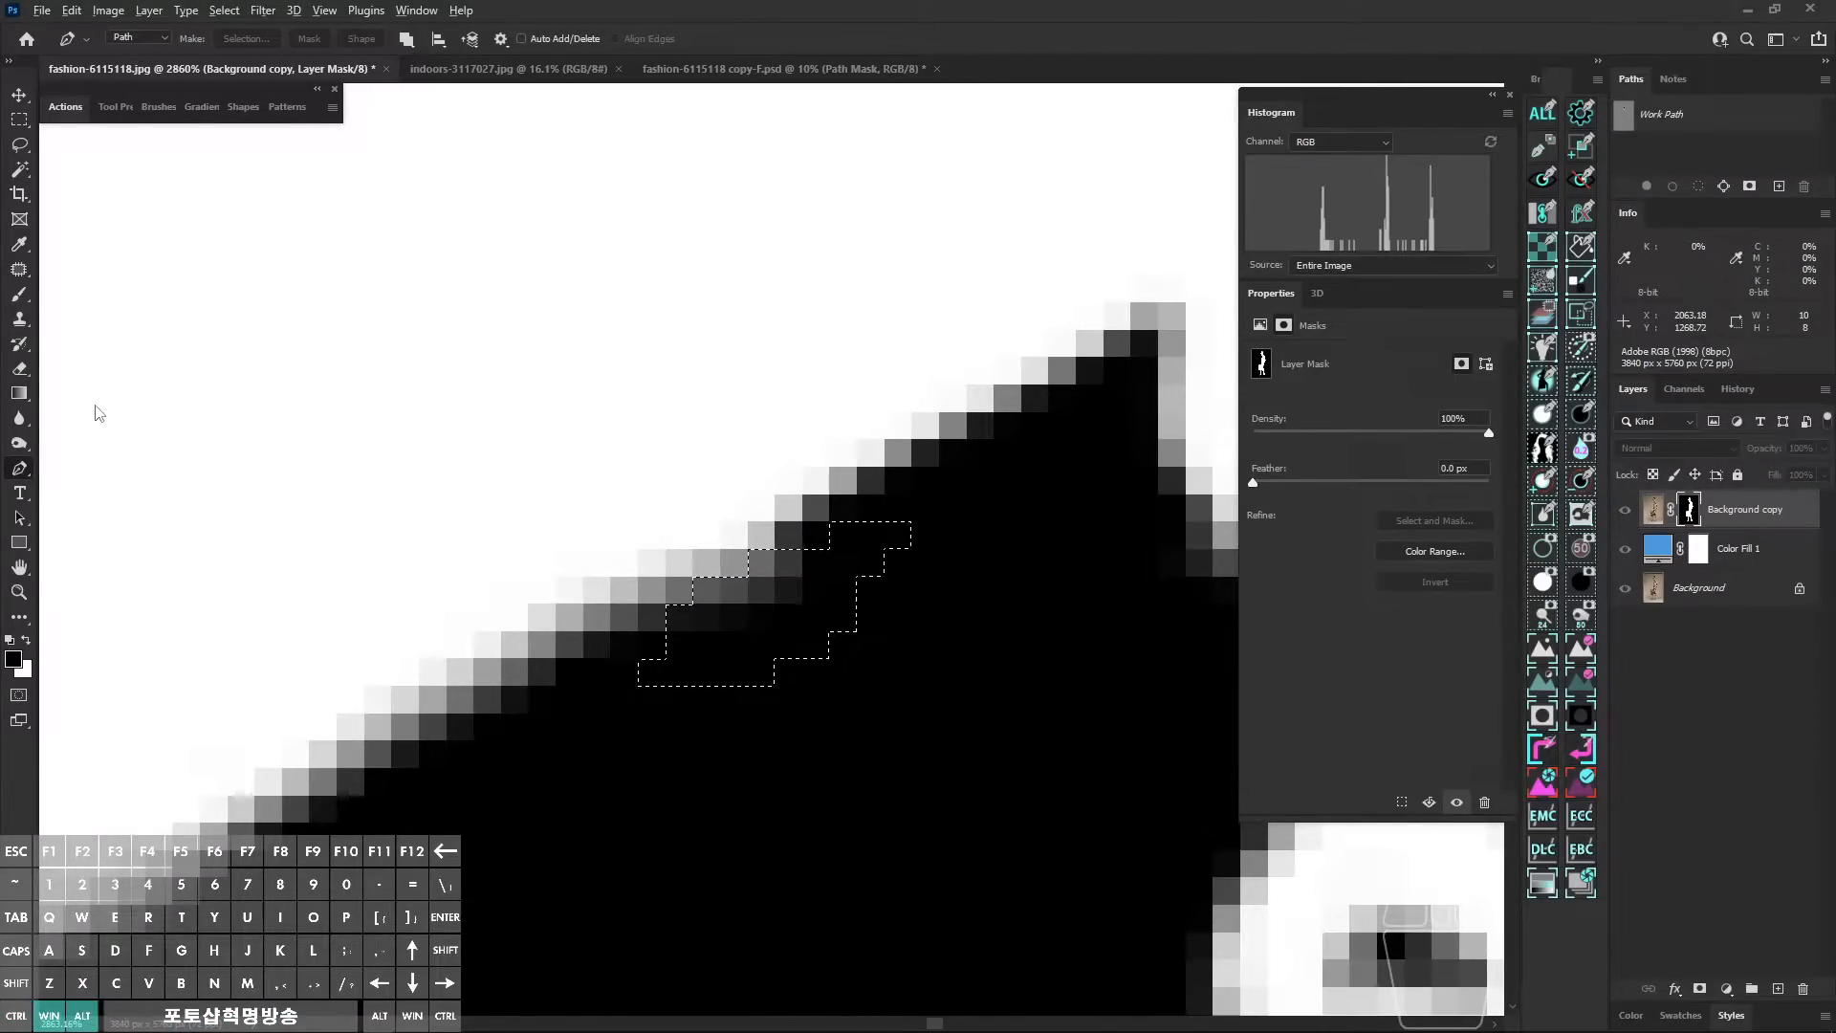
{"action": "left_click", "coordinate": [1690, 119]}
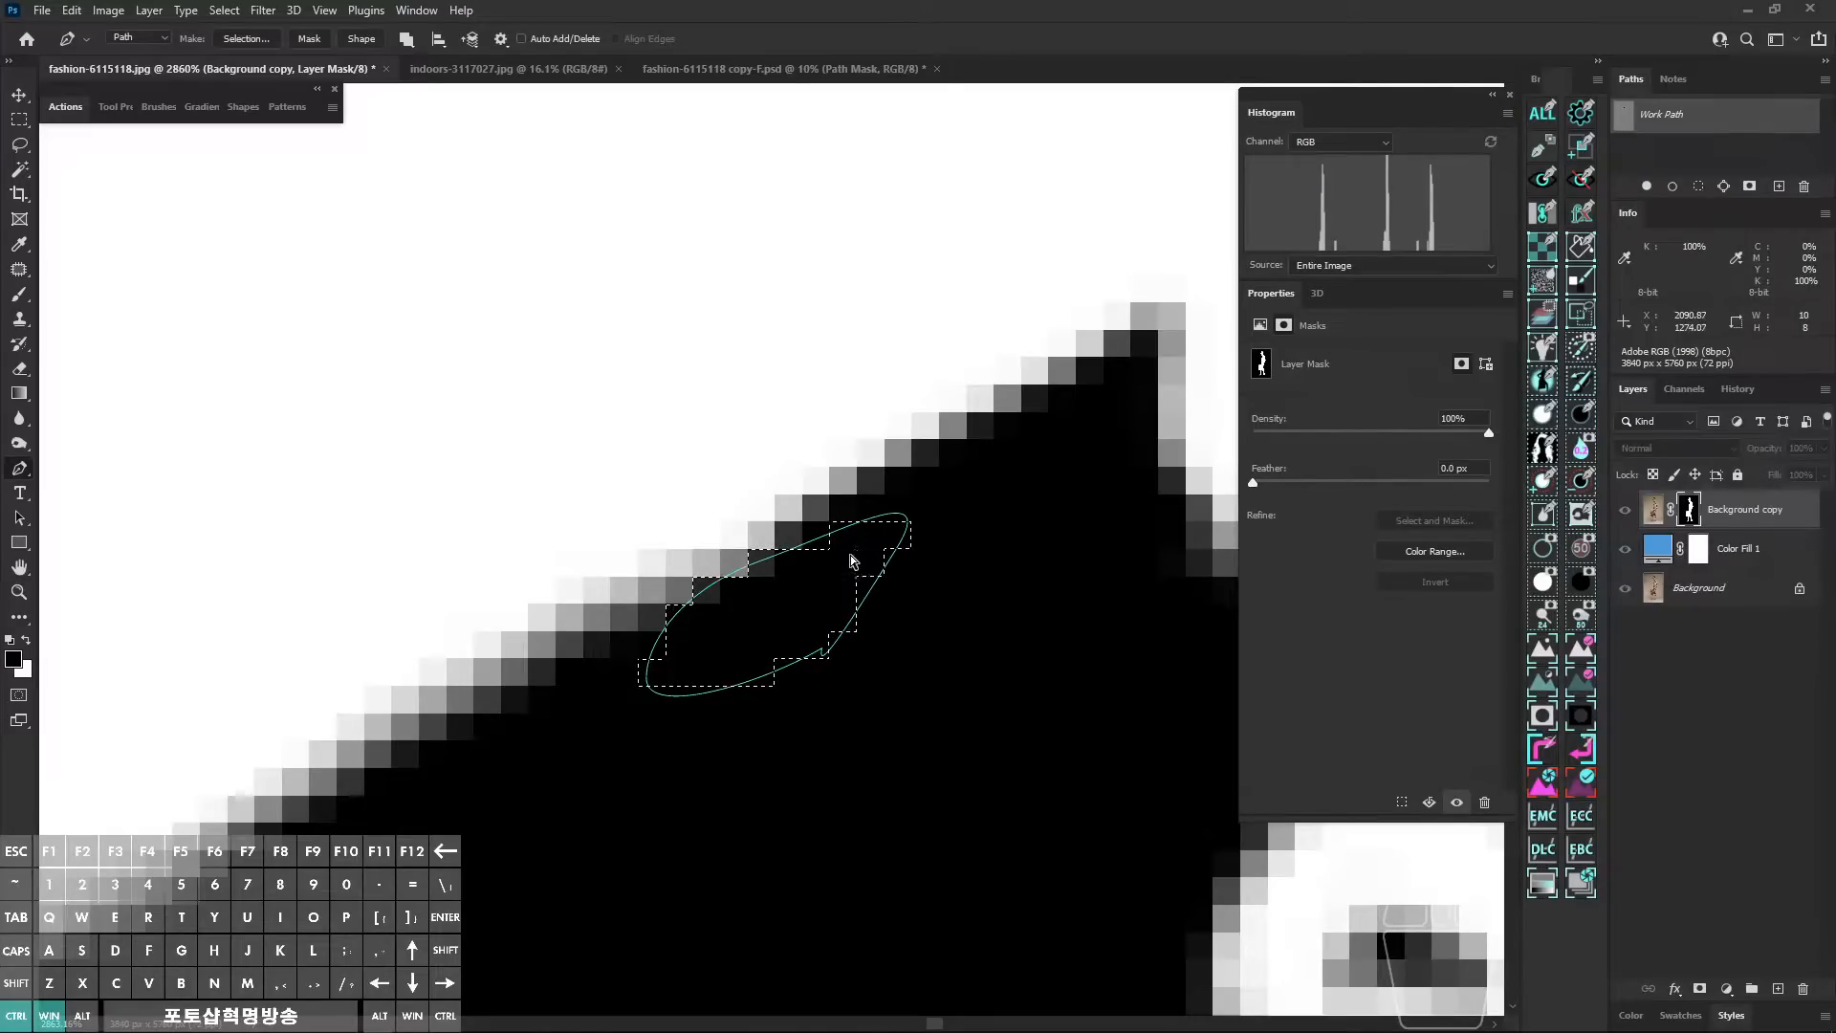
{"action": "key", "text": "ctrl+h"}
Step: Return to the composite image and outline the dark hair strand hanging below the lips with a closed Pen path
{"action": "left_click_drag", "start_coordinate": [918, 491], "coordinate": [834, 651]}
{"action": "left_click", "coordinate": [1689, 511], "text": "alt"}
{"action": "left_click_drag", "start_coordinate": [633, 480], "coordinate": [662, 218]}
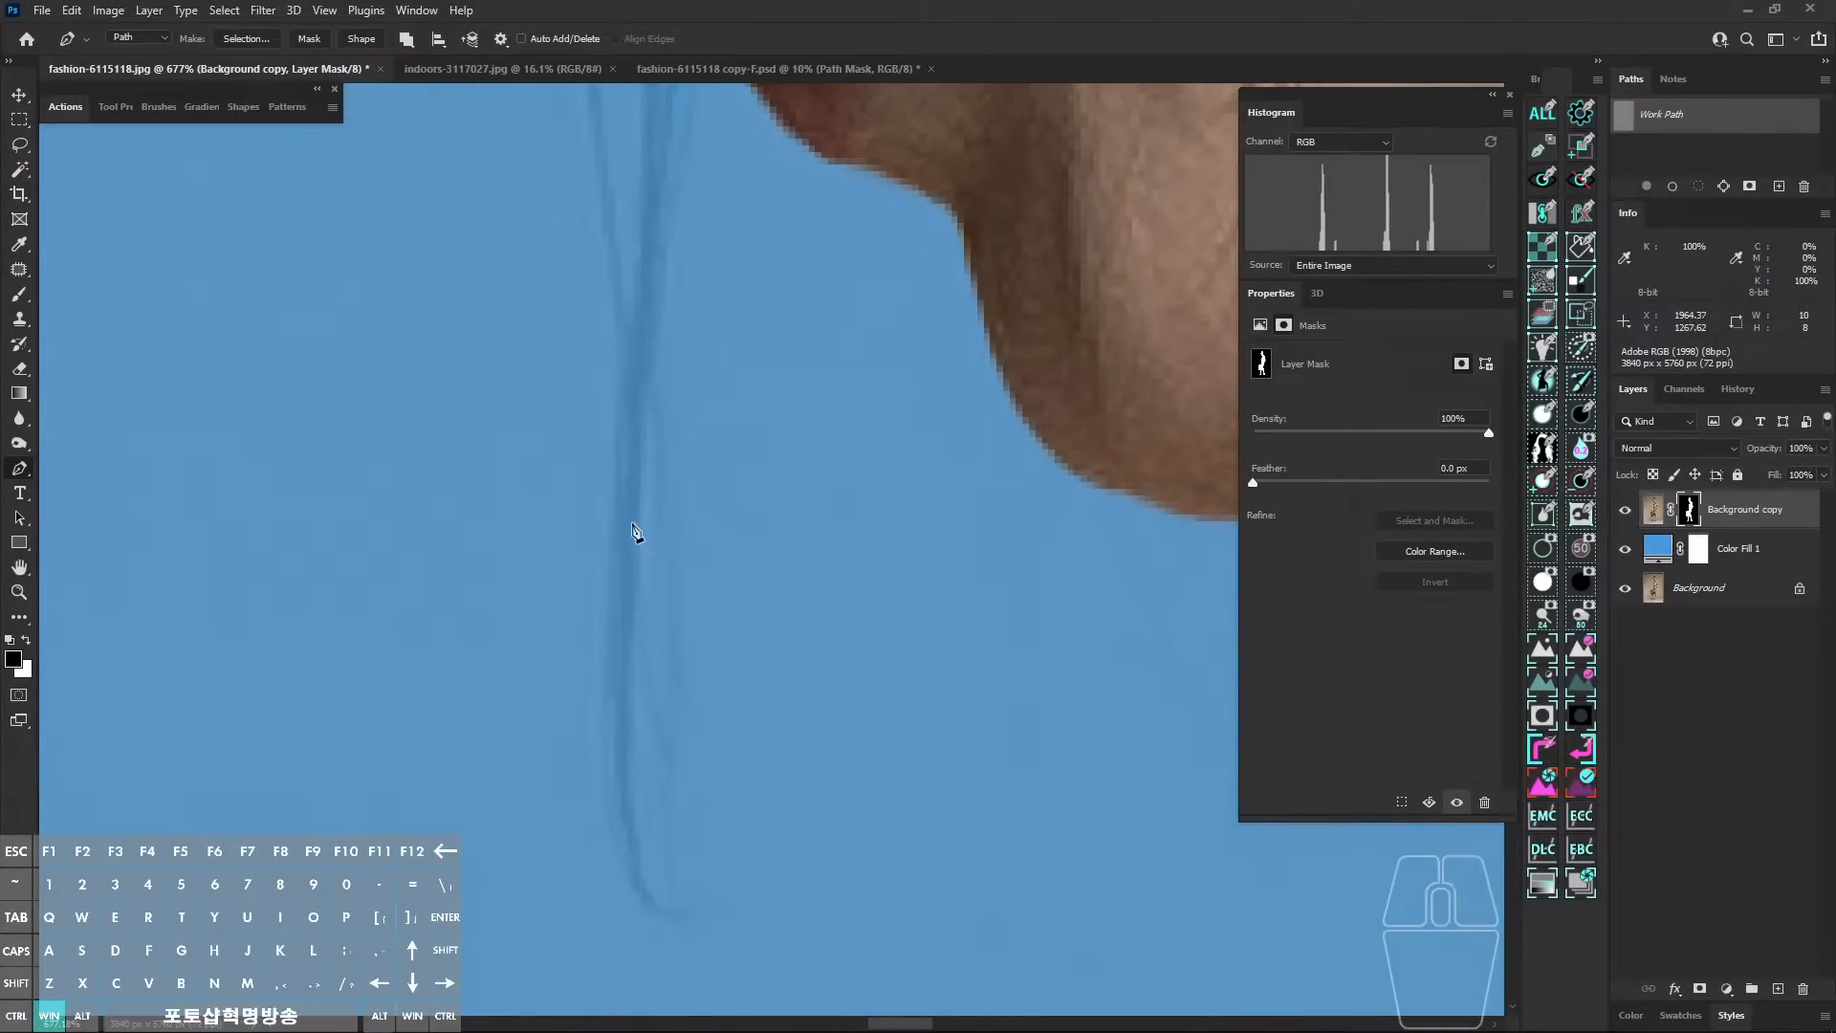
{"action": "left_click_drag", "start_coordinate": [635, 529], "coordinate": [625, 673]}
{"action": "left_click_drag", "start_coordinate": [626, 691], "coordinate": [618, 585]}
{"action": "left_click_drag", "start_coordinate": [621, 690], "coordinate": [634, 758]}
{"action": "left_click", "coordinate": [662, 806]}
{"action": "left_click_drag", "start_coordinate": [631, 669], "coordinate": [625, 570]}
{"action": "left_click_drag", "start_coordinate": [647, 525], "coordinate": [650, 879]}
{"action": "left_click", "coordinate": [660, 537]}
{"action": "left_click", "coordinate": [675, 354]}
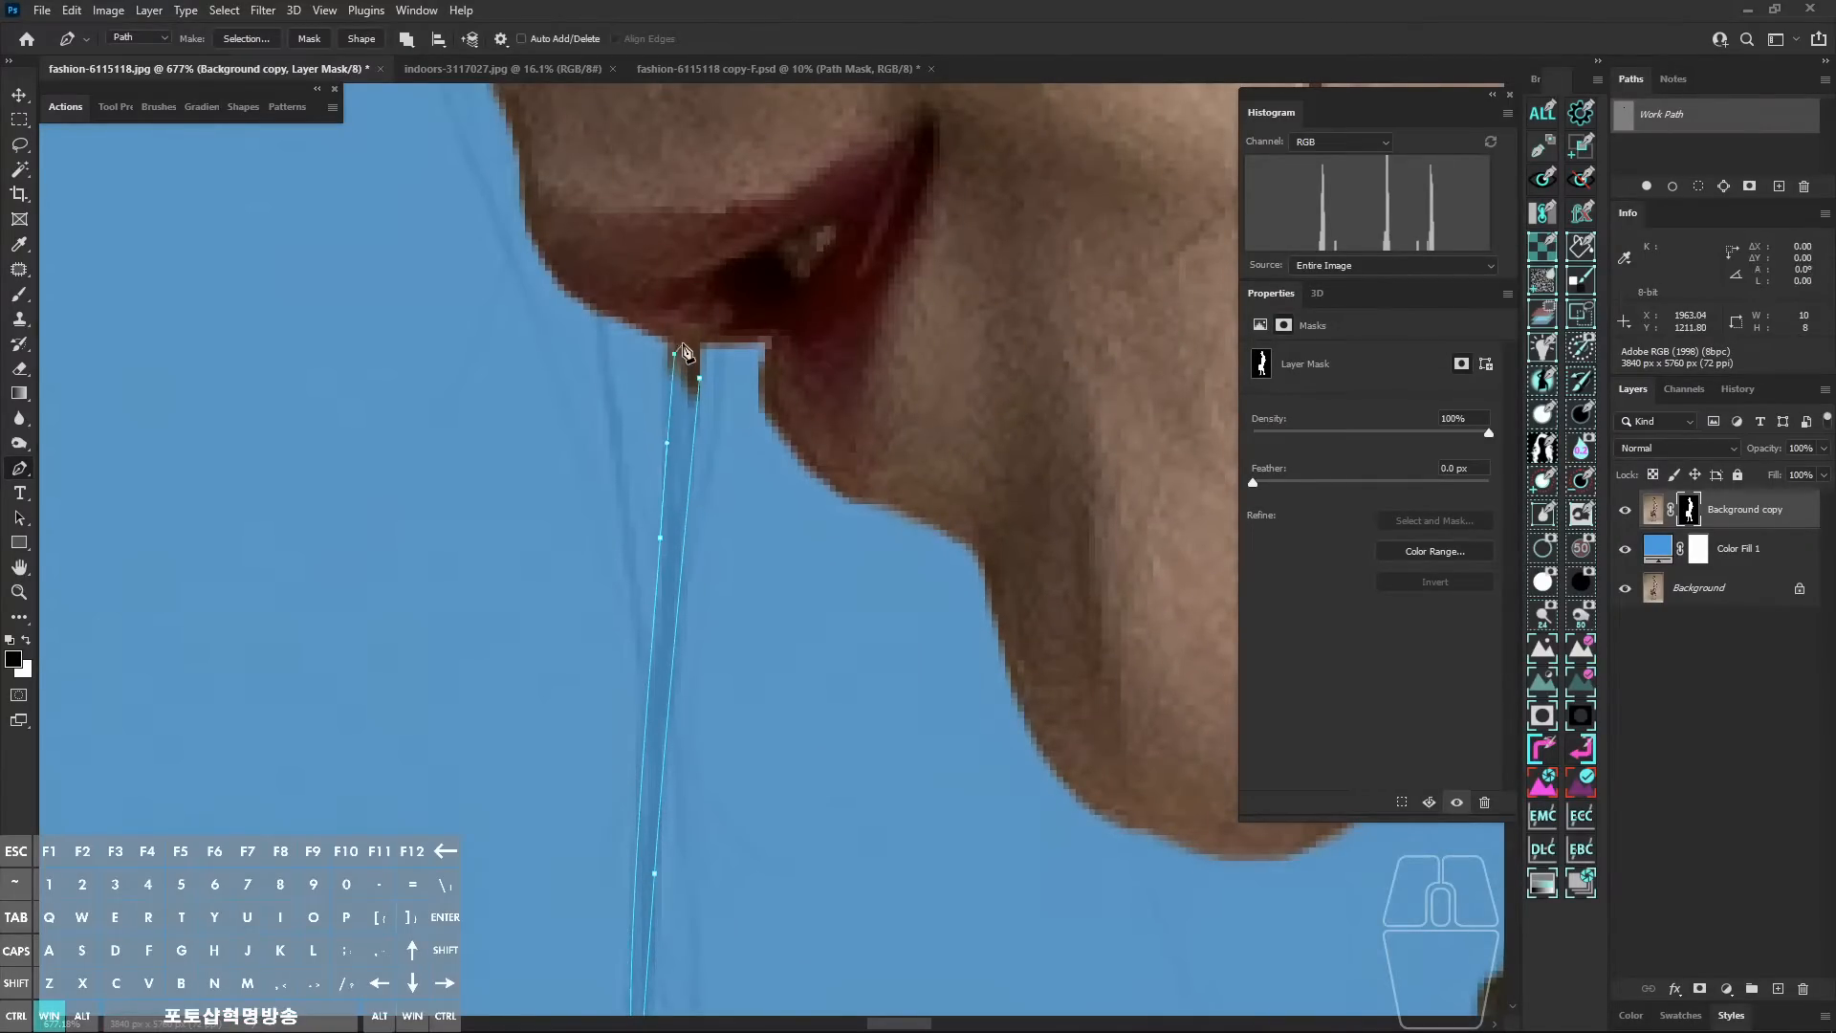
{"action": "left_click", "coordinate": [686, 342]}
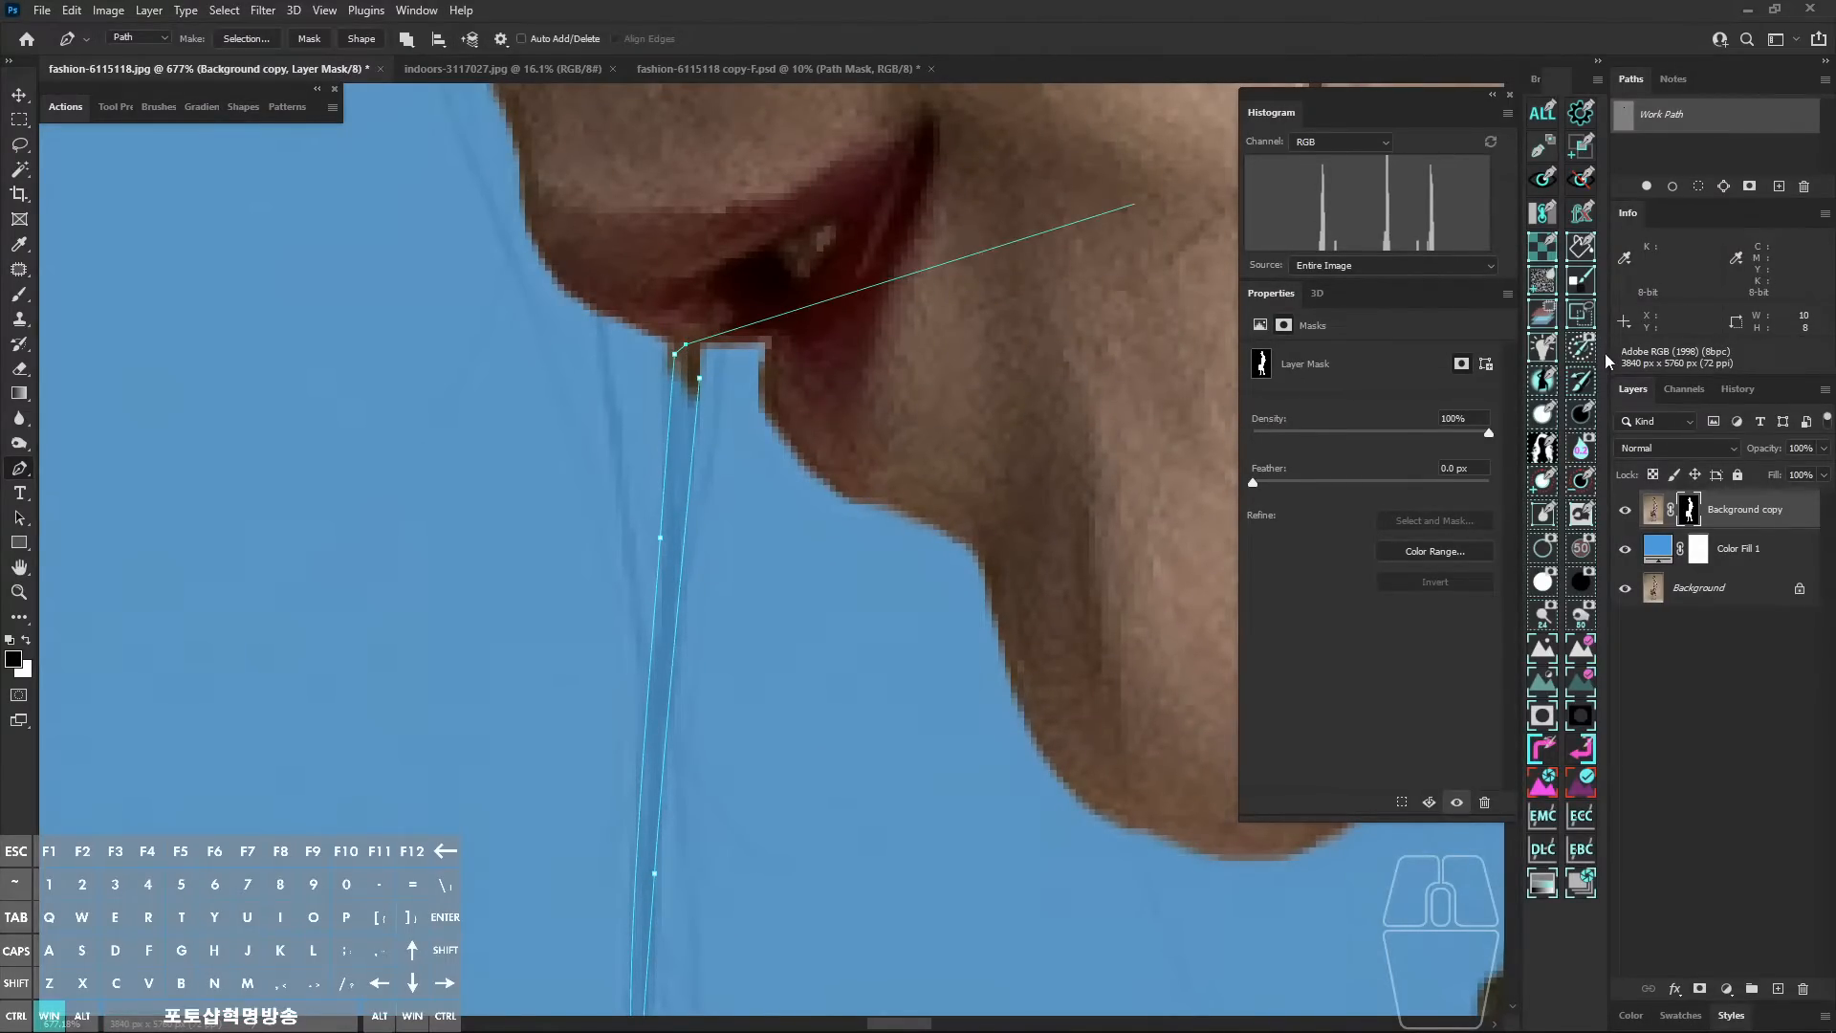
Step: Fill the hair strand's path with white on the layer mask using Path Mask White Fill
{"action": "left_click", "coordinate": [1583, 421]}
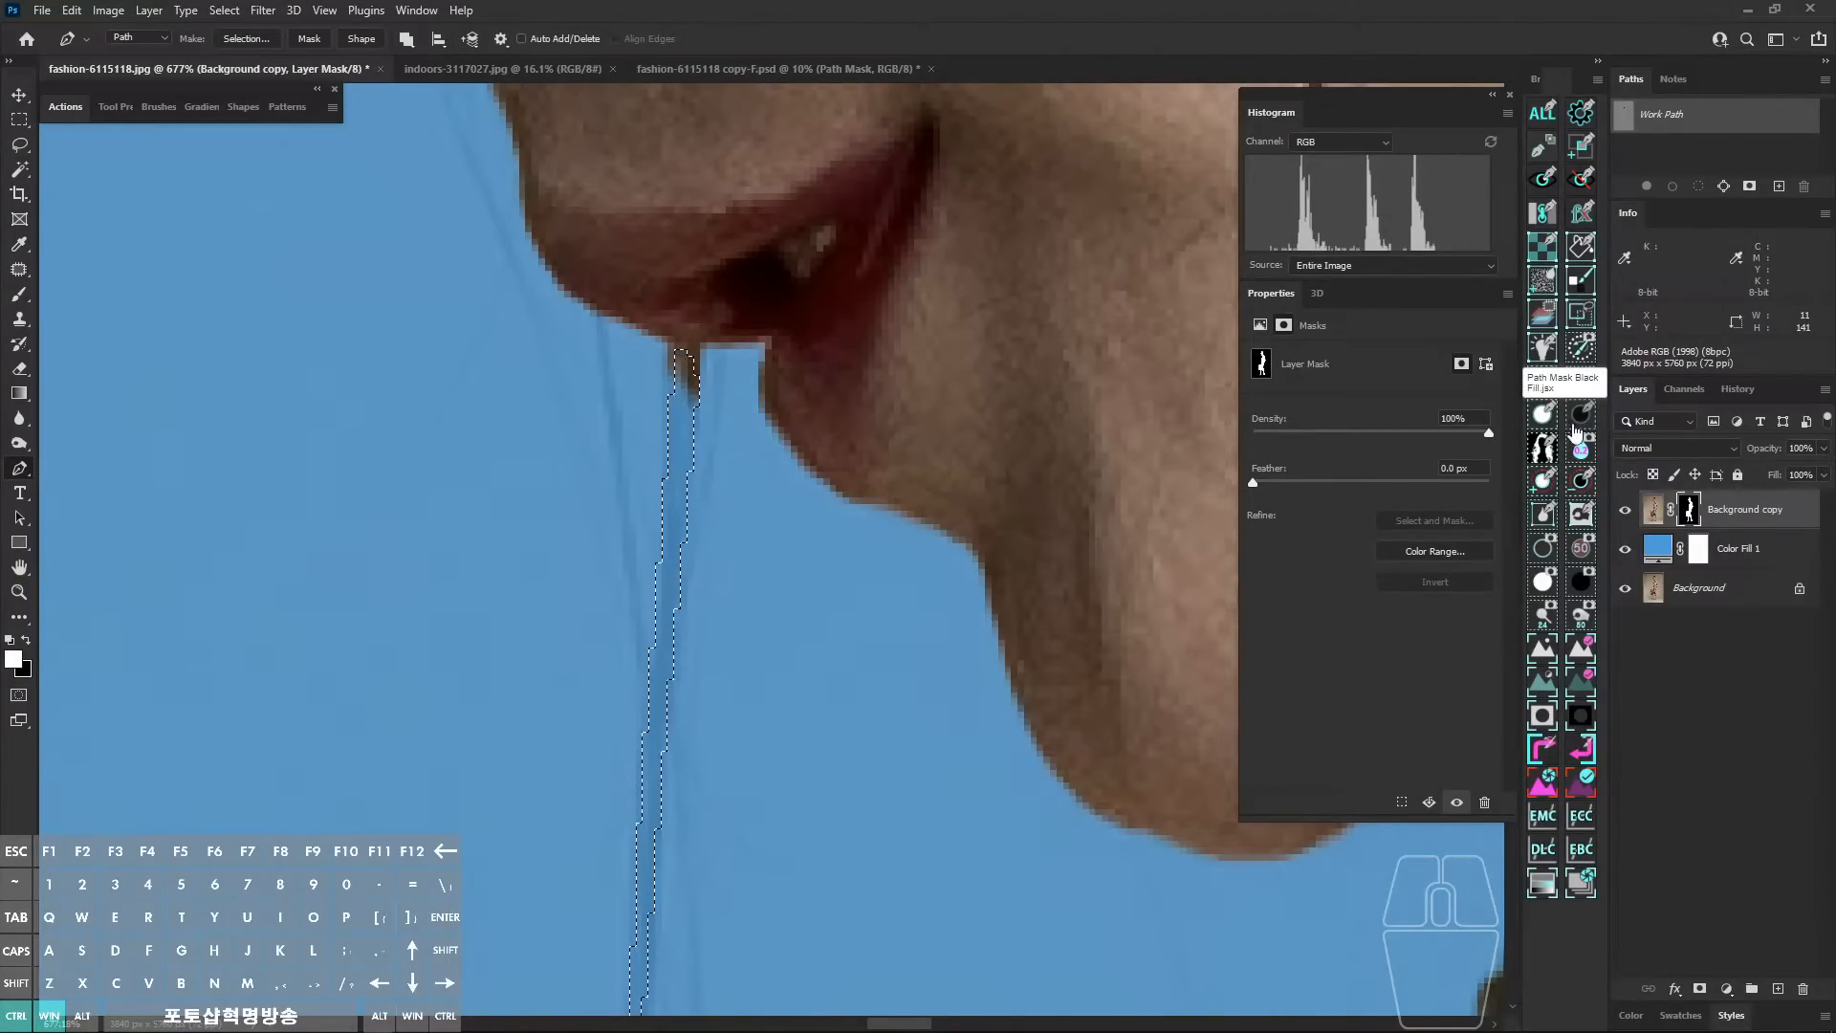
{"action": "key", "text": "ctrl+z"}
{"action": "left_click", "coordinate": [1662, 123]}
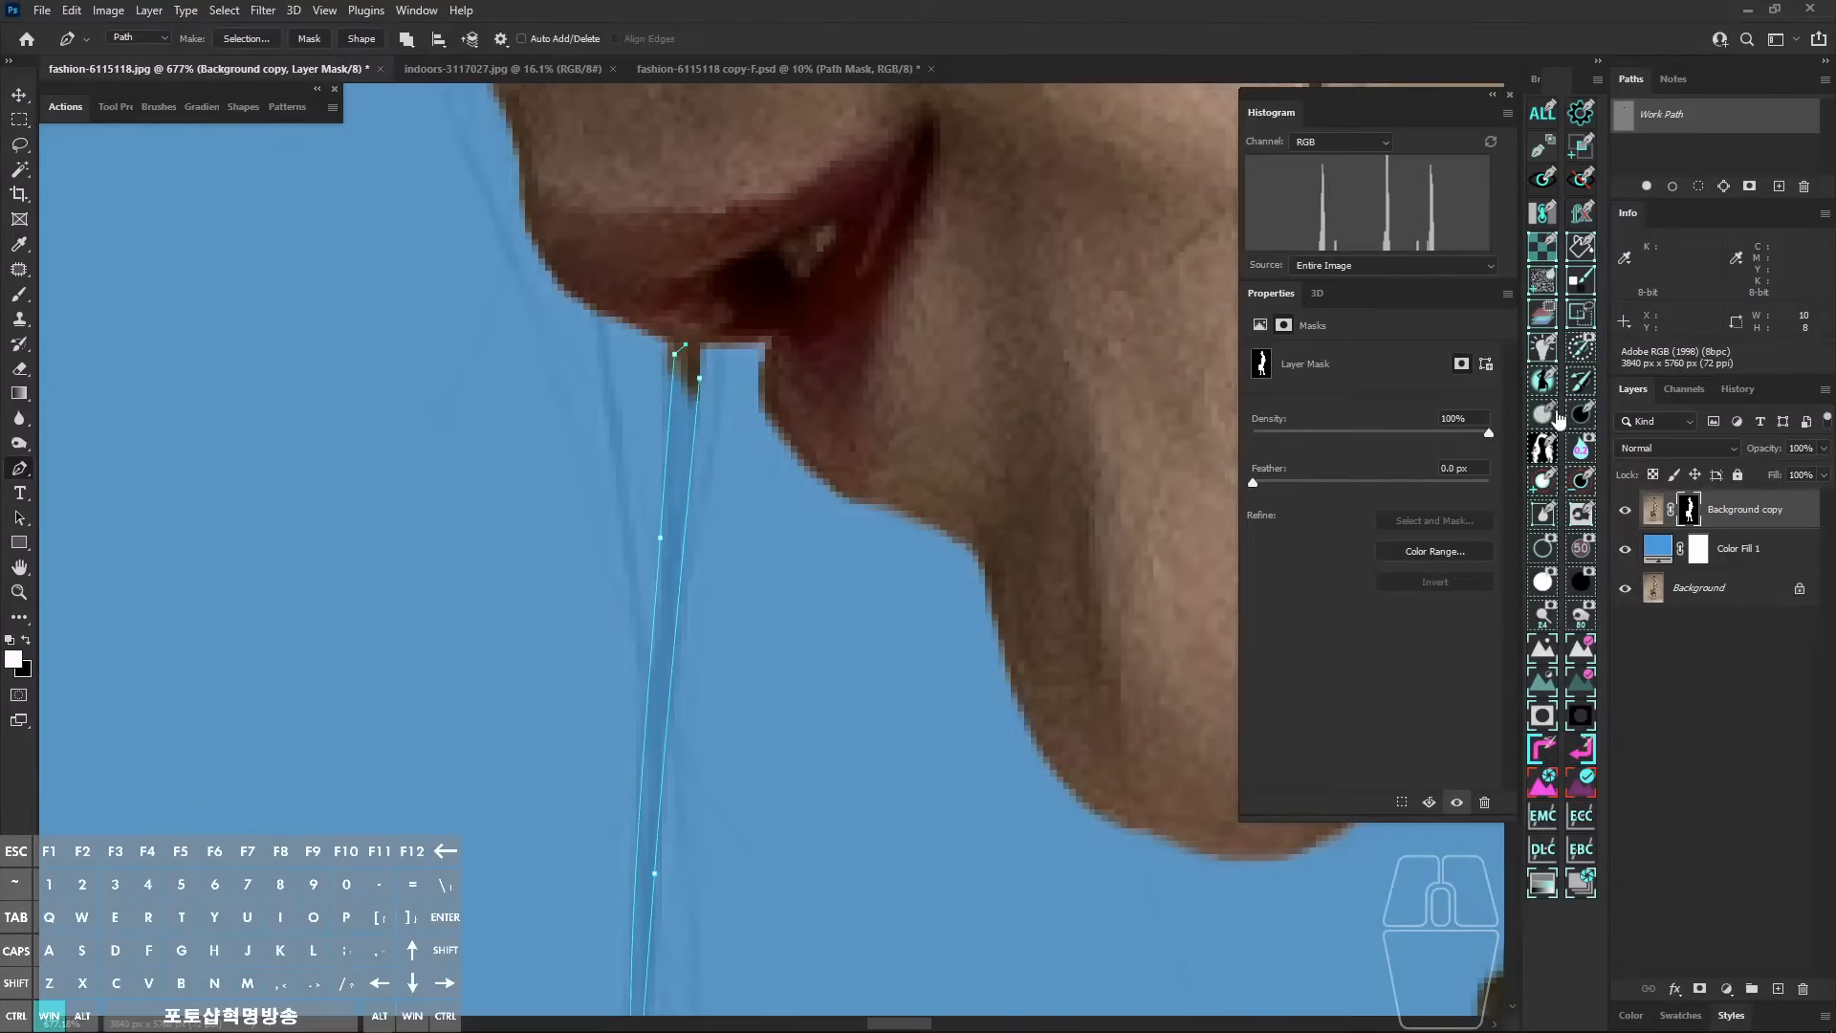
{"action": "left_click", "coordinate": [1543, 418]}
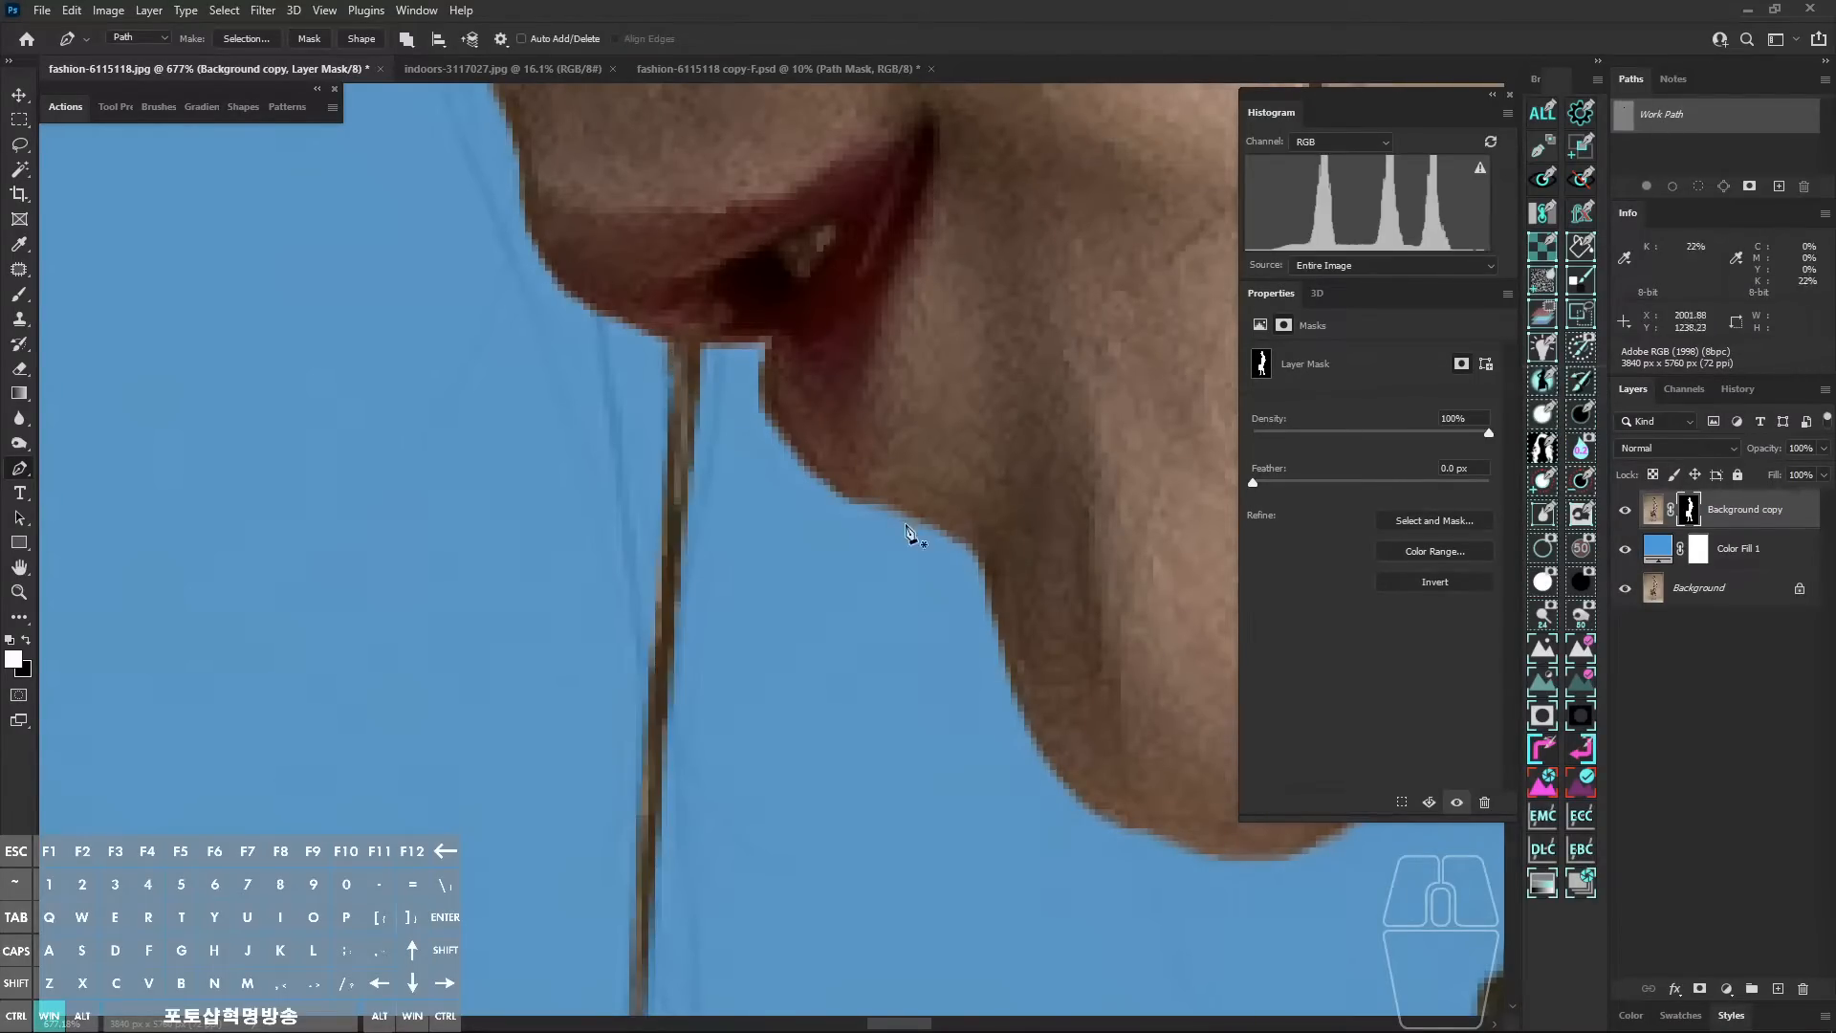
Step: Examine the hair strand's edges in the mask-only view and against its Work Path, ending in the composite view
{"action": "scroll", "coordinate": [762, 536], "scroll_direction": "up", "scroll_amount": 3}
{"action": "key", "text": "ctrl+alt+shift+backslash"}
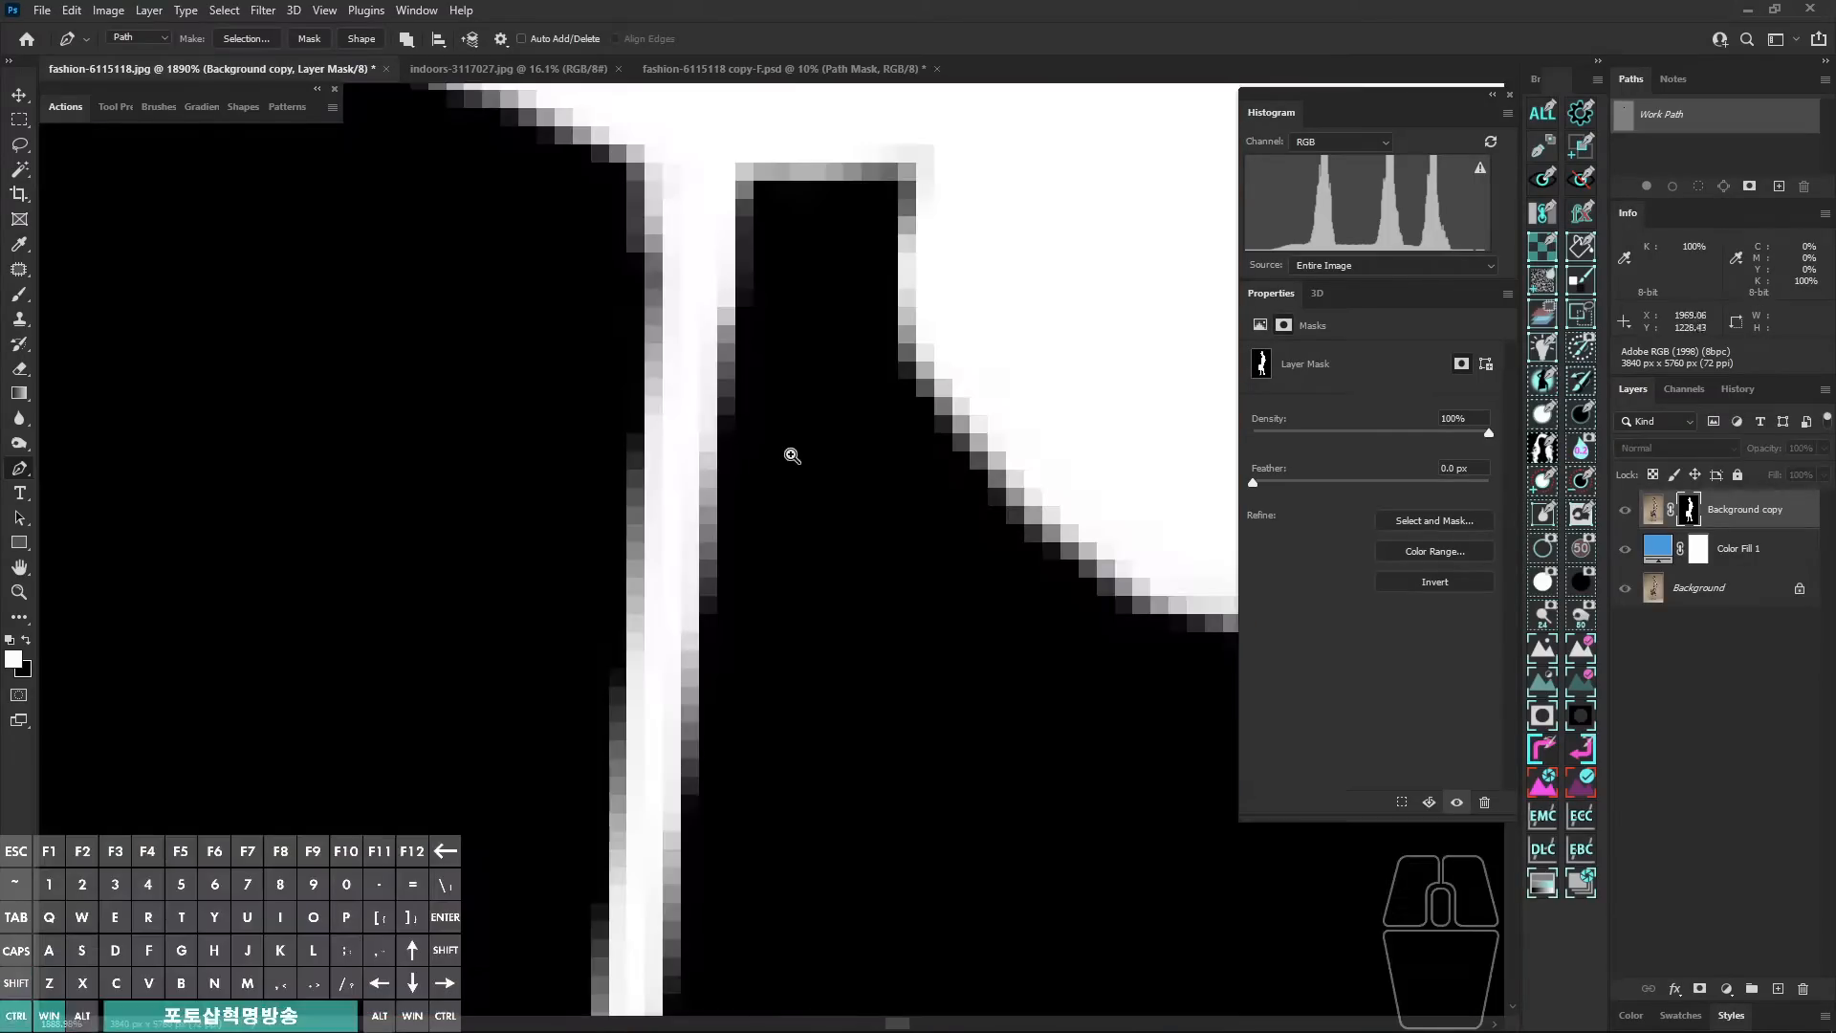
{"action": "left_click_drag", "start_coordinate": [789, 454], "coordinate": [741, 454]}
{"action": "left_click_drag", "start_coordinate": [768, 383], "coordinate": [747, 815]}
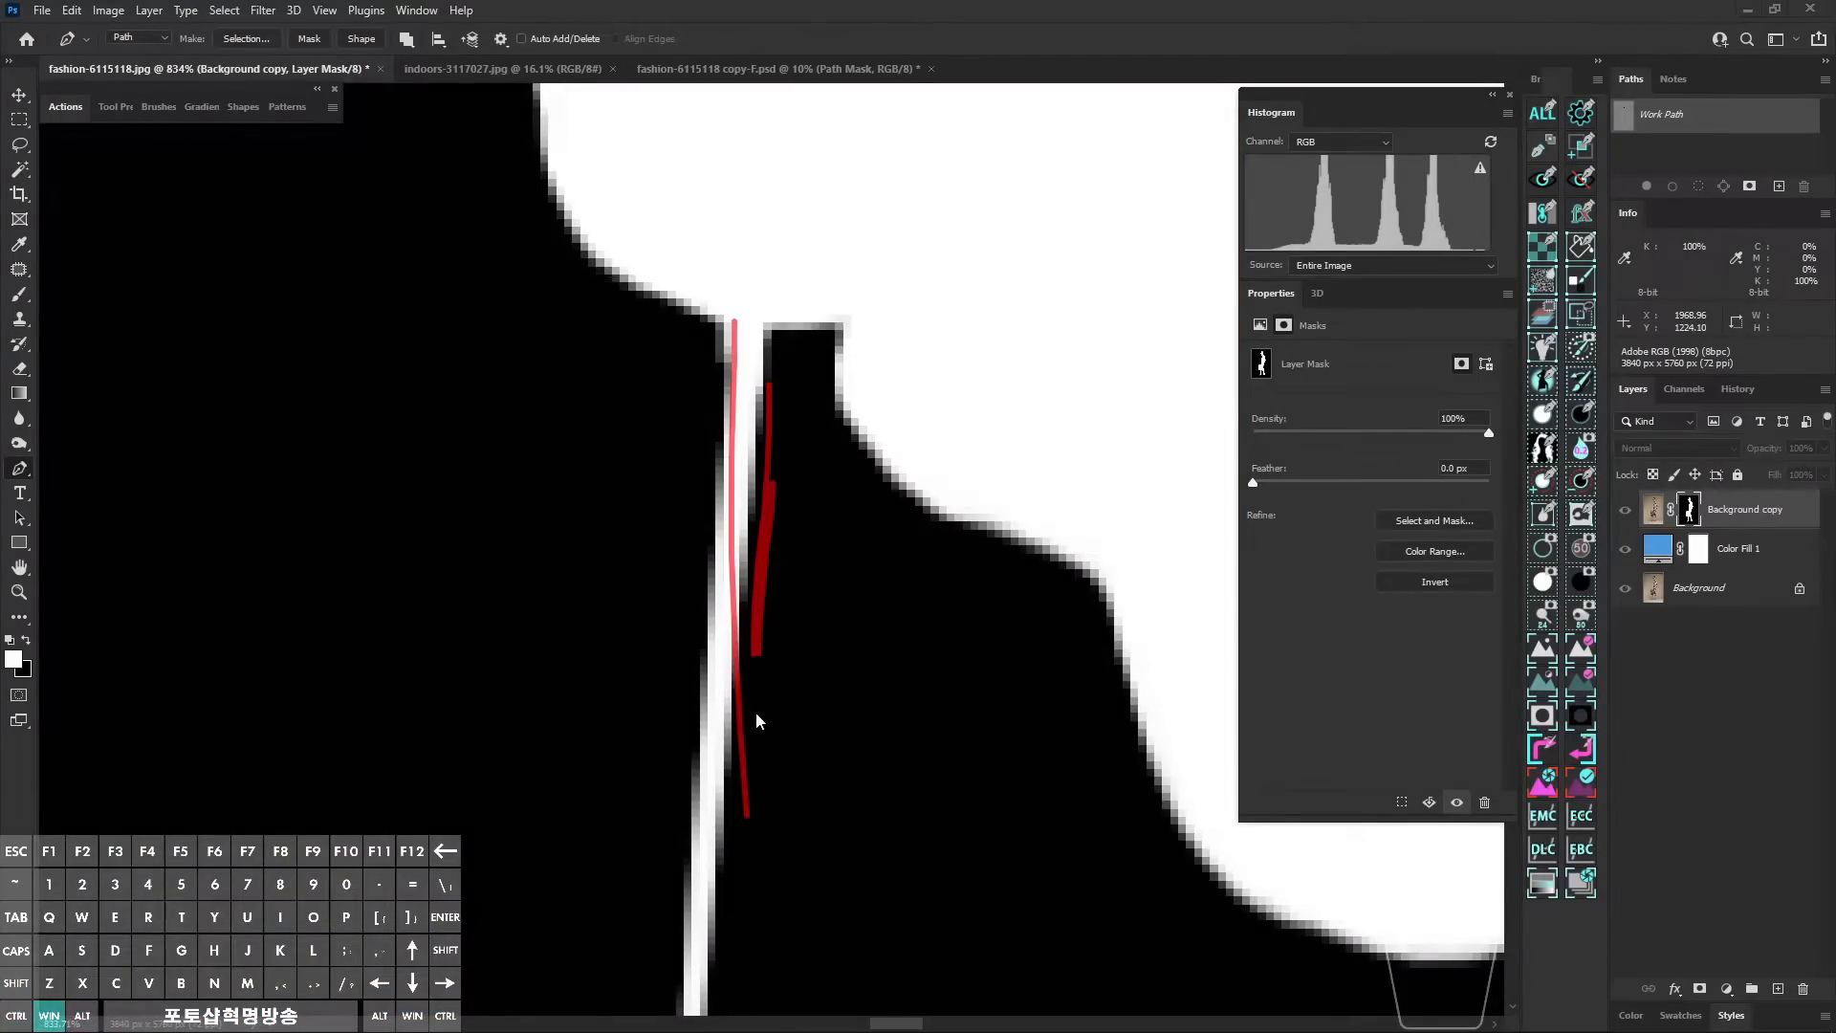
{"action": "mouse_move", "coordinate": [858, 419]}
{"action": "left_mouse_down"}
{"action": "mouse_move", "coordinate": [754, 542]}
{"action": "mouse_move", "coordinate": [742, 622]}
{"action": "left_mouse_up"}
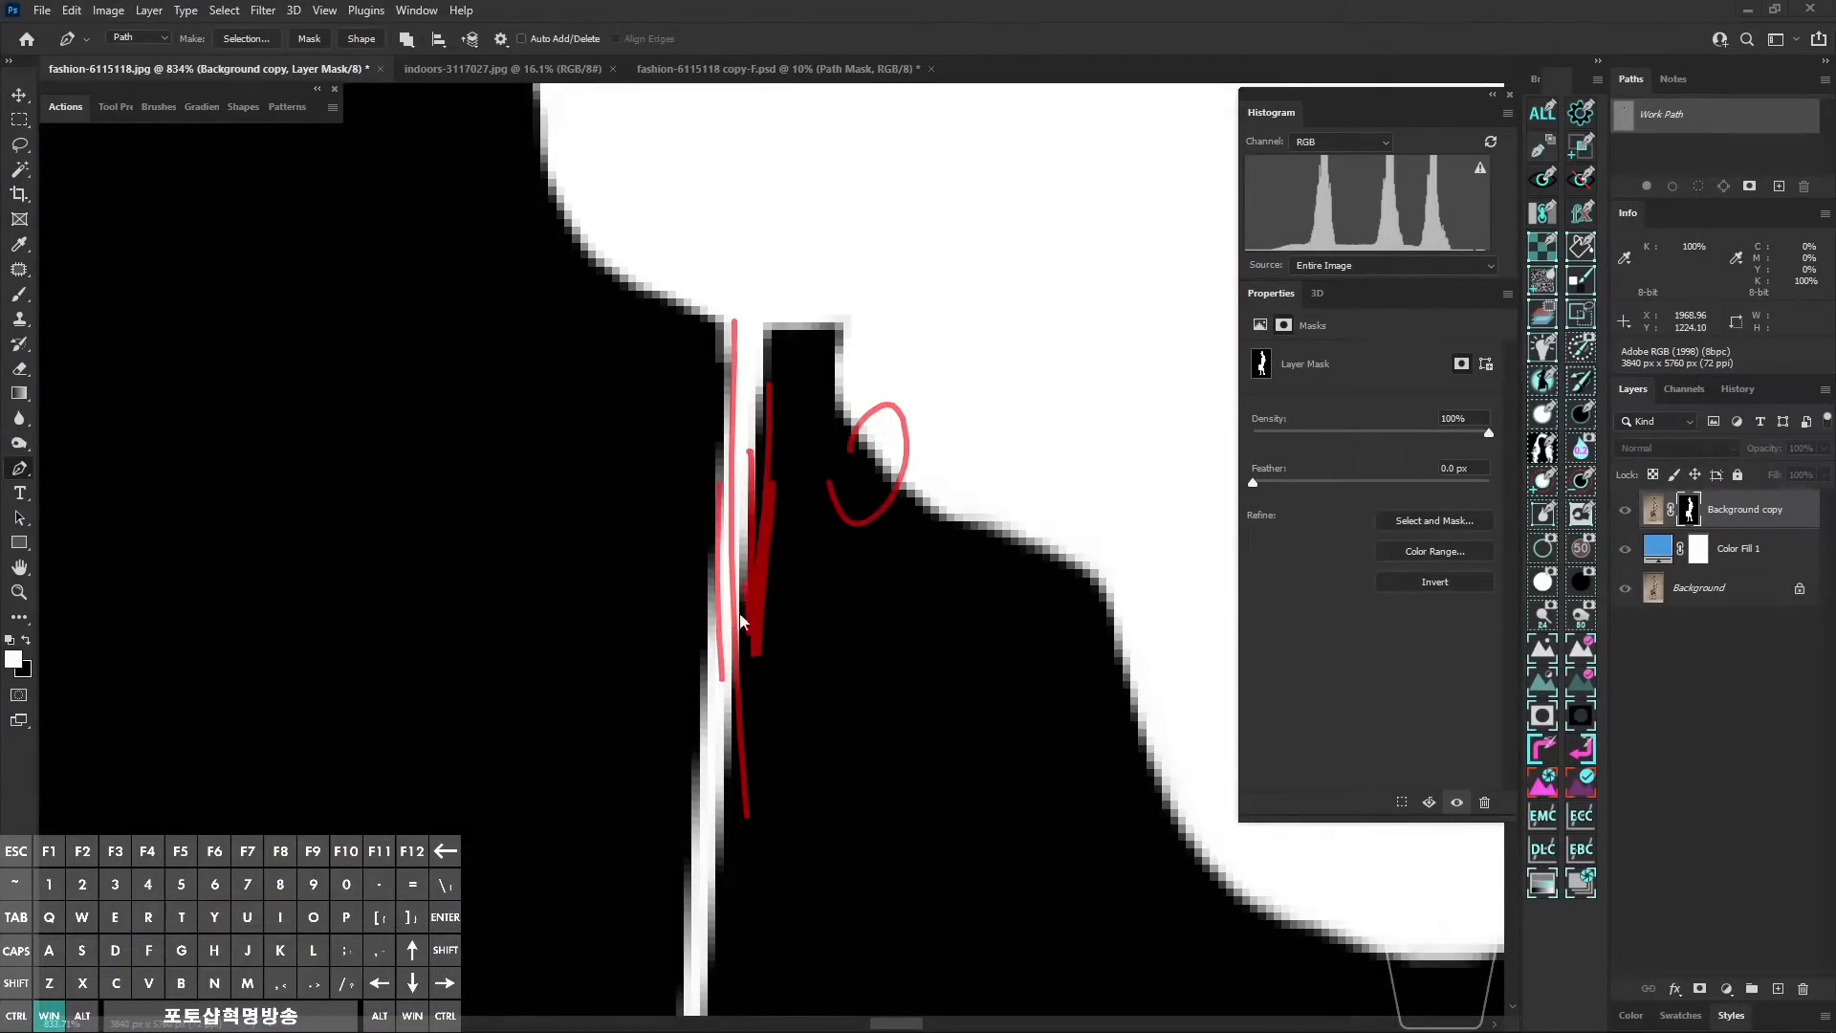
{"action": "key", "text": "Escape"}
{"action": "left_click_drag", "start_coordinate": [865, 504], "coordinate": [734, 499]}
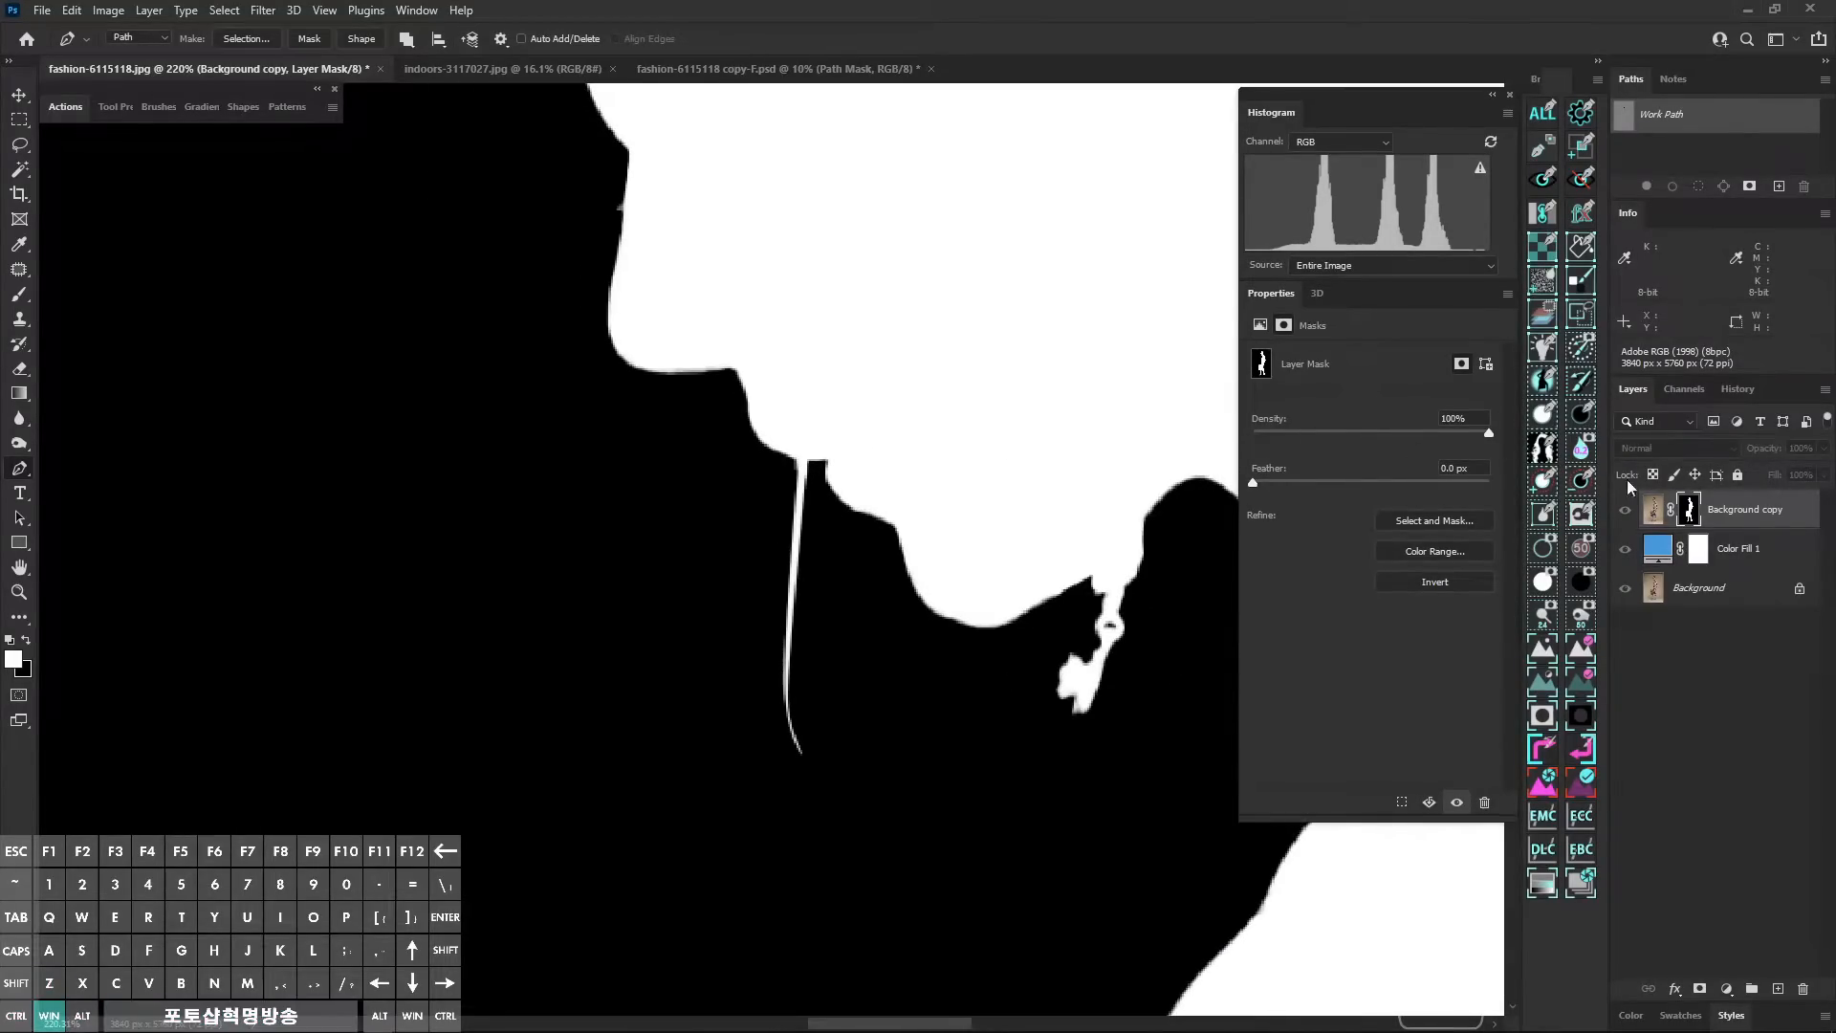
{"action": "left_click", "coordinate": [1660, 117]}
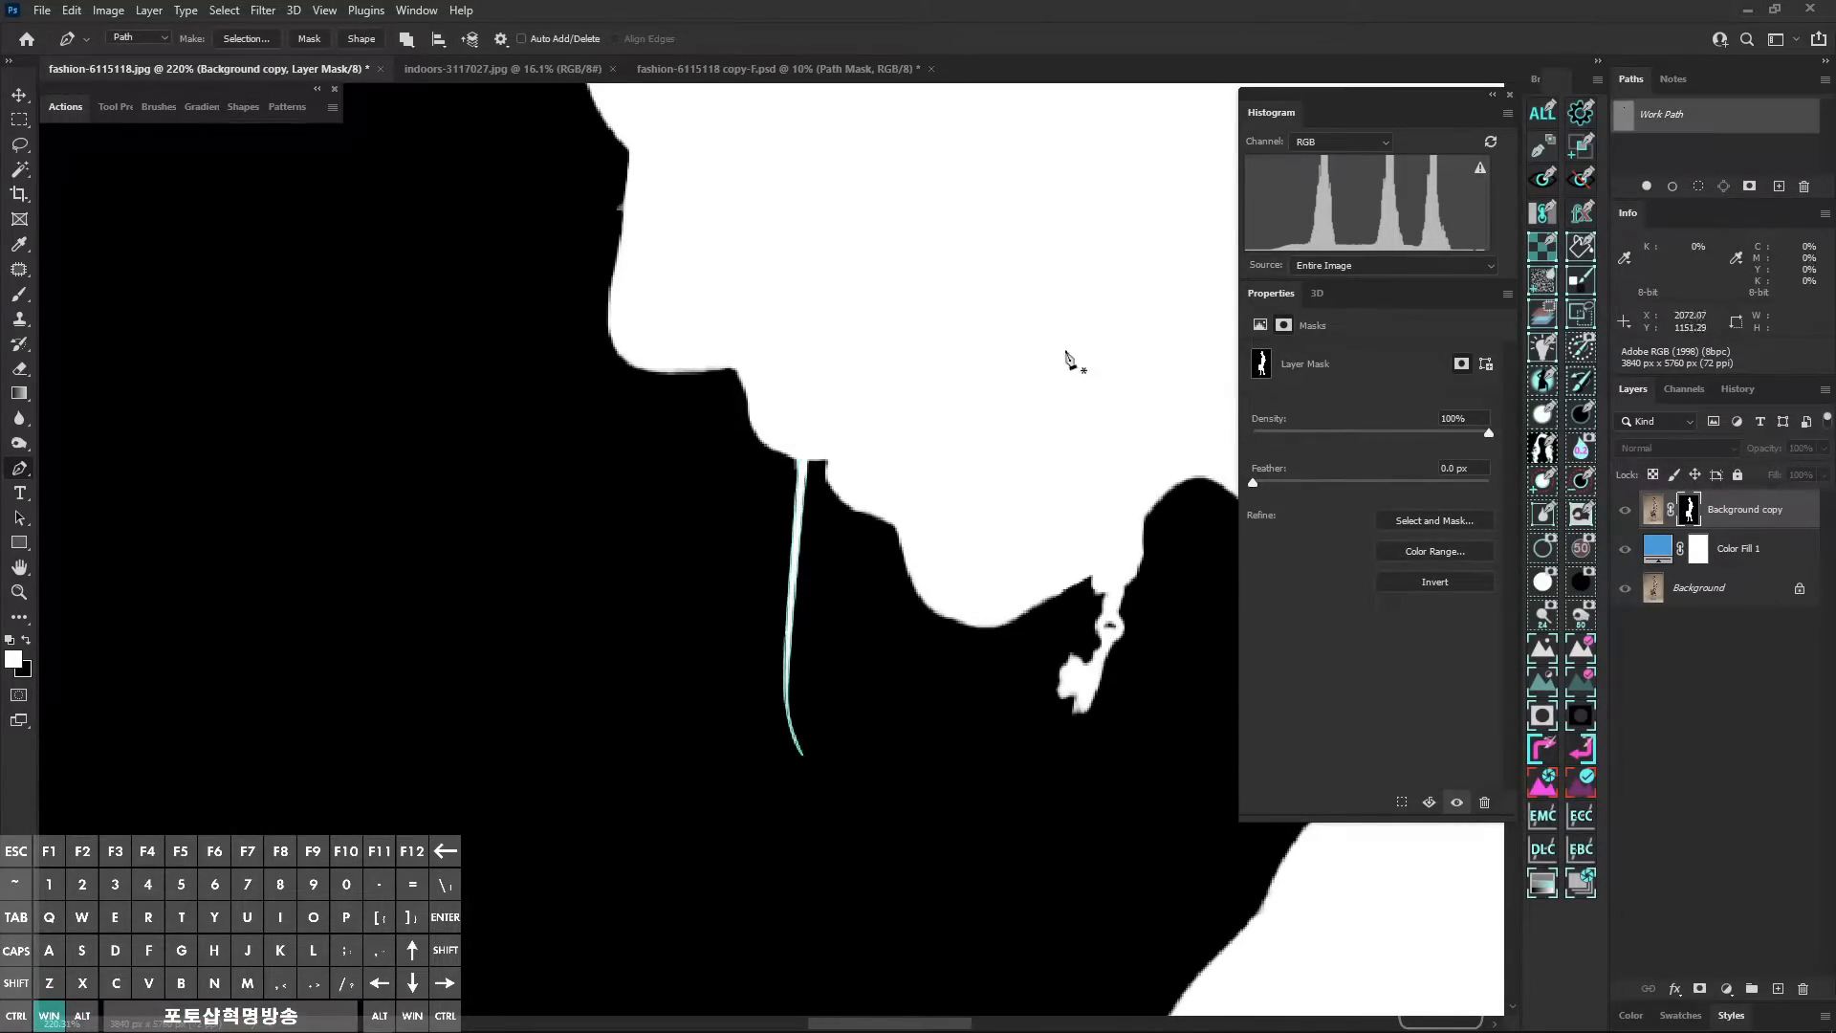
{"action": "left_click", "coordinate": [1654, 505]}
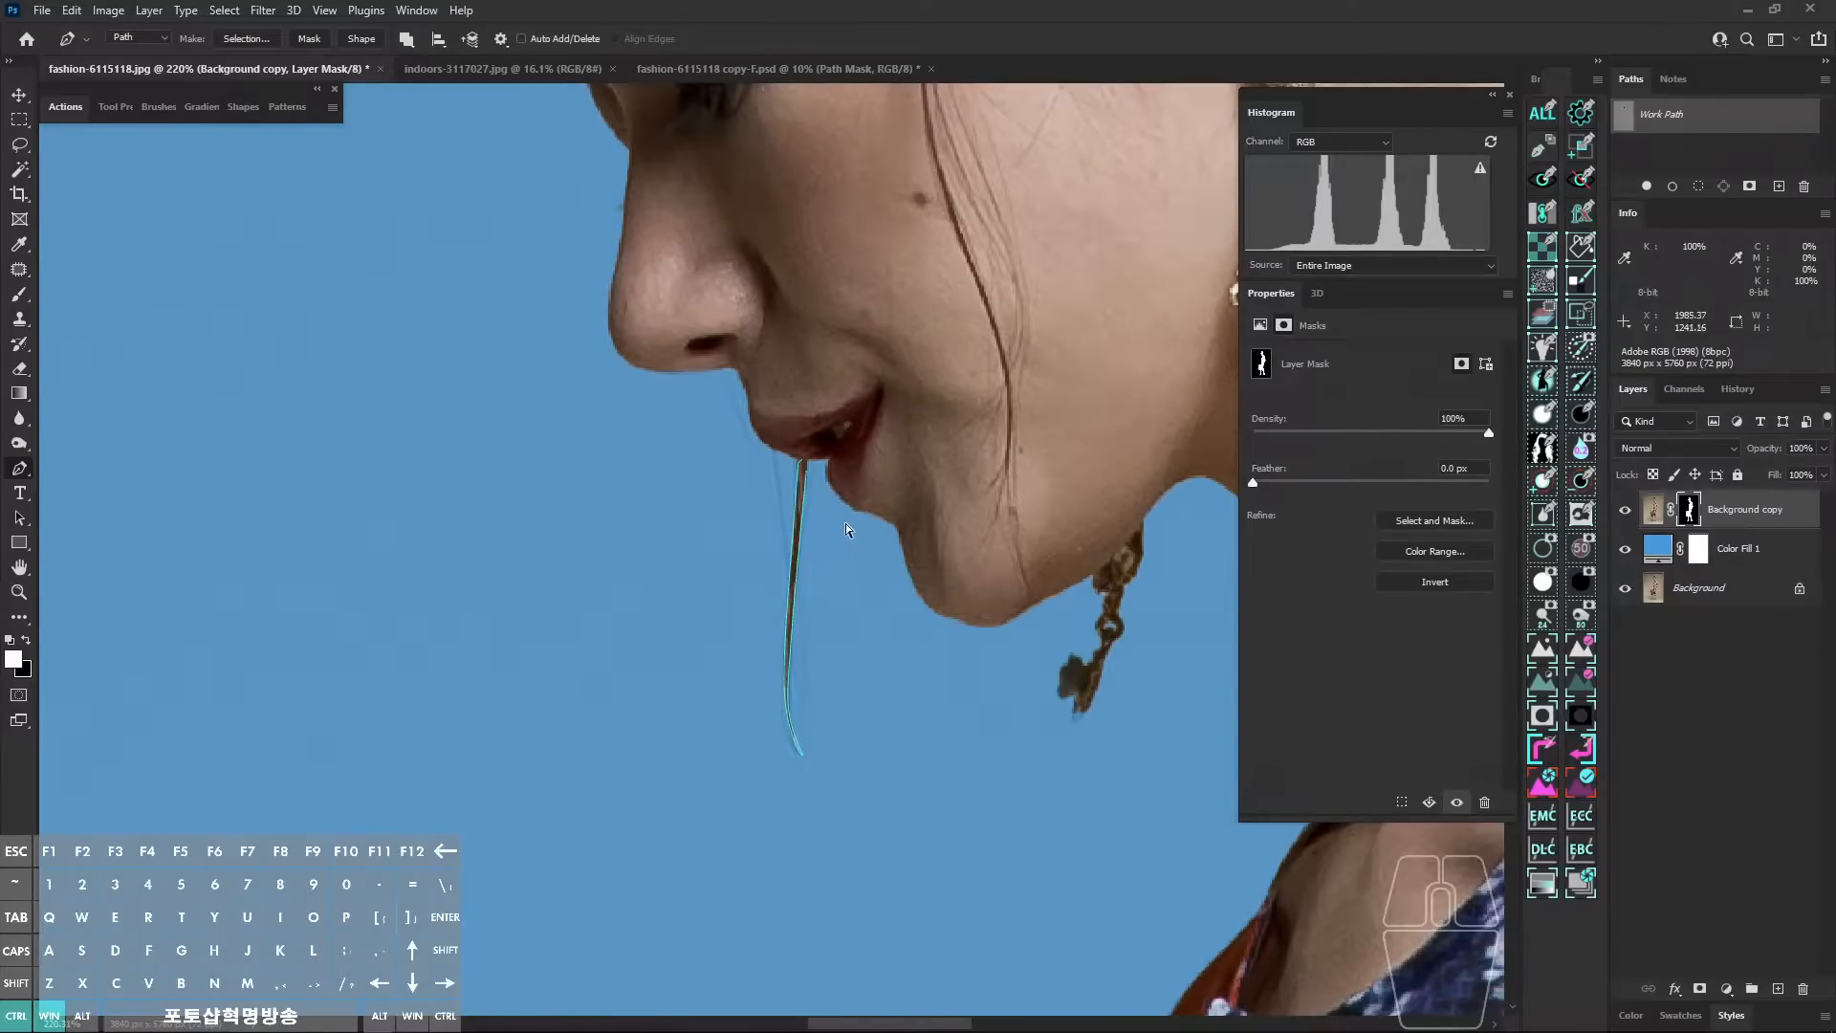
{"action": "key", "text": "ctrl+h"}
Step: Enclose the stray remnant beside the nose bridge in a closed Pen path and fill it with black using Path Mask Black Fill
{"action": "left_click_drag", "start_coordinate": [773, 324], "coordinate": [848, 594]}
{"action": "left_click_drag", "start_coordinate": [702, 432], "coordinate": [744, 627]}
{"action": "left_click_drag", "start_coordinate": [729, 648], "coordinate": [687, 593]}
{"action": "left_click_drag", "start_coordinate": [690, 581], "coordinate": [697, 564]}
{"action": "left_click", "coordinate": [709, 546]}
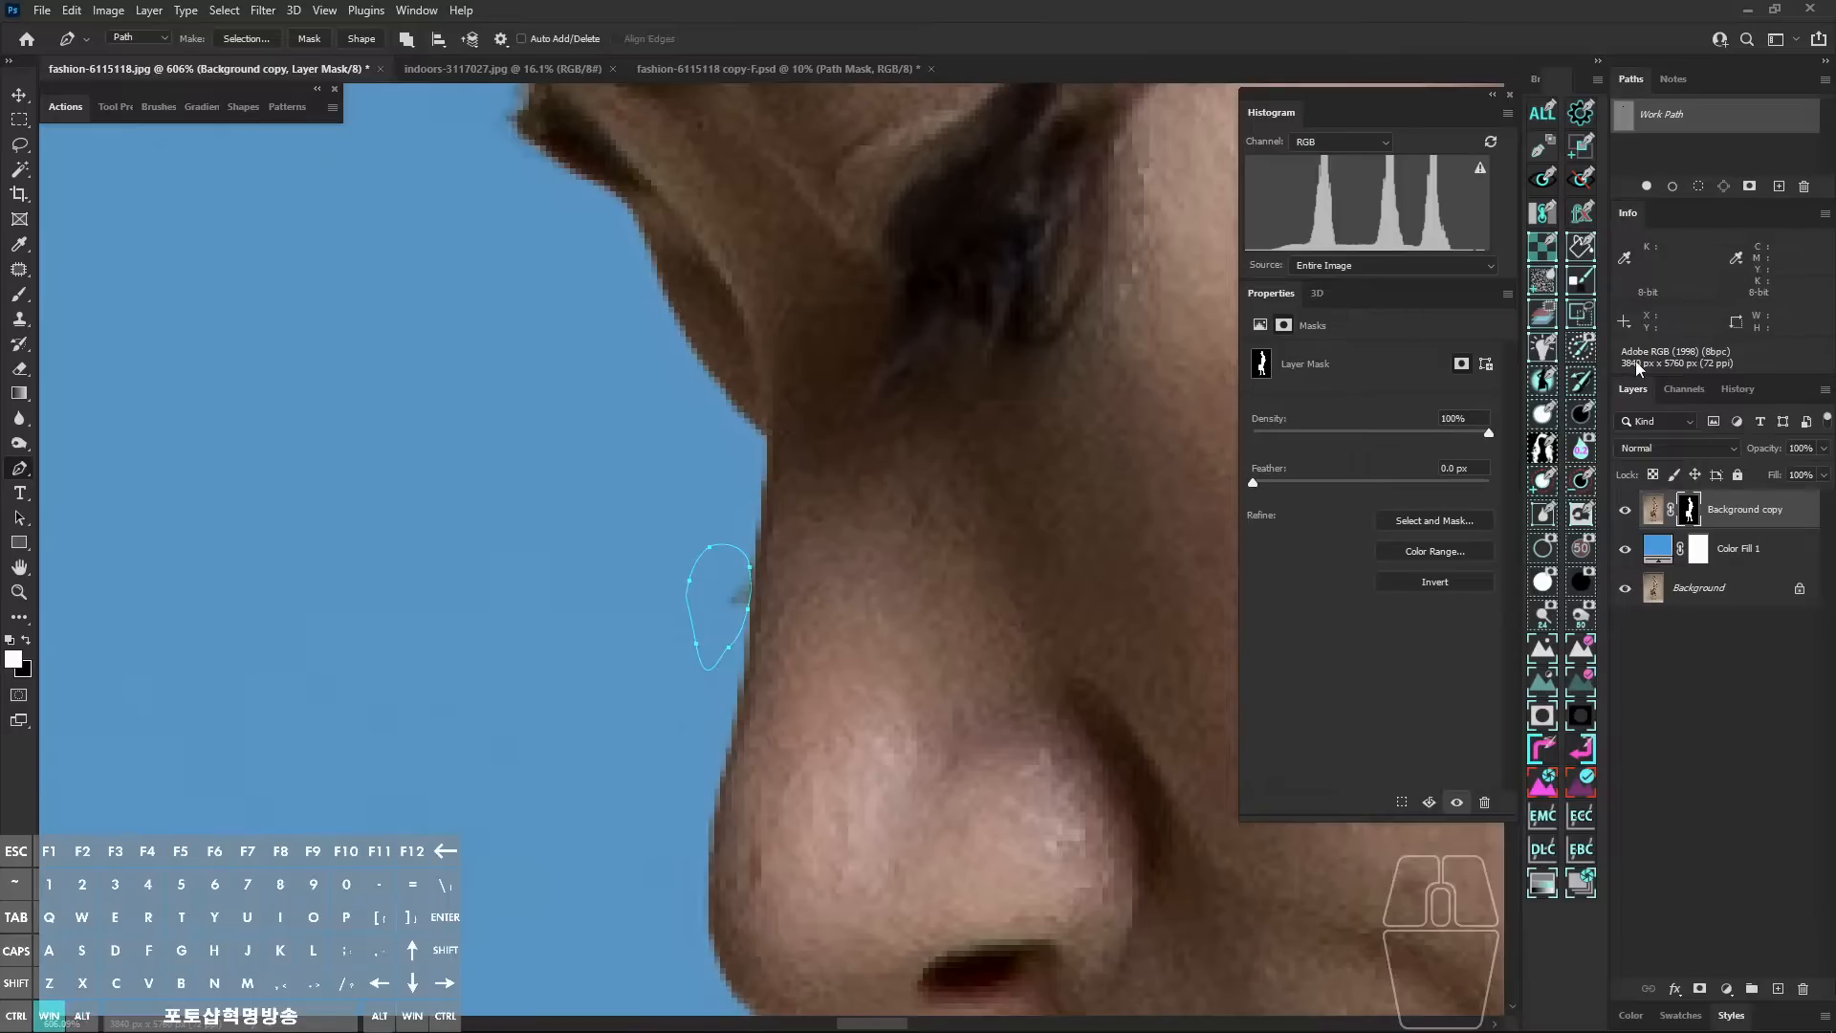
{"action": "left_click", "coordinate": [1584, 419]}
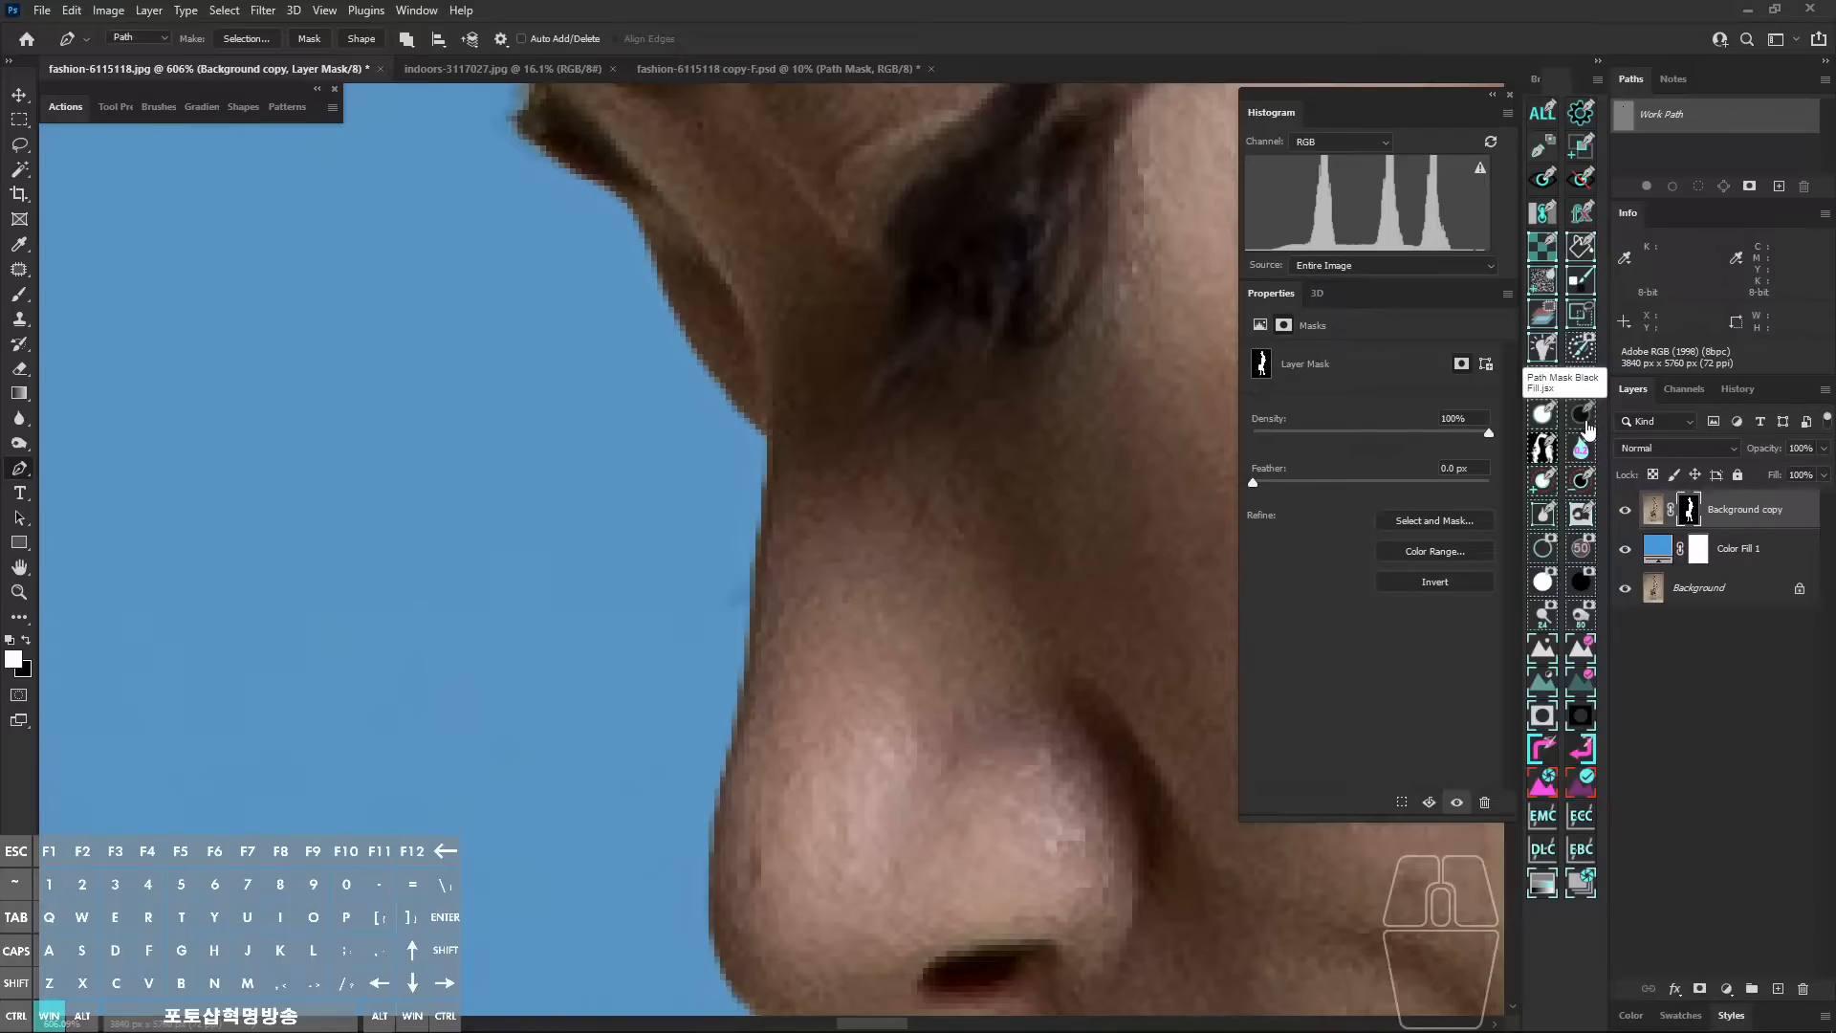
Step: Trace the back edge of the neck with a Pen path from the nape hairline to the dress collar
{"action": "key", "text": "space"}
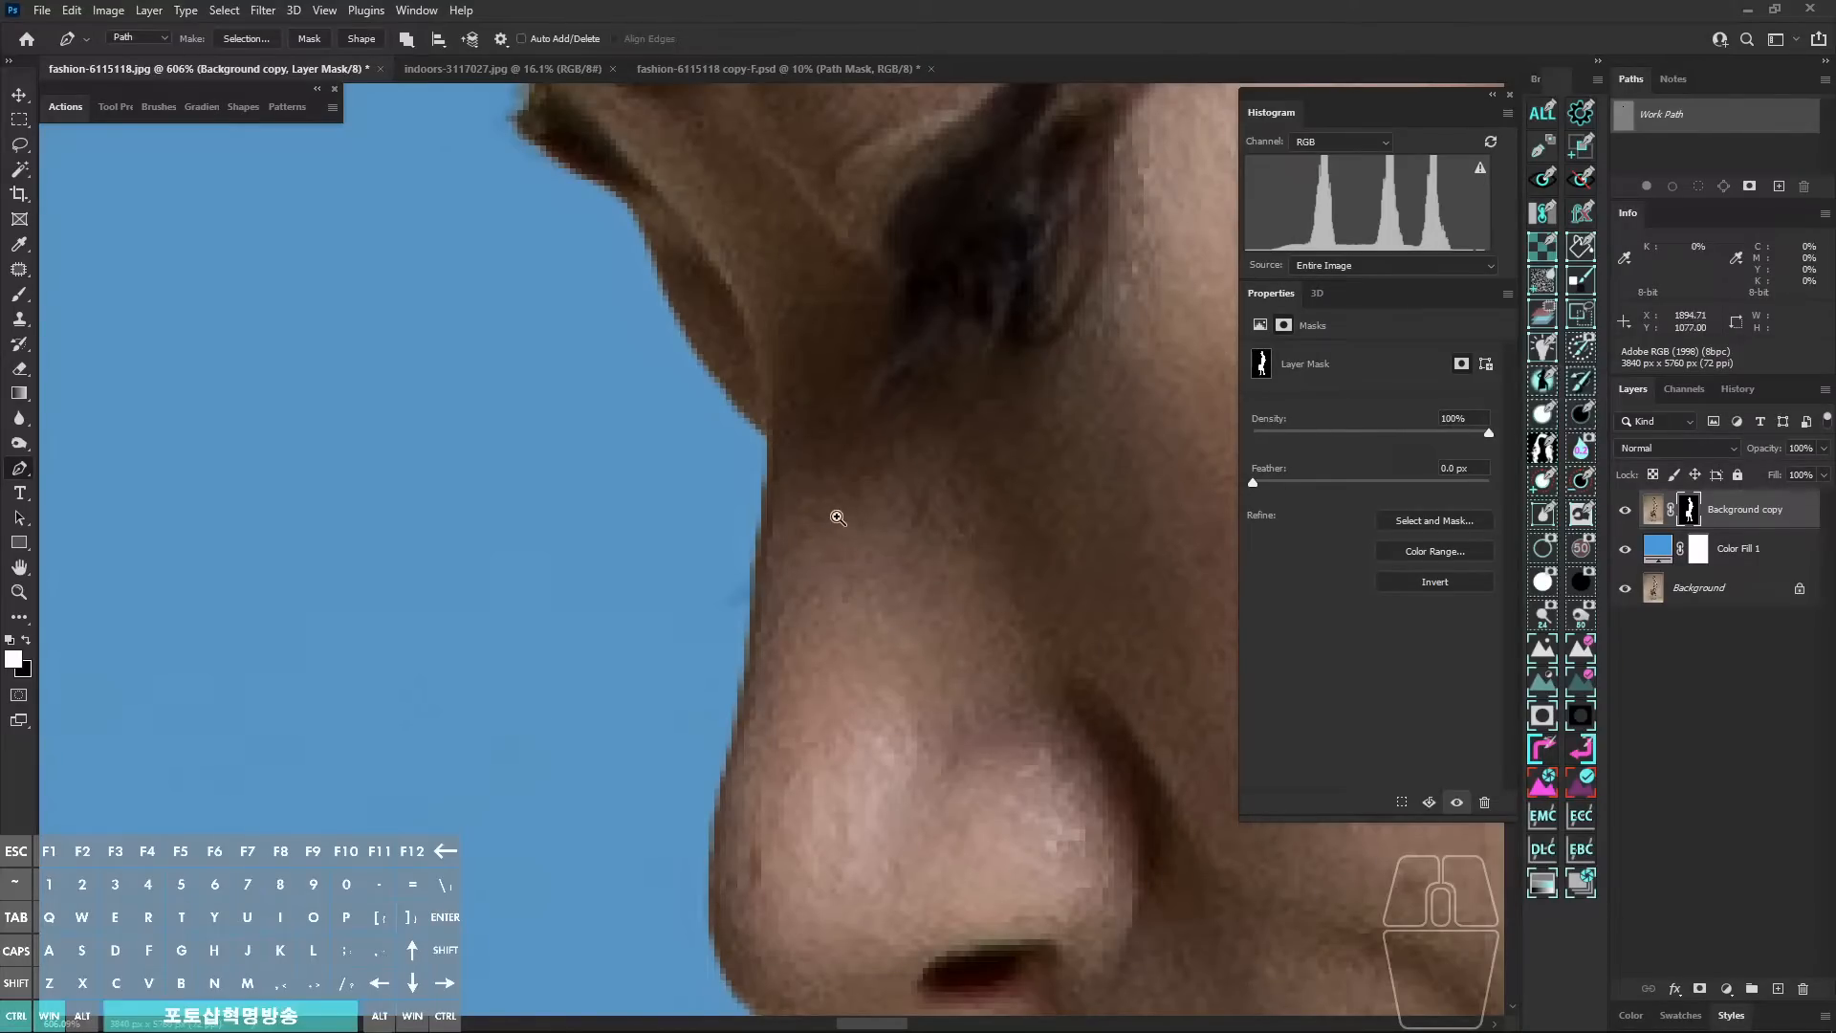
{"action": "scroll", "coordinate": [835, 521], "scroll_direction": "down", "scroll_amount": 10}
{"action": "left_click_drag", "start_coordinate": [933, 549], "coordinate": [746, 499]}
{"action": "scroll", "coordinate": [838, 556], "scroll_direction": "down", "scroll_amount": 4}
{"action": "scroll", "coordinate": [667, 449], "scroll_direction": "up", "scroll_amount": 4}
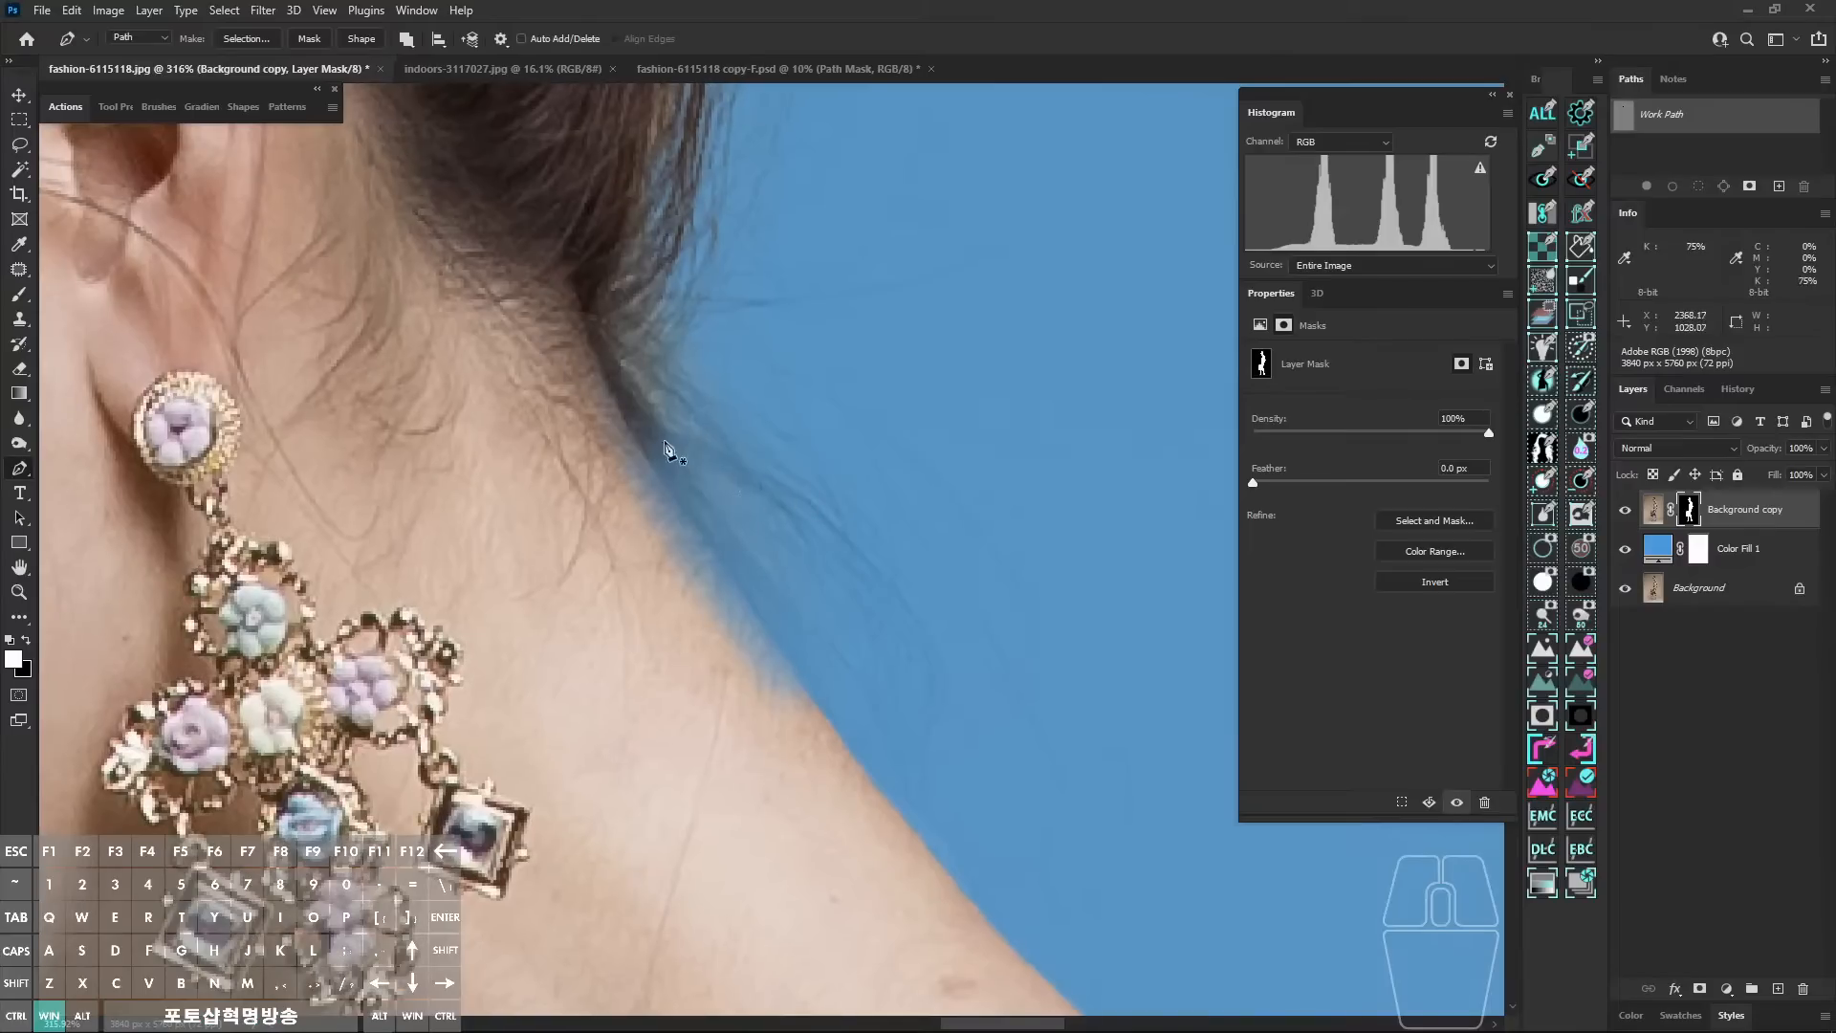
{"action": "left_click", "coordinate": [606, 385]}
{"action": "key", "text": "space"}
{"action": "mouse_move", "coordinate": [775, 656]}
{"action": "left_mouse_down"}
{"action": "mouse_move", "coordinate": [697, 539]}
{"action": "mouse_move", "coordinate": [735, 595]}
{"action": "left_mouse_up"}
{"action": "key", "text": "space"}
{"action": "left_click_drag", "start_coordinate": [842, 747], "coordinate": [687, 562]}
{"action": "key", "text": "space"}
{"action": "left_click_drag", "start_coordinate": [773, 644], "coordinate": [823, 694]}
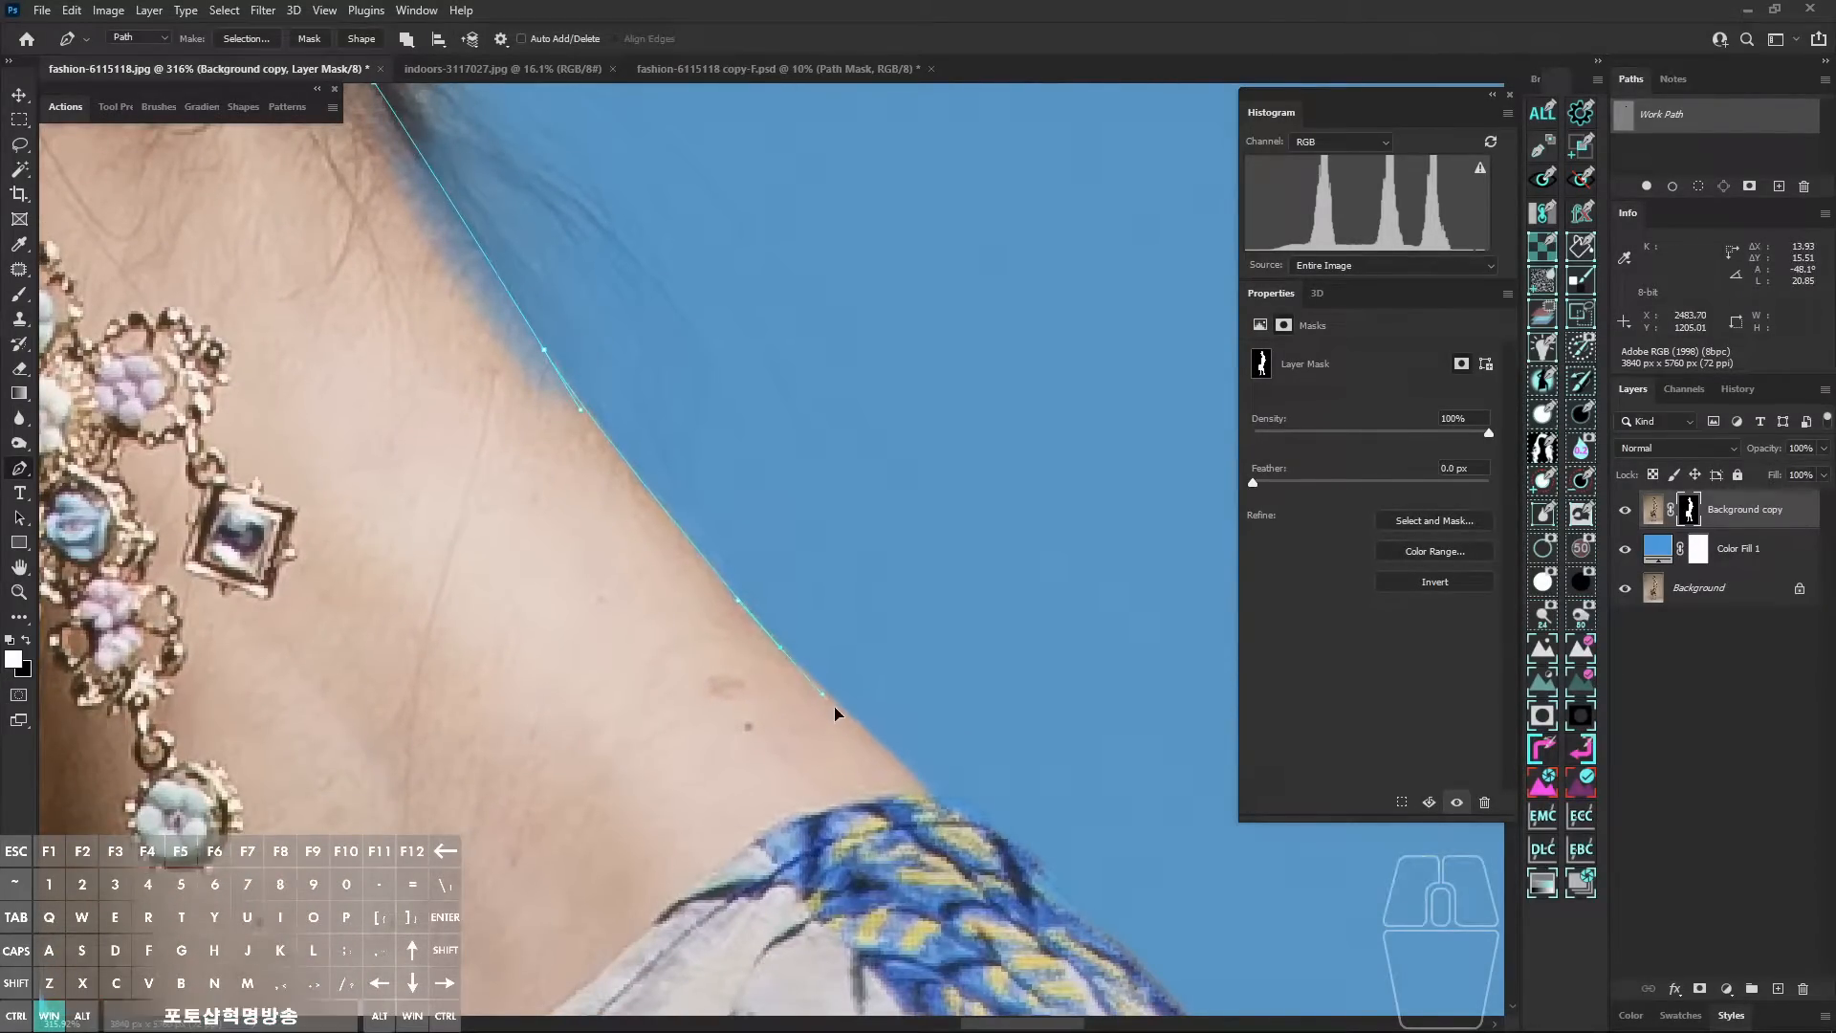
{"action": "left_click", "coordinate": [917, 781]}
Step: Extend the path through the inside of the neck and fill the area with white using Path Mask White Fill
{"action": "scroll", "coordinate": [907, 795], "scroll_direction": "down", "scroll_amount": 2}
{"action": "key", "text": "space"}
{"action": "left_click_drag", "start_coordinate": [787, 829], "coordinate": [831, 857]}
{"action": "left_click_drag", "start_coordinate": [760, 848], "coordinate": [709, 831]}
{"action": "left_click_drag", "start_coordinate": [550, 686], "coordinate": [526, 638]}
{"action": "left_click_drag", "start_coordinate": [486, 495], "coordinate": [484, 436]}
{"action": "left_click_drag", "start_coordinate": [498, 413], "coordinate": [530, 363]}
{"action": "left_click", "coordinate": [1550, 422]}
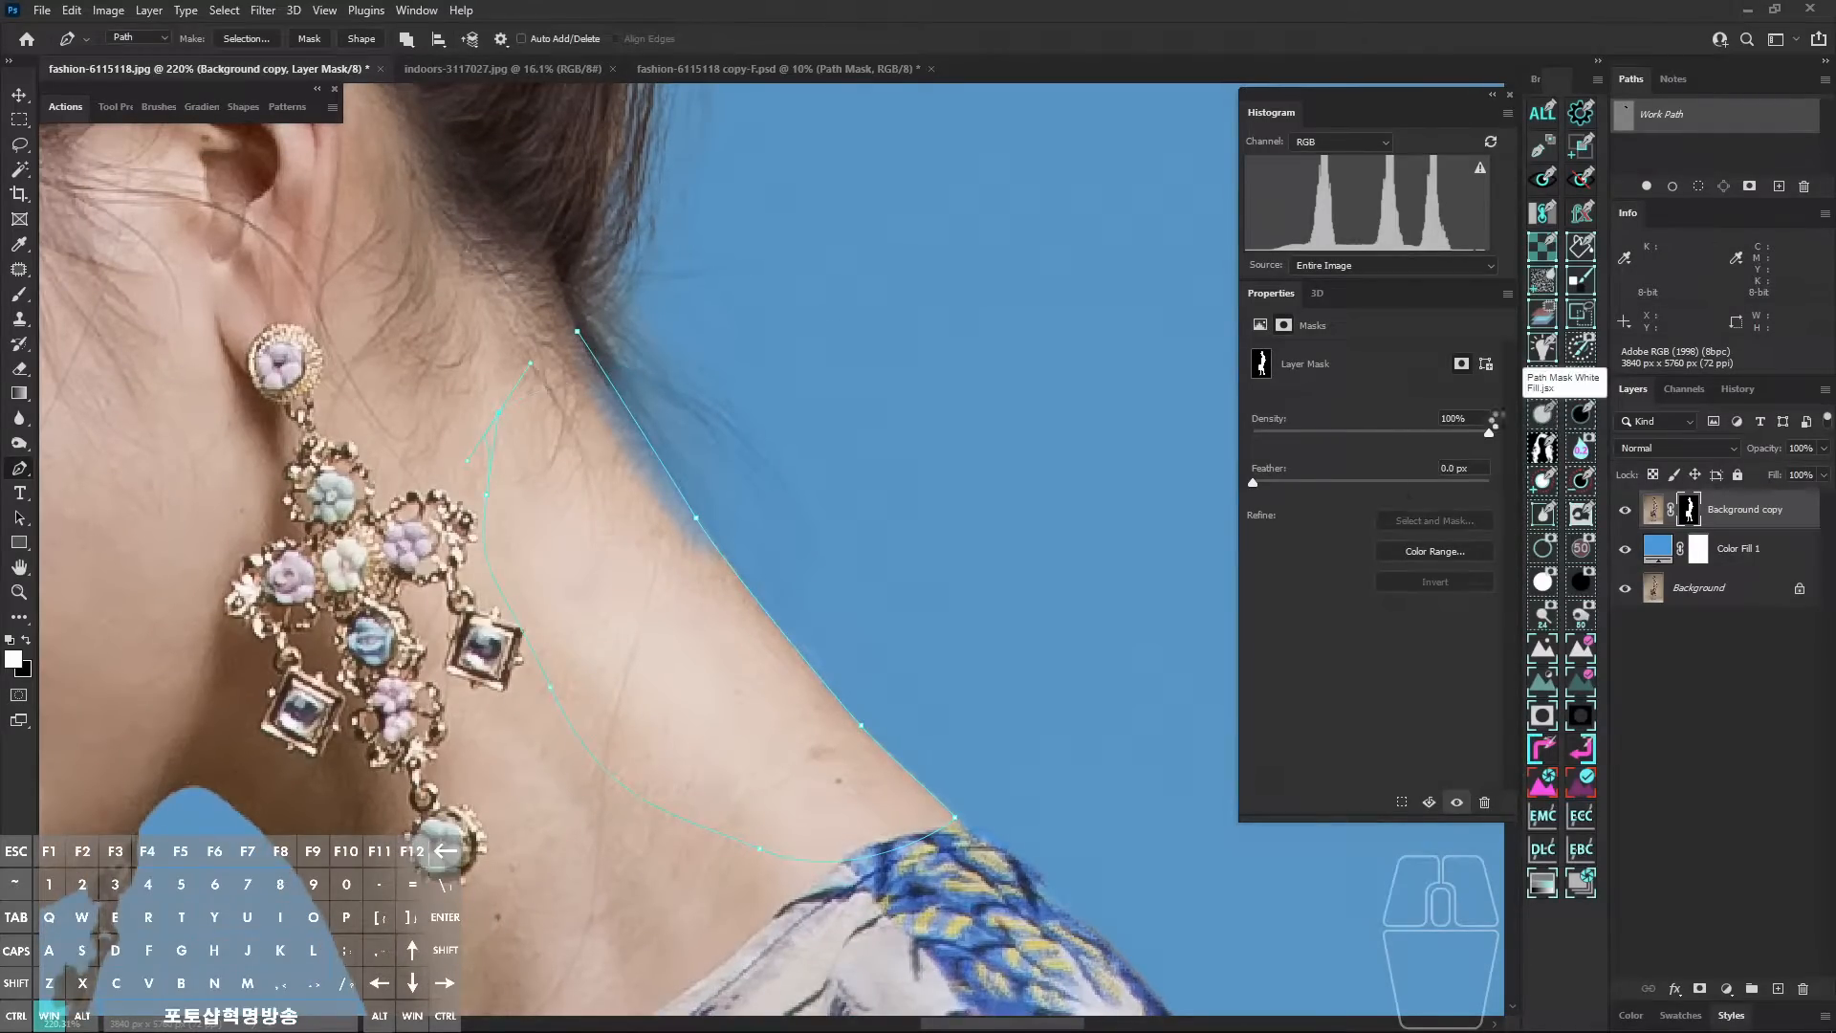
Step: Examine the cutout's edge down the back of the figure to the notch in the dress near the hand
{"action": "key", "text": "ctrl+space"}
{"action": "left_click_drag", "start_coordinate": [887, 572], "coordinate": [975, 528]}
{"action": "key", "text": "space"}
{"action": "key", "text": "space"}
{"action": "left_click_drag", "start_coordinate": [976, 536], "coordinate": [951, 390]}
{"action": "left_click_drag", "start_coordinate": [944, 637], "coordinate": [933, 559]}
{"action": "left_click_drag", "start_coordinate": [979, 607], "coordinate": [844, 469]}
{"action": "left_click_drag", "start_coordinate": [1004, 664], "coordinate": [1010, 430]}
{"action": "left_click_drag", "start_coordinate": [985, 612], "coordinate": [996, 442]}
{"action": "left_click_drag", "start_coordinate": [942, 585], "coordinate": [901, 534]}
{"action": "left_click_drag", "start_coordinate": [813, 497], "coordinate": [823, 537]}
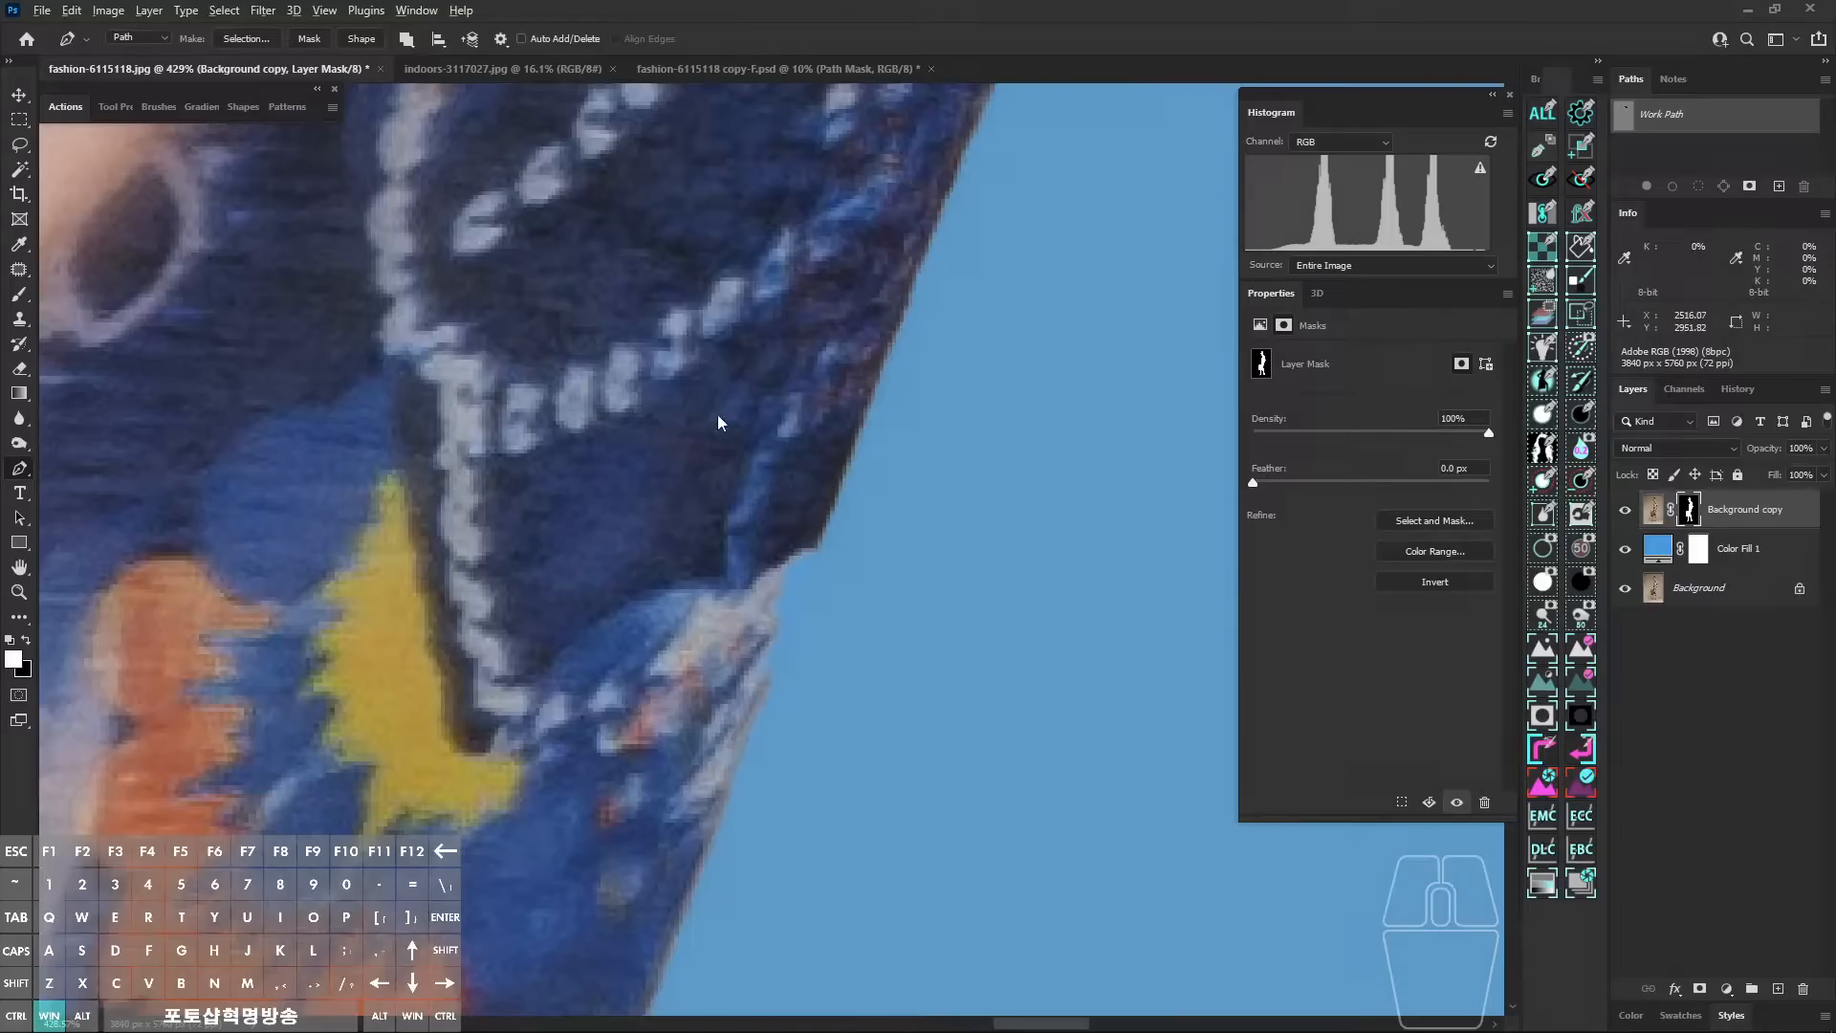
{"action": "mouse_move", "coordinate": [717, 415]}
{"action": "left_mouse_down"}
{"action": "mouse_move", "coordinate": [781, 395]}
{"action": "mouse_move", "coordinate": [761, 313]}
{"action": "mouse_move", "coordinate": [723, 585]}
{"action": "mouse_move", "coordinate": [760, 343]}
{"action": "left_mouse_up"}
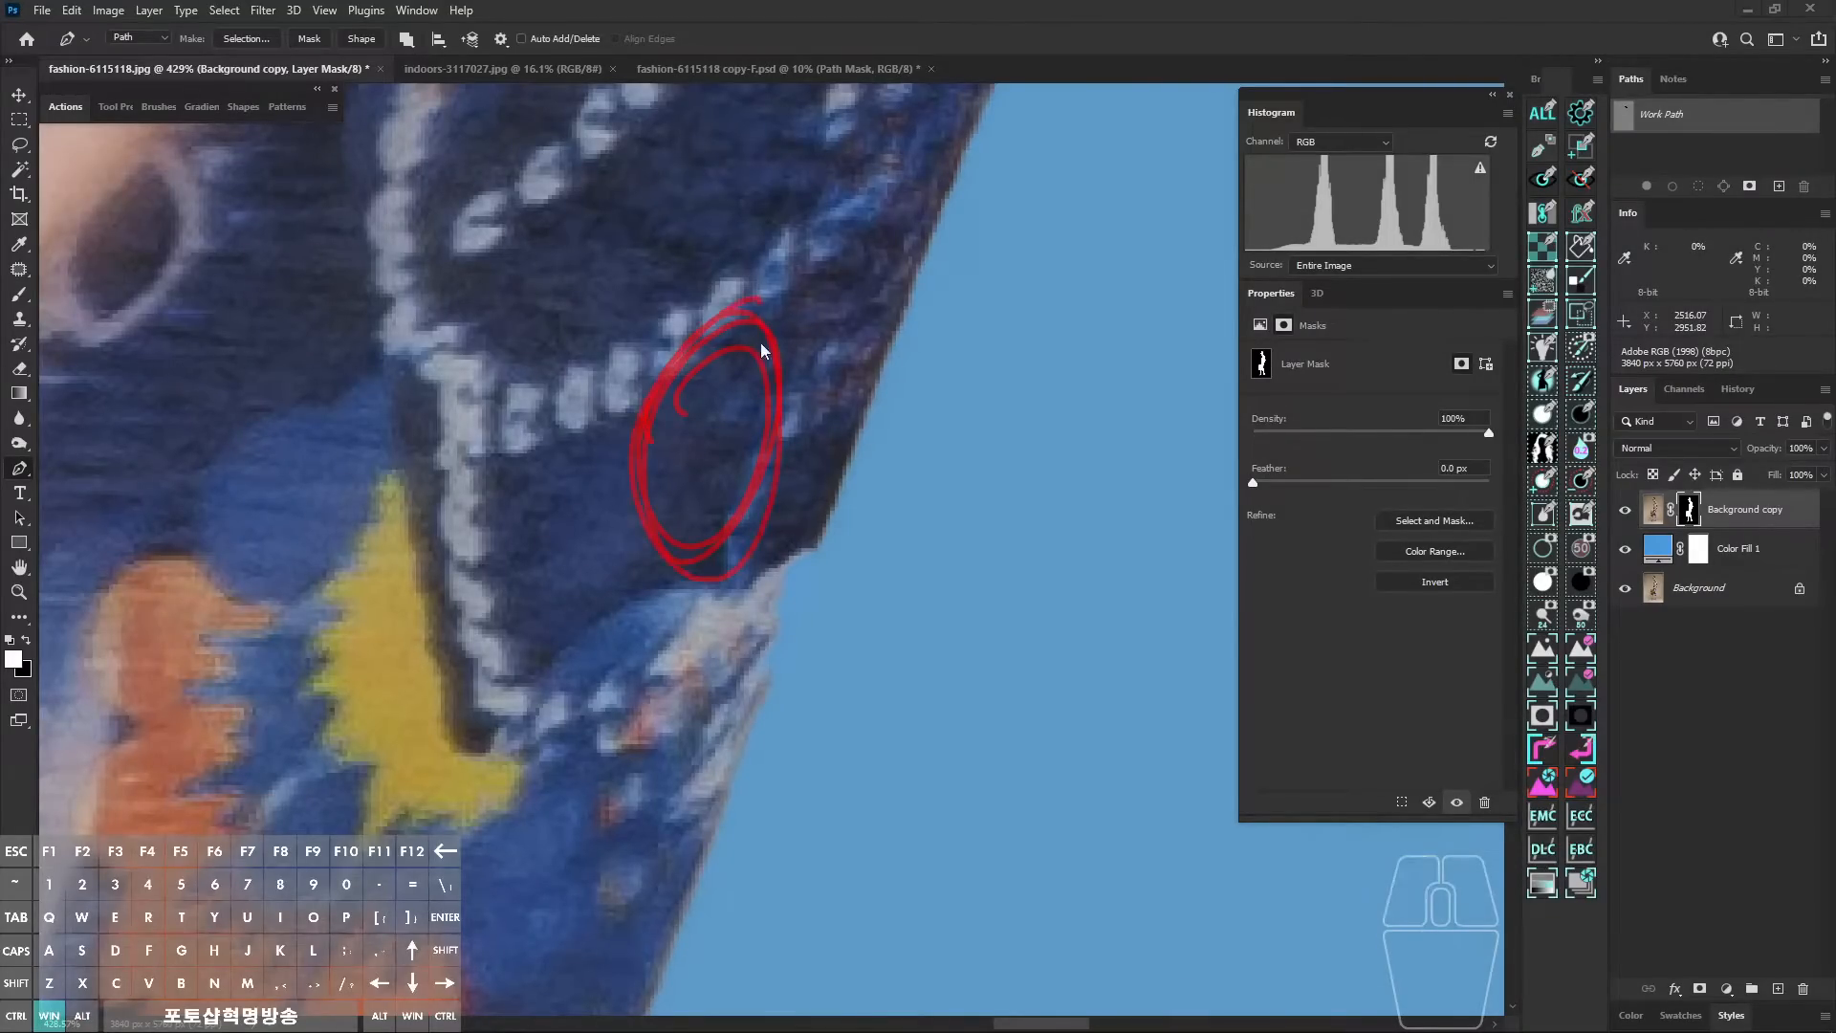
{"action": "mouse_move", "coordinate": [1002, 576]}
{"action": "left_mouse_down"}
{"action": "mouse_move", "coordinate": [1025, 451]}
{"action": "mouse_move", "coordinate": [955, 424]}
{"action": "mouse_move", "coordinate": [997, 507]}
{"action": "left_mouse_up"}
{"action": "mouse_move", "coordinate": [626, 385]}
{"action": "left_mouse_down"}
{"action": "mouse_move", "coordinate": [791, 438]}
{"action": "mouse_move", "coordinate": [704, 298]}
{"action": "left_mouse_up"}
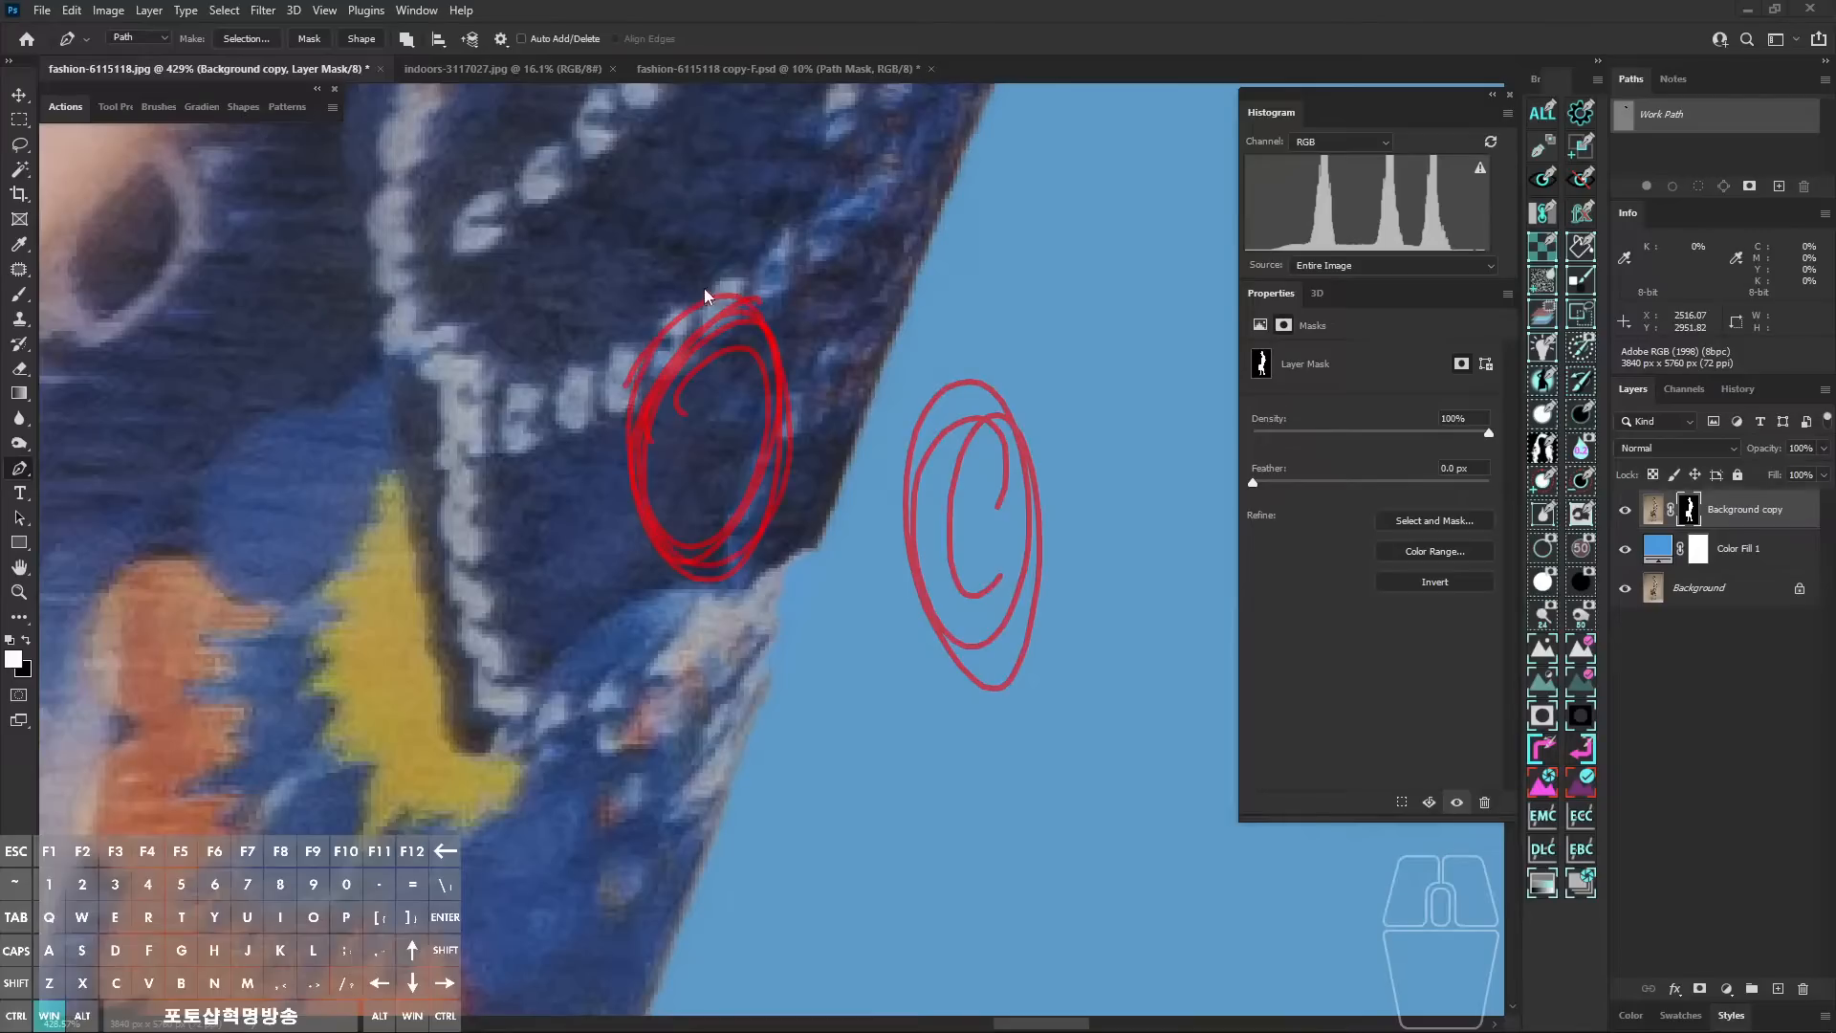
{"action": "mouse_move", "coordinate": [722, 436]}
{"action": "left_mouse_down"}
{"action": "mouse_move", "coordinate": [824, 494]}
{"action": "mouse_move", "coordinate": [920, 503]}
{"action": "mouse_move", "coordinate": [858, 653]}
{"action": "left_mouse_up"}
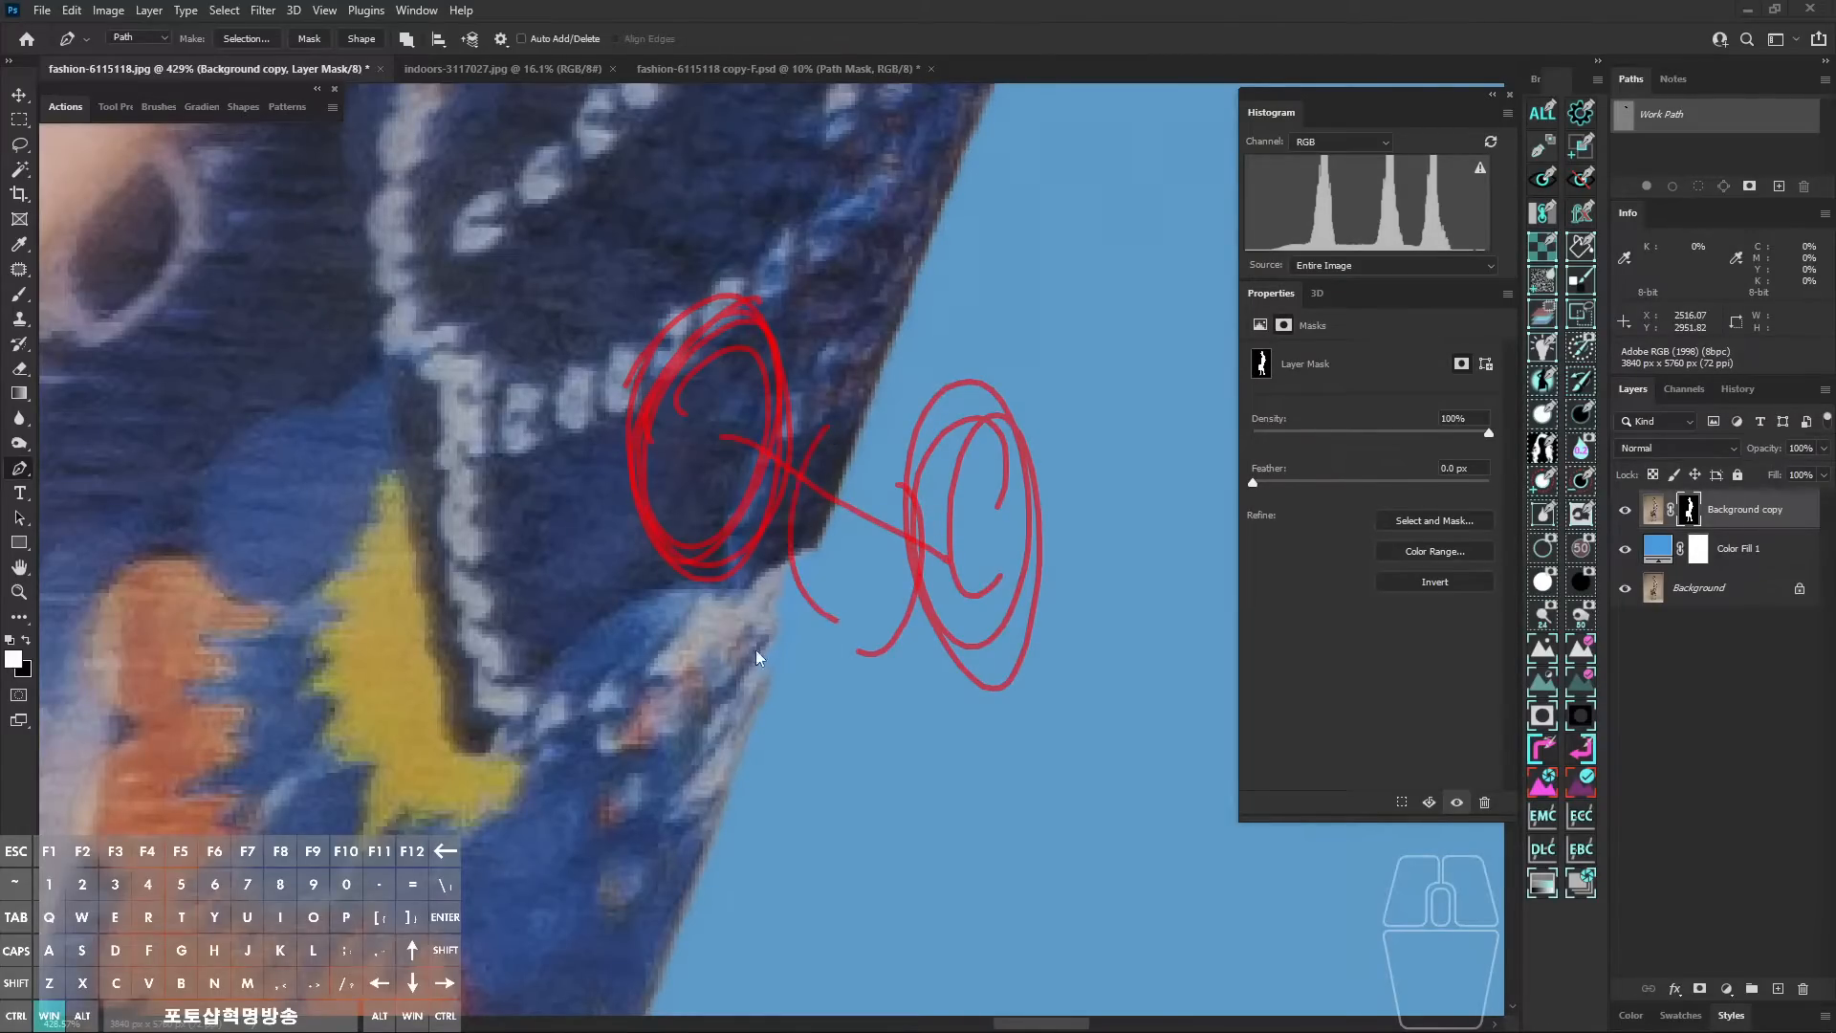
{"action": "left_click_drag", "start_coordinate": [580, 695], "coordinate": [639, 791]}
{"action": "left_click_drag", "start_coordinate": [790, 861], "coordinate": [786, 865]}
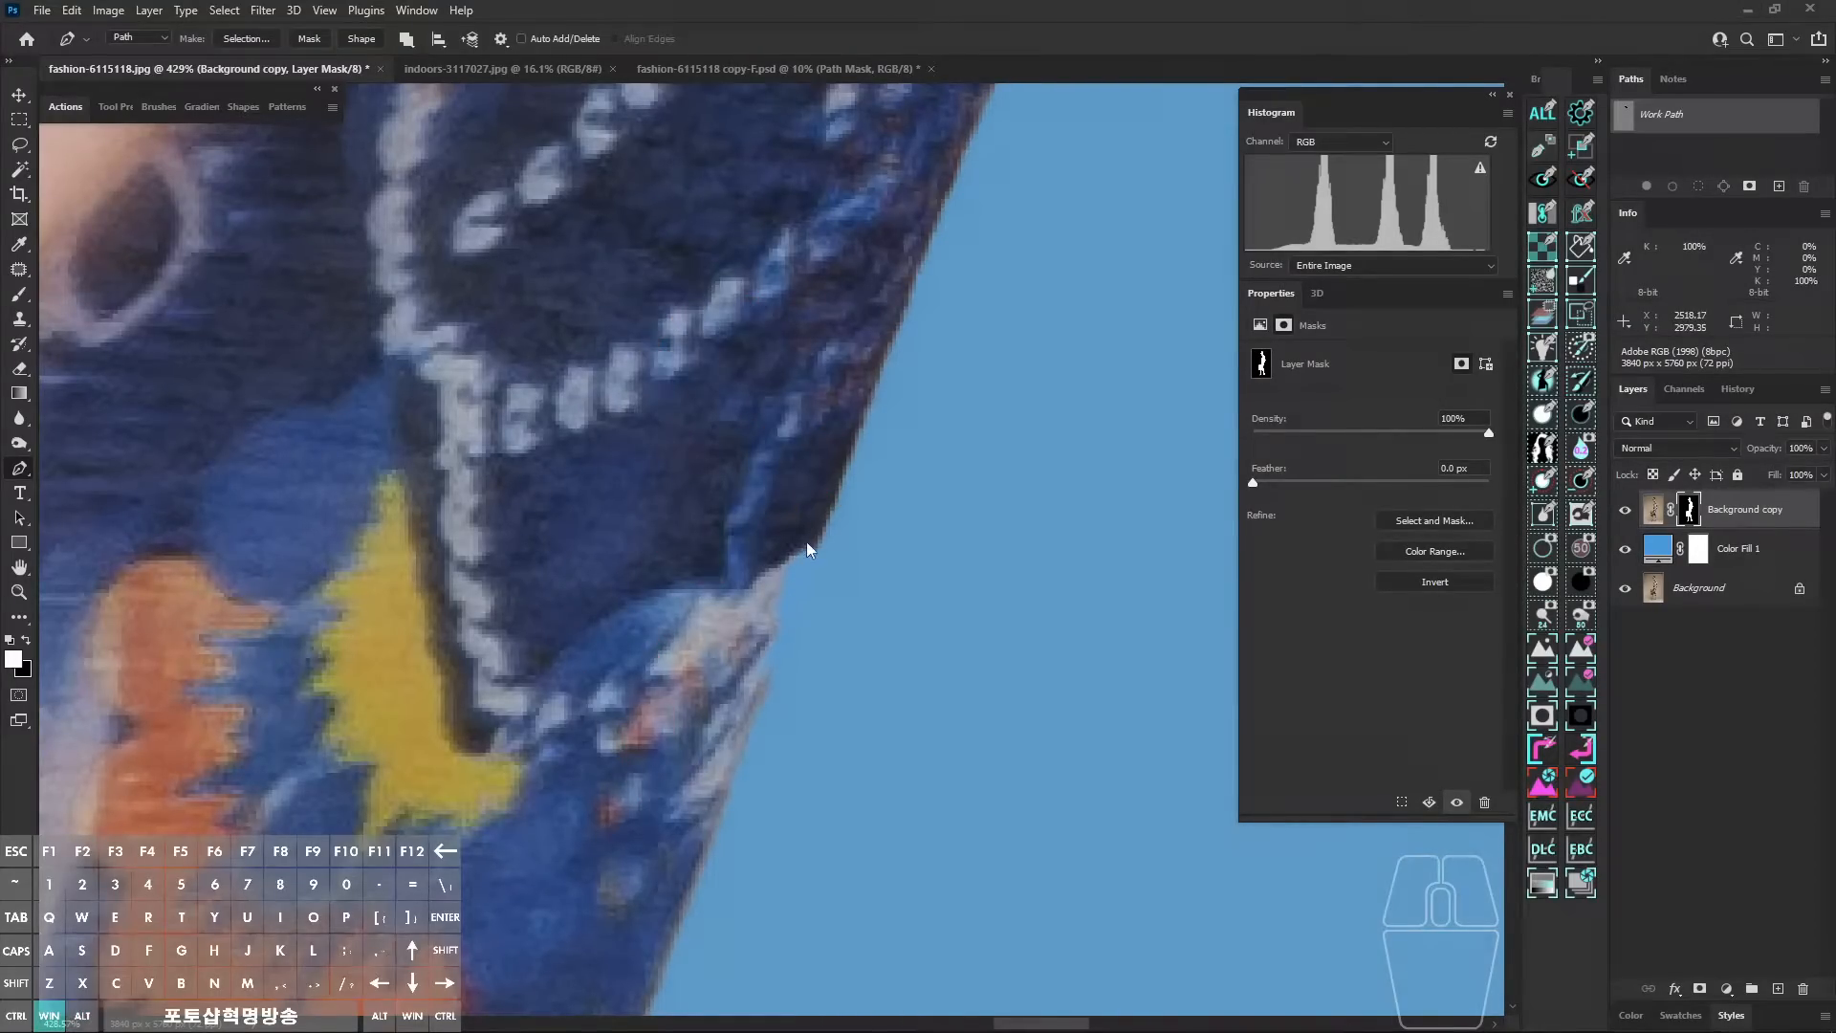
Step: Trace the dress's back edge across the notch near the hand with a Pen path
{"action": "mouse_move", "coordinate": [806, 541]}
{"action": "left_mouse_down"}
{"action": "mouse_move", "coordinate": [764, 694]}
{"action": "mouse_move", "coordinate": [793, 671]}
{"action": "left_mouse_up"}
{"action": "scroll", "coordinate": [821, 531], "scroll_direction": "down", "scroll_amount": 2}
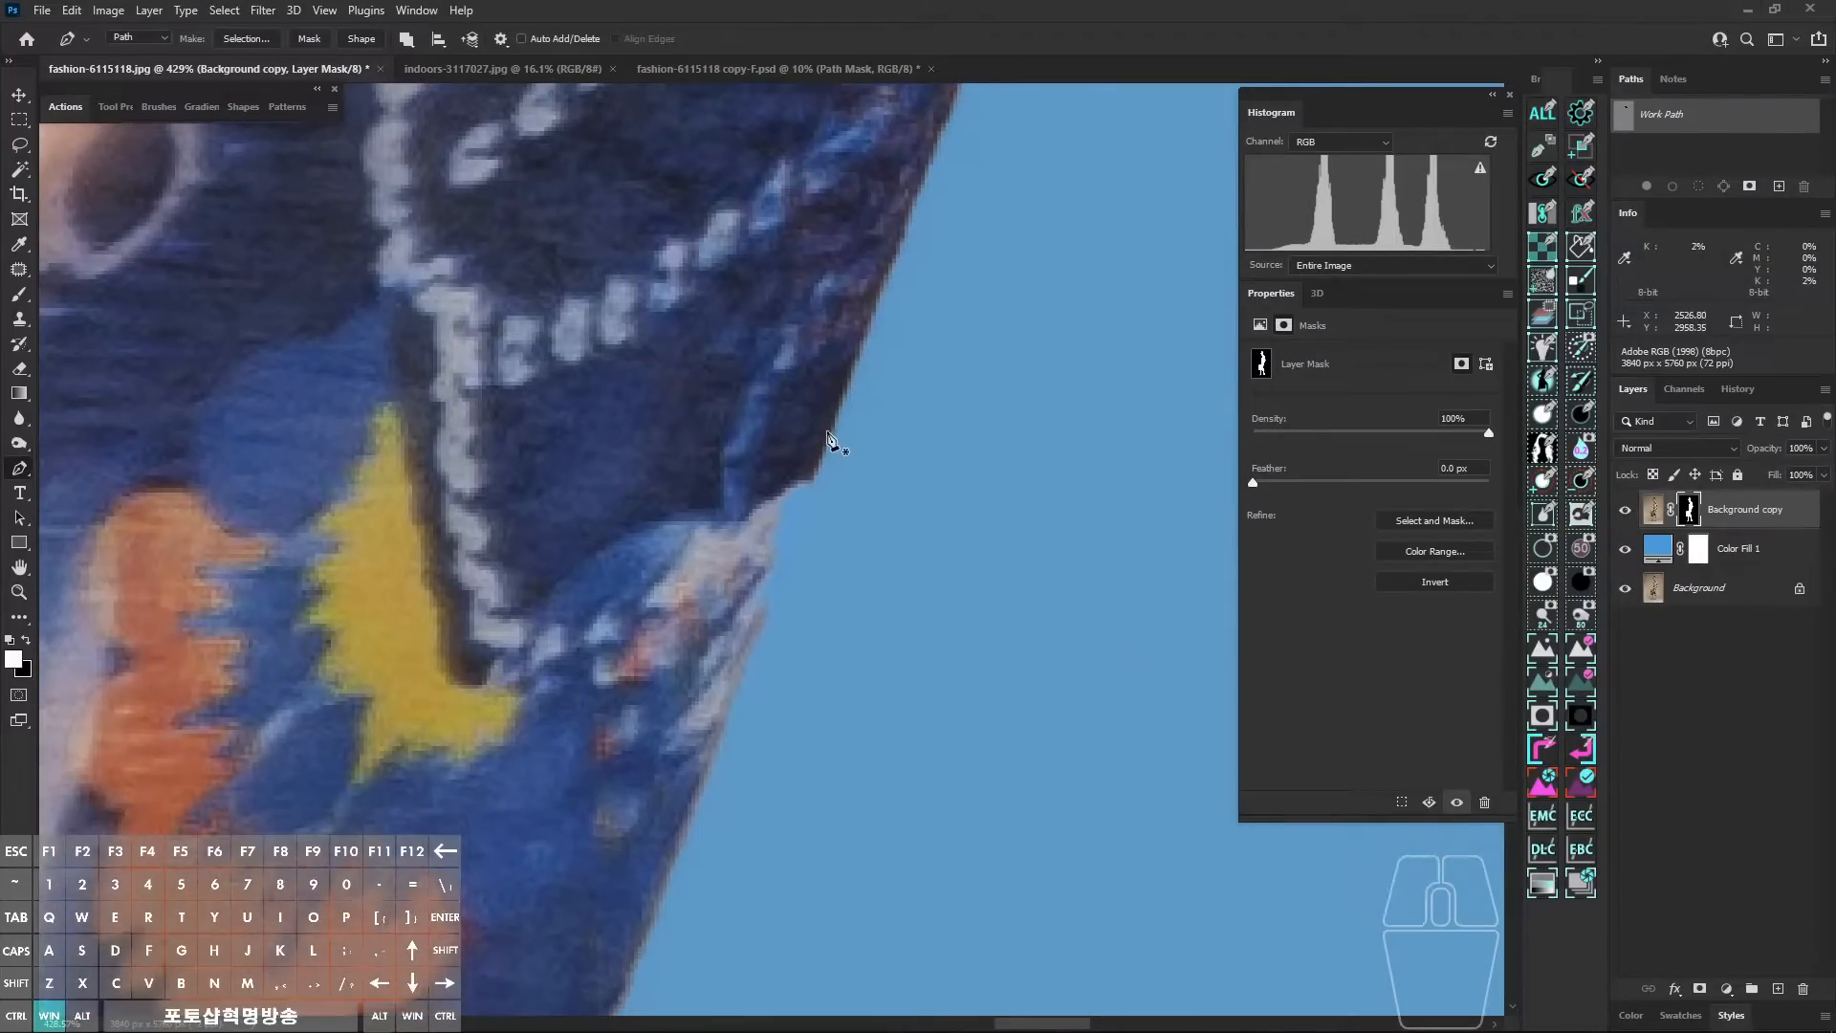
{"action": "left_click", "coordinate": [832, 439]}
{"action": "scroll", "coordinate": [832, 439], "scroll_direction": "down", "scroll_amount": 3}
{"action": "left_click_drag", "start_coordinate": [799, 509], "coordinate": [787, 560]}
{"action": "left_click", "coordinate": [750, 651]}
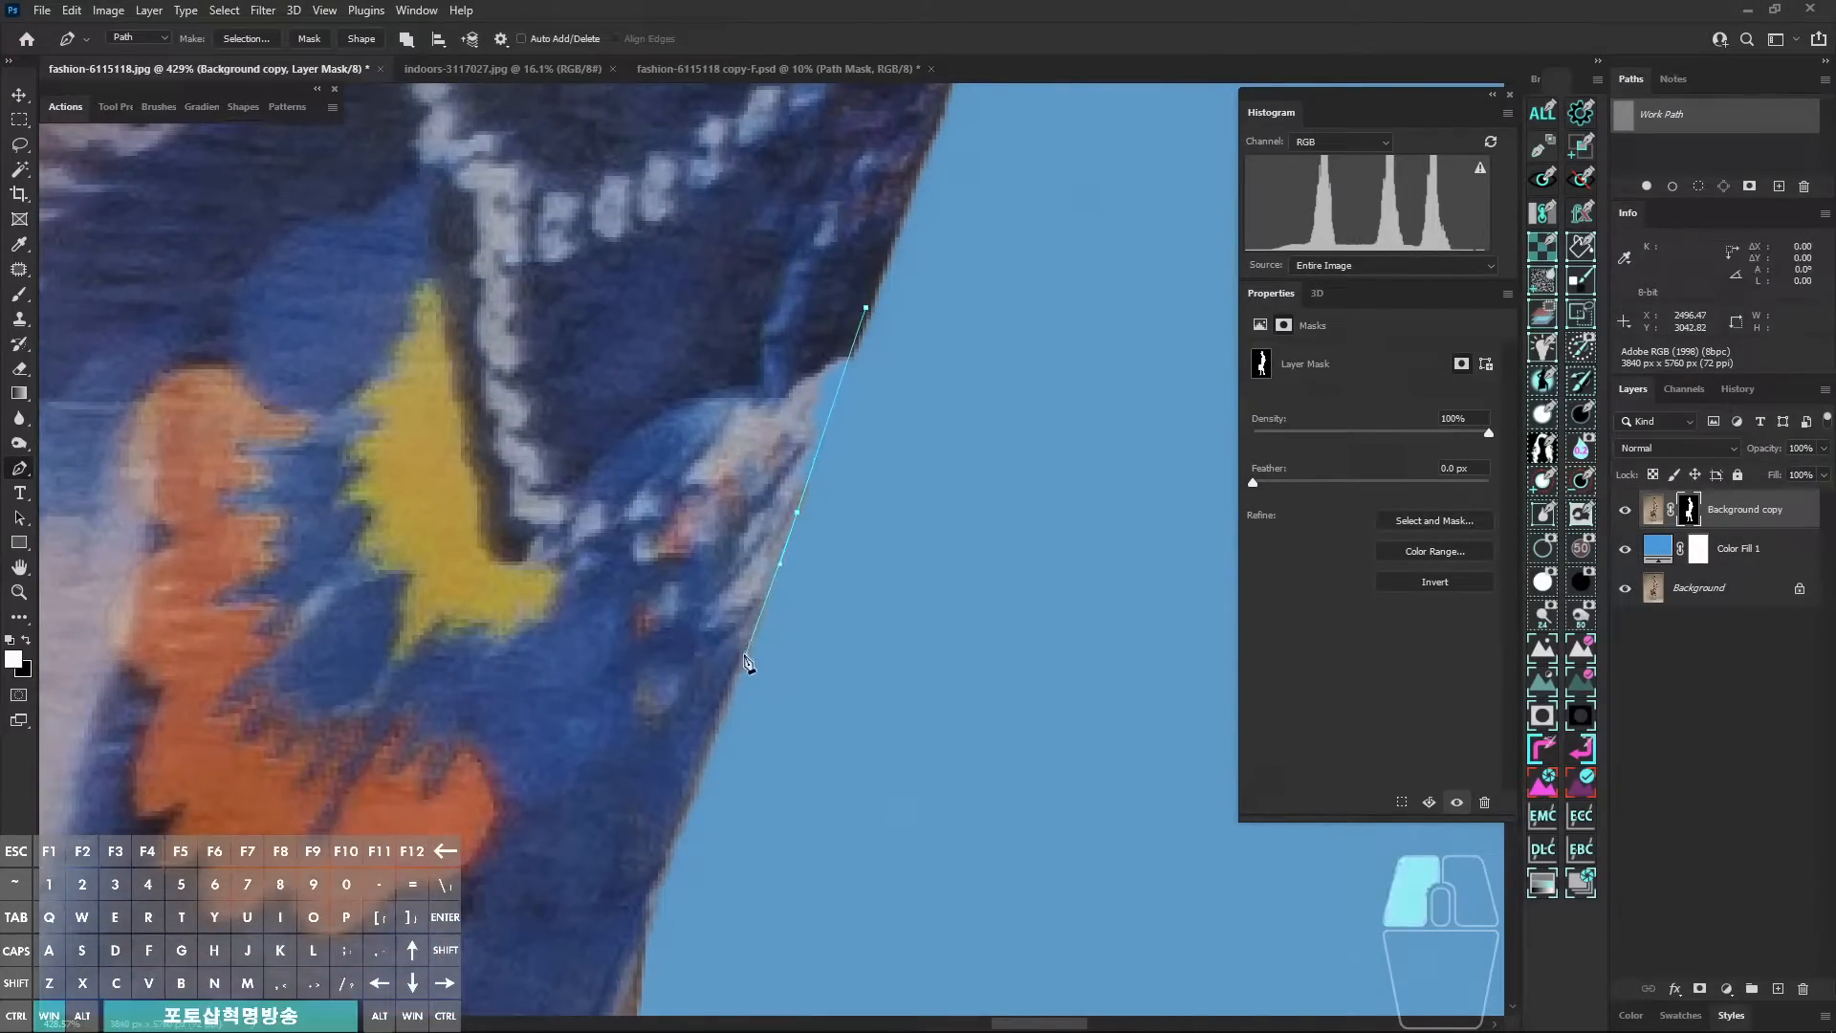
Step: Close the path through the inside of the dress and fill the notch with white using Path Mask White Fill
{"action": "left_click_drag", "start_coordinate": [749, 662], "coordinate": [701, 612]}
{"action": "mouse_move", "coordinate": [700, 492]}
{"action": "left_mouse_down"}
{"action": "mouse_move", "coordinate": [696, 552]}
{"action": "mouse_move", "coordinate": [712, 495]}
{"action": "left_mouse_up"}
{"action": "left_click_drag", "start_coordinate": [765, 436], "coordinate": [781, 451]}
{"action": "left_click_drag", "start_coordinate": [798, 474], "coordinate": [801, 489]}
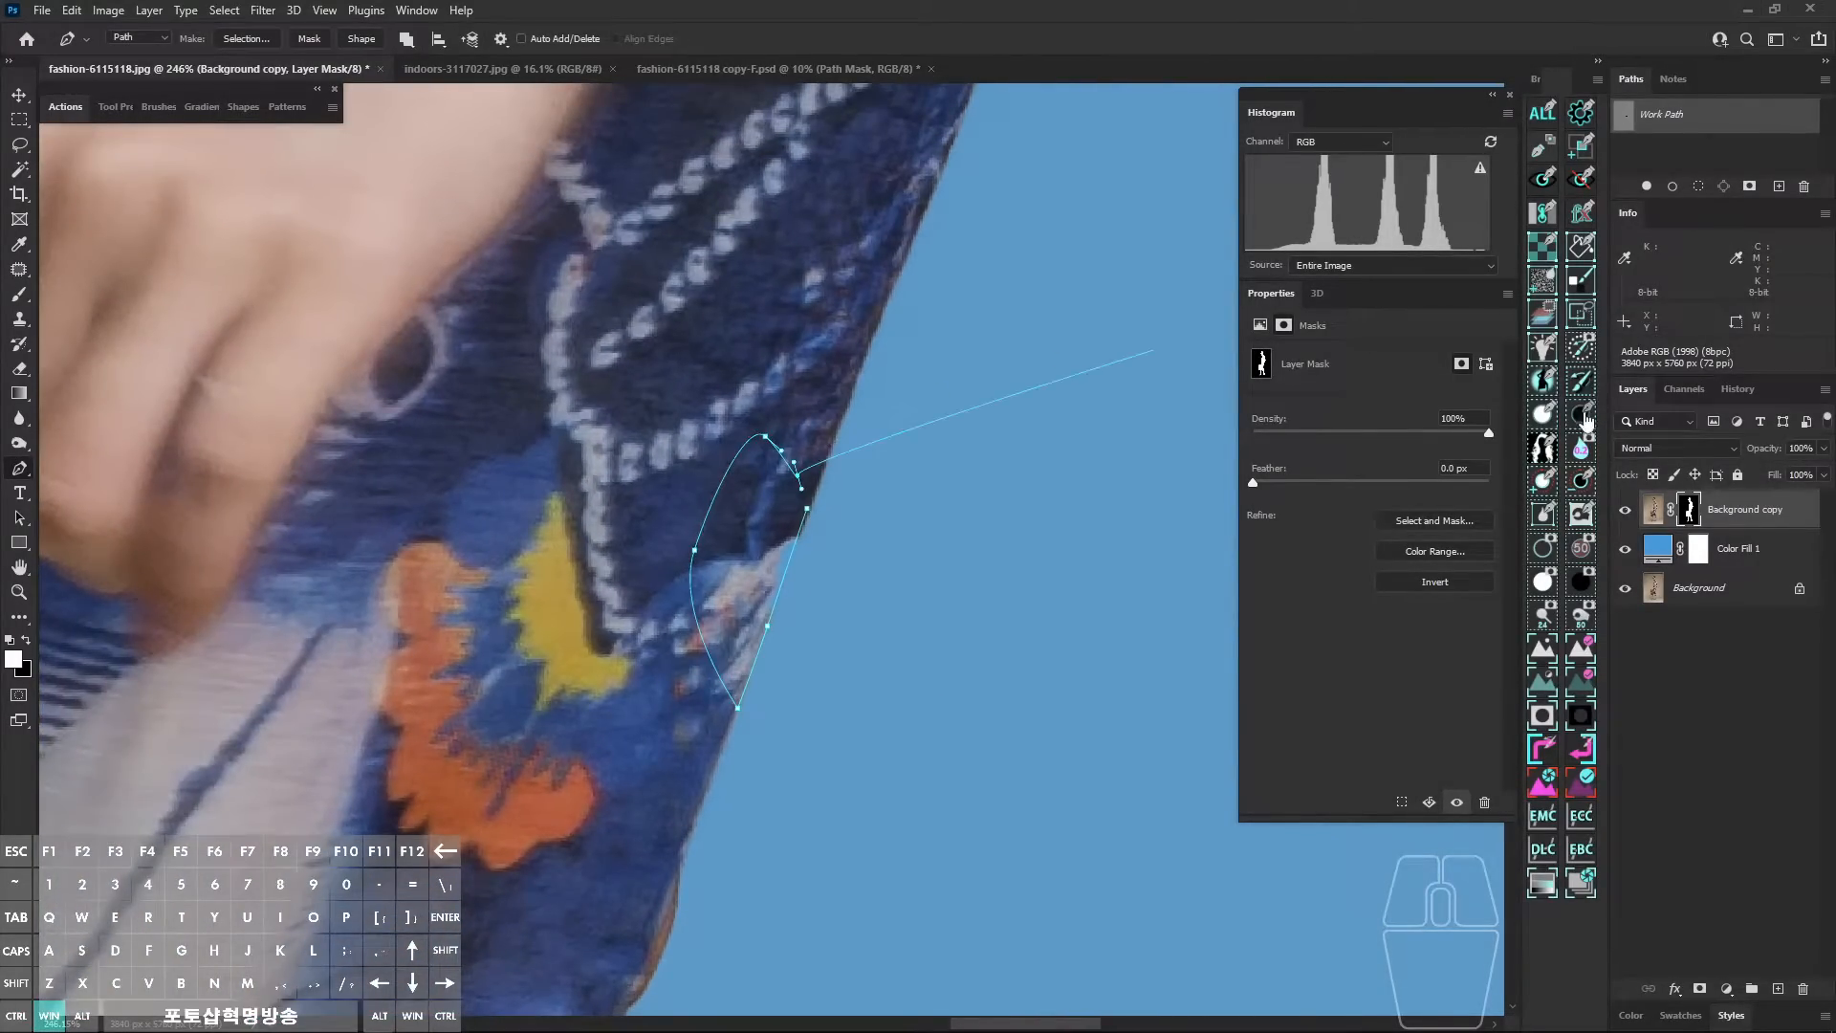
{"action": "left_click", "coordinate": [1551, 417]}
{"action": "mouse_move", "coordinate": [967, 557]}
{"action": "left_mouse_down"}
{"action": "mouse_move", "coordinate": [915, 566]}
{"action": "mouse_move", "coordinate": [996, 570]}
{"action": "left_mouse_up"}
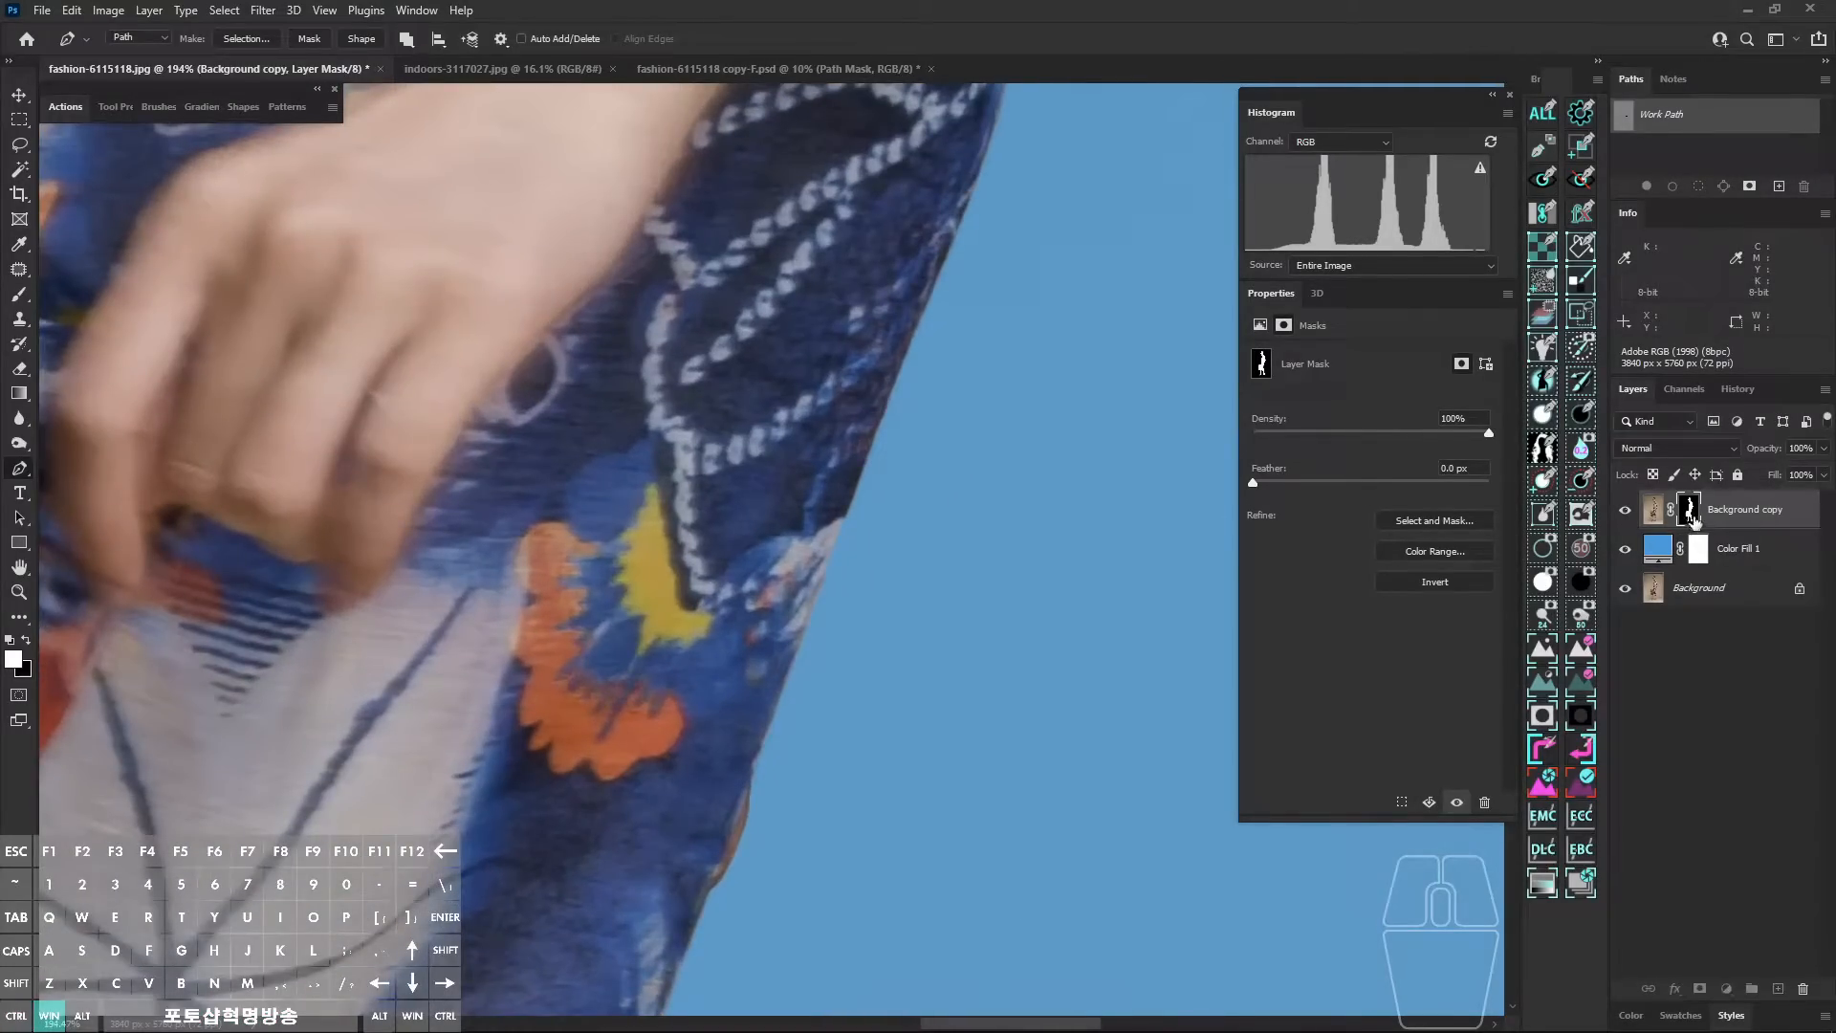
Step: Inspect the Background copy layer mask on its own and compare the cutout with the blue fill shown and hidden
{"action": "left_click", "coordinate": [1690, 512], "text": "alt"}
{"action": "left_click", "coordinate": [1690, 512], "text": "alt"}
{"action": "left_click_drag", "start_coordinate": [1055, 554], "coordinate": [1062, 551]}
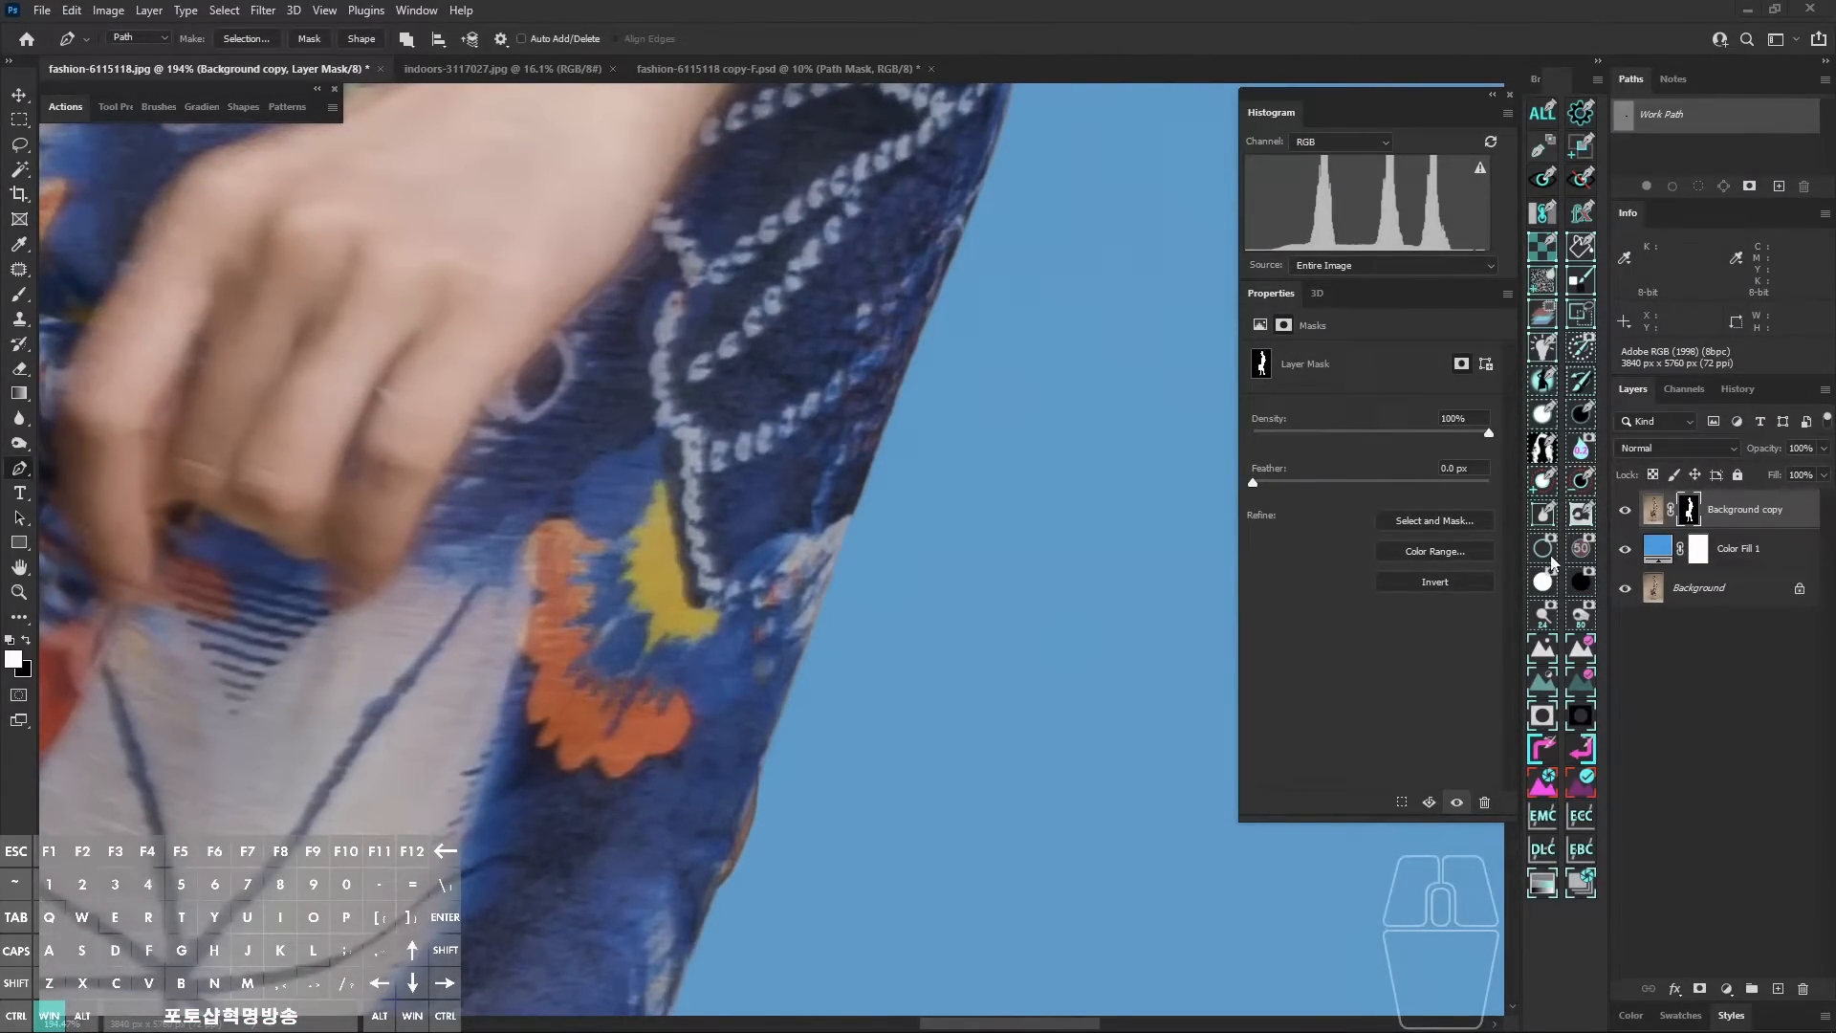
{"action": "mouse_move", "coordinate": [1541, 554]}
{"action": "left_mouse_down"}
{"action": "mouse_move", "coordinate": [1591, 589]}
{"action": "mouse_move", "coordinate": [1540, 591]}
{"action": "left_mouse_up"}
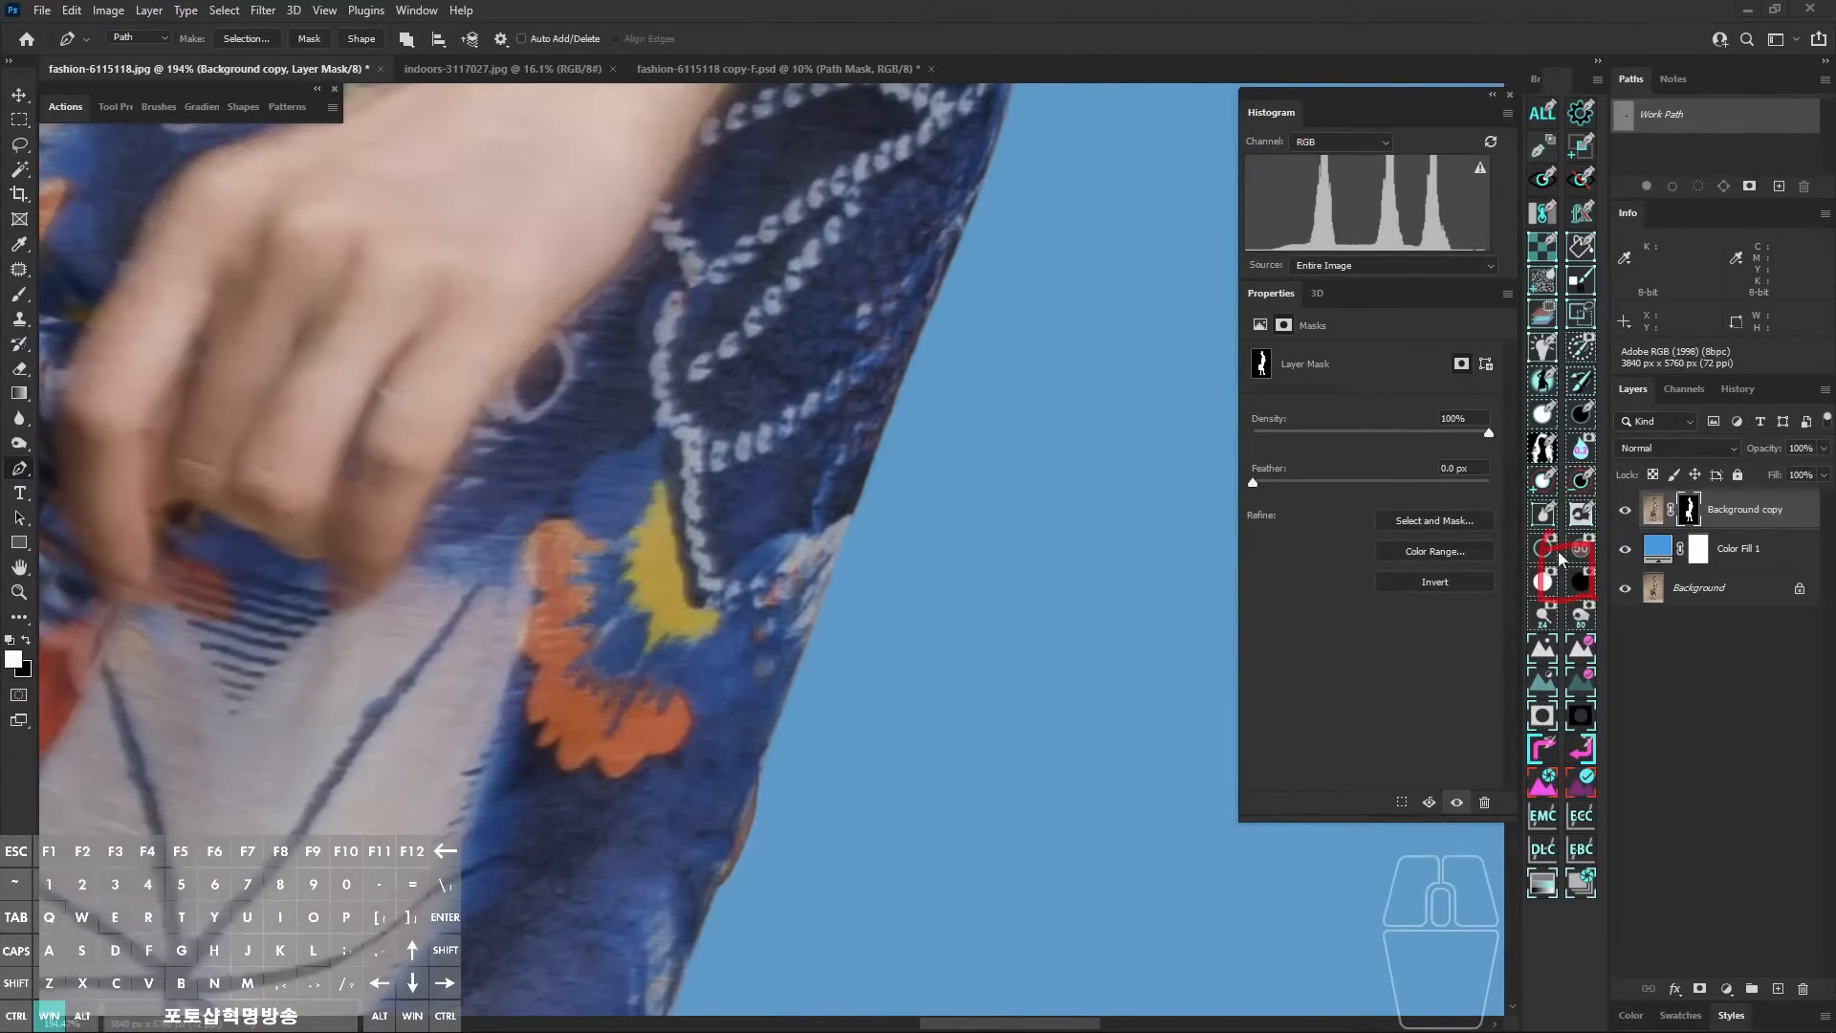
{"action": "left_click", "coordinate": [1626, 552]}
{"action": "left_click", "coordinate": [1625, 552]}
{"action": "left_click", "coordinate": [1627, 565], "text": "shift"}
{"action": "left_click", "coordinate": [1629, 566], "text": "shift"}
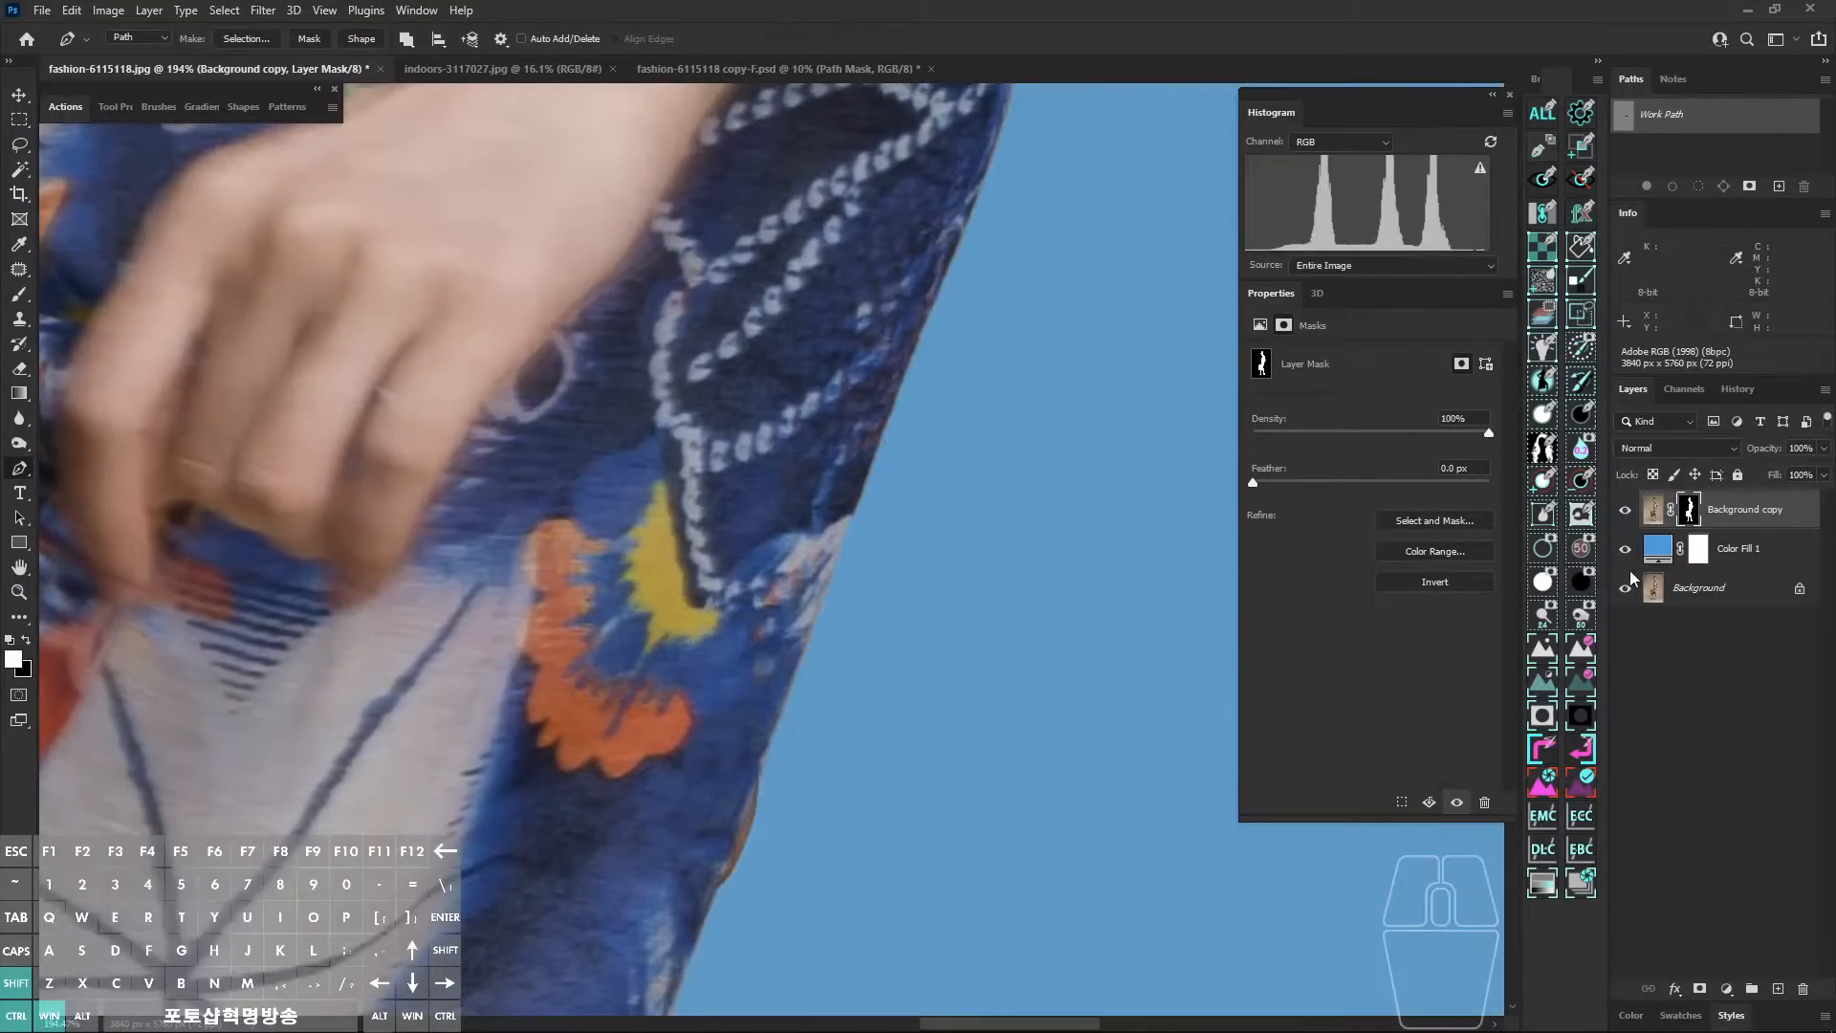
Step: Hide the Color Fill 1 layer and show the mask as a red overlay using the BG Red 50 script
{"action": "left_click", "coordinate": [1628, 570]}
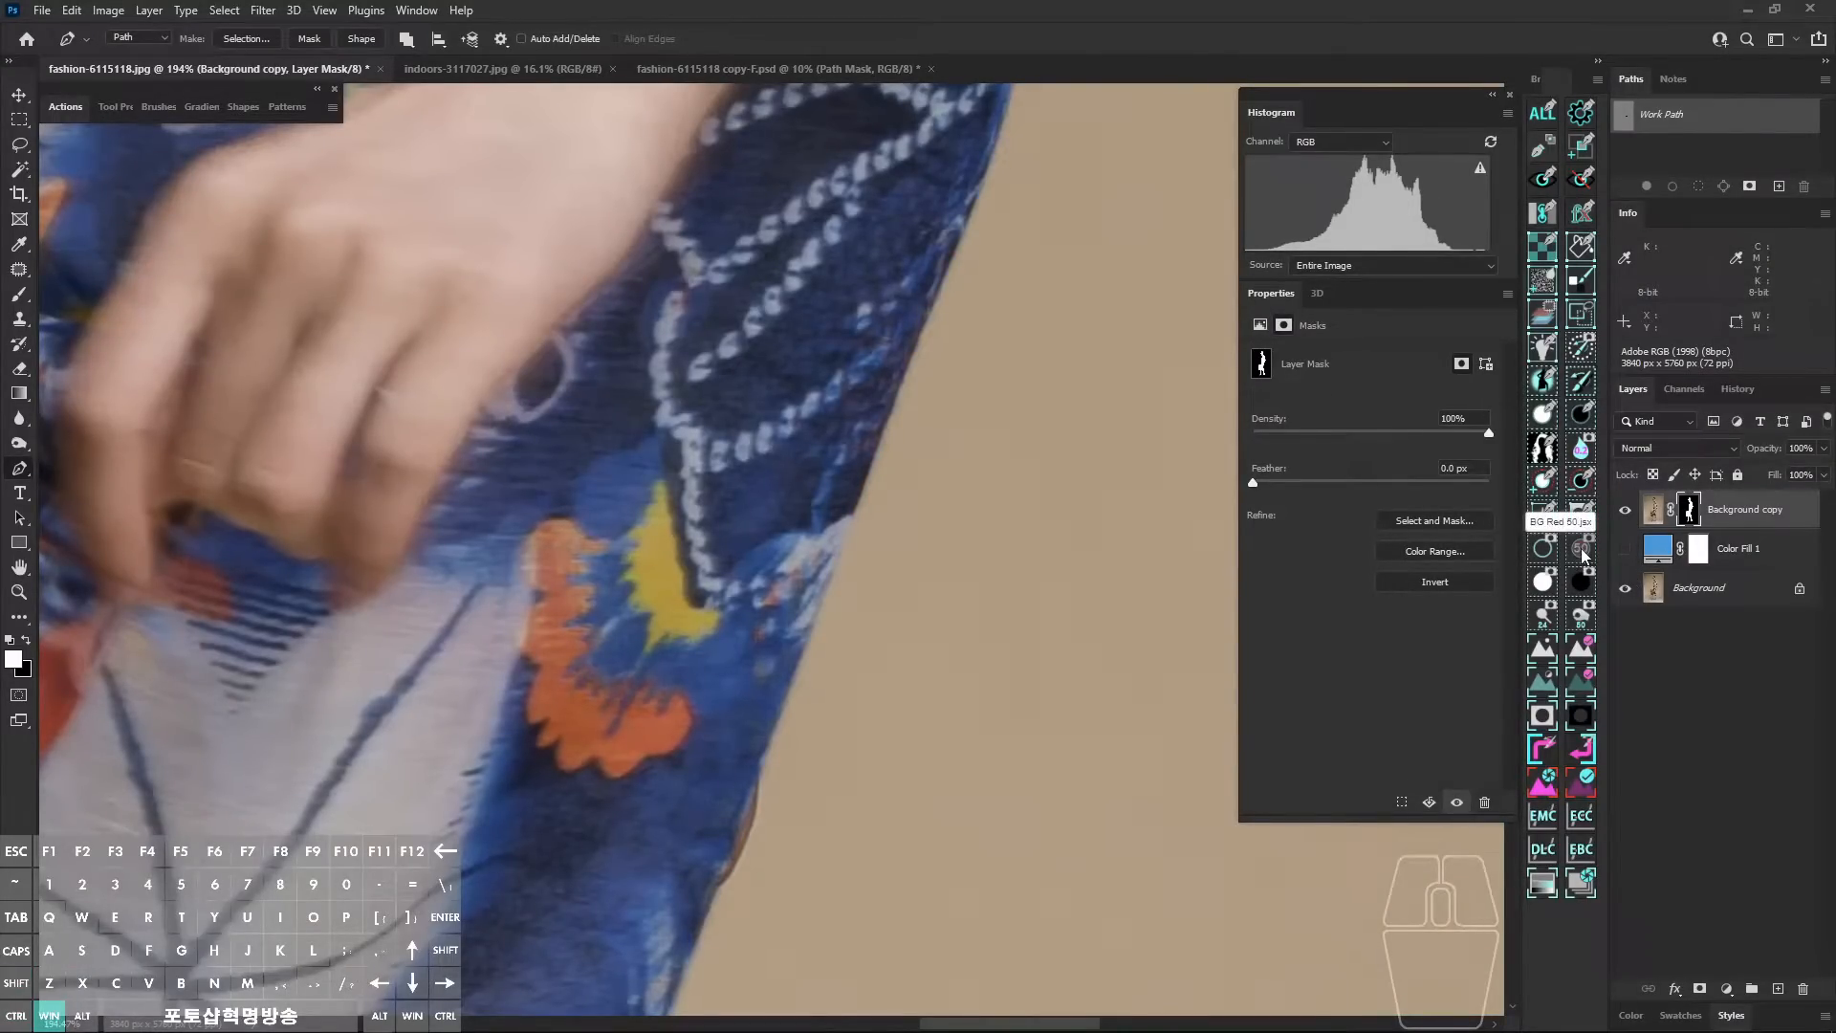
{"action": "left_click", "coordinate": [1584, 555]}
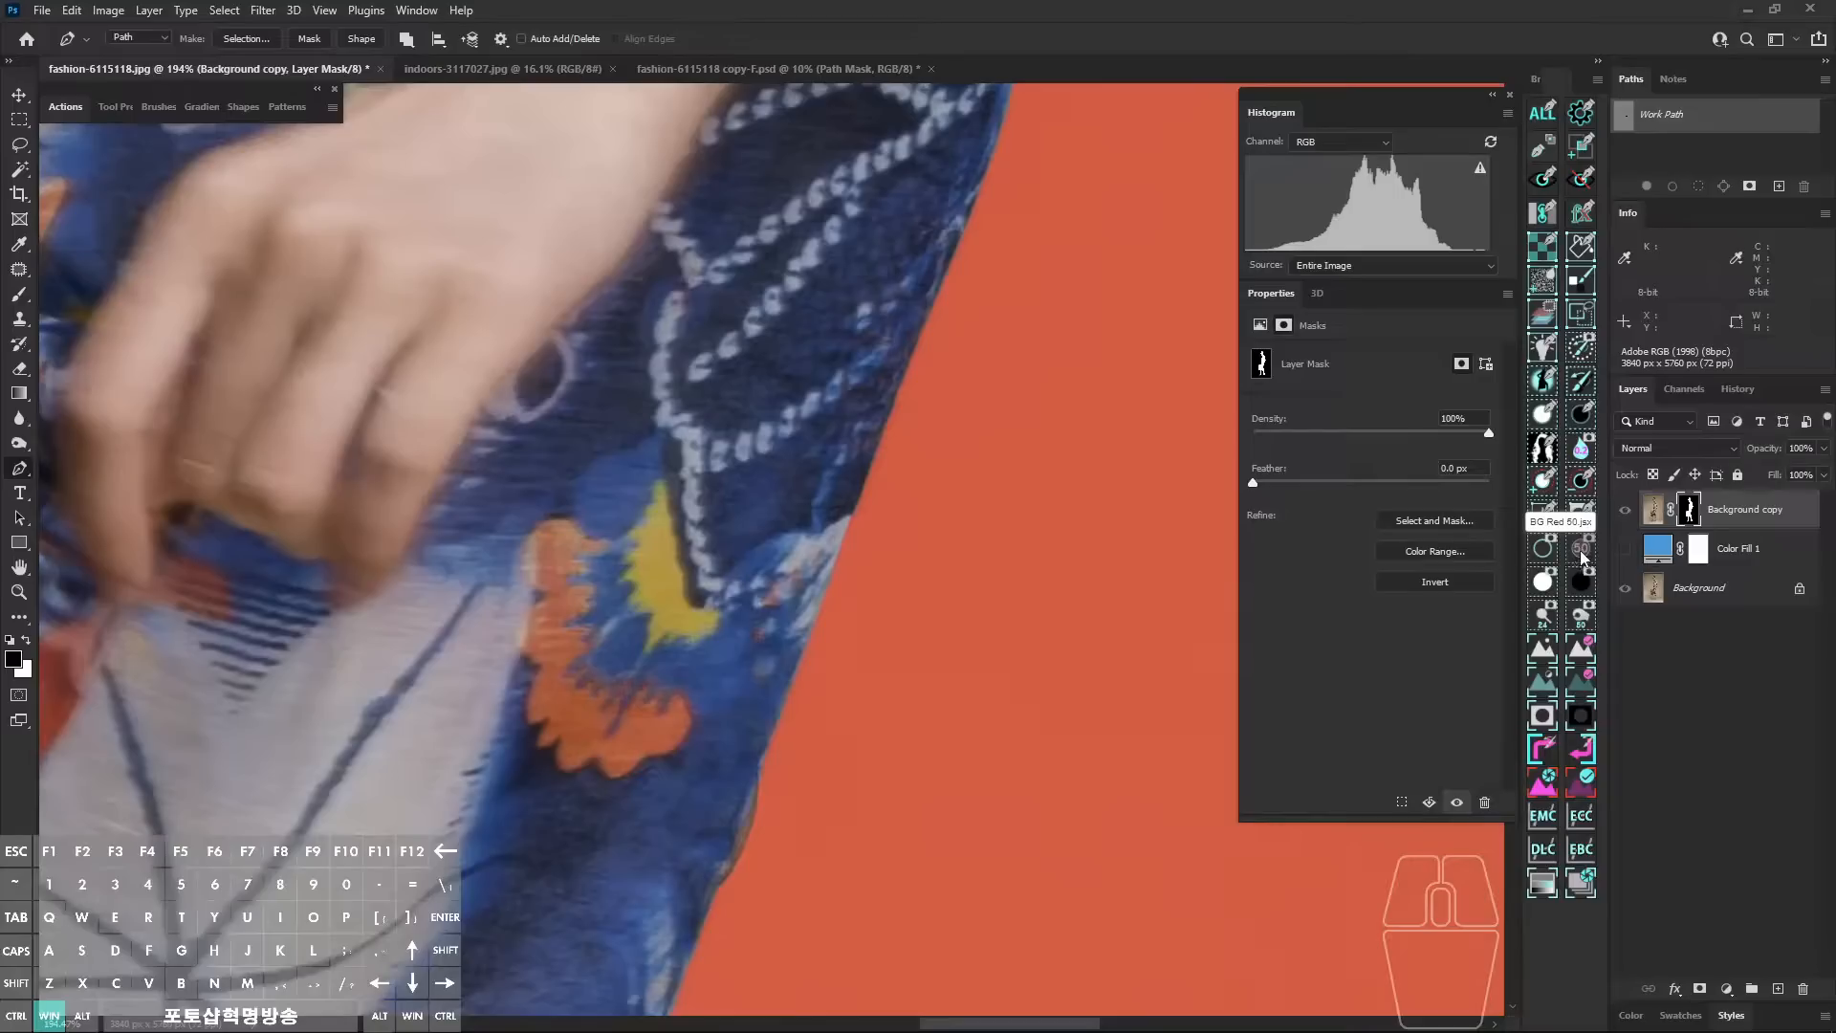
{"action": "left_click_drag", "start_coordinate": [977, 627], "coordinate": [851, 631]}
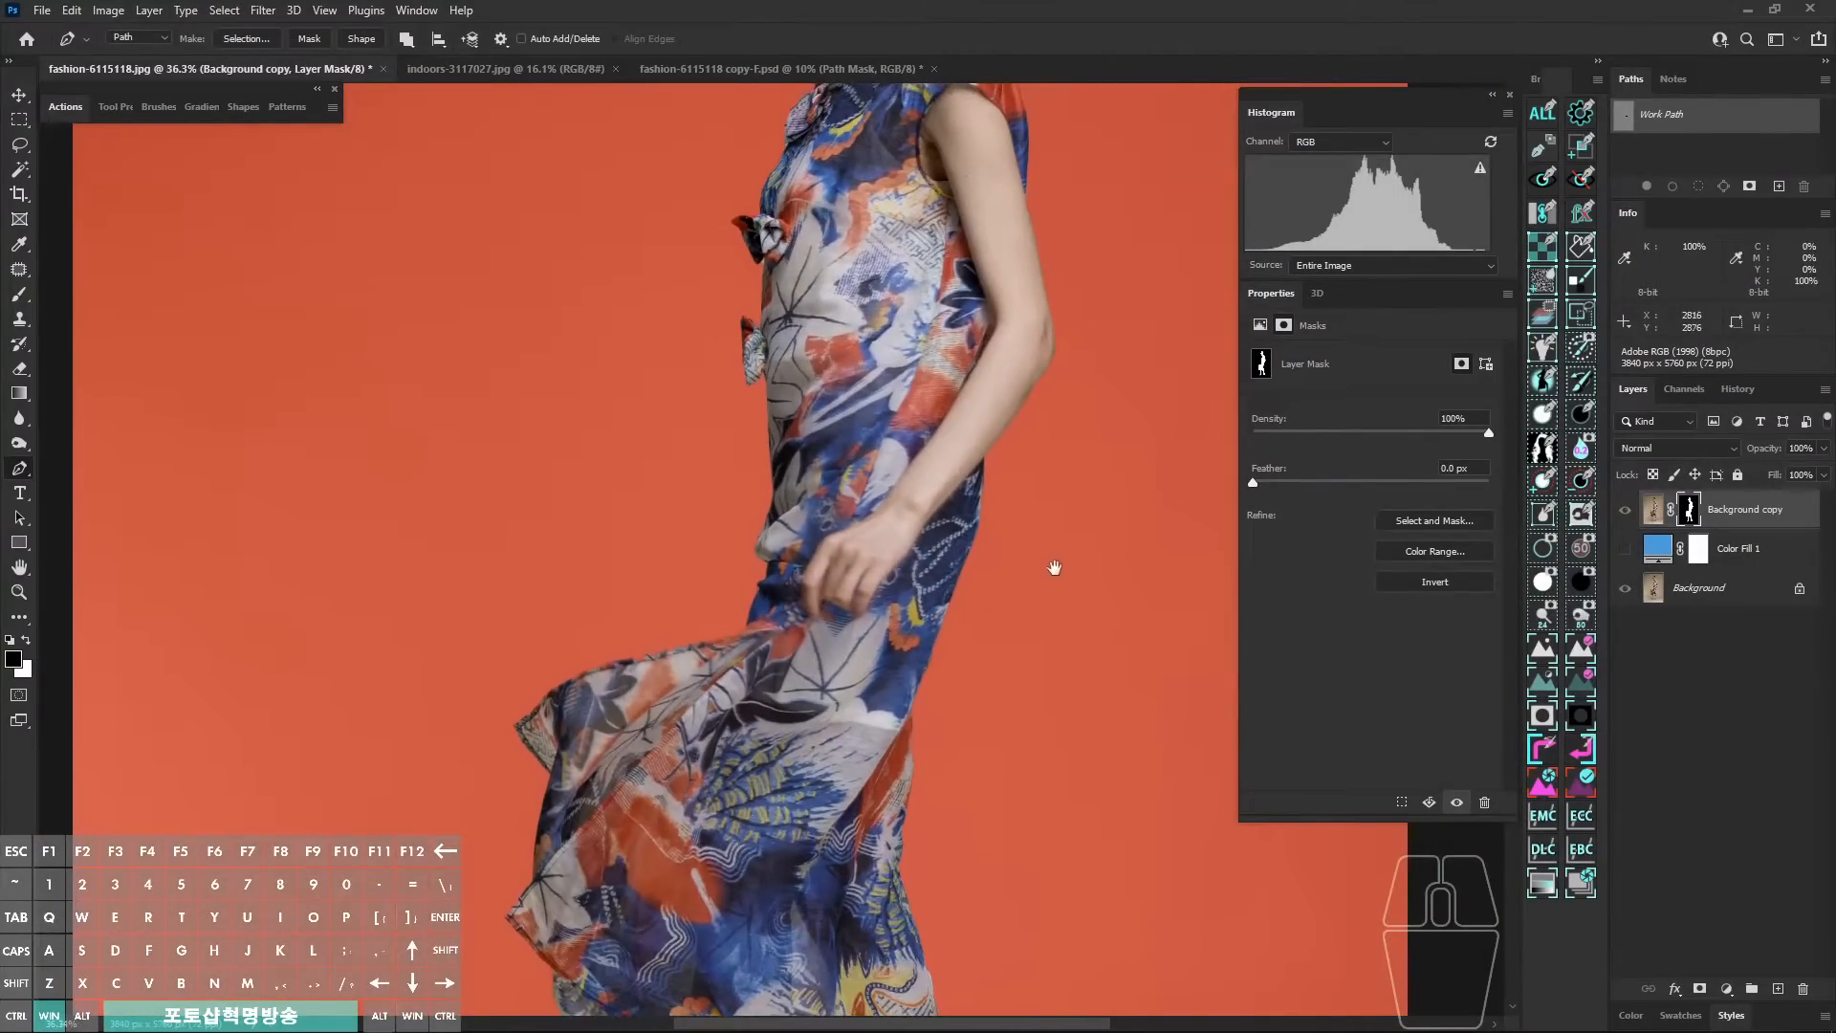
{"action": "left_click_drag", "start_coordinate": [1055, 568], "coordinate": [1135, 606]}
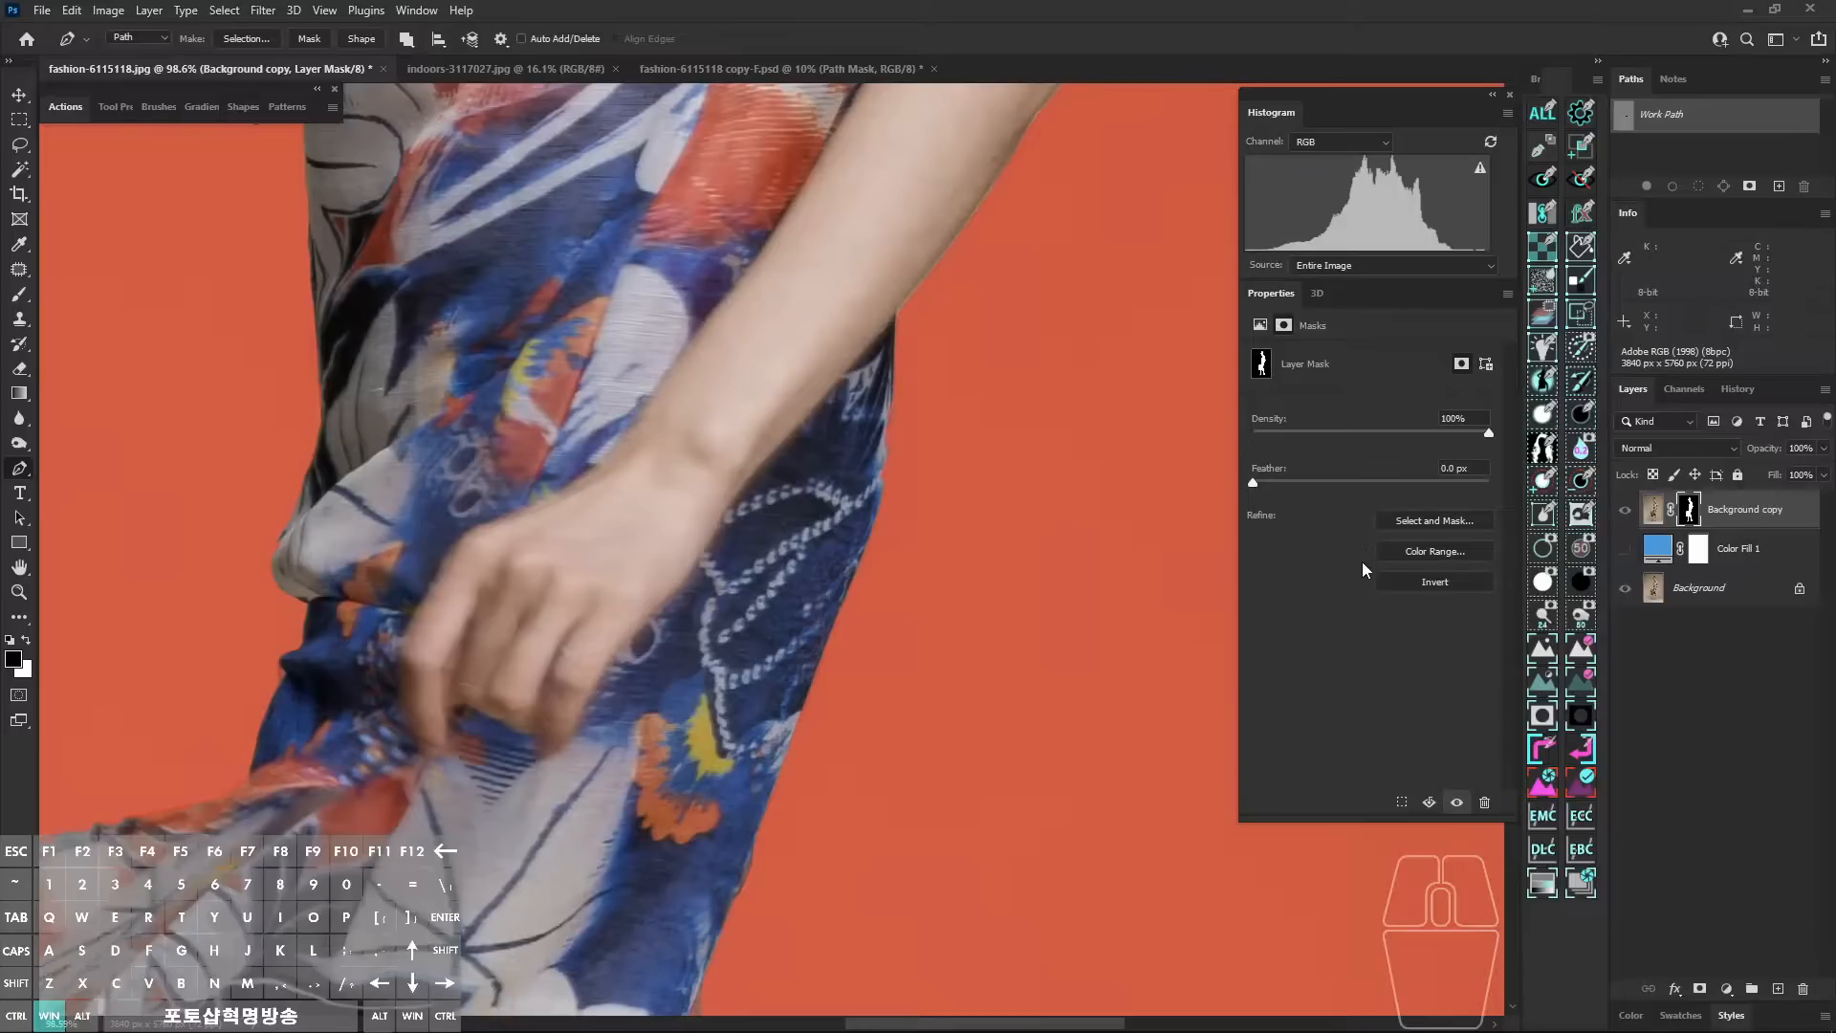
Step: Compare the dress edges around the hand and forearm with the red mask overlay switched on and off
{"action": "key", "text": "backslash"}
{"action": "key", "text": "backslash"}
{"action": "key", "text": "backslash"}
{"action": "key", "text": "backslash"}
{"action": "key", "text": "backslash"}
{"action": "key", "text": "backslash"}
{"action": "key", "text": "backslash"}
{"action": "key", "text": "backslash"}
{"action": "key", "text": "backslash"}
{"action": "key", "text": "backslash"}
Step: Trace the dress's back edge just below the forearm with a Pen path across the area missing from the mask
{"action": "key", "text": "ctrl+space"}
{"action": "left_click_drag", "start_coordinate": [902, 427], "coordinate": [987, 552]}
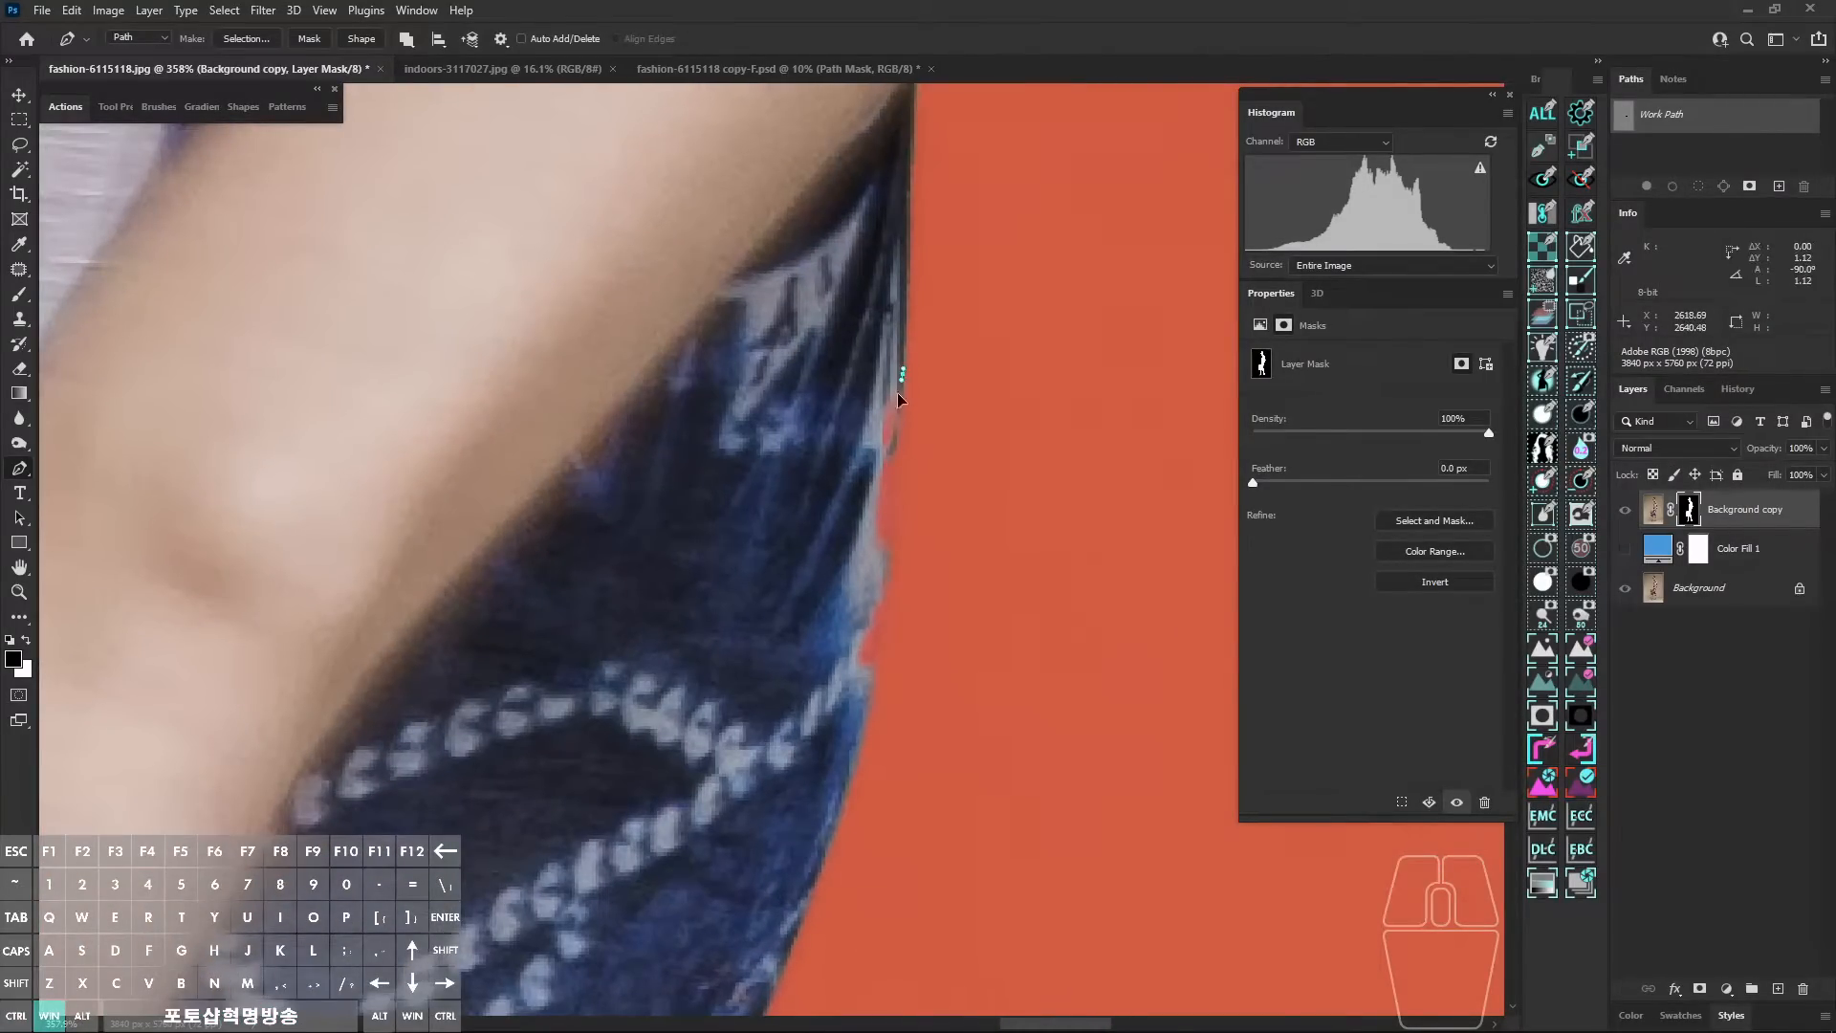
{"action": "left_click_drag", "start_coordinate": [897, 392], "coordinate": [895, 409]}
{"action": "key", "text": "space"}
{"action": "left_click_drag", "start_coordinate": [880, 627], "coordinate": [776, 503]}
{"action": "left_click", "coordinate": [876, 617]}
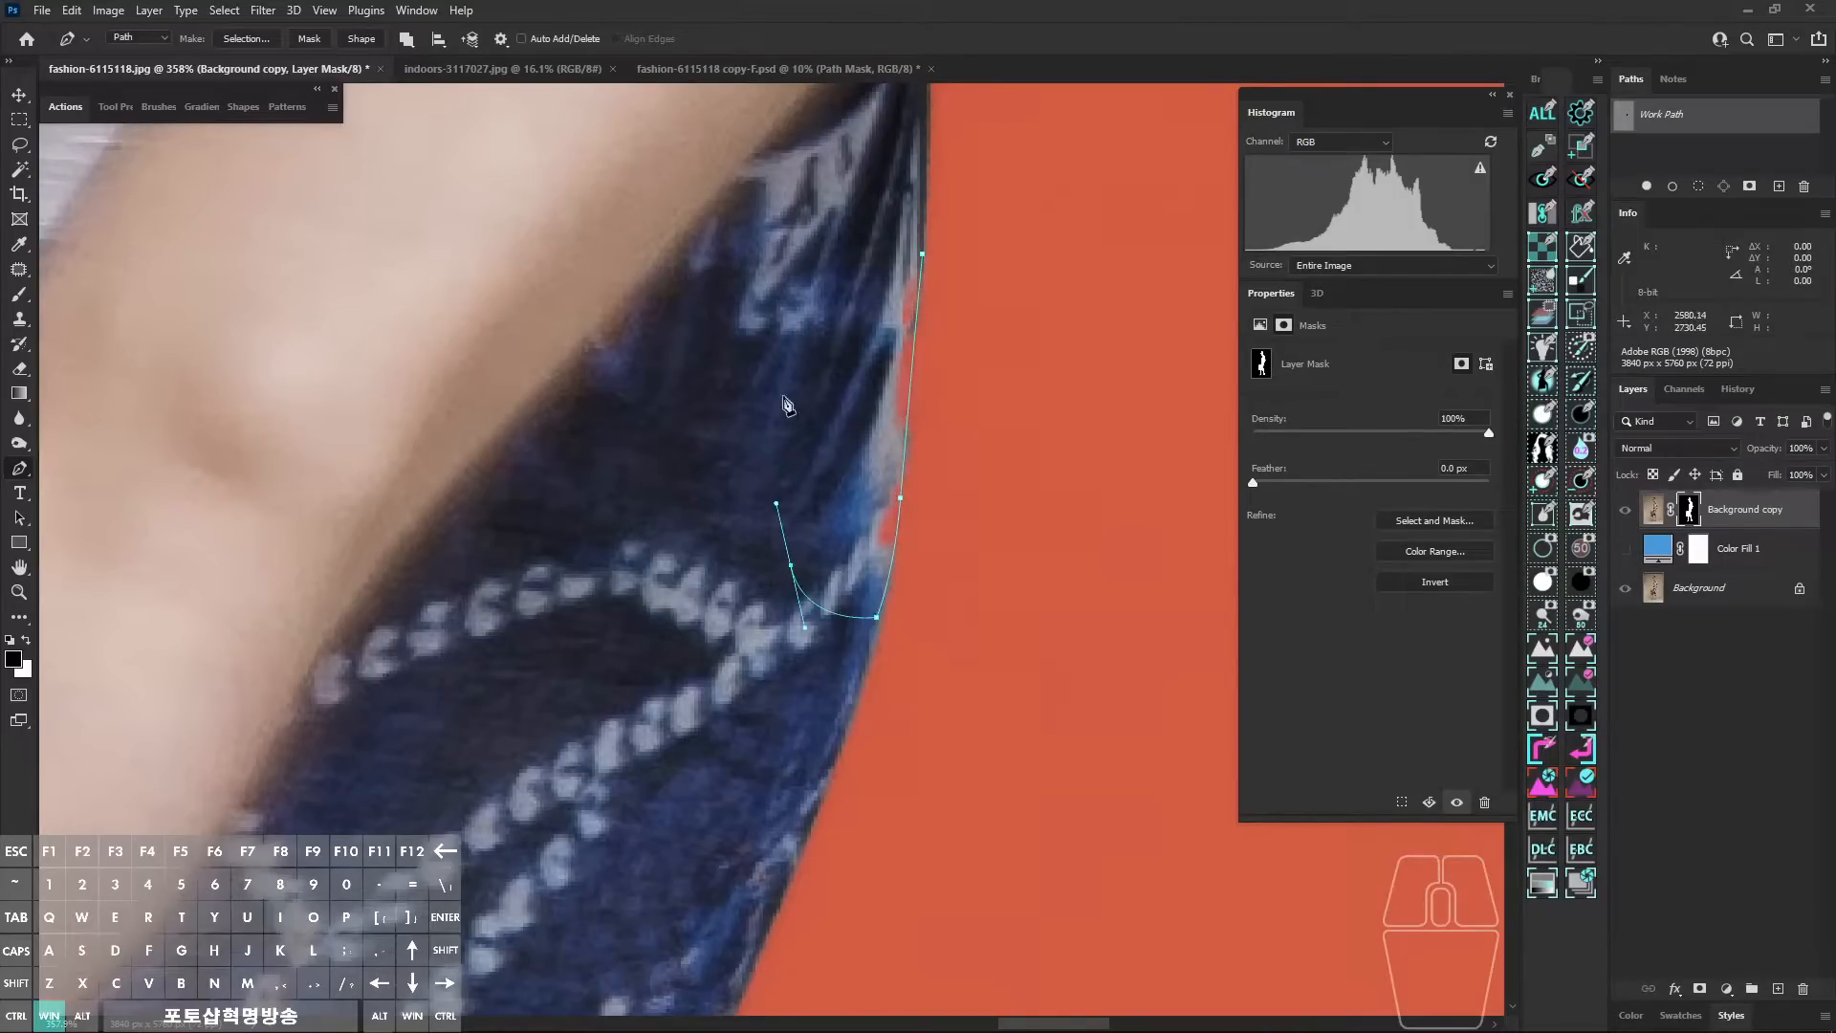
Step: Close the path through the dark blue fabric below the forearm and fill it with white using Path Mask White Fill
{"action": "left_click", "coordinate": [783, 438]}
{"action": "left_click_drag", "start_coordinate": [815, 306], "coordinate": [838, 270]}
{"action": "left_click", "coordinate": [866, 253]}
{"action": "left_click", "coordinate": [922, 253]}
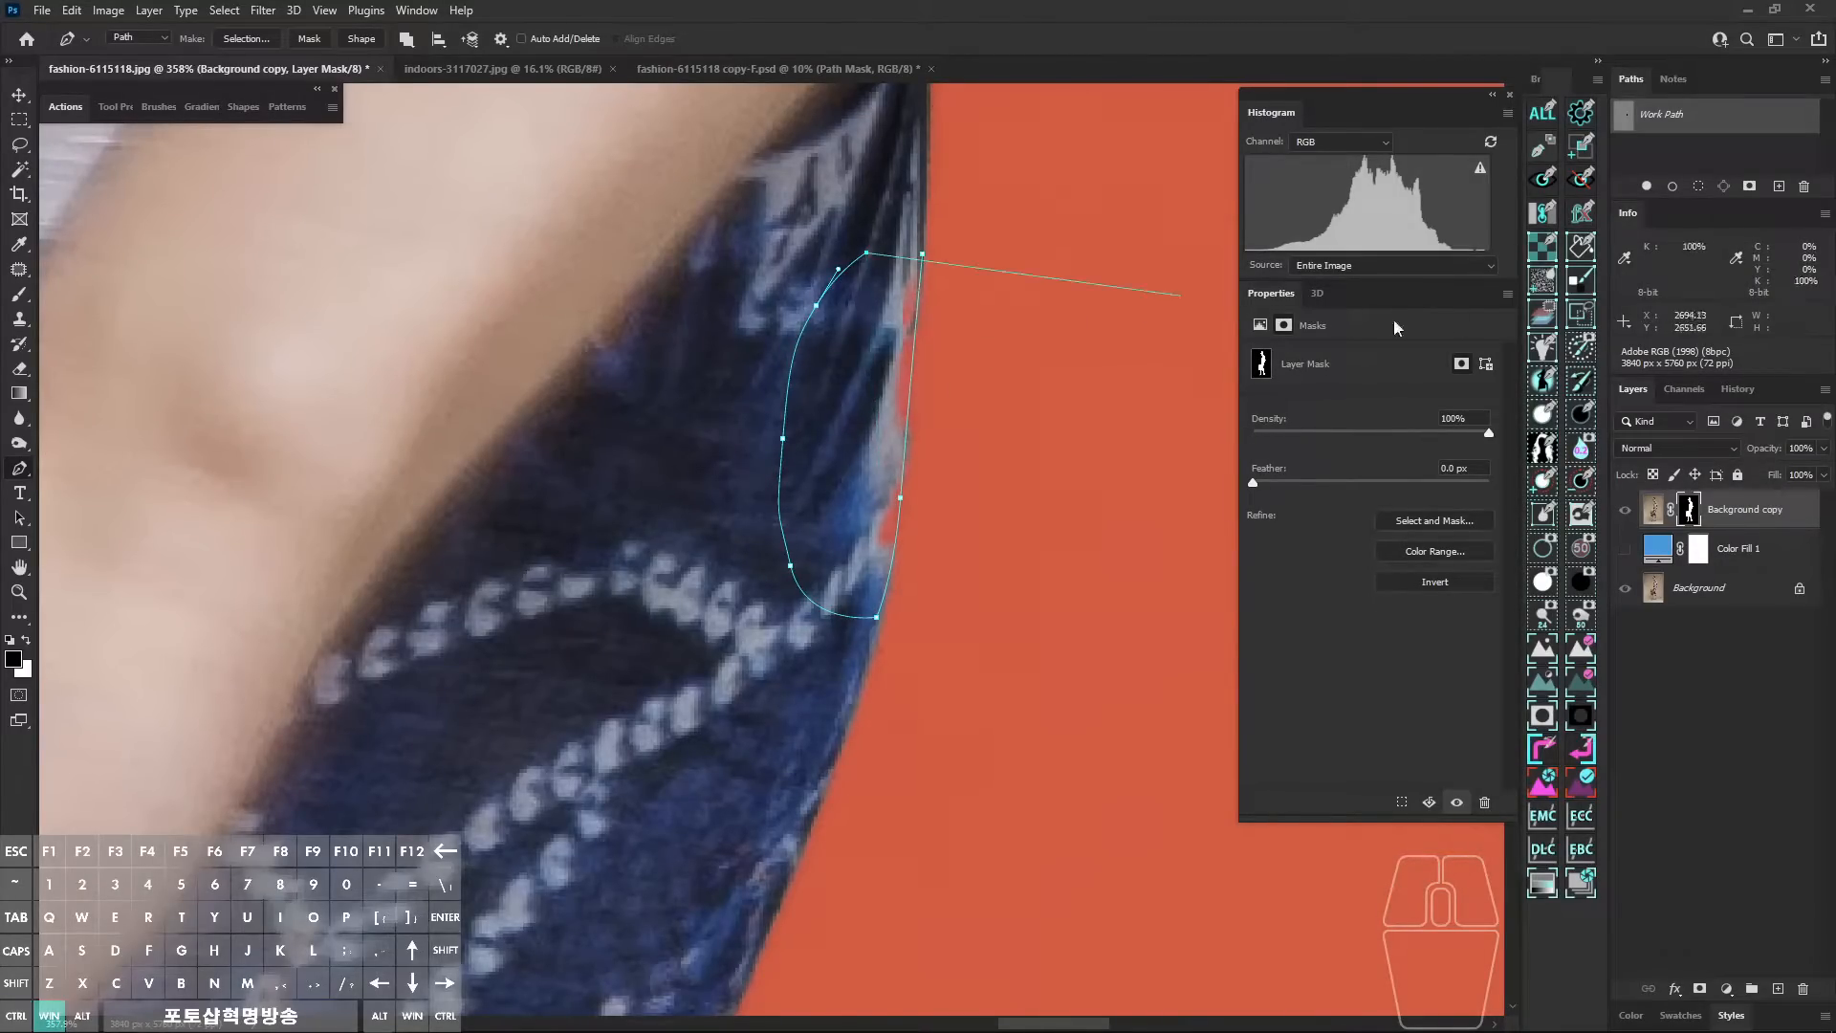
{"action": "left_click", "coordinate": [1540, 417]}
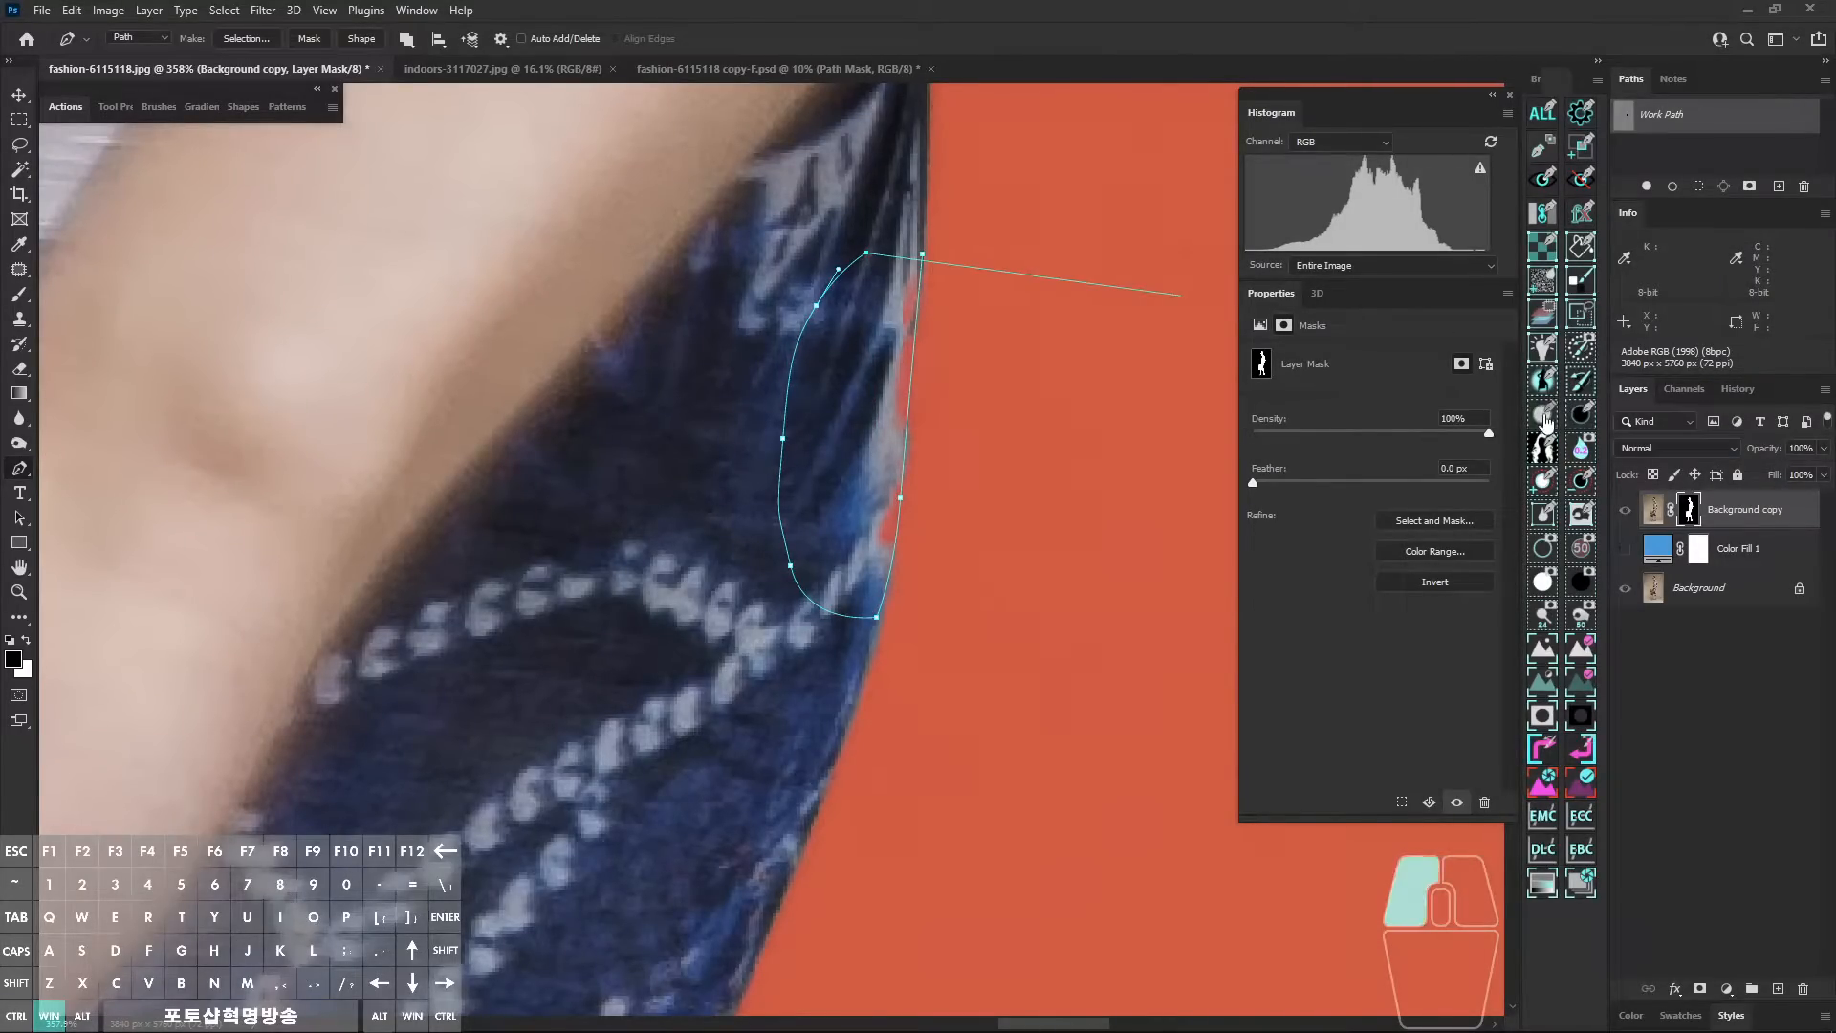
{"action": "key", "text": "ctrl+space"}
{"action": "left_click_drag", "start_coordinate": [982, 557], "coordinate": [1078, 608]}
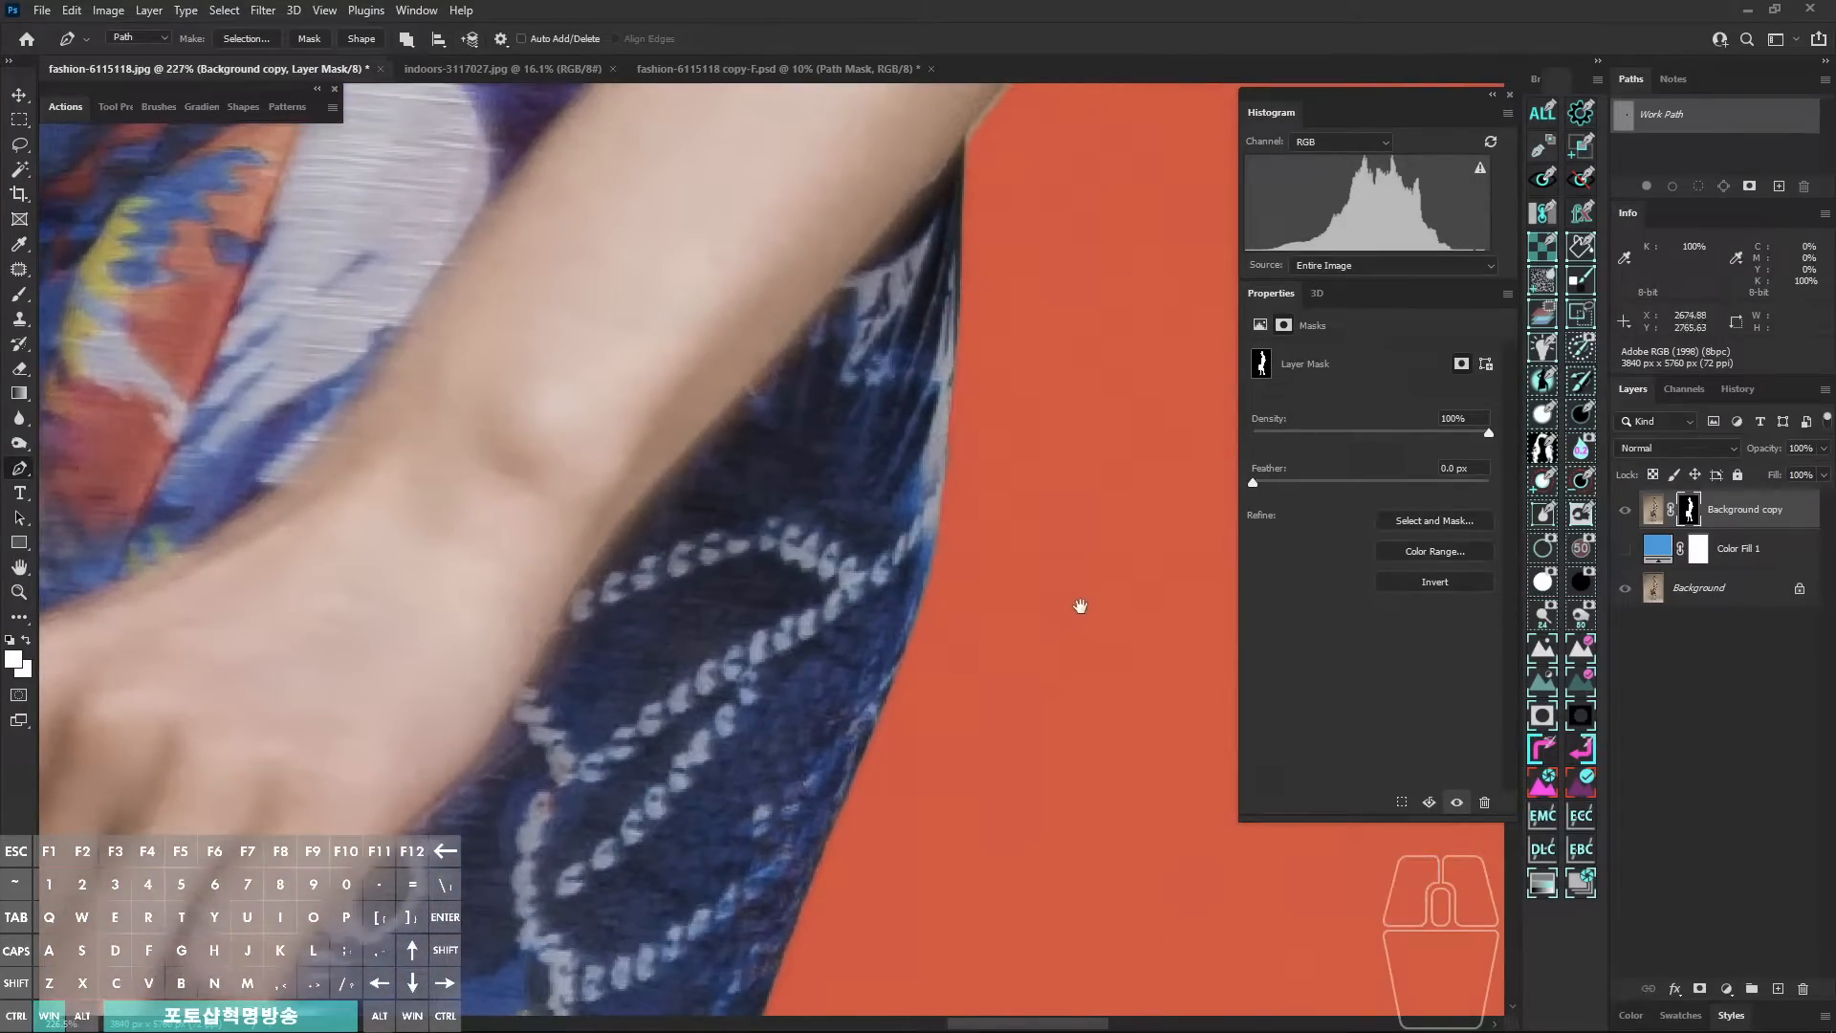
Step: Turn off the red mask overlay and compare the dress edge with the Color Fill 1 layer shown and hidden
{"action": "left_click", "coordinate": [1682, 518]}
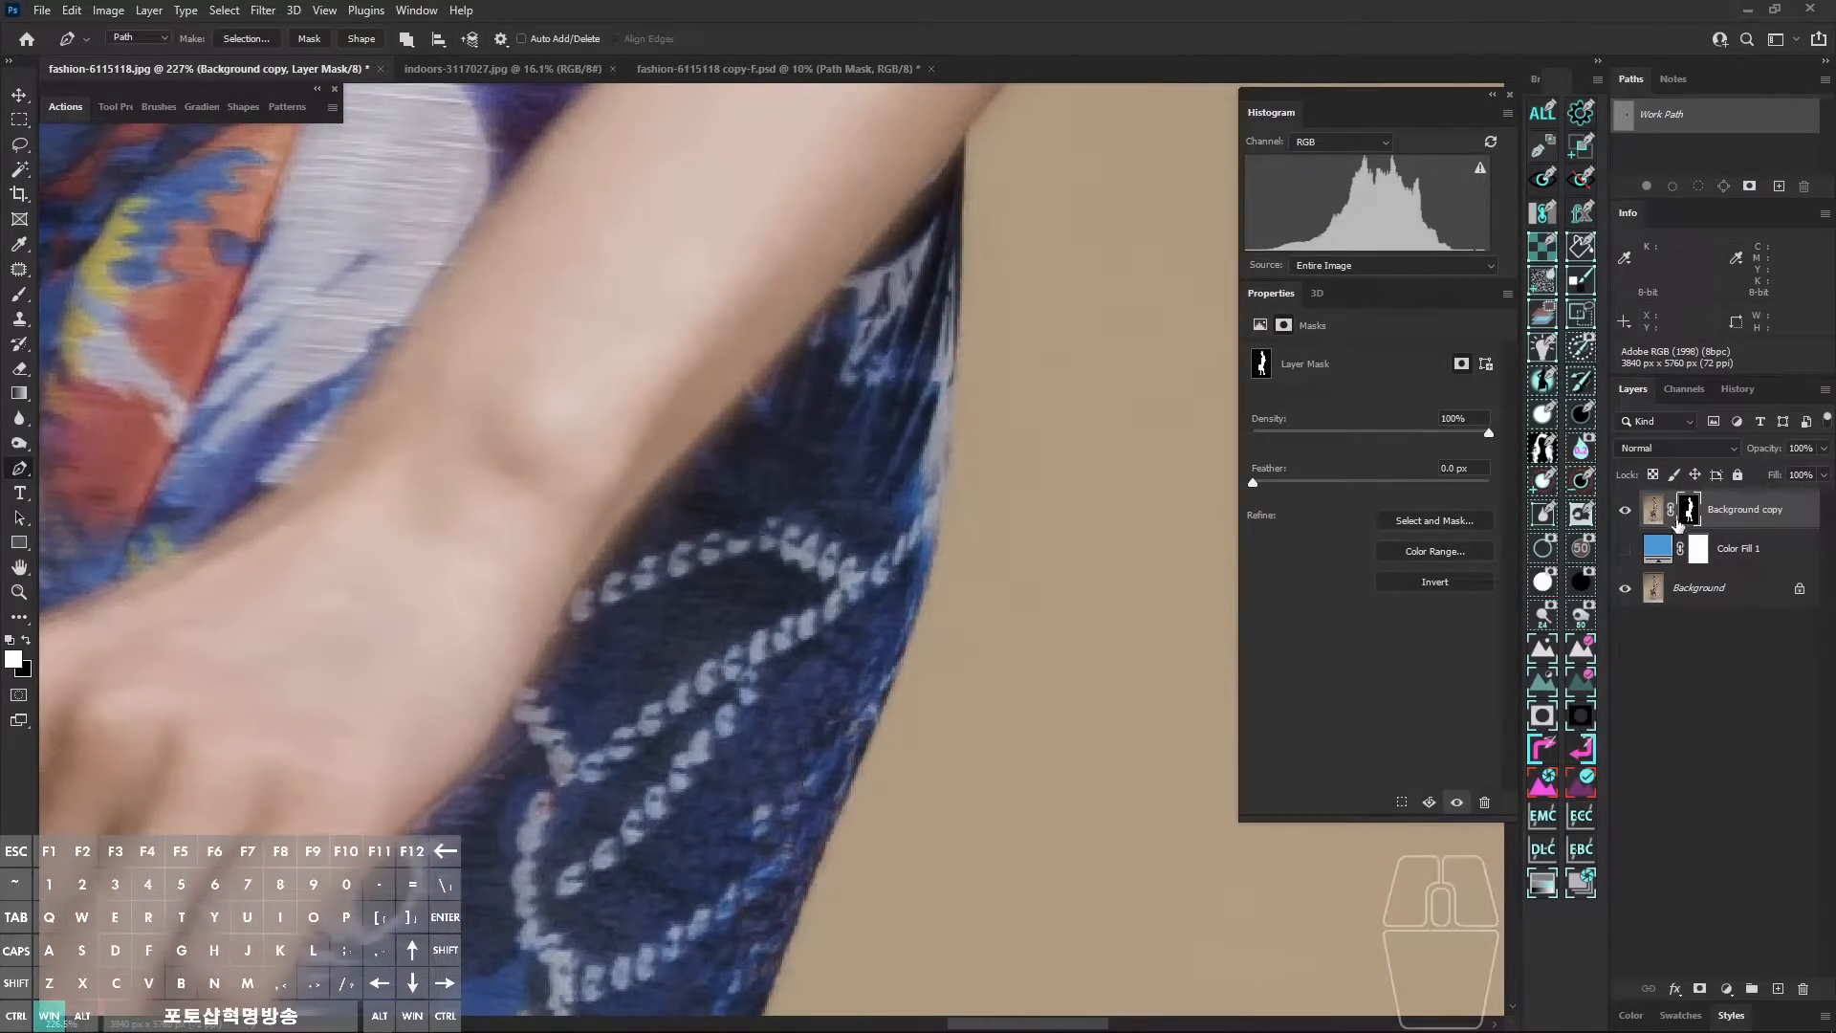
{"action": "left_click", "coordinate": [1625, 550]}
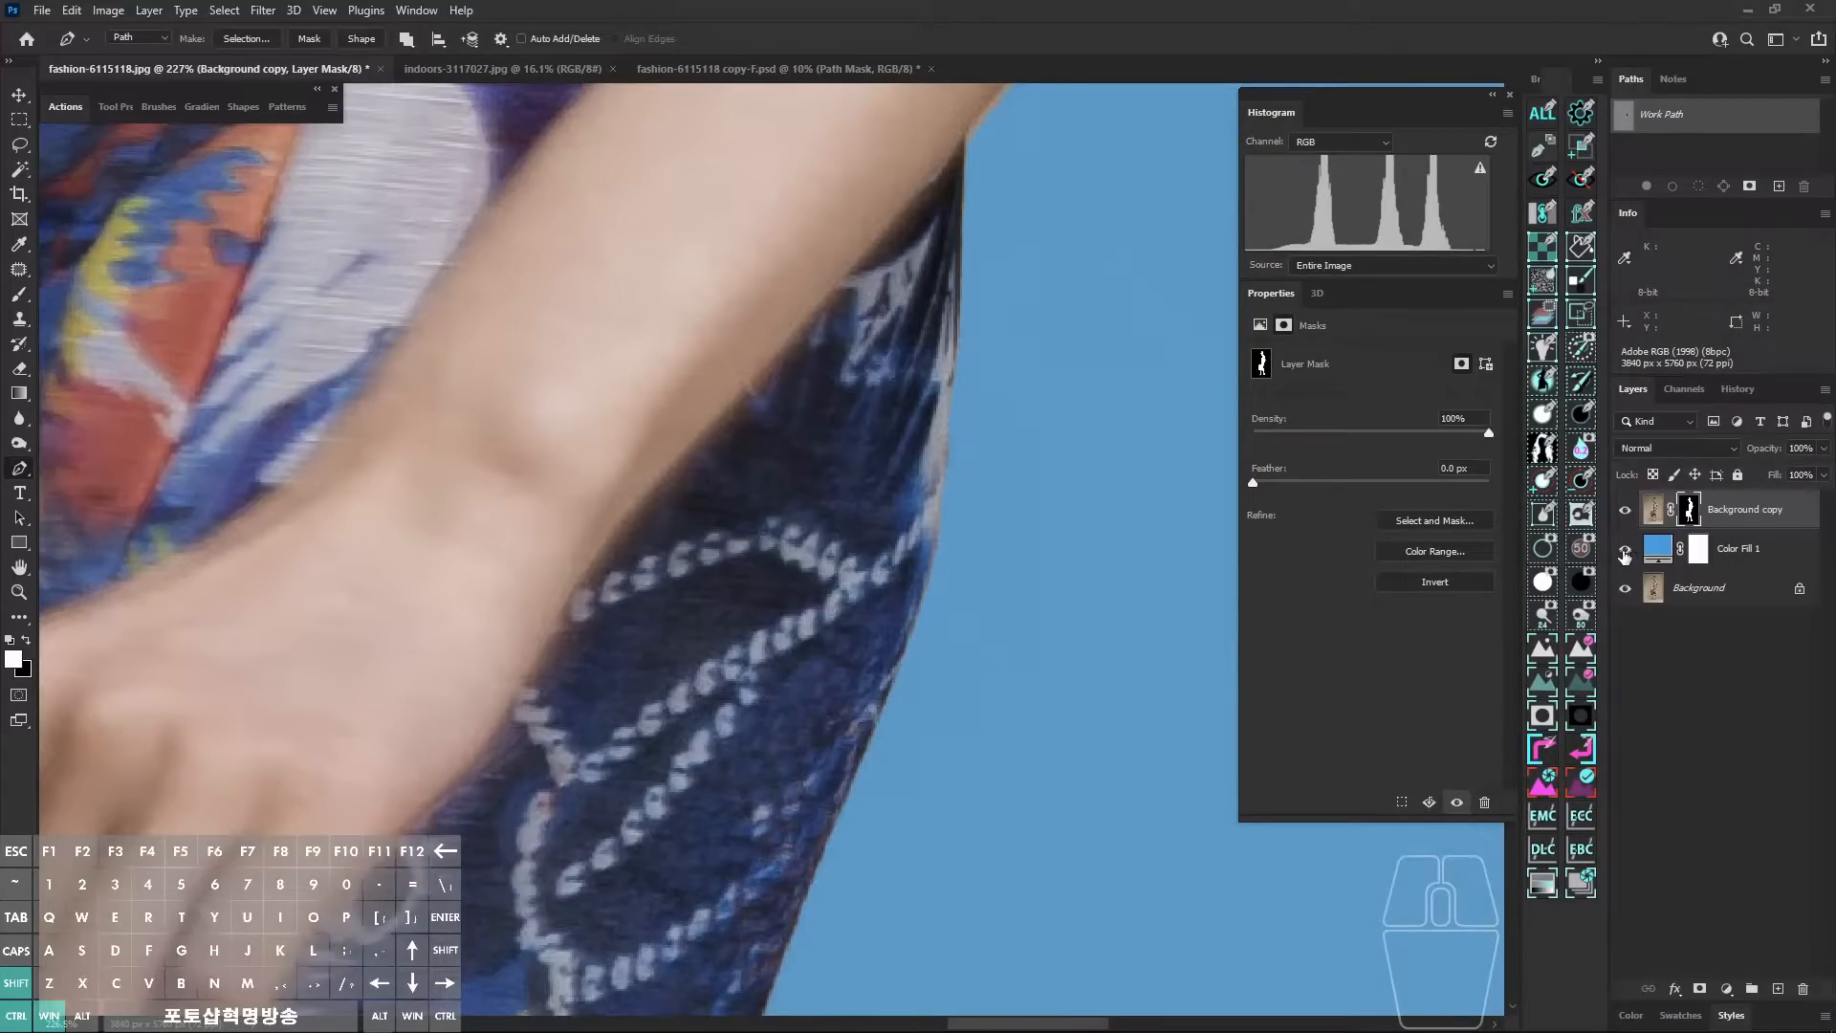
{"action": "left_click", "coordinate": [1625, 551]}
{"action": "left_click", "coordinate": [1624, 550]}
{"action": "left_click", "coordinate": [1630, 552]}
{"action": "left_click", "coordinate": [1630, 552]}
{"action": "left_click", "coordinate": [1626, 550]}
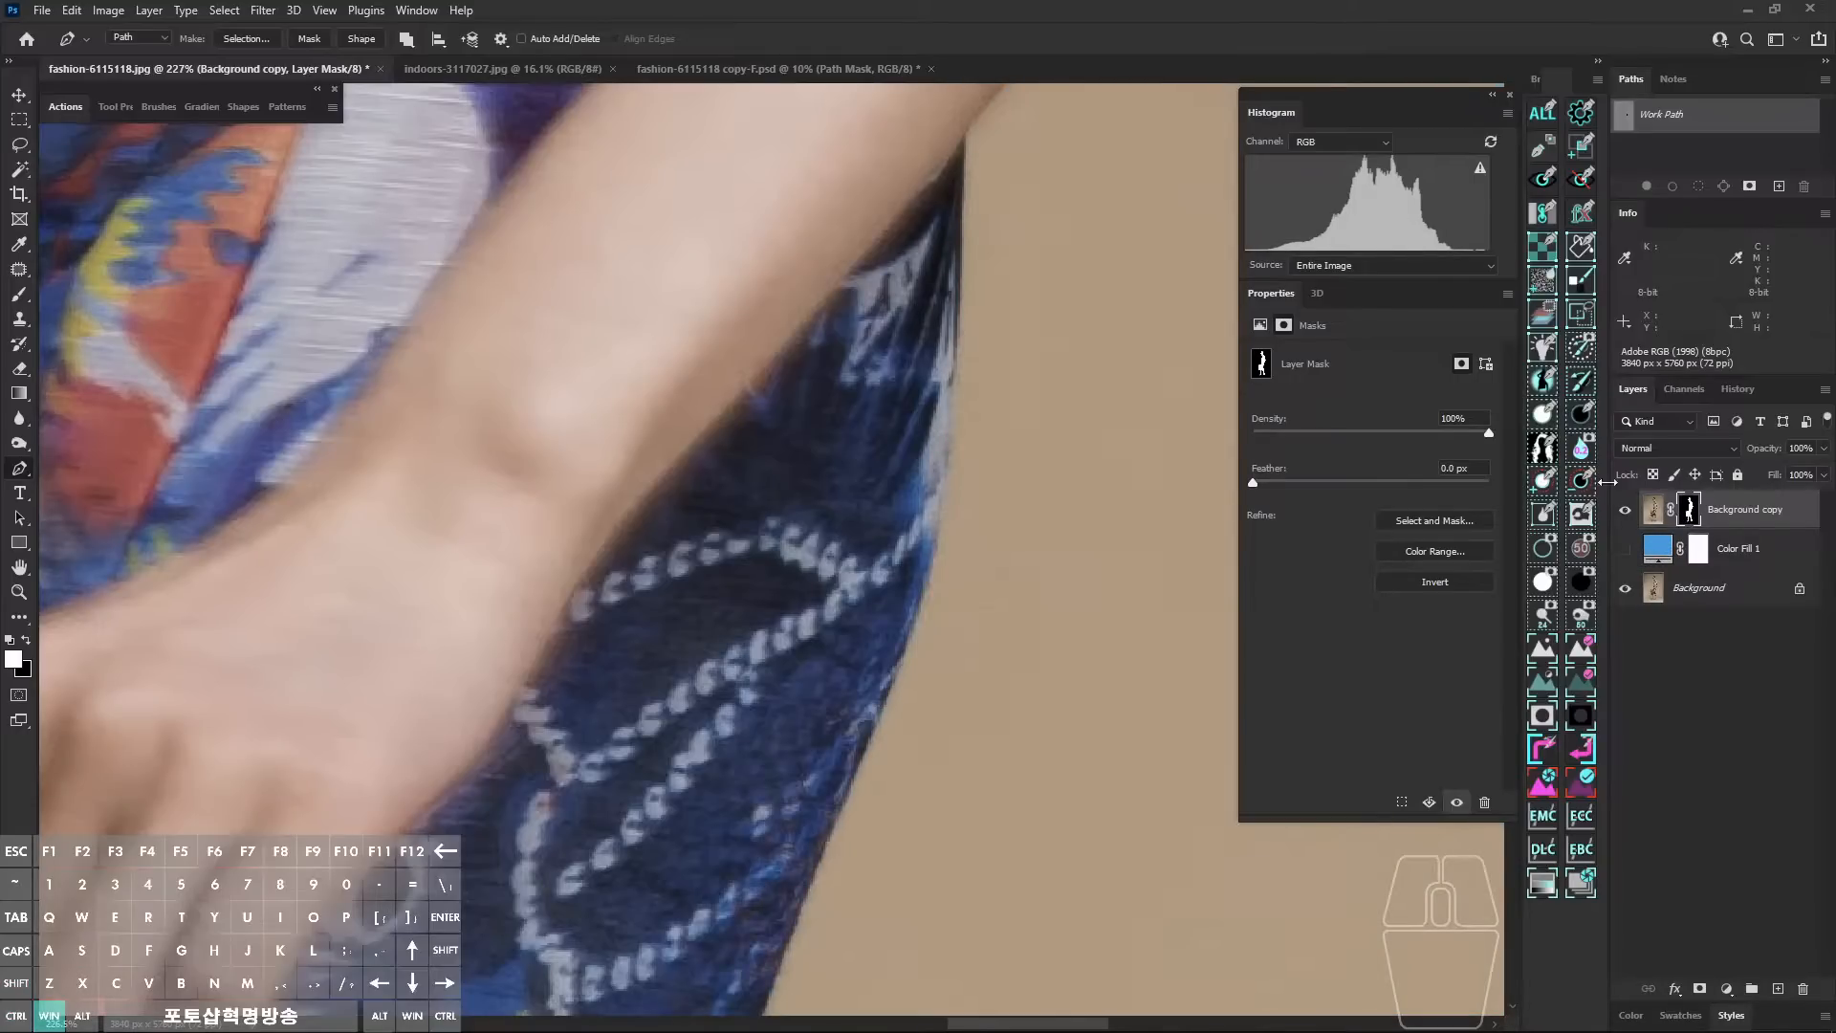
Step: Show the red mask overlay with BG Red 50 and examine the dress's back edge down to the orange fold
{"action": "left_click", "coordinate": [1582, 522]}
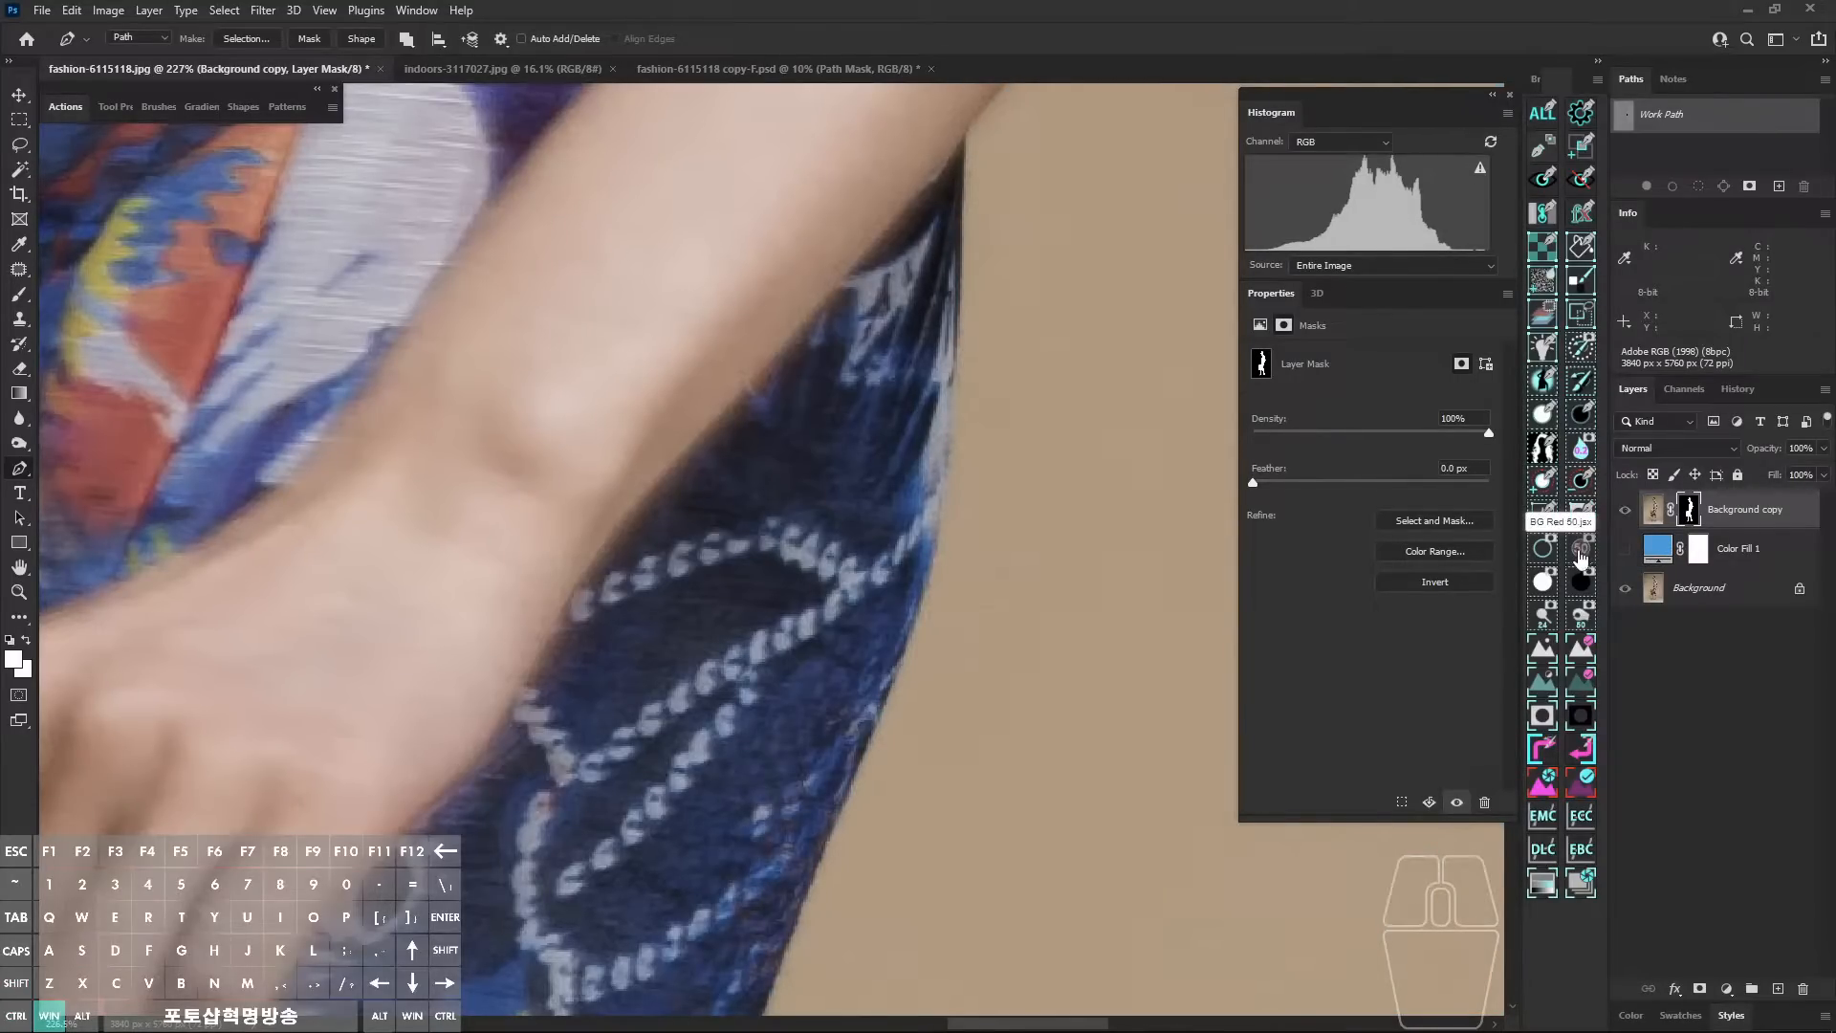
{"action": "left_click_drag", "start_coordinate": [1068, 532], "coordinate": [1012, 553]}
{"action": "left_click_drag", "start_coordinate": [962, 840], "coordinate": [982, 660]}
{"action": "left_click_drag", "start_coordinate": [955, 757], "coordinate": [1000, 537]}
{"action": "left_click_drag", "start_coordinate": [981, 672], "coordinate": [955, 632]}
{"action": "left_click_drag", "start_coordinate": [900, 561], "coordinate": [933, 574]}
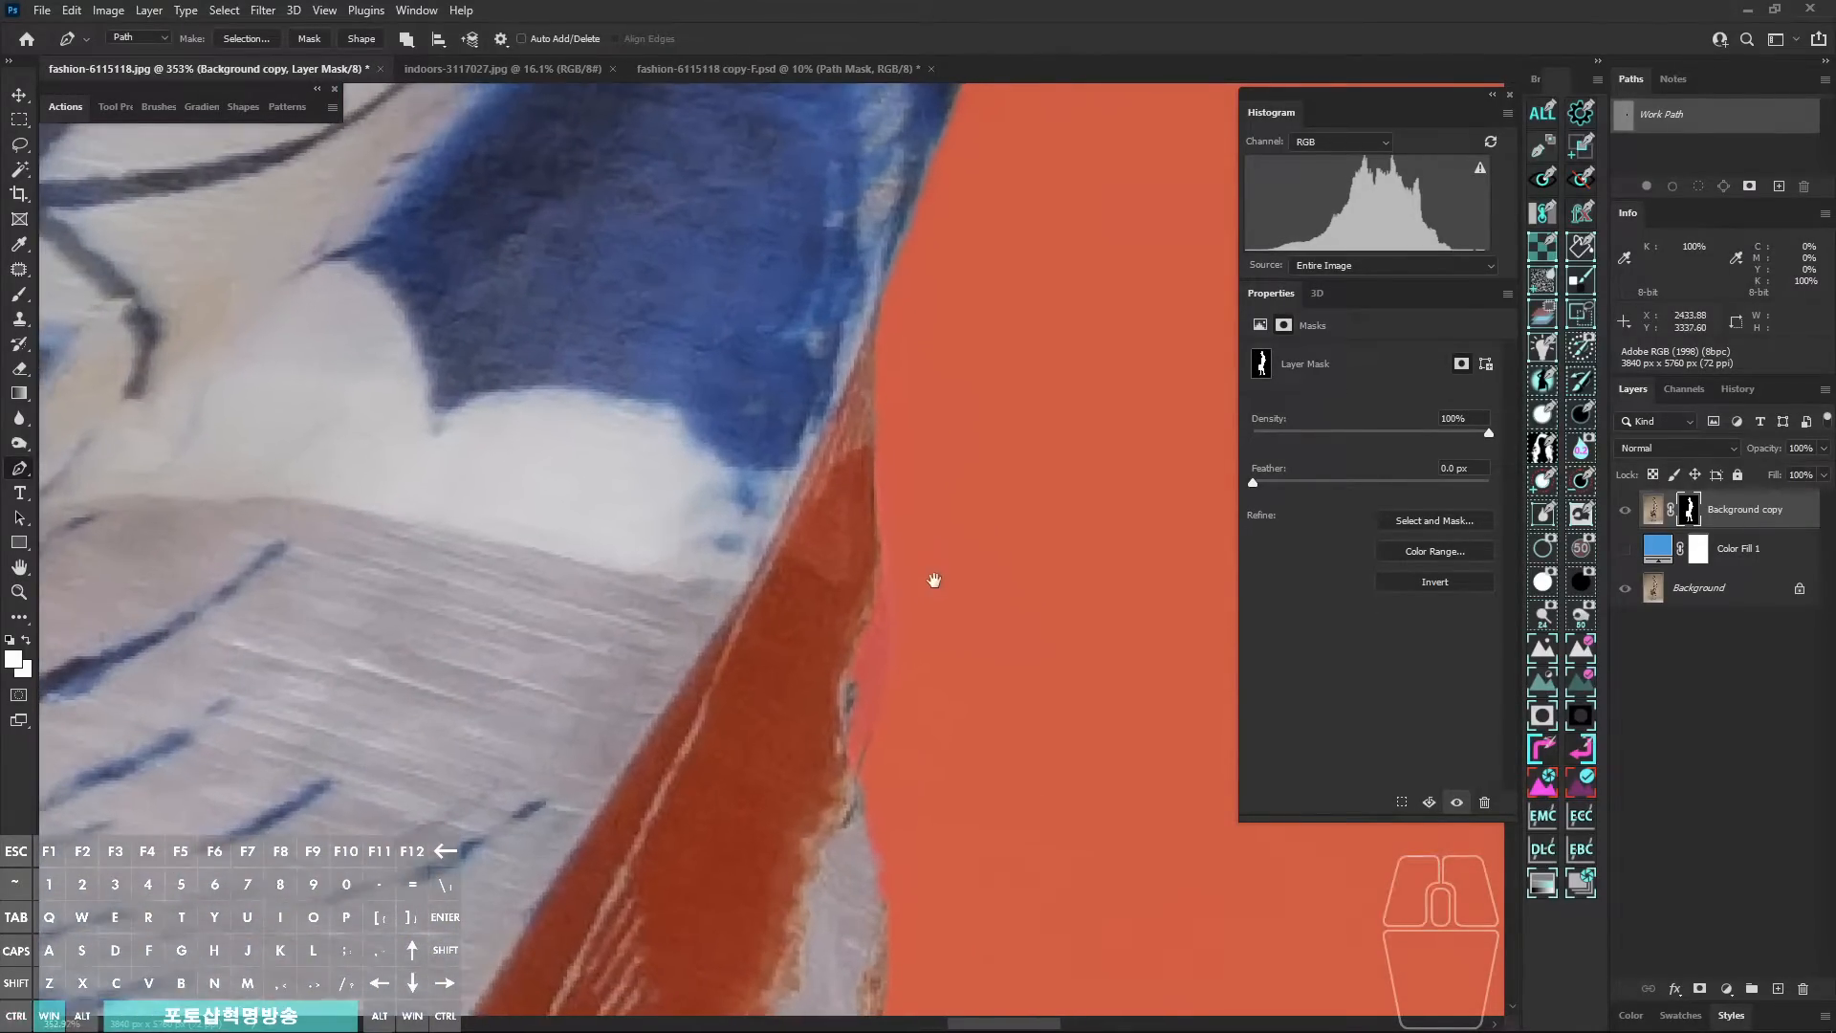
{"action": "left_click_drag", "start_coordinate": [976, 503], "coordinate": [974, 501]}
{"action": "left_click_drag", "start_coordinate": [837, 629], "coordinate": [834, 633]}
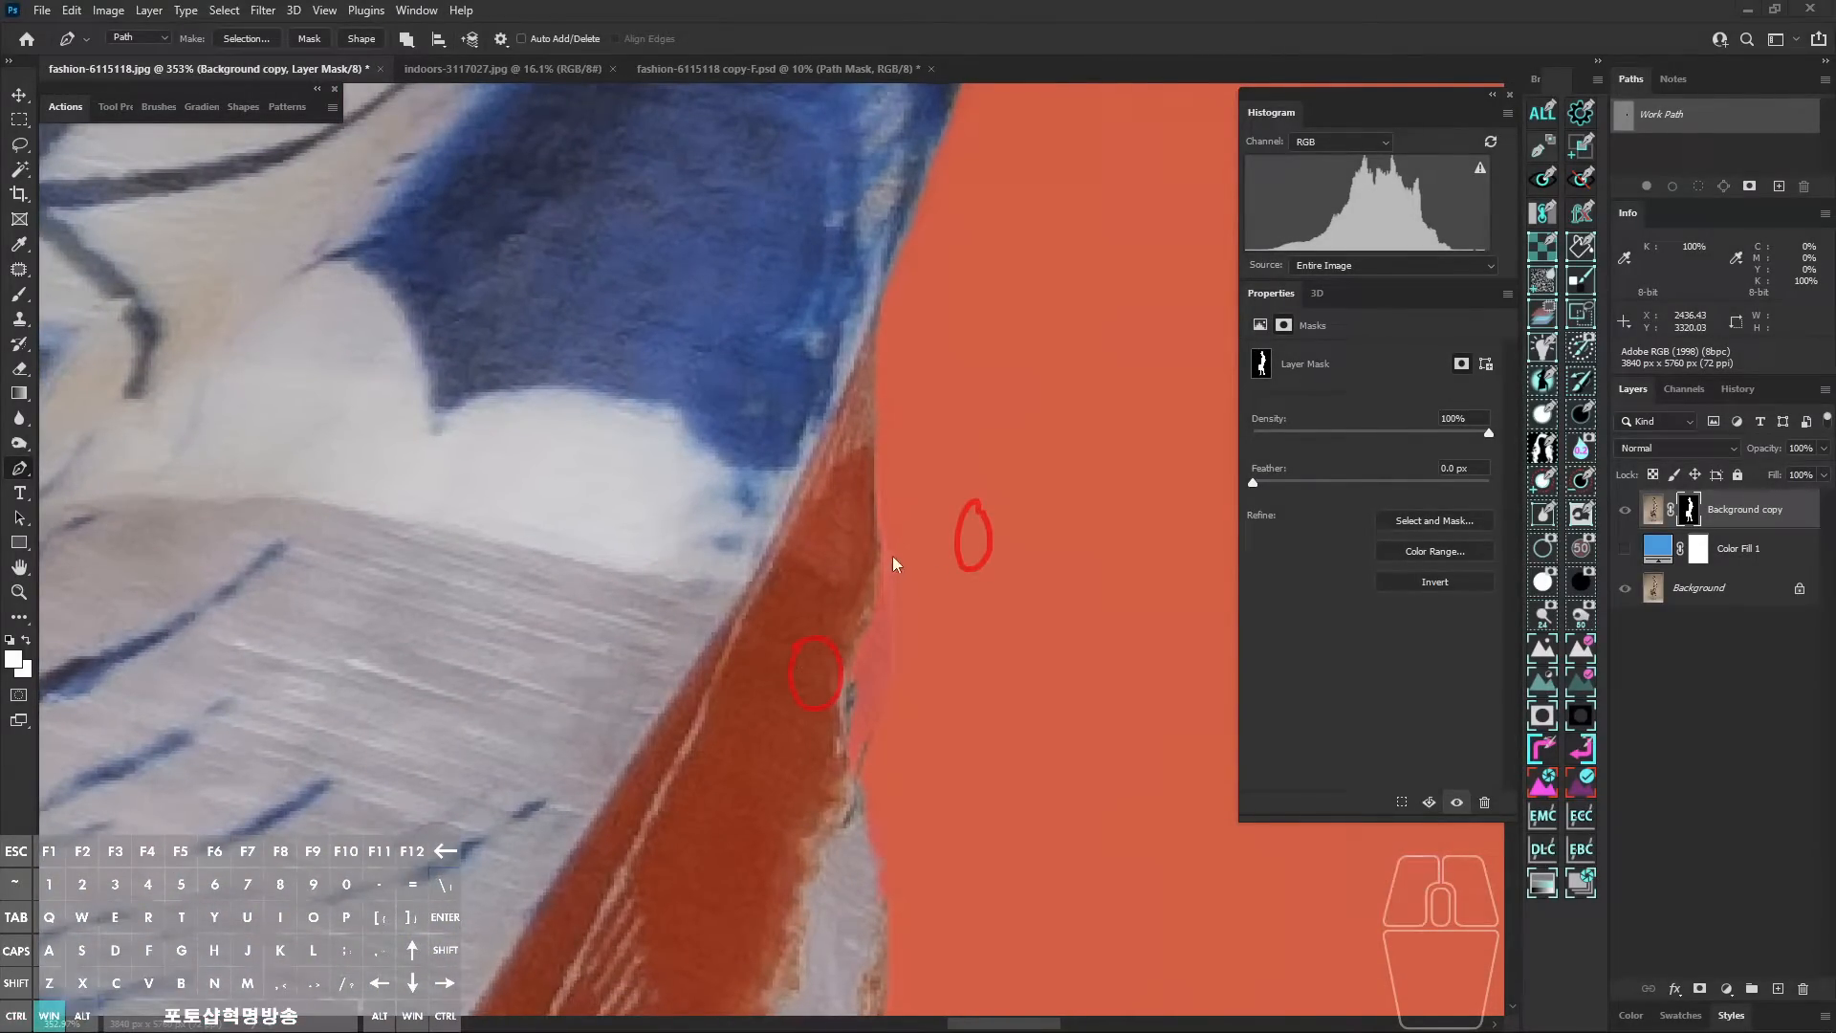
{"action": "mouse_move", "coordinate": [882, 526]}
{"action": "left_mouse_down"}
{"action": "mouse_move", "coordinate": [892, 668]}
{"action": "mouse_move", "coordinate": [880, 558]}
{"action": "mouse_move", "coordinate": [901, 578]}
{"action": "left_mouse_up"}
{"action": "key", "text": "alt+z"}
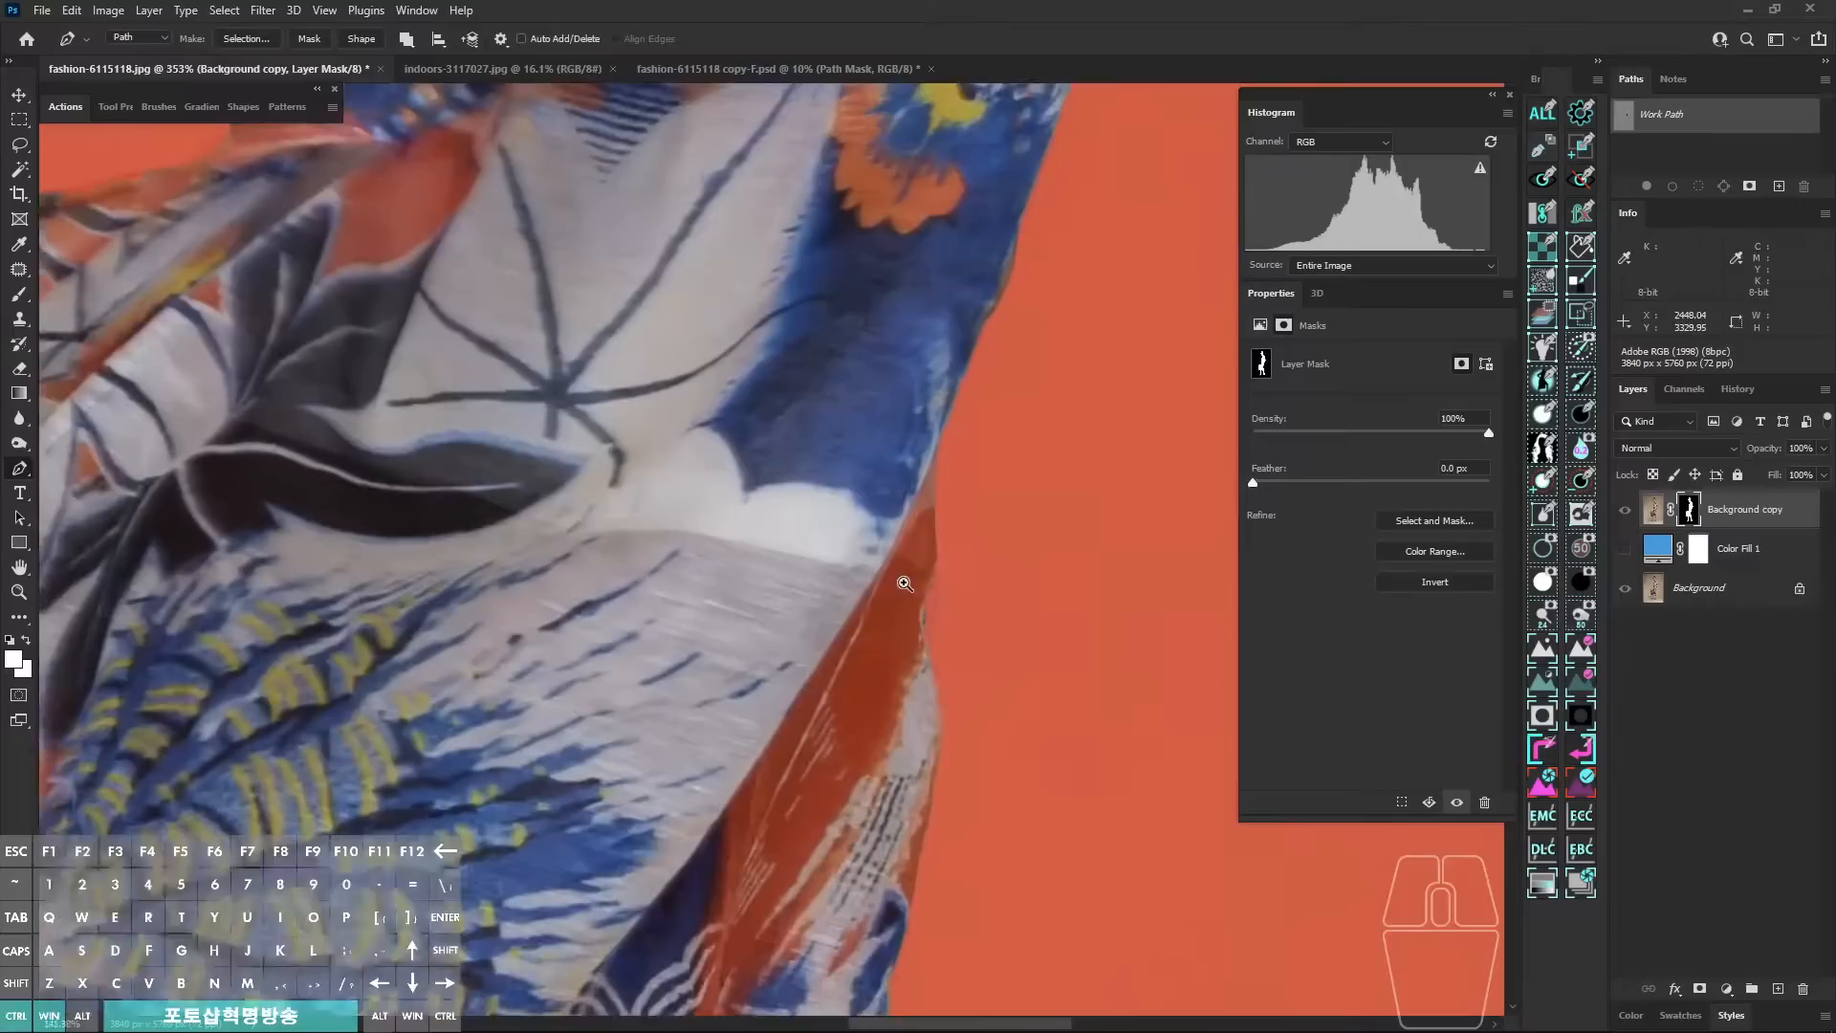
{"action": "left_click_drag", "start_coordinate": [982, 534], "coordinate": [1028, 530]}
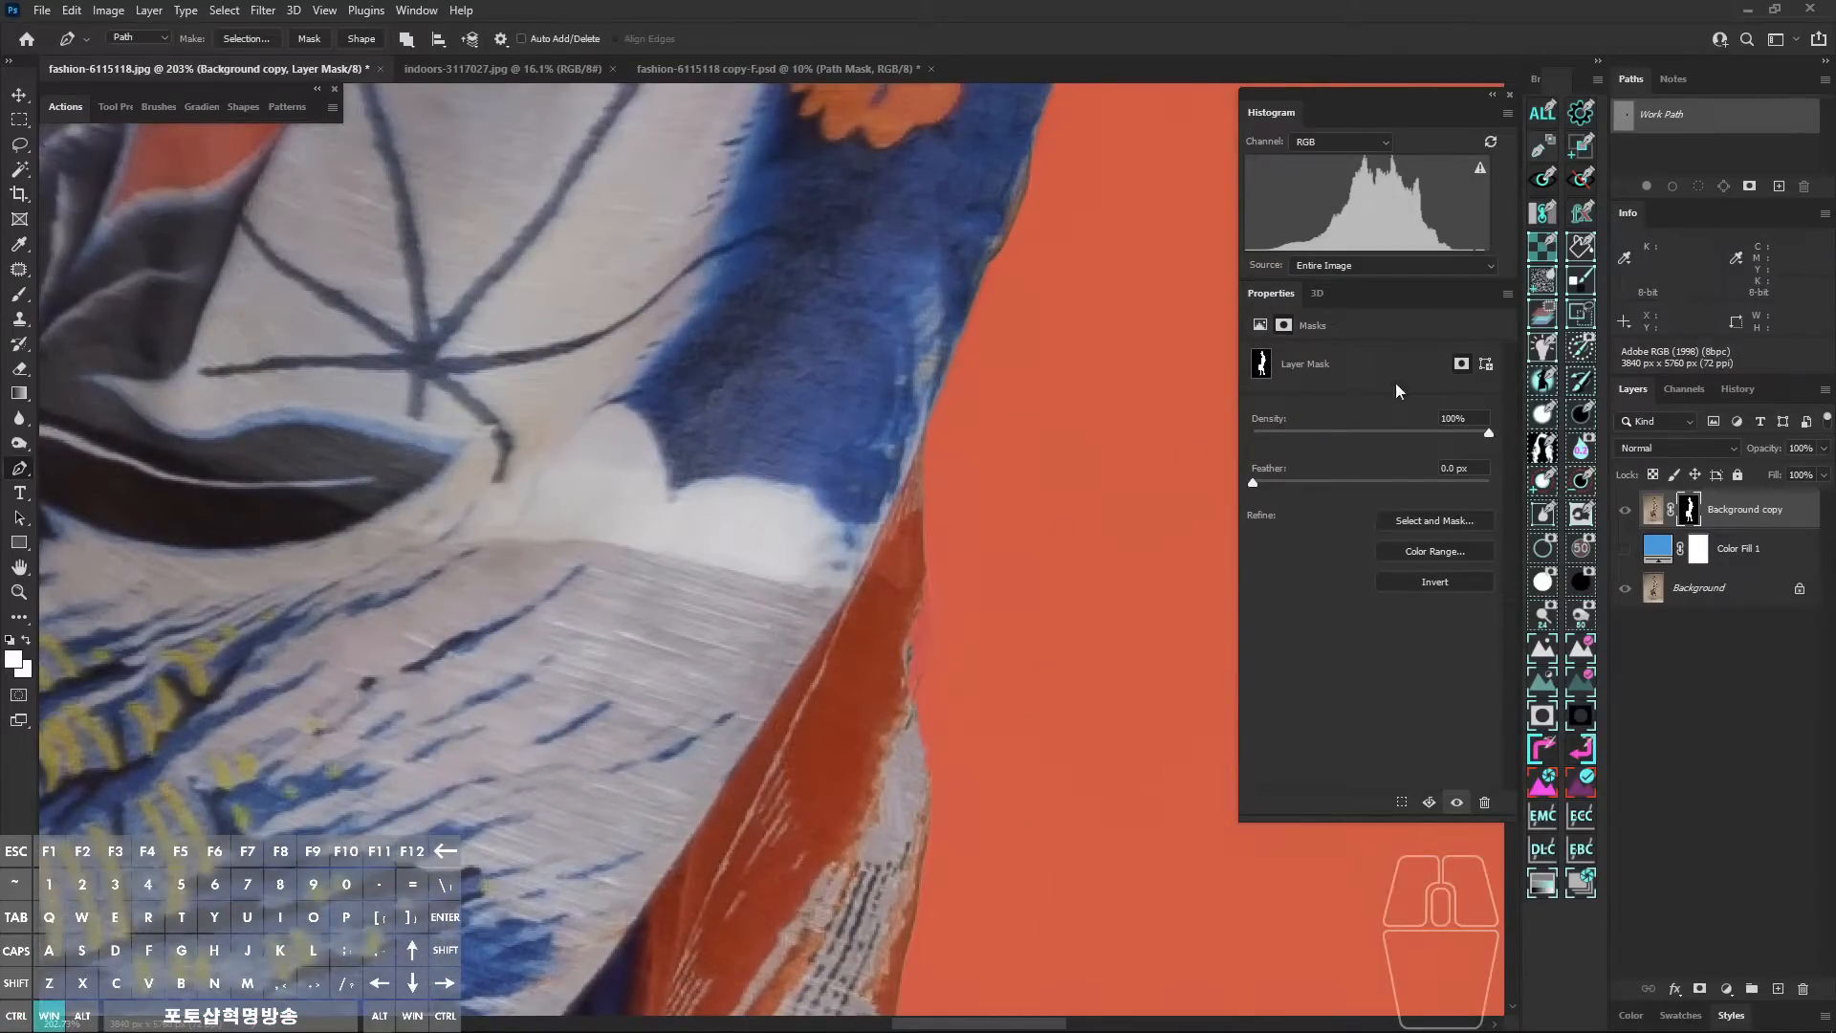
Step: Replace the red overlay with the Color Fill 1 background and trace the orange fold's outer edge with a Pen path
{"action": "left_click", "coordinate": [1643, 514]}
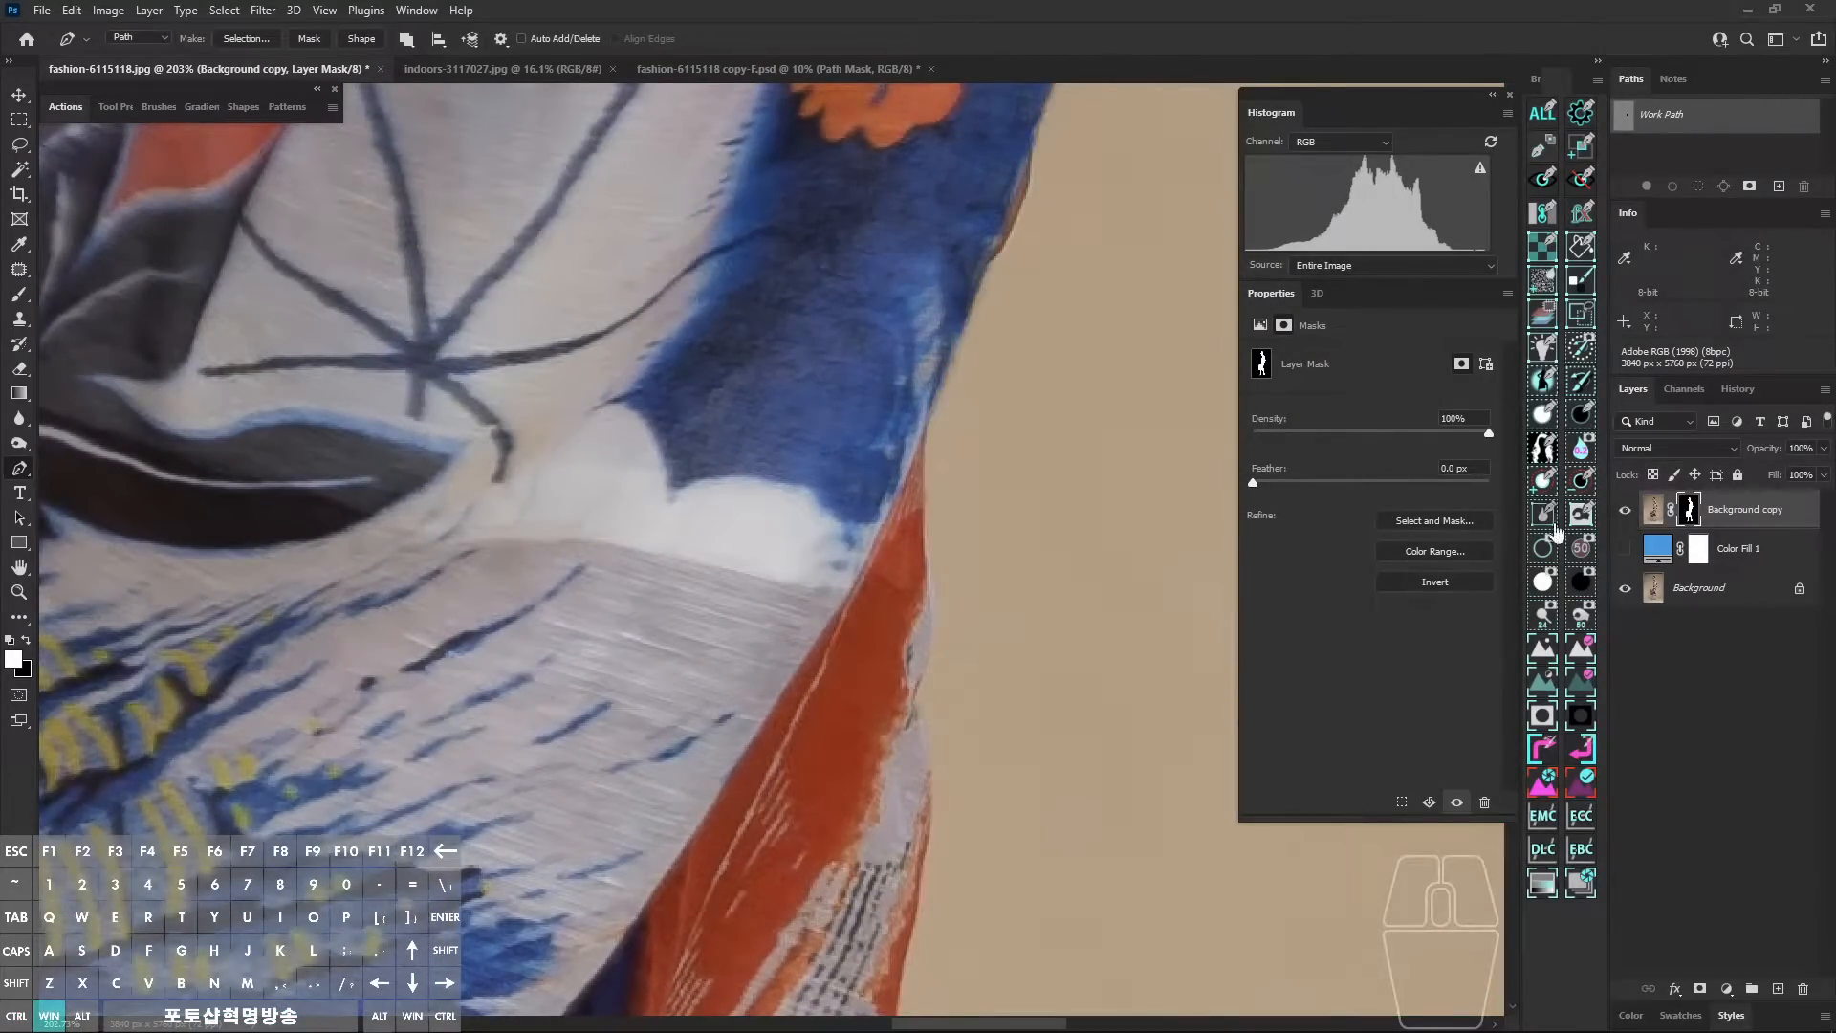
{"action": "left_click", "coordinate": [1625, 549]}
{"action": "left_click_drag", "start_coordinate": [931, 611], "coordinate": [908, 511]}
{"action": "left_click", "coordinate": [872, 400]}
{"action": "scroll", "coordinate": [875, 497], "scroll_direction": "down", "scroll_amount": 3}
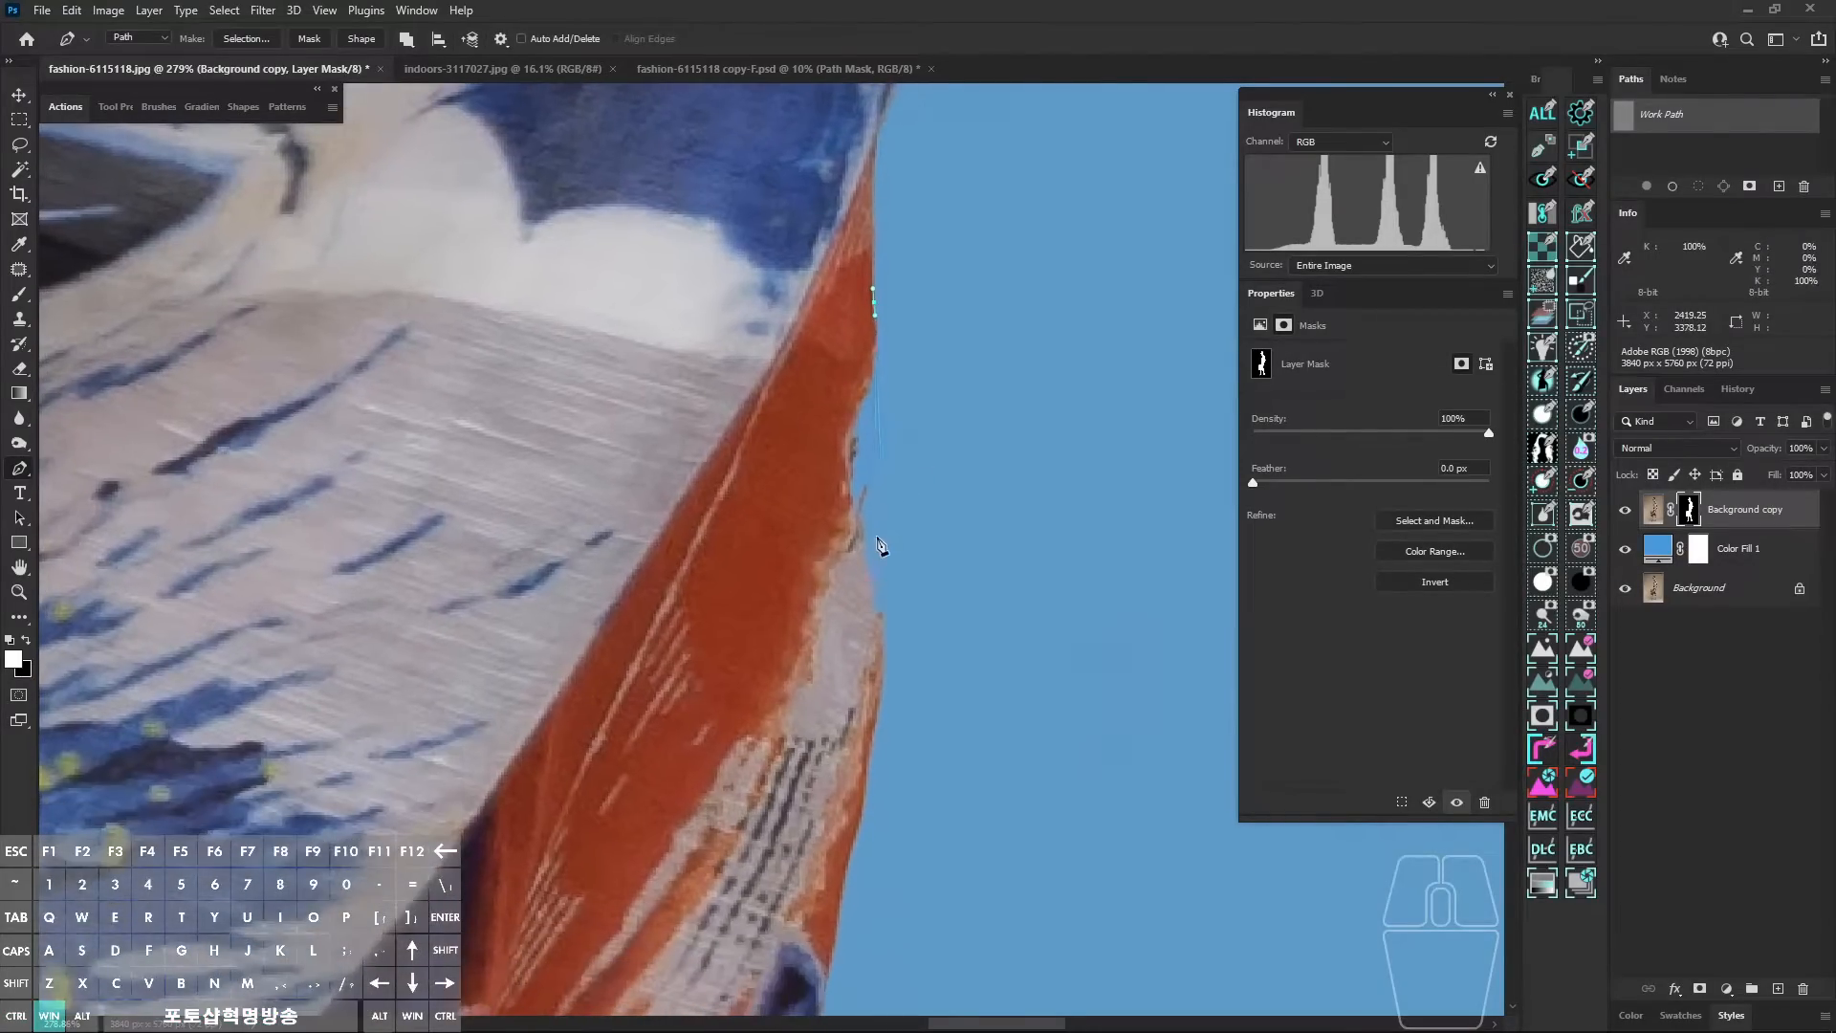
{"action": "left_click", "coordinate": [880, 449]}
{"action": "left_click", "coordinate": [879, 528]}
{"action": "left_click", "coordinate": [878, 606]}
{"action": "key", "text": "ctrl+z"}
{"action": "left_click_drag", "start_coordinate": [881, 625], "coordinate": [819, 679]}
{"action": "left_click", "coordinate": [875, 679]}
Step: Close the path through the inside of the orange fold and fill it with white using Path Mask White Fill
{"action": "left_click_drag", "start_coordinate": [797, 669], "coordinate": [780, 604]}
{"action": "left_click_drag", "start_coordinate": [767, 521], "coordinate": [815, 410]}
{"action": "left_click_drag", "start_coordinate": [842, 402], "coordinate": [840, 391]}
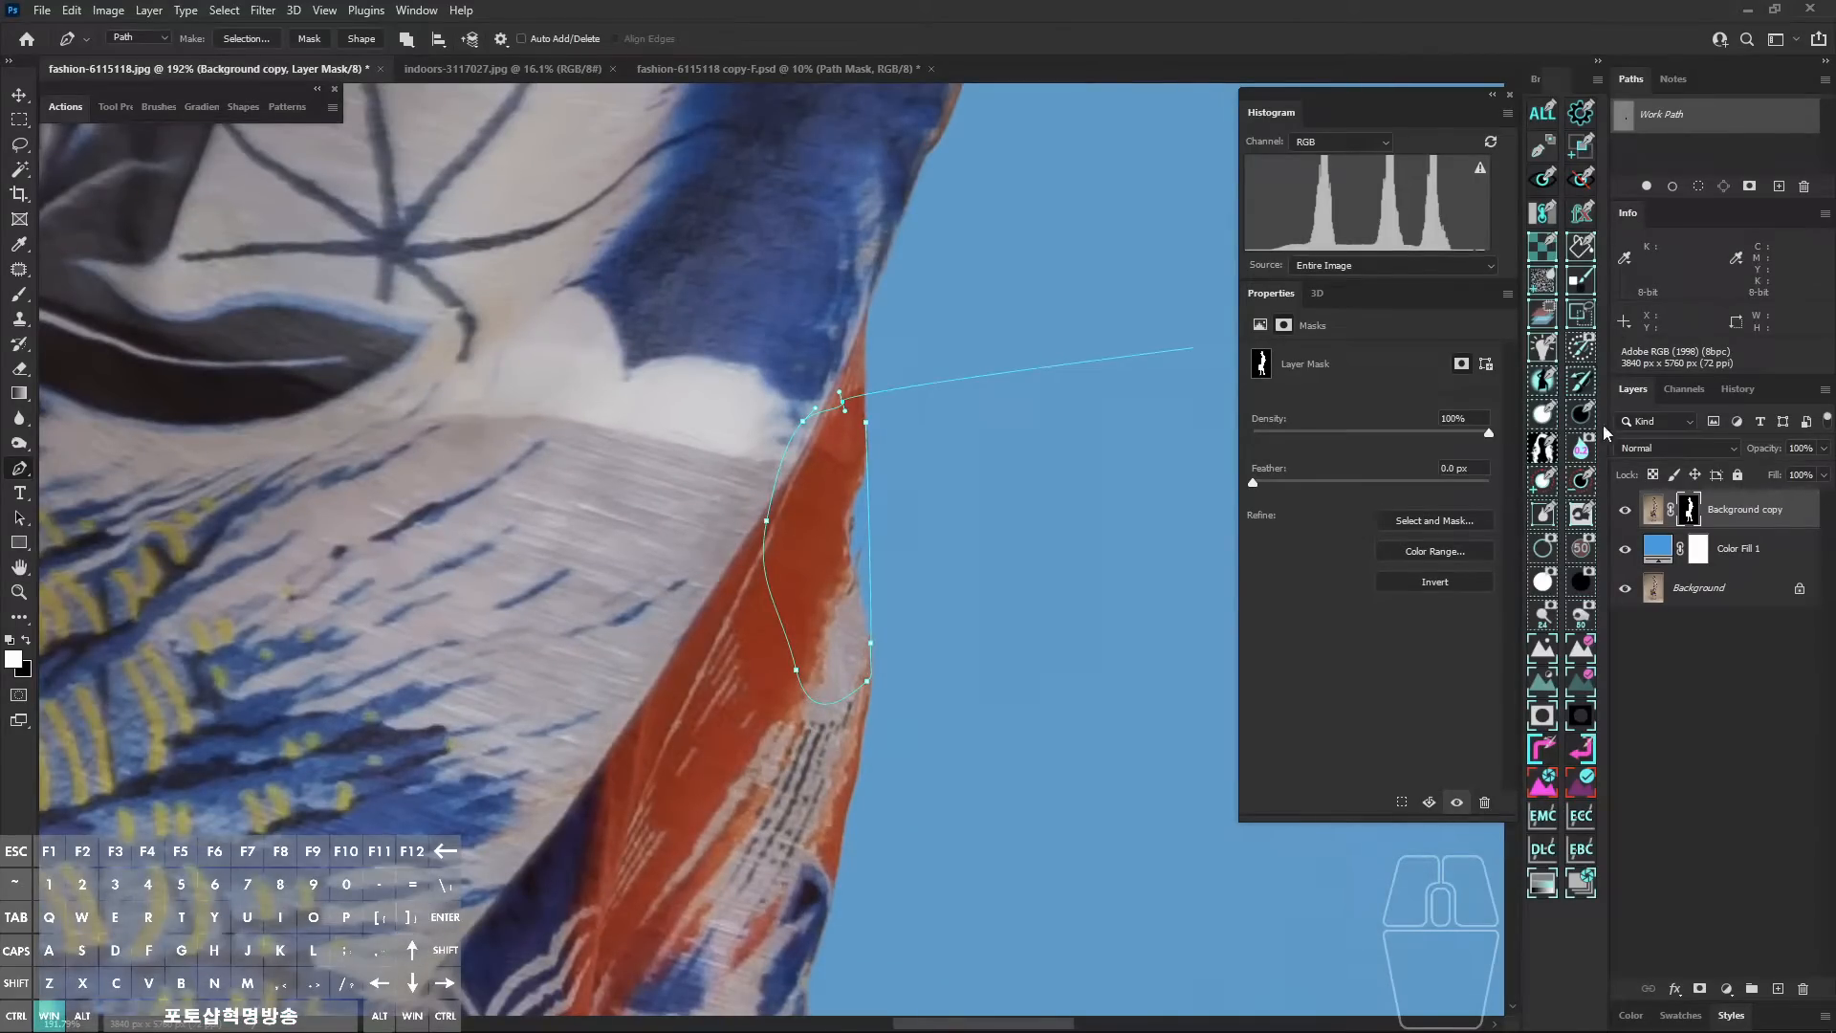
{"action": "left_click", "coordinate": [1548, 418]}
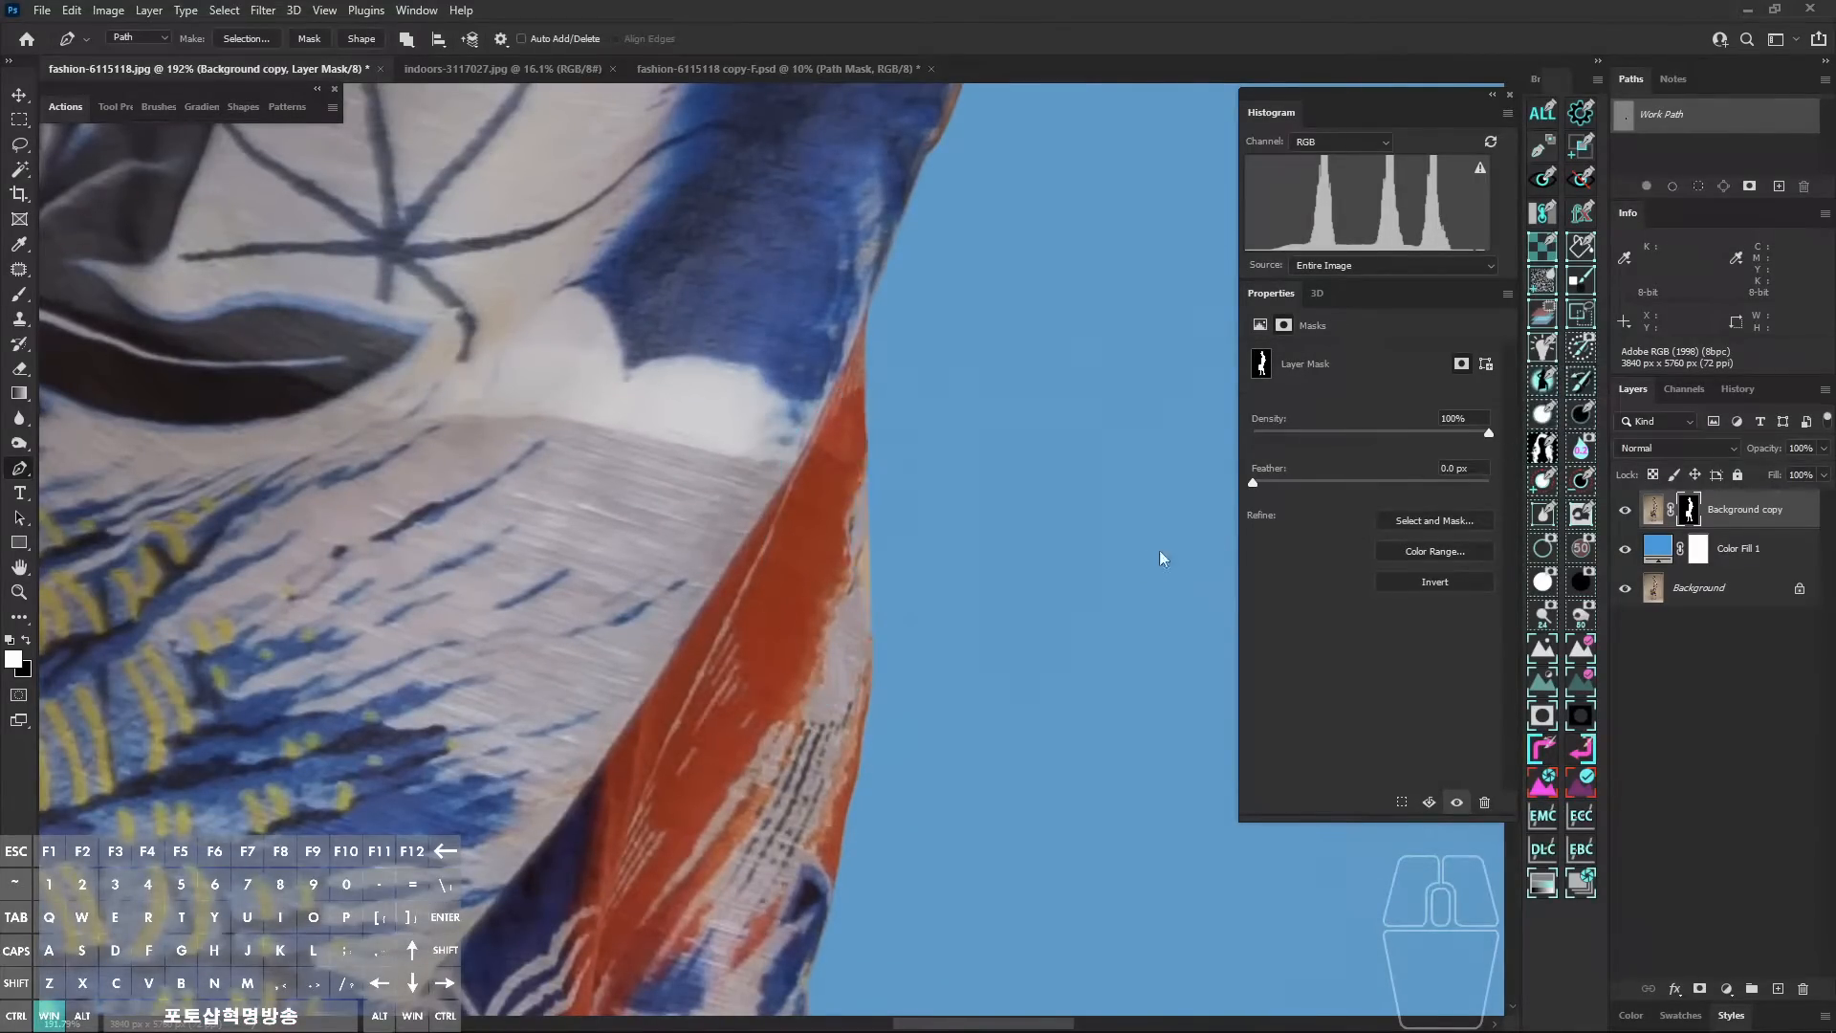
Step: Examine the cutout's back edge from the orange fold down to the yellow-patterned lower part of the dress
{"action": "left_click_drag", "start_coordinate": [1057, 567], "coordinate": [1006, 567]}
{"action": "key", "text": "alt+z"}
{"action": "left_click_drag", "start_coordinate": [1532, 403], "coordinate": [1566, 430]}
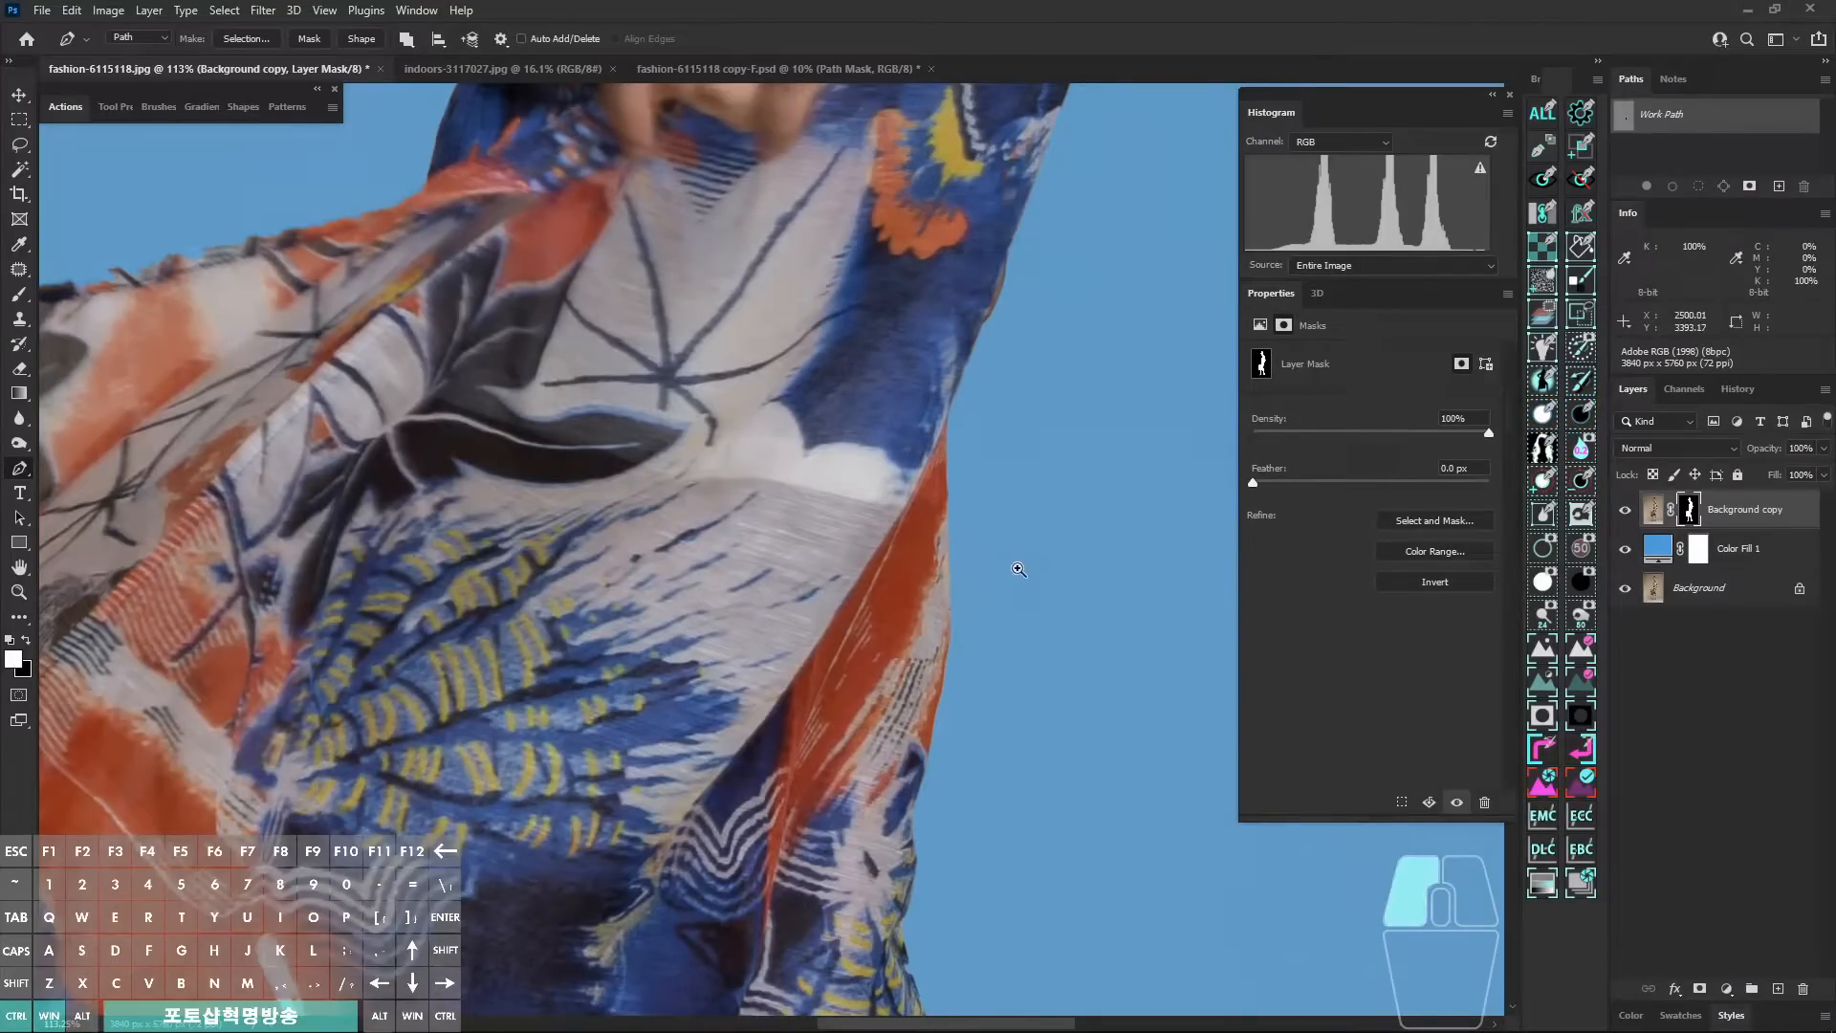
{"action": "left_click_drag", "start_coordinate": [1016, 570], "coordinate": [957, 570]}
{"action": "left_click_drag", "start_coordinate": [984, 660], "coordinate": [927, 421]}
{"action": "left_click_drag", "start_coordinate": [993, 745], "coordinate": [1008, 606]}
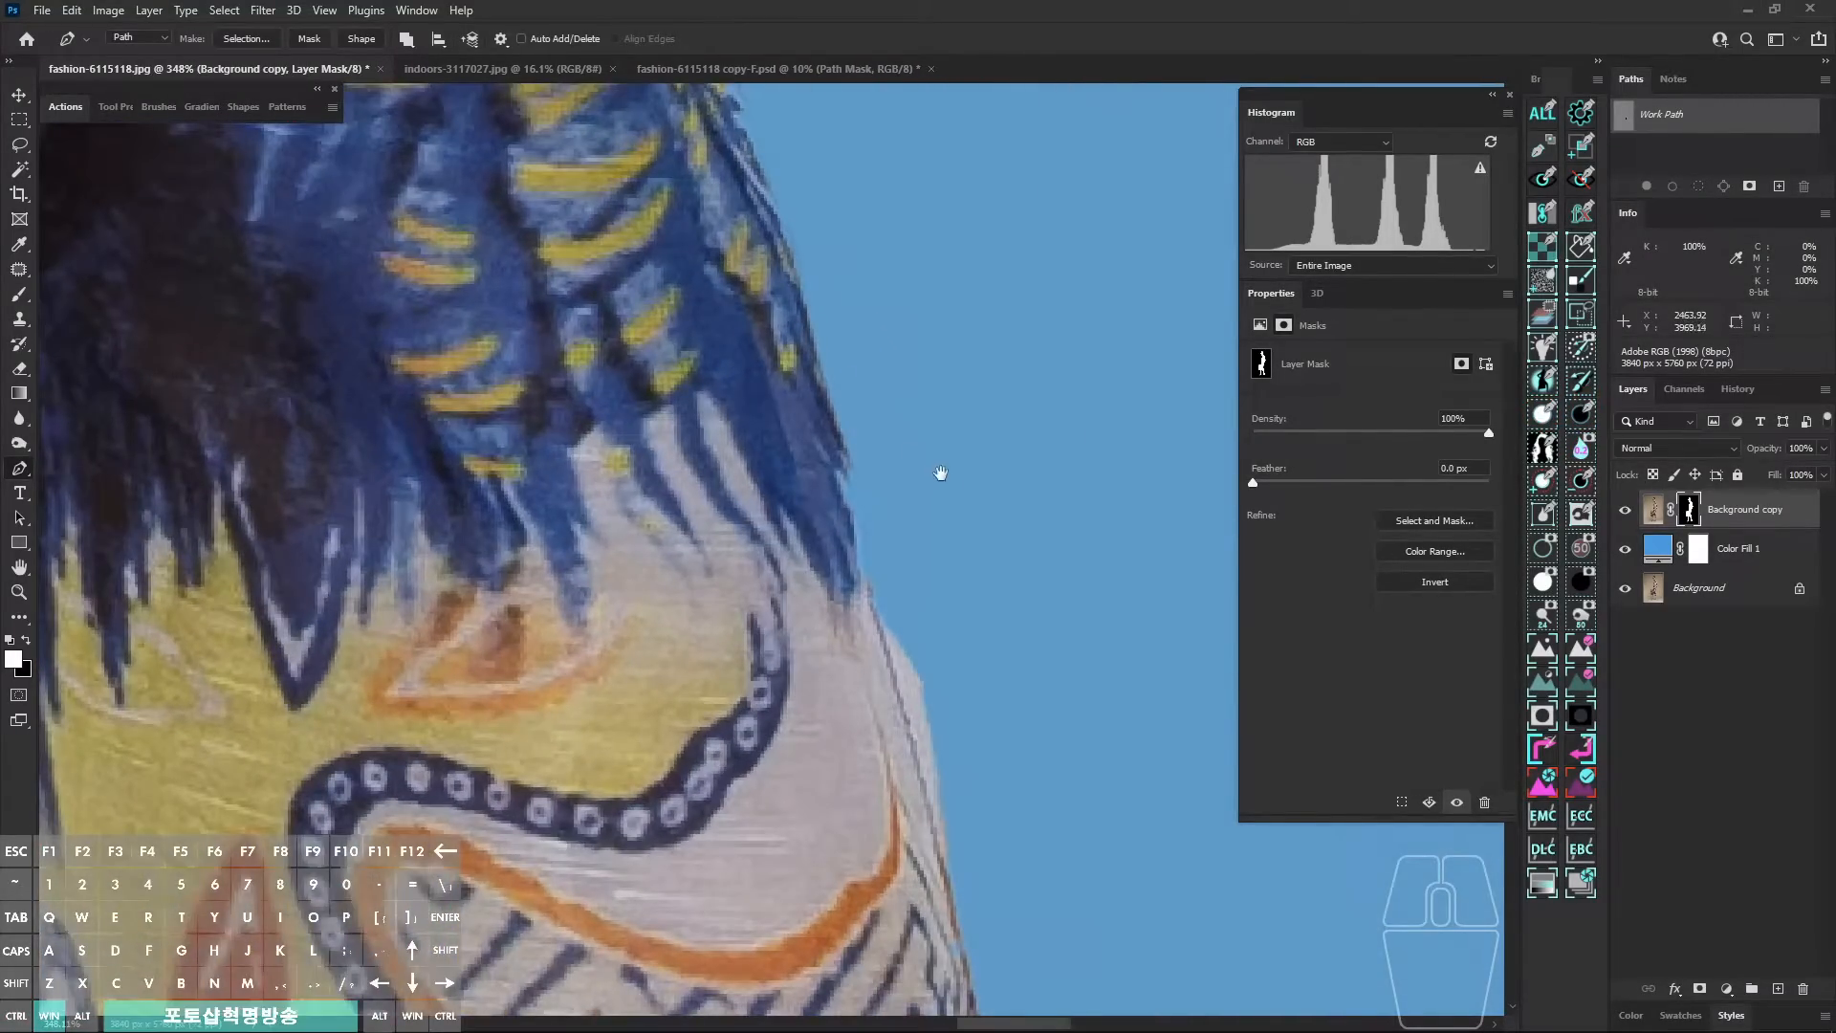
{"action": "left_click_drag", "start_coordinate": [941, 473], "coordinate": [919, 581]}
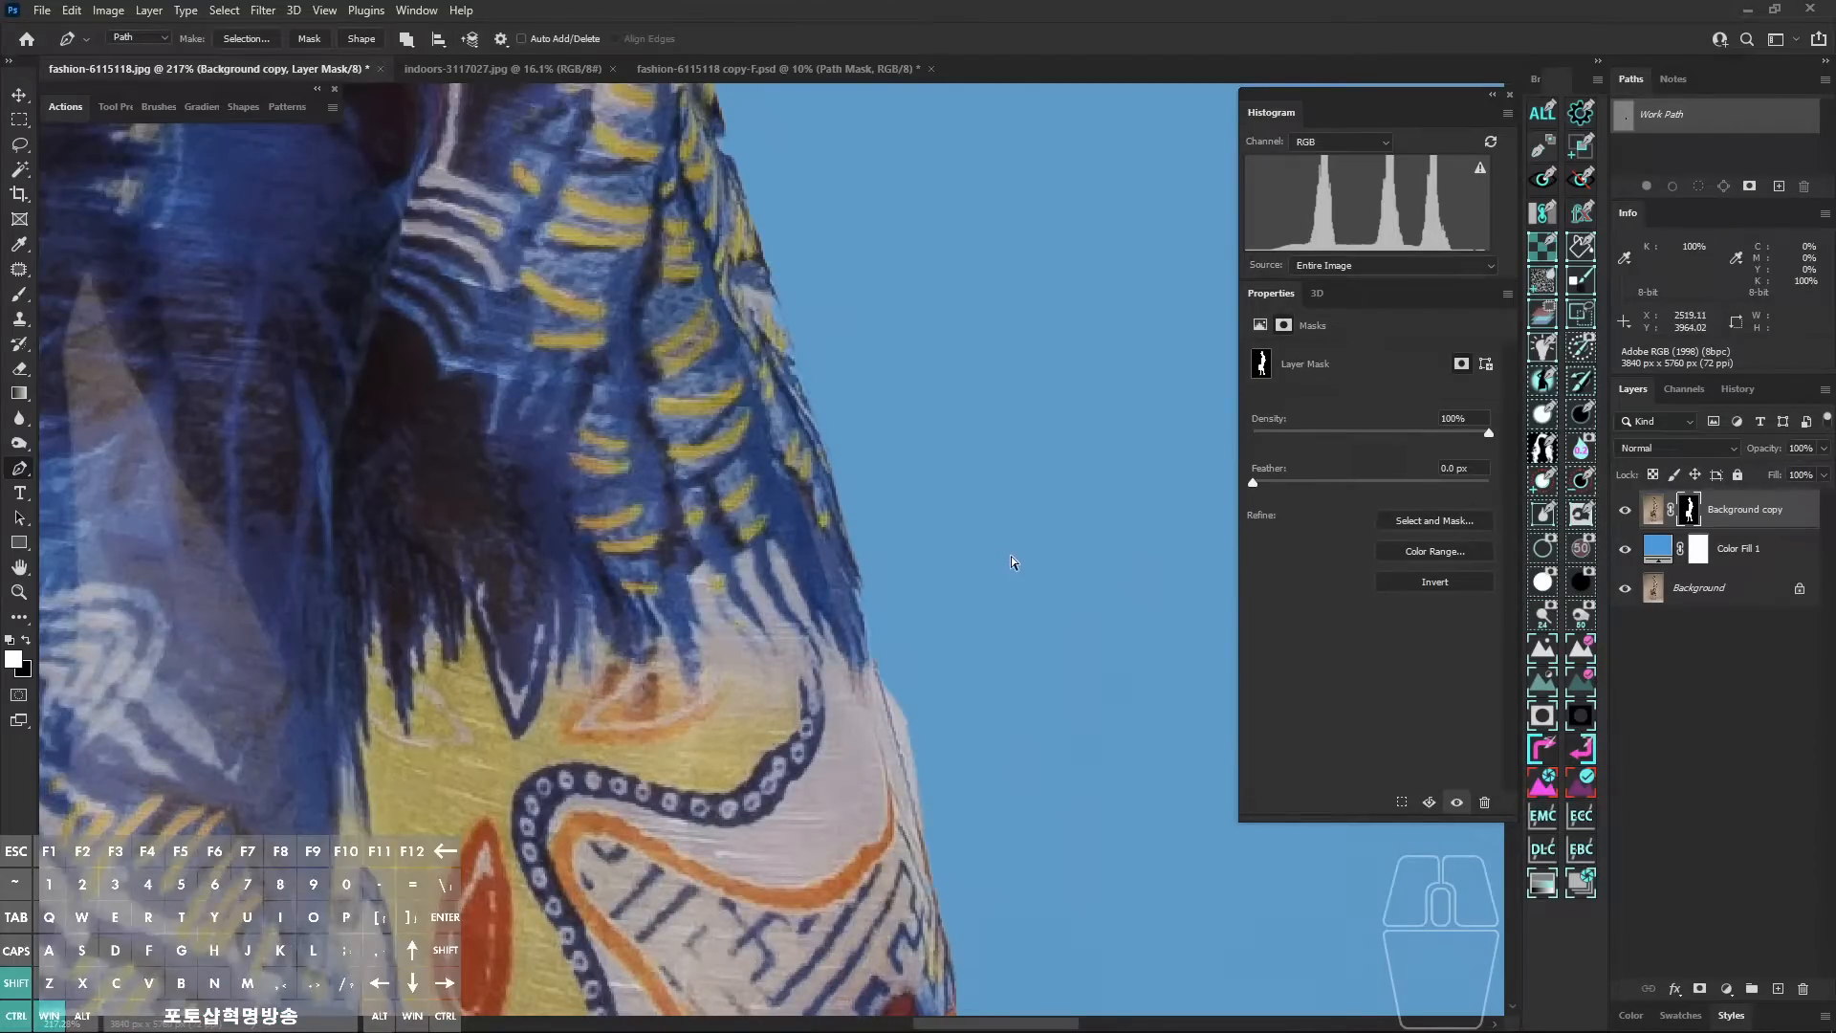
Step: Hide the Color Fill 1 layer and trace the lower dress's back edge past the pale patch with a Pen path
{"action": "key", "text": "ctrl+shift+a"}
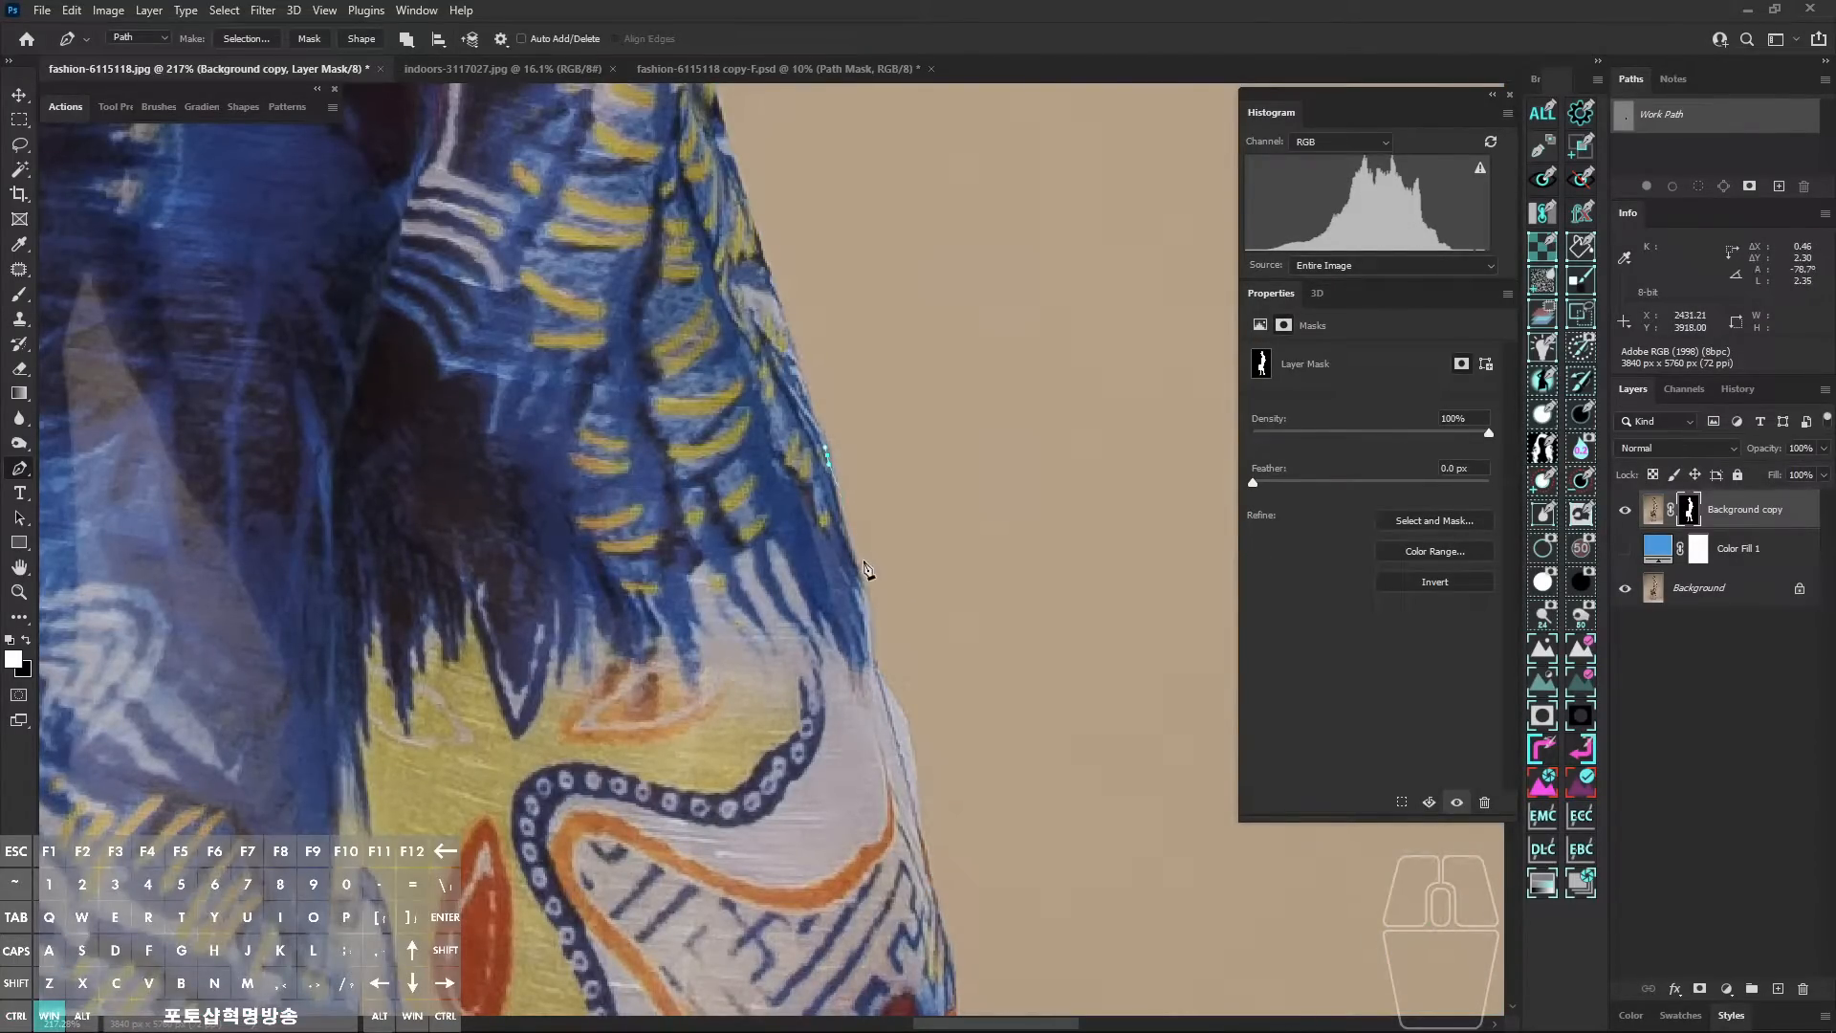
{"action": "left_click", "coordinate": [875, 657]}
{"action": "left_click_drag", "start_coordinate": [906, 721], "coordinate": [908, 734]}
{"action": "left_click_drag", "start_coordinate": [920, 813], "coordinate": [920, 825]}
{"action": "left_click_drag", "start_coordinate": [923, 853], "coordinate": [921, 861]}
Step: Close the path through the inside of the lower dress, show the Color Fill 1 layer and fill the path with Path Mask White Fill
{"action": "key", "text": "ctrl+shift+s"}
{"action": "left_click_drag", "start_coordinate": [809, 867], "coordinate": [794, 854]}
{"action": "left_click", "coordinate": [701, 675]}
{"action": "left_click", "coordinate": [715, 521]}
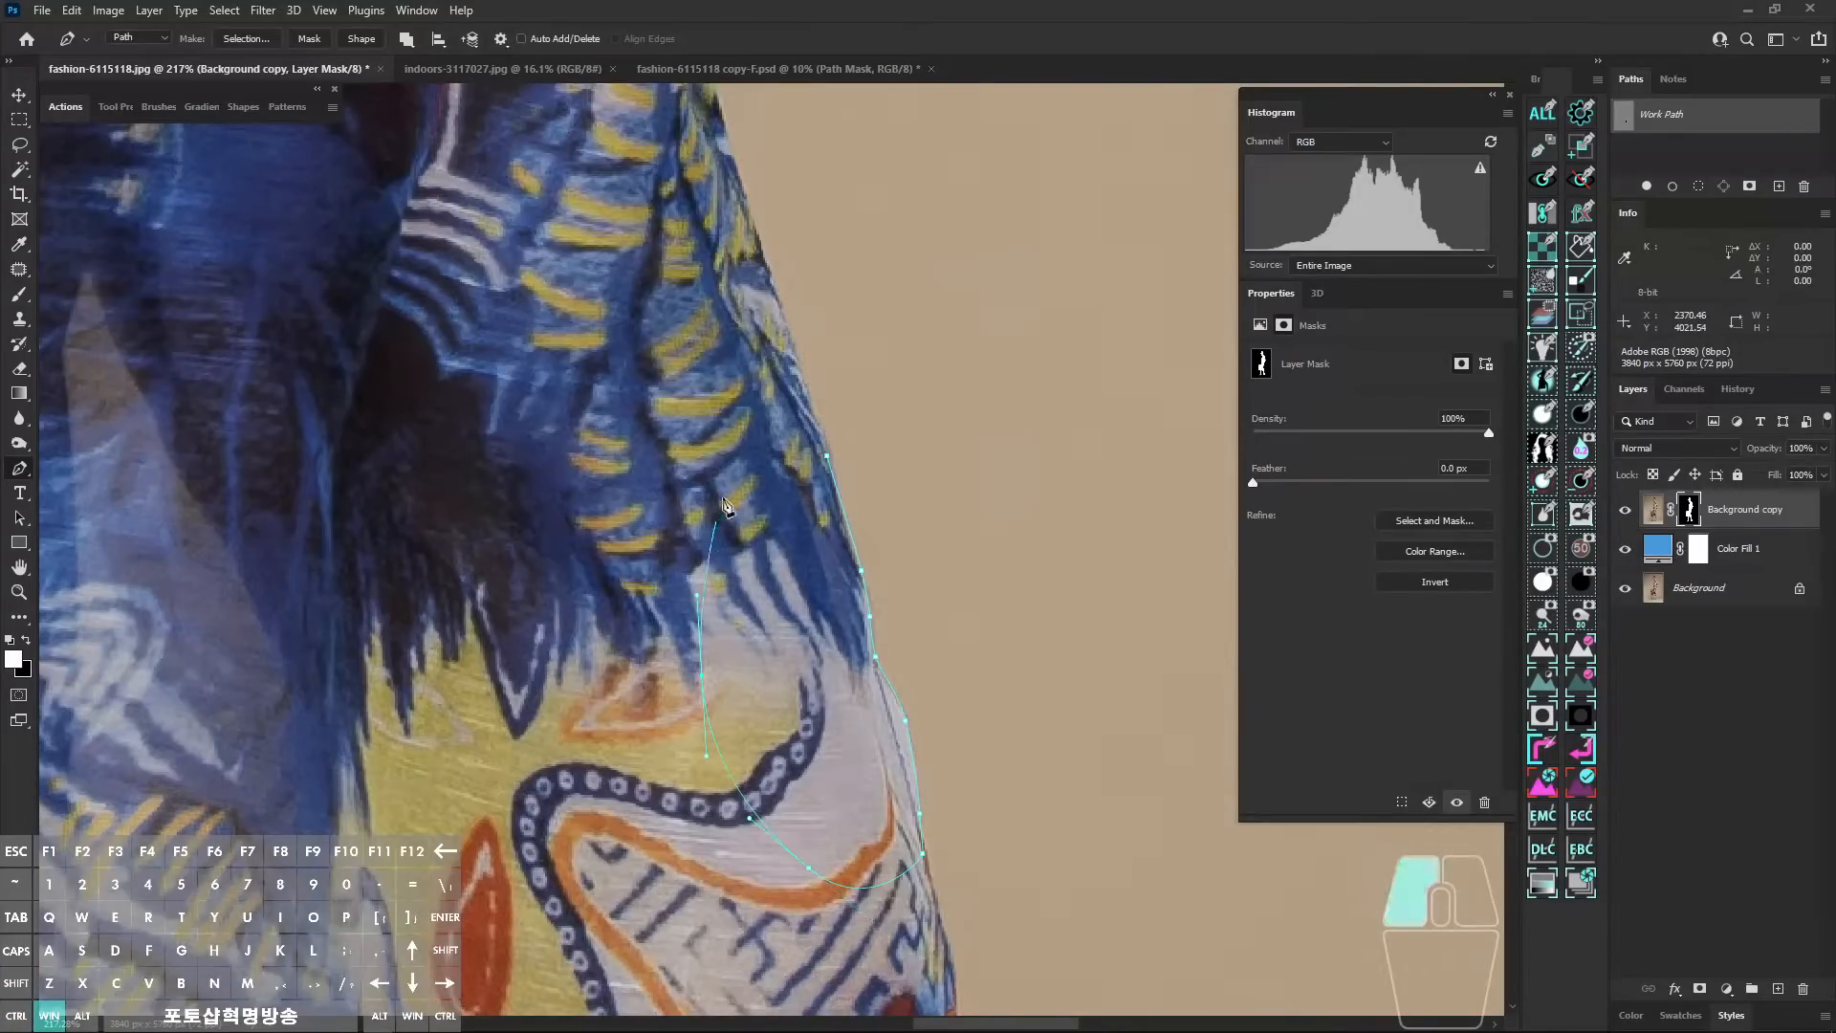
{"action": "left_click", "coordinate": [723, 498]}
{"action": "left_click", "coordinate": [768, 448]}
{"action": "key", "text": "ctrl+shift+a"}
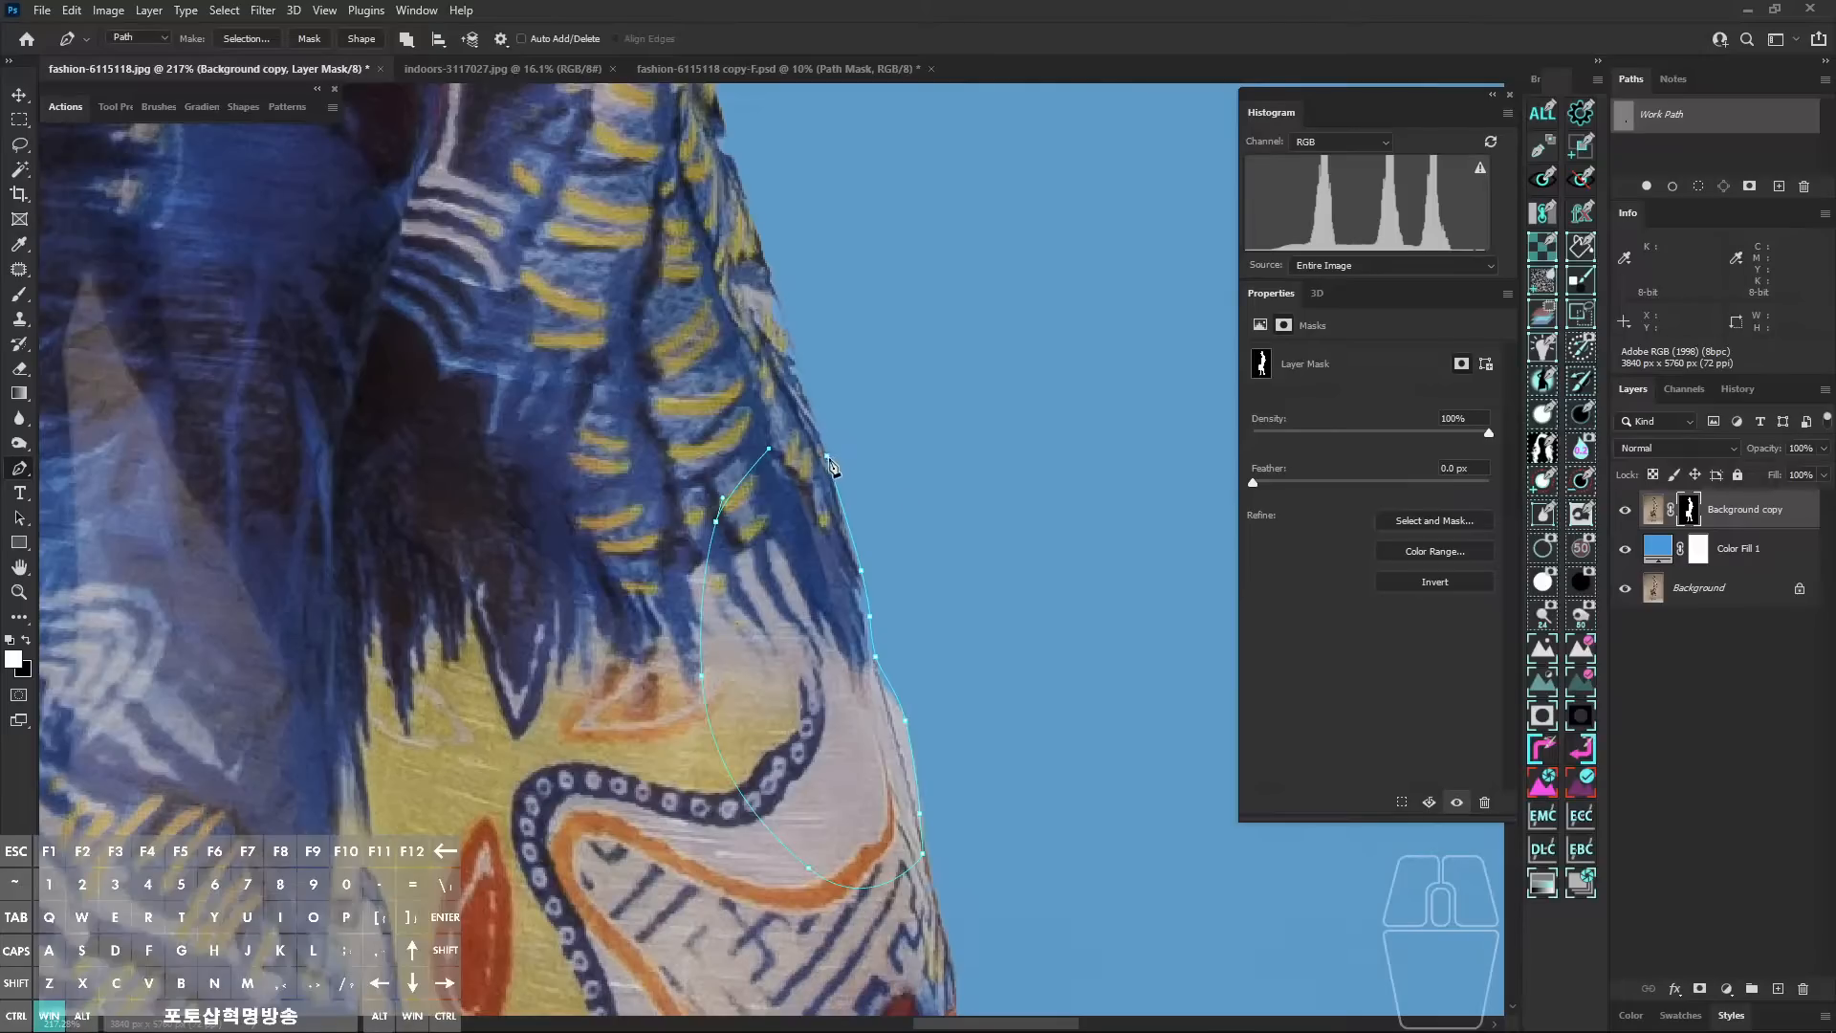
{"action": "left_click_drag", "start_coordinate": [829, 463], "coordinate": [839, 497]}
{"action": "left_click", "coordinate": [1545, 417]}
Step: Enclose the dress's back edge beside the orange stripe above the hem with a Pen path and fill it using Path Mask White Fill
{"action": "left_click_drag", "start_coordinate": [952, 599], "coordinate": [880, 622]}
{"action": "left_click_drag", "start_coordinate": [934, 718], "coordinate": [956, 457]}
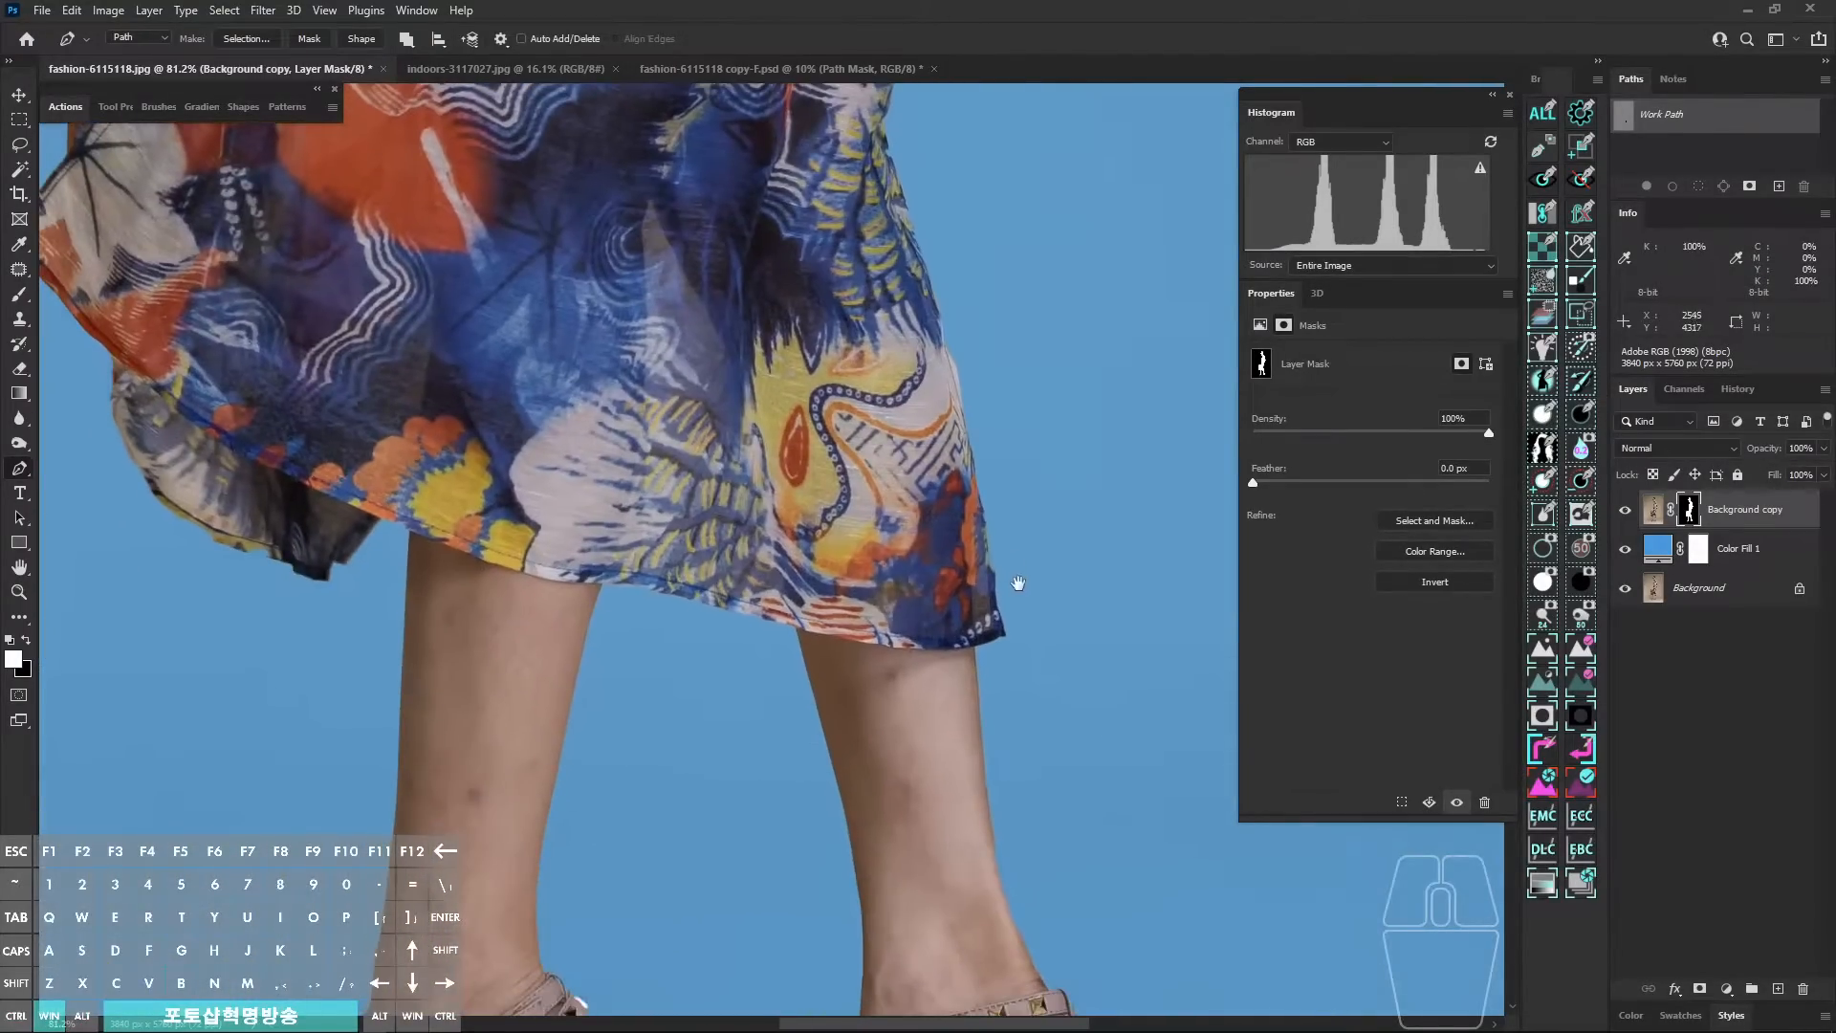
{"action": "left_click_drag", "start_coordinate": [1020, 583], "coordinate": [1053, 640]}
{"action": "left_click_drag", "start_coordinate": [941, 520], "coordinate": [957, 521]}
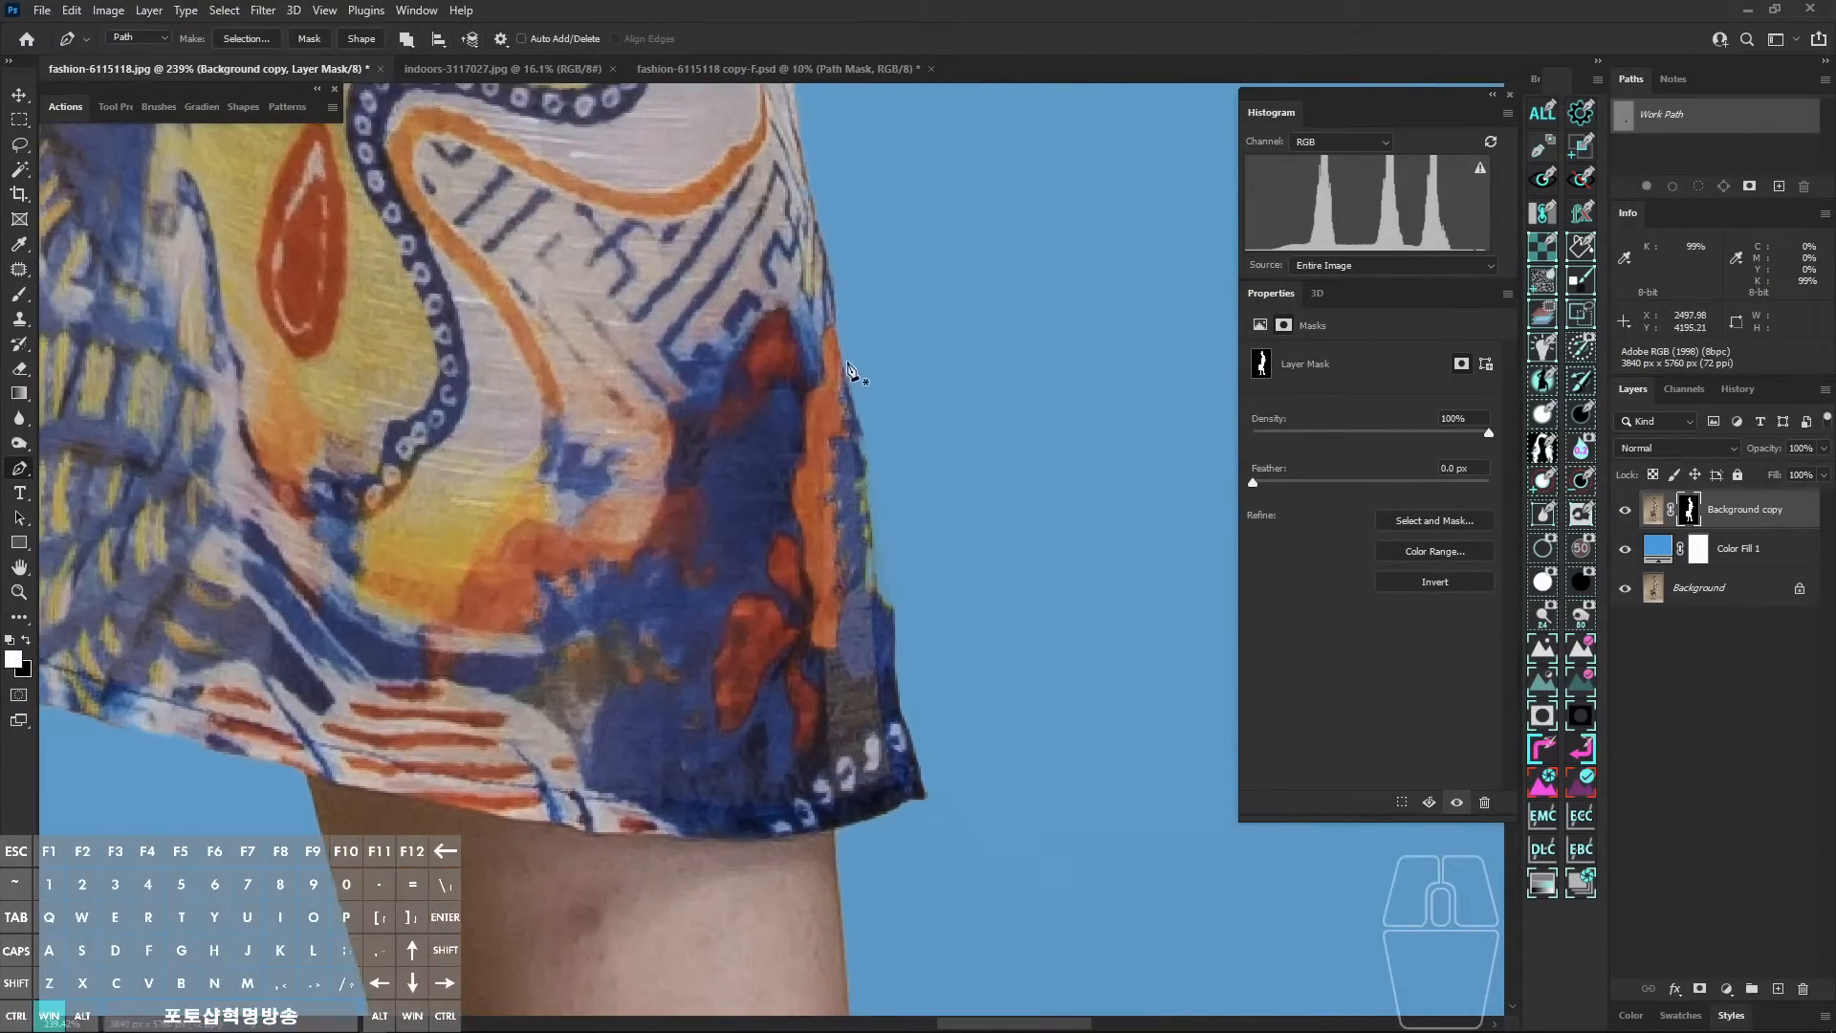
{"action": "left_click", "coordinate": [865, 448]}
{"action": "left_click", "coordinate": [884, 552]}
{"action": "left_click_drag", "start_coordinate": [893, 599], "coordinate": [872, 678]}
{"action": "left_click_drag", "start_coordinate": [826, 672], "coordinate": [772, 618]}
{"action": "left_click_drag", "start_coordinate": [757, 553], "coordinate": [749, 475]}
{"action": "left_click_drag", "start_coordinate": [753, 442], "coordinate": [771, 400]}
{"action": "left_click_drag", "start_coordinate": [784, 390], "coordinate": [784, 386]}
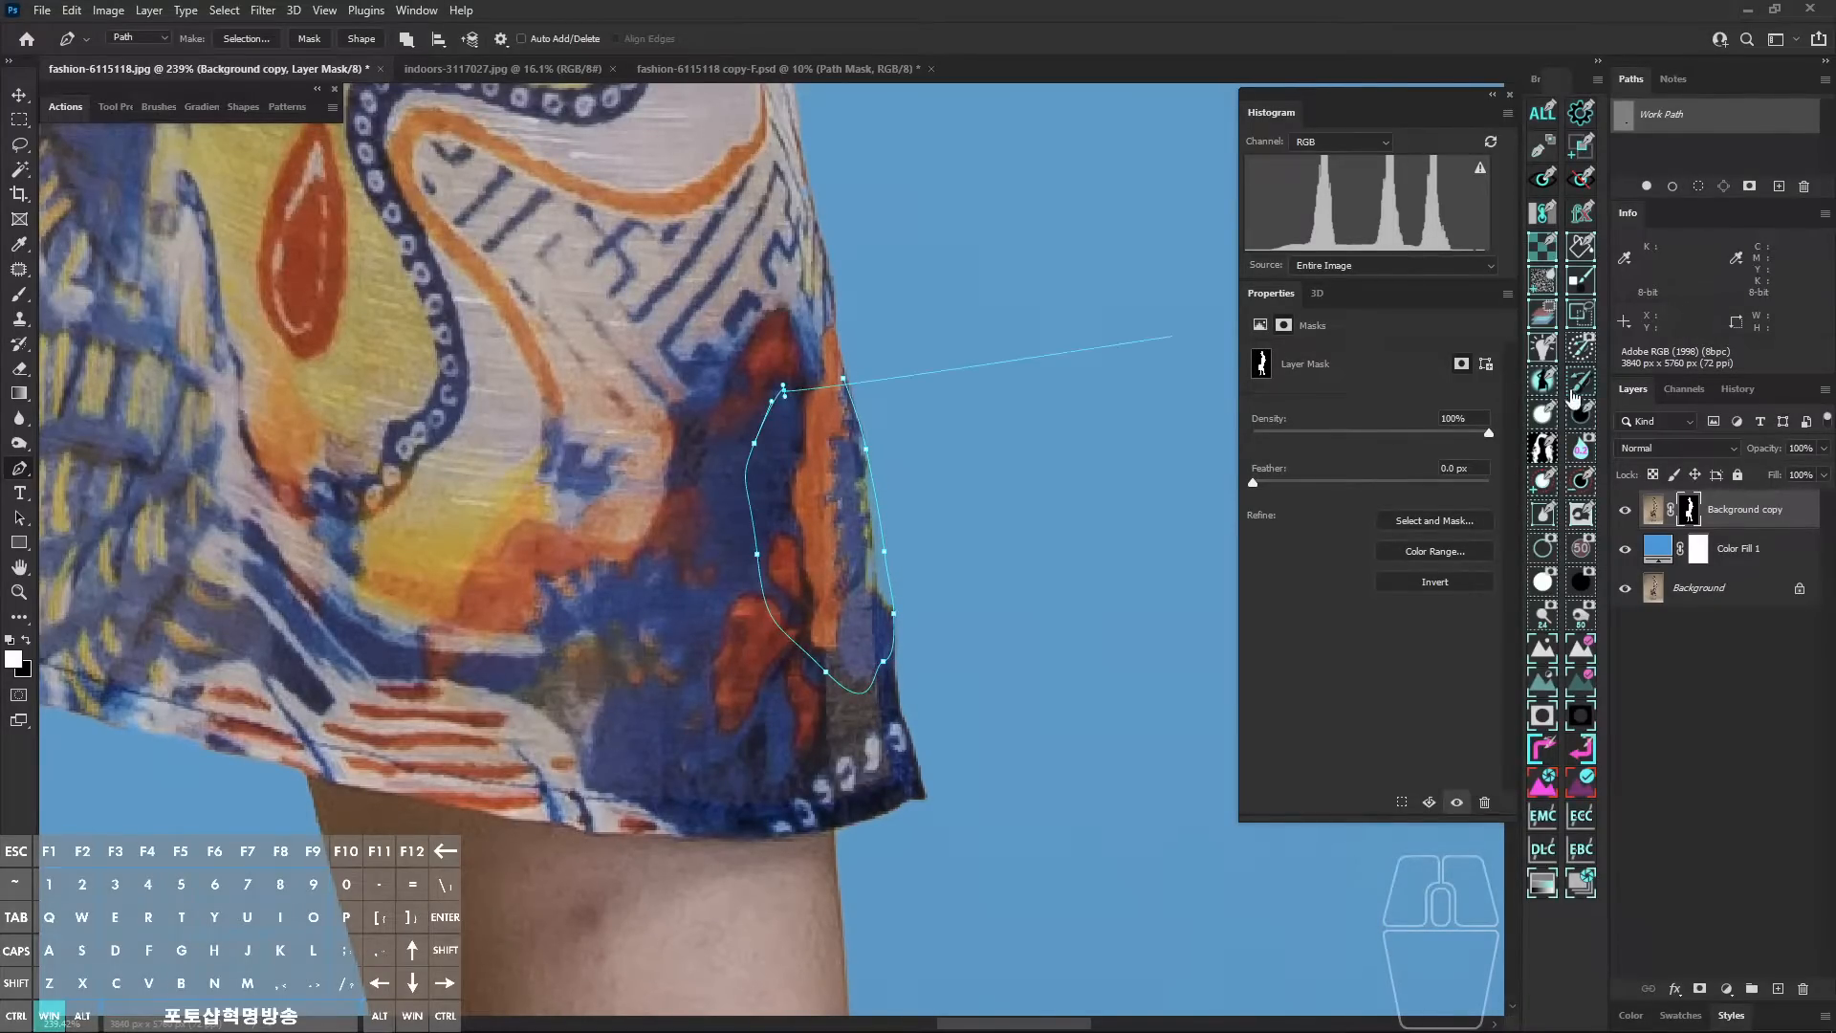
{"action": "left_click", "coordinate": [1549, 418]}
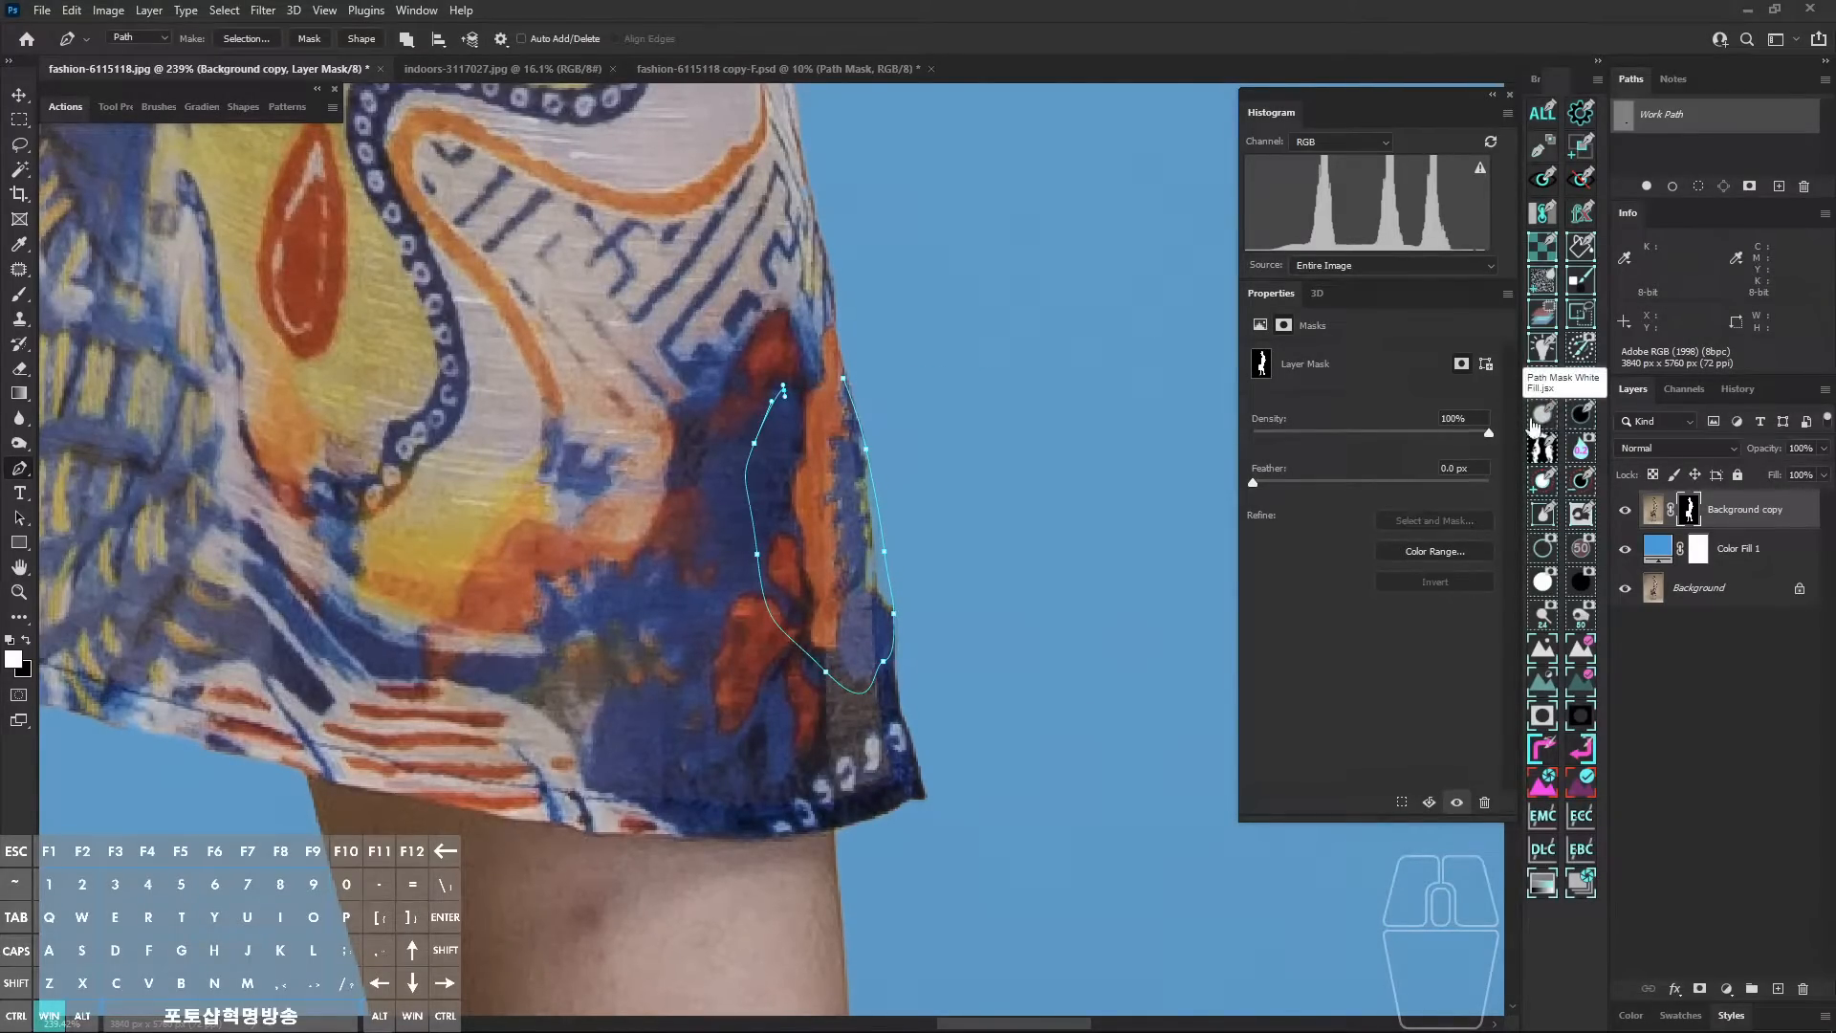
Step: Examine the cutout's edges from the legs and shoes up to the arm and upper dress
{"action": "left_click_drag", "start_coordinate": [955, 615], "coordinate": [790, 635]}
{"action": "left_click_drag", "start_coordinate": [909, 703], "coordinate": [893, 495]}
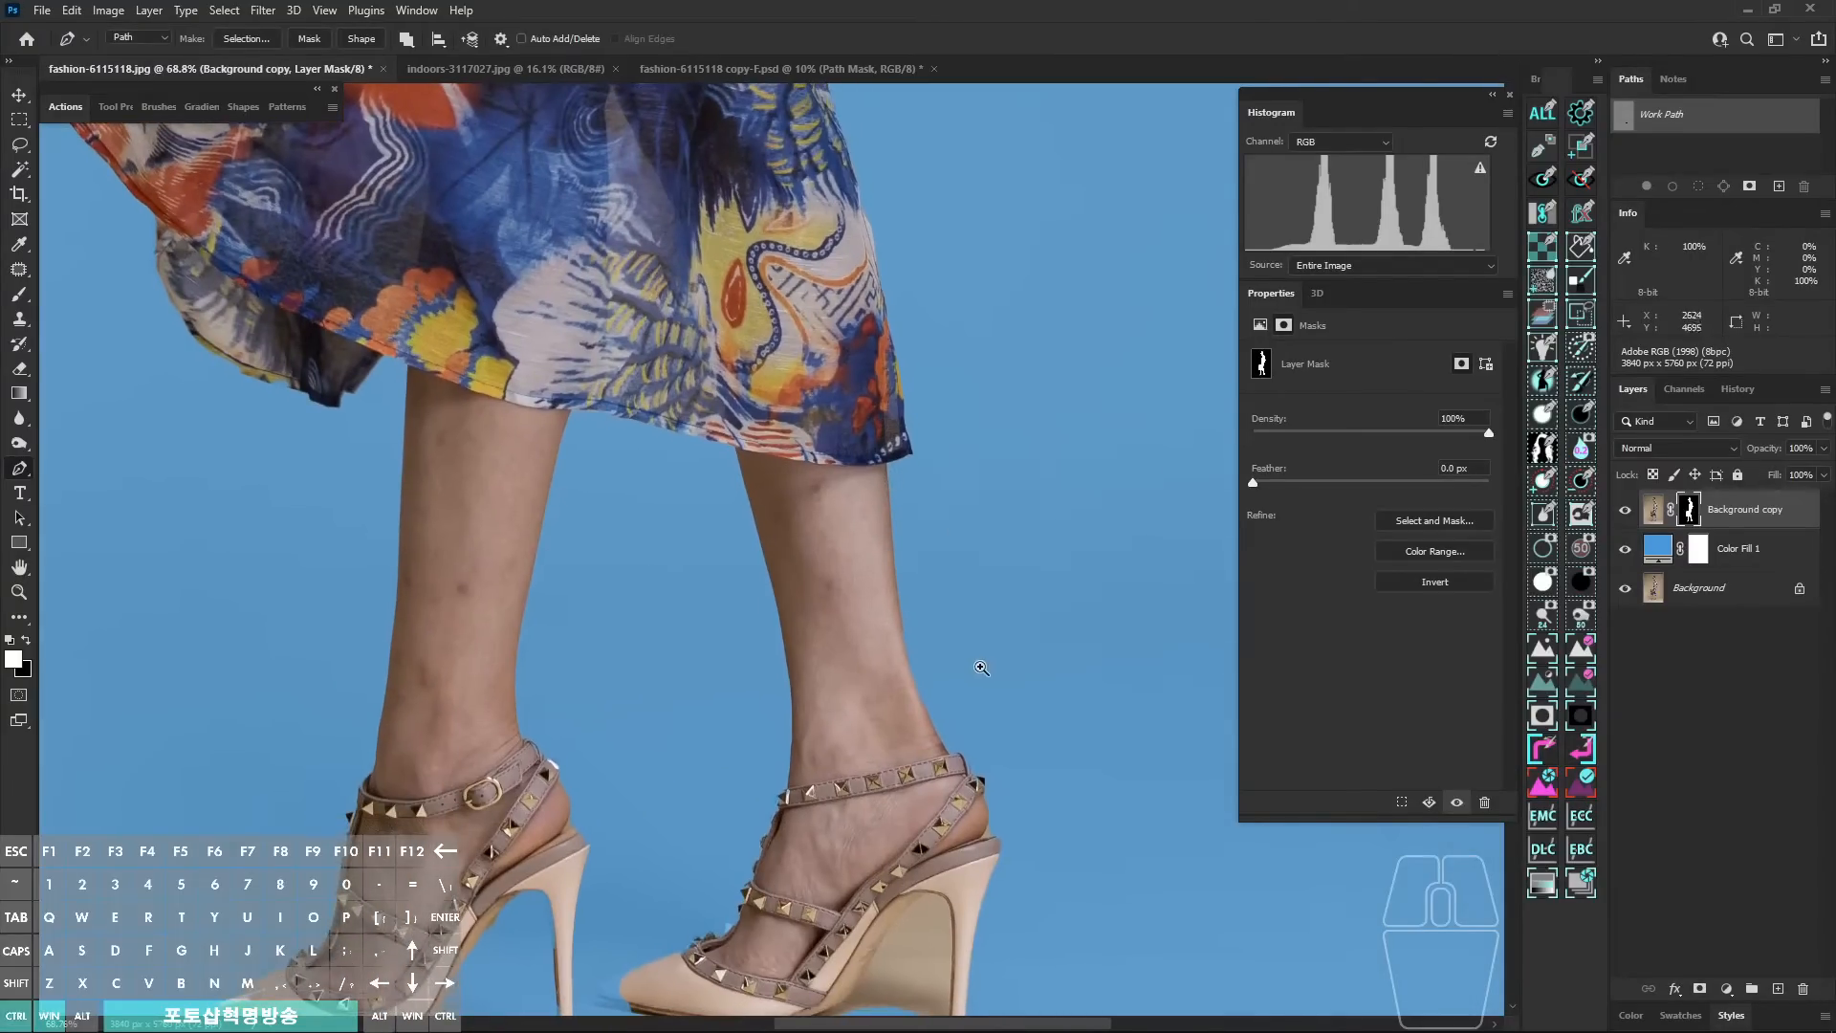
{"action": "left_click_drag", "start_coordinate": [979, 669], "coordinate": [947, 669]}
{"action": "left_click_drag", "start_coordinate": [963, 691], "coordinate": [975, 813]}
{"action": "left_click_drag", "start_coordinate": [964, 440], "coordinate": [993, 808]}
{"action": "left_click_drag", "start_coordinate": [964, 431], "coordinate": [932, 731]}
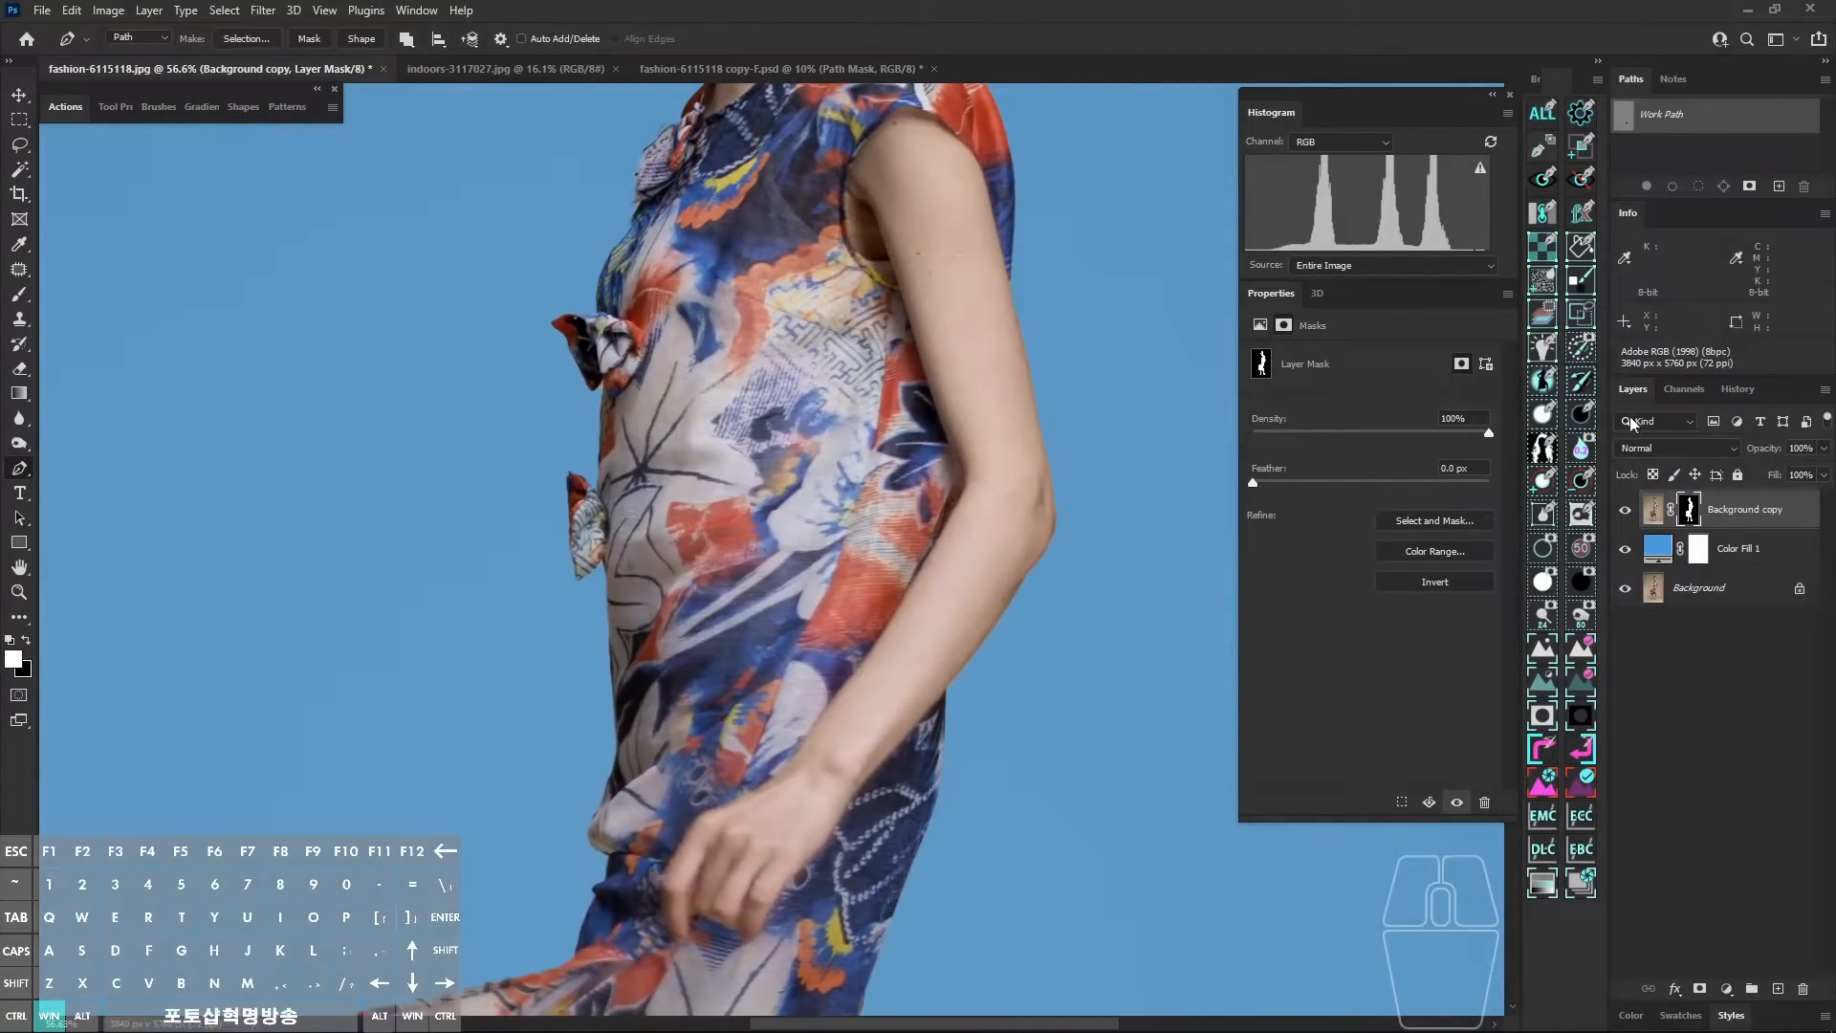
Step: Hide the Color Fill 1 layer and preview the cutout against red with the BG Red 50 script
{"action": "left_click", "coordinate": [1625, 549]}
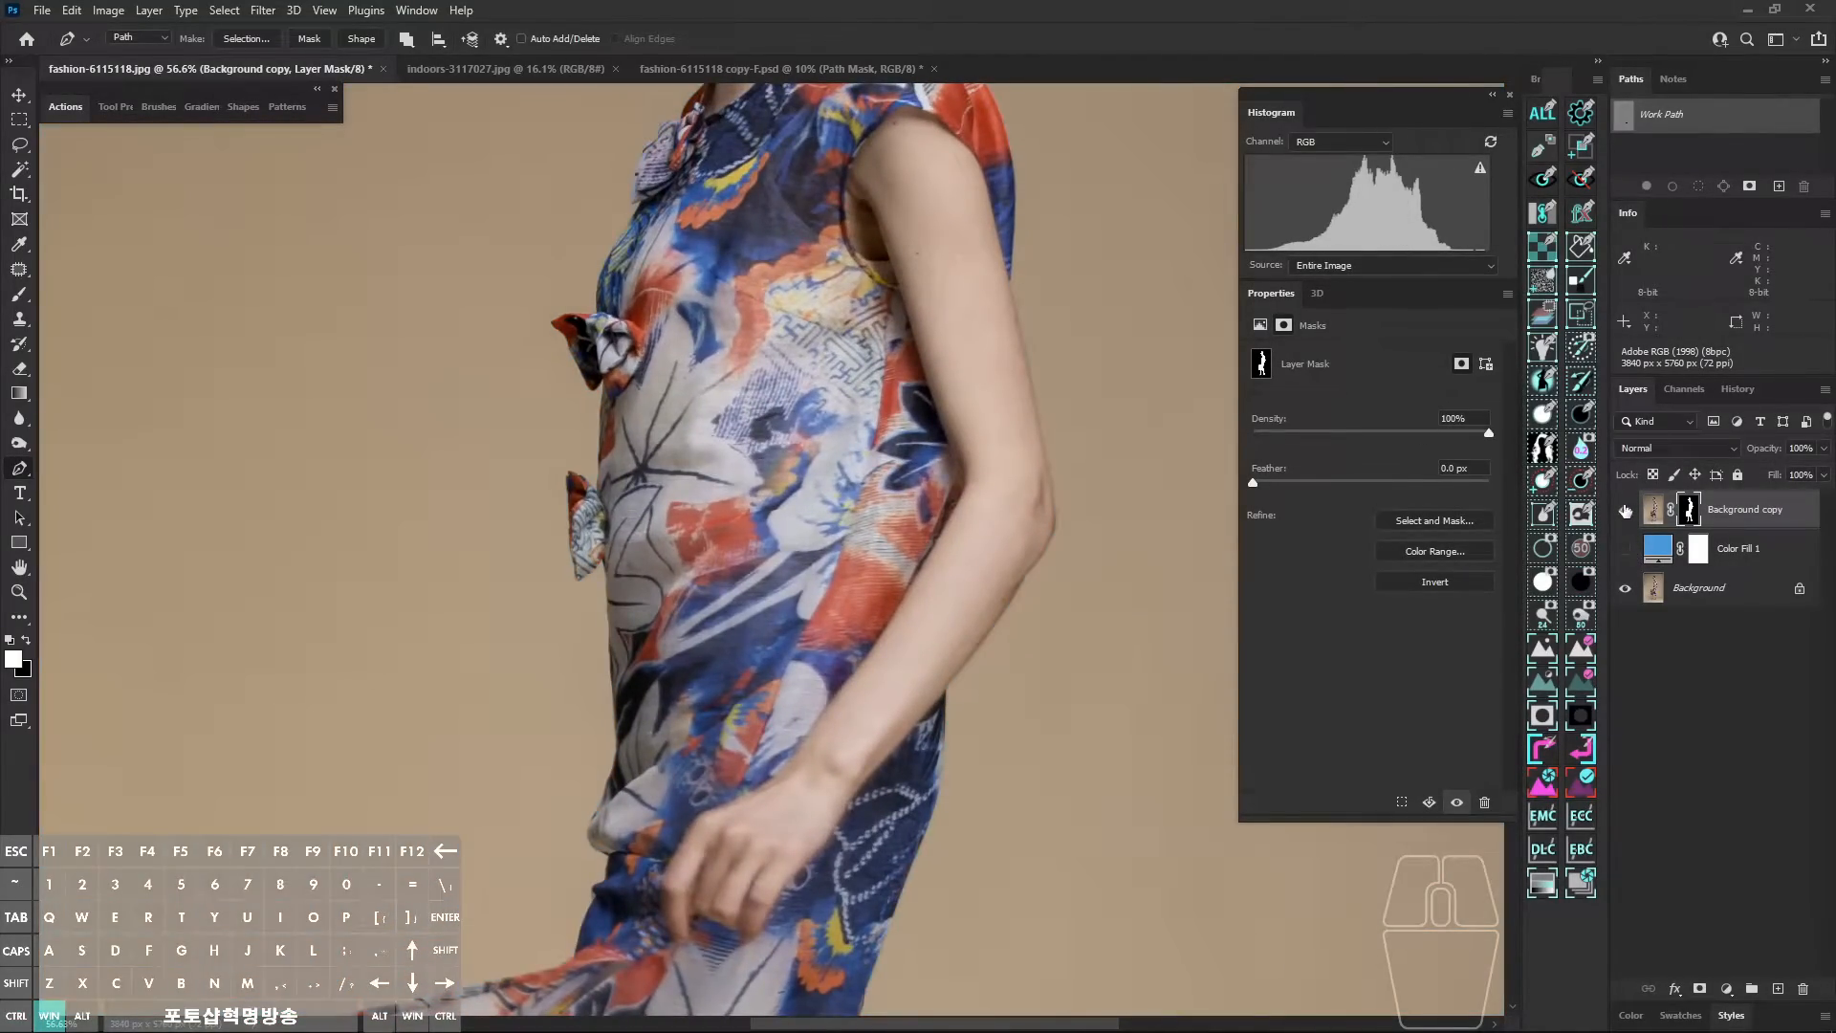
{"action": "left_click", "coordinate": [1583, 553]}
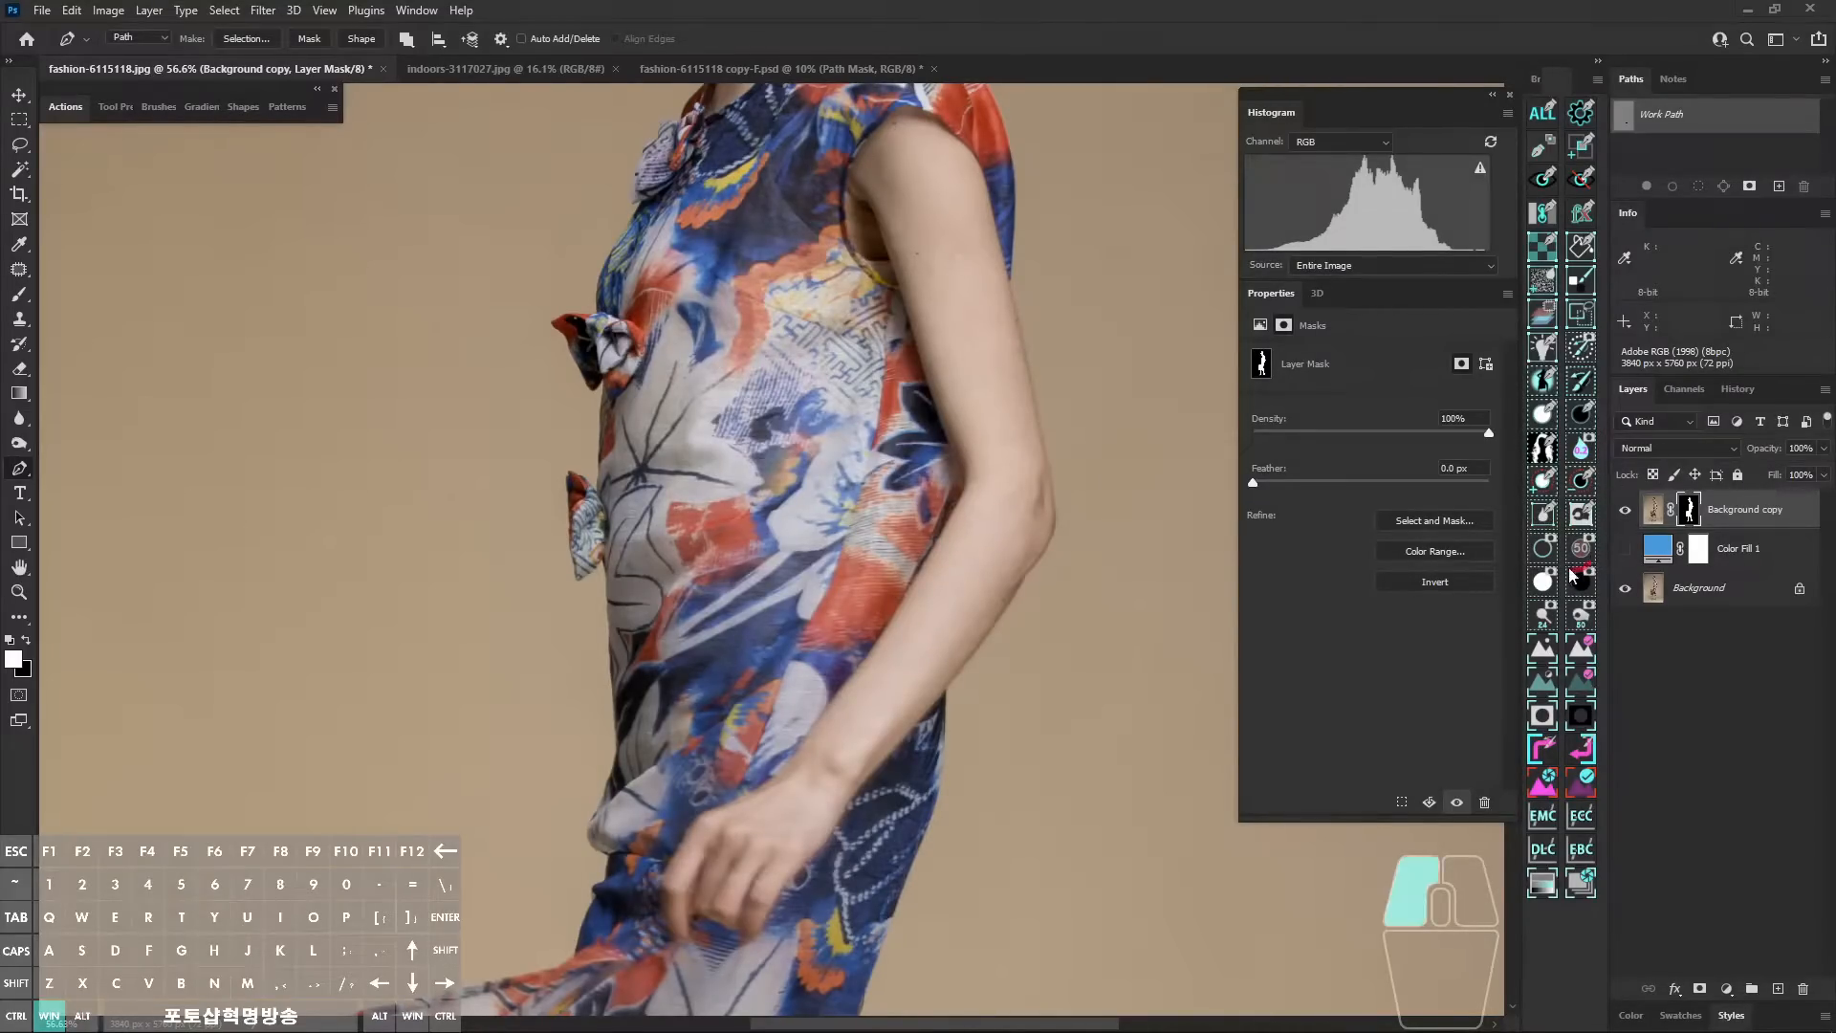
{"action": "left_click", "coordinate": [1583, 555]}
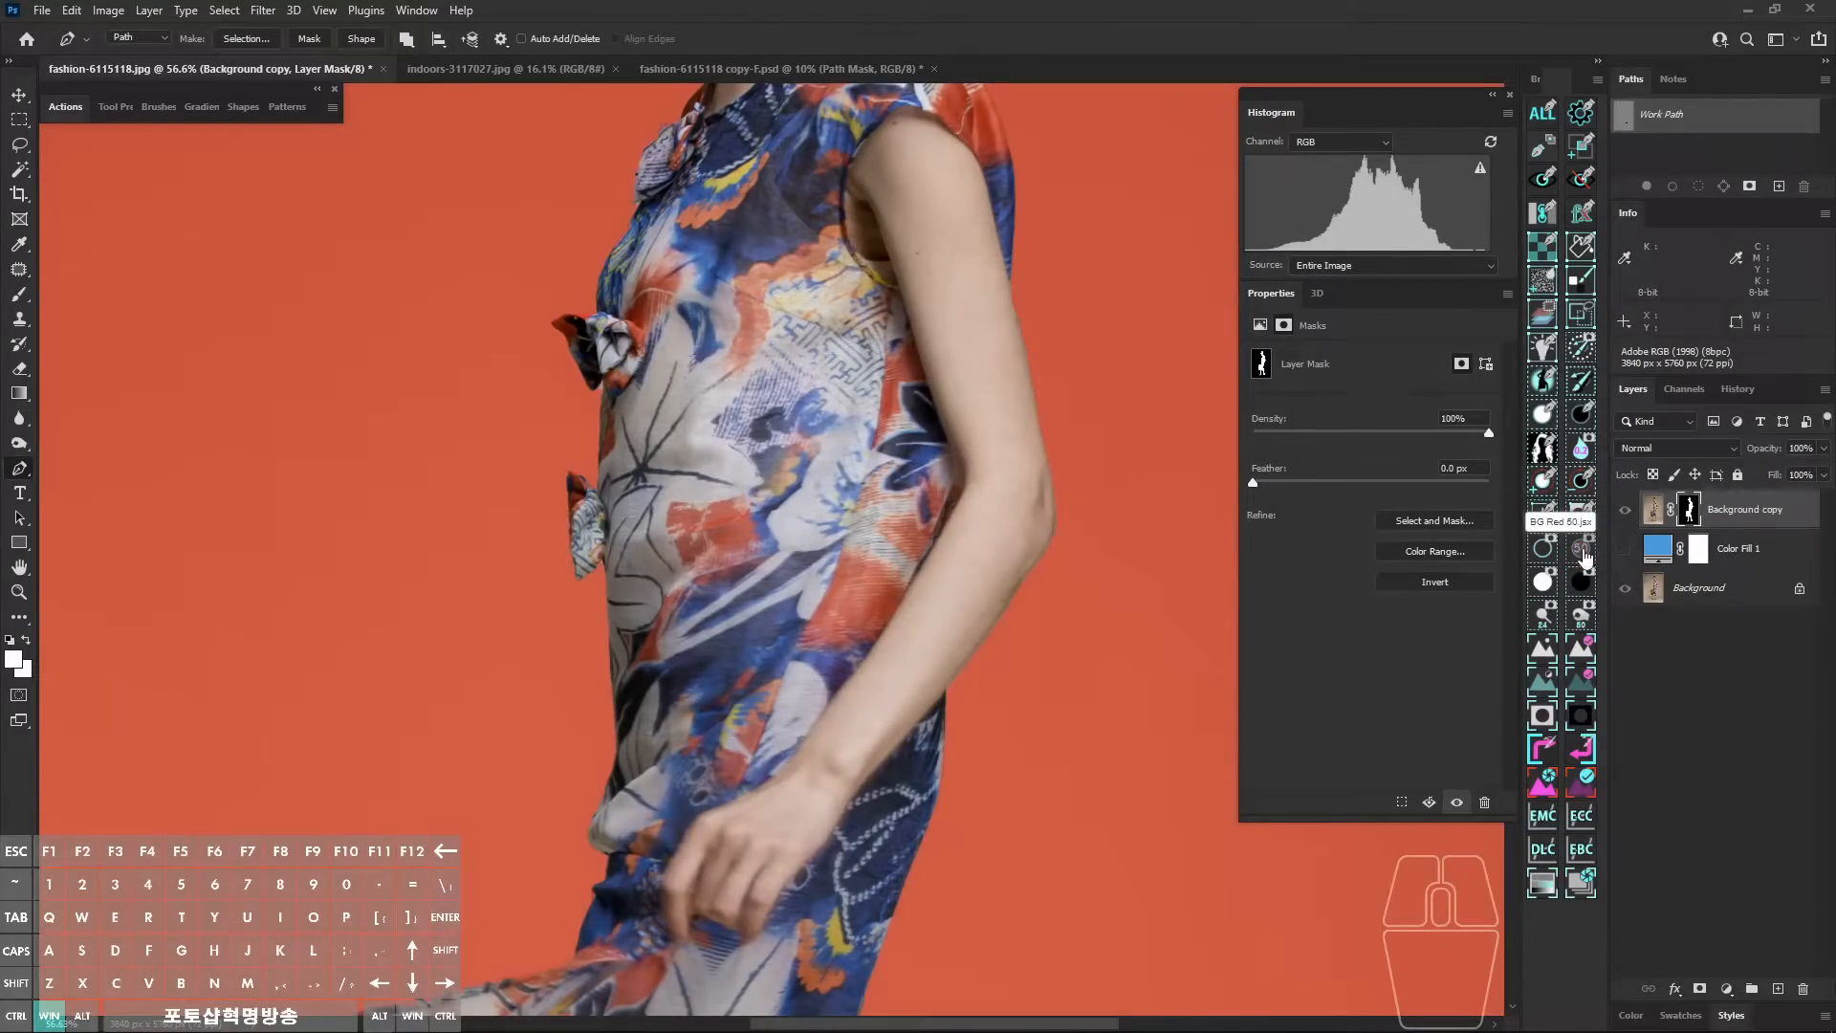
{"action": "key", "text": "alt+z"}
{"action": "mouse_move", "coordinate": [1586, 574]}
{"action": "left_mouse_down"}
{"action": "mouse_move", "coordinate": [1587, 594]}
{"action": "mouse_move", "coordinate": [1528, 590]}
{"action": "mouse_move", "coordinate": [1543, 621]}
{"action": "left_mouse_up"}
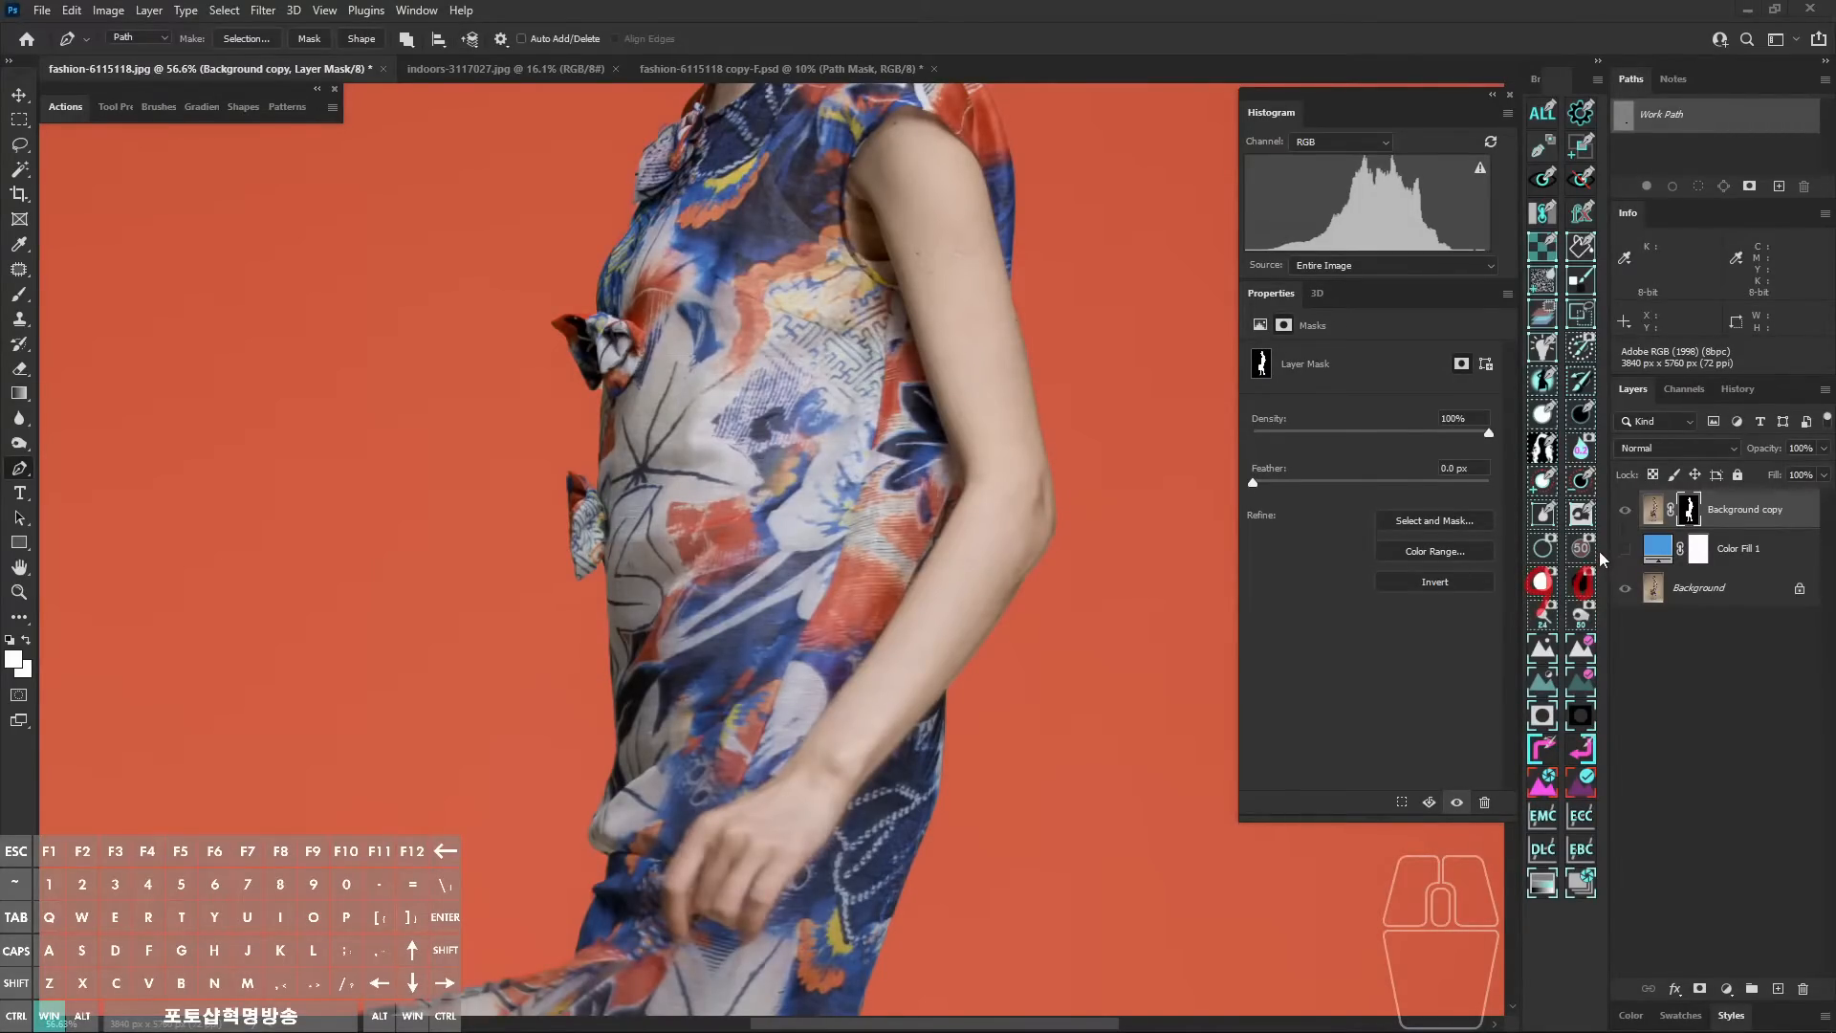
{"action": "left_click_drag", "start_coordinate": [1599, 553], "coordinate": [1591, 532]}
{"action": "key", "text": "alt+z"}
Step: Preview the cutout against black with BG Black 100 and examine the upper edge of the dress's front fold
{"action": "left_click", "coordinate": [1585, 590]}
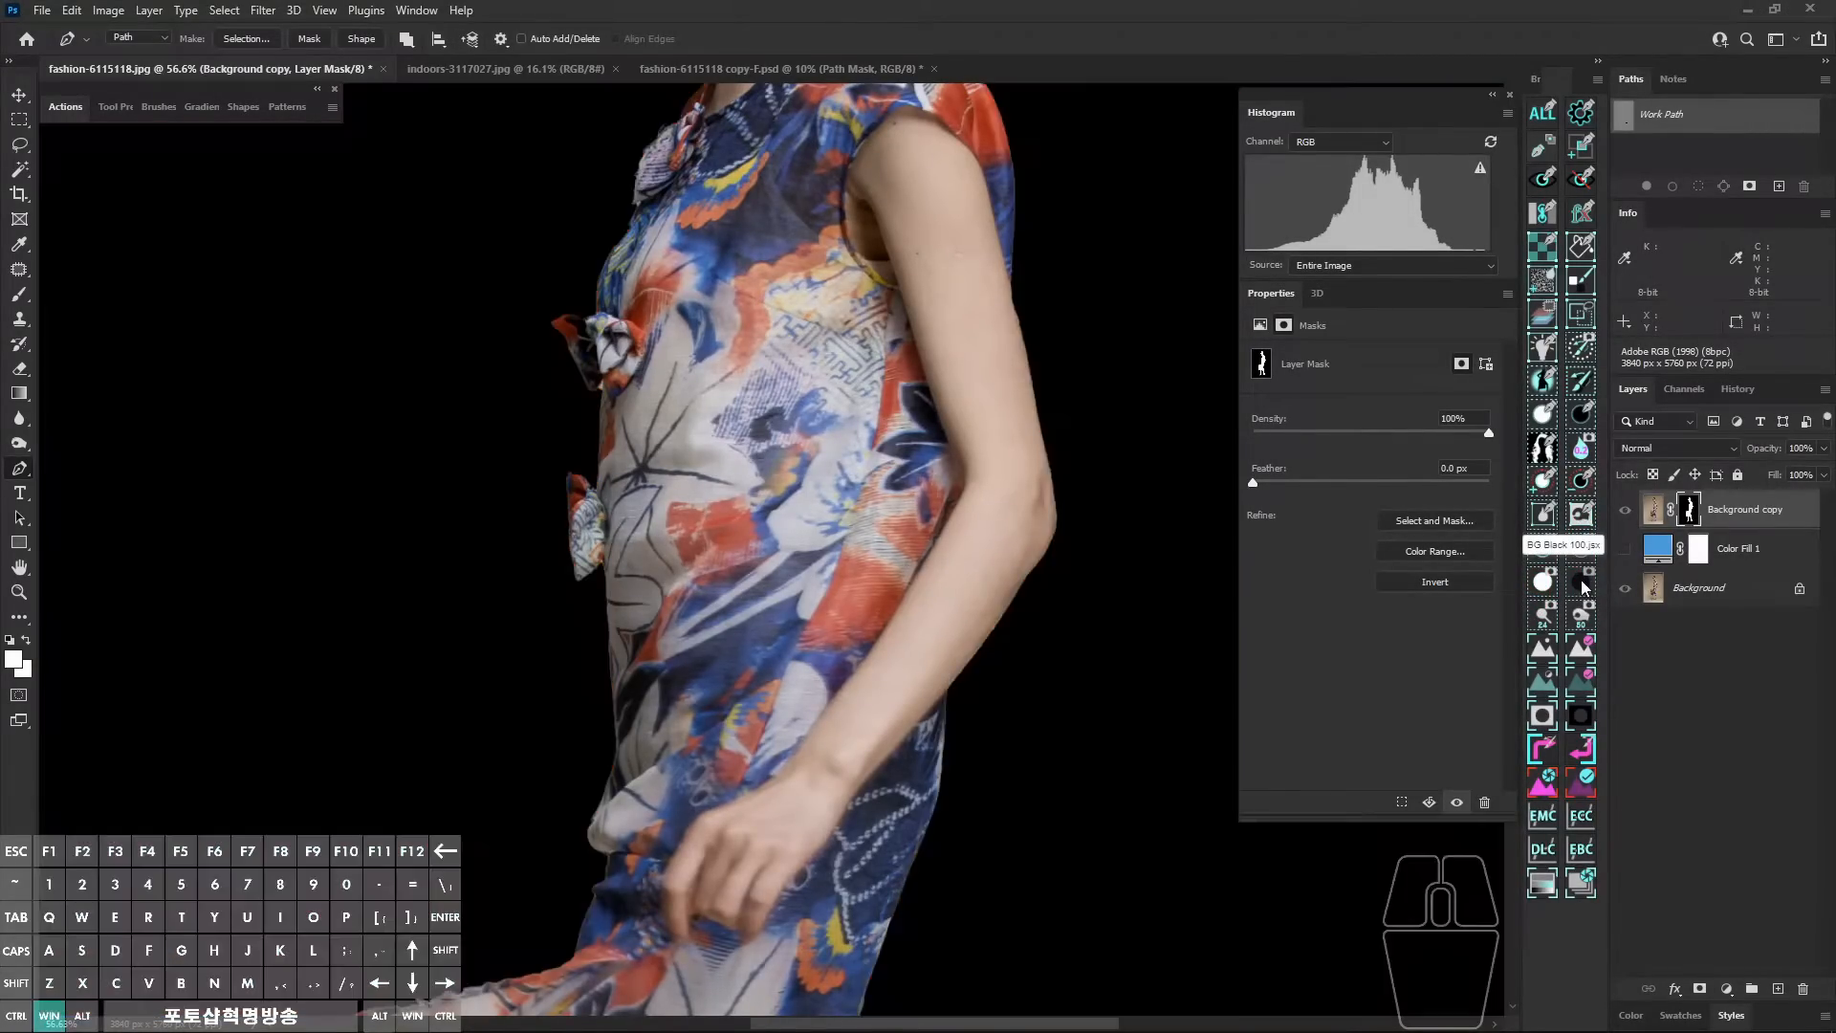
{"action": "key", "text": "space"}
{"action": "left_click_drag", "start_coordinate": [1160, 689], "coordinate": [1010, 330]}
{"action": "left_click_drag", "start_coordinate": [916, 650], "coordinate": [906, 405]}
{"action": "left_click_drag", "start_coordinate": [921, 668], "coordinate": [1180, 685]}
{"action": "key", "text": "ctrl+space"}
{"action": "left_click_drag", "start_coordinate": [613, 421], "coordinate": [623, 583]}
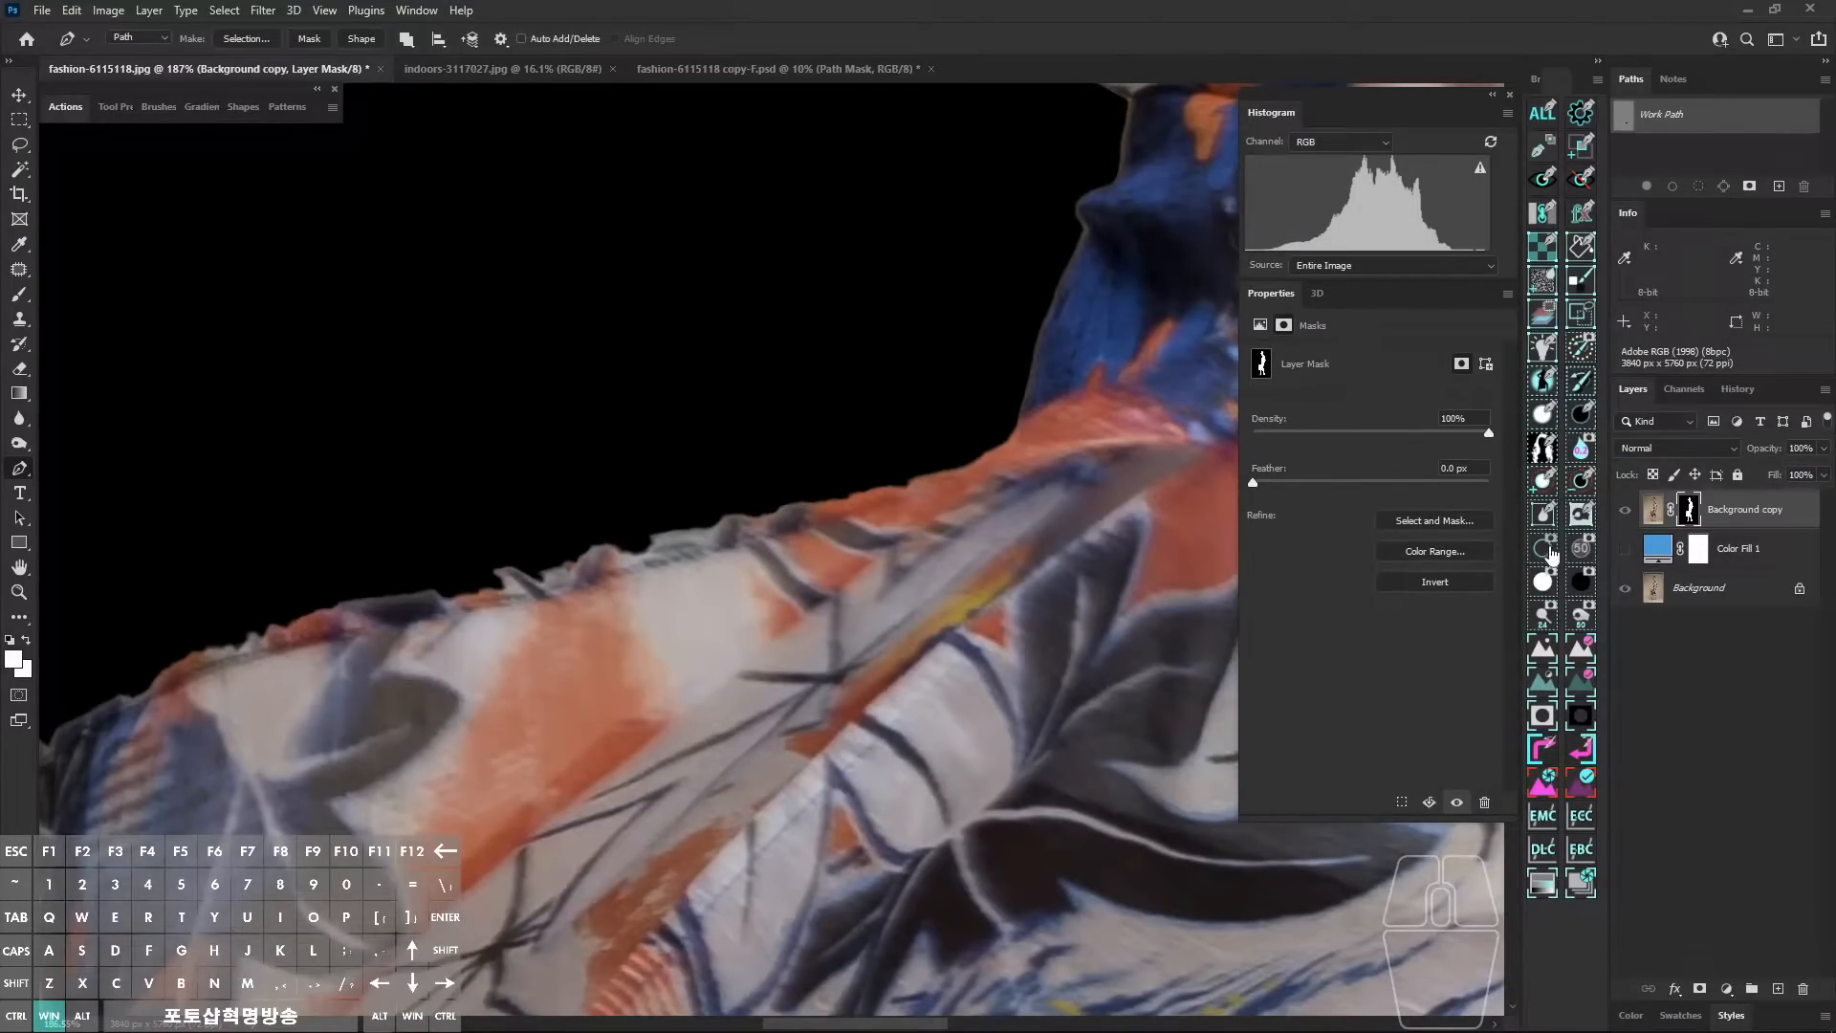
{"action": "left_click_drag", "start_coordinate": [444, 578], "coordinate": [652, 538]}
Step: Replace the black overlay with the blue Color Fill 1 background and examine the front fold's upper edge
{"action": "key", "text": "super+alt+z"}
{"action": "left_click", "coordinate": [1627, 549]}
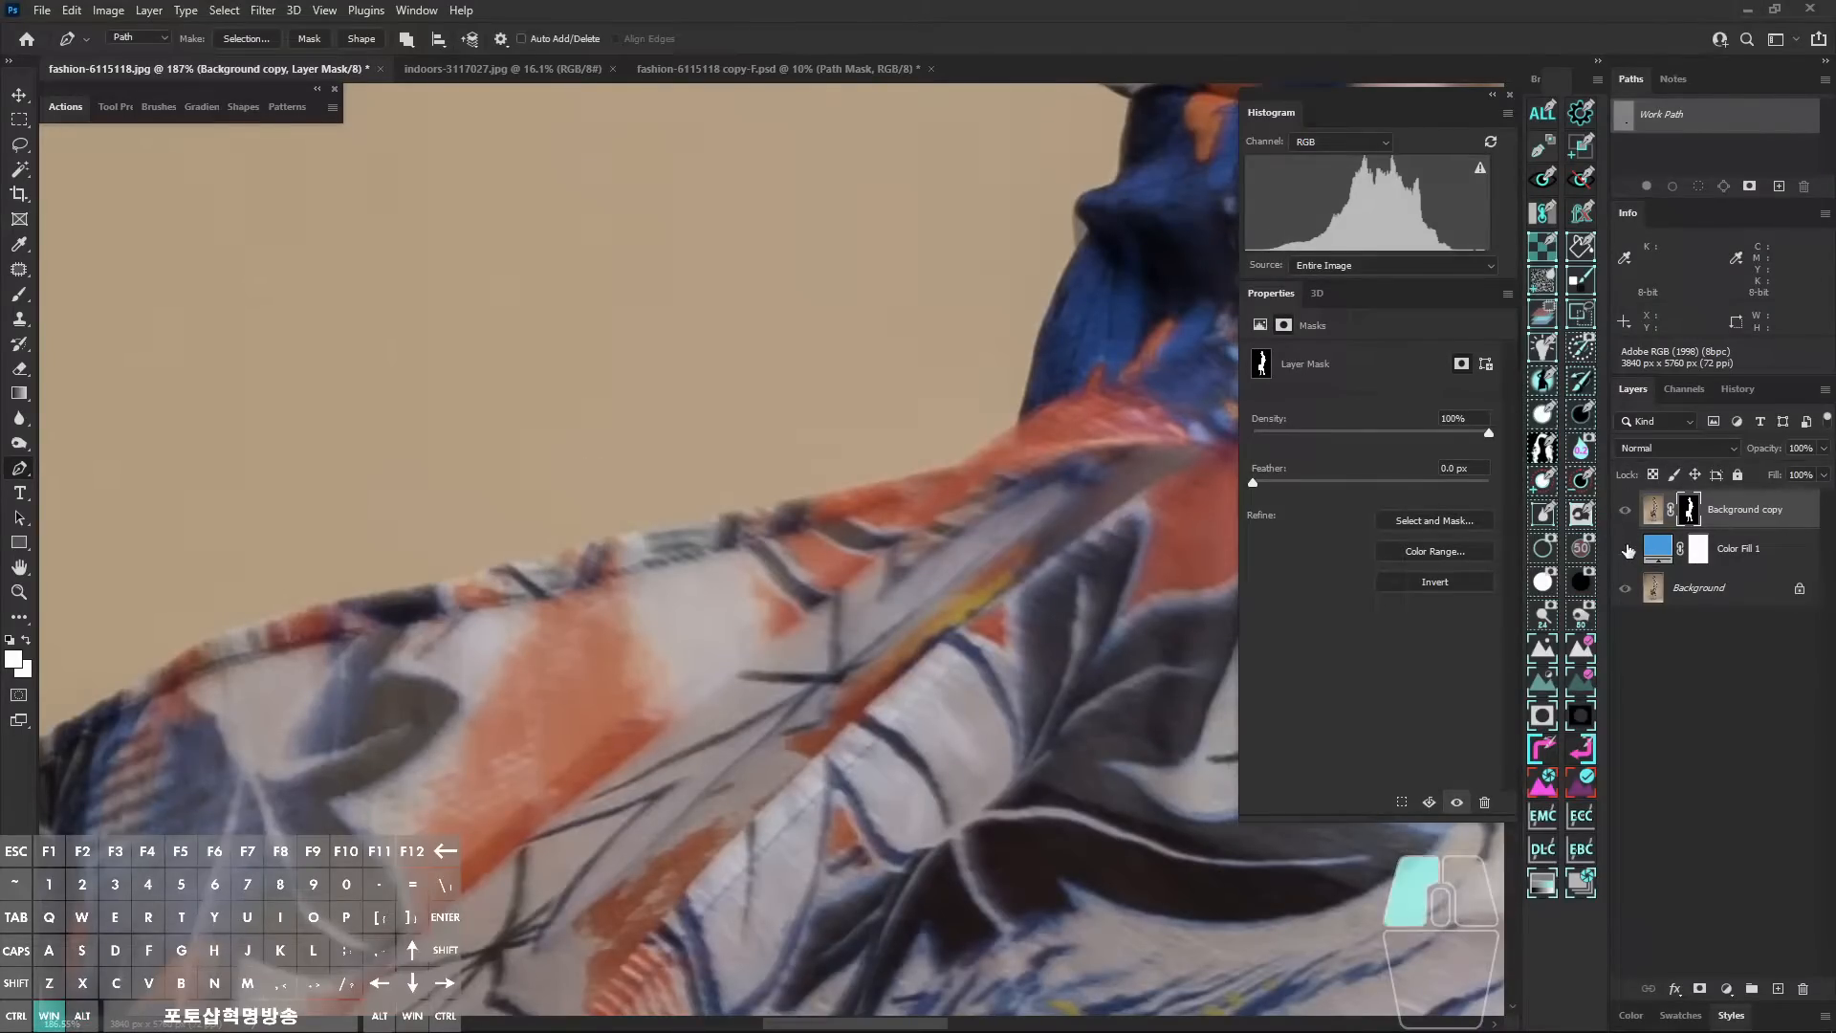
{"action": "key", "text": "ctrl+space"}
{"action": "left_click", "coordinate": [1630, 551]}
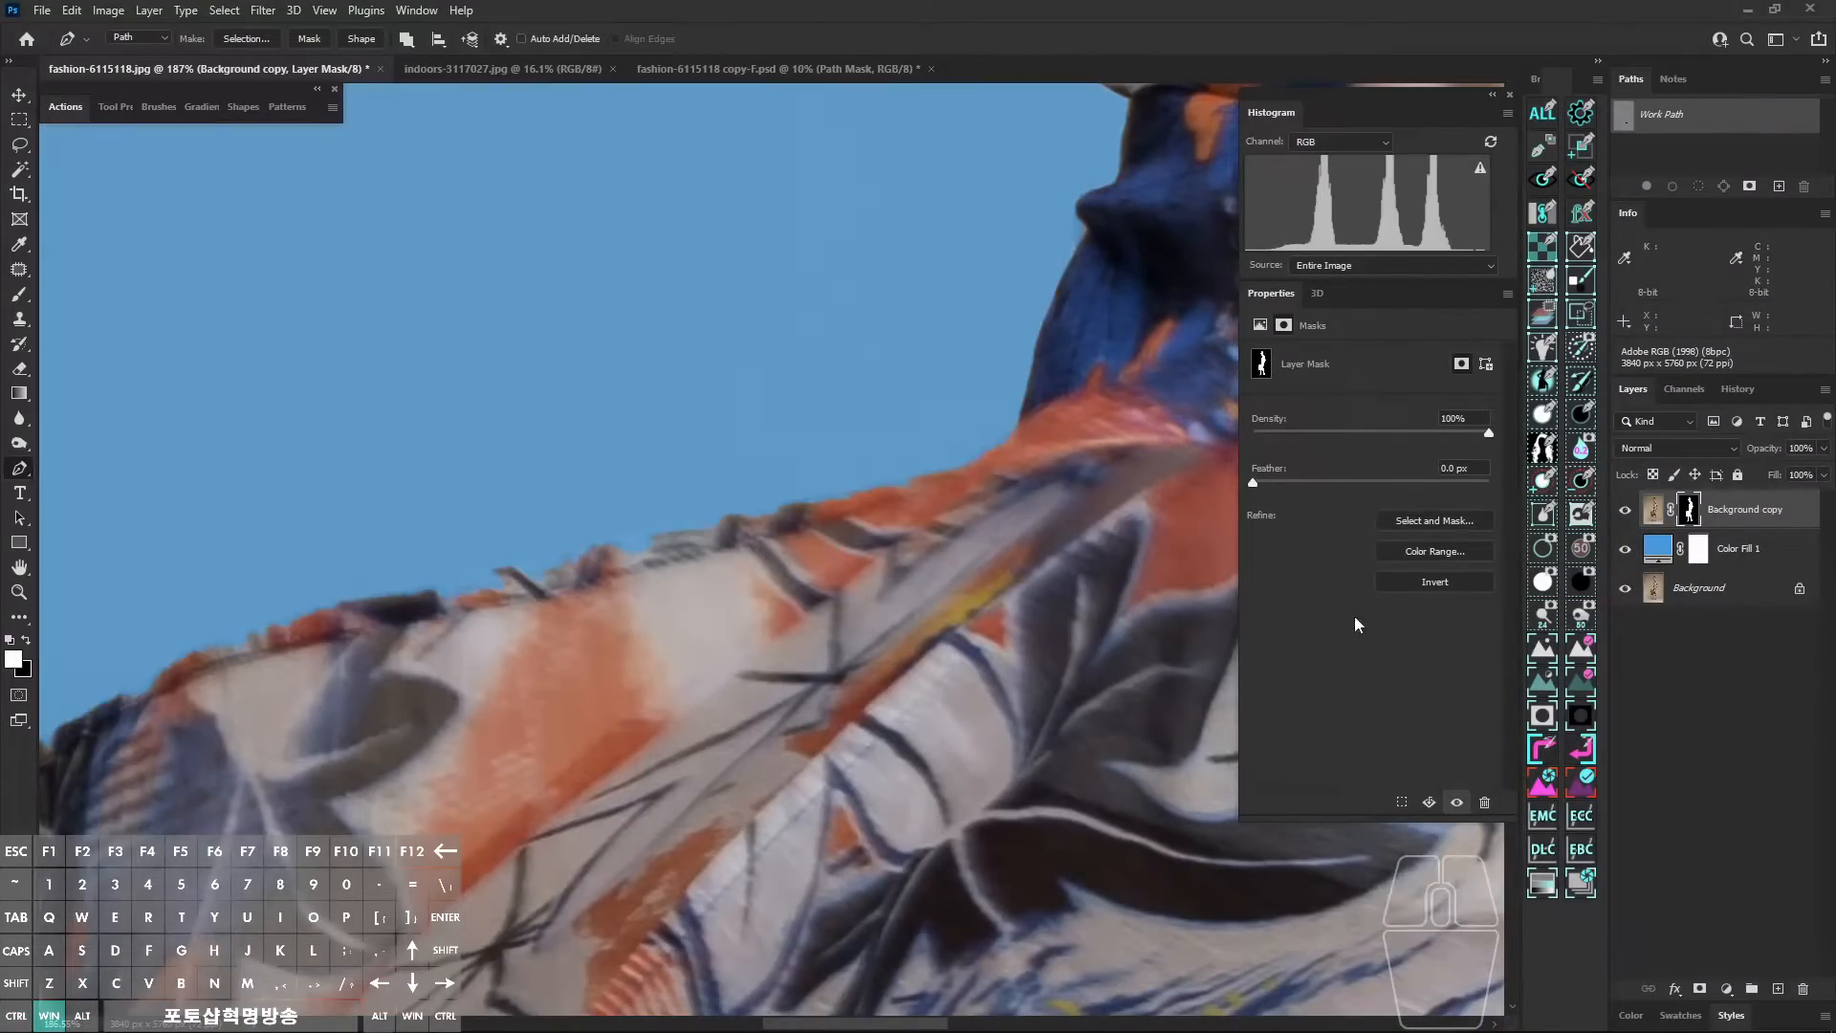
{"action": "key", "text": "ctrl+space"}
{"action": "left_click_drag", "start_coordinate": [868, 613], "coordinate": [681, 623]}
{"action": "mouse_move", "coordinate": [532, 679]}
{"action": "left_mouse_down"}
{"action": "mouse_move", "coordinate": [632, 628]}
{"action": "mouse_move", "coordinate": [820, 582]}
{"action": "mouse_move", "coordinate": [824, 631]}
{"action": "mouse_move", "coordinate": [928, 612]}
{"action": "left_mouse_up"}
{"action": "key", "text": "ctrl+space"}
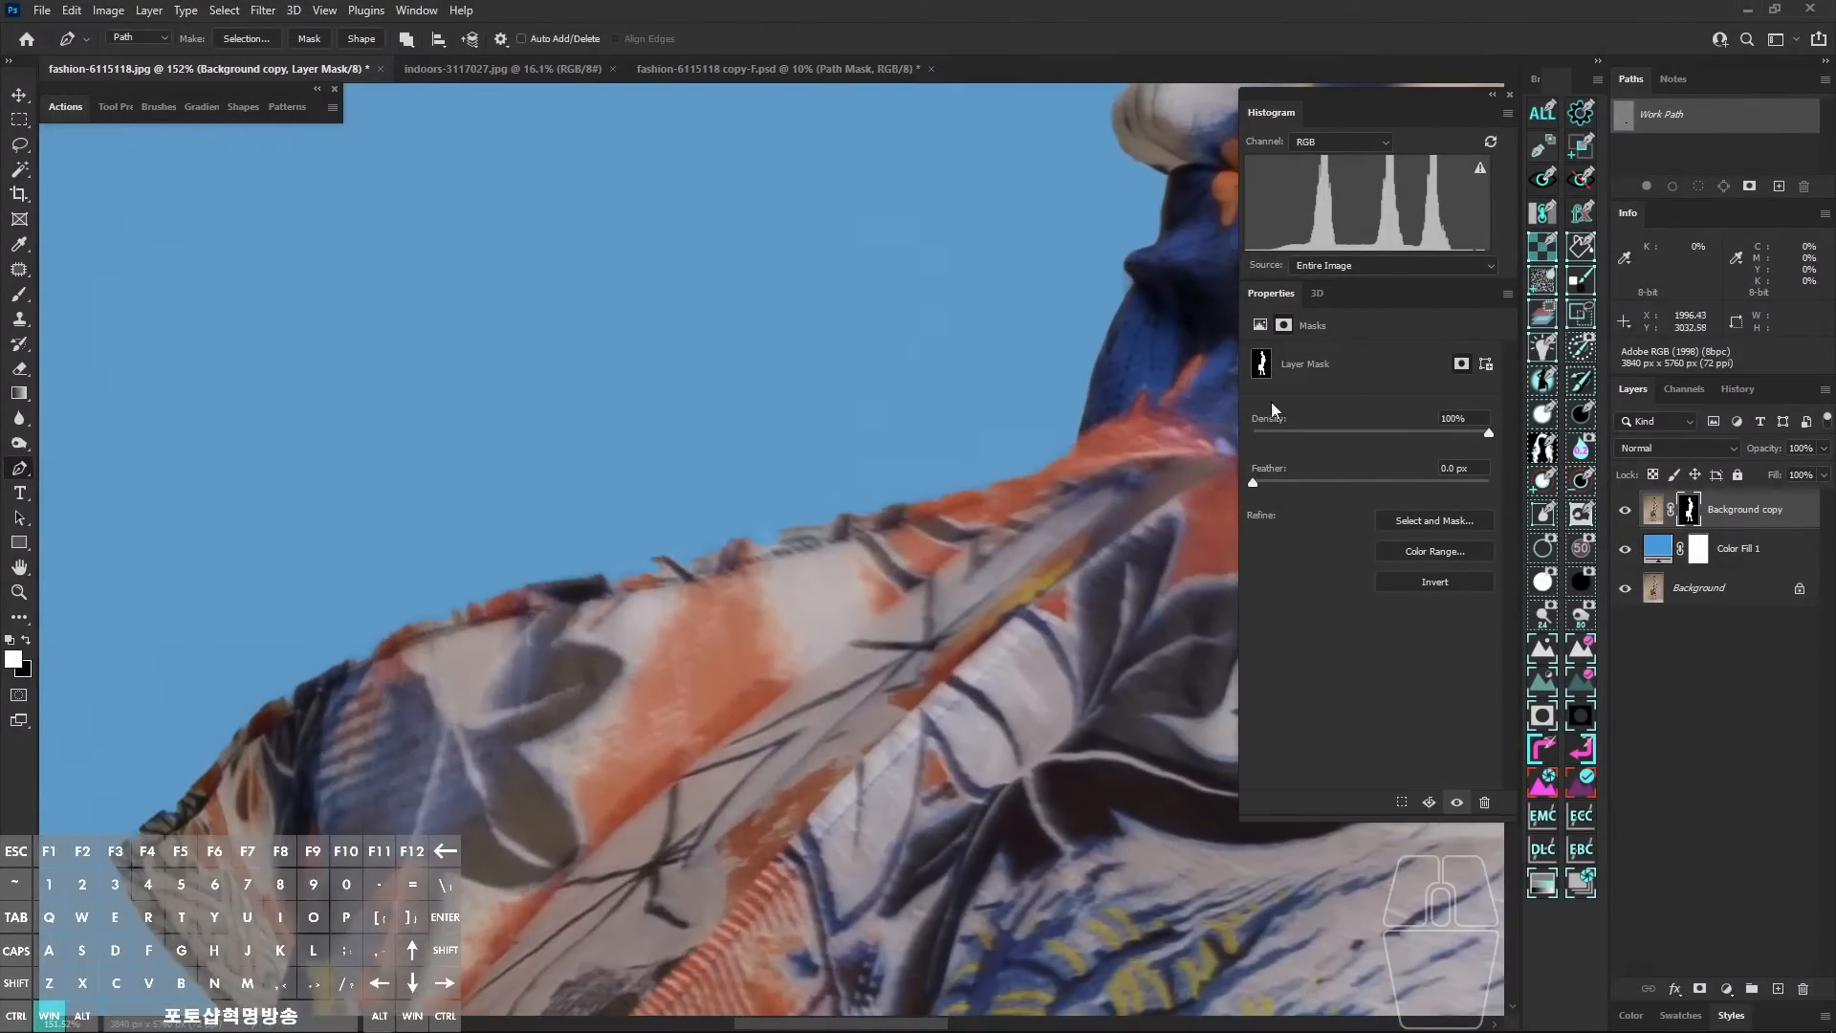
Step: Hide Color Fill 1, apply BG Black 100 again and examine the front fold's edge out to its tip
{"action": "left_click", "coordinate": [1626, 551]}
{"action": "left_click", "coordinate": [1579, 585]}
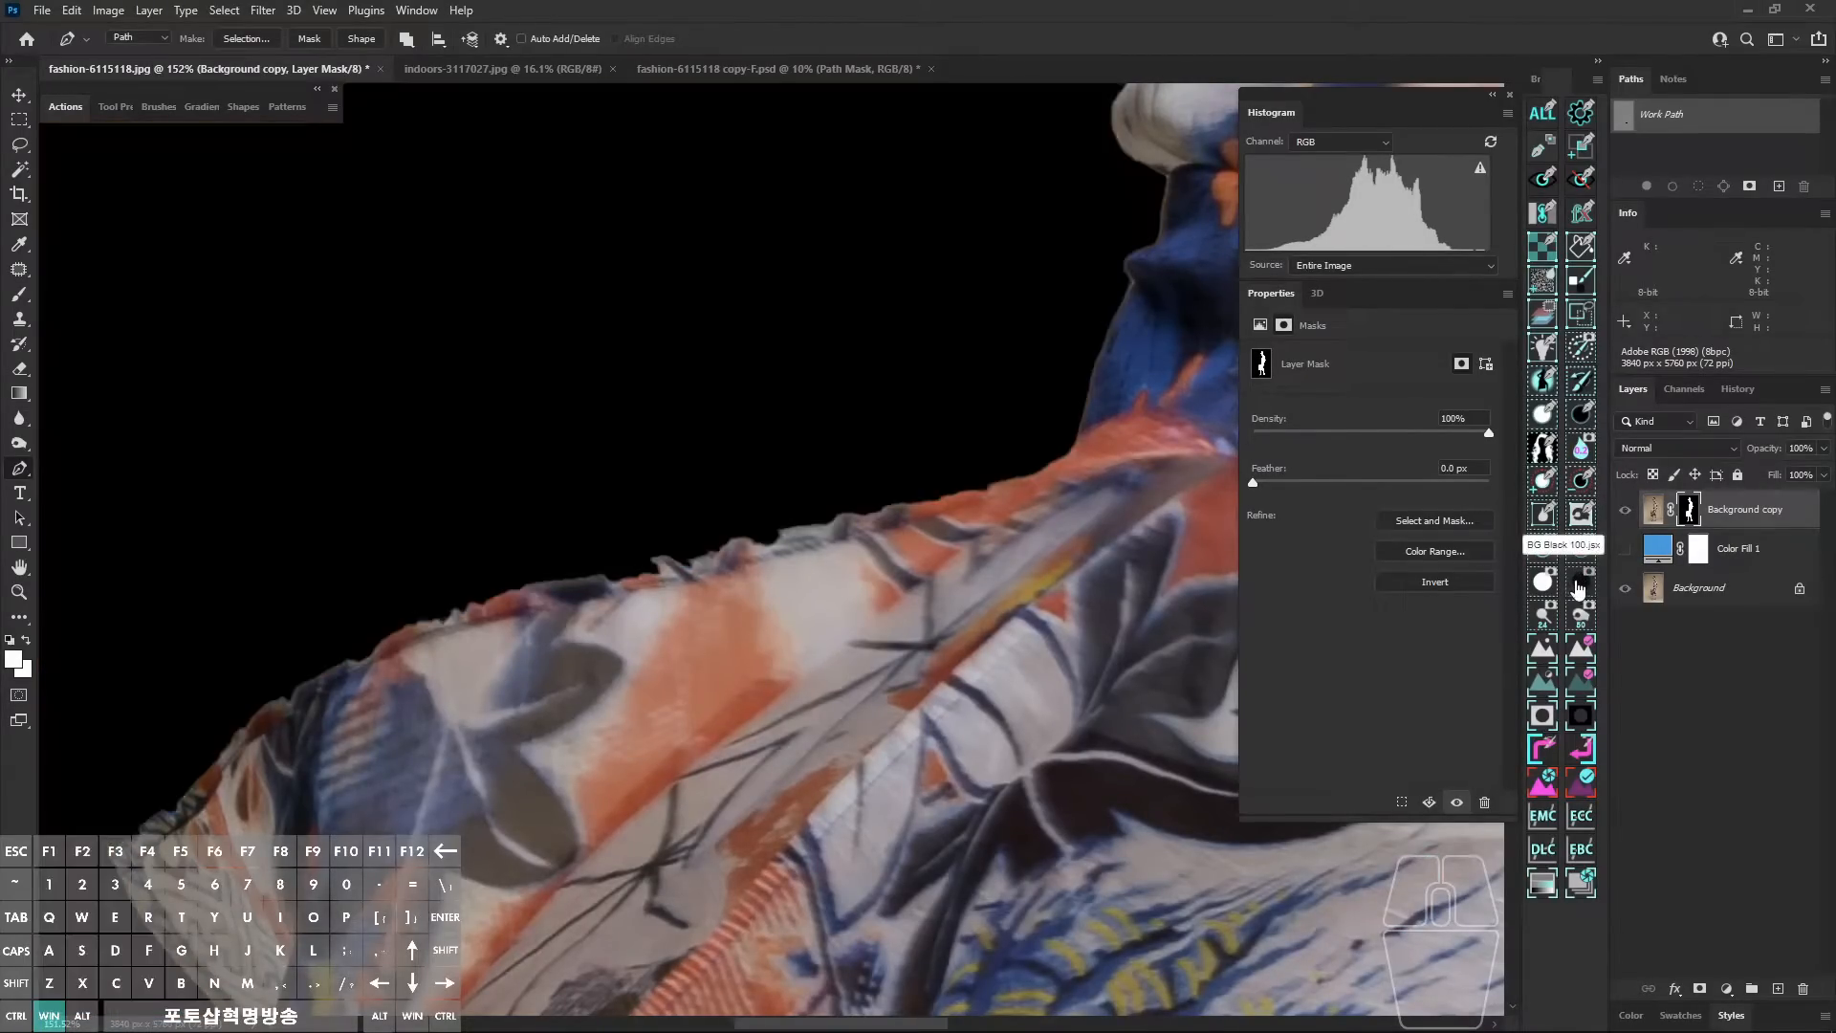
{"action": "mouse_move", "coordinate": [1582, 592]}
{"action": "left_mouse_down"}
{"action": "mouse_move", "coordinate": [1542, 576]}
{"action": "mouse_move", "coordinate": [1580, 602]}
{"action": "left_mouse_up"}
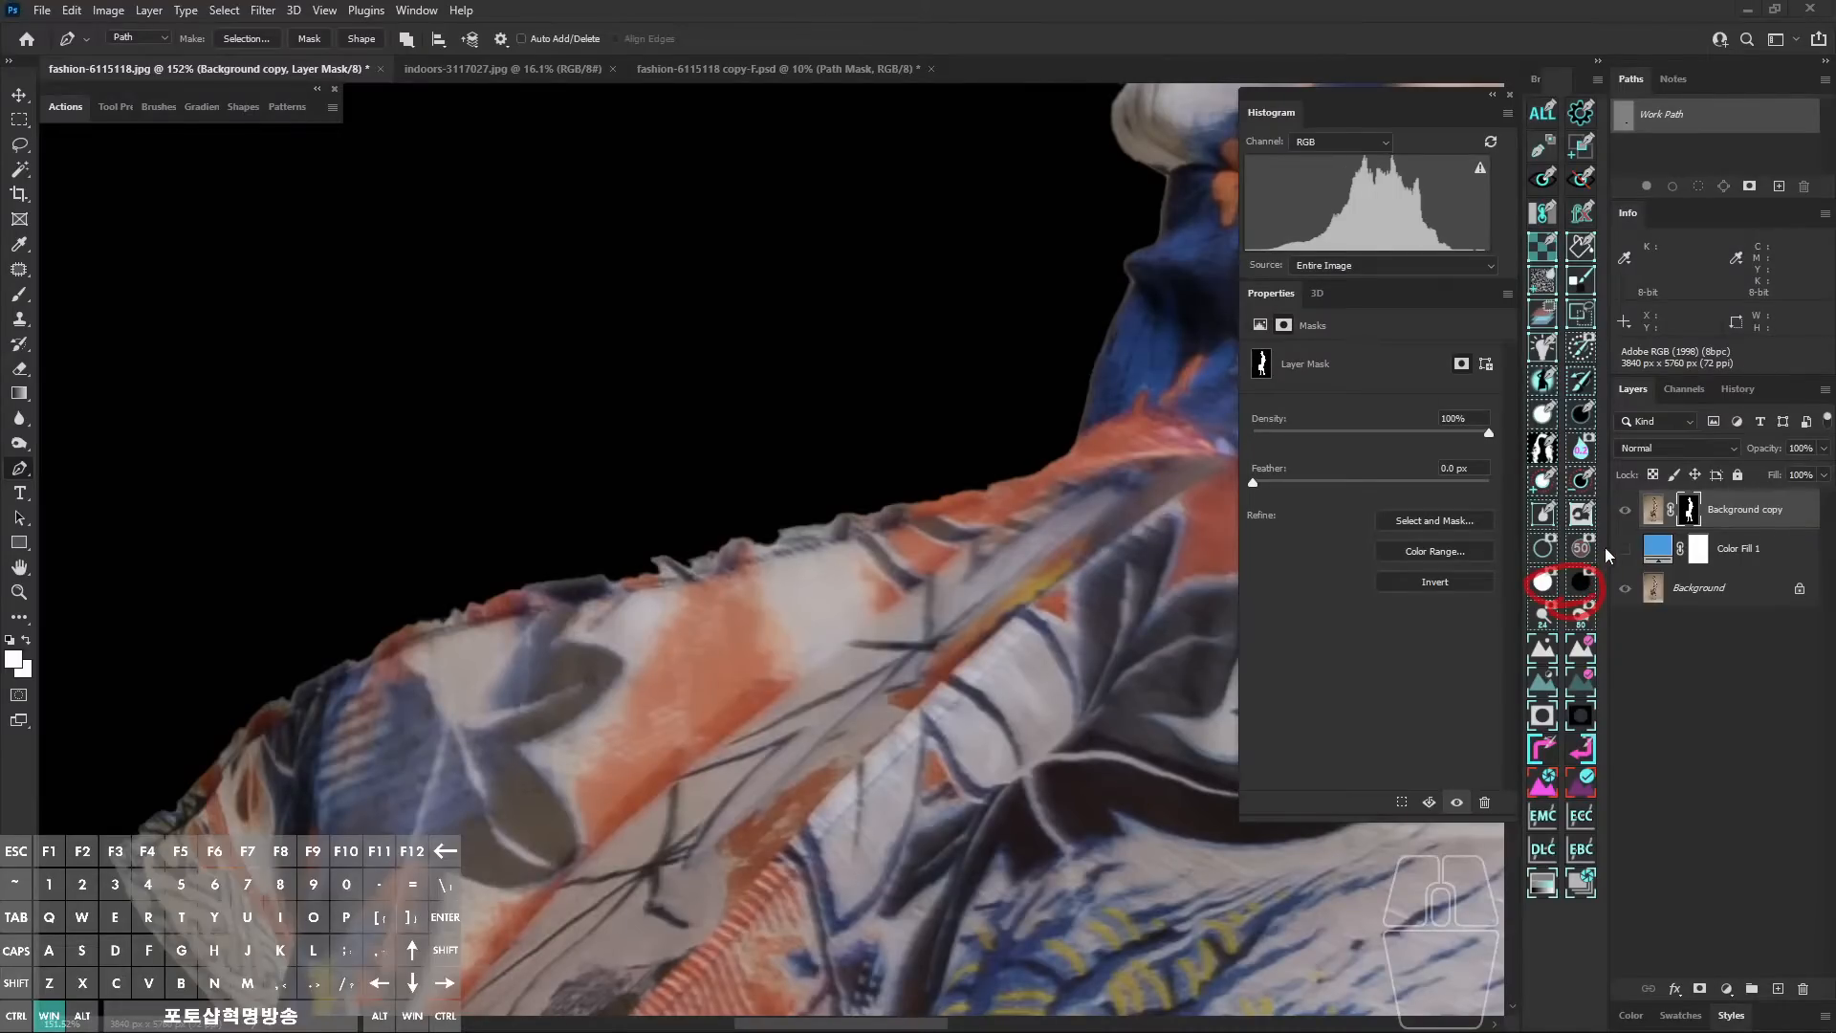
{"action": "mouse_move", "coordinate": [1604, 554]}
{"action": "left_mouse_down"}
{"action": "mouse_move", "coordinate": [1594, 541]}
{"action": "mouse_move", "coordinate": [1582, 560]}
{"action": "mouse_move", "coordinate": [1687, 556]}
{"action": "left_mouse_up"}
{"action": "key", "text": "alt"}
{"action": "mouse_move", "coordinate": [733, 688]}
{"action": "left_mouse_down"}
{"action": "mouse_move", "coordinate": [900, 528]}
{"action": "mouse_move", "coordinate": [890, 602]}
{"action": "left_mouse_up"}
{"action": "left_click_drag", "start_coordinate": [663, 622], "coordinate": [806, 628]}
{"action": "left_click_drag", "start_coordinate": [983, 474], "coordinate": [787, 577]}
{"action": "left_click_drag", "start_coordinate": [609, 648], "coordinate": [893, 551]}
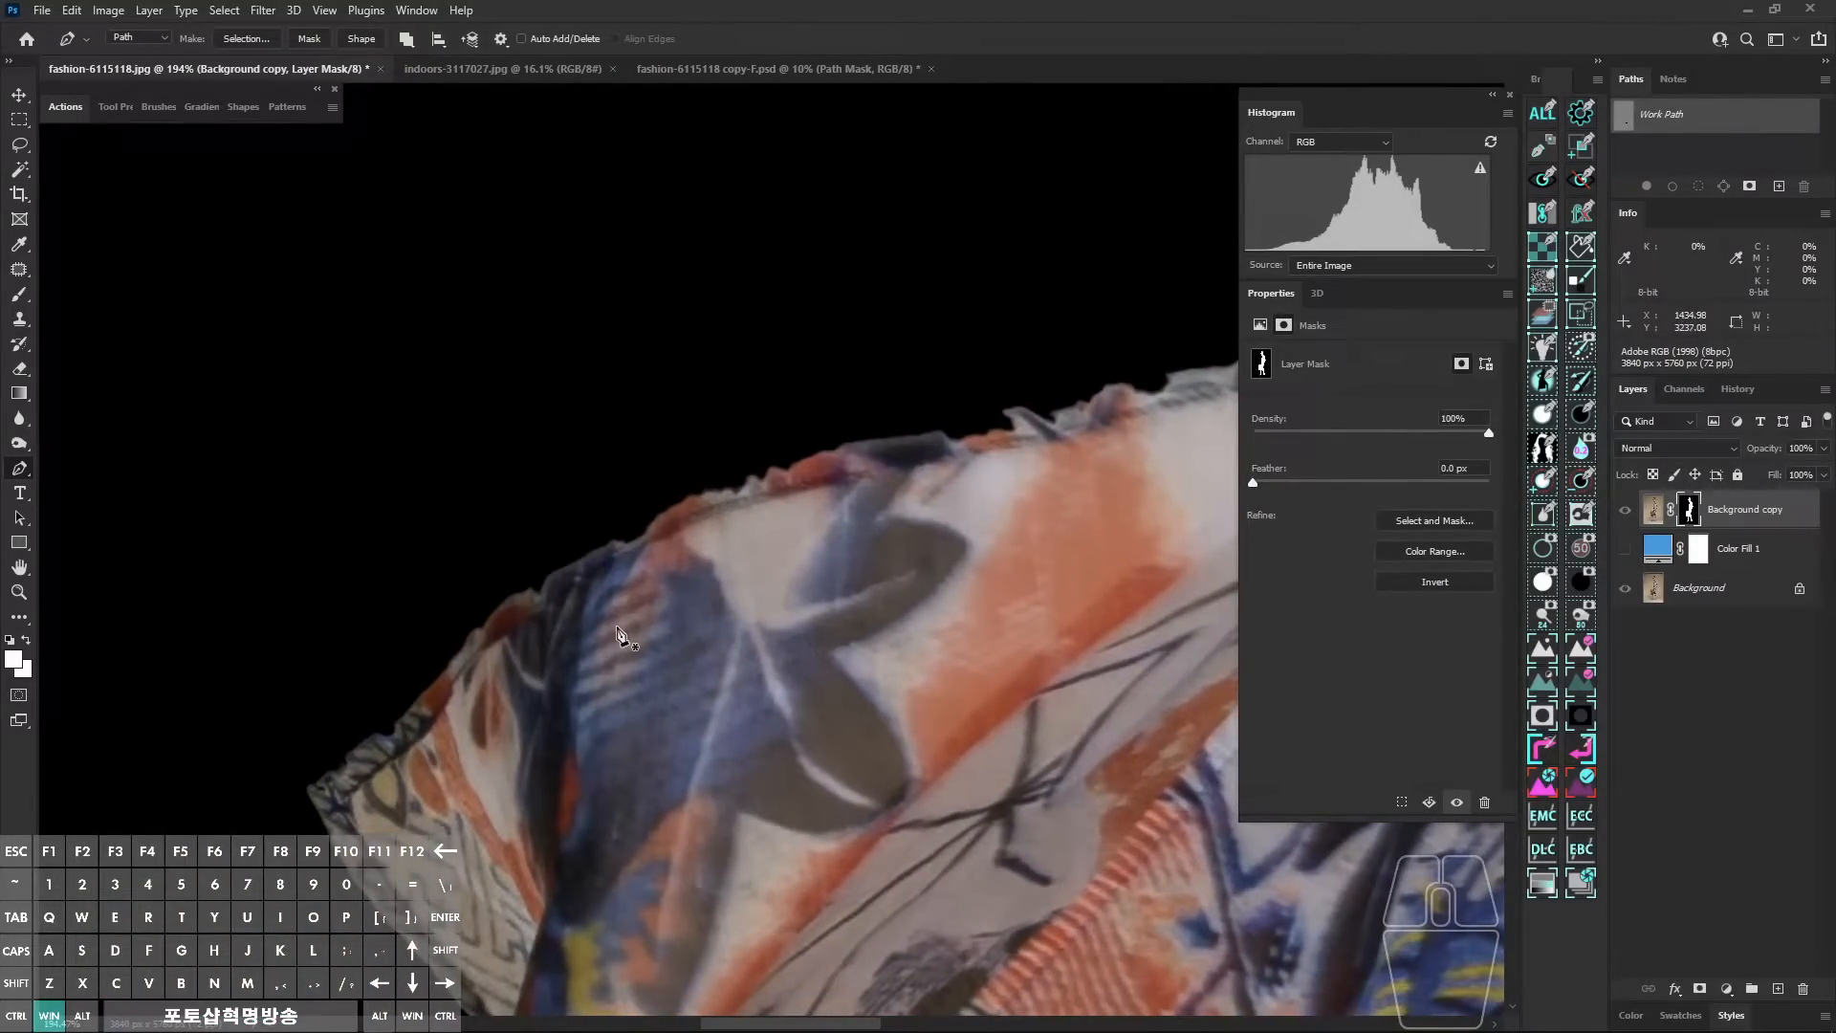
Step: Turn off the black overlay and trace the front fold's upper edge from its tip past the dark blue part with a Pen path
{"action": "key", "text": "backslash"}
{"action": "left_click_drag", "start_coordinate": [330, 765], "coordinate": [317, 797]}
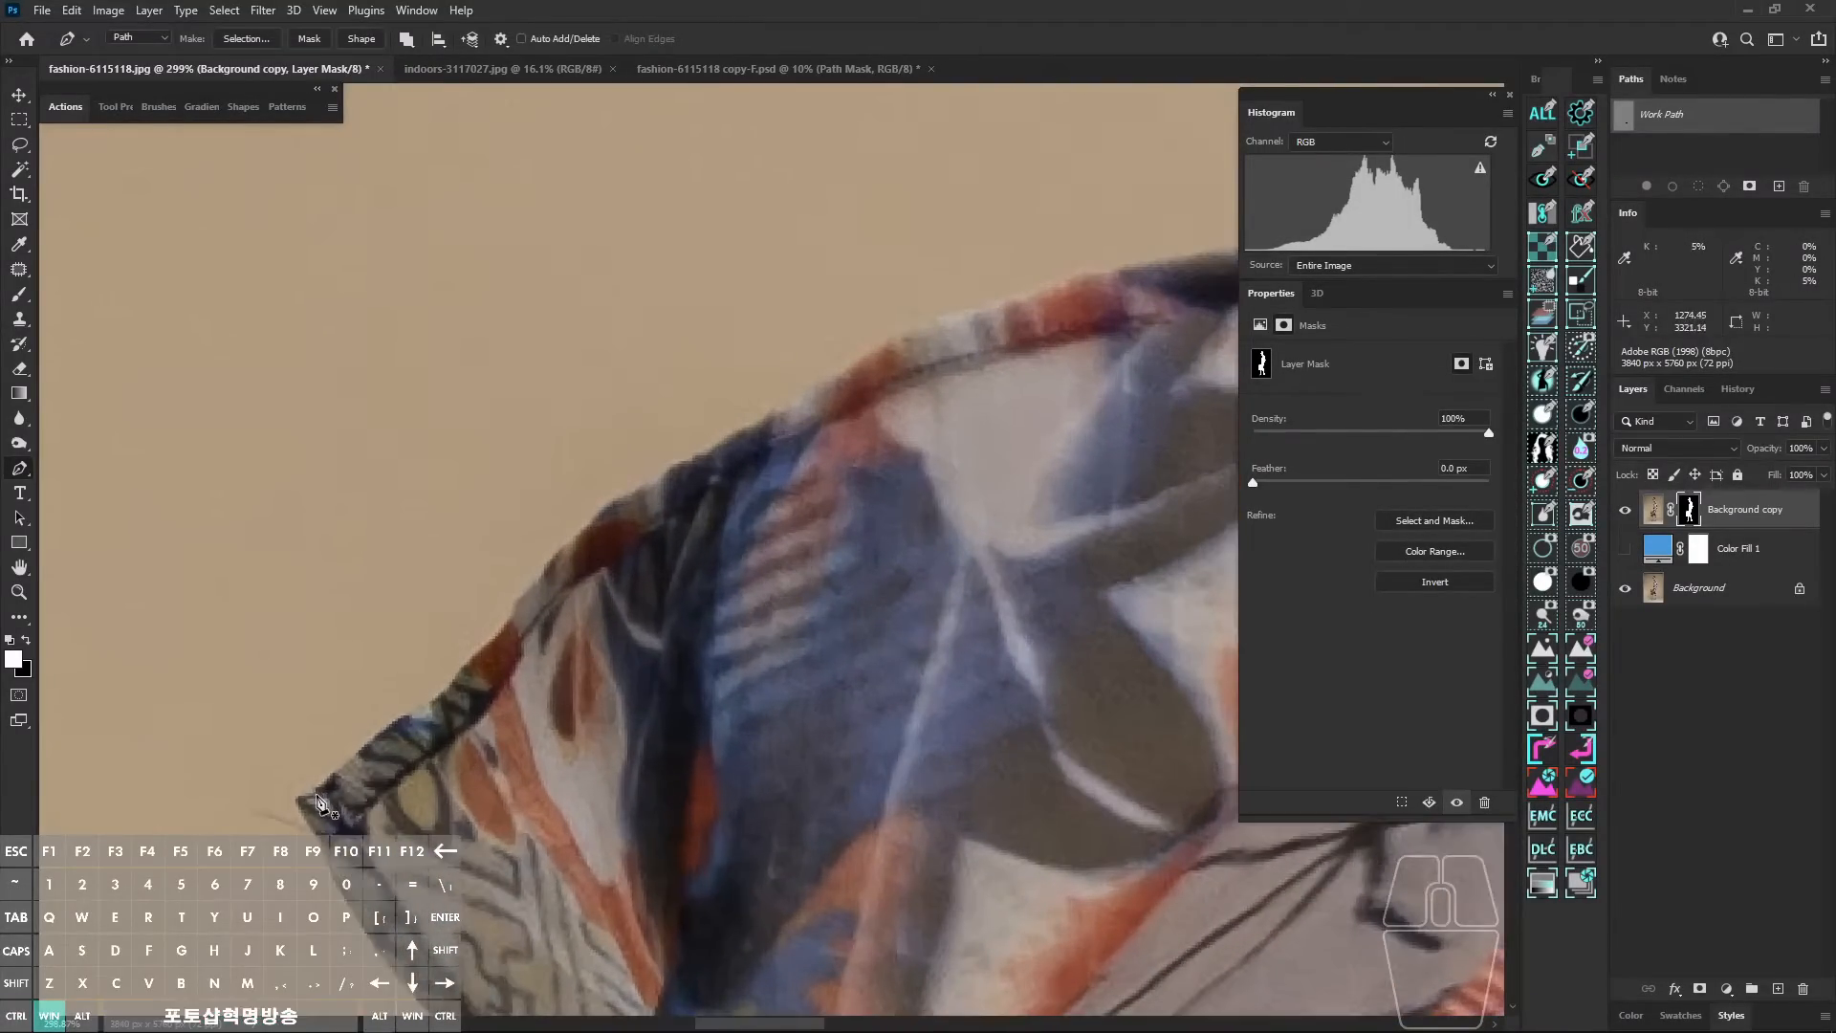
{"action": "left_click", "coordinate": [464, 669]}
{"action": "left_click", "coordinate": [505, 619]}
{"action": "left_click", "coordinate": [589, 522]}
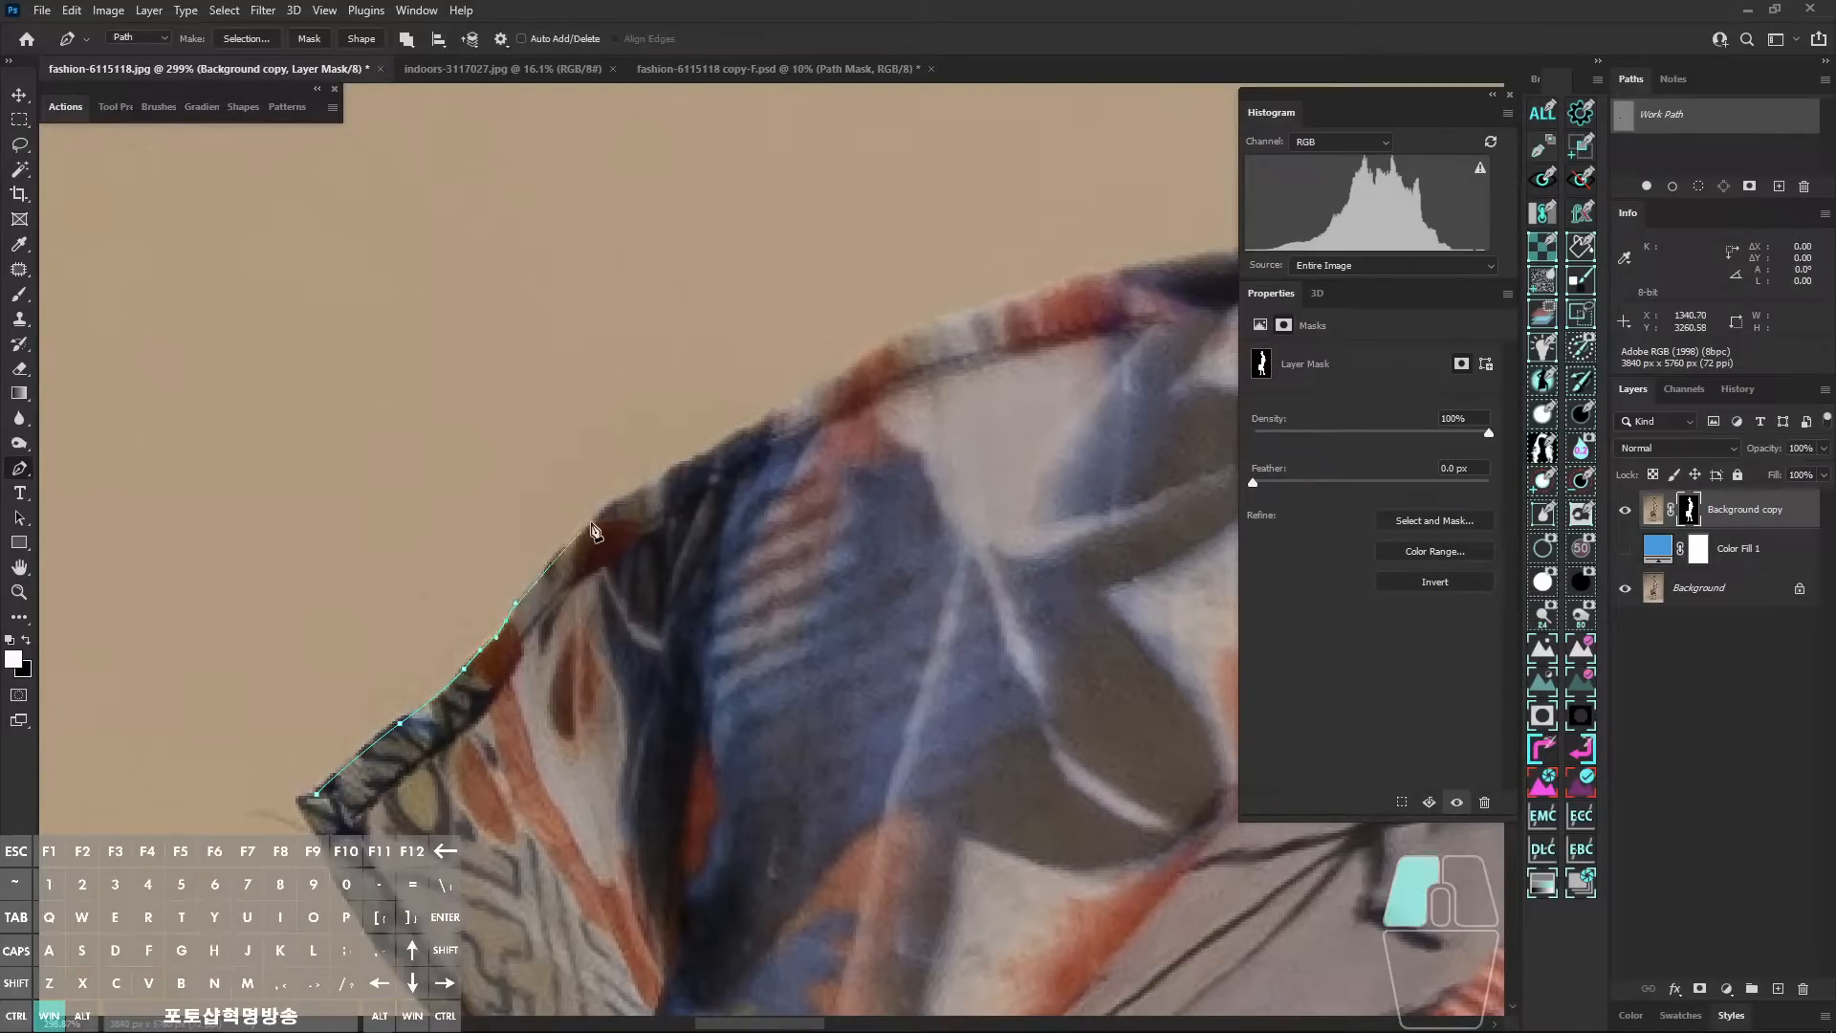
{"action": "left_click", "coordinate": [624, 497]}
{"action": "left_click", "coordinate": [649, 477]}
{"action": "left_click", "coordinate": [678, 462]}
{"action": "left_click", "coordinate": [711, 445]}
Step: Continue the Pen path along the fold's upper edge over the orange and white patches toward the waist
{"action": "left_click_drag", "start_coordinate": [997, 303], "coordinate": [647, 497]}
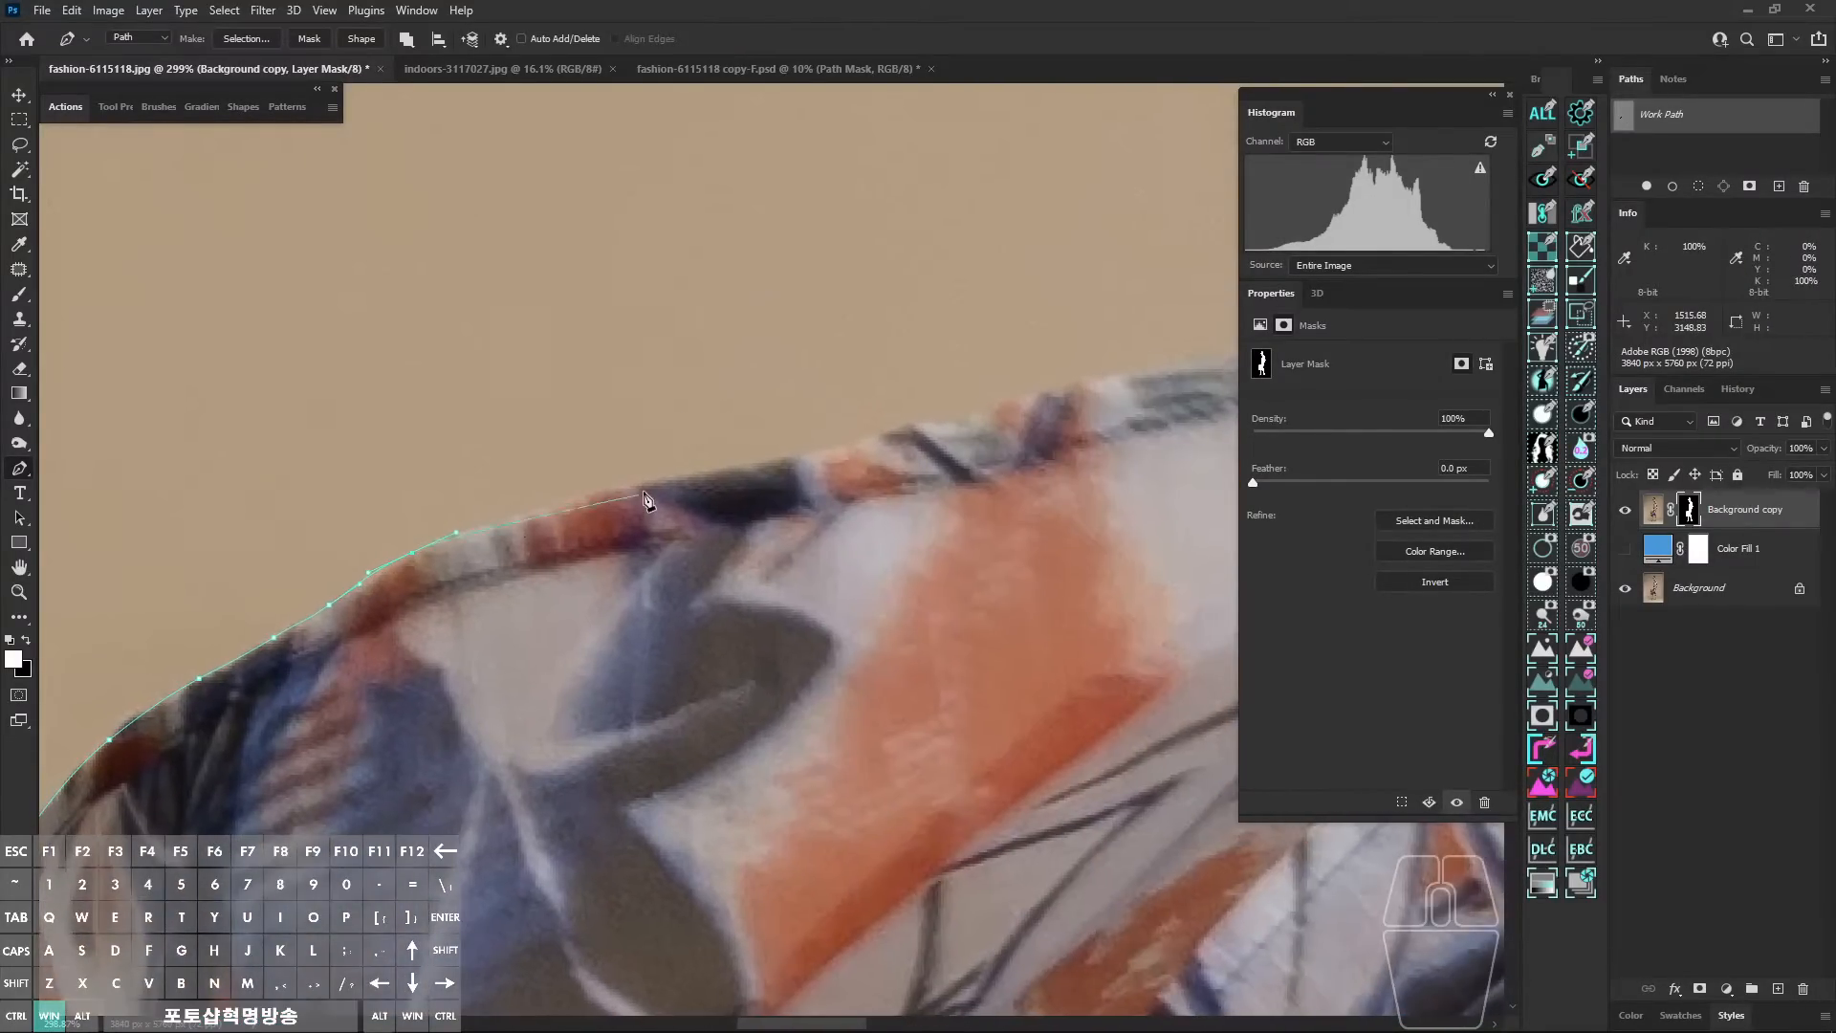
{"action": "left_click", "coordinate": [818, 450]}
{"action": "left_click_drag", "start_coordinate": [903, 425], "coordinate": [954, 416]}
{"action": "left_click_drag", "start_coordinate": [971, 413], "coordinate": [501, 535]}
{"action": "left_click_drag", "start_coordinate": [670, 494], "coordinate": [743, 476]}
{"action": "left_click_drag", "start_coordinate": [928, 448], "coordinate": [660, 521]}
{"action": "left_click", "coordinate": [682, 504]}
{"action": "left_click", "coordinate": [712, 499]}
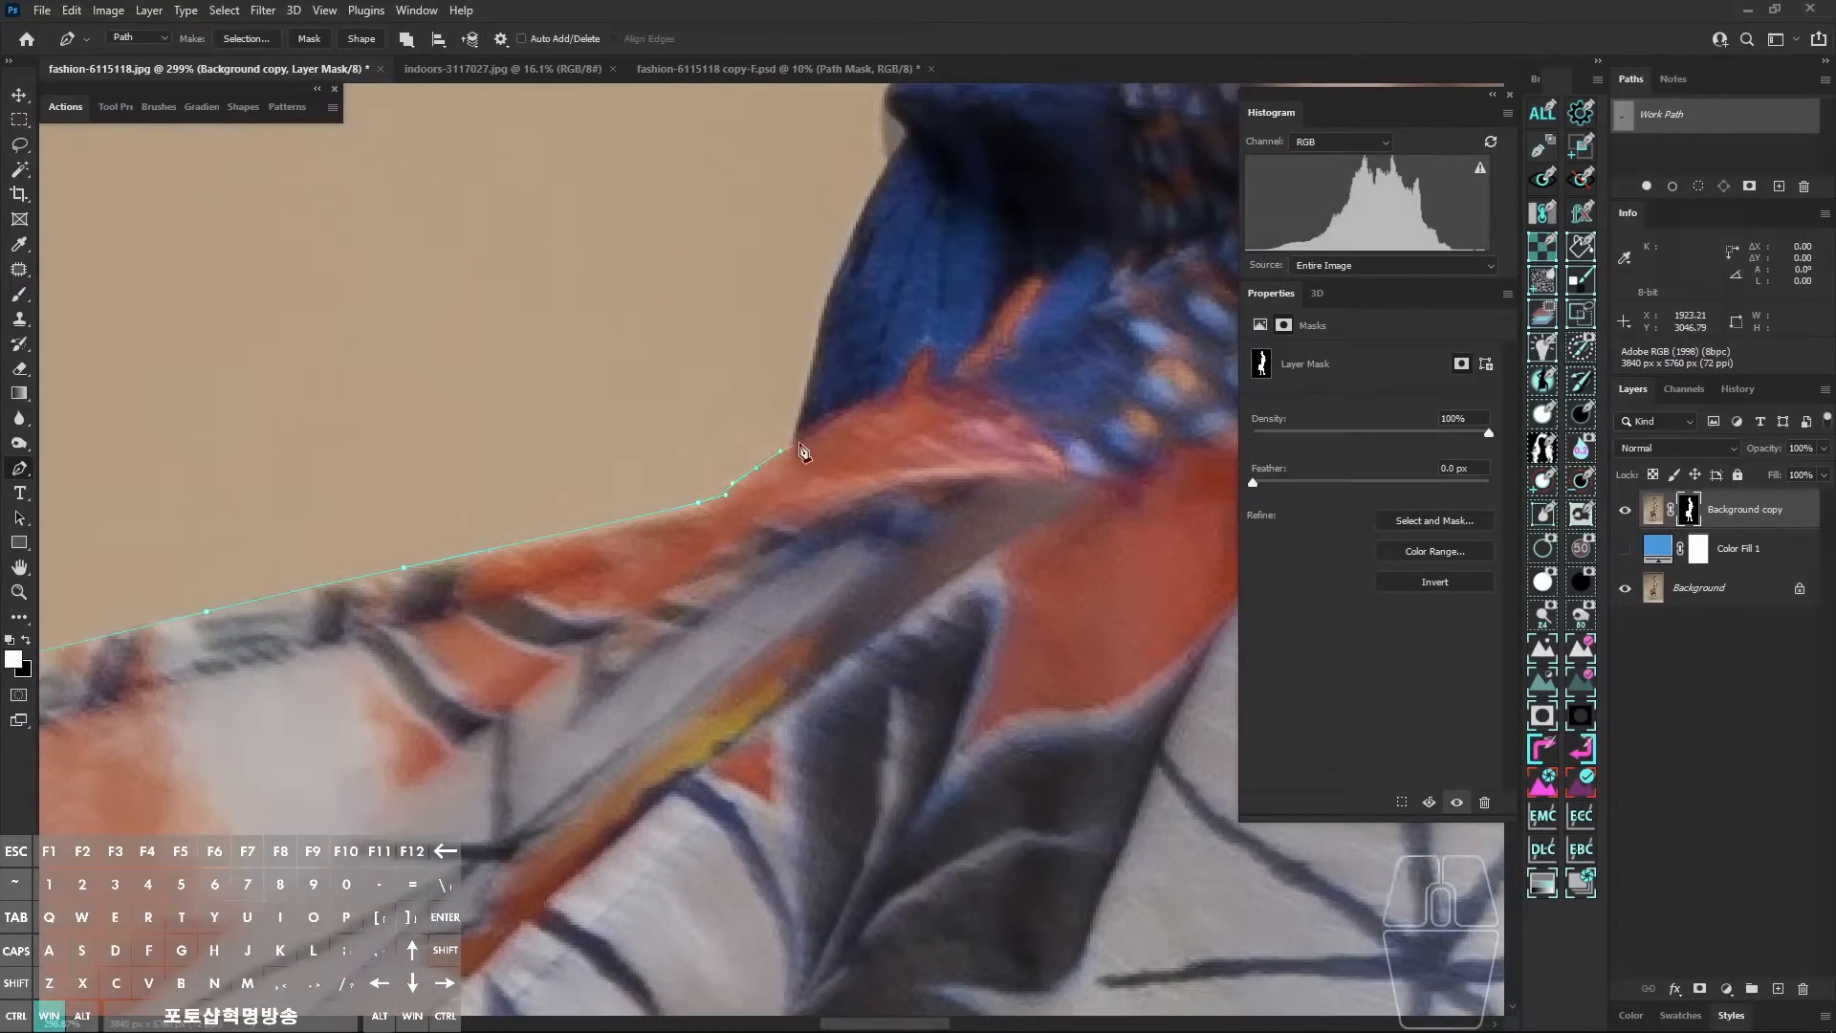
Step: Close the path through the inside of the front fold, show Color Fill 1 and fill the path with Path Mask White Fill
{"action": "scroll", "coordinate": [899, 385], "scroll_direction": "down", "scroll_amount": 5}
{"action": "left_click_drag", "start_coordinate": [880, 383], "coordinate": [905, 385]}
{"action": "left_click_drag", "start_coordinate": [978, 408], "coordinate": [914, 419]}
{"action": "left_click_drag", "start_coordinate": [917, 549], "coordinate": [754, 624]}
{"action": "left_click_drag", "start_coordinate": [694, 648], "coordinate": [601, 663]}
{"action": "left_click_drag", "start_coordinate": [529, 659], "coordinate": [496, 629]}
{"action": "left_click", "coordinate": [433, 618]}
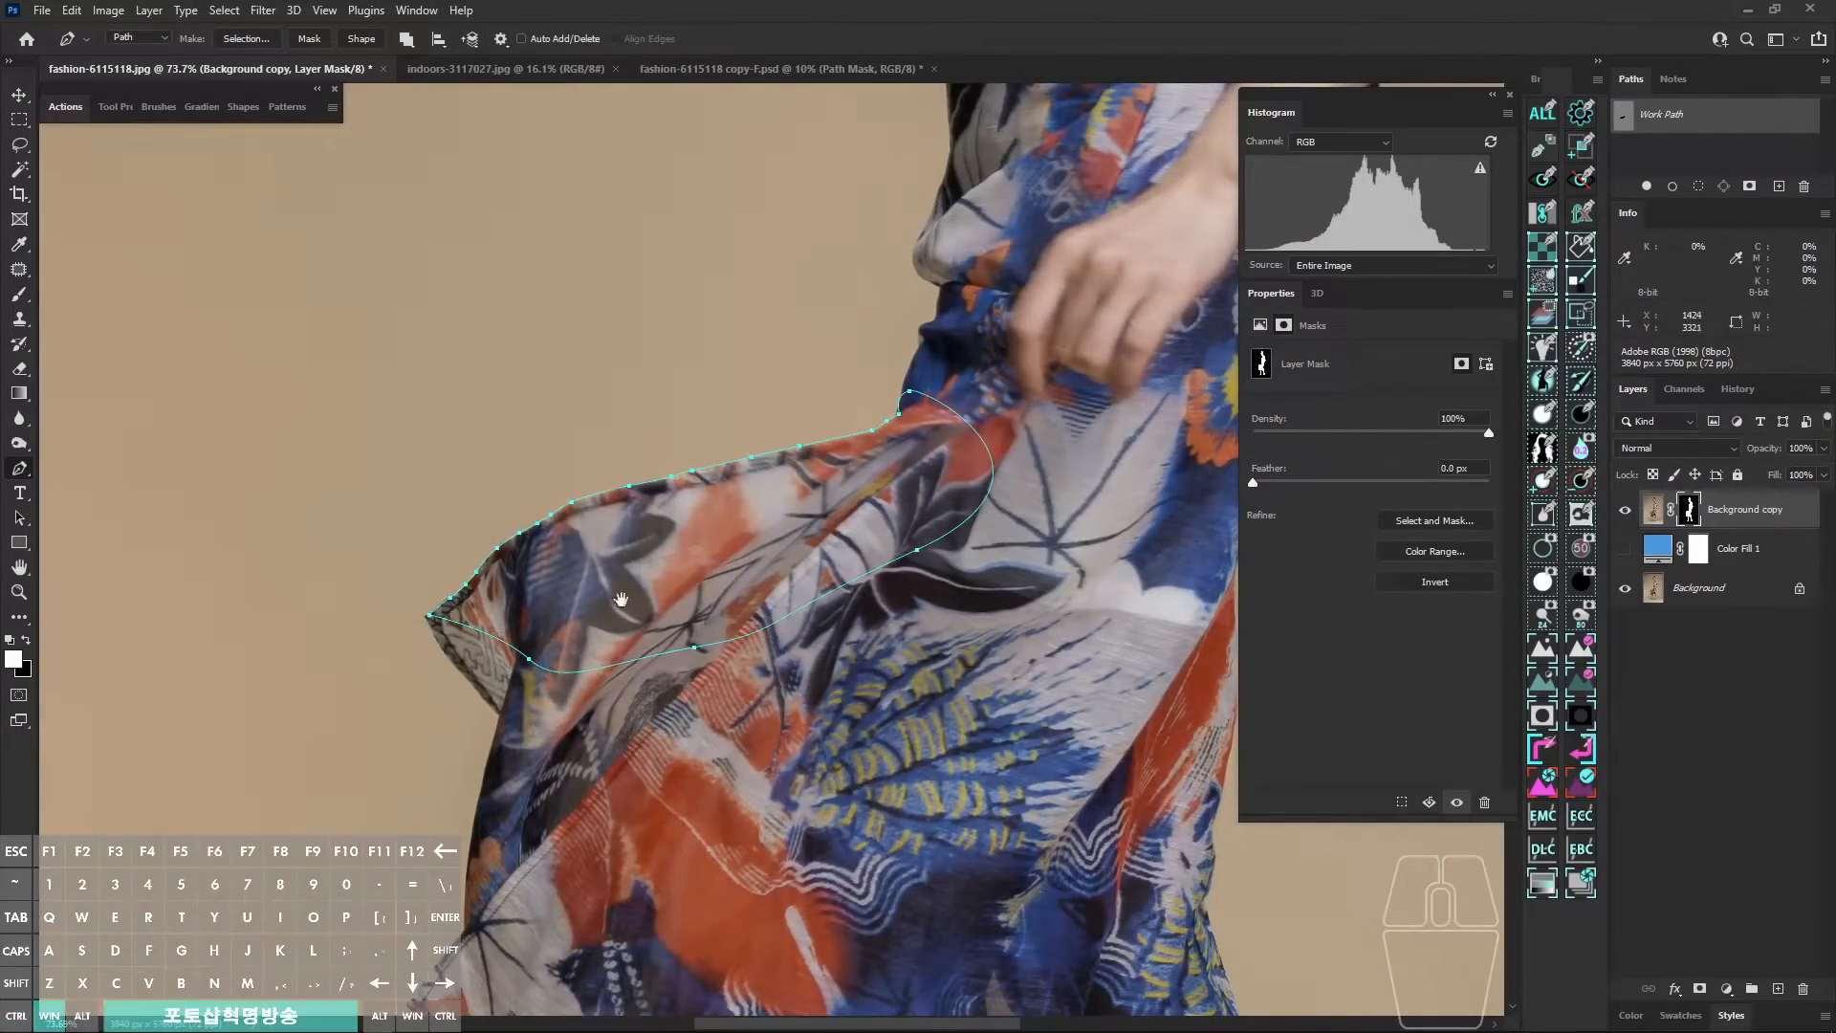
{"action": "scroll", "coordinate": [722, 538], "scroll_direction": "up", "scroll_amount": 2}
{"action": "key", "text": "ctrl+shift+s"}
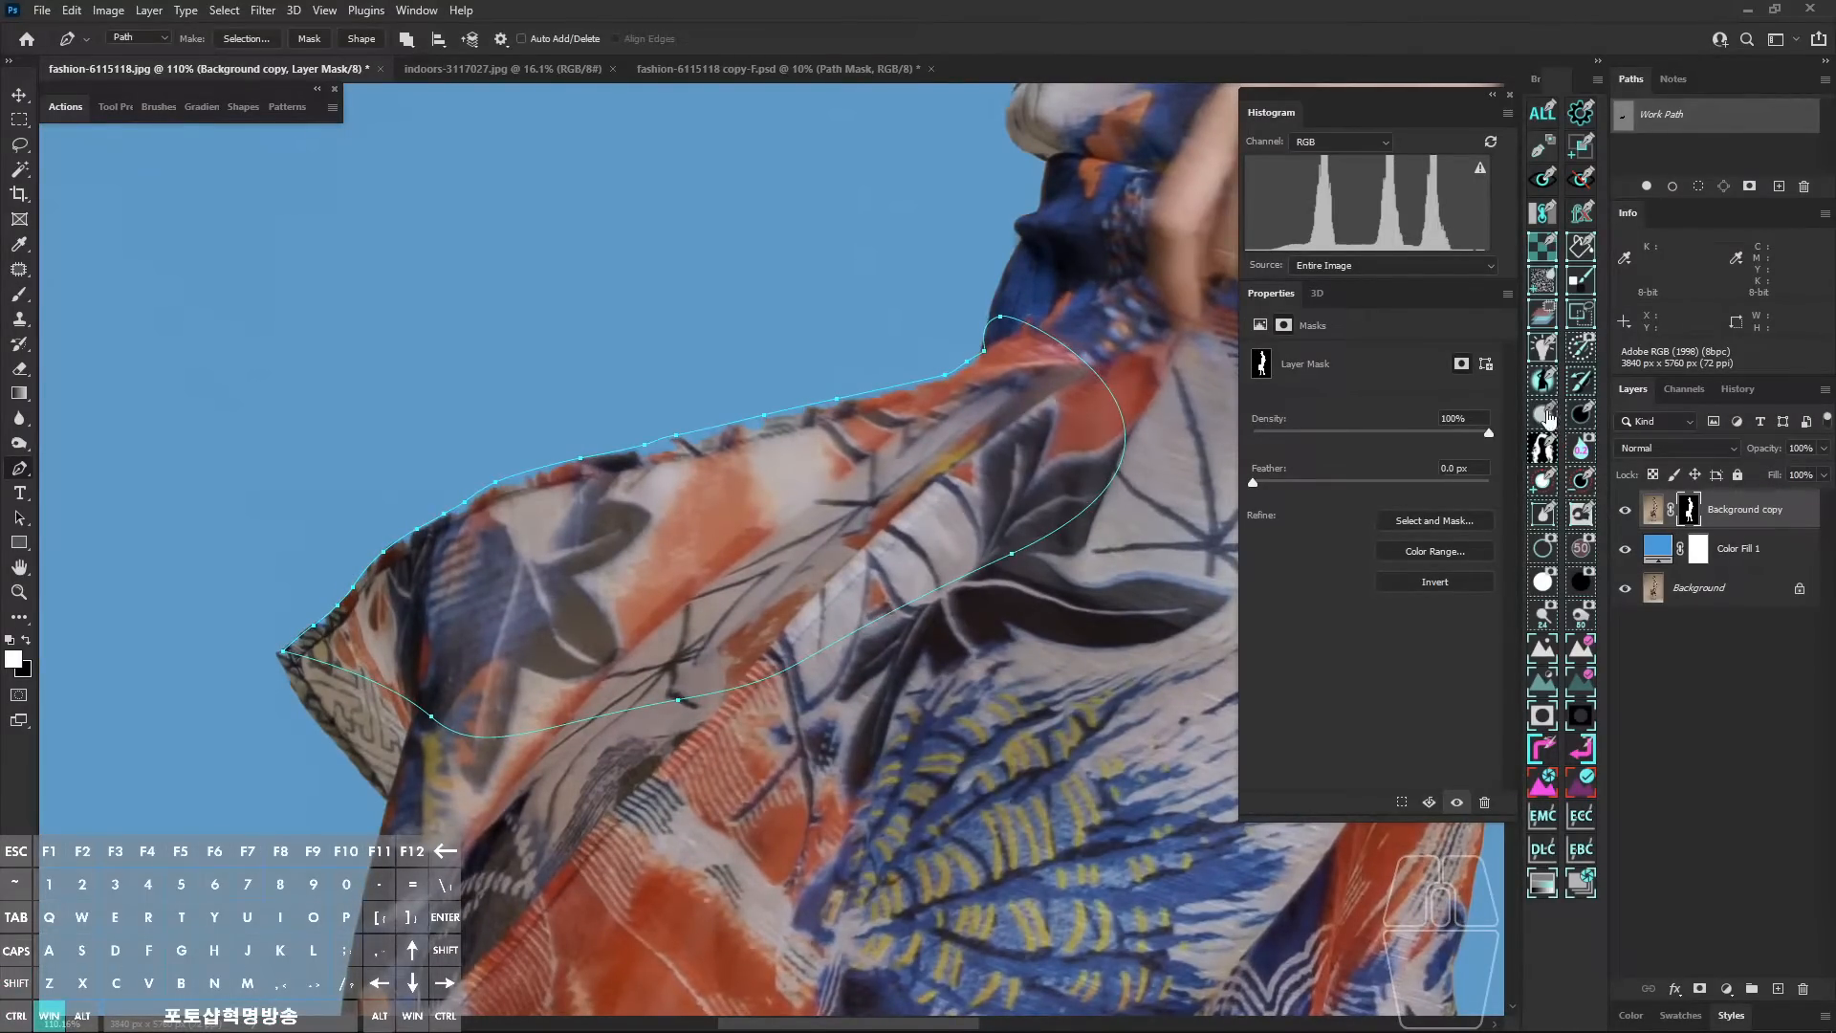
{"action": "left_click", "coordinate": [1547, 416]}
Step: Outline the small gap at the front fold's pointed tip with a Pen path and fill it using Path Mask White Fill
{"action": "left_click_drag", "start_coordinate": [751, 576], "coordinate": [713, 550]}
{"action": "left_click_drag", "start_coordinate": [713, 550], "coordinate": [803, 289]}
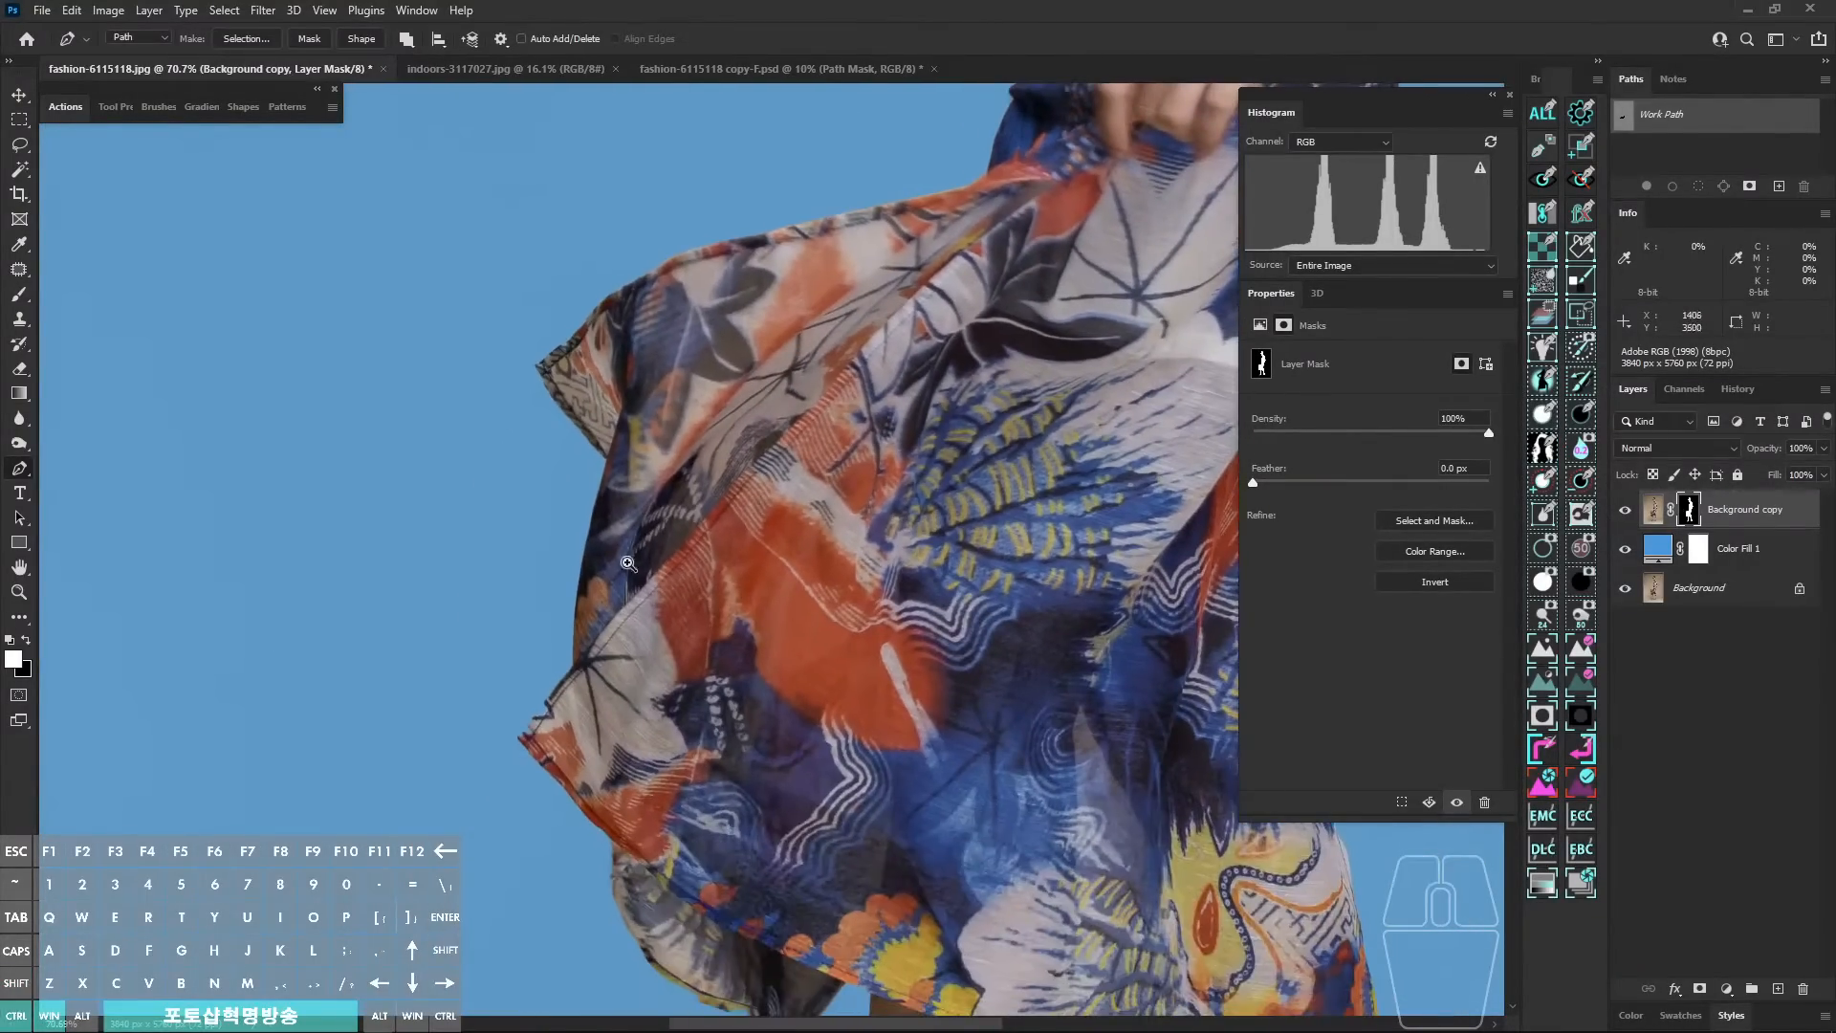
{"action": "left_click_drag", "start_coordinate": [555, 340], "coordinate": [679, 411]}
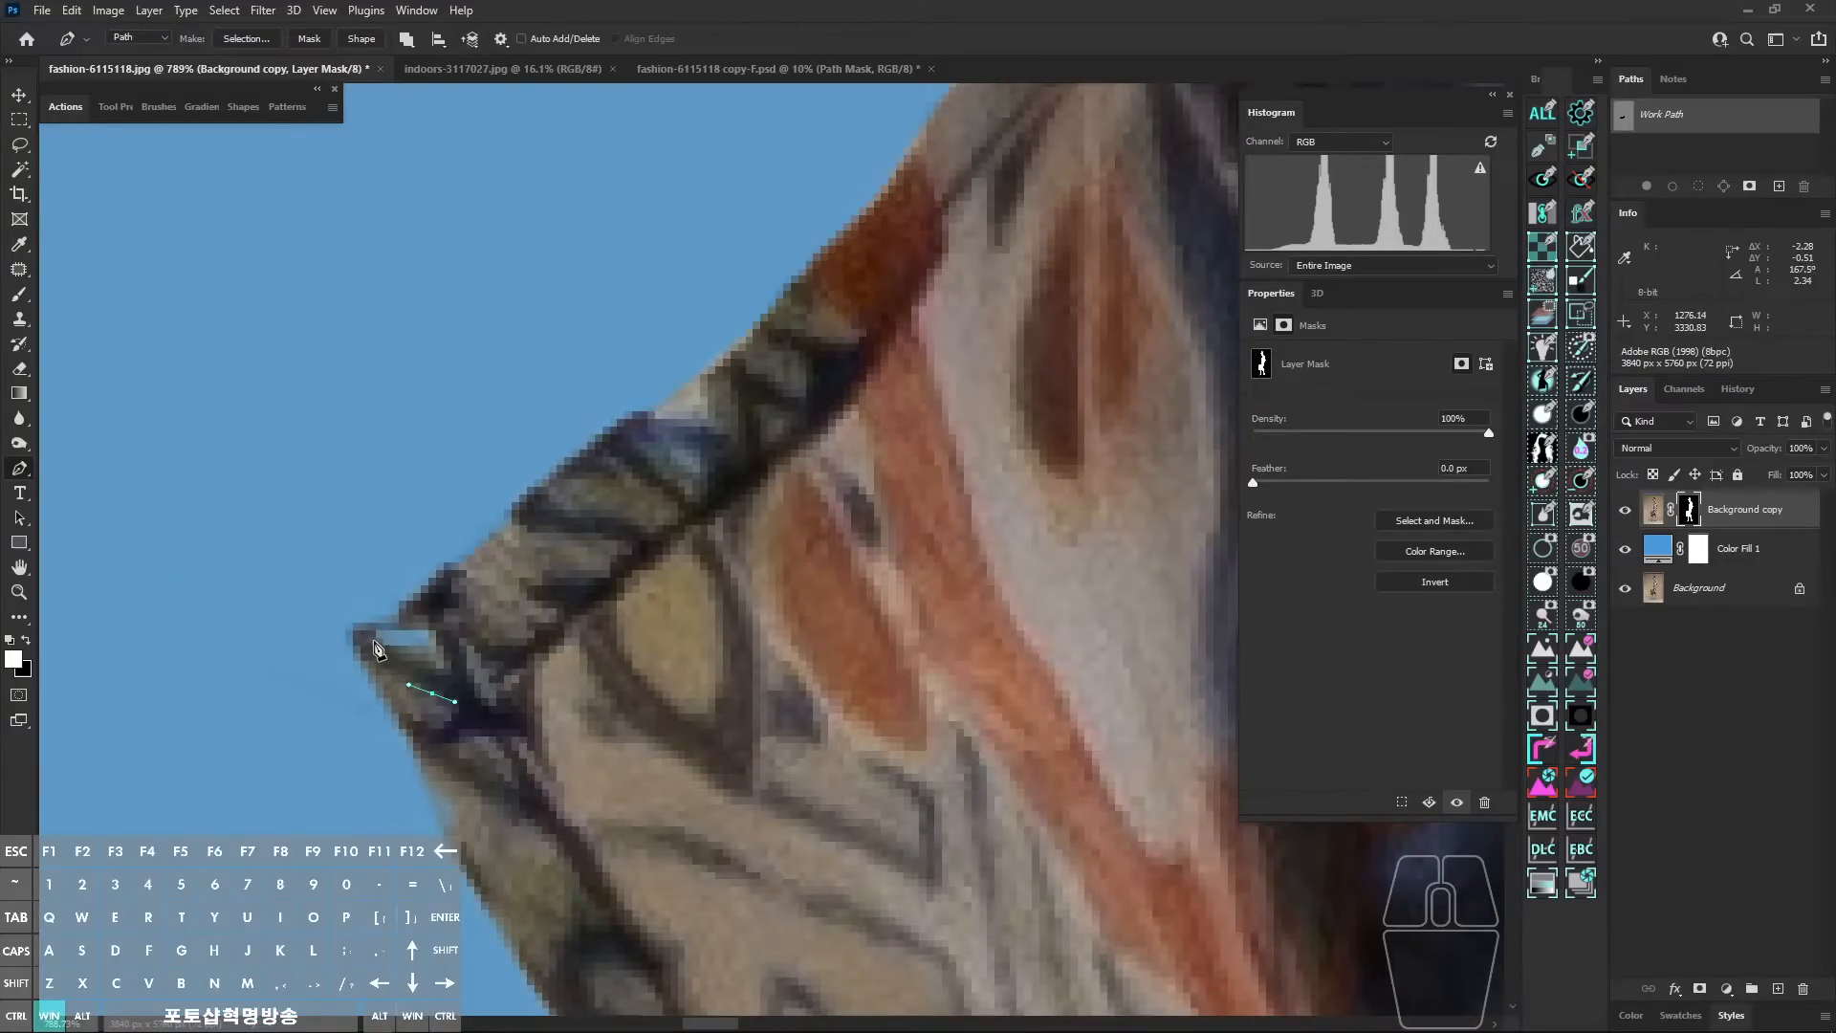
{"action": "left_click_drag", "start_coordinate": [512, 612], "coordinate": [513, 669]}
{"action": "left_click_drag", "start_coordinate": [492, 706], "coordinate": [482, 734]}
{"action": "left_click", "coordinate": [1542, 415]}
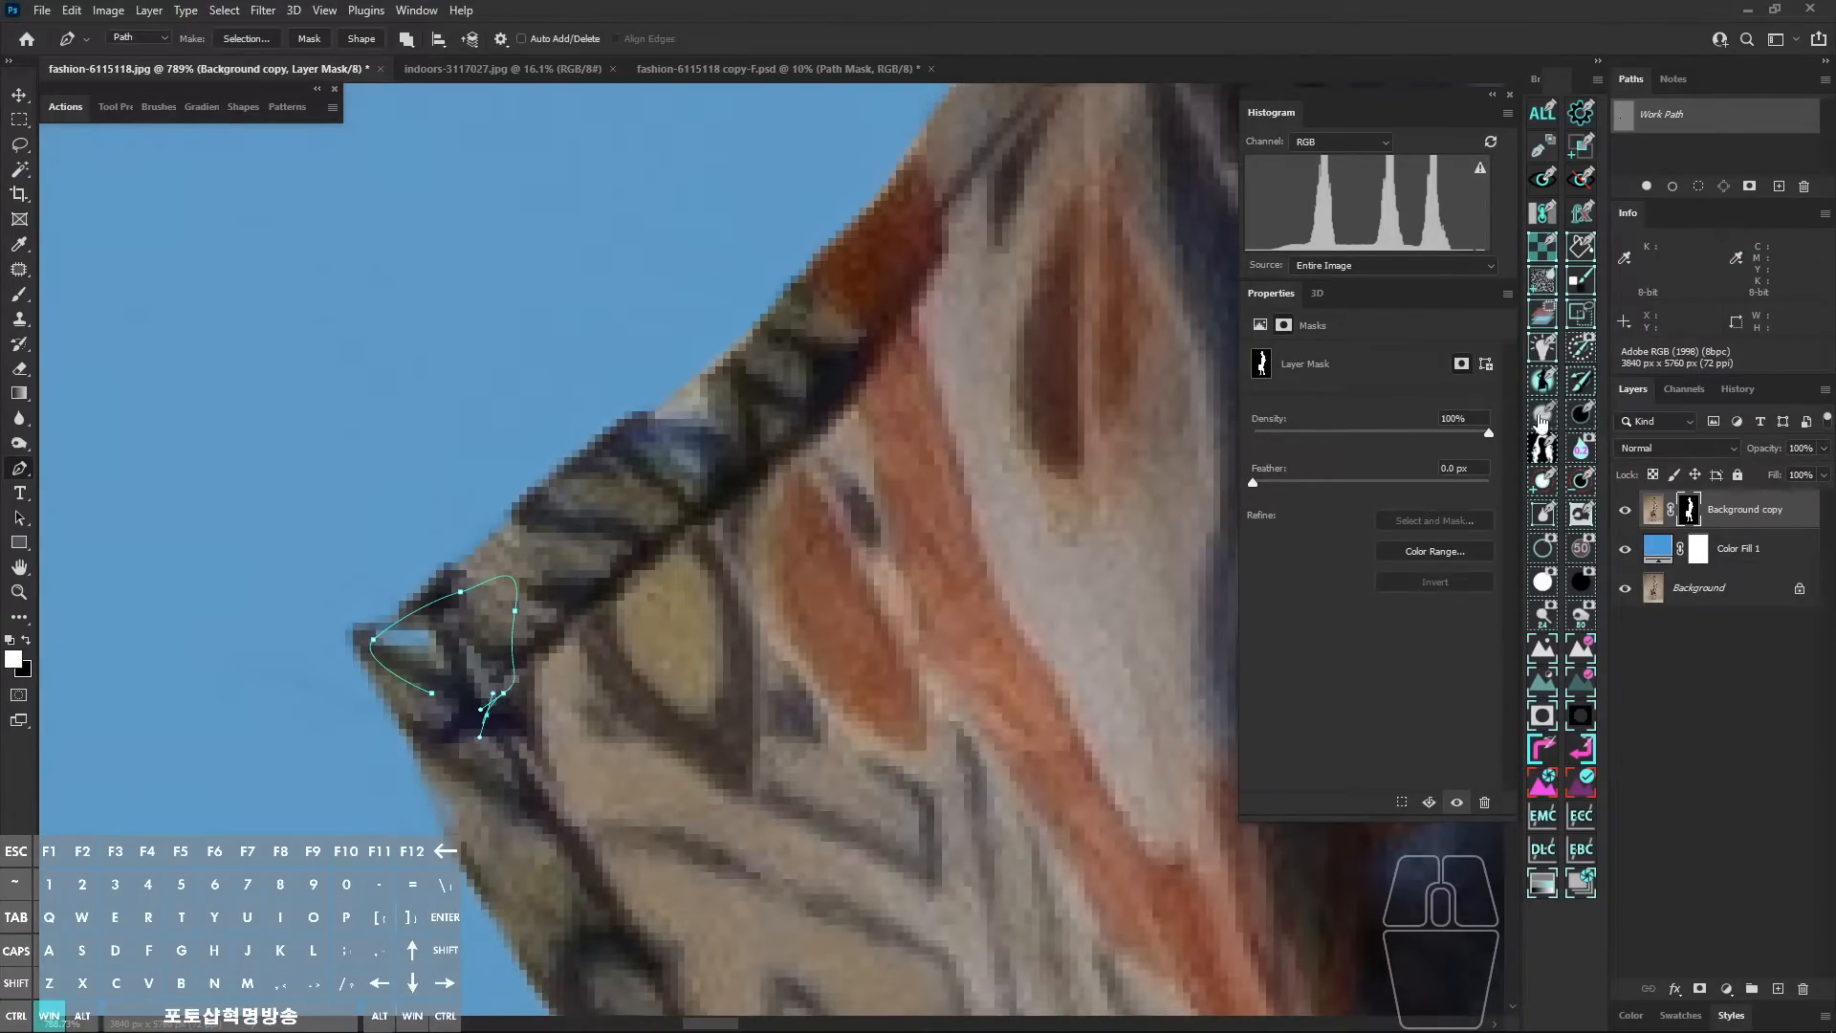
Step: Enclose the notched edge above the dress's lower orange corner with a Pen path and fill it using Path Mask White Fill
{"action": "left_click_drag", "start_coordinate": [813, 669], "coordinate": [703, 665]}
{"action": "left_click_drag", "start_coordinate": [841, 793], "coordinate": [812, 501]}
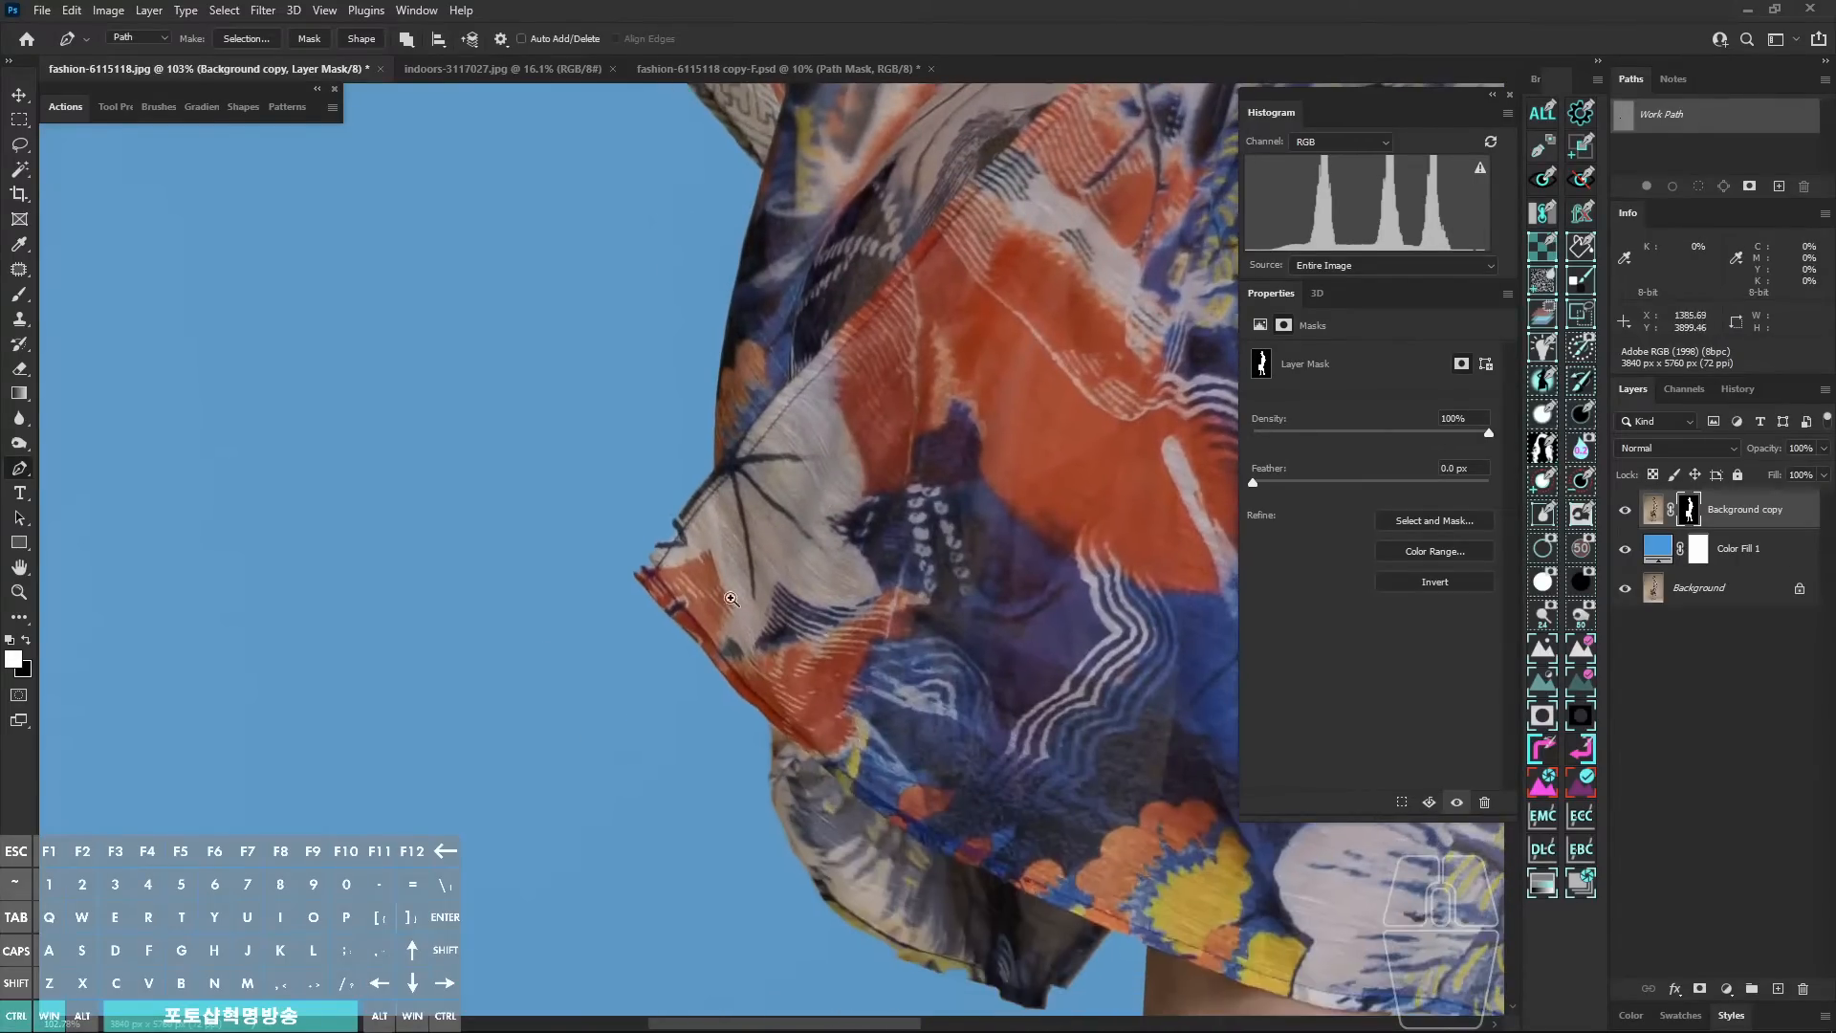
{"action": "left_click_drag", "start_coordinate": [653, 577], "coordinate": [719, 612]}
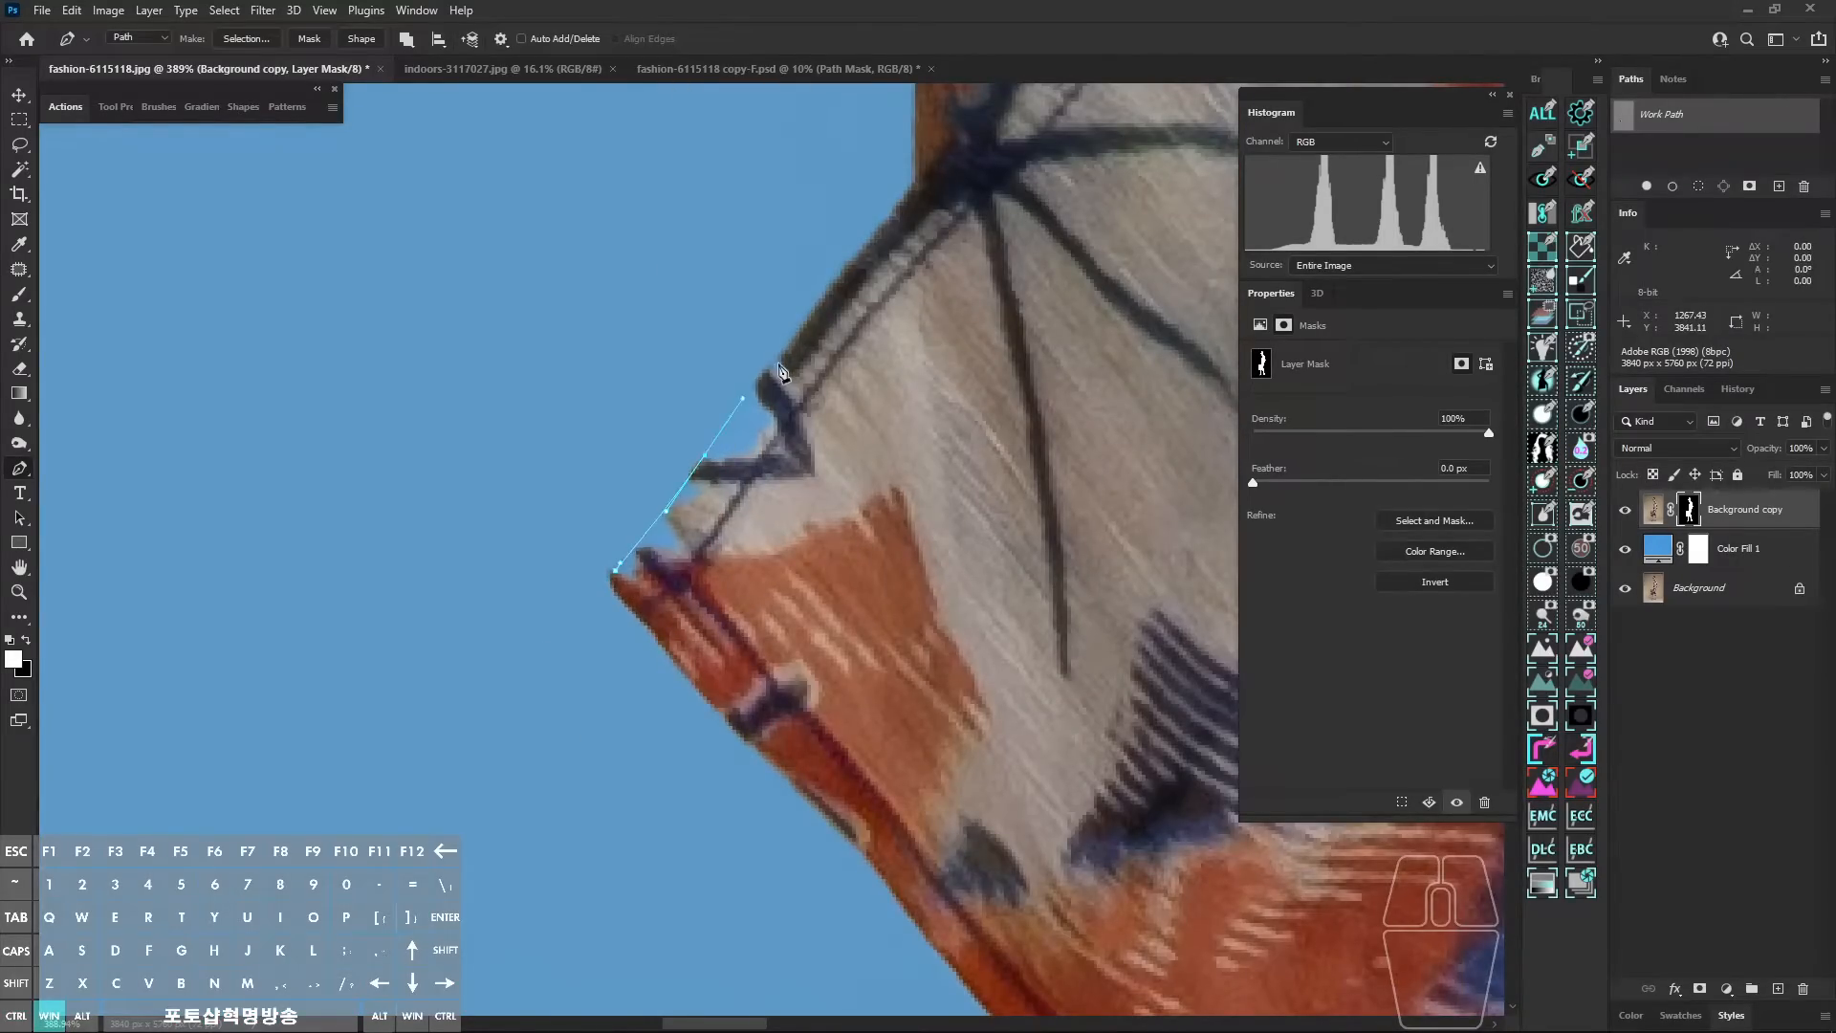
{"action": "left_click_drag", "start_coordinate": [777, 360], "coordinate": [845, 360]}
{"action": "left_click_drag", "start_coordinate": [841, 475], "coordinate": [819, 510]}
{"action": "left_click_drag", "start_coordinate": [729, 601], "coordinate": [686, 622]}
{"action": "left_click", "coordinate": [1546, 418]}
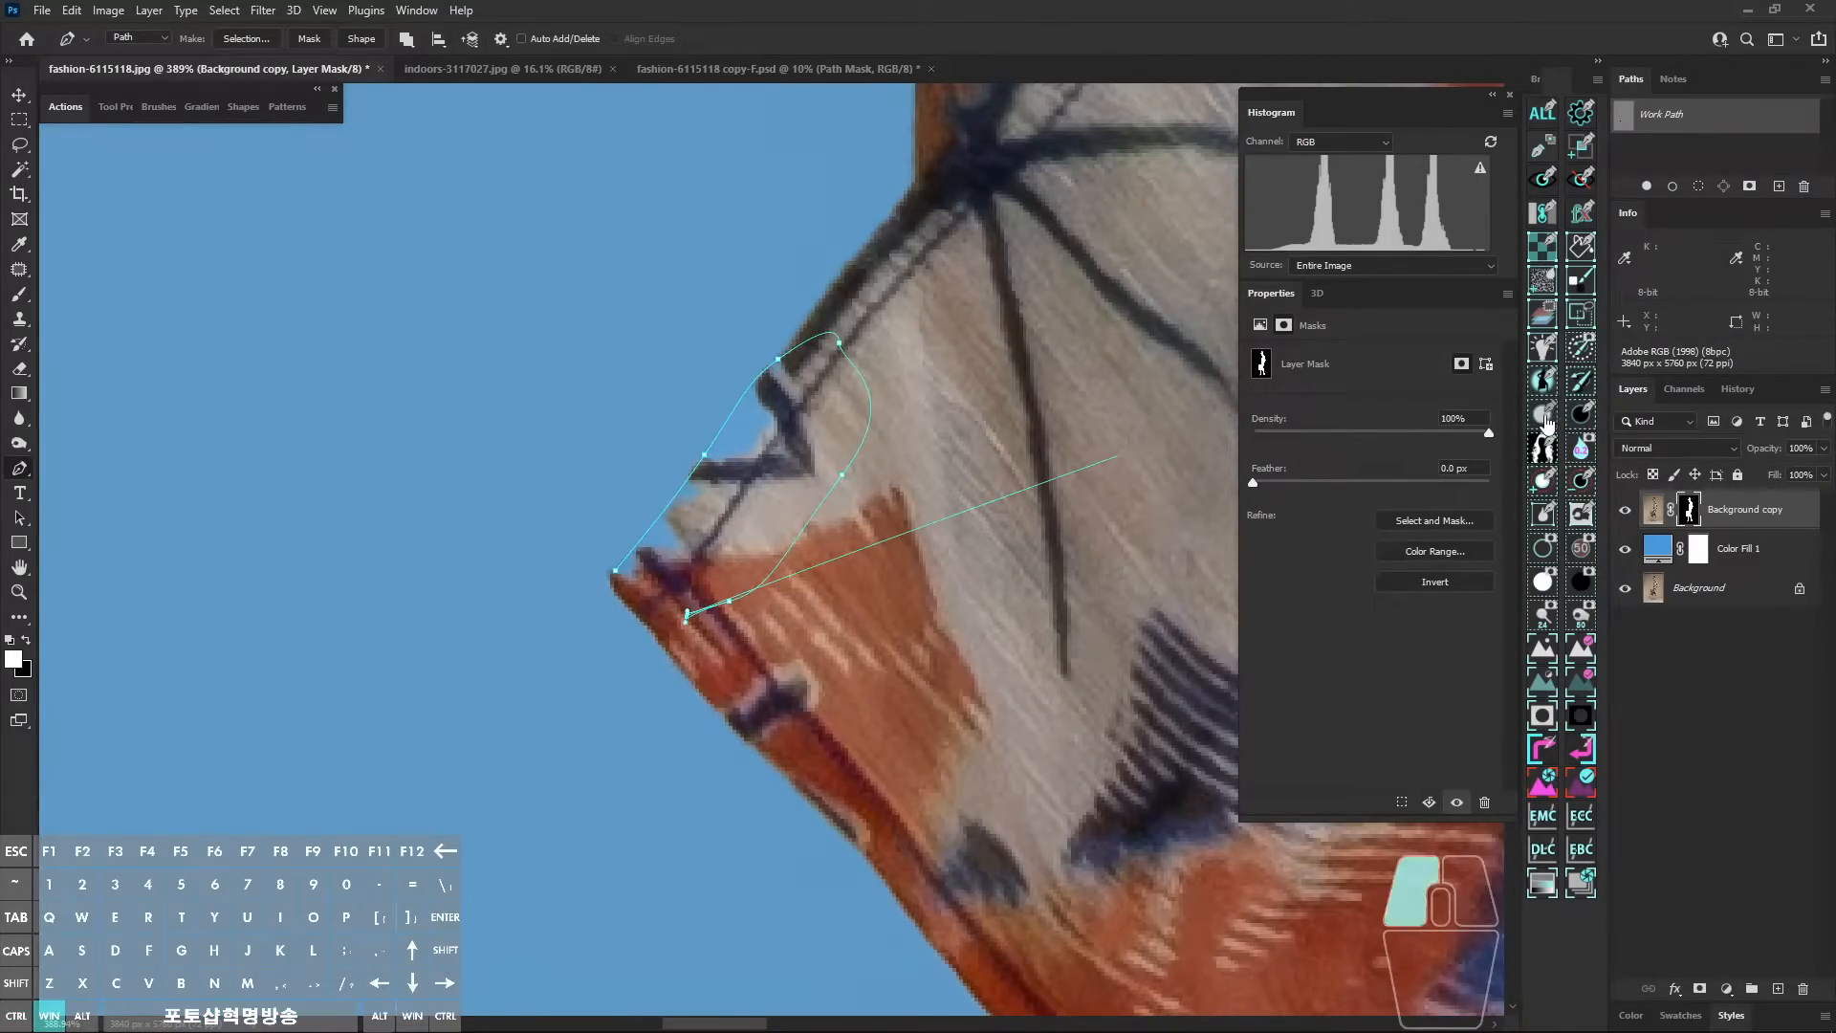
Step: Draw a Pen path along the yellow-trimmed lower hem of the back fold and up its outer edge
{"action": "scroll", "coordinate": [869, 600], "scroll_direction": "down", "scroll_amount": 5}
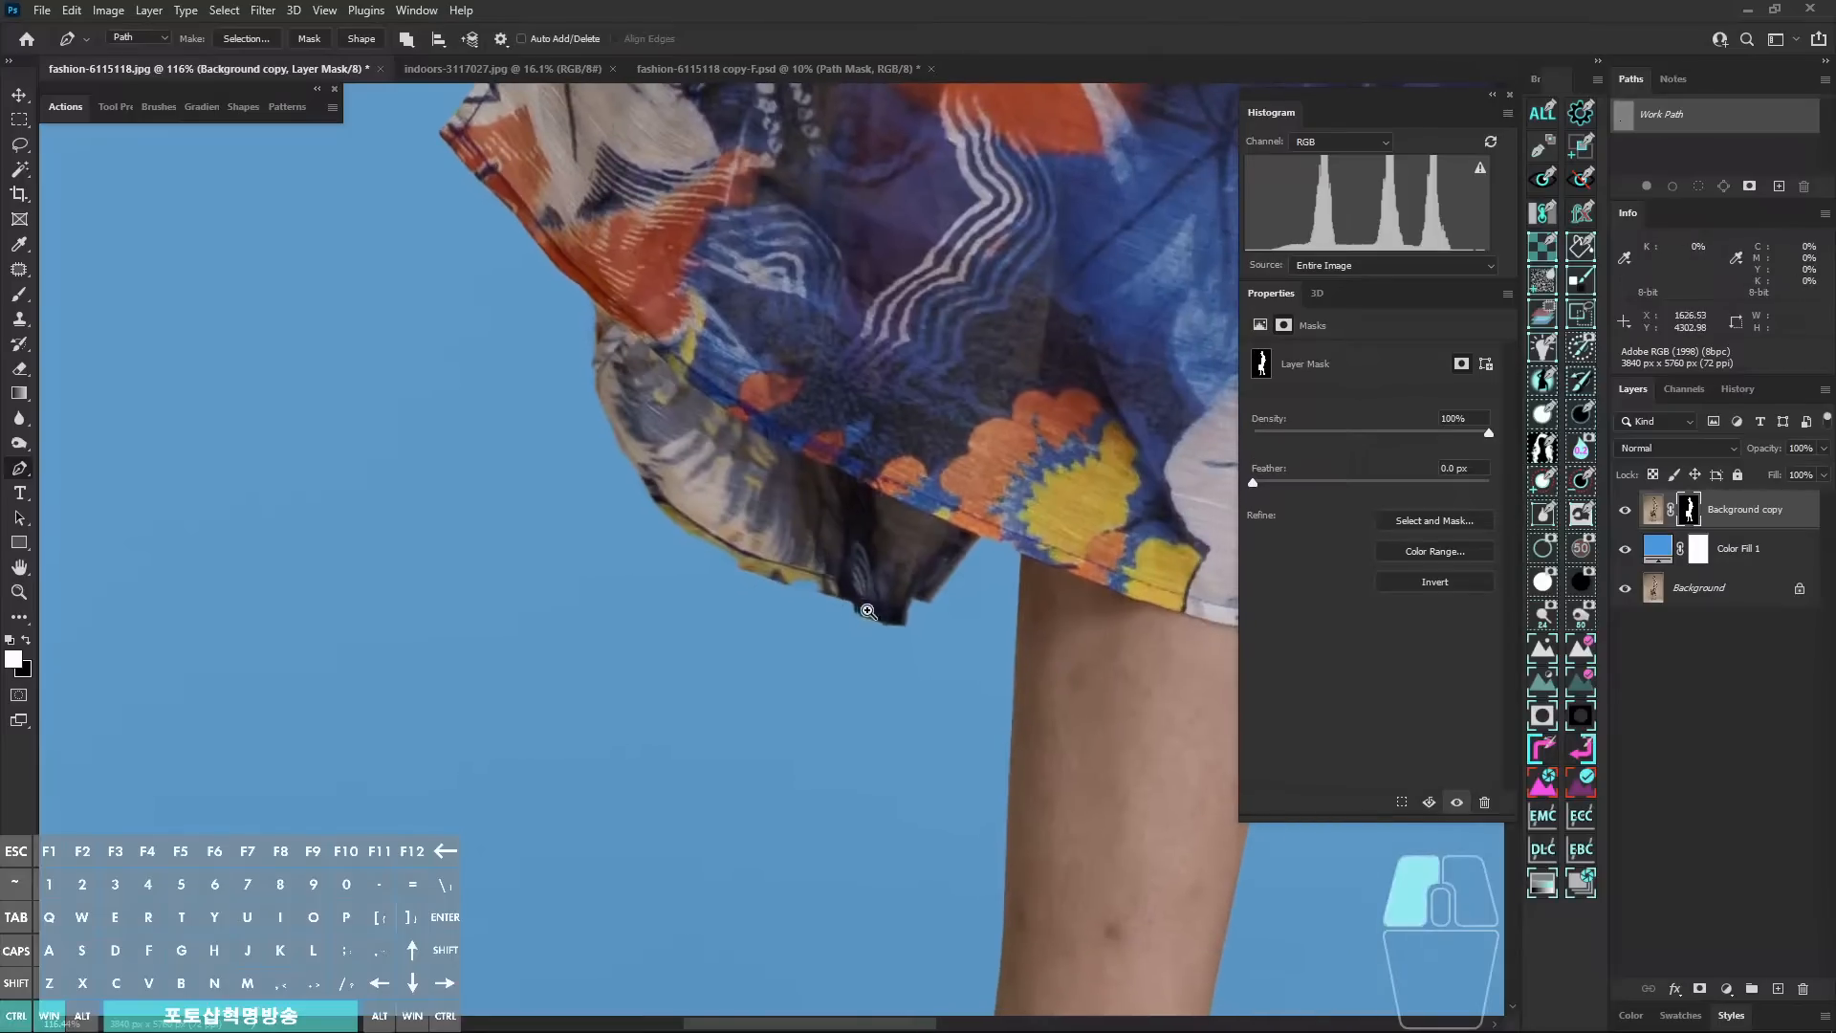
{"action": "scroll", "coordinate": [868, 610], "scroll_direction": "up", "scroll_amount": 5}
{"action": "left_click_drag", "start_coordinate": [971, 696], "coordinate": [990, 700]}
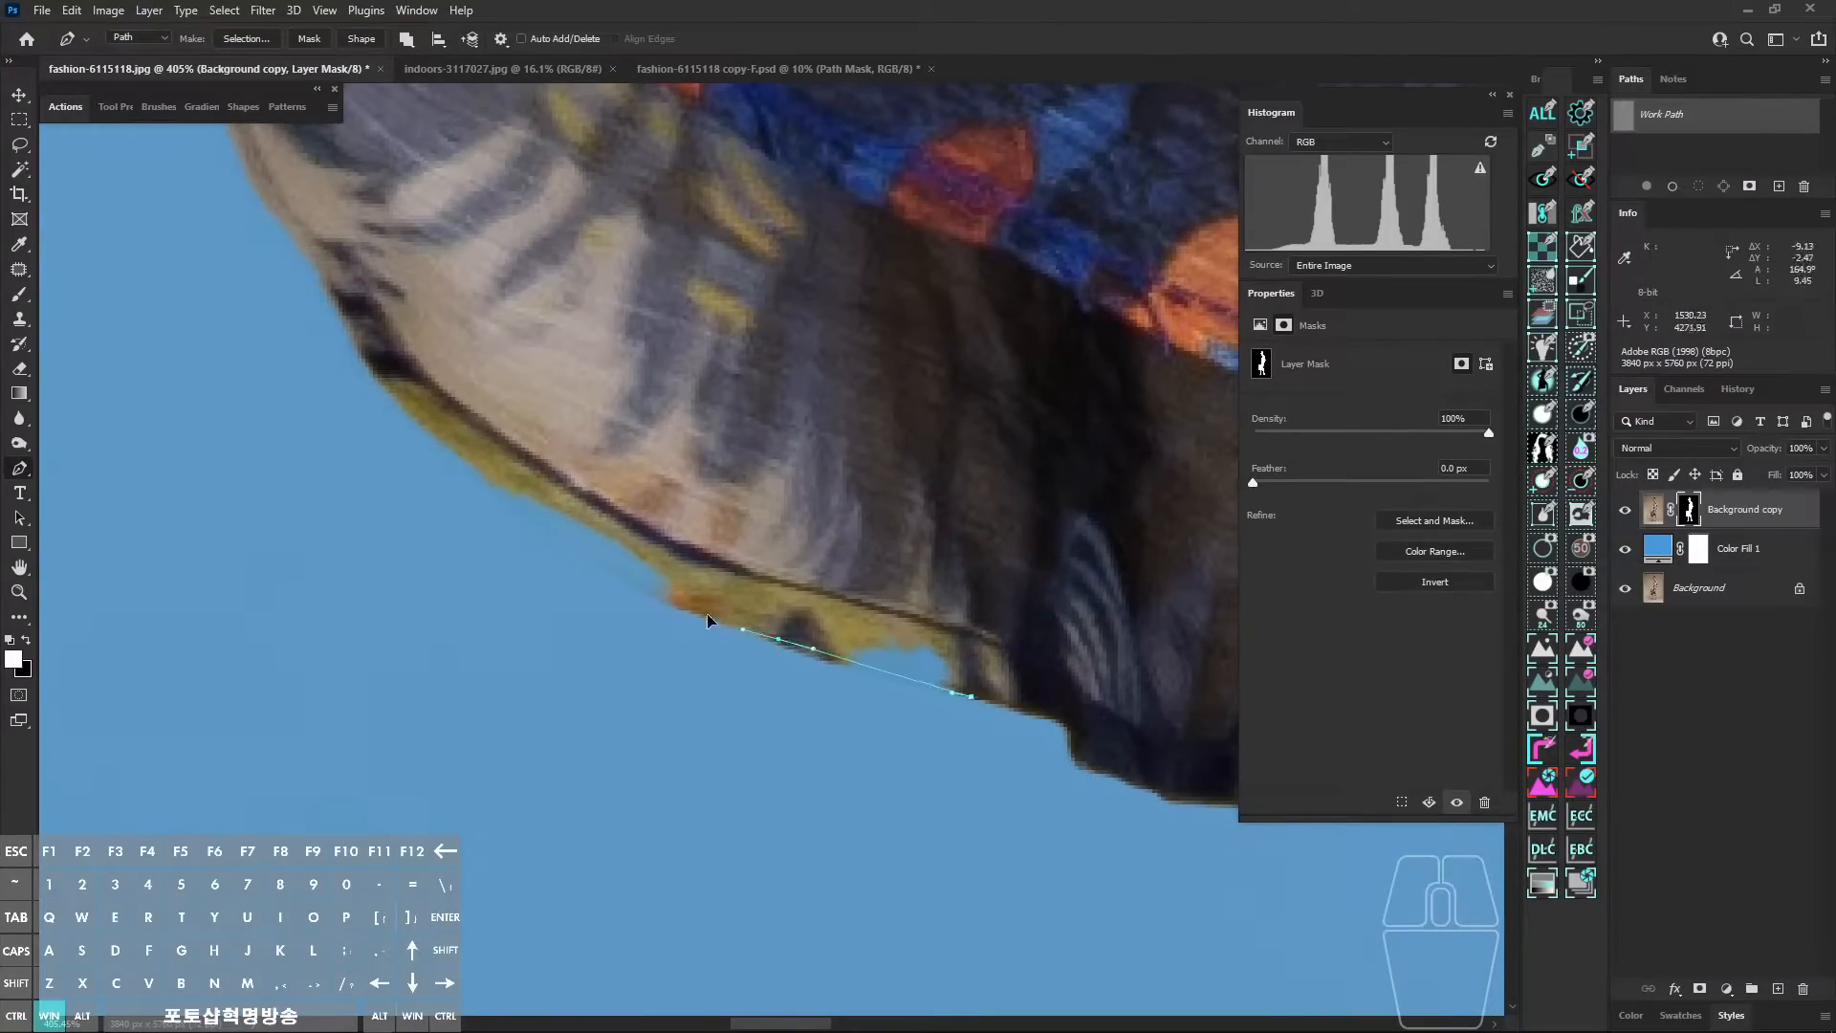
{"action": "left_click_drag", "start_coordinate": [607, 570], "coordinate": [560, 547]}
{"action": "left_click", "coordinate": [490, 482]}
{"action": "left_click_drag", "start_coordinate": [401, 396], "coordinate": [664, 717]}
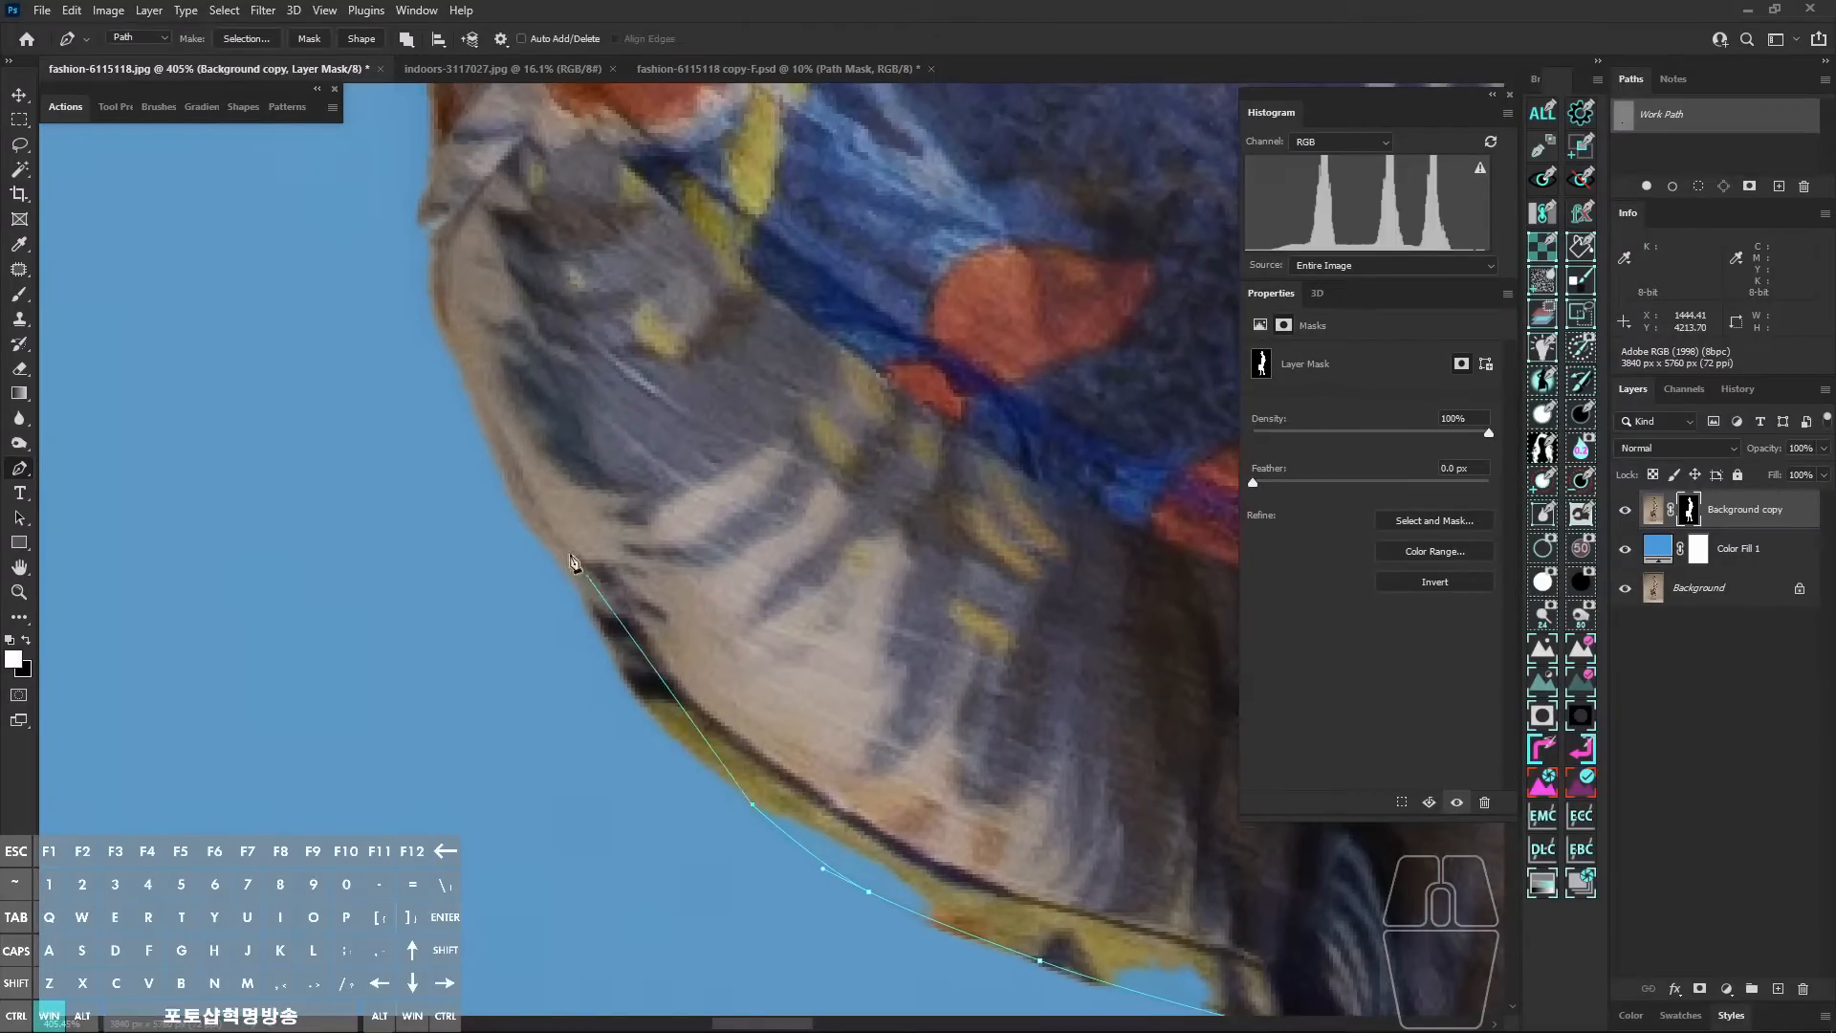
{"action": "left_click_drag", "start_coordinate": [588, 575], "coordinate": [547, 527]}
{"action": "left_click_drag", "start_coordinate": [438, 273], "coordinate": [588, 615]}
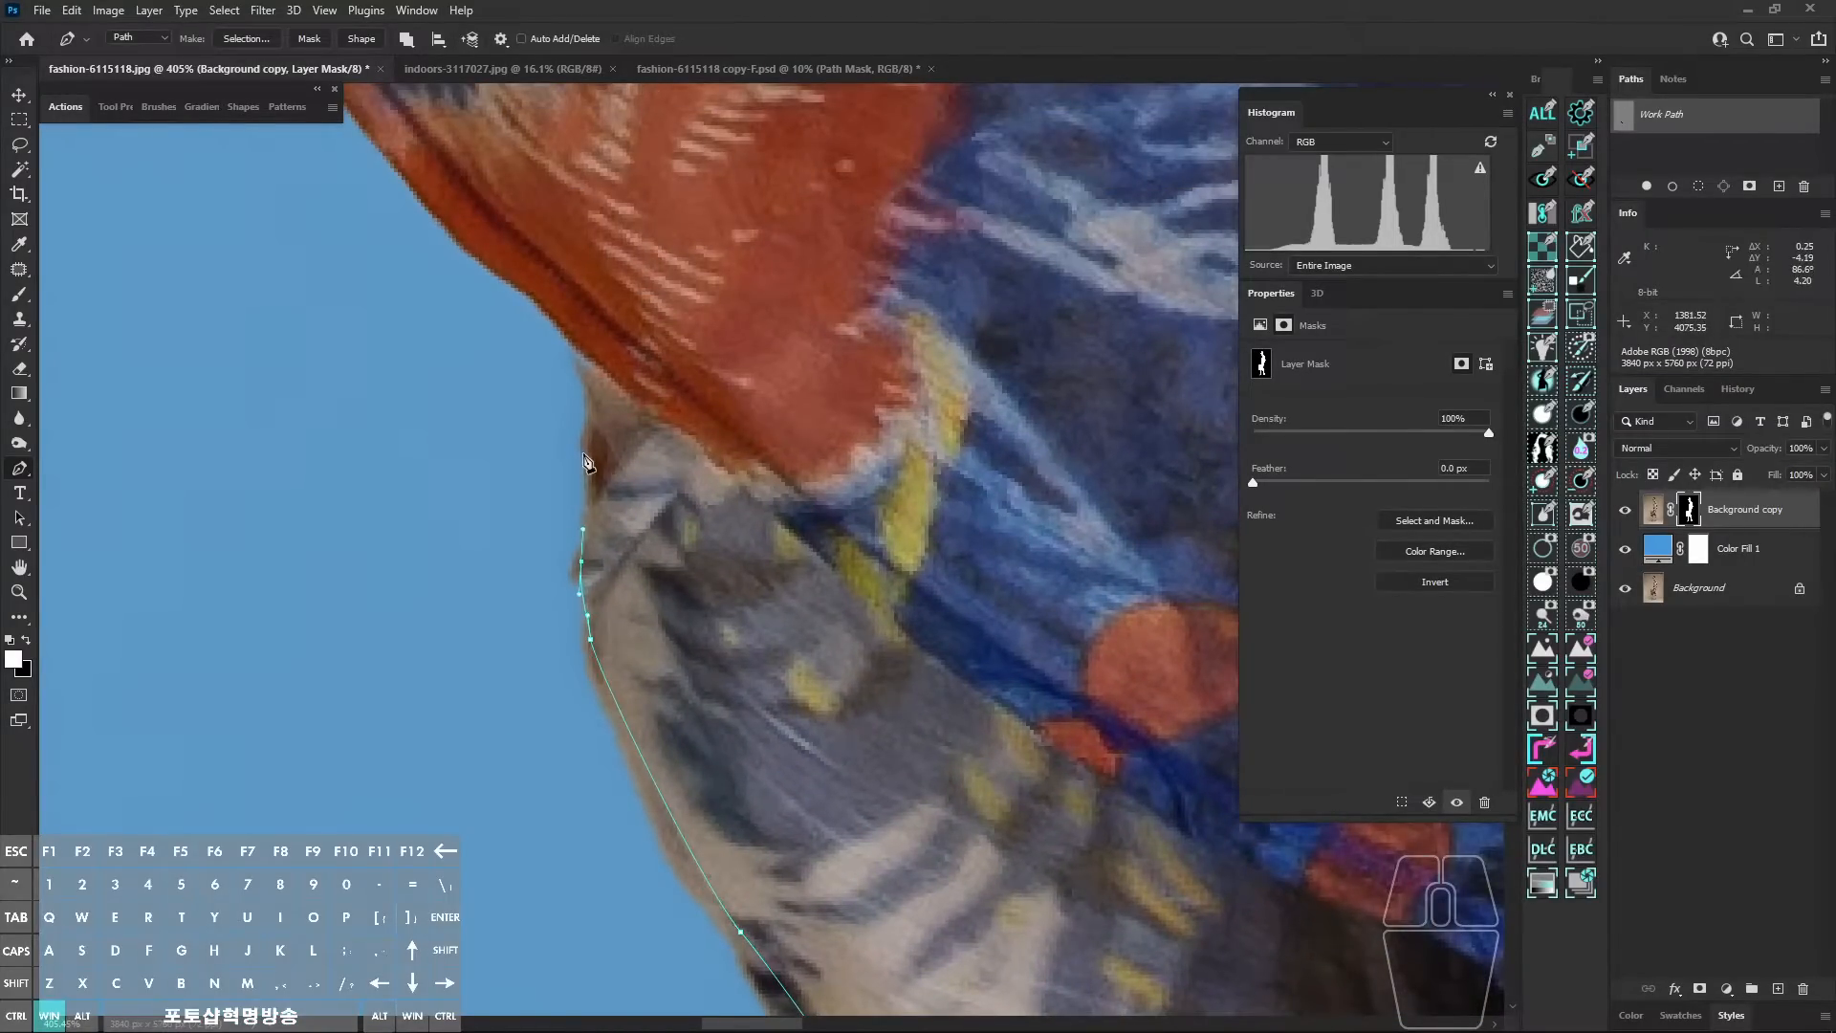
Step: Continue the path to the fold's top below the orange edge, close it through the fabric and fill it using Path Mask White Fill
{"action": "left_click_drag", "start_coordinate": [584, 450], "coordinate": [584, 436]}
{"action": "left_click_drag", "start_coordinate": [581, 390], "coordinate": [571, 349]}
{"action": "left_click_drag", "start_coordinate": [570, 323], "coordinate": [589, 304]}
{"action": "left_click_drag", "start_coordinate": [651, 298], "coordinate": [688, 302]}
{"action": "left_click_drag", "start_coordinate": [803, 368], "coordinate": [871, 471]}
{"action": "left_click_drag", "start_coordinate": [905, 518], "coordinate": [604, 454]}
{"action": "left_click", "coordinate": [1546, 424]}
Step: Show the layer mask alone to examine the edge pixels along the repaired hem, and return to the image view
{"action": "left_click_drag", "start_coordinate": [890, 565], "coordinate": [964, 687]}
{"action": "left_click", "coordinate": [1694, 512], "text": "alt"}
{"action": "left_click_drag", "start_coordinate": [714, 524], "coordinate": [1037, 713]}
{"action": "left_click_drag", "start_coordinate": [421, 553], "coordinate": [643, 730]}
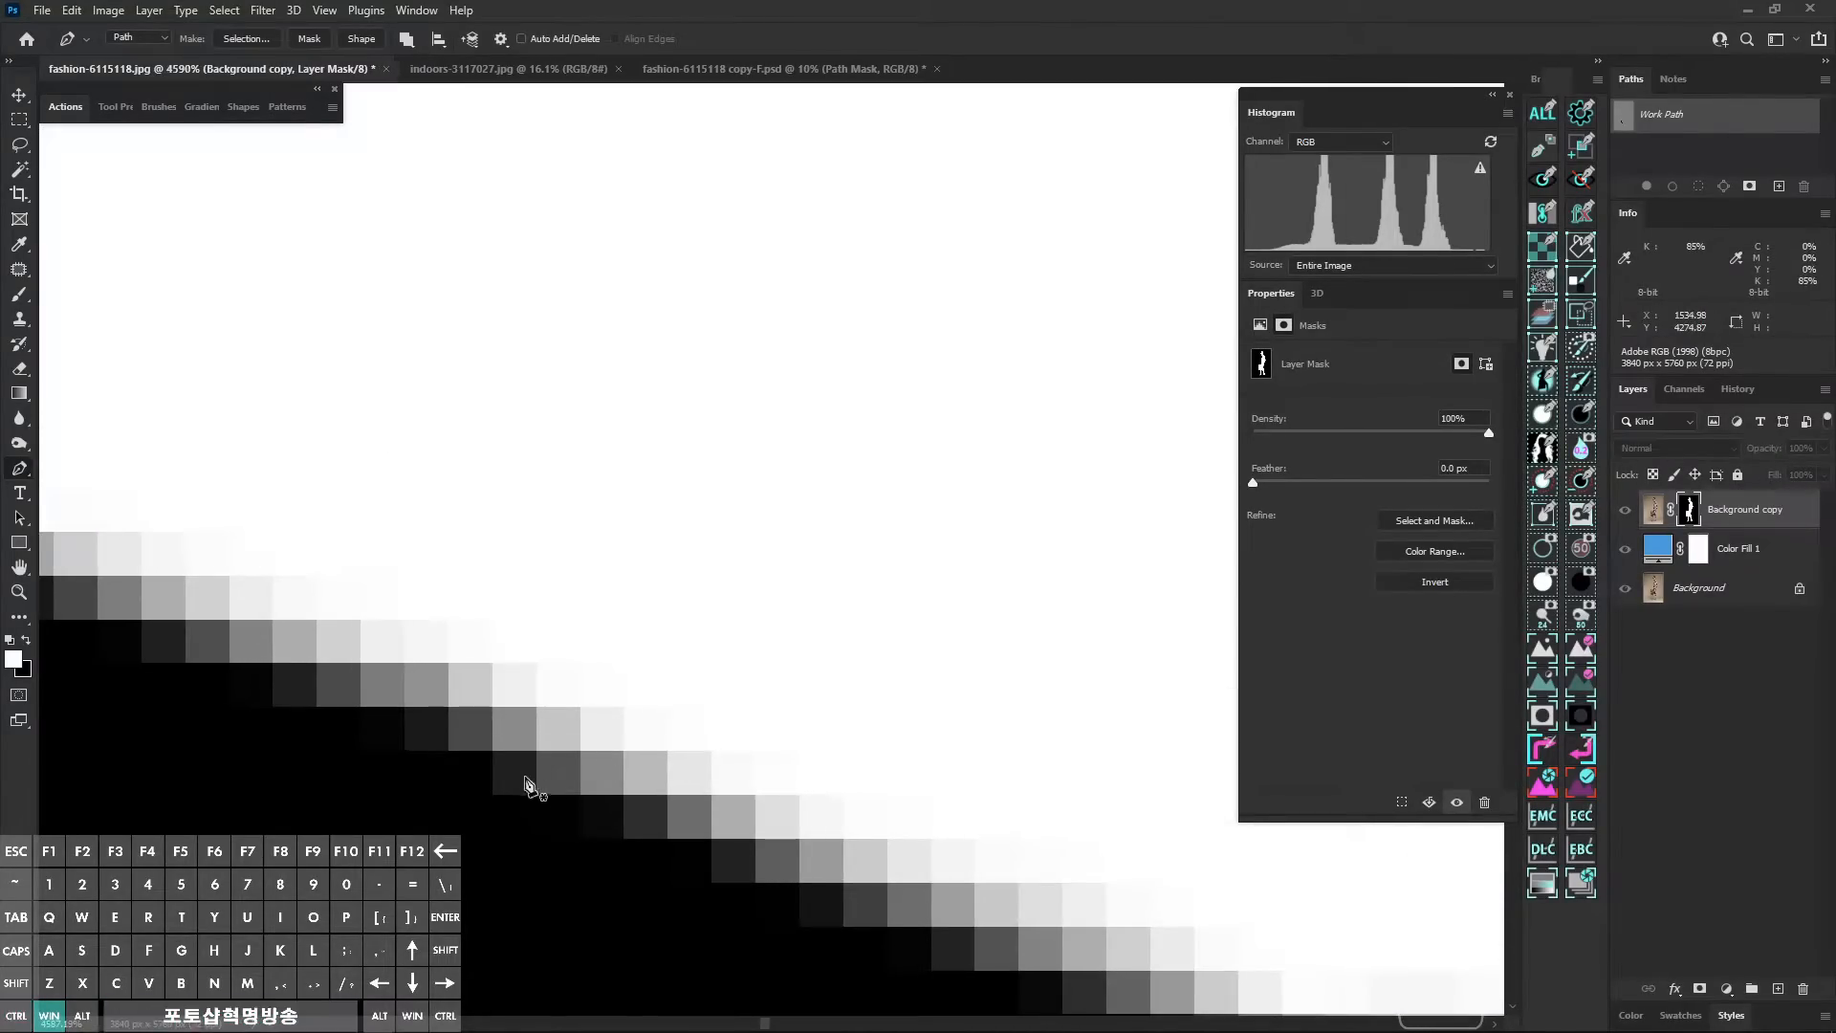
{"action": "left_click_drag", "start_coordinate": [493, 751], "coordinate": [617, 772]}
{"action": "left_click", "coordinate": [1690, 512], "text": "alt"}
{"action": "left_click_drag", "start_coordinate": [865, 672], "coordinate": [859, 689]}
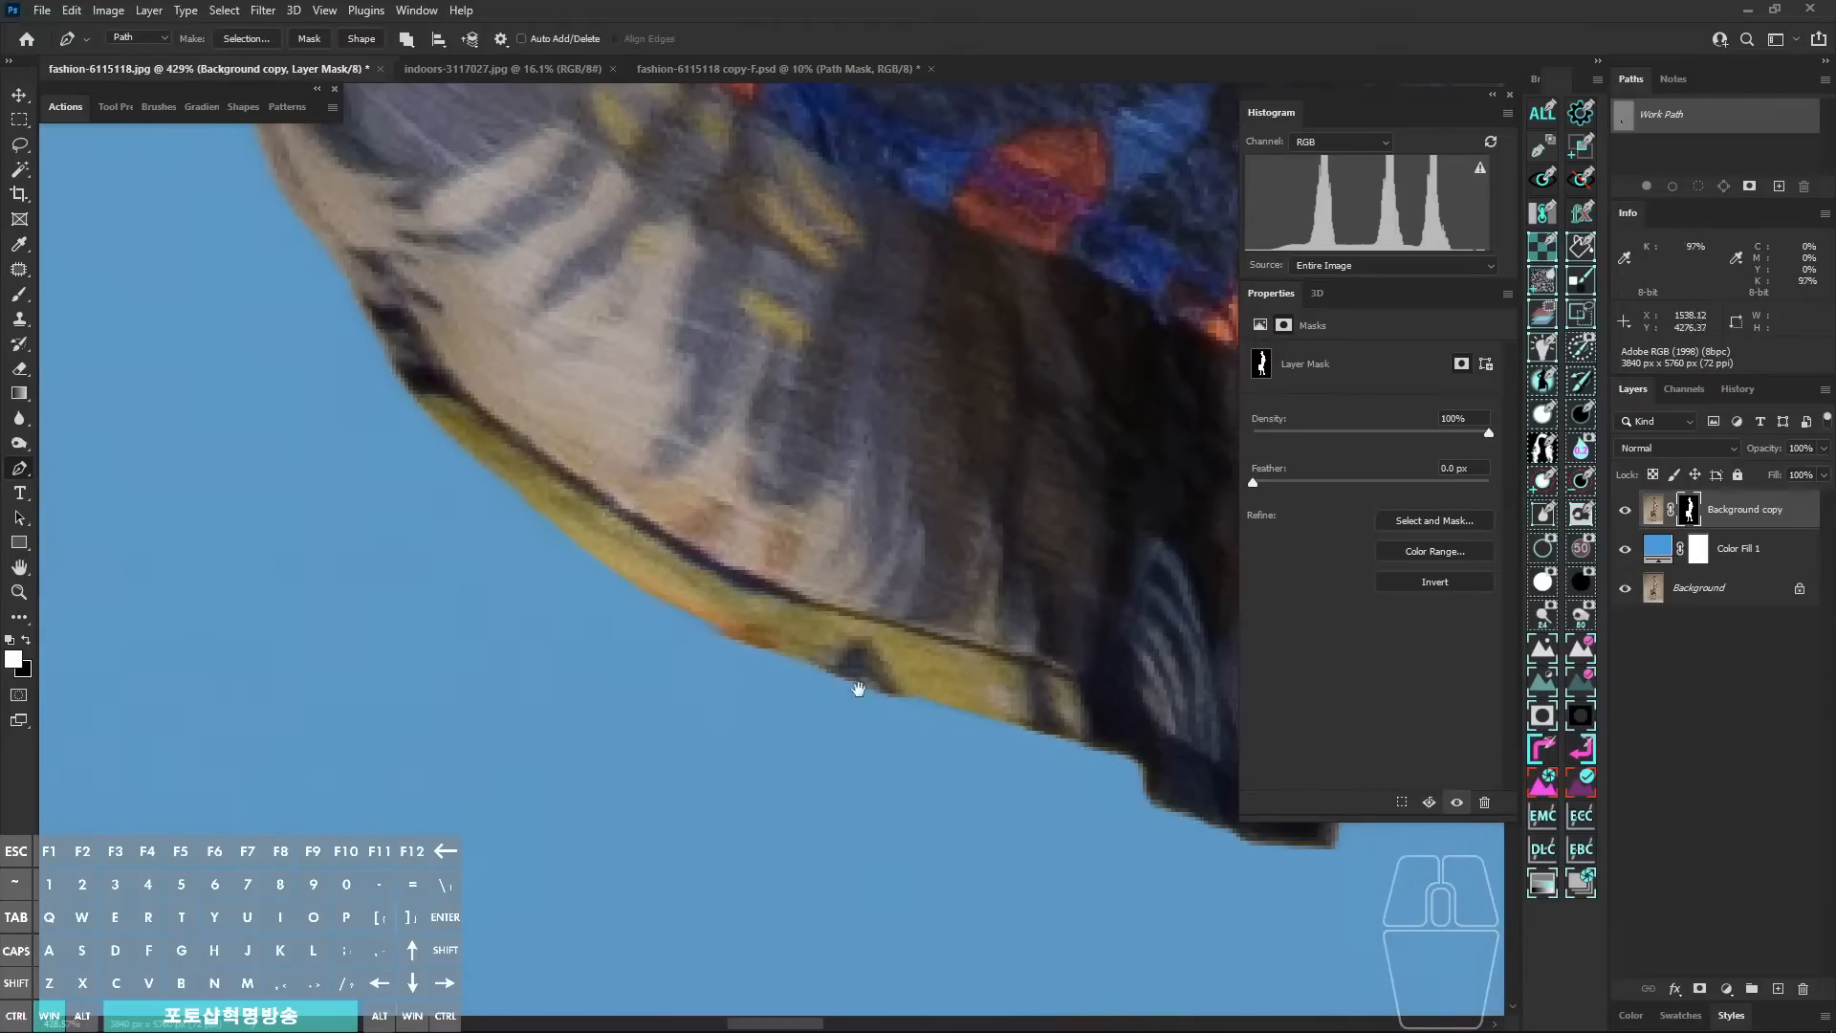
Step: Brighten the mask's grey edge pixels with a Curves adjustment, raising input 99 to output 141, and return to the image view
{"action": "scroll", "coordinate": [858, 688], "scroll_direction": "up", "scroll_amount": 5}
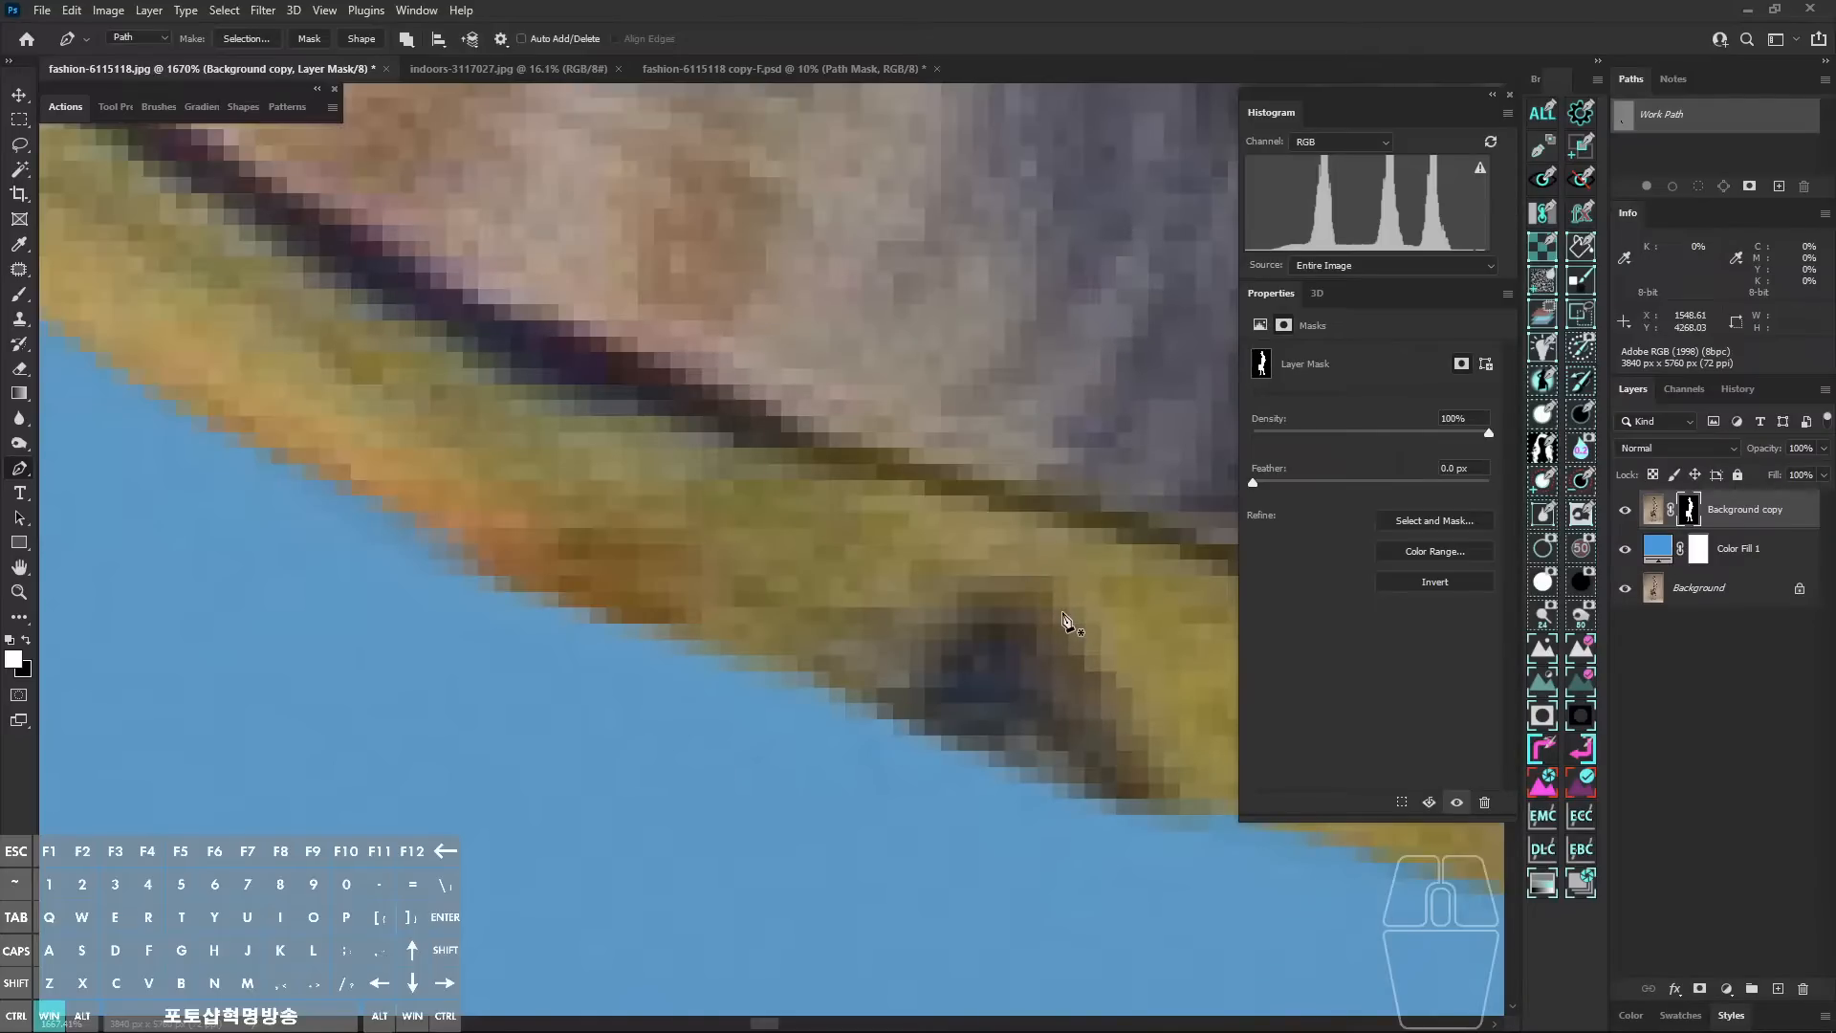
{"action": "left_click", "coordinate": [1688, 513], "text": "alt"}
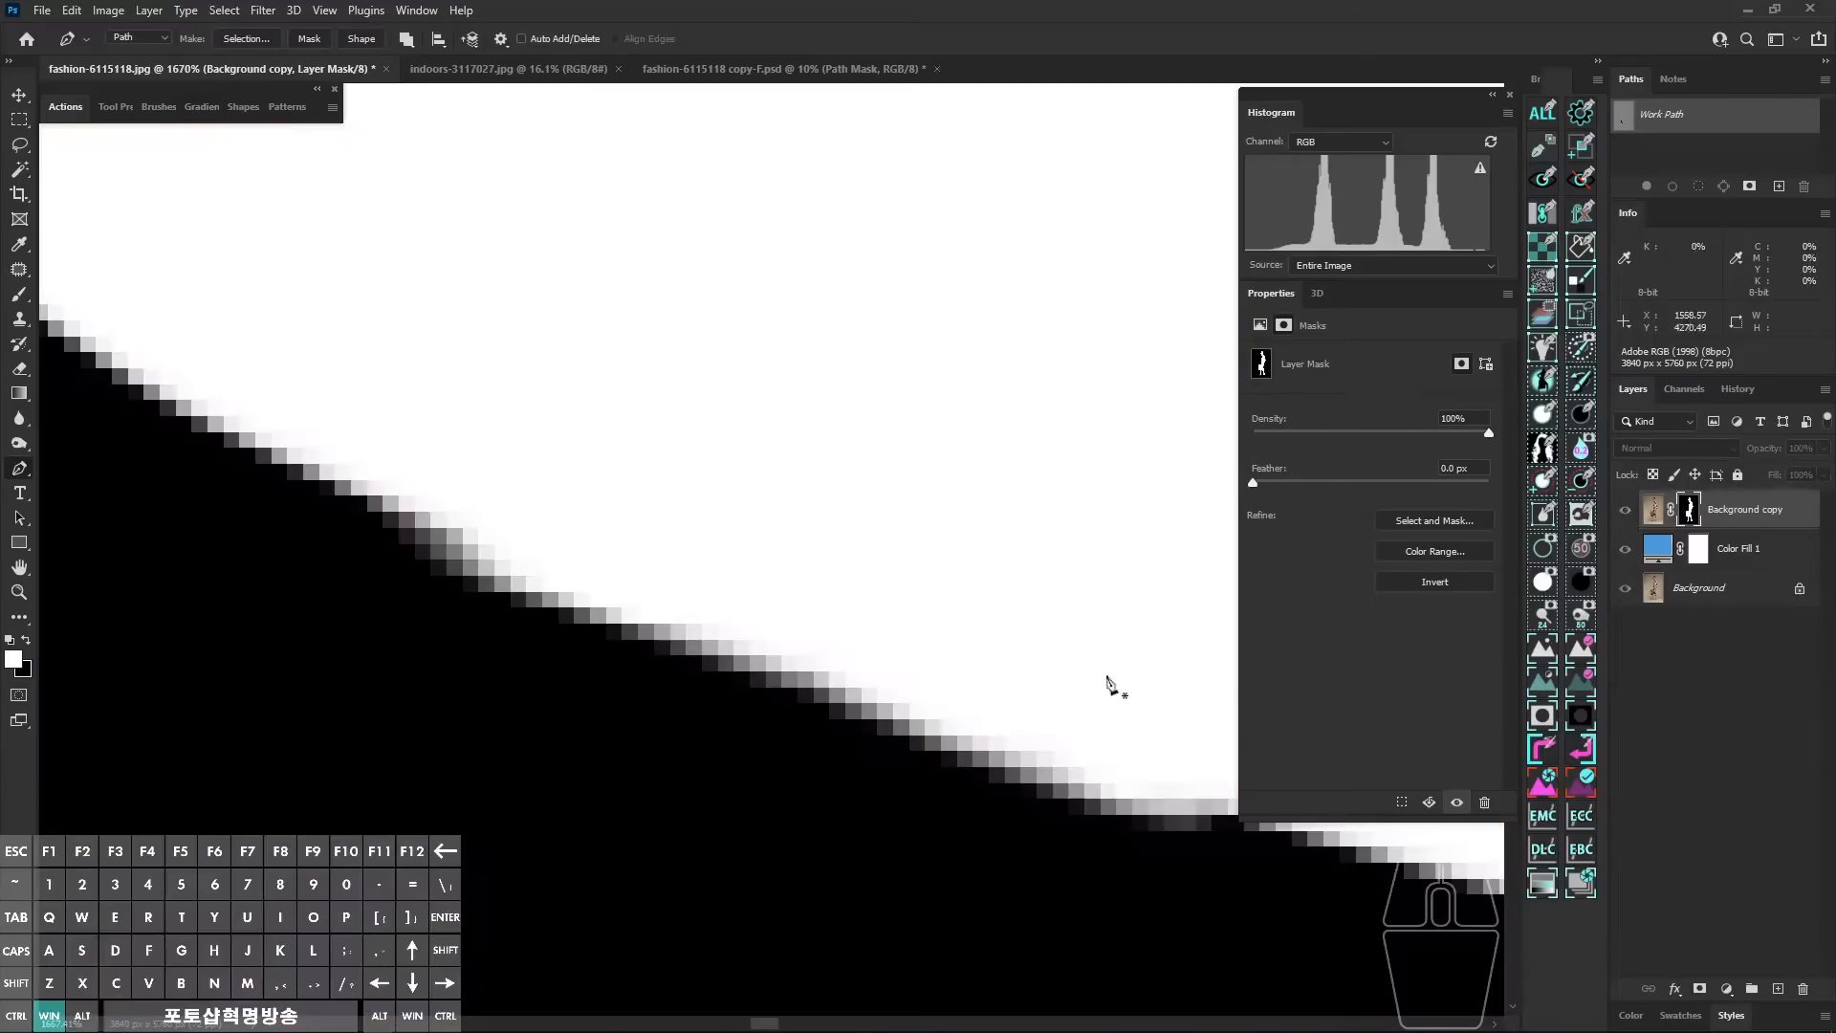
{"action": "left_click_drag", "start_coordinate": [886, 689], "coordinate": [845, 693]}
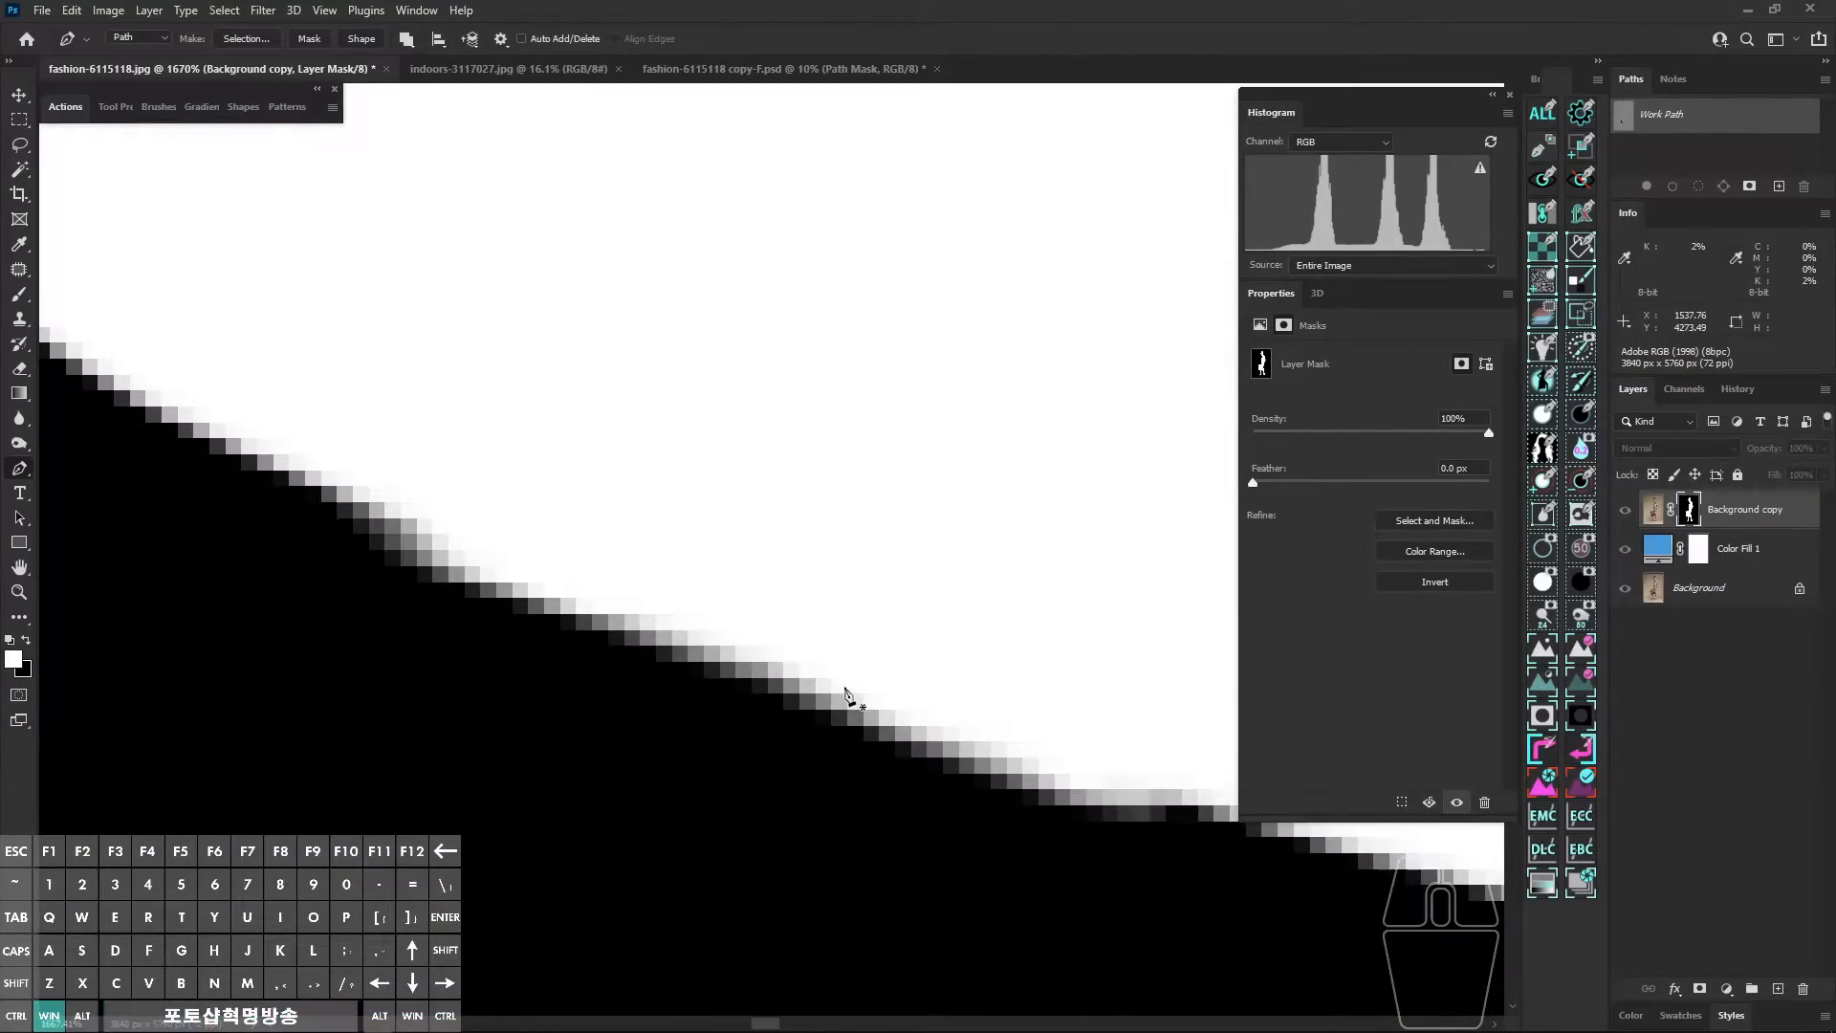
{"action": "key", "text": "ctrl+m"}
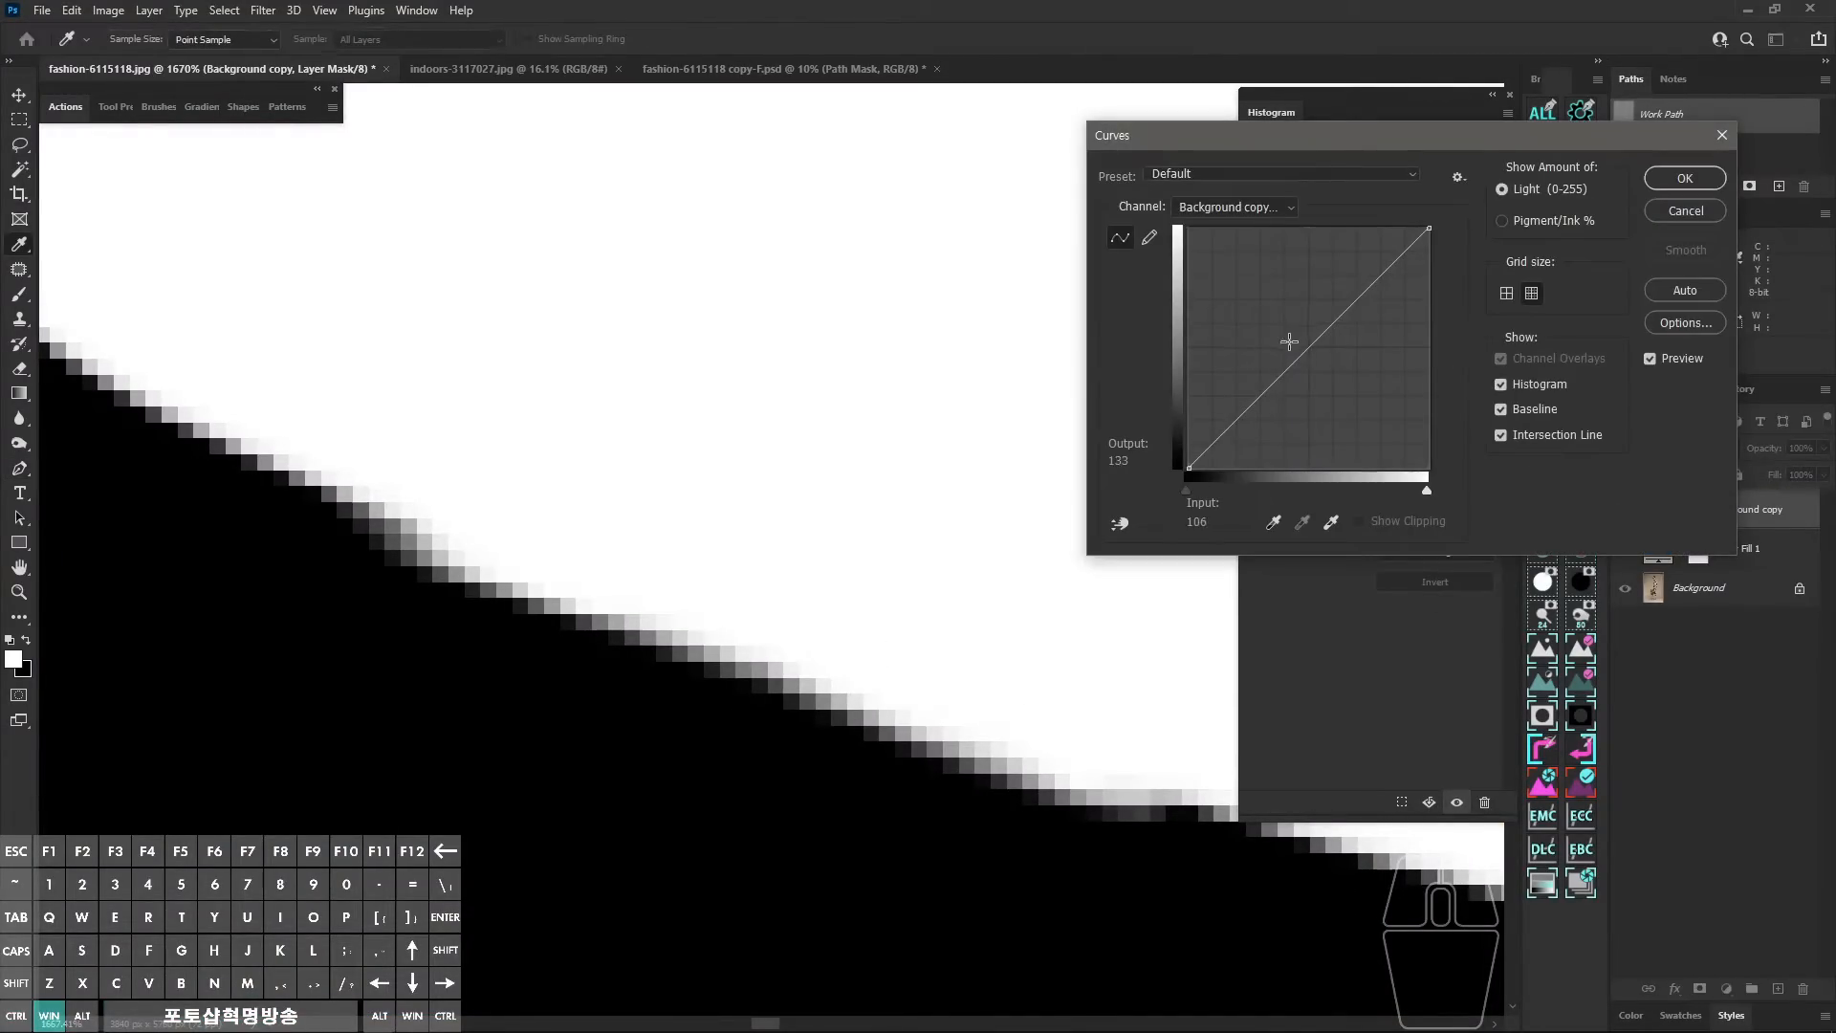
{"action": "mouse_move", "coordinate": [1289, 362]}
{"action": "left_mouse_down"}
{"action": "mouse_move", "coordinate": [1233, 299]}
{"action": "mouse_move", "coordinate": [1322, 443]}
{"action": "mouse_move", "coordinate": [1221, 319]}
{"action": "mouse_move", "coordinate": [1288, 369]}
{"action": "mouse_move", "coordinate": [1276, 341]}
{"action": "left_mouse_up"}
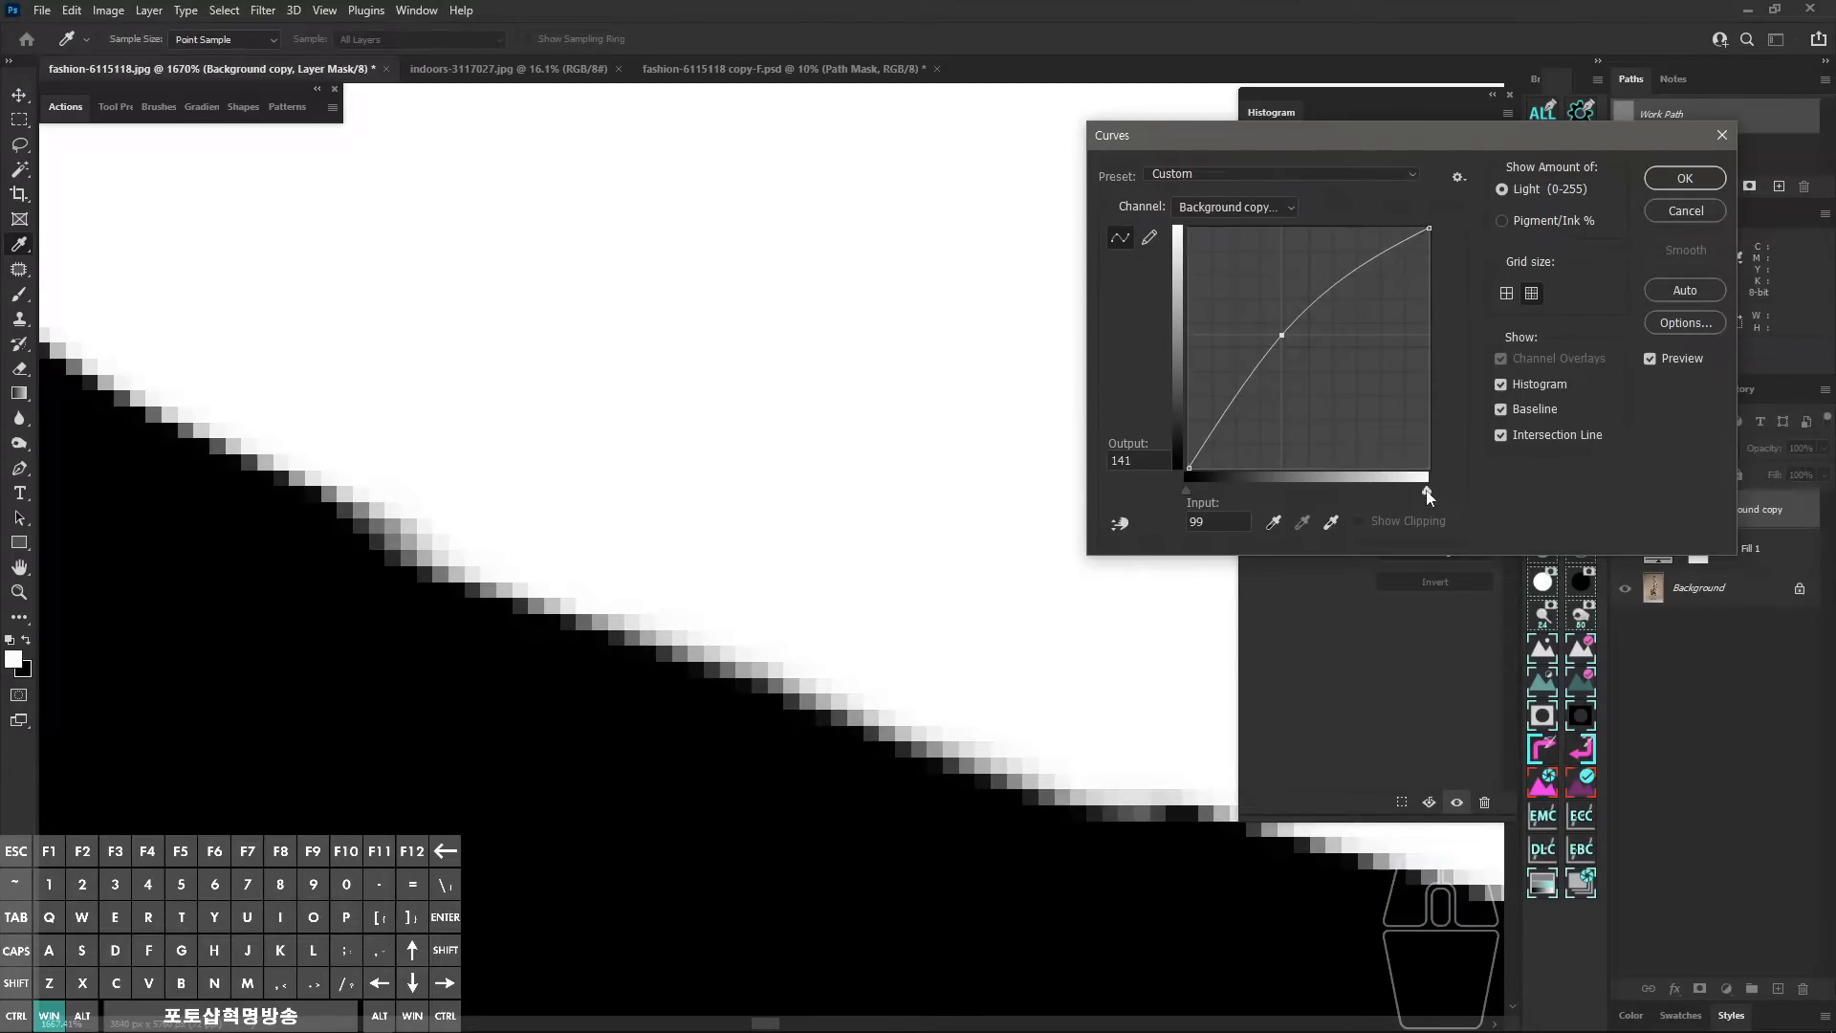
{"action": "left_click_drag", "start_coordinate": [1317, 511], "coordinate": [1463, 493]}
{"action": "left_click", "coordinate": [1667, 182]}
{"action": "left_click_drag", "start_coordinate": [948, 499], "coordinate": [756, 651]}
{"action": "left_click", "coordinate": [1627, 508]}
Step: Enclose the notch in the hem beside the top of the leg with a Pen path and fill it using Path Mask White Fill
{"action": "left_click_drag", "start_coordinate": [895, 615], "coordinate": [688, 577]}
{"action": "left_click_drag", "start_coordinate": [902, 537], "coordinate": [765, 607]}
{"action": "left_click_drag", "start_coordinate": [849, 562], "coordinate": [920, 587]}
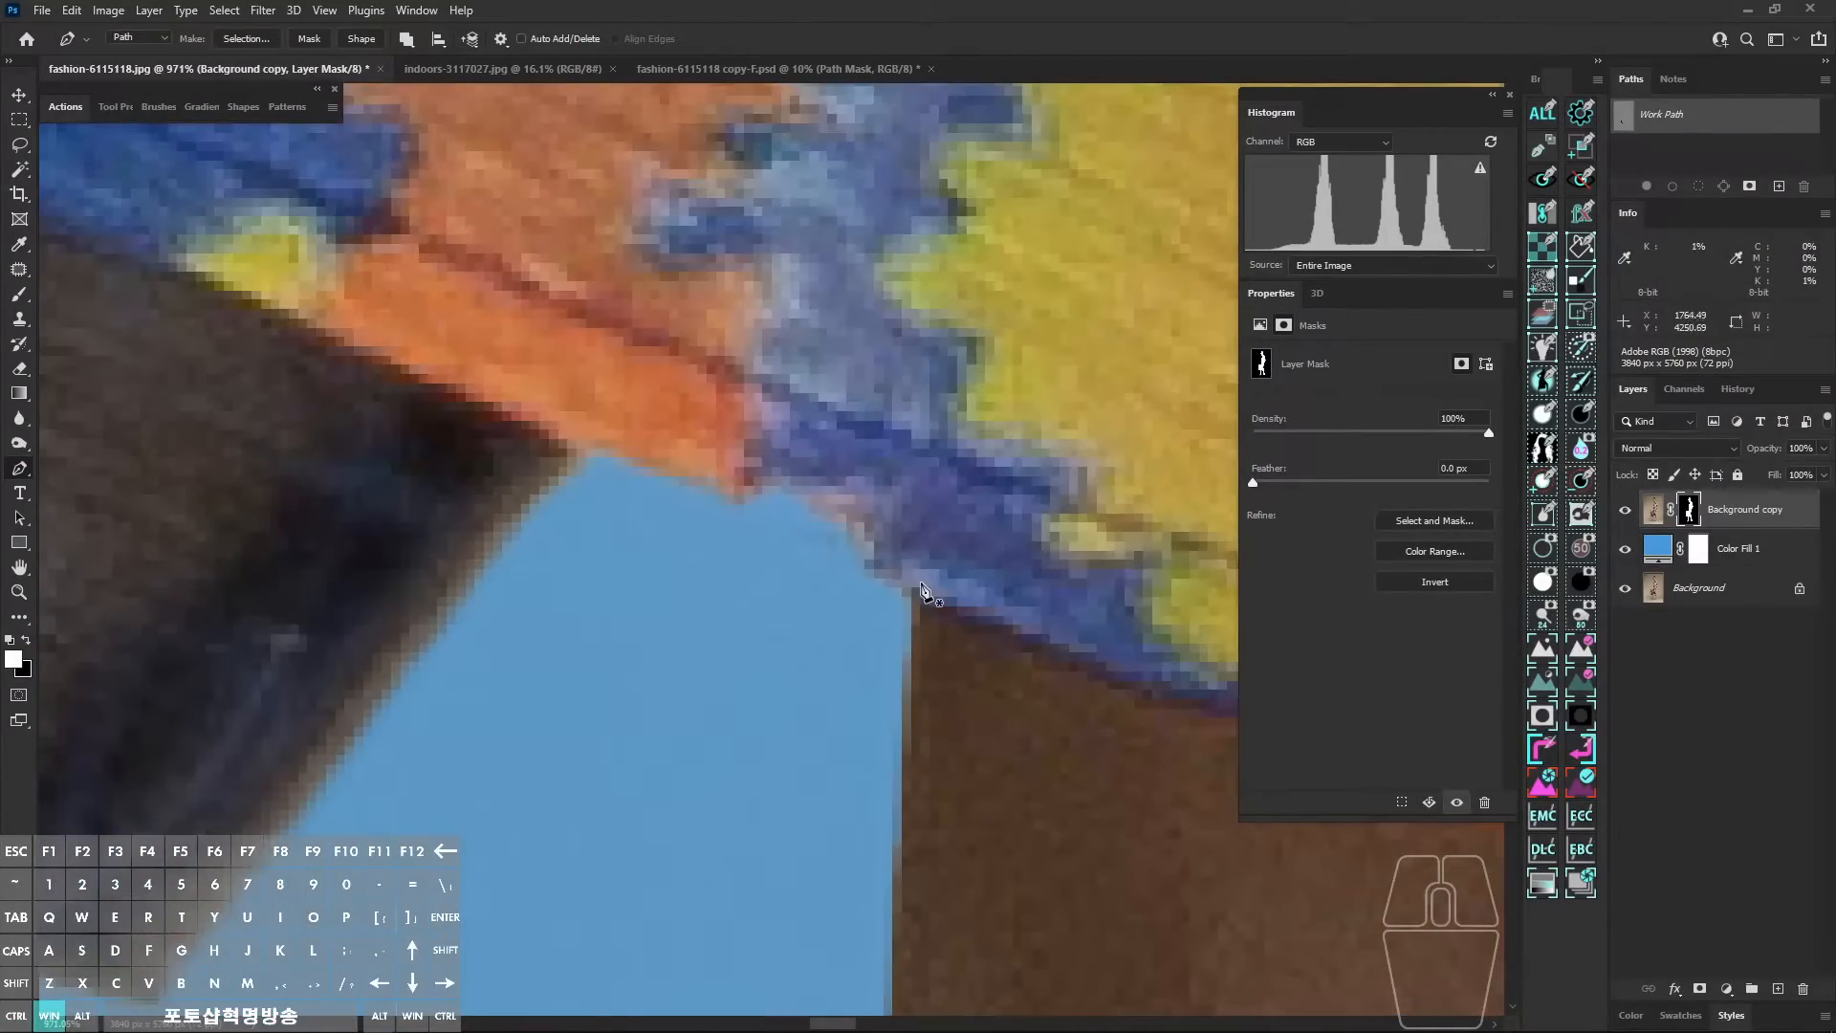
{"action": "left_click_drag", "start_coordinate": [863, 416], "coordinate": [937, 451]}
{"action": "left_click_drag", "start_coordinate": [958, 472], "coordinate": [1055, 489]}
{"action": "left_click", "coordinate": [1546, 420]}
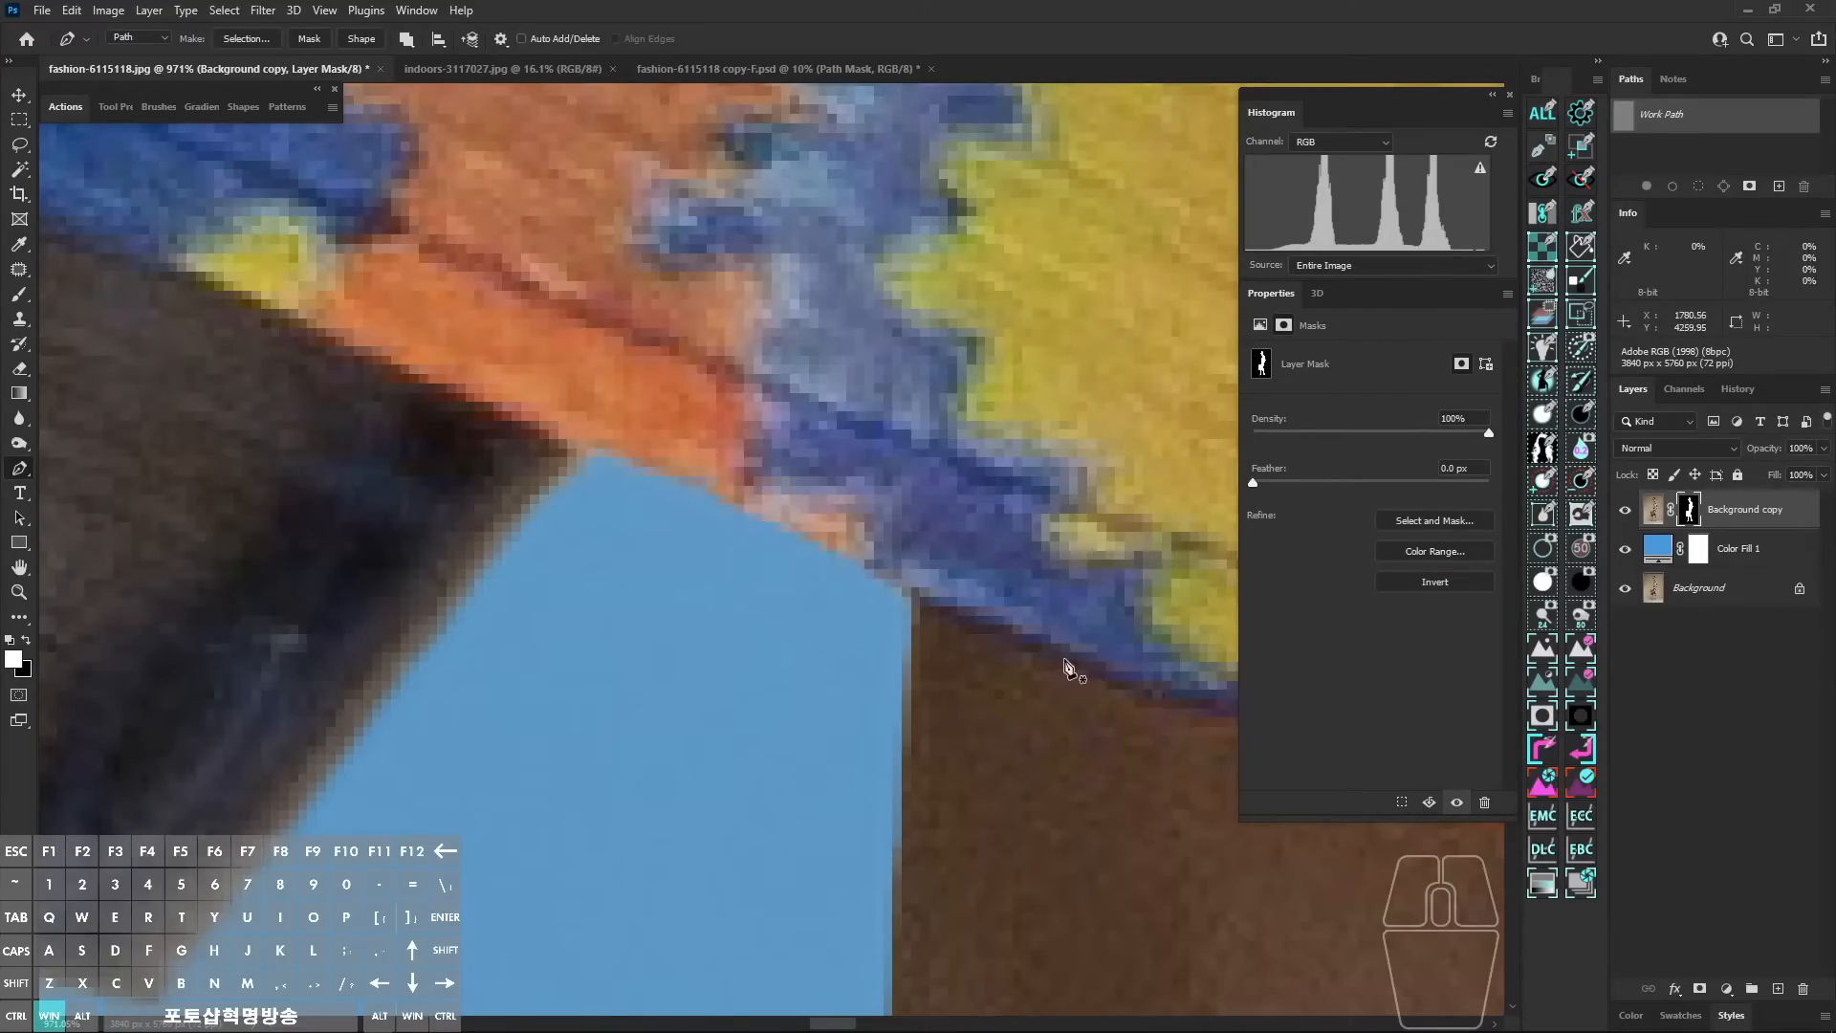
Step: In the mask-only view, outline the grey patch beside the hem notch with a Pen path and fill it using Path Mask White Fill
{"action": "left_click", "coordinate": [1692, 519], "text": "alt"}
{"action": "mouse_move", "coordinate": [763, 511]}
{"action": "left_mouse_down"}
{"action": "mouse_move", "coordinate": [849, 610]}
{"action": "mouse_move", "coordinate": [817, 610]}
{"action": "mouse_move", "coordinate": [873, 583]}
{"action": "left_mouse_up"}
{"action": "key", "text": "alt+z"}
{"action": "key", "text": "alt+z"}
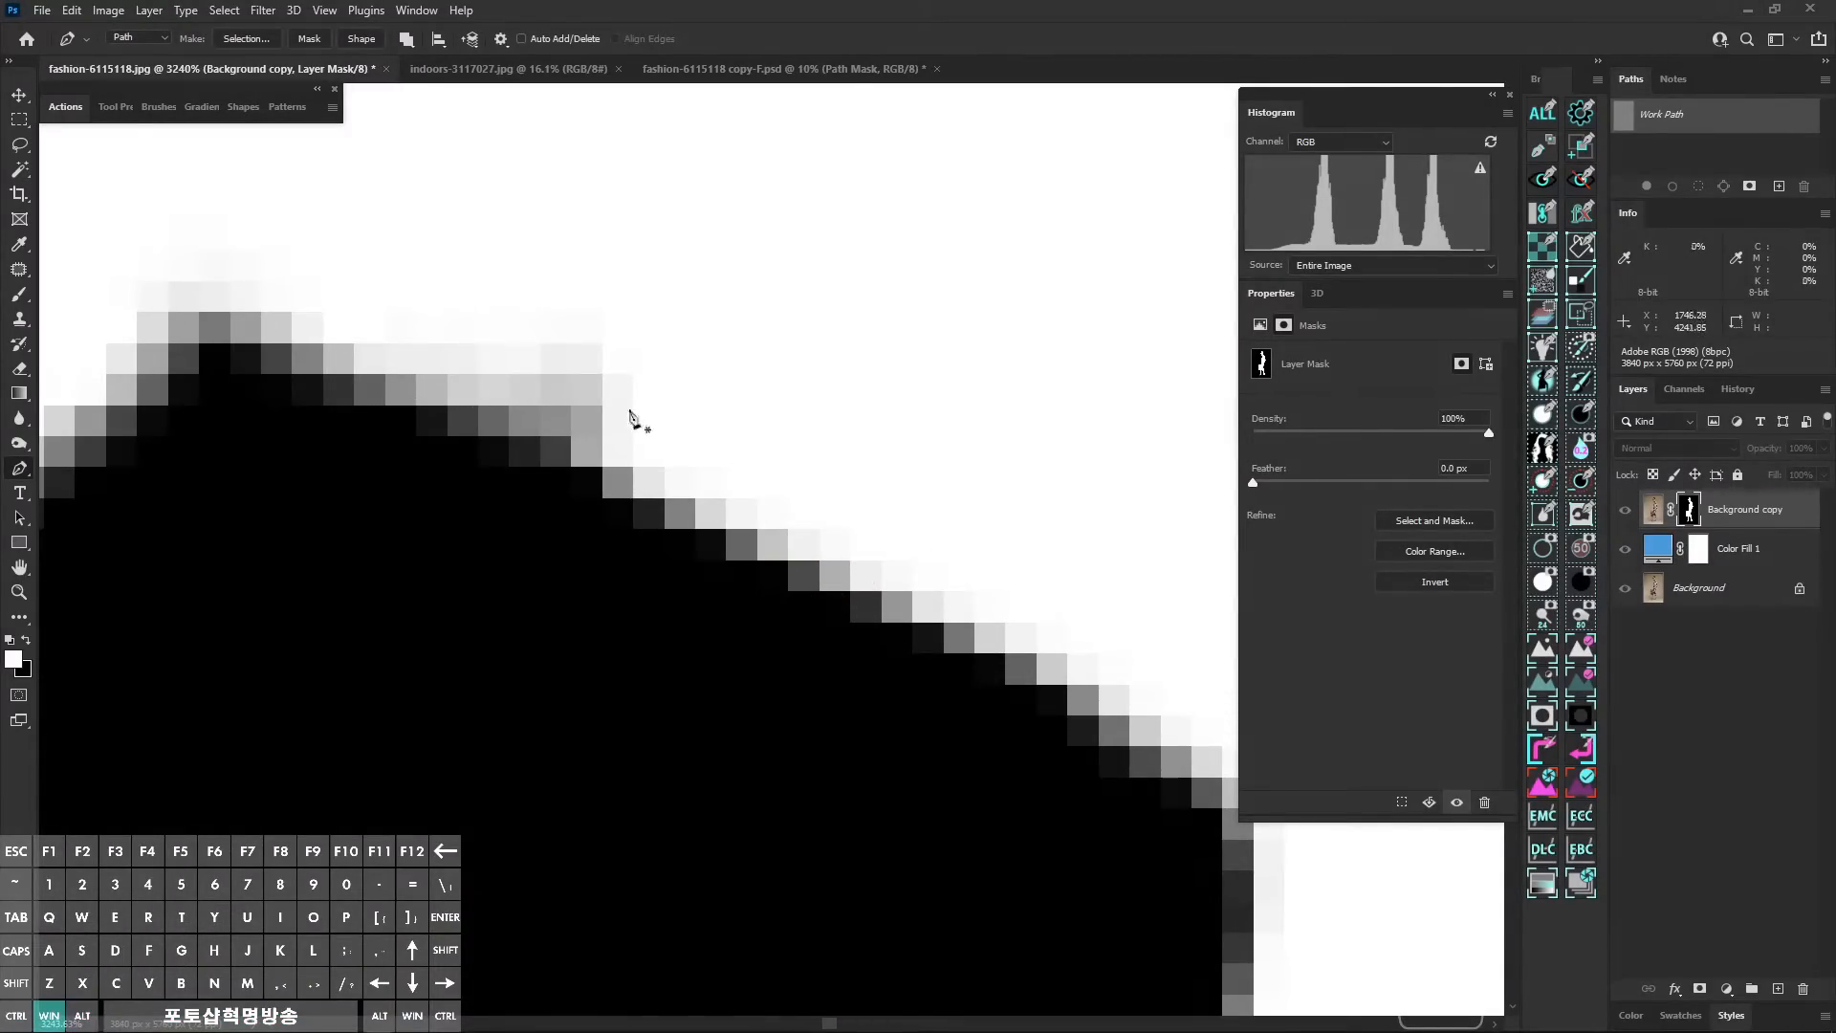
{"action": "left_click_drag", "start_coordinate": [522, 291], "coordinate": [588, 300]}
{"action": "mouse_move", "coordinate": [699, 383]}
{"action": "left_mouse_down"}
{"action": "mouse_move", "coordinate": [708, 432]}
{"action": "mouse_move", "coordinate": [633, 460]}
{"action": "left_mouse_up"}
{"action": "left_click_drag", "start_coordinate": [445, 367], "coordinate": [462, 337]}
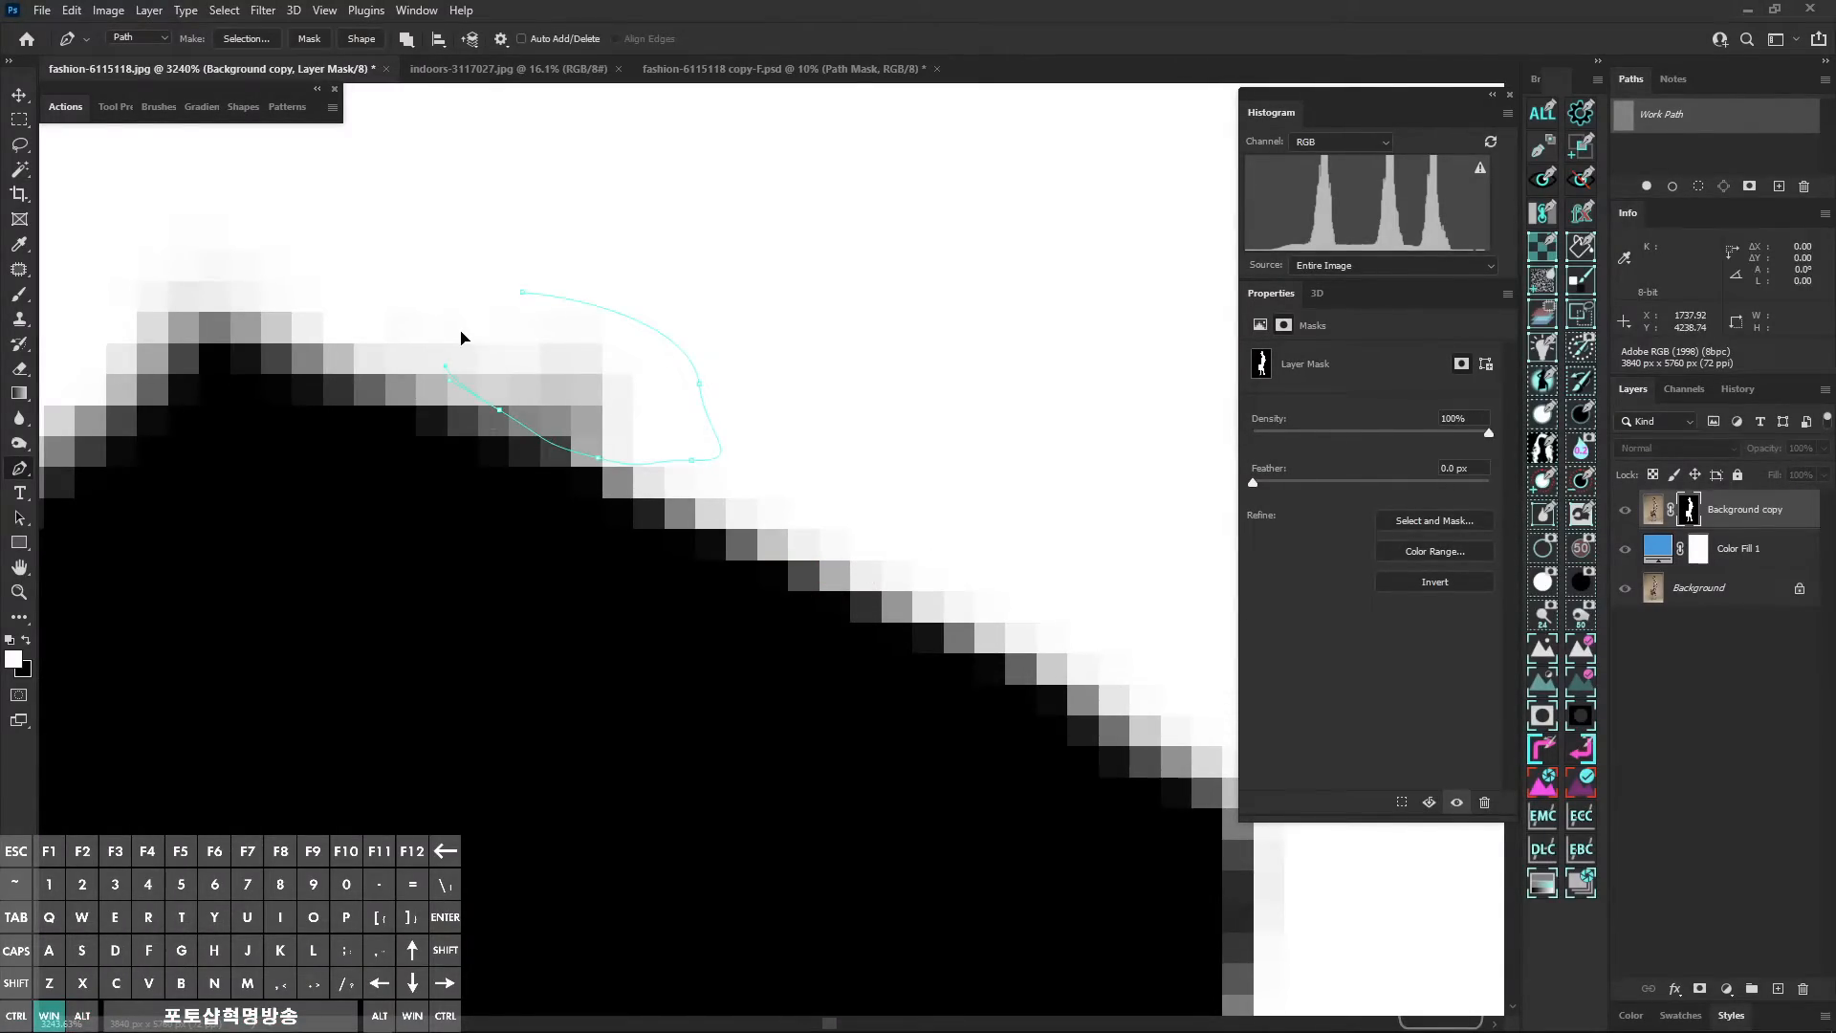
{"action": "left_click", "coordinate": [521, 293]}
{"action": "left_click", "coordinate": [1548, 420]}
{"action": "left_click_drag", "start_coordinate": [834, 573], "coordinate": [488, 564]}
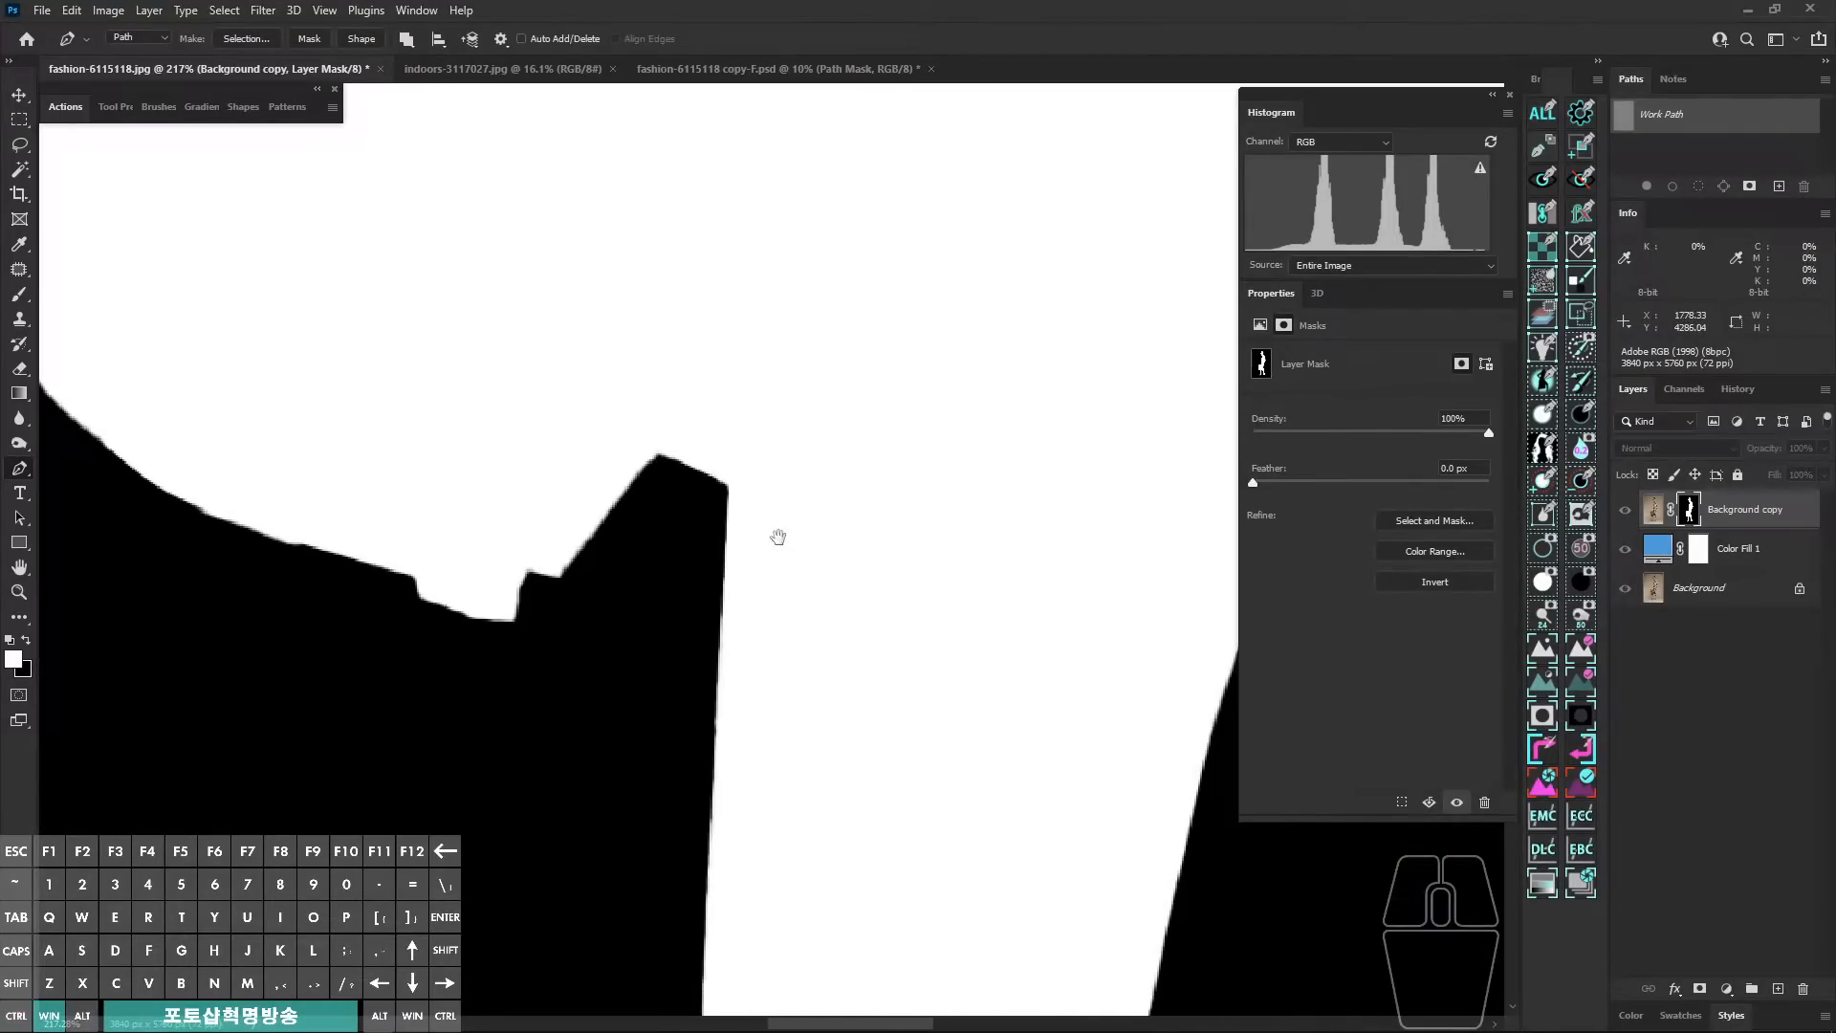
{"action": "left_click", "coordinate": [1691, 516], "text": "alt"}
Step: Start a Pen path around the missing pointed toe of the right shoe, from the sole up over the toe's upper edge
{"action": "left_click_drag", "start_coordinate": [828, 627], "coordinate": [719, 627]}
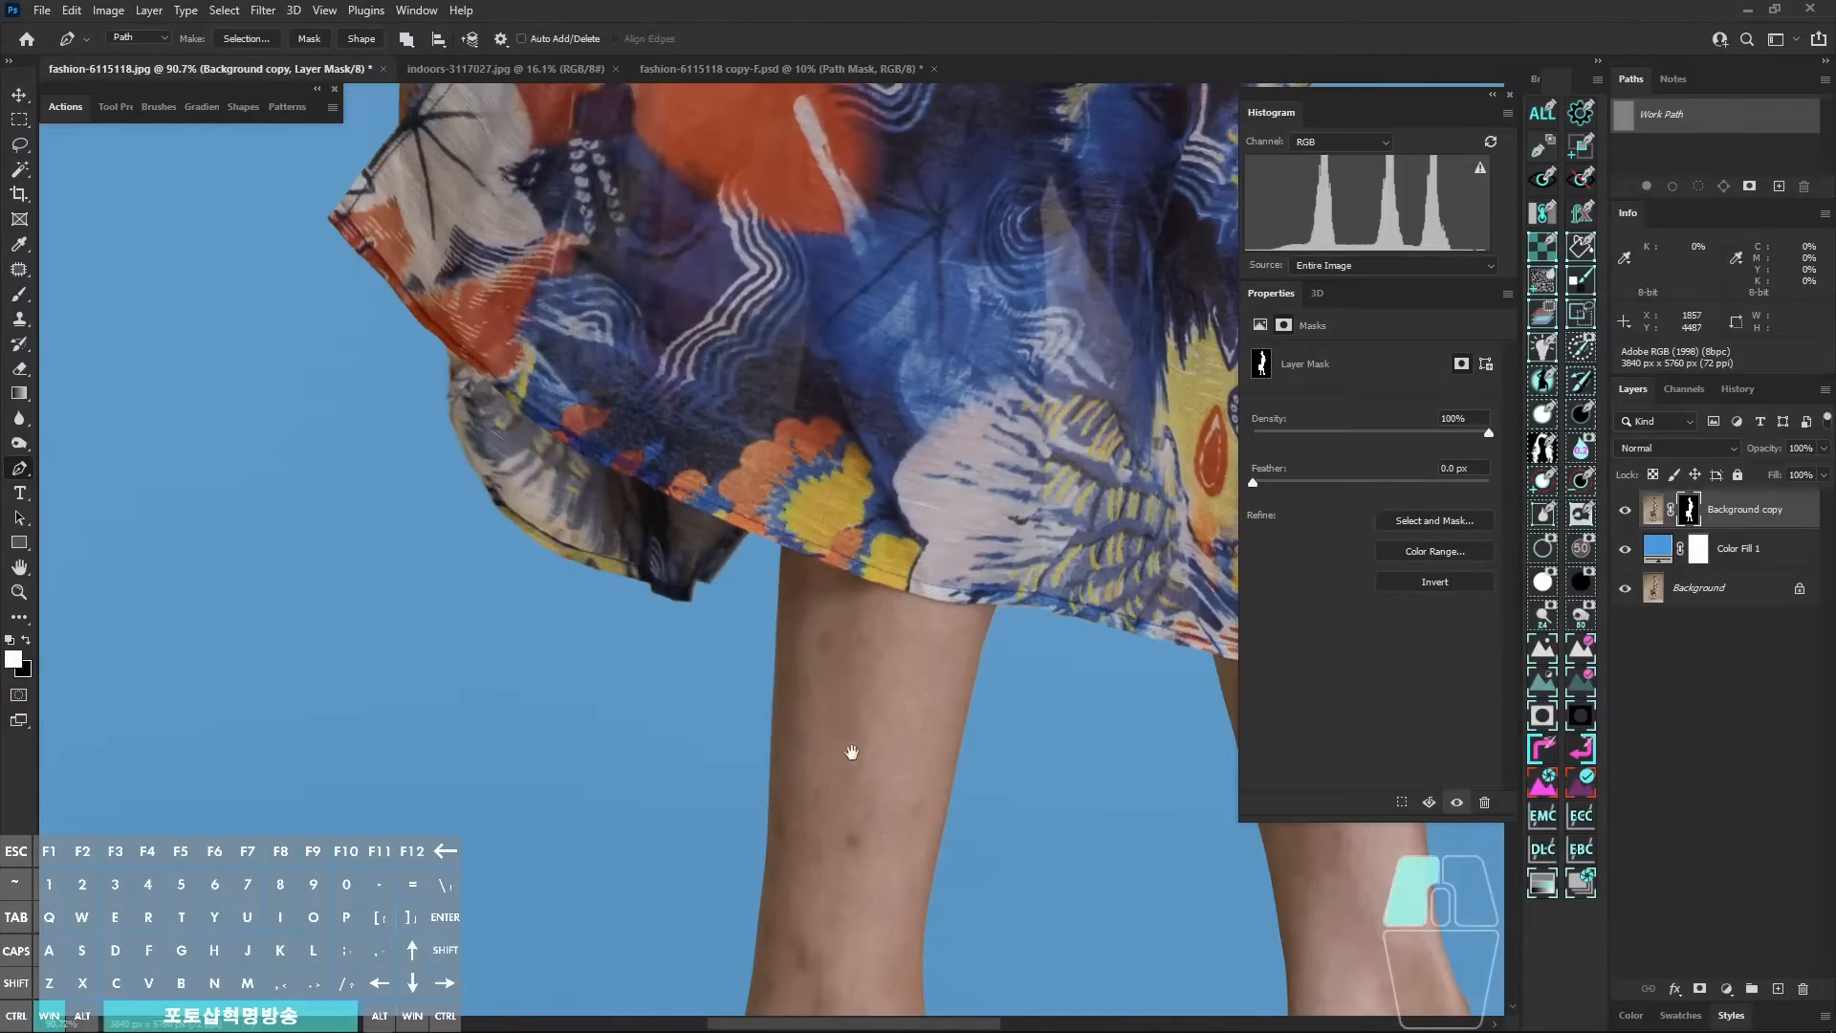
{"action": "left_click_drag", "start_coordinate": [848, 754], "coordinate": [724, 309]}
{"action": "left_click_drag", "start_coordinate": [952, 781], "coordinate": [641, 456]}
{"action": "left_click_drag", "start_coordinate": [1029, 615], "coordinate": [889, 532]}
{"action": "left_click_drag", "start_coordinate": [584, 550], "coordinate": [743, 695]}
{"action": "left_click_drag", "start_coordinate": [377, 575], "coordinate": [336, 540]}
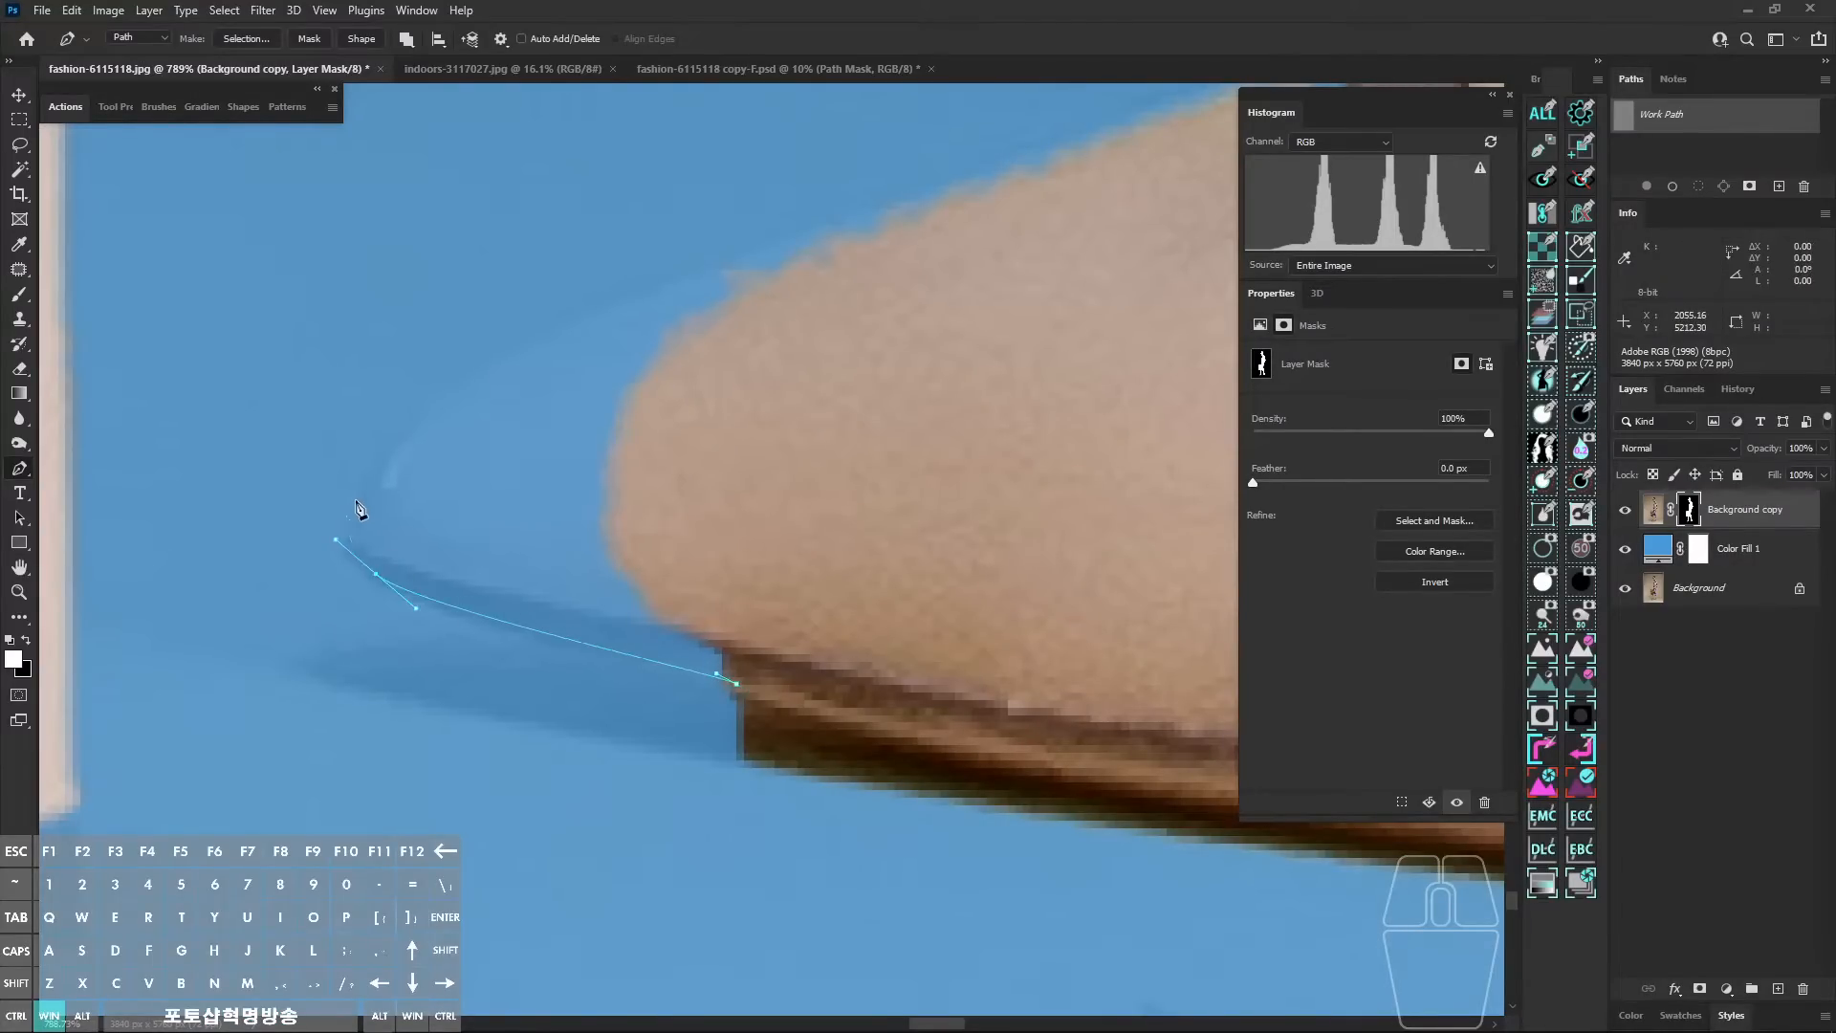
{"action": "left_click_drag", "start_coordinate": [561, 331], "coordinate": [600, 312]}
{"action": "left_click_drag", "start_coordinate": [862, 229], "coordinate": [375, 618]}
Step: Continue the path around the pointed tips of the studs along the right shoe's front opening
{"action": "left_click_drag", "start_coordinate": [721, 471], "coordinate": [661, 752]}
{"action": "left_click", "coordinate": [875, 380]}
{"action": "left_click", "coordinate": [707, 665]}
{"action": "left_click_drag", "start_coordinate": [719, 634], "coordinate": [755, 620]}
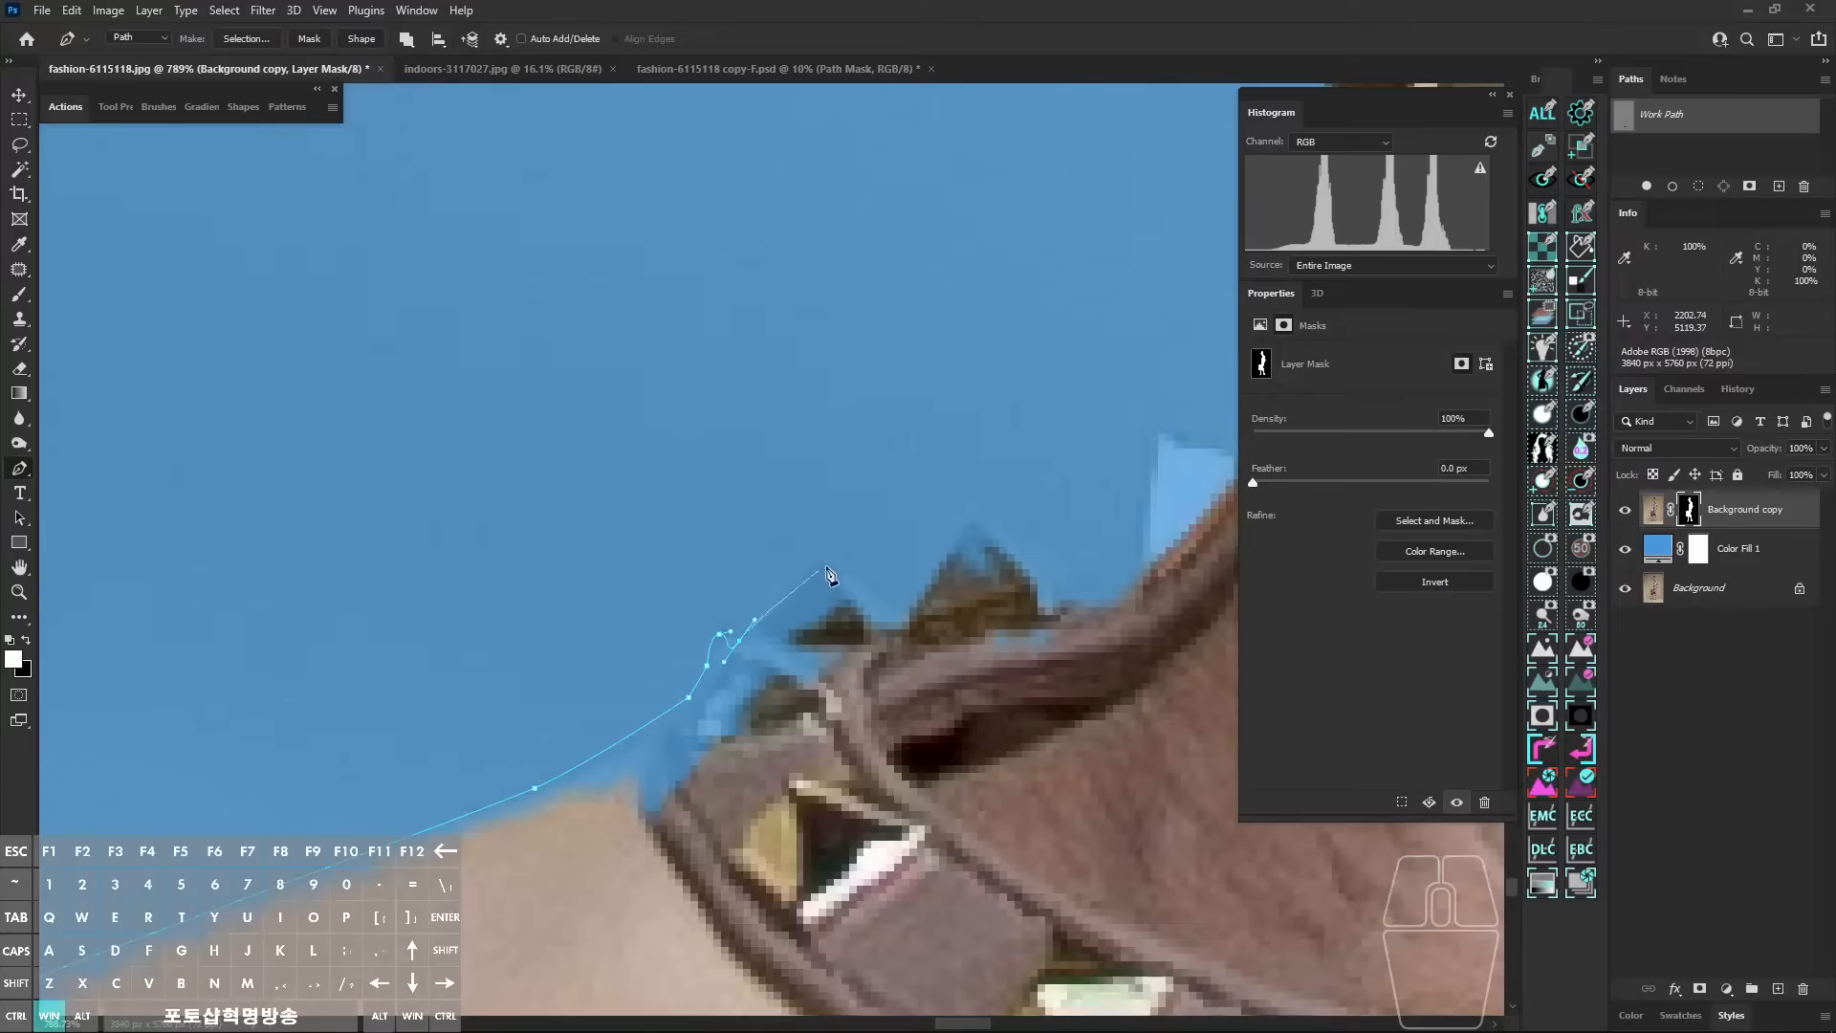
{"action": "left_click_drag", "start_coordinate": [827, 567], "coordinate": [837, 584]}
{"action": "left_click", "coordinate": [899, 635]}
{"action": "left_click_drag", "start_coordinate": [970, 529], "coordinate": [979, 528]}
{"action": "left_click_drag", "start_coordinate": [1046, 606], "coordinate": [761, 525]}
Step: Trace around the last front stud, close the path through the inside of the shoe and fill it using Path Mask White Fill
{"action": "left_click_drag", "start_coordinate": [843, 425], "coordinate": [845, 415]}
{"action": "left_click_drag", "start_coordinate": [863, 356], "coordinate": [990, 416]}
{"action": "left_click_drag", "start_coordinate": [1009, 445], "coordinate": [822, 516]}
{"action": "left_click_drag", "start_coordinate": [1025, 580], "coordinate": [955, 500]}
{"action": "left_click_drag", "start_coordinate": [1165, 541], "coordinate": [1220, 544]}
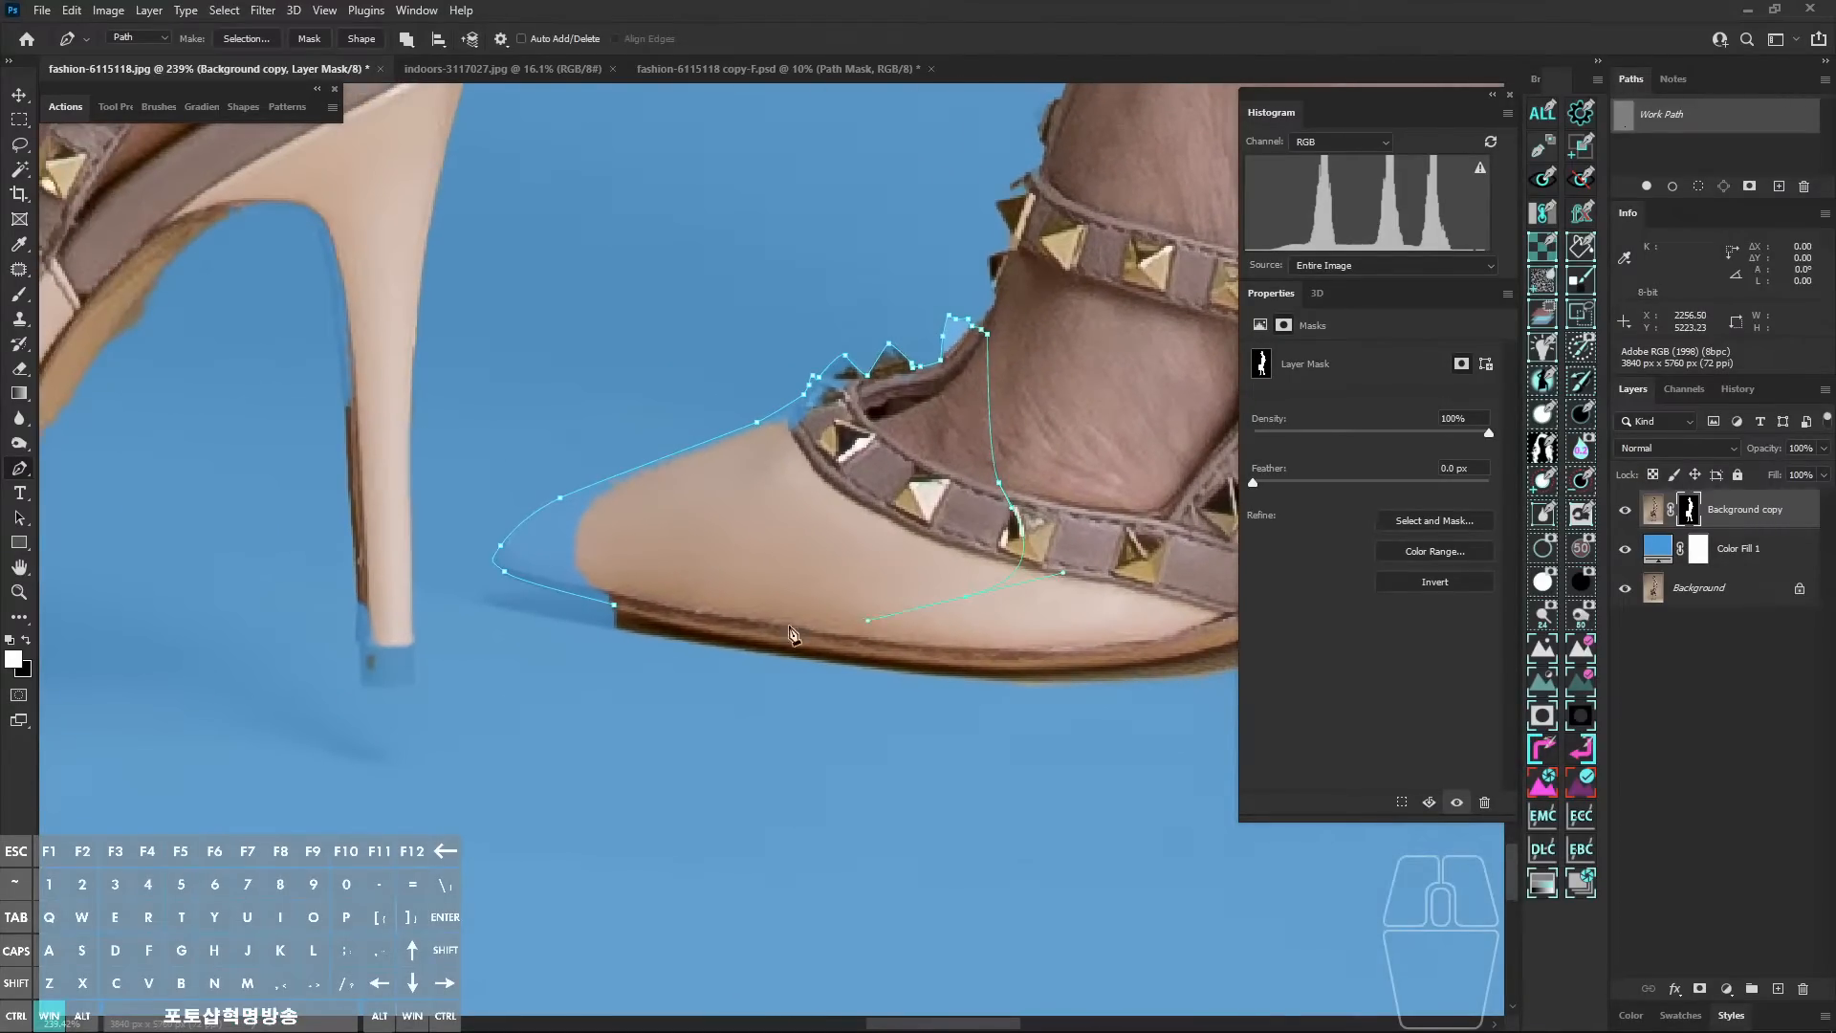
{"action": "left_click", "coordinate": [644, 612]}
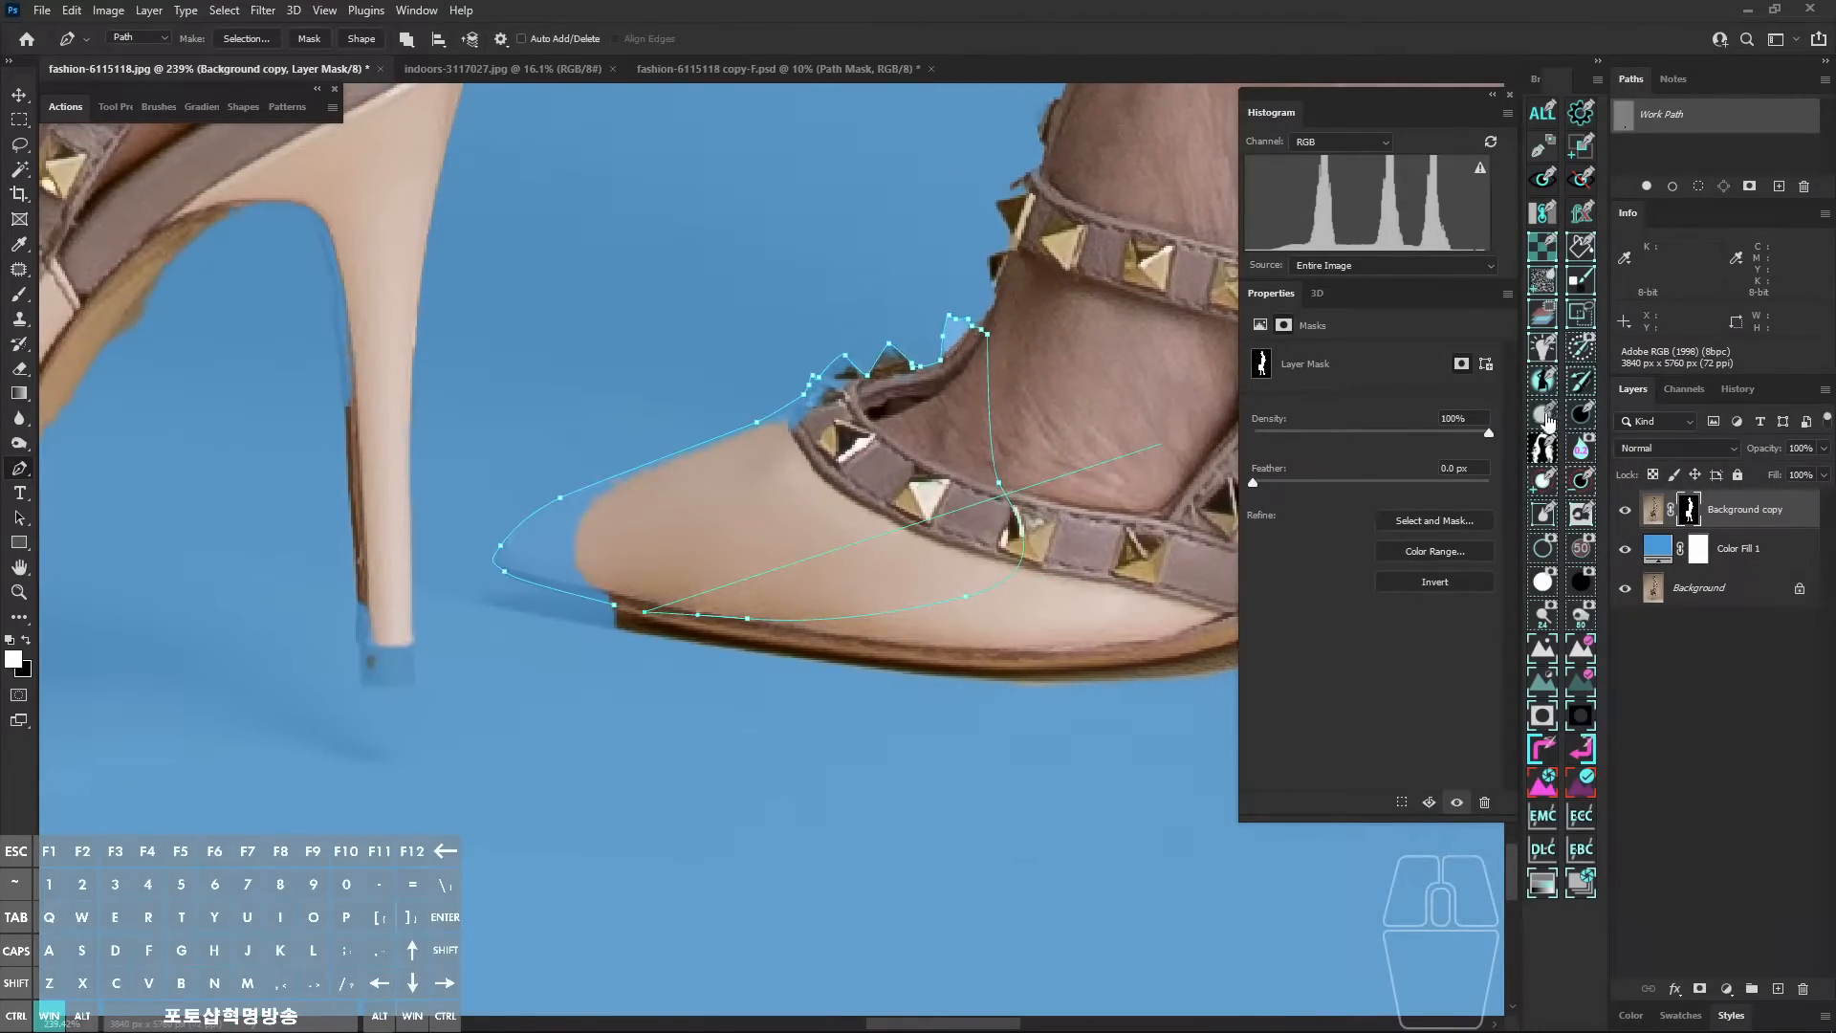
Step: Start a Pen path along the underside of the right shoe's sole, from the toe to the beginning of the arch
{"action": "left_click_drag", "start_coordinate": [1224, 621], "coordinate": [701, 614]}
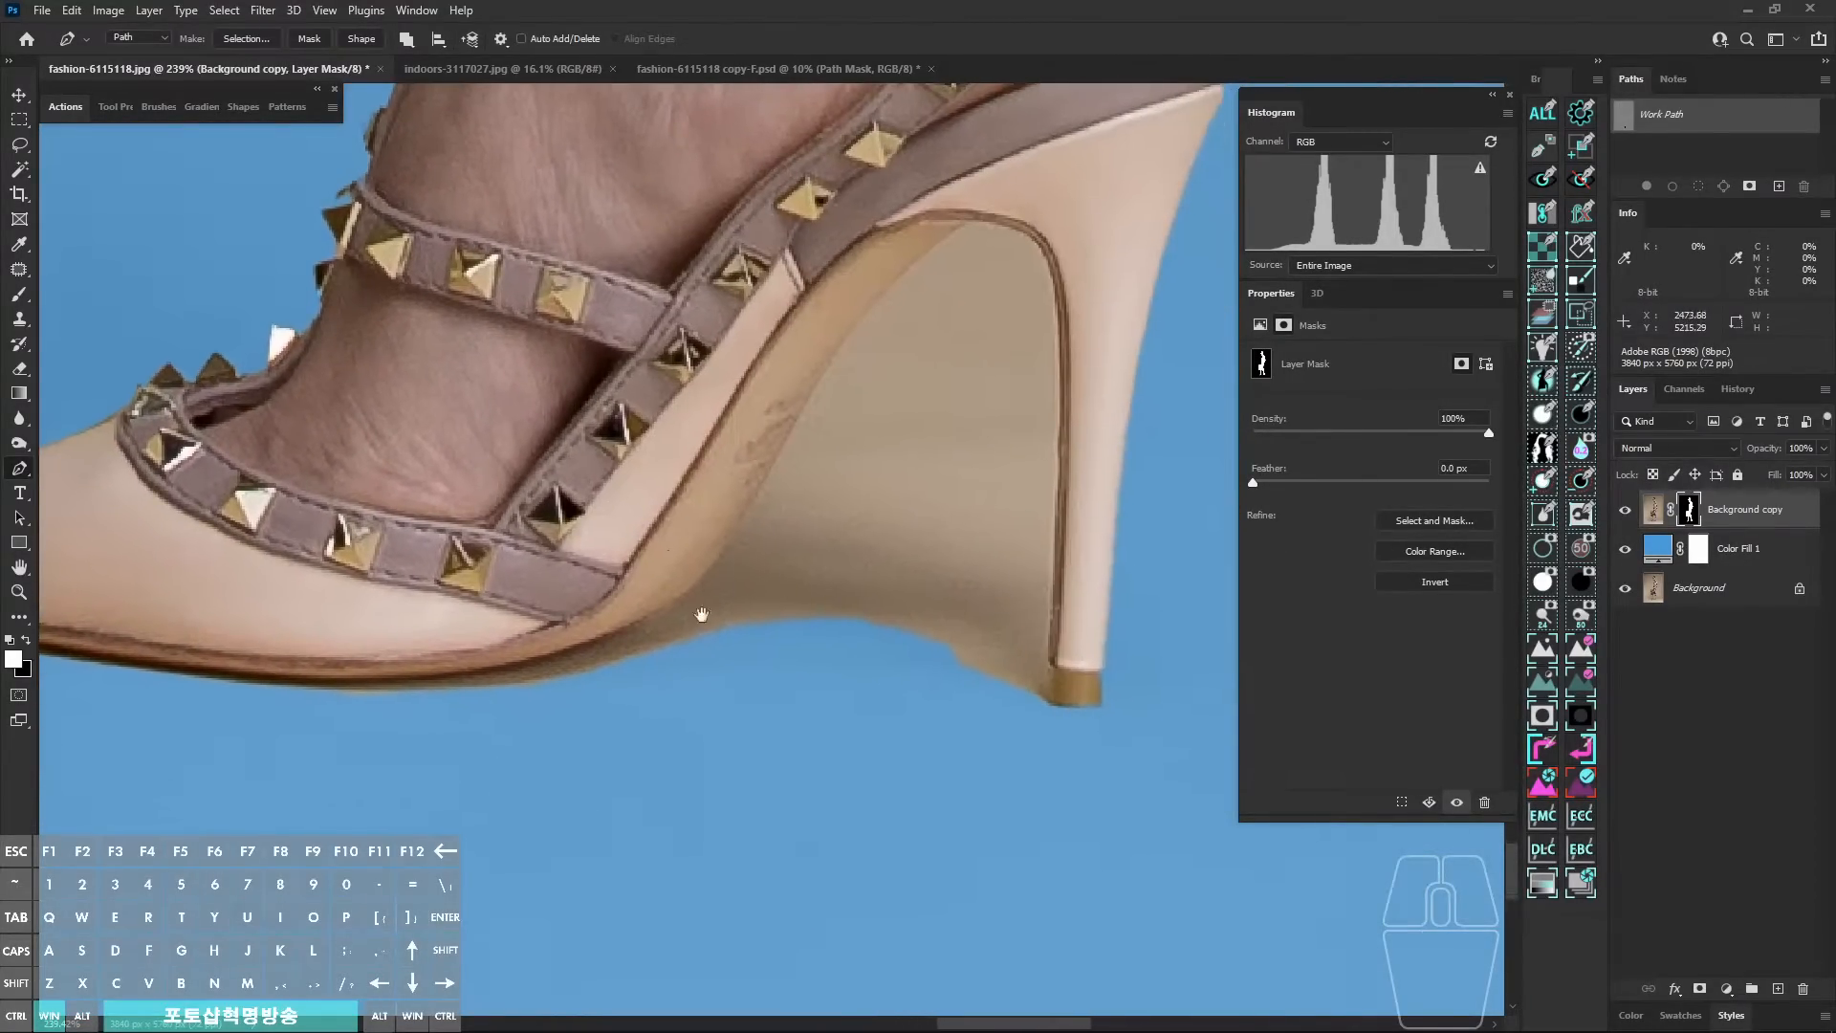
{"action": "left_click_drag", "start_coordinate": [294, 703], "coordinate": [778, 610]}
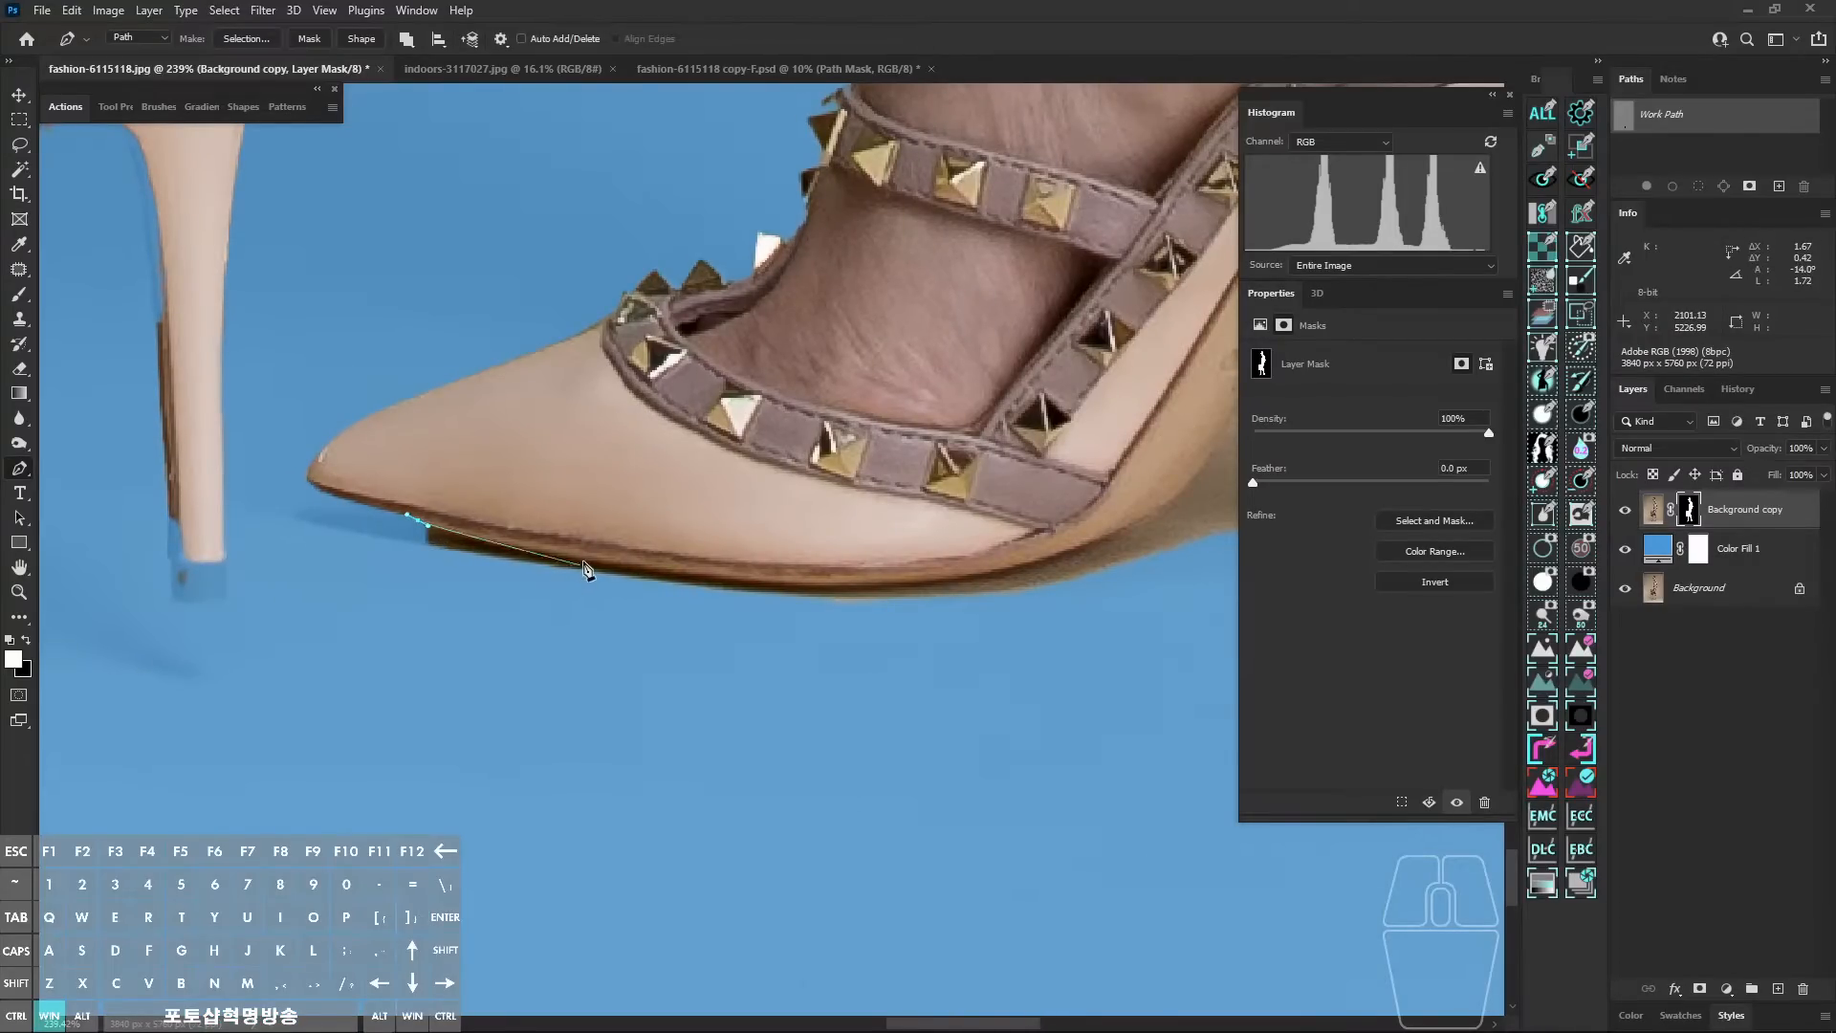
{"action": "left_click_drag", "start_coordinate": [589, 562], "coordinate": [655, 576]}
{"action": "left_click_drag", "start_coordinate": [892, 587], "coordinate": [975, 581]}
{"action": "left_click_drag", "start_coordinate": [924, 614], "coordinate": [550, 705]}
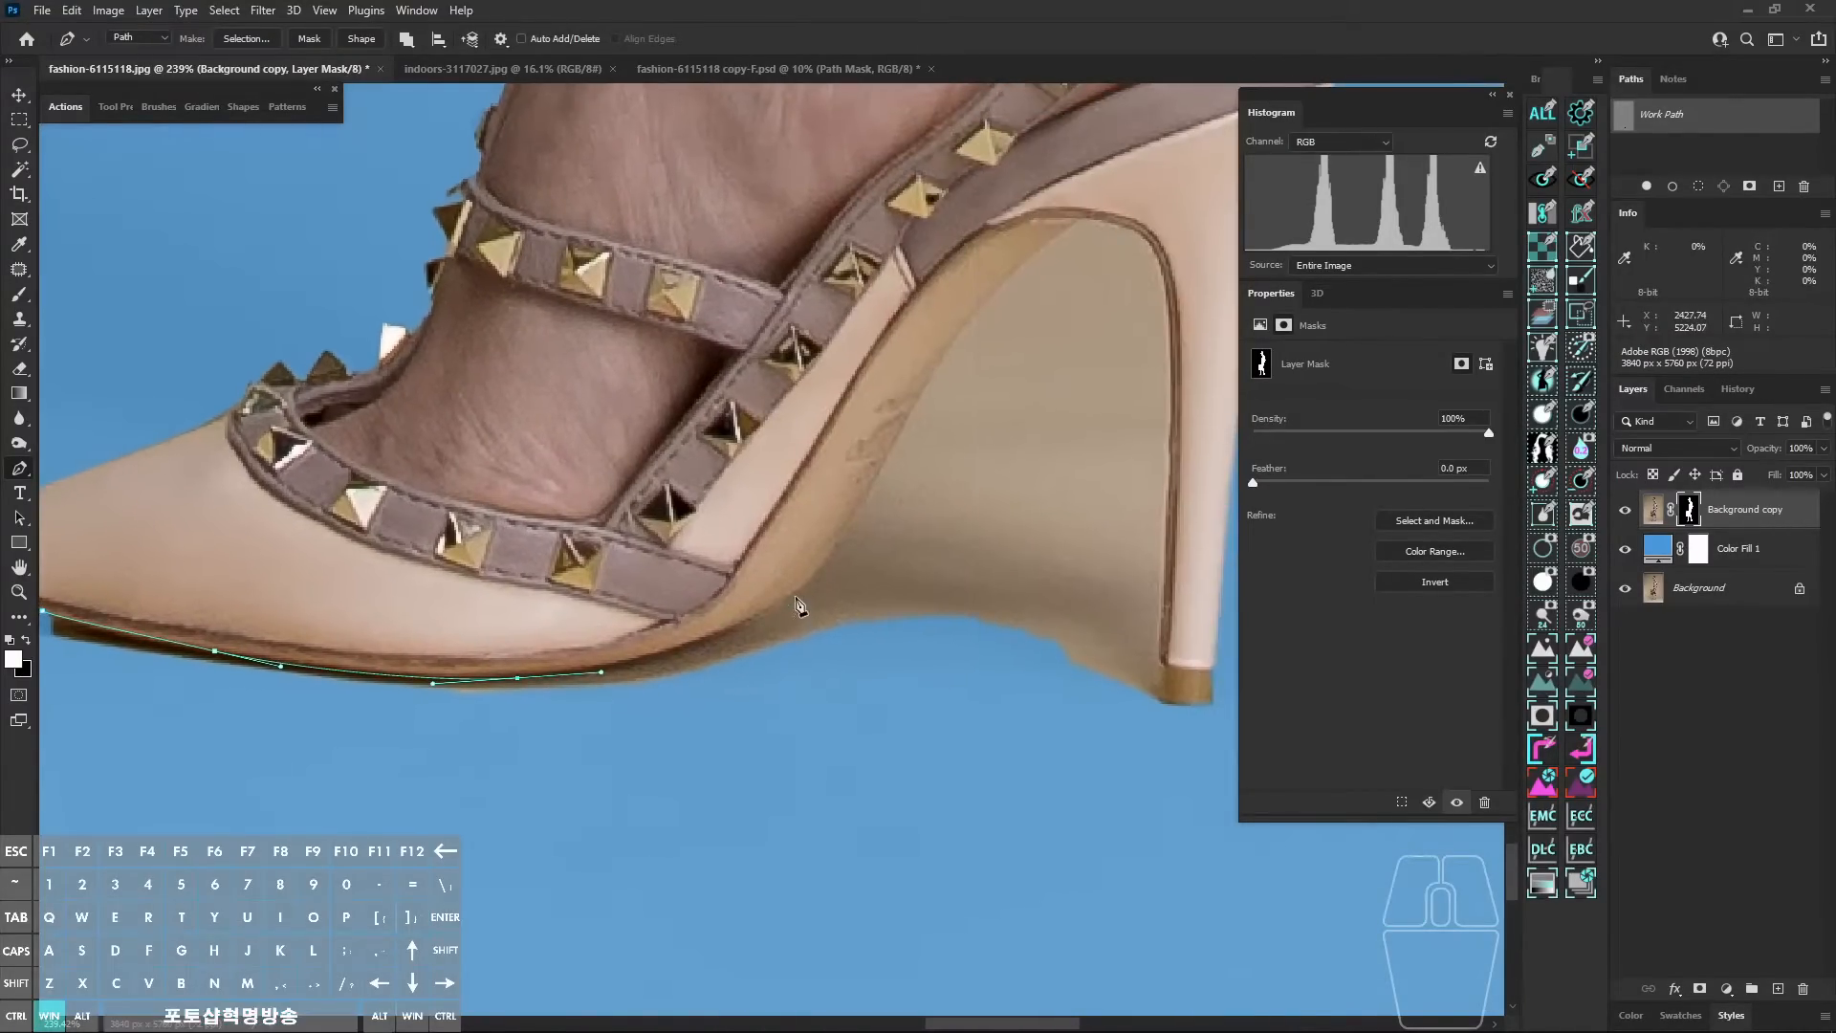
{"action": "left_click_drag", "start_coordinate": [794, 594], "coordinate": [835, 564]}
{"action": "left_click_drag", "start_coordinate": [852, 561], "coordinate": [807, 720]}
Step: Continue the path up the right shoe's arch, around its top and down the inner edge of the heel
{"action": "left_click_drag", "start_coordinate": [892, 520], "coordinate": [940, 450]}
{"action": "left_click_drag", "start_coordinate": [1004, 396], "coordinate": [1022, 379]}
{"action": "left_click_drag", "start_coordinate": [1072, 382], "coordinate": [1094, 384]}
{"action": "left_click_drag", "start_coordinate": [1117, 418], "coordinate": [895, 471]}
{"action": "left_click_drag", "start_coordinate": [896, 593], "coordinate": [891, 462]}
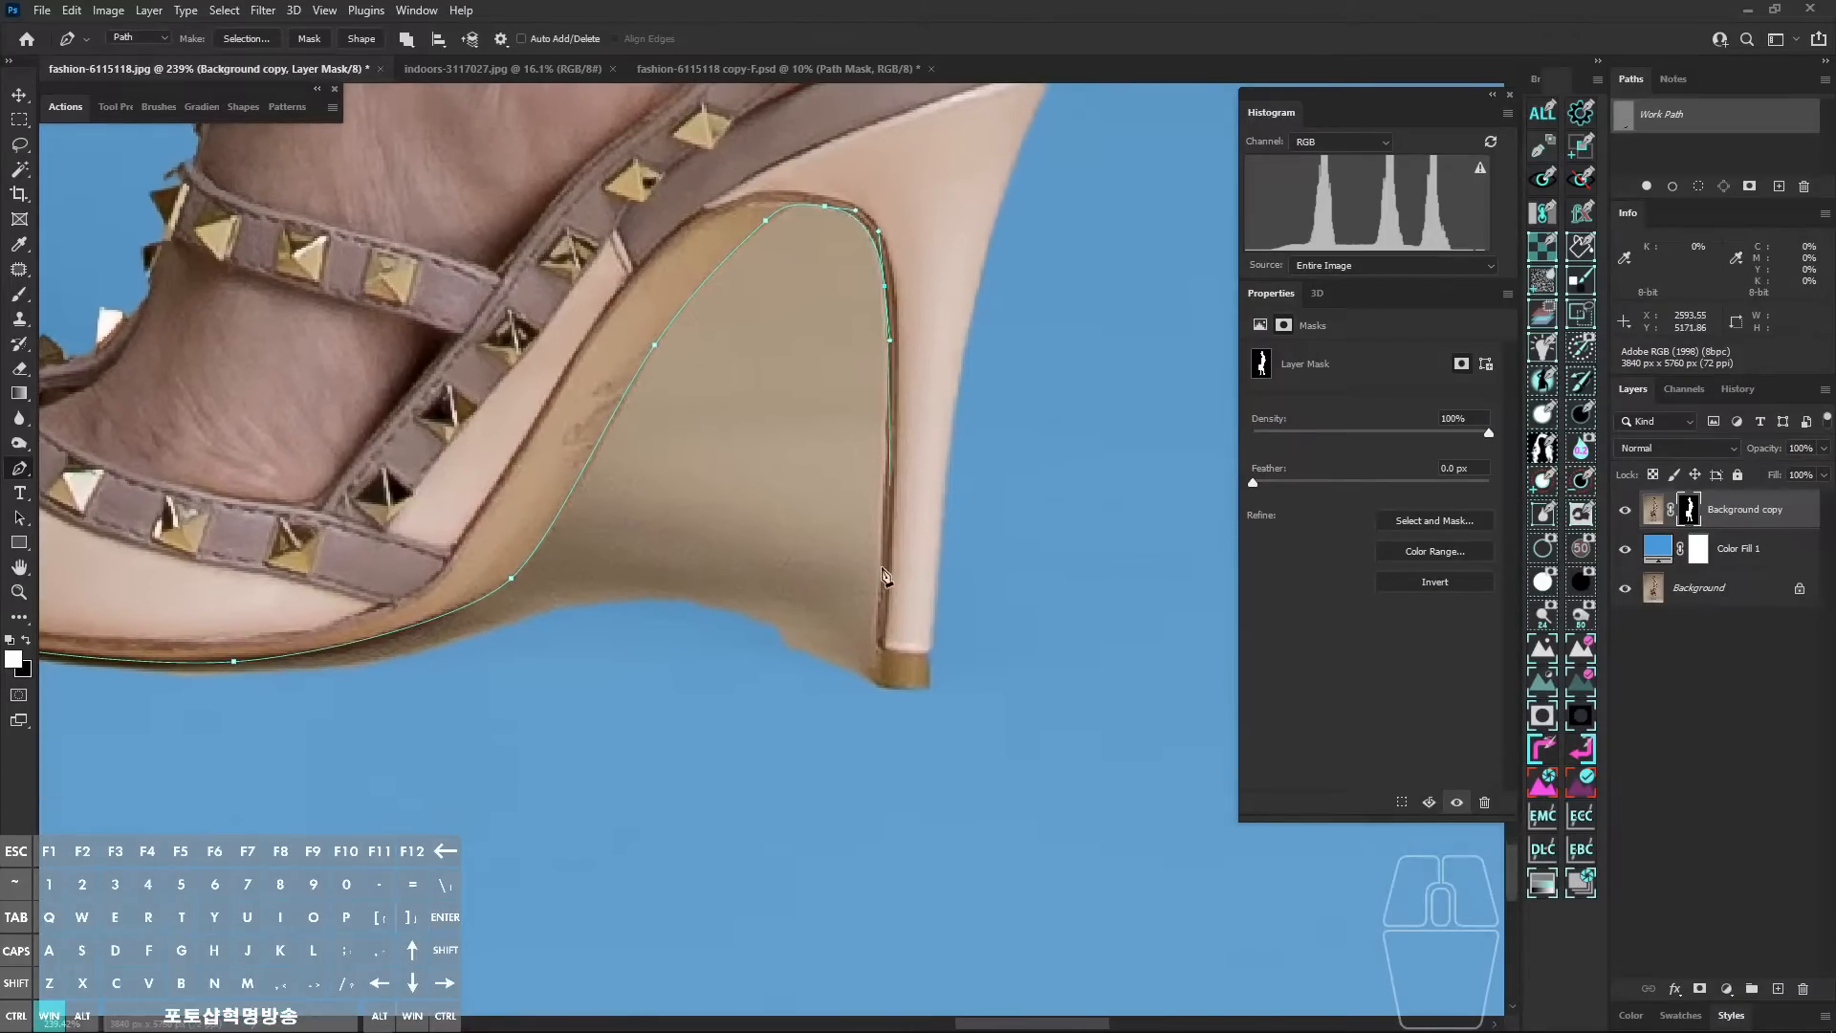
{"action": "left_click", "coordinate": [883, 565]}
Step: Carry the path past the heel tip, close it beneath the sole and fill the enclosed background with black on the mask
{"action": "left_click", "coordinate": [875, 639]}
{"action": "left_click", "coordinate": [874, 678]}
{"action": "left_click", "coordinate": [871, 729]}
{"action": "left_click_drag", "start_coordinate": [857, 744], "coordinate": [789, 792]}
{"action": "left_click_drag", "start_coordinate": [801, 796], "coordinate": [987, 779]}
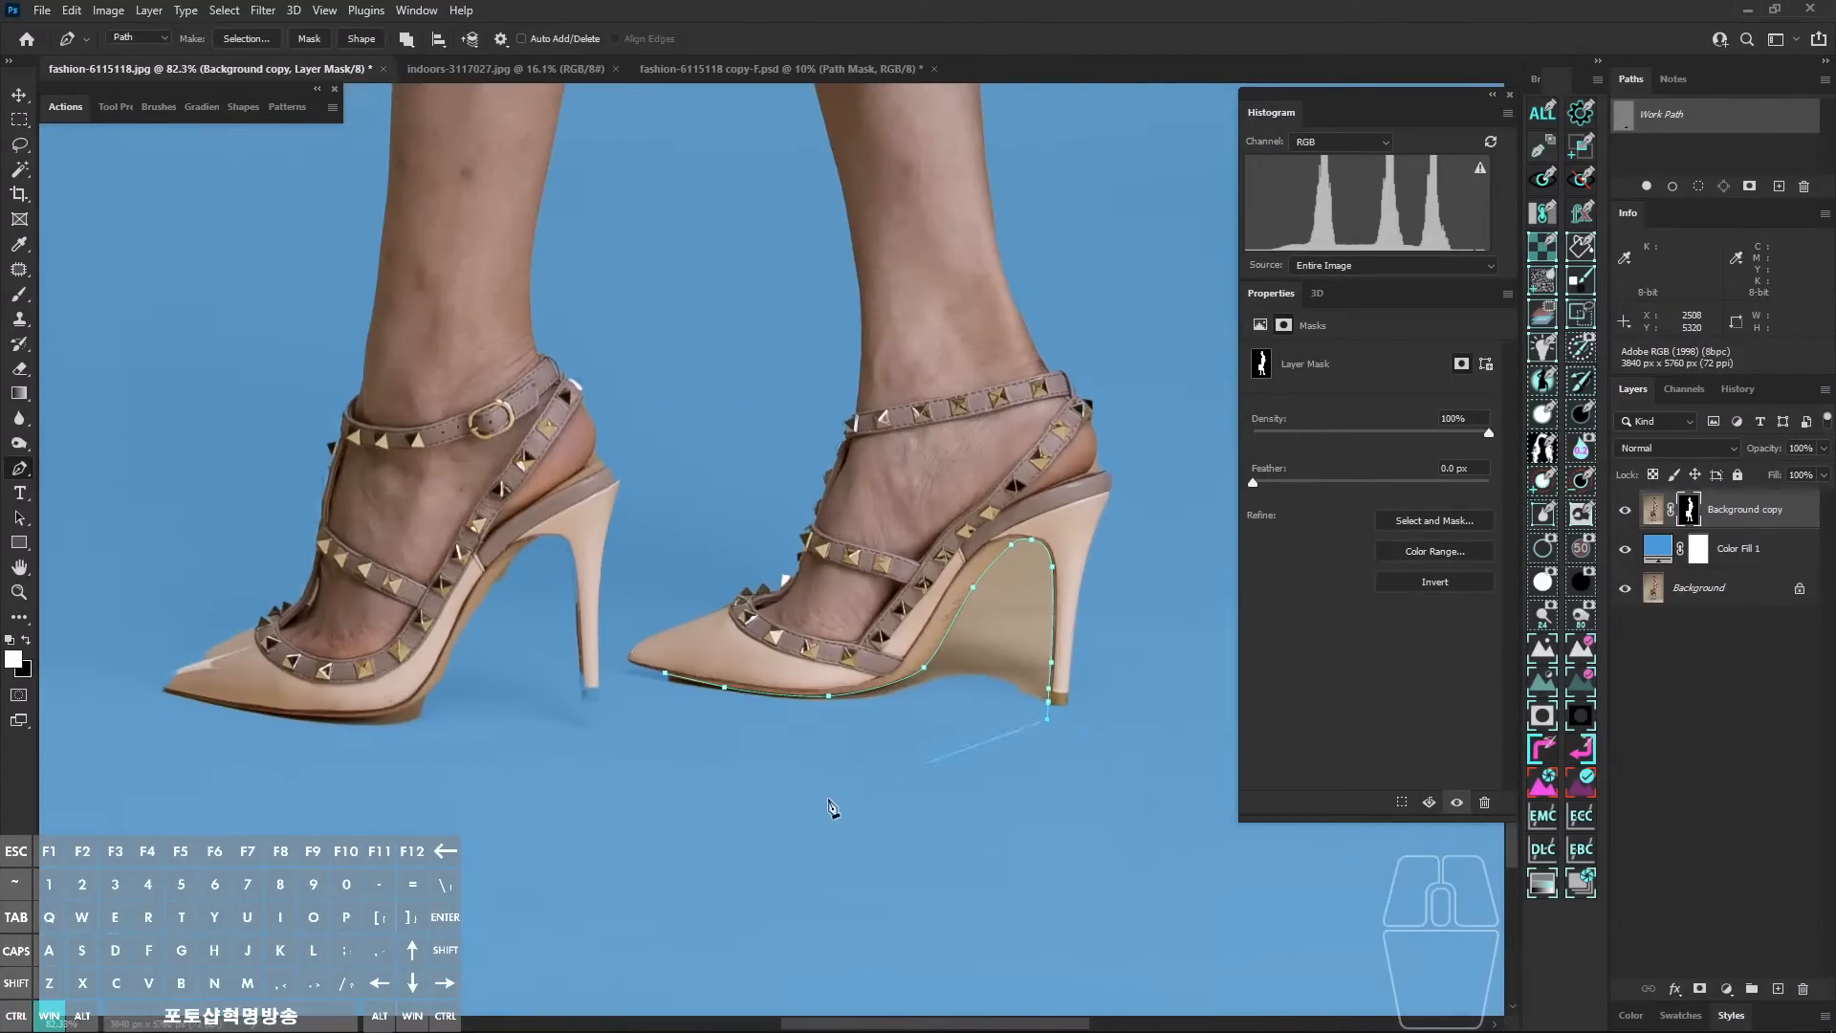
{"action": "left_click_drag", "start_coordinate": [662, 736], "coordinate": [705, 711]}
{"action": "left_click", "coordinate": [1584, 419]}
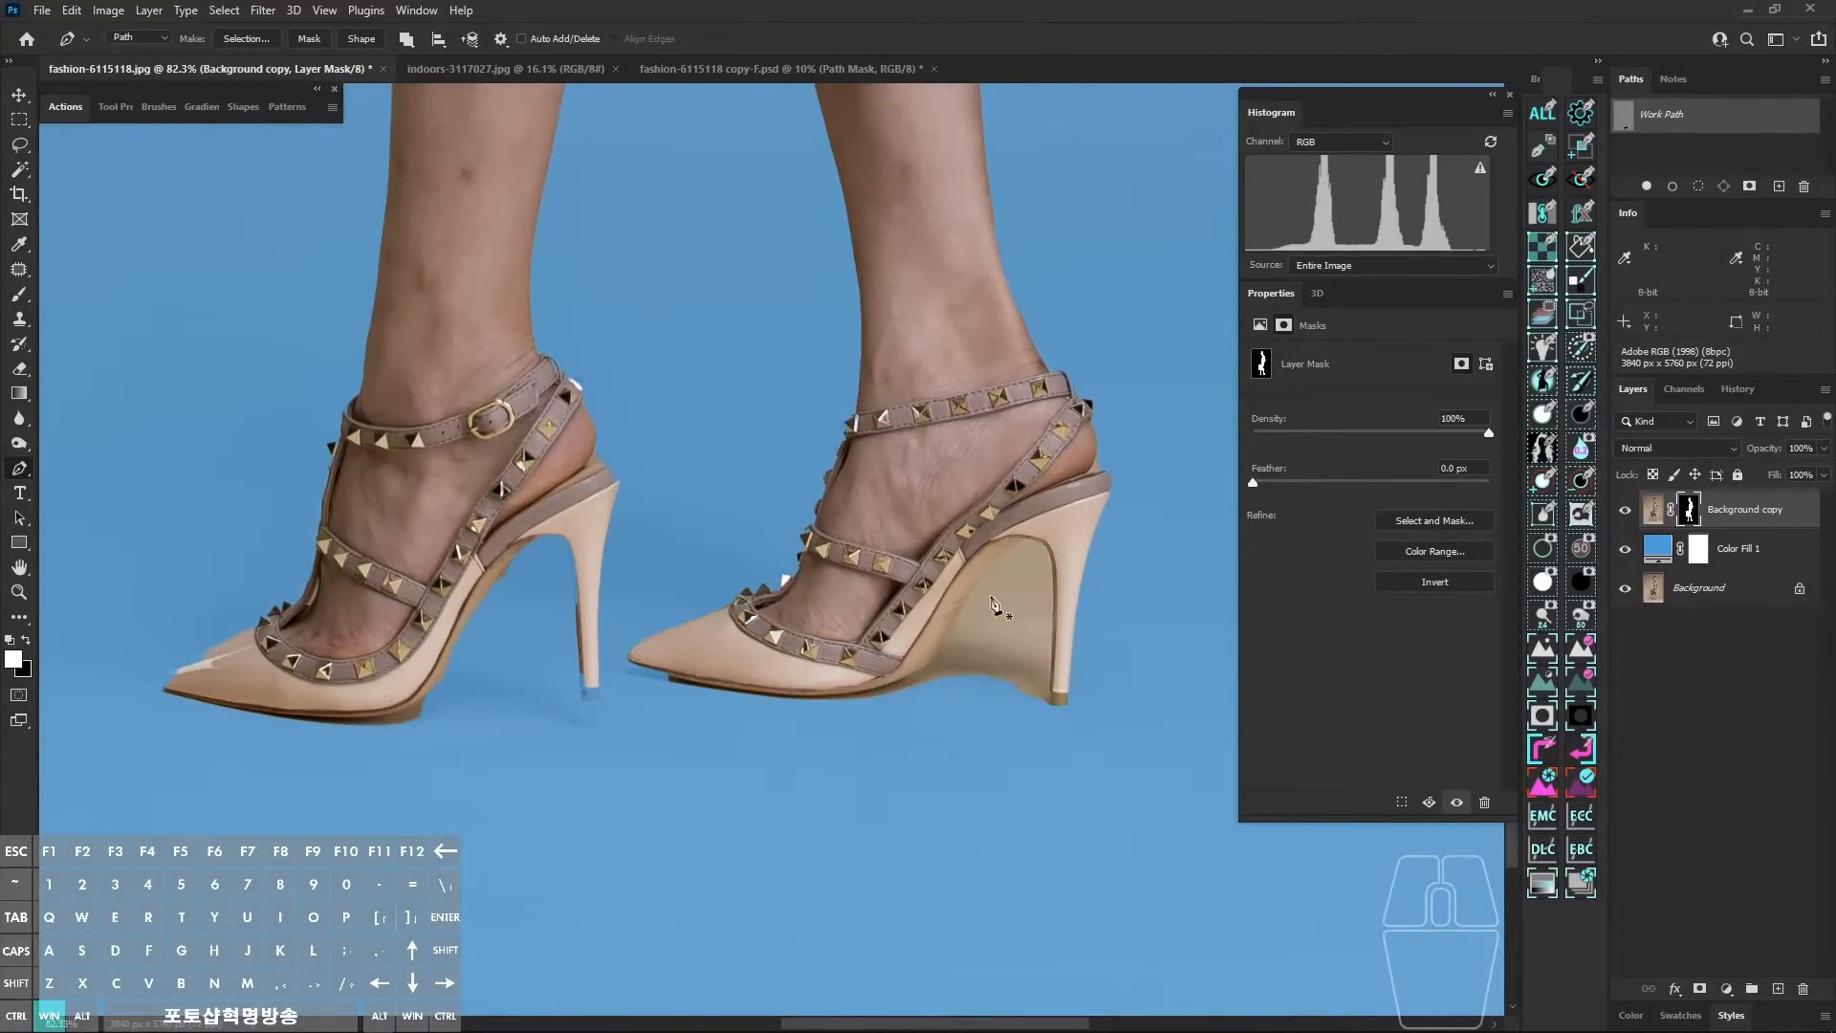
Step: Outline the leftover background patch between the right foot's bare heel and the shoe with a Pen path and fill it with black on the mask
{"action": "left_click_drag", "start_coordinate": [988, 612], "coordinate": [782, 606]}
{"action": "left_click_drag", "start_coordinate": [909, 513], "coordinate": [1050, 614]}
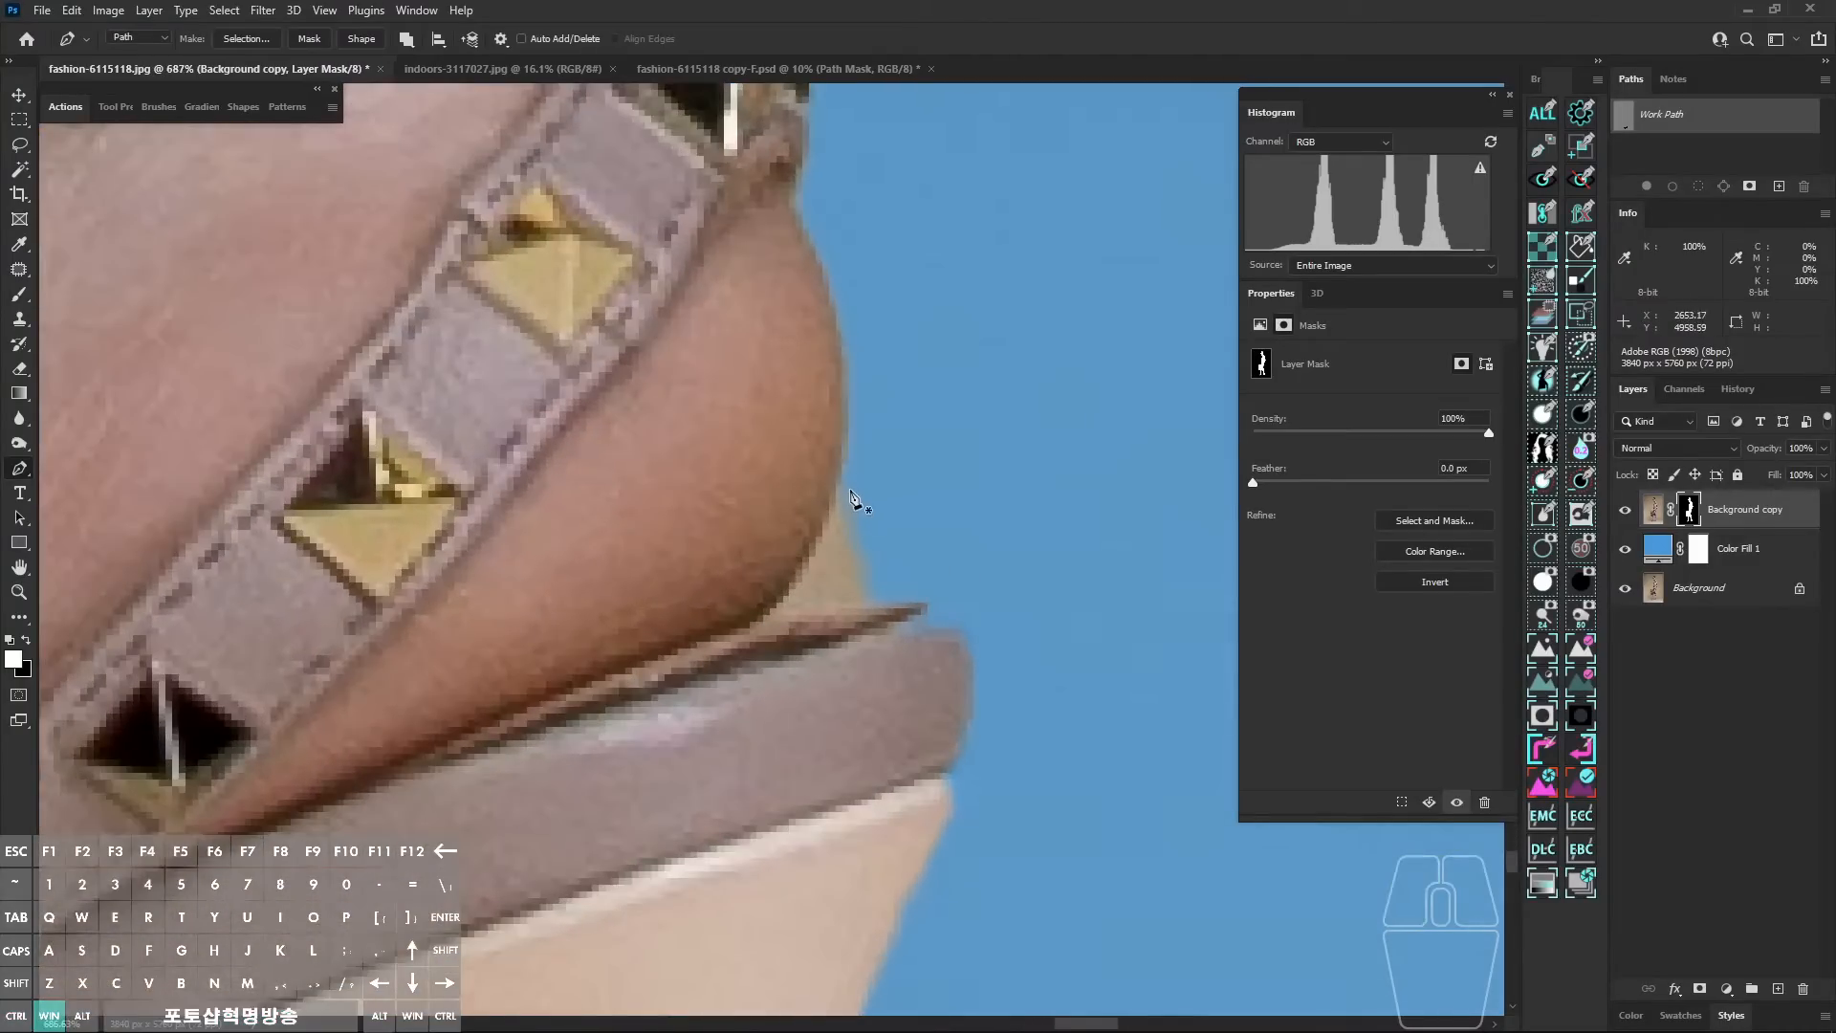
{"action": "left_click_drag", "start_coordinate": [779, 612], "coordinate": [885, 573]}
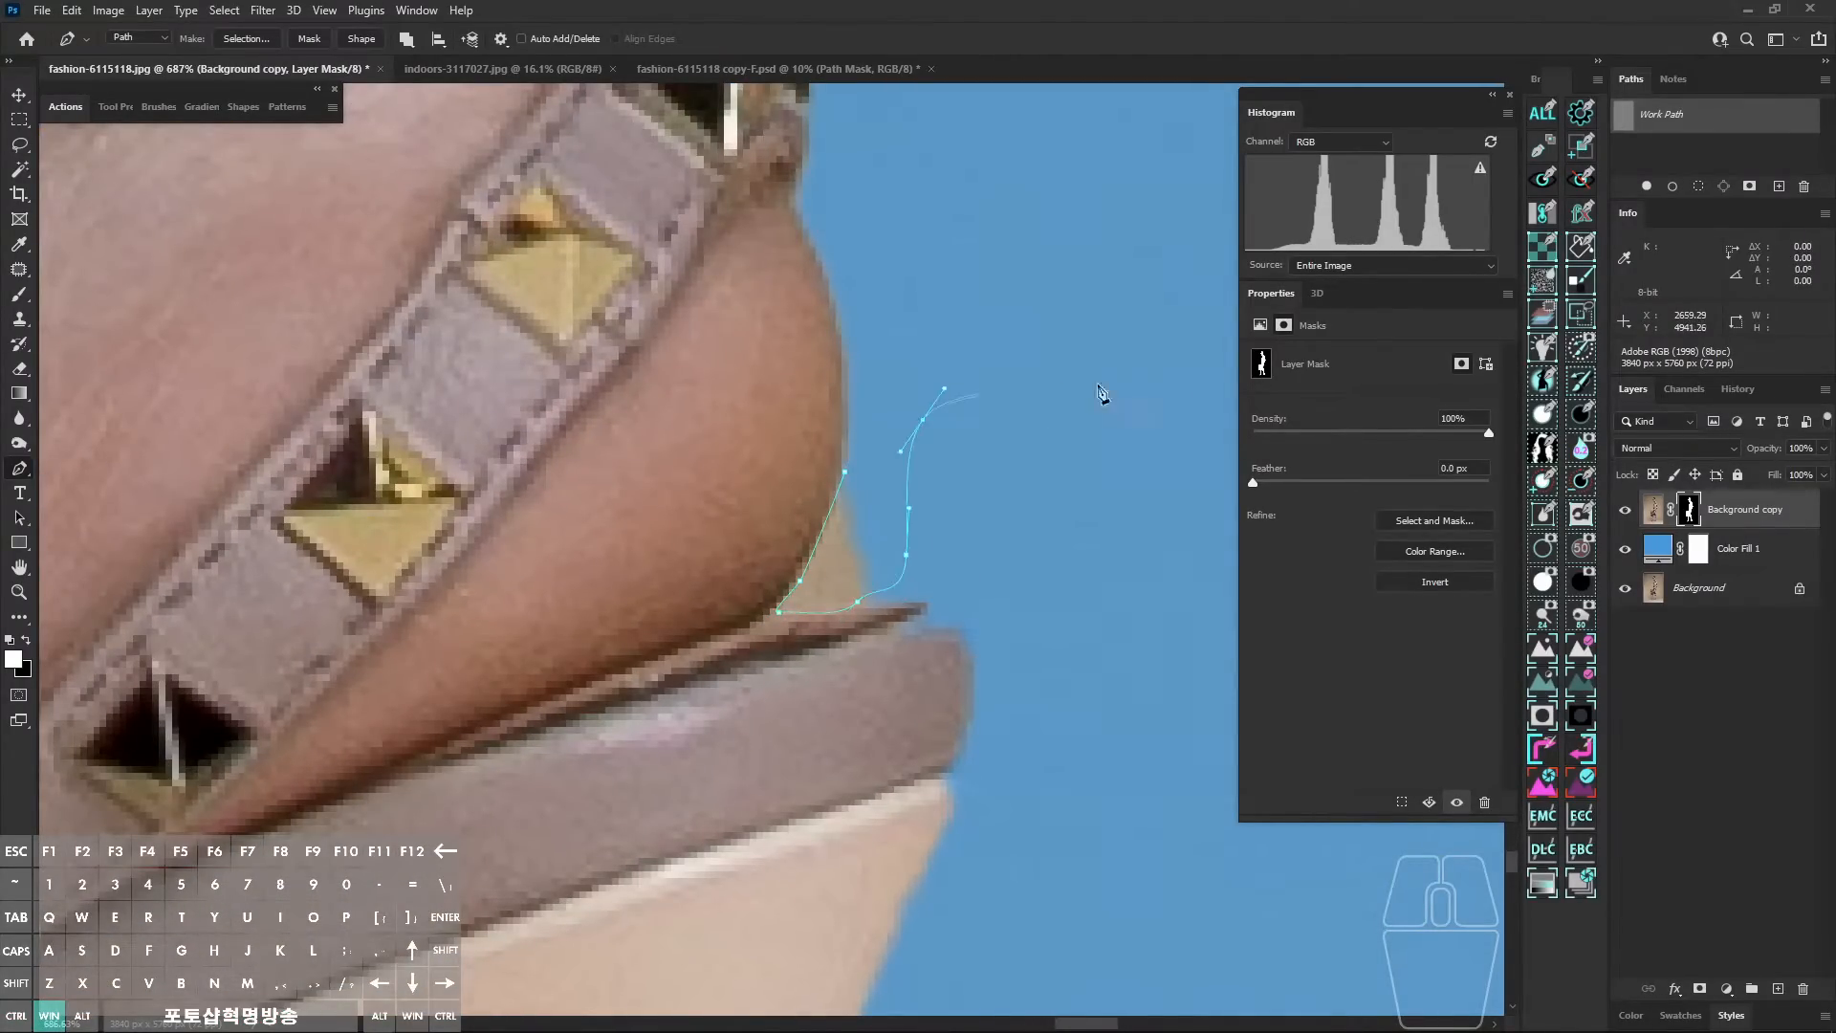
{"action": "left_click", "coordinate": [1580, 419]}
Step: Enclose the missing back edge of the right ankle strap with a Pen path and fill it using Path Mask White Fill
{"action": "left_click_drag", "start_coordinate": [1014, 465], "coordinate": [893, 470]}
{"action": "left_click_drag", "start_coordinate": [648, 403], "coordinate": [789, 455]}
{"action": "left_click_drag", "start_coordinate": [822, 543], "coordinate": [832, 573]}
{"action": "left_click", "coordinate": [844, 654]}
{"action": "left_click_drag", "start_coordinate": [842, 642], "coordinate": [832, 677]}
{"action": "left_click_drag", "start_coordinate": [813, 697], "coordinate": [753, 712]}
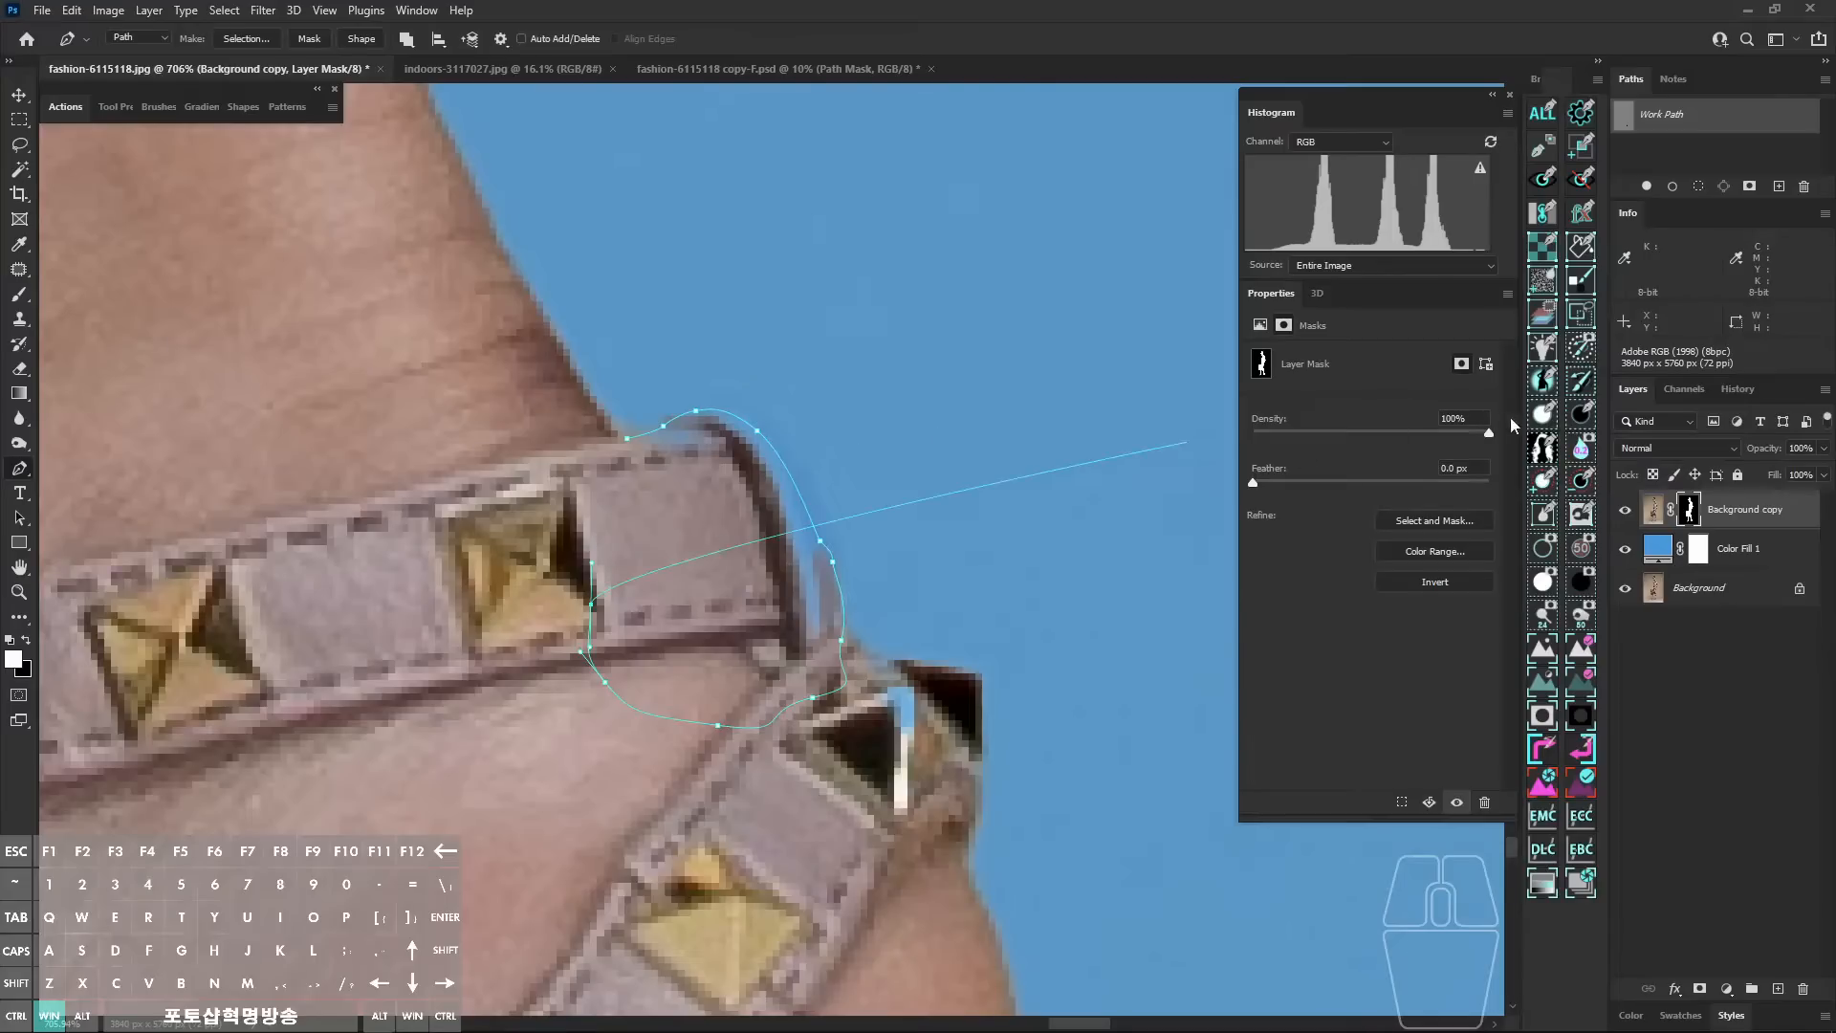
{"action": "left_click", "coordinate": [1547, 419]}
Step: Outline the gap beside the dark stud below the right ankle strap with a Pen path and fill it with white on the mask
{"action": "left_click_drag", "start_coordinate": [861, 651], "coordinate": [715, 542]}
{"action": "left_click_drag", "start_coordinate": [694, 562], "coordinate": [719, 561]}
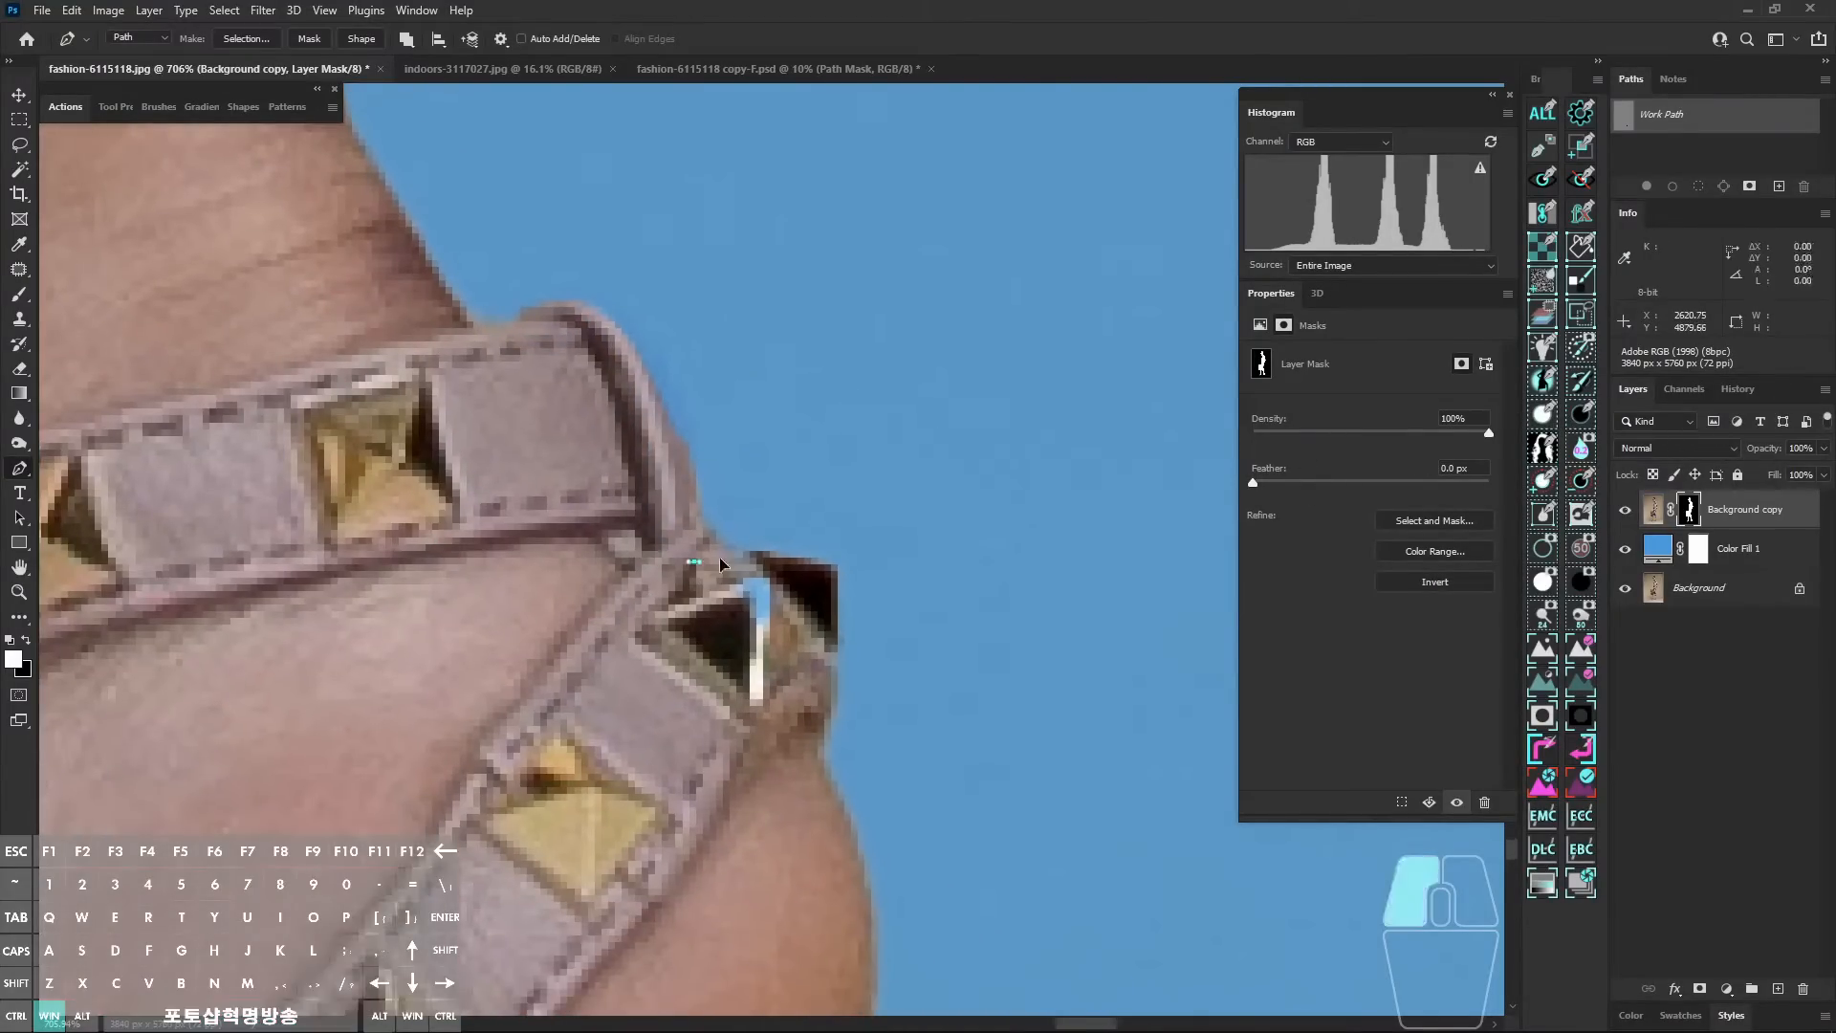
{"action": "left_click_drag", "start_coordinate": [763, 636], "coordinate": [743, 643]}
{"action": "left_click_drag", "start_coordinate": [692, 629], "coordinate": [683, 607]}
{"action": "left_click_drag", "start_coordinate": [689, 579], "coordinate": [707, 572]}
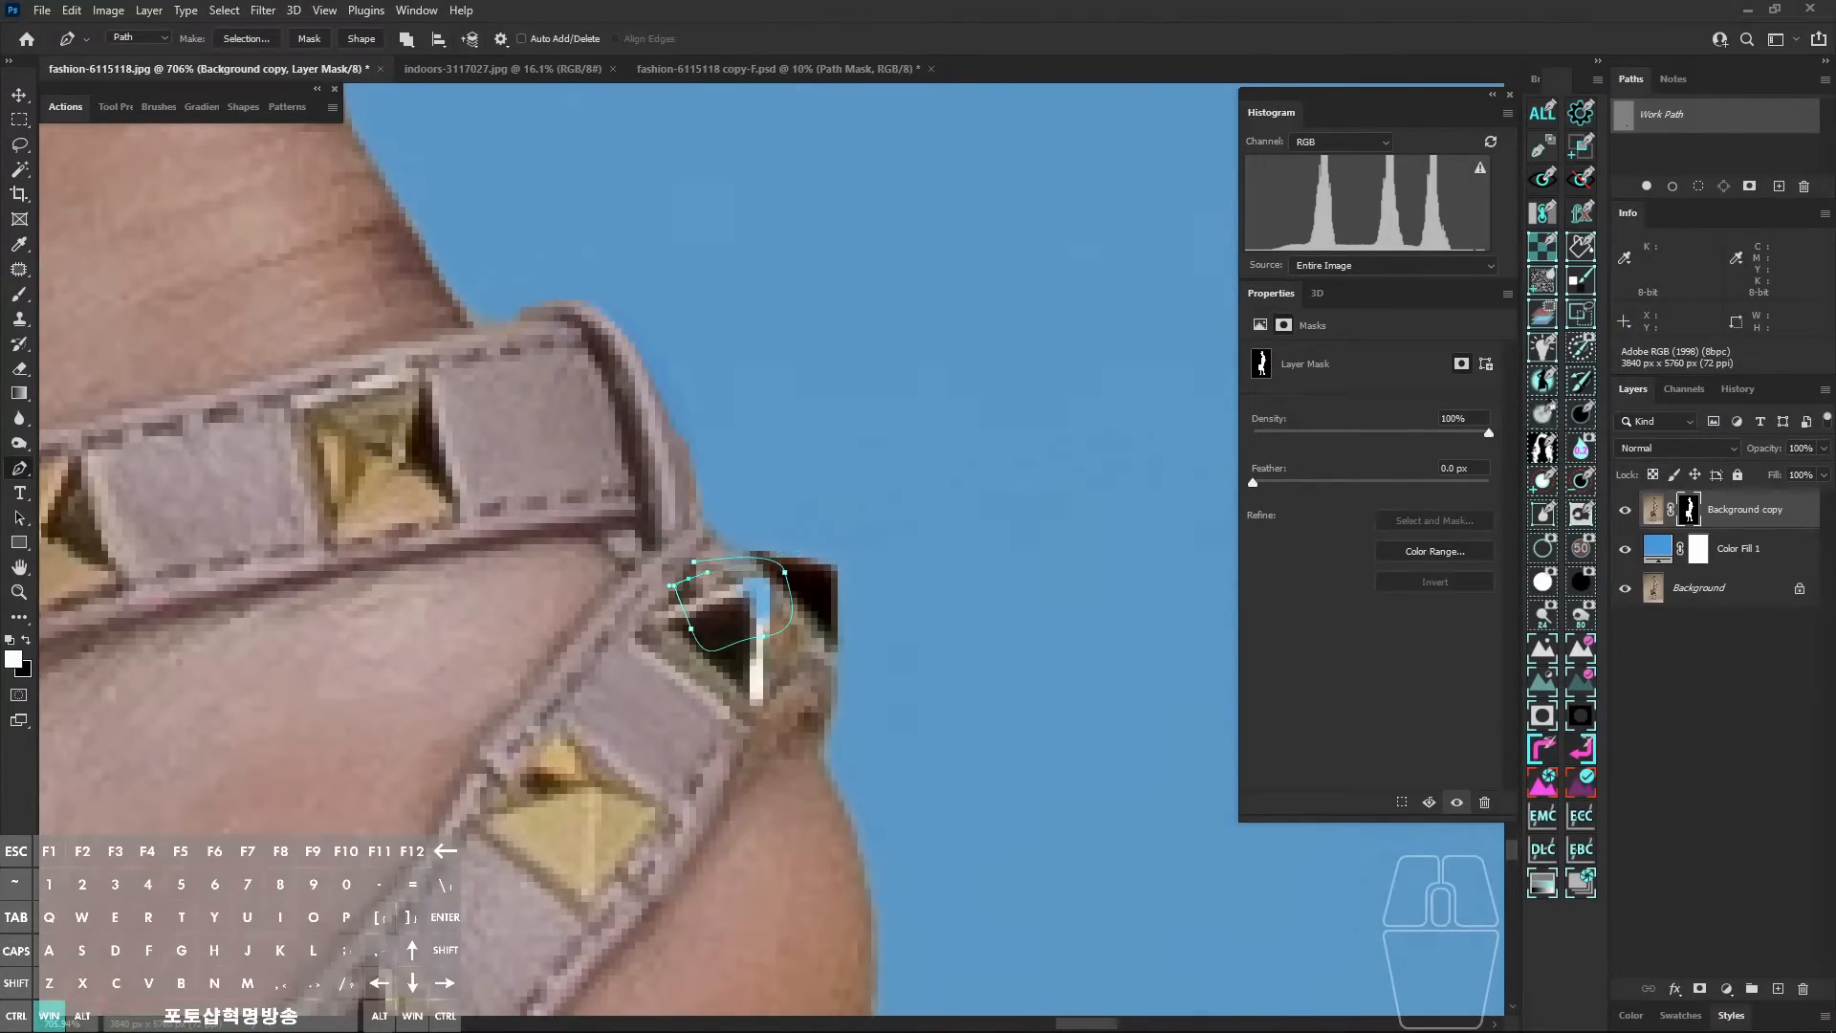
{"action": "left_click_drag", "start_coordinate": [883, 596], "coordinate": [688, 599]}
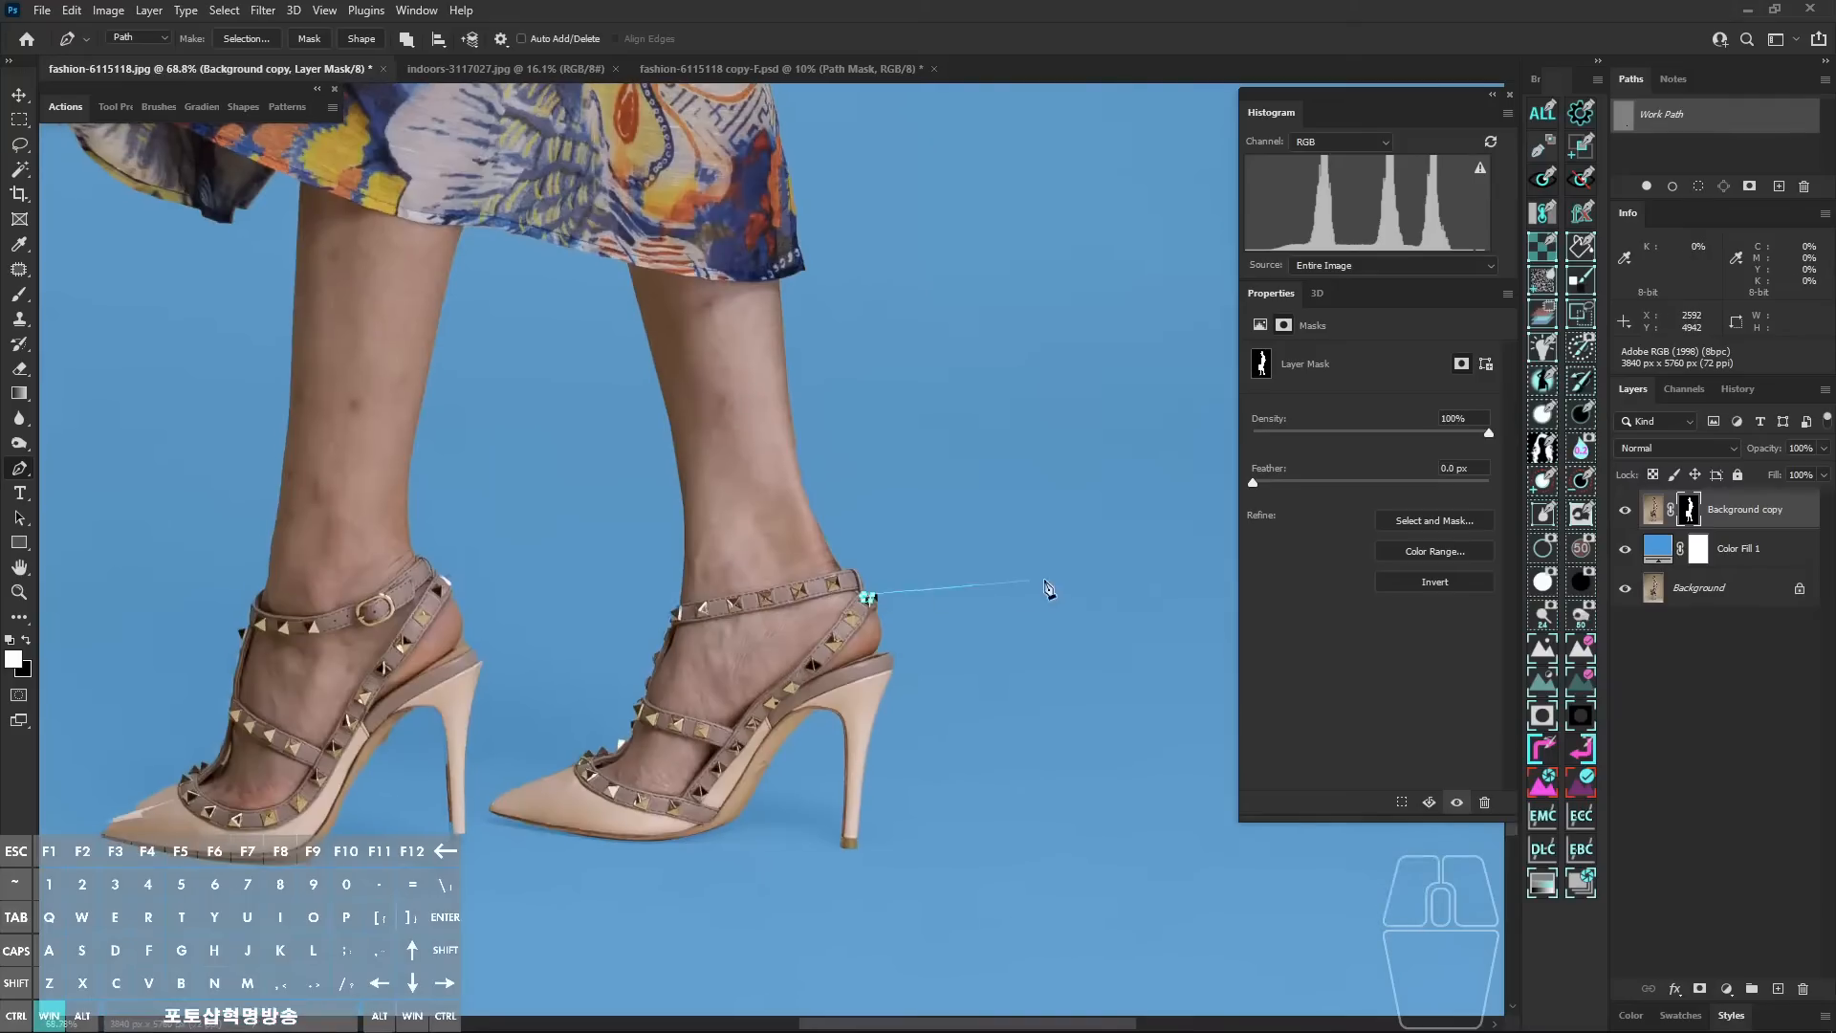
Step: Begin a Pen path beneath the left shoe's sole and trace its arch up to the inside top of the heel
{"action": "left_click_drag", "start_coordinate": [373, 719], "coordinate": [826, 572]}
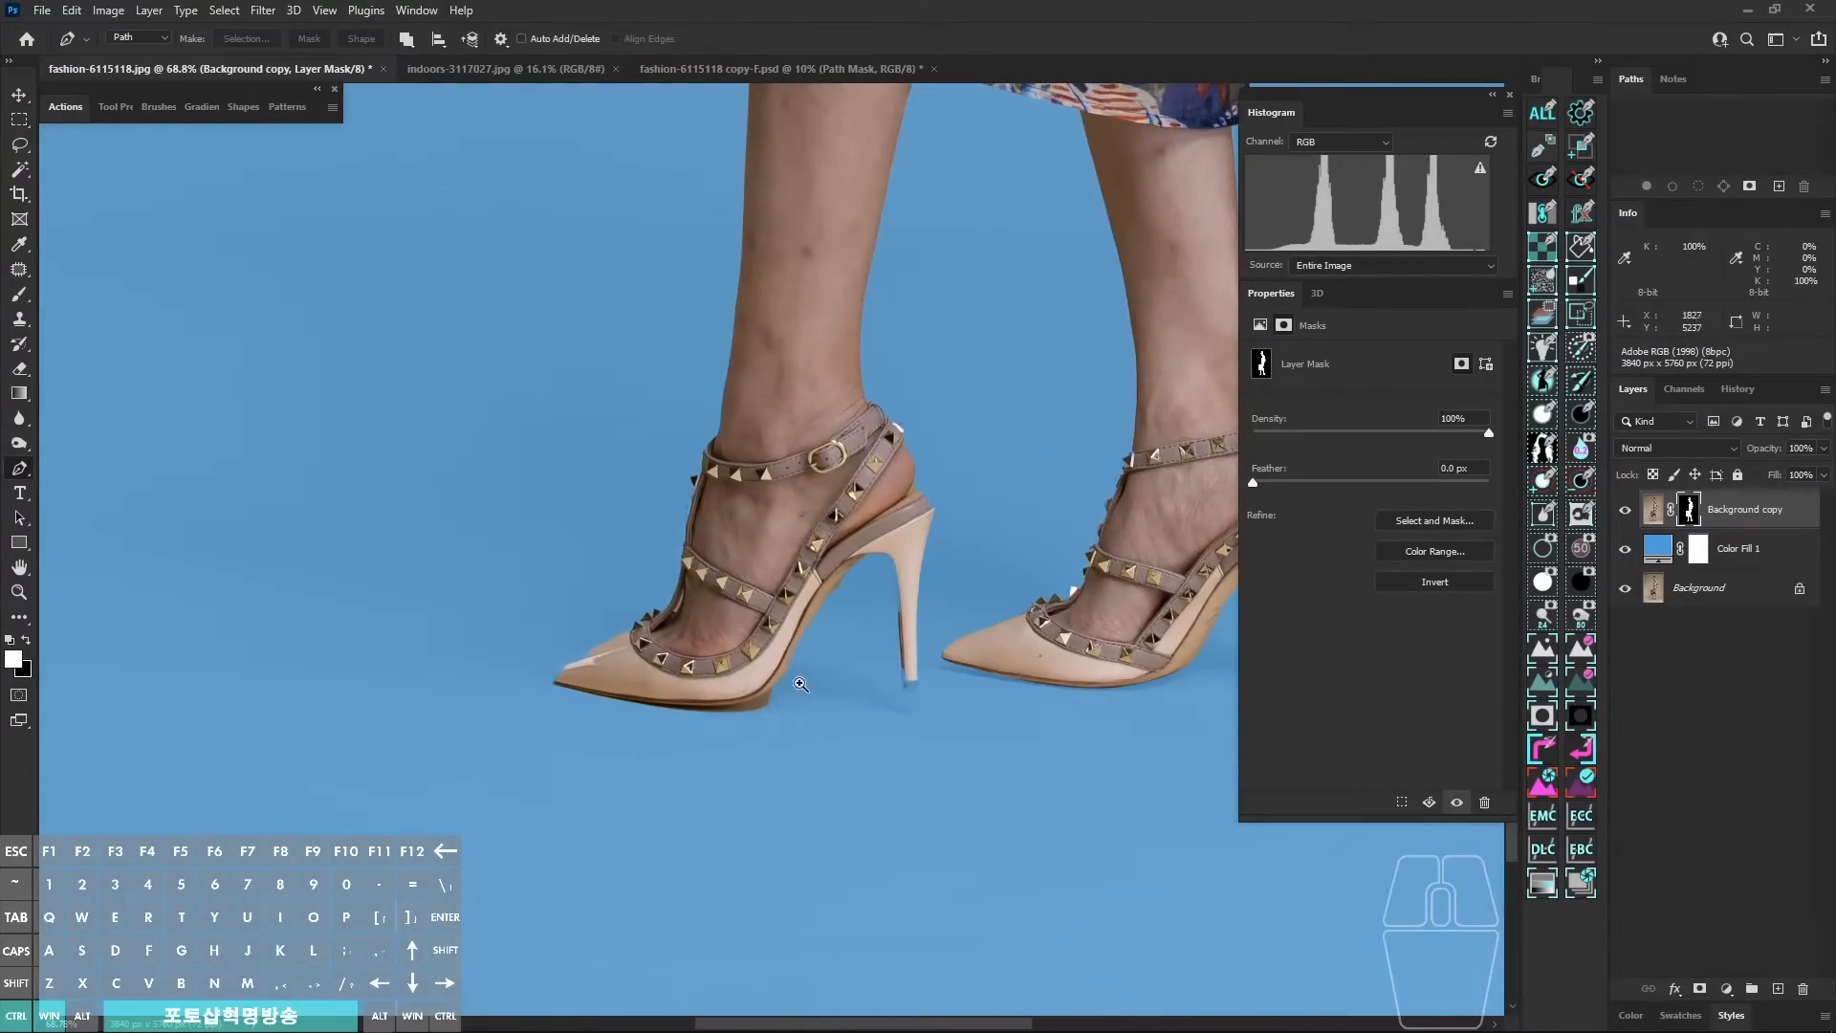
{"action": "left_click_drag", "start_coordinate": [801, 684], "coordinate": [894, 680]}
{"action": "left_click_drag", "start_coordinate": [894, 680], "coordinate": [849, 681]}
{"action": "left_click_drag", "start_coordinate": [923, 577], "coordinate": [1013, 576]}
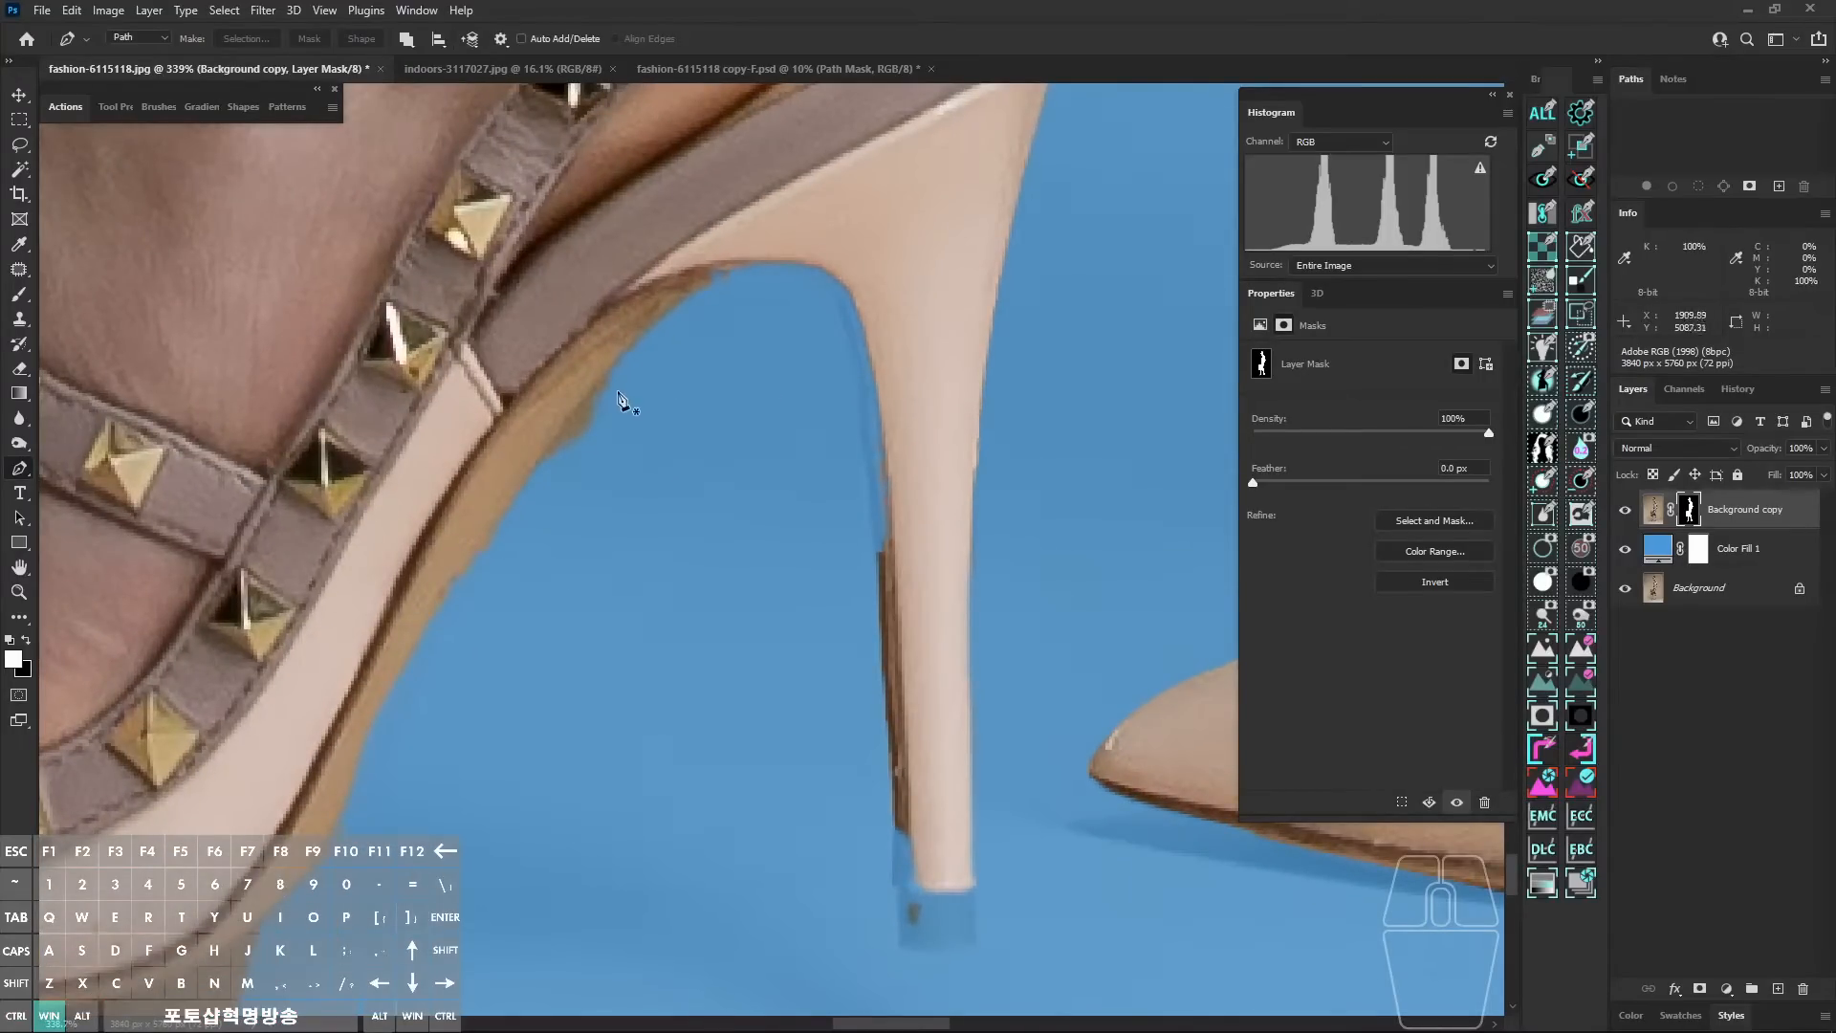
{"action": "left_click_drag", "start_coordinate": [446, 648], "coordinate": [579, 488]}
{"action": "left_click_drag", "start_coordinate": [499, 630], "coordinate": [557, 532]}
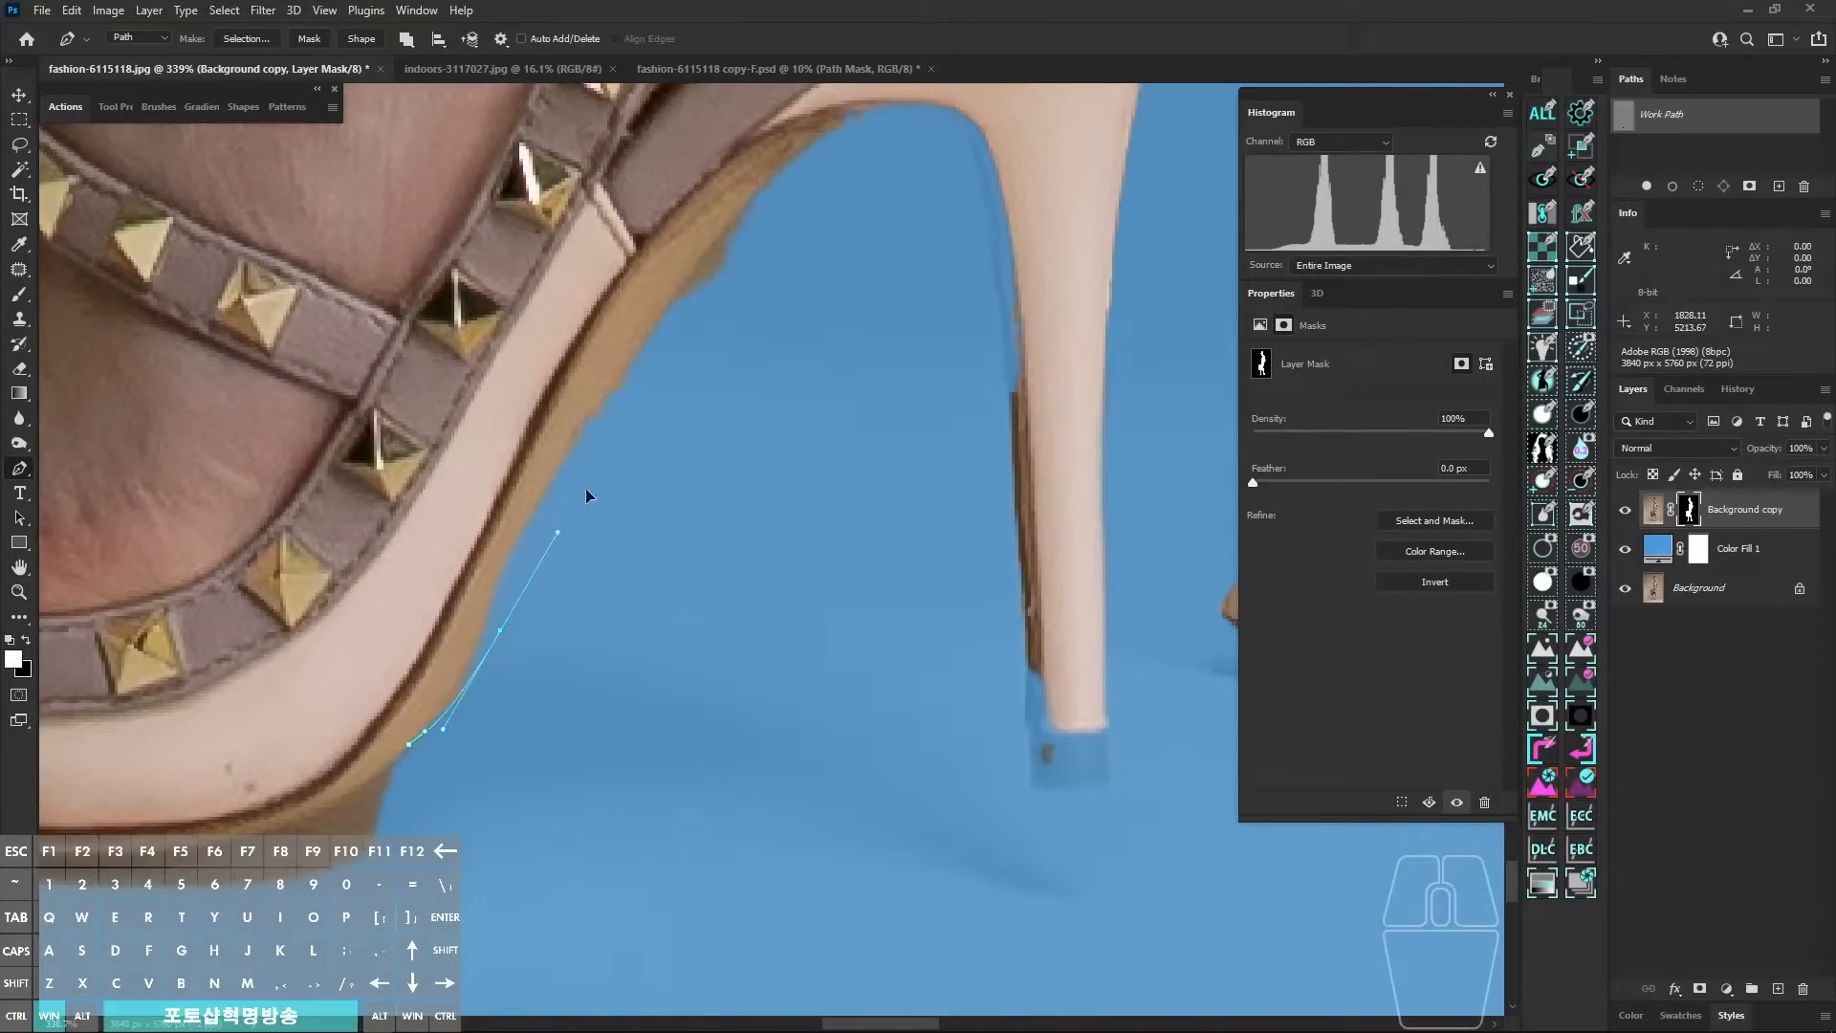
{"action": "left_click_drag", "start_coordinate": [647, 354], "coordinate": [621, 417]}
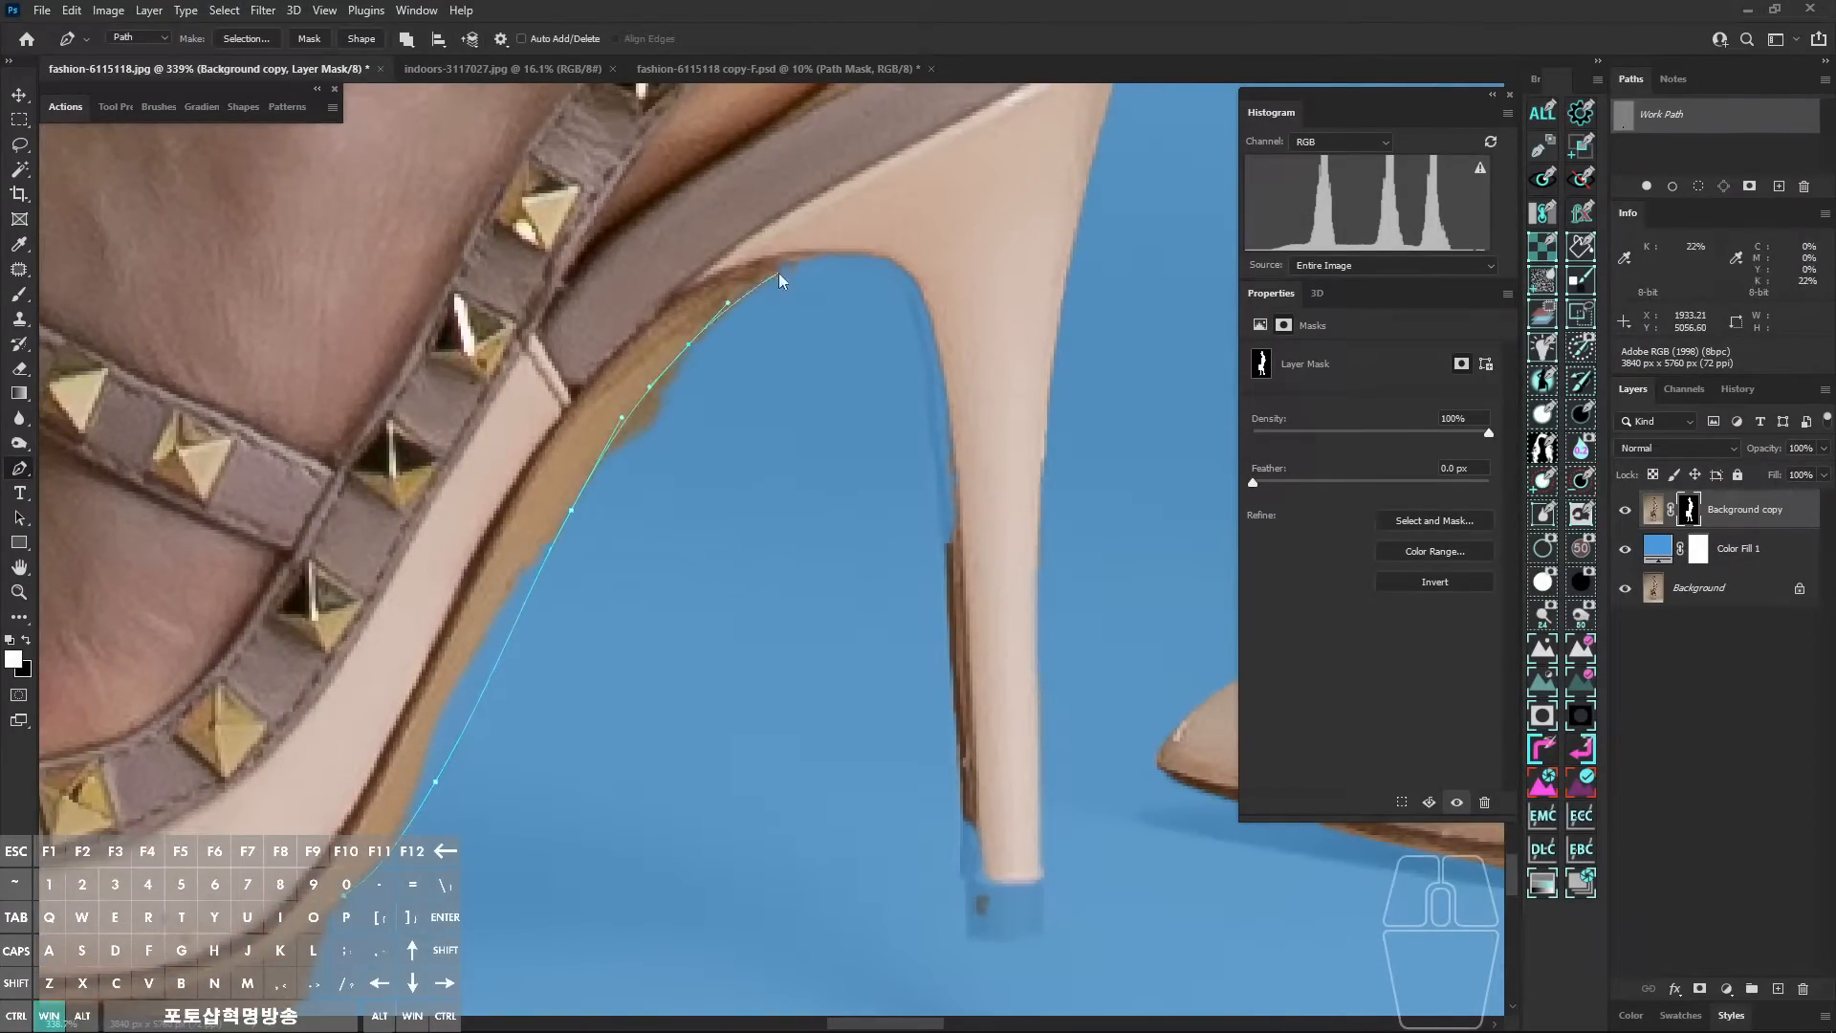
{"action": "left_click_drag", "start_coordinate": [778, 273], "coordinate": [805, 256]}
{"action": "left_click_drag", "start_coordinate": [841, 258], "coordinate": [868, 262]}
Step: Continue the path down the left heel's inner edge, around the heel tip and back up its outer edge
{"action": "left_click_drag", "start_coordinate": [917, 321], "coordinate": [928, 363]}
{"action": "left_click_drag", "start_coordinate": [953, 605], "coordinate": [946, 462]}
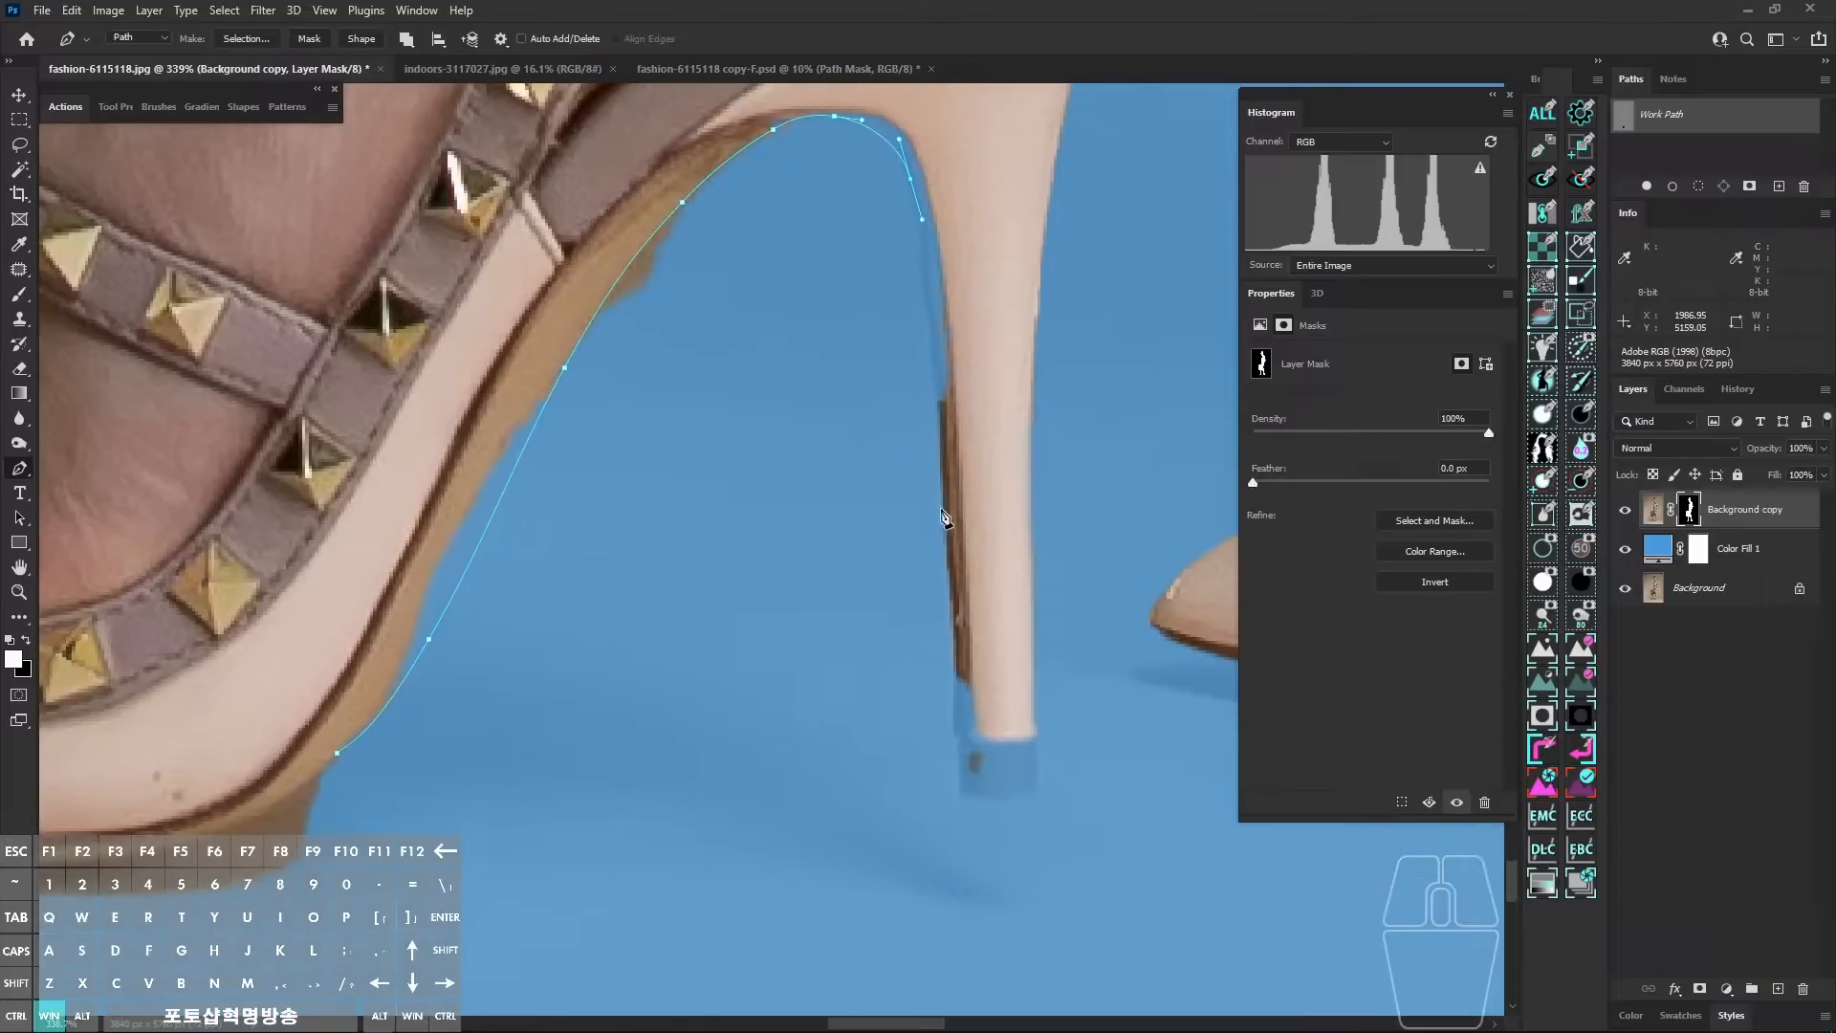
{"action": "left_click", "coordinate": [945, 510]}
{"action": "left_click_drag", "start_coordinate": [958, 737], "coordinate": [964, 753]}
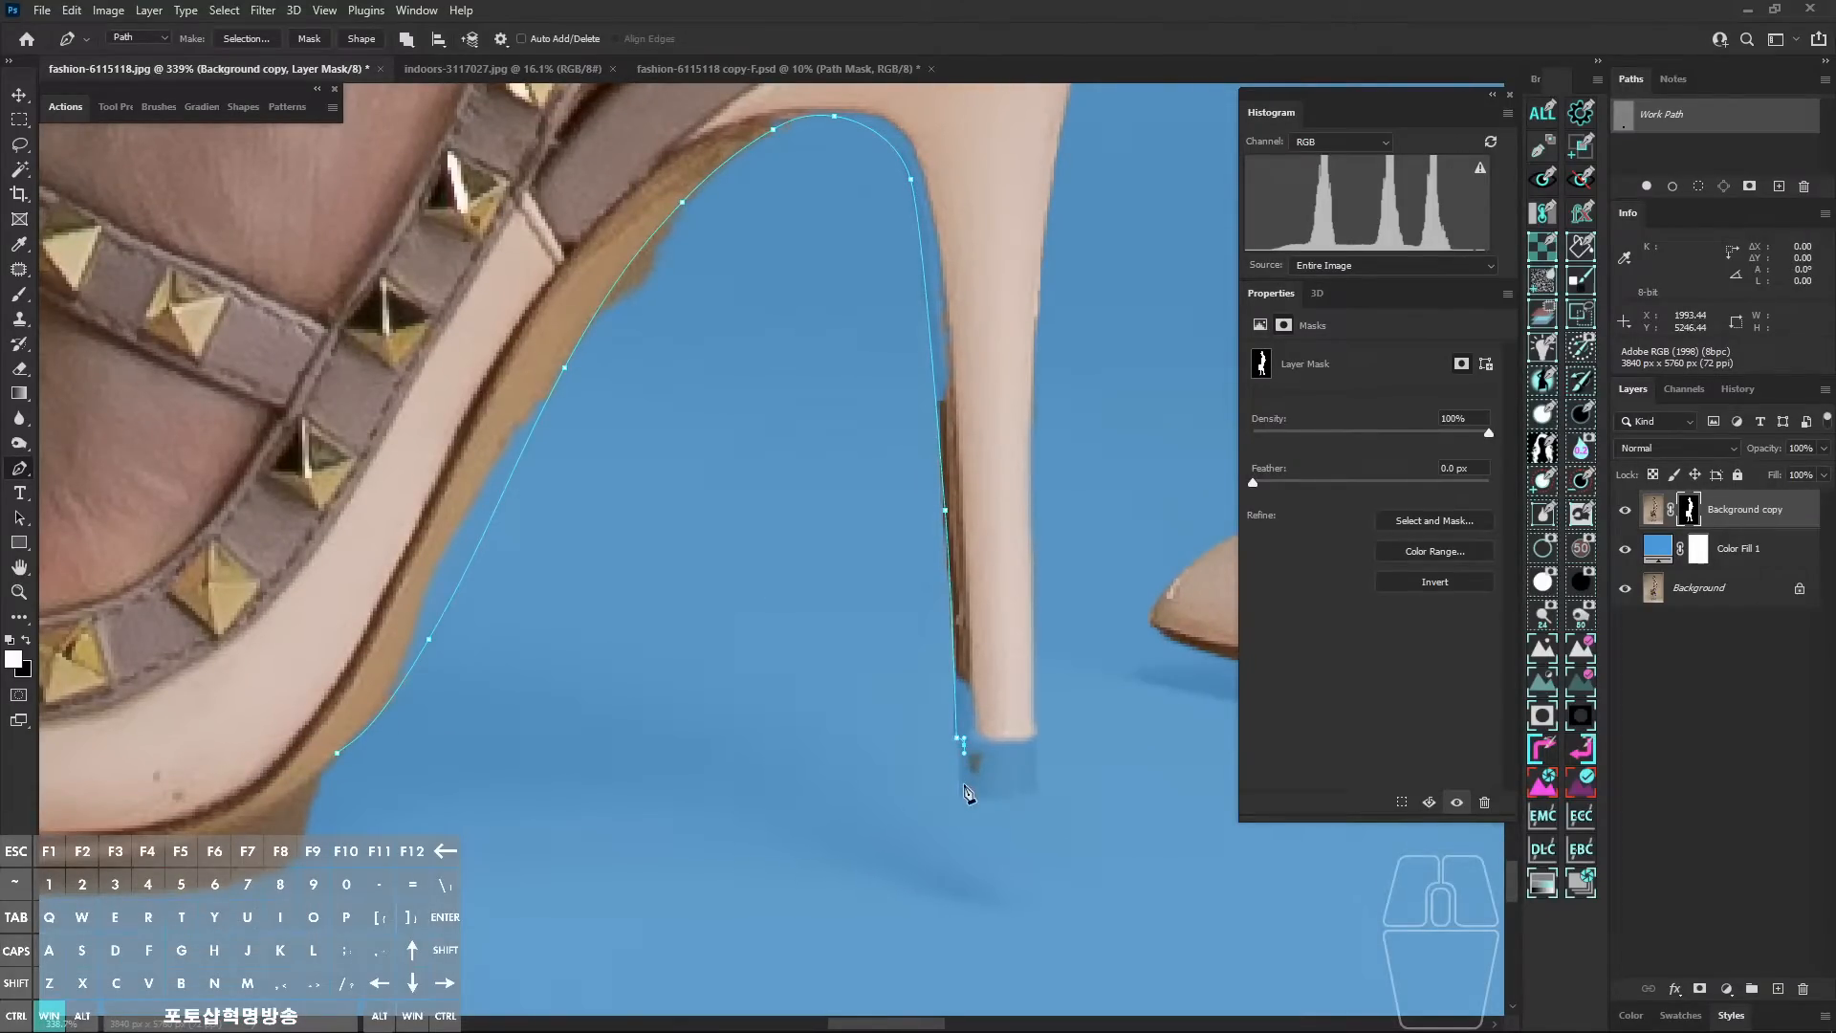
{"action": "left_click", "coordinate": [1036, 795]}
{"action": "mouse_move", "coordinate": [1033, 644]}
{"action": "left_mouse_down"}
{"action": "mouse_move", "coordinate": [1029, 805]}
{"action": "mouse_move", "coordinate": [1026, 619]}
{"action": "left_mouse_up"}
{"action": "left_click_drag", "start_coordinate": [1026, 621], "coordinate": [1012, 875]}
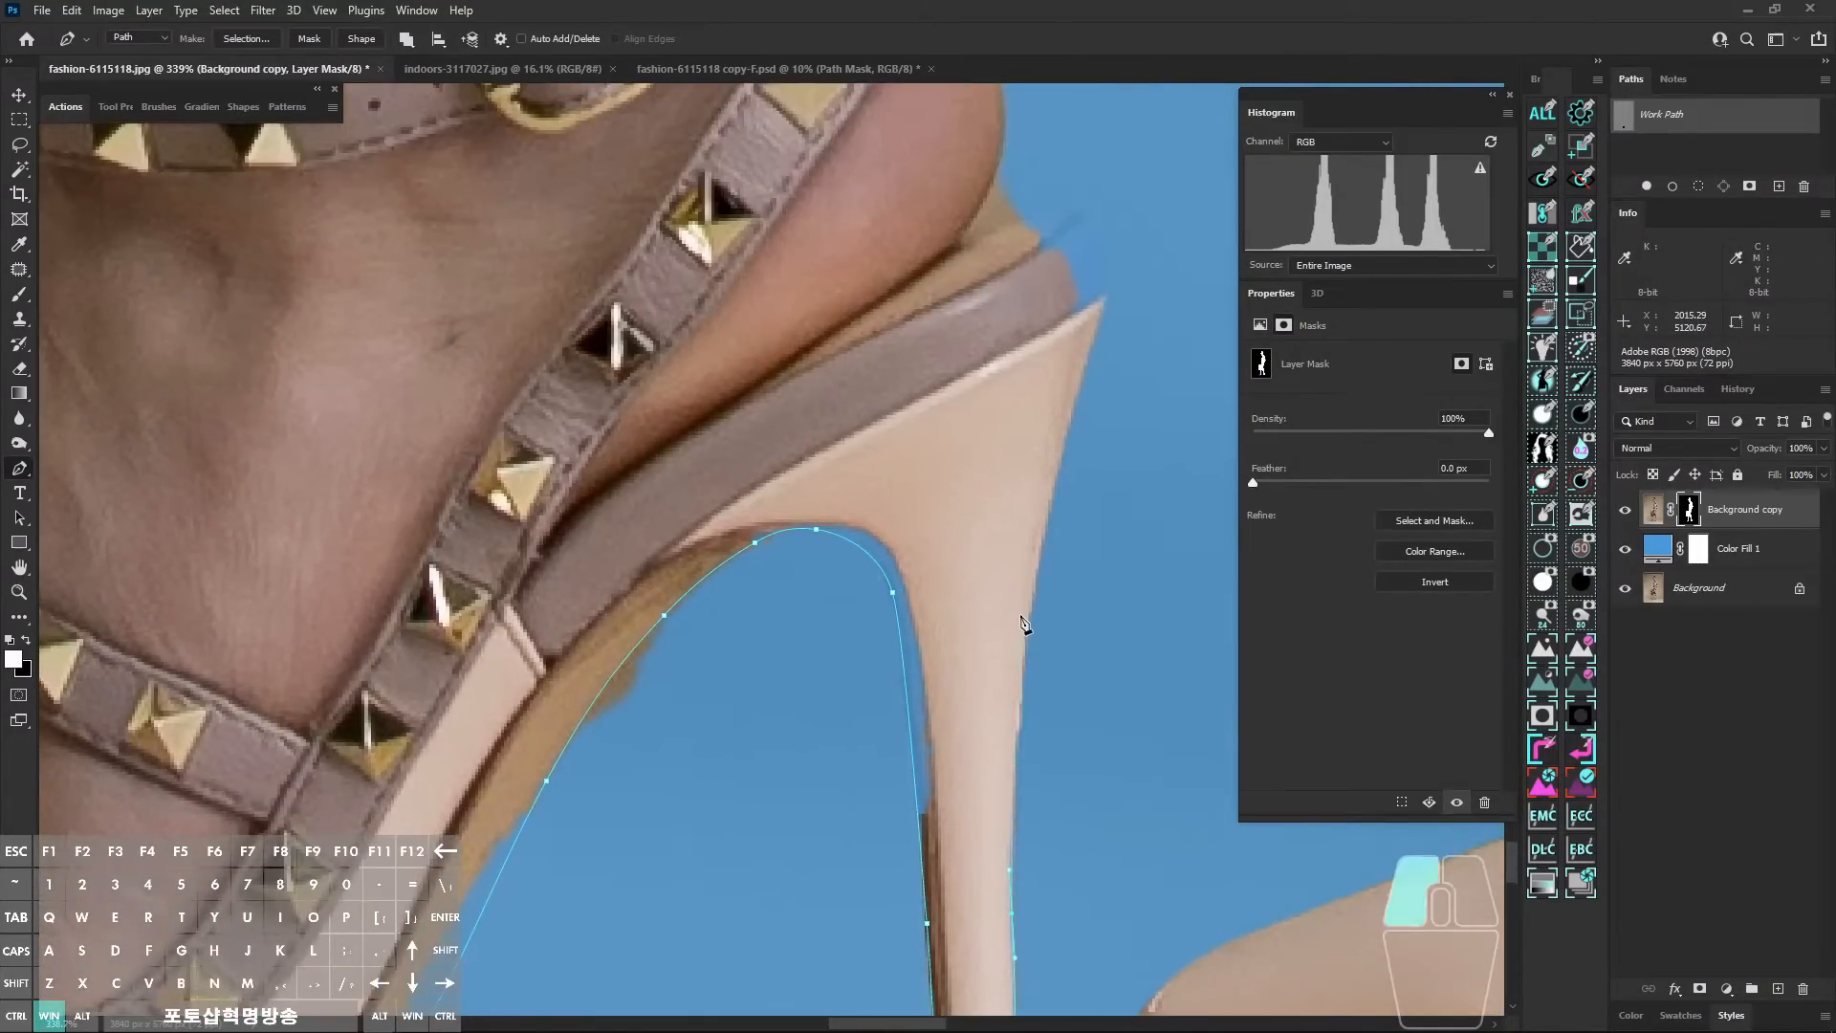
Step: Carry the path over the left shoe's back rim to the bare heel, hiding the Color Fill 1 layer to see the original edge
{"action": "left_click_drag", "start_coordinate": [1085, 373], "coordinate": [923, 620]}
{"action": "left_click_drag", "start_coordinate": [915, 462], "coordinate": [890, 451]}
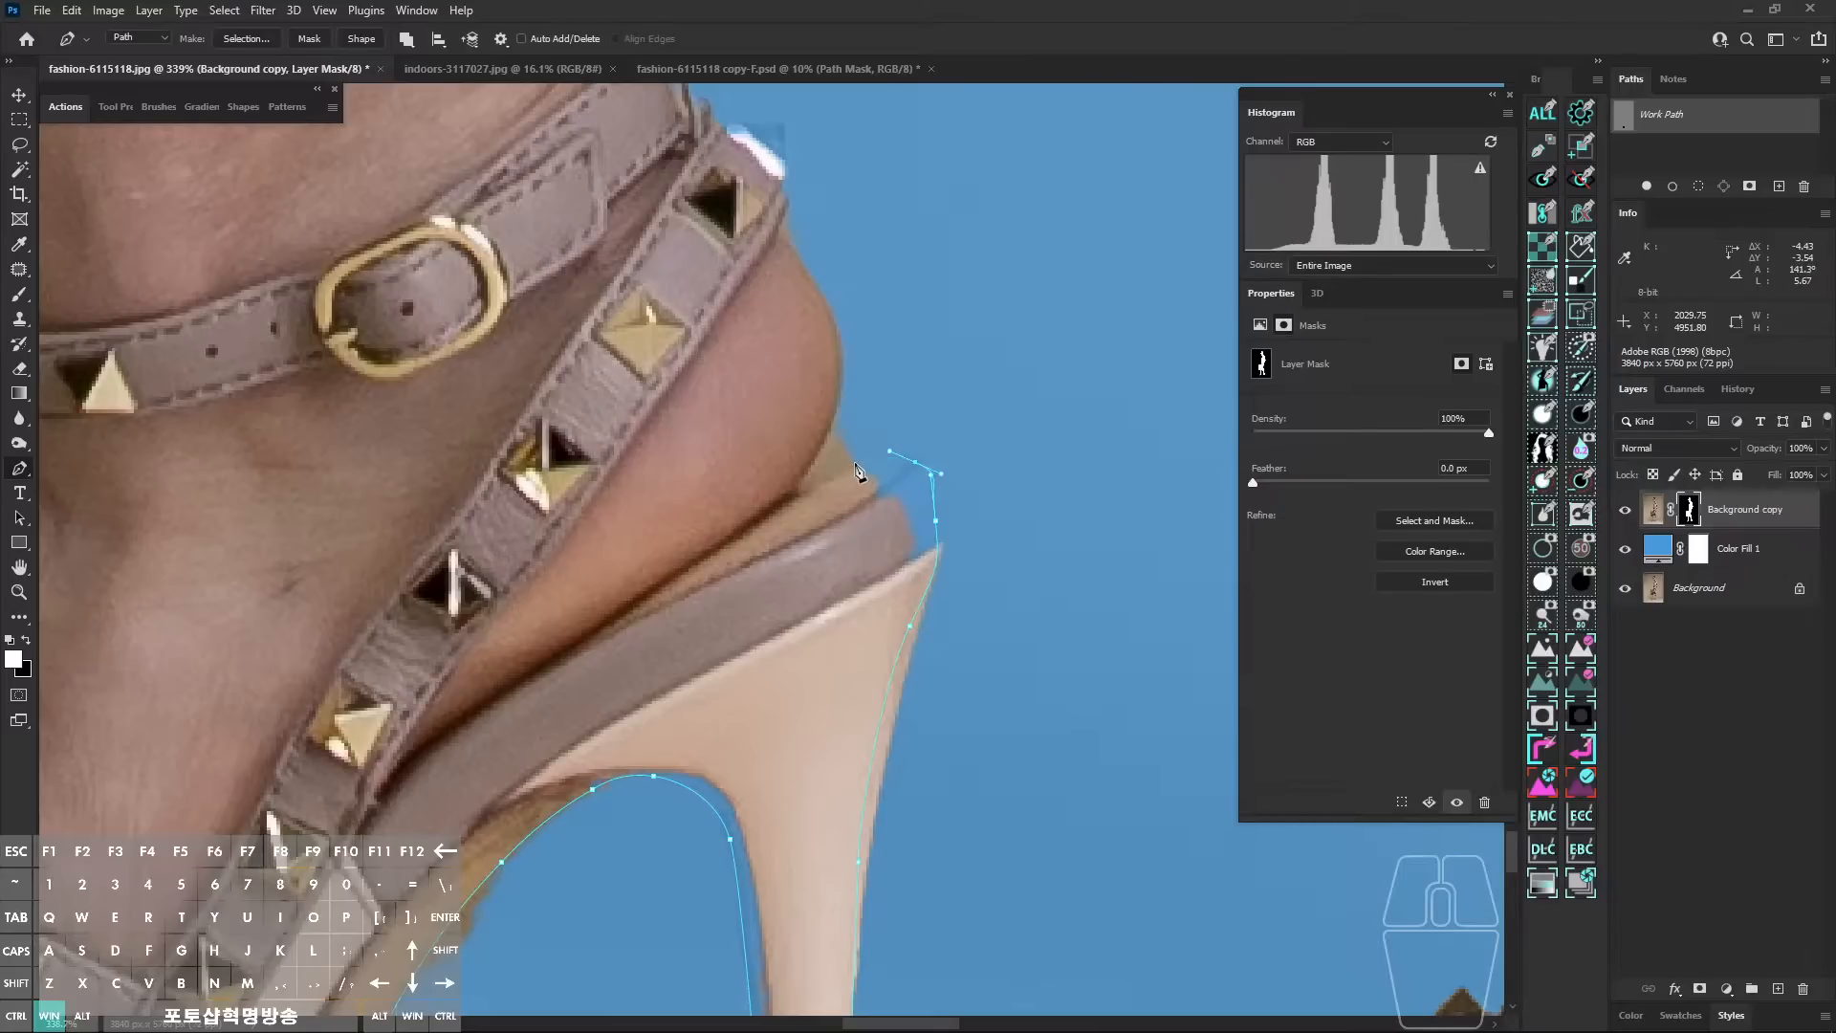
{"action": "left_click", "coordinate": [1626, 548]}
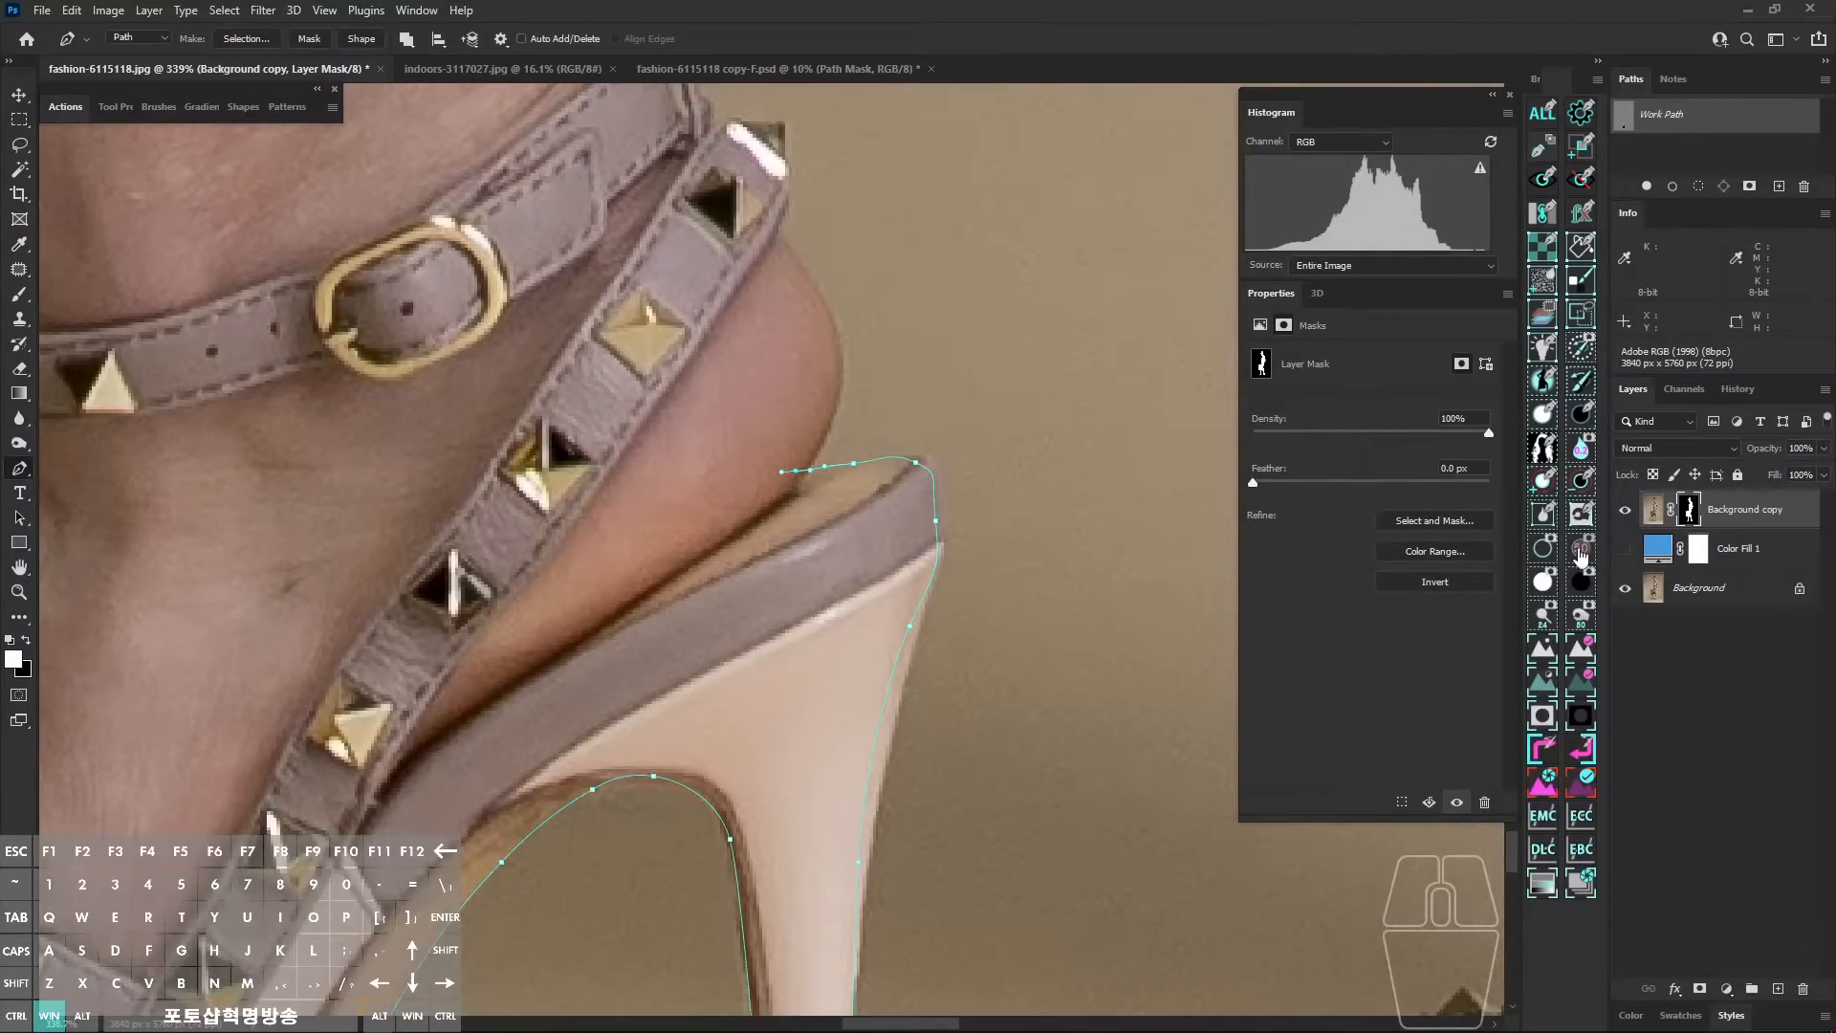
{"action": "left_click", "coordinate": [1579, 551]}
Step: Show the red mask overlay, route the path back through the left shoe's interior and fill the enclosed area with white on the mask
{"action": "left_click_drag", "start_coordinate": [763, 643], "coordinate": [800, 555]}
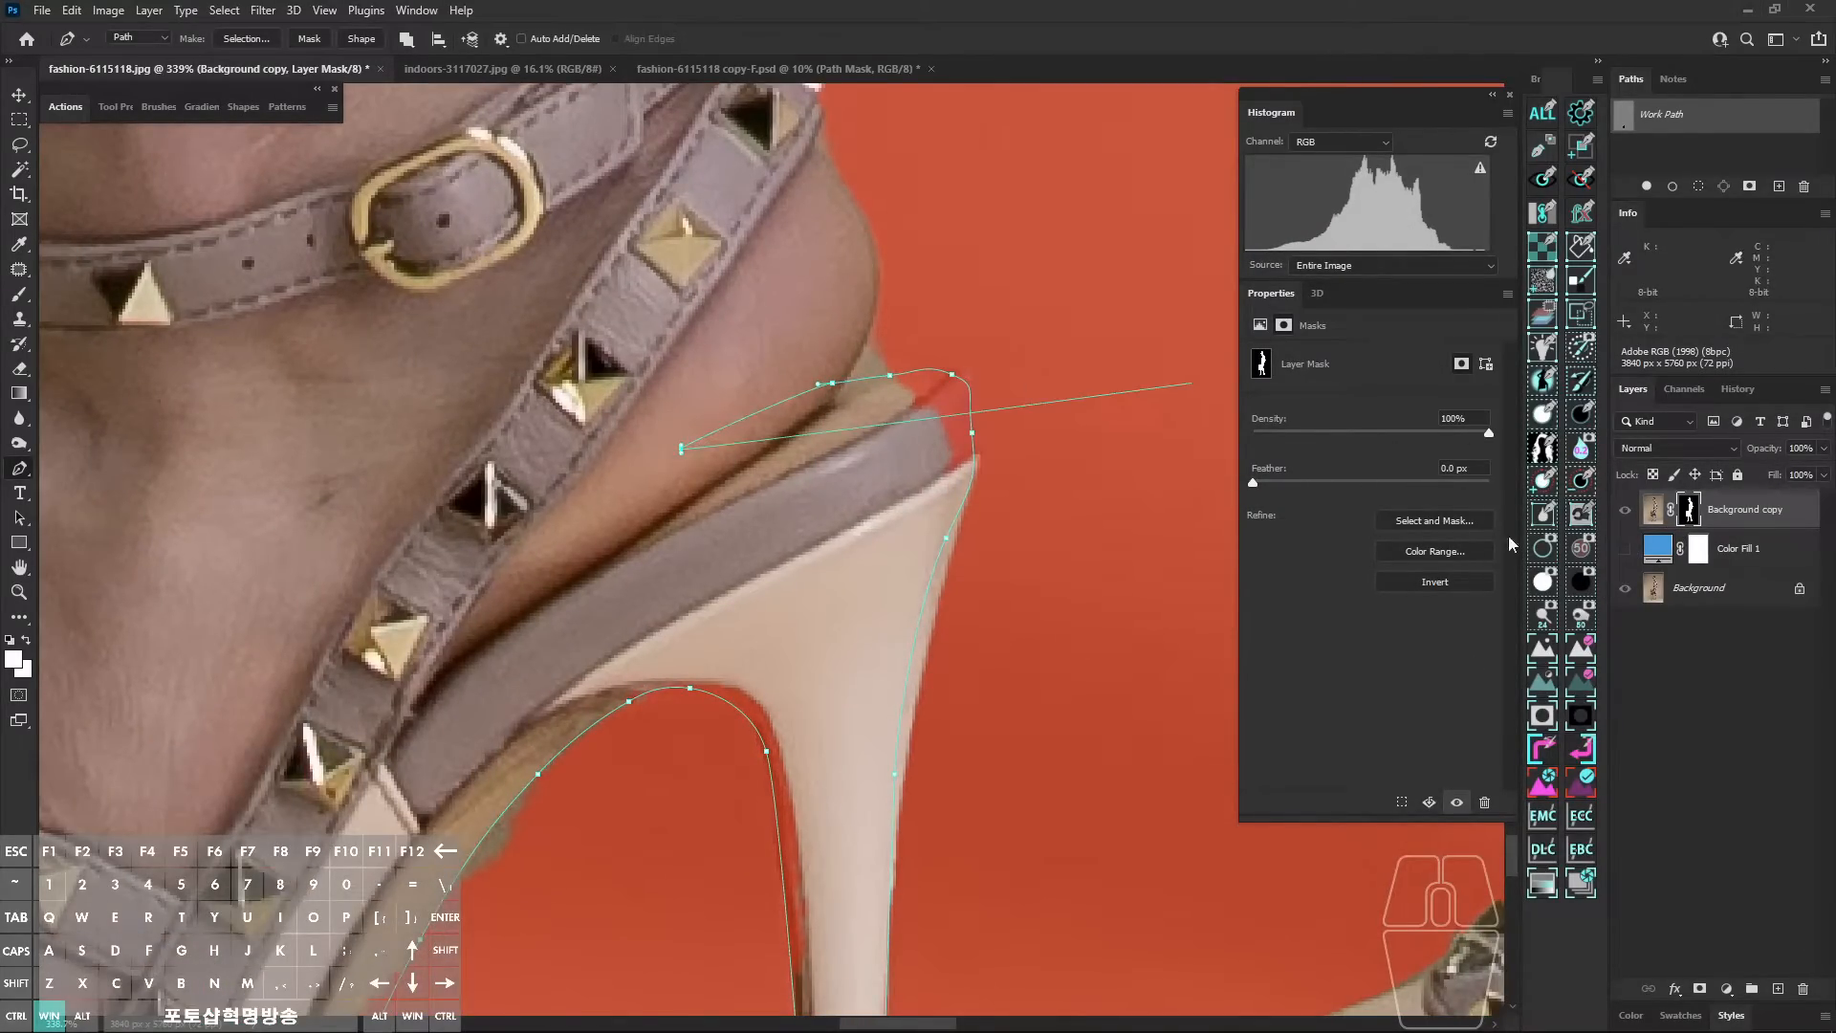
{"action": "left_click_drag", "start_coordinate": [686, 641], "coordinate": [674, 547]}
{"action": "left_click", "coordinate": [674, 545]}
{"action": "left_click", "coordinate": [562, 656]}
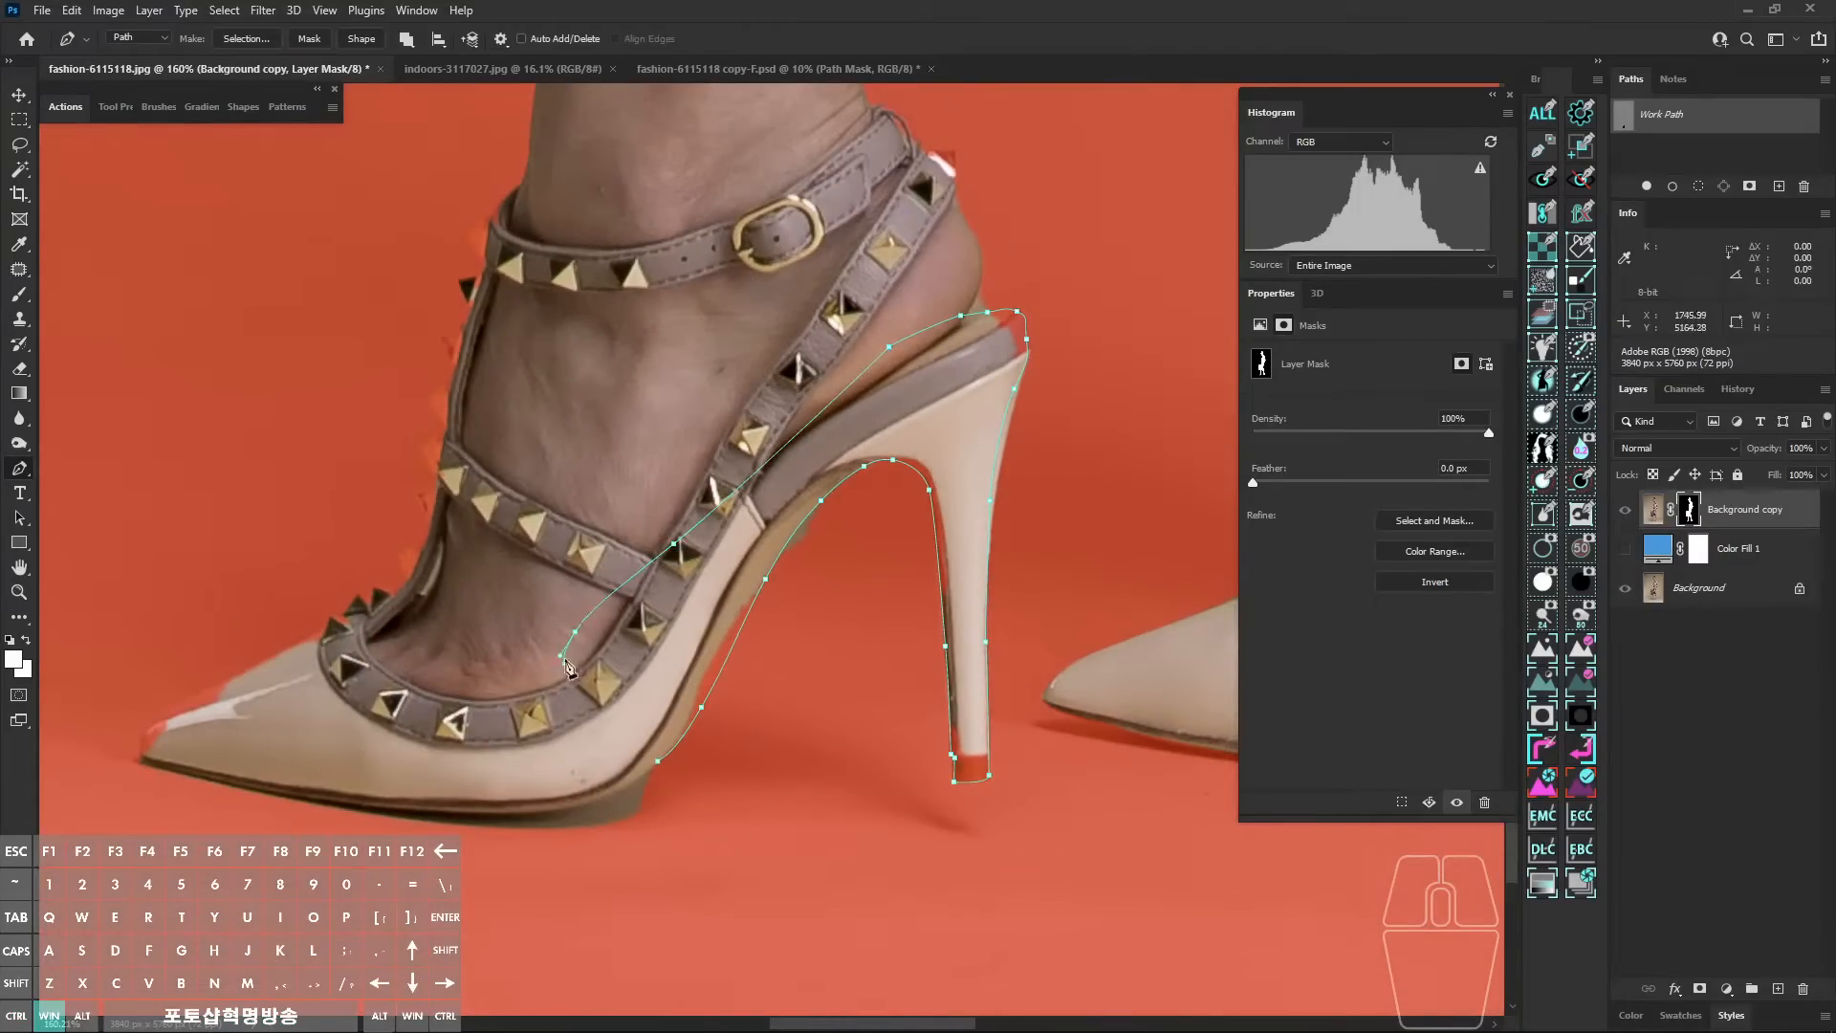
{"action": "left_click", "coordinate": [1547, 421]}
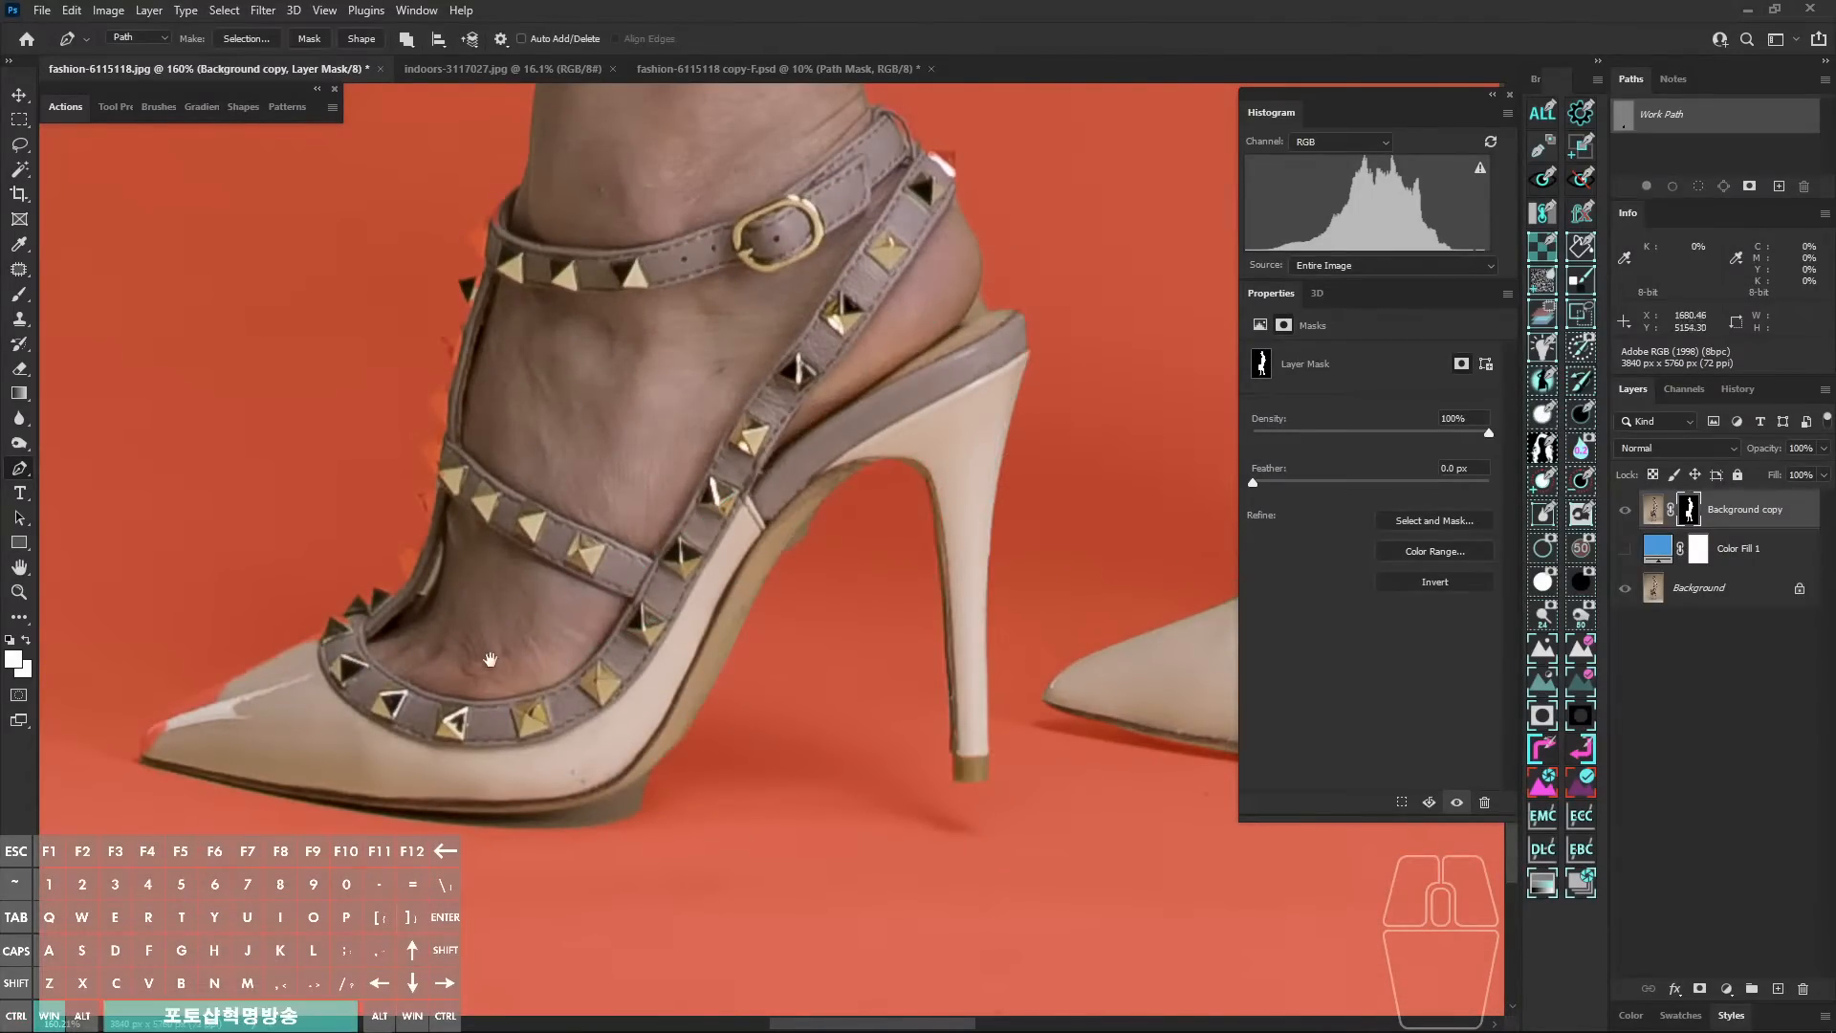
Step: Start a Pen path at the left shoe's toe tip and trace the toe's upper edge and the first dark studs
{"action": "left_click_drag", "start_coordinate": [648, 696], "coordinate": [692, 685]}
{"action": "left_click_drag", "start_coordinate": [500, 731], "coordinate": [1033, 662]}
{"action": "left_click_drag", "start_coordinate": [457, 636], "coordinate": [497, 566]}
{"action": "left_click_drag", "start_coordinate": [675, 479], "coordinate": [750, 451]}
{"action": "left_click_drag", "start_coordinate": [776, 428], "coordinate": [582, 609]}
{"action": "left_click_drag", "start_coordinate": [594, 591], "coordinate": [633, 546]}
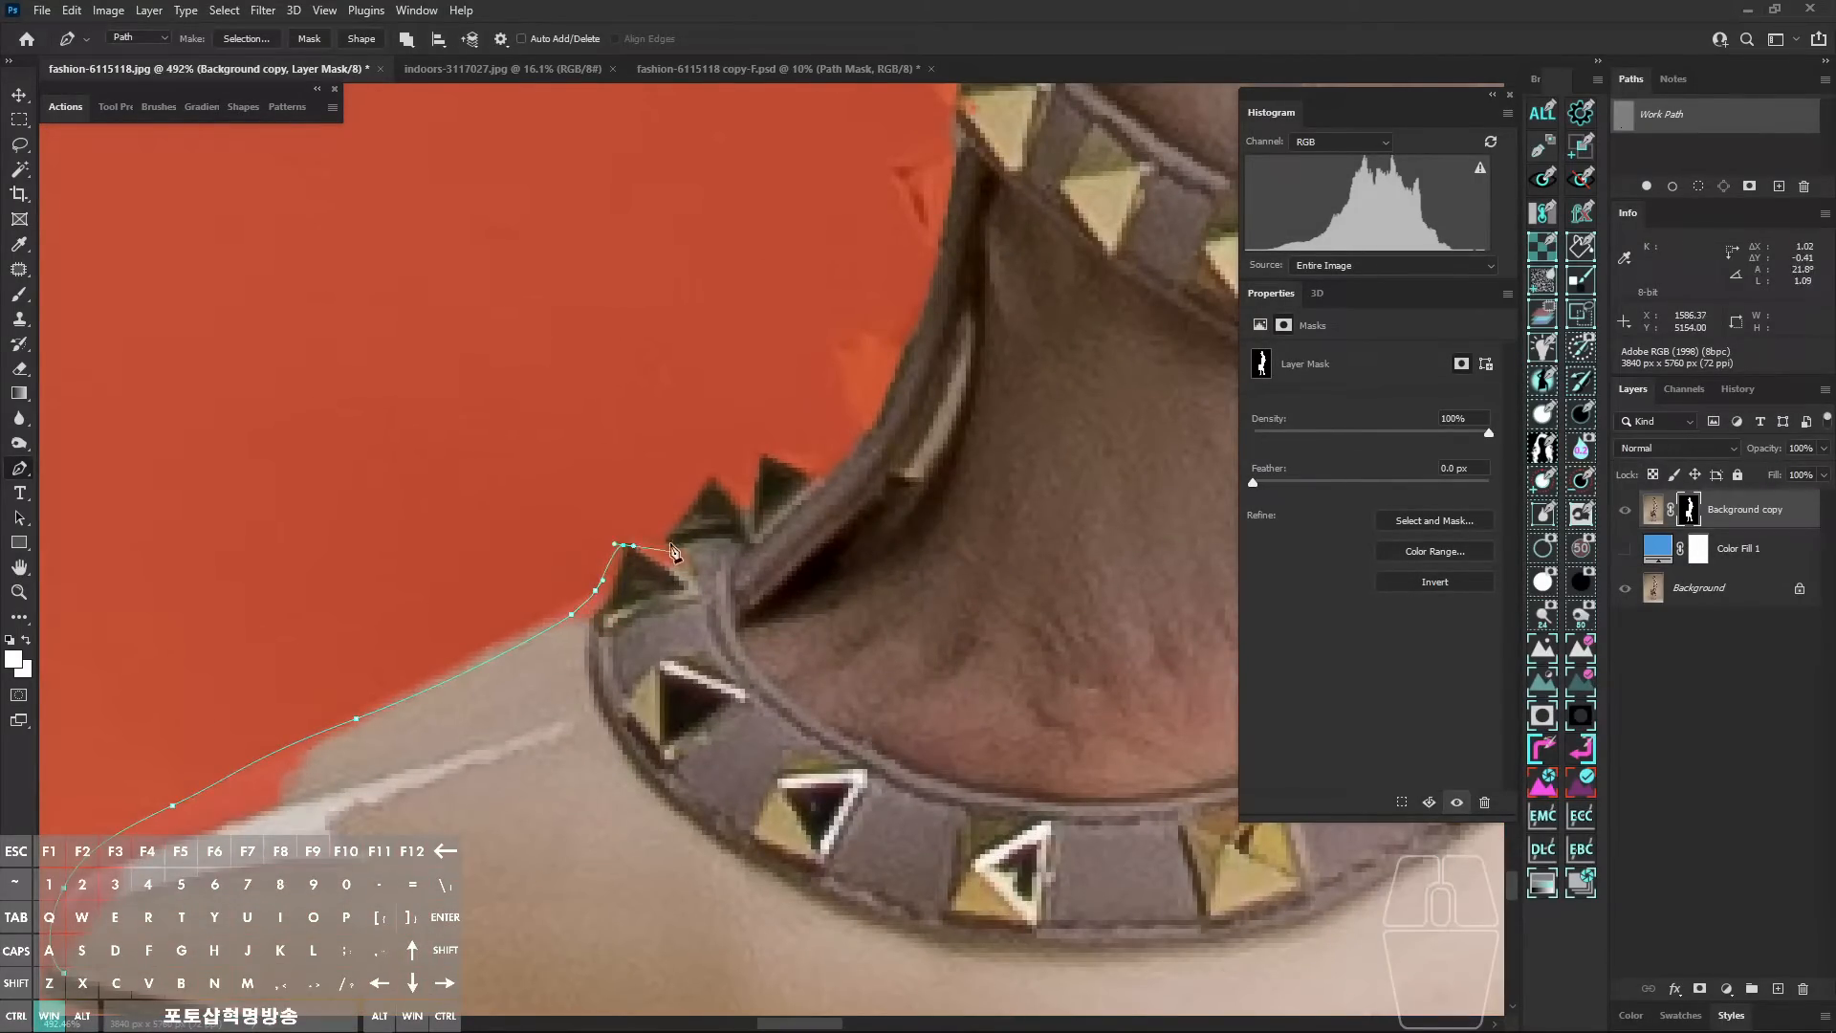
{"action": "left_click", "coordinate": [747, 506]}
{"action": "left_click", "coordinate": [765, 452]}
{"action": "left_click", "coordinate": [802, 470]}
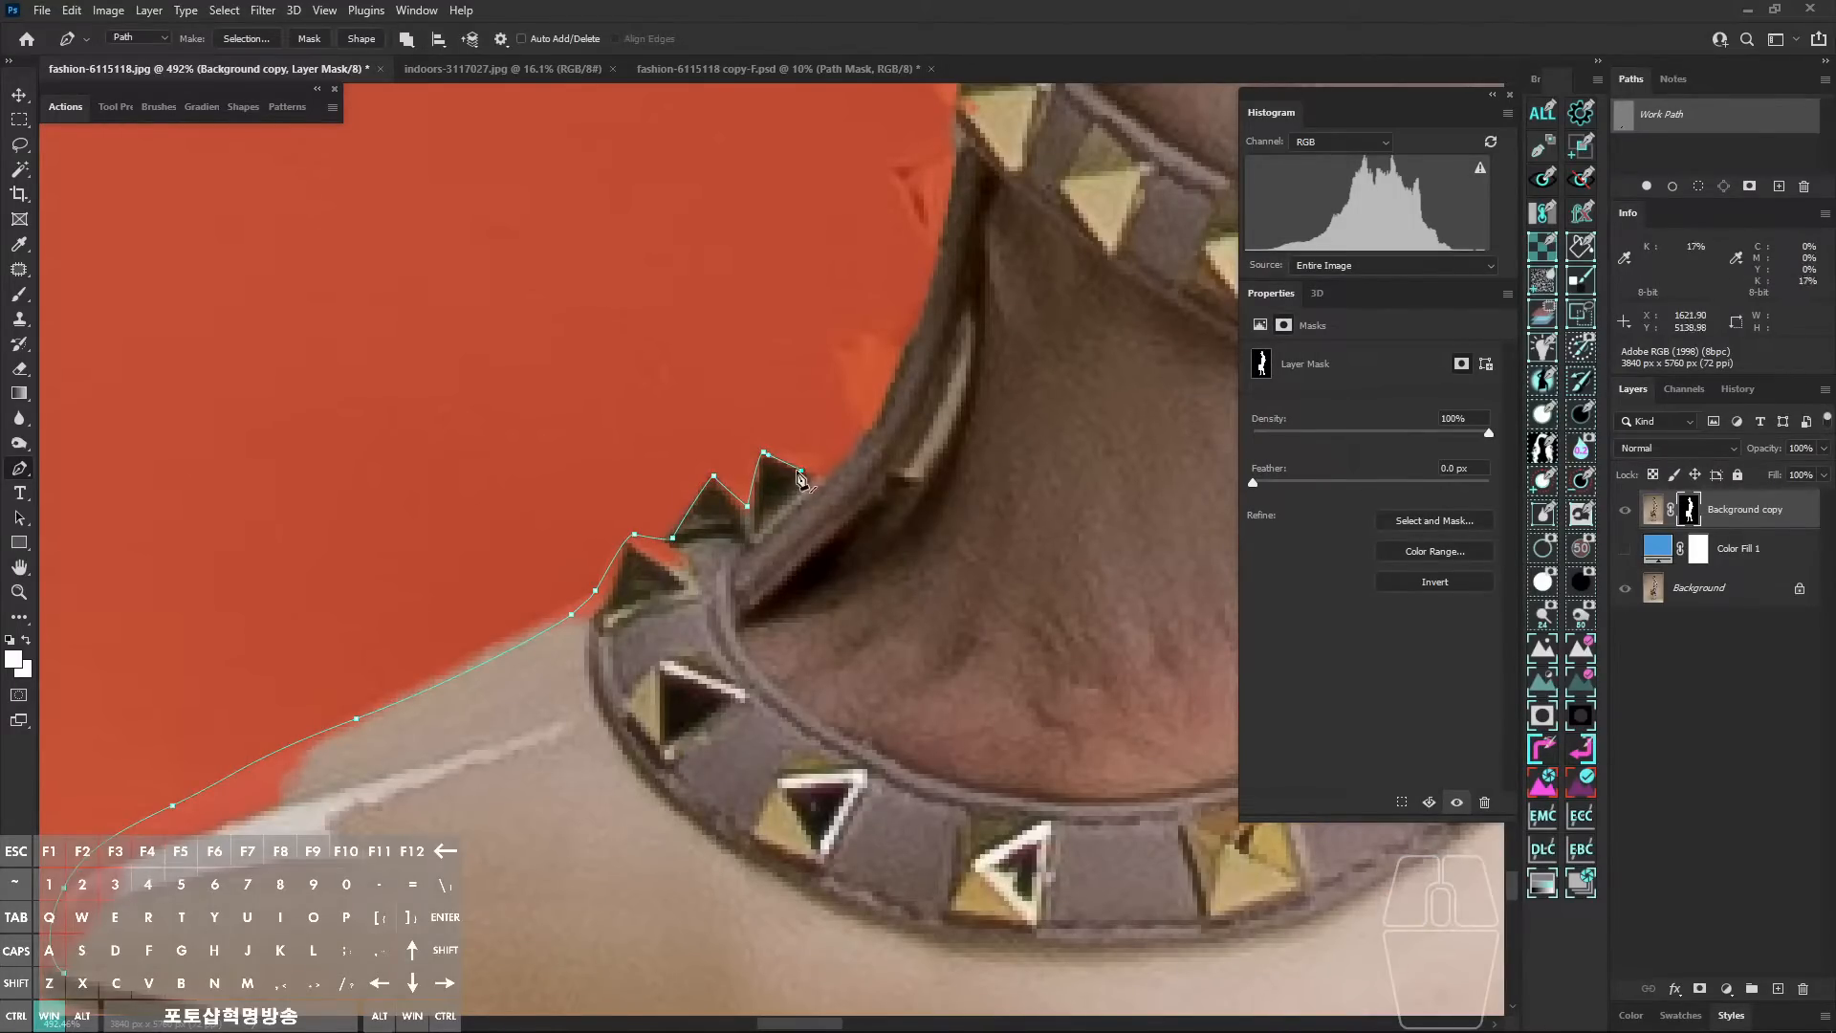
Step: Hide the mask overlay and trace the path around the gold studs along the lower front strap of the left shoe
{"action": "key", "text": "backslash"}
{"action": "left_click_drag", "start_coordinate": [831, 461], "coordinate": [837, 458]}
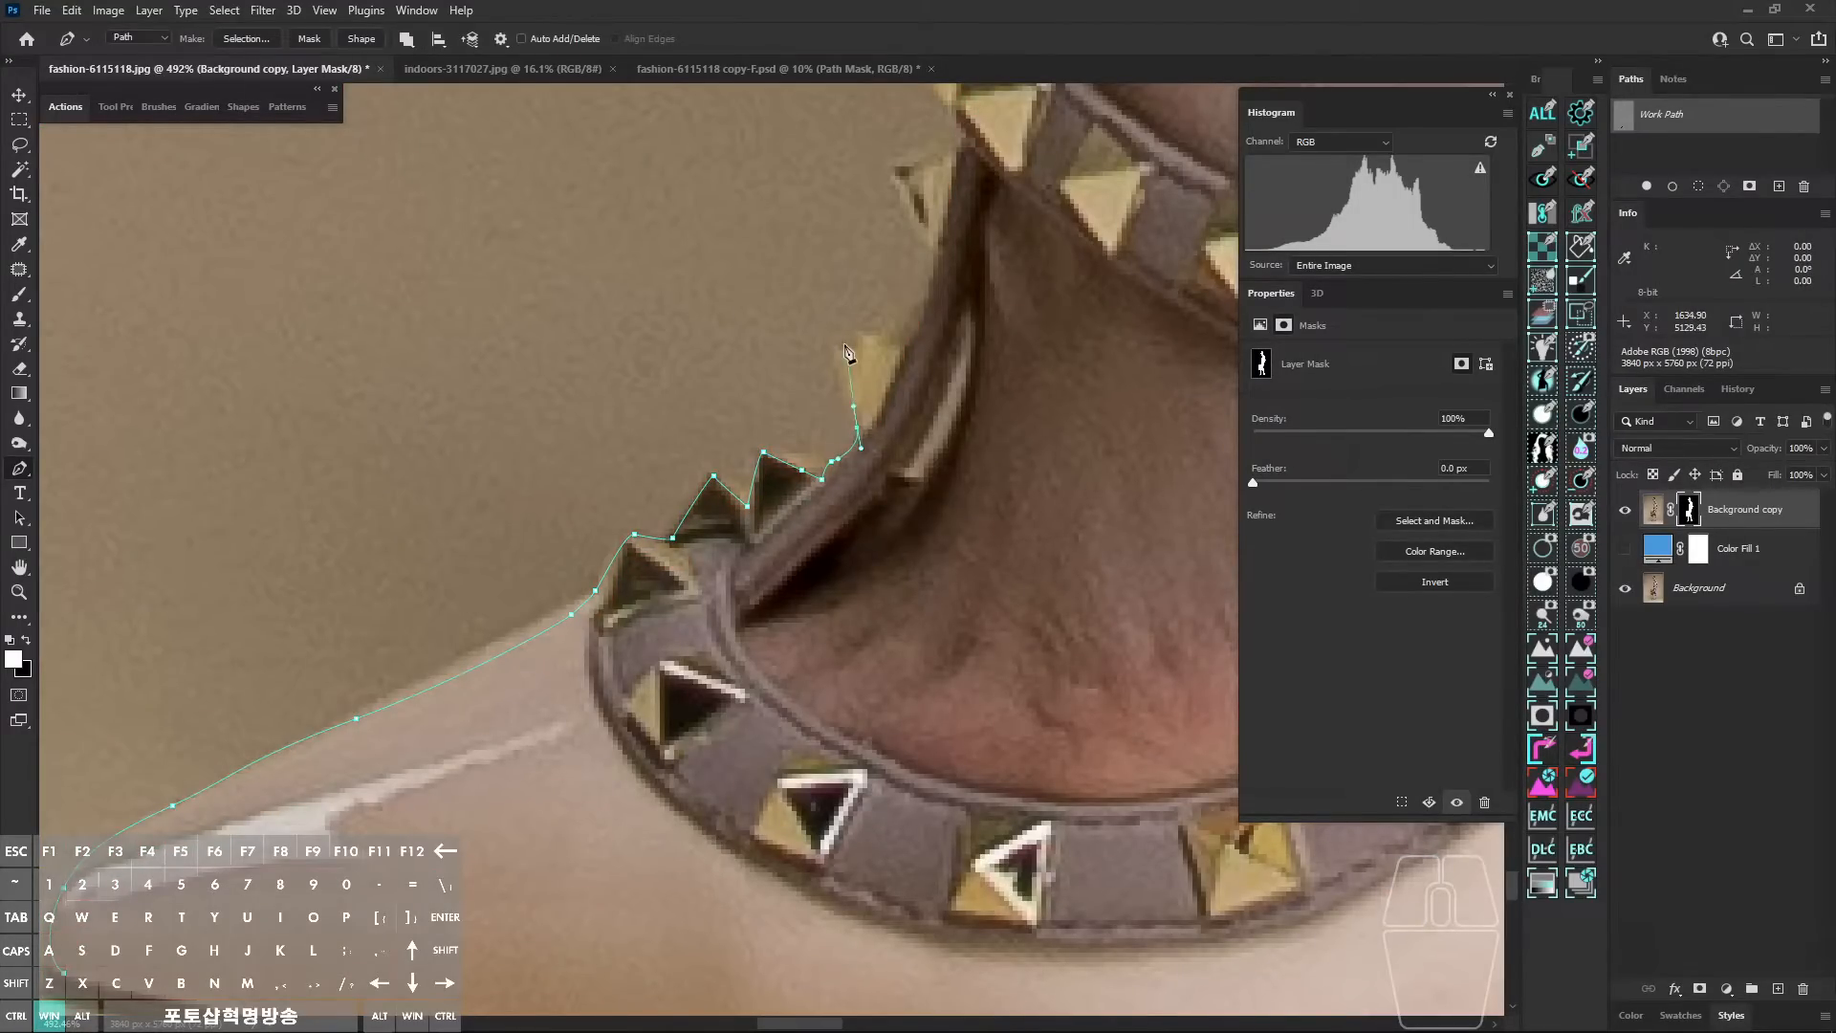
{"action": "left_click", "coordinate": [940, 254]}
{"action": "key", "text": "space"}
{"action": "left_click_drag", "start_coordinate": [914, 158], "coordinate": [857, 445]}
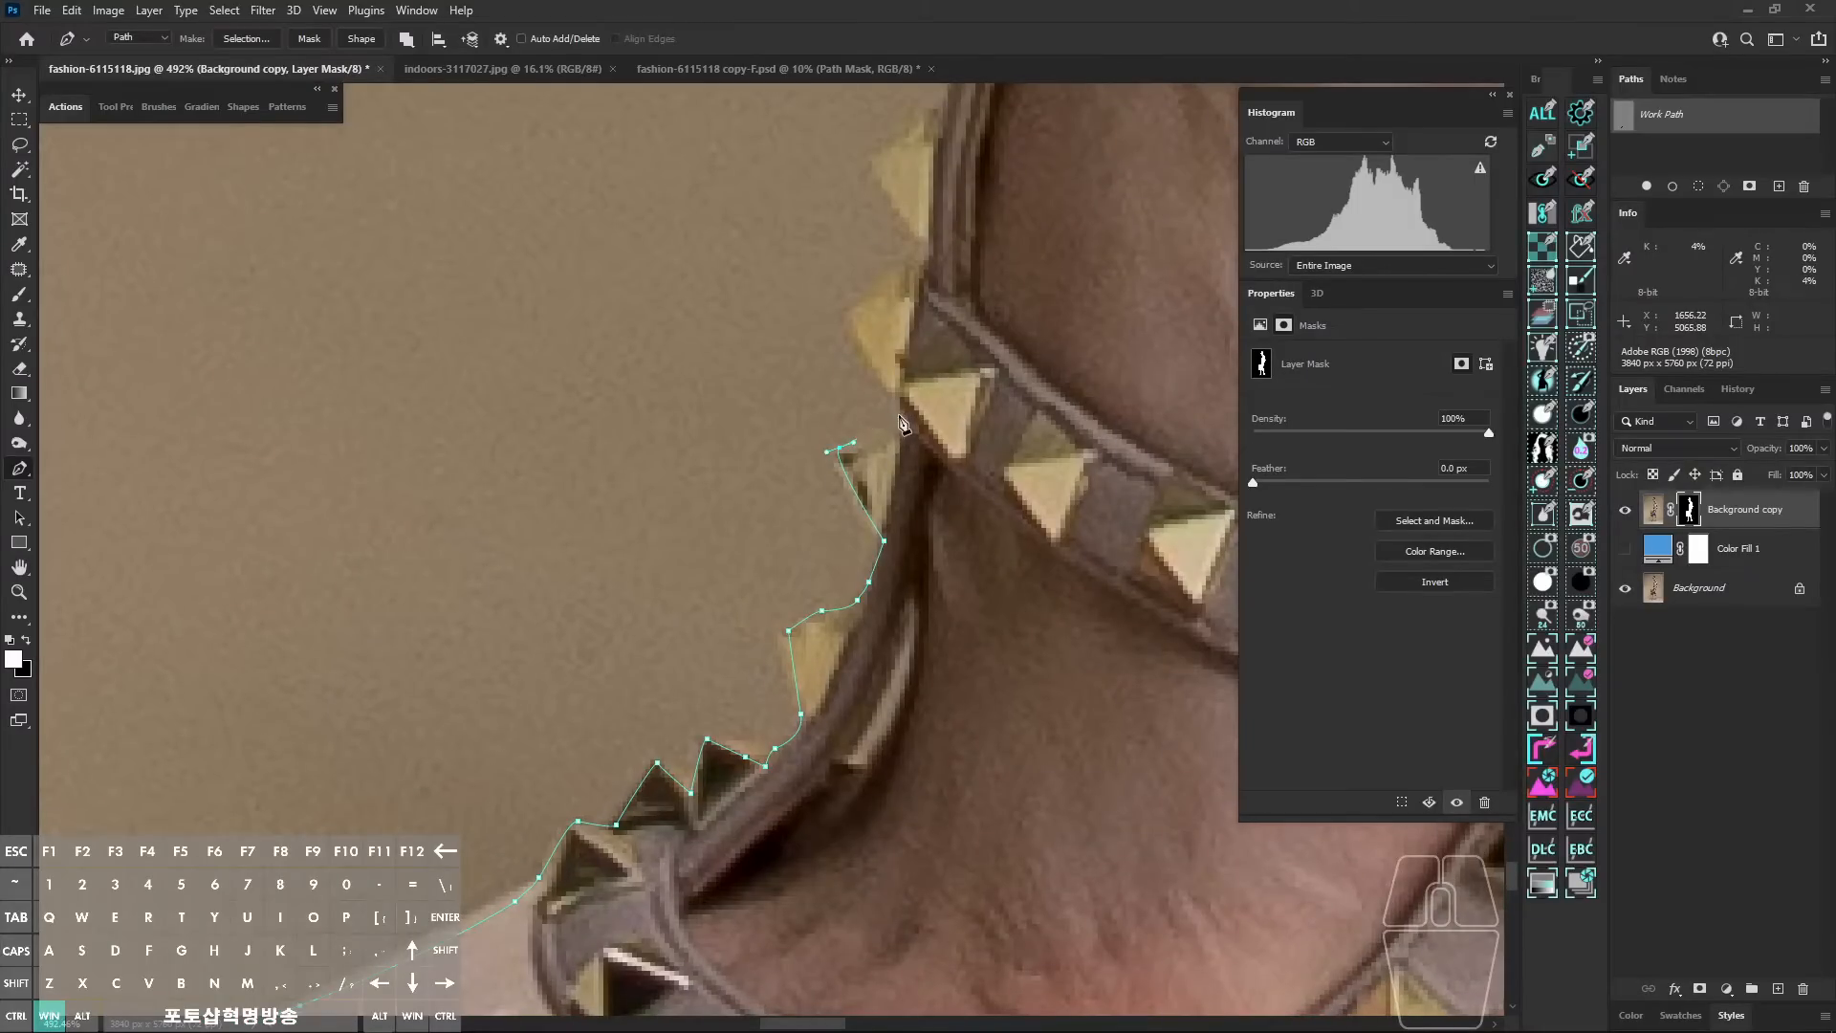
{"action": "left_click", "coordinate": [921, 257]}
{"action": "left_click", "coordinate": [923, 246]}
{"action": "key", "text": "space"}
{"action": "left_click_drag", "start_coordinate": [877, 162], "coordinate": [896, 368]}
{"action": "left_click_drag", "start_coordinate": [934, 328], "coordinate": [949, 433]}
Step: Extend the path around the remaining front studs up to the top edge of the left ankle strap
{"action": "key", "text": "space"}
{"action": "left_click_drag", "start_coordinate": [930, 364], "coordinate": [980, 517]}
{"action": "left_click", "coordinate": [1010, 279]}
{"action": "key", "text": "space"}
{"action": "left_click", "coordinate": [962, 394]}
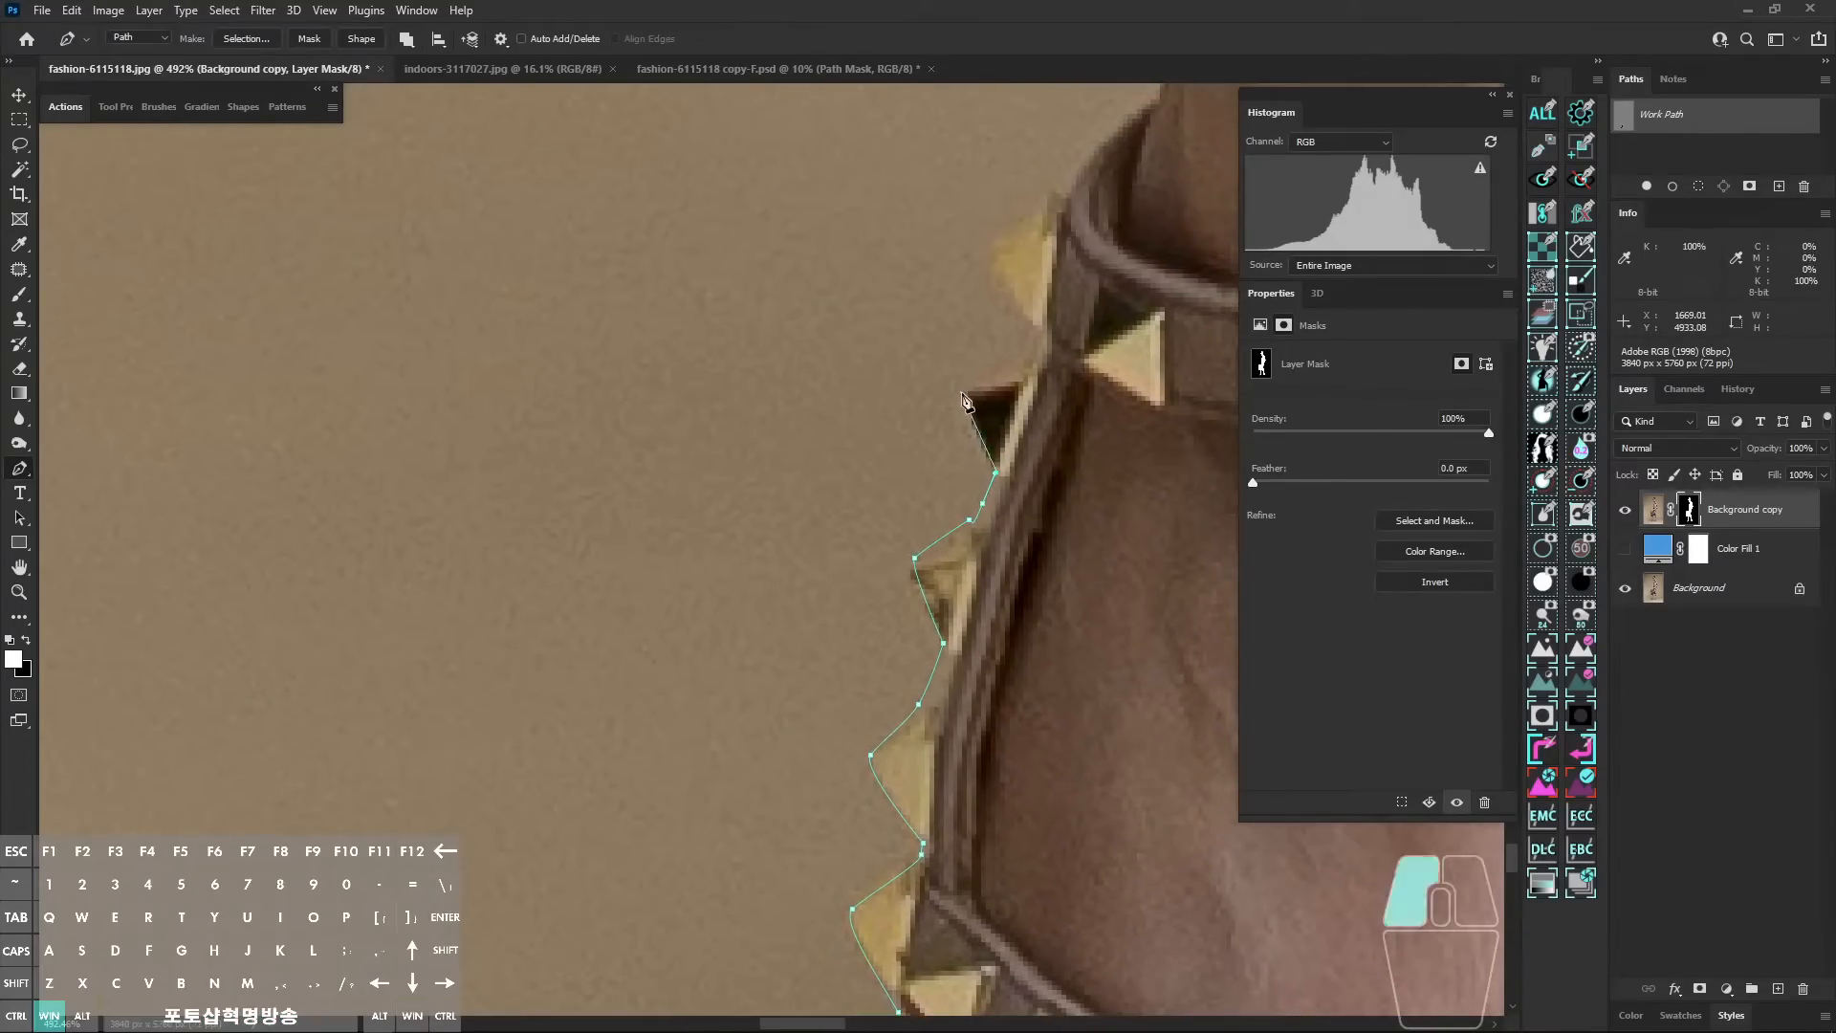
{"action": "left_click_drag", "start_coordinate": [962, 394], "coordinate": [1022, 369]}
{"action": "left_click", "coordinate": [1036, 331]}
{"action": "key", "text": "space"}
{"action": "left_click_drag", "start_coordinate": [1023, 297], "coordinate": [757, 298]}
{"action": "left_click", "coordinate": [1081, 328]}
Step: Bring the path down through the left foot, turn the mask overlay back on and fill the enclosed area with white on the mask
{"action": "key", "text": "ctrl+space"}
{"action": "key", "text": "space"}
{"action": "left_click_drag", "start_coordinate": [934, 376], "coordinate": [932, 403]}
{"action": "left_click_drag", "start_coordinate": [939, 502], "coordinate": [919, 552]}
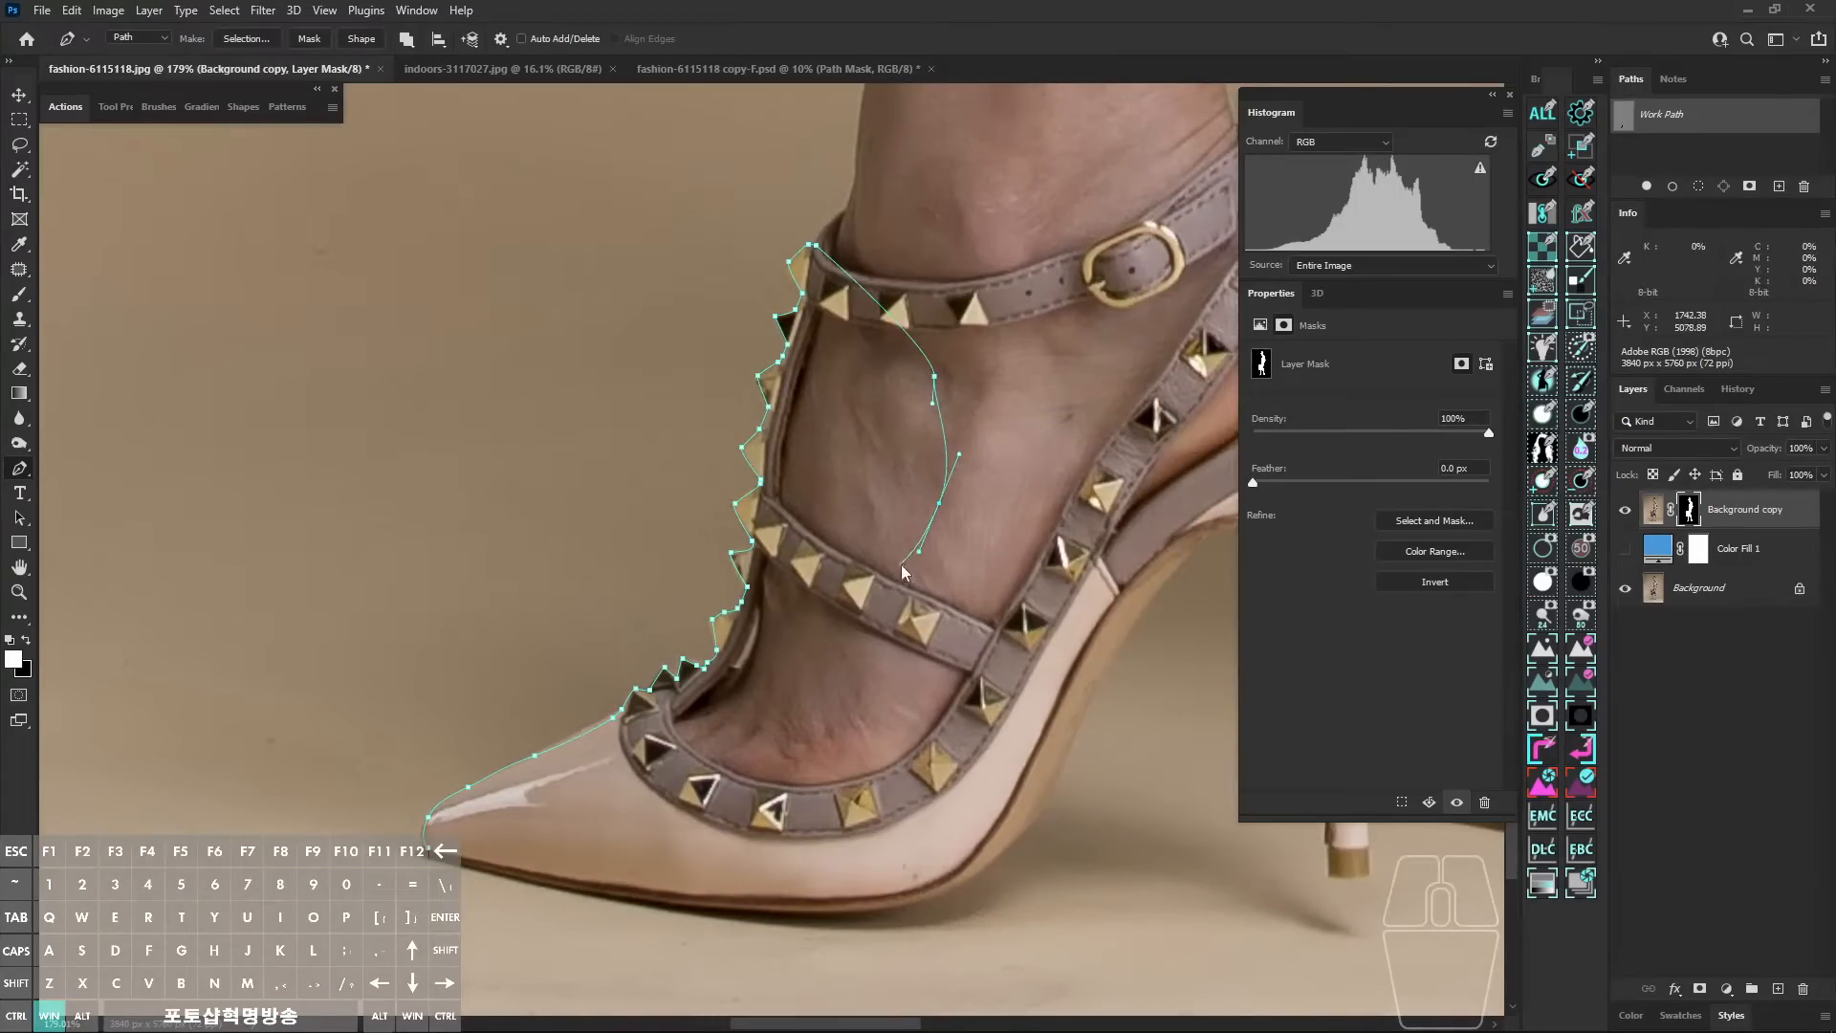
{"action": "key", "text": "backslash"}
{"action": "left_click_drag", "start_coordinate": [710, 808], "coordinate": [637, 841]}
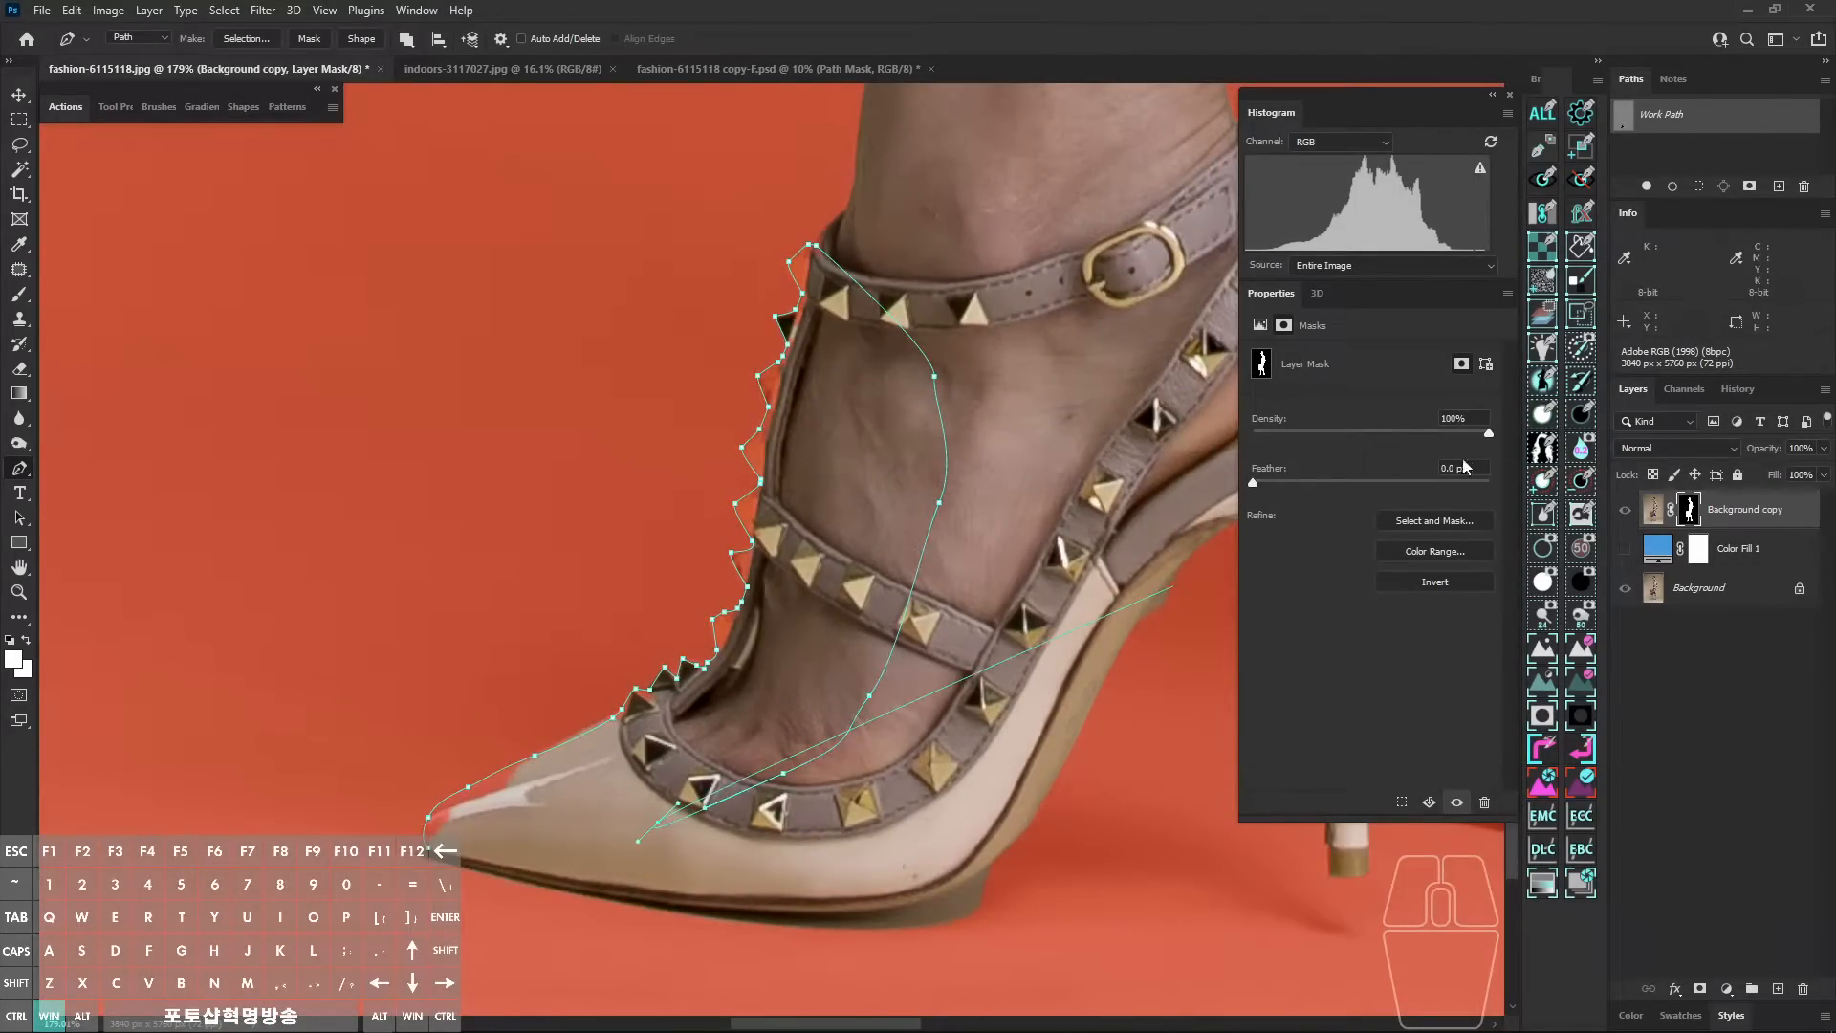
Step: Draw a Pen path from the left shoe's toe tip along the lower edge of its sole to the start of the arch
{"action": "key", "text": "space"}
{"action": "left_click_drag", "start_coordinate": [634, 773], "coordinate": [623, 635]}
{"action": "key", "text": "ctrl+space"}
{"action": "left_click_drag", "start_coordinate": [459, 733], "coordinate": [480, 734]}
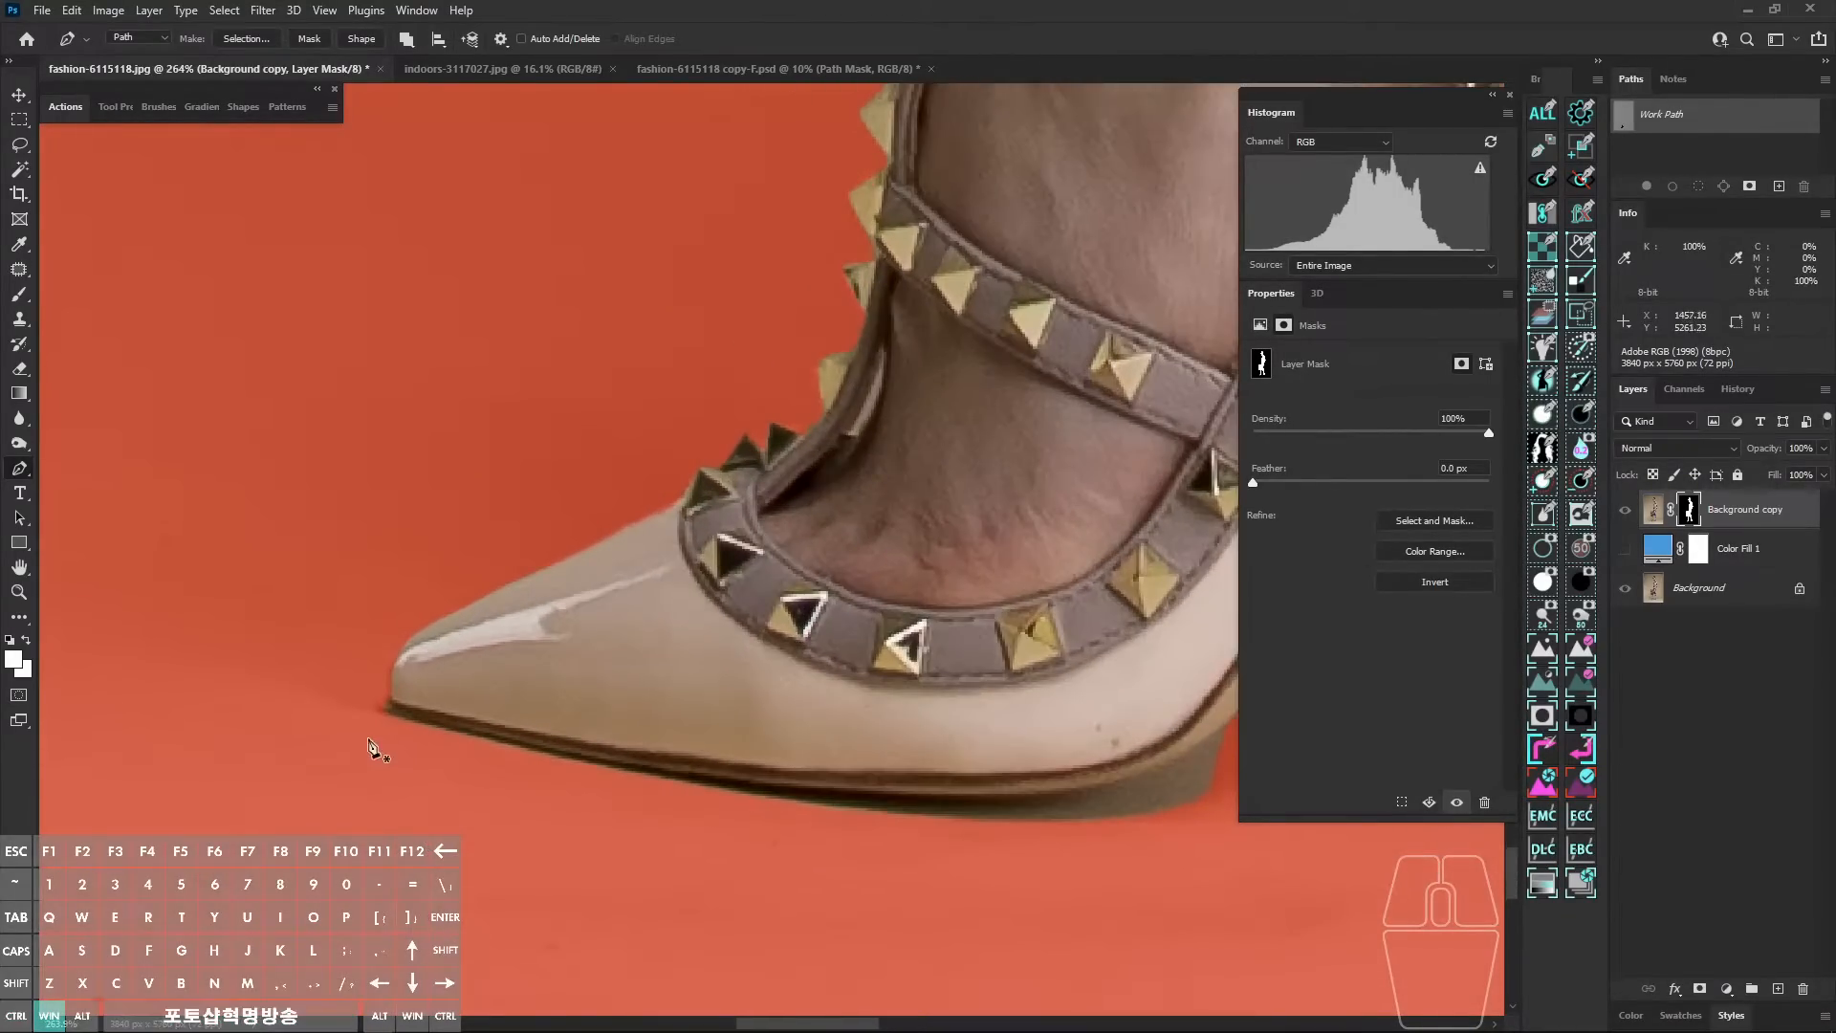
{"action": "left_click_drag", "start_coordinate": [393, 781], "coordinate": [441, 722]}
{"action": "left_click_drag", "start_coordinate": [699, 772], "coordinate": [766, 786]}
{"action": "key", "text": "space"}
{"action": "left_click_drag", "start_coordinate": [848, 803], "coordinate": [402, 746]}
{"action": "left_click_drag", "start_coordinate": [626, 725], "coordinate": [747, 697]}
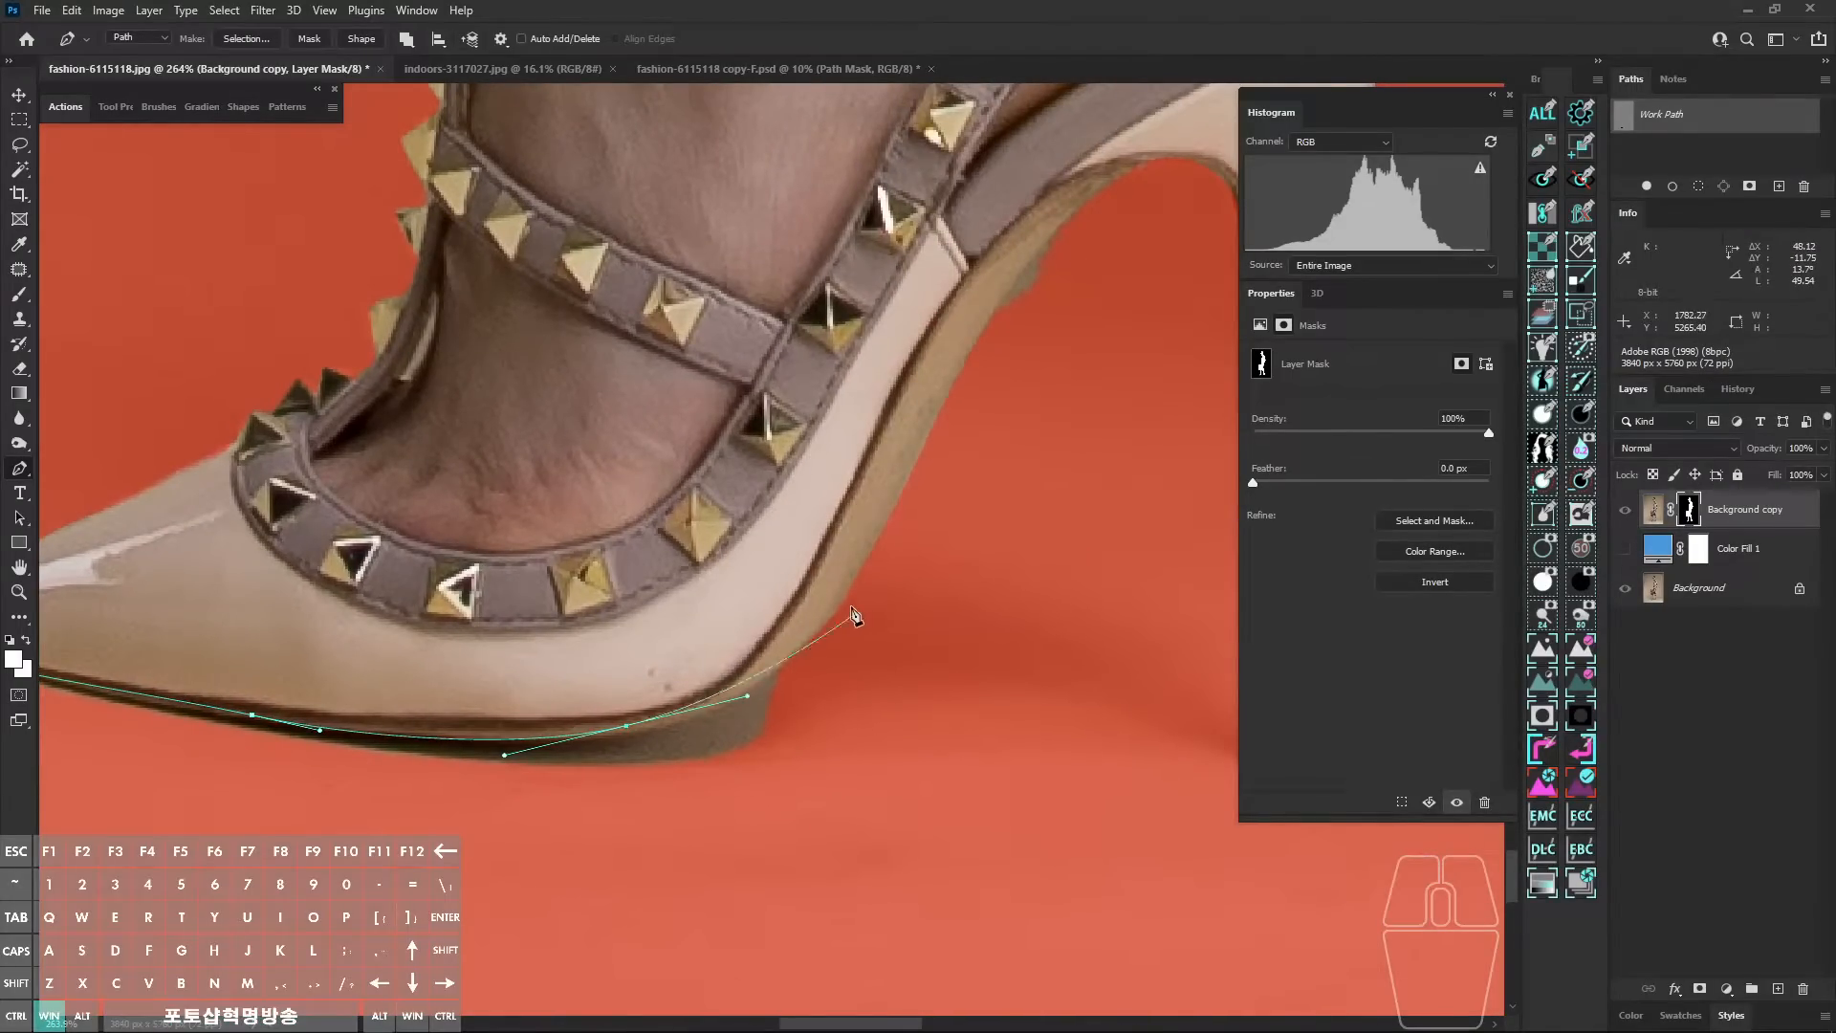
{"action": "left_click_drag", "start_coordinate": [829, 622], "coordinate": [857, 587]}
Step: Continue the background path up the left shoe's arch to the curve where the sole meets the heel
{"action": "key", "text": "ctrl+space"}
{"action": "left_click_drag", "start_coordinate": [930, 539], "coordinate": [851, 536]}
{"action": "key", "text": "ctrl+space"}
{"action": "left_click_drag", "start_coordinate": [978, 417], "coordinate": [1138, 421]}
{"action": "left_click_drag", "start_coordinate": [911, 536], "coordinate": [1008, 353]}
{"action": "left_click_drag", "start_coordinate": [1065, 287], "coordinate": [1097, 255]}
{"action": "key", "text": "ctrl+space"}
{"action": "left_click_drag", "start_coordinate": [1069, 275], "coordinate": [918, 277]}
Step: Loop the path through the background below the left shoe and fill the enclosed area with black on the mask
{"action": "key", "text": "space"}
{"action": "left_click_drag", "start_coordinate": [1155, 296], "coordinate": [882, 514]}
{"action": "key", "text": "space"}
{"action": "left_click_drag", "start_coordinate": [887, 627], "coordinate": [861, 566]}
{"action": "key", "text": "ctrl+space"}
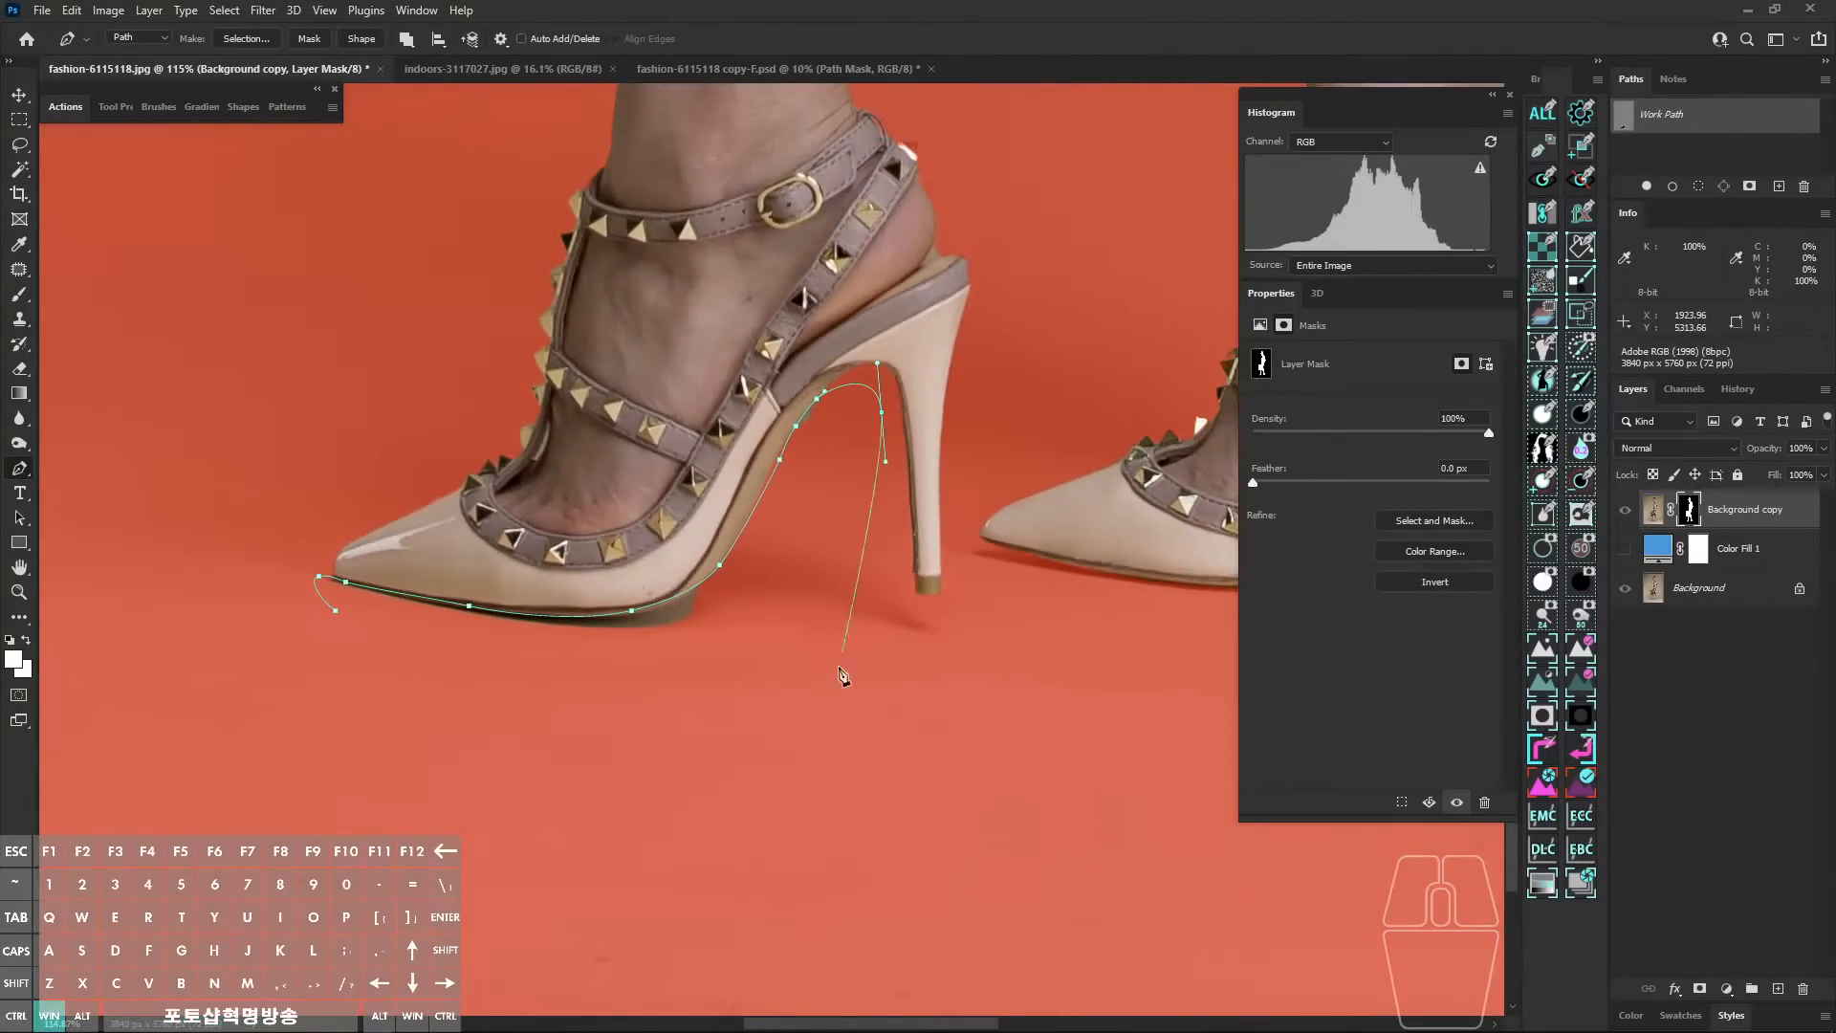
{"action": "left_click_drag", "start_coordinate": [834, 668], "coordinate": [687, 721]}
{"action": "left_click_drag", "start_coordinate": [570, 733], "coordinate": [427, 724]}
{"action": "left_click_drag", "start_coordinate": [416, 730], "coordinate": [404, 730]}
{"action": "left_click", "coordinate": [1583, 414]}
Step: Outline the leftover background patch between the left foot's bare heel and the shoe with a Pen path and fill it with black on the mask
{"action": "key", "text": "space"}
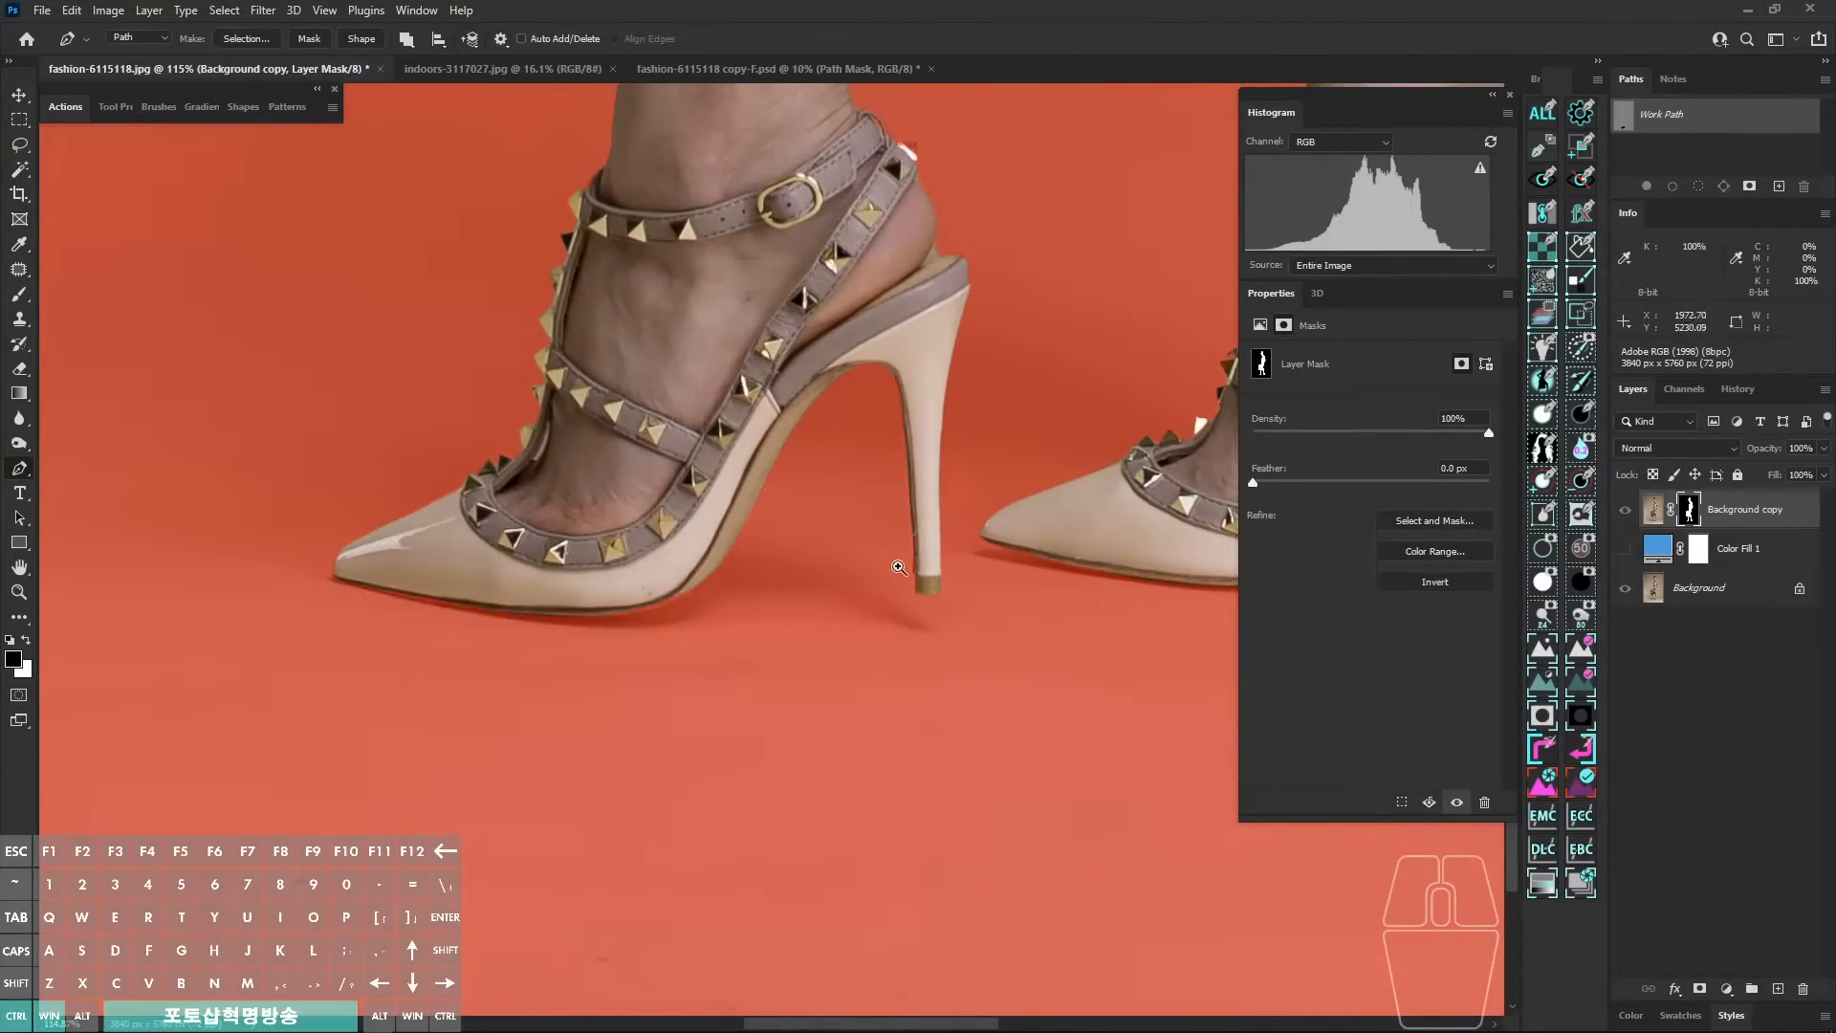
{"action": "mouse_move", "coordinate": [946, 233]}
{"action": "left_mouse_down"}
{"action": "mouse_move", "coordinate": [927, 432]}
{"action": "mouse_move", "coordinate": [1109, 444]}
{"action": "left_mouse_up"}
{"action": "key", "text": "ctrl+space"}
{"action": "left_click", "coordinate": [901, 498]}
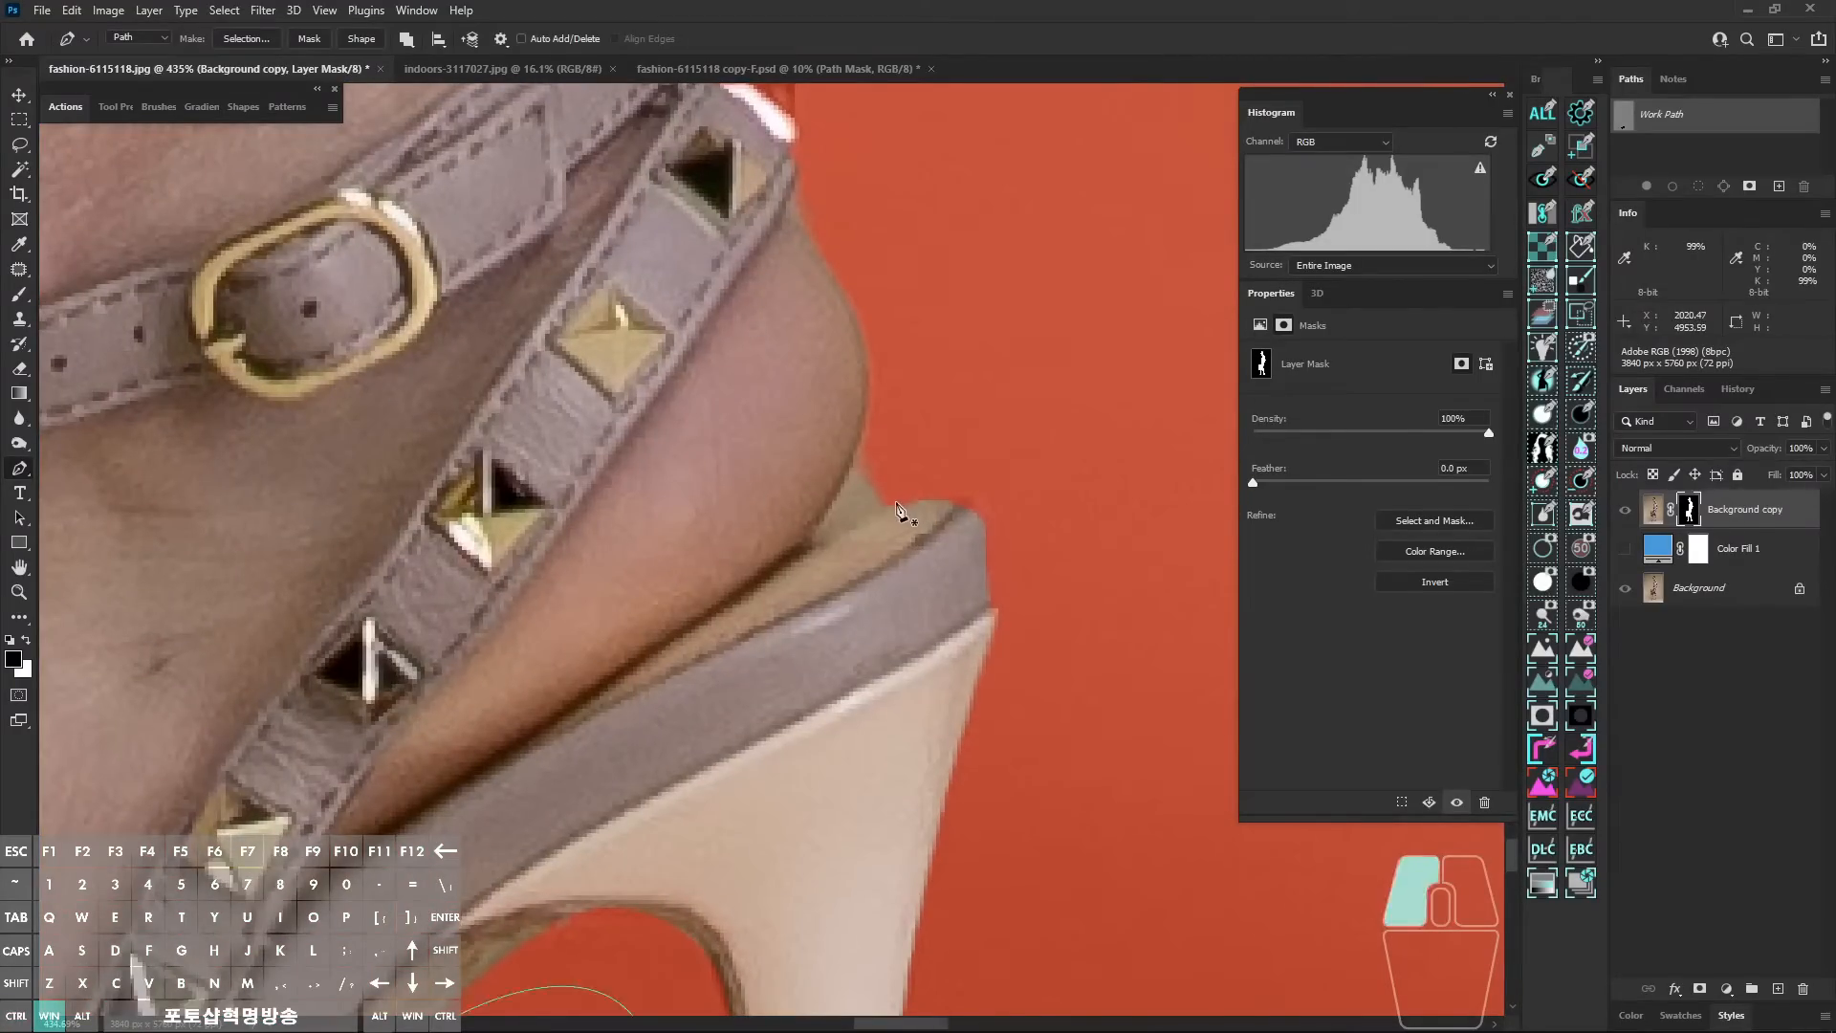
{"action": "left_click", "coordinate": [813, 541]}
{"action": "left_click_drag", "start_coordinate": [852, 468], "coordinate": [919, 445]}
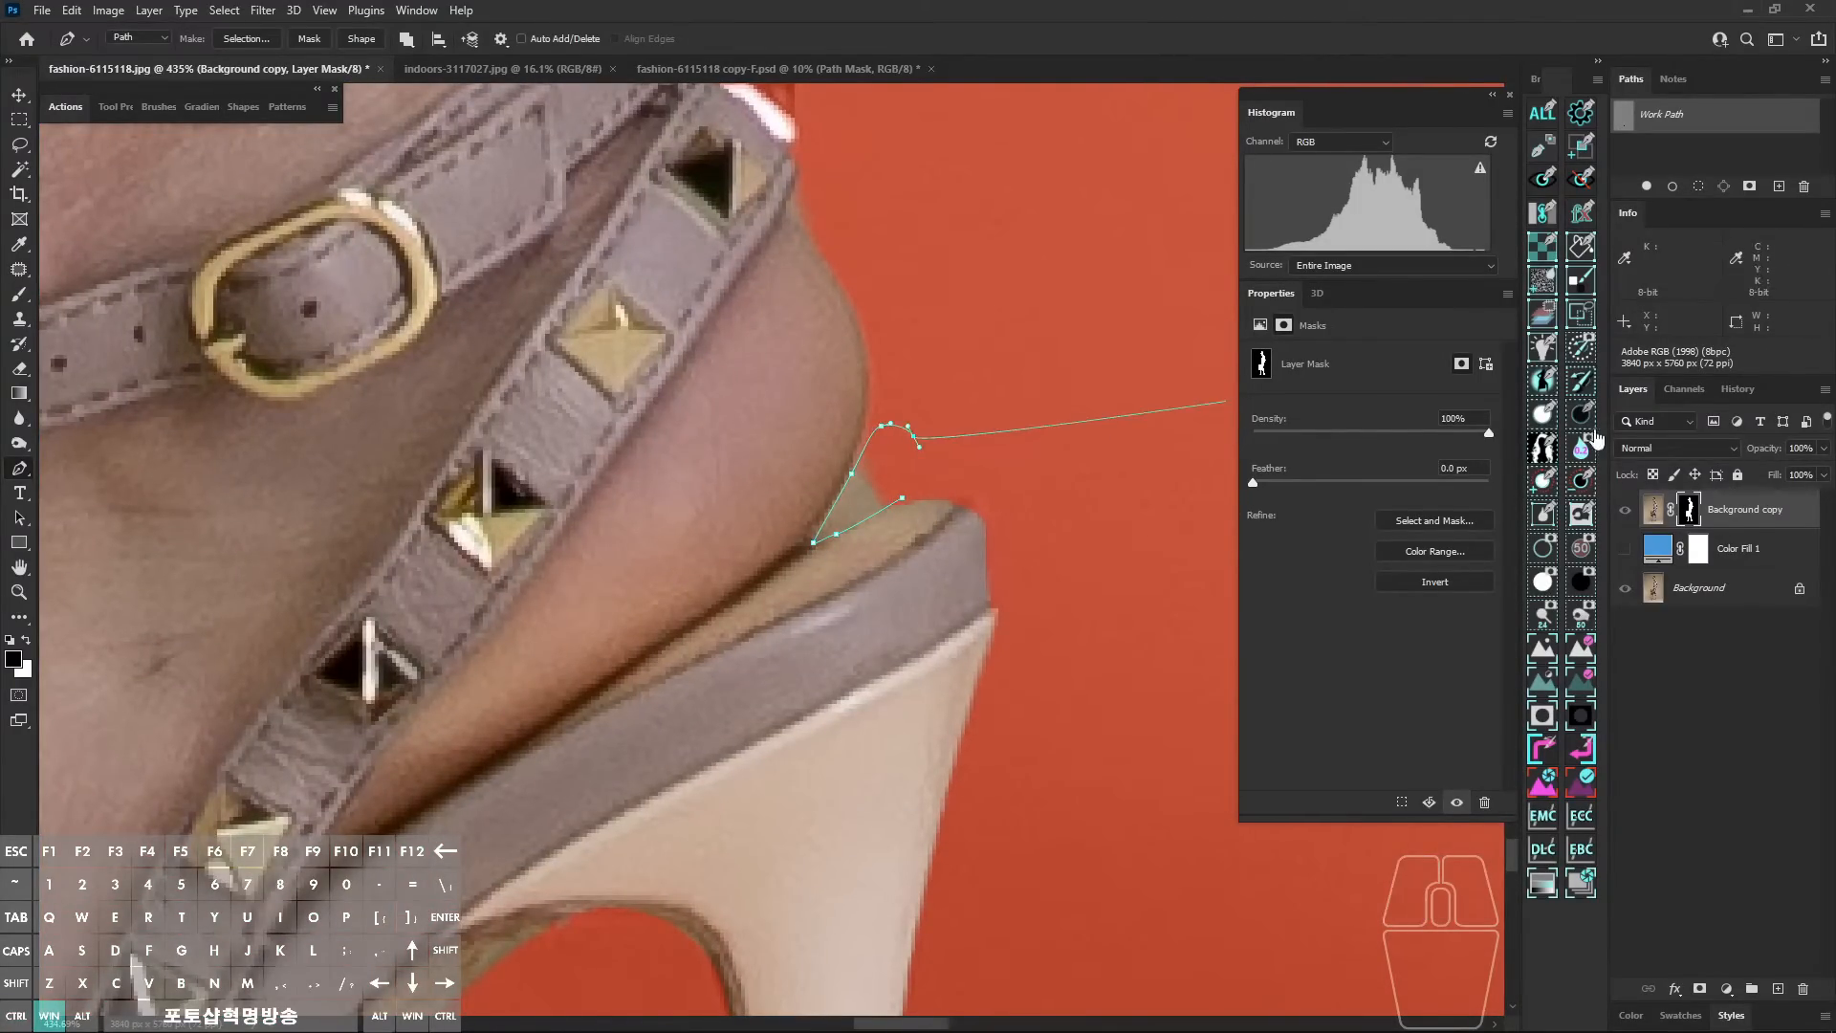
{"action": "left_click", "coordinate": [1585, 418]}
Step: Enclose the missing stud corner behind the left ankle strap with a Pen path and fill it with white on the mask
{"action": "key", "text": "space"}
{"action": "left_click_drag", "start_coordinate": [867, 270], "coordinate": [995, 758]}
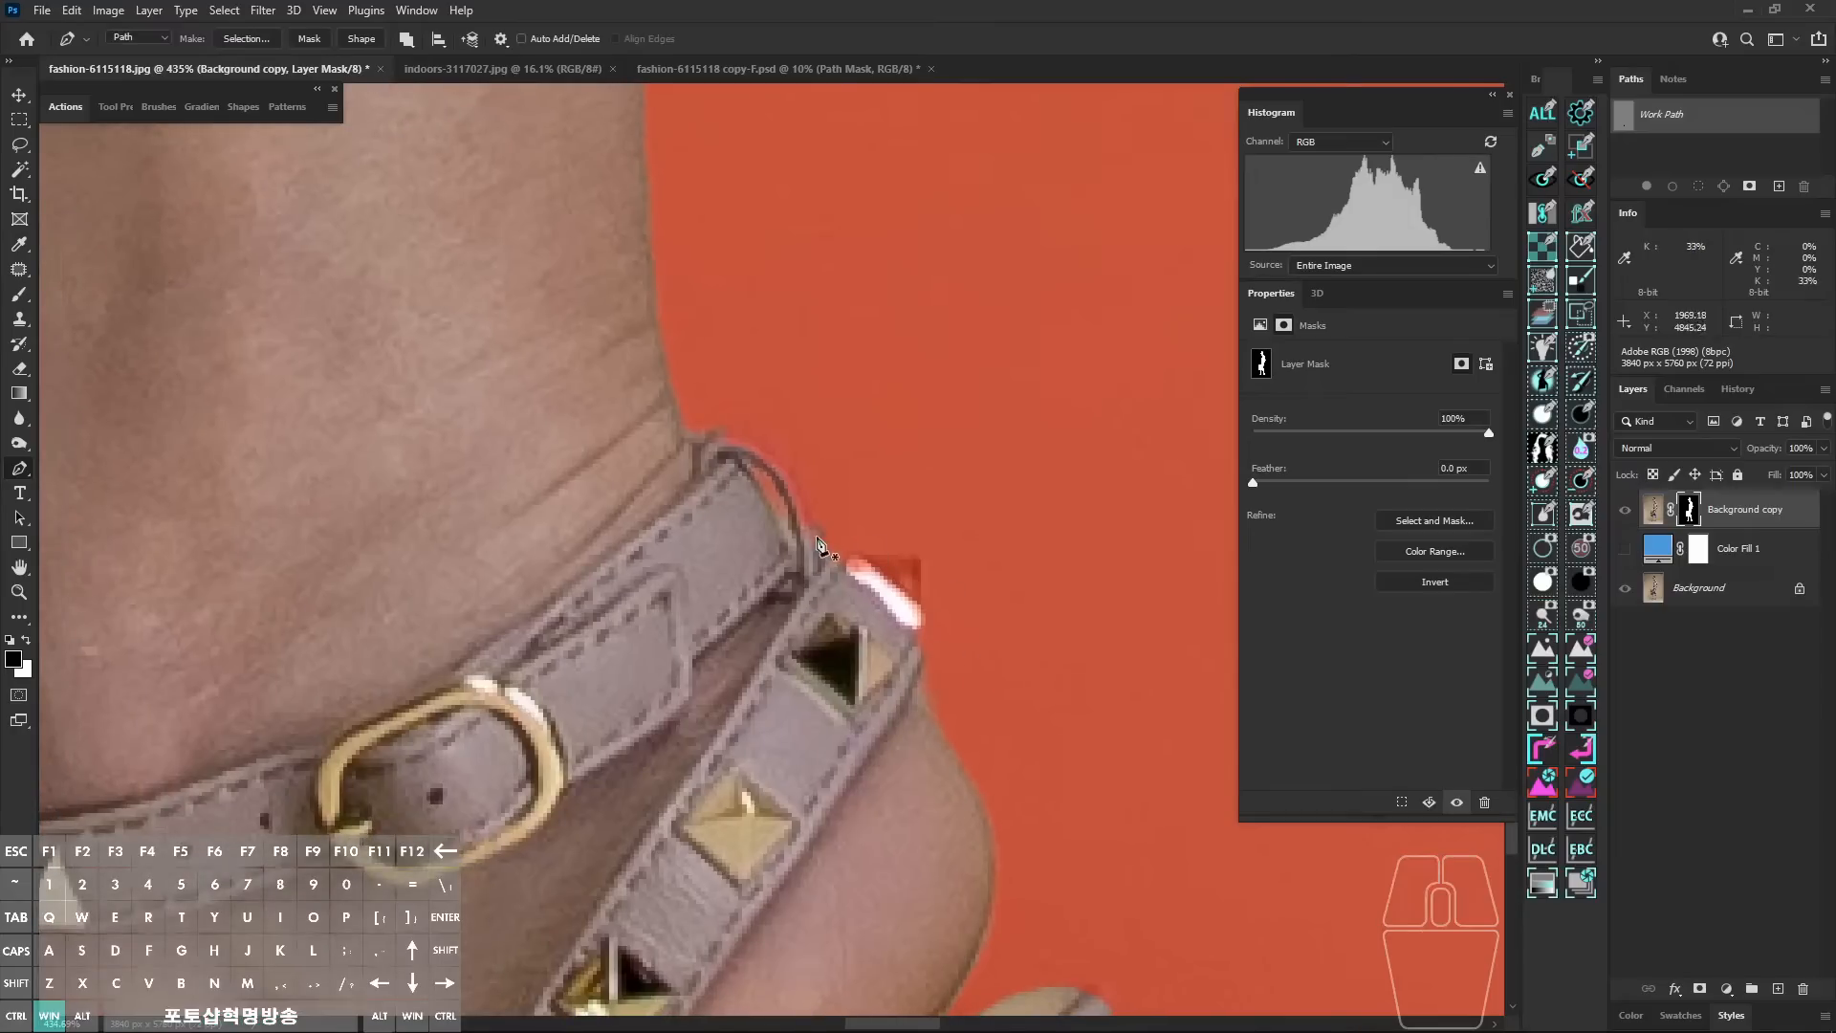
{"action": "left_click_drag", "start_coordinate": [890, 556], "coordinate": [920, 564]}
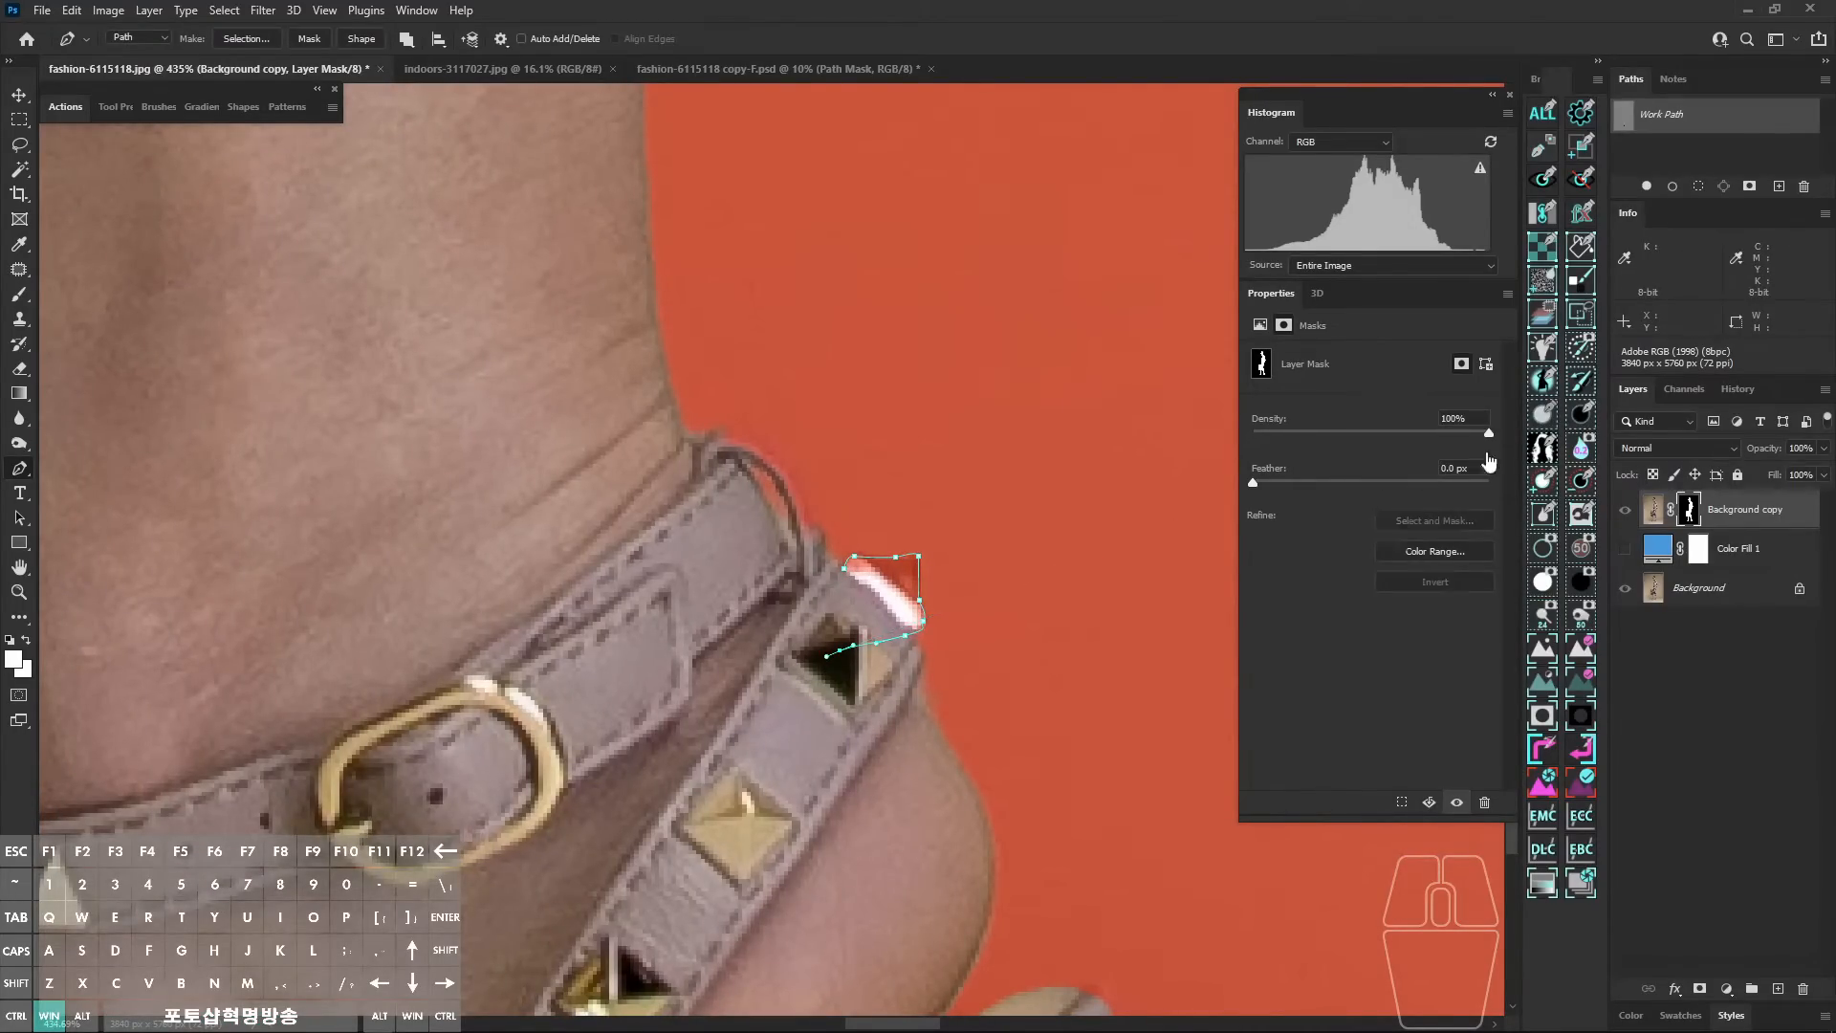
Step: Outline the thin loop at the back of the left ankle strap with a Pen path and fill it with white on the mask
{"action": "scroll", "coordinate": [1024, 566], "scroll_direction": "down", "scroll_amount": 4}
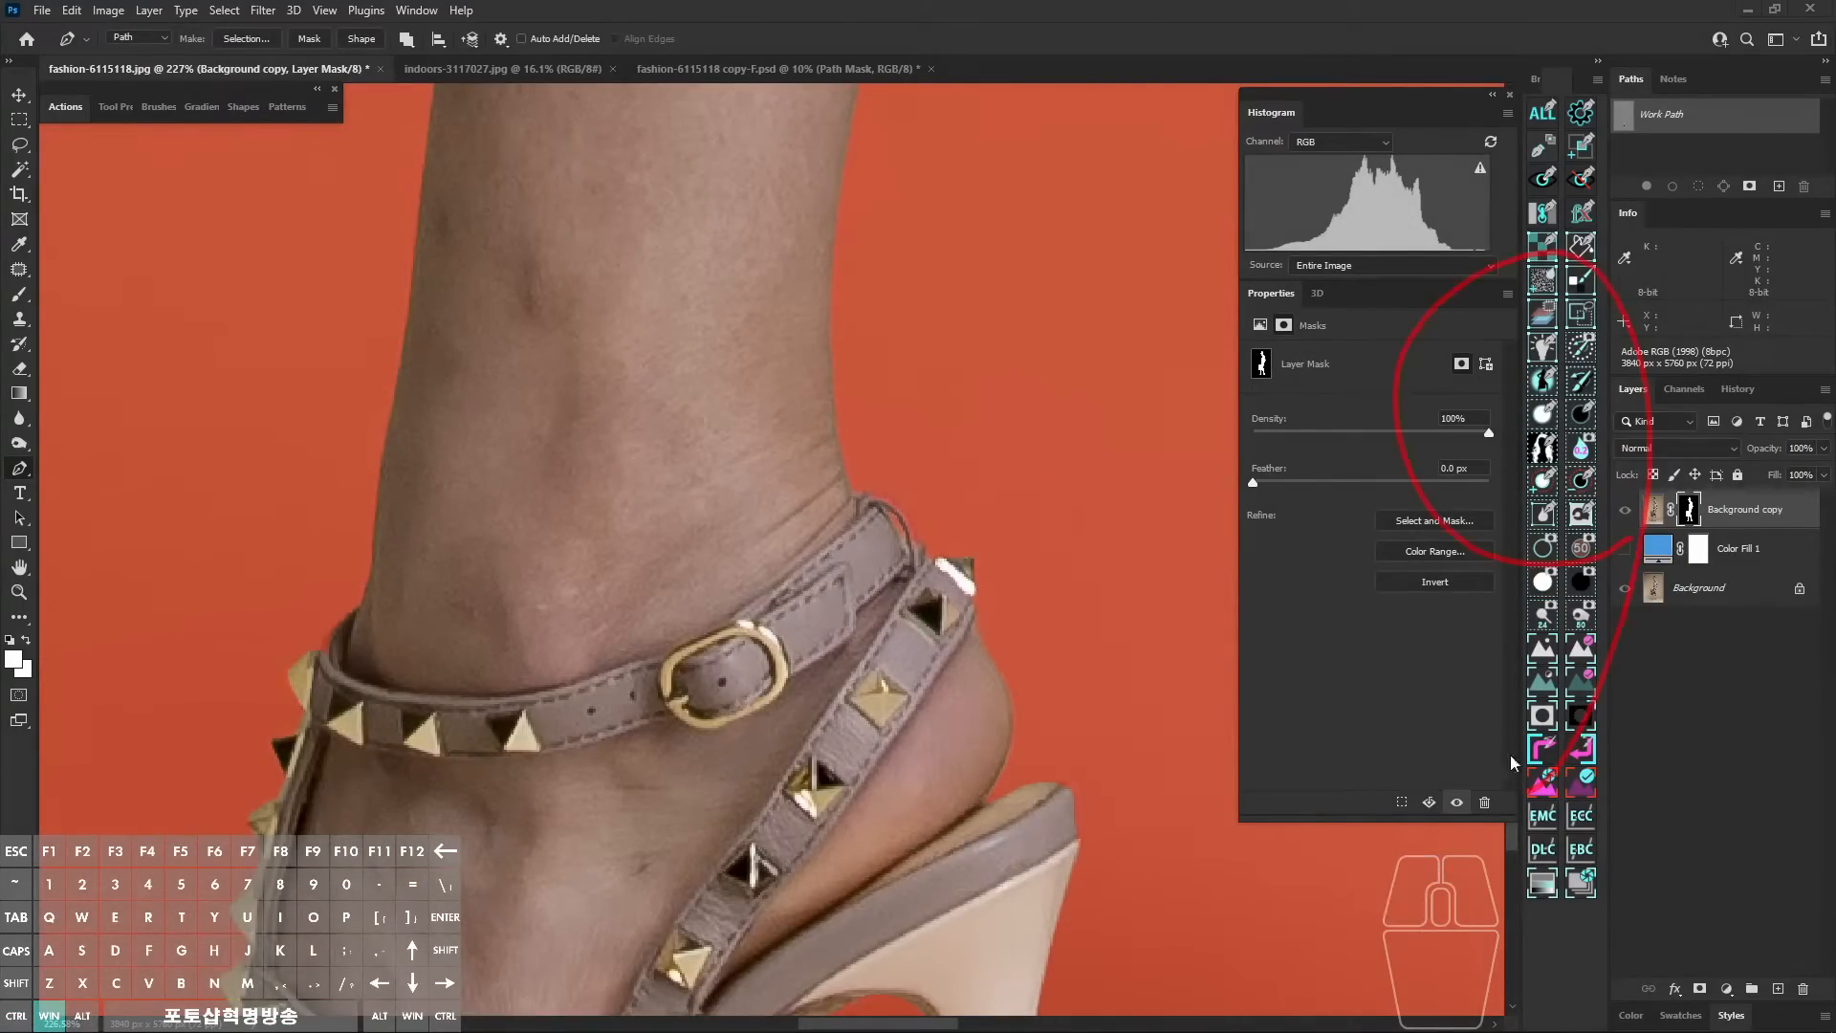
{"action": "scroll", "coordinate": [925, 525], "scroll_direction": "up", "scroll_amount": 5}
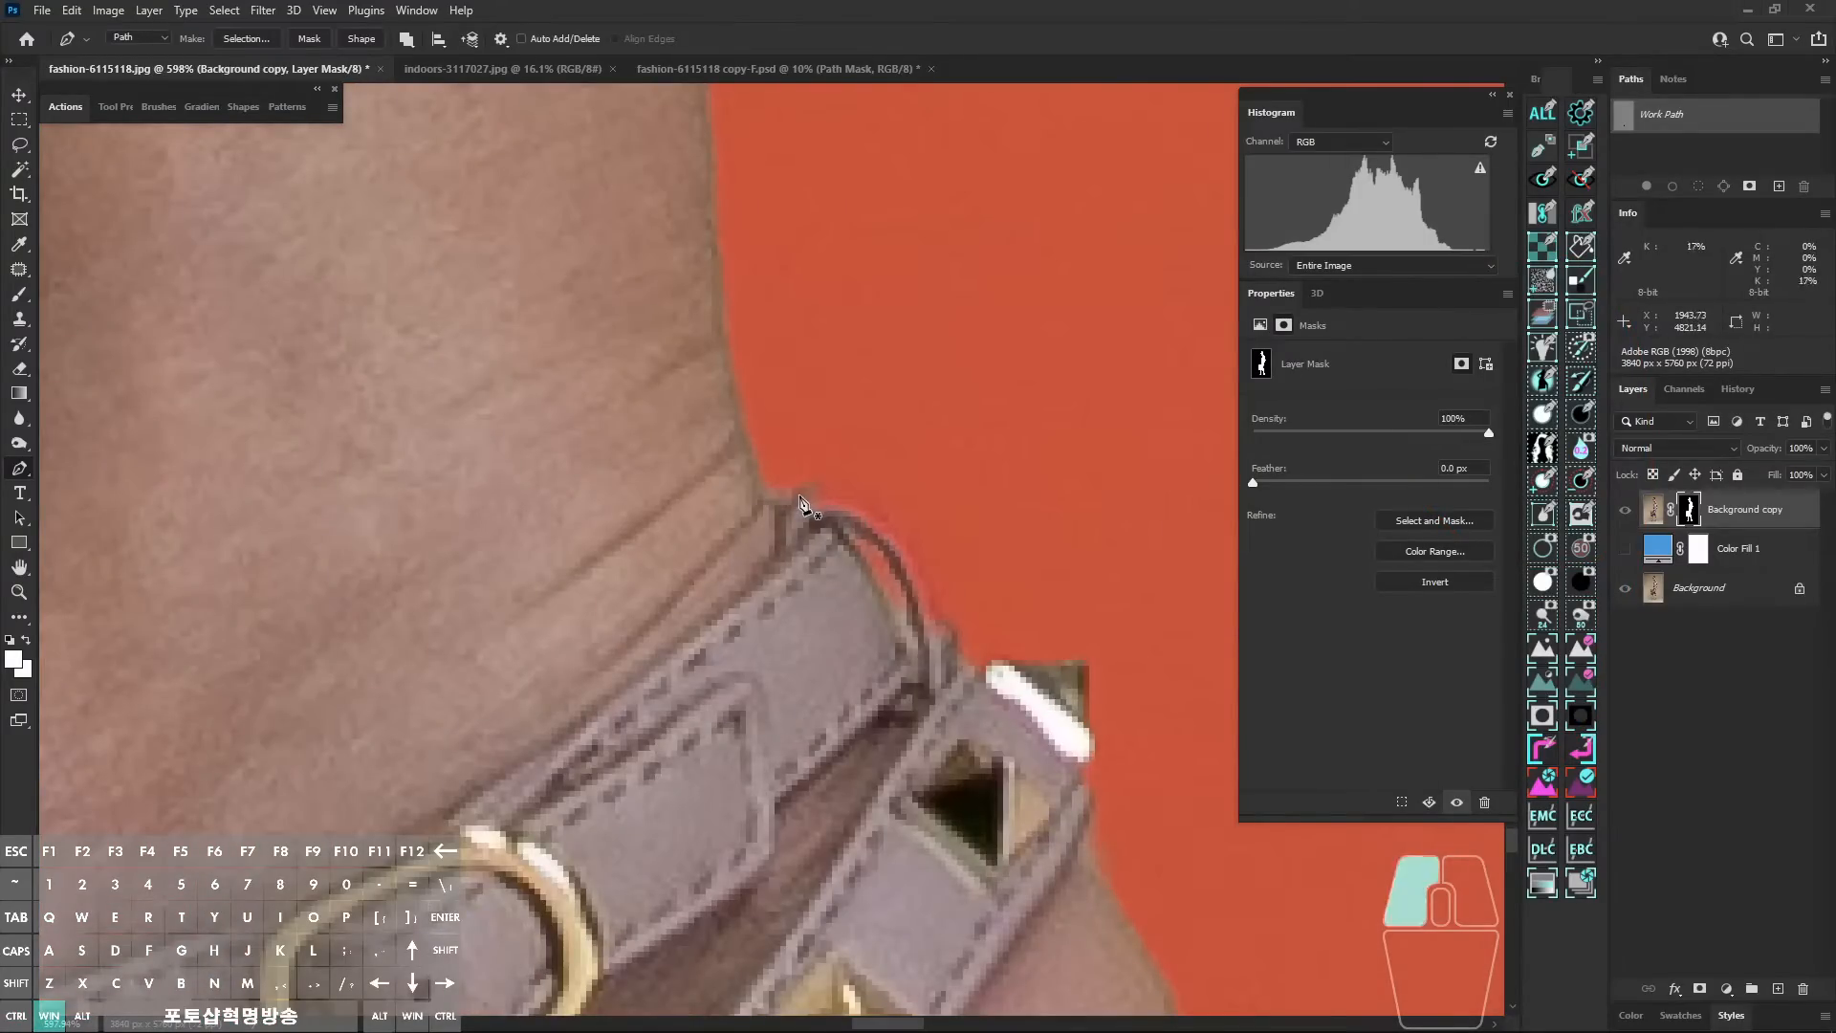
{"action": "left_click_drag", "start_coordinate": [800, 496], "coordinate": [917, 564]}
{"action": "left_click_drag", "start_coordinate": [925, 596], "coordinate": [929, 605]}
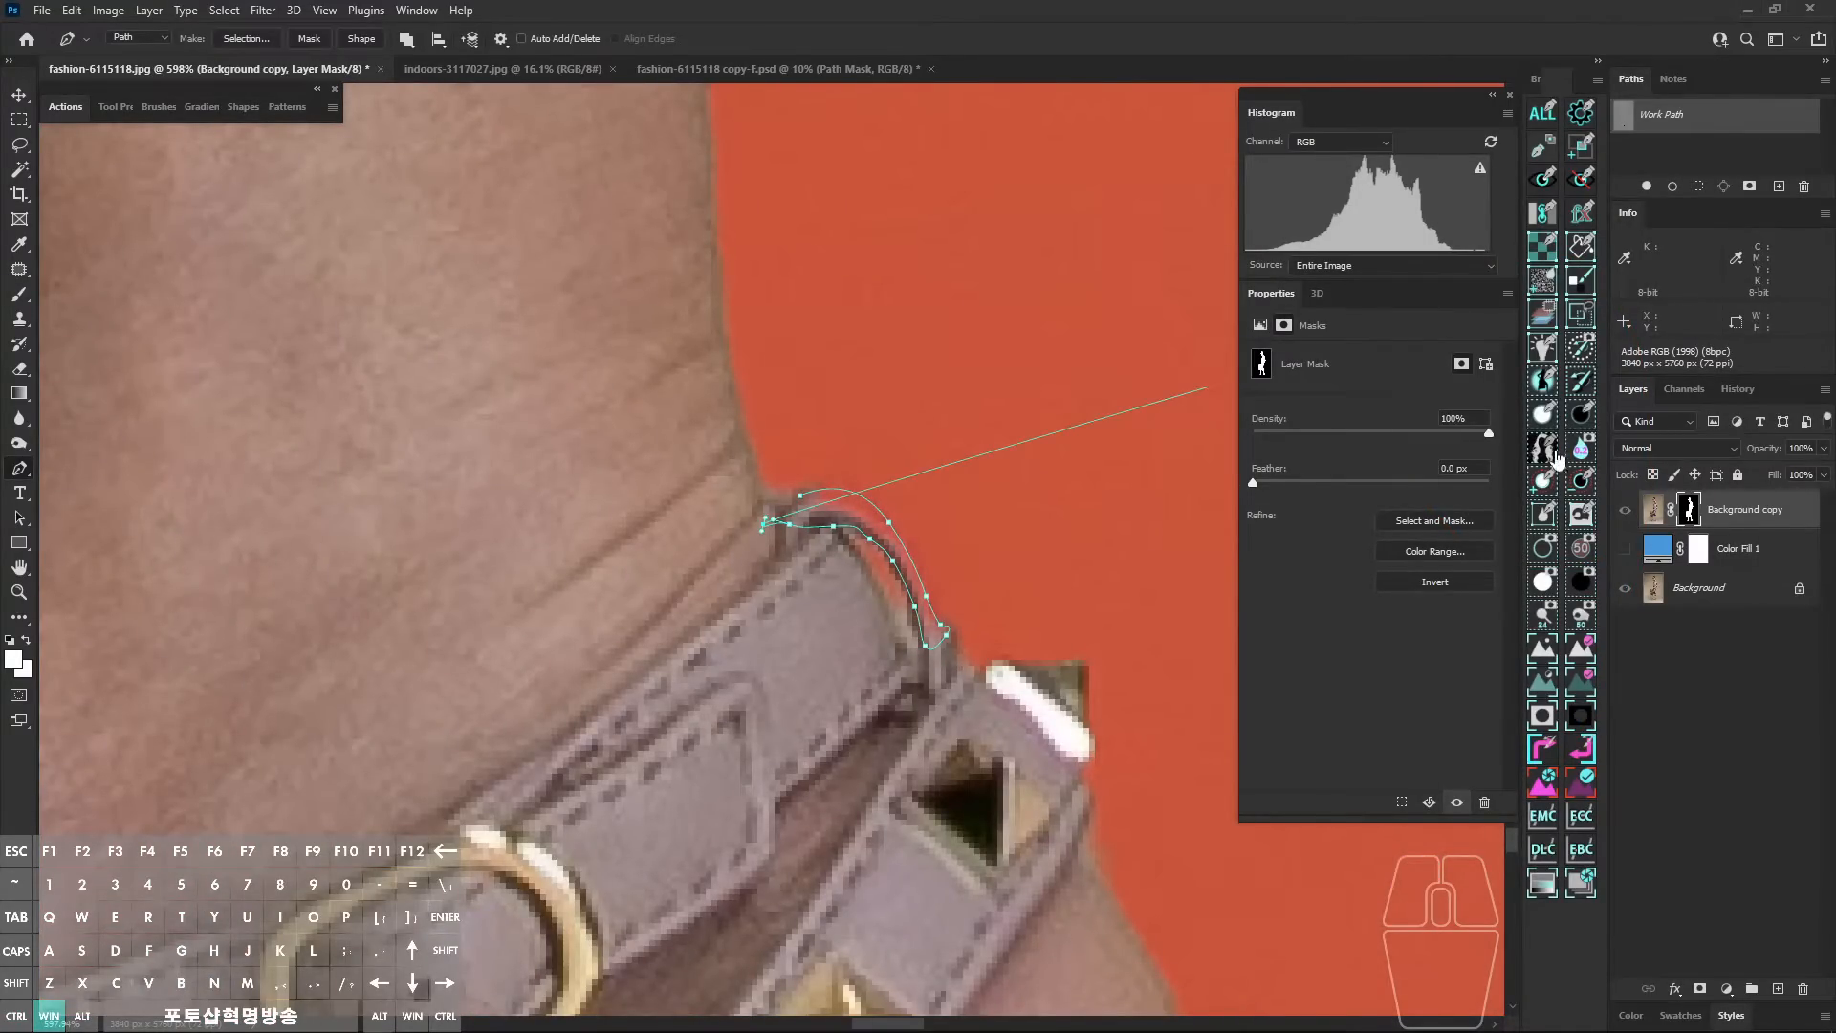
Step: Examine the cutout's mask edge from the legs and dress hem up to the flower trim on the chest
{"action": "scroll", "coordinate": [861, 621], "scroll_direction": "down", "scroll_amount": 10}
{"action": "scroll", "coordinate": [876, 691], "scroll_direction": "up", "scroll_amount": 2}
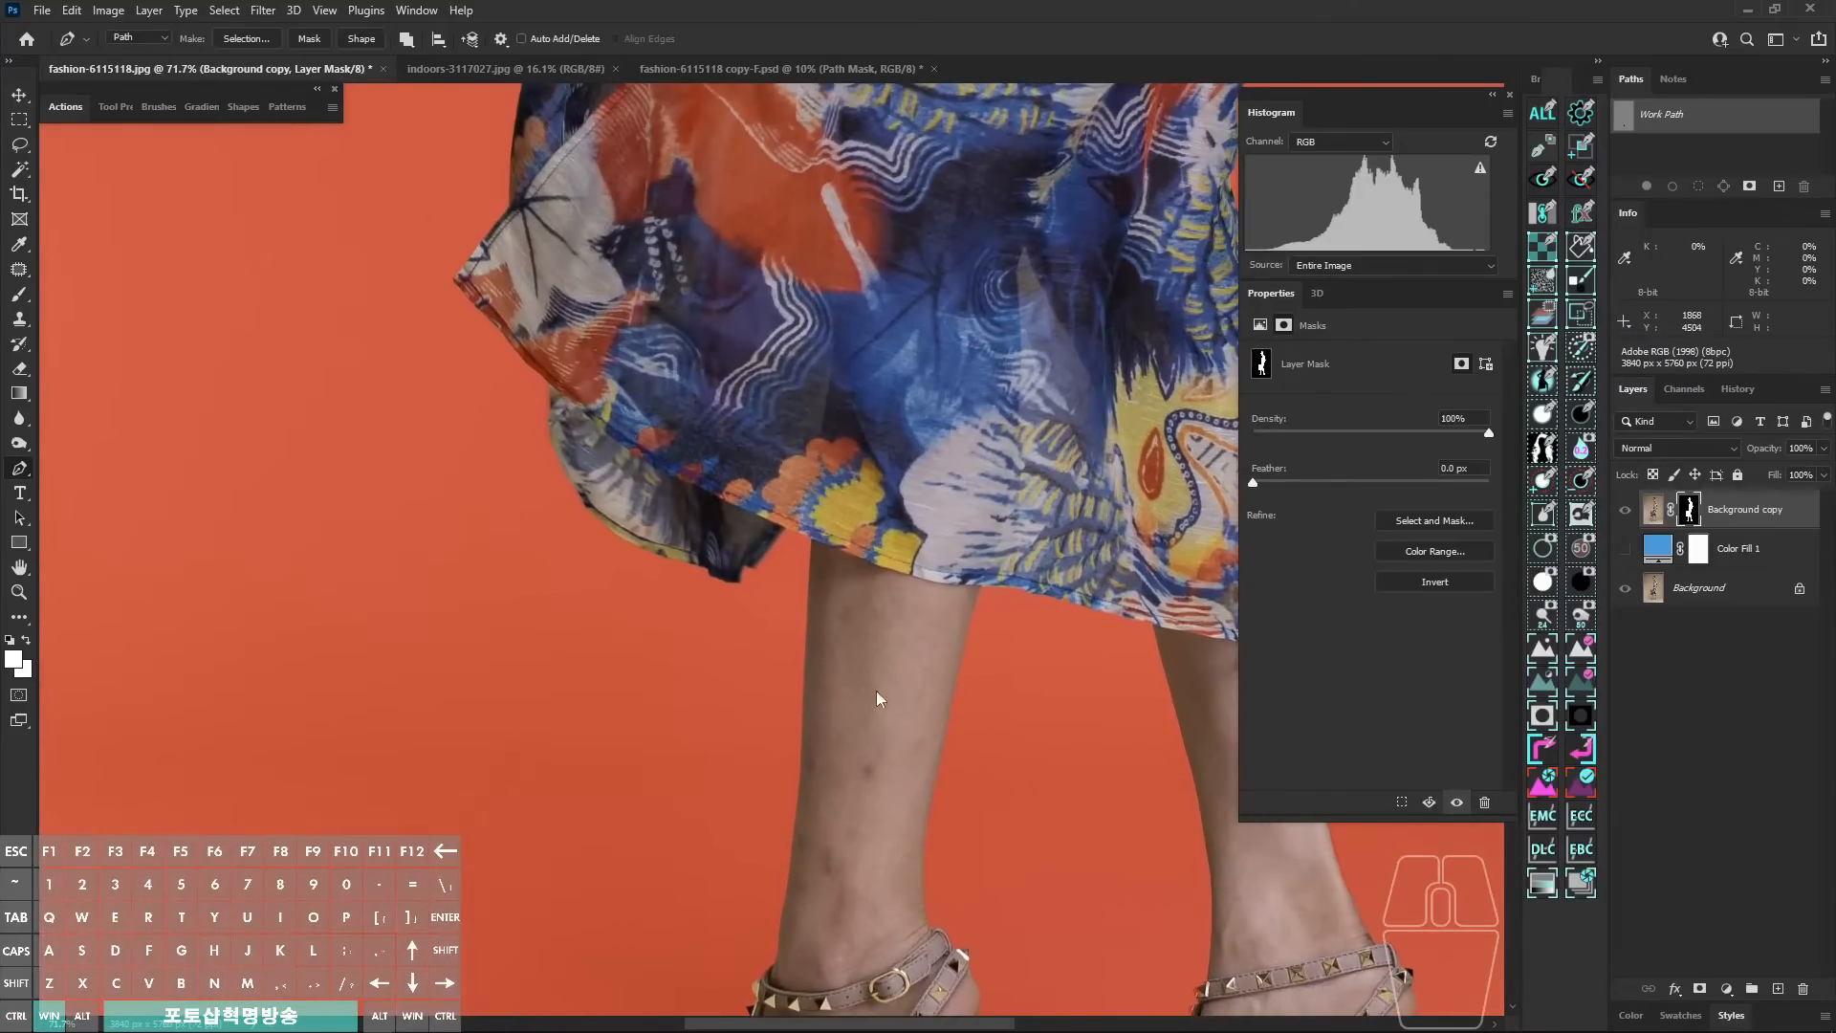
{"action": "scroll", "coordinate": [896, 539], "scroll_direction": "down", "scroll_amount": 5}
{"action": "scroll", "coordinate": [1007, 556], "scroll_direction": "up", "scroll_amount": 6}
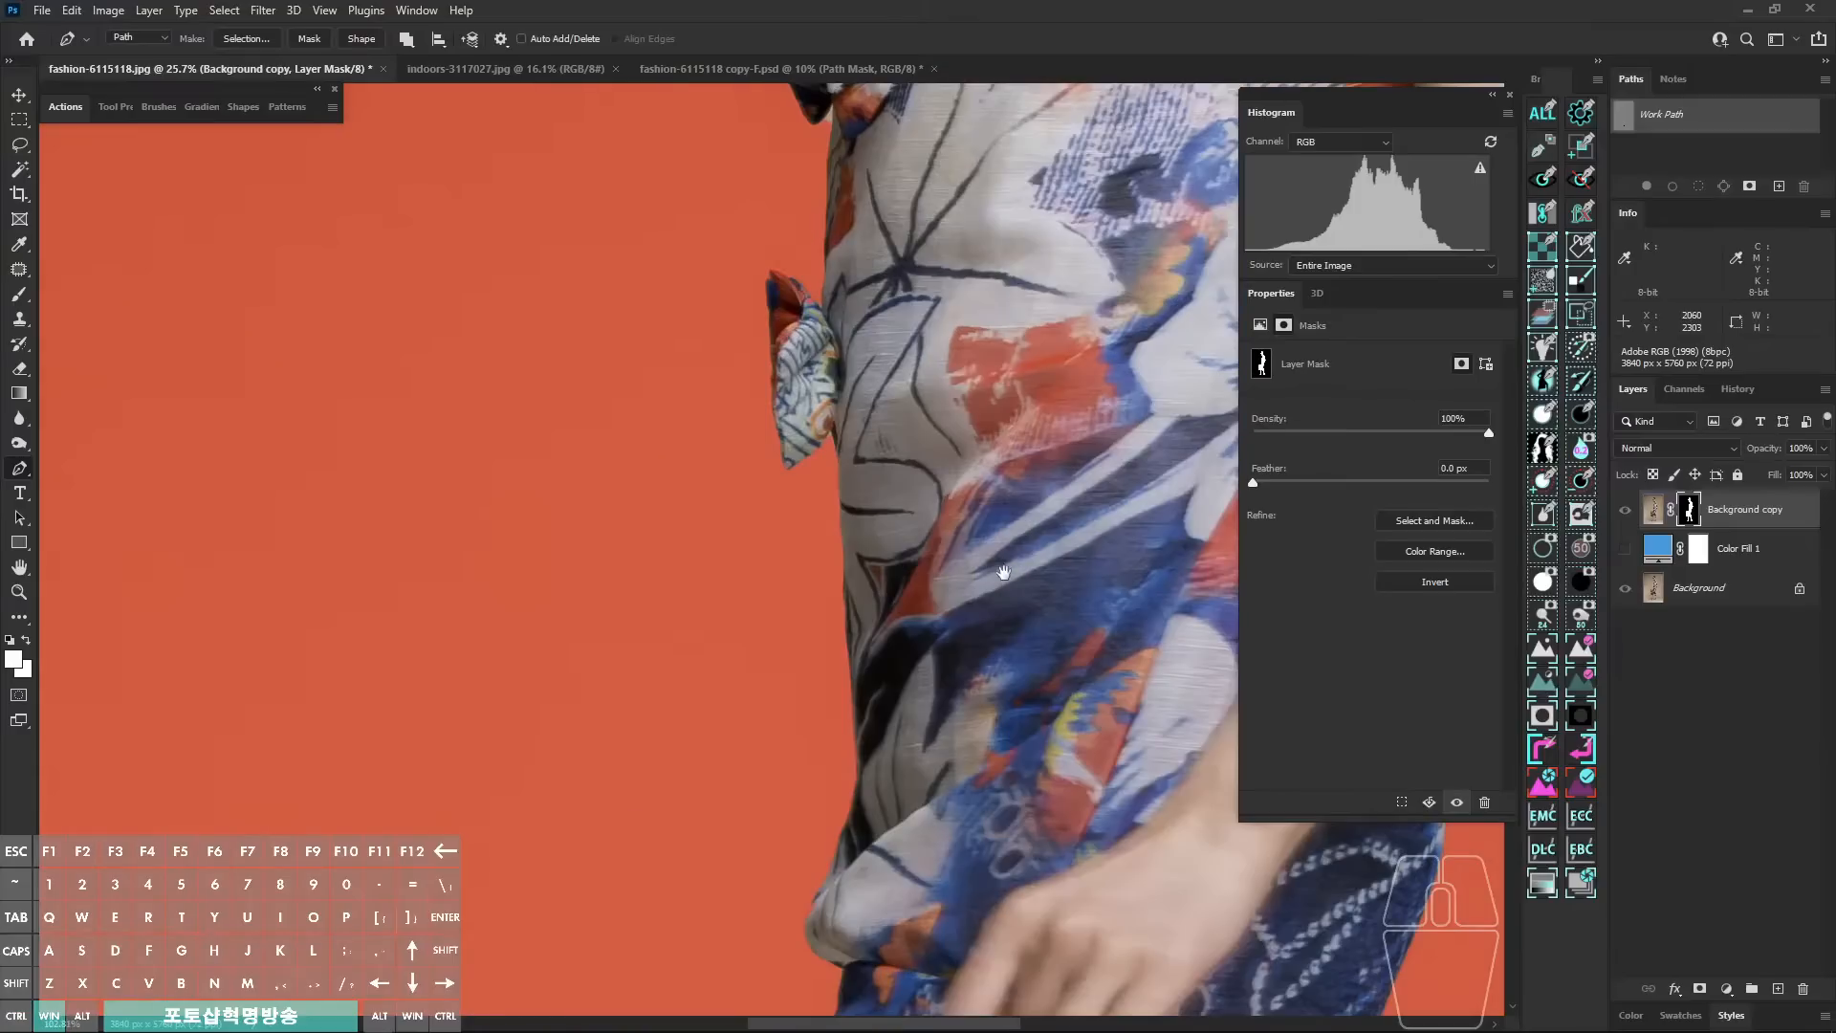
{"action": "scroll", "coordinate": [1007, 557], "scroll_direction": "down", "scroll_amount": 5}
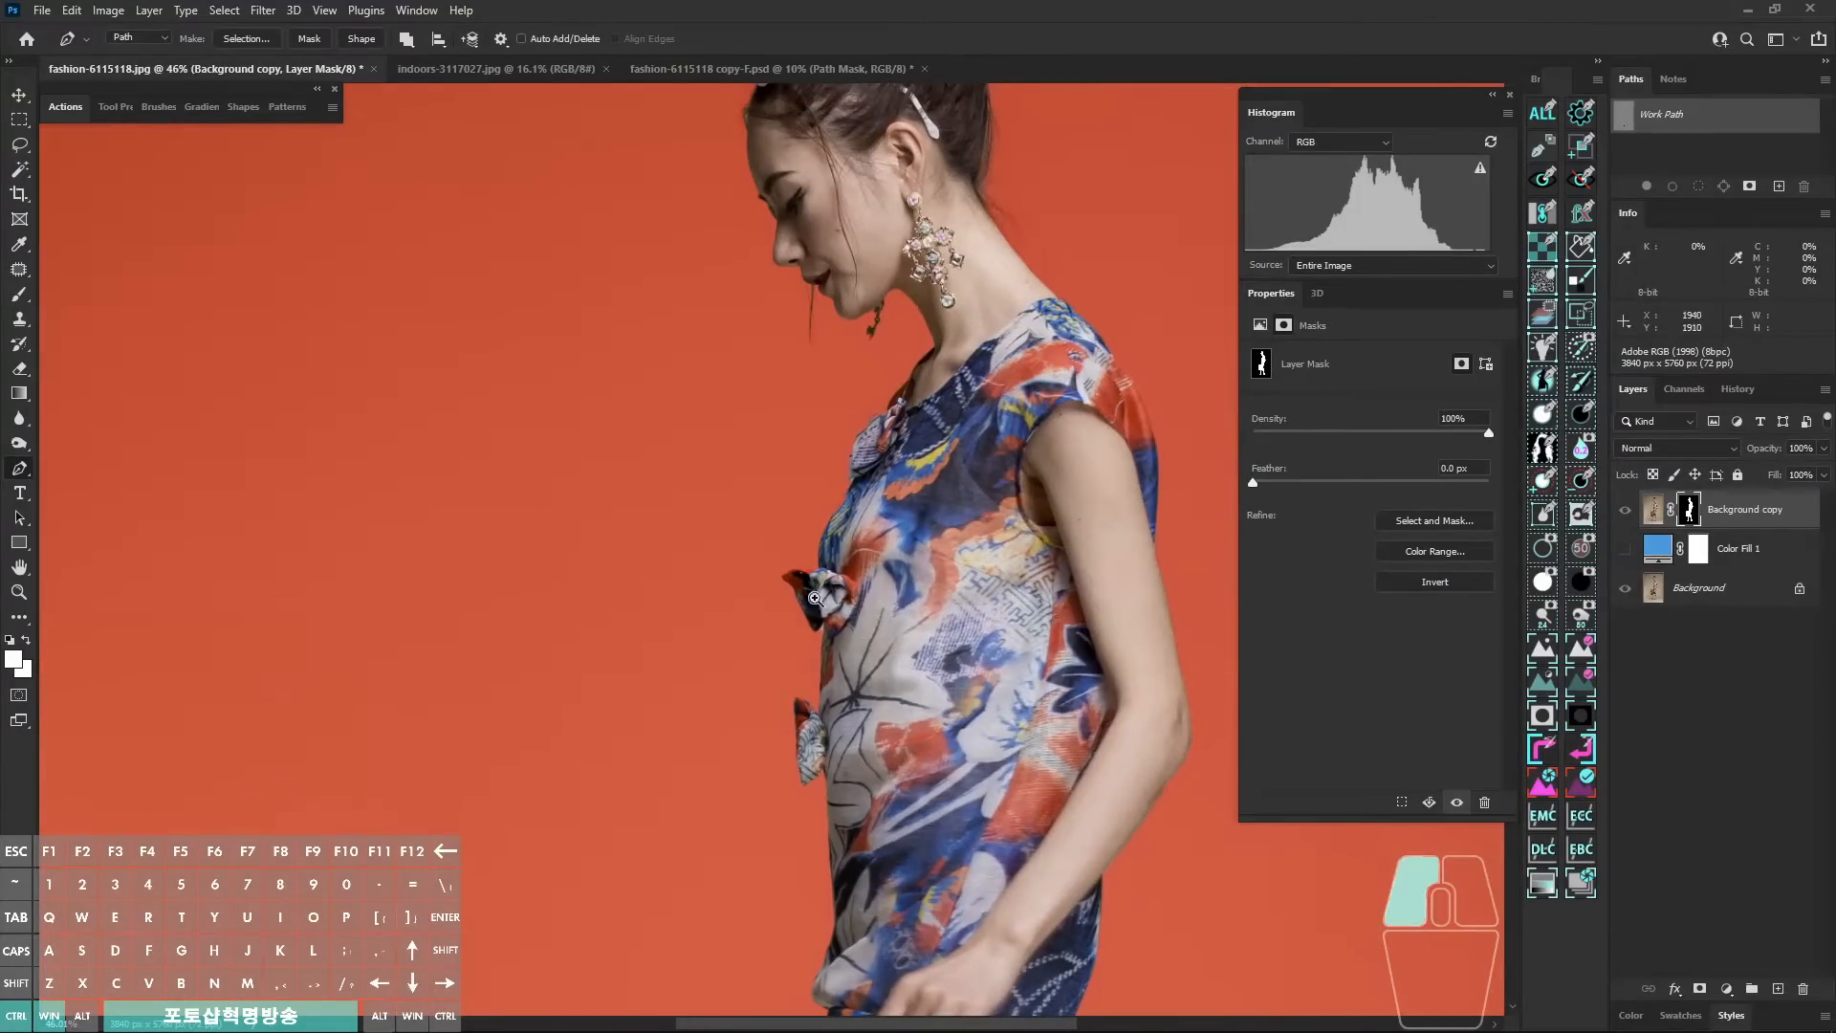
{"action": "scroll", "coordinate": [914, 674], "scroll_direction": "up", "scroll_amount": 7}
{"action": "scroll", "coordinate": [913, 674], "scroll_direction": "down", "scroll_amount": 4}
{"action": "scroll", "coordinate": [915, 406], "scroll_direction": "up", "scroll_amount": 8}
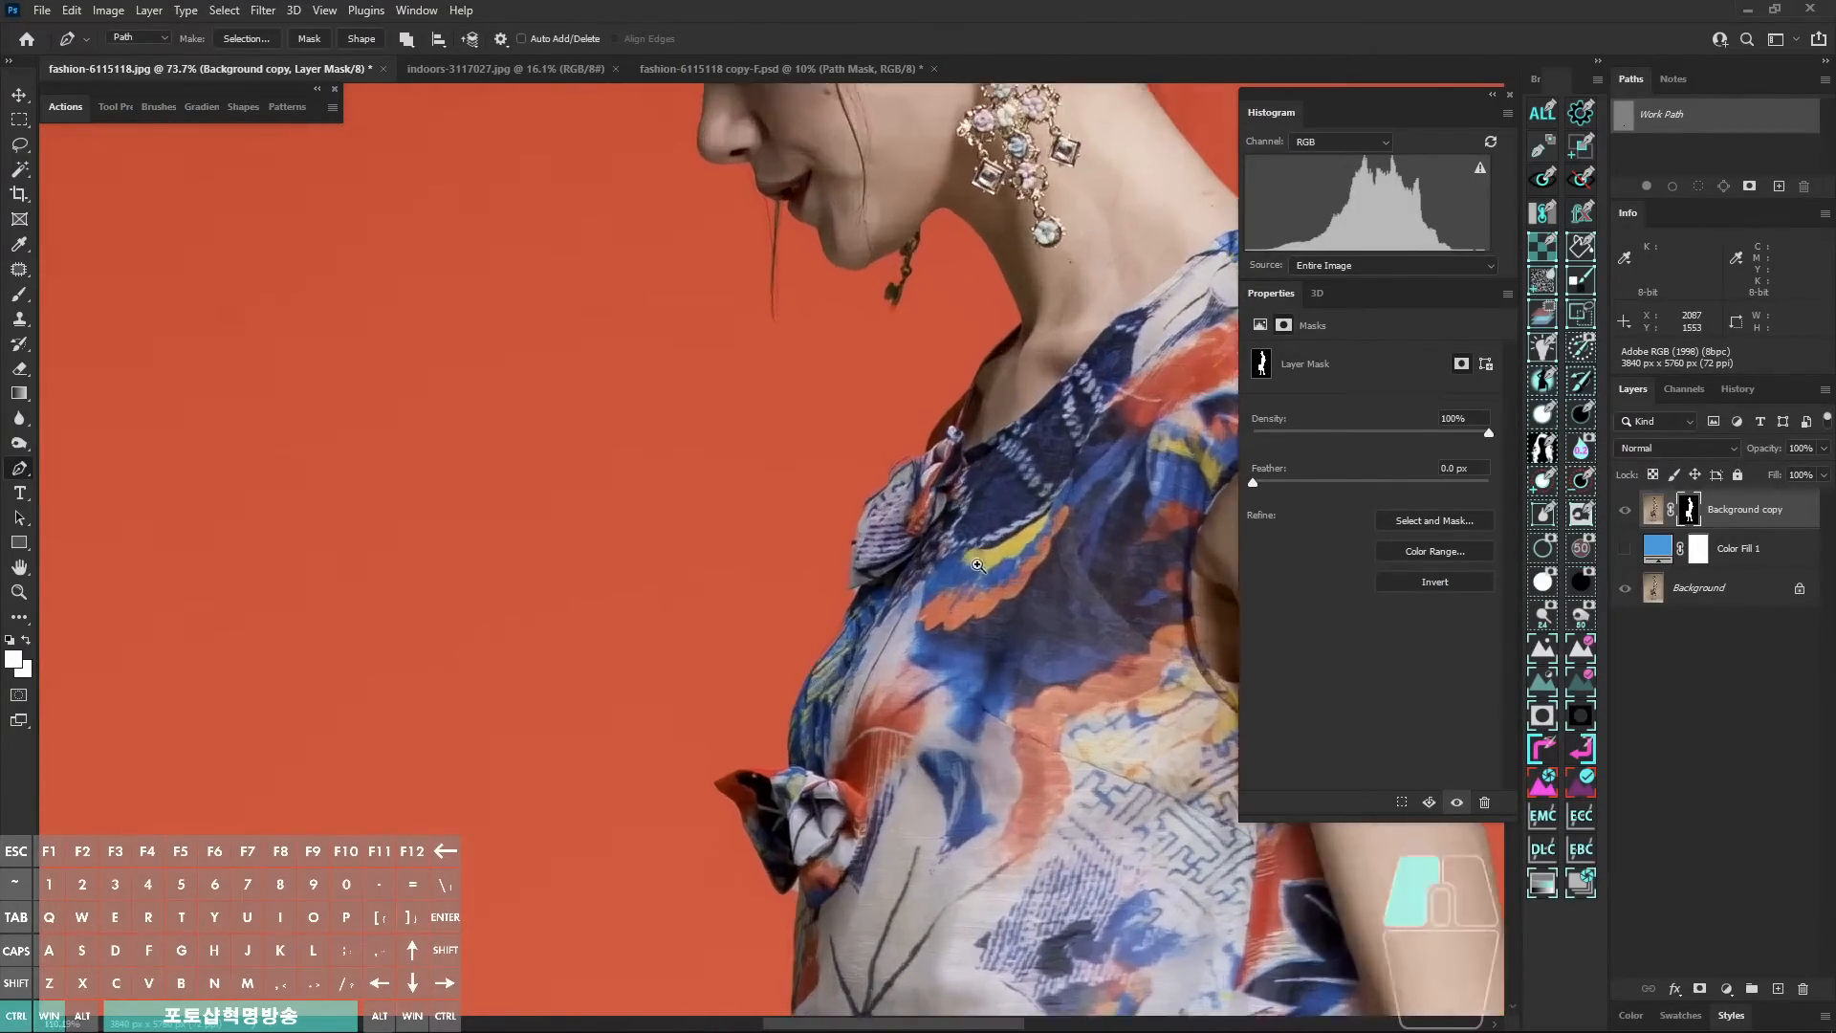
{"action": "left_click_drag", "start_coordinate": [915, 407], "coordinate": [937, 406]}
{"action": "left_click_drag", "start_coordinate": [849, 636], "coordinate": [964, 246]}
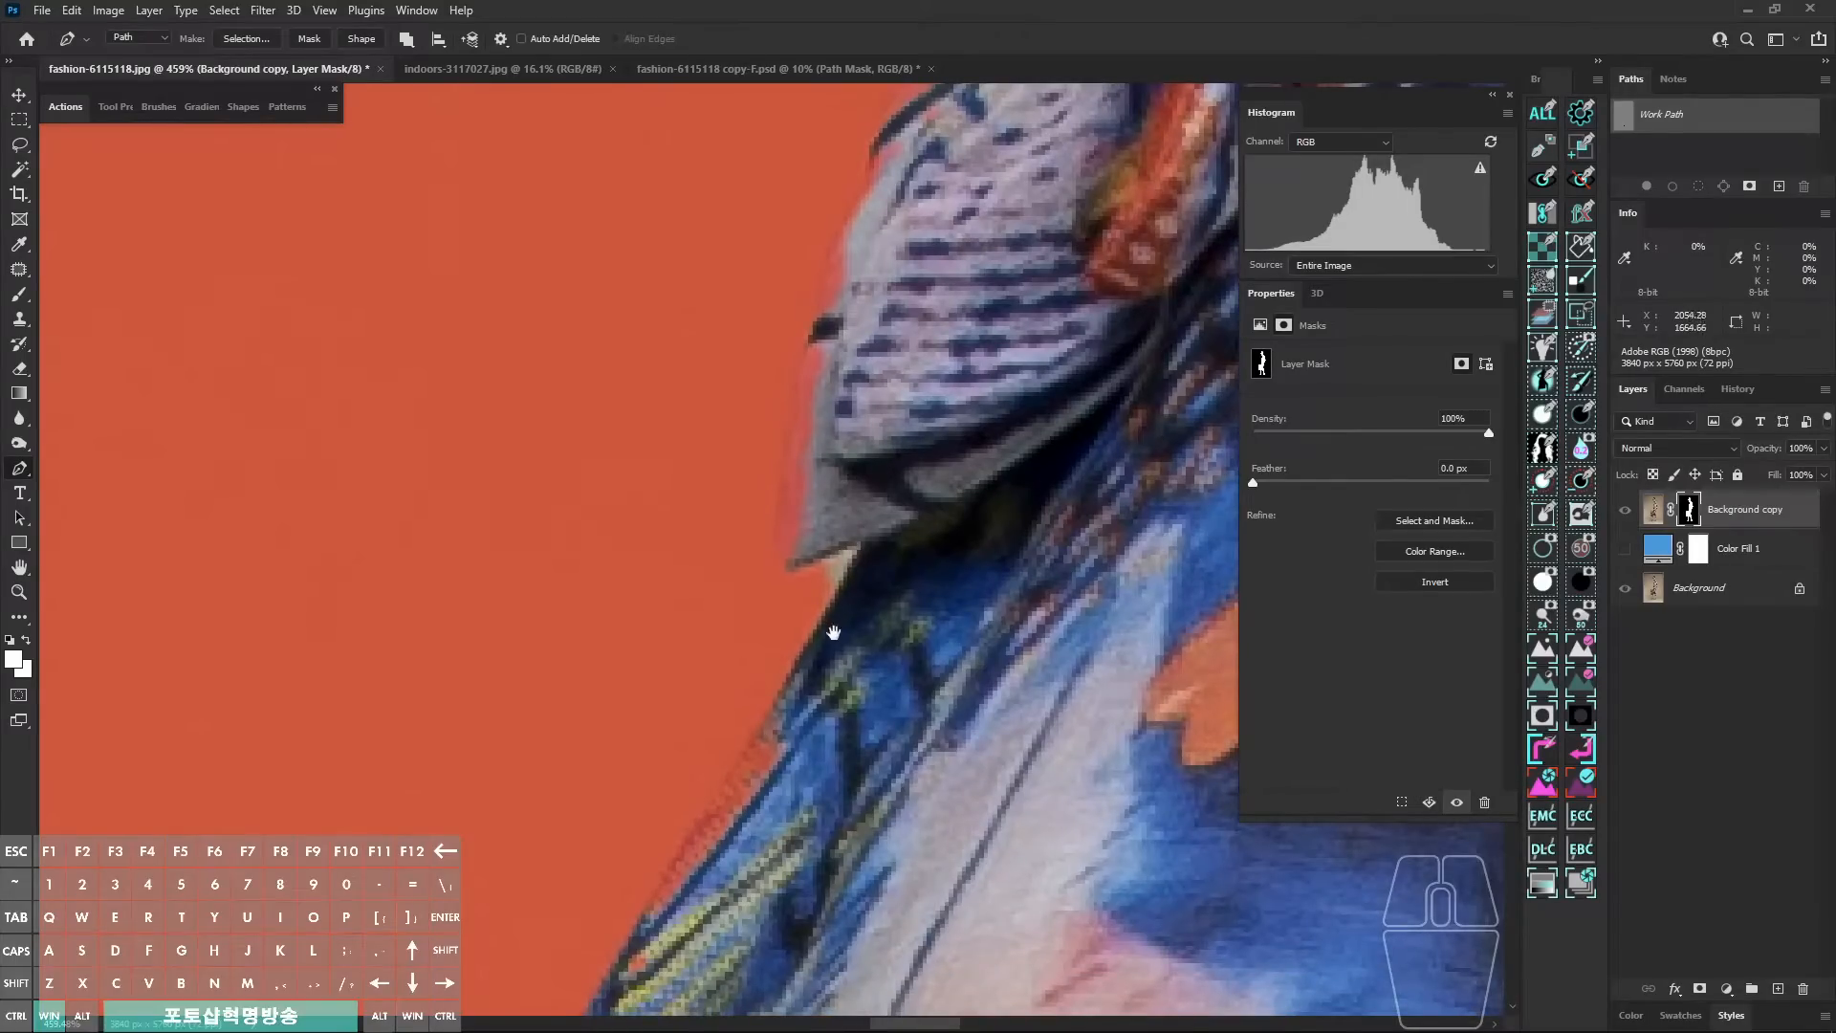
Step: Enclose the faded dress edge below the flower trim on the chest with a Pen path and fill it with white on the mask
{"action": "left_click_drag", "start_coordinate": [832, 631], "coordinate": [895, 488]}
{"action": "left_click_drag", "start_coordinate": [688, 815], "coordinate": [711, 769]}
{"action": "left_click_drag", "start_coordinate": [814, 600], "coordinate": [844, 656]}
{"action": "left_click_drag", "start_coordinate": [809, 754], "coordinate": [685, 884]}
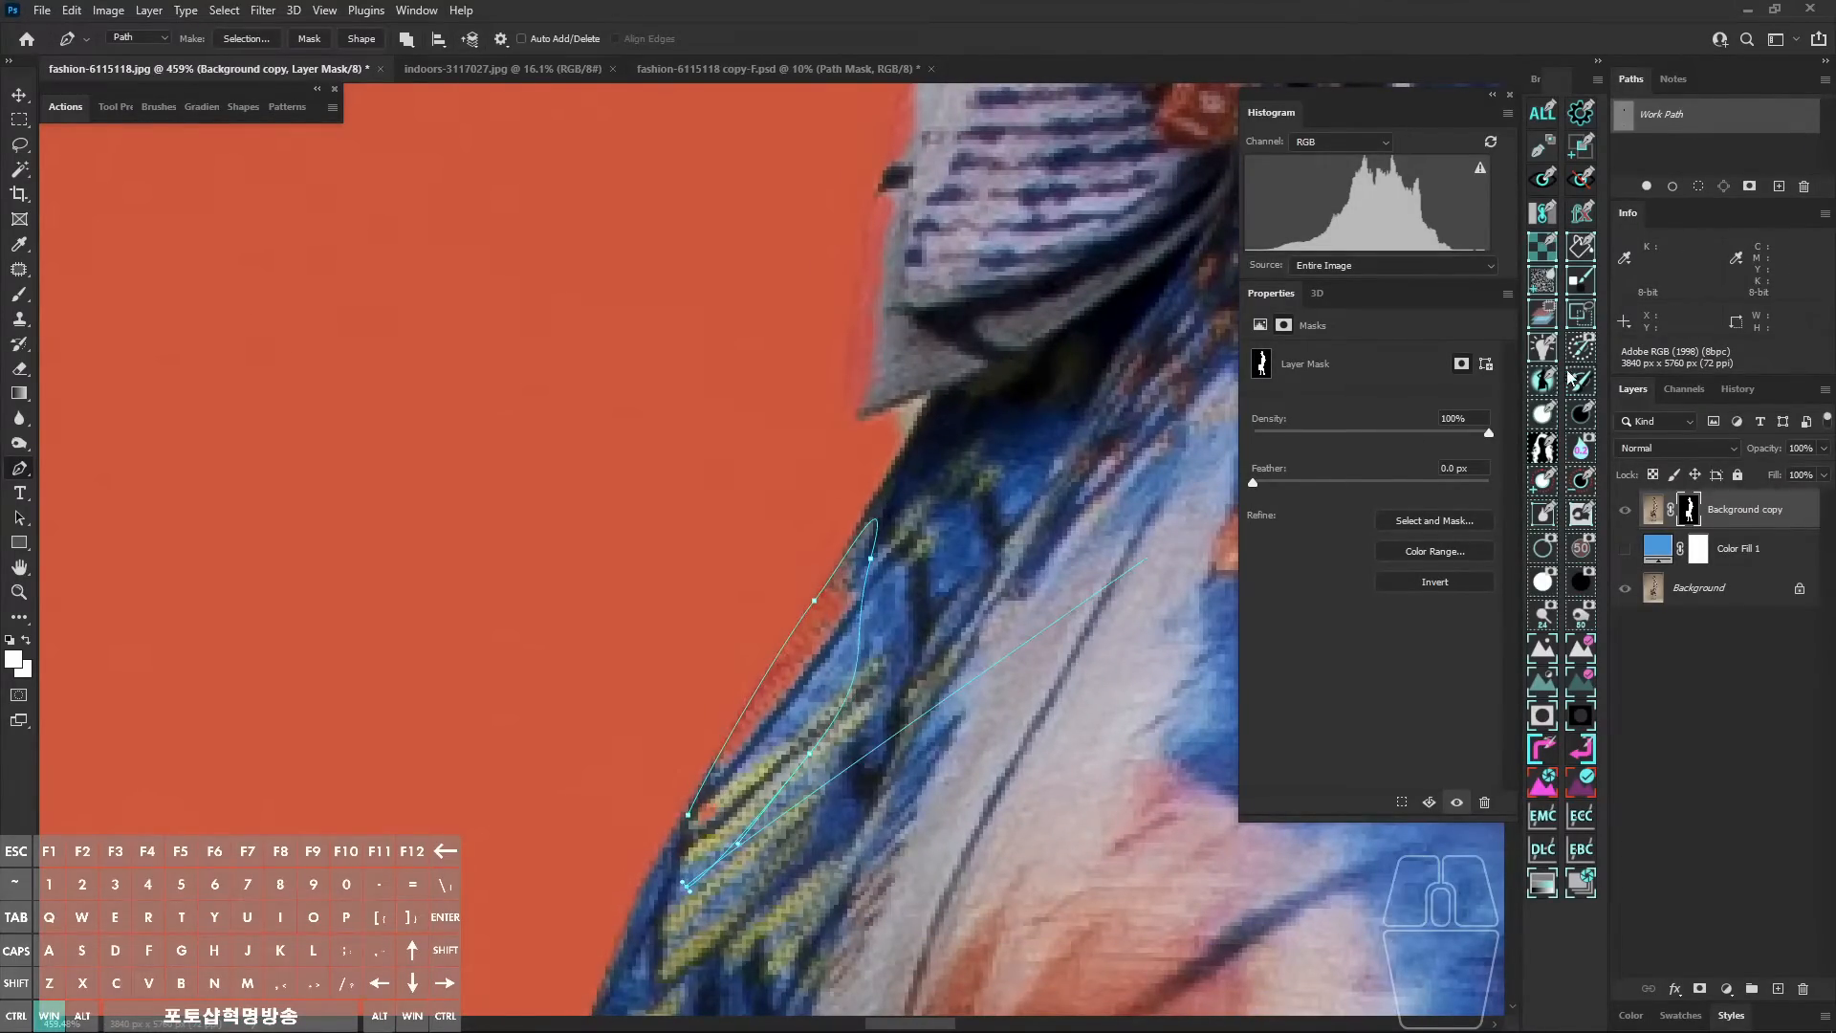
{"action": "left_click", "coordinate": [1556, 419]}
Step: Outline the light background patch under the flower trim's lower tip with a Pen path and fill it with black on the mask
{"action": "left_click_drag", "start_coordinate": [1026, 447], "coordinate": [1026, 616]}
{"action": "mouse_move", "coordinate": [886, 580]}
{"action": "left_mouse_down"}
{"action": "mouse_move", "coordinate": [933, 566]}
{"action": "mouse_move", "coordinate": [886, 628]}
{"action": "left_mouse_up"}
{"action": "left_click", "coordinate": [1592, 411]}
Step: Trace a Pen path around the striped flower trim, following its outer edge up to the neckline and returning through the dress
{"action": "left_click_drag", "start_coordinate": [867, 618], "coordinate": [869, 577]}
{"action": "left_click_drag", "start_coordinate": [887, 509], "coordinate": [883, 650]}
{"action": "left_click_drag", "start_coordinate": [889, 574], "coordinate": [902, 514]}
{"action": "left_click_drag", "start_coordinate": [923, 448], "coordinate": [904, 552]}
{"action": "left_click_drag", "start_coordinate": [962, 399], "coordinate": [987, 378]}
{"action": "left_click_drag", "start_coordinate": [1032, 361], "coordinate": [1012, 545]}
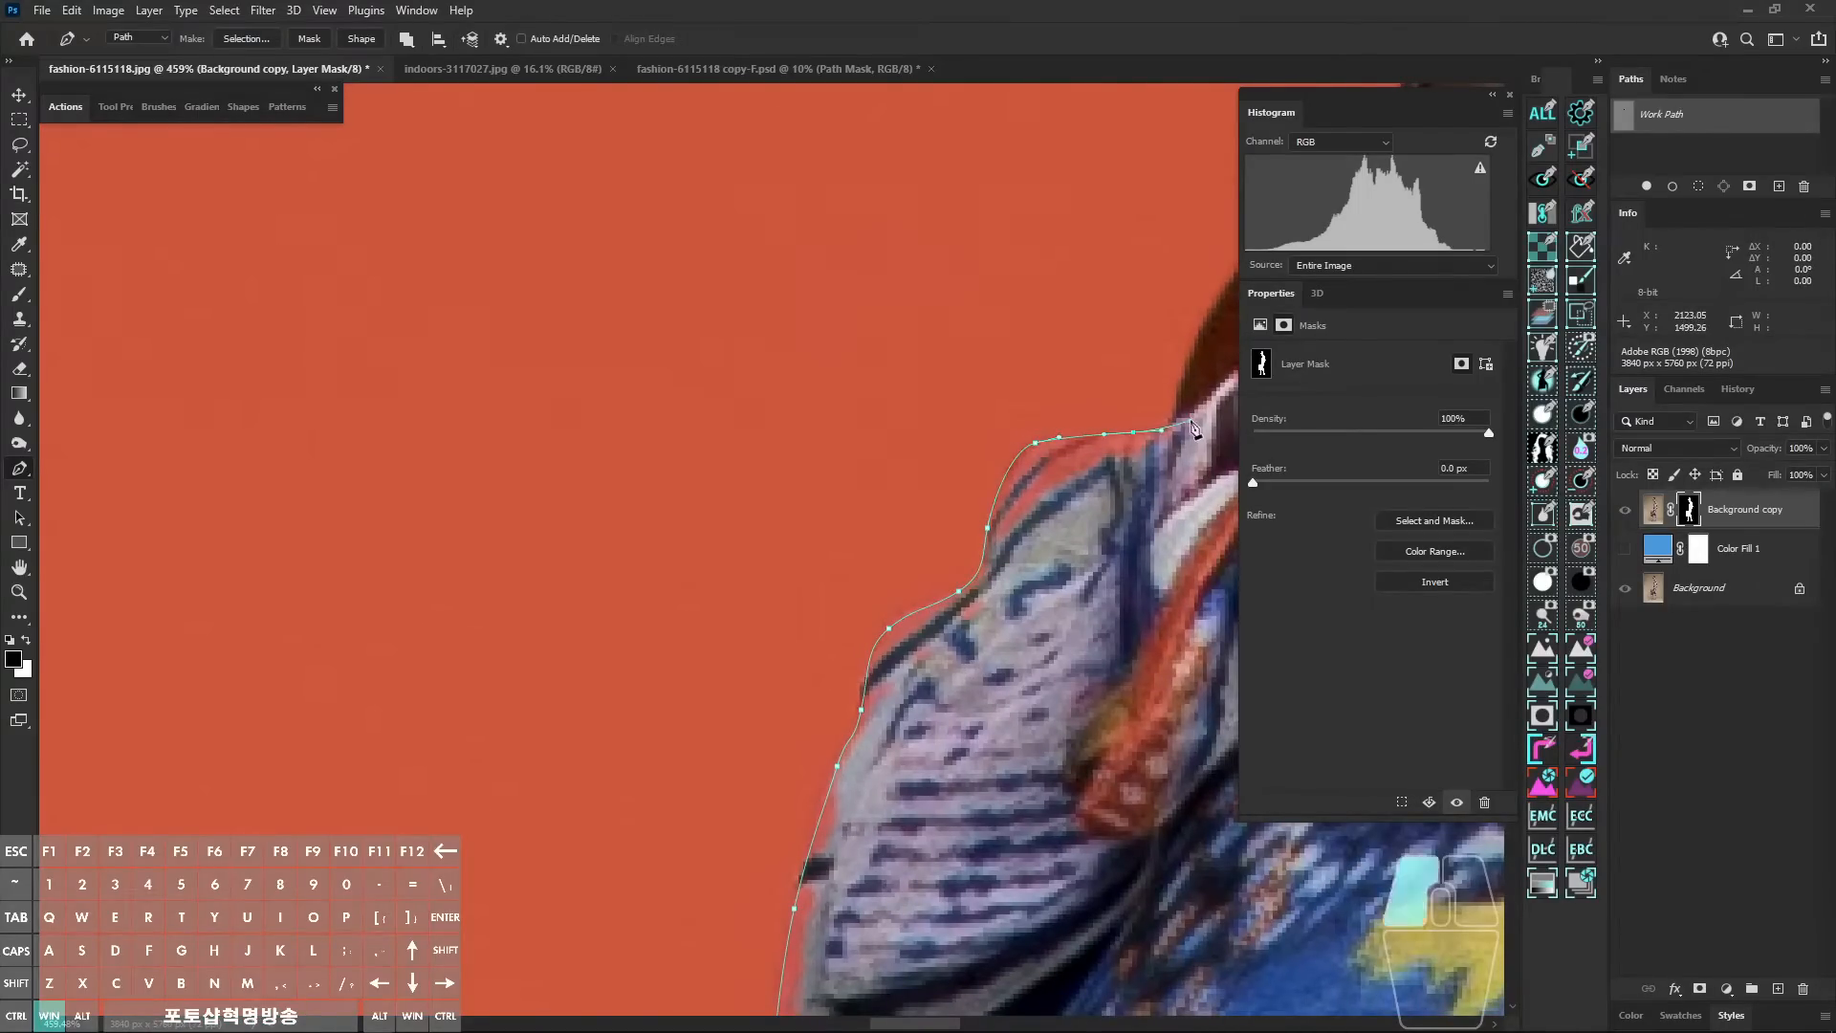
{"action": "left_click", "coordinate": [1191, 421]}
{"action": "left_click_drag", "start_coordinate": [1159, 587], "coordinate": [927, 336]}
{"action": "left_click_drag", "start_coordinate": [947, 418], "coordinate": [907, 501]}
{"action": "left_click_drag", "start_coordinate": [843, 633], "coordinate": [797, 693]}
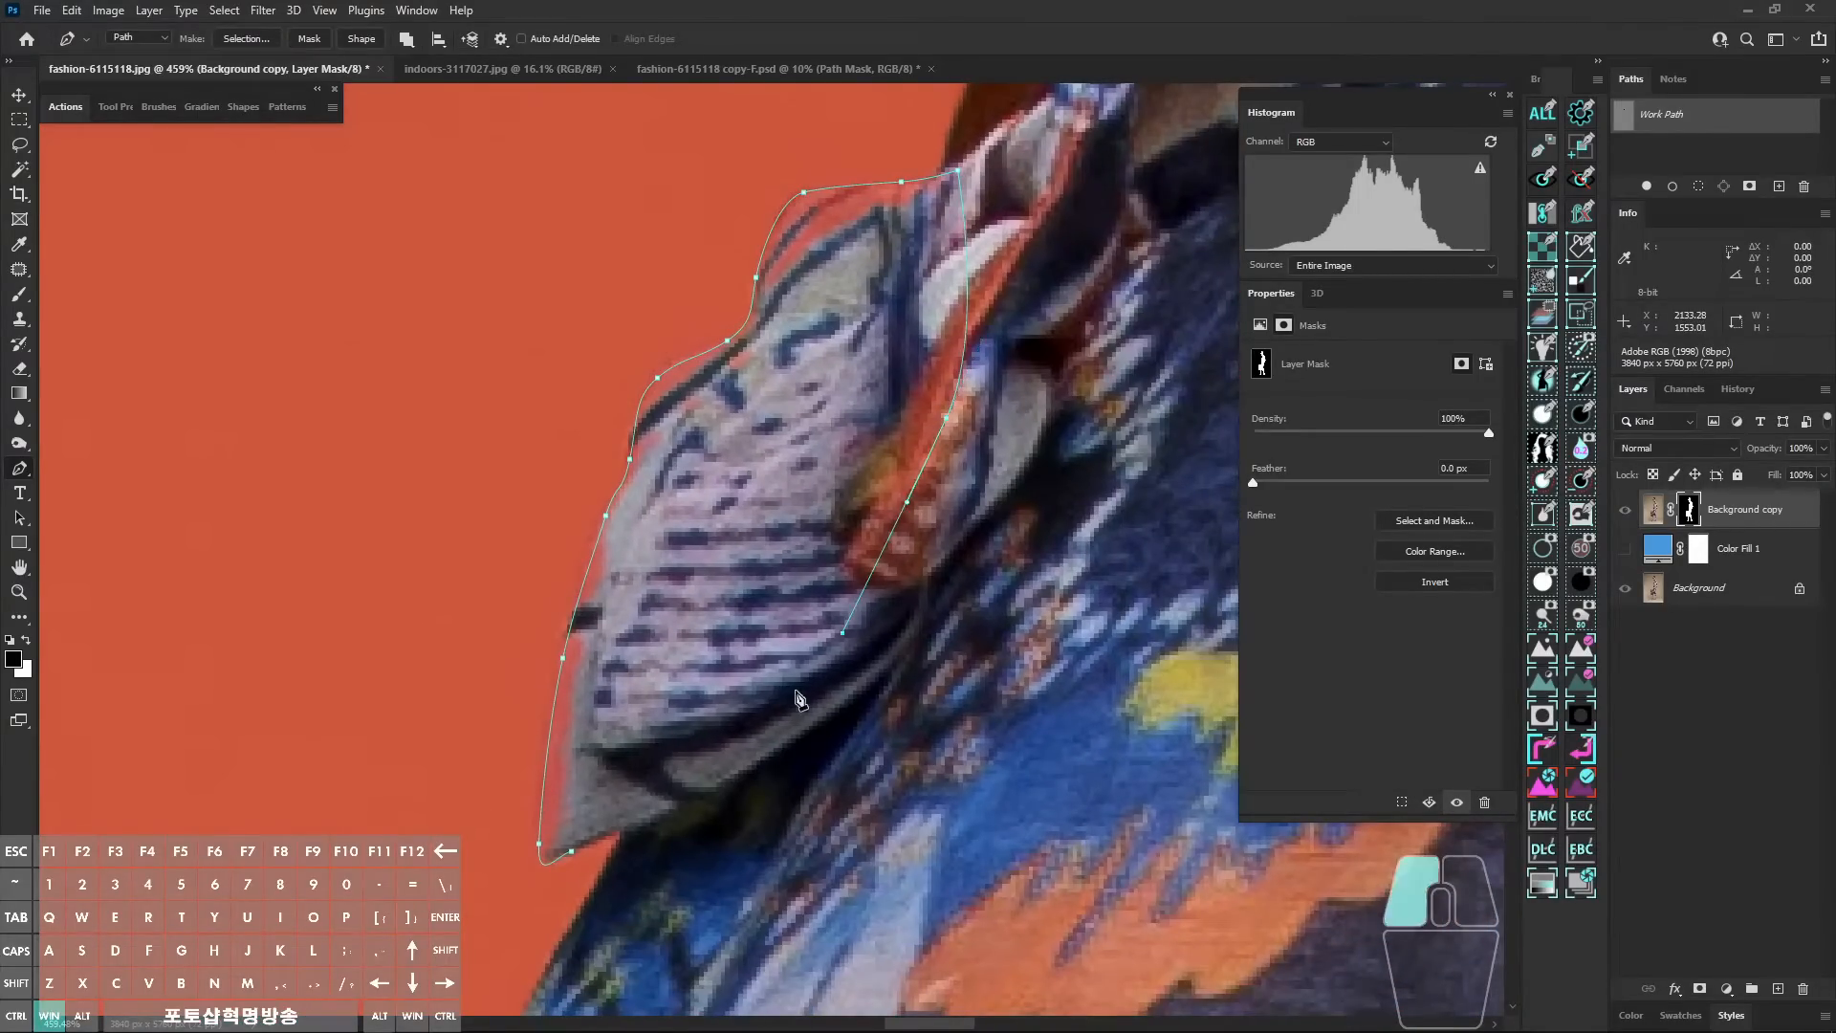
Step: Undo the mistaken black fill of the striped trim, reselect its Pen path and fill the area with white on the mask
{"action": "left_click", "coordinate": [1583, 418]}
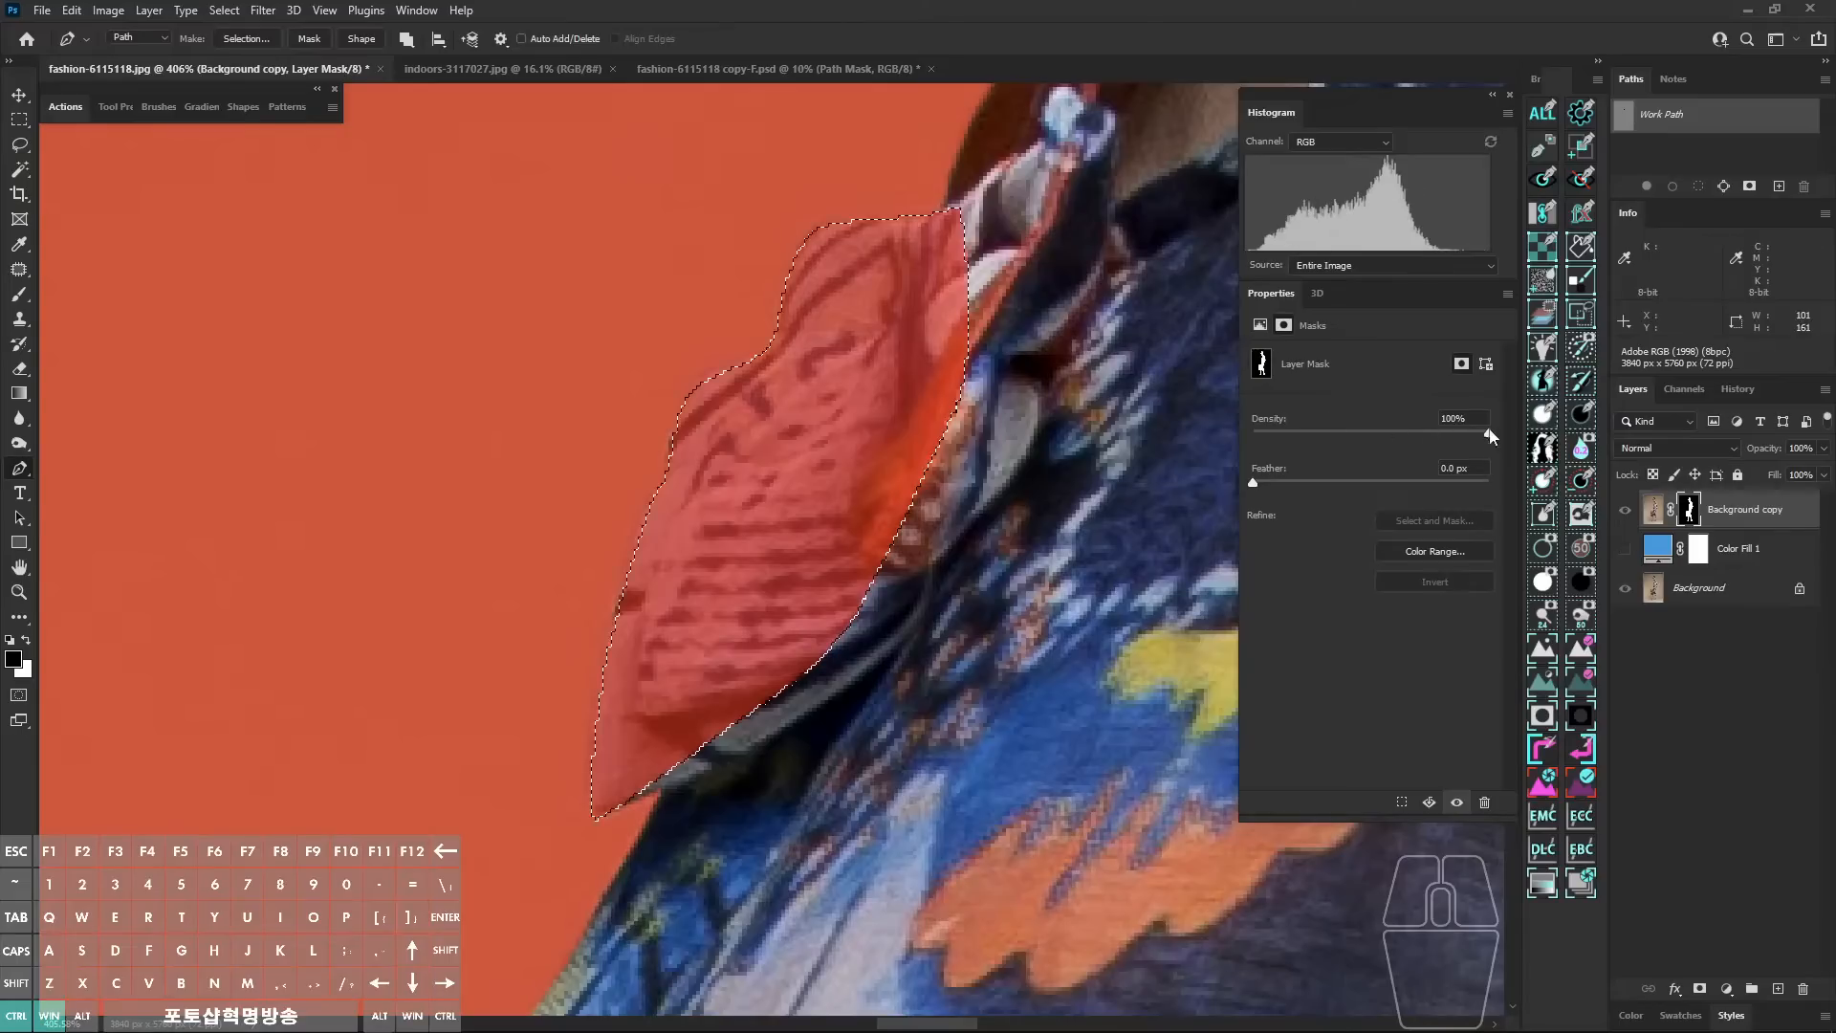
{"action": "left_click", "coordinate": [1554, 452]}
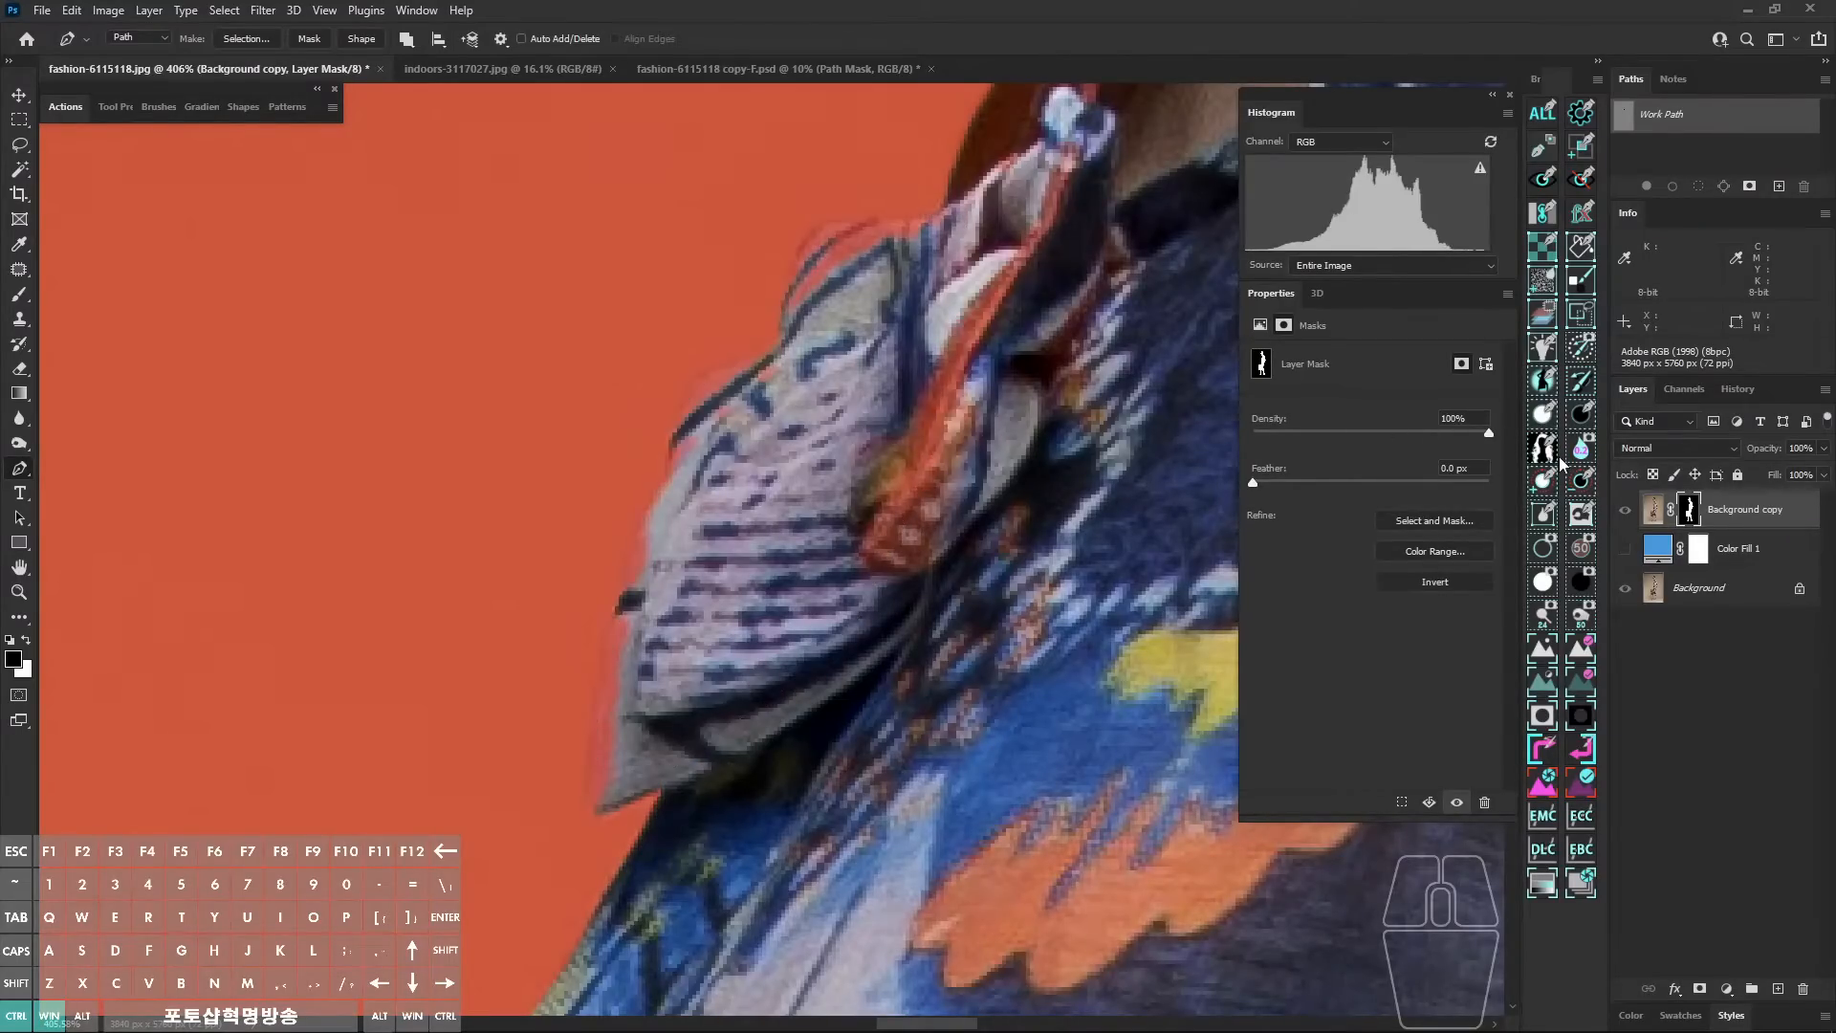
{"action": "left_click", "coordinate": [1670, 114]}
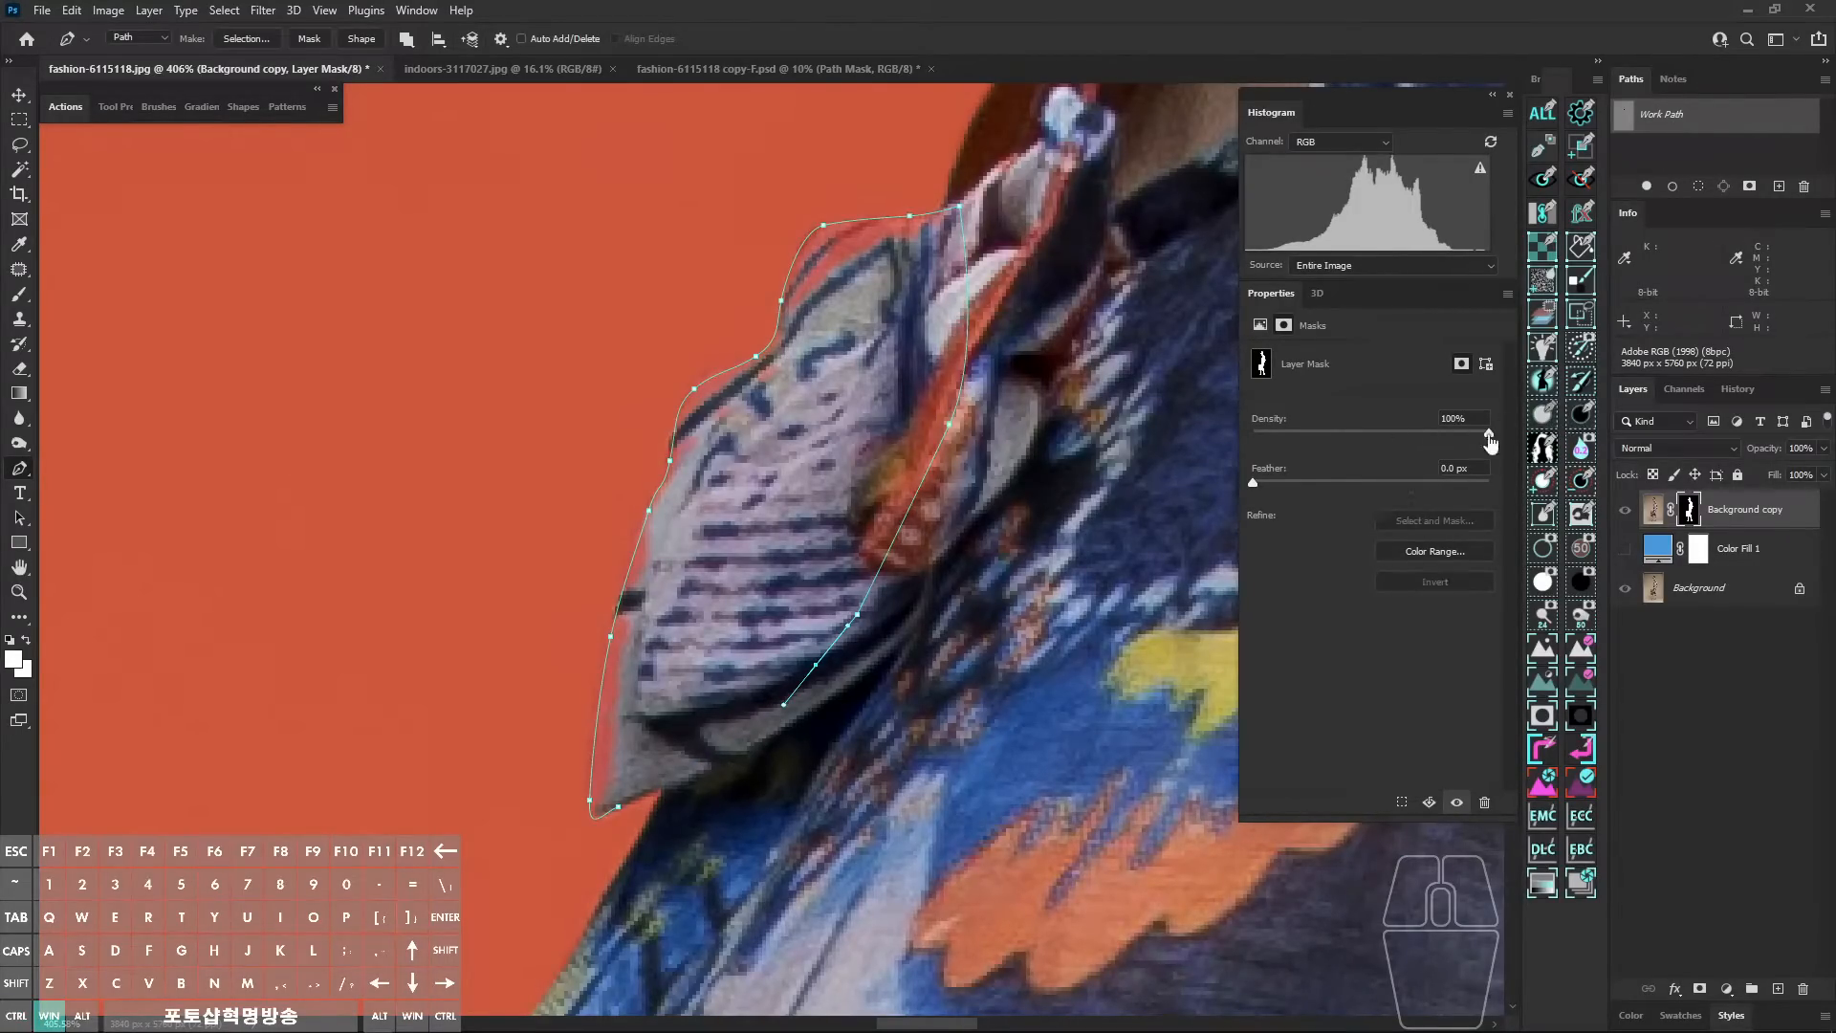
{"action": "key", "text": "Return"}
Step: Examine the cutout's mask edge from the neckline and chin up to the loose hair strands, sunglasses and hair bun
{"action": "left_click_drag", "start_coordinate": [1041, 95], "coordinate": [965, 568]}
{"action": "left_click_drag", "start_coordinate": [1086, 456], "coordinate": [960, 631]}
{"action": "left_click_drag", "start_coordinate": [1152, 258], "coordinate": [980, 551]}
{"action": "left_click_drag", "start_coordinate": [952, 513], "coordinate": [1117, 849]}
{"action": "left_click_drag", "start_coordinate": [994, 611], "coordinate": [1025, 561]}
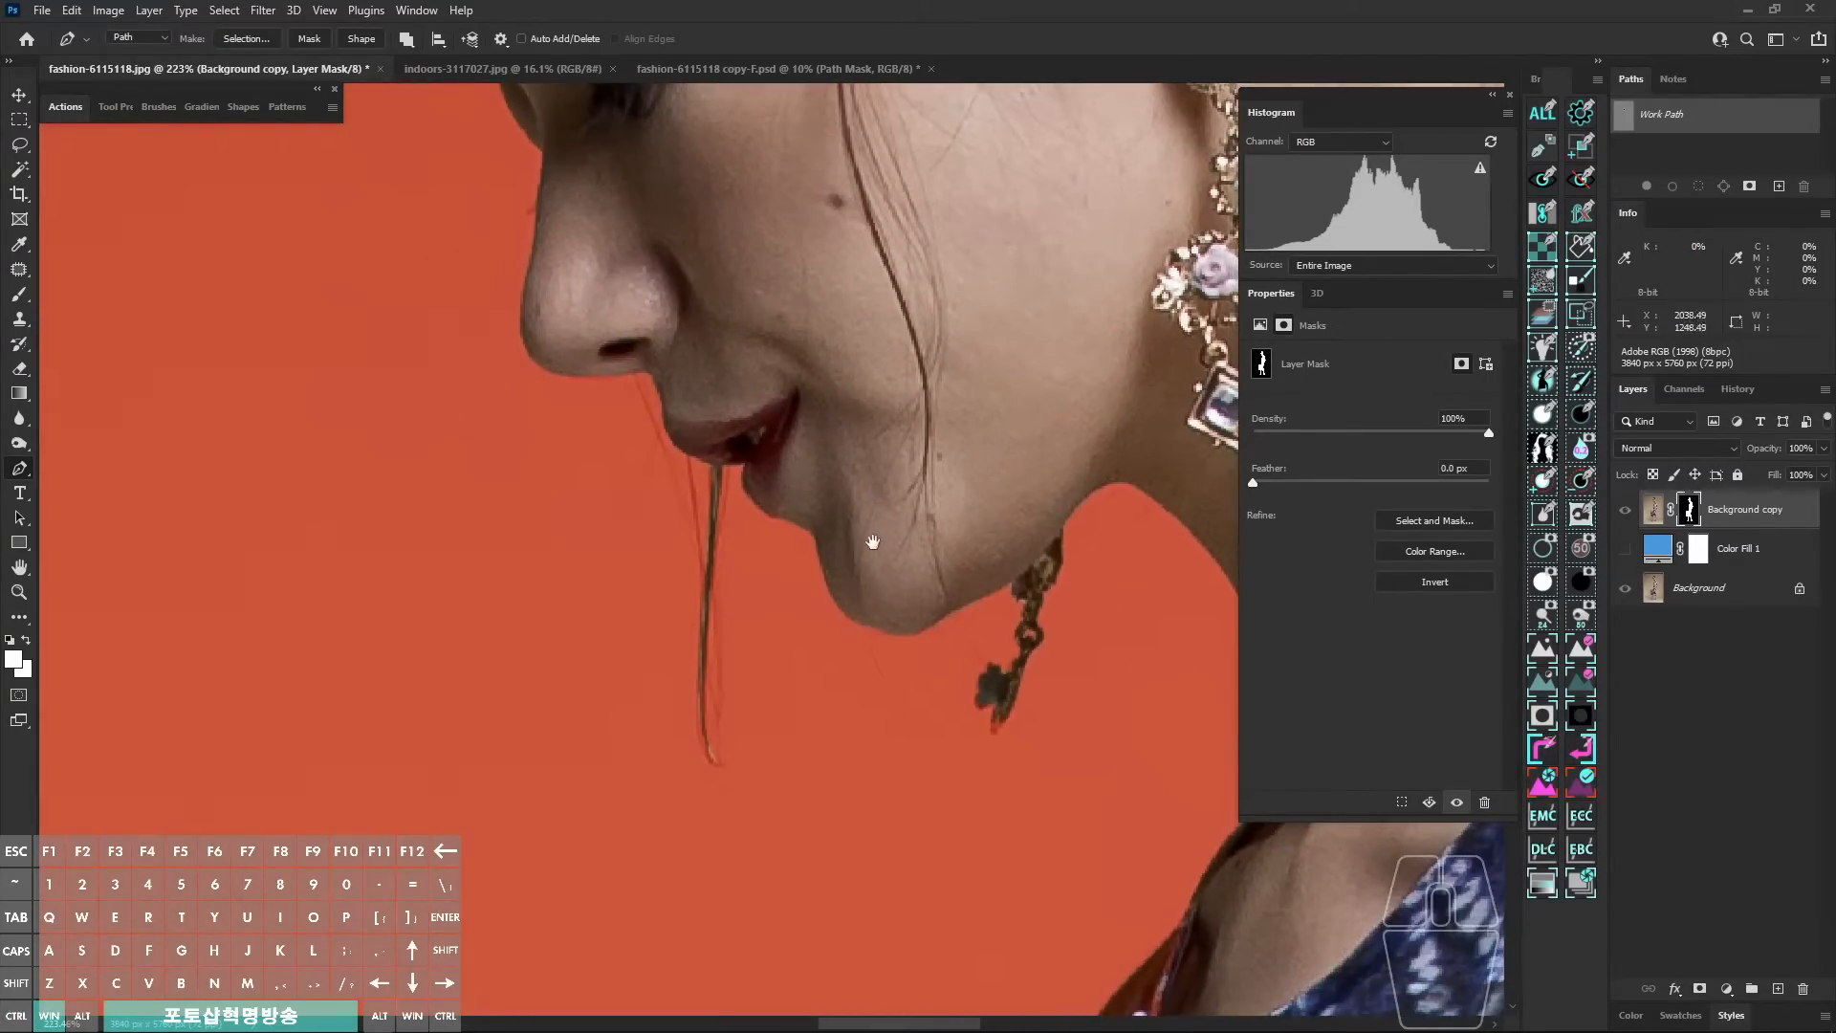
{"action": "left_click_drag", "start_coordinate": [843, 277], "coordinate": [914, 708]}
{"action": "left_click_drag", "start_coordinate": [957, 617], "coordinate": [918, 554]}
{"action": "left_click_drag", "start_coordinate": [875, 435], "coordinate": [852, 656]}
{"action": "left_click_drag", "start_coordinate": [952, 438], "coordinate": [798, 692]}
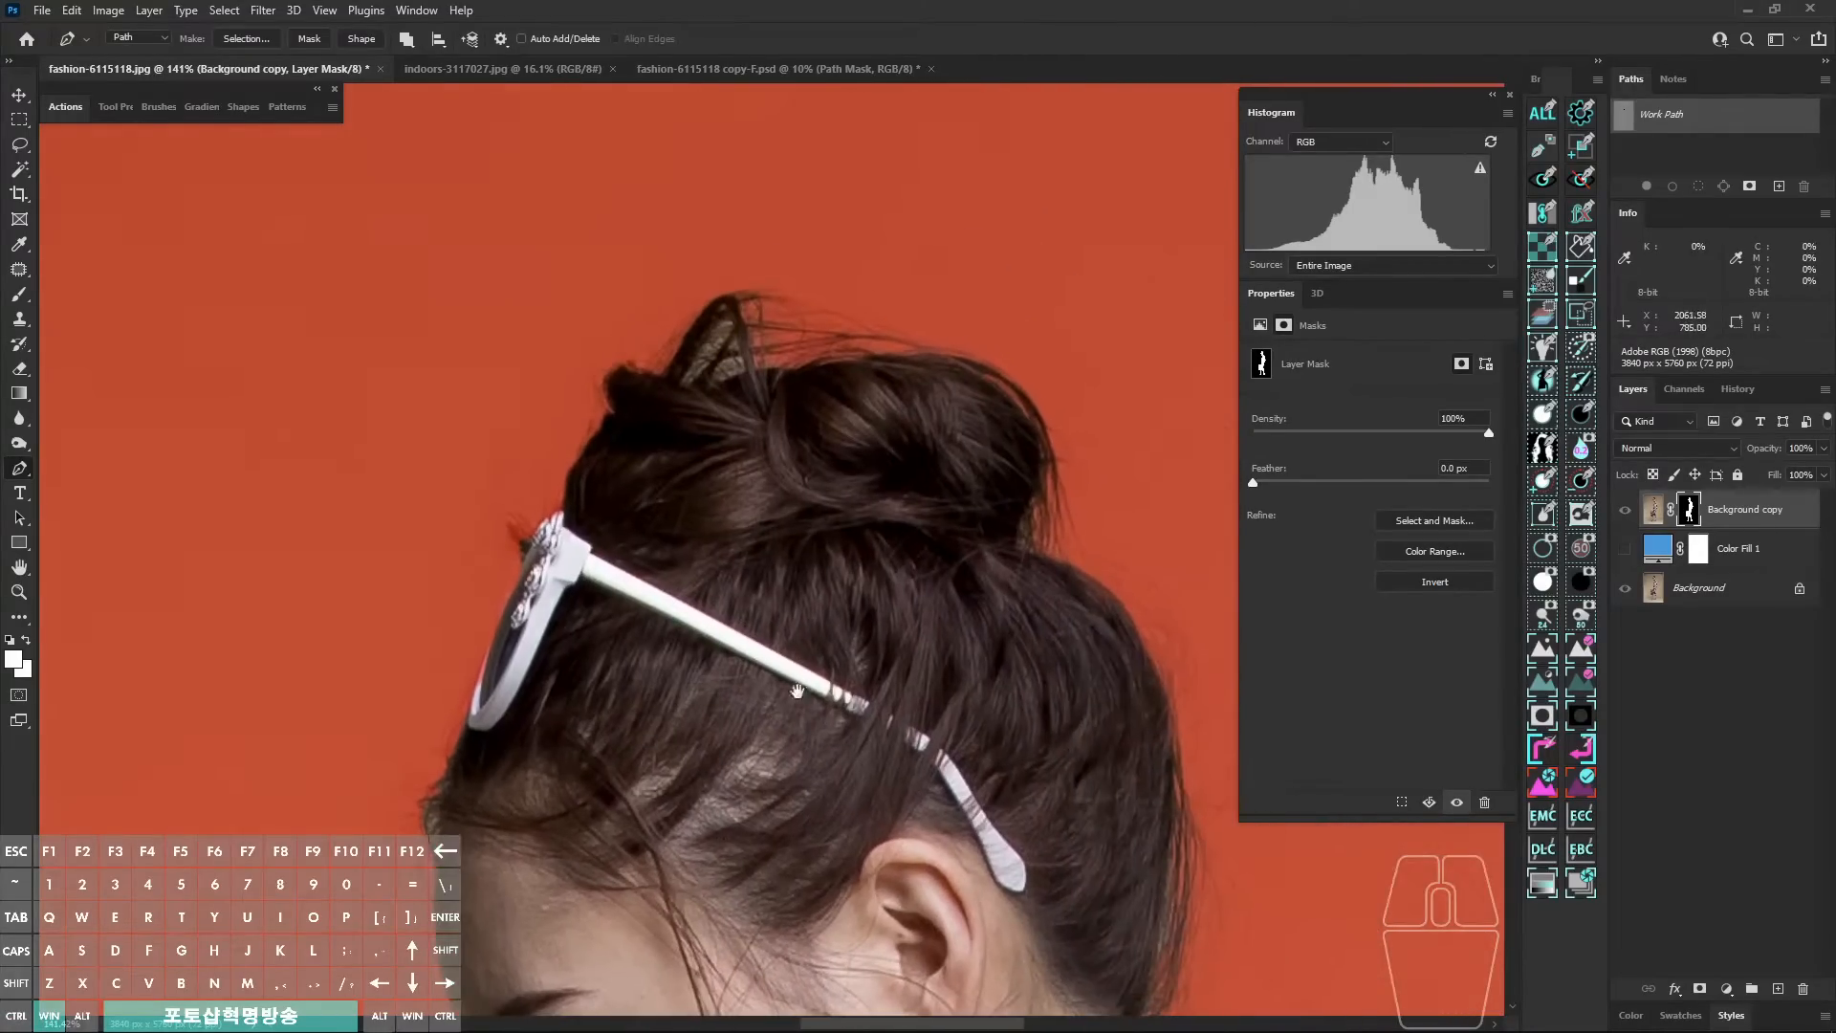
{"action": "left_click_drag", "start_coordinate": [881, 394], "coordinate": [876, 404]}
{"action": "left_click_drag", "start_coordinate": [1016, 647], "coordinate": [912, 459]}
{"action": "left_click_drag", "start_coordinate": [935, 462], "coordinate": [822, 478]}
{"action": "left_click_drag", "start_coordinate": [966, 674], "coordinate": [939, 501]}
{"action": "left_click_drag", "start_coordinate": [939, 501], "coordinate": [895, 405]}
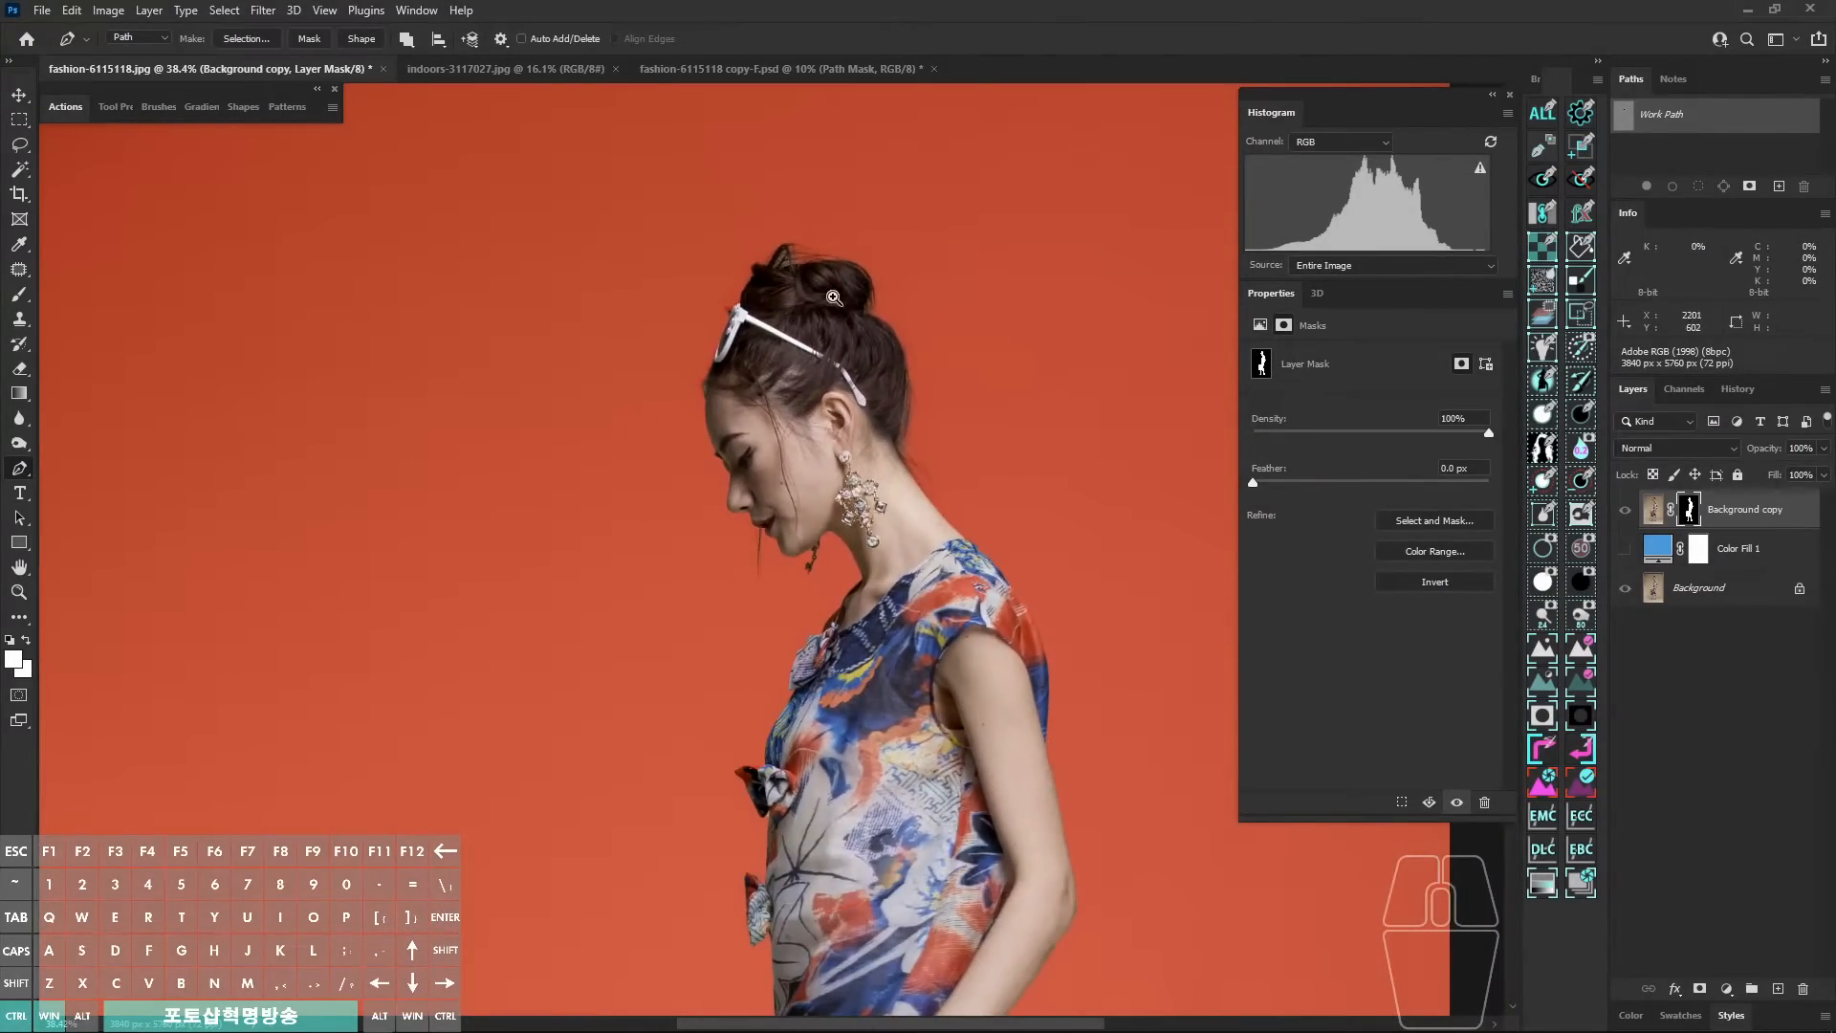
Step: Trace the elongated gap inside the hair loop atop the bun with a pen path and fill it black on the layer mask
{"action": "left_click_drag", "start_coordinate": [832, 296], "coordinate": [918, 299]}
{"action": "left_click_drag", "start_coordinate": [803, 277], "coordinate": [903, 455]}
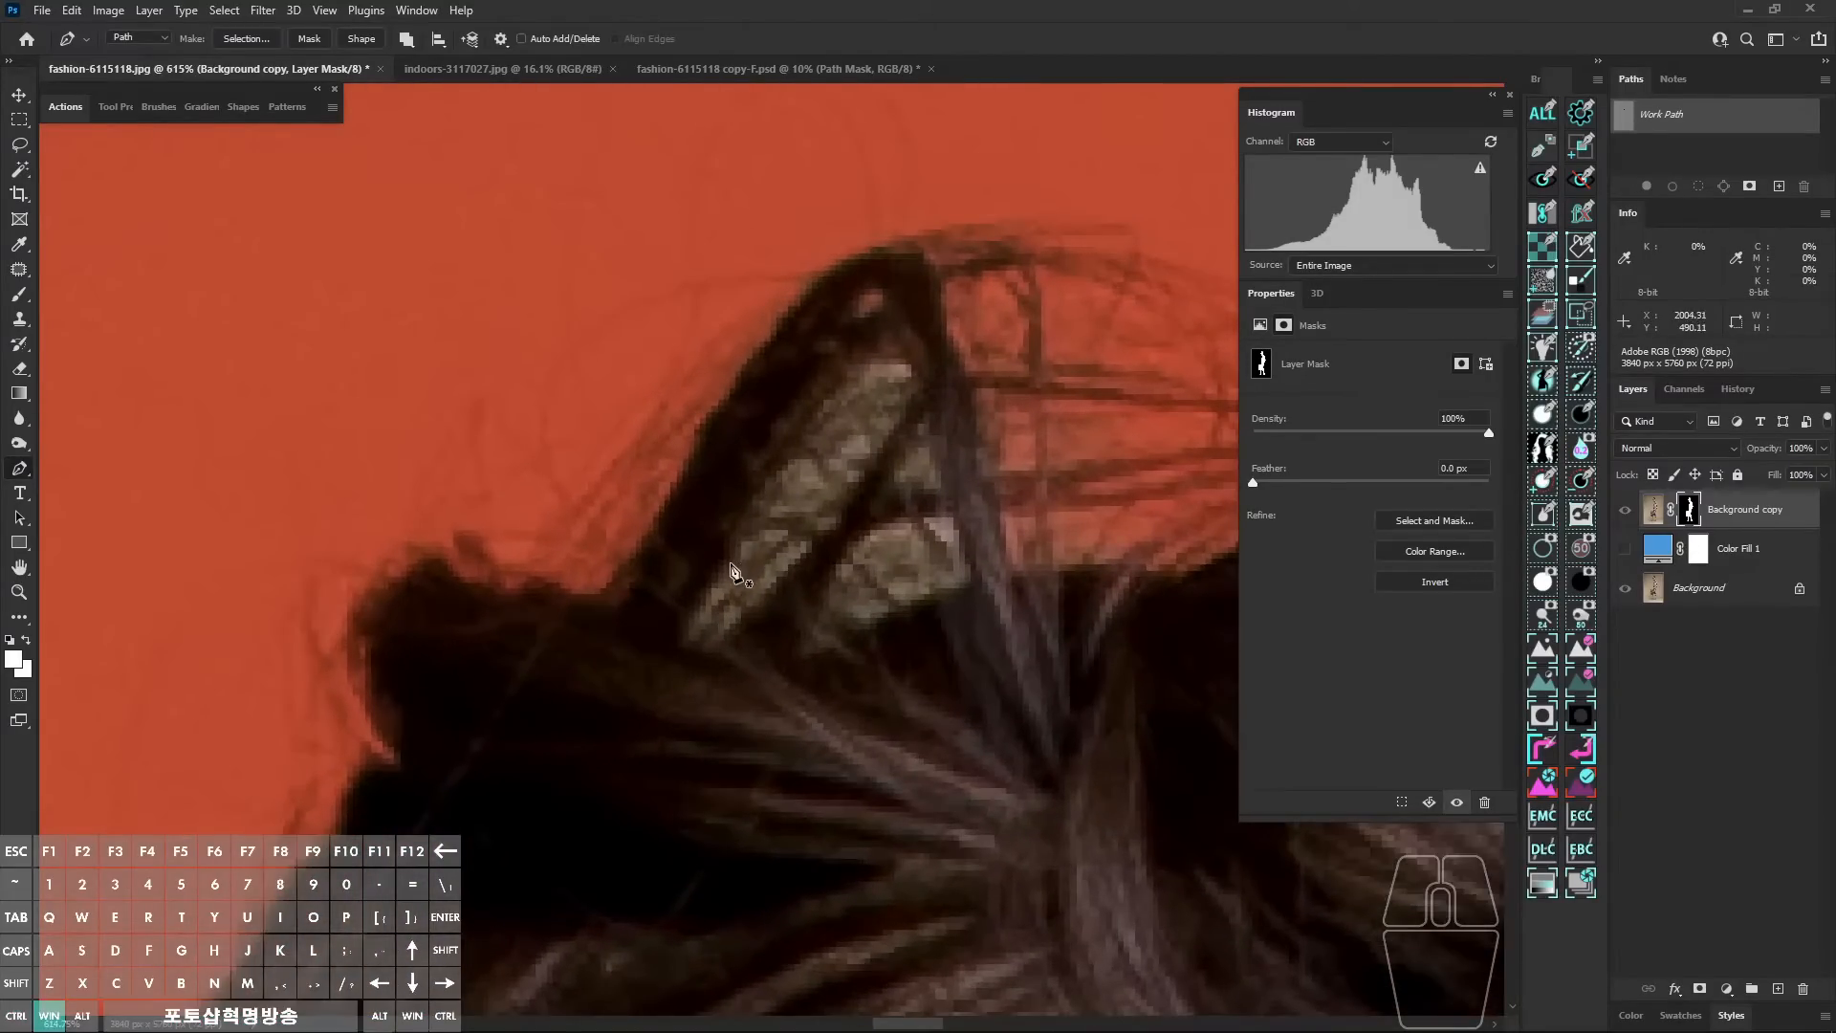
{"action": "left_click", "coordinate": [905, 378]}
{"action": "left_click", "coordinate": [826, 535]}
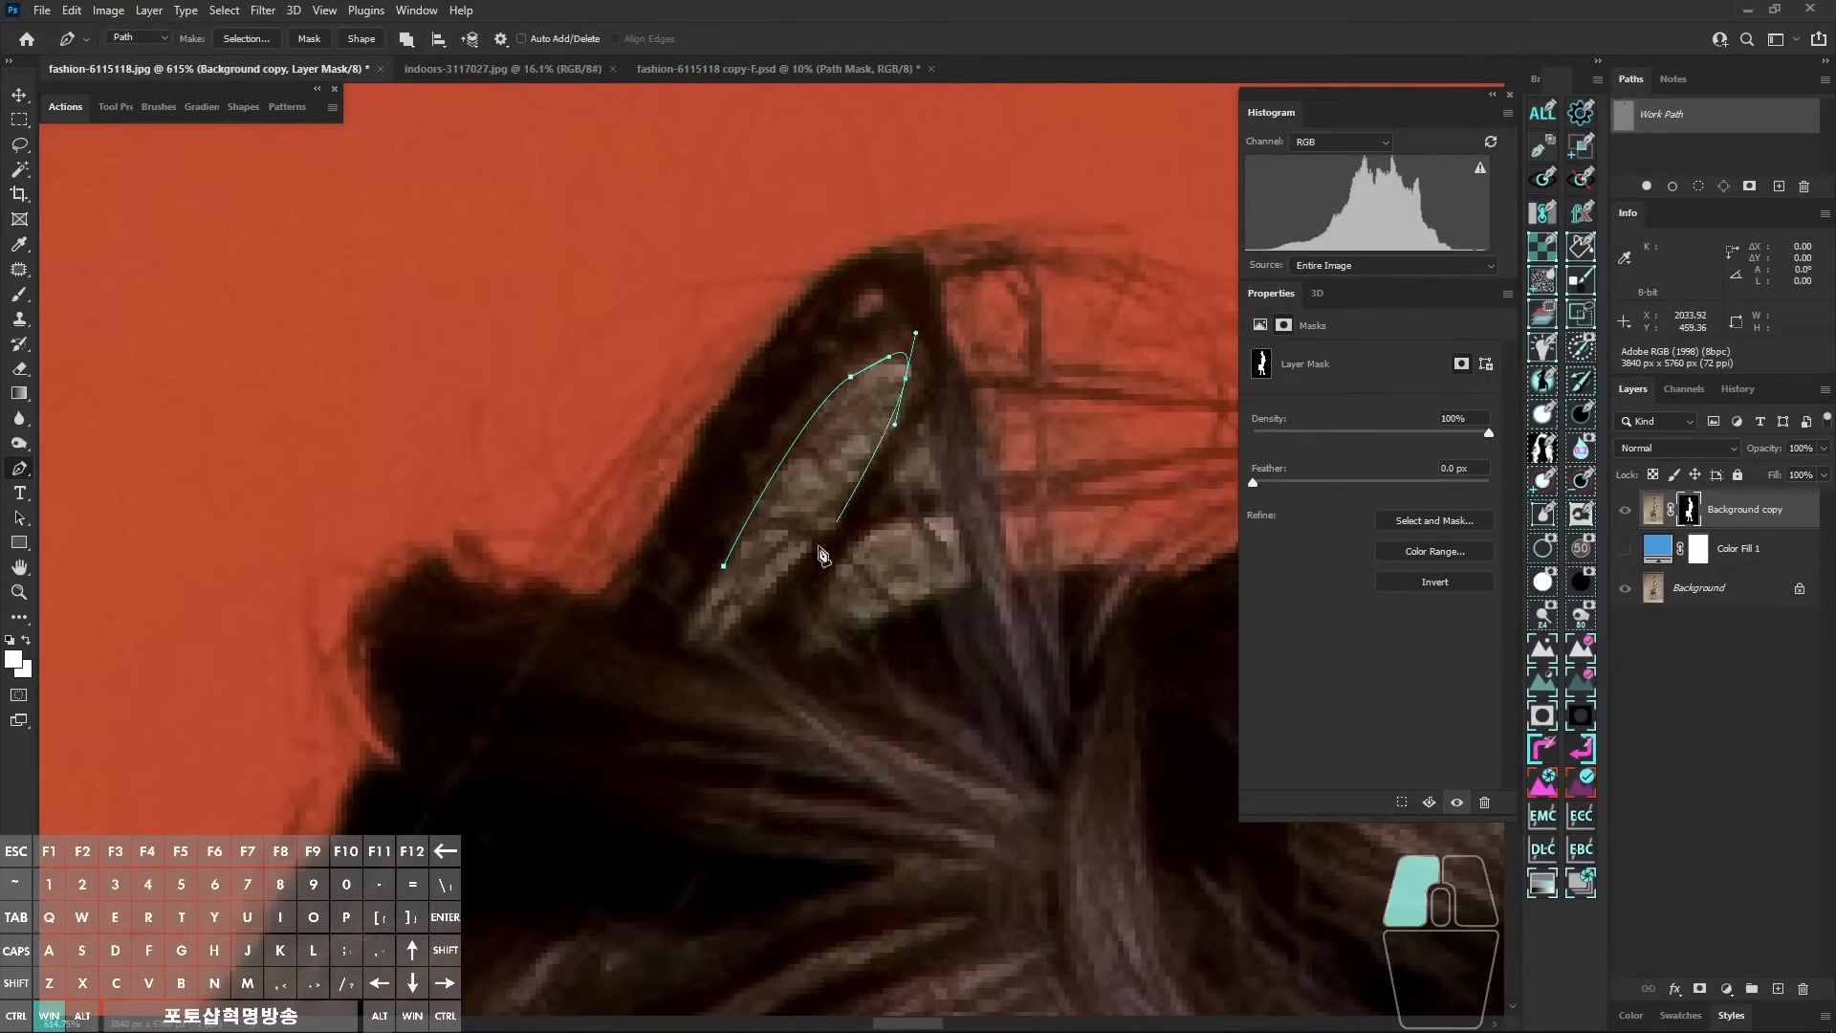
{"action": "left_click_drag", "start_coordinate": [762, 606], "coordinate": [681, 627]}
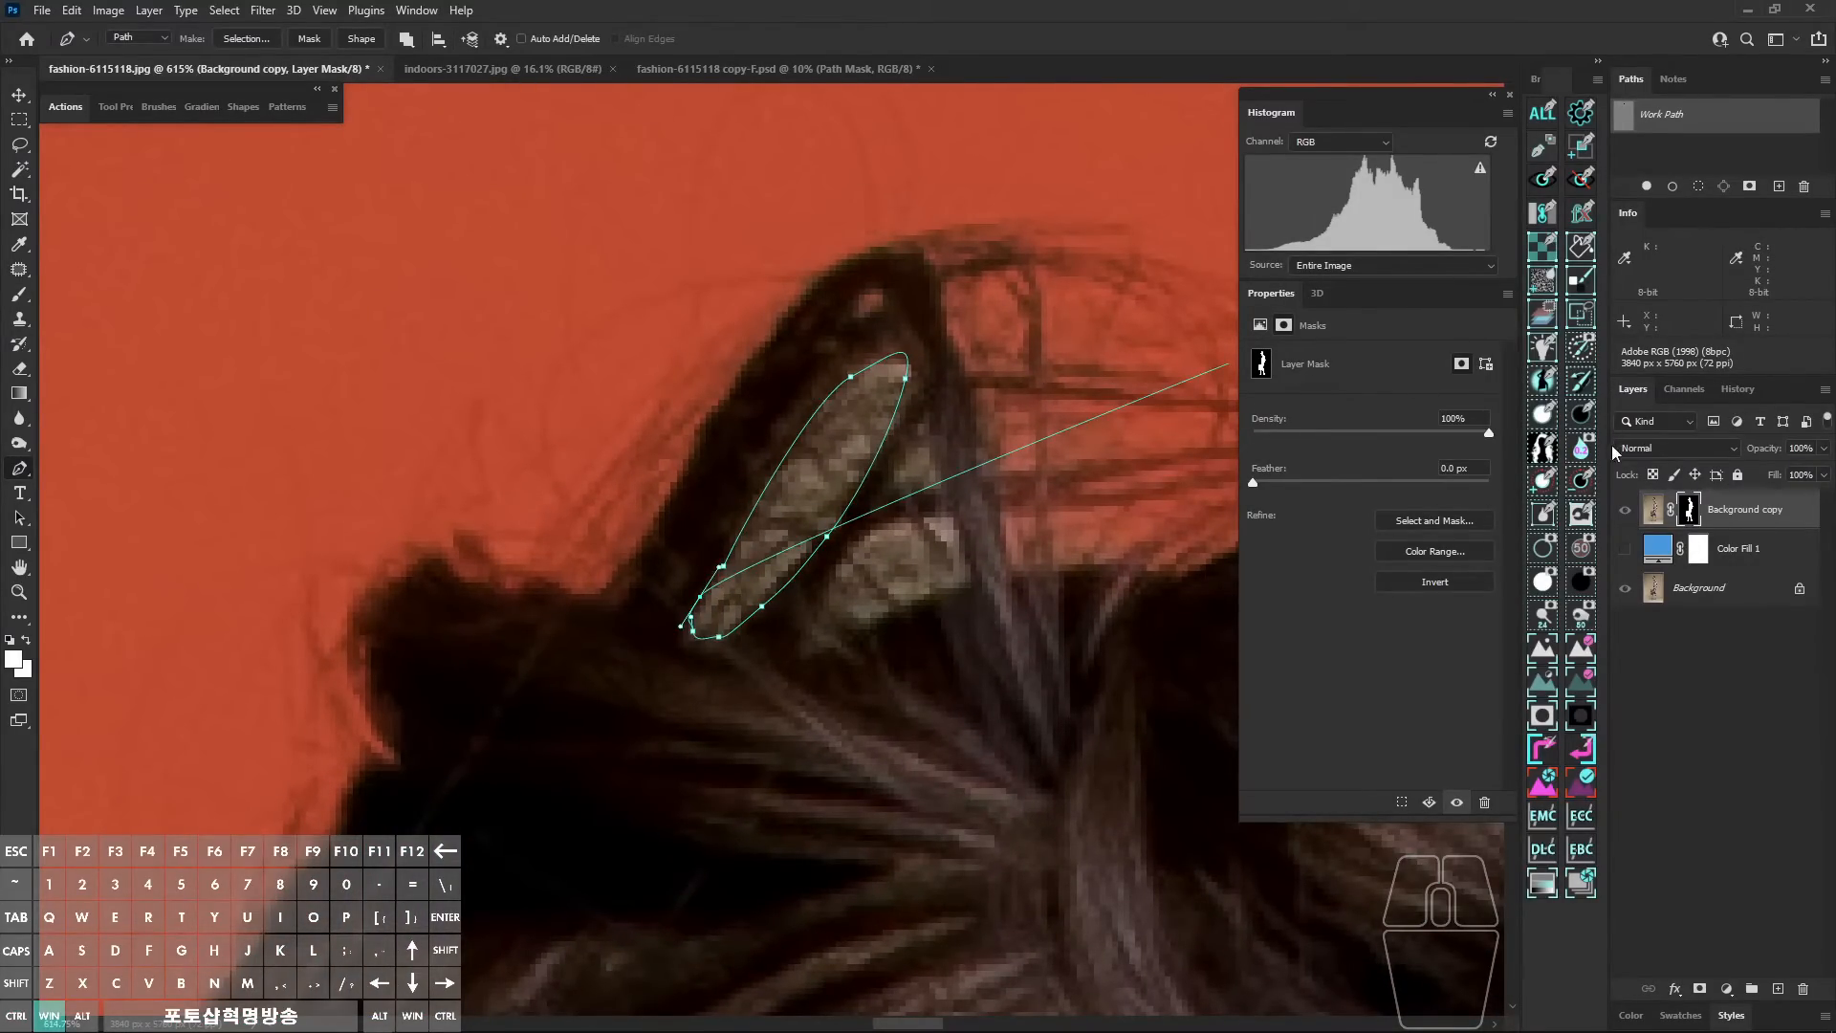
{"action": "left_click", "coordinate": [1590, 422]}
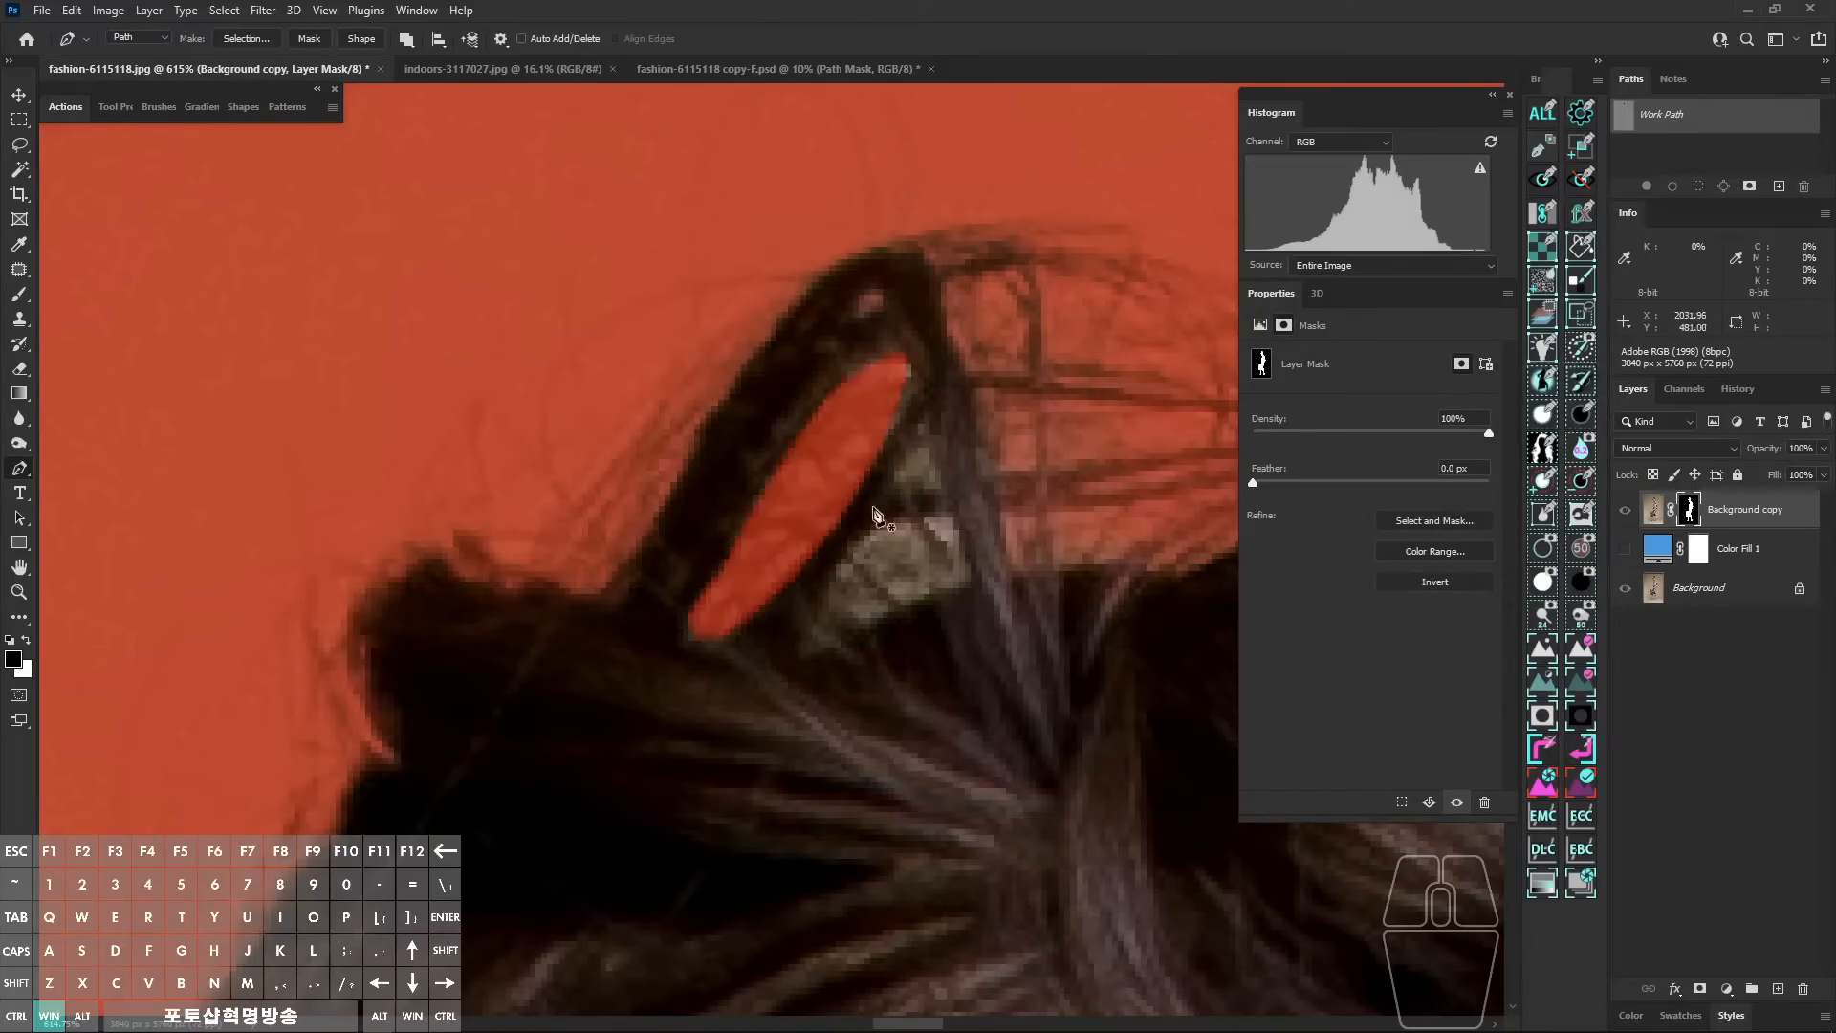
Step: Outline the smaller rounded gap beside the first one in the hair loop with a path and fill it black on the mask
{"action": "left_click_drag", "start_coordinate": [843, 567], "coordinate": [851, 553]}
{"action": "left_click_drag", "start_coordinate": [895, 516], "coordinate": [971, 548]}
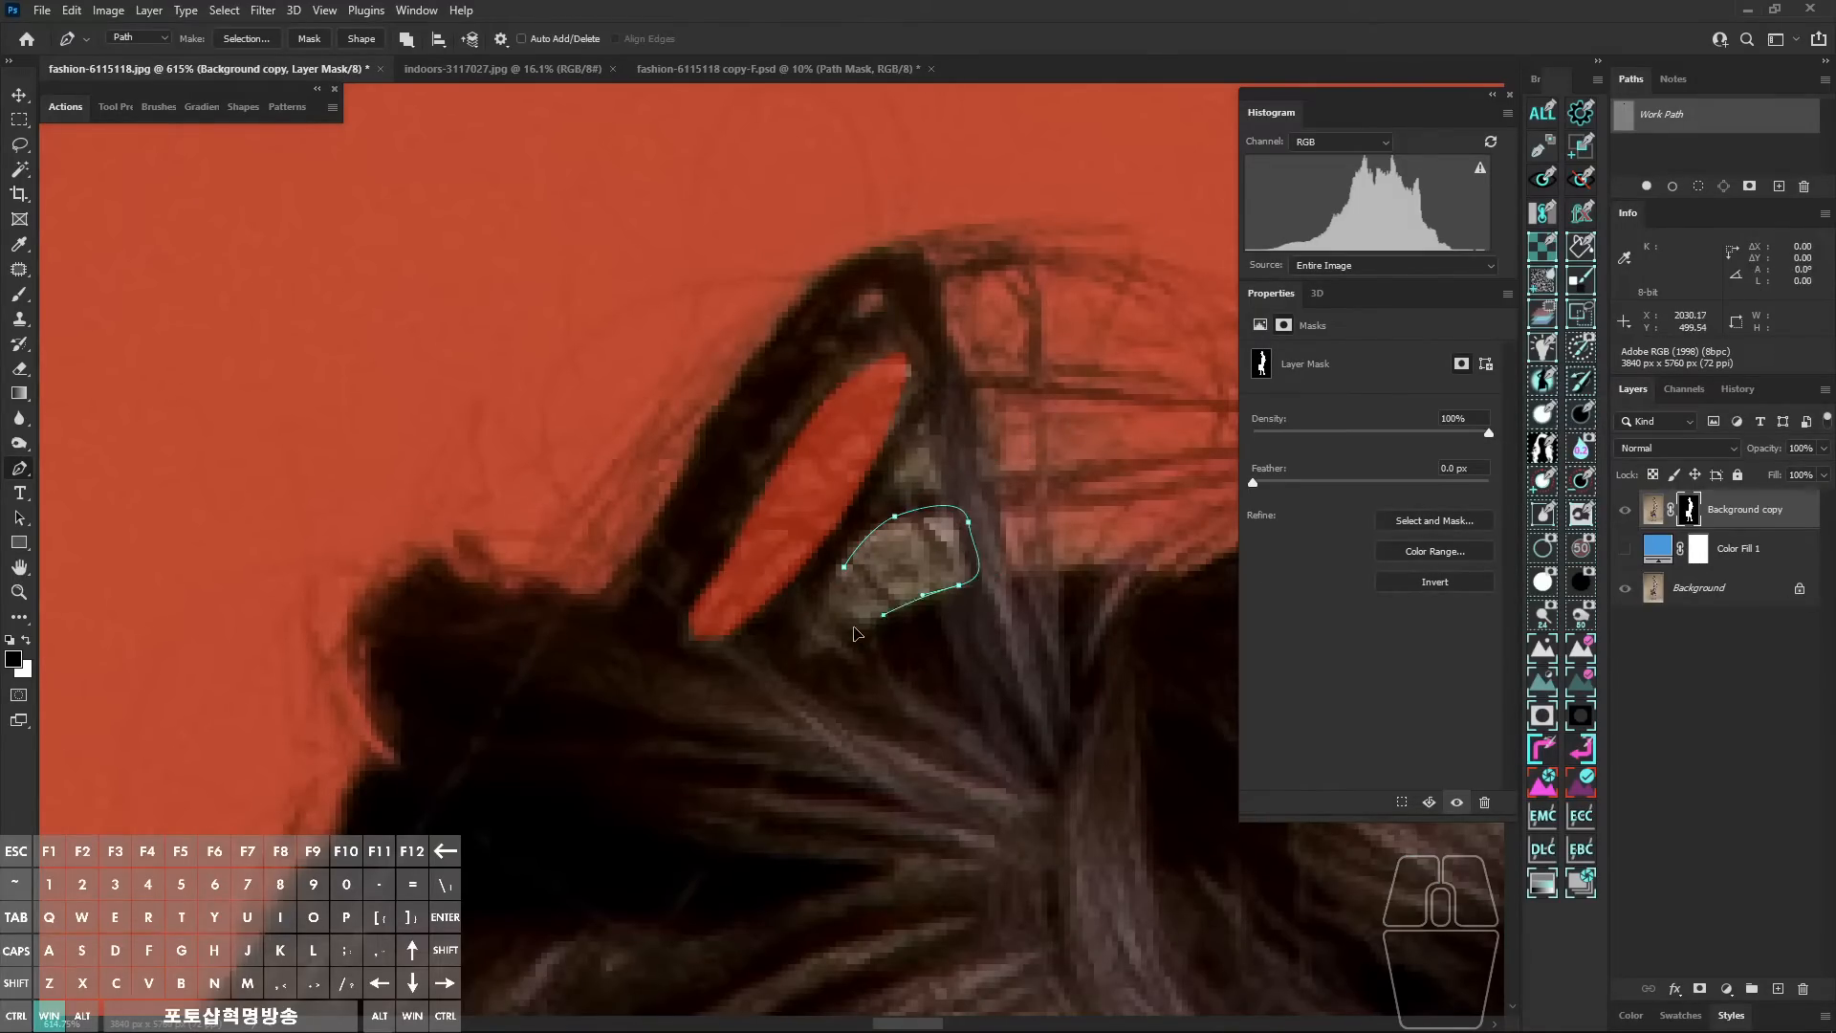
{"action": "left_click_drag", "start_coordinate": [849, 630], "coordinate": [830, 633]}
{"action": "left_click_drag", "start_coordinate": [829, 622], "coordinate": [839, 585]}
{"action": "left_click", "coordinate": [843, 567]}
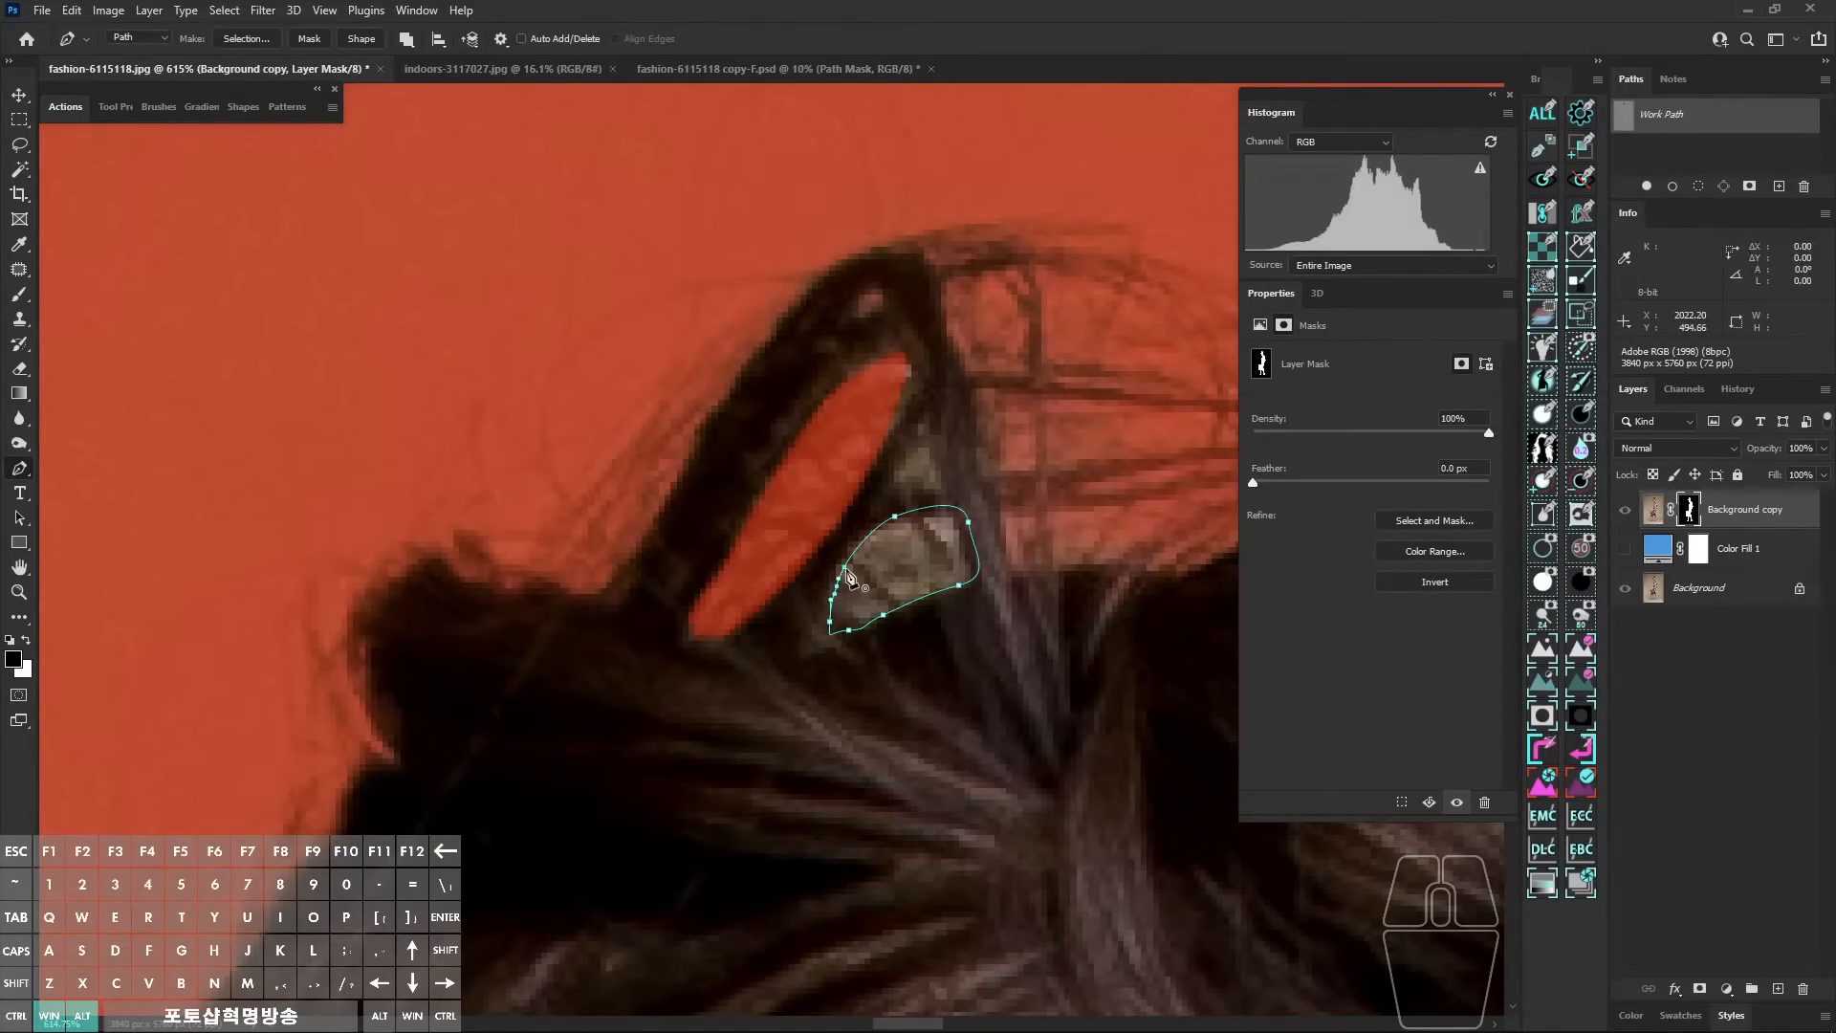
{"action": "left_click", "coordinate": [1581, 421]}
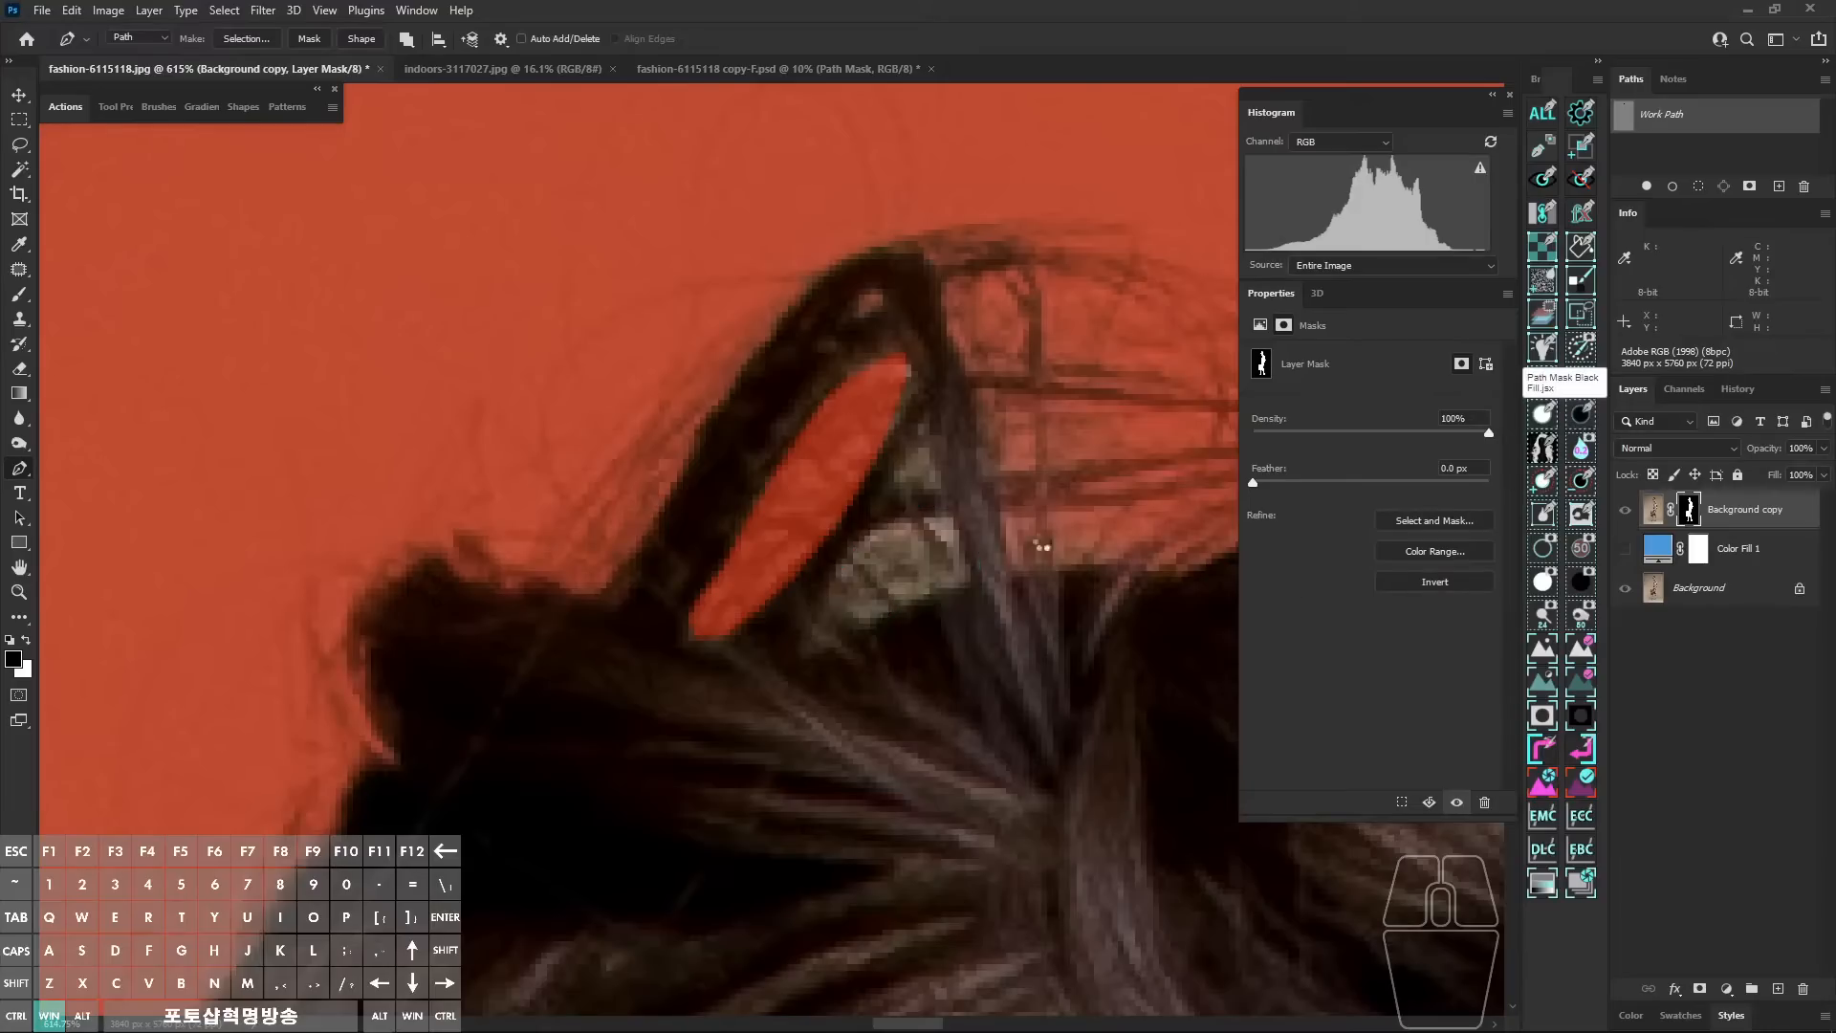
Step: Switch to the Brush tool for the hair loop gaps and set its blend mode to Normal
{"action": "left_click_drag", "start_coordinate": [863, 548], "coordinate": [784, 554]}
{"action": "left_click_drag", "start_coordinate": [792, 508], "coordinate": [837, 552]}
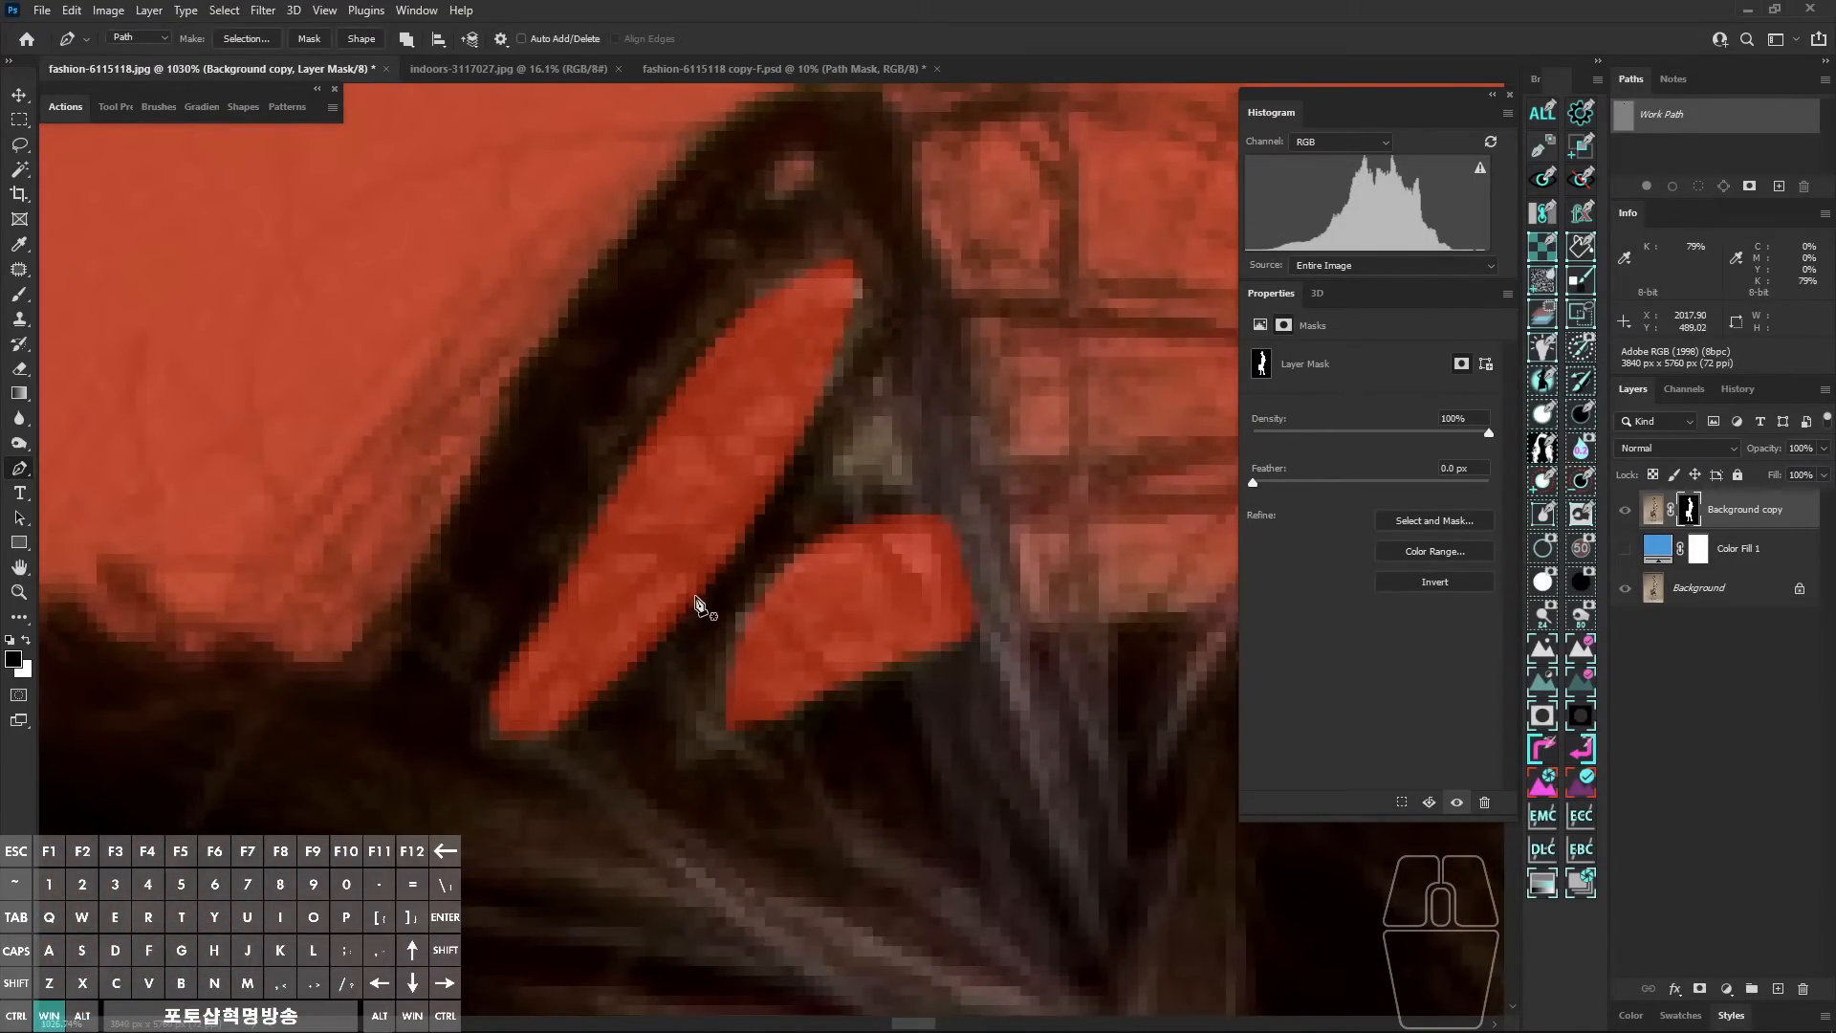
{"action": "left_click_drag", "start_coordinate": [682, 643], "coordinate": [727, 641]}
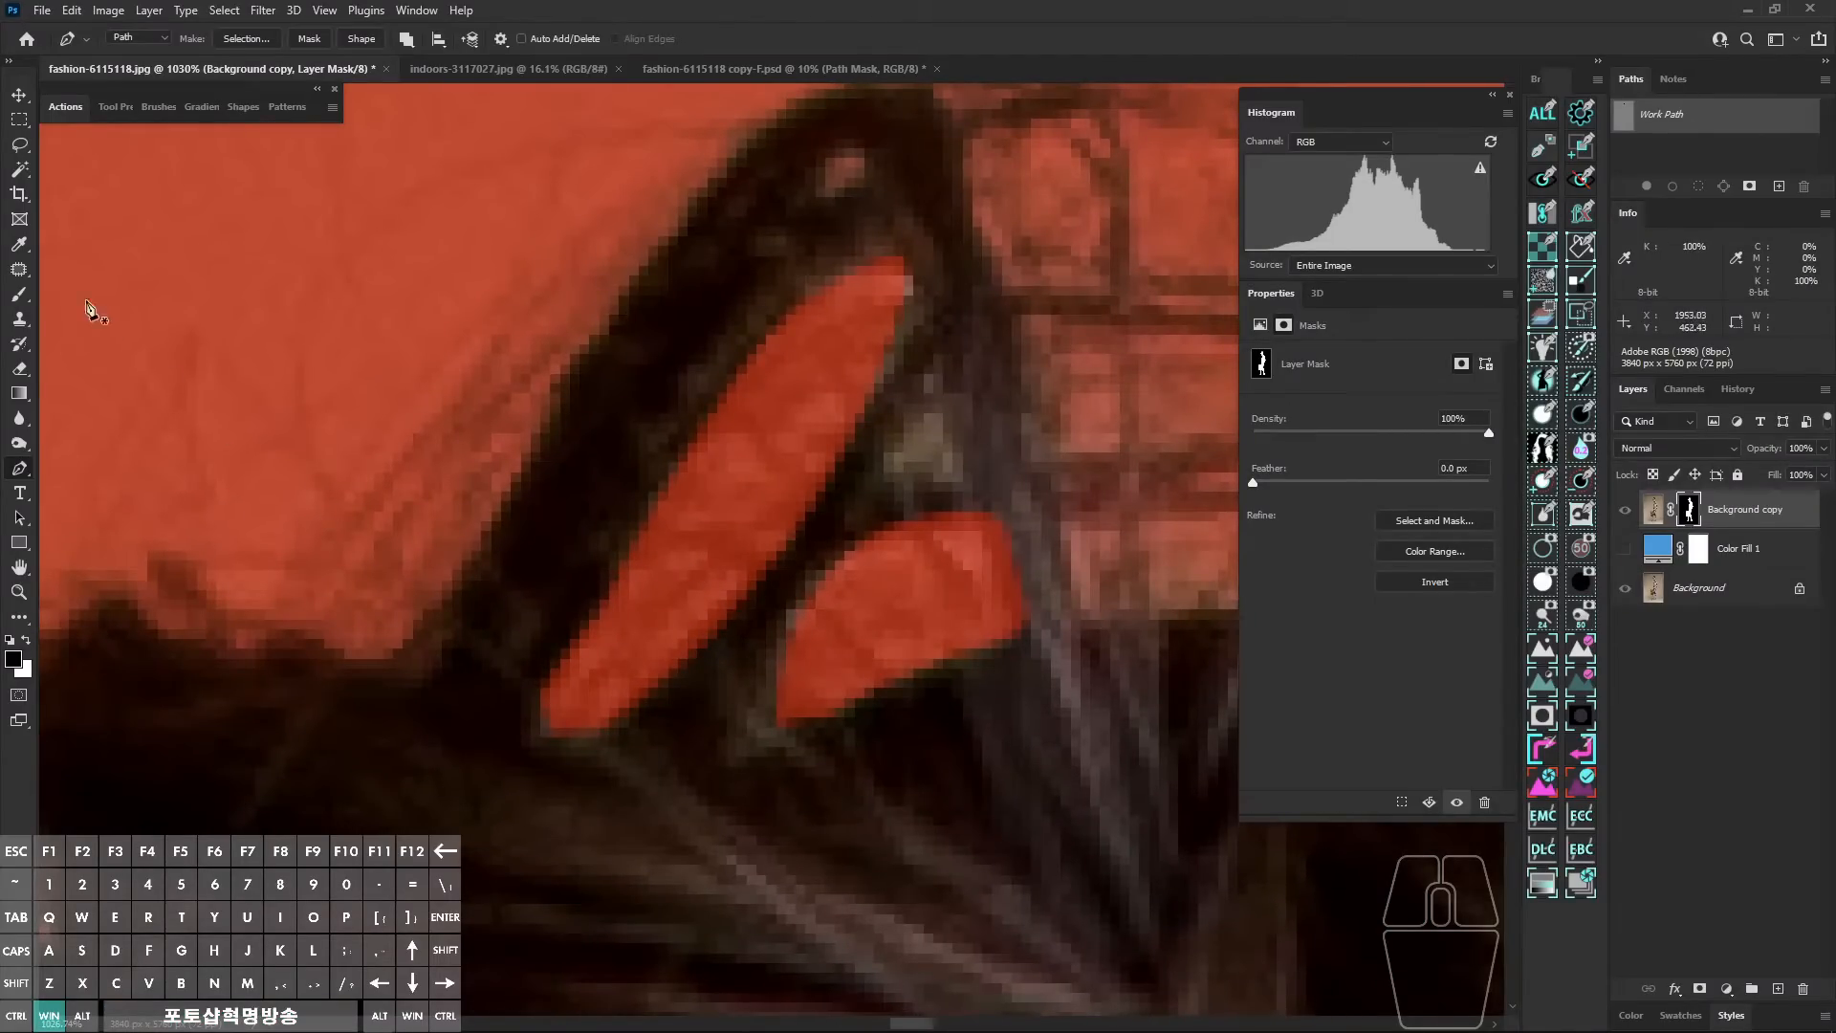
{"action": "left_click", "coordinate": [26, 297]}
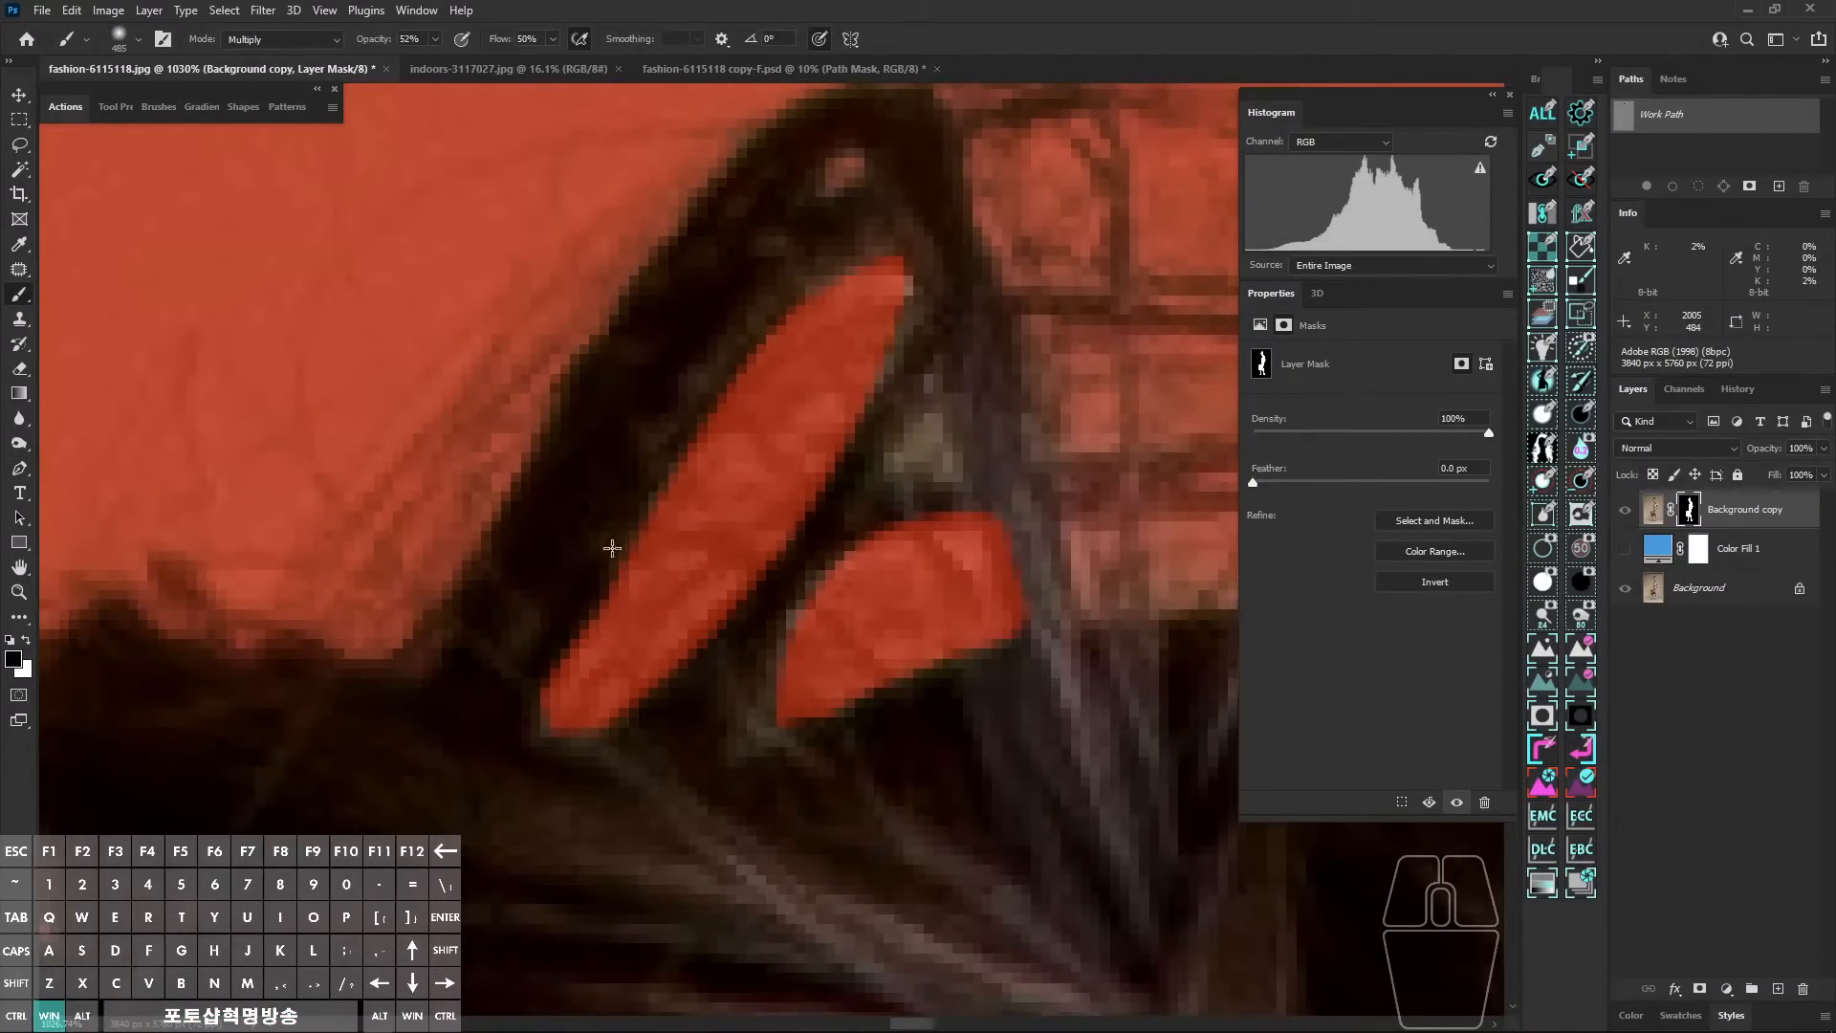
{"action": "mouse_move", "coordinate": [573, 572]}
{"action": "left_mouse_down"}
{"action": "mouse_move", "coordinate": [587, 586]}
{"action": "mouse_move", "coordinate": [612, 555]}
{"action": "left_mouse_up"}
{"action": "left_click", "coordinate": [303, 40]}
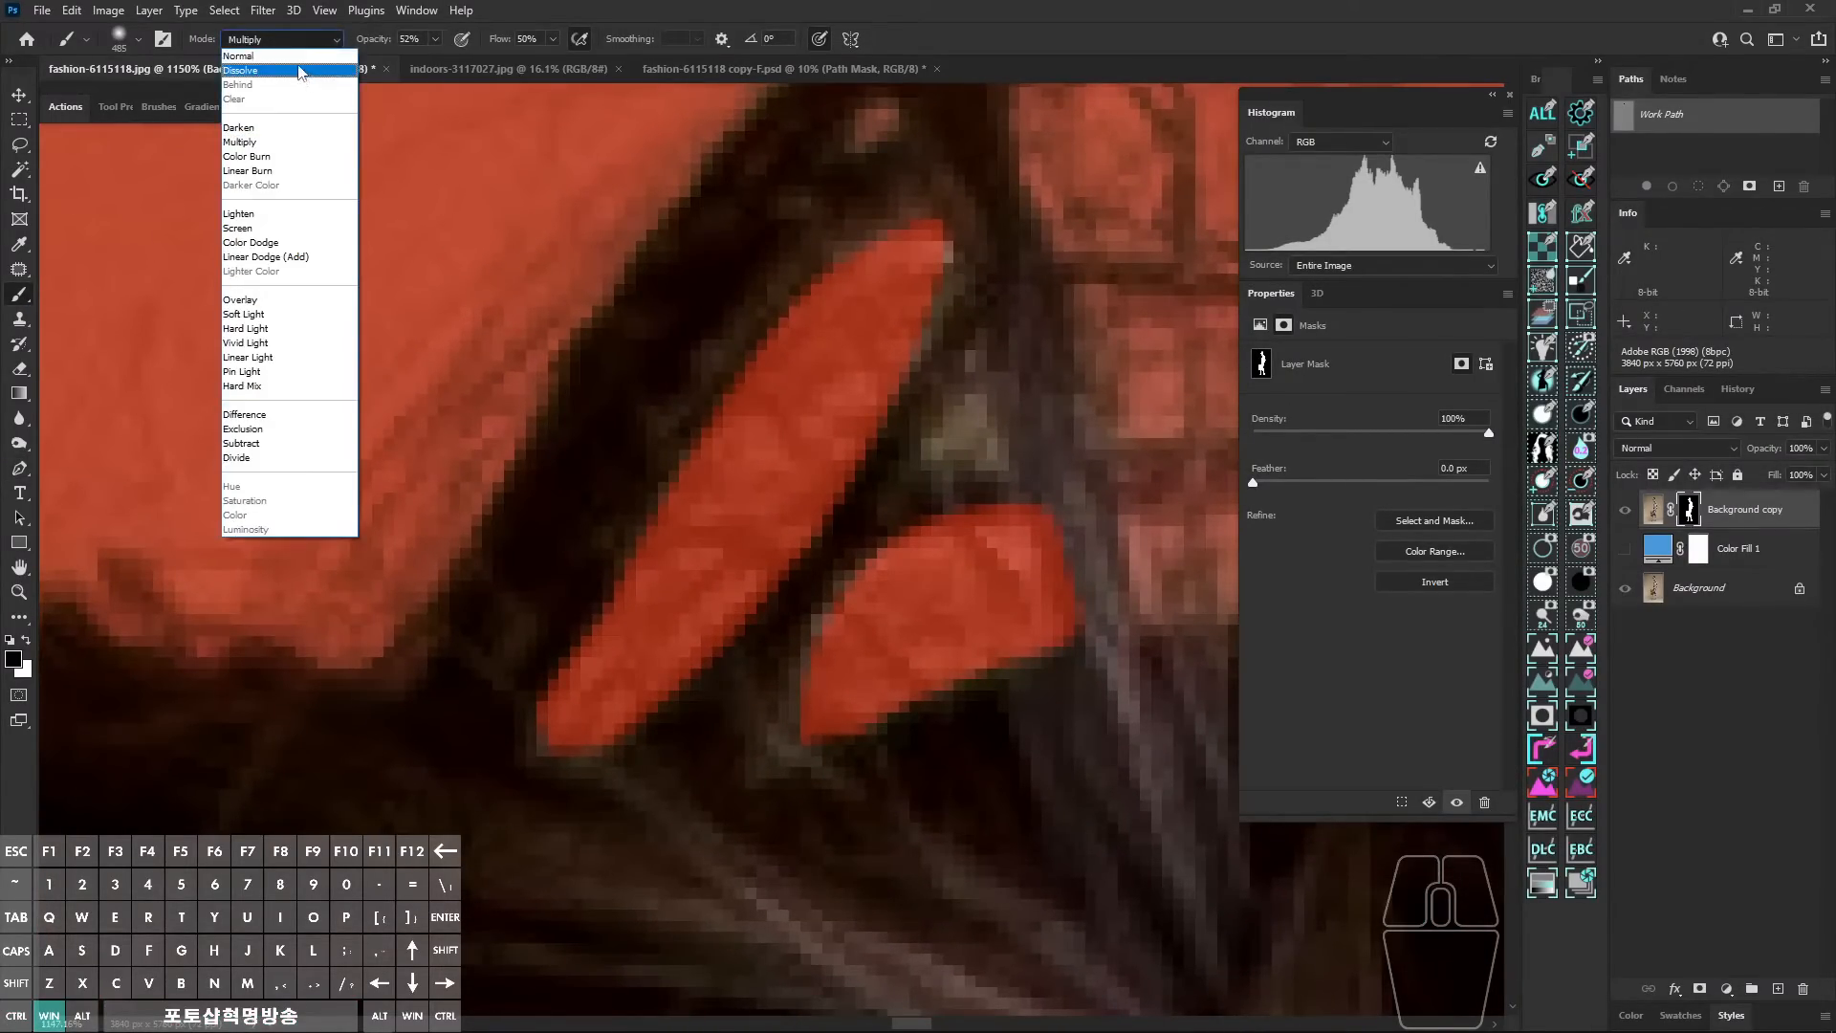
{"action": "left_click", "coordinate": [287, 56]}
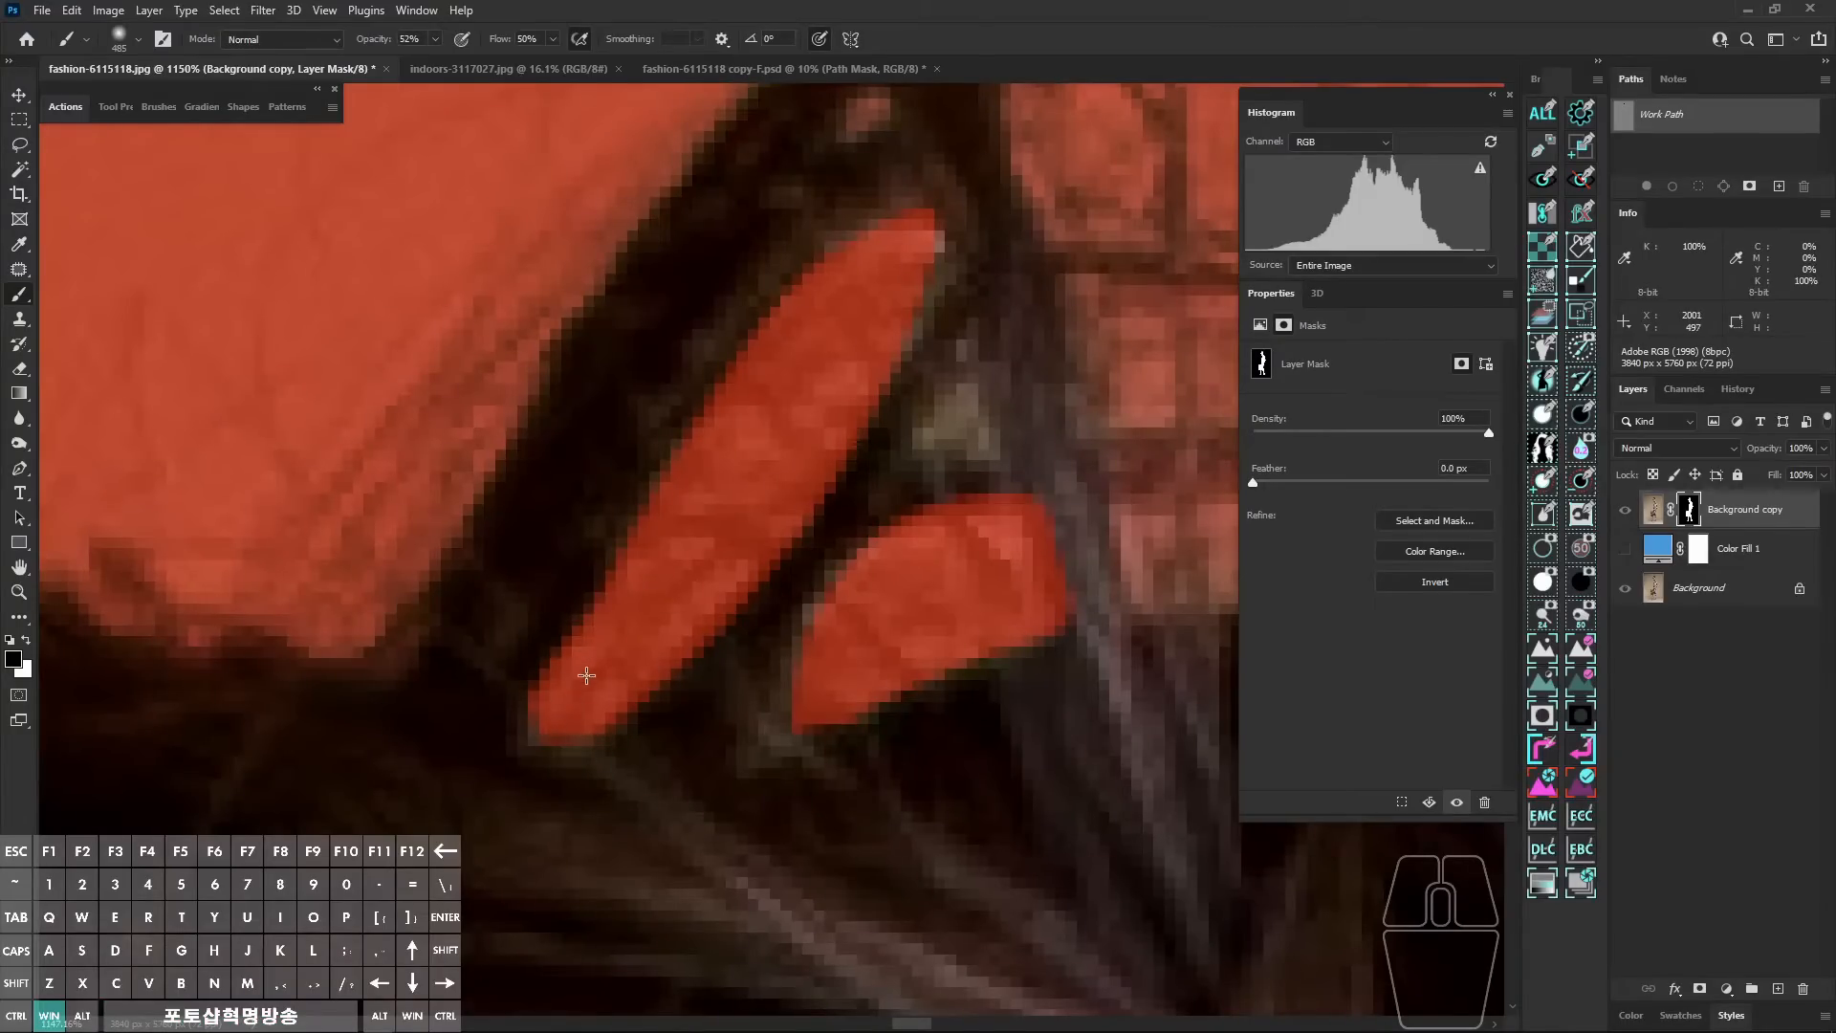
Step: Shrink the brush to 1 px and make white the painting colour
{"action": "left_click_drag", "start_coordinate": [599, 685], "coordinate": [510, 698]}
{"action": "left_click_drag", "start_coordinate": [666, 631], "coordinate": [163, 732]}
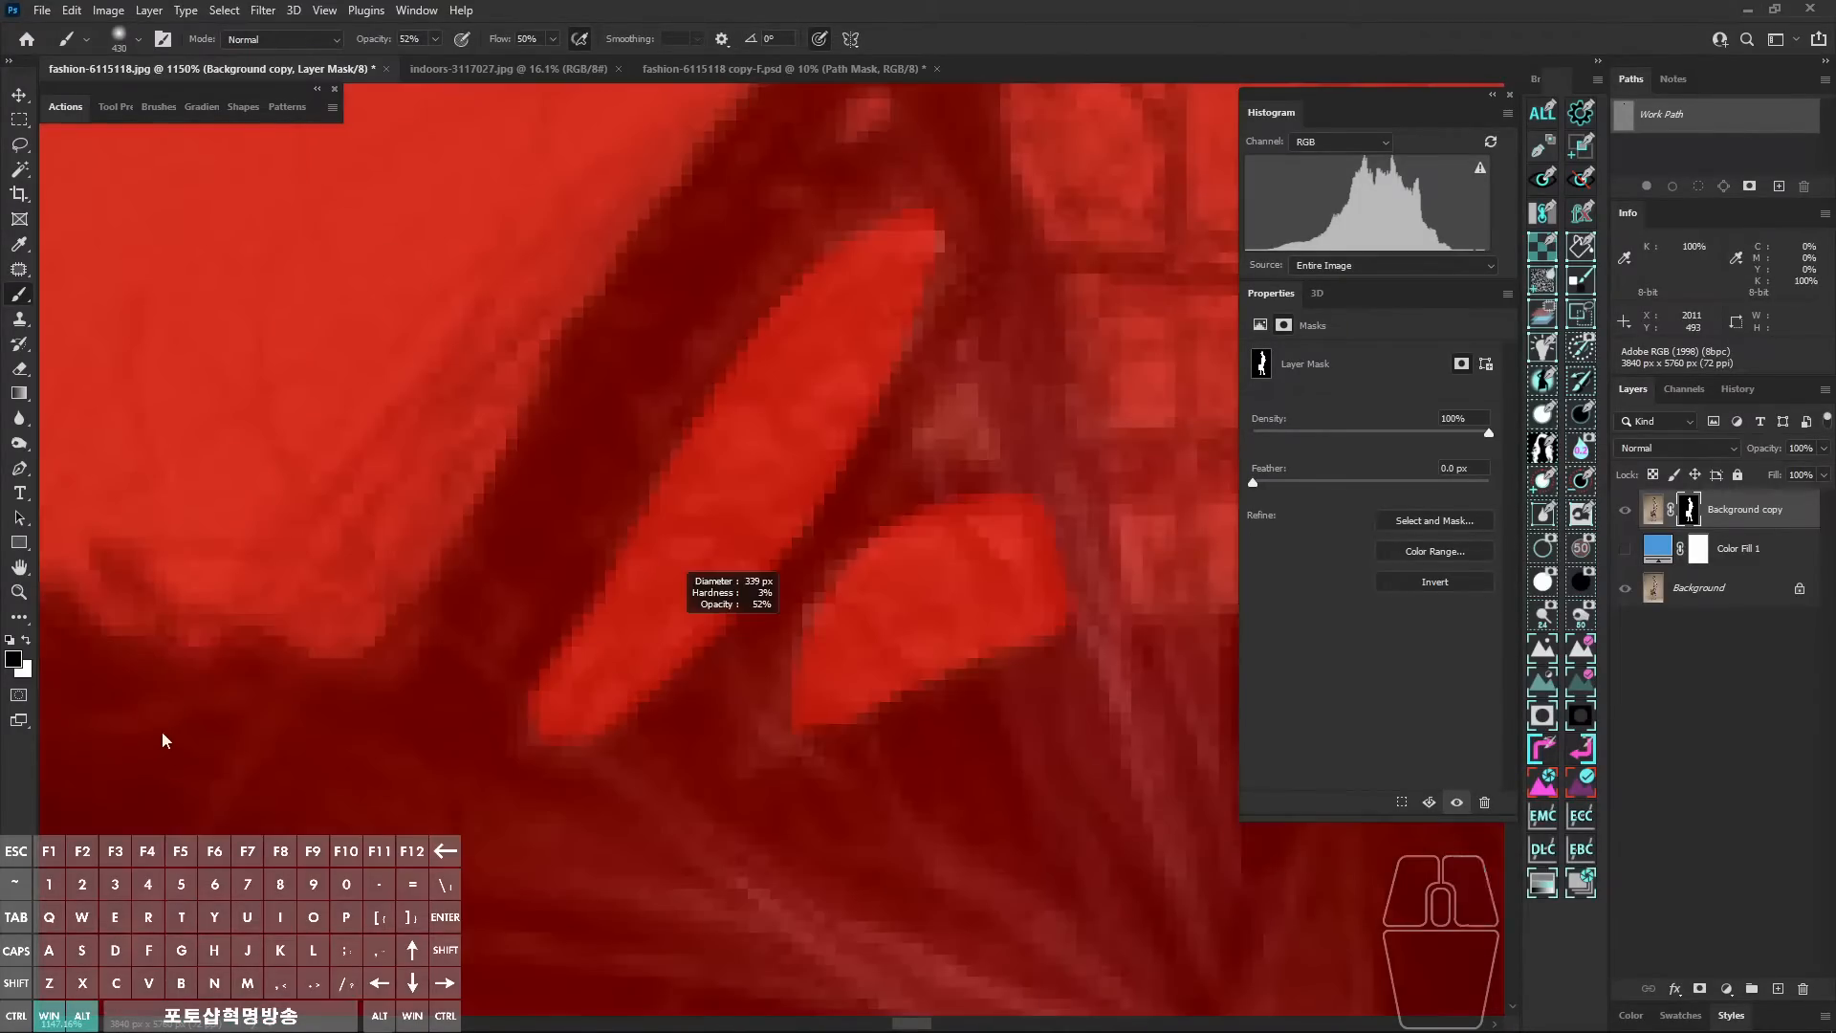
{"action": "mouse_move", "coordinate": [787, 555]}
{"action": "left_mouse_down"}
{"action": "mouse_move", "coordinate": [164, 732]}
{"action": "mouse_move", "coordinate": [244, 660]}
{"action": "left_mouse_up"}
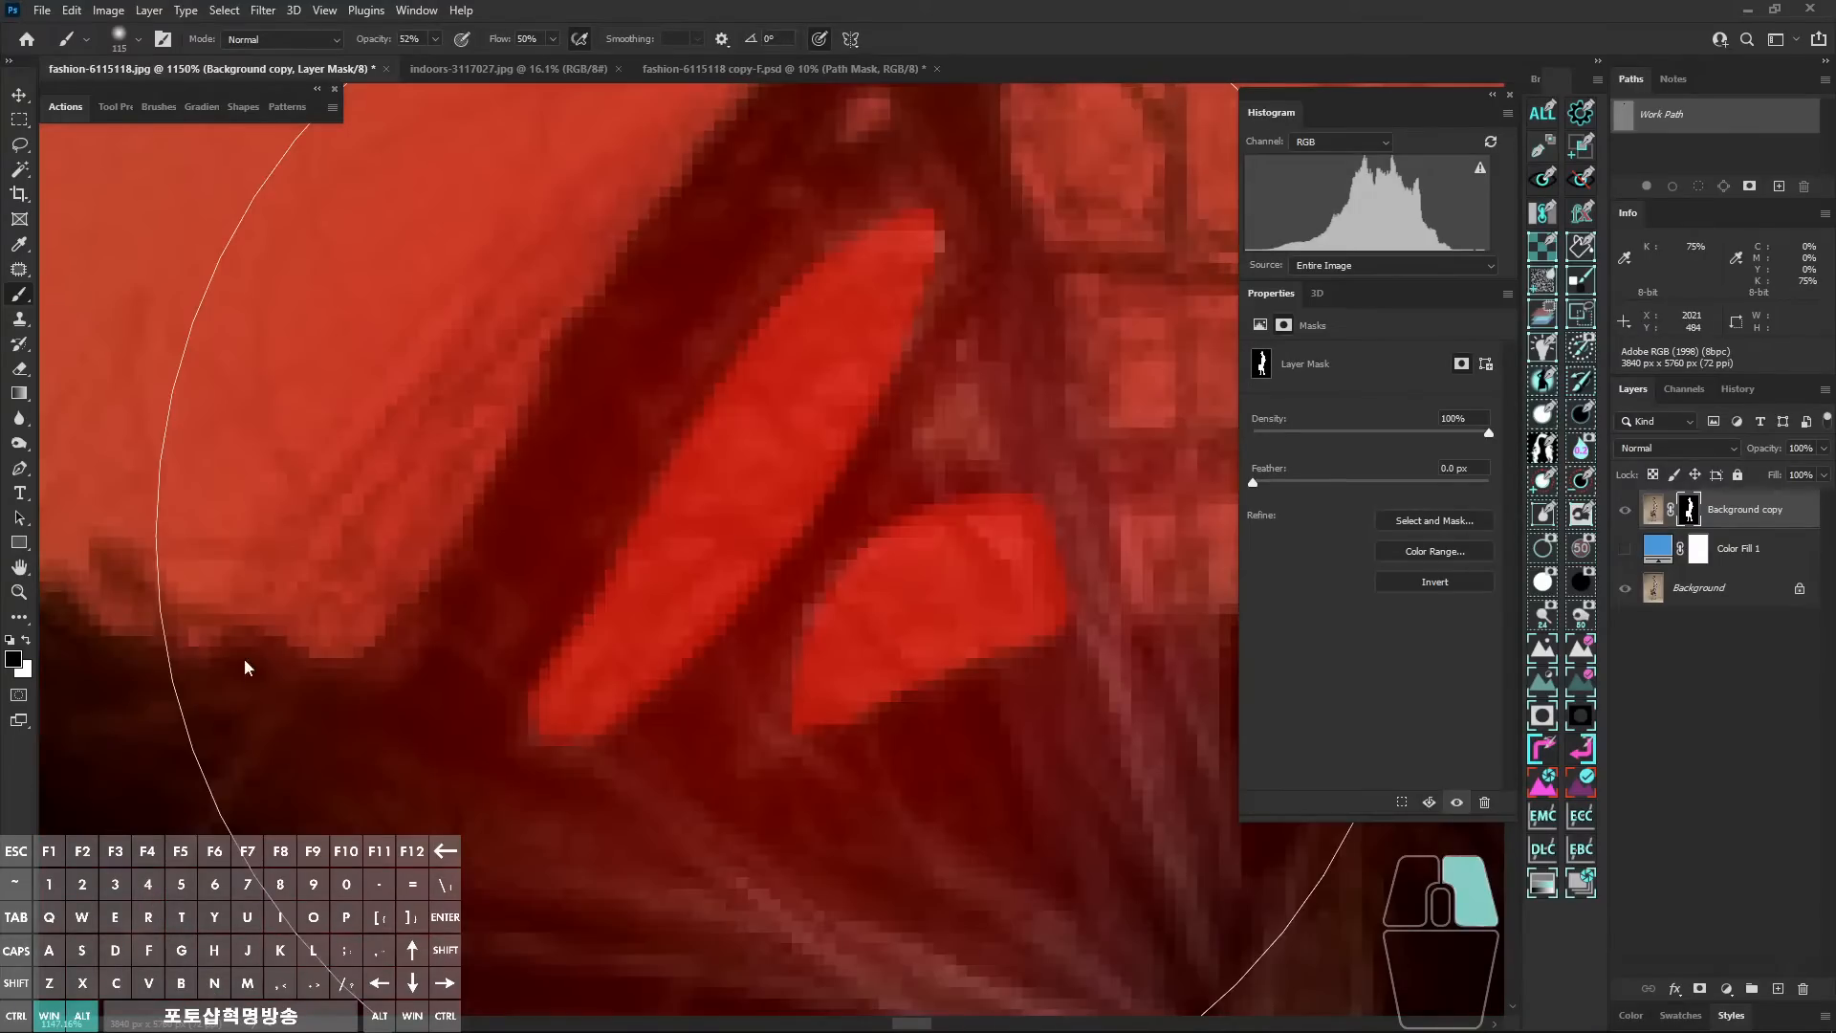
{"action": "left_click_drag", "start_coordinate": [658, 589], "coordinate": [509, 631]}
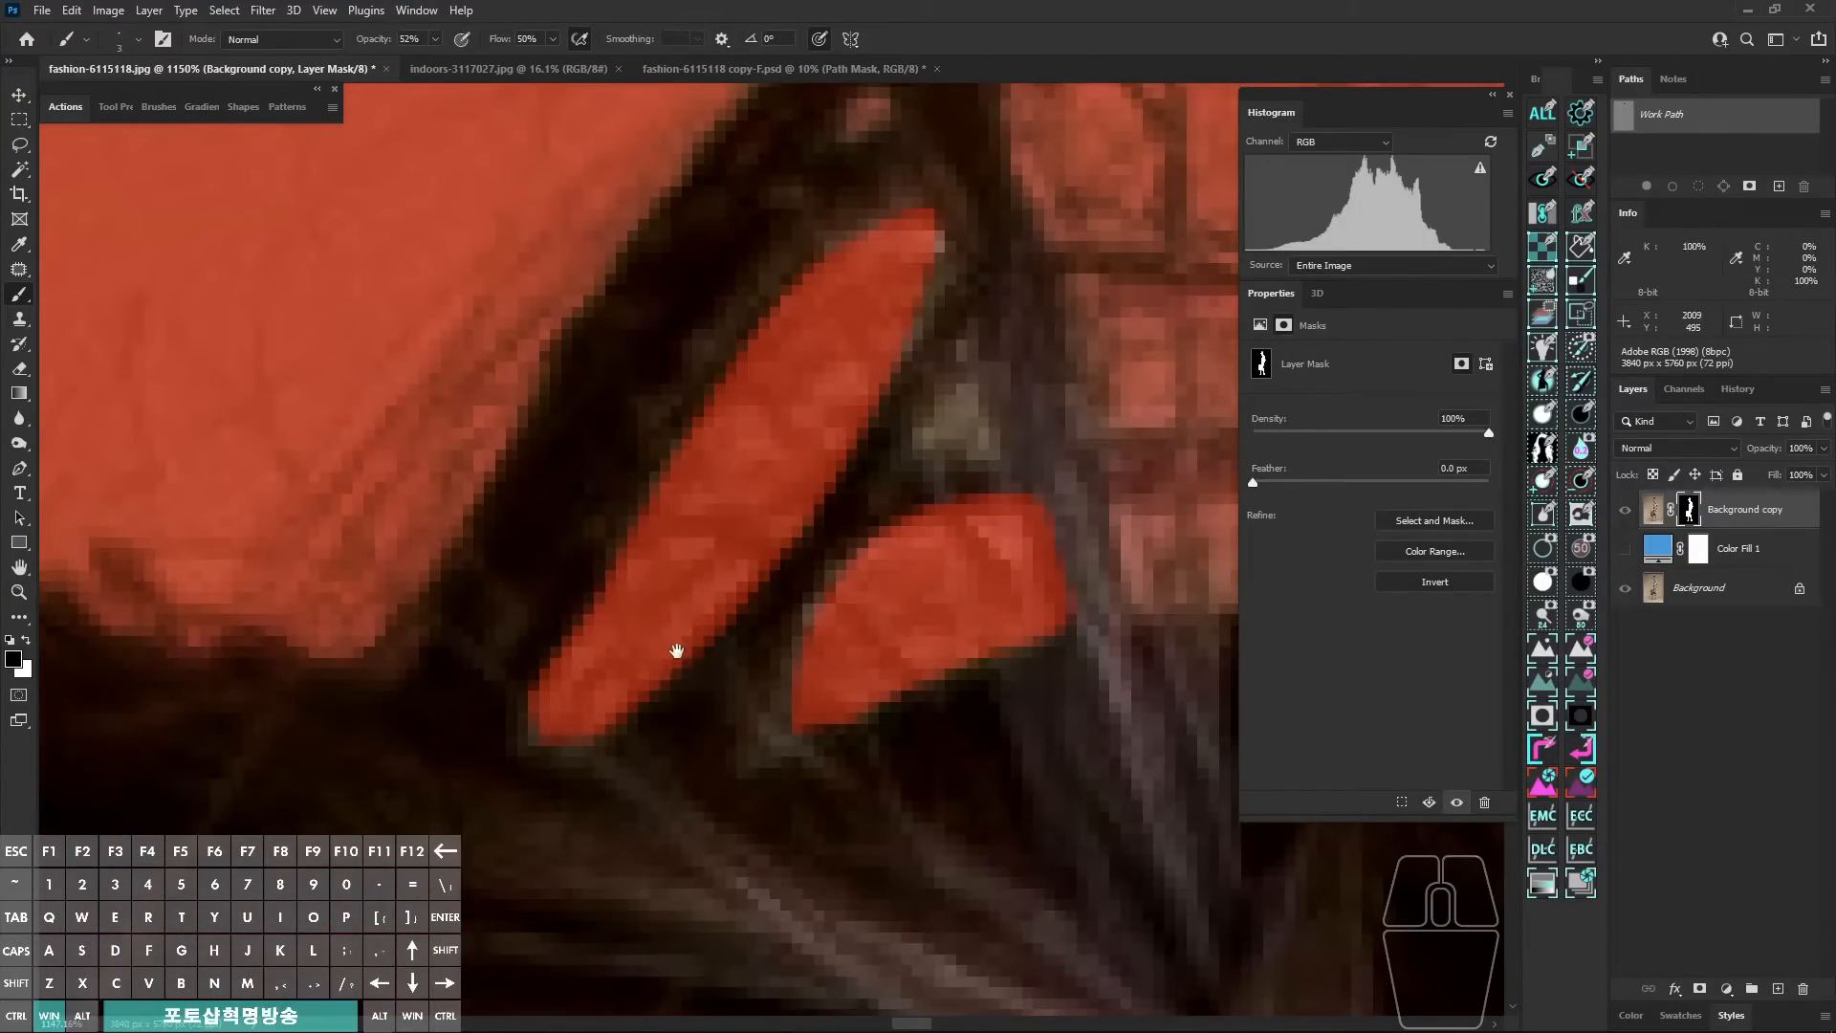
{"action": "left_click_drag", "start_coordinate": [676, 647], "coordinate": [617, 636]}
{"action": "left_click_drag", "start_coordinate": [579, 691], "coordinate": [564, 698]}
{"action": "key", "text": "x"}
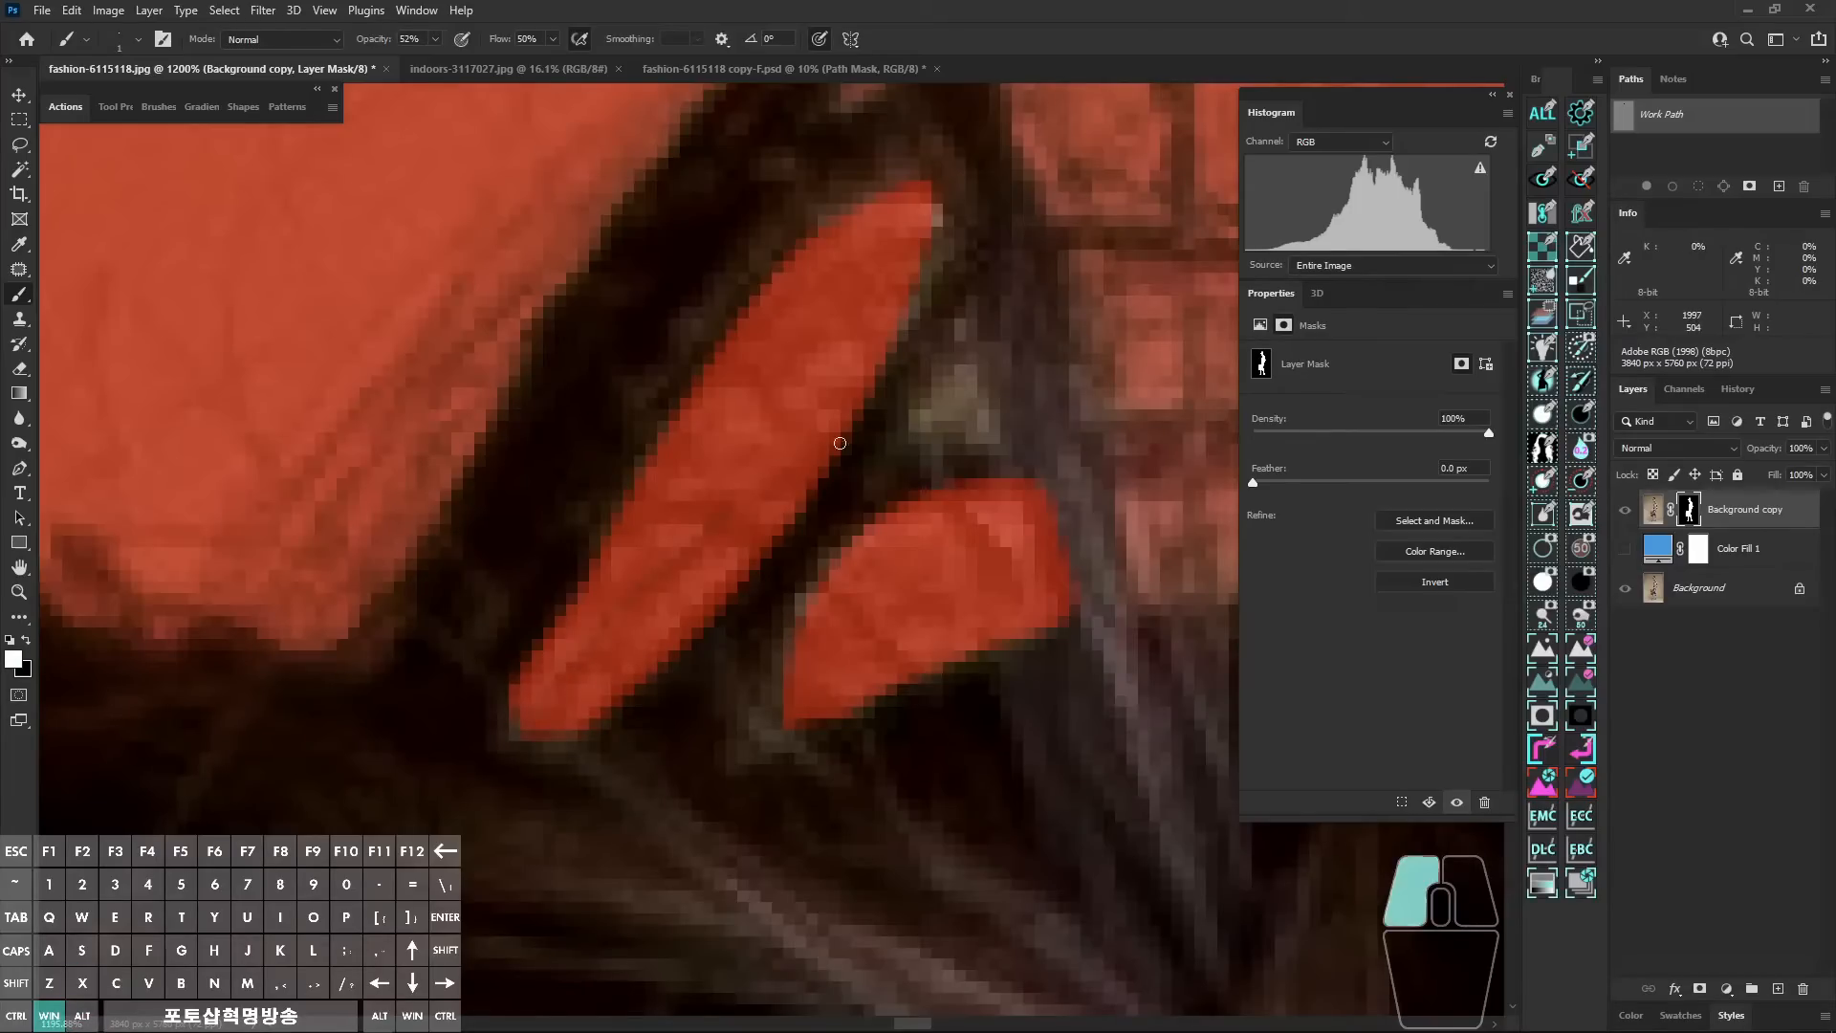
Step: Paint fine white strokes on the layer mask across the hair loop gaps to bring back crossing hair strands
{"action": "left_click_drag", "start_coordinate": [798, 508], "coordinate": [783, 525]}
{"action": "left_click_drag", "start_coordinate": [698, 633], "coordinate": [695, 655]}
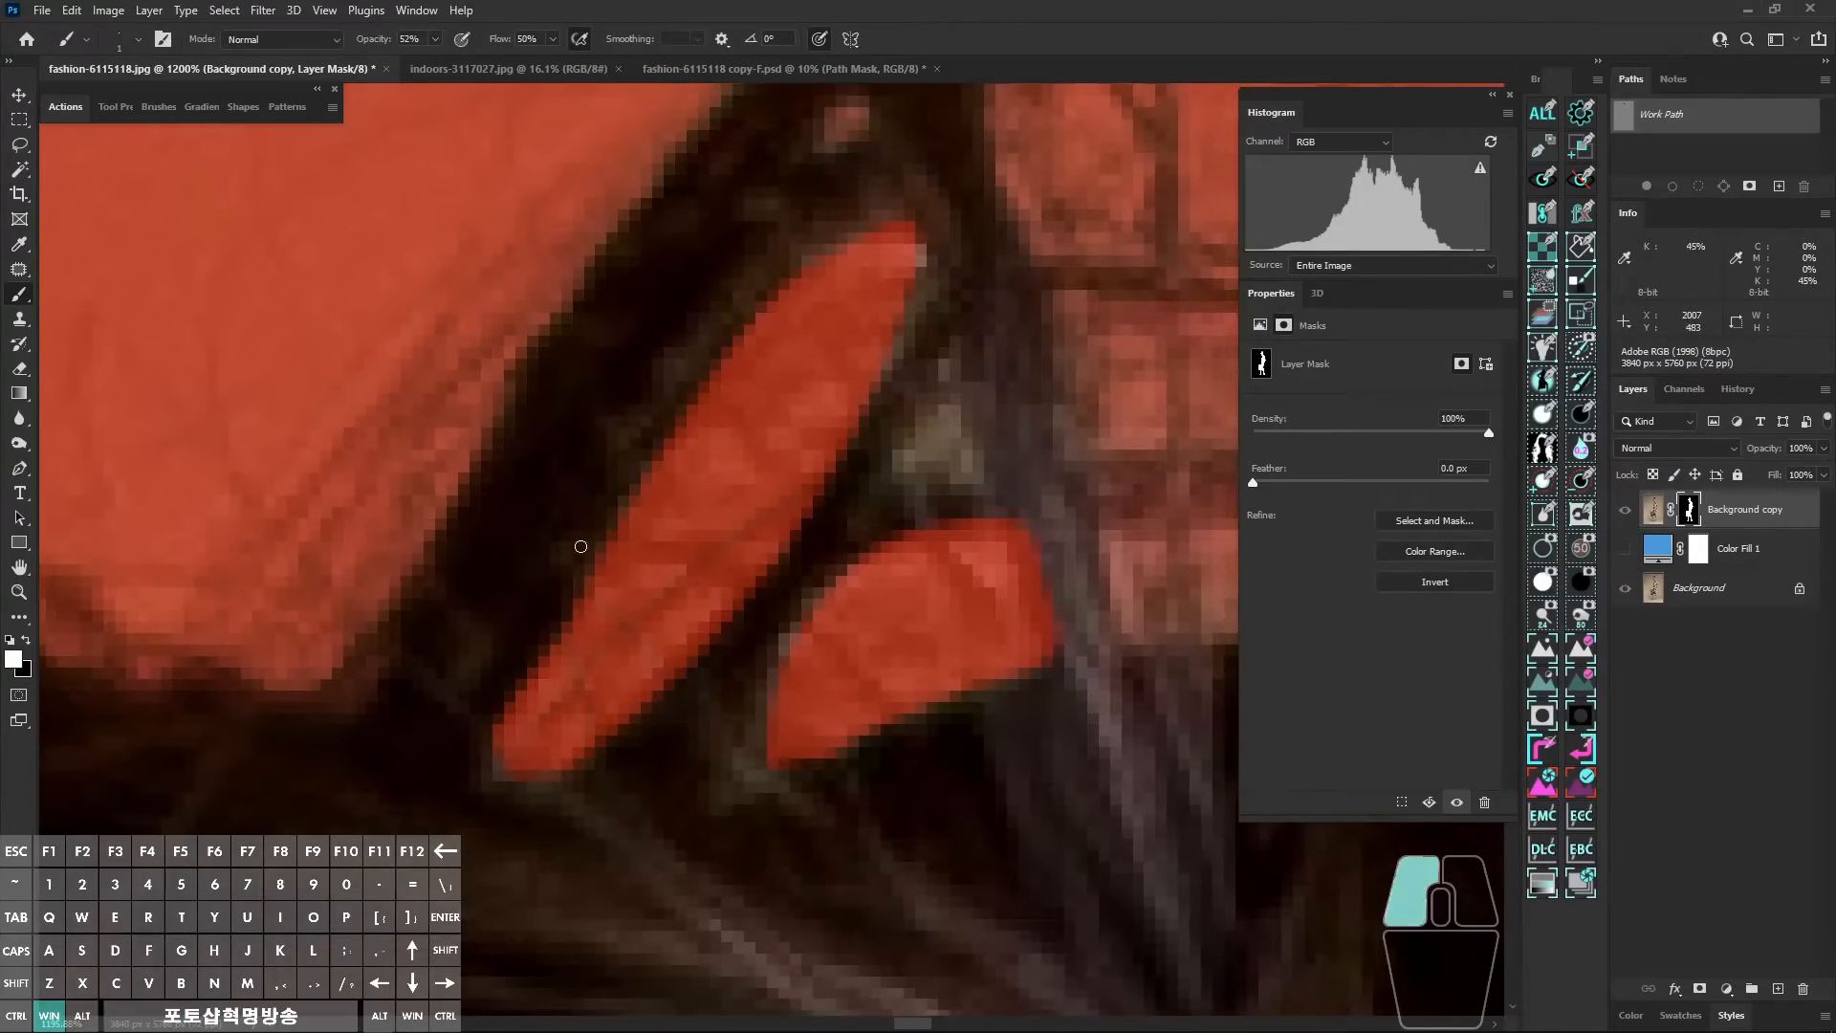
{"action": "left_click_drag", "start_coordinate": [752, 559], "coordinate": [757, 559]}
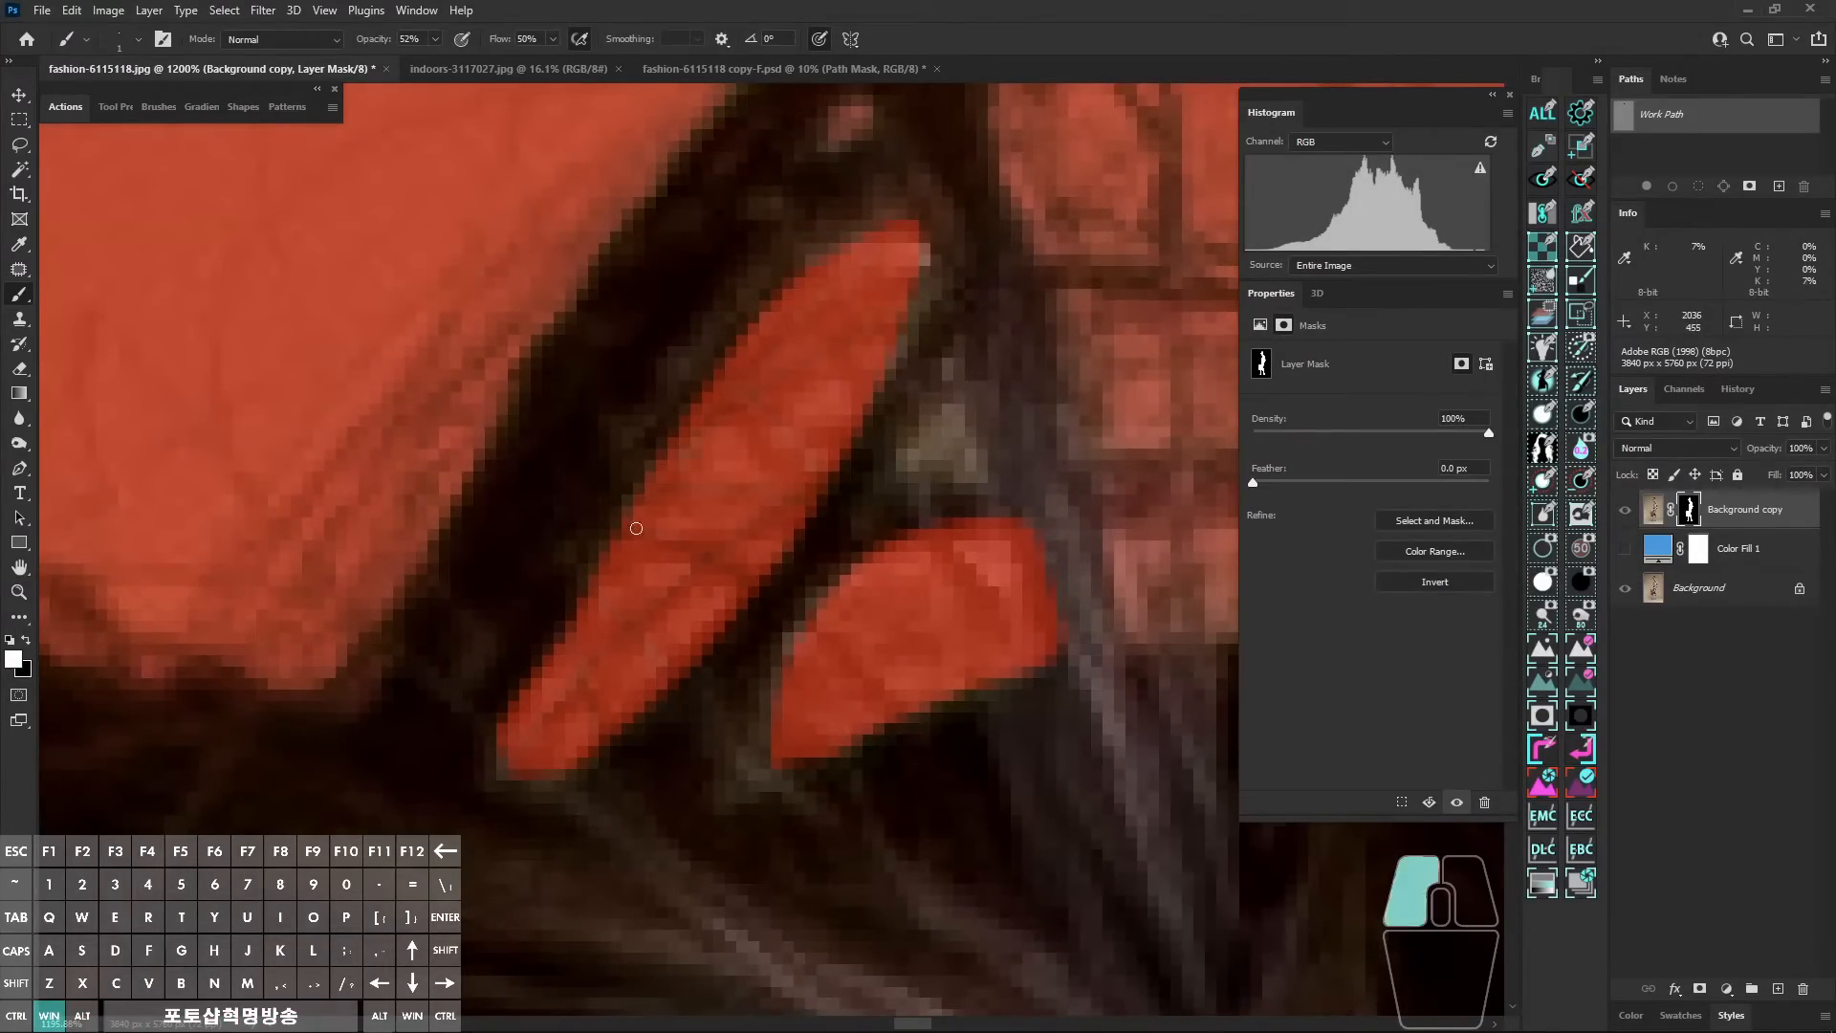
{"action": "left_click_drag", "start_coordinate": [664, 603], "coordinate": [692, 551]}
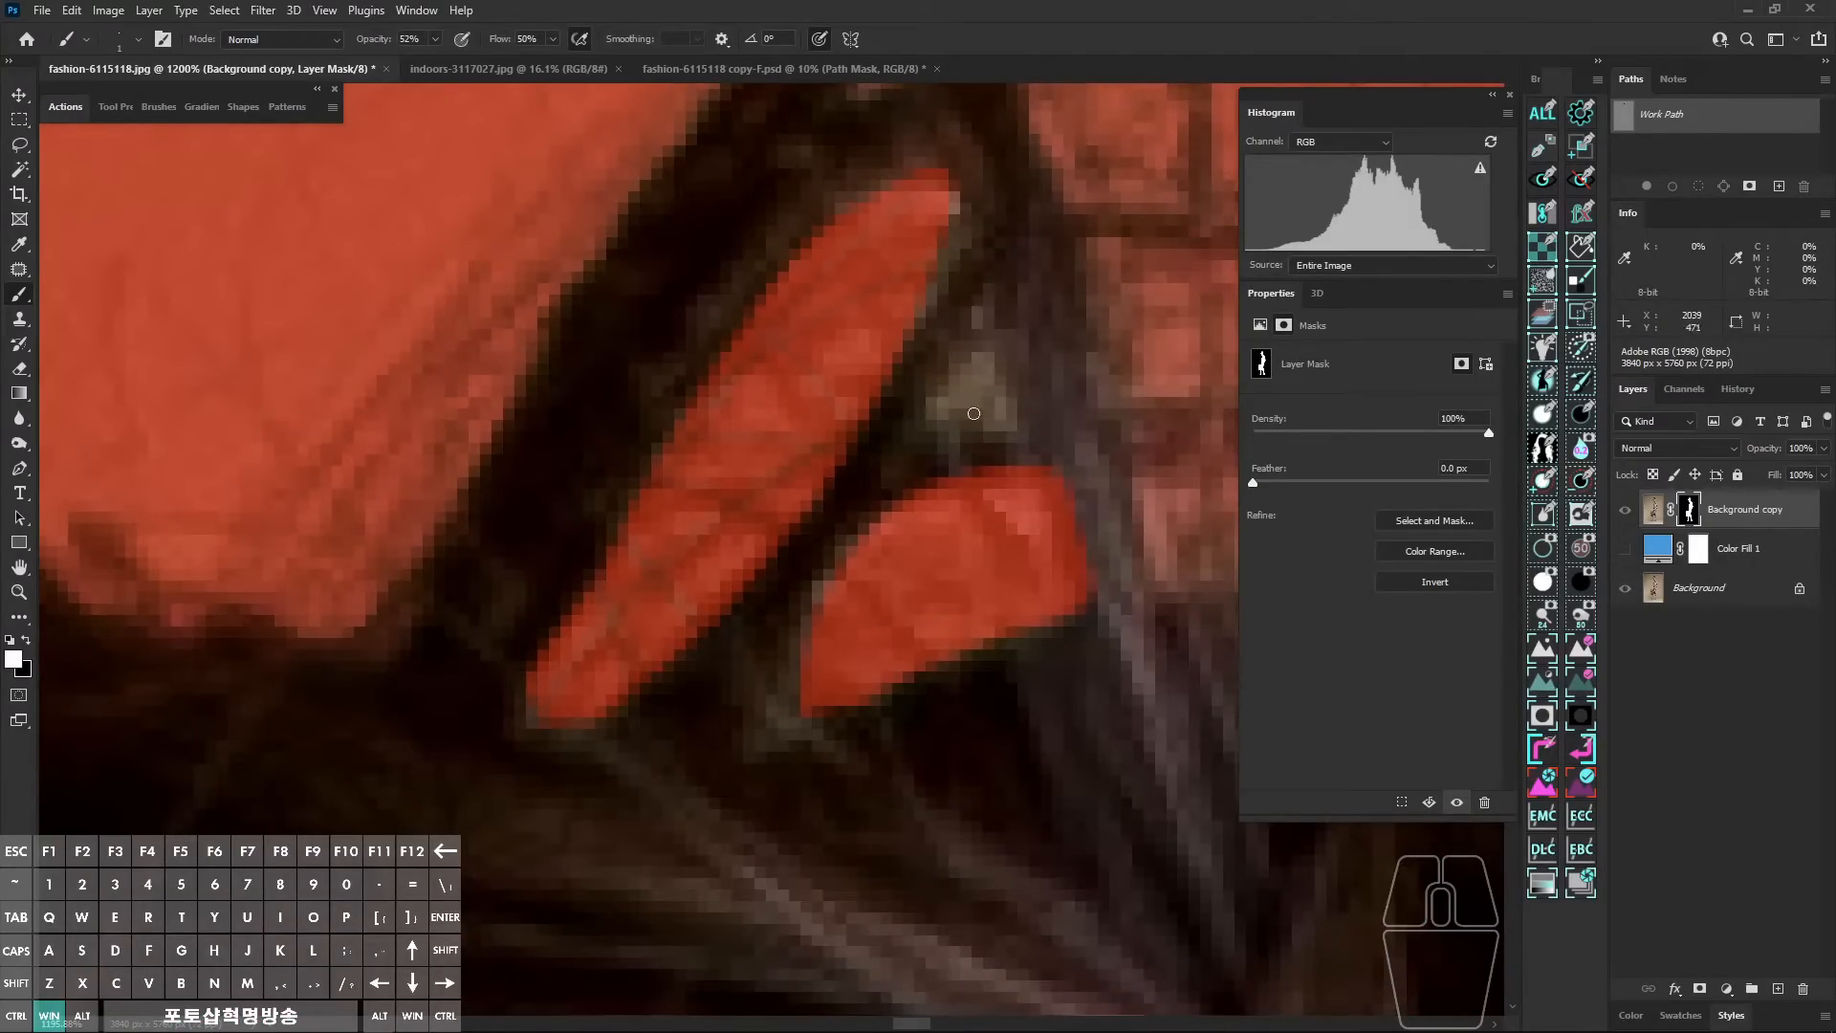
{"action": "left_click_drag", "start_coordinate": [767, 436], "coordinate": [728, 474]}
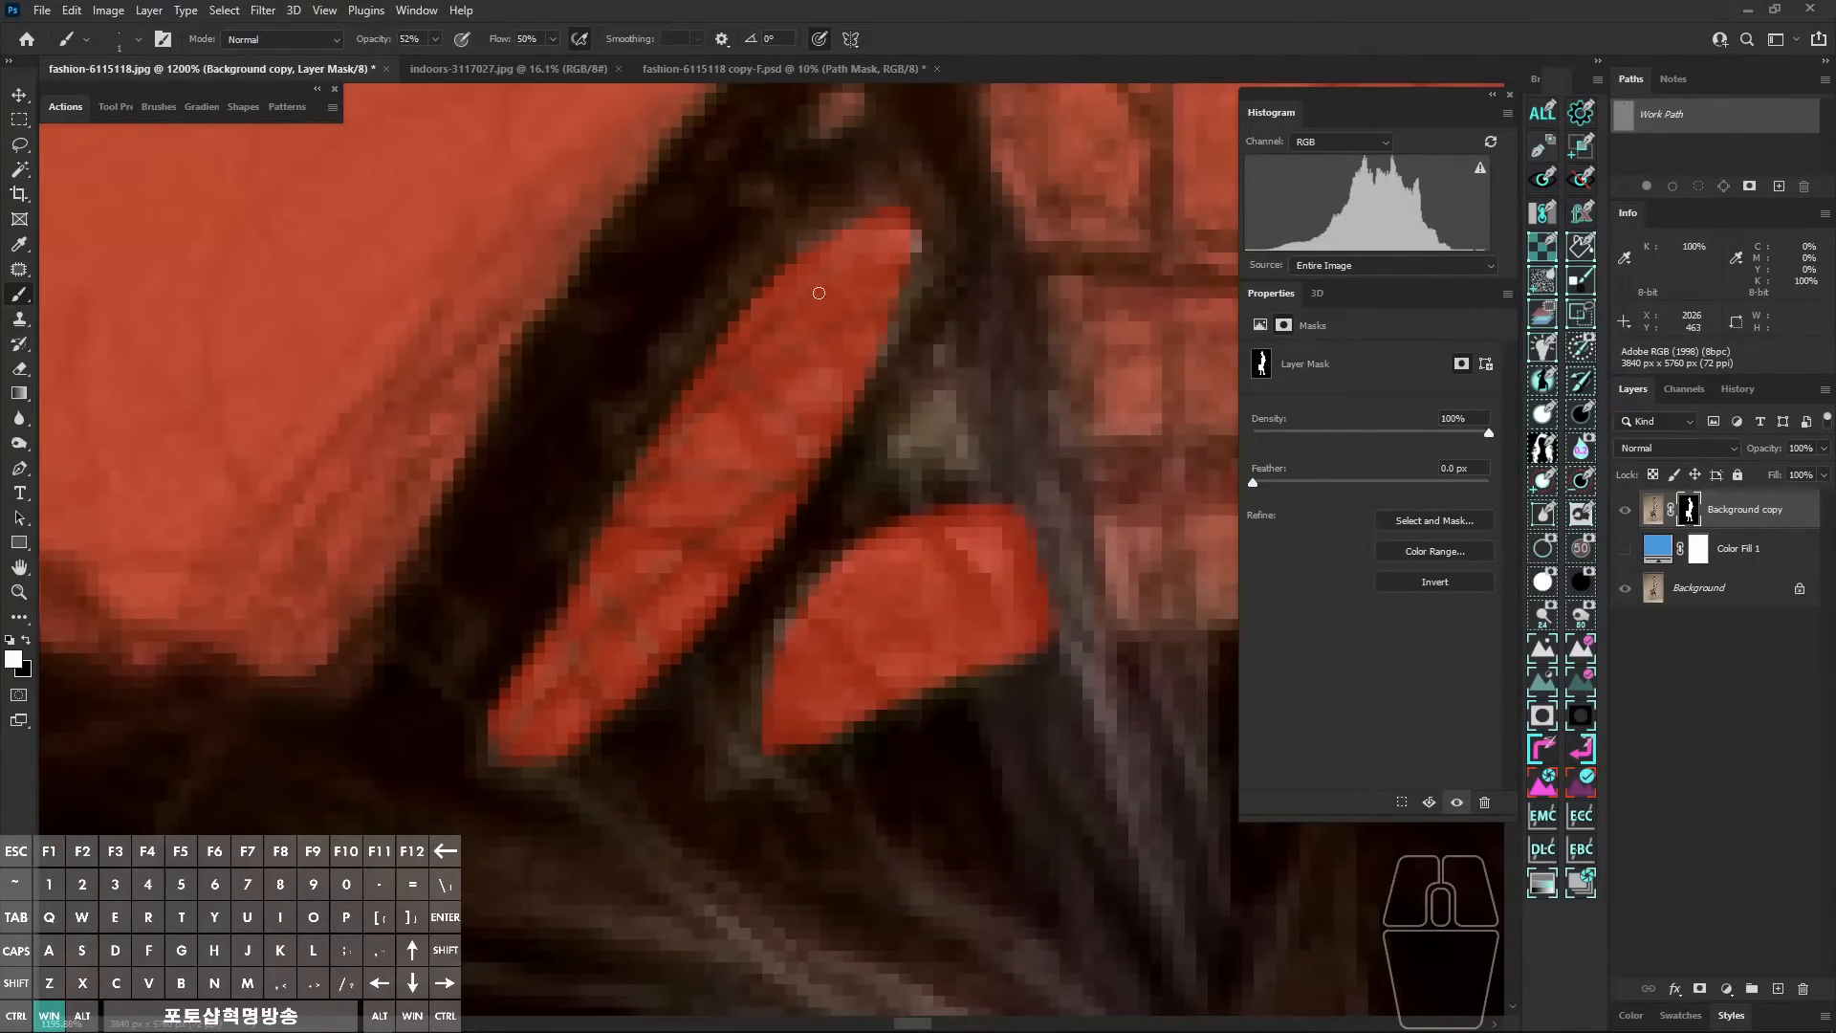
{"action": "left_click_drag", "start_coordinate": [696, 576], "coordinate": [688, 564]}
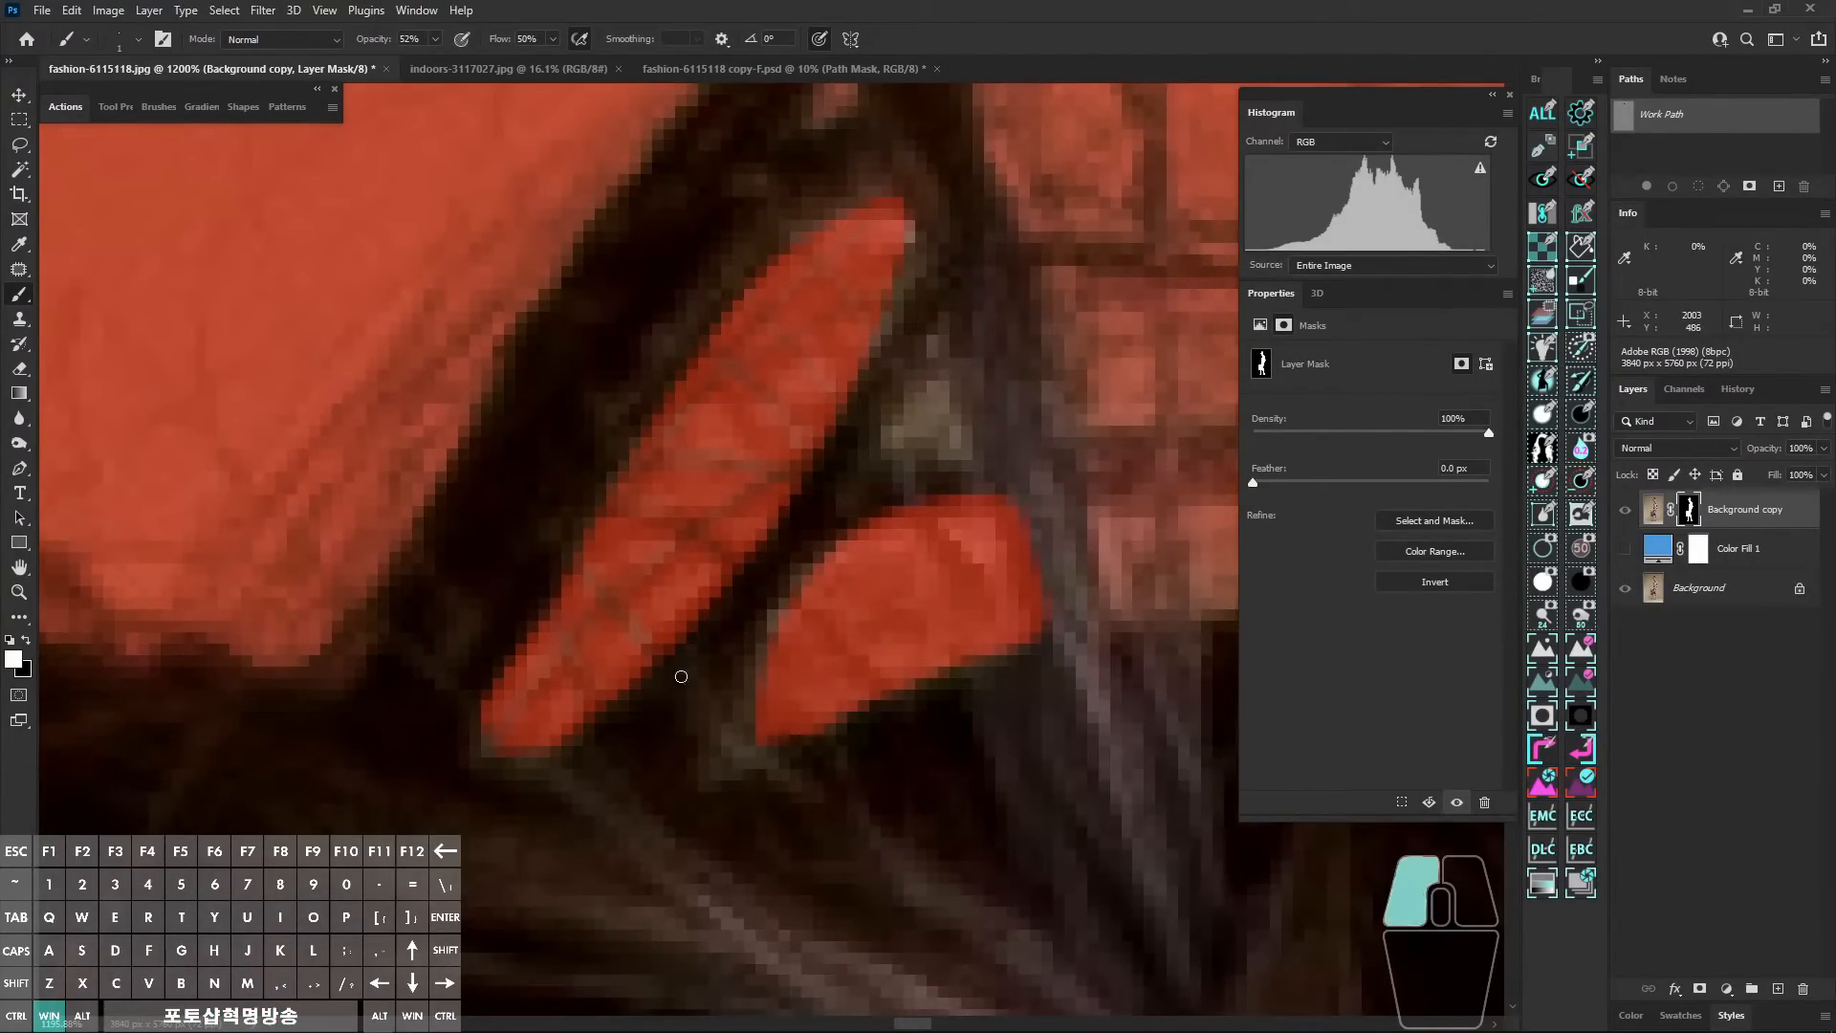
{"action": "left_click_drag", "start_coordinate": [681, 676], "coordinate": [602, 526]}
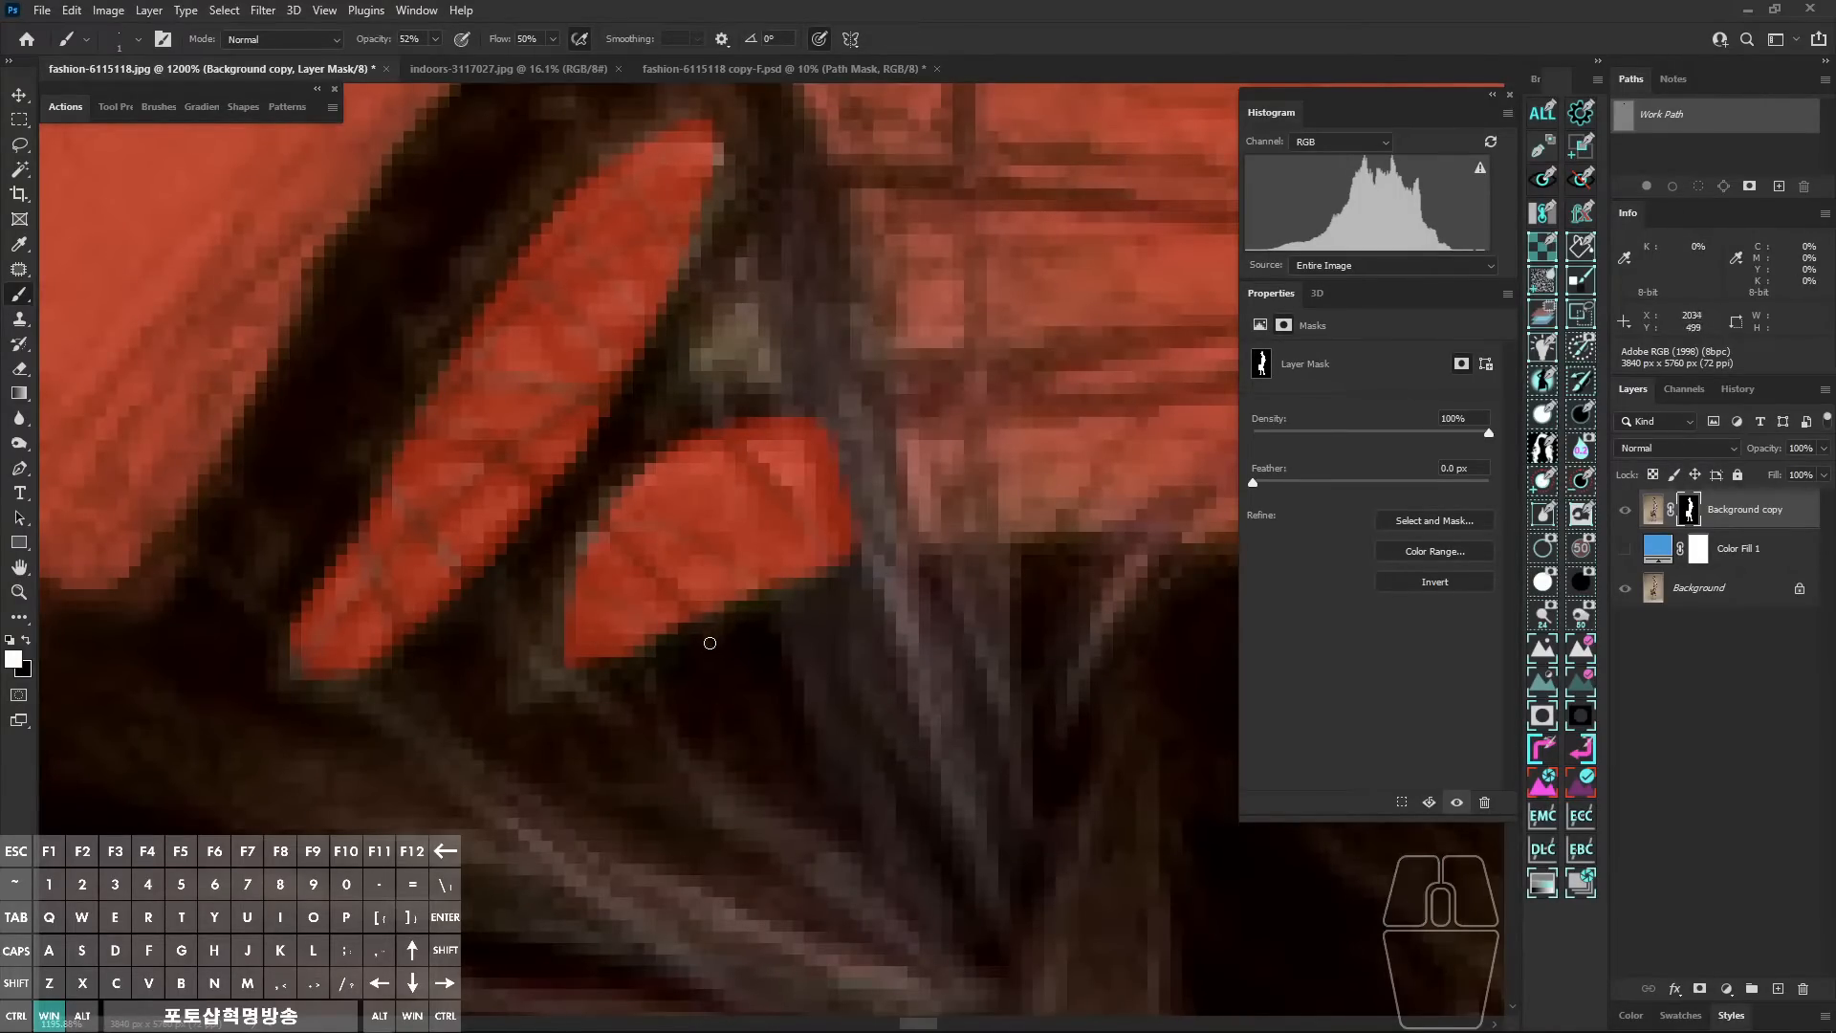
Step: Set the brush size to 2 px for the loose hair behind the neck
{"action": "left_click_drag", "start_coordinate": [971, 573], "coordinate": [755, 583]}
{"action": "left_click_drag", "start_coordinate": [753, 605], "coordinate": [537, 447]}
{"action": "left_click_drag", "start_coordinate": [1171, 765], "coordinate": [823, 541]}
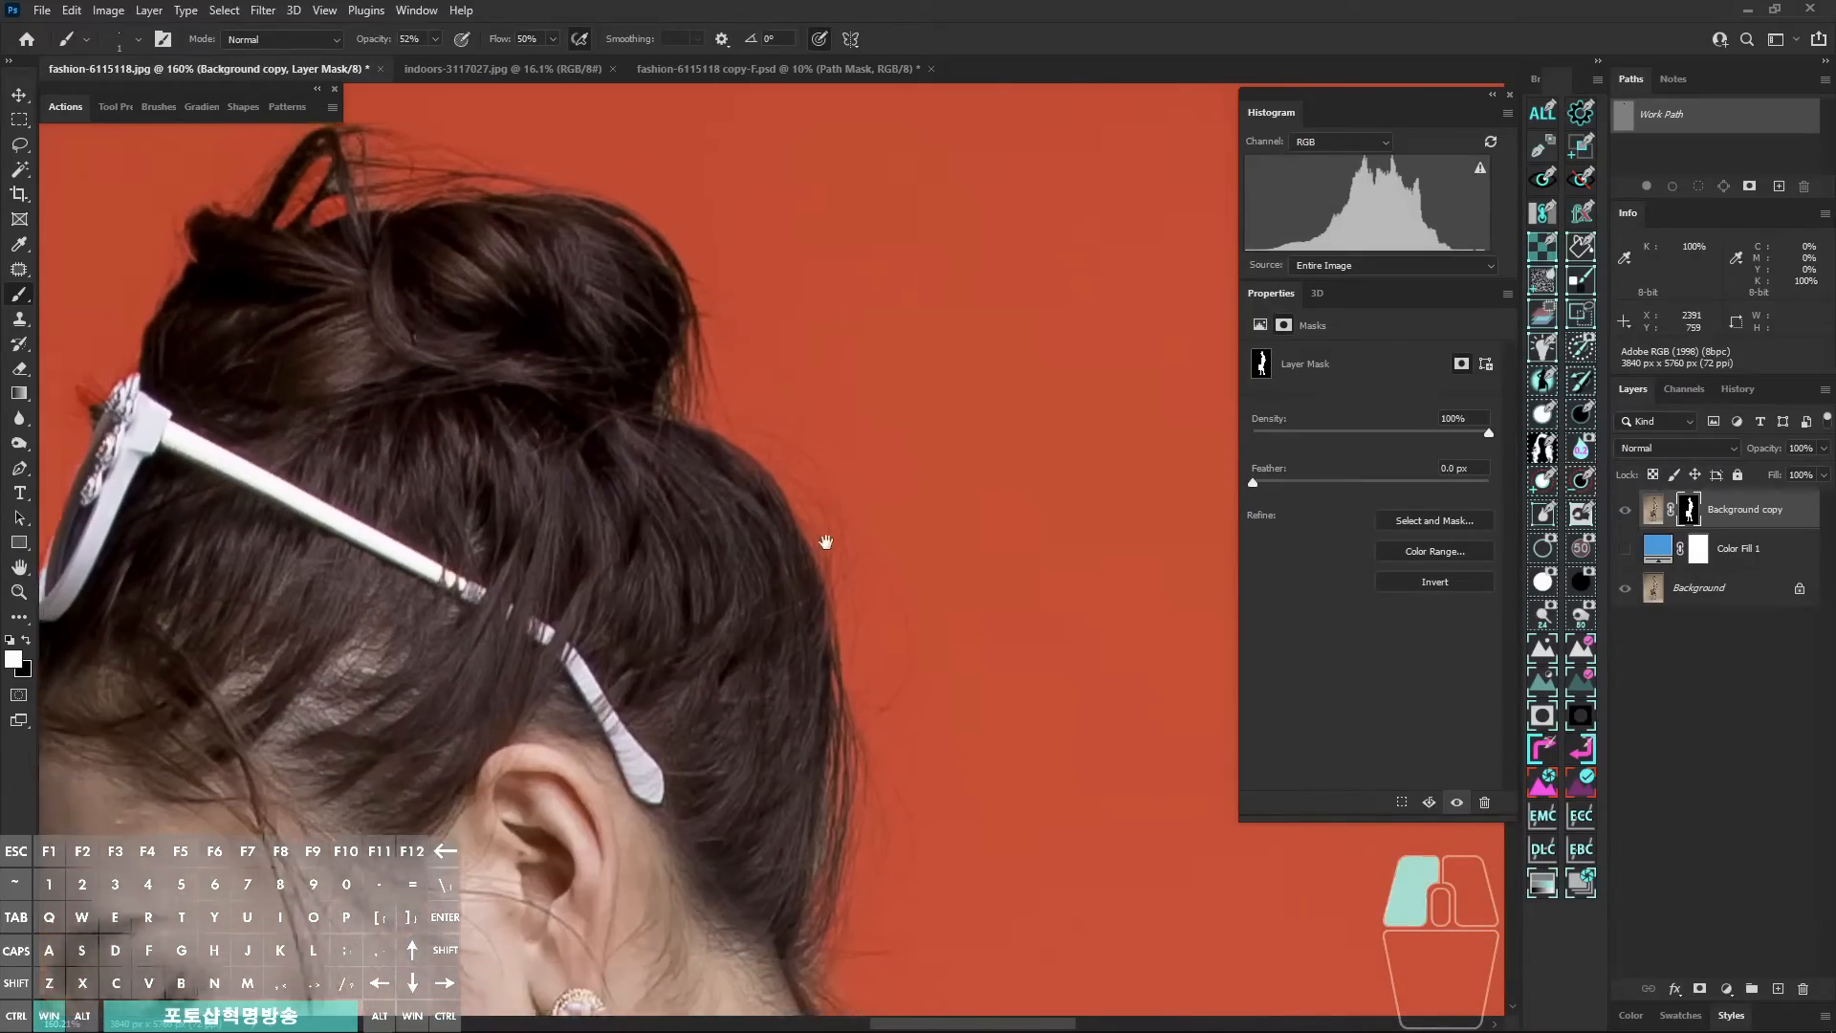
{"action": "left_click_drag", "start_coordinate": [890, 799], "coordinate": [767, 541]}
{"action": "left_click_drag", "start_coordinate": [795, 794], "coordinate": [710, 556]}
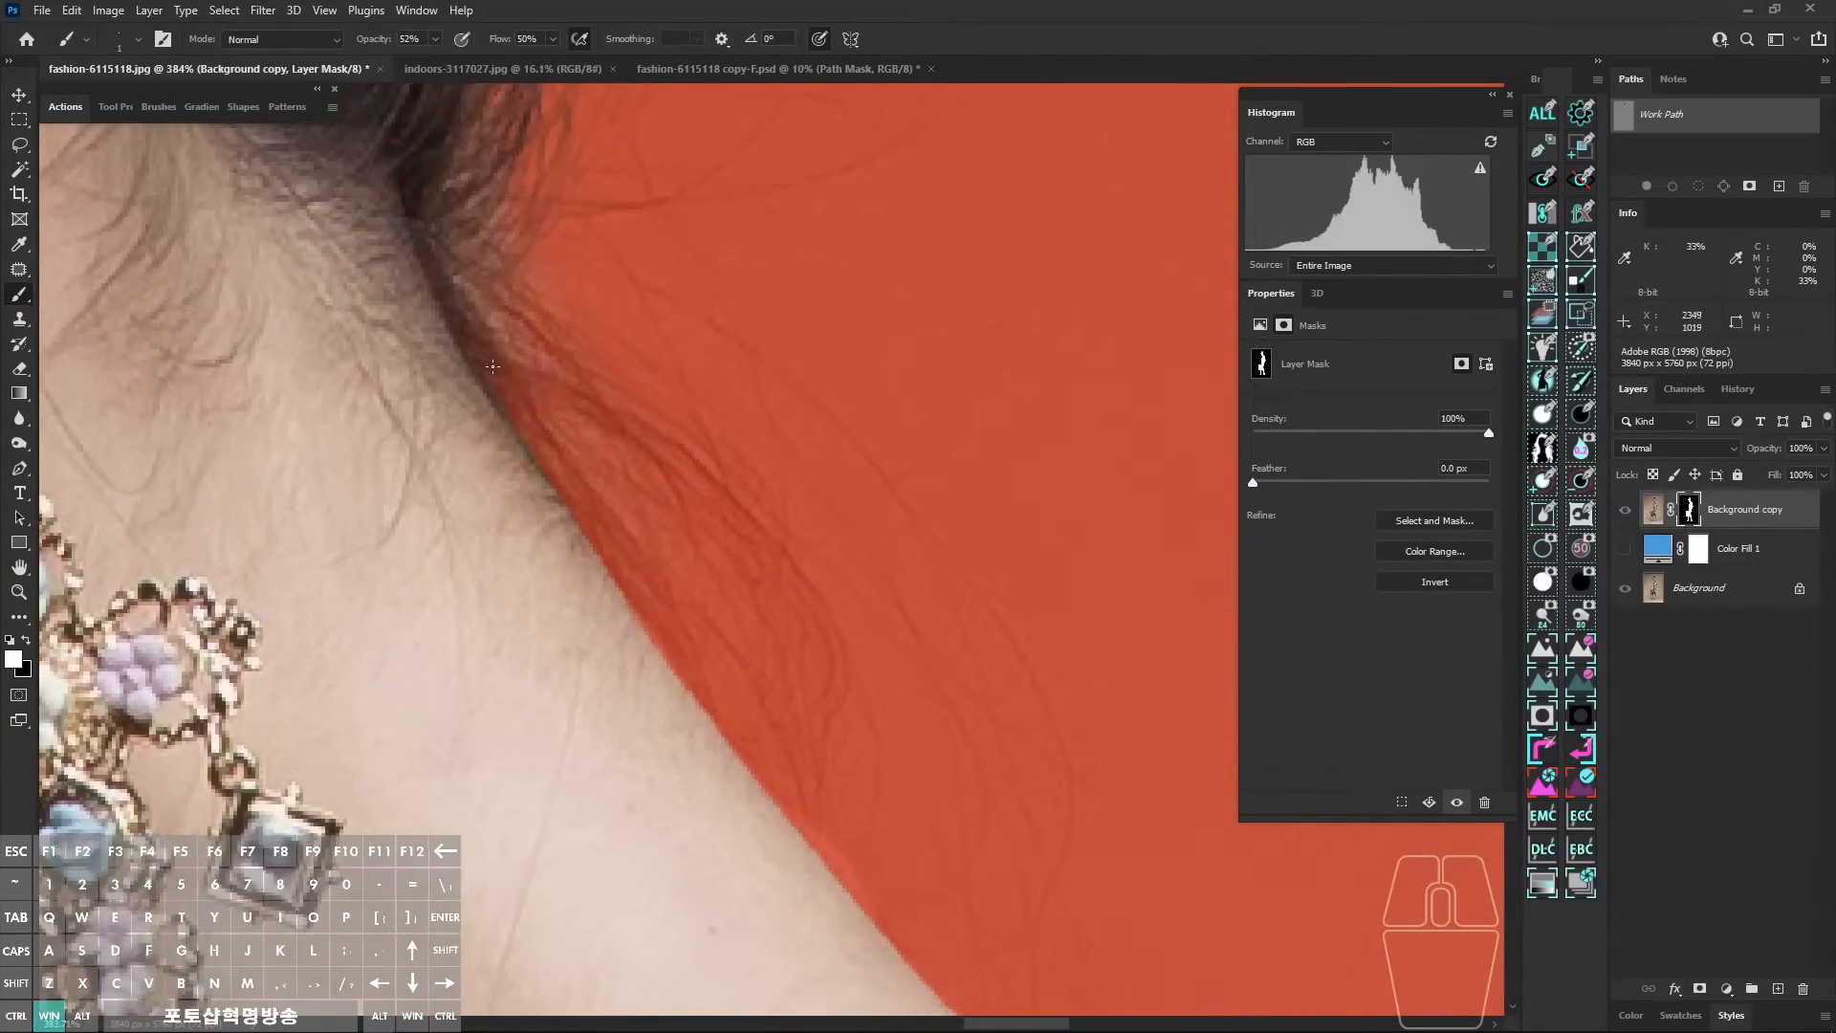
{"action": "mouse_move", "coordinate": [600, 470]}
{"action": "left_mouse_down"}
{"action": "mouse_move", "coordinate": [566, 435]}
{"action": "mouse_move", "coordinate": [631, 487]}
{"action": "left_mouse_up"}
{"action": "key", "text": "alt+super+z"}
{"action": "left_click_drag", "start_coordinate": [420, 275], "coordinate": [428, 273]}
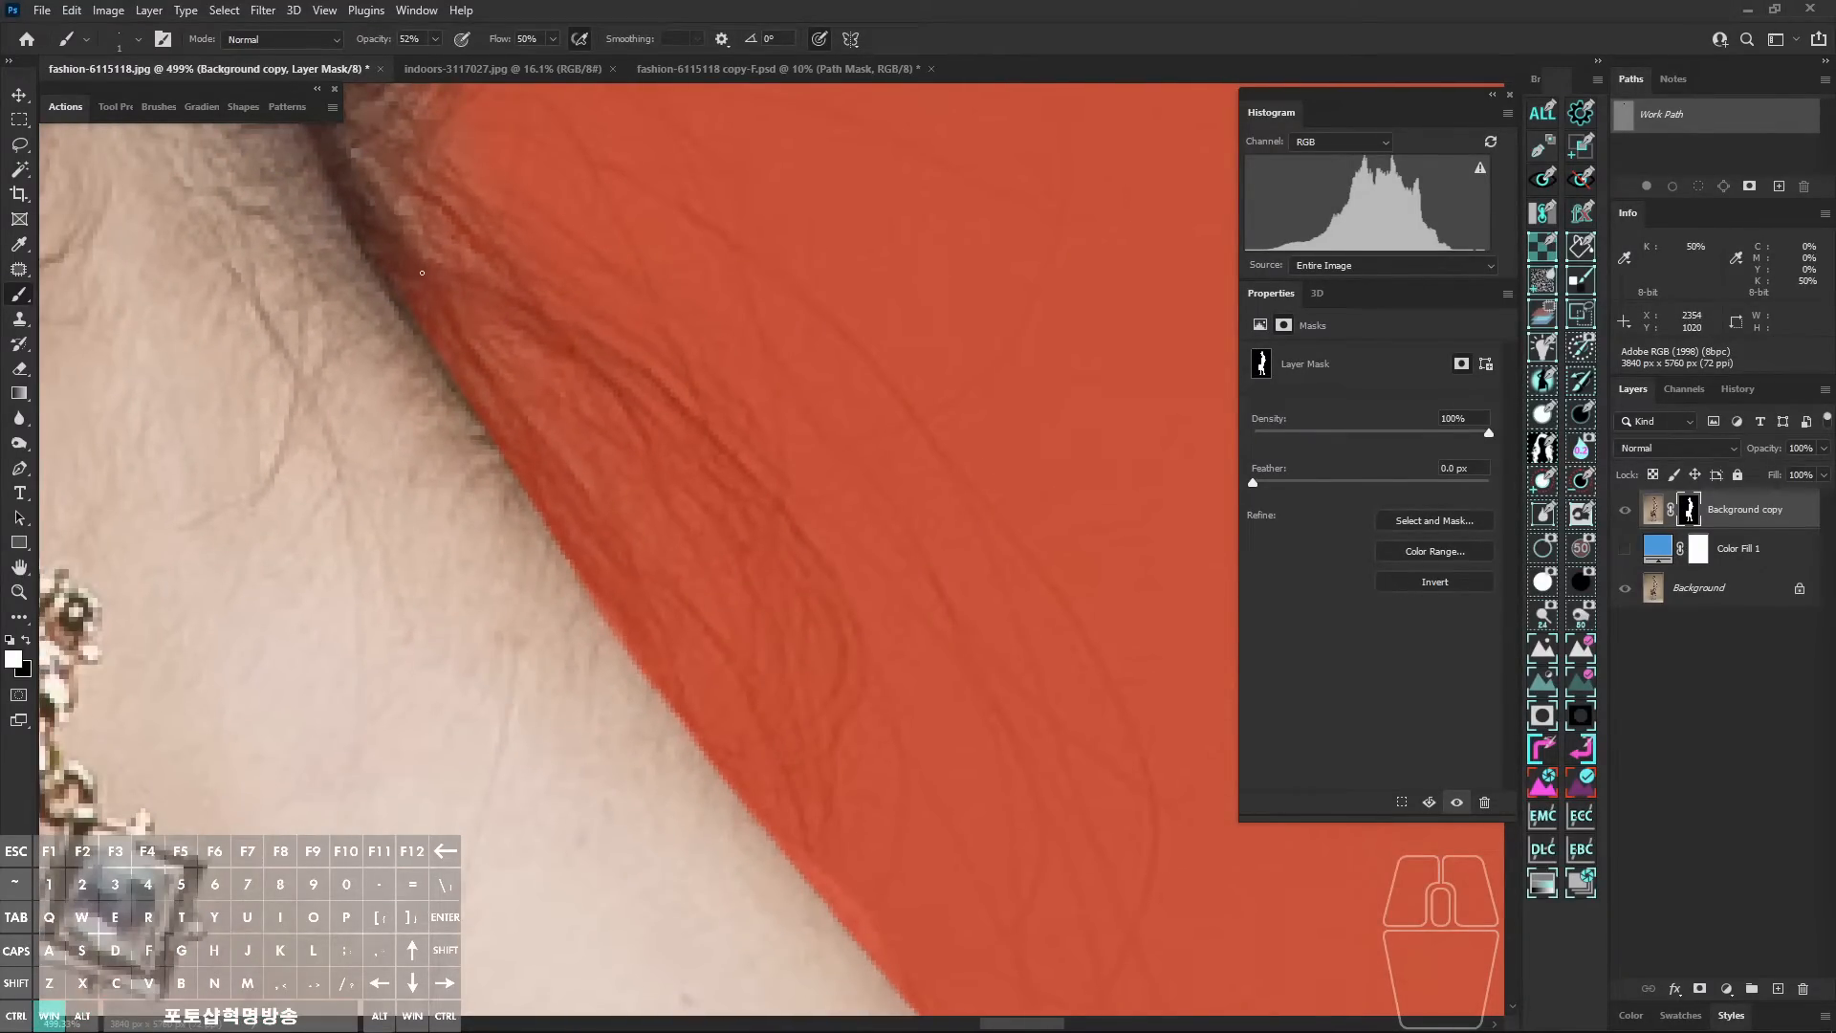
{"action": "right_click", "coordinate": [422, 277], "text": "alt"}
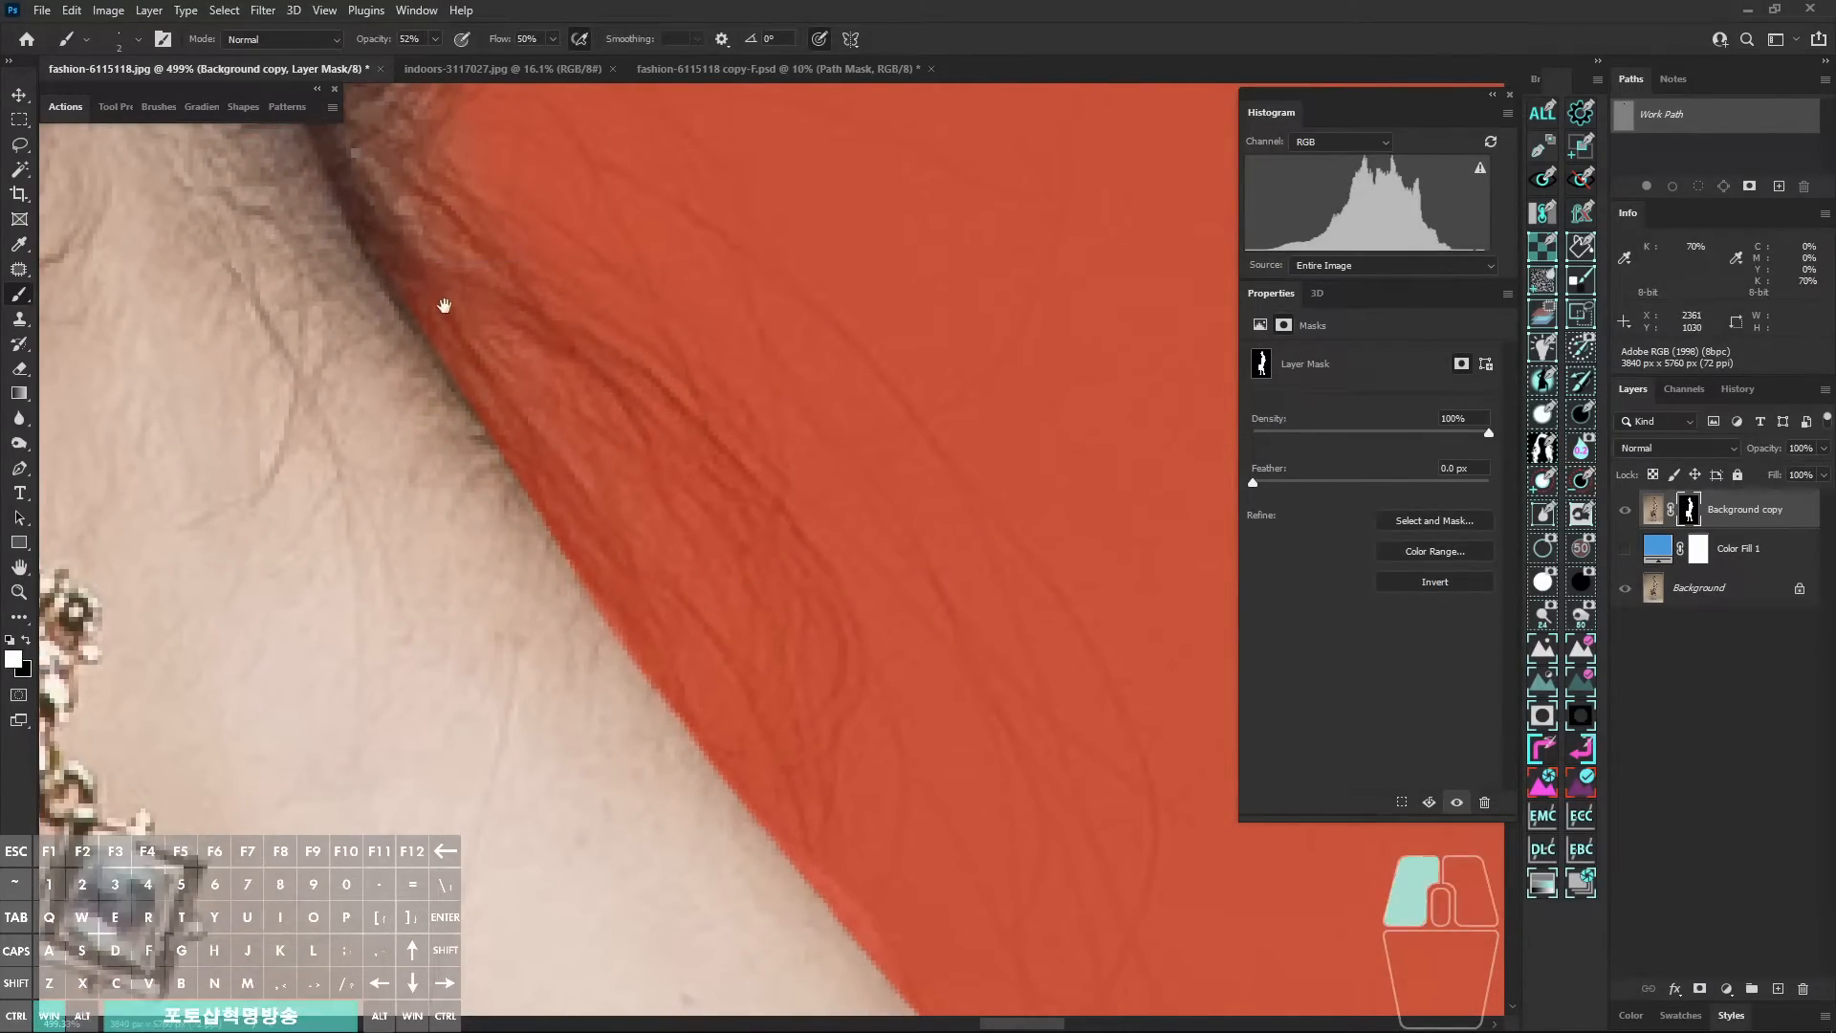
Step: Paint thin white strokes on the layer mask along the loose strands falling behind the nape to restore the individual hairs
{"action": "left_click_drag", "start_coordinate": [444, 302], "coordinate": [394, 258]}
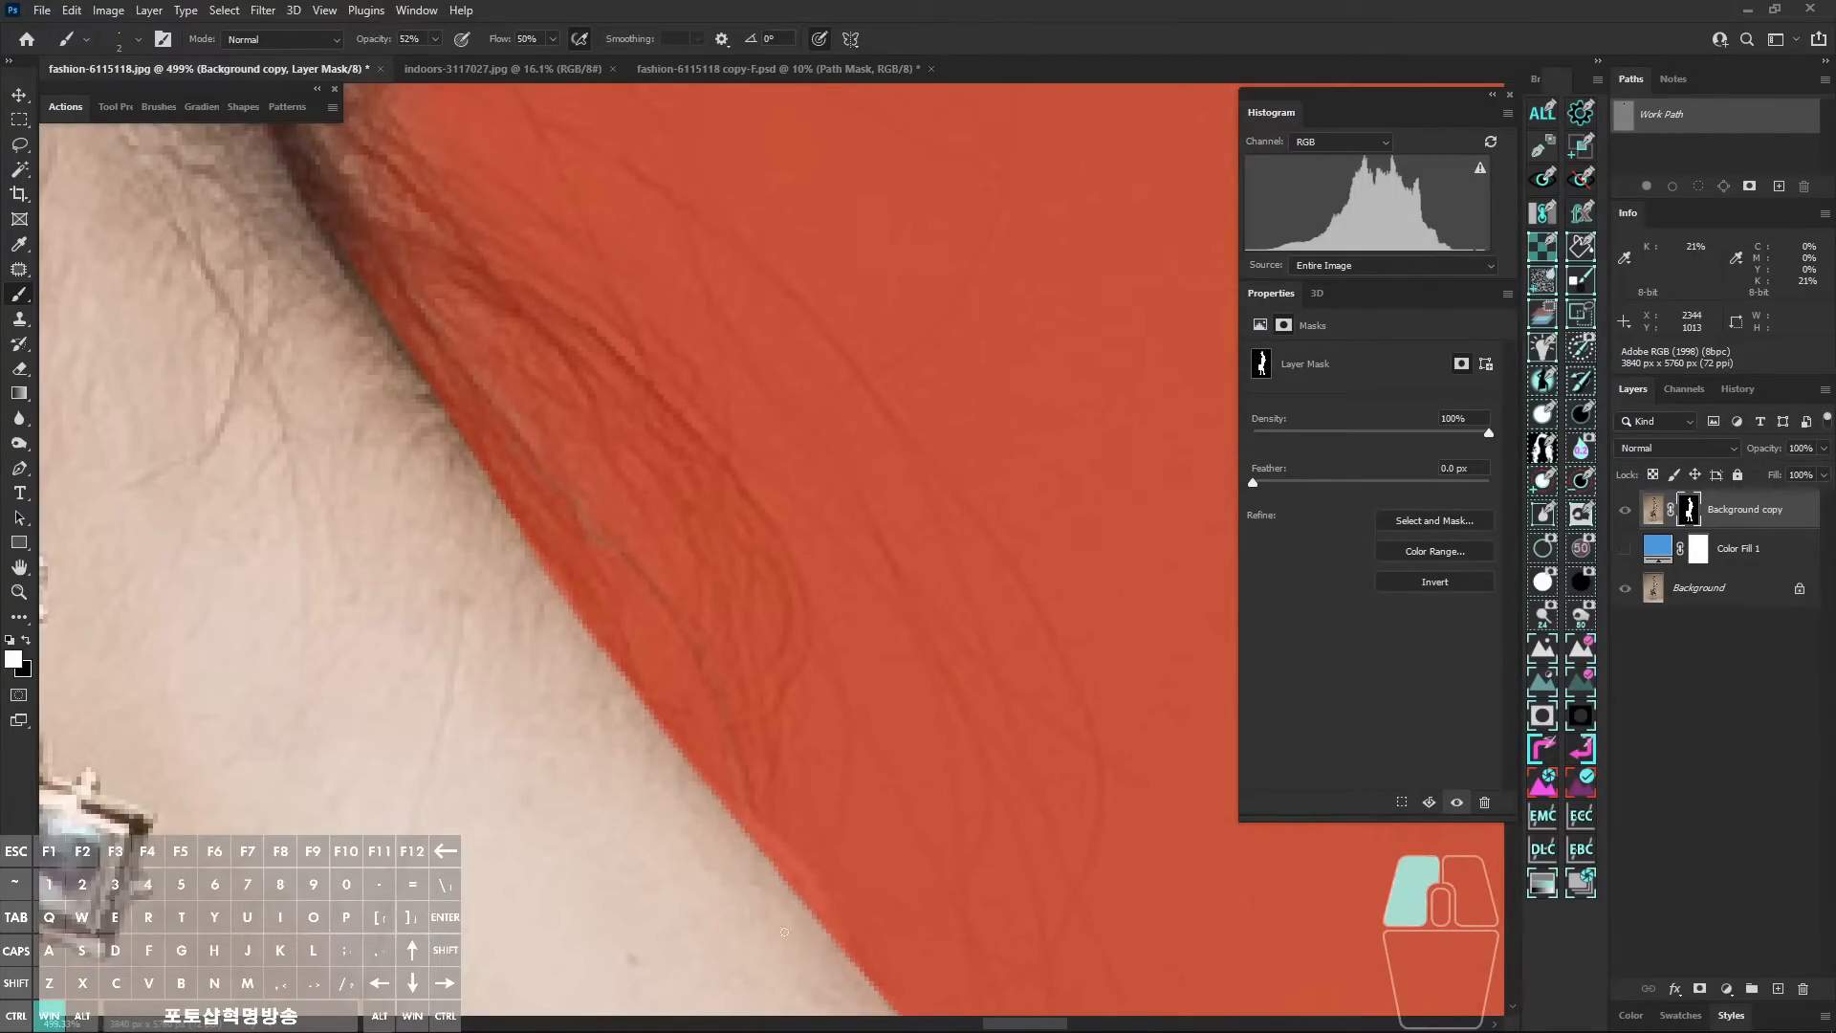
{"action": "left_click_drag", "start_coordinate": [784, 931], "coordinate": [786, 935]}
{"action": "left_click_drag", "start_coordinate": [345, 233], "coordinate": [346, 234]}
{"action": "left_click_drag", "start_coordinate": [518, 487], "coordinate": [638, 676]}
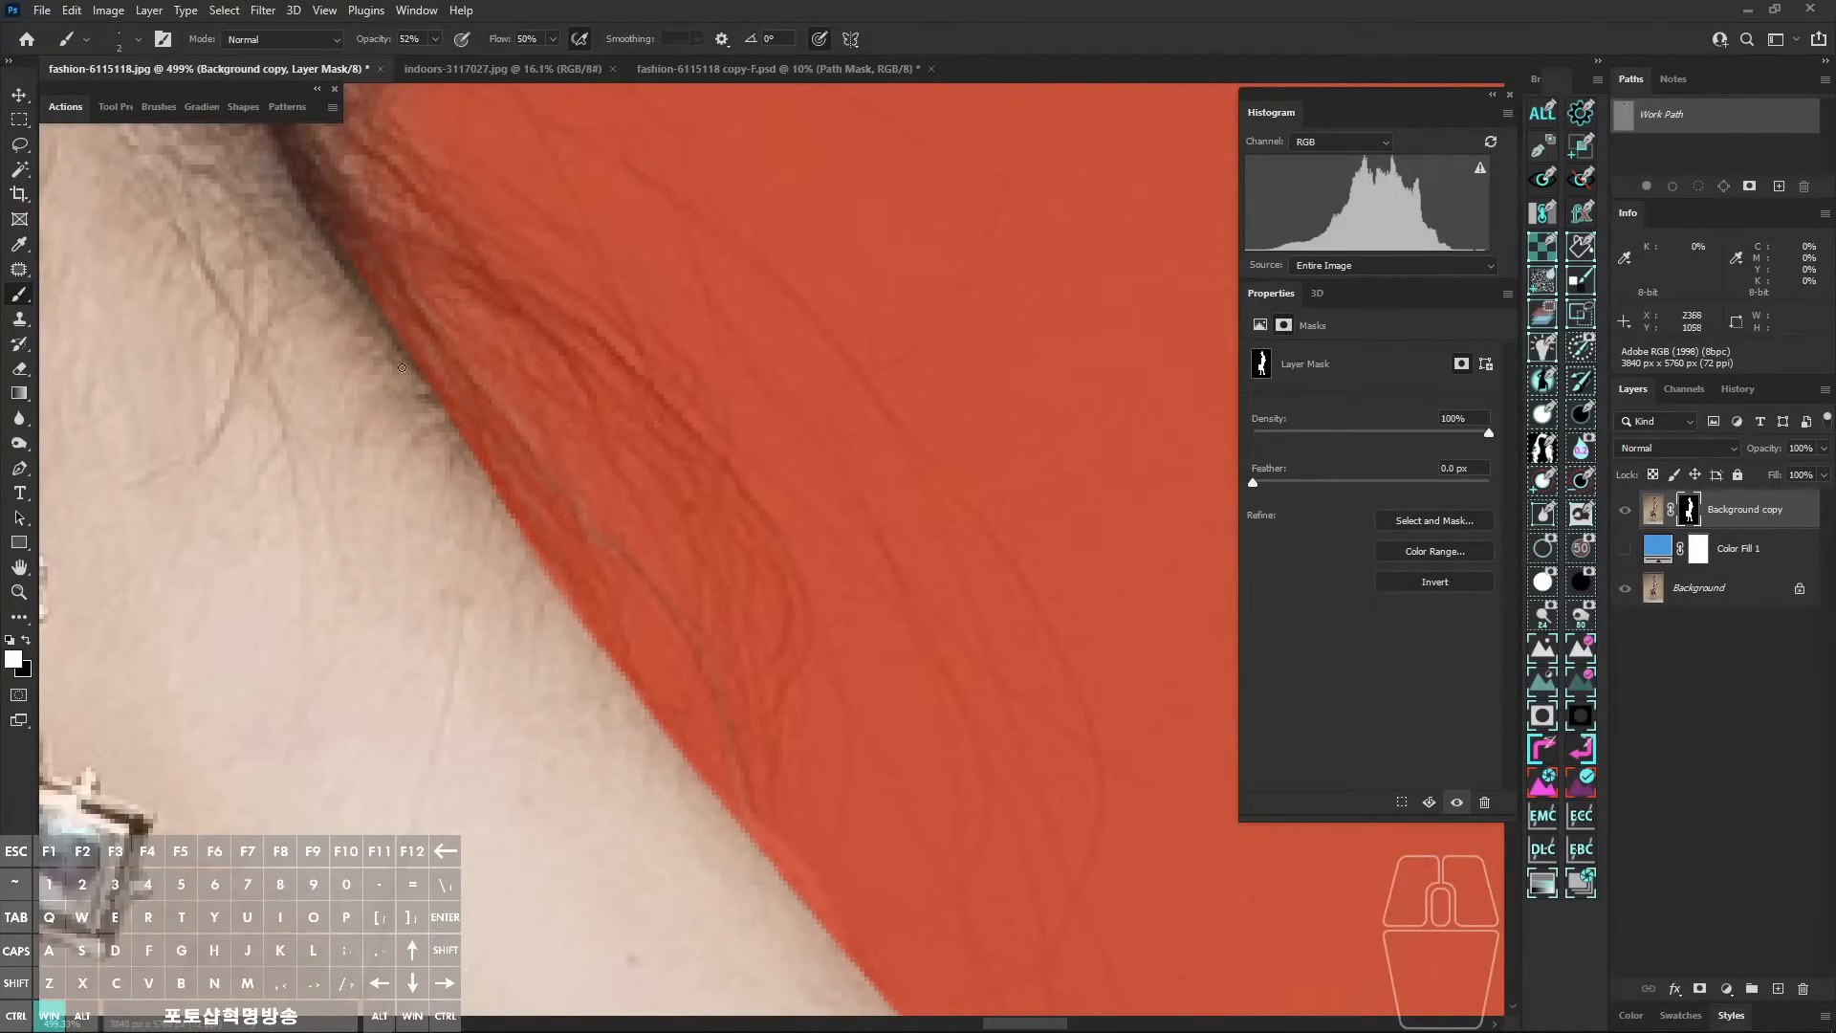
{"action": "mouse_move", "coordinate": [350, 236]}
{"action": "left_mouse_down"}
{"action": "mouse_move", "coordinate": [626, 650]}
{"action": "mouse_move", "coordinate": [349, 230]}
{"action": "left_mouse_up"}
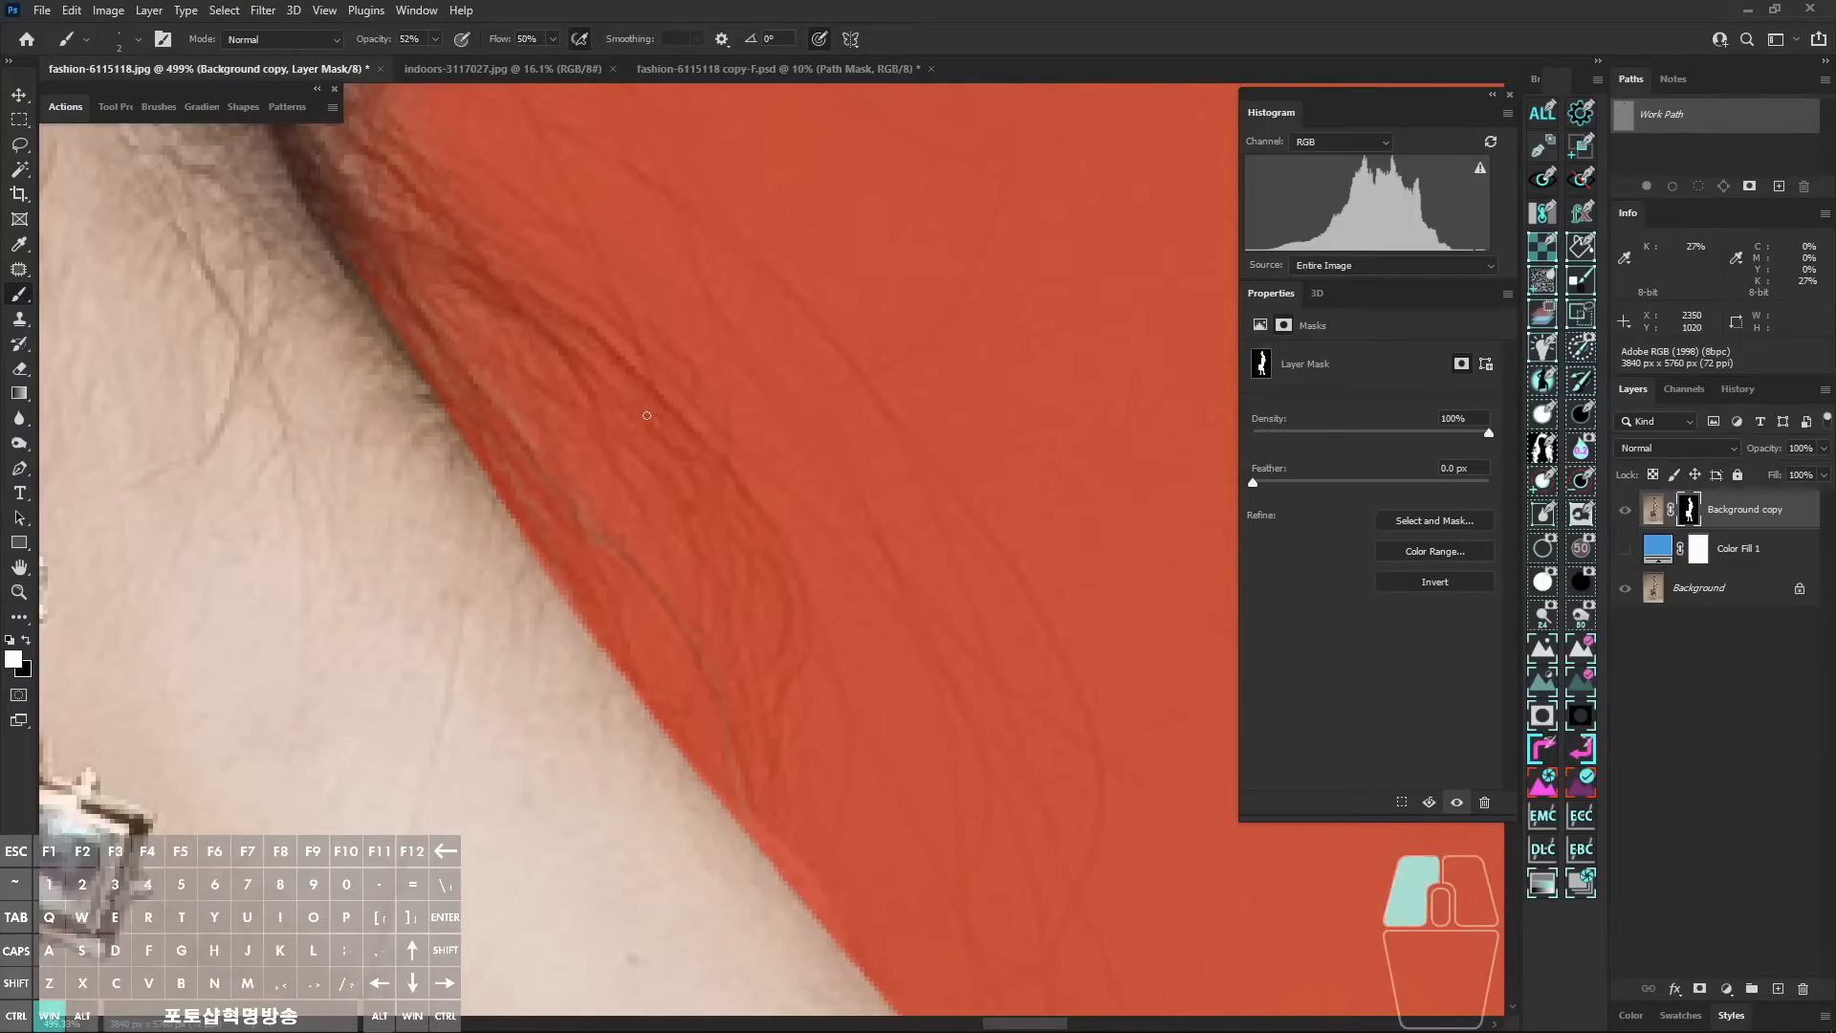
{"action": "left_click_drag", "start_coordinate": [753, 748], "coordinate": [753, 761]}
{"action": "left_click_drag", "start_coordinate": [377, 220], "coordinate": [559, 380]}
{"action": "left_click_drag", "start_coordinate": [757, 735], "coordinate": [758, 737]}
{"action": "left_click_drag", "start_coordinate": [379, 223], "coordinate": [520, 370]}
{"action": "left_click_drag", "start_coordinate": [723, 588], "coordinate": [753, 734]}
{"action": "left_click_drag", "start_coordinate": [384, 229], "coordinate": [449, 288]}
{"action": "left_click_drag", "start_coordinate": [710, 859], "coordinate": [715, 866]}
{"action": "mouse_move", "coordinate": [379, 272]}
{"action": "left_mouse_down"}
{"action": "mouse_move", "coordinate": [594, 660]}
{"action": "mouse_move", "coordinate": [507, 478]}
{"action": "mouse_move", "coordinate": [684, 722]}
{"action": "left_mouse_up"}
{"action": "mouse_move", "coordinate": [406, 258]}
{"action": "left_mouse_down"}
{"action": "mouse_move", "coordinate": [650, 517]}
{"action": "mouse_move", "coordinate": [622, 555]}
{"action": "left_mouse_up"}
{"action": "left_click_drag", "start_coordinate": [382, 287], "coordinate": [612, 640]}
{"action": "left_click_drag", "start_coordinate": [383, 332], "coordinate": [626, 899]}
{"action": "left_click_drag", "start_coordinate": [392, 306], "coordinate": [603, 708]}
{"action": "left_click_drag", "start_coordinate": [397, 306], "coordinate": [612, 650]}
{"action": "left_click_drag", "start_coordinate": [402, 316], "coordinate": [562, 726]}
{"action": "left_click_drag", "start_coordinate": [401, 311], "coordinate": [411, 328]}
{"action": "key", "text": "p"}
{"action": "left_click", "coordinate": [343, 249]}
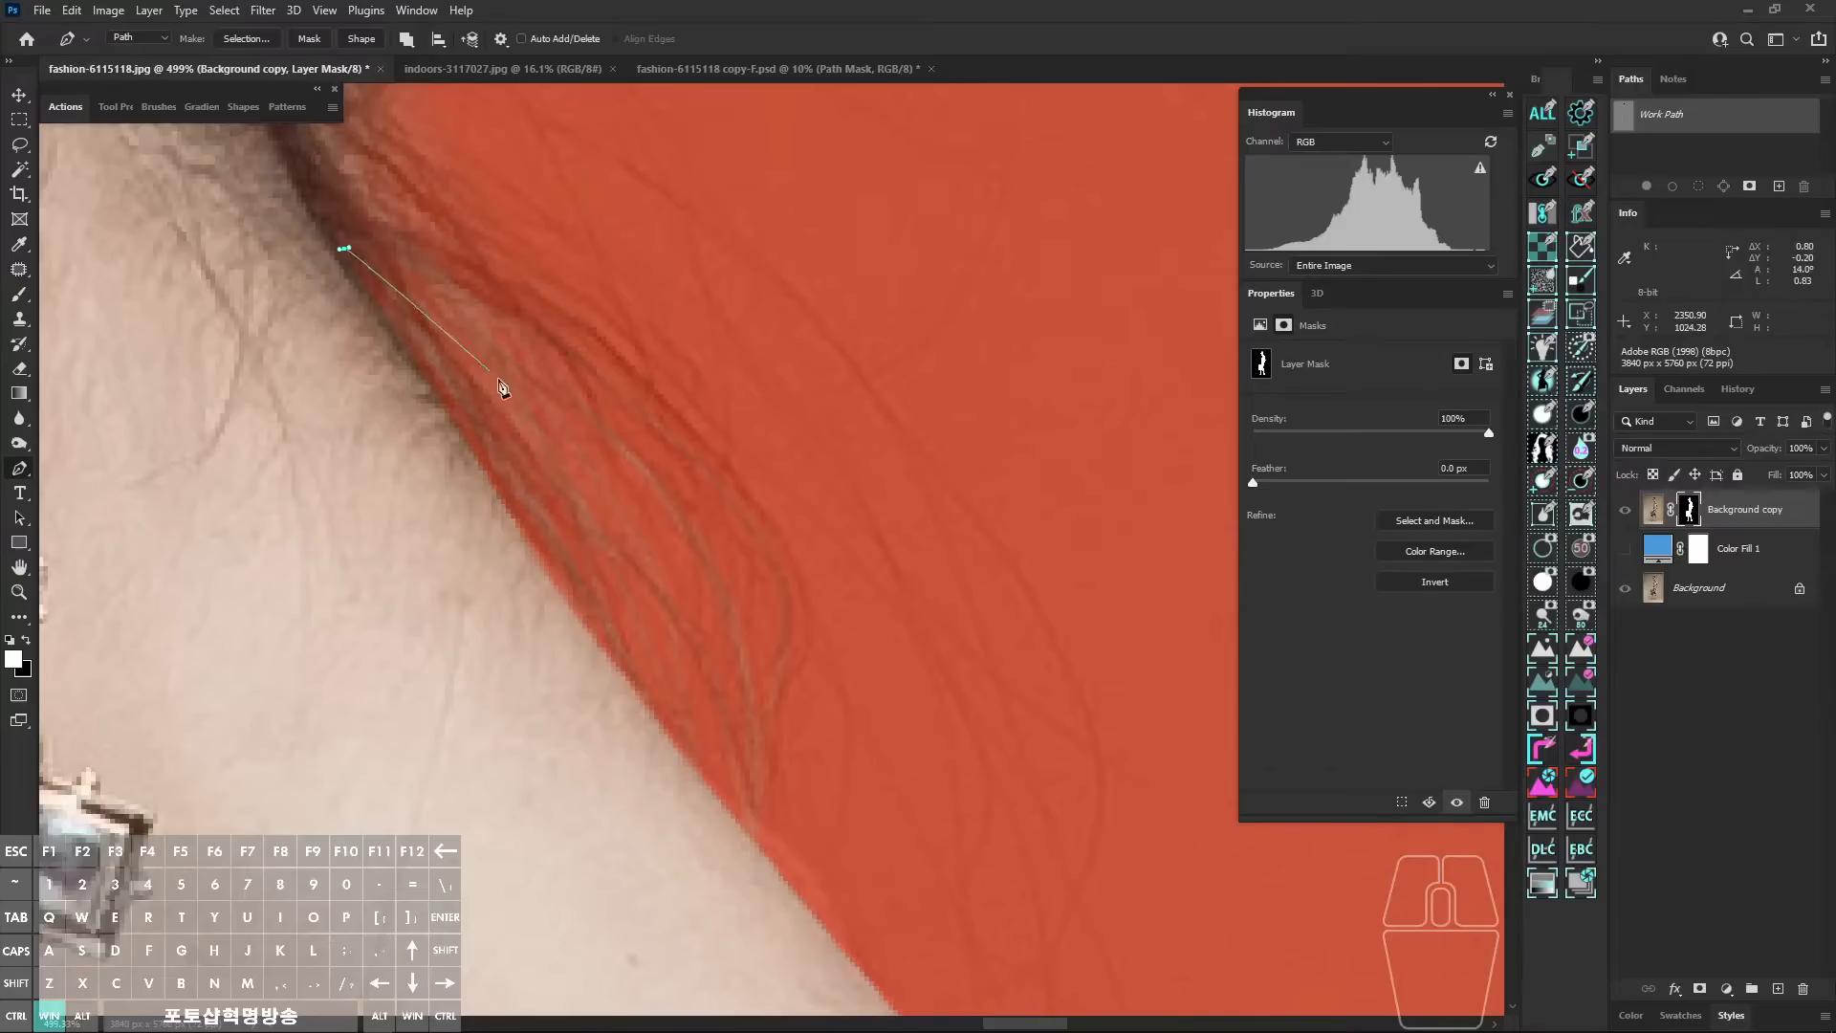
{"action": "left_click_drag", "start_coordinate": [601, 526], "coordinate": [634, 566]}
{"action": "left_click_drag", "start_coordinate": [684, 624], "coordinate": [714, 671]}
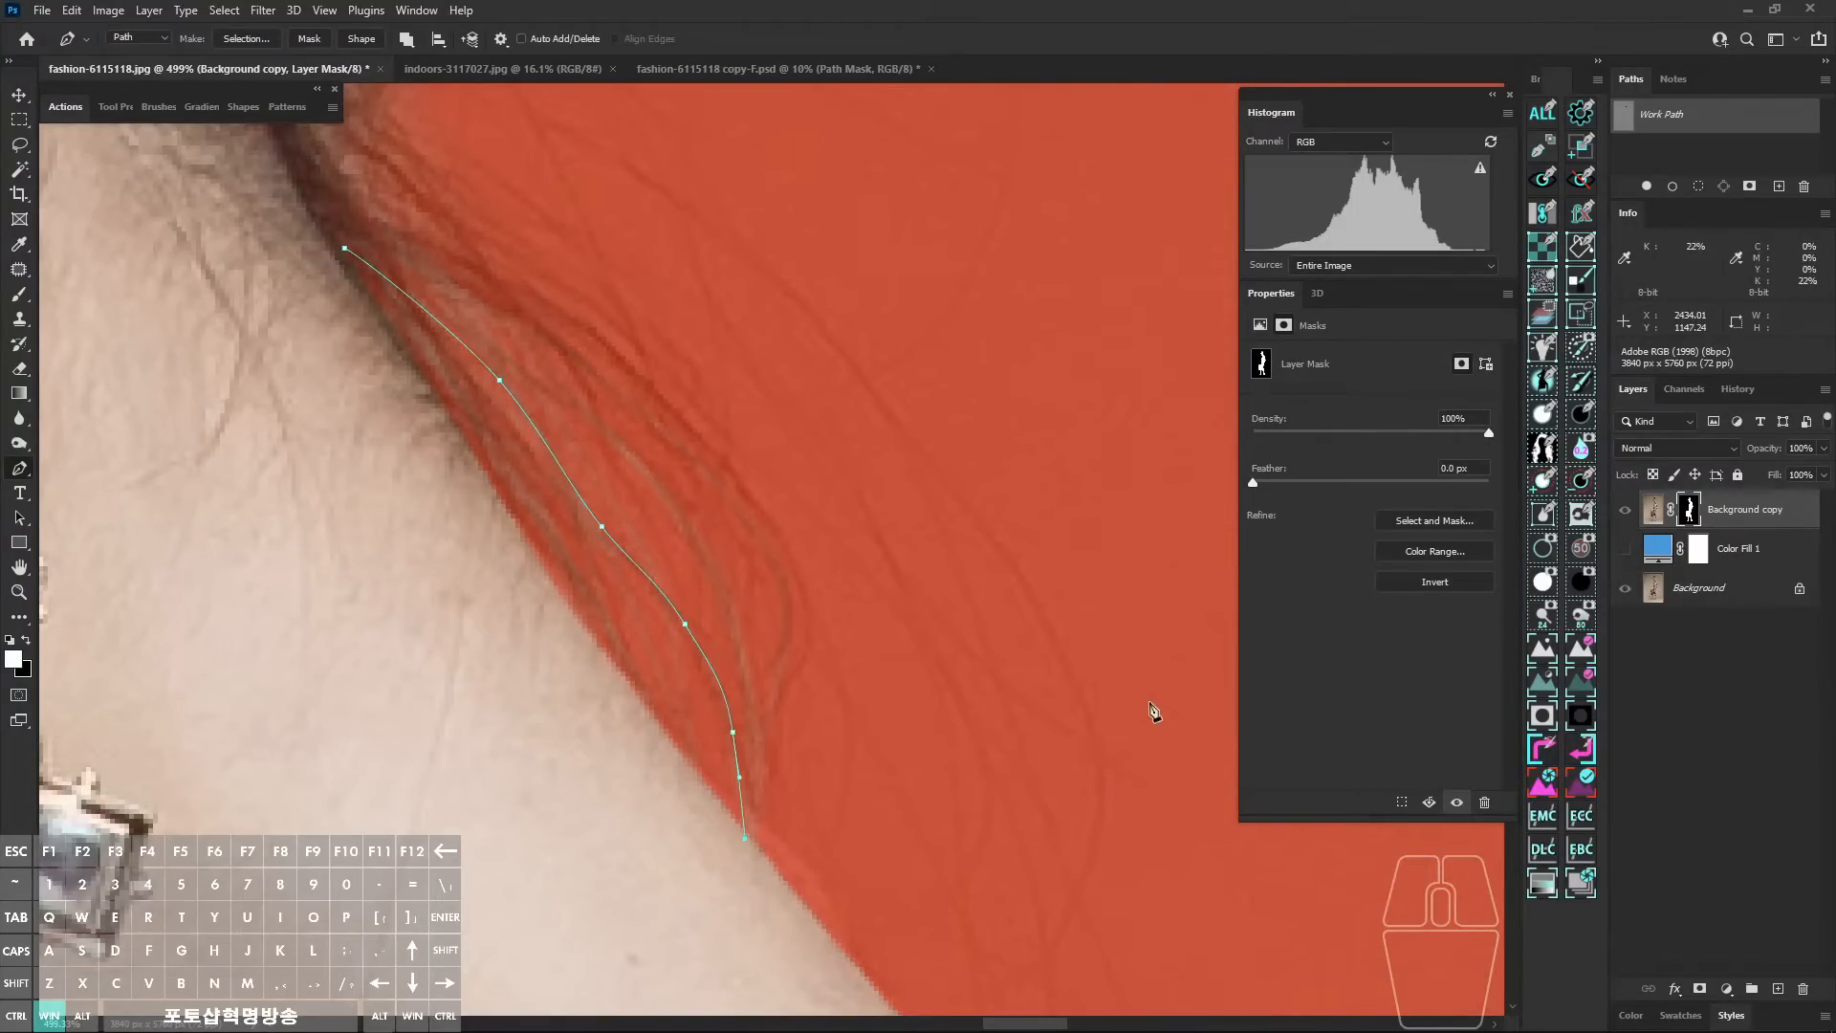
{"action": "left_click", "coordinate": [836, 738], "text": "ctrl"}
{"action": "key", "text": "Delete"}
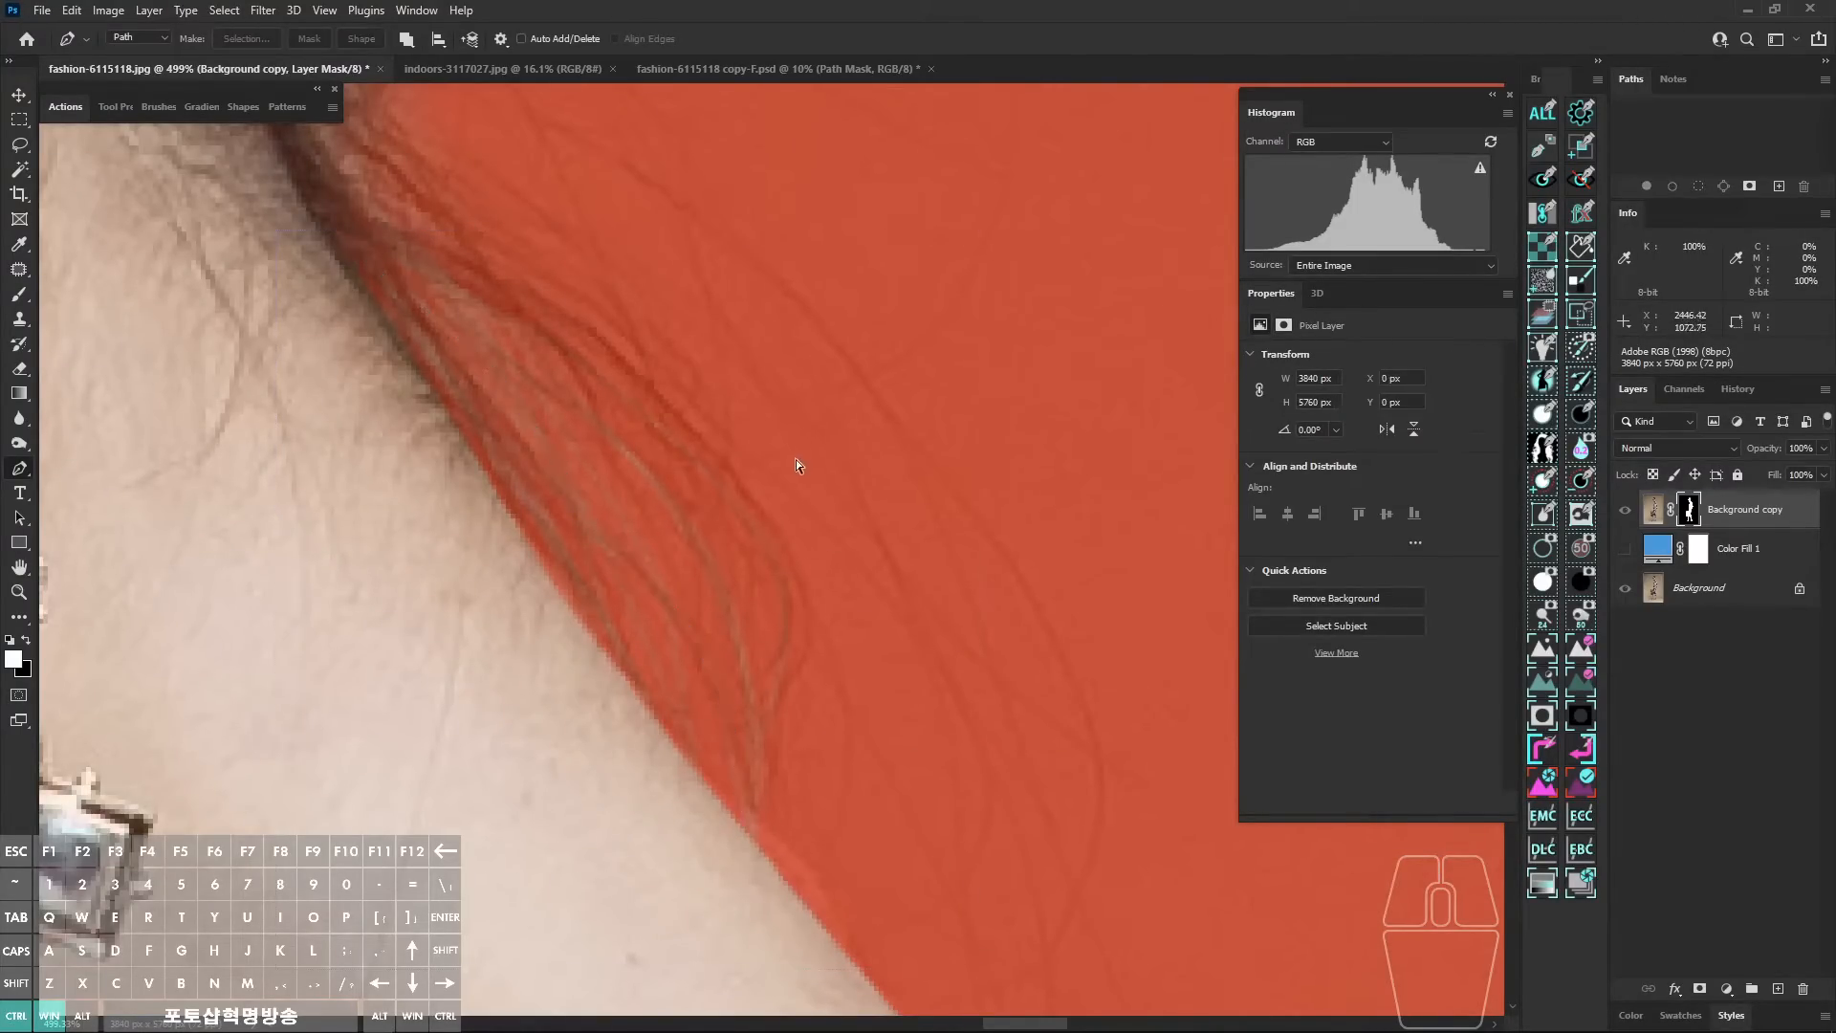
Step: Outline the beige leftover beside the pointed bow on the dress front with the Pen tool and fill it with black on the layer mask
{"action": "left_click_drag", "start_coordinate": [796, 461], "coordinate": [807, 606]}
{"action": "left_click_drag", "start_coordinate": [720, 739], "coordinate": [820, 583]}
{"action": "left_click_drag", "start_coordinate": [772, 799], "coordinate": [801, 520]}
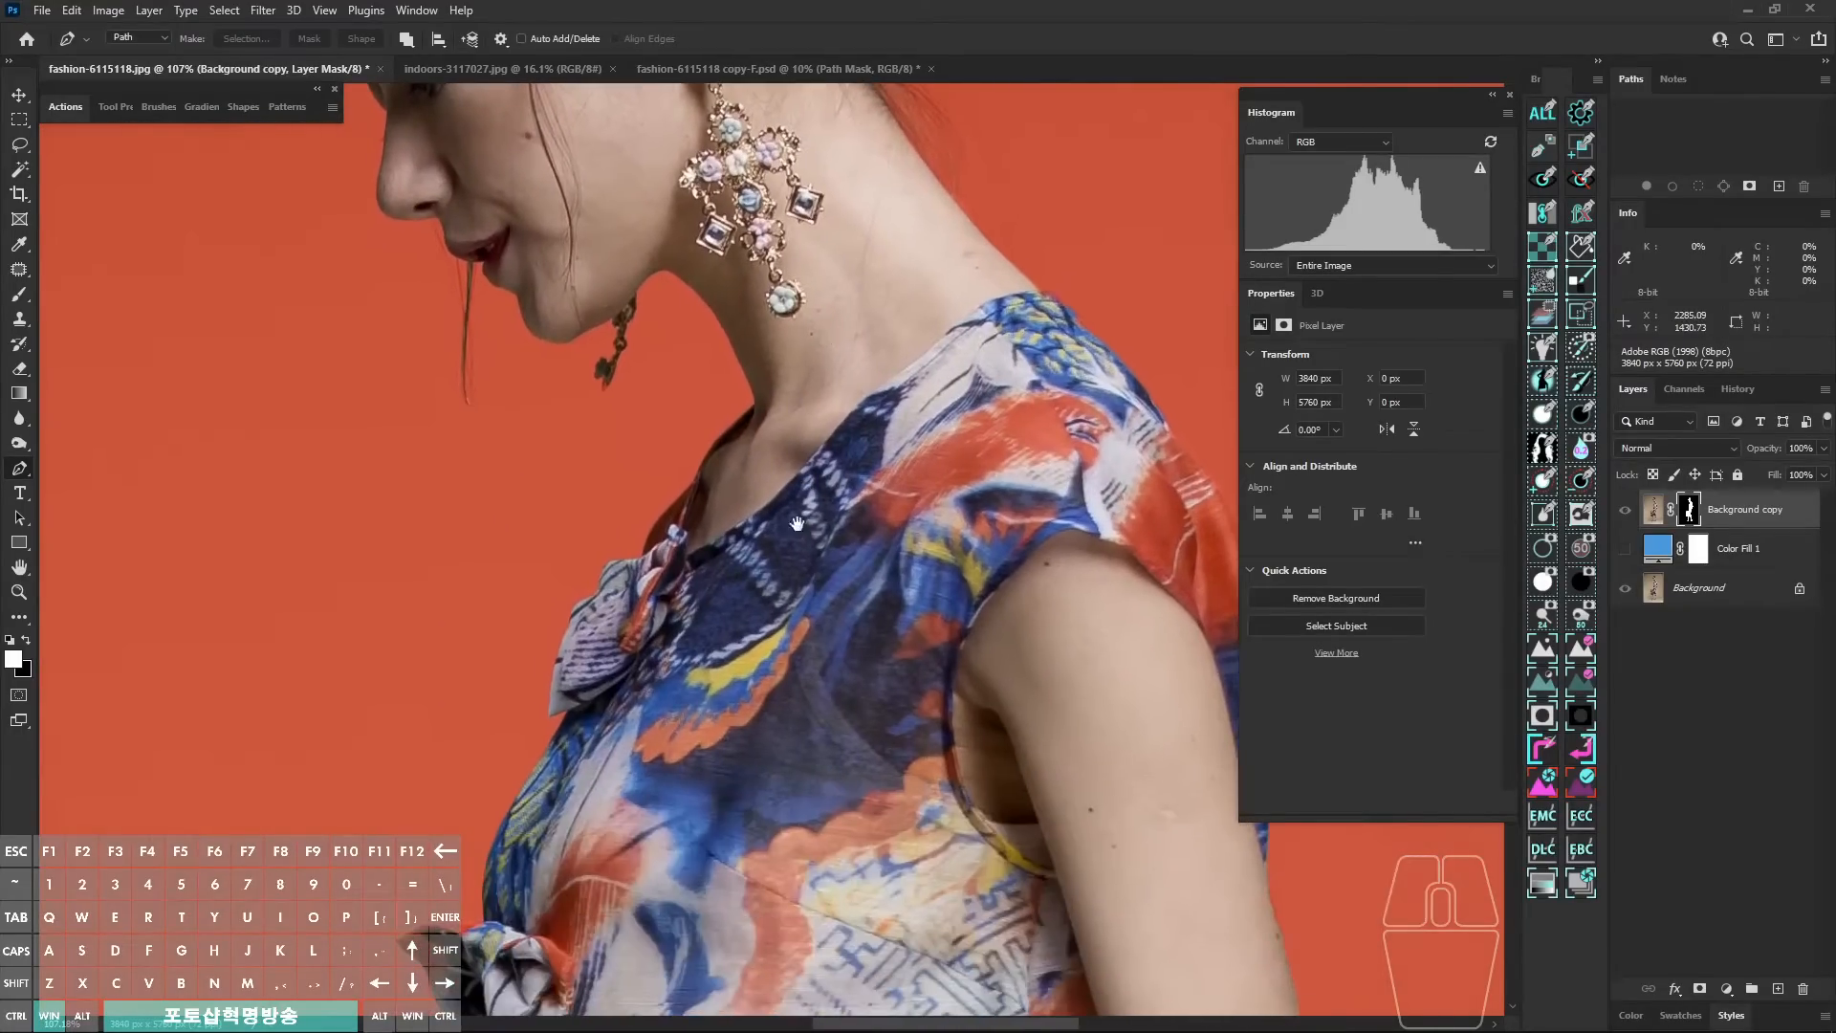
{"action": "left_click_drag", "start_coordinate": [735, 679], "coordinate": [742, 532]}
{"action": "left_click_drag", "start_coordinate": [819, 608], "coordinate": [757, 506]}
{"action": "left_click_drag", "start_coordinate": [595, 583], "coordinate": [792, 587]}
{"action": "left_click", "coordinate": [502, 637]}
{"action": "left_click_drag", "start_coordinate": [553, 564], "coordinate": [580, 525]}
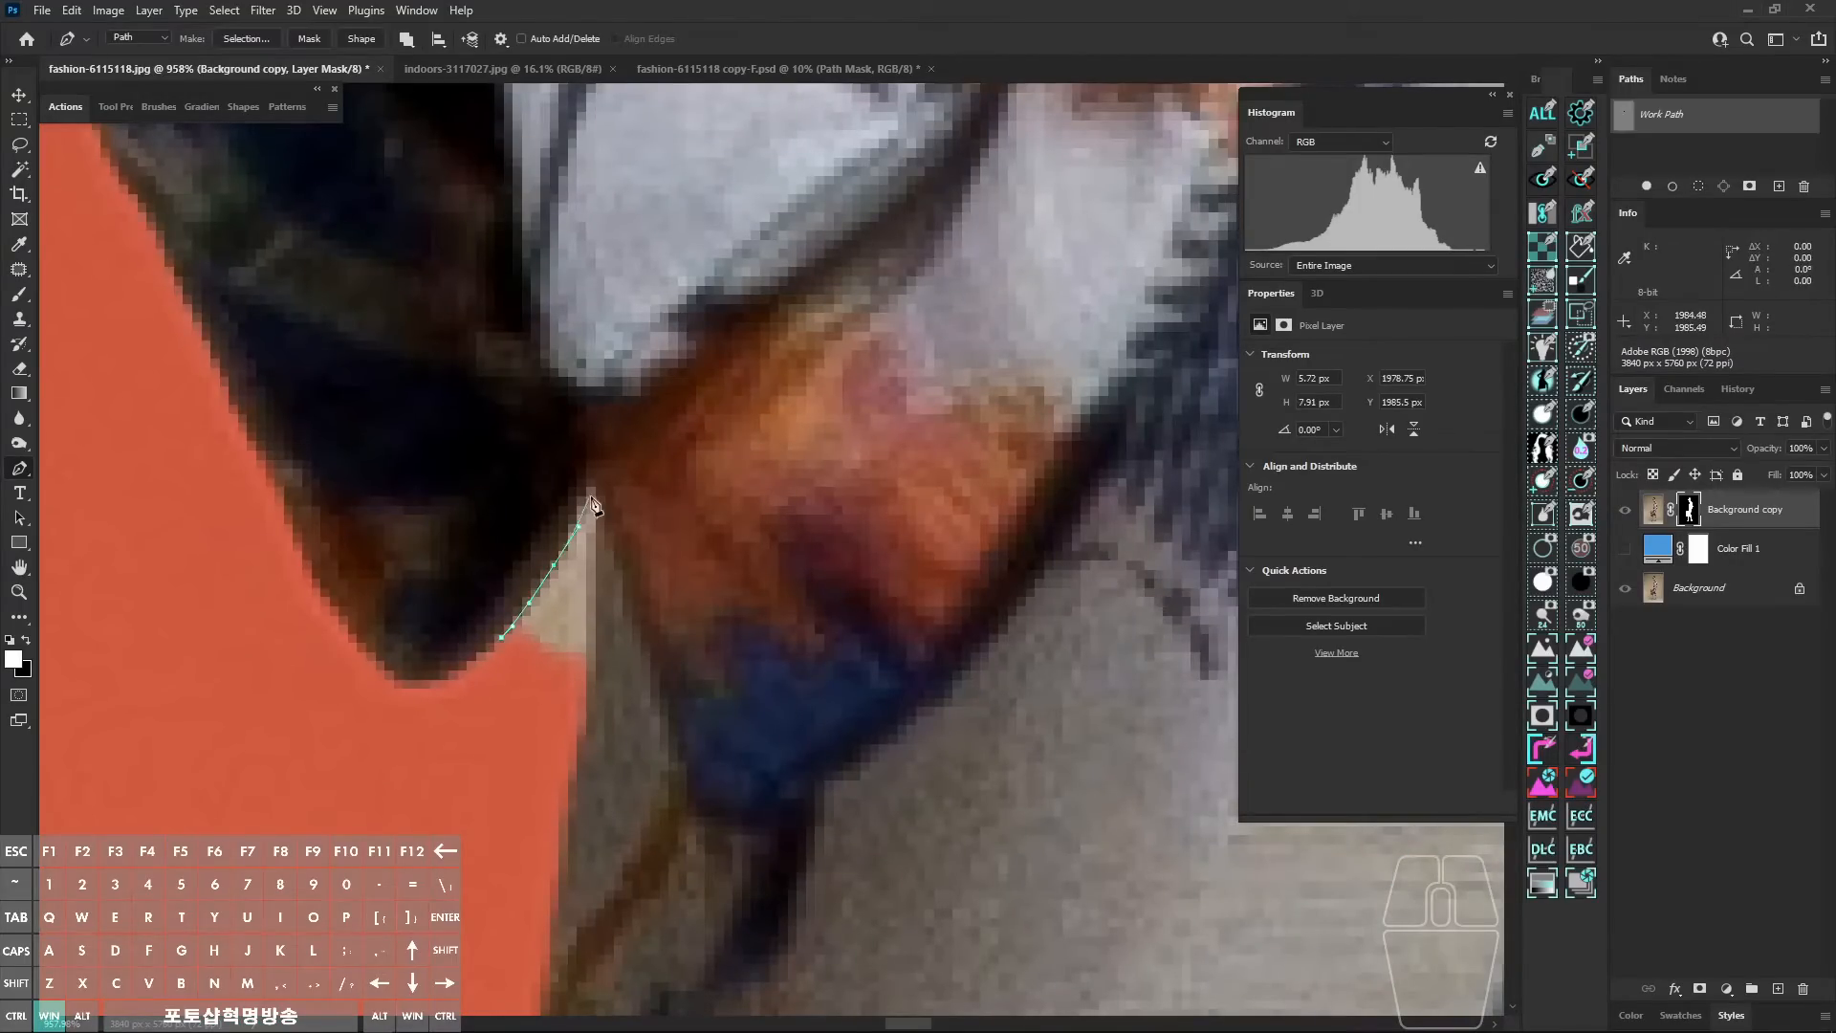
{"action": "left_click", "coordinate": [590, 630]}
{"action": "left_click_drag", "start_coordinate": [580, 725], "coordinate": [571, 747]}
{"action": "left_click_drag", "start_coordinate": [487, 818], "coordinate": [363, 884]}
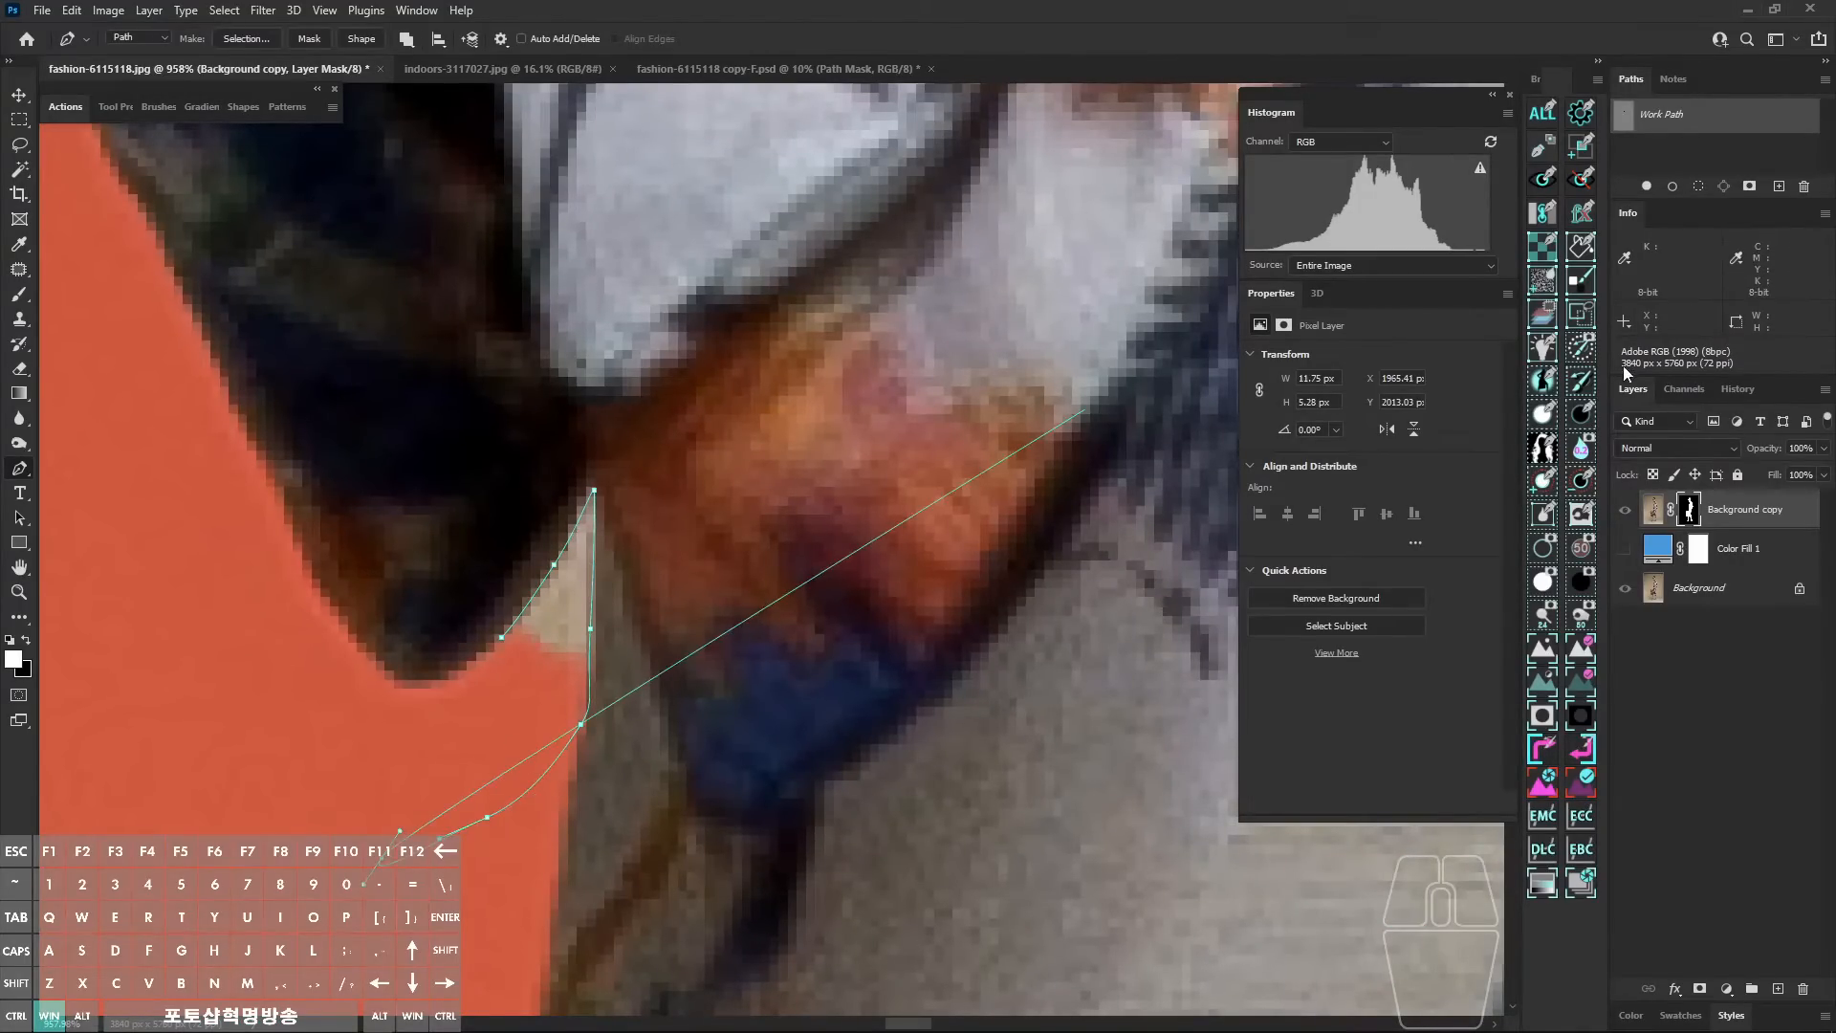
{"action": "left_click", "coordinate": [1587, 425]}
Step: Turn off the red mask overlay and display the layer mask alone to examine the silhouette's edges
{"action": "left_click_drag", "start_coordinate": [712, 566], "coordinate": [478, 566]}
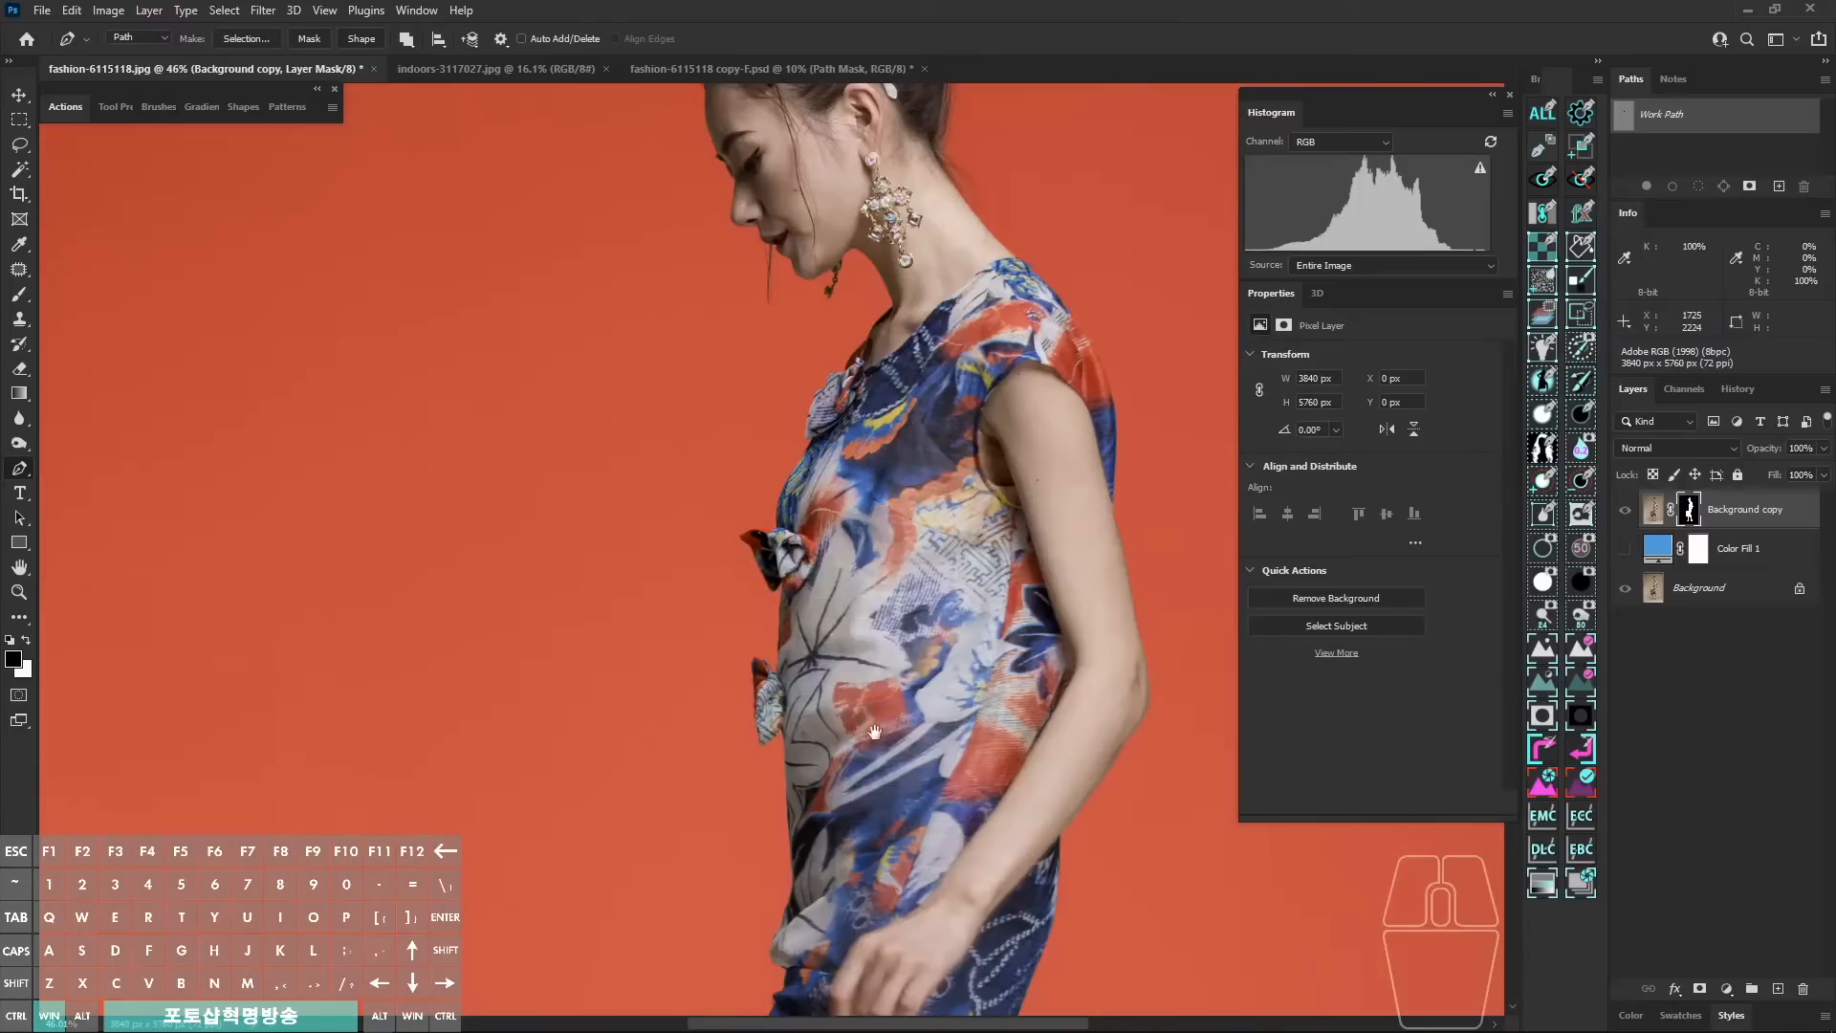
{"action": "left_click_drag", "start_coordinate": [932, 913], "coordinate": [866, 607]}
{"action": "left_click_drag", "start_coordinate": [930, 537], "coordinate": [834, 539]}
{"action": "mouse_move", "coordinate": [910, 576]}
{"action": "left_mouse_down"}
{"action": "mouse_move", "coordinate": [892, 566]}
{"action": "mouse_move", "coordinate": [888, 464]}
{"action": "mouse_move", "coordinate": [893, 560]}
{"action": "left_mouse_up"}
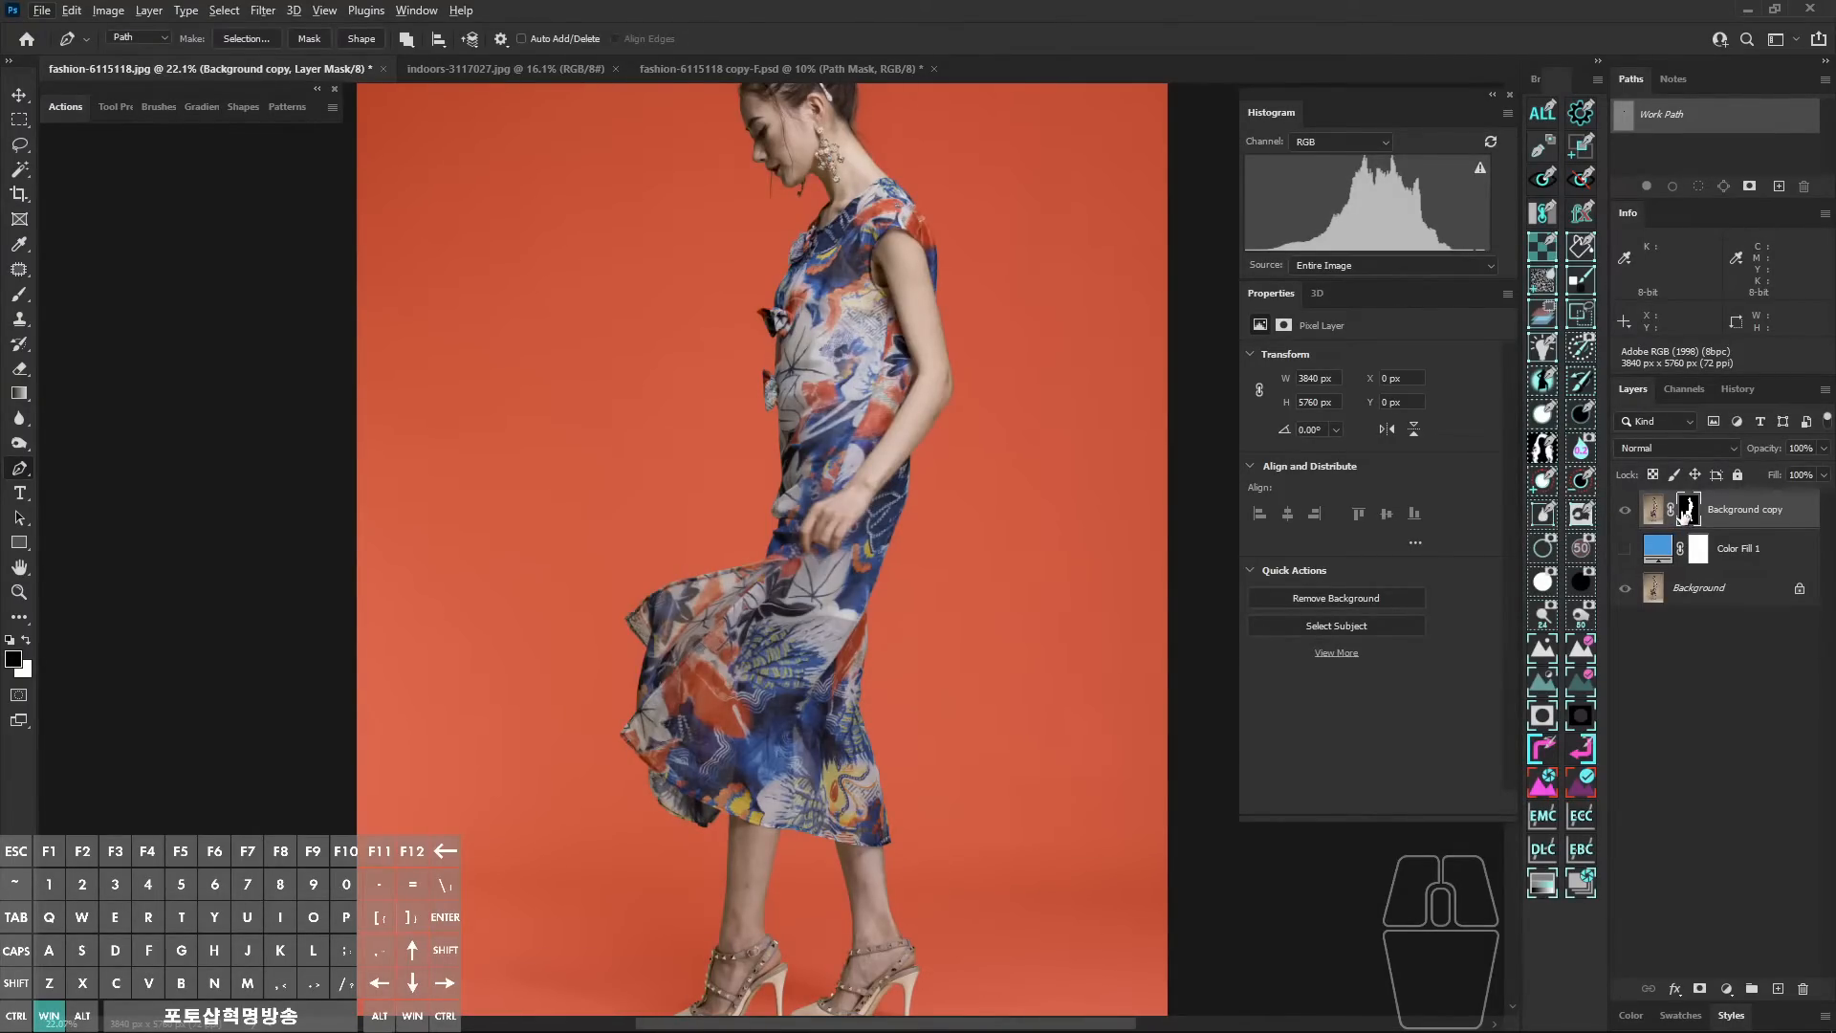
{"action": "left_click", "coordinate": [1683, 512]}
{"action": "mouse_move", "coordinate": [954, 528]}
{"action": "left_mouse_down"}
{"action": "mouse_move", "coordinate": [967, 594]}
{"action": "mouse_move", "coordinate": [963, 554]}
{"action": "left_mouse_up"}
{"action": "left_click_drag", "start_coordinate": [975, 552], "coordinate": [975, 569]}
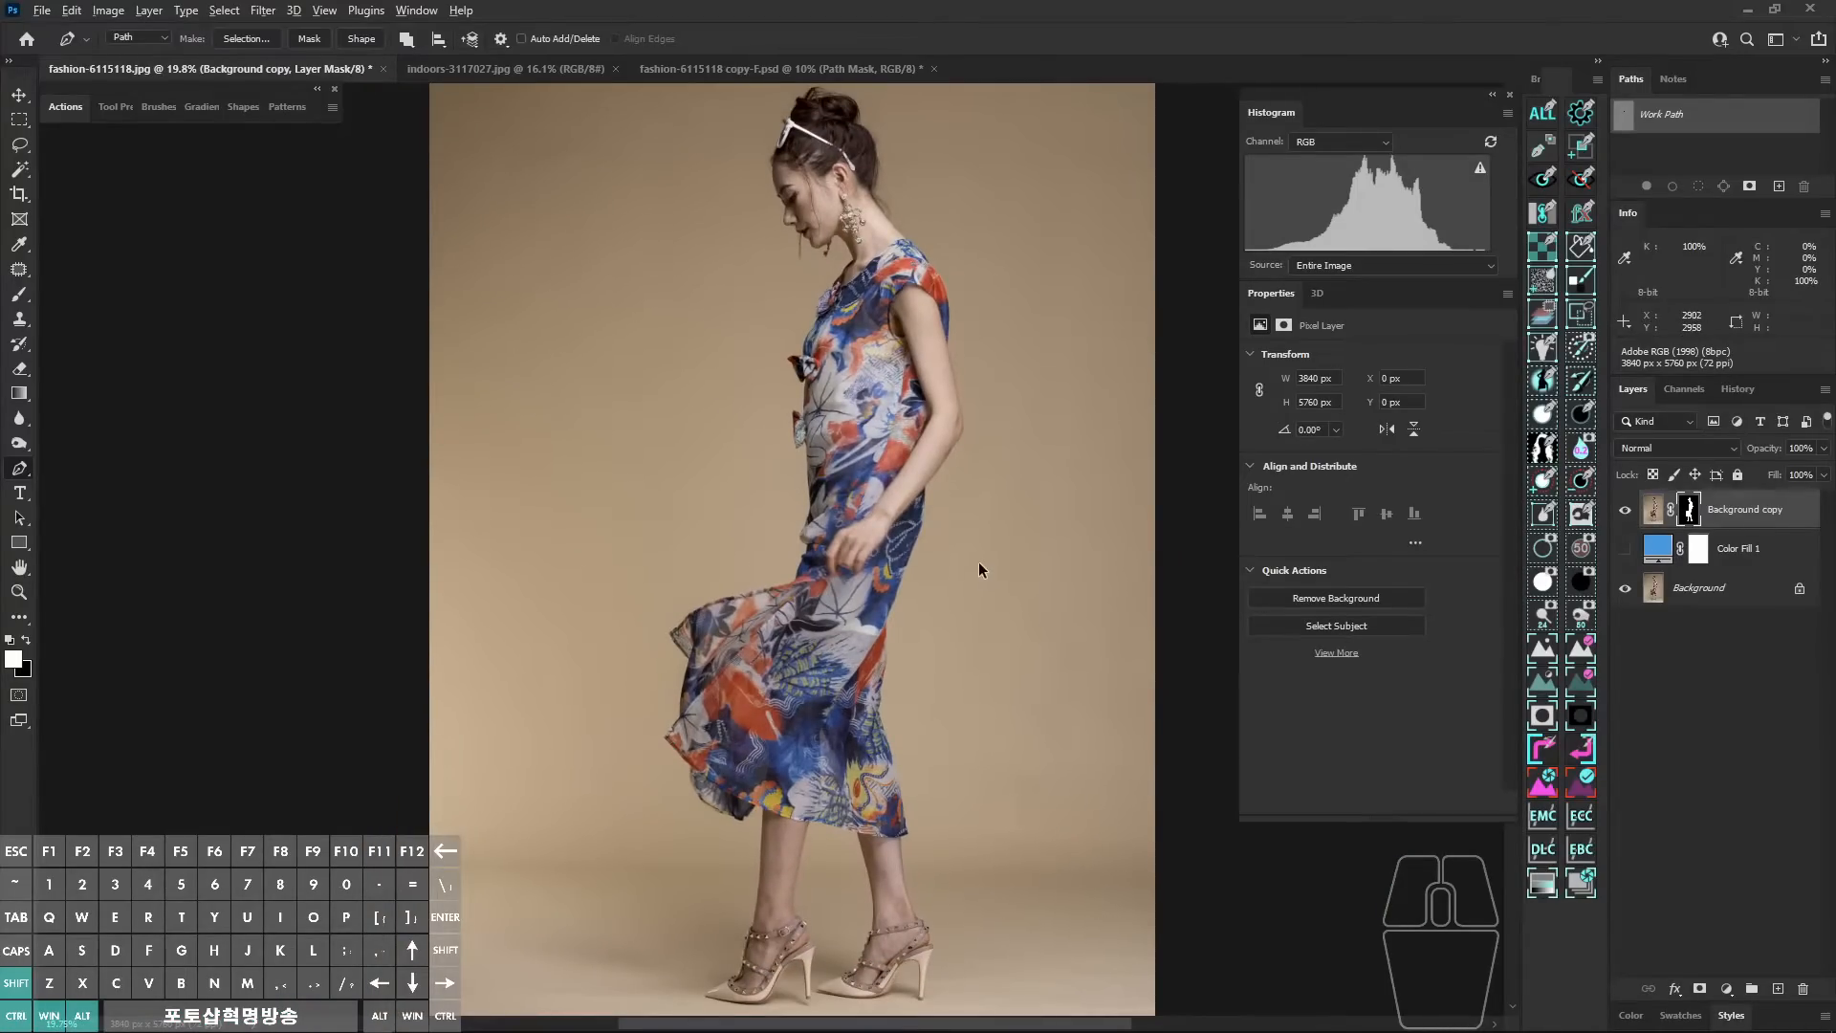
{"action": "key", "text": "ctrl+alt+shift+m"}
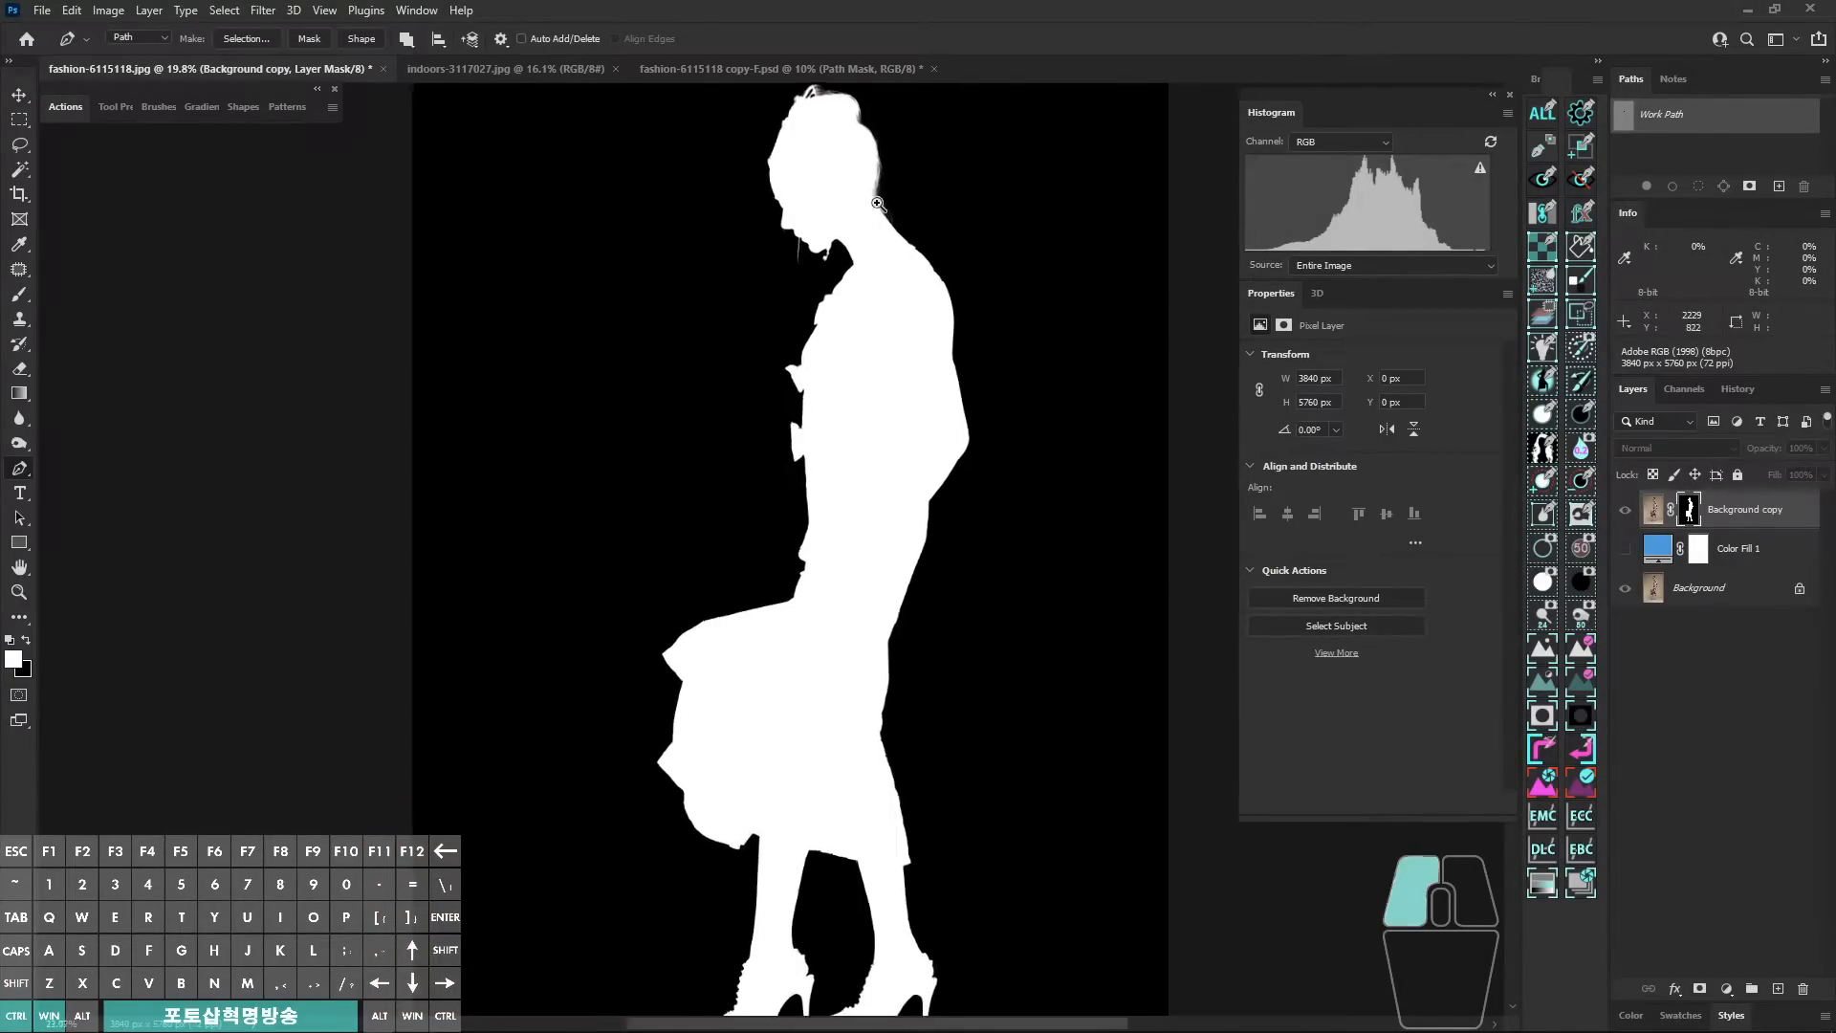
{"action": "left_click_drag", "start_coordinate": [851, 163], "coordinate": [949, 388]}
{"action": "left_click_drag", "start_coordinate": [867, 522], "coordinate": [811, 545]}
{"action": "left_click_drag", "start_coordinate": [866, 655], "coordinate": [830, 428]}
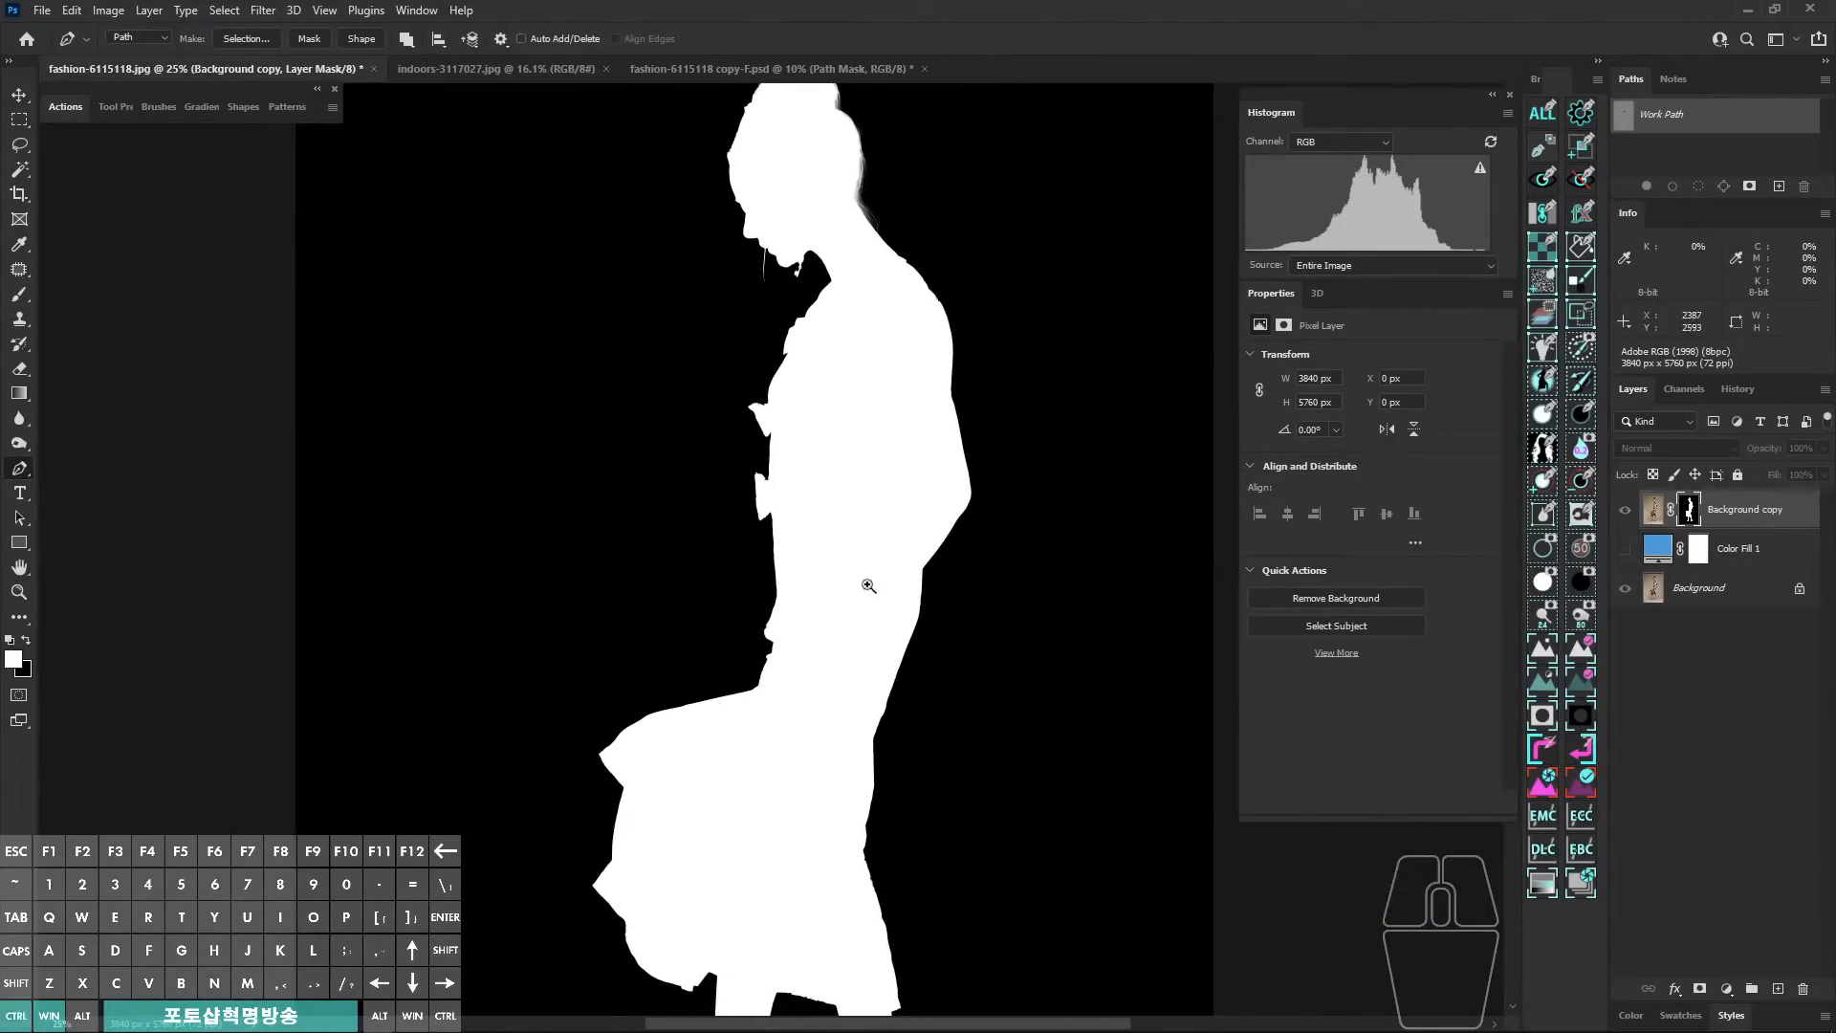
{"action": "left_click_drag", "start_coordinate": [873, 587], "coordinate": [860, 621]}
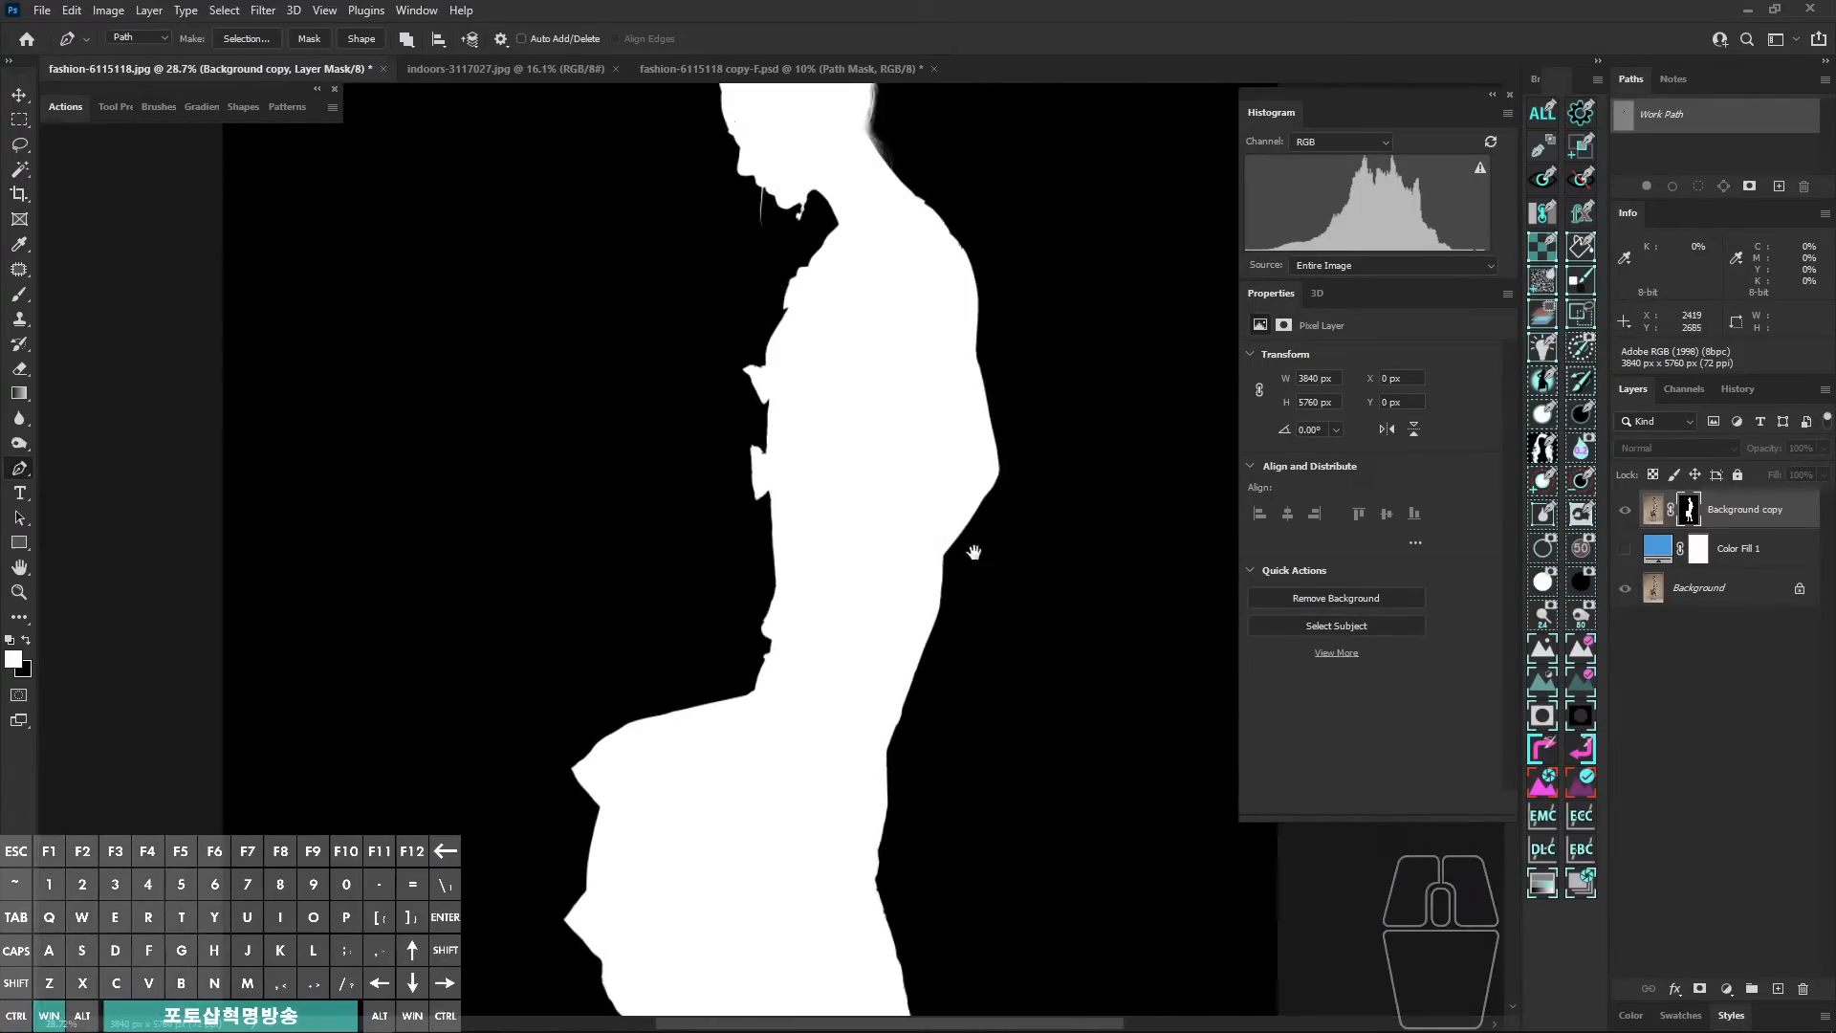
Step: Leave the mask-only view and place the BG Black 100 preview behind the cutout
{"action": "left_click", "coordinate": [1695, 517], "text": "alt"}
{"action": "left_click", "coordinate": [1581, 516]}
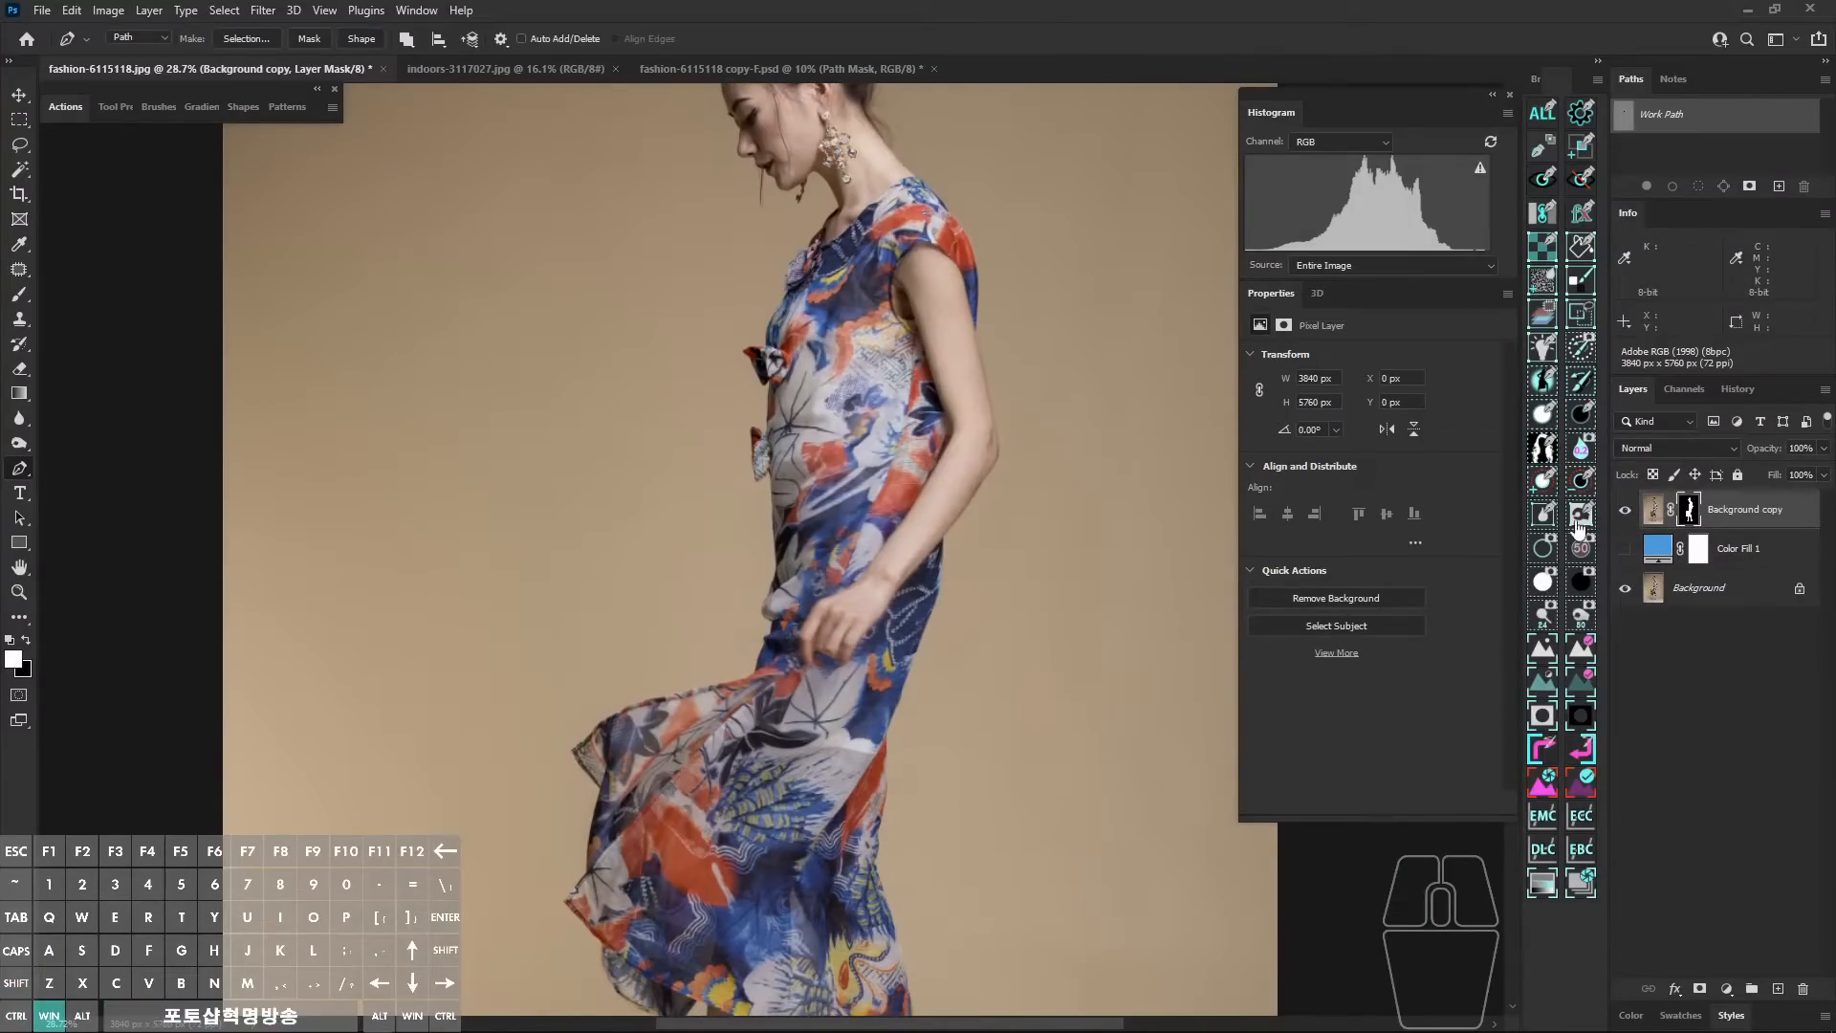
{"action": "left_click", "coordinate": [1585, 584]}
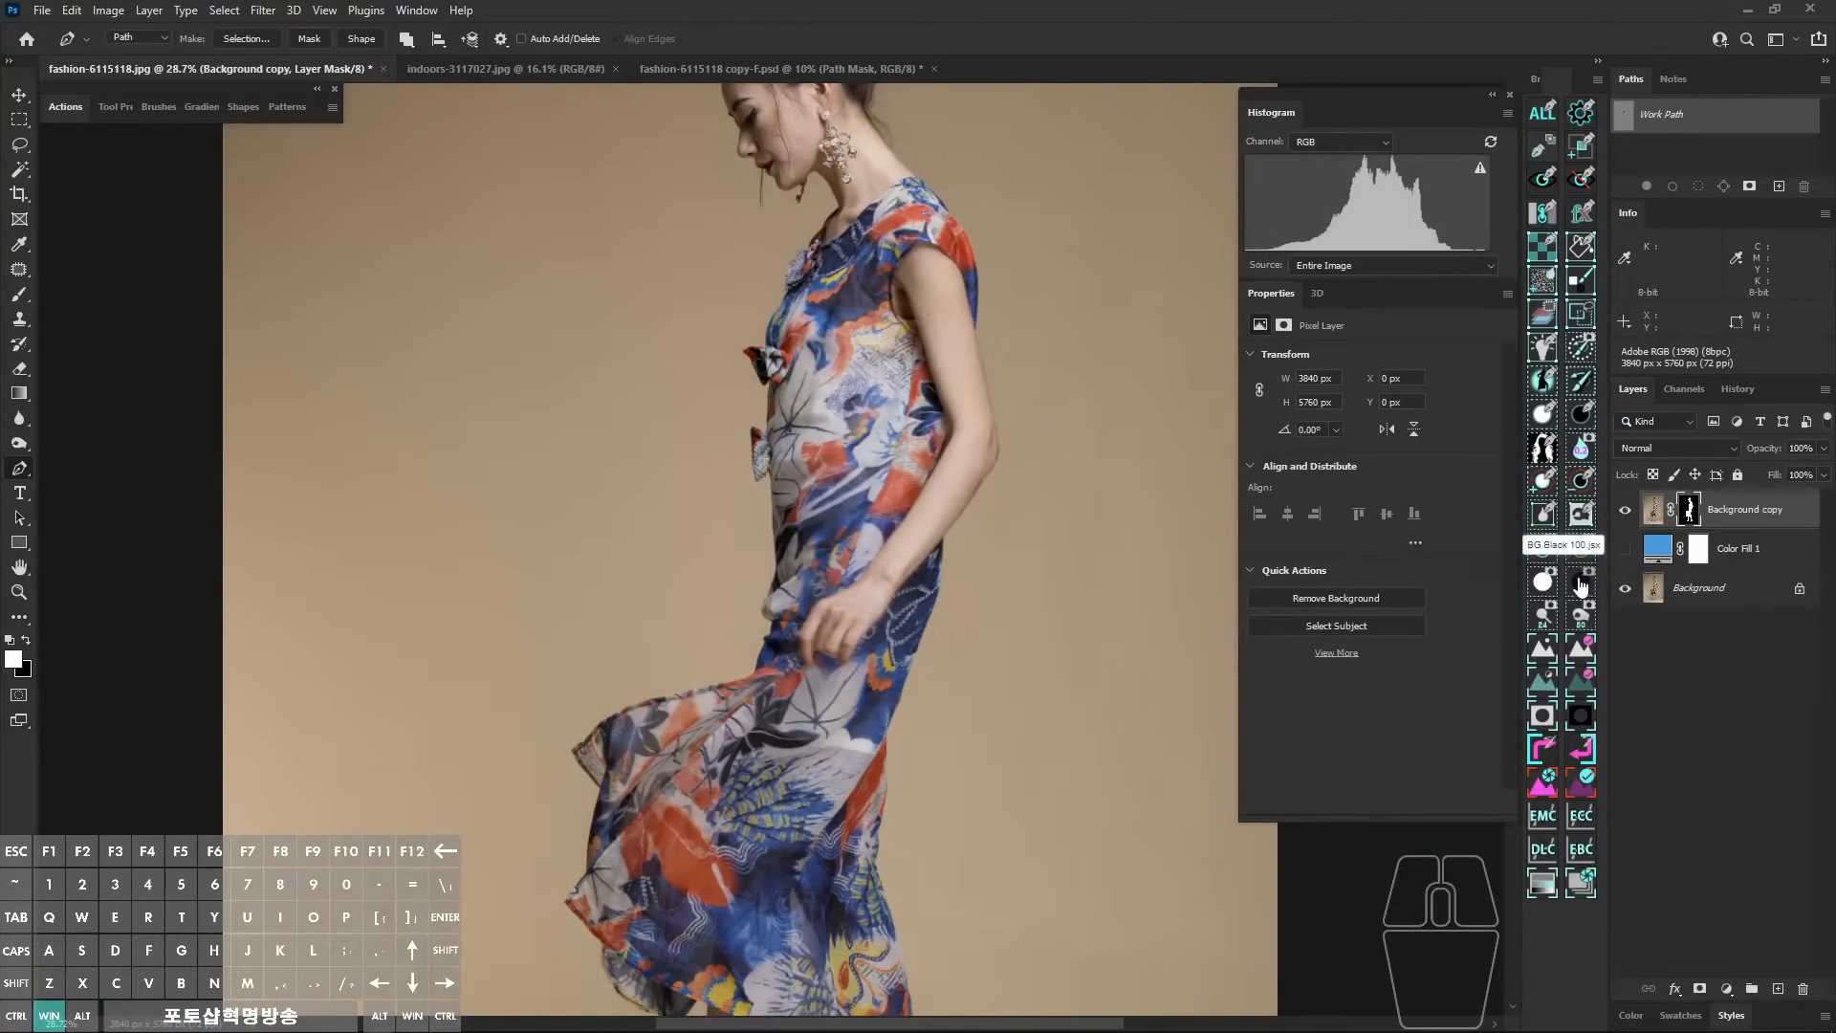
Step: Draw a path around the notched yellow and blue back edge of the dress and fill it with white on the layer mask
{"action": "left_click_drag", "start_coordinate": [771, 508], "coordinate": [828, 583]}
{"action": "left_click_drag", "start_coordinate": [770, 570], "coordinate": [817, 566]}
{"action": "left_click_drag", "start_coordinate": [808, 564], "coordinate": [737, 496]}
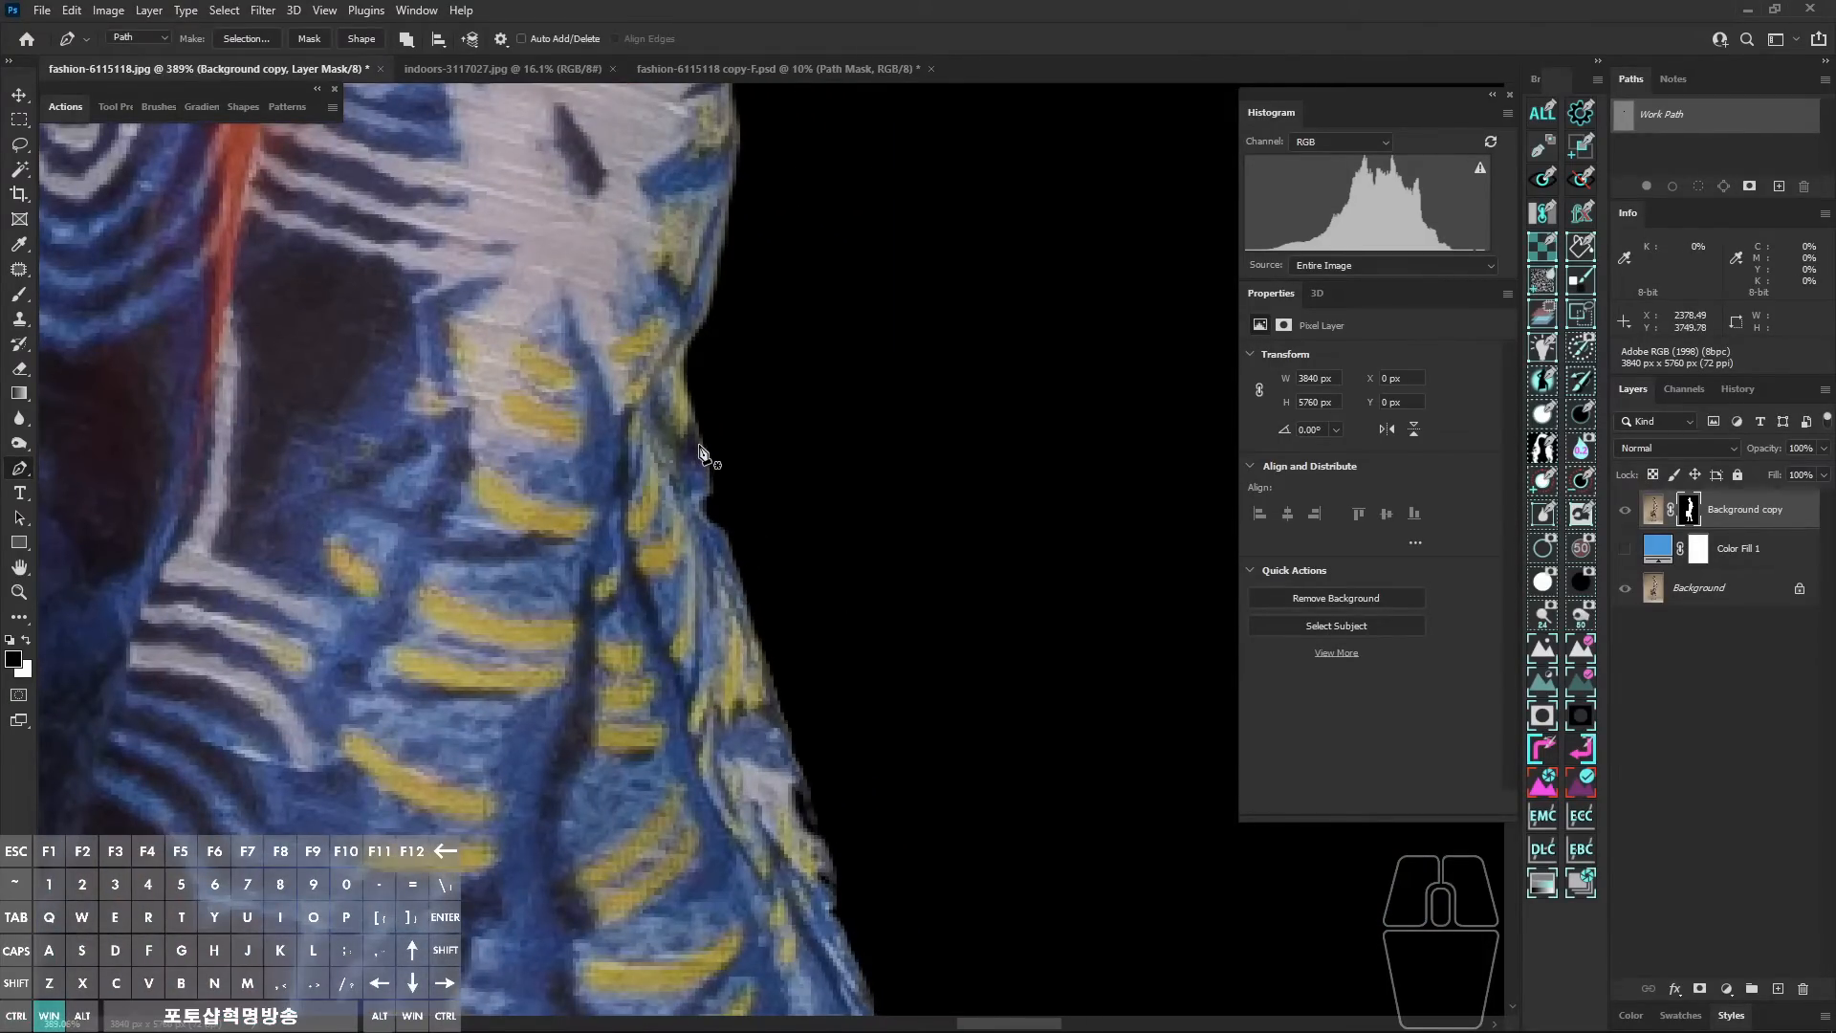
{"action": "left_click", "coordinate": [716, 497]}
{"action": "mouse_move", "coordinate": [796, 770]}
{"action": "left_mouse_down"}
{"action": "mouse_move", "coordinate": [757, 630]}
{"action": "mouse_move", "coordinate": [799, 767]}
{"action": "left_mouse_up"}
{"action": "left_click_drag", "start_coordinate": [800, 790], "coordinate": [744, 806]}
{"action": "left_click_drag", "start_coordinate": [705, 781], "coordinate": [612, 667]}
{"action": "left_click_drag", "start_coordinate": [574, 531], "coordinate": [520, 393]}
{"action": "left_click_drag", "start_coordinate": [528, 358], "coordinate": [542, 314]}
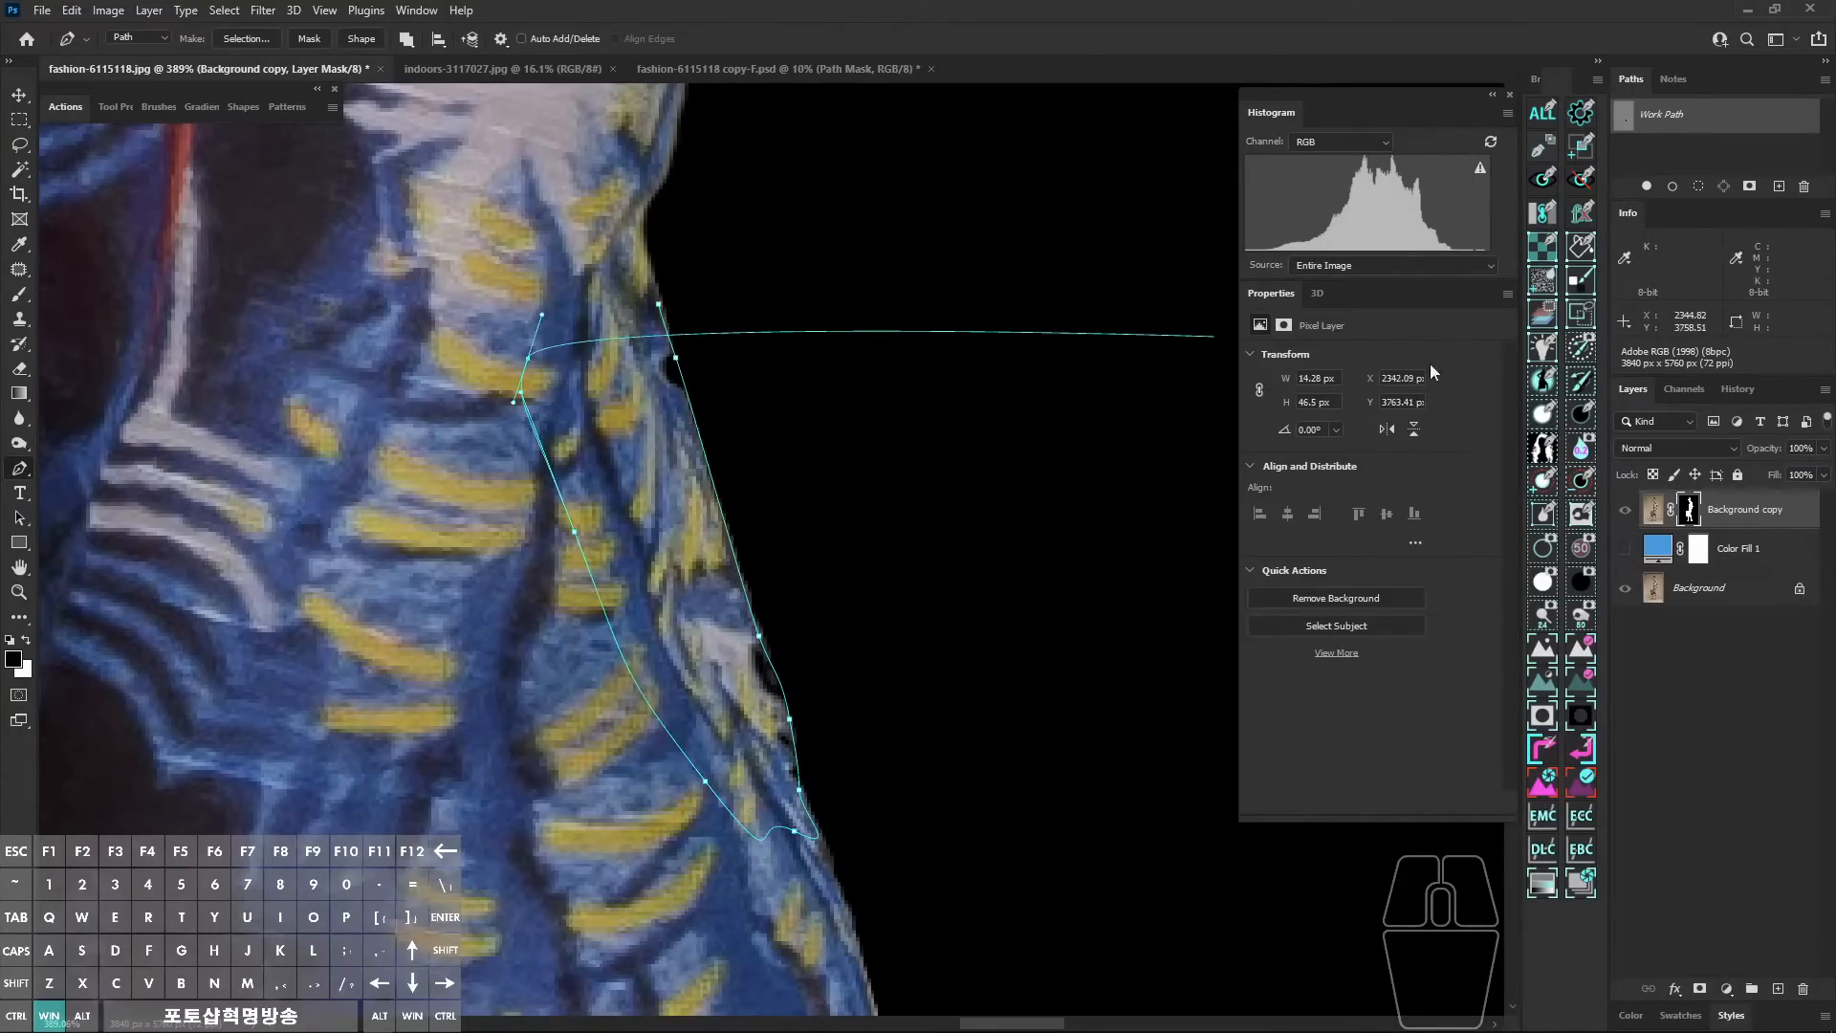
{"action": "left_click", "coordinate": [1549, 424]}
Step: Examine the cutout edge from the lower dress up along the forearm, elbow and upper arm against black
{"action": "left_click_drag", "start_coordinate": [783, 398], "coordinate": [719, 406]}
{"action": "left_click_drag", "start_coordinate": [745, 423], "coordinate": [779, 813]}
{"action": "left_click_drag", "start_coordinate": [811, 416], "coordinate": [826, 837]}
{"action": "left_click_drag", "start_coordinate": [884, 316], "coordinate": [829, 602]}
{"action": "left_click_drag", "start_coordinate": [933, 353], "coordinate": [862, 606]}
{"action": "left_click_drag", "start_coordinate": [905, 513], "coordinate": [824, 656]}
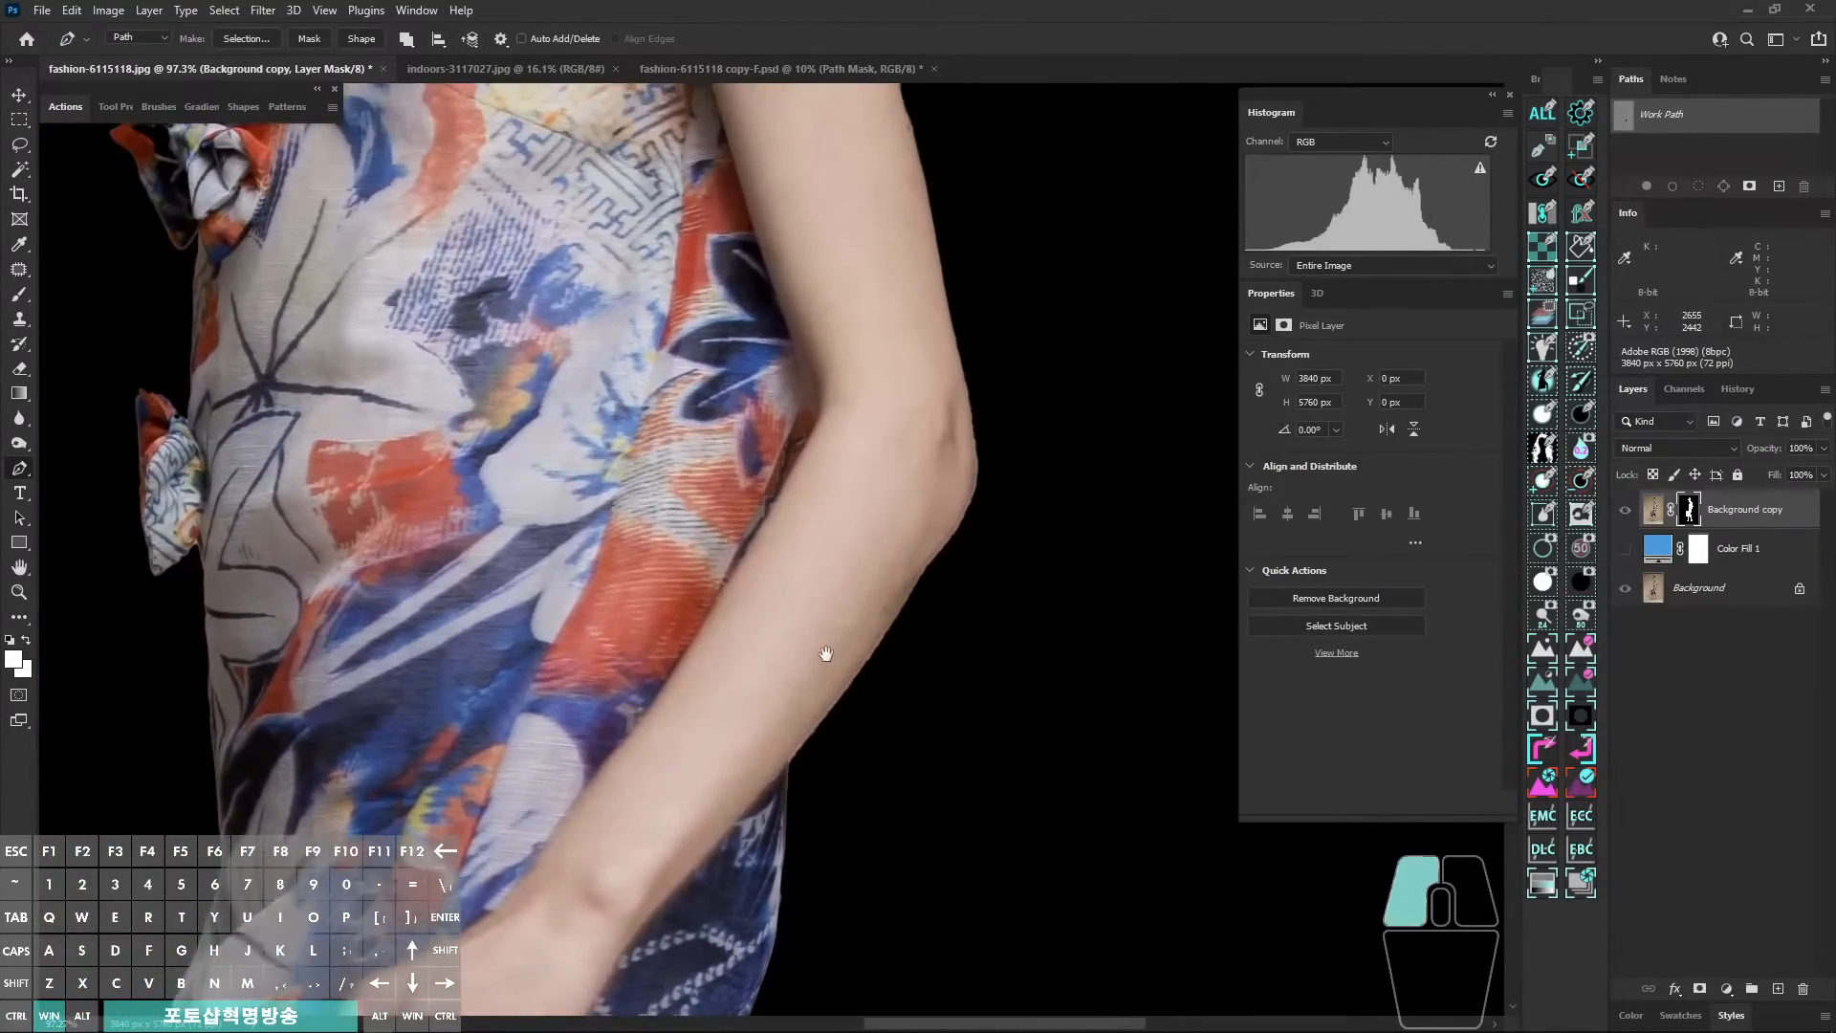
{"action": "left_click_drag", "start_coordinate": [972, 460], "coordinate": [1027, 488]}
{"action": "left_click_drag", "start_coordinate": [780, 897], "coordinate": [836, 586]}
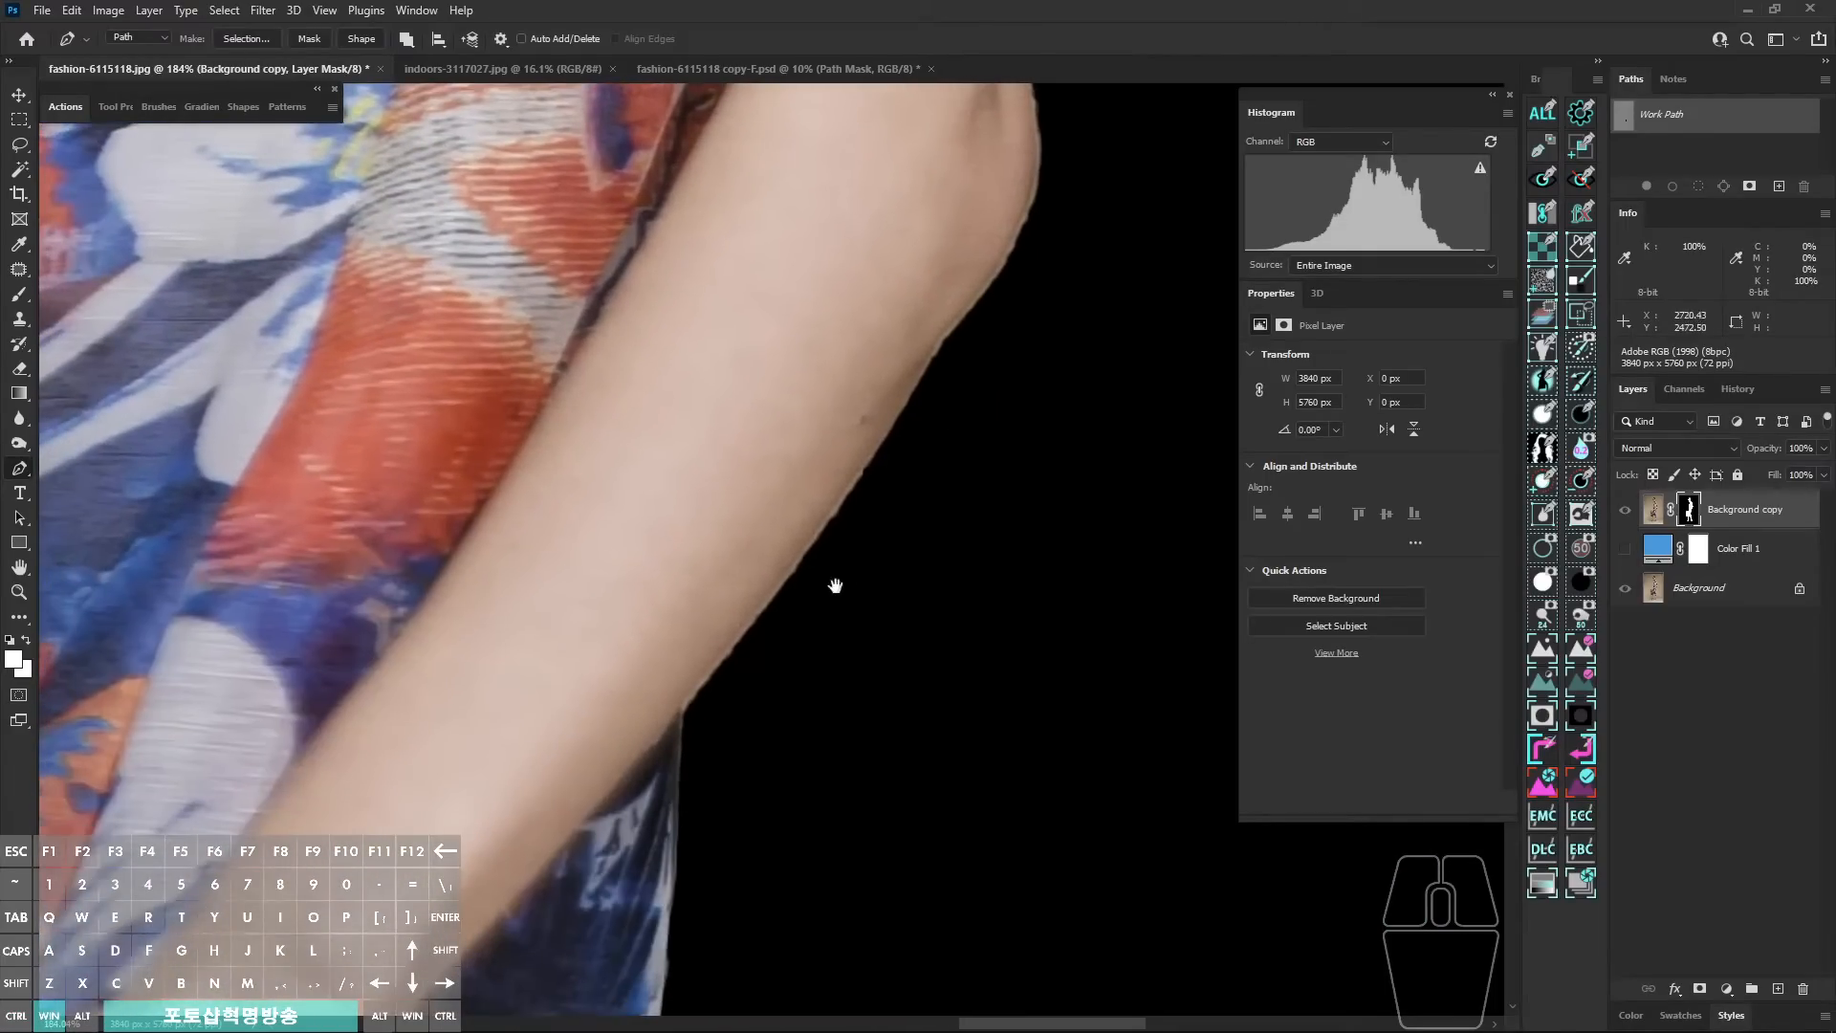
{"action": "left_click_drag", "start_coordinate": [1004, 315], "coordinate": [882, 625]}
{"action": "left_click_drag", "start_coordinate": [825, 378], "coordinate": [880, 676]}
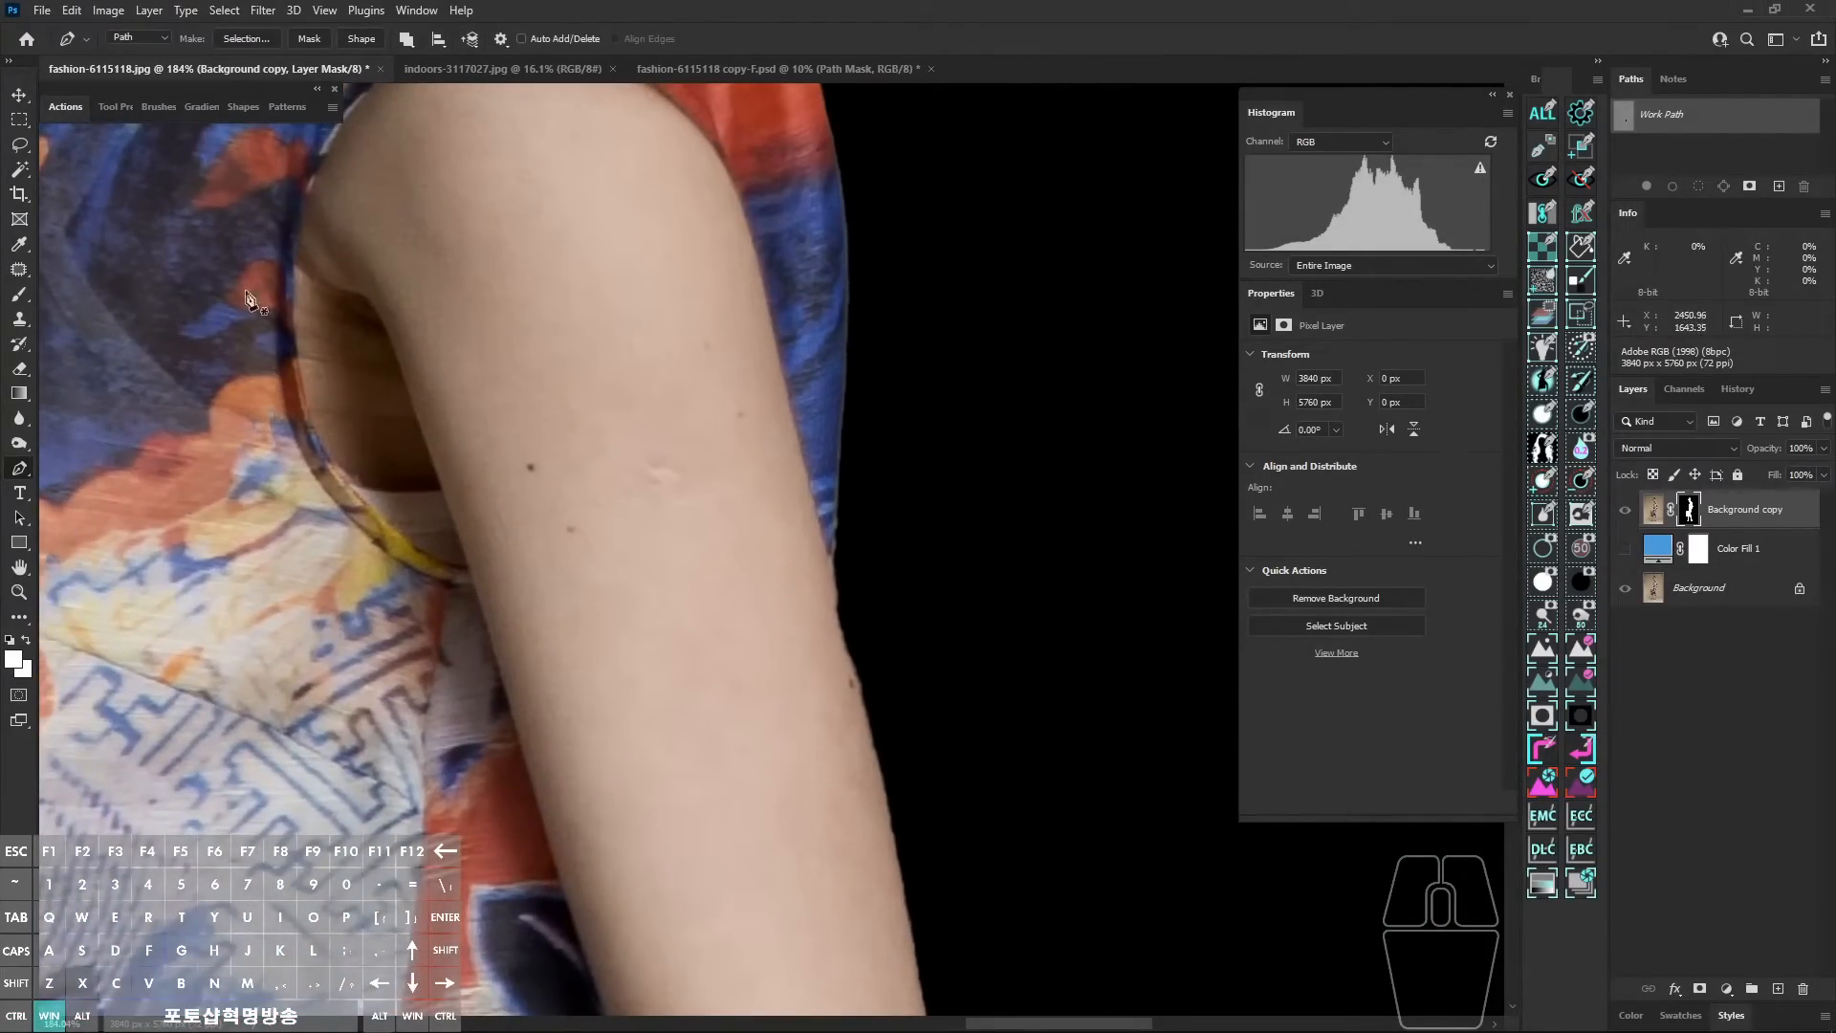
{"action": "left_click", "coordinate": [30, 167]}
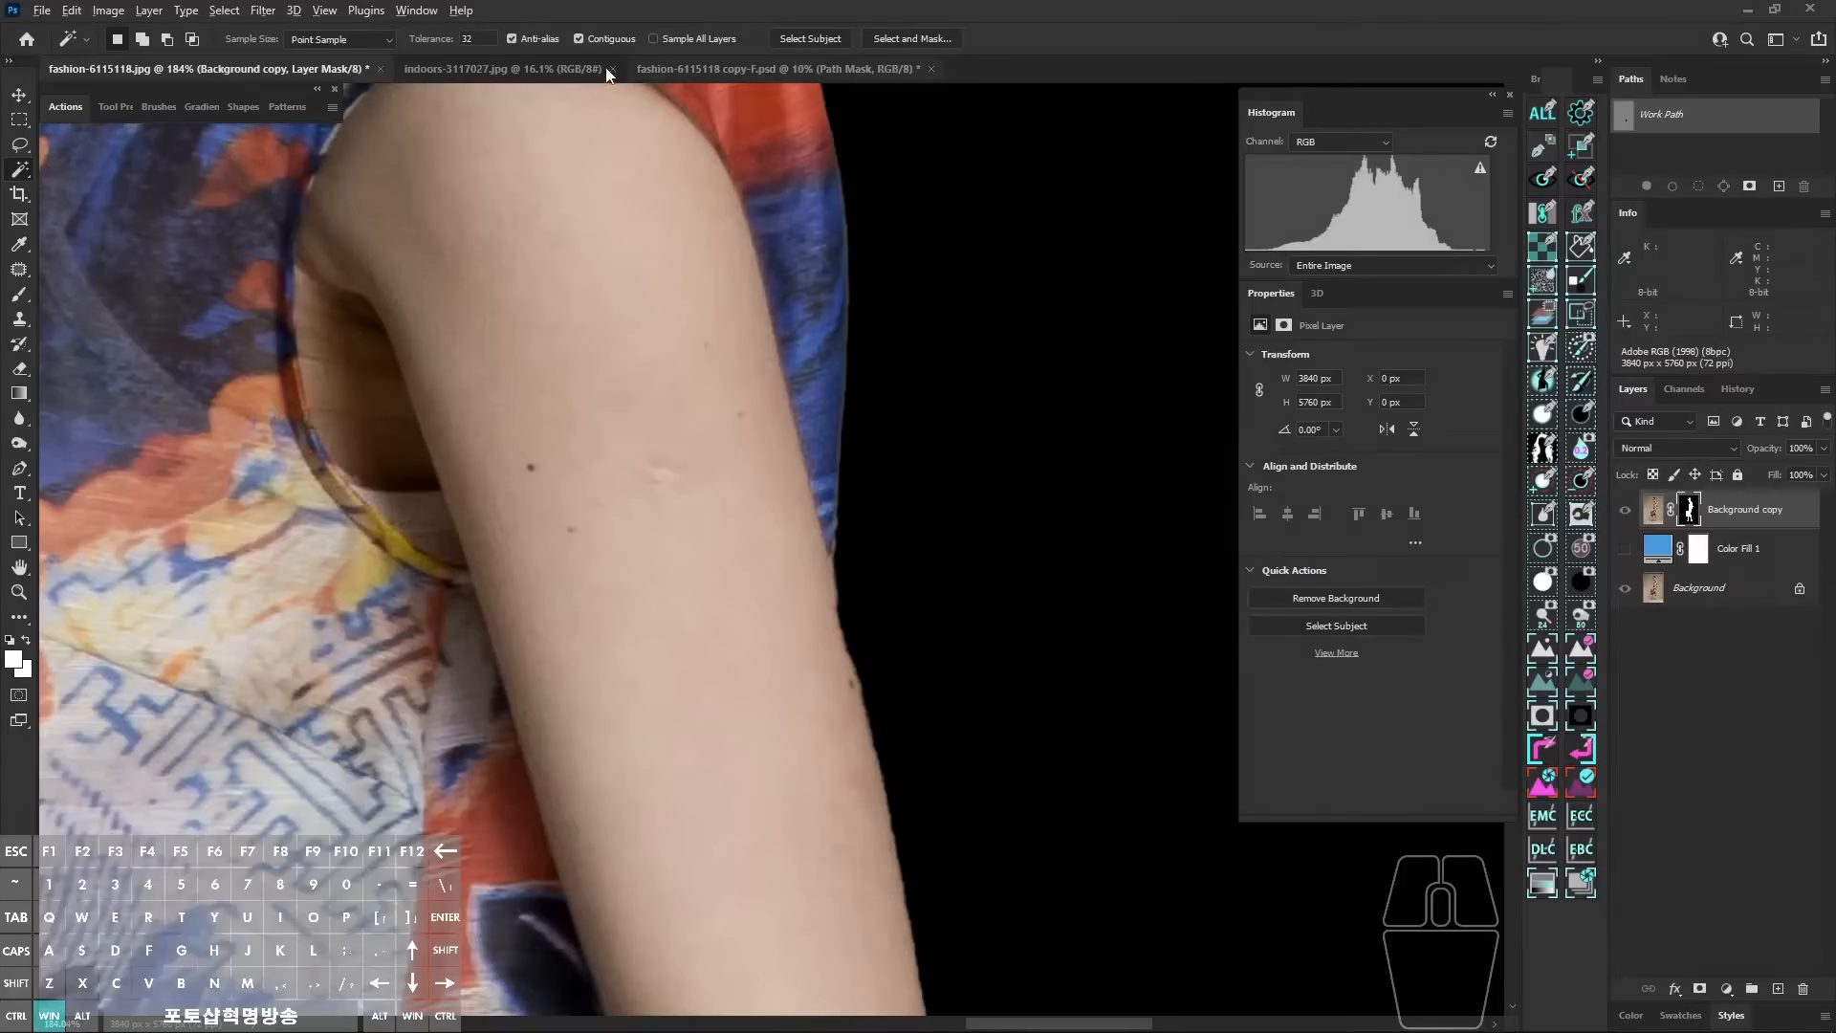
{"action": "left_click_drag", "start_coordinate": [835, 76], "coordinate": [813, 131]}
{"action": "key", "text": "alt+z"}
{"action": "left_click", "coordinate": [26, 474]}
Step: Examine the arm and elbow edge for roughness, comparing it against a white preview background and the black one
{"action": "left_click_drag", "start_coordinate": [870, 551], "coordinate": [785, 560]}
{"action": "left_click_drag", "start_coordinate": [861, 675], "coordinate": [860, 415]}
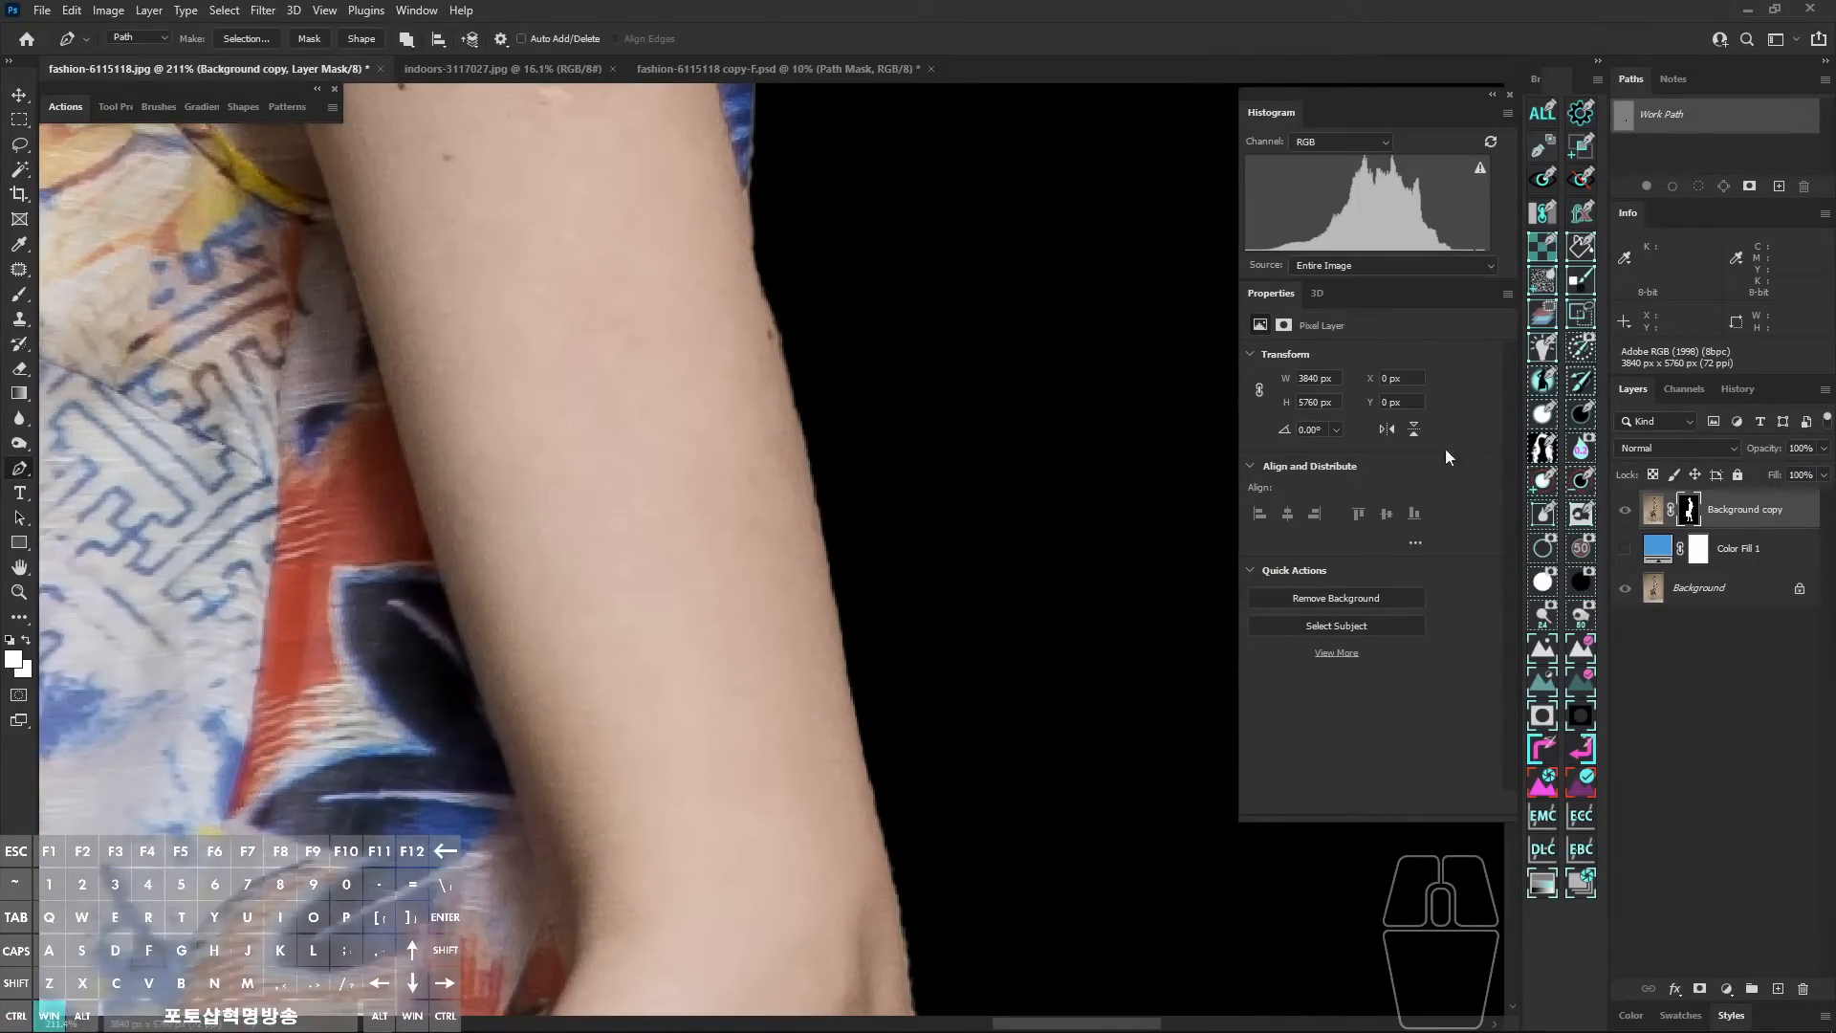
{"action": "scroll", "coordinate": [861, 484], "scroll_direction": "down", "scroll_amount": 3}
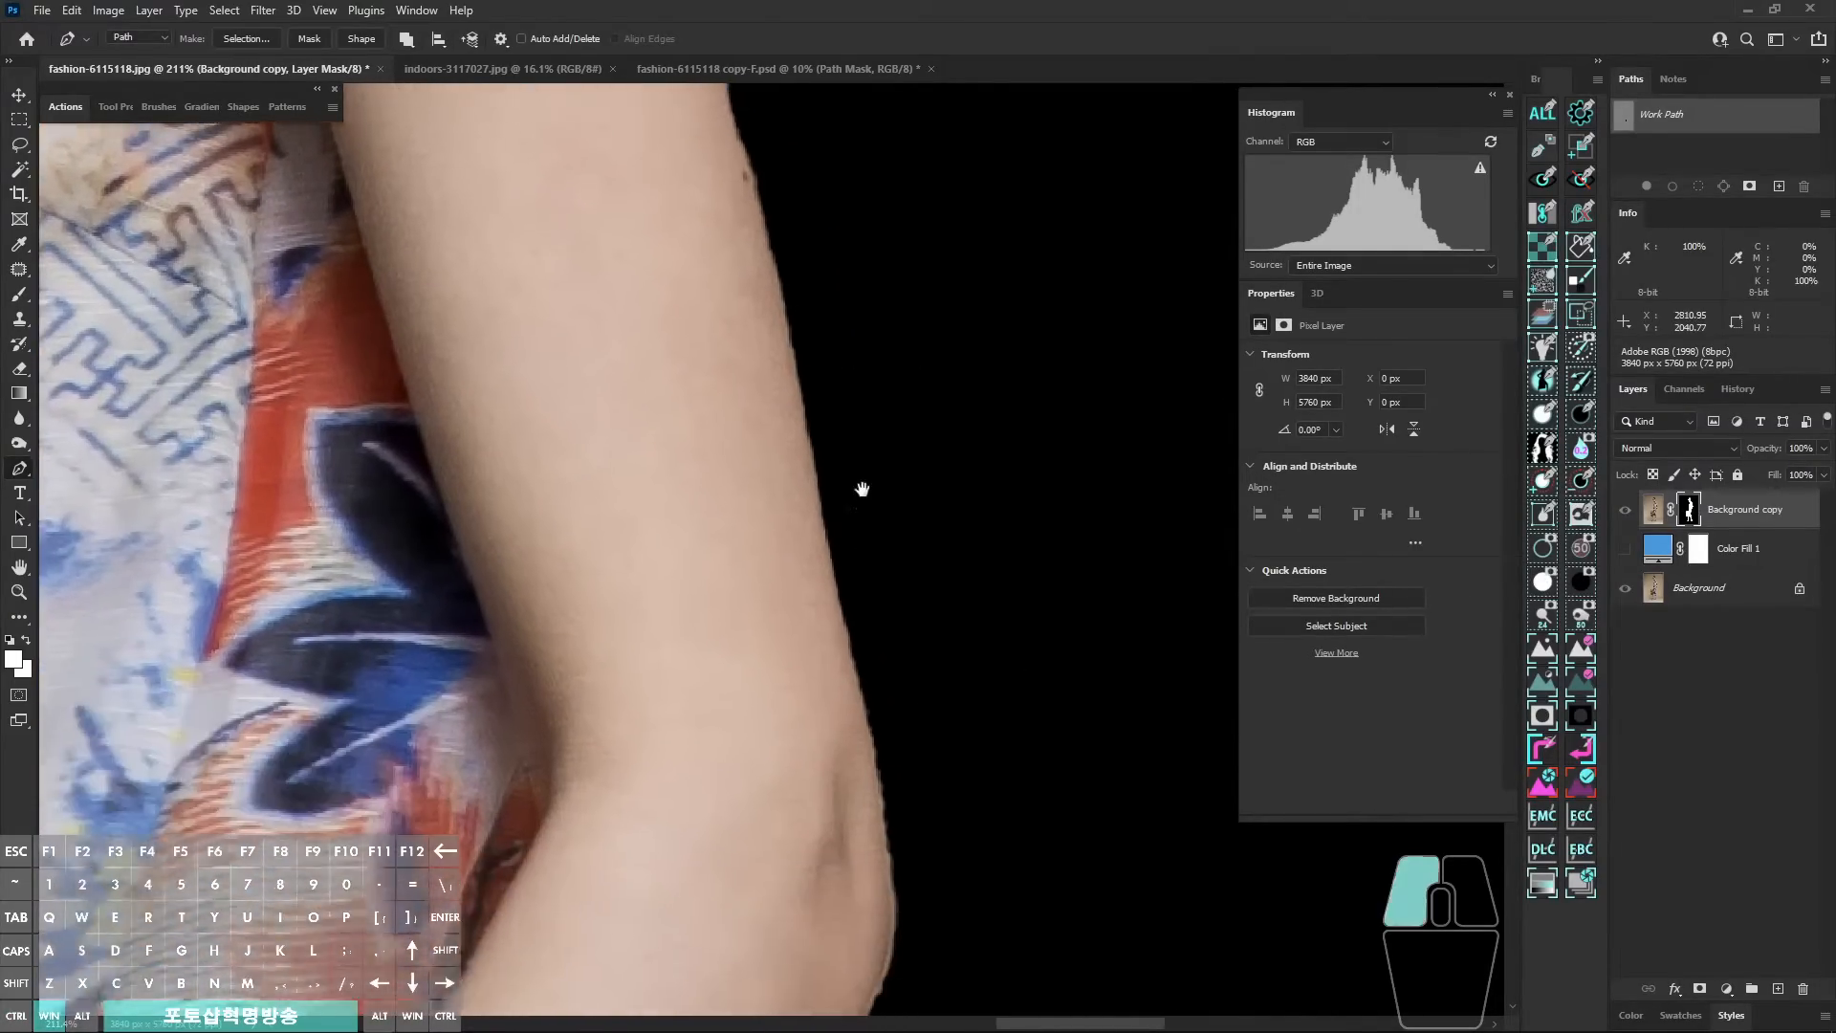
{"action": "scroll", "coordinate": [972, 545], "scroll_direction": "down", "scroll_amount": 3}
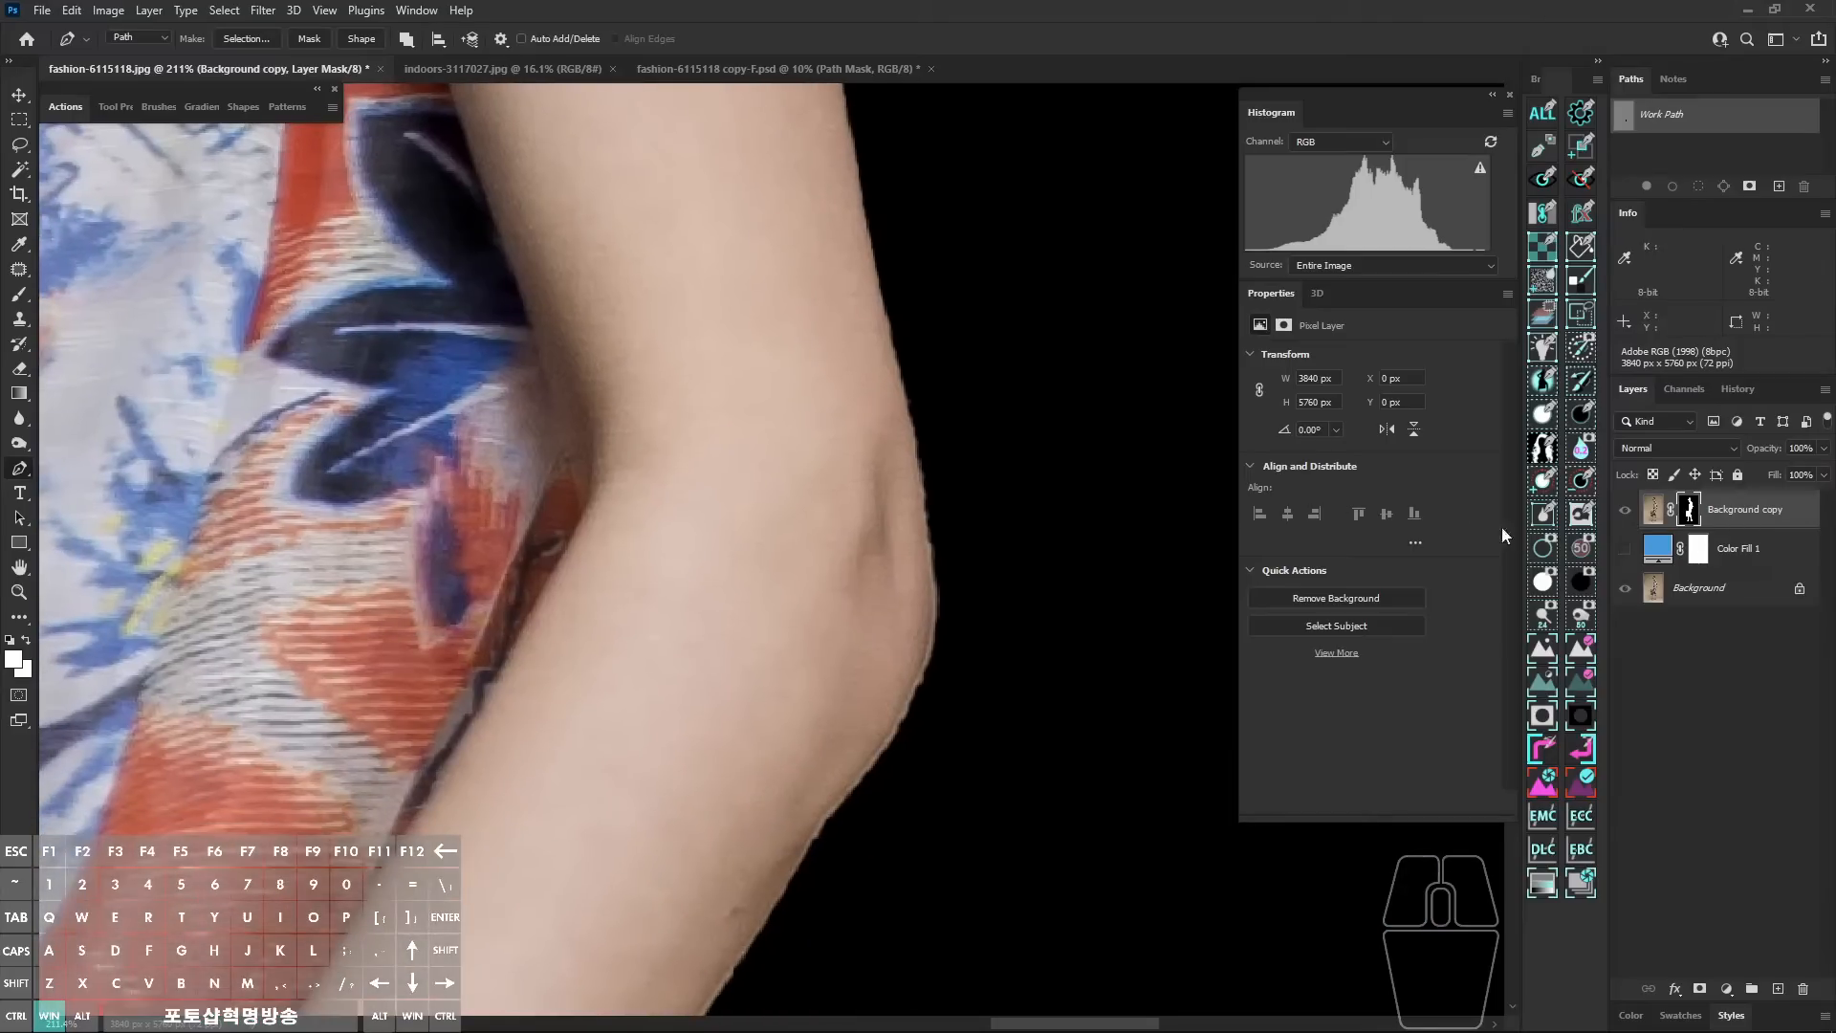
{"action": "left_click", "coordinate": [1546, 586]}
{"action": "key", "text": "ctrl+space"}
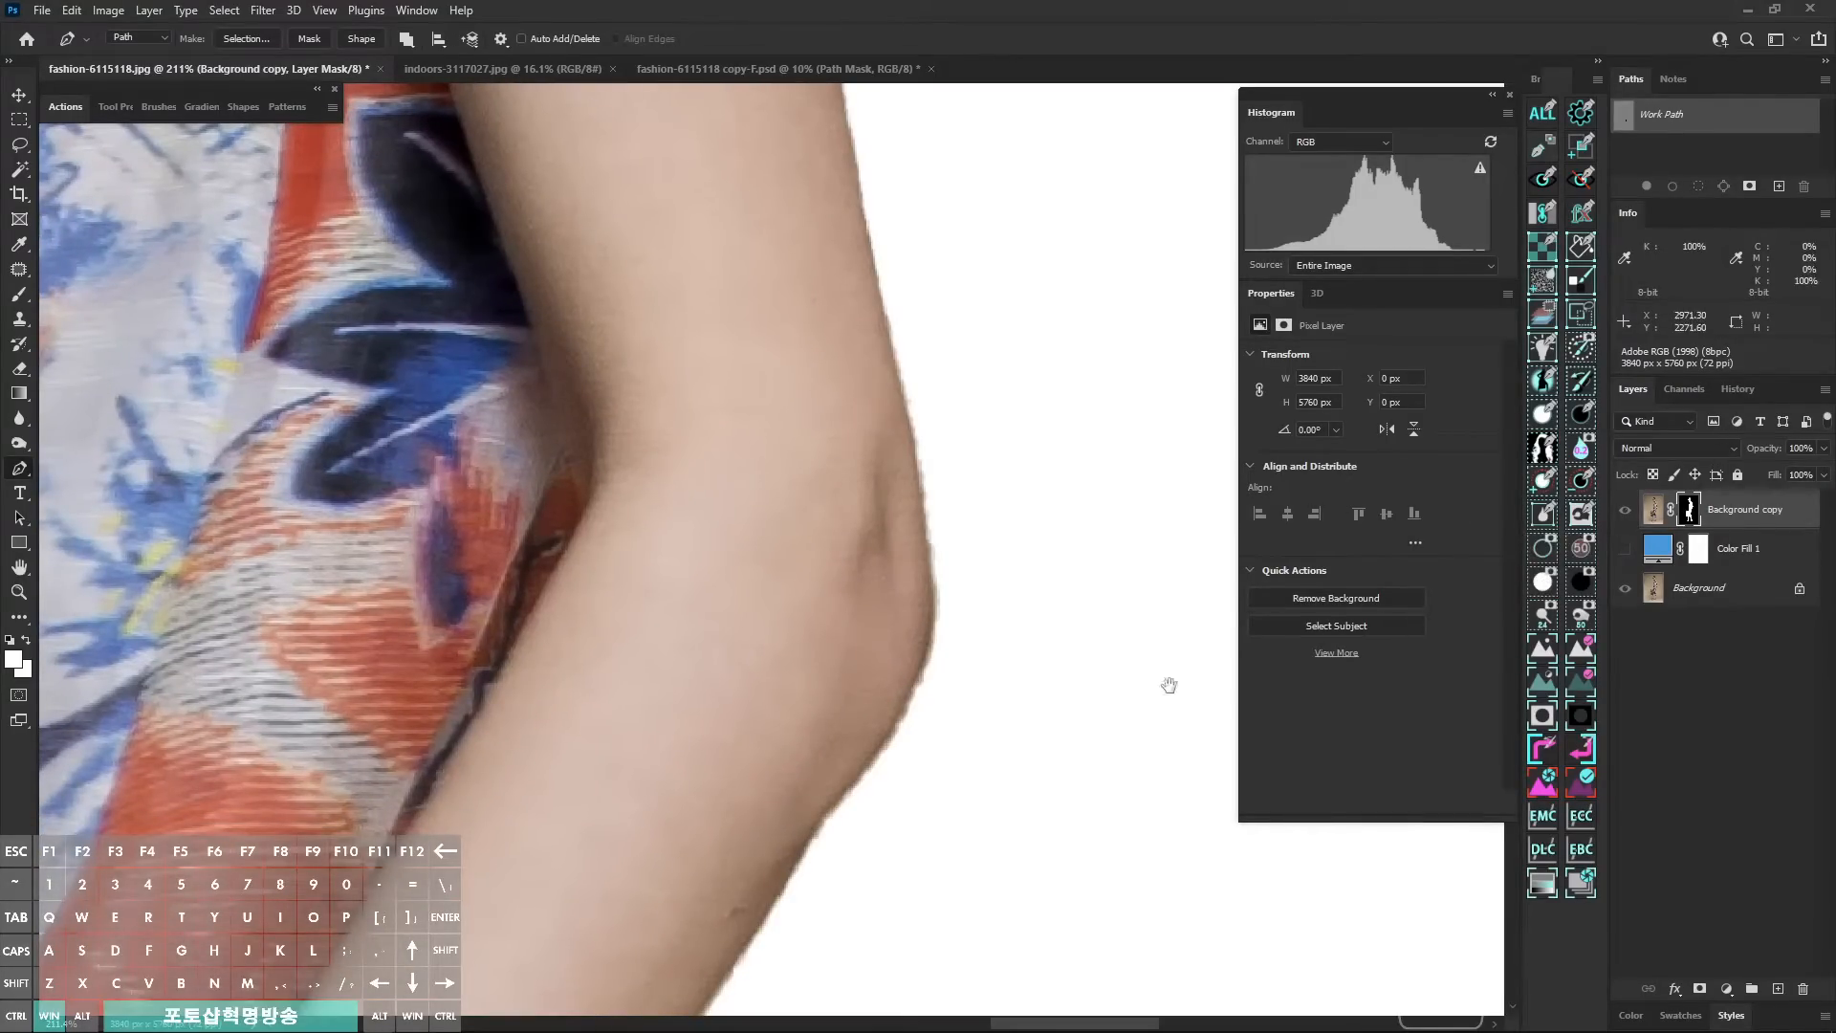
{"action": "left_click_drag", "start_coordinate": [910, 533], "coordinate": [918, 569]}
{"action": "key", "text": "ctrl+space"}
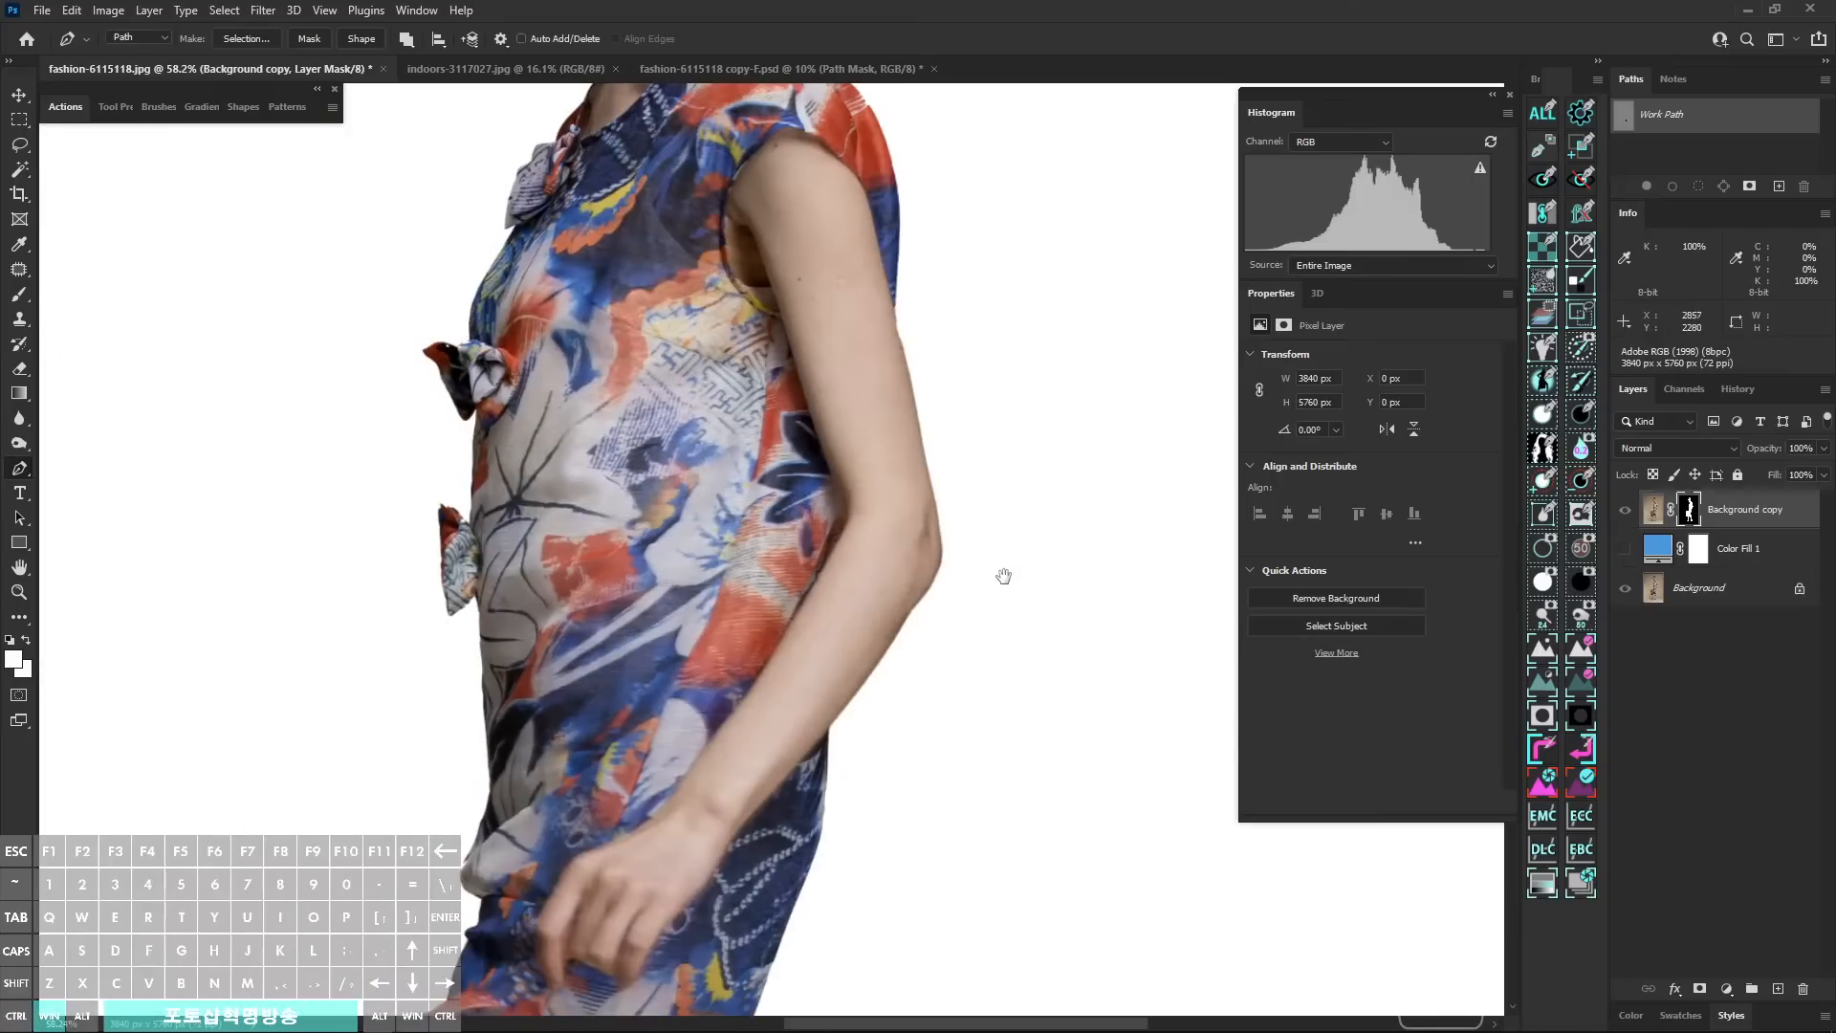
{"action": "left_click", "coordinate": [1581, 583]}
{"action": "key", "text": "ctrl+space"}
Step: Start a Pen path along the outer edge of the arm, tracing from the forearm around the elbow
{"action": "left_click_drag", "start_coordinate": [861, 601], "coordinate": [805, 572]}
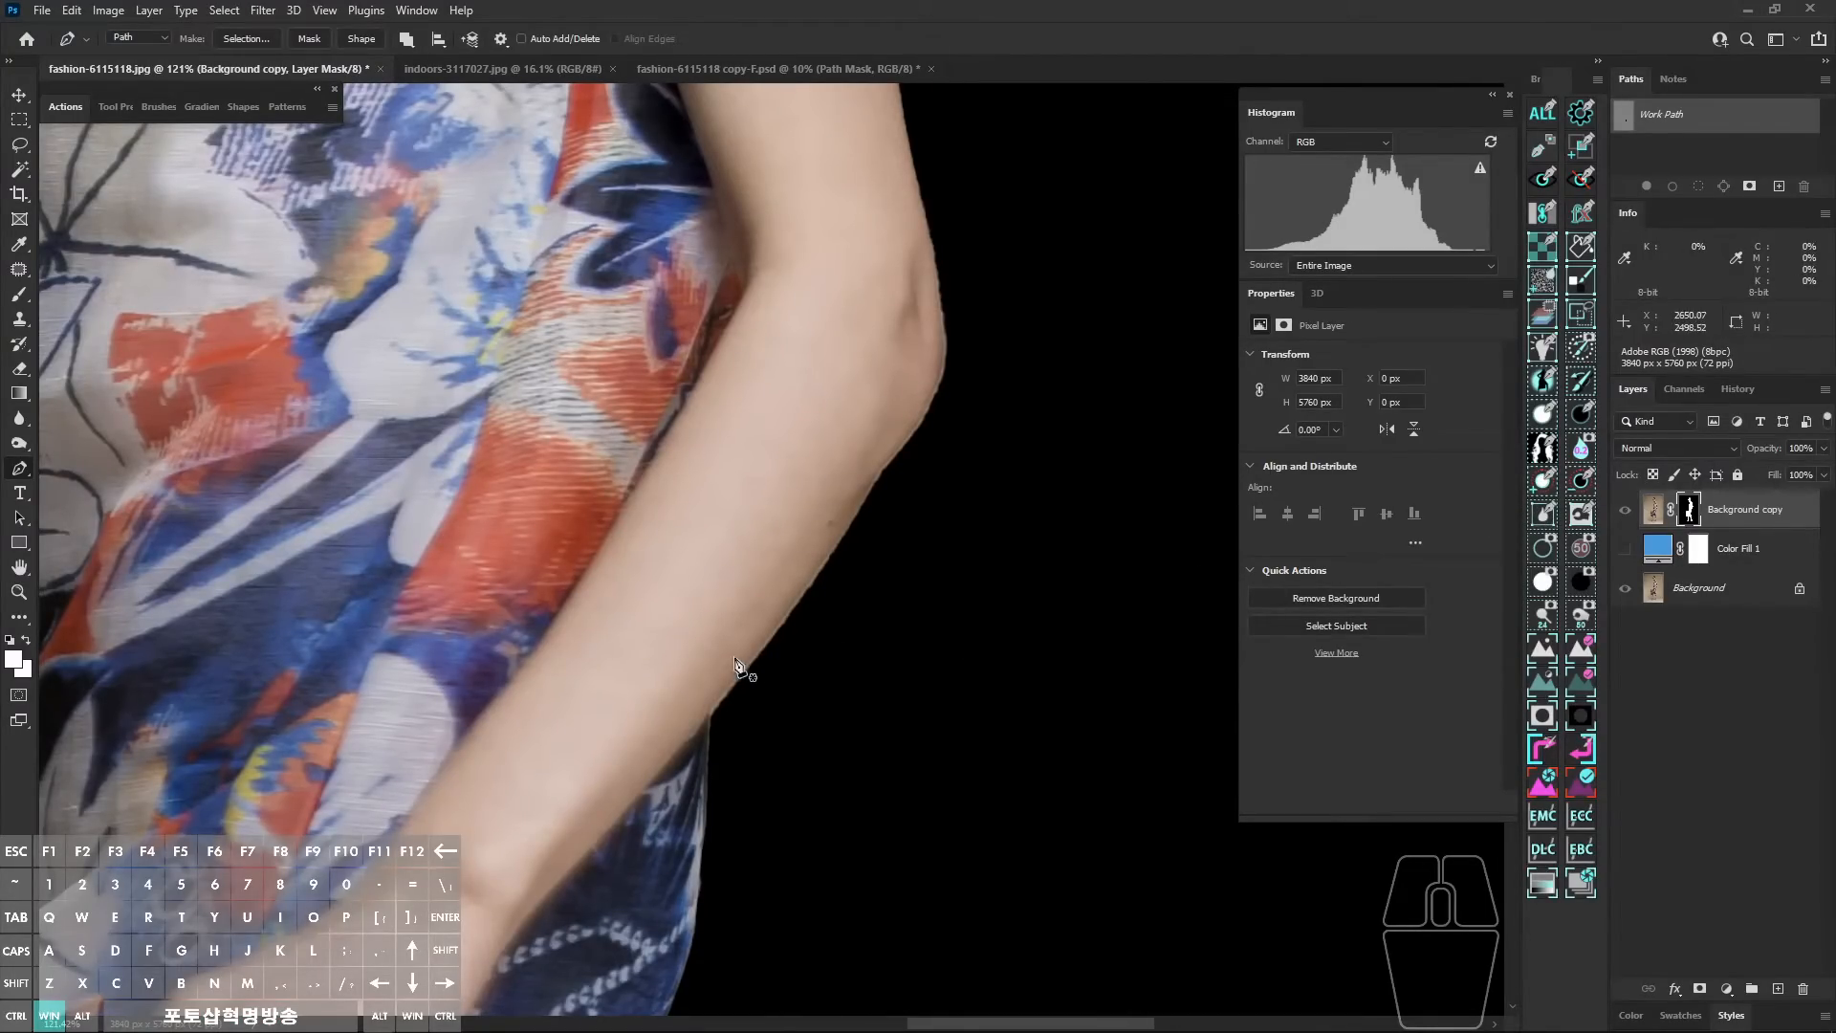
{"action": "left_click_drag", "start_coordinate": [717, 701], "coordinate": [729, 715]}
{"action": "left_click_drag", "start_coordinate": [874, 489], "coordinate": [801, 619]}
{"action": "left_click_drag", "start_coordinate": [843, 549], "coordinate": [853, 538]}
{"action": "left_click_drag", "start_coordinate": [915, 426], "coordinate": [880, 580]}
{"action": "left_click_drag", "start_coordinate": [875, 527], "coordinate": [876, 510]}
{"action": "left_click_drag", "start_coordinate": [848, 384], "coordinate": [881, 717]}
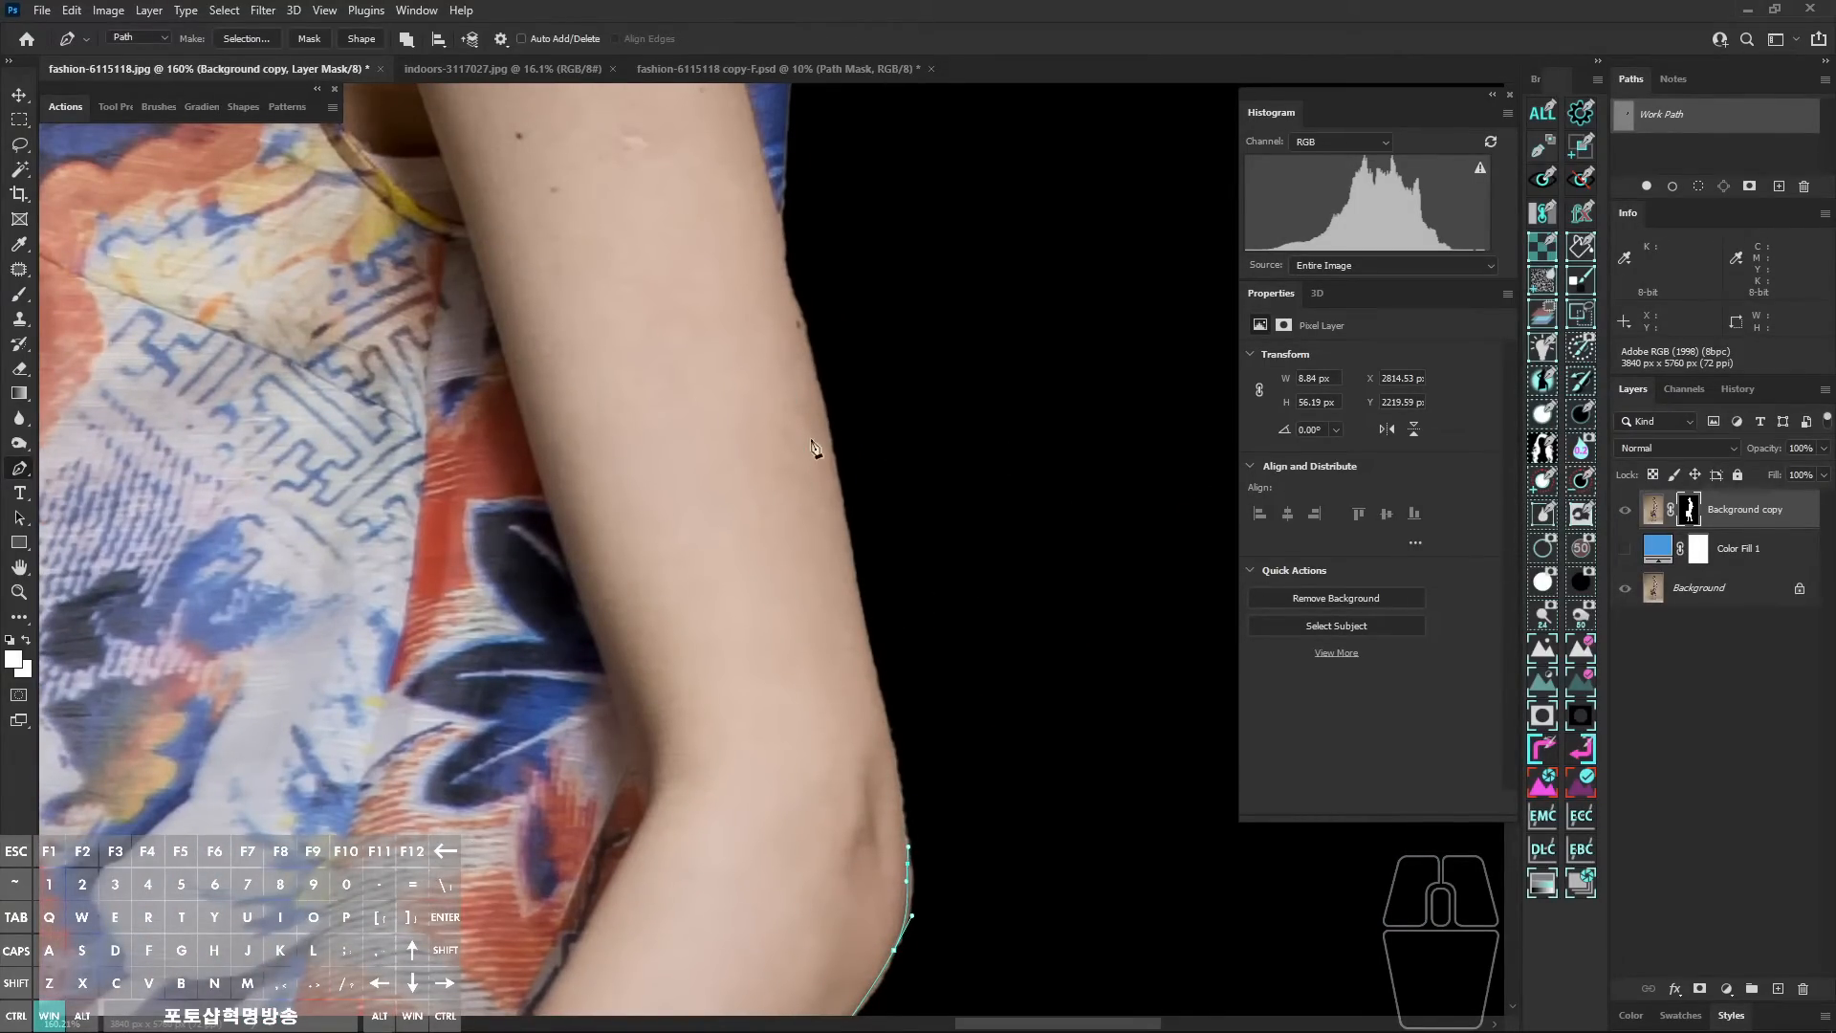
Step: Hide the black preview and continue the path from the elbow up the back of the upper arm to the dress
{"action": "key", "text": "backslash"}
{"action": "left_click_drag", "start_coordinate": [891, 676], "coordinate": [846, 623]}
{"action": "left_click_drag", "start_coordinate": [846, 594], "coordinate": [876, 798]}
{"action": "left_click_drag", "start_coordinate": [840, 629], "coordinate": [835, 594]}
{"action": "left_click_drag", "start_coordinate": [815, 525], "coordinate": [841, 672]}
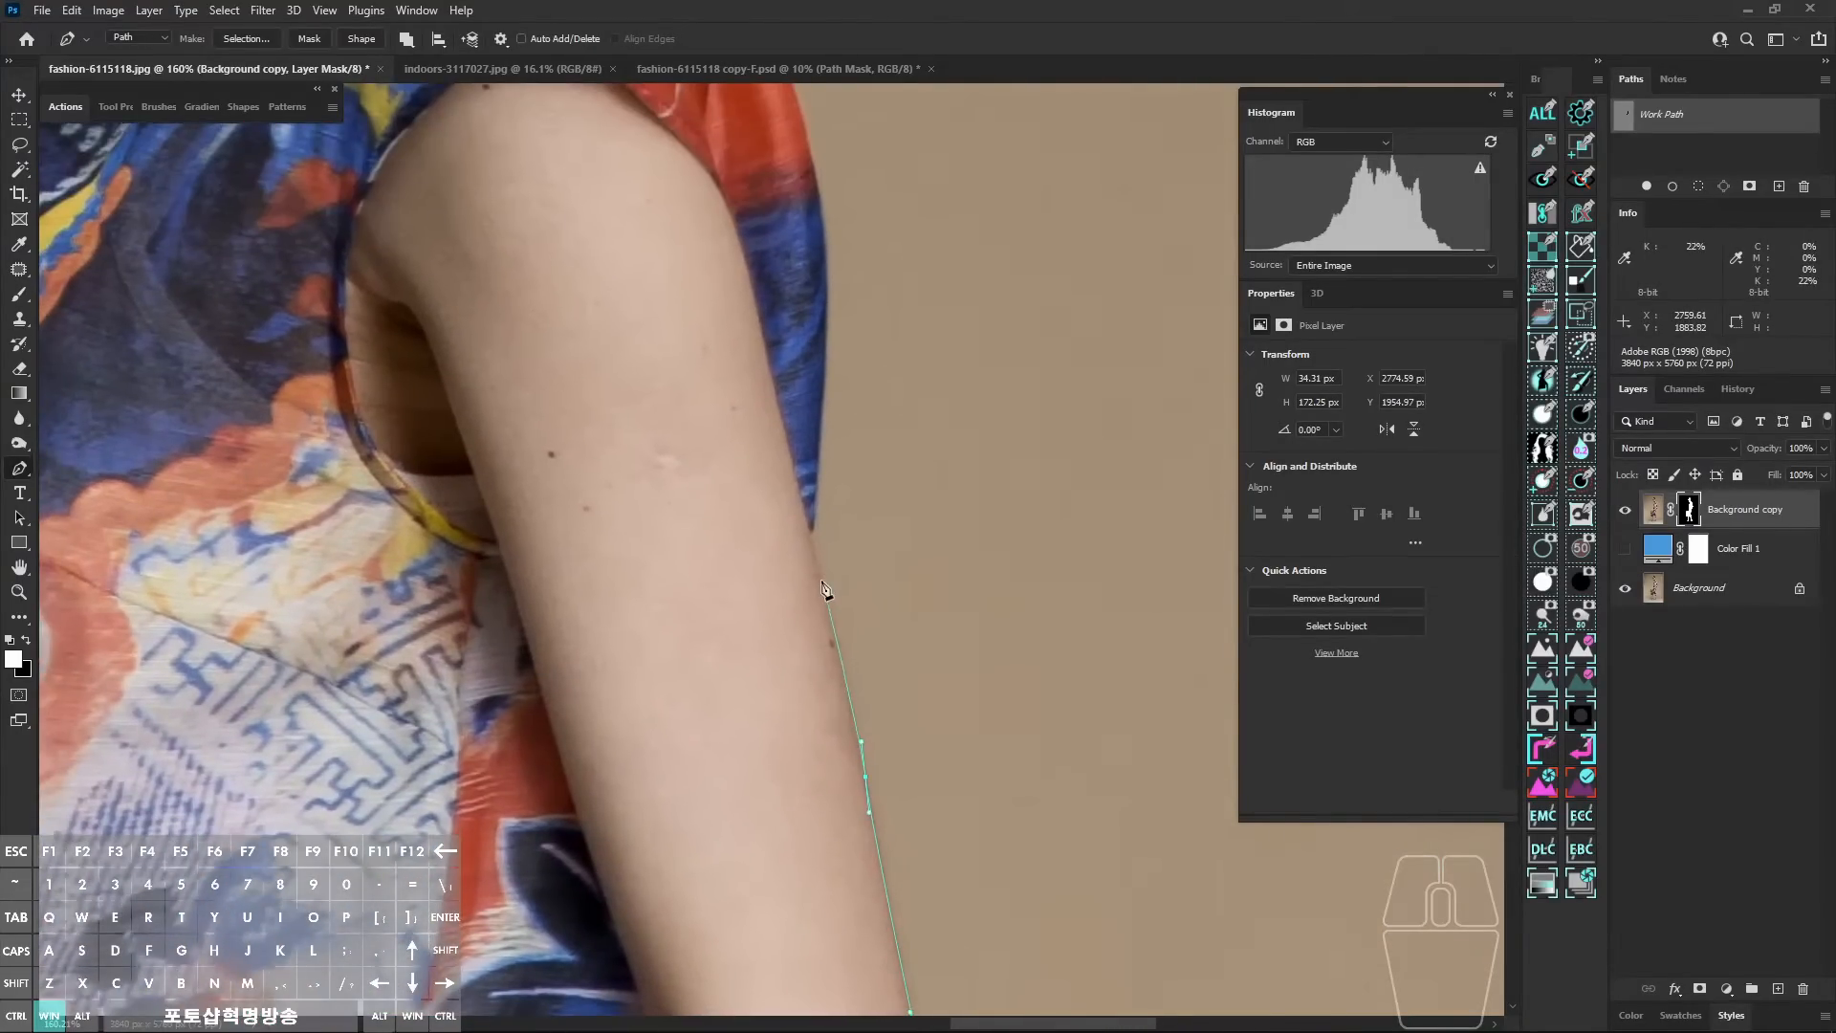
{"action": "left_click", "coordinate": [822, 581]}
{"action": "left_click", "coordinate": [805, 521]}
{"action": "left_click", "coordinate": [794, 474]}
{"action": "left_click_drag", "start_coordinate": [858, 348], "coordinate": [727, 344]}
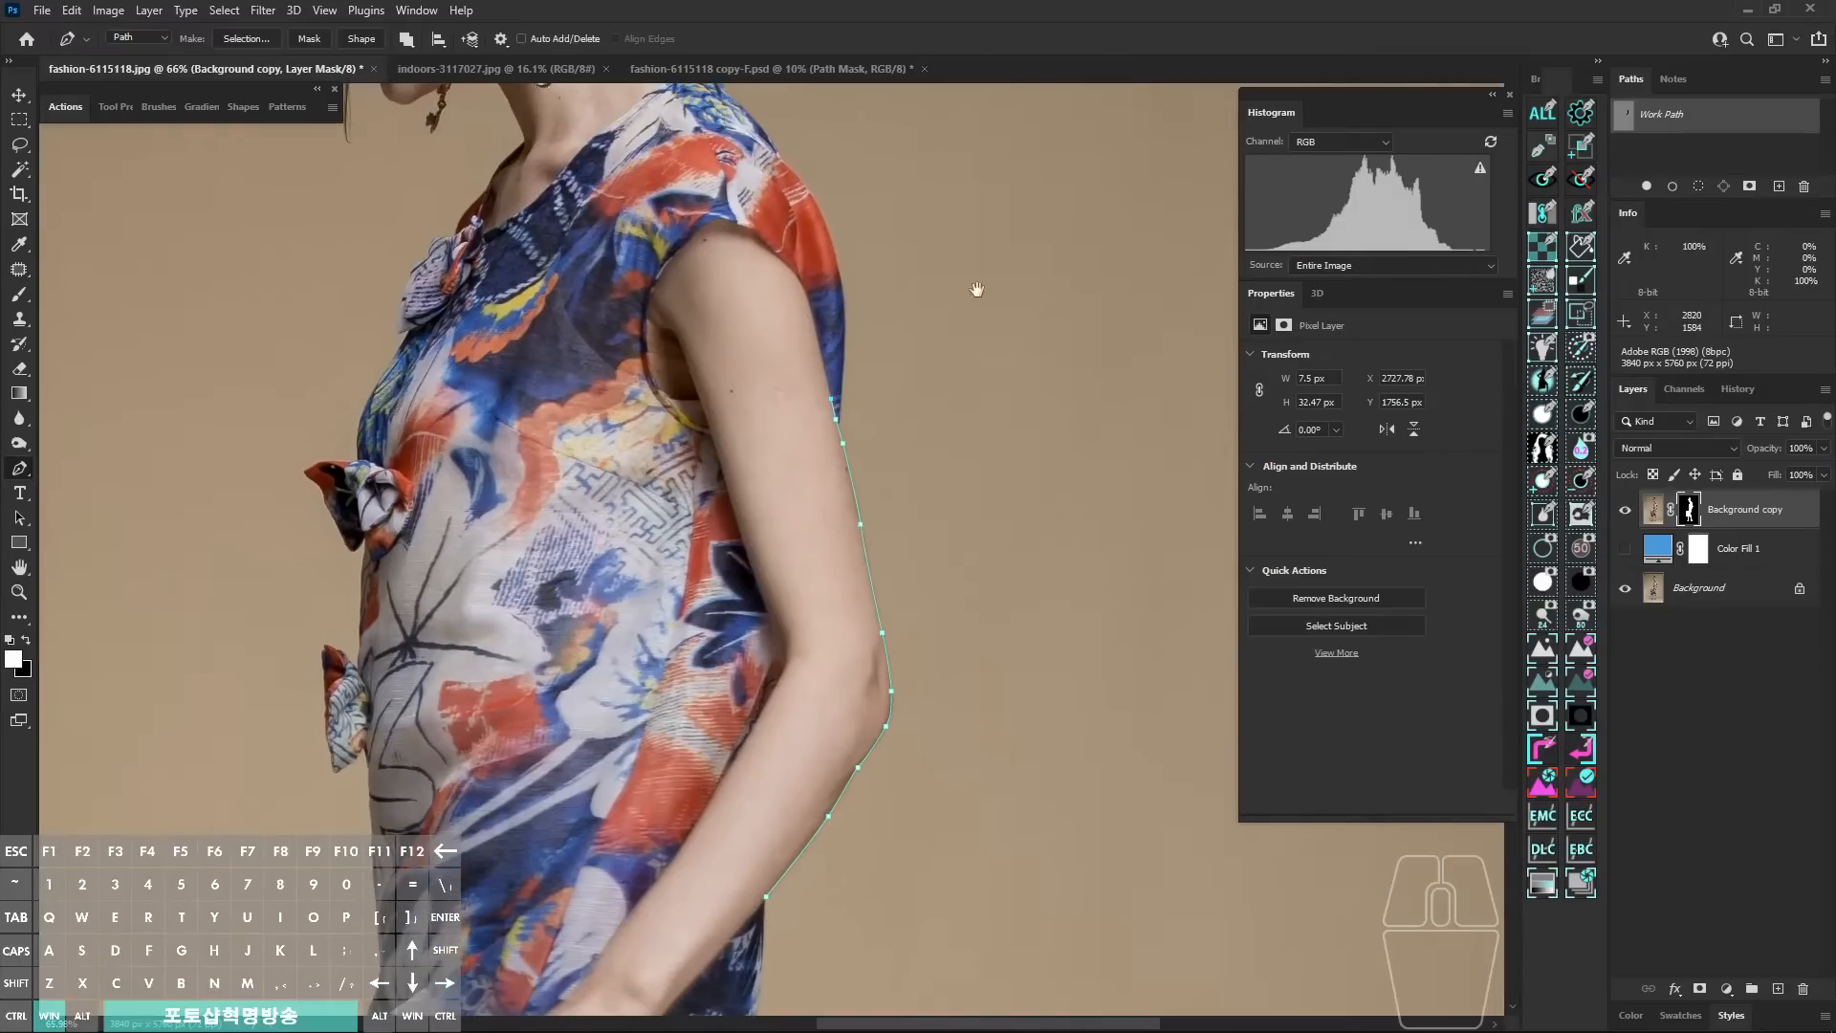
{"action": "left_click_drag", "start_coordinate": [1020, 598], "coordinate": [984, 561]}
Step: Close the path through the inside of the arm and fill it with white on the layer mask, with the black preview shown
{"action": "left_click", "coordinate": [1691, 512]}
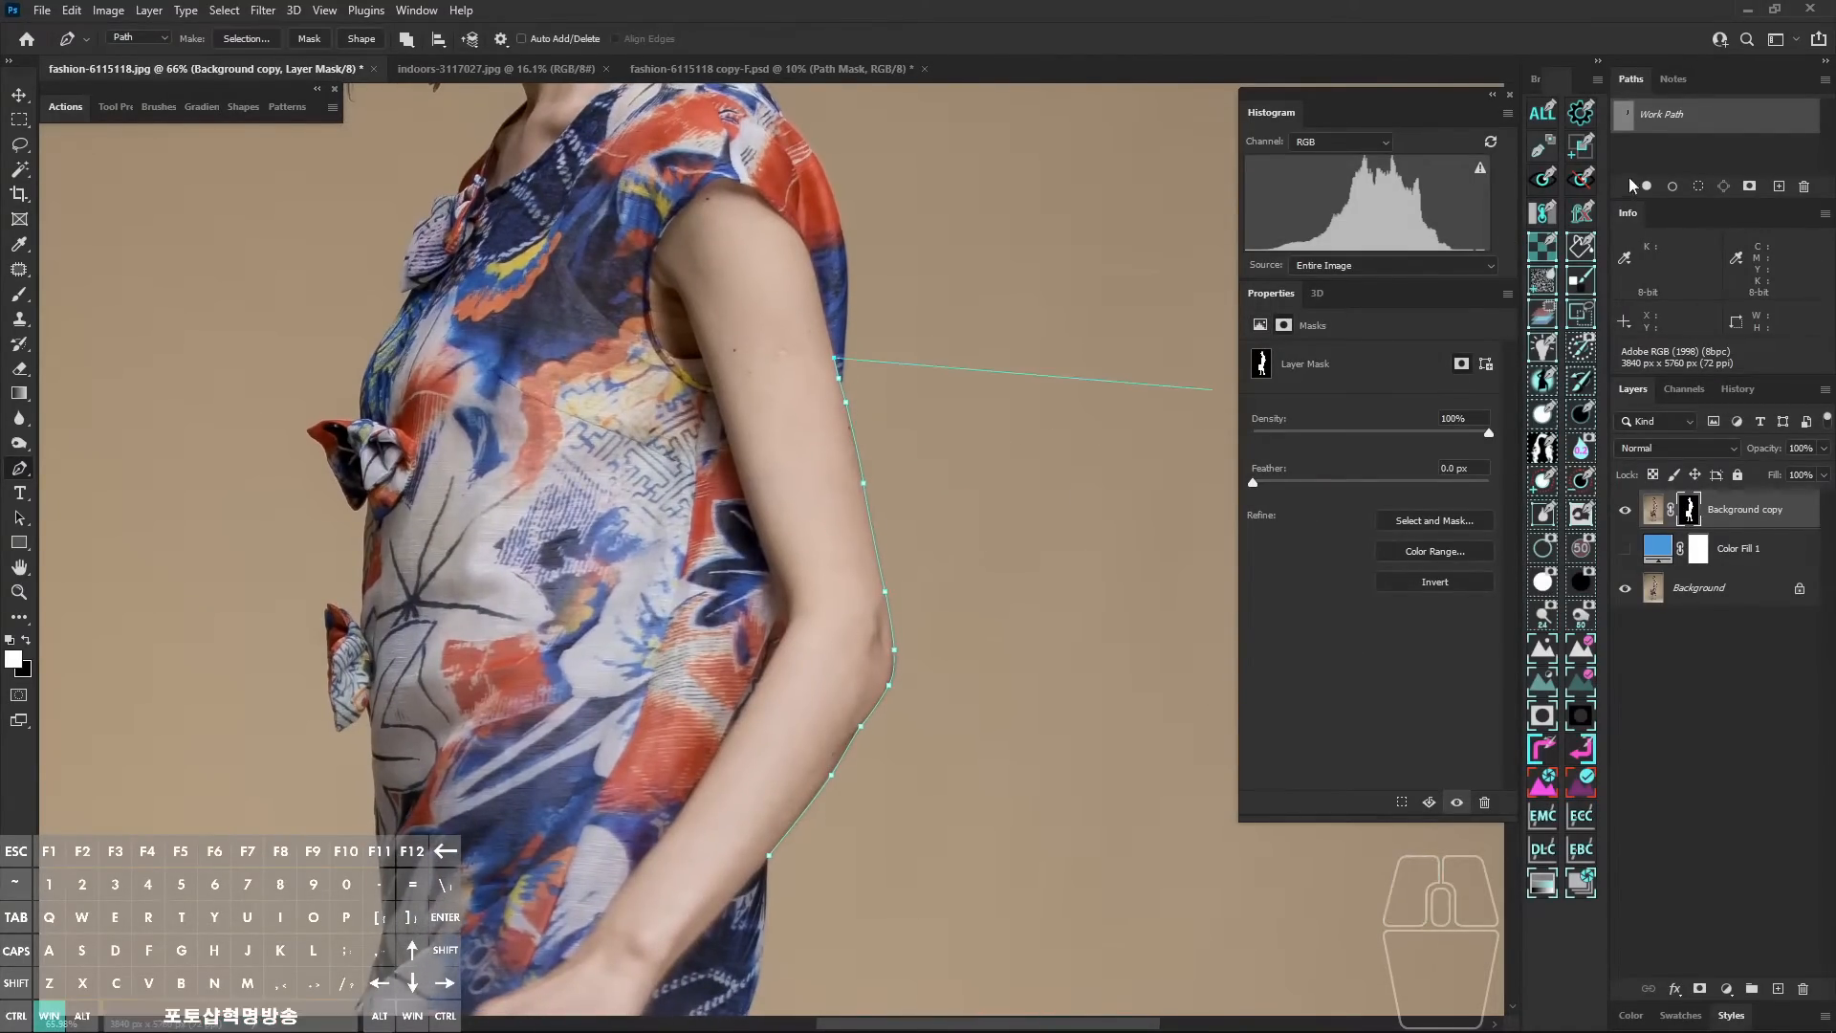
{"action": "left_click", "coordinate": [1654, 156]}
{"action": "left_click", "coordinate": [1674, 115]}
{"action": "left_click", "coordinate": [841, 369], "text": "ctrl"}
{"action": "left_click", "coordinate": [1579, 587]}
{"action": "left_click_drag", "start_coordinate": [811, 715], "coordinate": [836, 646]}
{"action": "left_click", "coordinate": [864, 615], "text": "alt"}
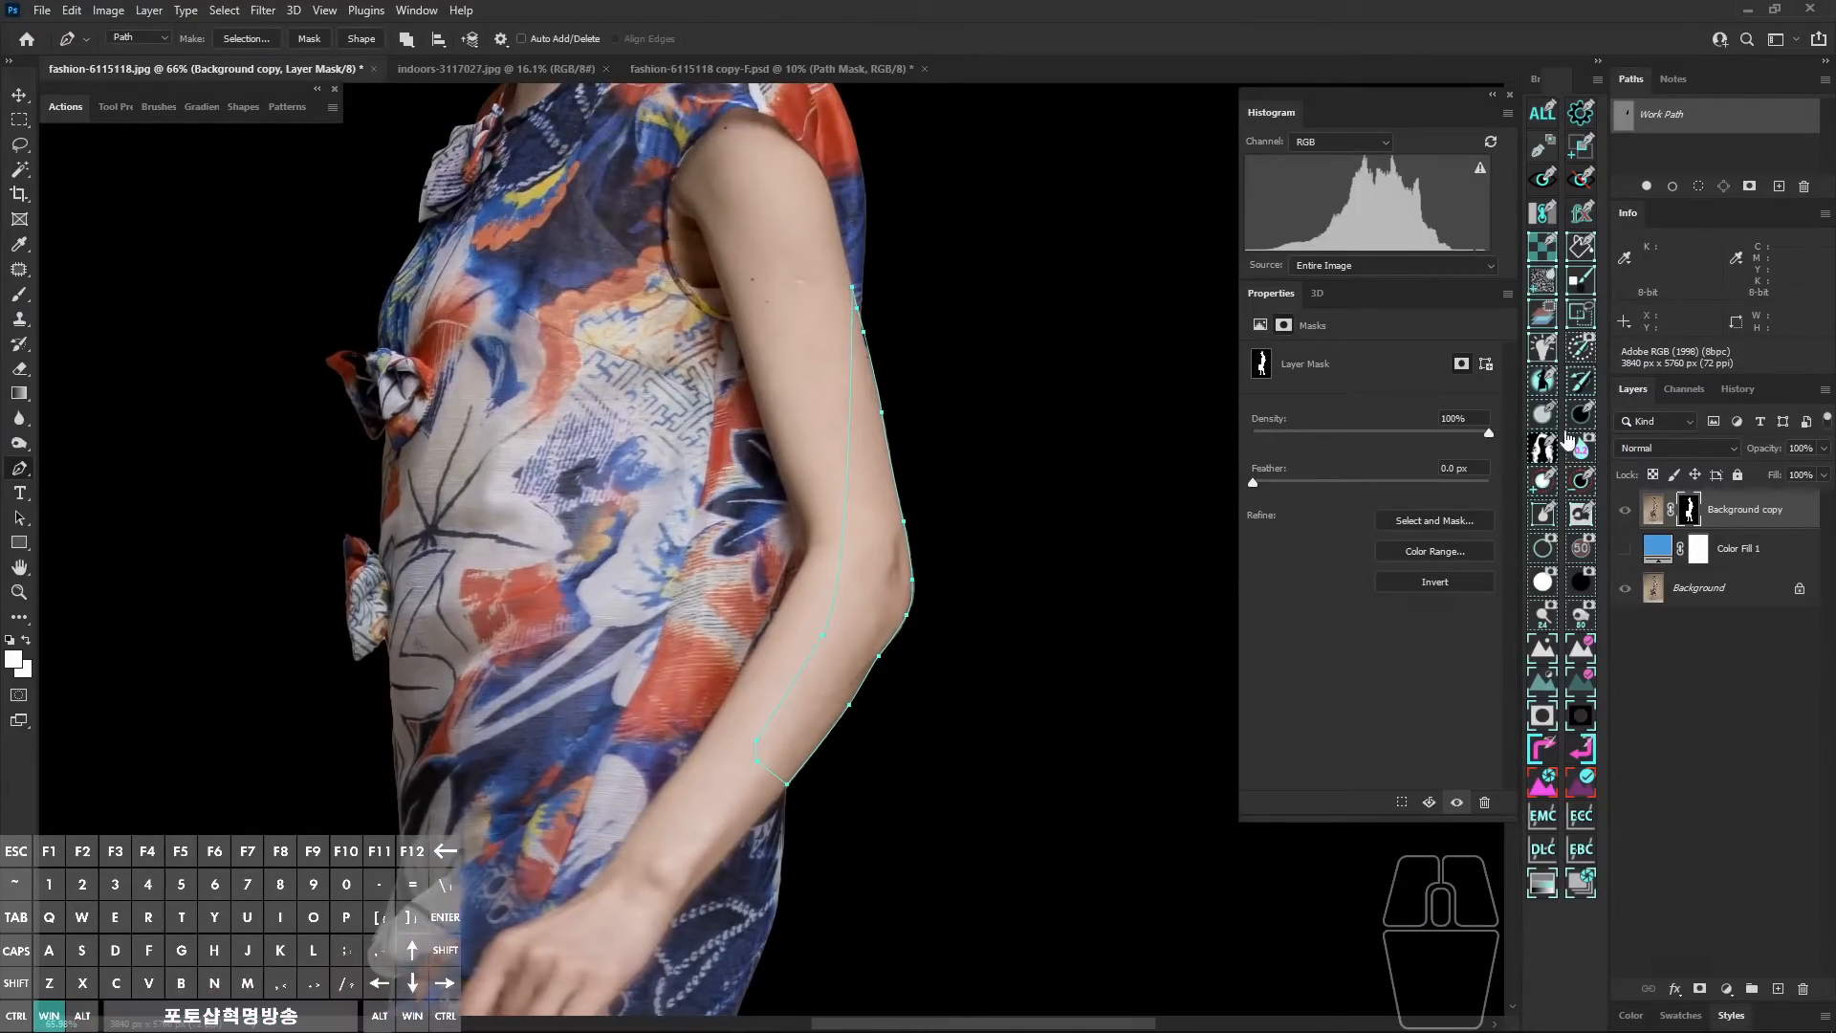
{"action": "left_click", "coordinate": [1546, 420]}
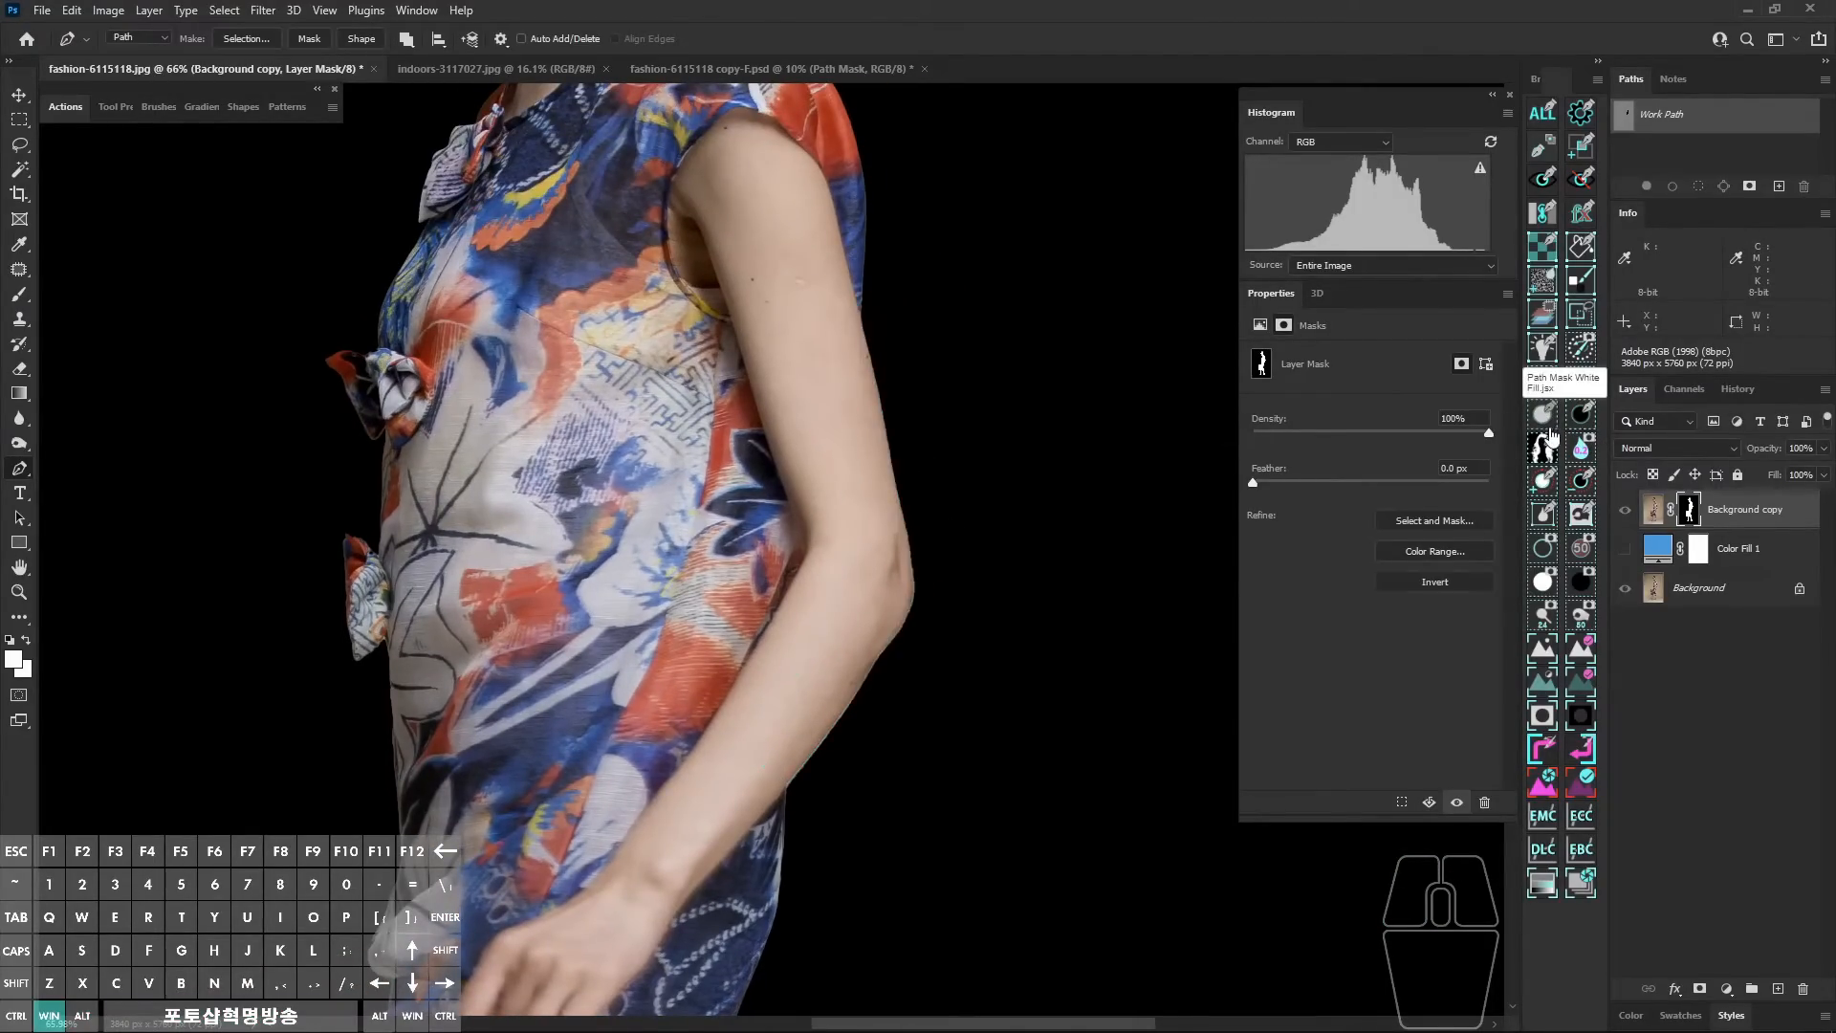
Step: Reselect the work path and delete its segments inside the arm, keeping the traced outer edge
{"action": "left_click", "coordinate": [1659, 117]}
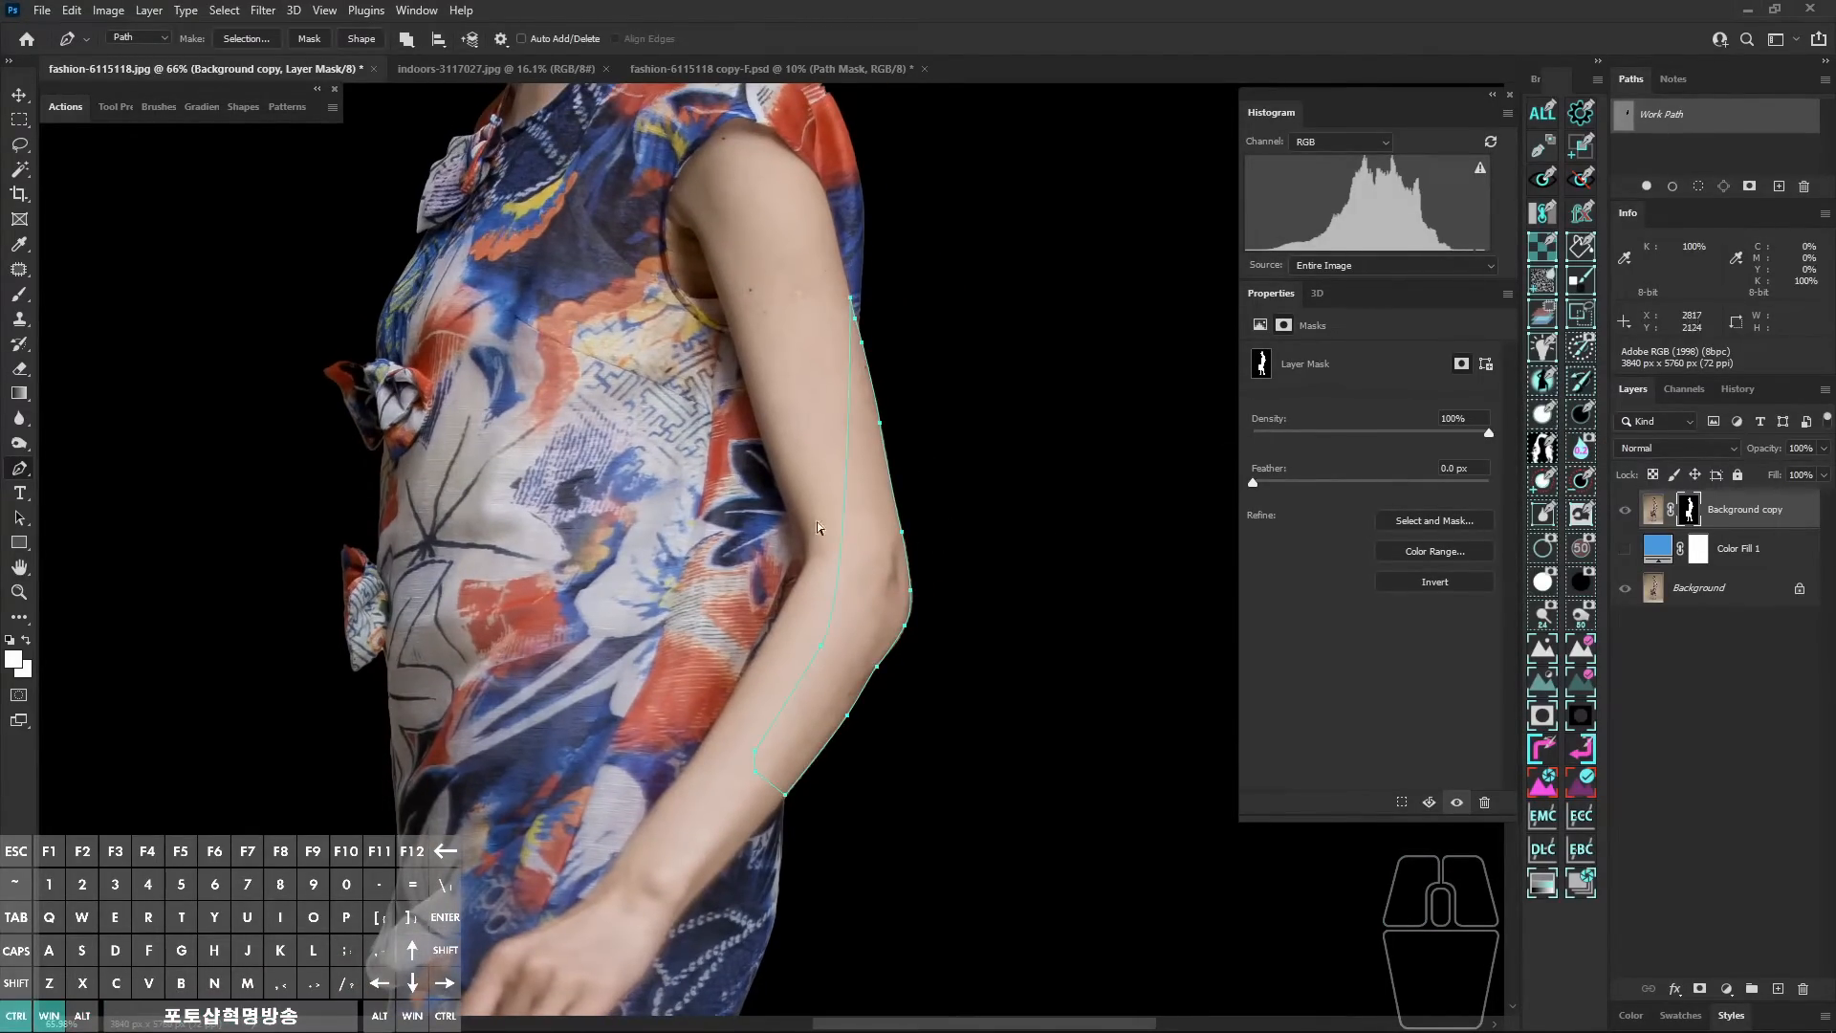
{"action": "left_click", "coordinate": [792, 694]}
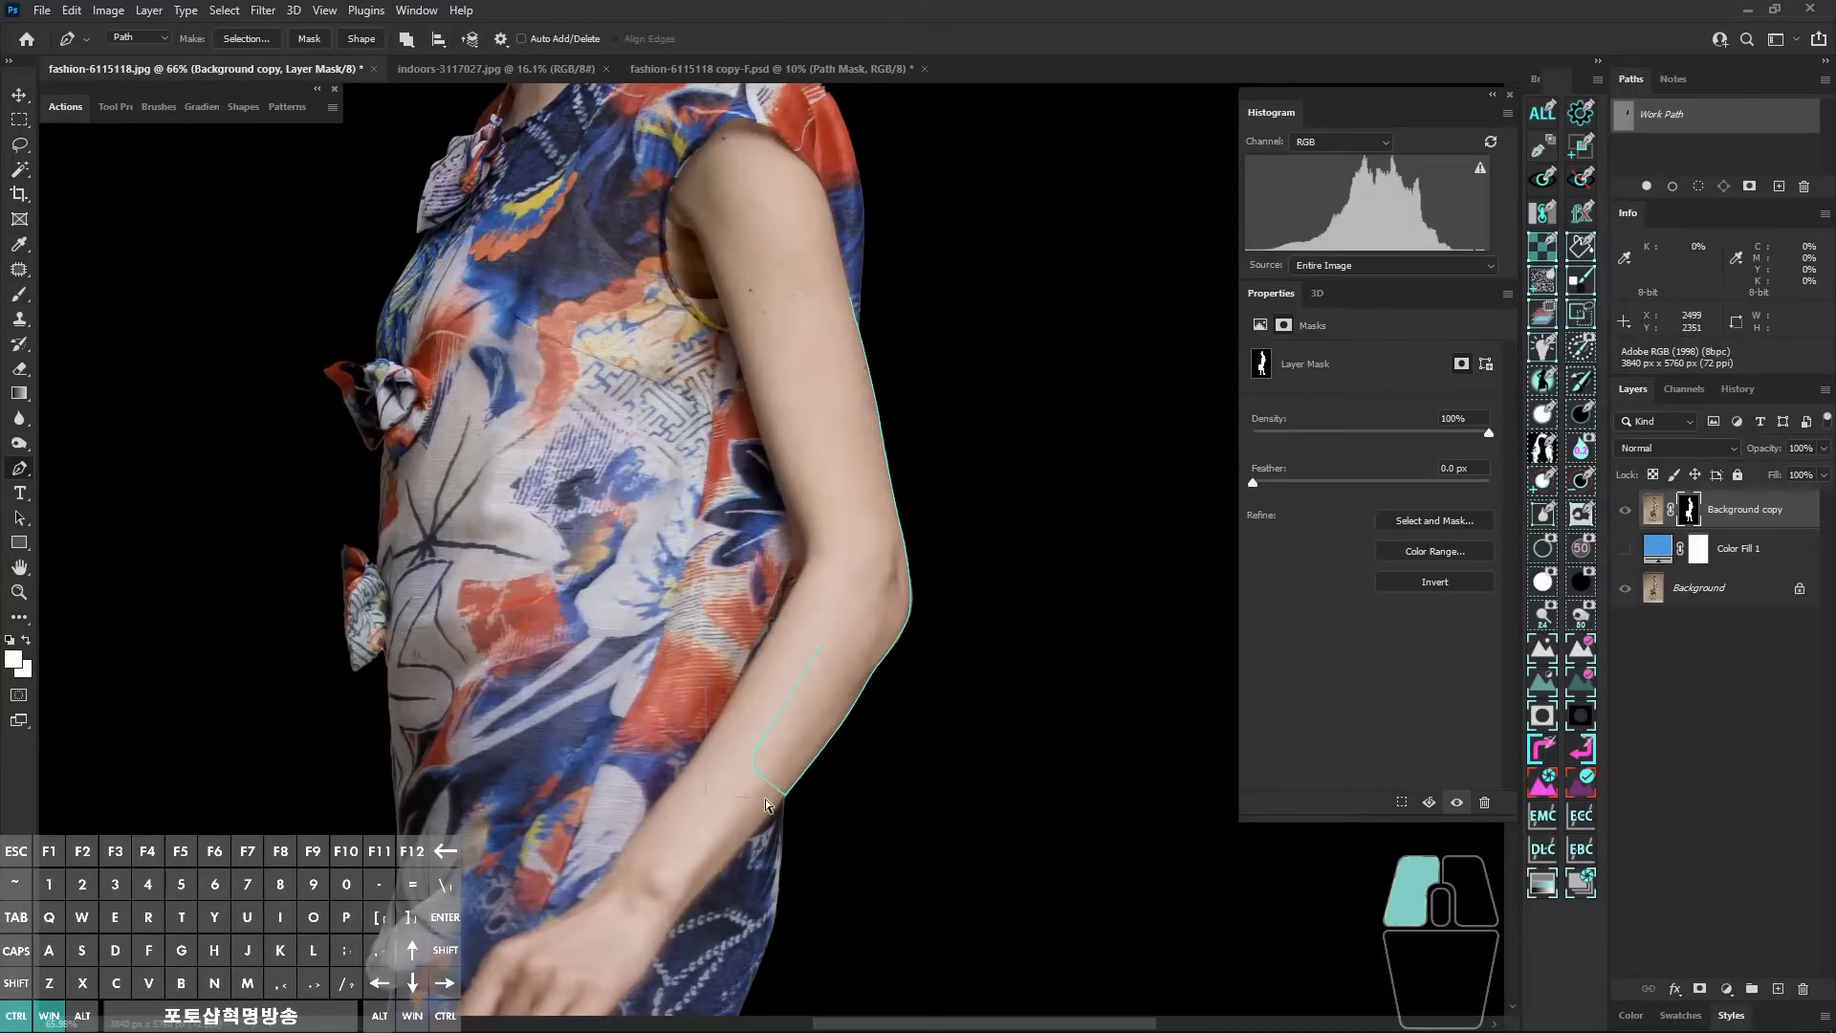
{"action": "key", "text": "x"}
{"action": "key", "text": "ctrl+x"}
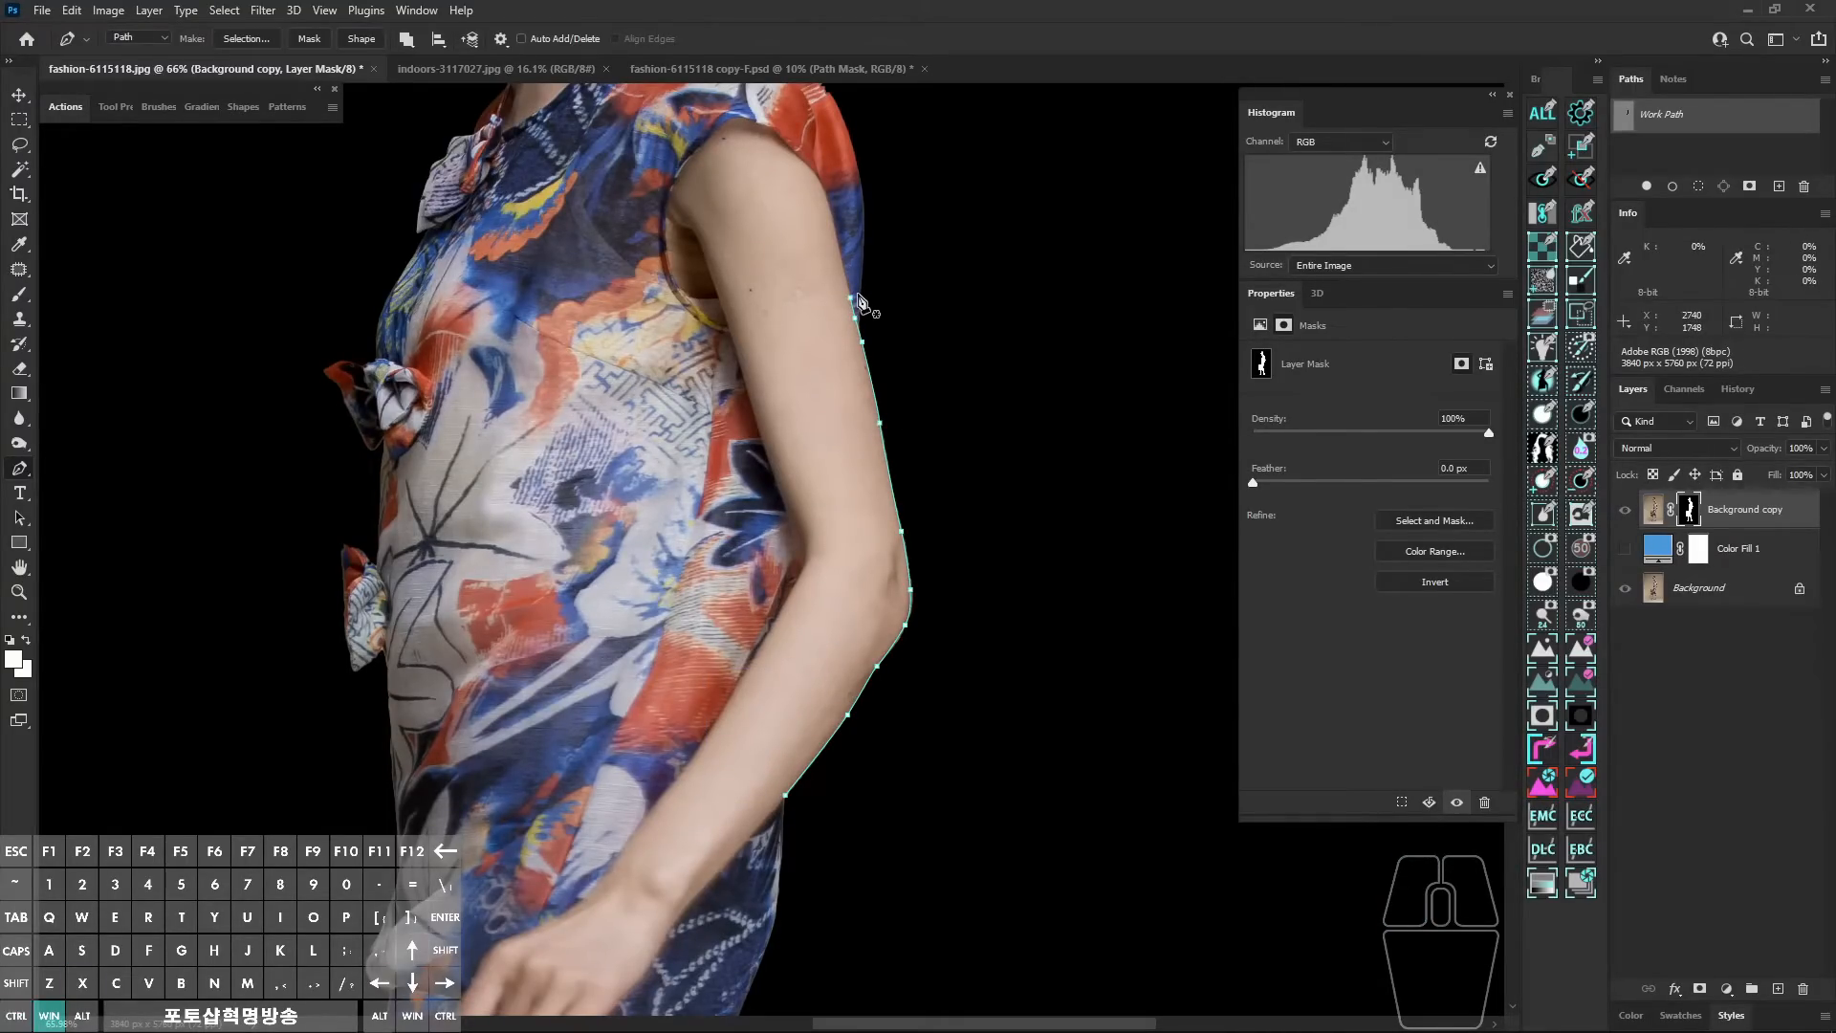
Step: Extend the arm edge path in a wide loop through the background outside the elbow and close it below the forearm
{"action": "left_click", "coordinate": [851, 298], "text": "alt"}
{"action": "key", "text": "ctrl+x"}
{"action": "left_click", "coordinate": [861, 342], "text": "alt"}
{"action": "left_click_drag", "start_coordinate": [964, 383], "coordinate": [1009, 456]}
{"action": "left_click", "coordinate": [1051, 544]}
{"action": "scroll", "coordinate": [902, 815], "scroll_direction": "up", "scroll_amount": 2}
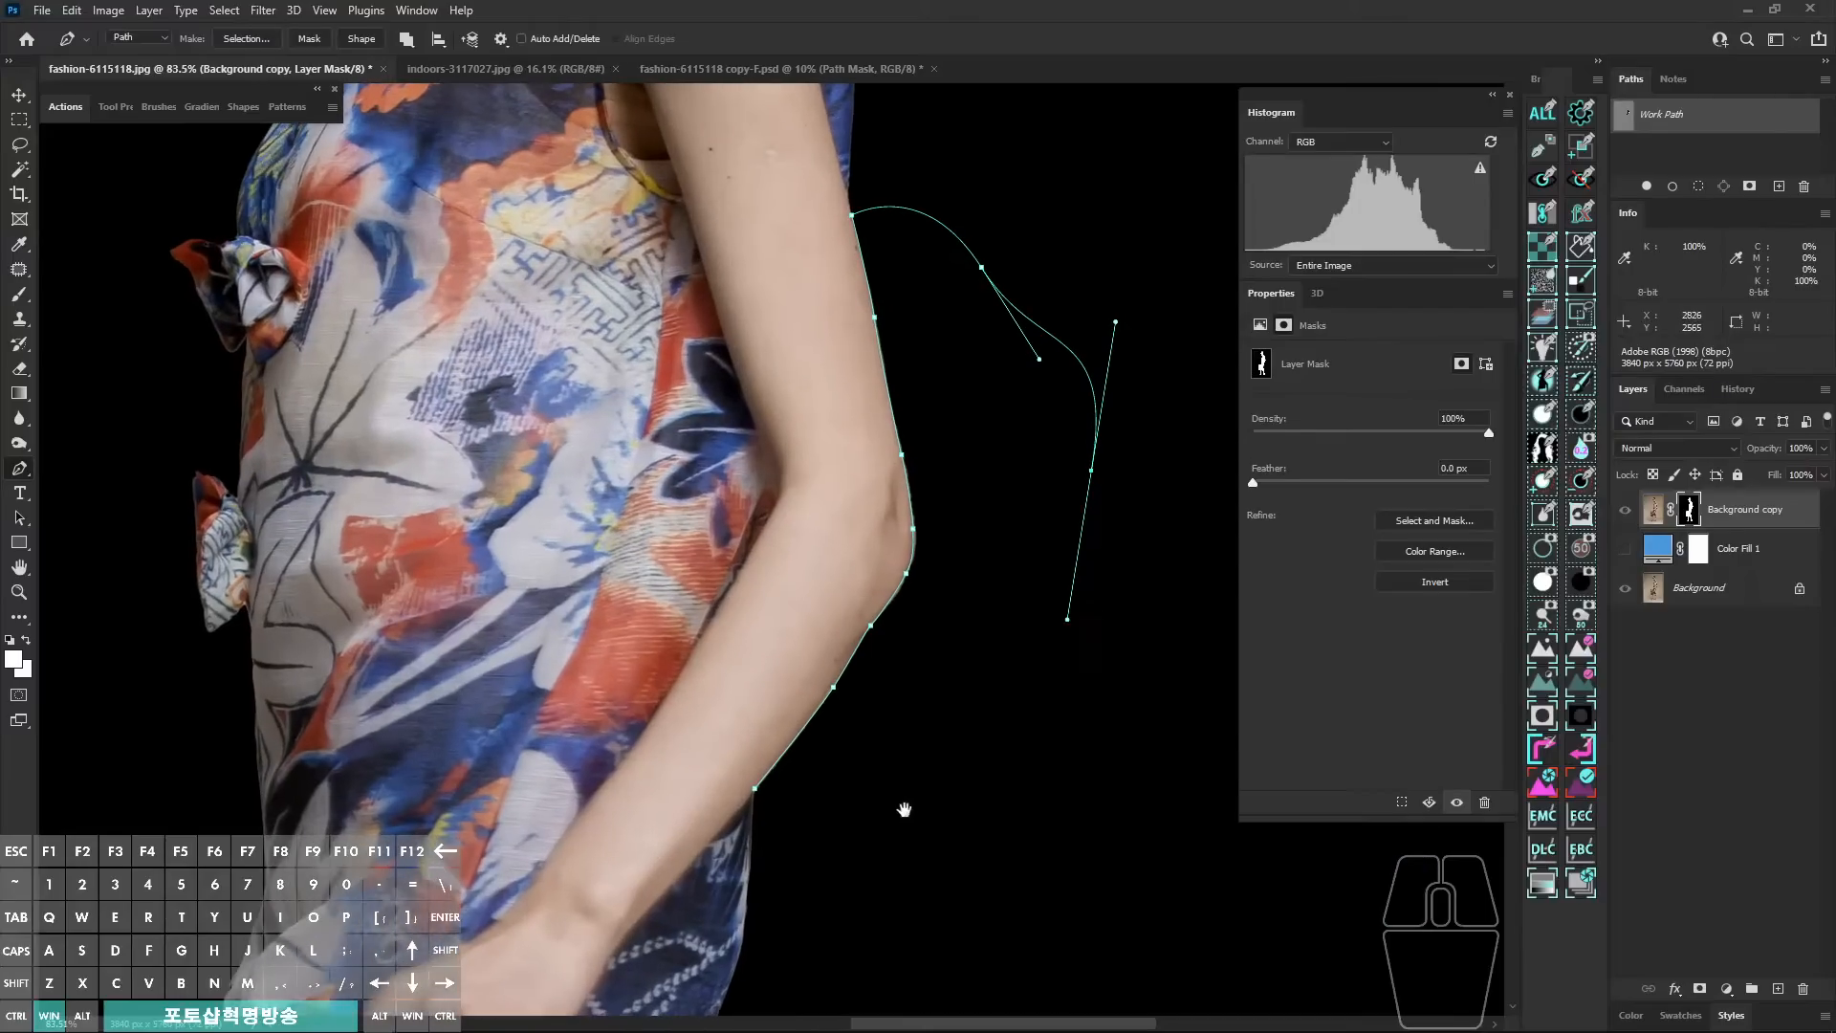
{"action": "left_click_drag", "start_coordinate": [878, 809], "coordinate": [785, 823]}
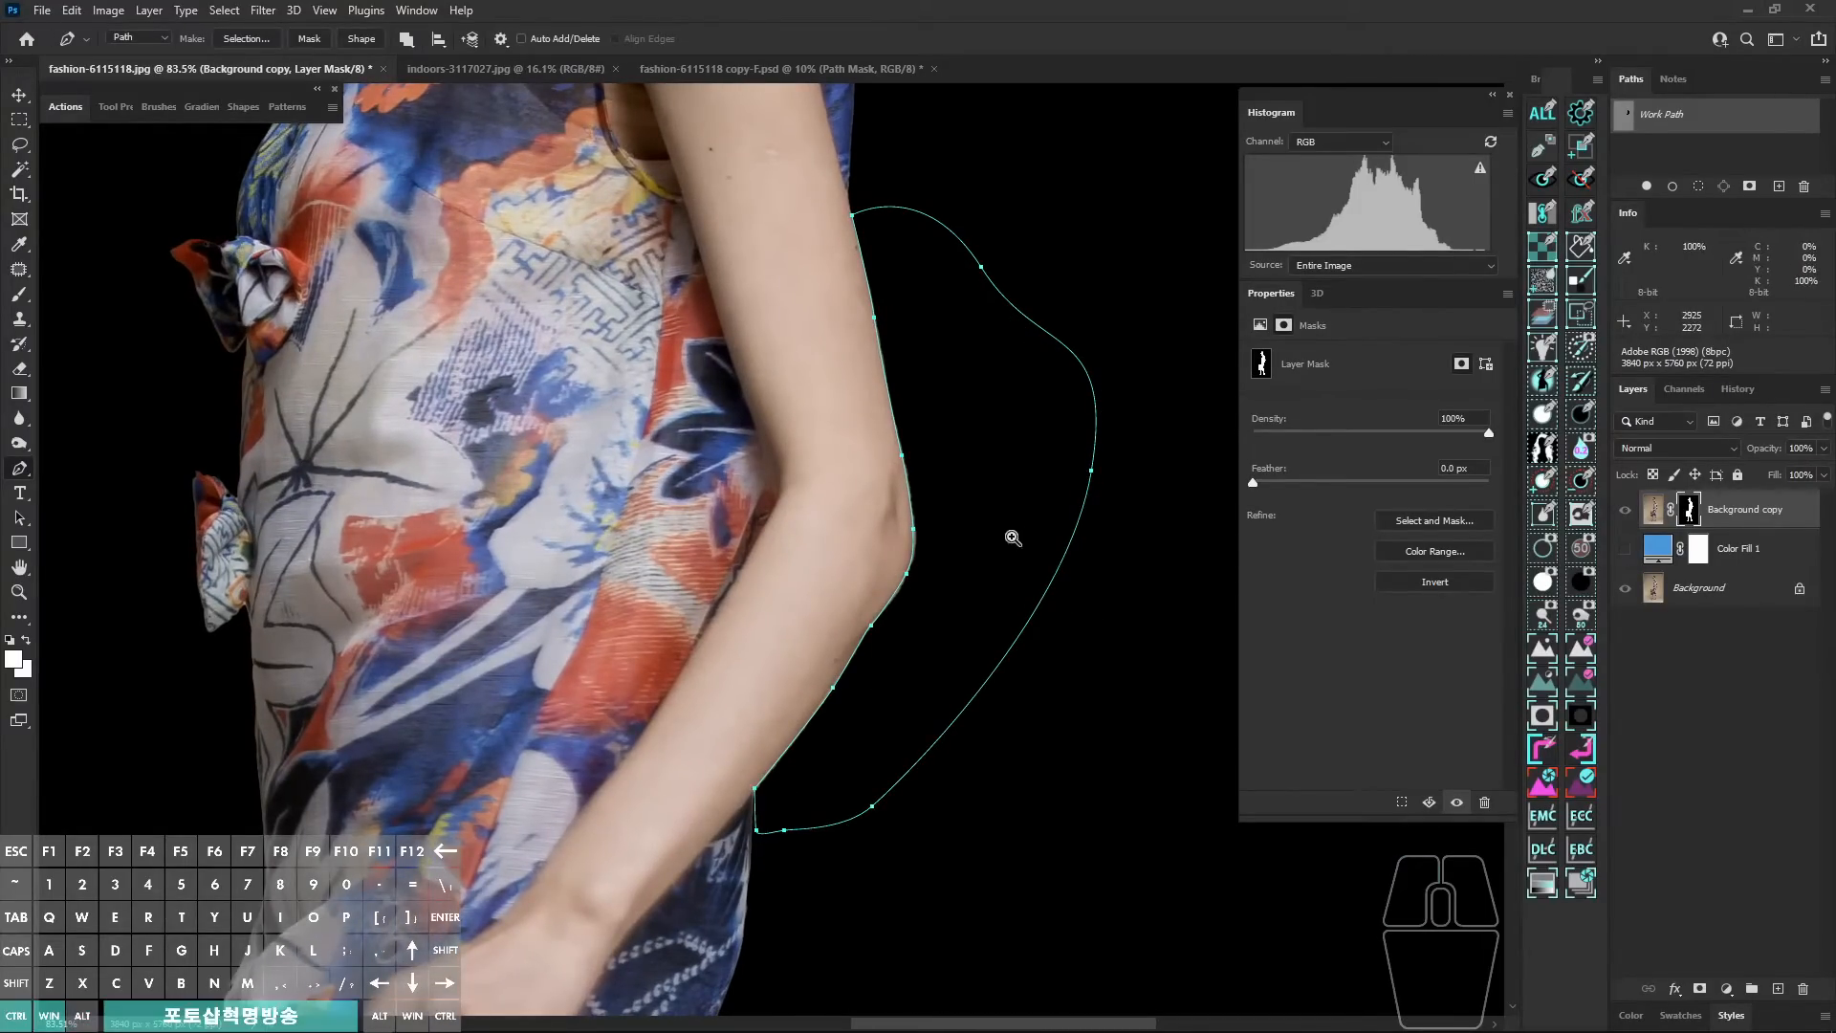
{"action": "scroll", "coordinate": [1011, 533], "scroll_direction": "up", "scroll_amount": 4}
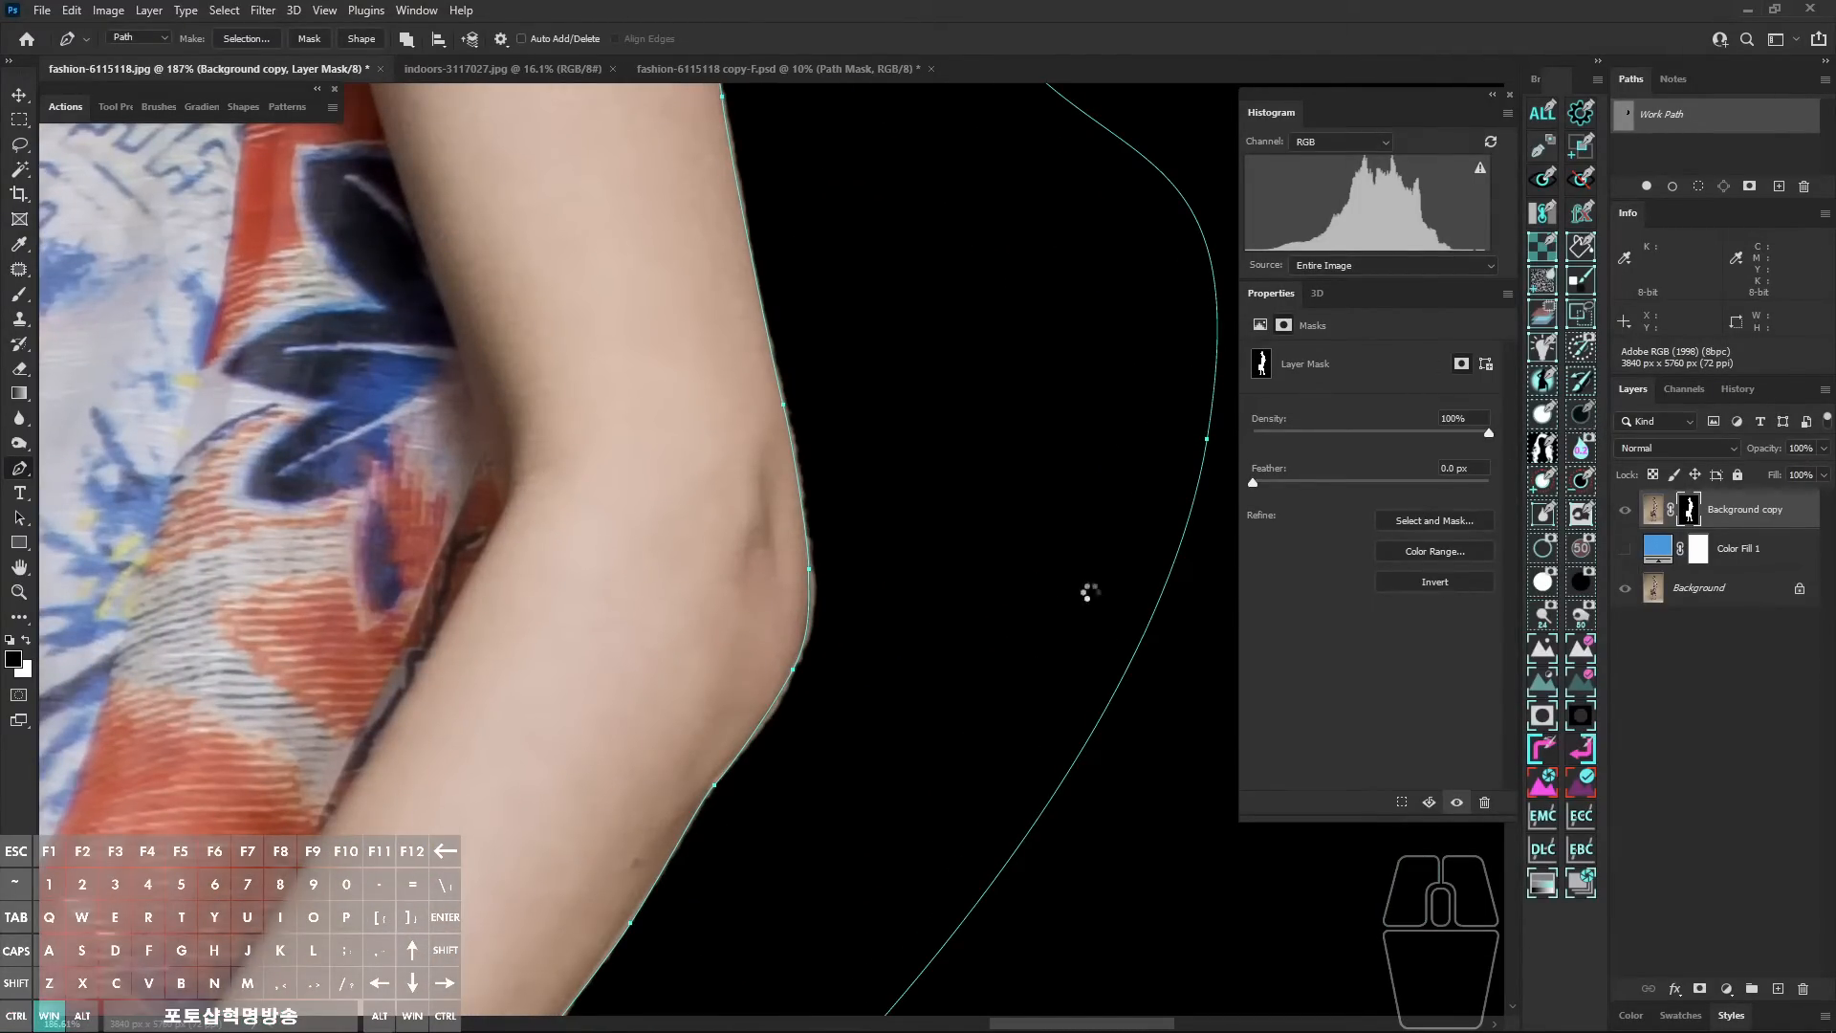
Step: Trace a closed path around the dress fold in front of the hand and fill it with white on the layer mask
{"action": "scroll", "coordinate": [925, 648], "scroll_direction": "down", "scroll_amount": 5, "text": "alt"}
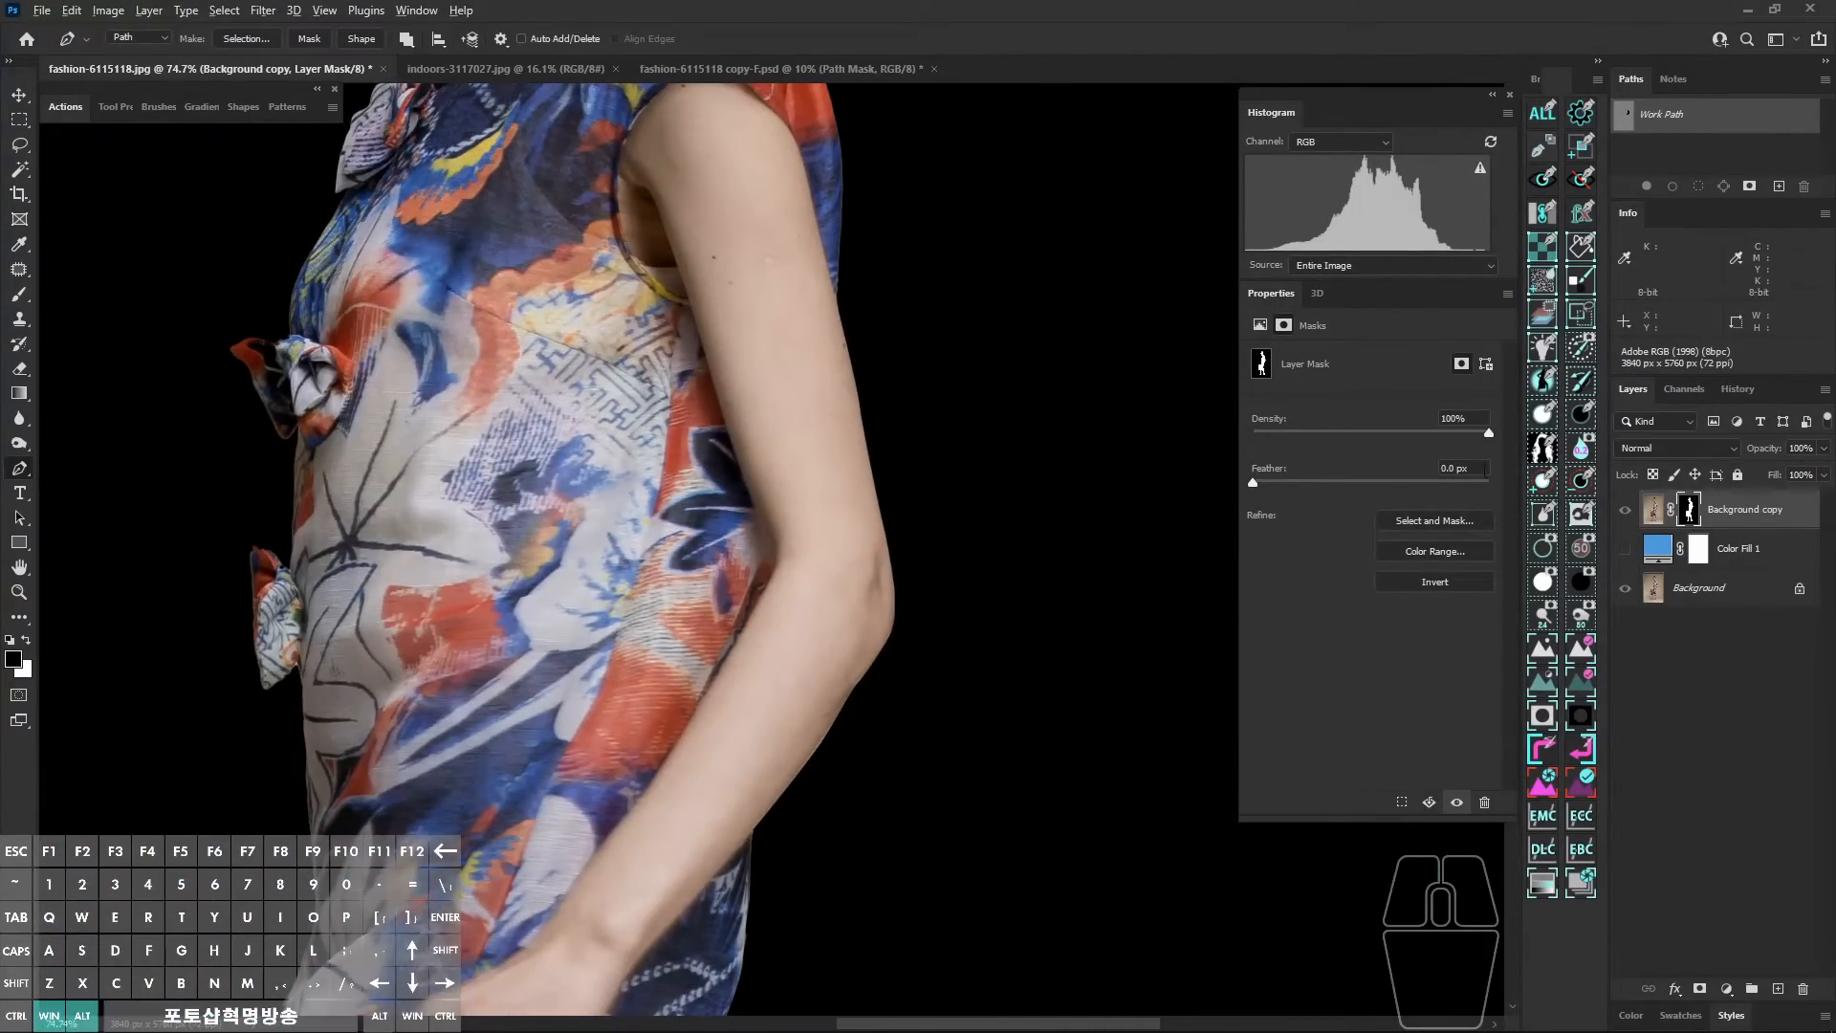
{"action": "scroll", "coordinate": [906, 622], "scroll_direction": "down", "scroll_amount": 3, "text": "alt"}
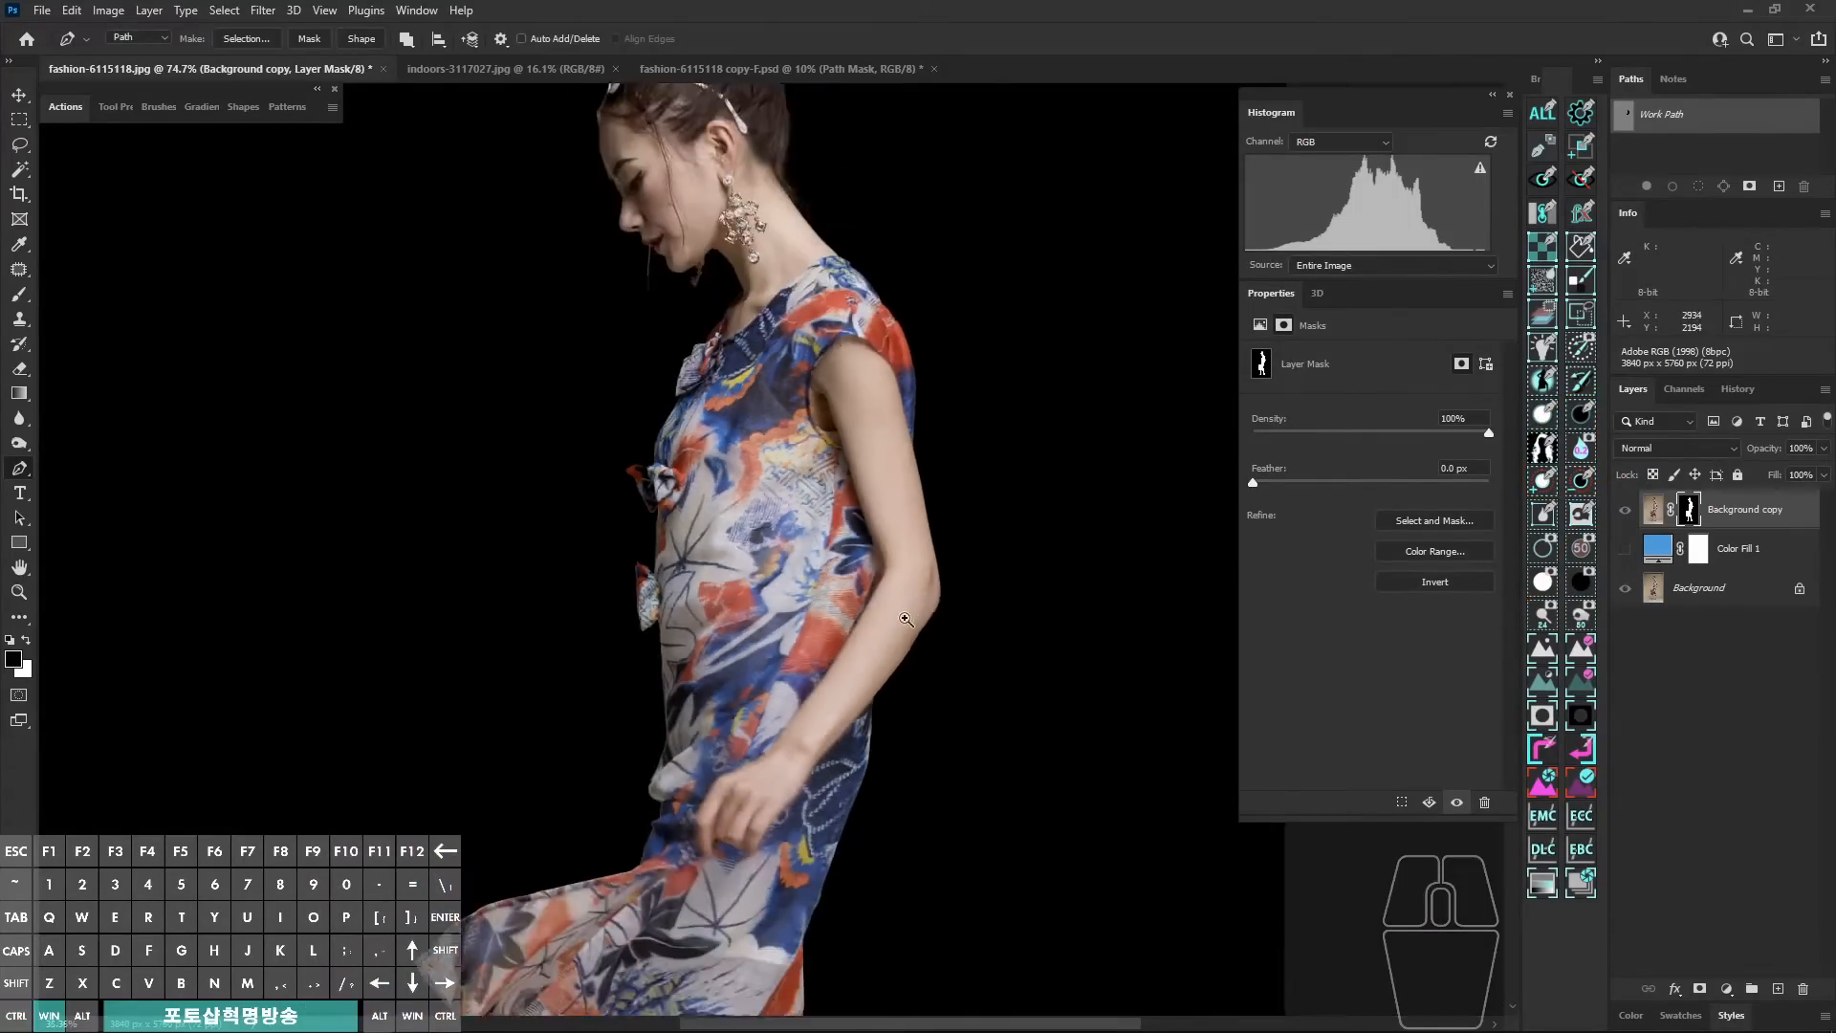
{"action": "scroll", "coordinate": [905, 622], "scroll_direction": "down", "scroll_amount": 2, "text": "alt"}
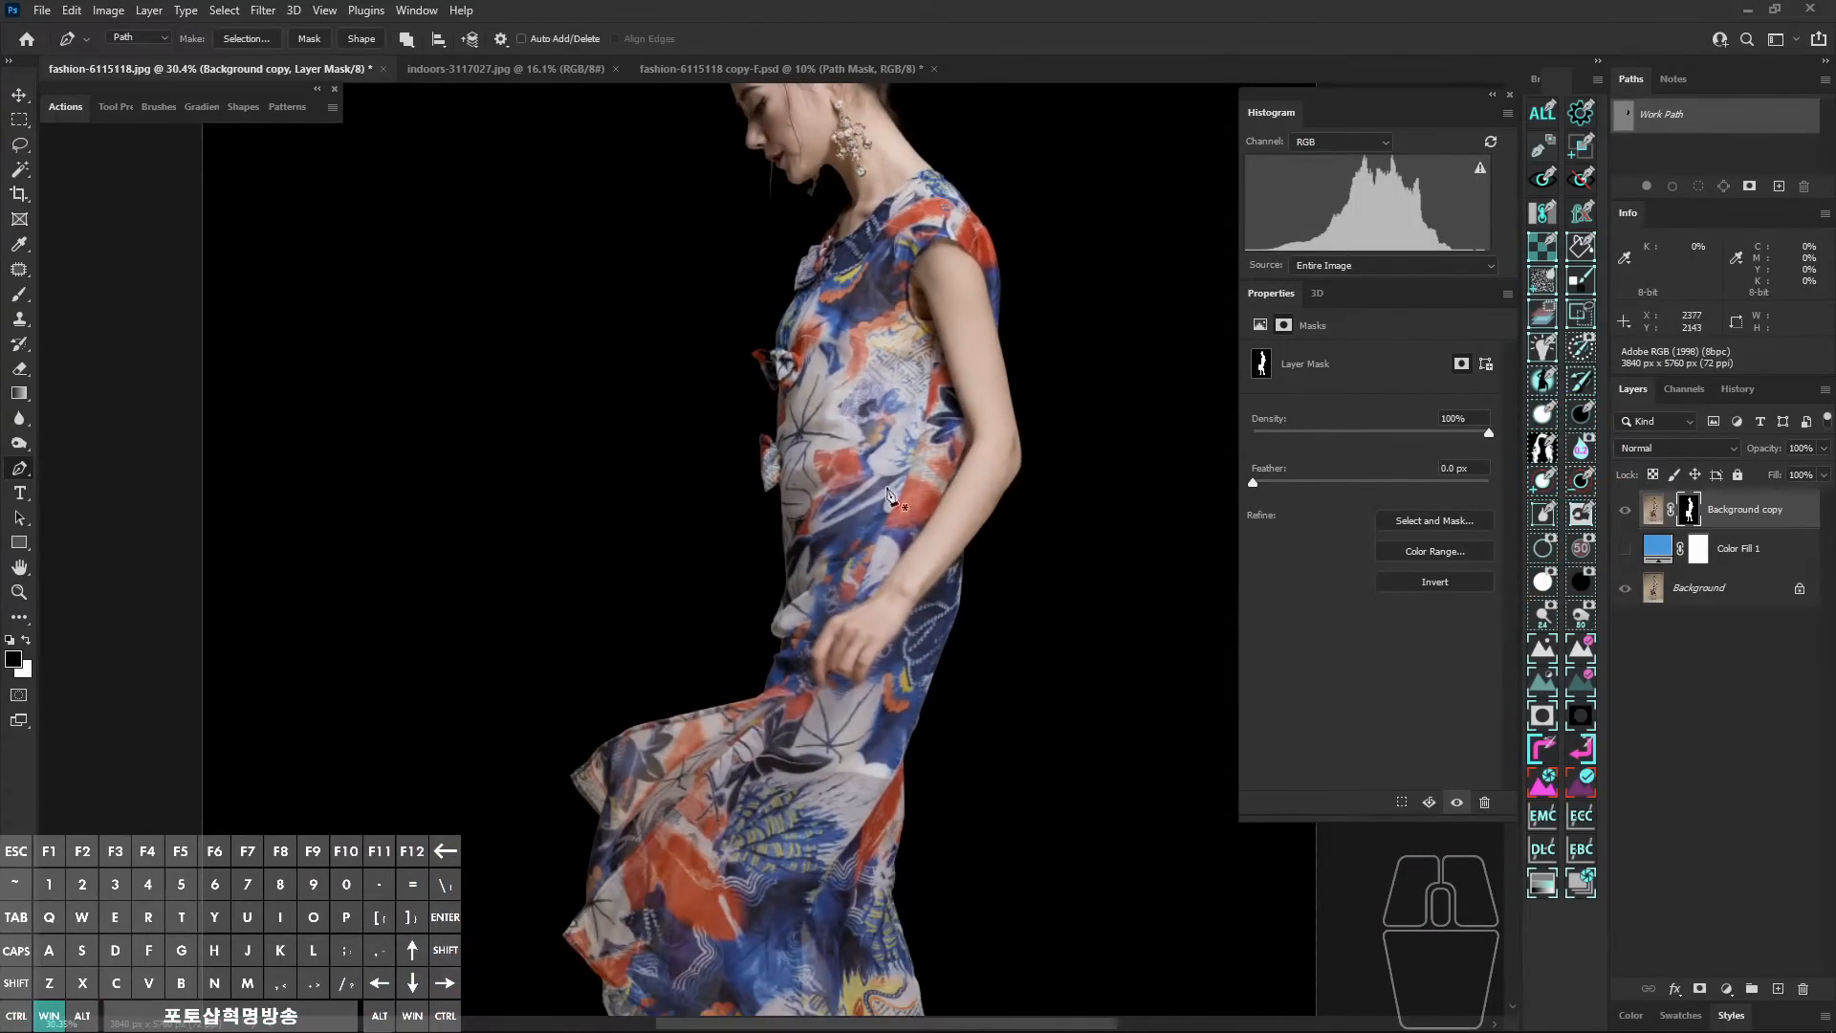
{"action": "left_click_drag", "start_coordinate": [784, 584], "coordinate": [865, 669]}
{"action": "left_click_drag", "start_coordinate": [791, 737], "coordinate": [786, 614]}
{"action": "left_click_drag", "start_coordinate": [762, 607], "coordinate": [850, 600]}
{"action": "left_click_drag", "start_coordinate": [825, 640], "coordinate": [804, 653]}
{"action": "left_click_drag", "start_coordinate": [799, 638], "coordinate": [794, 628]}
{"action": "left_click", "coordinate": [786, 609]}
{"action": "left_click", "coordinate": [1543, 418]}
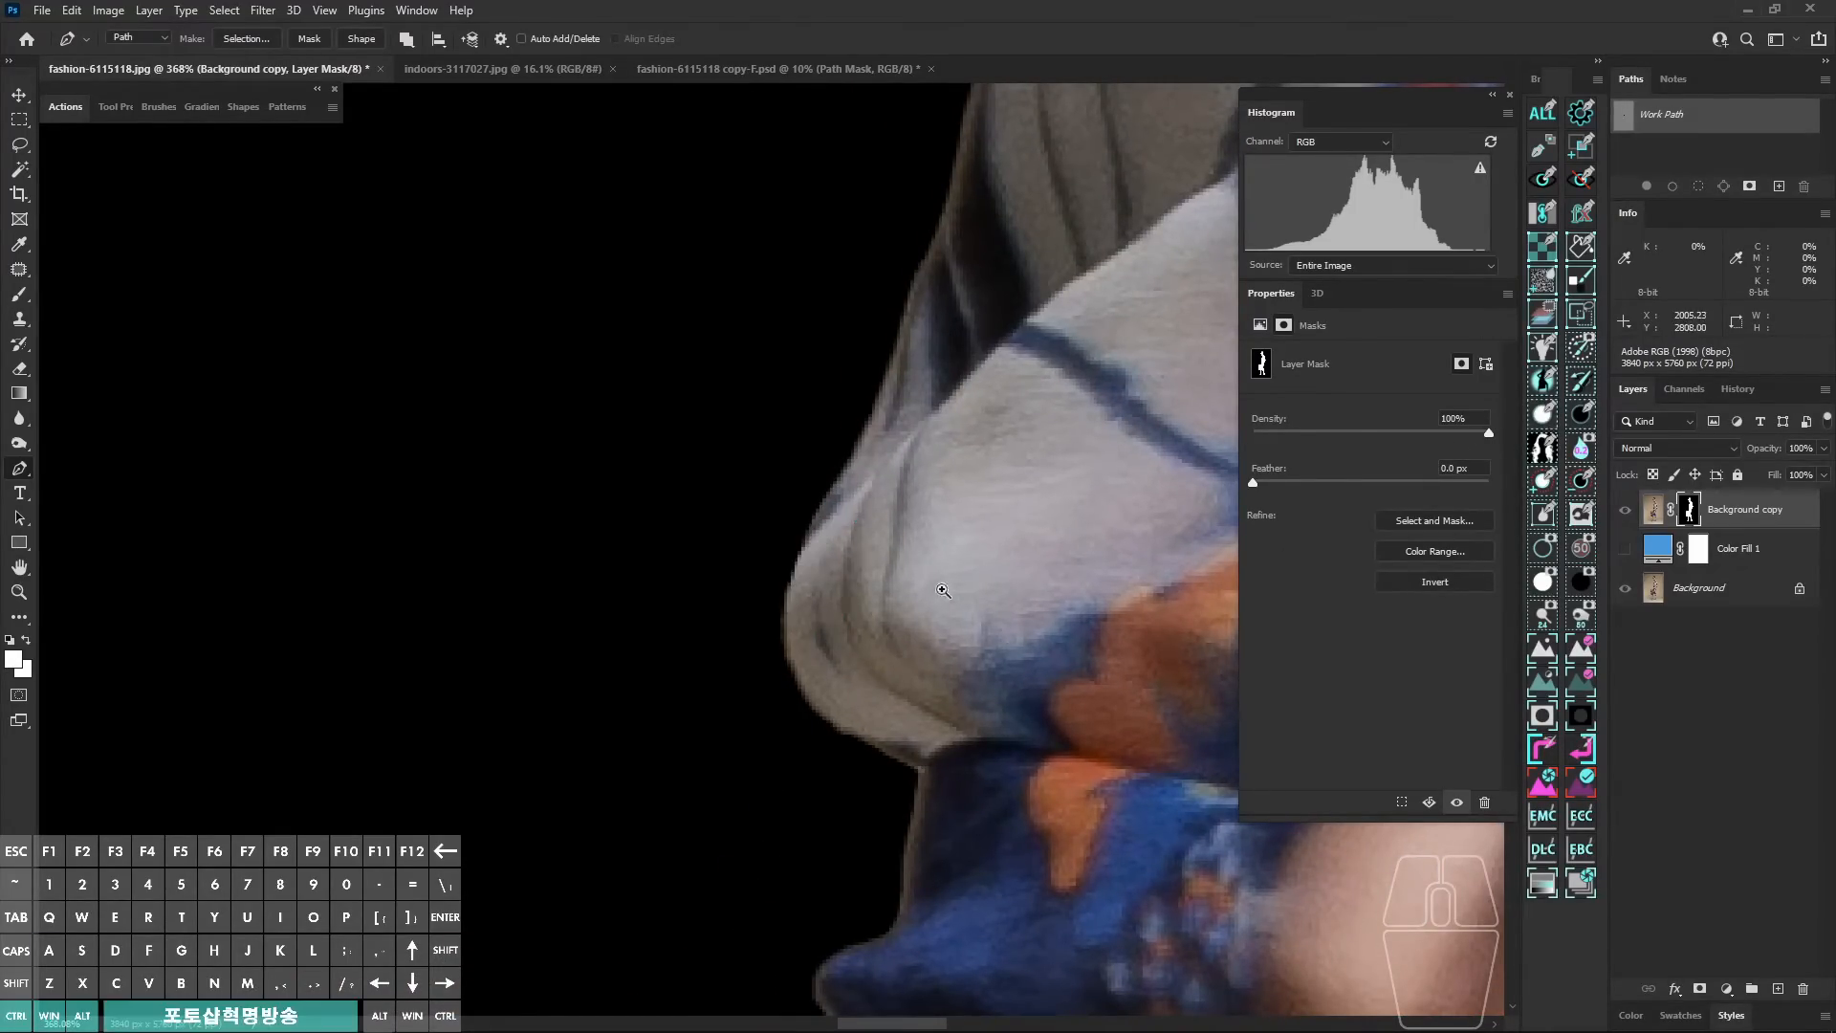
Step: Examine the cutout's edges on the white preview from the dress front down to the hem, legs and shoes
{"action": "left_click_drag", "start_coordinate": [949, 563], "coordinate": [807, 639]}
{"action": "left_click_drag", "start_coordinate": [1052, 598], "coordinate": [1004, 623]}
{"action": "left_click_drag", "start_coordinate": [976, 326], "coordinate": [1076, 524]}
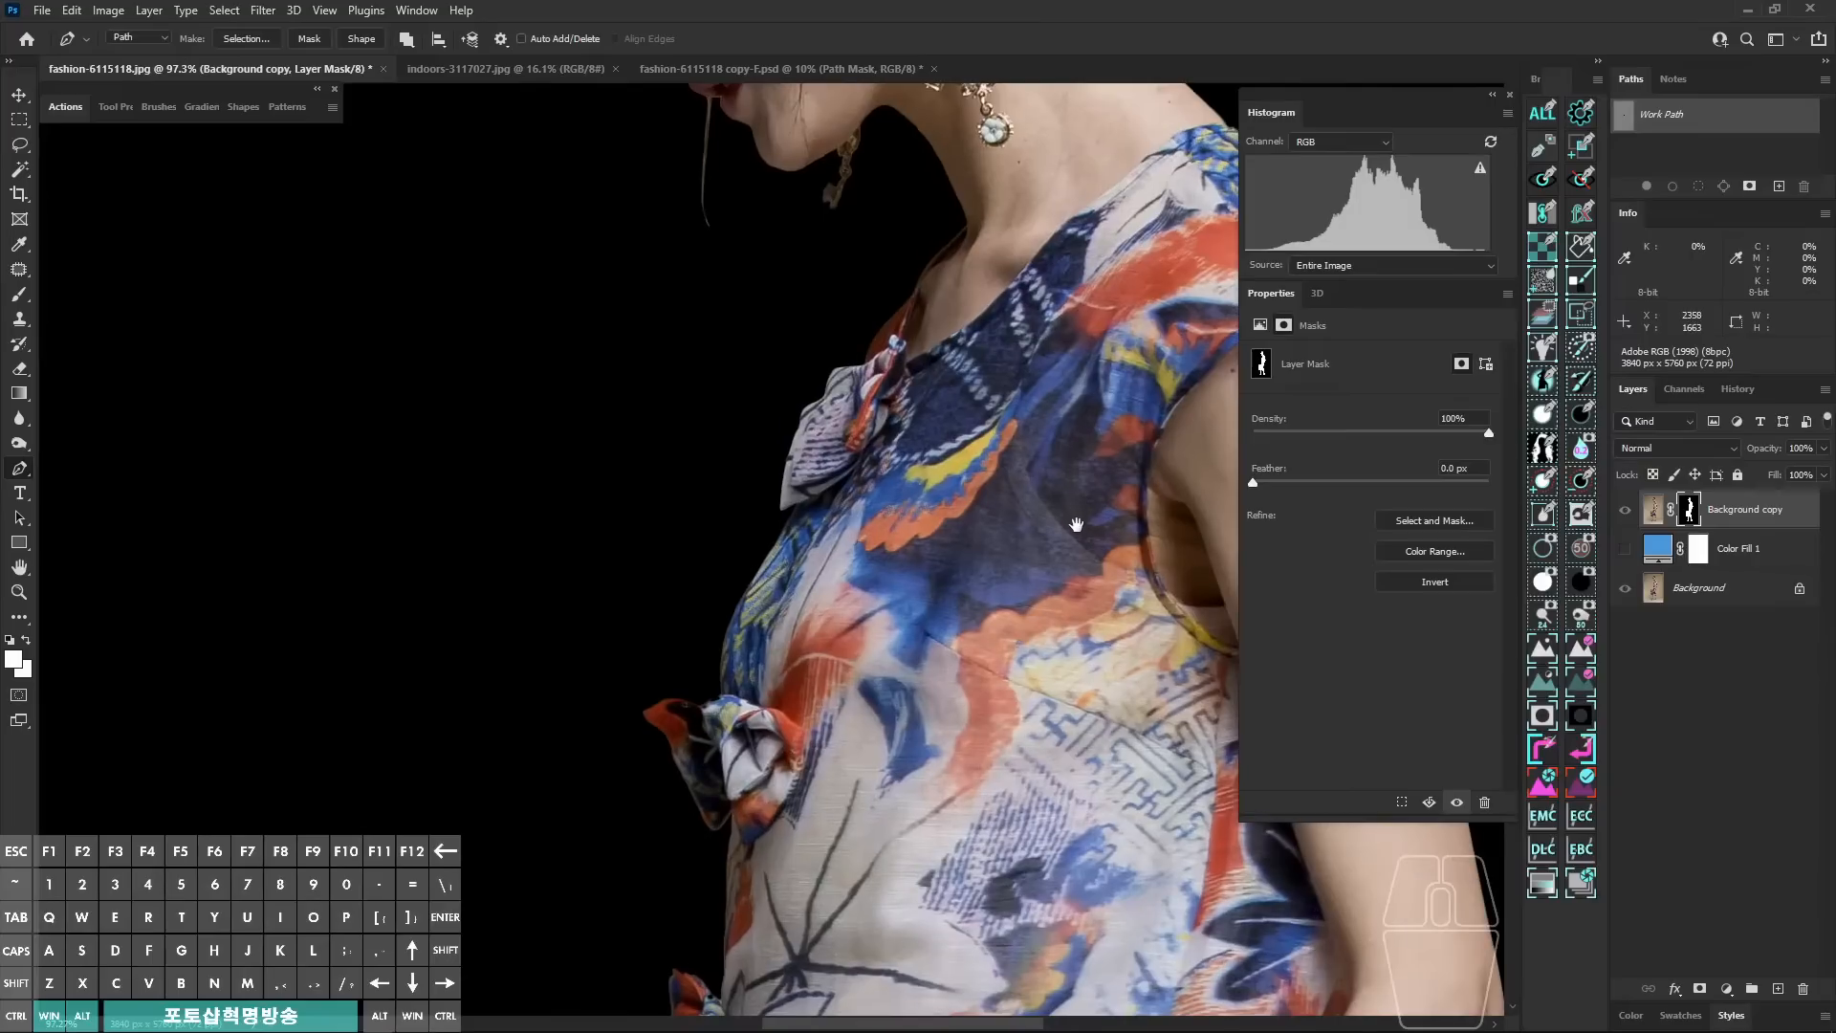
{"action": "left_click", "coordinate": [1549, 582]}
{"action": "left_click_drag", "start_coordinate": [933, 816], "coordinate": [992, 437]}
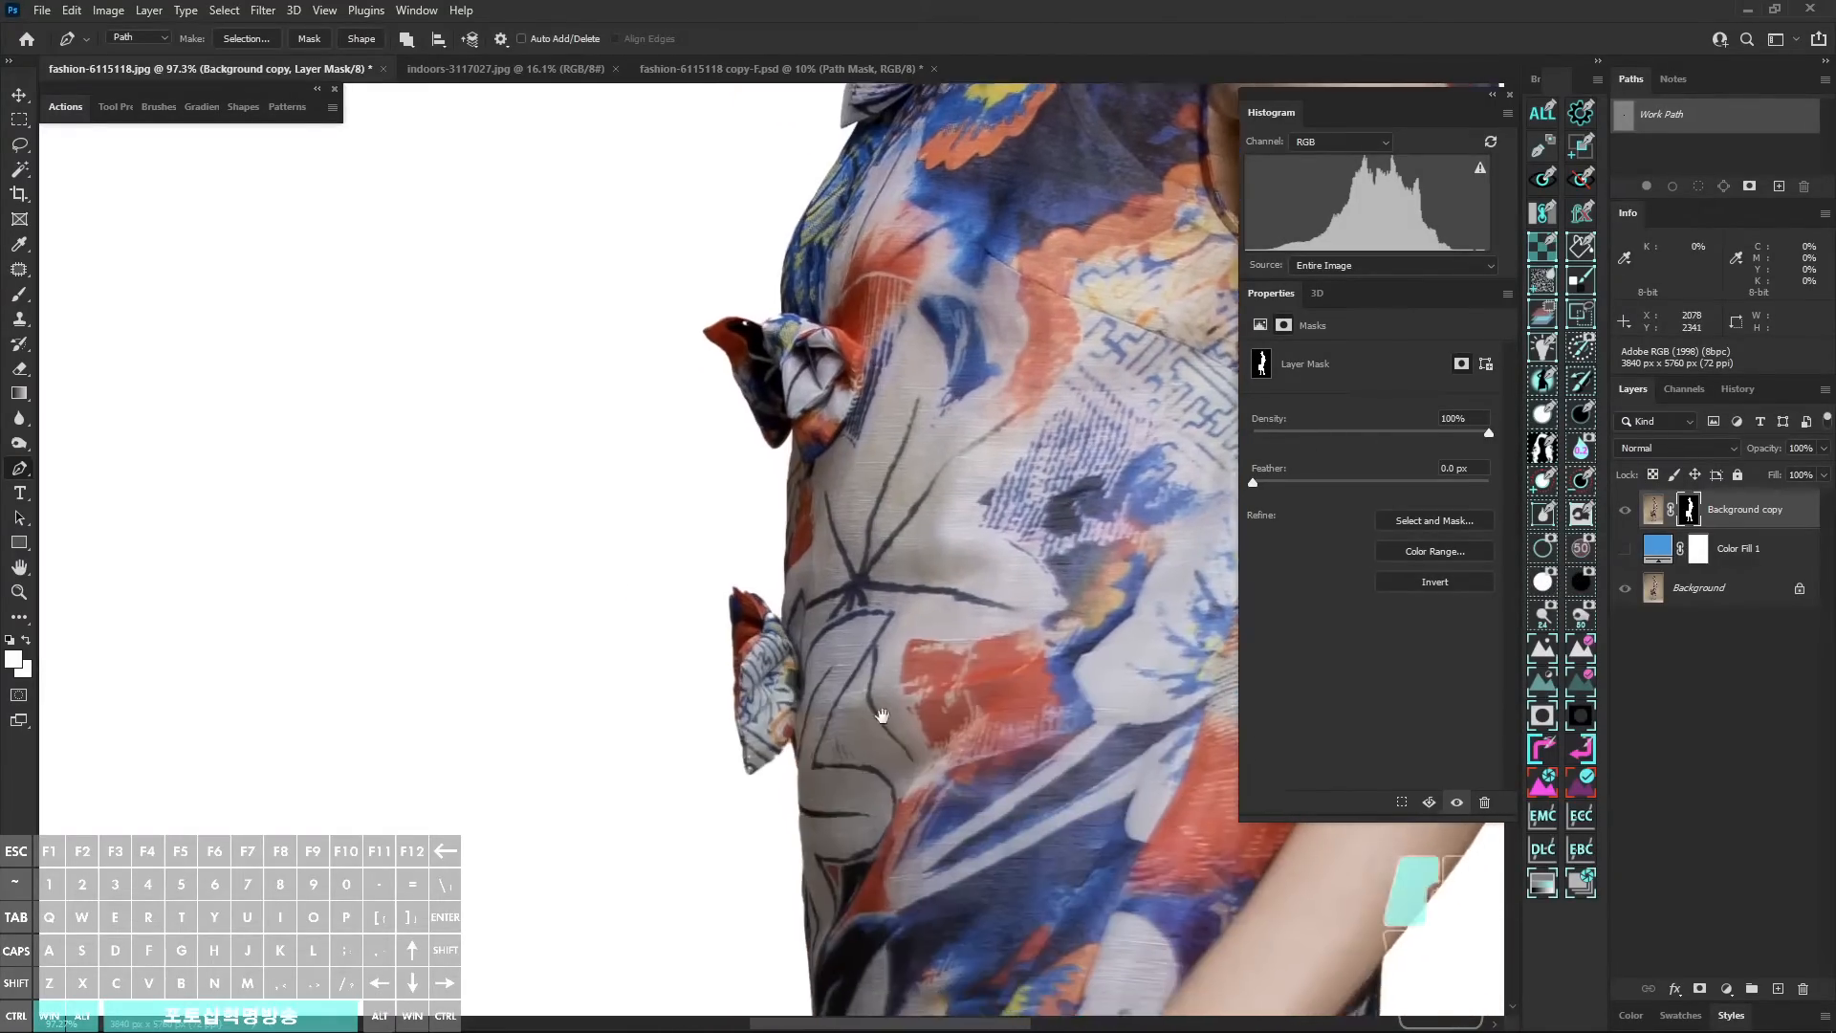
{"action": "left_click_drag", "start_coordinate": [863, 841], "coordinate": [941, 425]}
{"action": "left_click_drag", "start_coordinate": [899, 707], "coordinate": [846, 302]}
{"action": "left_click_drag", "start_coordinate": [536, 956], "coordinate": [663, 539]}
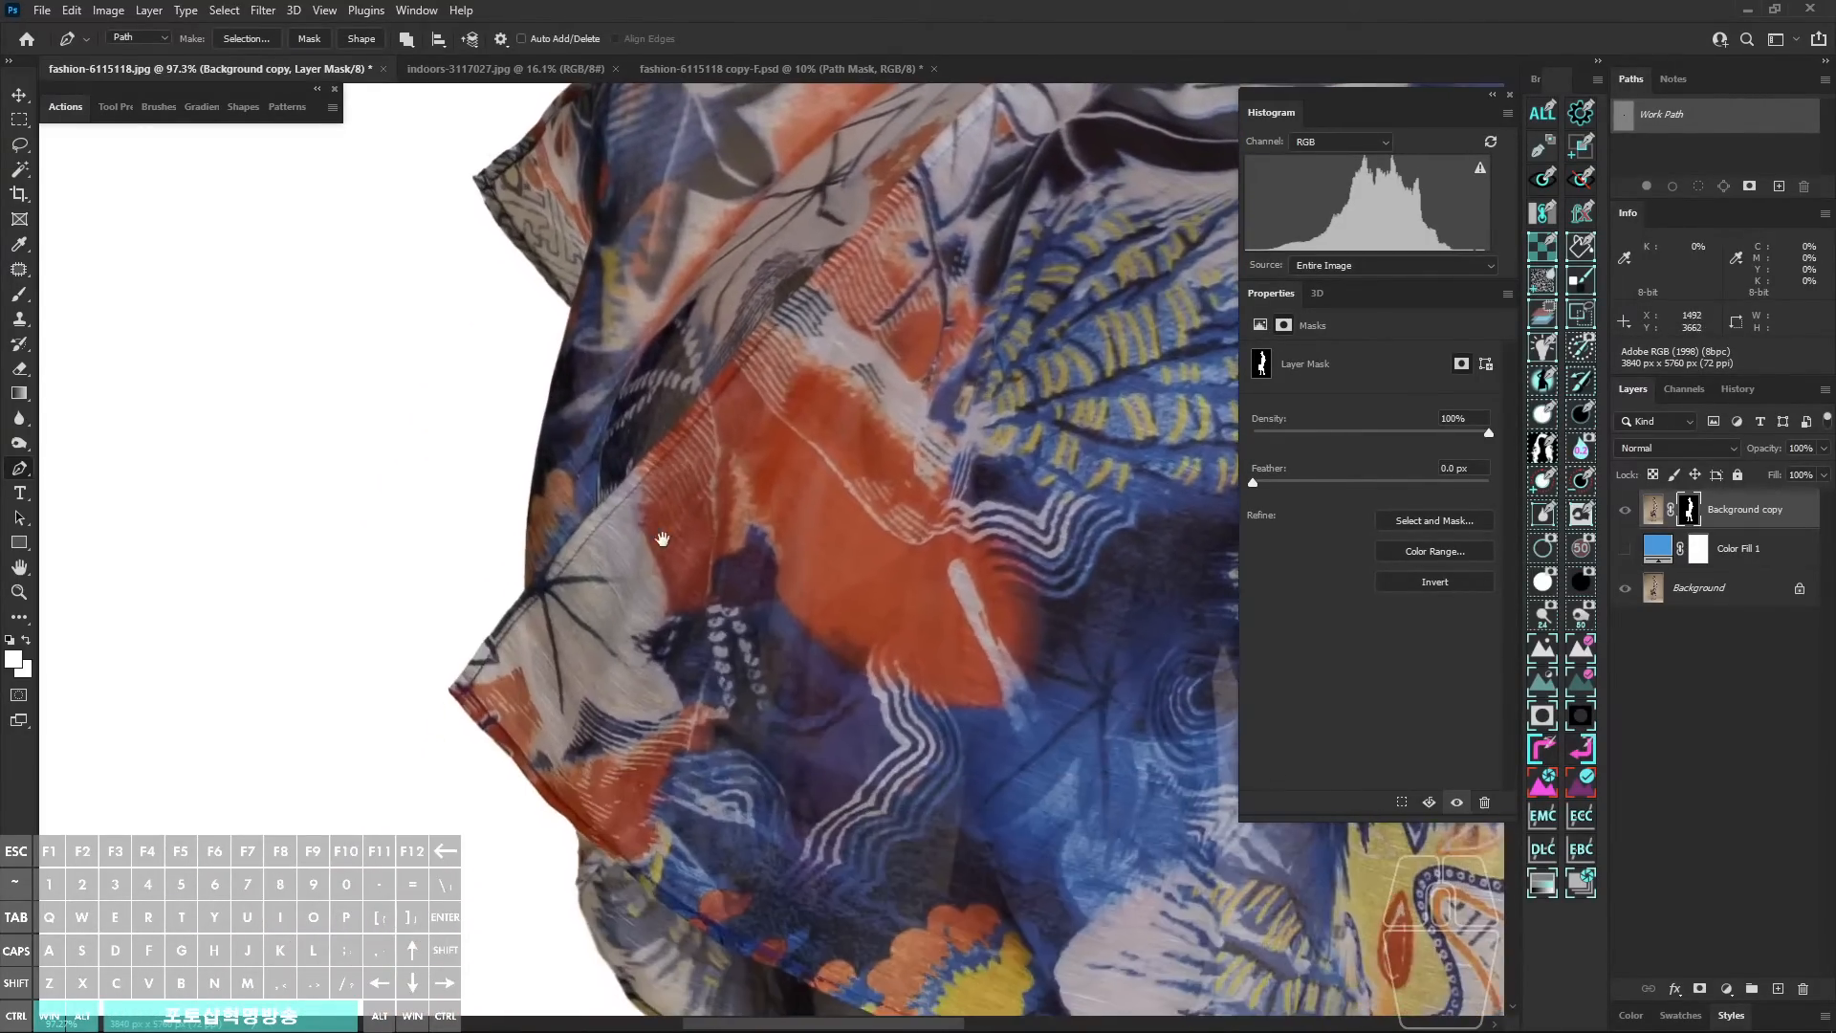
{"action": "left_click_drag", "start_coordinate": [646, 934], "coordinate": [588, 612]}
{"action": "left_click_drag", "start_coordinate": [737, 708], "coordinate": [664, 463]}
{"action": "left_click_drag", "start_coordinate": [812, 809], "coordinate": [803, 545]}
{"action": "left_click_drag", "start_coordinate": [813, 857], "coordinate": [795, 579]}
{"action": "left_click_drag", "start_coordinate": [785, 526], "coordinate": [597, 692]}
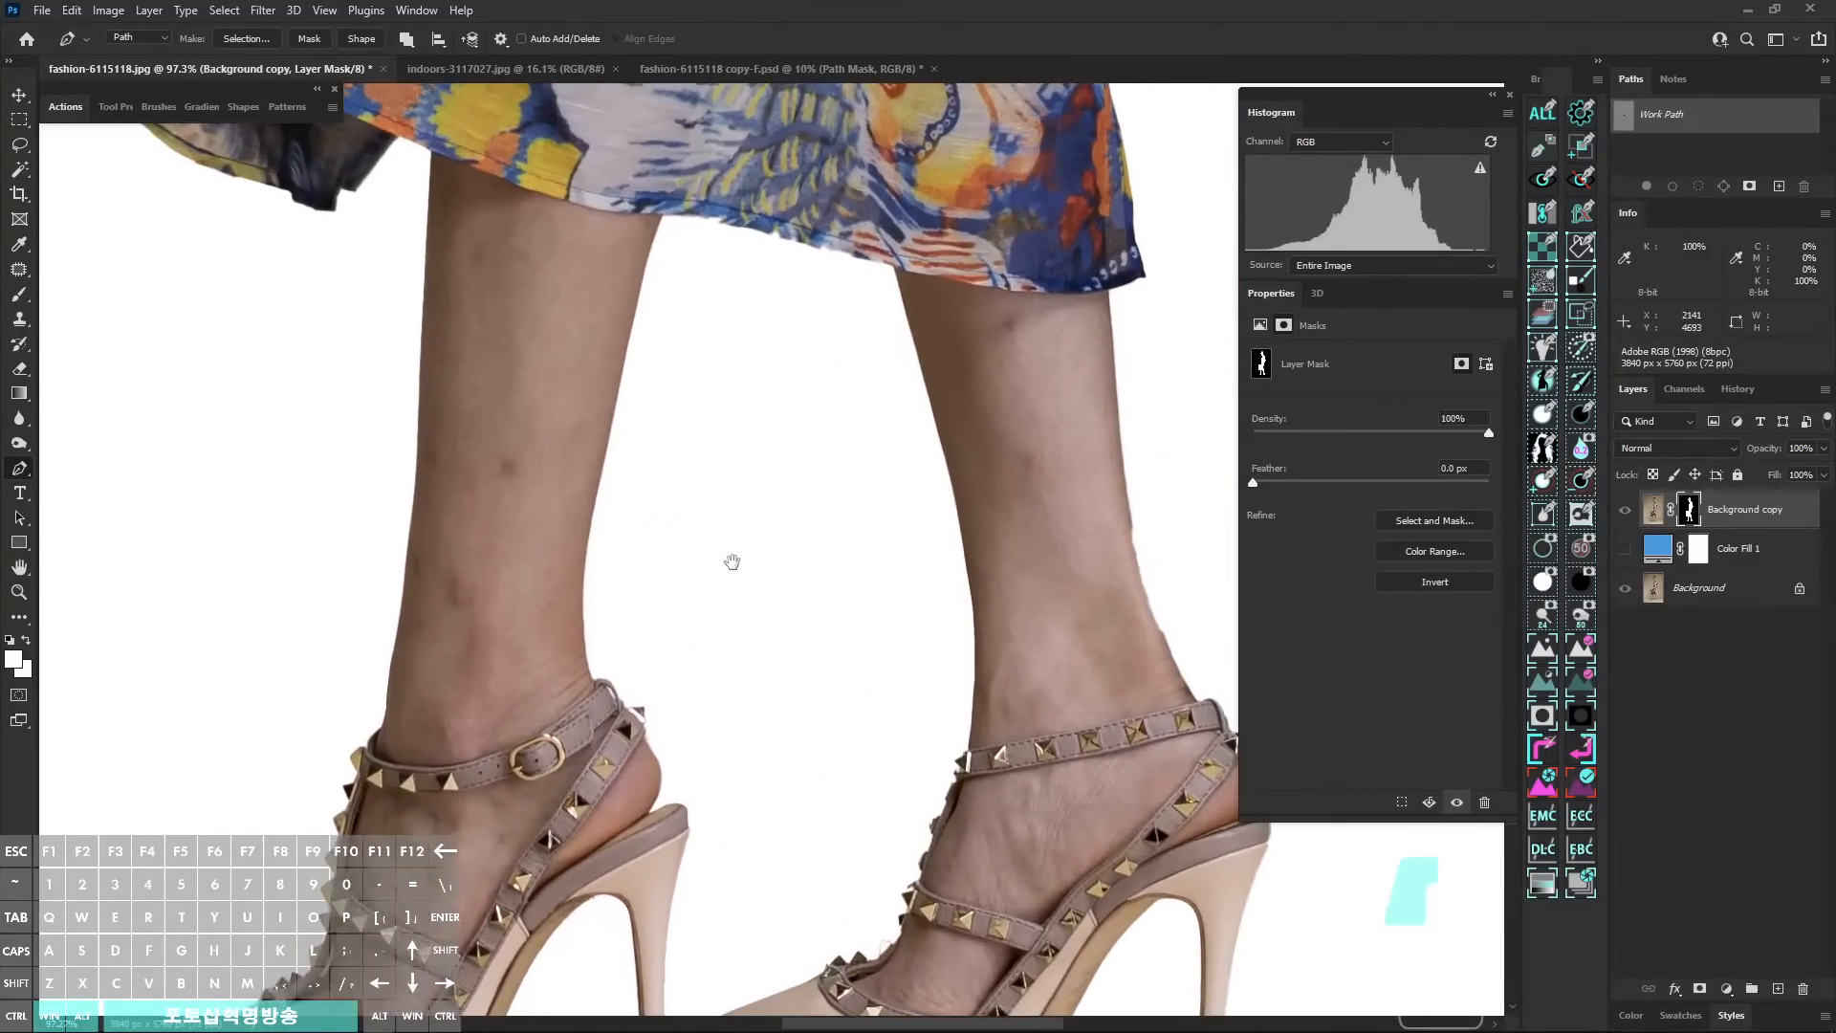
{"action": "left_click_drag", "start_coordinate": [897, 619], "coordinate": [698, 543]}
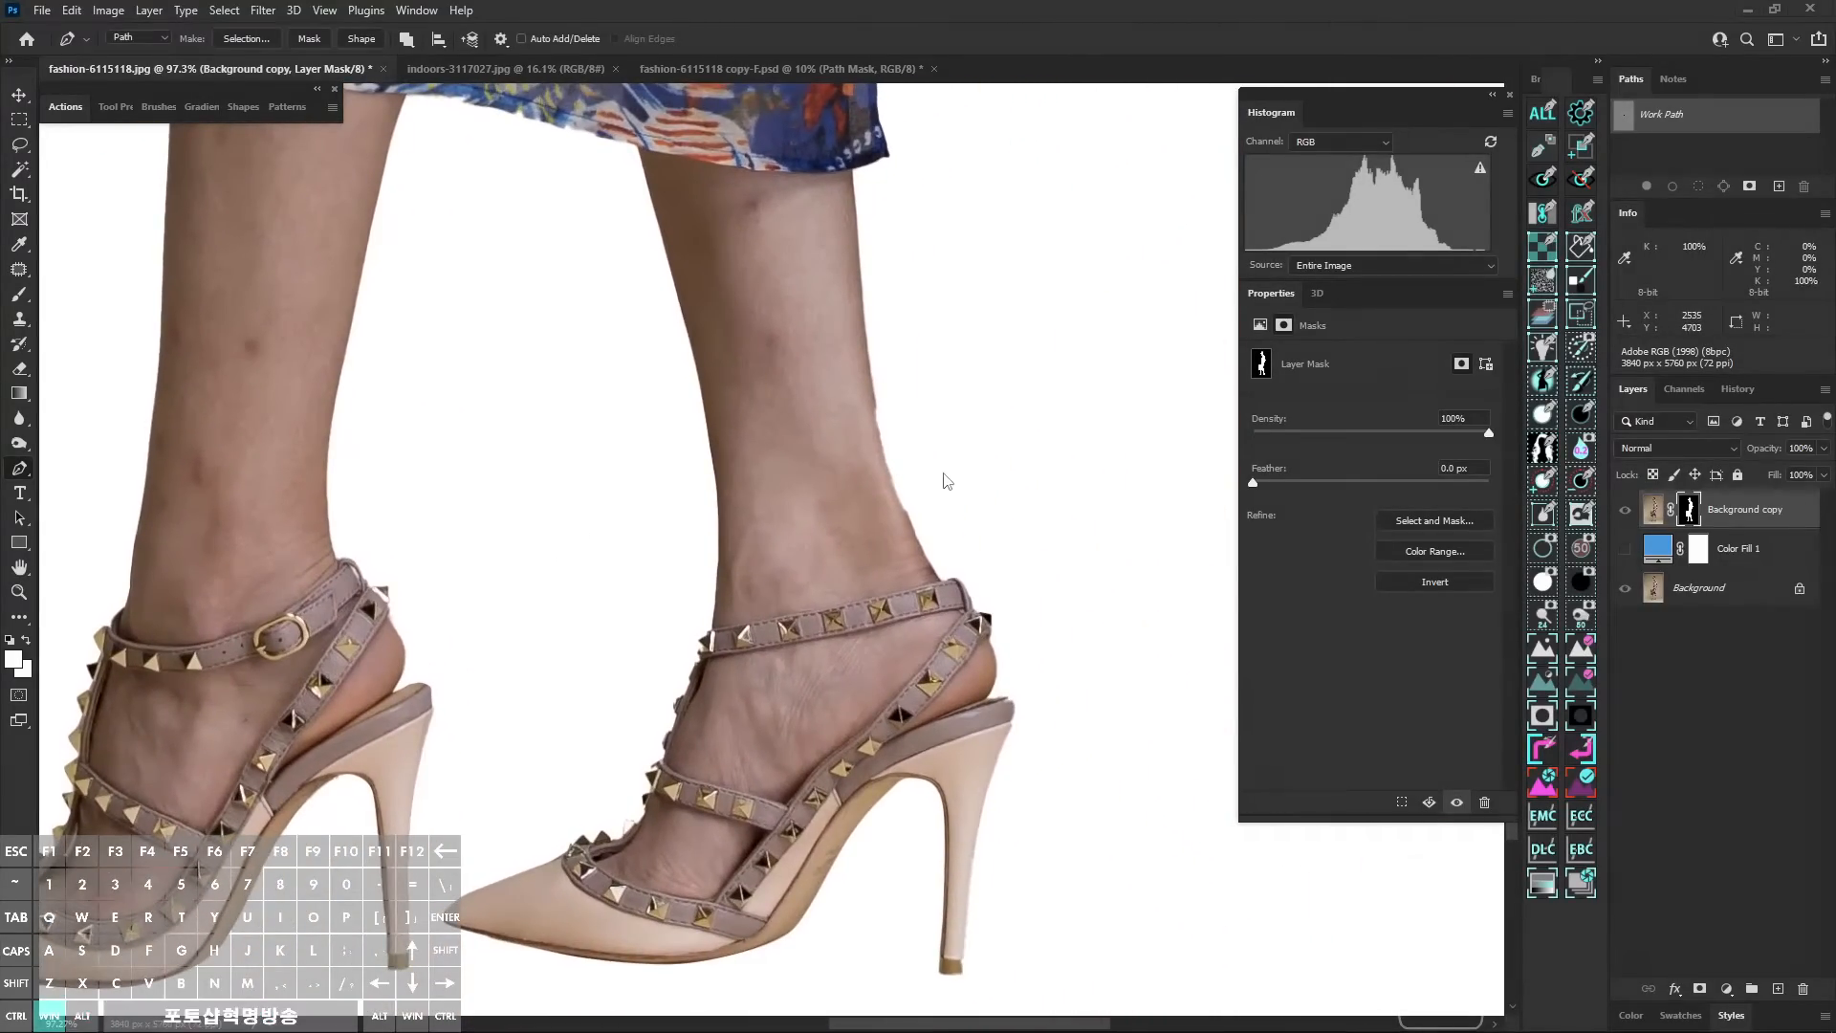
{"action": "left_click_drag", "start_coordinate": [933, 444], "coordinate": [906, 560]}
{"action": "left_click_drag", "start_coordinate": [773, 674], "coordinate": [812, 582]}
{"action": "mouse_move", "coordinate": [631, 752]}
{"action": "left_mouse_down"}
{"action": "mouse_move", "coordinate": [848, 710]}
{"action": "mouse_move", "coordinate": [617, 690]}
{"action": "left_mouse_up"}
{"action": "left_click_drag", "start_coordinate": [884, 182], "coordinate": [732, 559]}
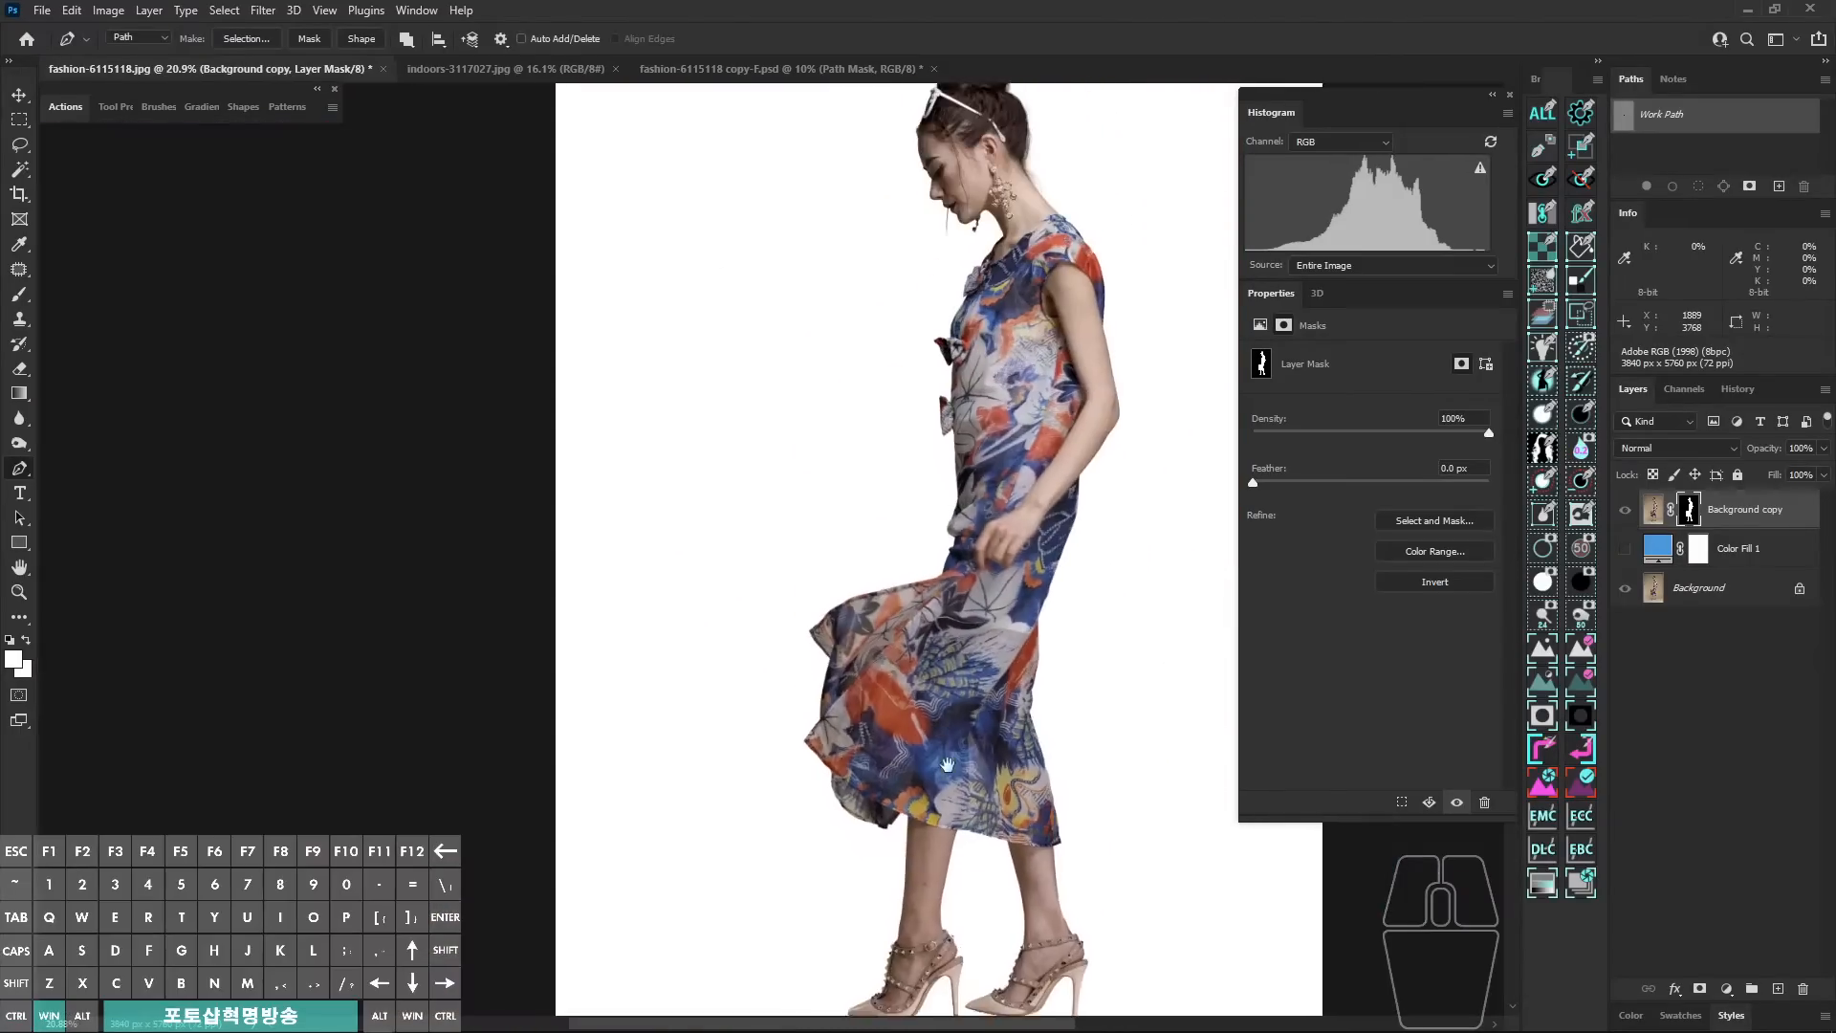
Step: Check the edges of the face, hair strands, dress bows and waist folds against the white preview
{"action": "left_click_drag", "start_coordinate": [1041, 182], "coordinate": [968, 452]}
{"action": "left_click_drag", "start_coordinate": [862, 376], "coordinate": [1057, 382]}
{"action": "mouse_move", "coordinate": [985, 516]}
{"action": "left_mouse_down"}
{"action": "mouse_move", "coordinate": [978, 623]}
{"action": "mouse_move", "coordinate": [841, 338]}
{"action": "left_mouse_up"}
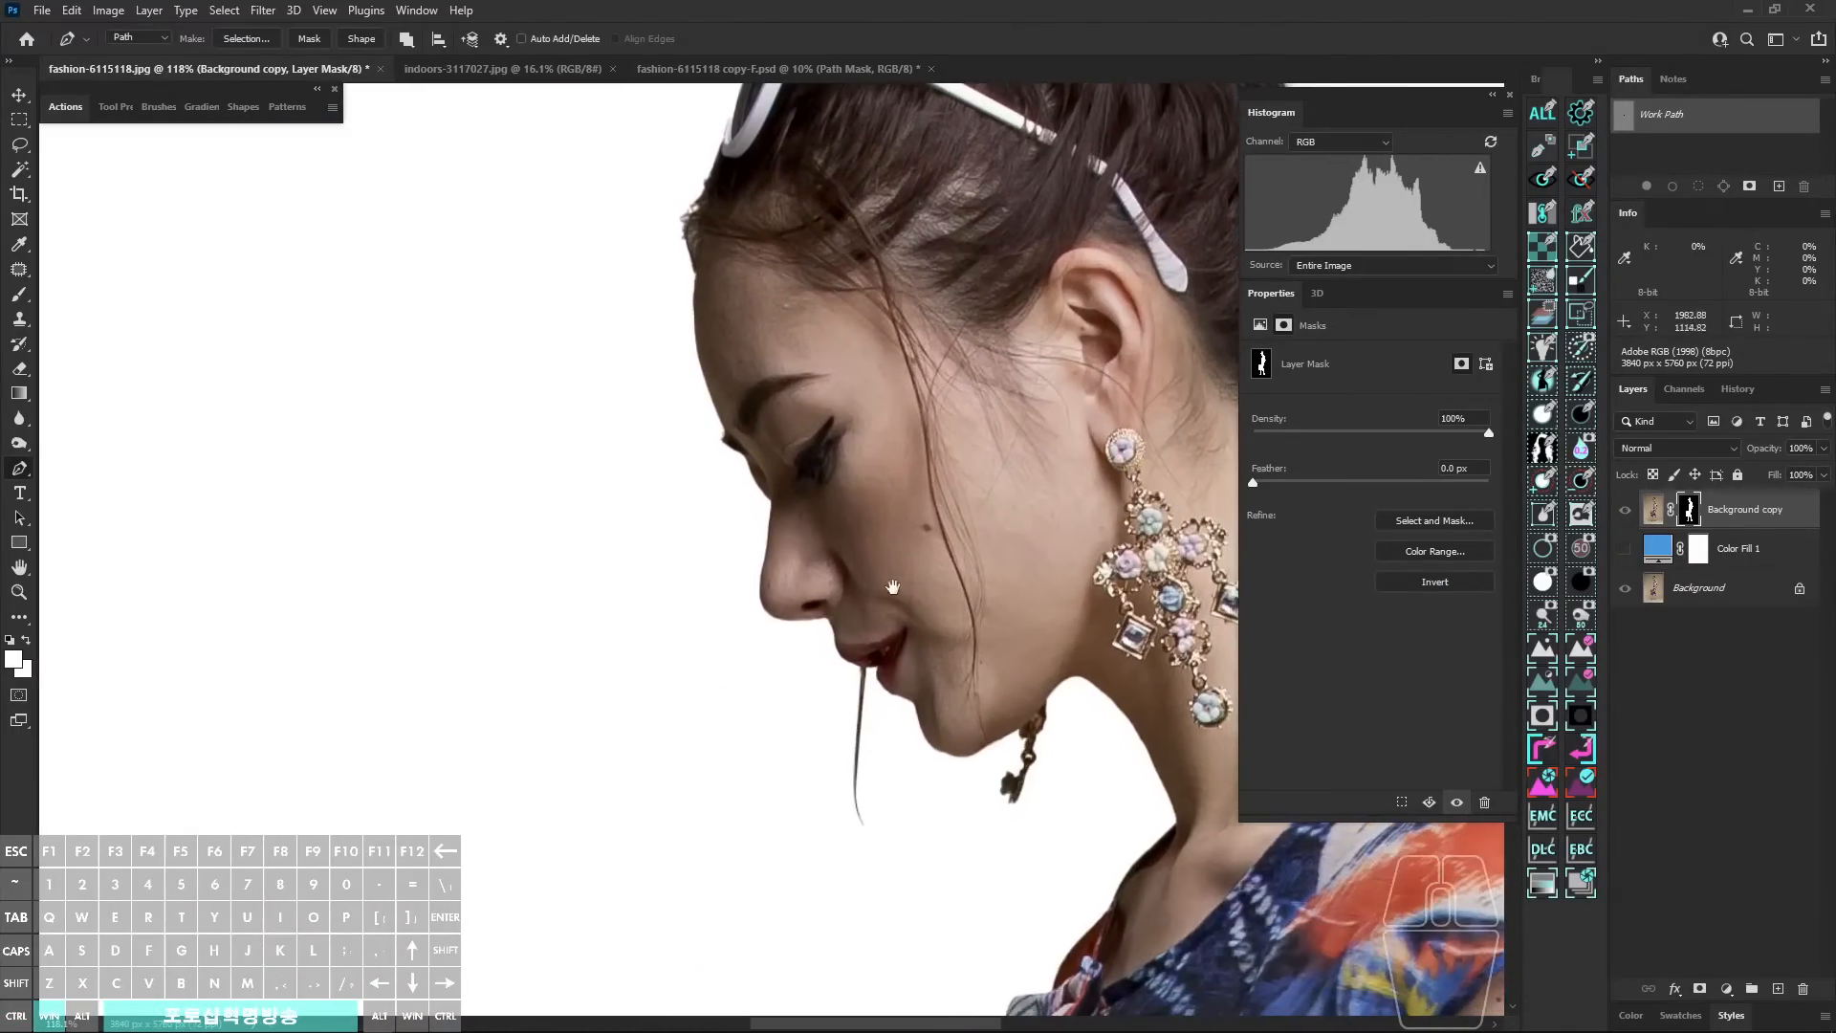
{"action": "left_click_drag", "start_coordinate": [893, 589], "coordinate": [809, 470]}
{"action": "mouse_move", "coordinate": [705, 393]}
{"action": "left_mouse_down"}
{"action": "mouse_move", "coordinate": [778, 503]}
{"action": "mouse_move", "coordinate": [941, 617]}
{"action": "mouse_move", "coordinate": [925, 505]}
{"action": "left_mouse_up"}
{"action": "left_click_drag", "start_coordinate": [956, 697], "coordinate": [1051, 294]}
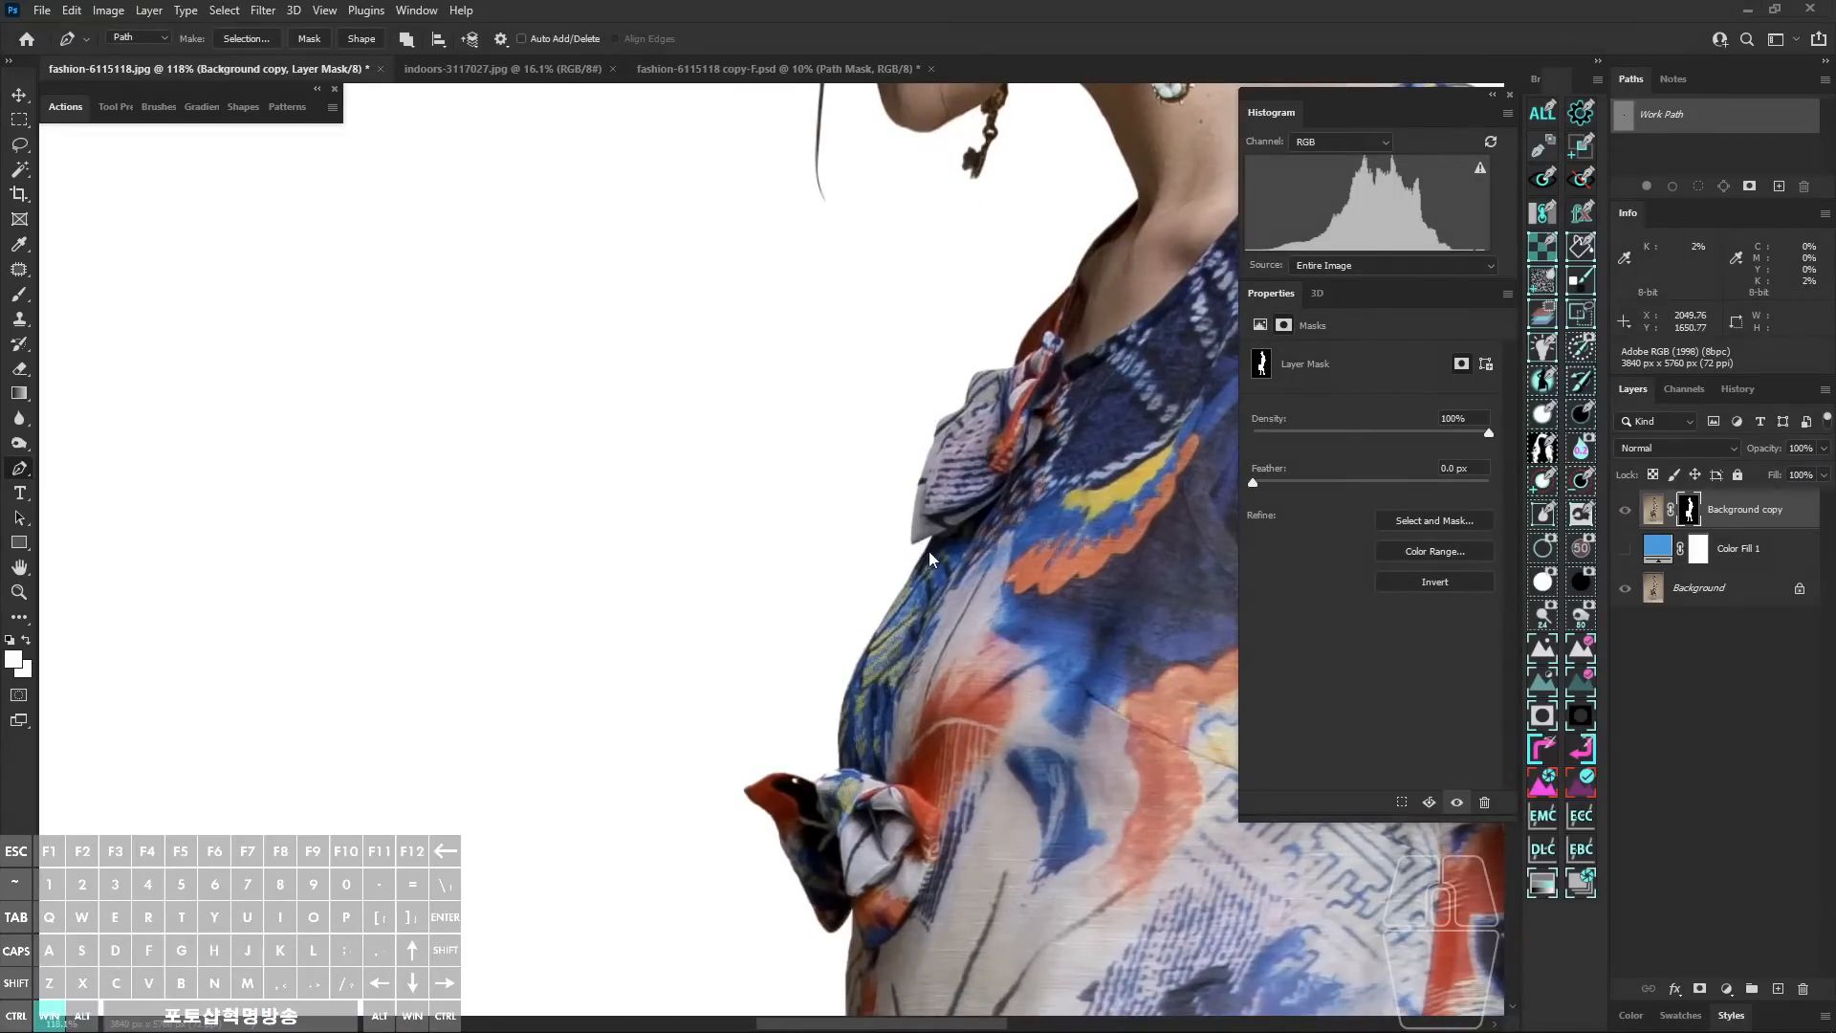
{"action": "left_click_drag", "start_coordinate": [924, 561], "coordinate": [878, 651]}
{"action": "left_click_drag", "start_coordinate": [848, 803], "coordinate": [851, 297]}
{"action": "left_click_drag", "start_coordinate": [861, 856], "coordinate": [857, 163]}
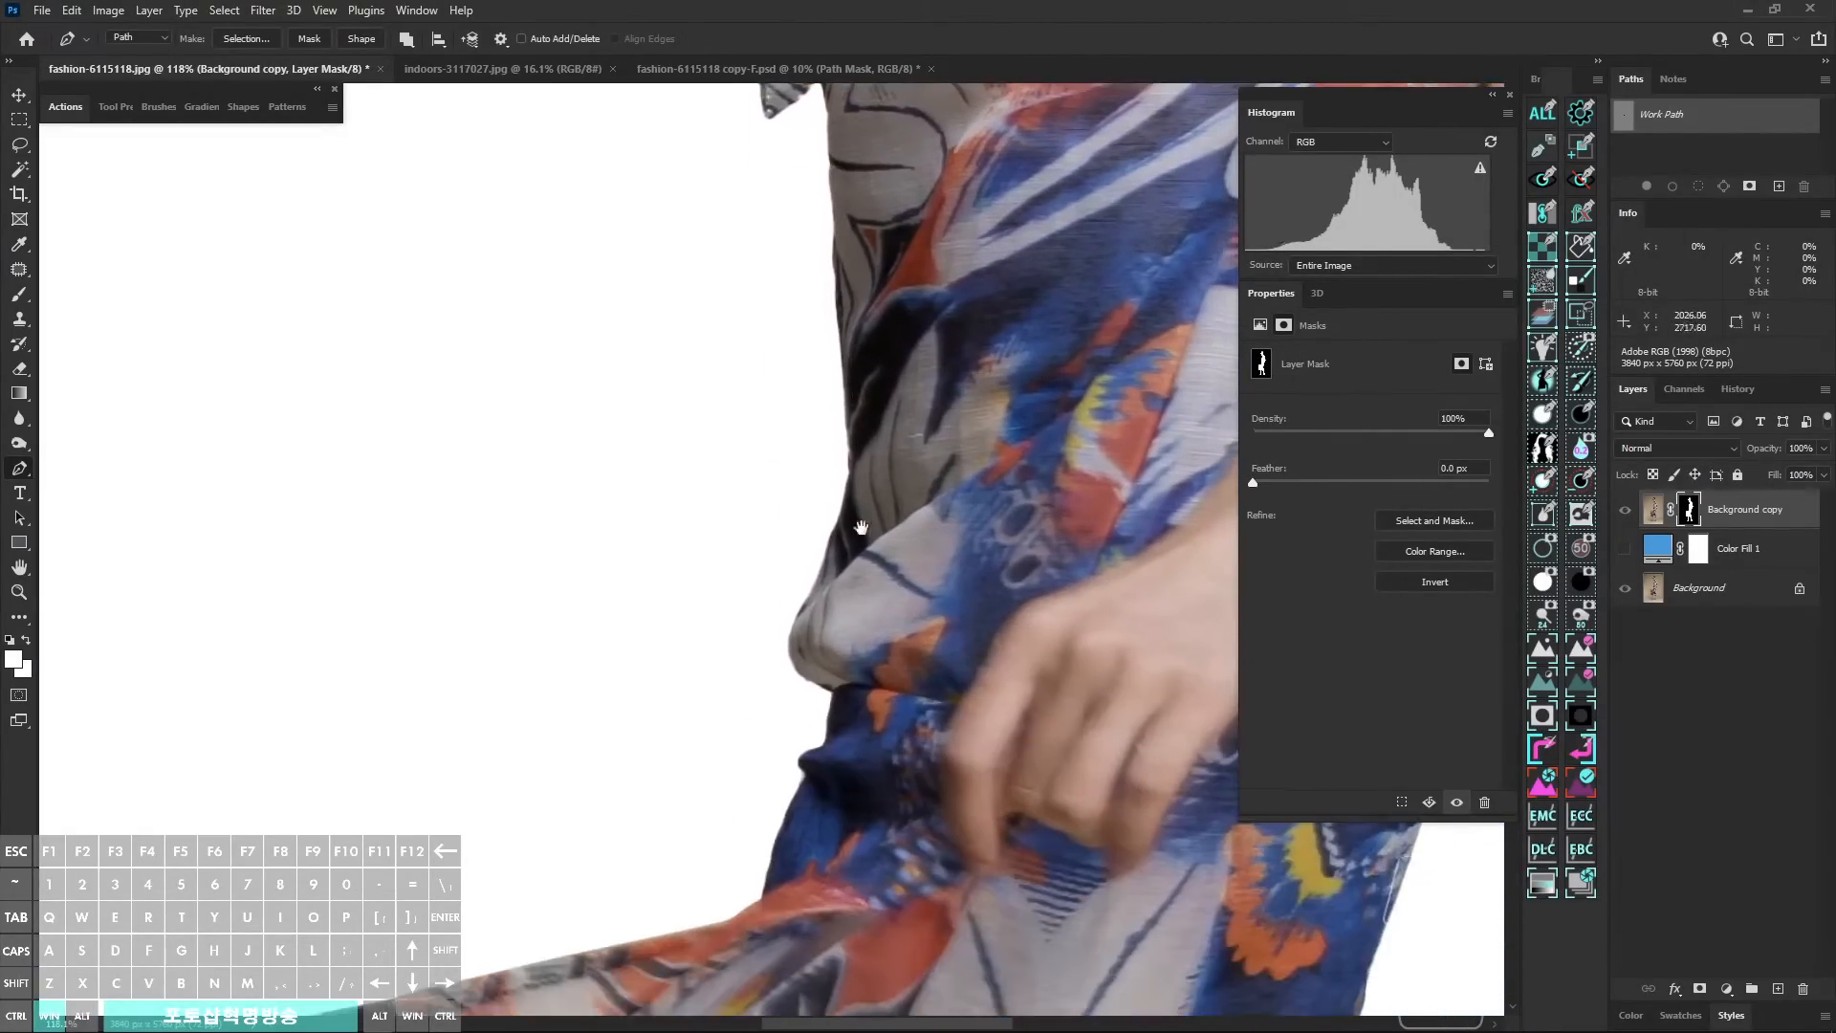
{"action": "left_click_drag", "start_coordinate": [863, 595], "coordinate": [876, 724]}
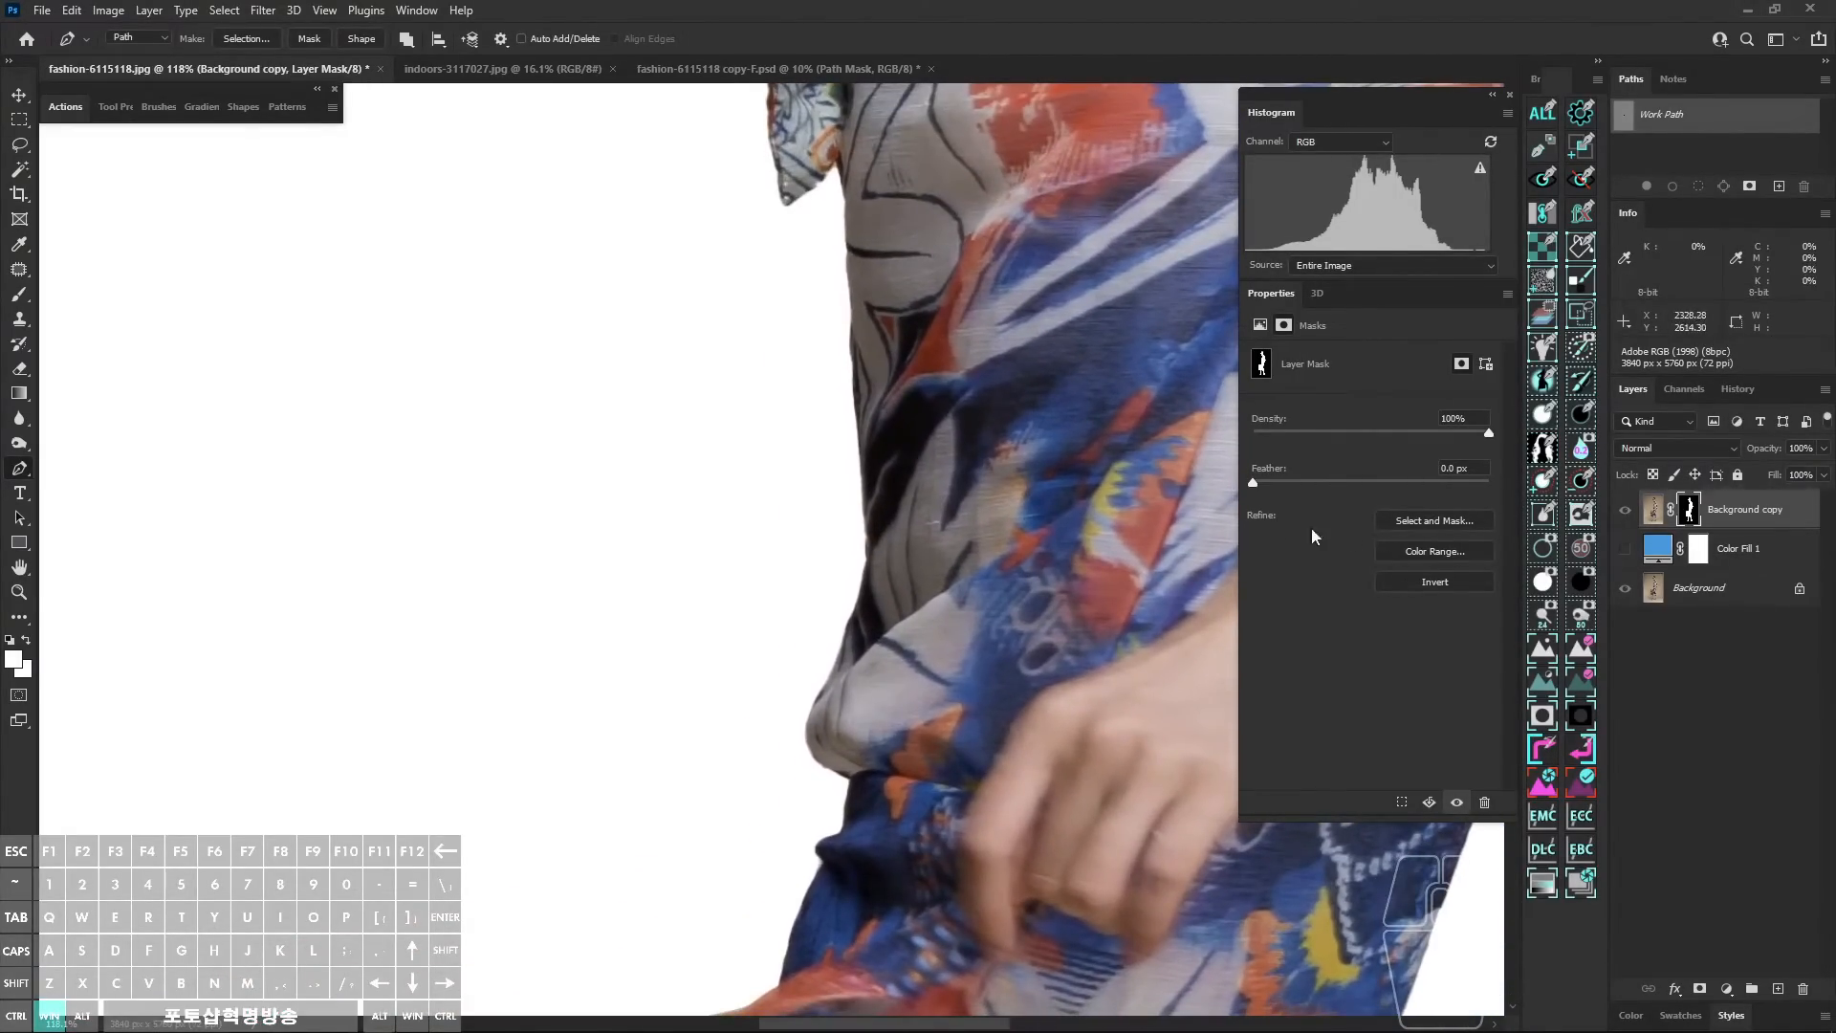
Step: Inspect the lower dress and hem edges against the original background and the black preview, down to the gap between the legs
{"action": "left_click", "coordinate": [1583, 590]}
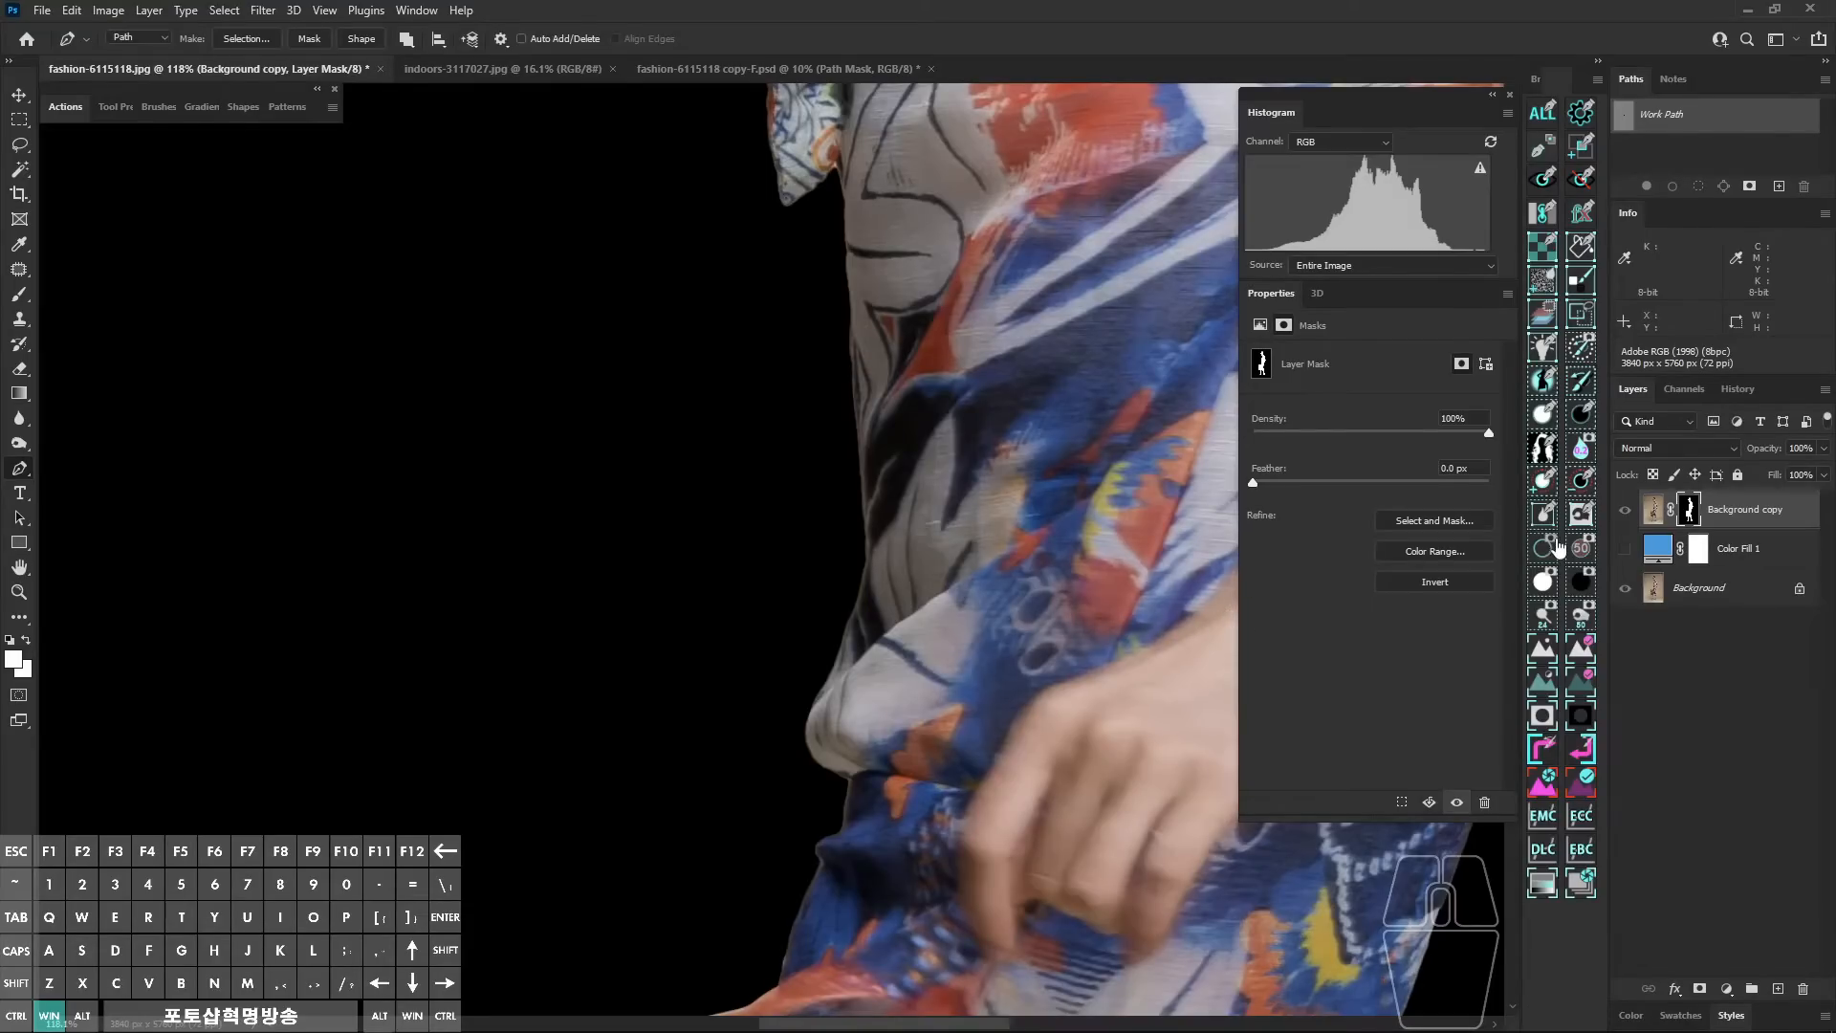
{"action": "left_click", "coordinate": [1556, 547]}
{"action": "key", "text": "space"}
{"action": "left_click_drag", "start_coordinate": [996, 766], "coordinate": [957, 354]}
{"action": "left_click_drag", "start_coordinate": [755, 671], "coordinate": [913, 373]}
{"action": "left_click_drag", "start_coordinate": [692, 734], "coordinate": [907, 432]}
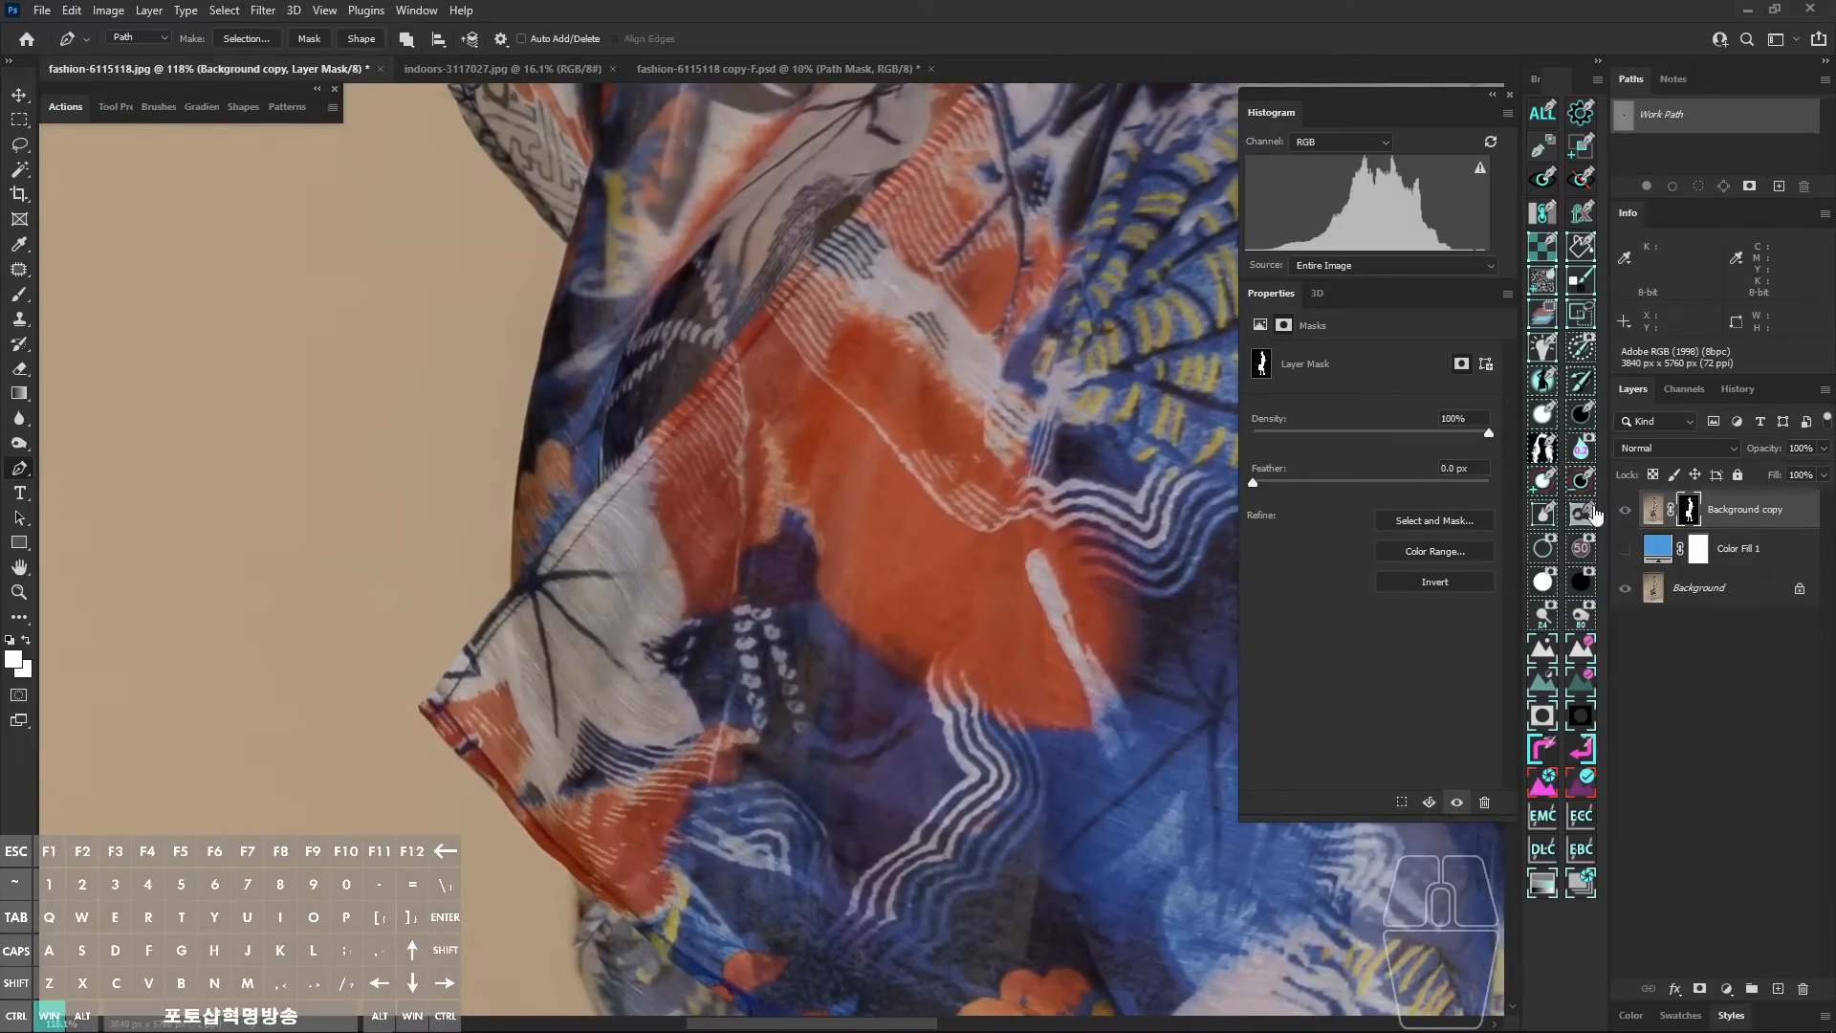
{"action": "left_click", "coordinate": [1581, 585]}
{"action": "key", "text": "space"}
{"action": "left_click_drag", "start_coordinate": [625, 842], "coordinate": [675, 434]}
{"action": "left_click_drag", "start_coordinate": [732, 800], "coordinate": [526, 462]}
{"action": "left_click_drag", "start_coordinate": [852, 705], "coordinate": [849, 346]}
{"action": "left_click_drag", "start_coordinate": [856, 889], "coordinate": [725, 622]}
{"action": "left_click_drag", "start_coordinate": [967, 156], "coordinate": [633, 681]}
{"action": "left_click_drag", "start_coordinate": [992, 606], "coordinate": [985, 957]}
{"action": "left_click_drag", "start_coordinate": [678, 593], "coordinate": [918, 638]}
{"action": "left_click_drag", "start_coordinate": [761, 584], "coordinate": [475, 515]}
{"action": "key", "text": "ctrl+z"}
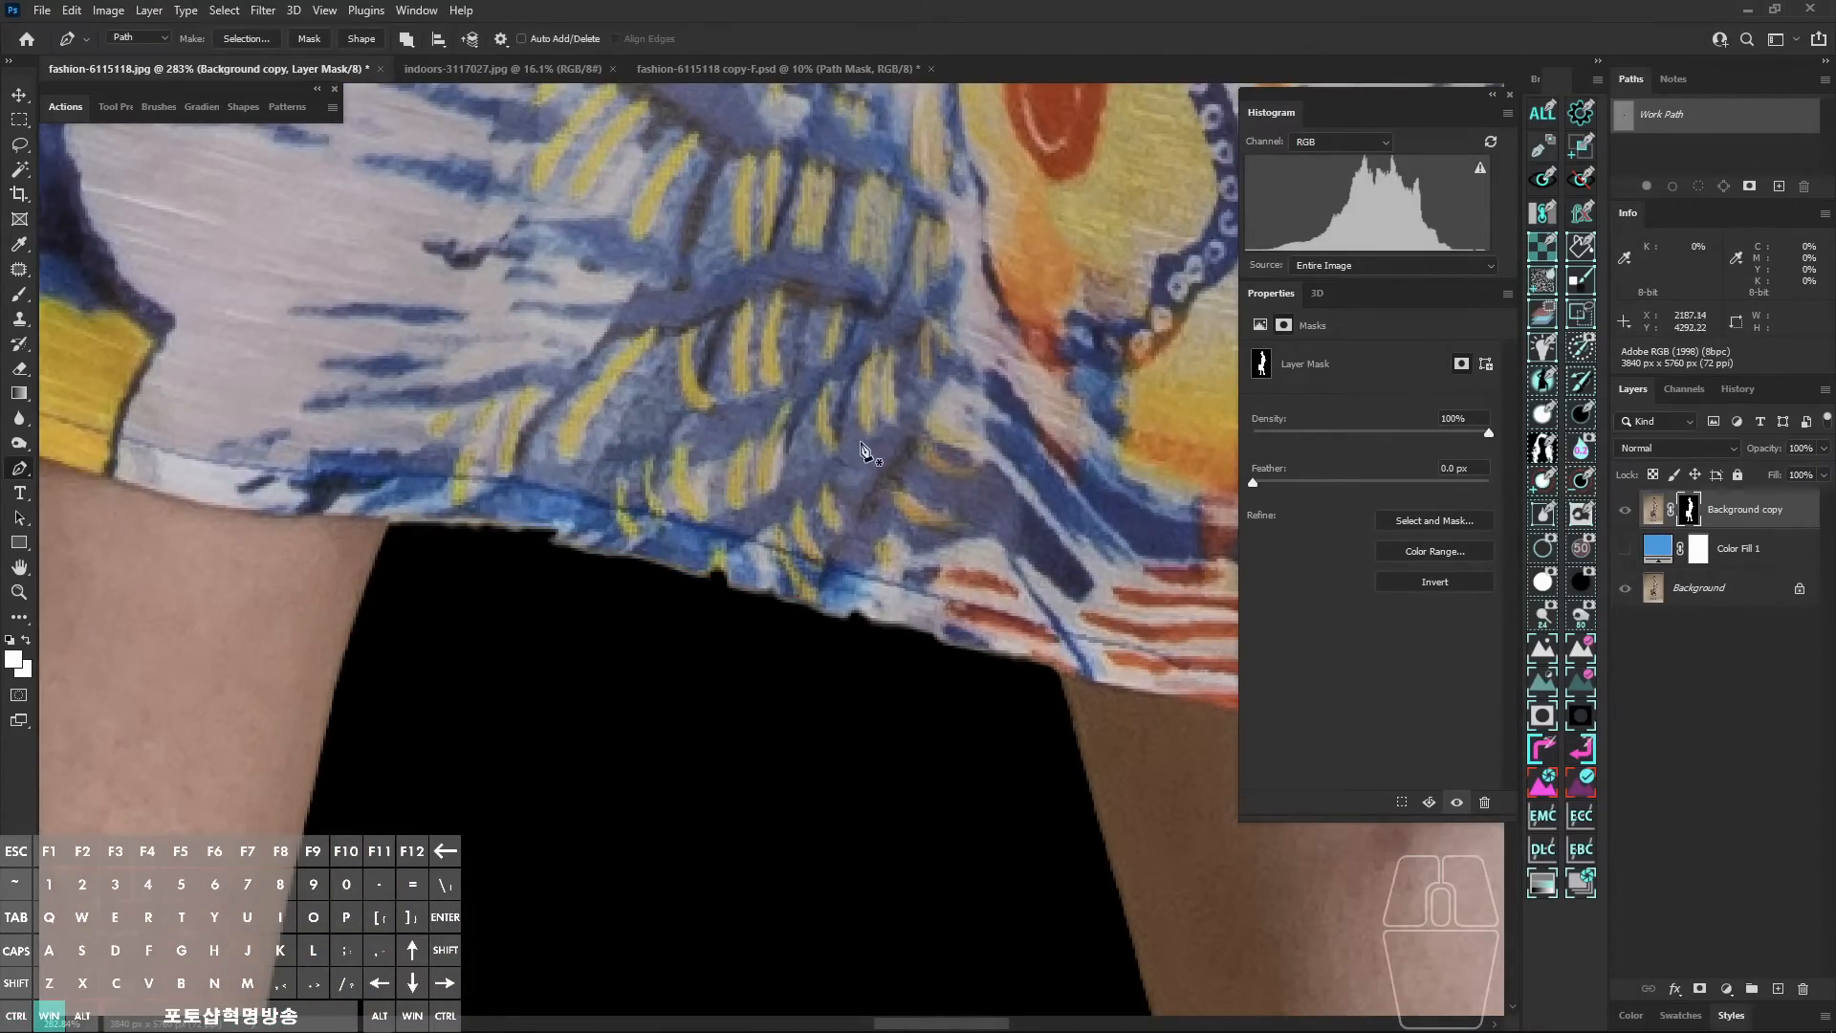
Step: Trace a Pen path along the hem between the two legs, toggling the black preview to compare with the original edge
{"action": "key", "text": "backslash"}
{"action": "key", "text": "backslash"}
{"action": "key", "text": "backslash"}
{"action": "key", "text": "backslash"}
{"action": "key", "text": "backslash"}
{"action": "left_click", "coordinate": [1061, 670]}
{"action": "left_click_drag", "start_coordinate": [888, 628], "coordinate": [794, 604]}
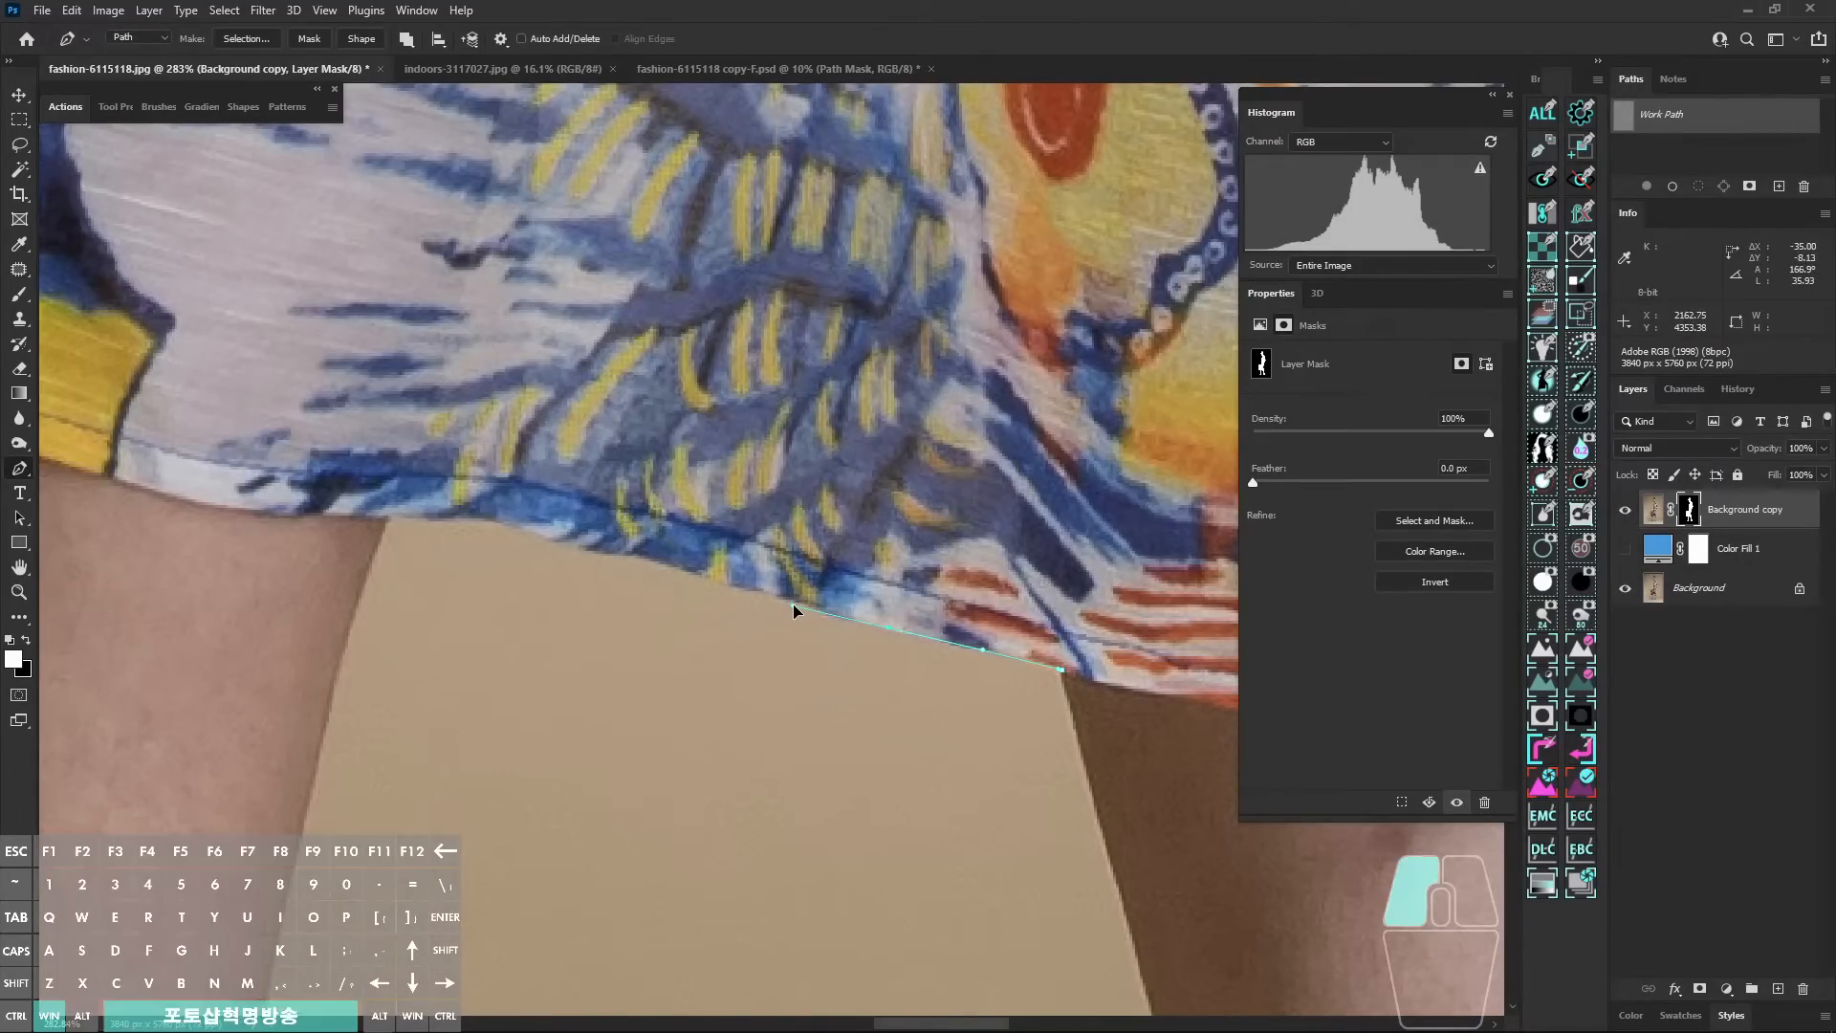
{"action": "left_click", "coordinate": [789, 604]}
{"action": "key", "text": "backslash"}
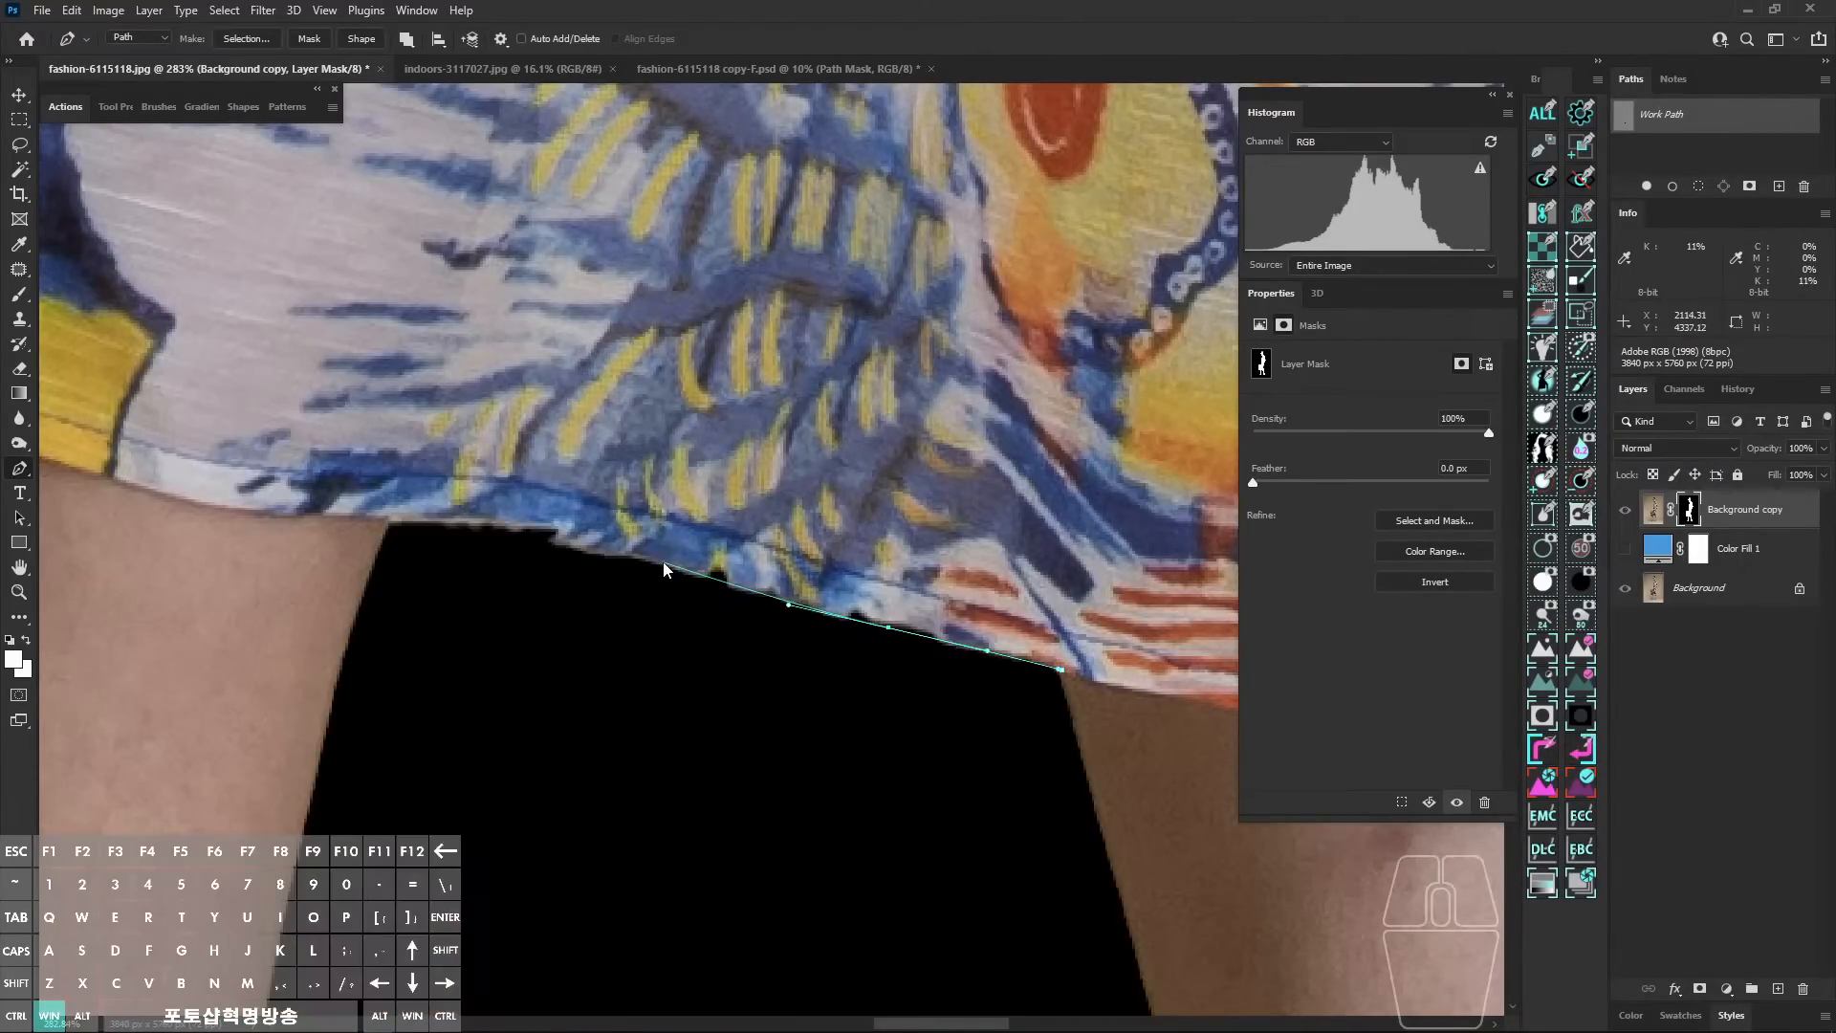
{"action": "left_click_drag", "start_coordinate": [656, 558], "coordinate": [521, 526]}
{"action": "key", "text": "backslash"}
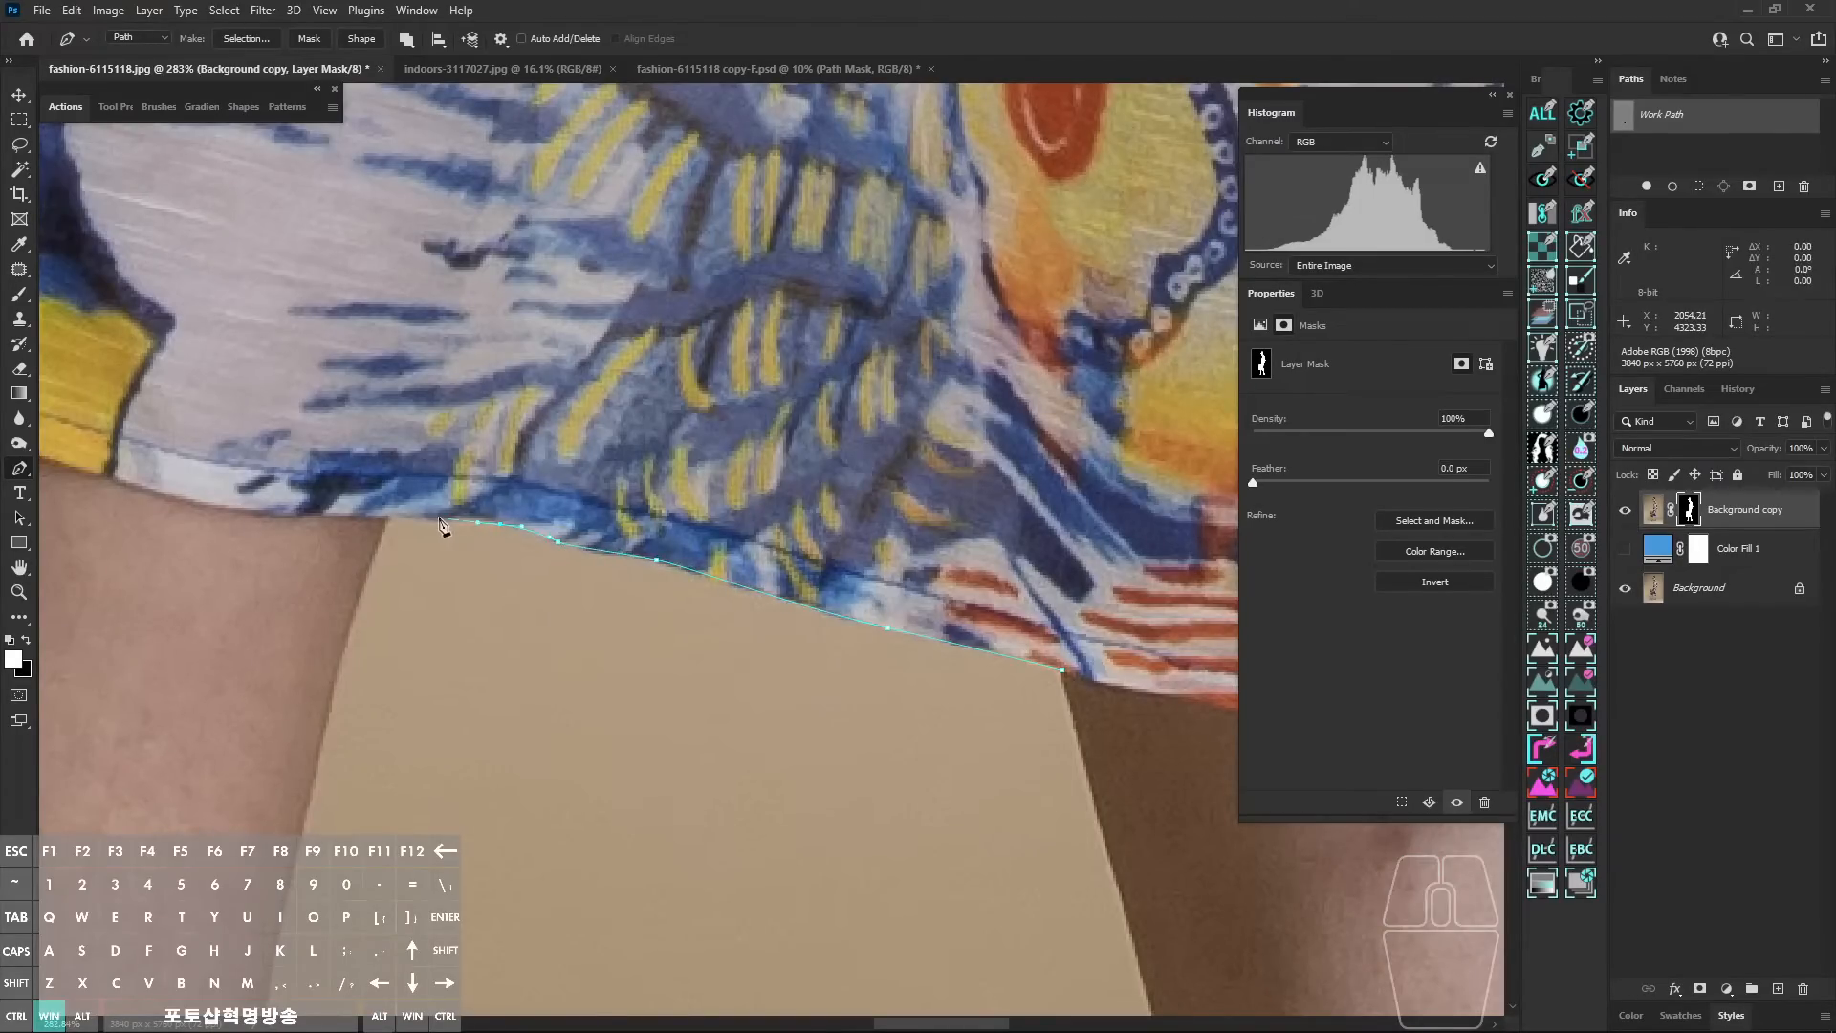
{"action": "left_click_drag", "start_coordinate": [364, 523], "coordinate": [353, 520]}
Step: Close the hem path through the inside of the dress and fill it with white on the layer mask, with the black preview shown
{"action": "left_click_drag", "start_coordinate": [385, 421], "coordinate": [526, 346]}
{"action": "left_click_drag", "start_coordinate": [626, 332], "coordinate": [670, 328]}
{"action": "left_click_drag", "start_coordinate": [951, 361], "coordinate": [1029, 442]}
{"action": "left_click_drag", "start_coordinate": [1106, 583], "coordinate": [1117, 637]}
{"action": "left_click", "coordinate": [1546, 417]}
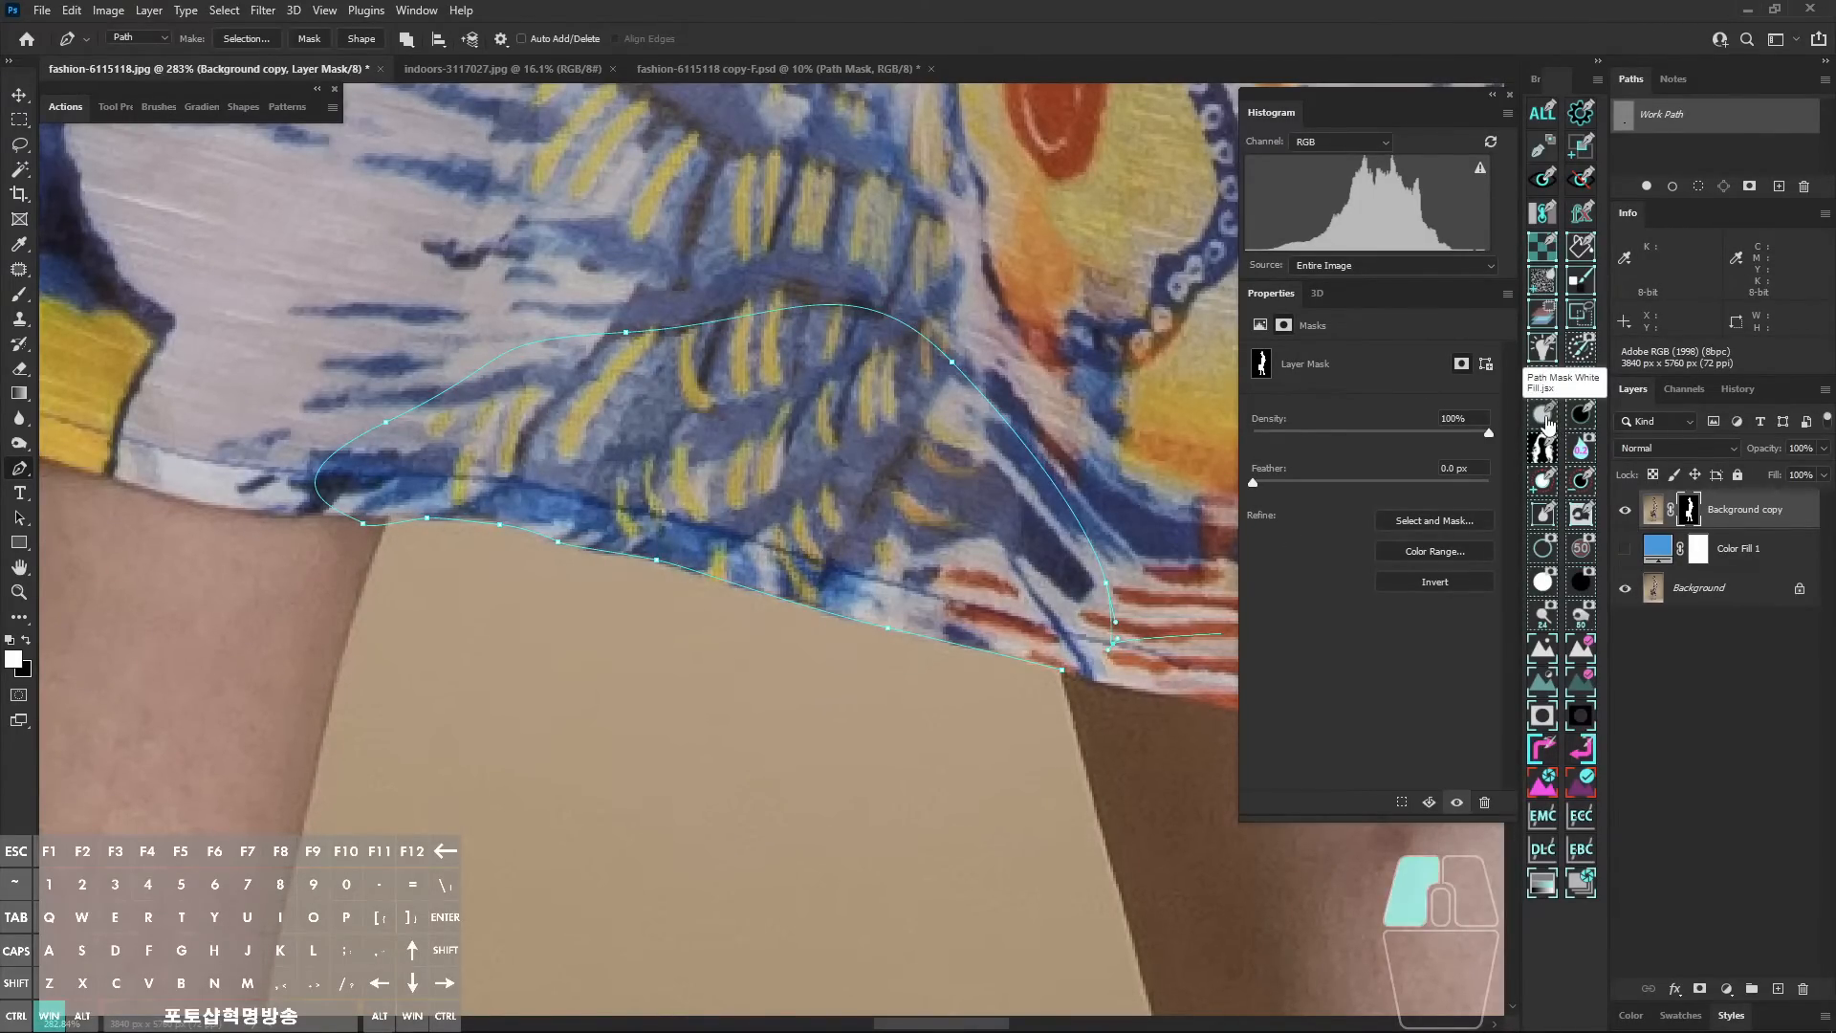
{"action": "key", "text": "backslash"}
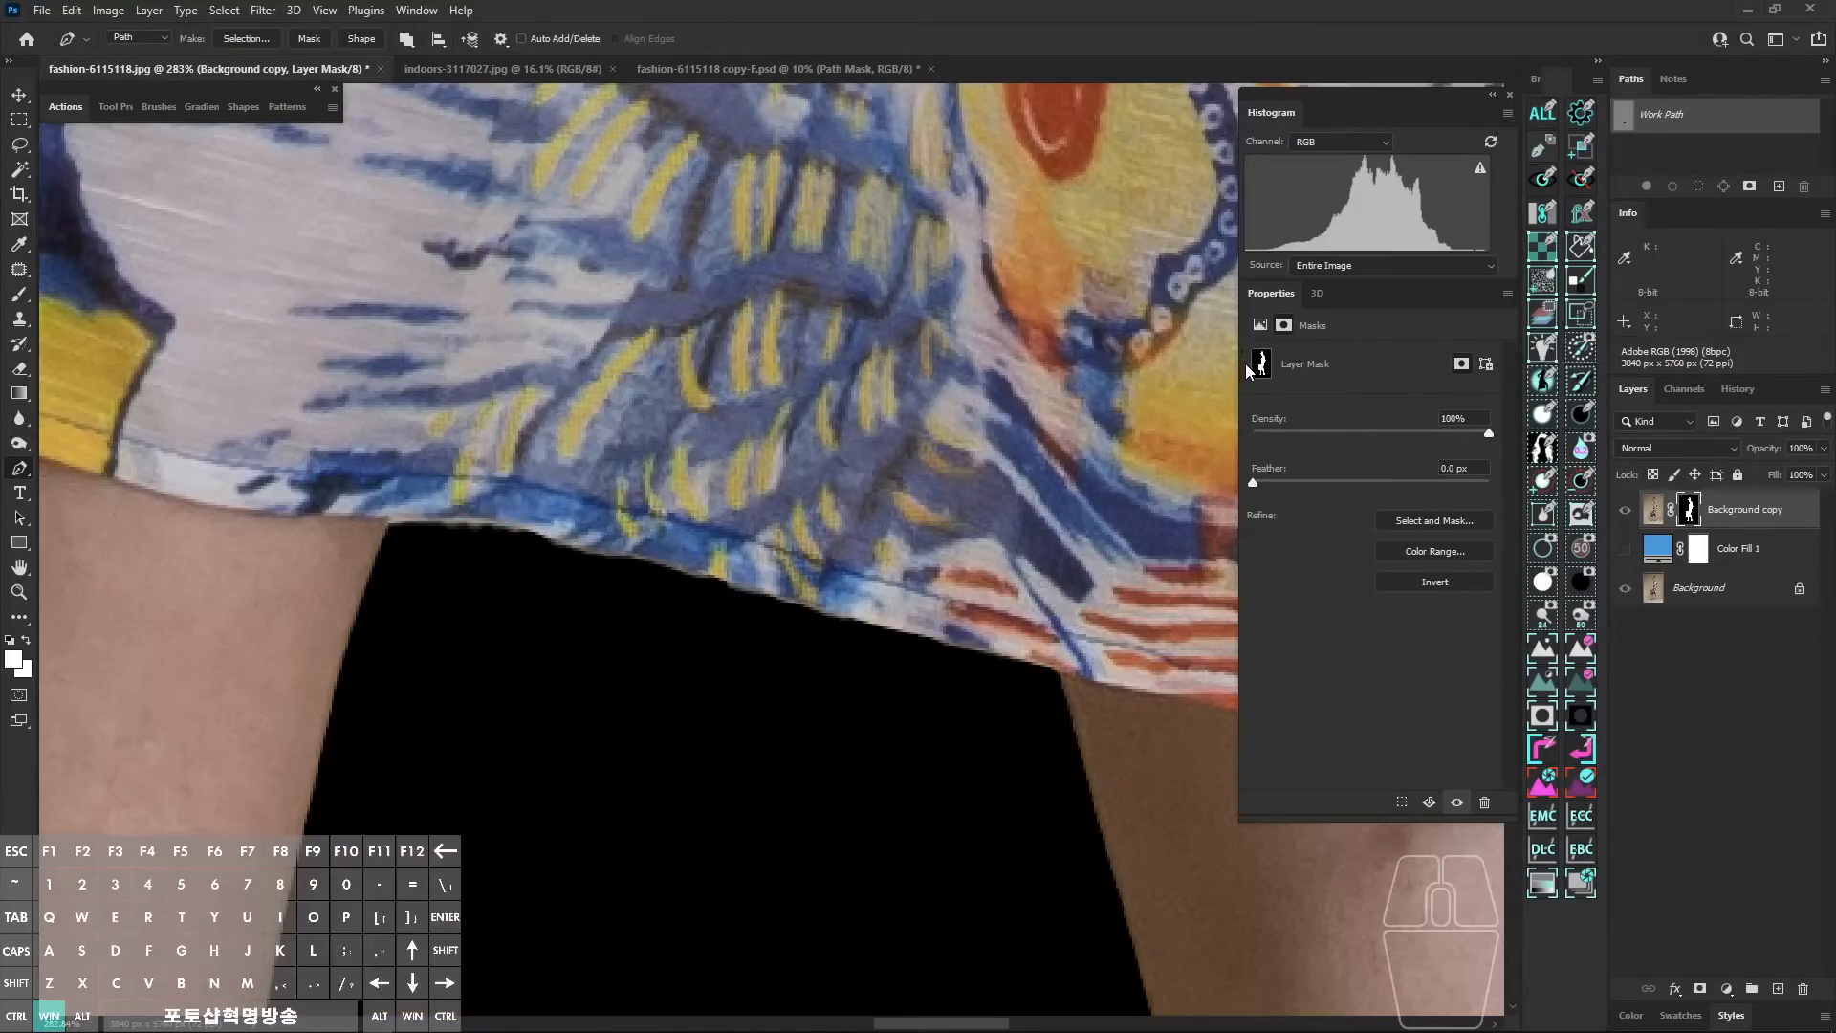
Step: Reselect the work path and delete its segments inside the dress, keeping the traced hem edge
{"action": "left_click", "coordinate": [1685, 124]}
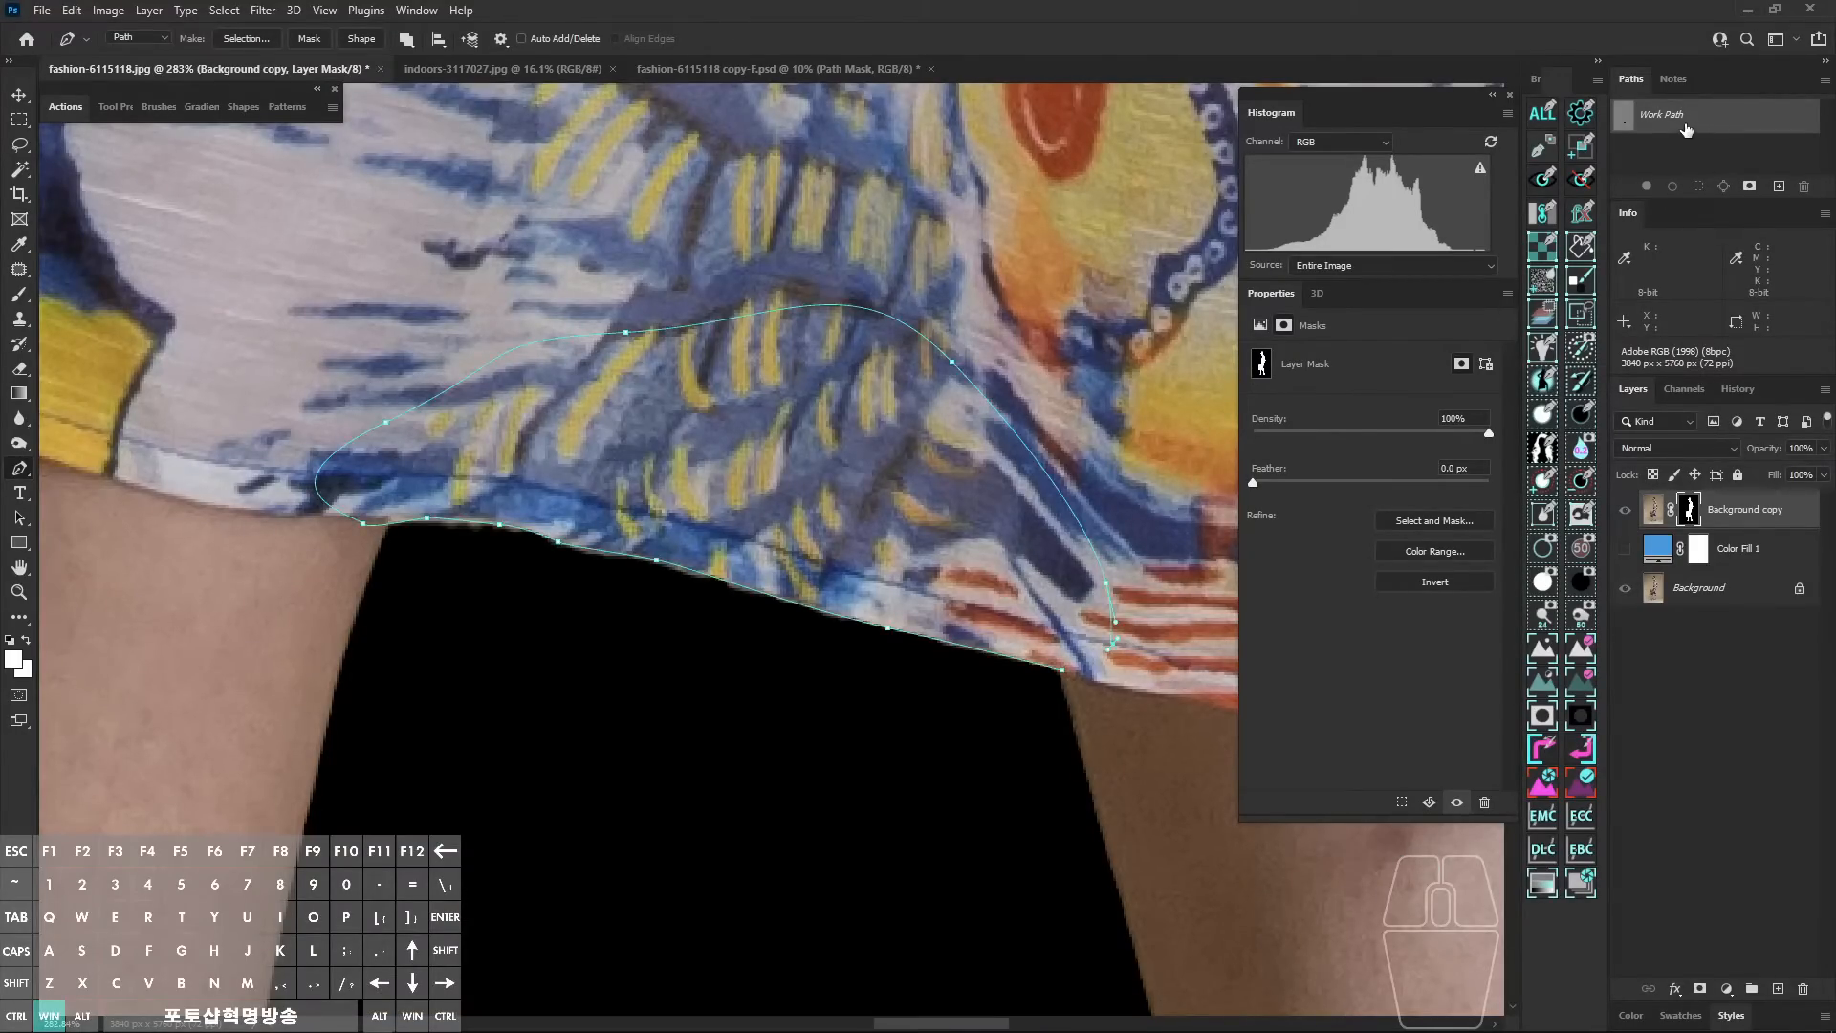
{"action": "left_click_drag", "start_coordinate": [237, 356], "coordinate": [431, 485]}
{"action": "key", "text": "Delete"}
{"action": "left_click_drag", "start_coordinate": [600, 308], "coordinate": [1013, 392]}
{"action": "key", "text": "ctrl+x"}
{"action": "left_click_drag", "start_coordinate": [1073, 536], "coordinate": [1180, 676]}
{"action": "key", "text": "ctrl+x"}
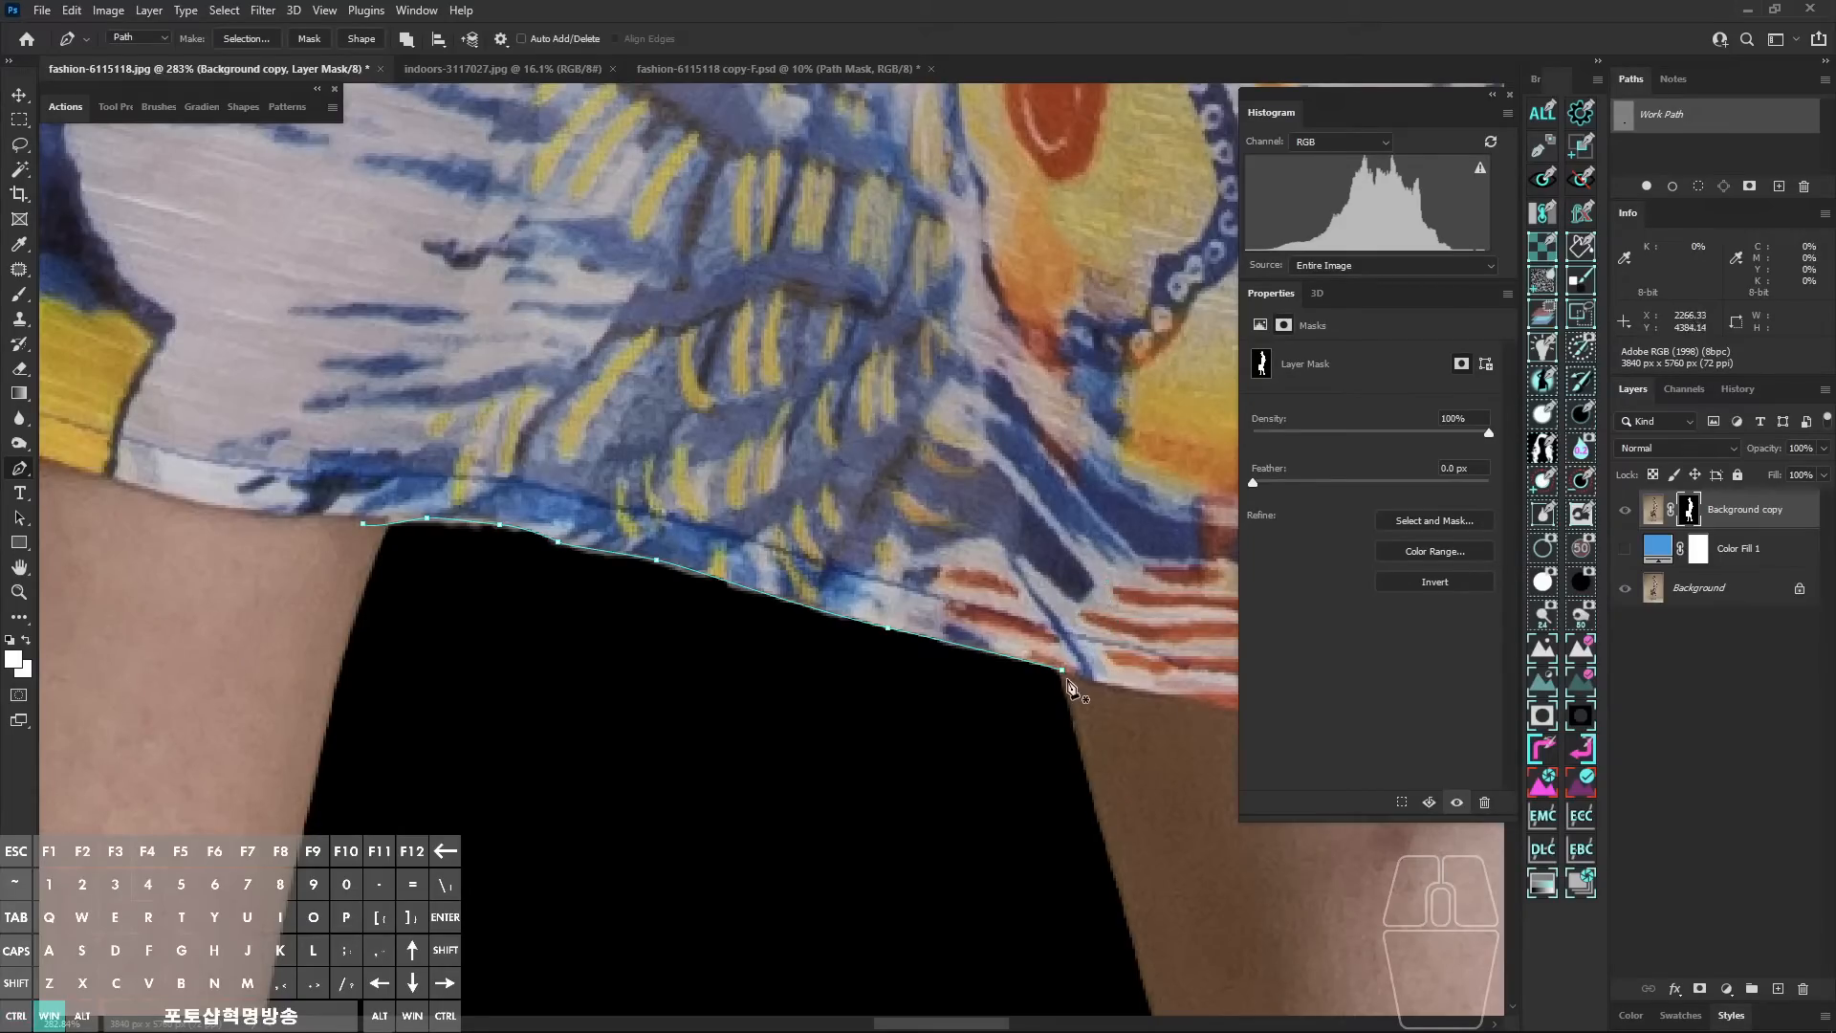
Step: Extend the hem path in a loop through the background between the legs and close it at the other leg
{"action": "left_click", "coordinate": [897, 634]}
{"action": "left_click_drag", "start_coordinate": [1014, 765], "coordinate": [819, 798]}
{"action": "left_click_drag", "start_coordinate": [808, 780], "coordinate": [614, 742]}
{"action": "left_click_drag", "start_coordinate": [504, 711], "coordinate": [386, 555]}
{"action": "left_click_drag", "start_coordinate": [333, 488], "coordinate": [388, 584]}
{"action": "key", "text": "ctrl+x"}
{"action": "left_click", "coordinate": [405, 539]}
{"action": "left_click_drag", "start_coordinate": [427, 517], "coordinate": [450, 514]}
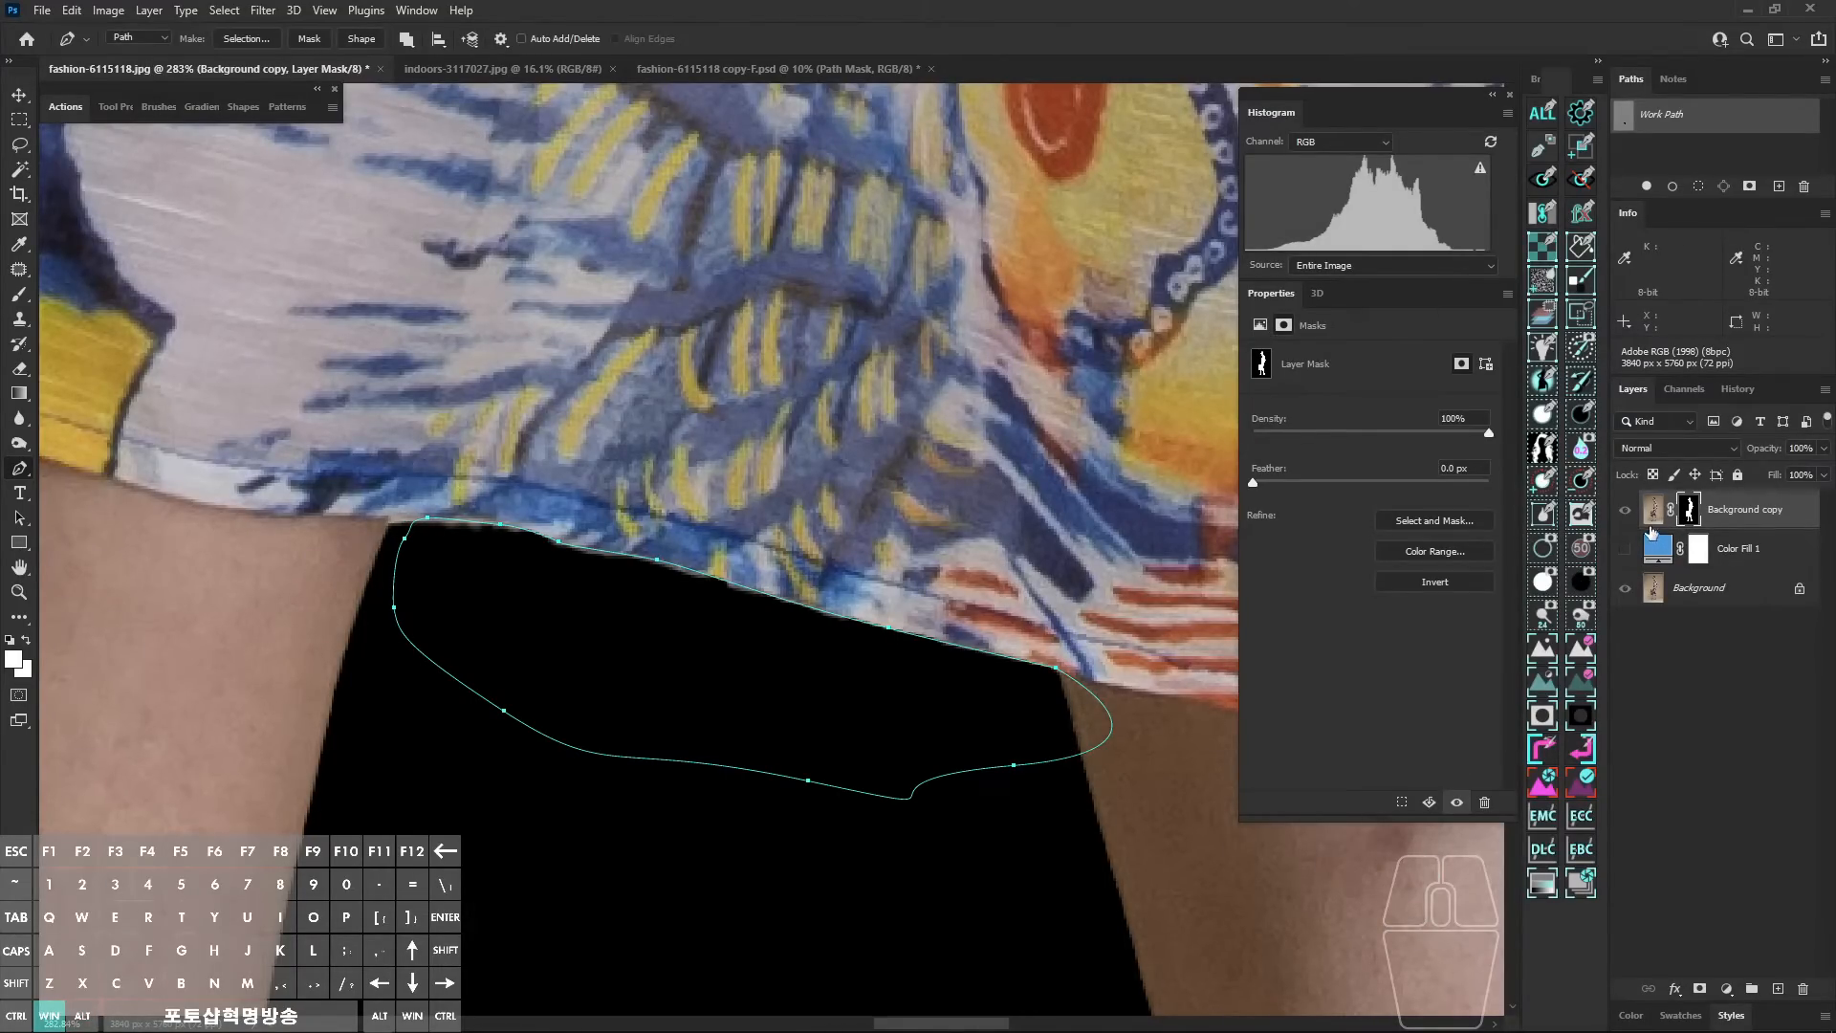
Step: Switch from the black to the red preview and fill the closed hem path with black on the layer mask
{"action": "key", "text": "backslash"}
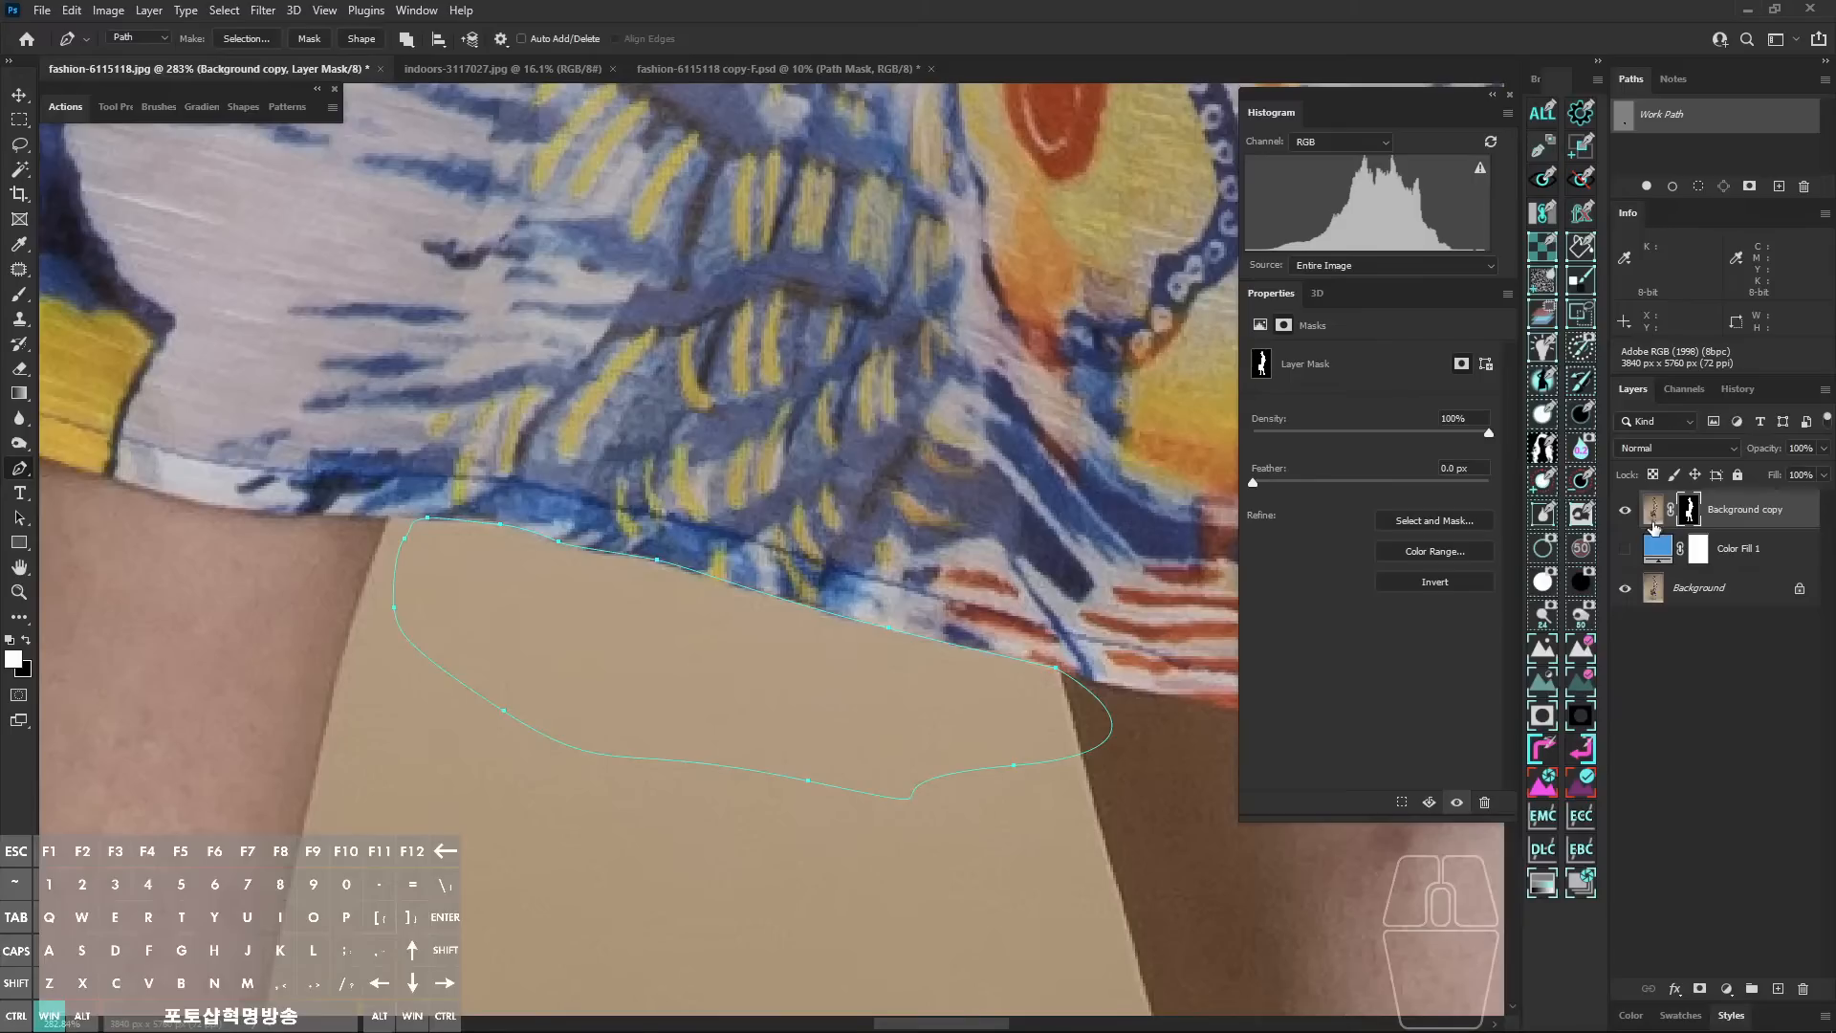
{"action": "left_click", "coordinate": [1583, 550]}
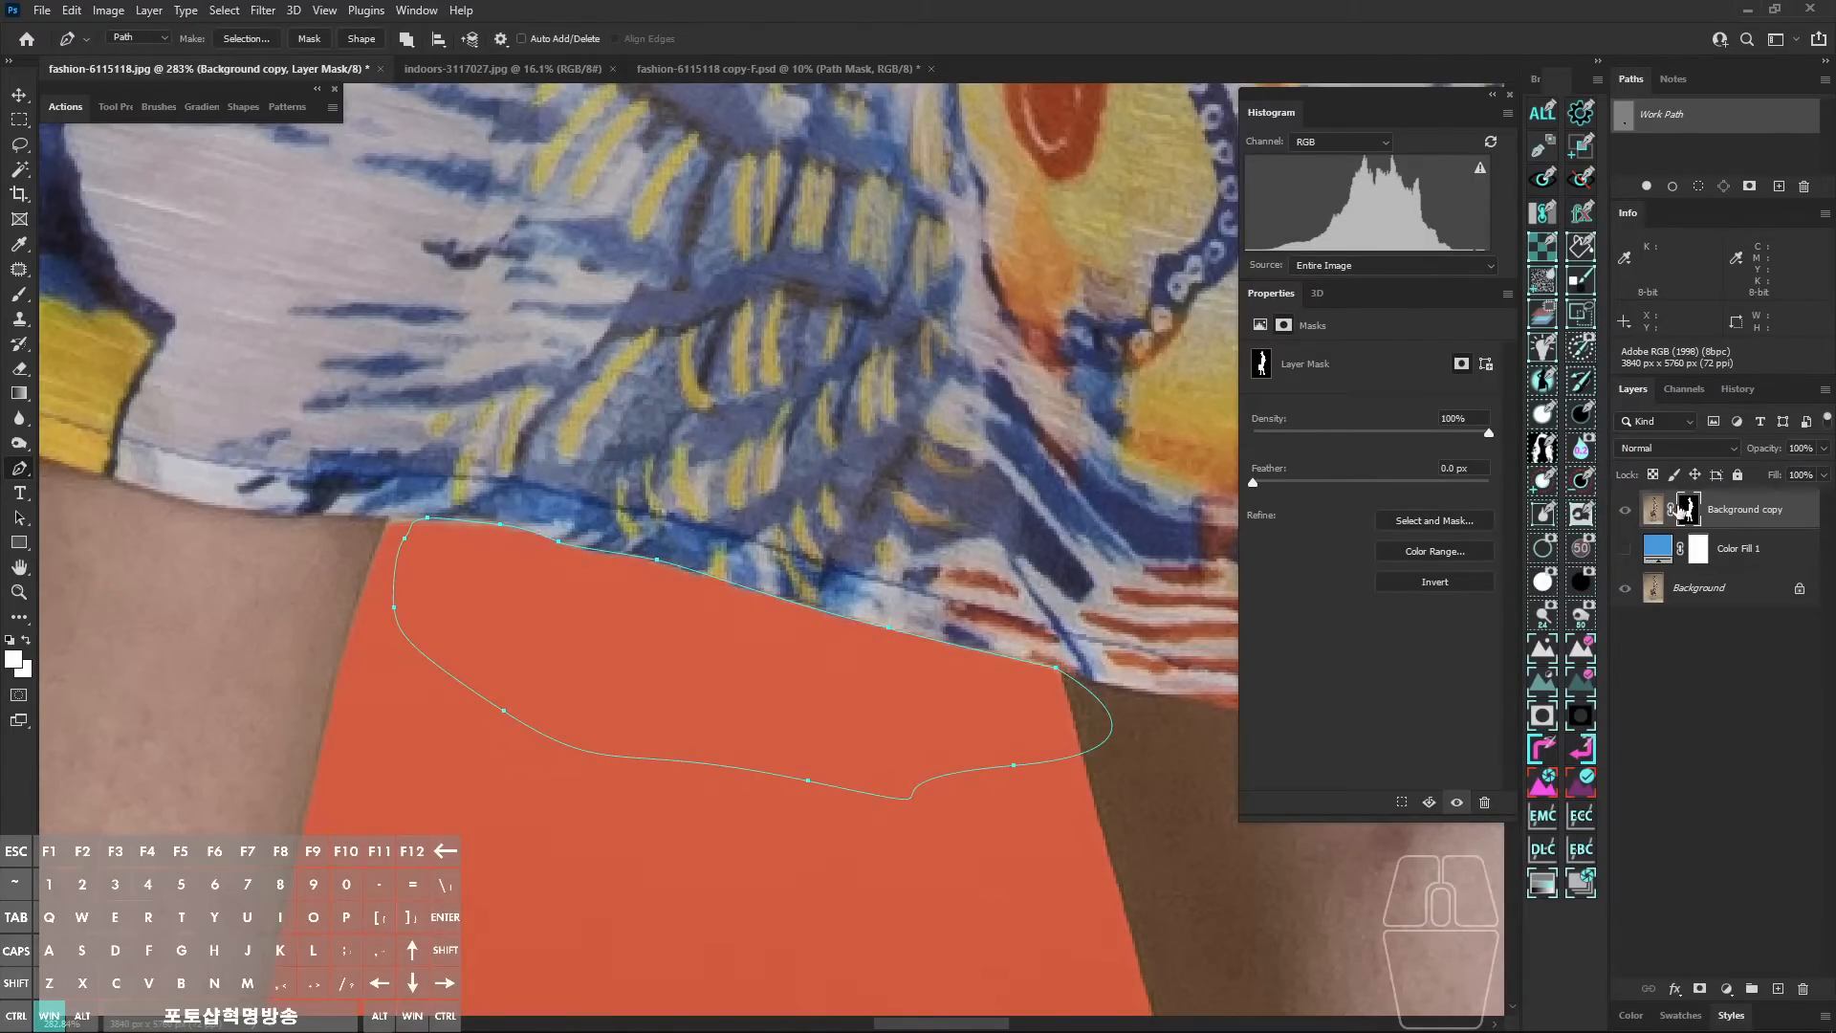
{"action": "left_click", "coordinate": [1585, 417]}
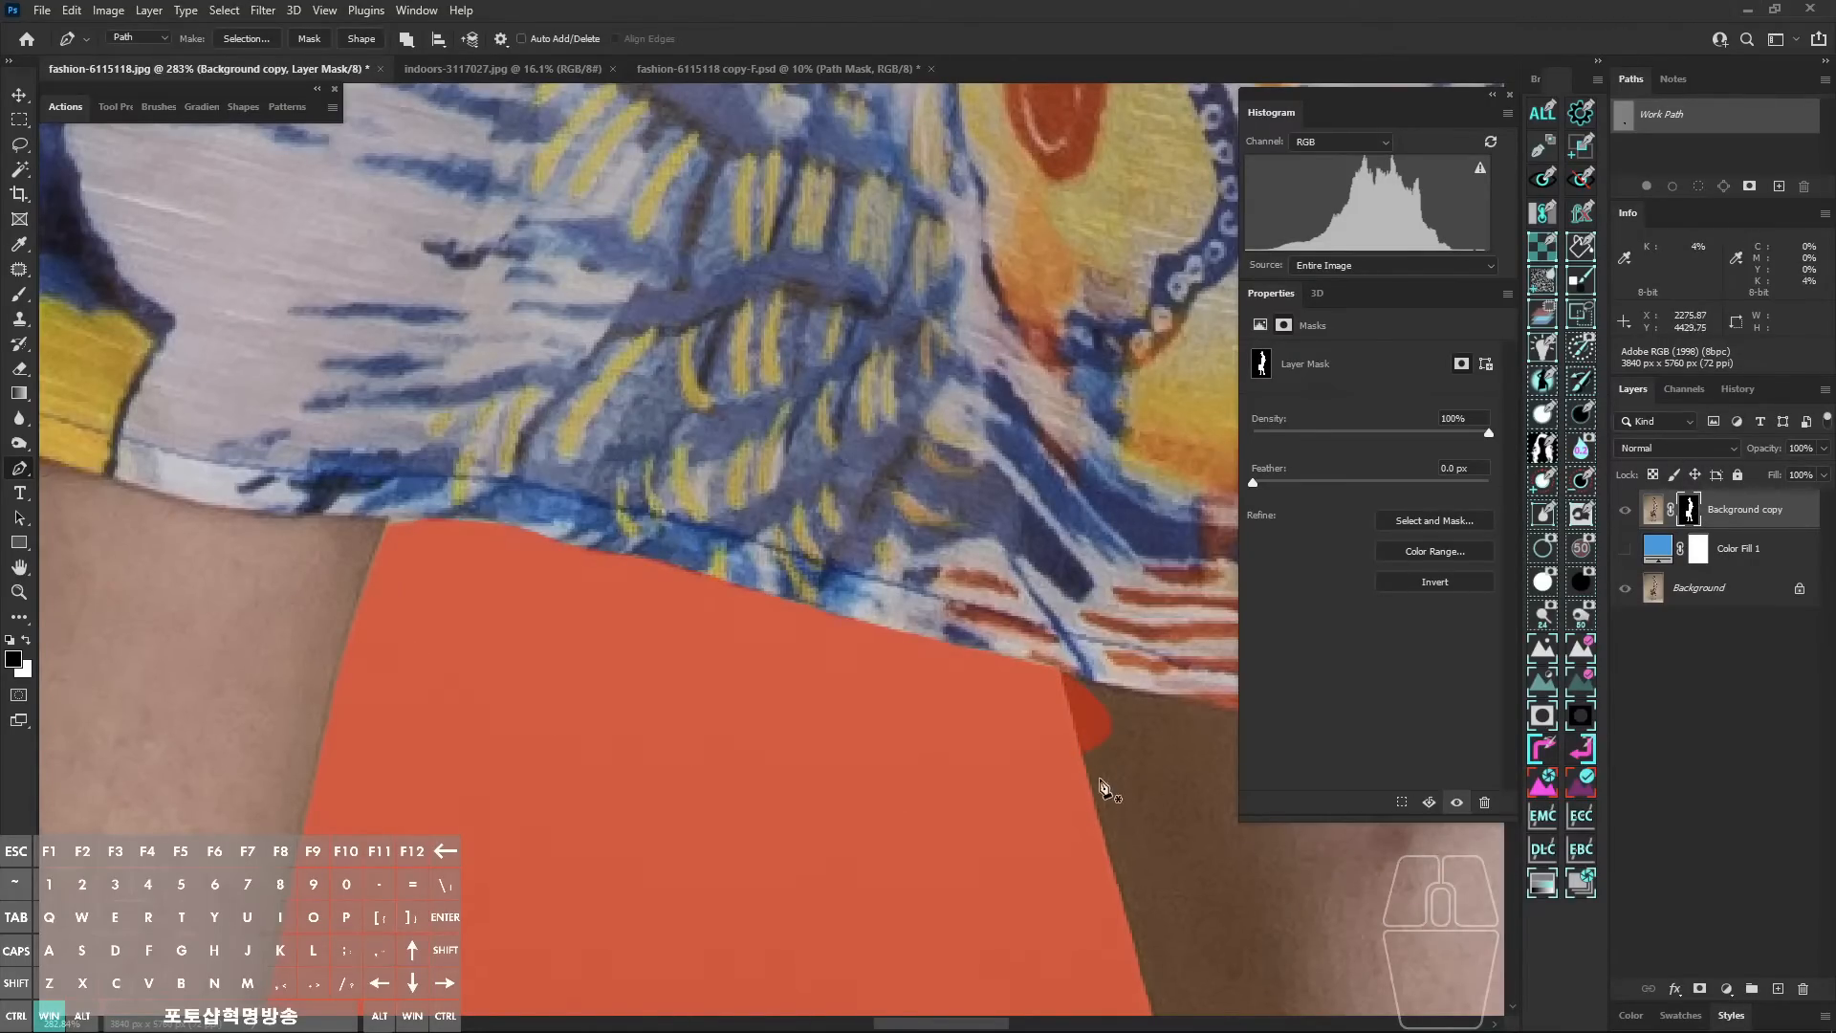
Step: Trace a closed path over the masked-out spot where the leg meets the hem and fill it with white on the layer mask
{"action": "scroll", "coordinate": [1100, 786], "scroll_direction": "up", "scroll_amount": 3}
{"action": "left_click", "coordinate": [1053, 656]}
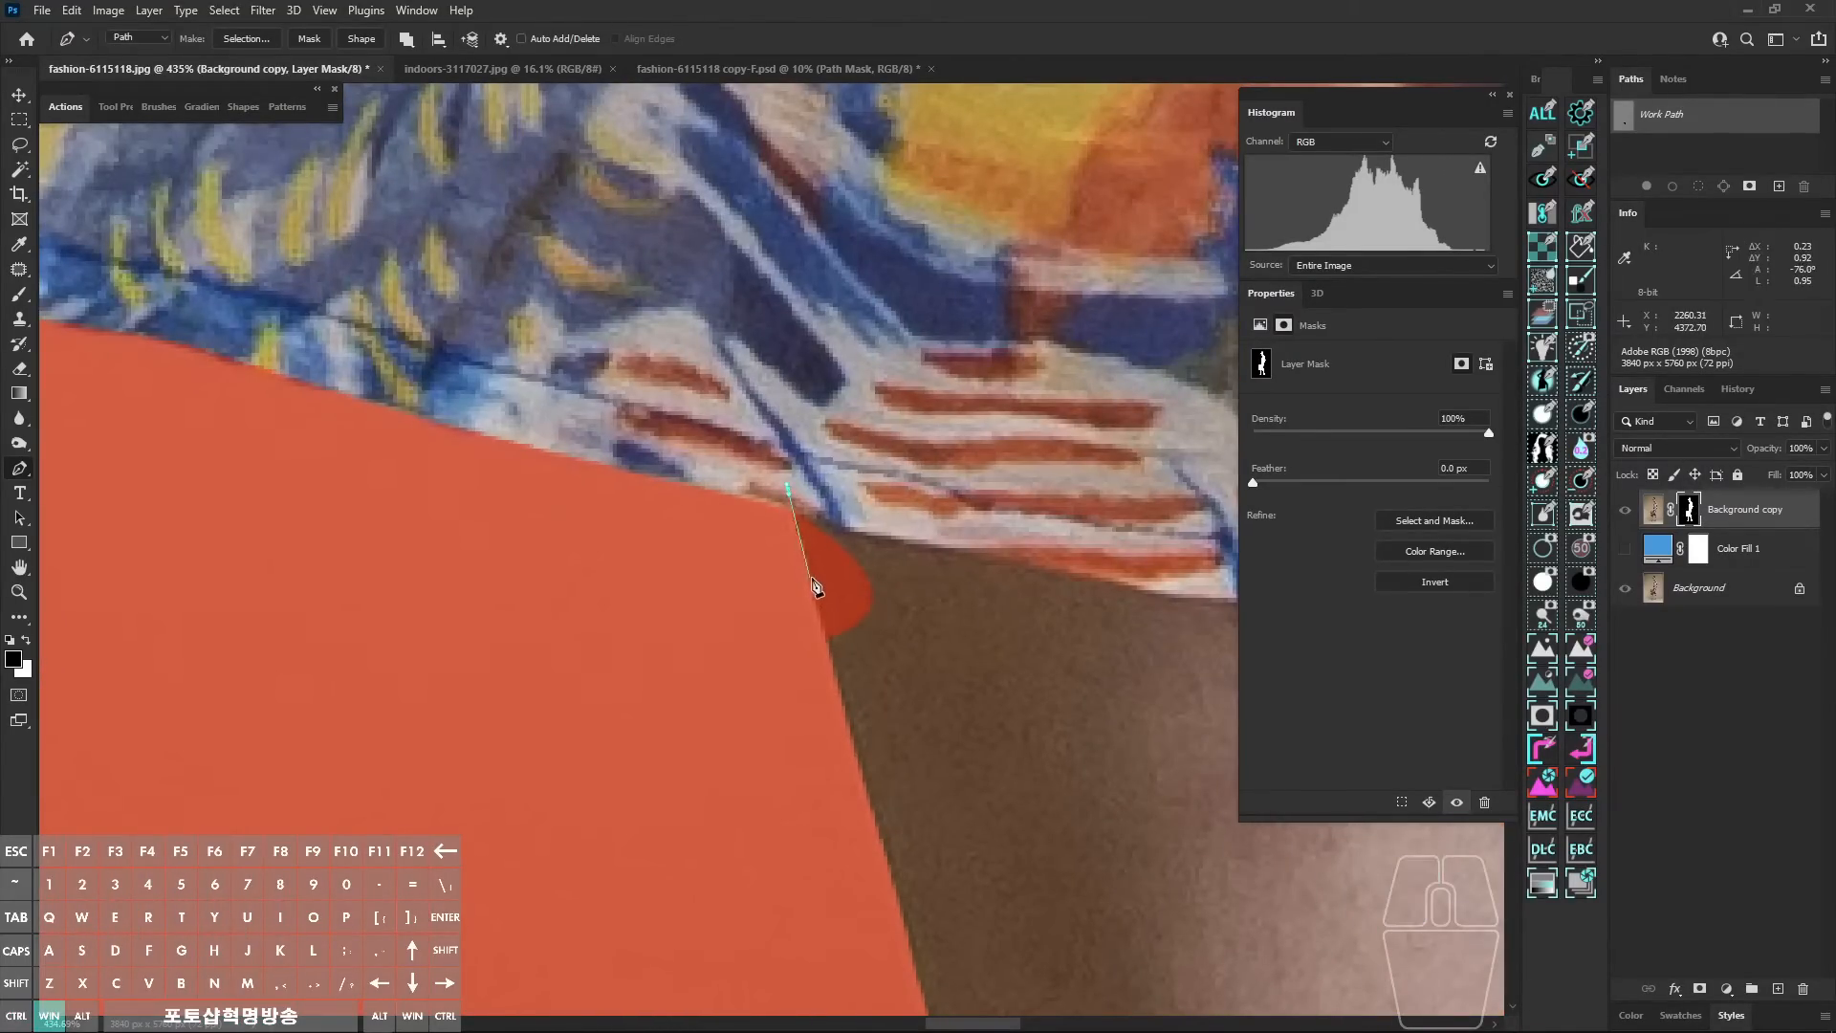
{"action": "left_click", "coordinate": [813, 582]}
{"action": "left_click", "coordinate": [833, 660]}
{"action": "left_click_drag", "start_coordinate": [930, 636], "coordinate": [932, 576]}
{"action": "left_click", "coordinate": [908, 452]}
{"action": "left_click", "coordinate": [862, 394]}
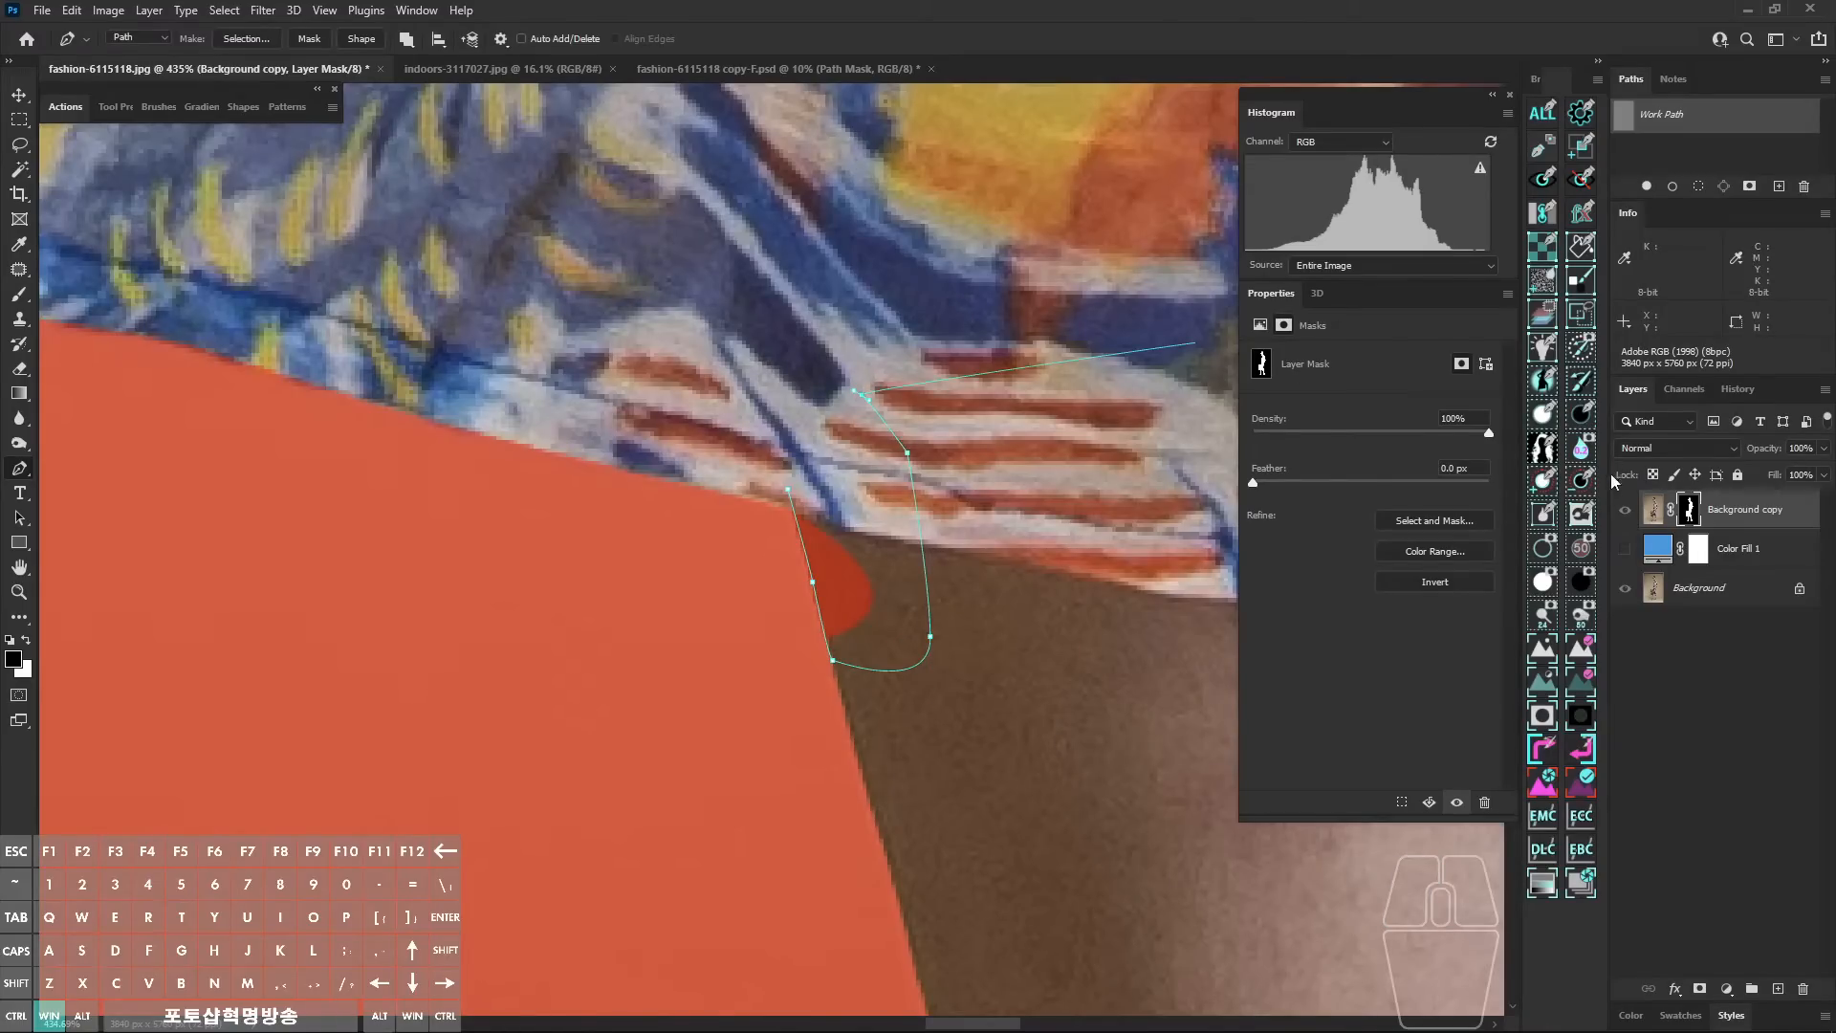
{"action": "left_click", "coordinate": [1547, 417]}
Step: Examine the back edge of the dress from the hem up to the shoulder on the black preview, ending on the white preview
{"action": "scroll", "coordinate": [872, 705], "scroll_direction": "down", "scroll_amount": 10}
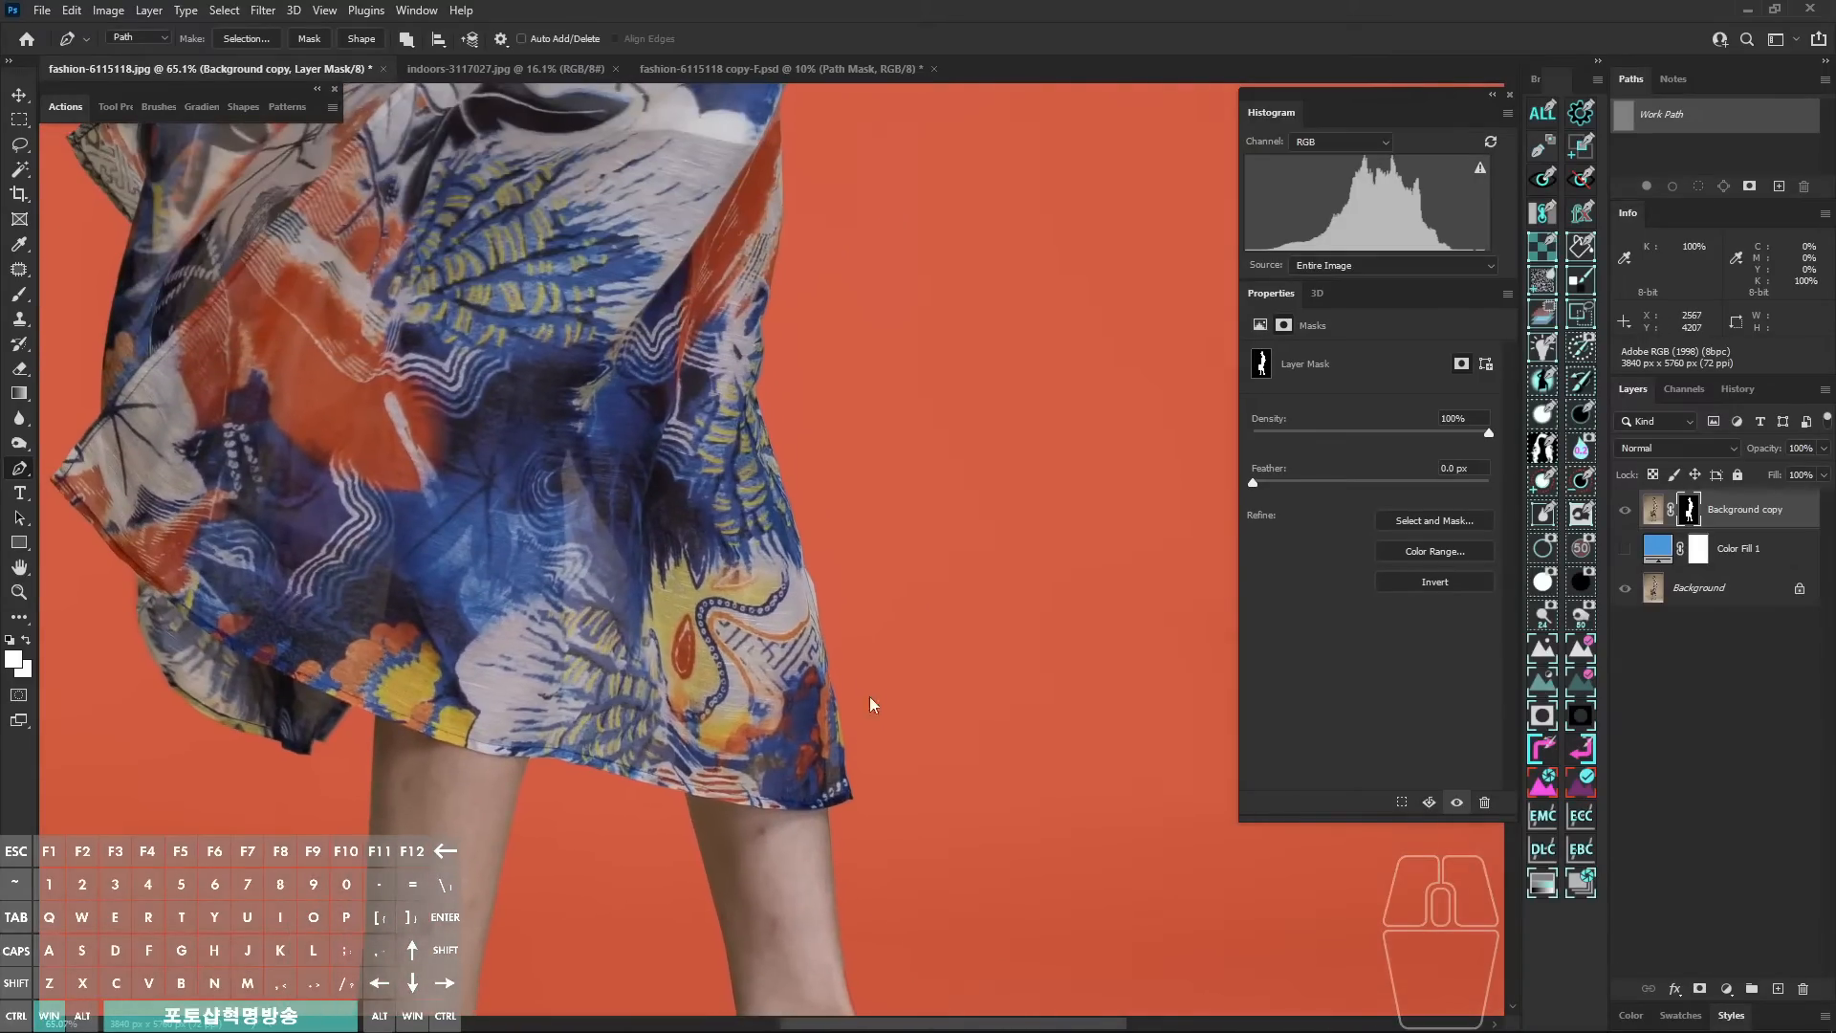
{"action": "scroll", "coordinate": [872, 704], "scroll_direction": "up", "scroll_amount": 3}
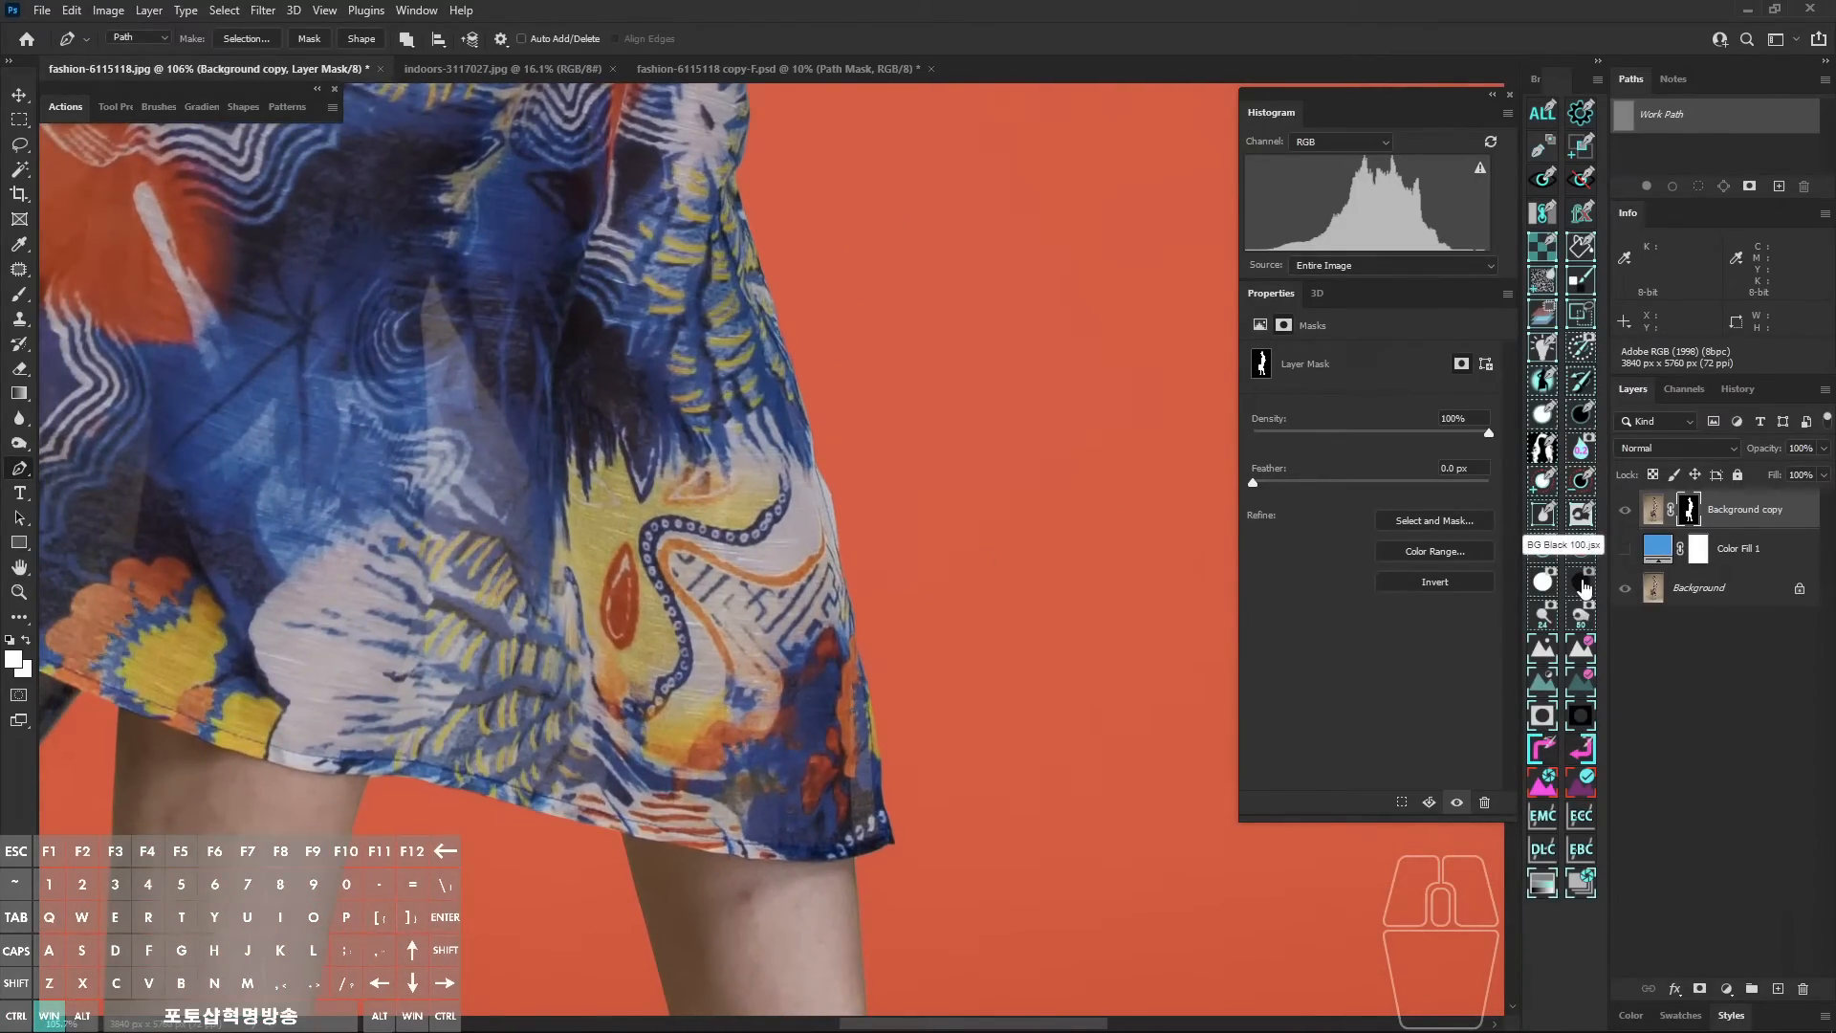
{"action": "left_click", "coordinate": [1581, 587]}
{"action": "key", "text": "space"}
{"action": "left_click_drag", "start_coordinate": [935, 729], "coordinate": [959, 913]}
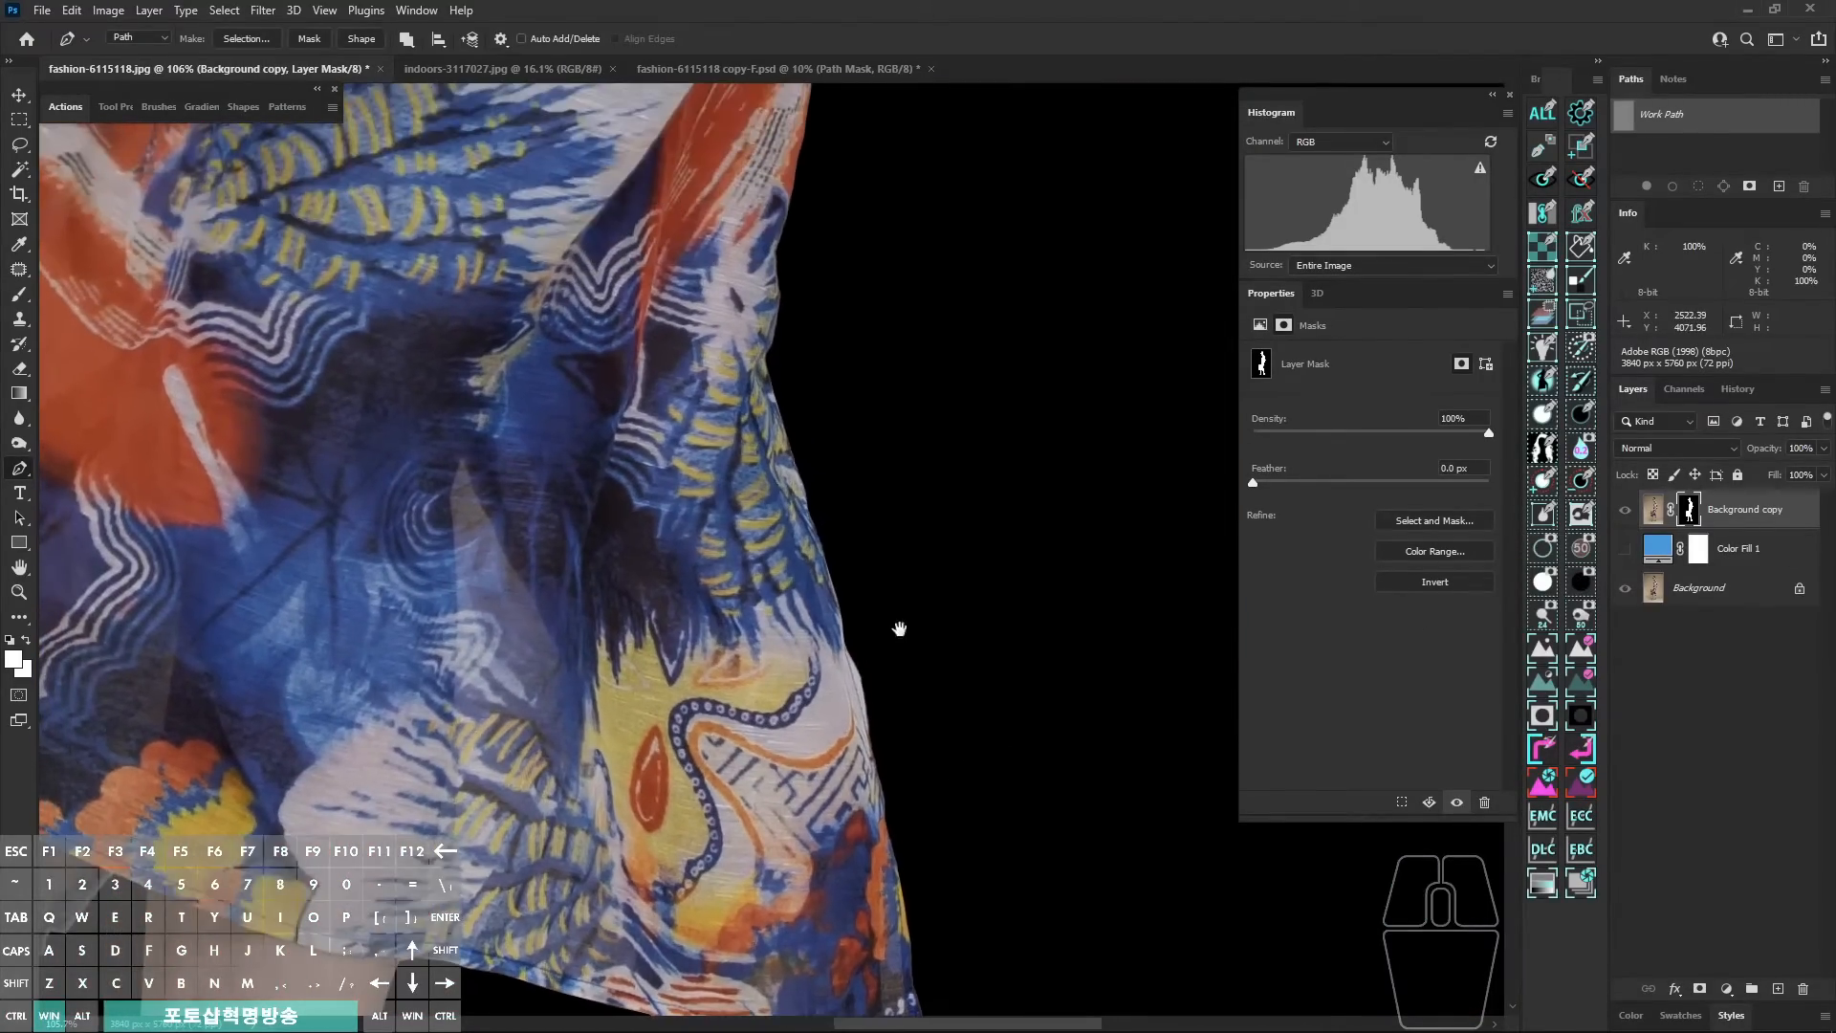
{"action": "left_click_drag", "start_coordinate": [846, 440], "coordinate": [875, 828]}
{"action": "left_click_drag", "start_coordinate": [909, 459], "coordinate": [895, 736]}
{"action": "left_click_drag", "start_coordinate": [916, 421], "coordinate": [938, 742]}
{"action": "left_click_drag", "start_coordinate": [942, 478], "coordinate": [931, 545]}
{"action": "key", "text": "ctrl+space"}
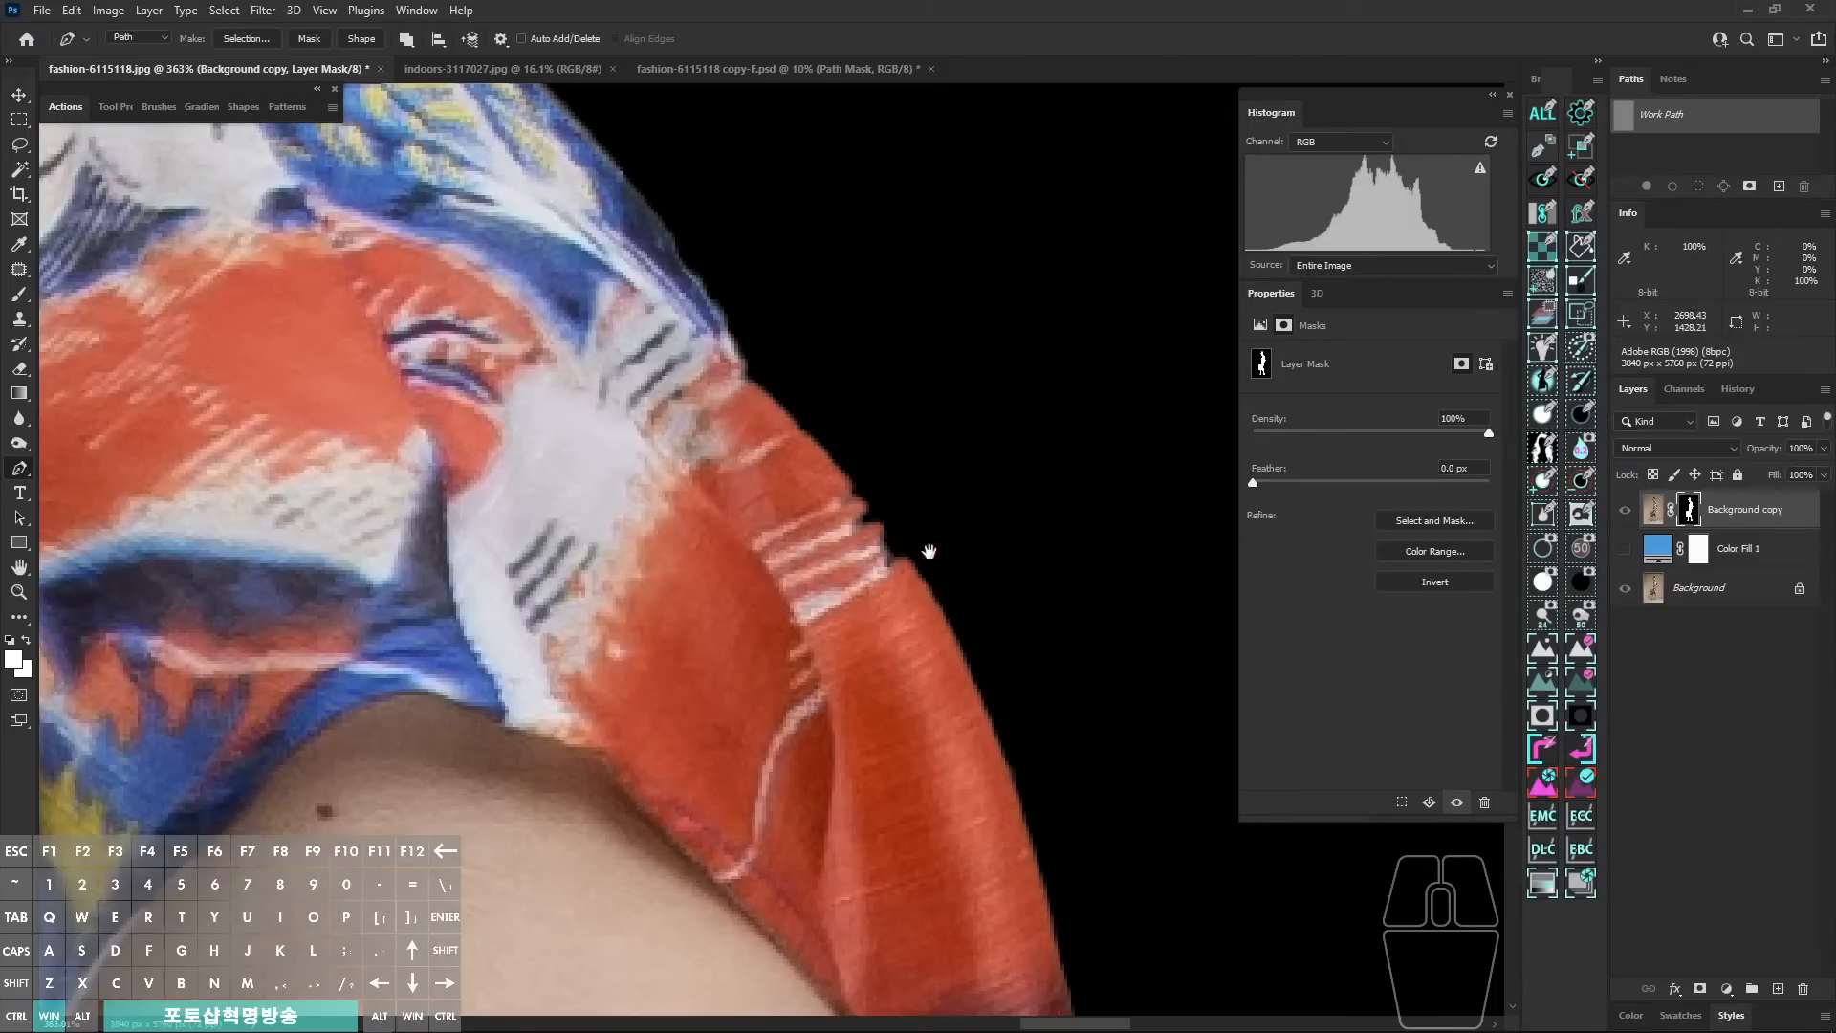
{"action": "left_click", "coordinate": [1549, 585]}
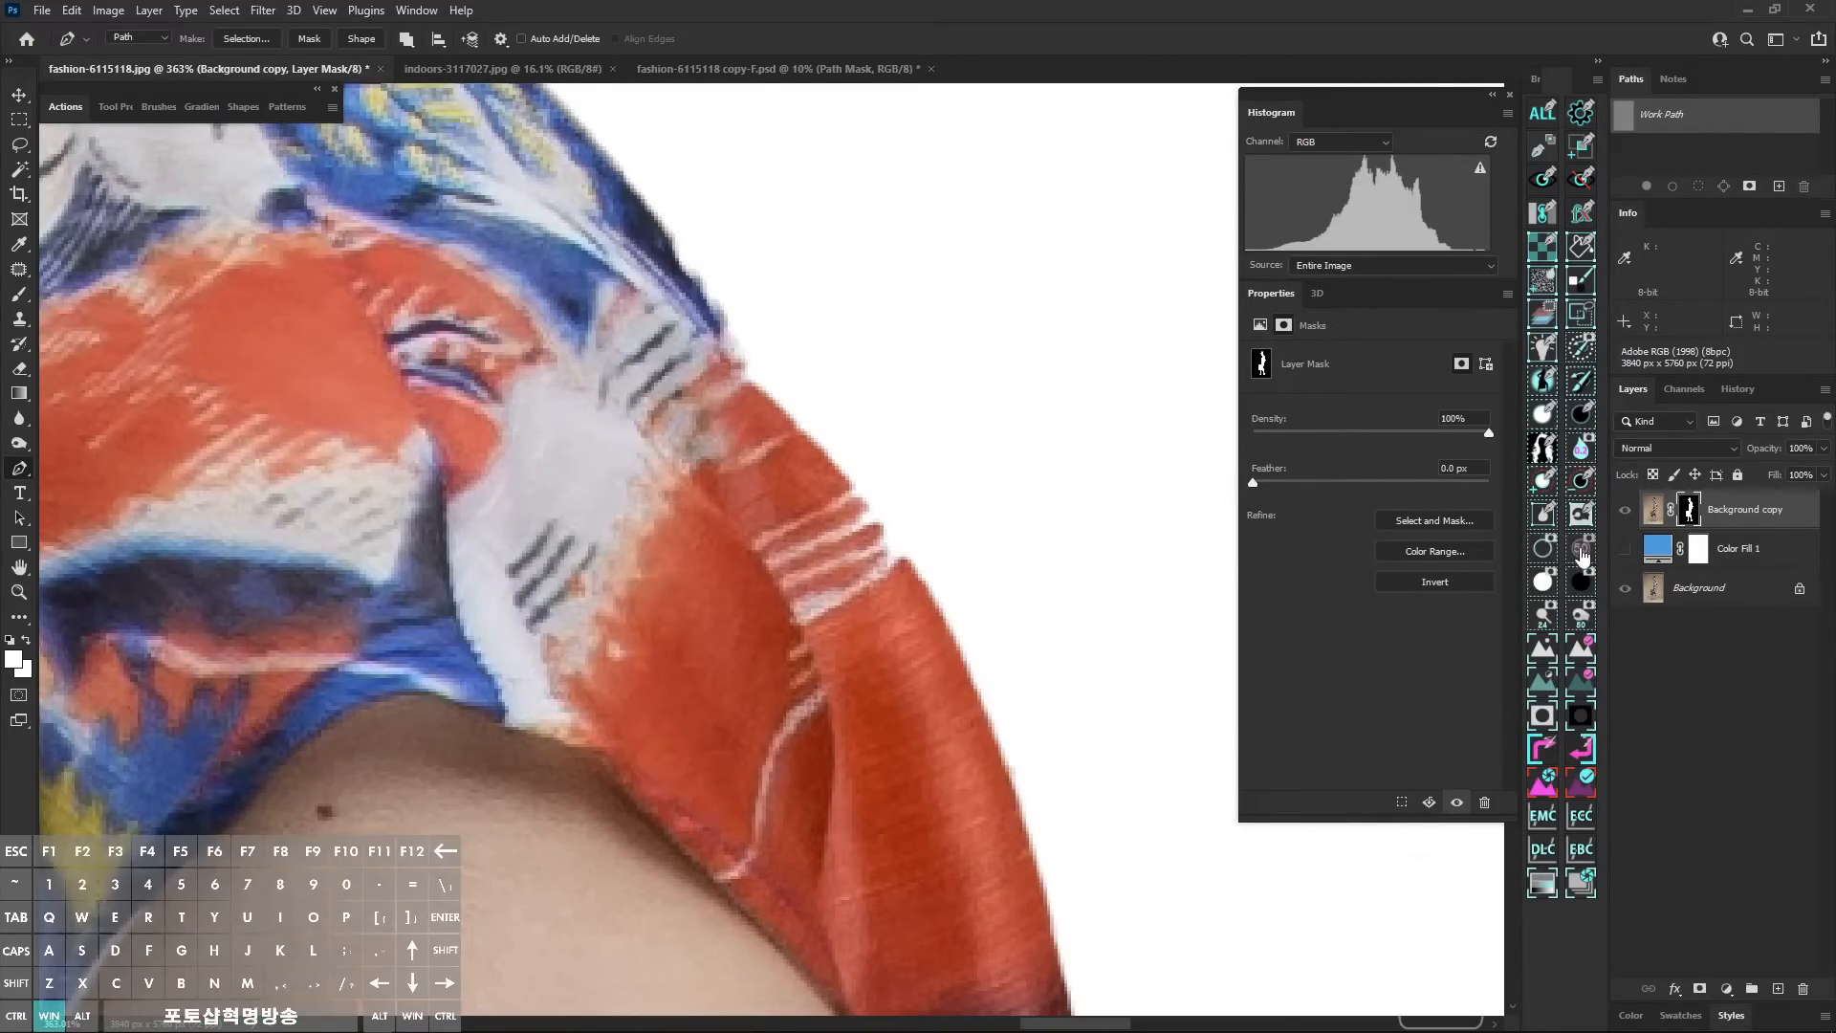
Step: Switch to the red preview, trace a closed path along the striped shoulder edge of the sleeve and fill it with white on the layer mask
{"action": "left_click", "coordinate": [1581, 550]}
{"action": "left_click_drag", "start_coordinate": [842, 468], "coordinate": [880, 497]}
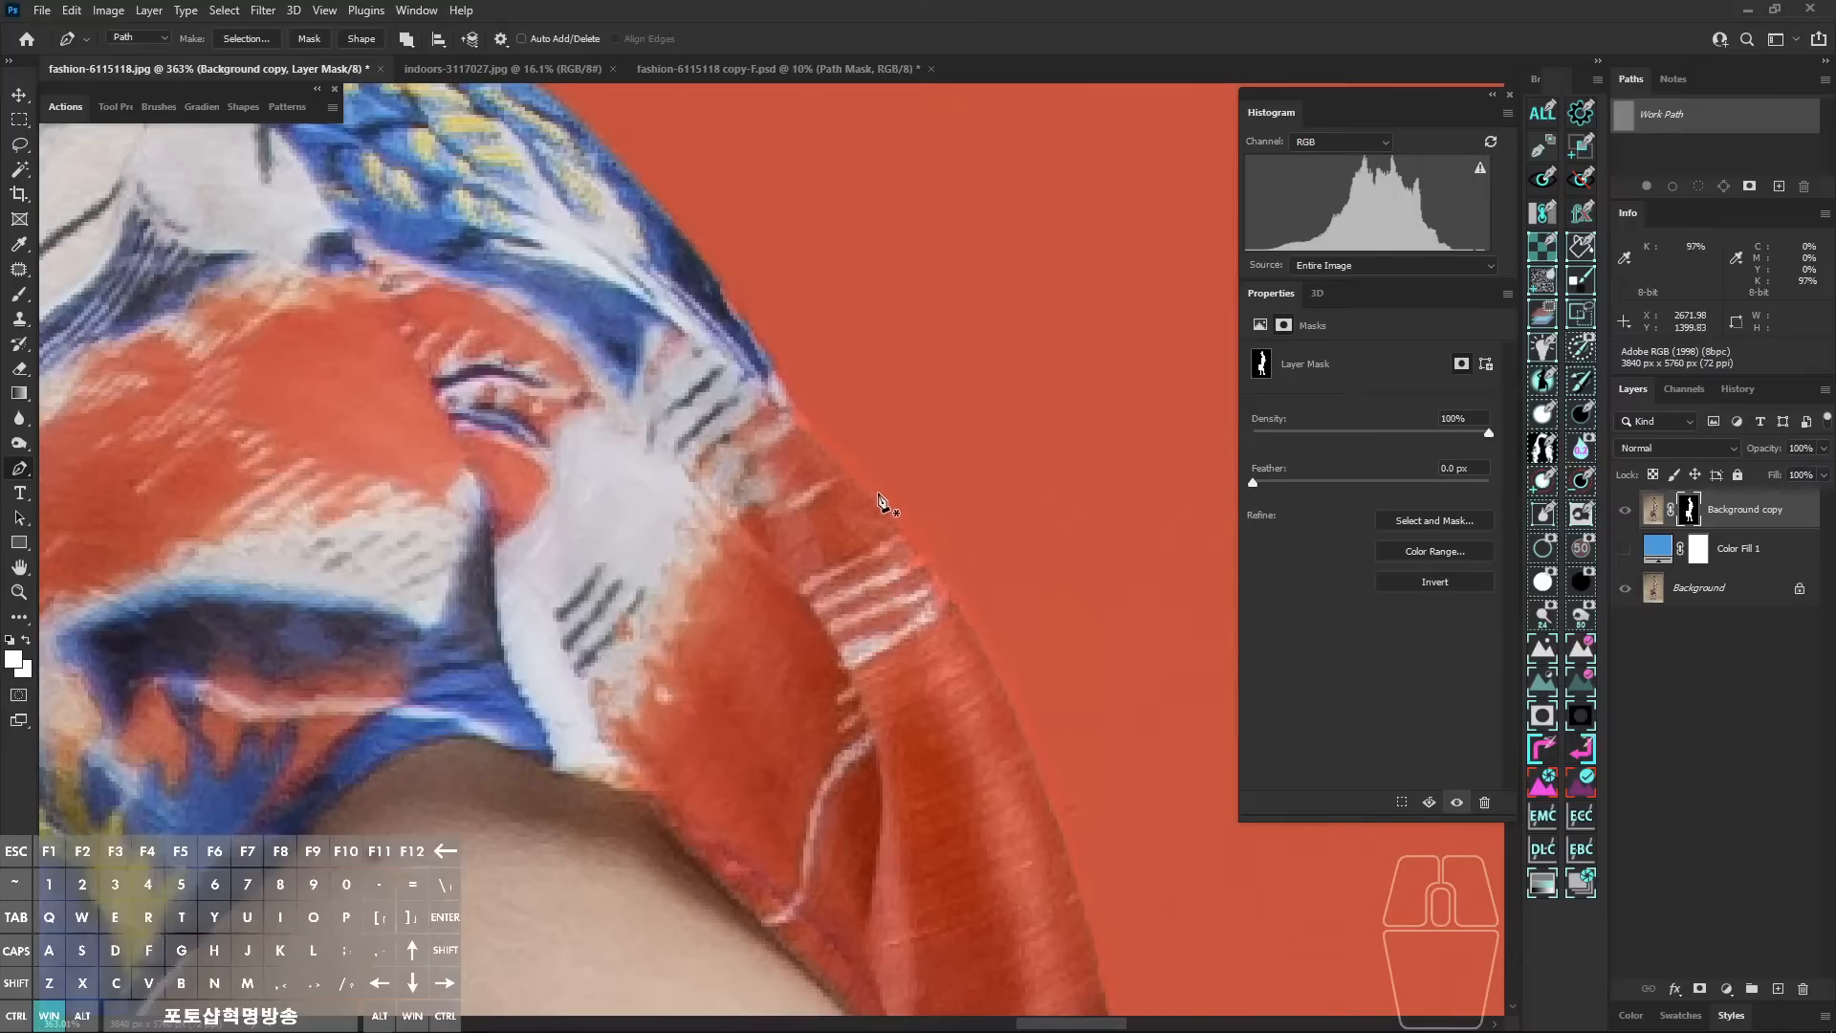
{"action": "left_click", "coordinate": [875, 499]}
{"action": "left_click", "coordinate": [908, 531]}
{"action": "left_click", "coordinate": [935, 568]}
{"action": "left_click", "coordinate": [963, 604]}
{"action": "left_click_drag", "start_coordinate": [980, 638], "coordinate": [961, 706]}
{"action": "left_click_drag", "start_coordinate": [905, 725], "coordinate": [854, 714]}
{"action": "left_click_drag", "start_coordinate": [800, 640], "coordinate": [854, 494]}
{"action": "left_click", "coordinate": [1544, 417]}
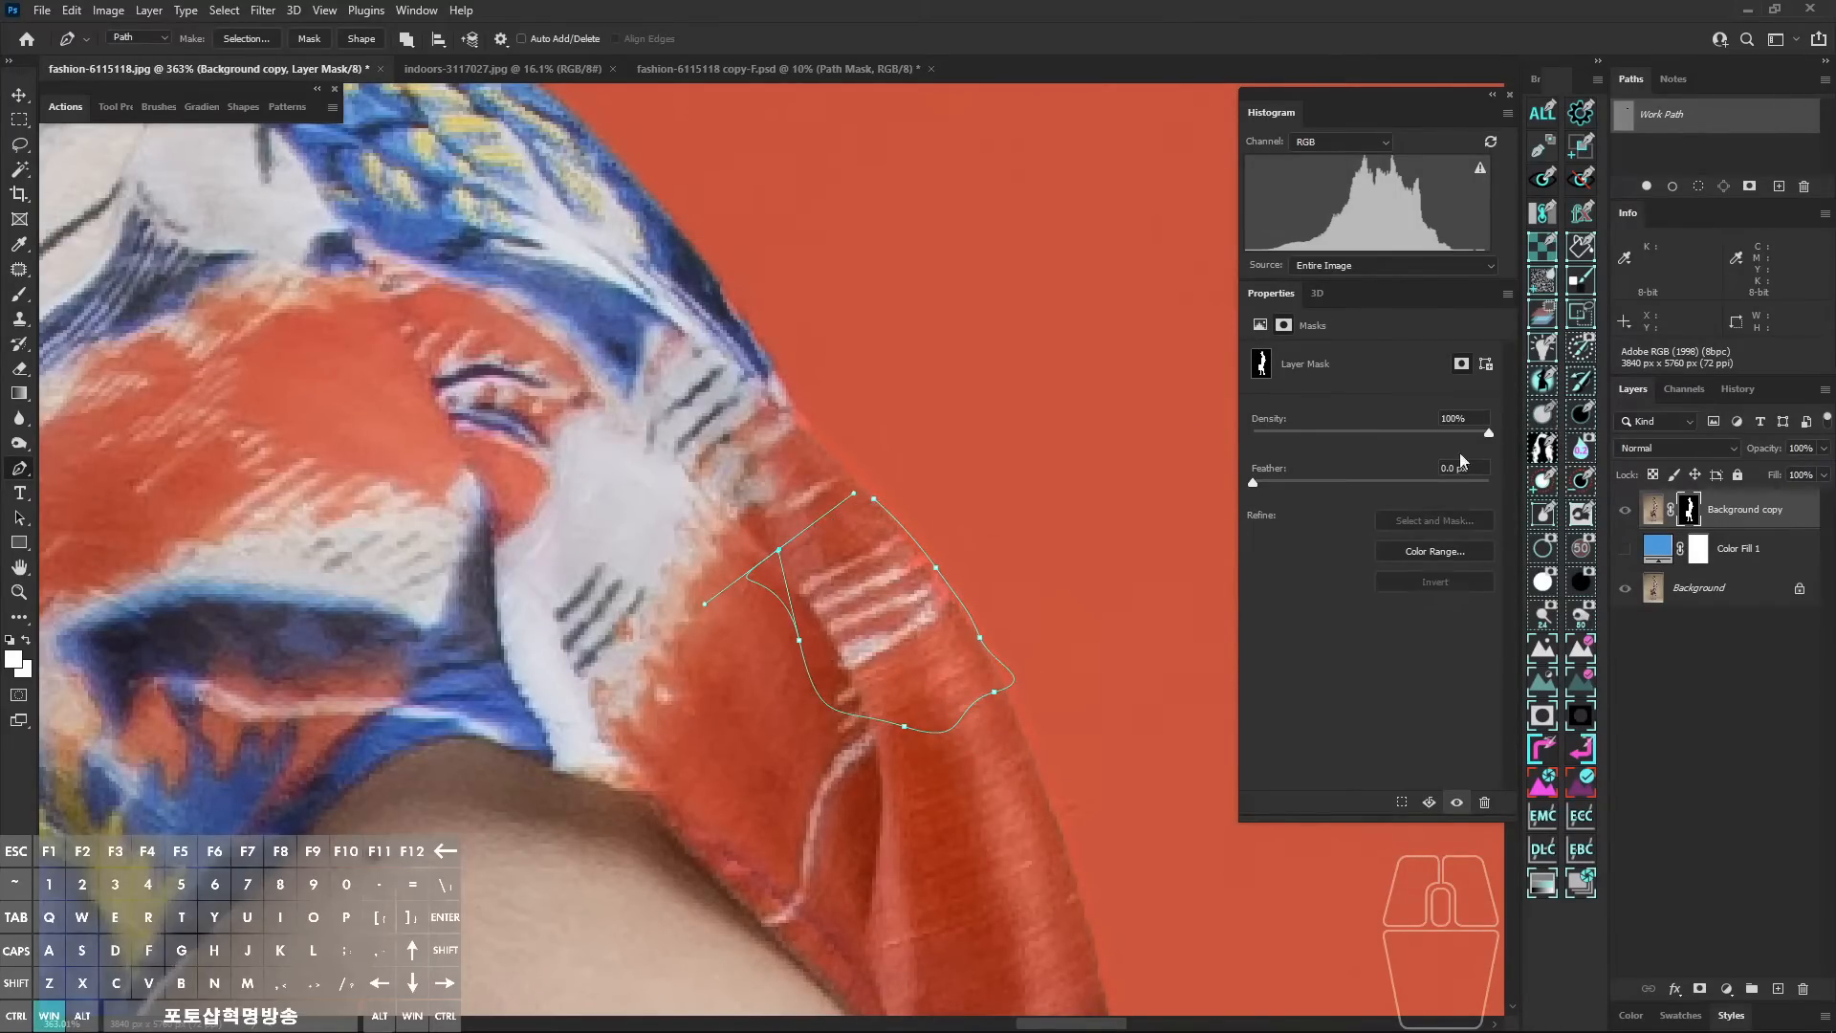
Step: Trace a closed path around the leftover background sliver beside the sleeve edge and fill it with black on the layer mask
{"action": "scroll", "coordinate": [1035, 720], "scroll_direction": "up", "scroll_amount": 3}
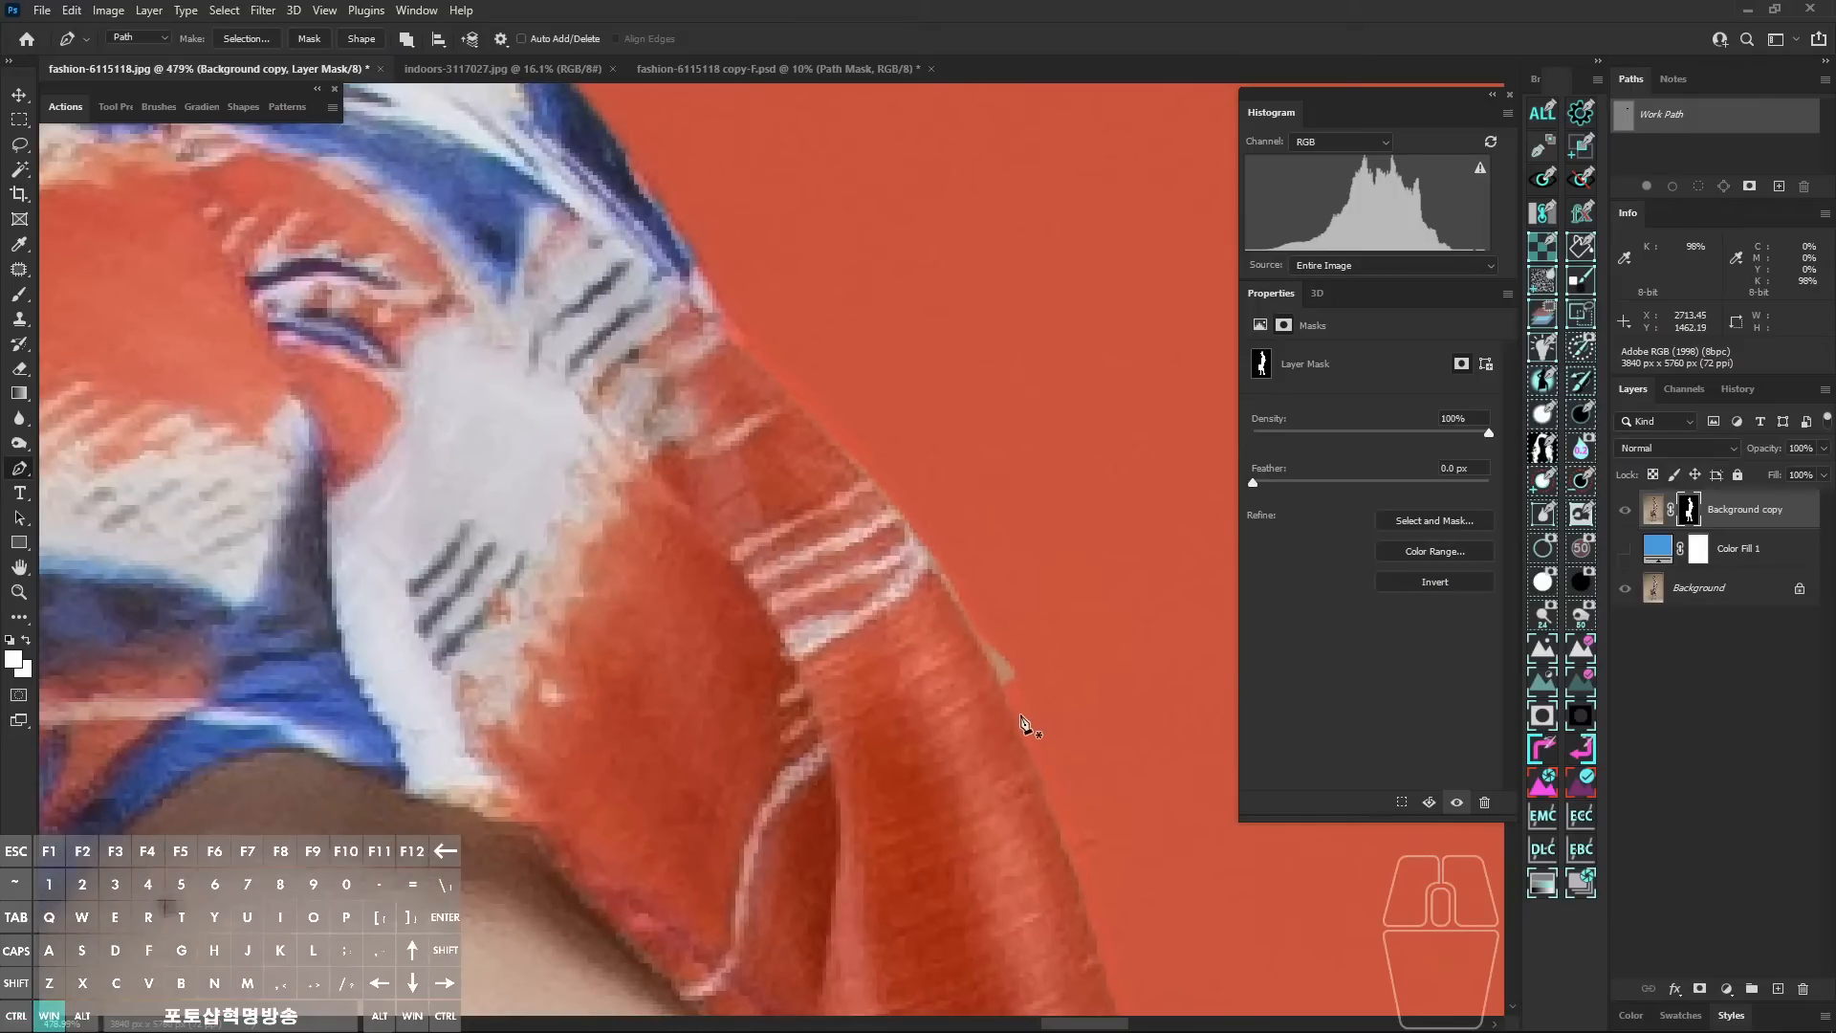
{"action": "left_click_drag", "start_coordinate": [980, 646], "coordinate": [969, 623]}
{"action": "left_click_drag", "start_coordinate": [989, 544], "coordinate": [1022, 558]}
{"action": "left_click_drag", "start_coordinate": [1058, 615], "coordinate": [1068, 735]}
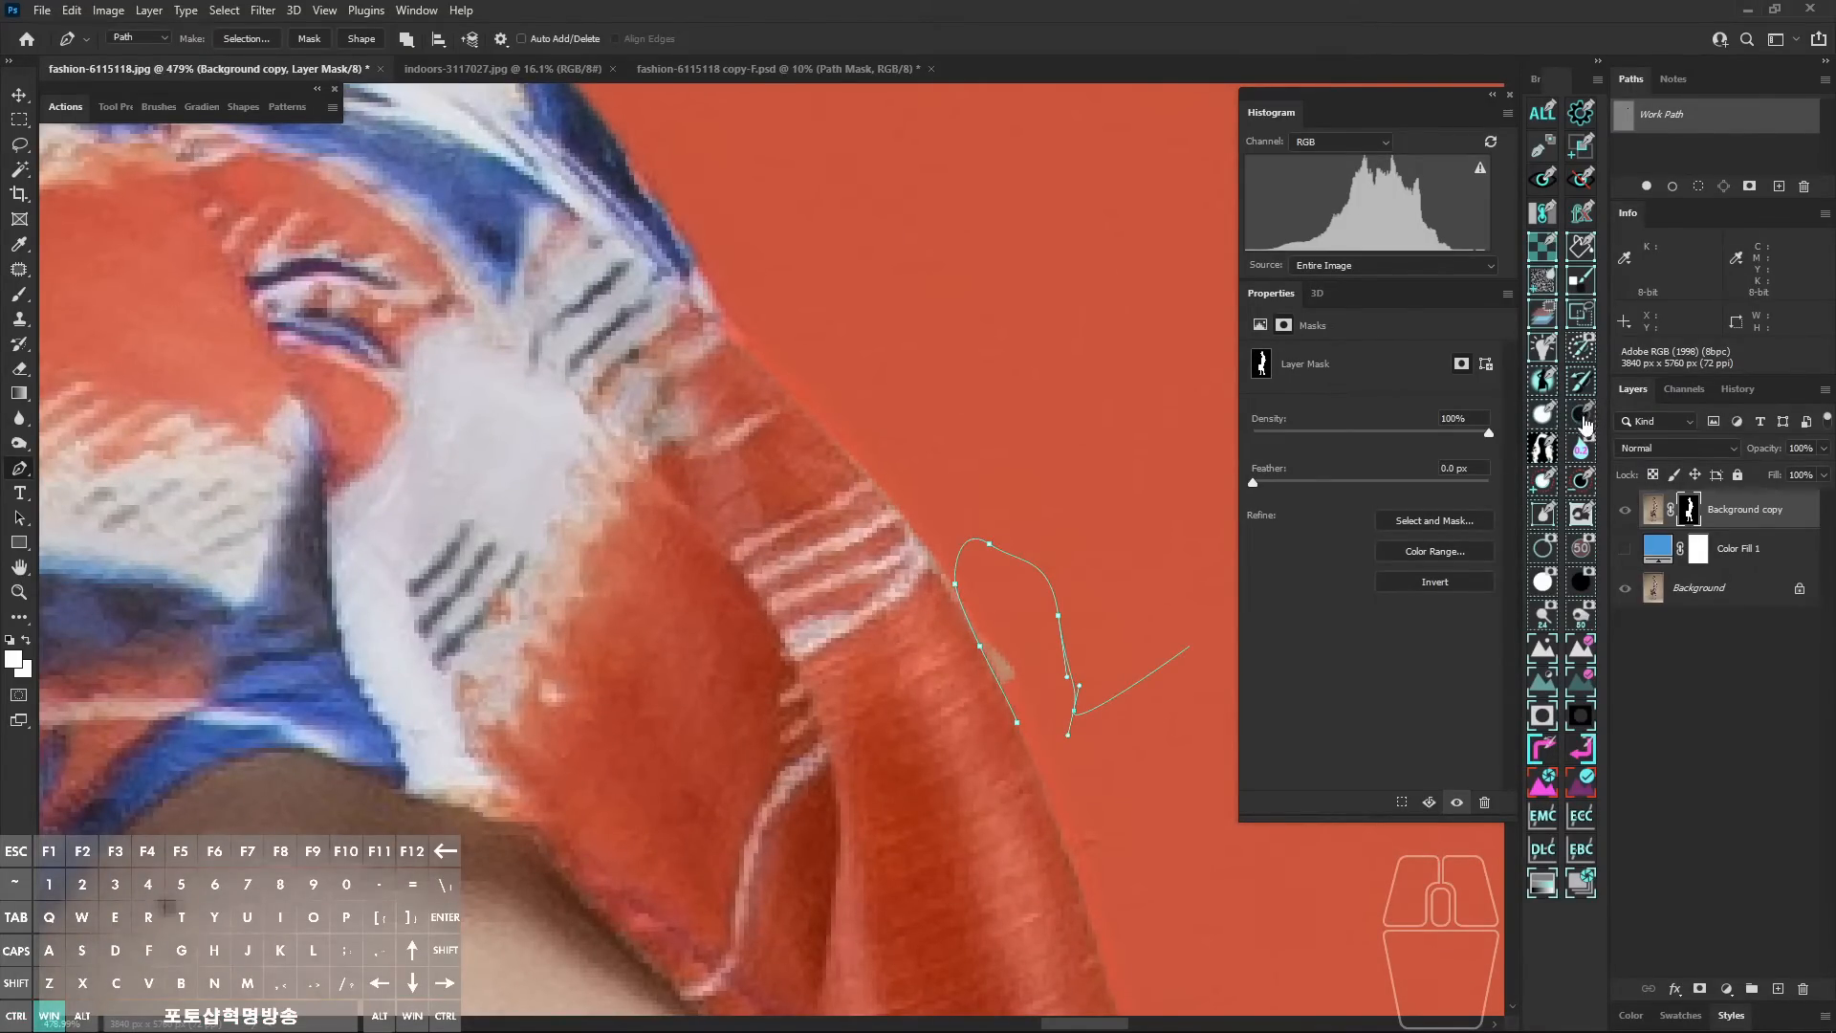
{"action": "left_click", "coordinate": [1582, 419]}
{"action": "left_click_drag", "start_coordinate": [1060, 570], "coordinate": [989, 572]}
{"action": "left_click_drag", "start_coordinate": [1125, 662], "coordinate": [1109, 553]}
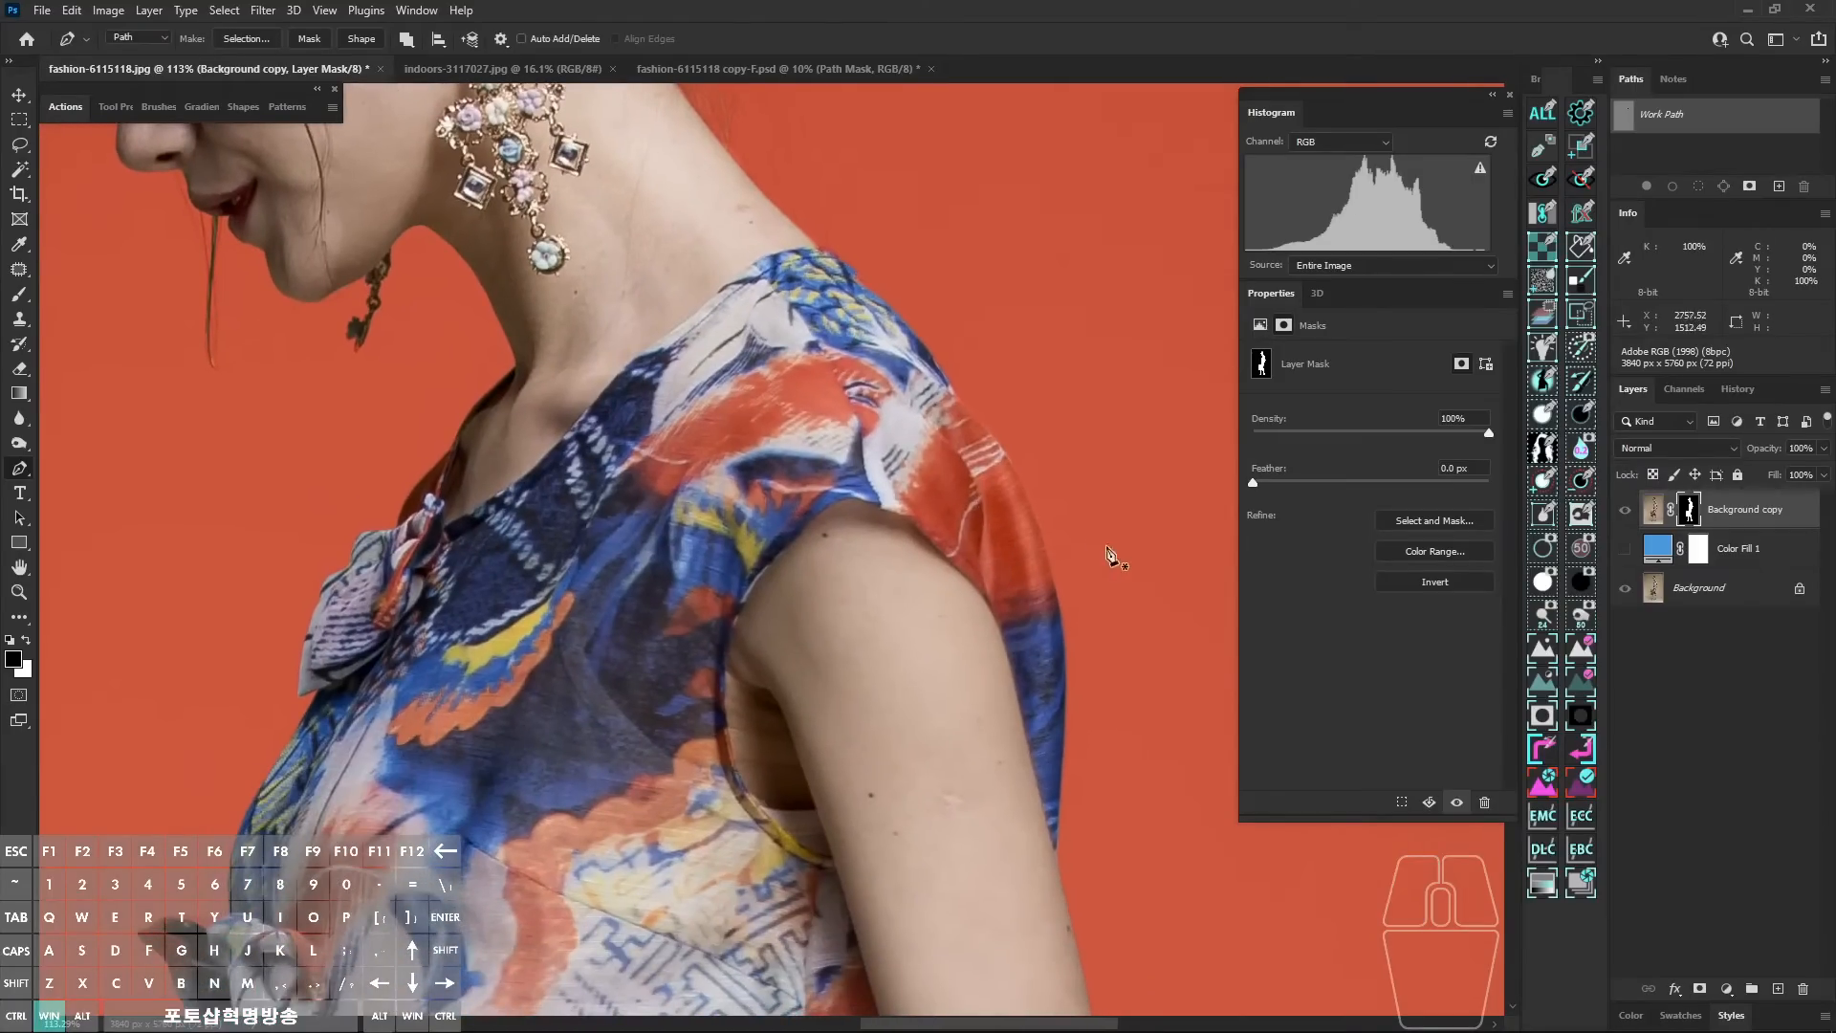
Step: Check the cutout against the original photo, and show the blue Color Fill 1 layer behind the masked woman
{"action": "left_click", "coordinate": [1625, 510]}
{"action": "key", "text": "ctrl+shift+a"}
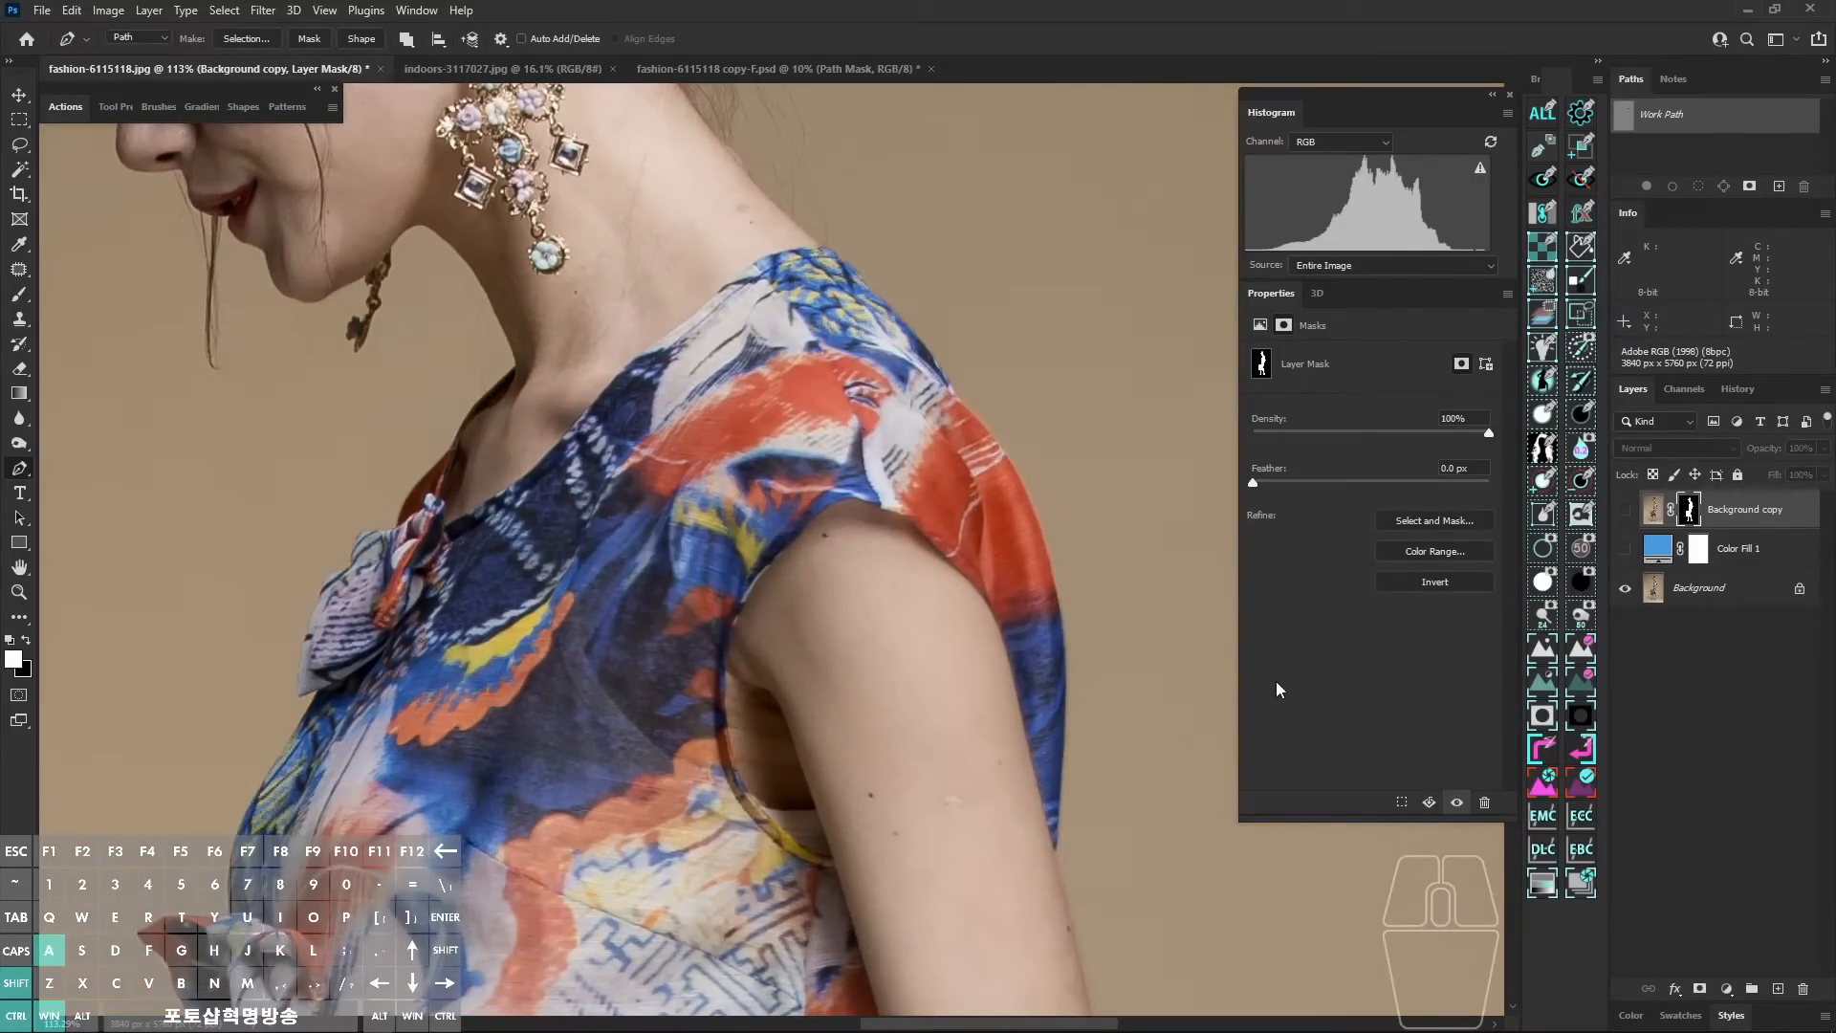
{"action": "left_click", "coordinate": [1623, 548]}
{"action": "left_click_drag", "start_coordinate": [948, 424], "coordinate": [875, 425]}
{"action": "mouse_move", "coordinate": [996, 535]}
{"action": "left_mouse_down"}
{"action": "mouse_move", "coordinate": [908, 449]}
{"action": "mouse_move", "coordinate": [962, 511]}
{"action": "mouse_move", "coordinate": [921, 533]}
{"action": "mouse_move", "coordinate": [943, 577]}
{"action": "left_mouse_up"}
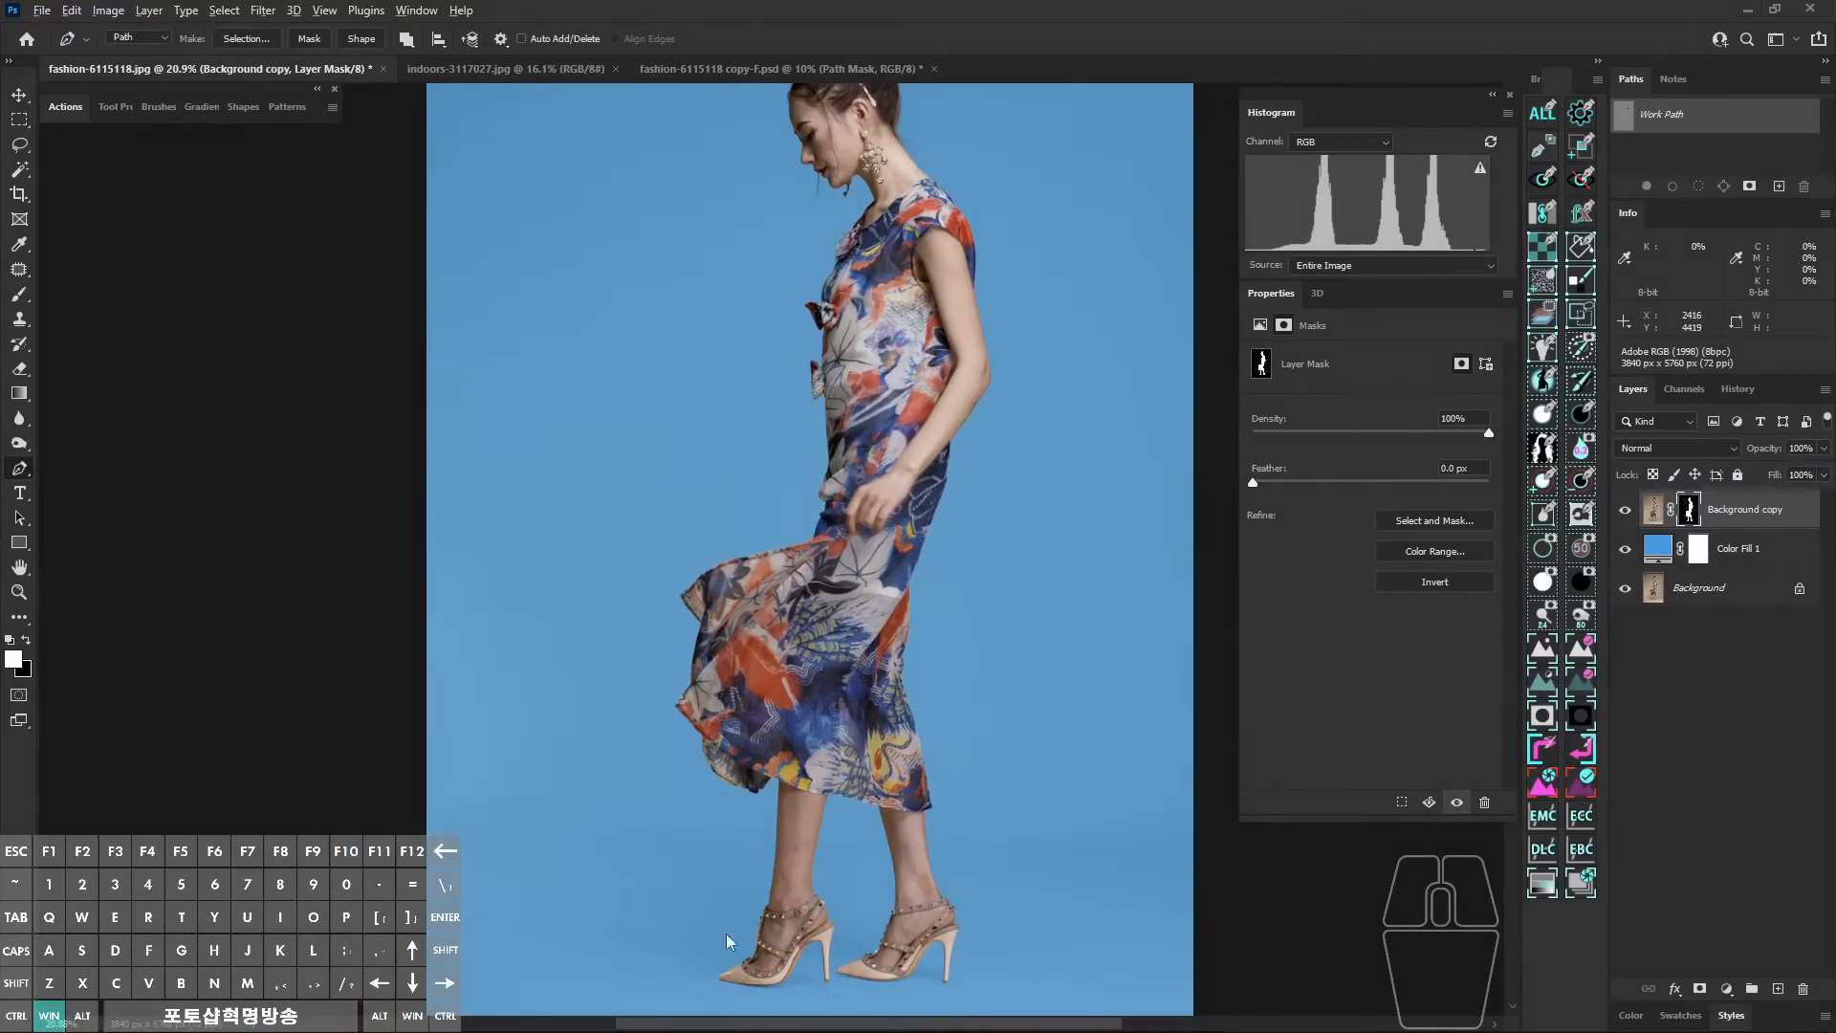
{"action": "mouse_move", "coordinate": [656, 929]}
{"action": "left_mouse_down"}
{"action": "mouse_move", "coordinate": [809, 1010]}
{"action": "mouse_move", "coordinate": [711, 783]}
{"action": "left_mouse_up"}
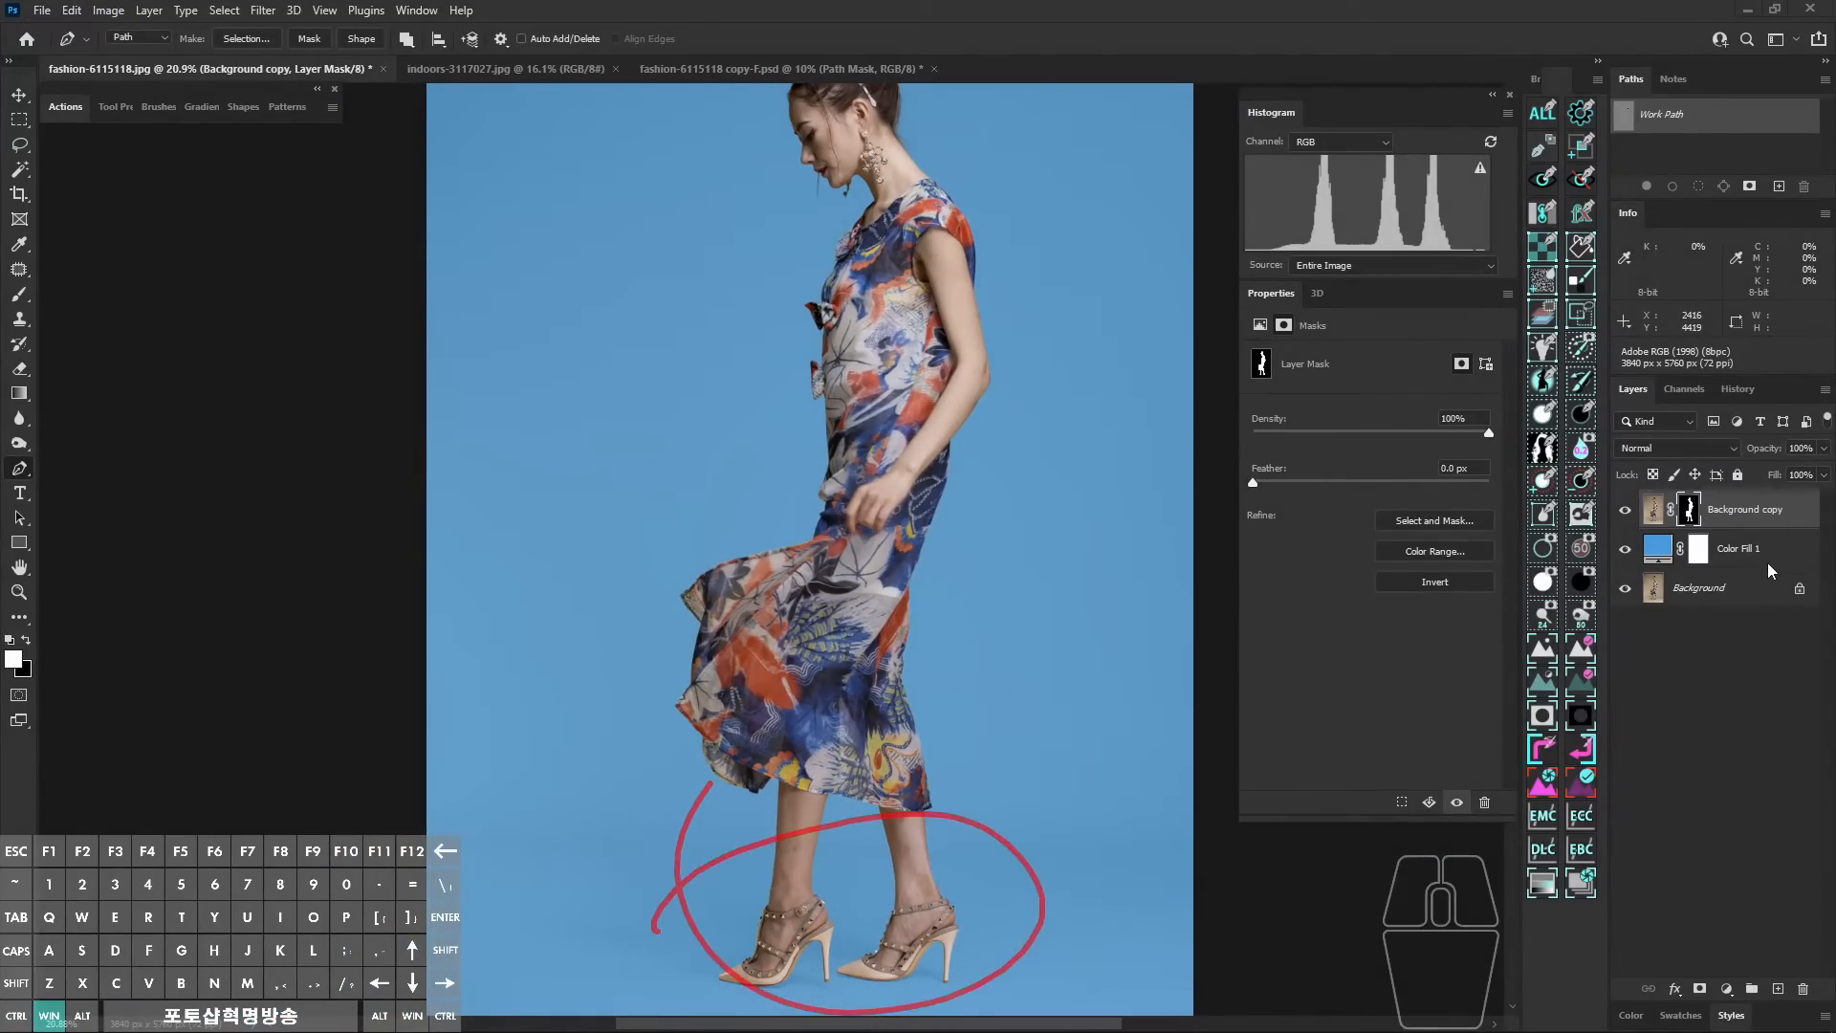
{"action": "mouse_move", "coordinate": [1768, 564]}
{"action": "left_mouse_down"}
{"action": "mouse_move", "coordinate": [1667, 553]}
{"action": "mouse_move", "coordinate": [1717, 603]}
{"action": "left_mouse_up"}
{"action": "key", "text": "super+alt"}
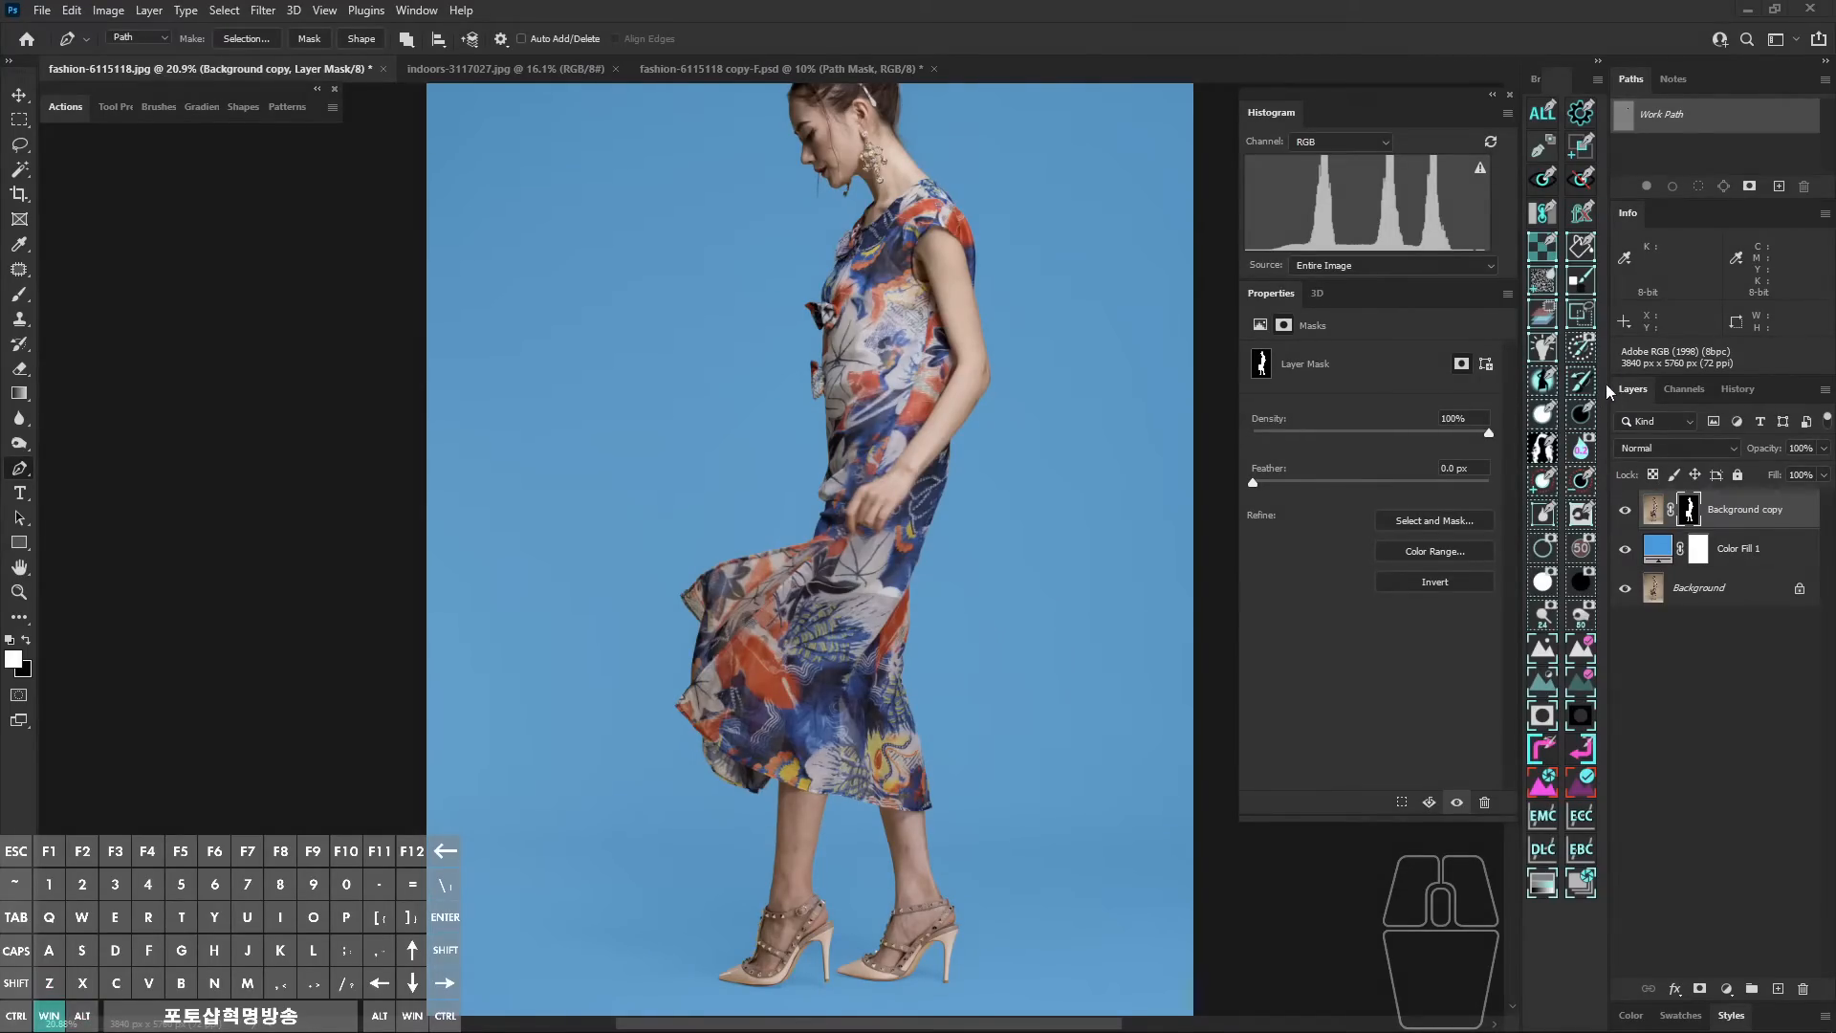
{"action": "mouse_move", "coordinate": [1595, 369]}
{"action": "left_mouse_down"}
{"action": "mouse_move", "coordinate": [1584, 398]}
{"action": "mouse_move", "coordinate": [1598, 386]}
{"action": "left_mouse_up"}
{"action": "key", "text": "super+z"}
Step: Rename the Color Fill 1 layer as BG
{"action": "double_click", "coordinate": [1740, 551]}
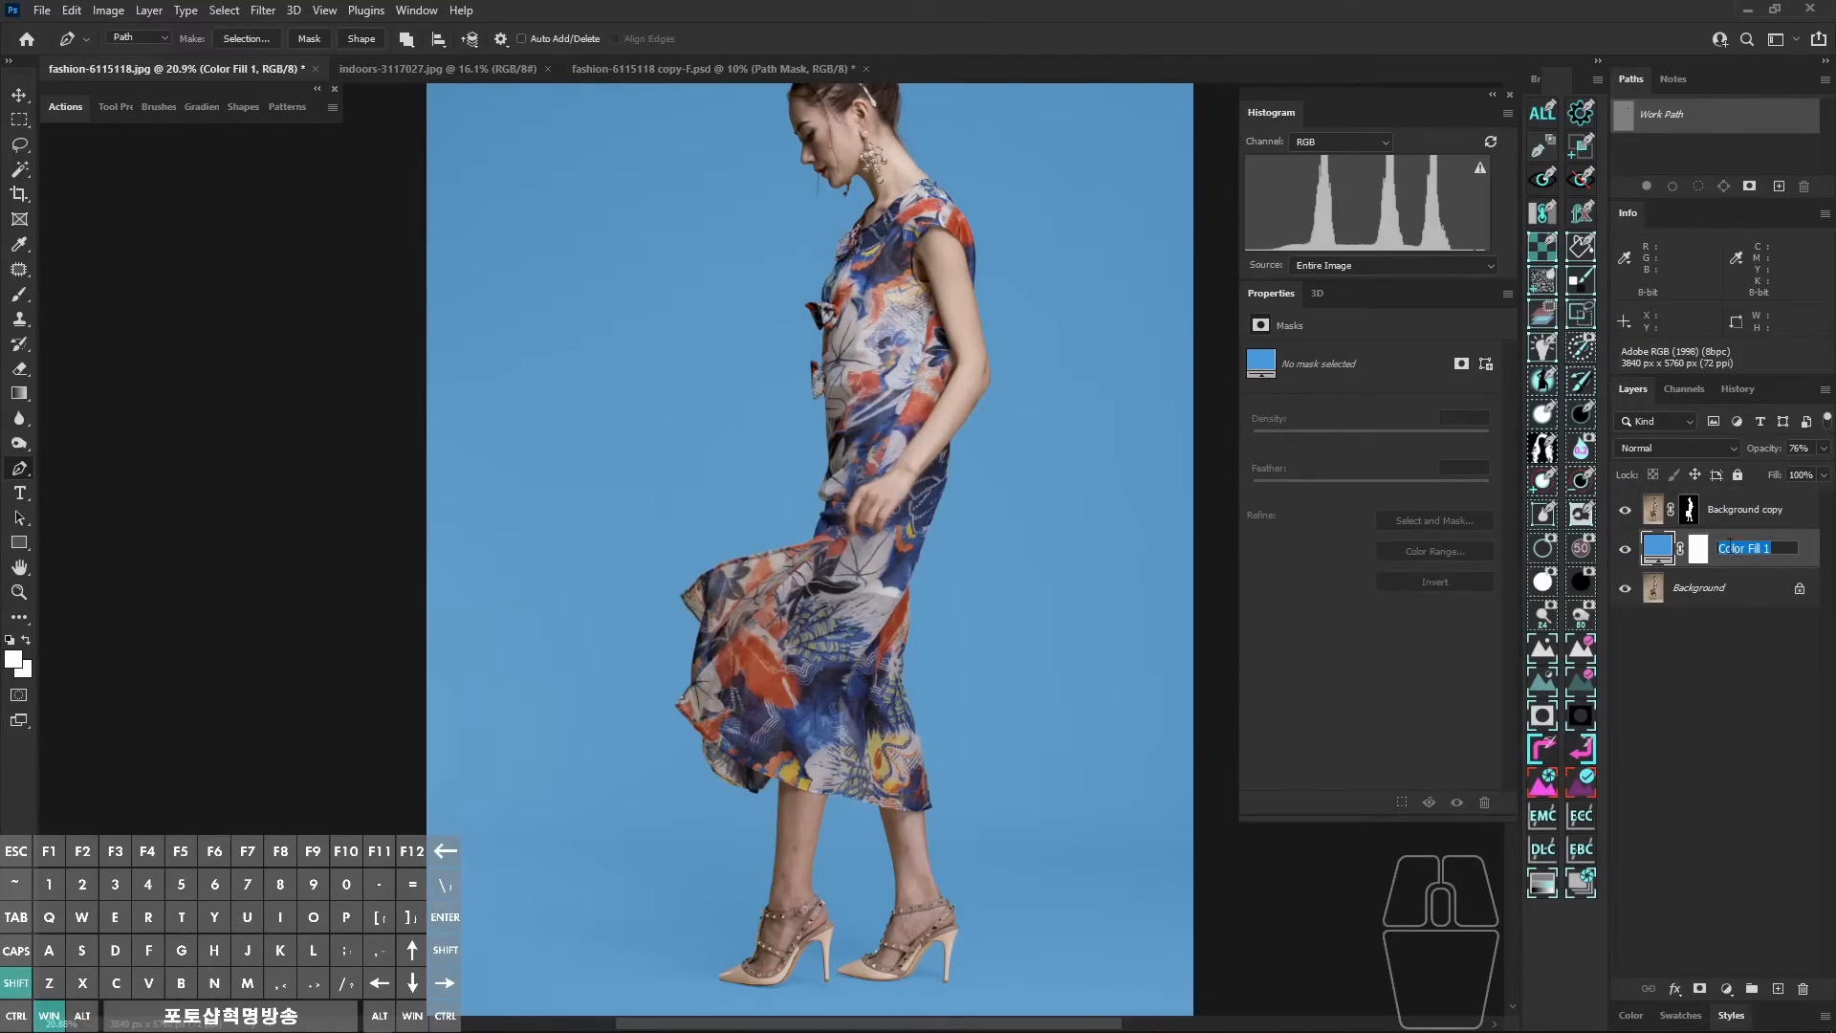
{"action": "type", "text": "BG"}
{"action": "key", "text": "Return"}
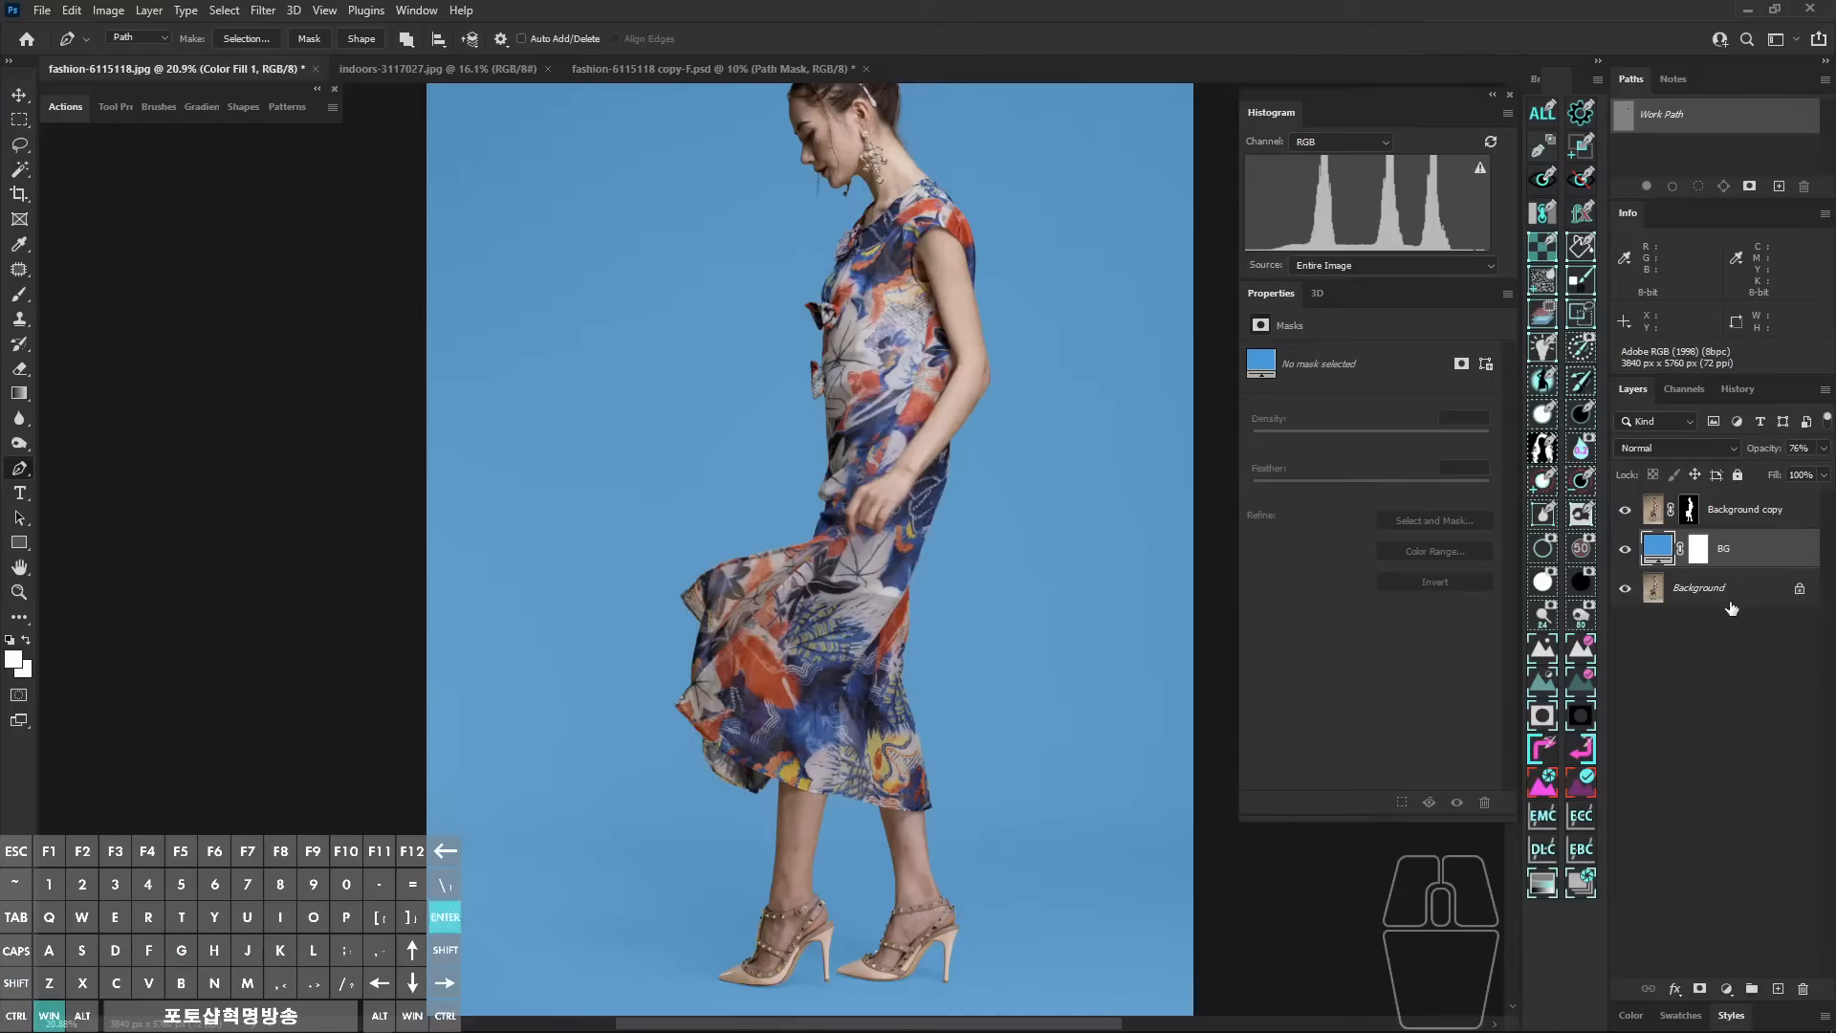
{"action": "left_click", "coordinate": [1692, 517]}
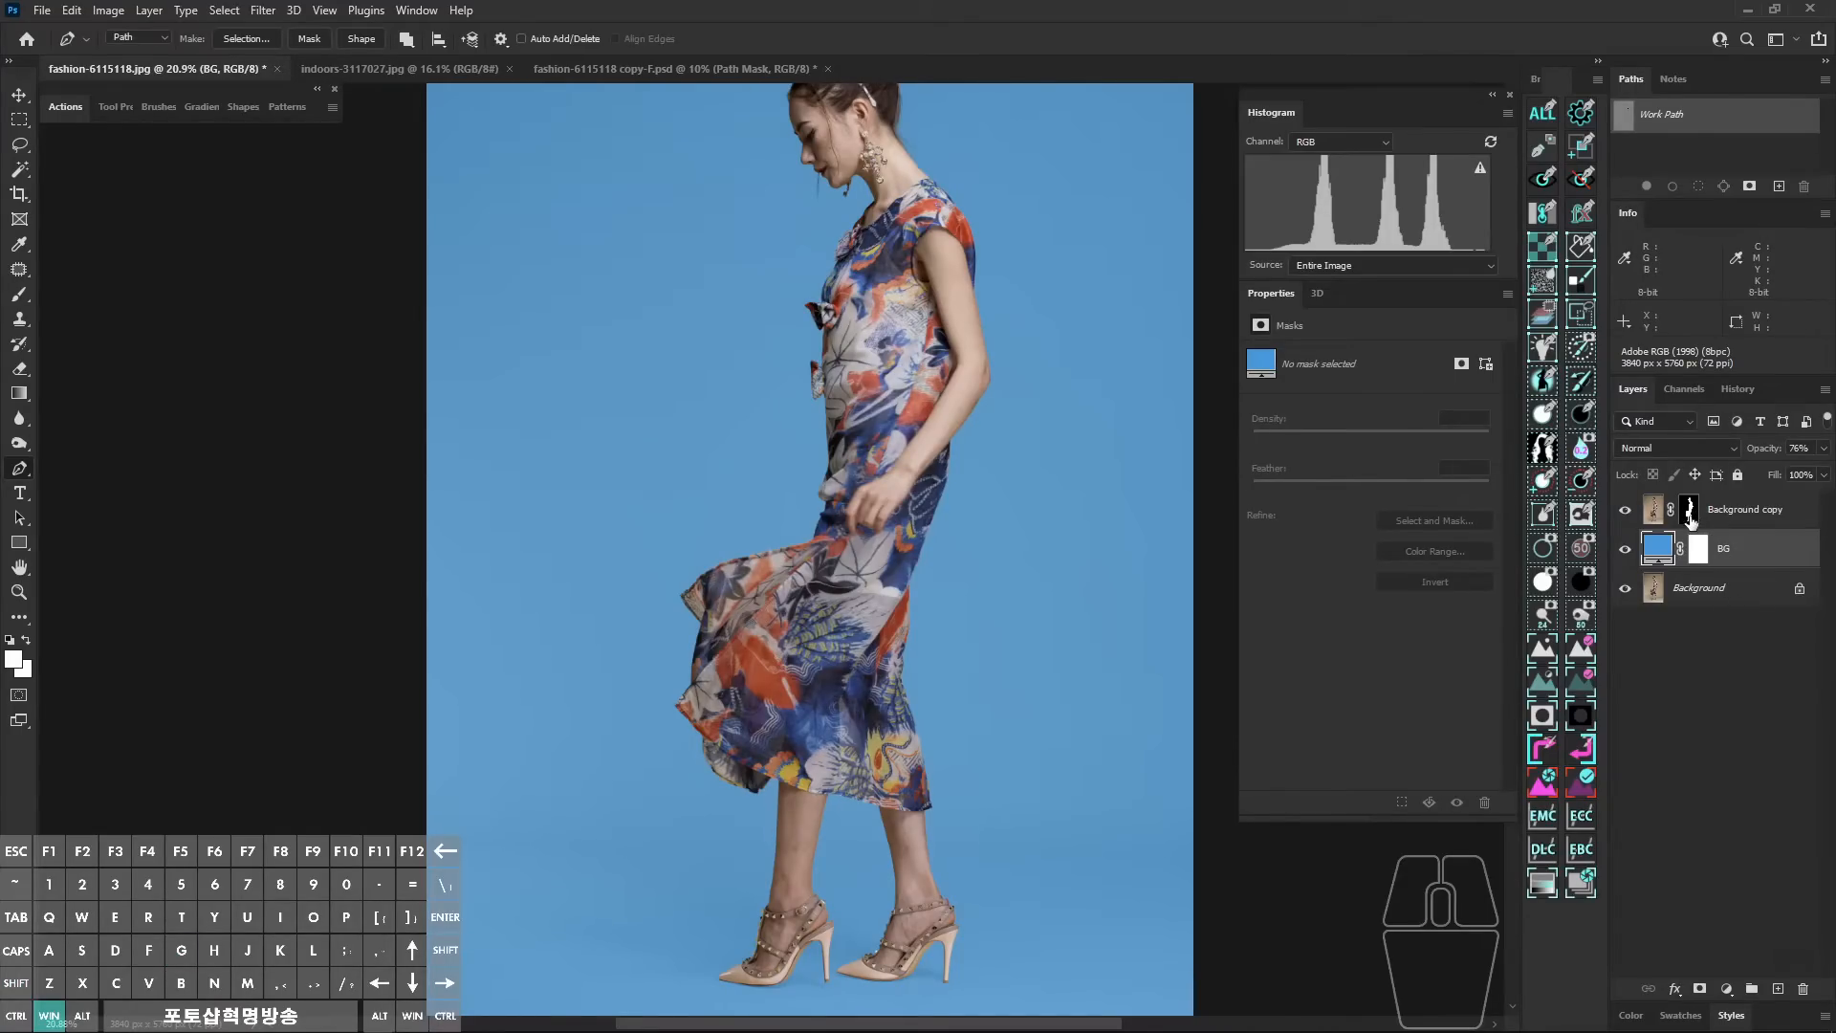
Step: Change the BG fill colour to white and add an empty layer named Shadow between BG and the cutout
{"action": "left_click", "coordinate": [1589, 383]}
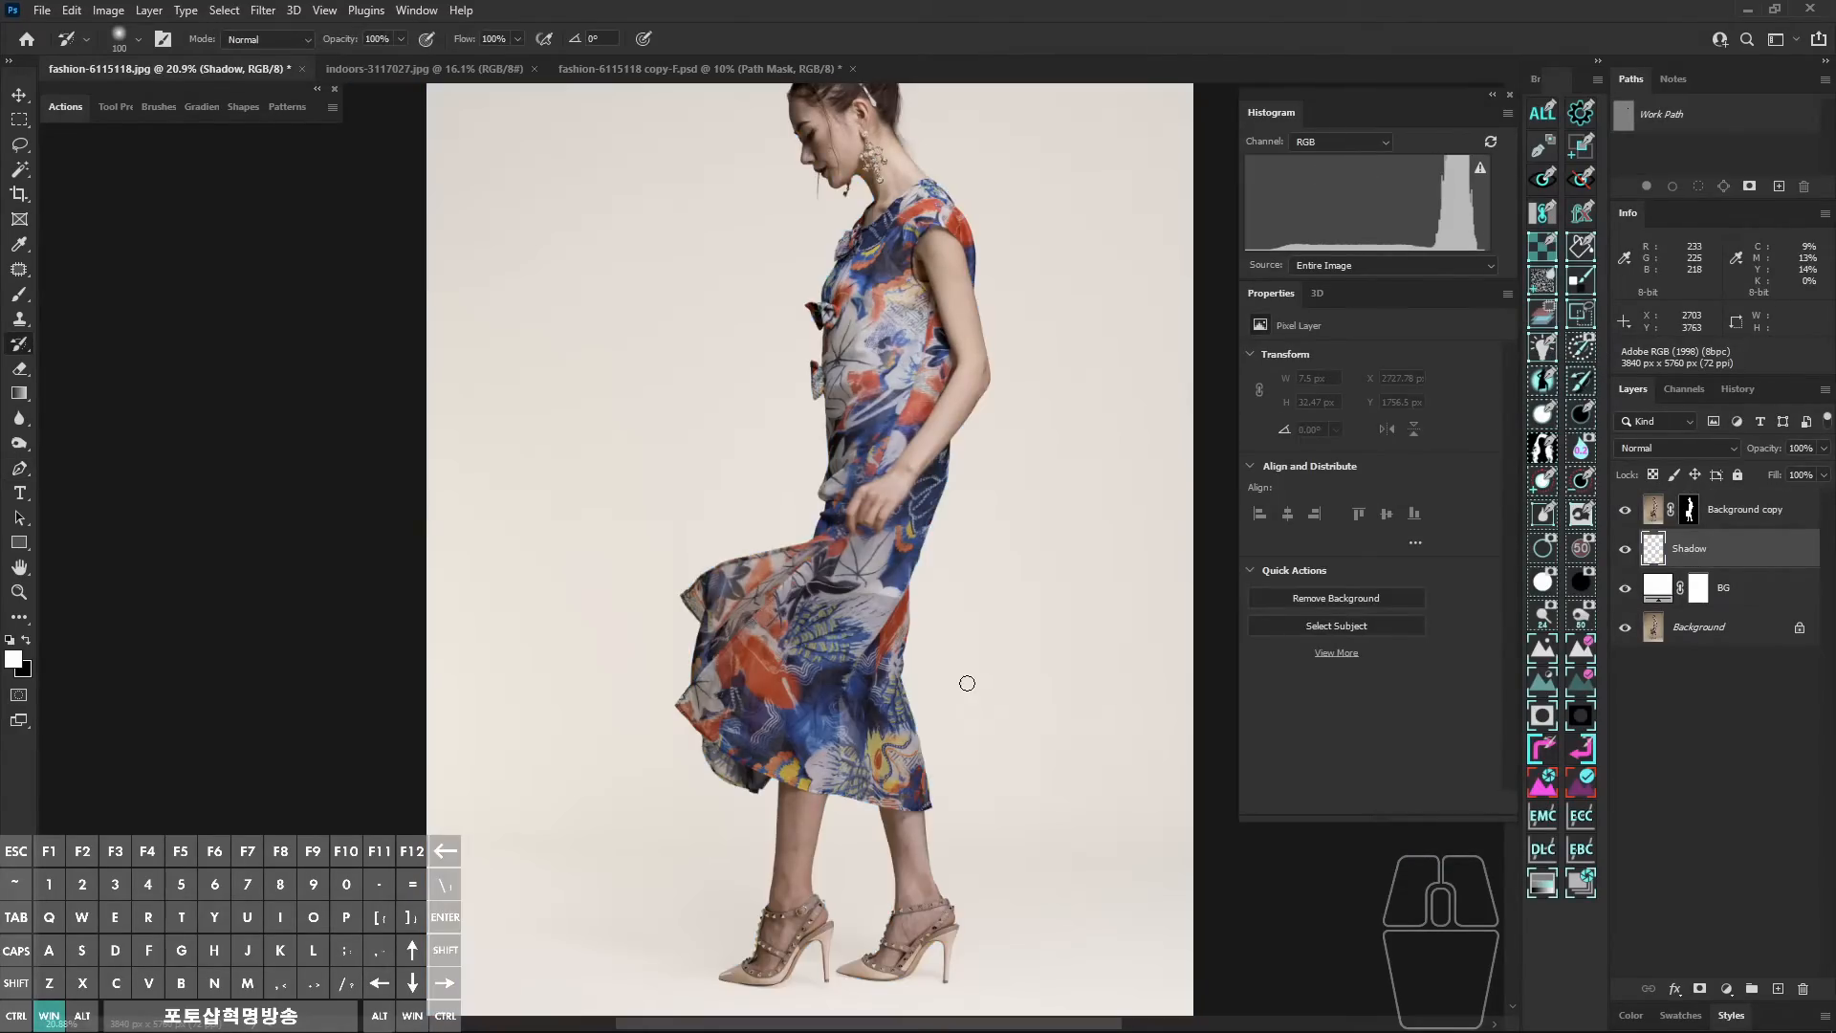
{"action": "key", "text": "ctrl+space"}
{"action": "left_click_drag", "start_coordinate": [967, 679], "coordinate": [1011, 698]}
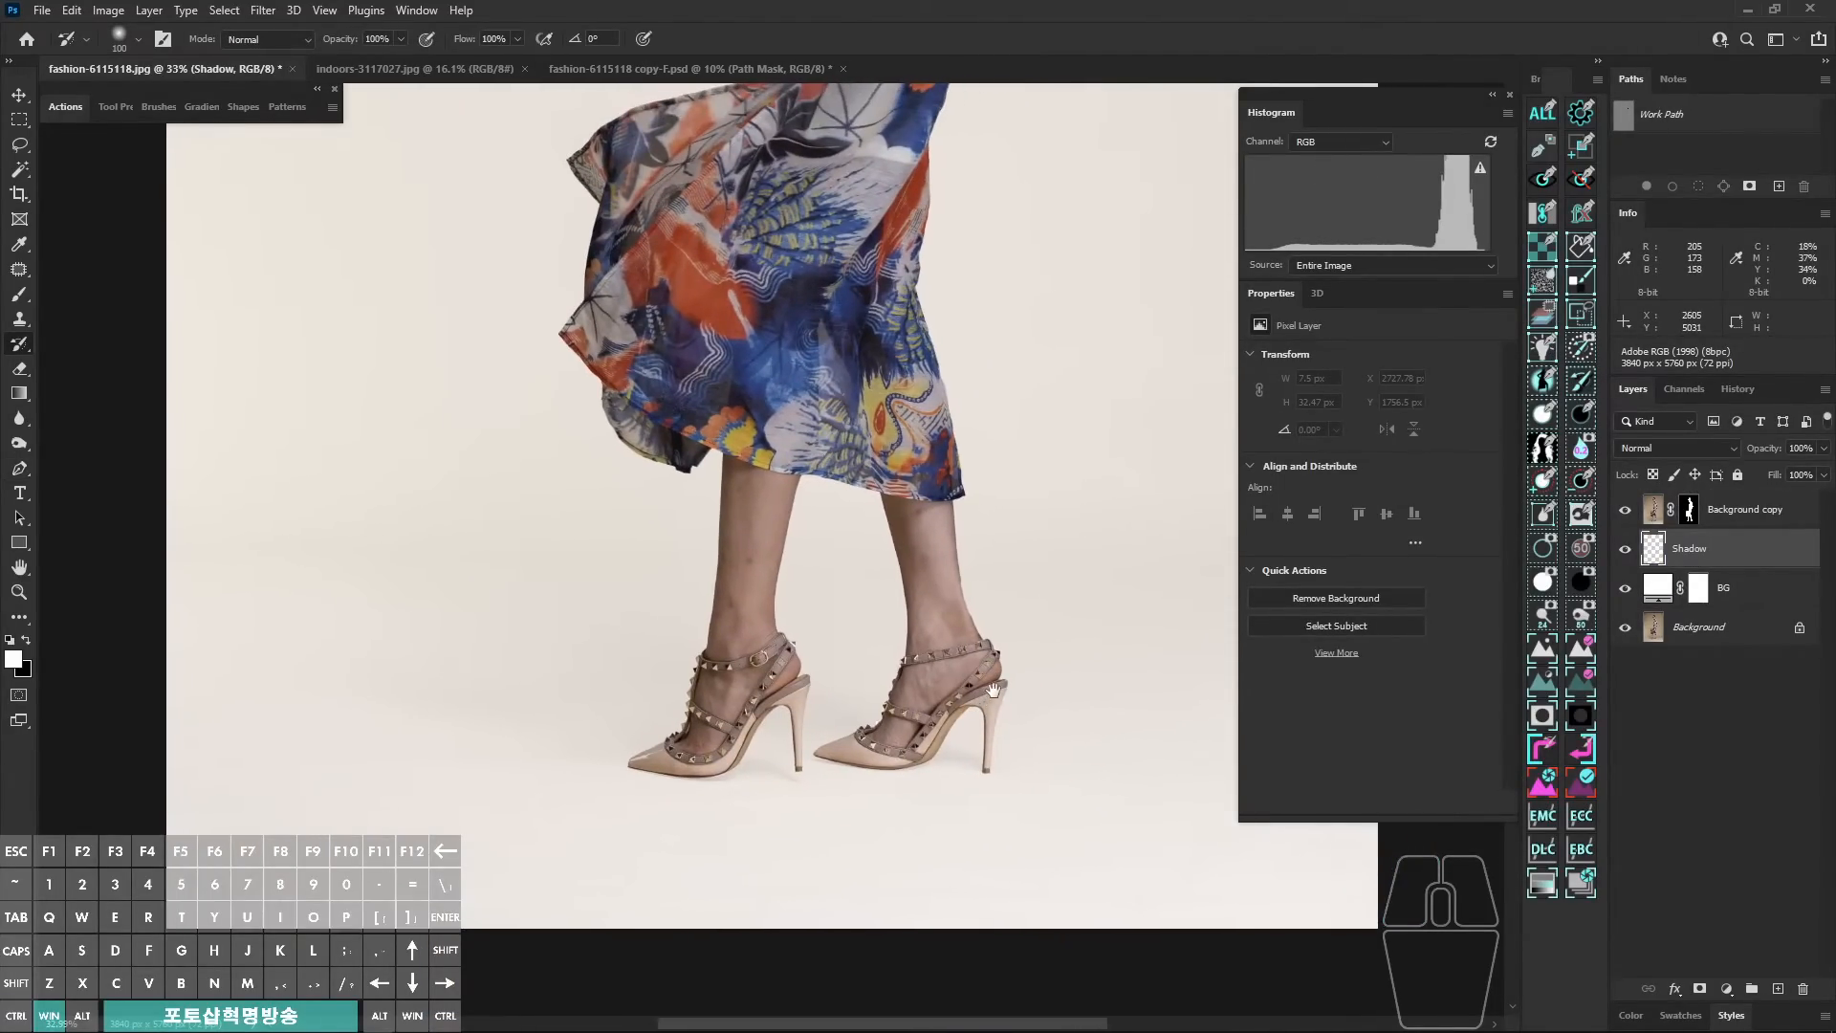
Step: Toggle the BG layer to examine the original floor shadow around the shoes, leaving BG hidden
{"action": "key", "text": "ctrl+shift+super+s"}
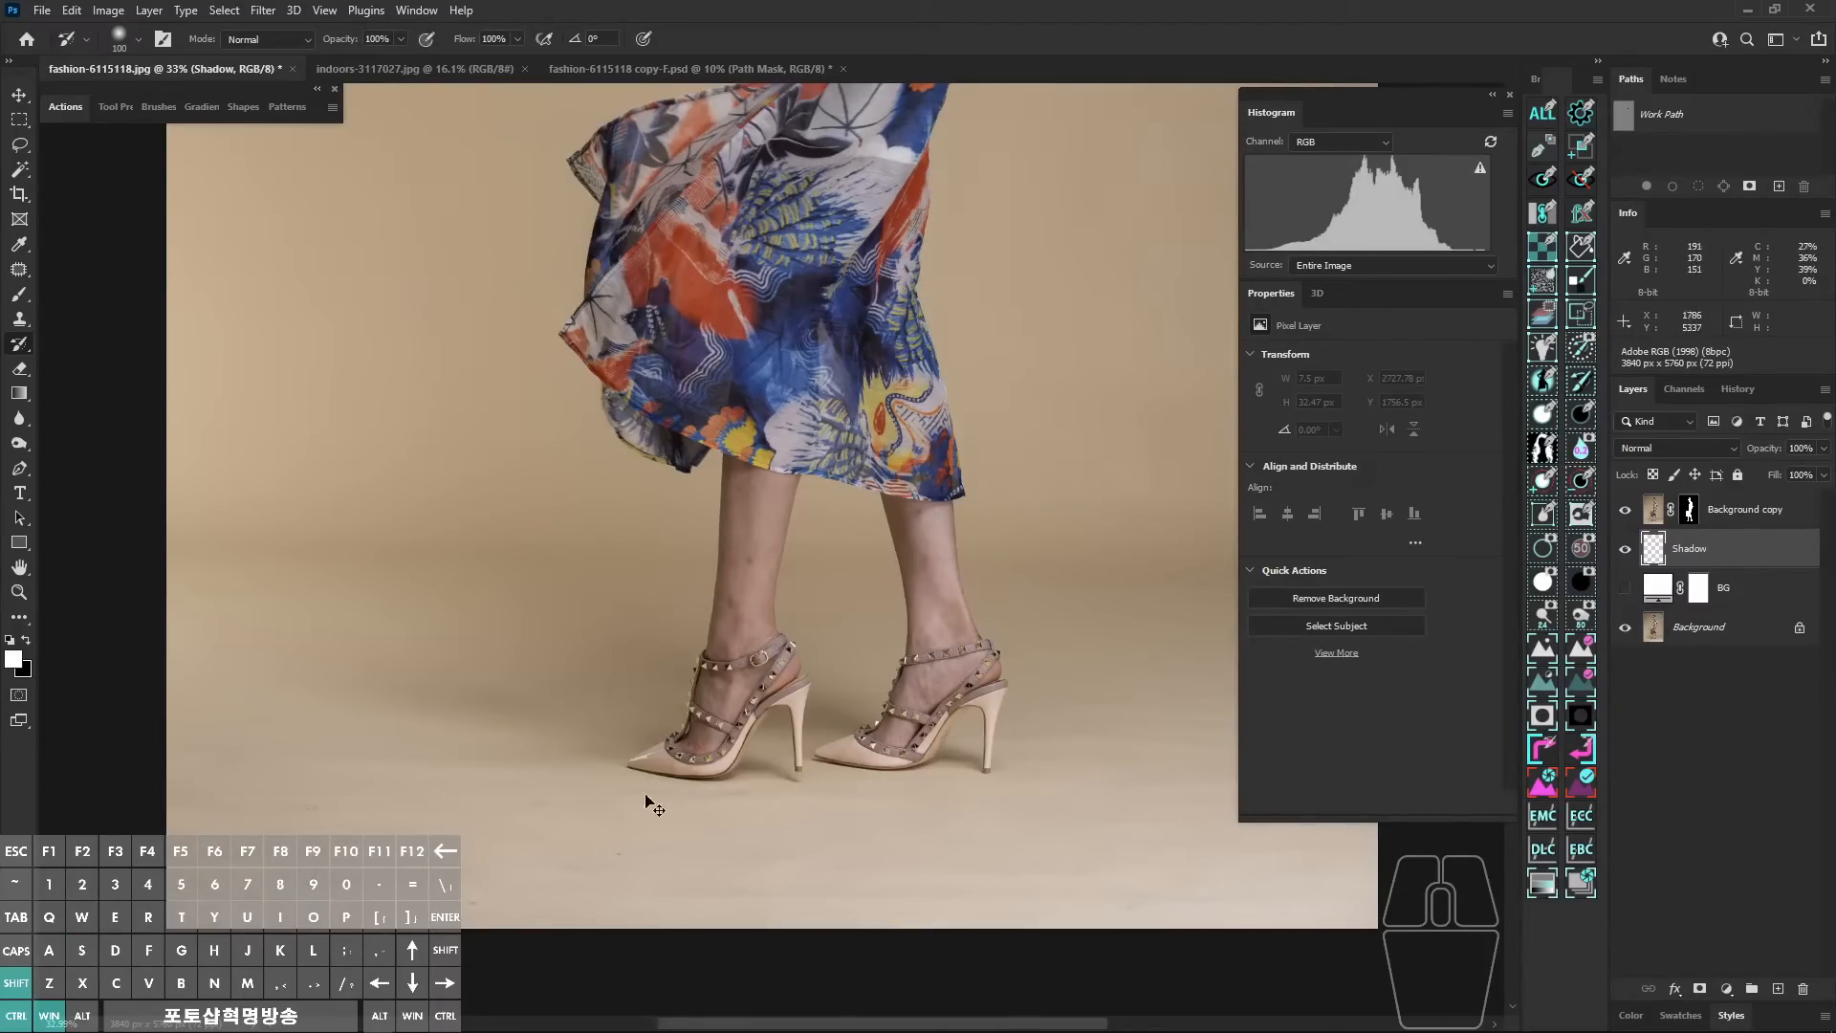
{"action": "mouse_move", "coordinate": [616, 768]}
{"action": "left_mouse_down"}
{"action": "mouse_move", "coordinate": [525, 762]}
{"action": "mouse_move", "coordinate": [418, 622]}
{"action": "mouse_move", "coordinate": [1010, 620]}
{"action": "mouse_move", "coordinate": [985, 794]}
{"action": "left_mouse_up"}
{"action": "key", "text": "ctrl+shift+super+s"}
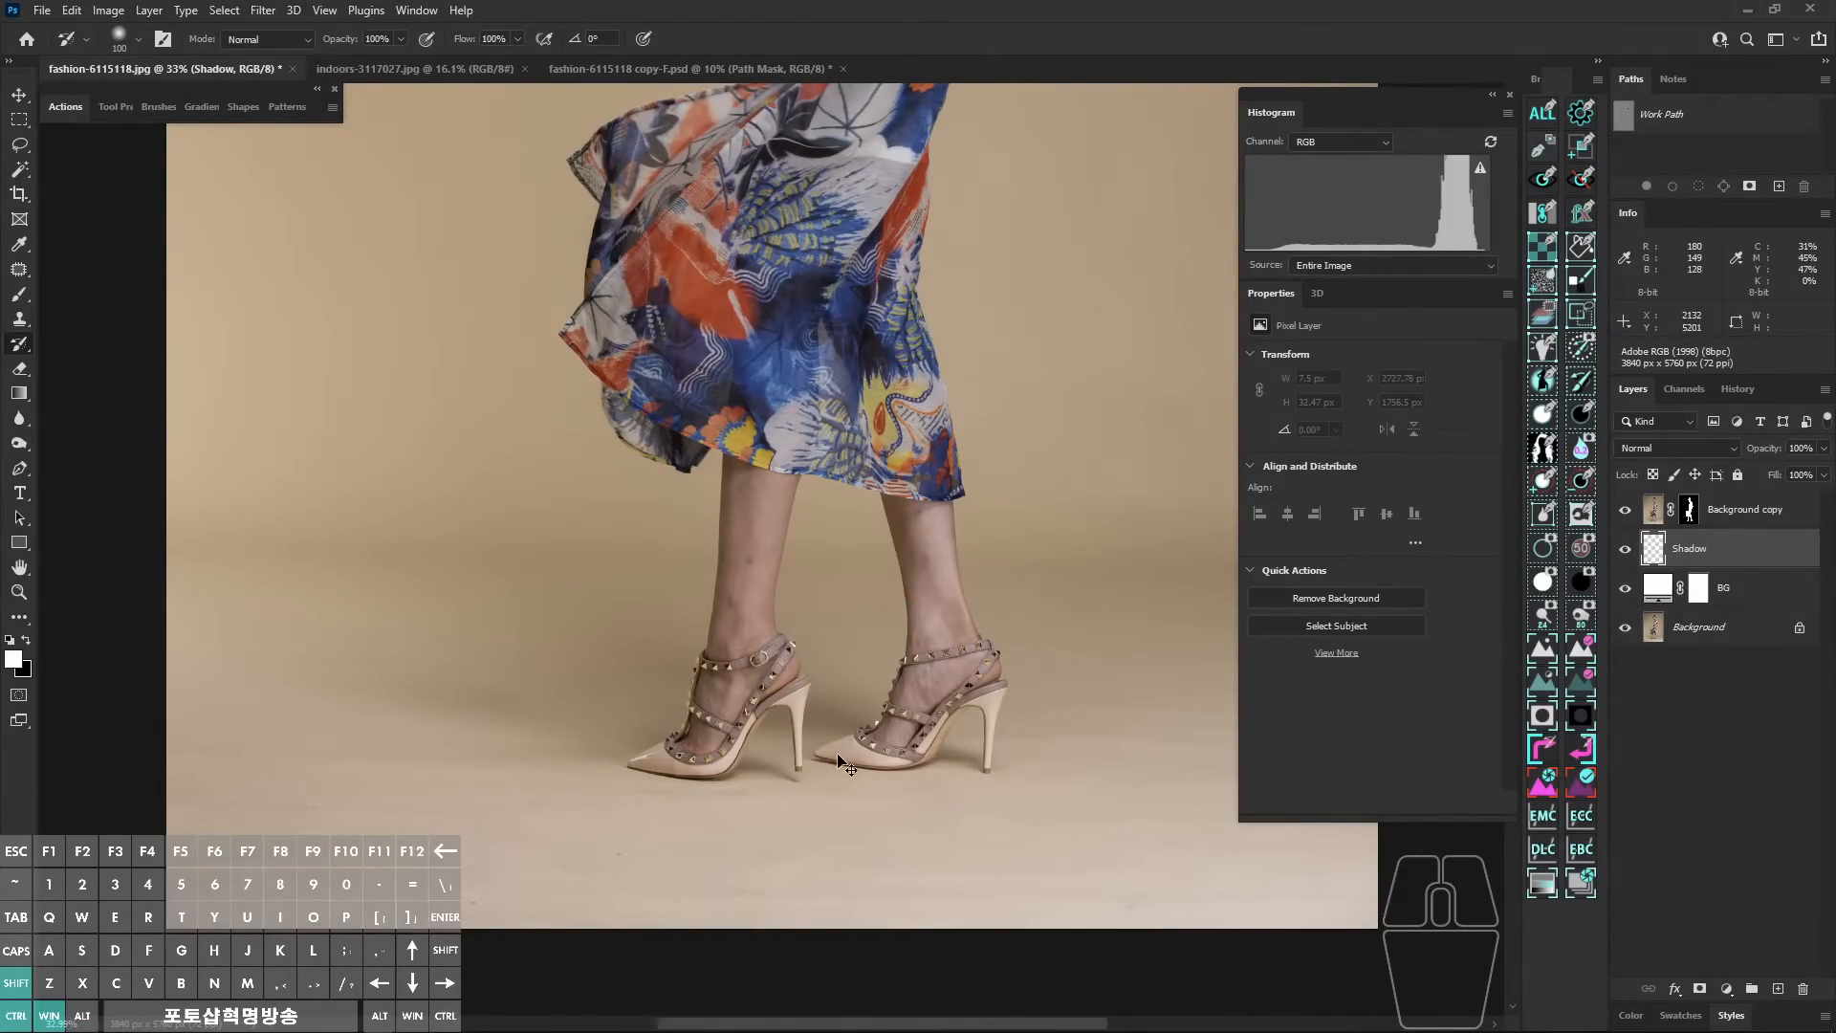
{"action": "key", "text": "ctrl+shift+super+s"}
Step: Start a Pen path on the rear ankle and run it down the back of the heel and below the rear shoe
{"action": "key", "text": "p"}
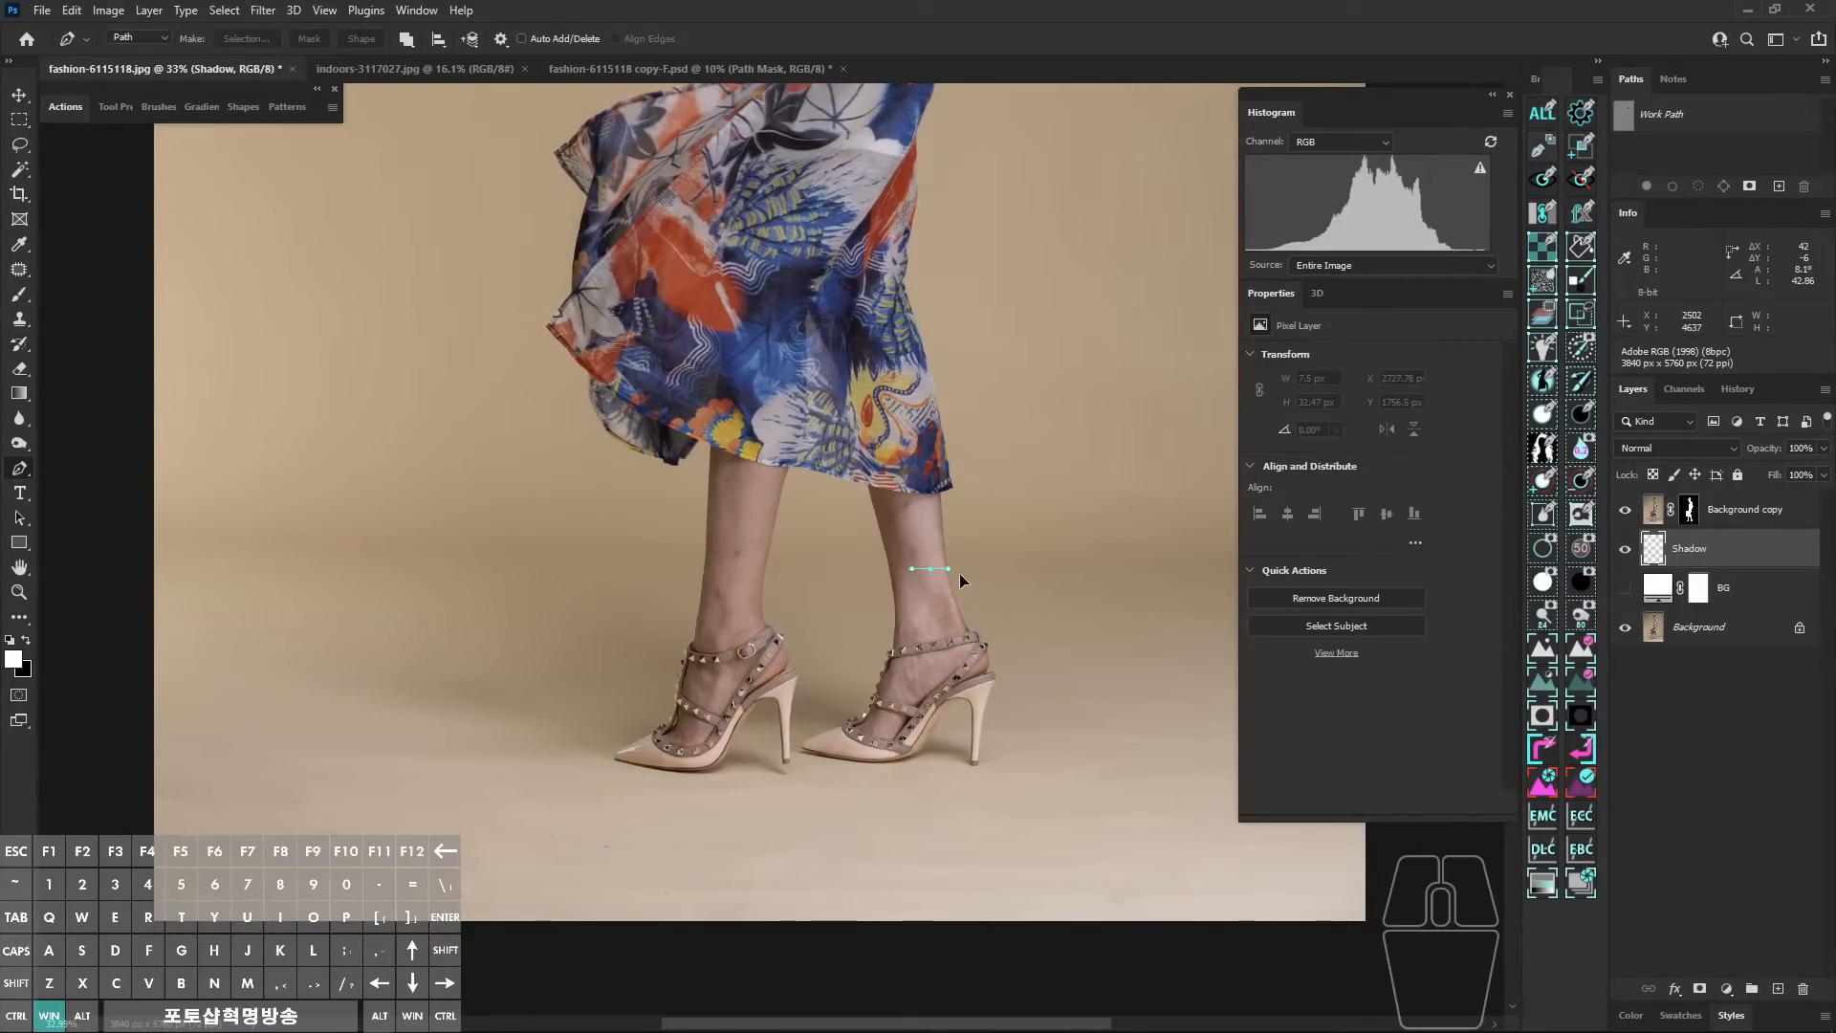
{"action": "left_click", "coordinate": [980, 652]}
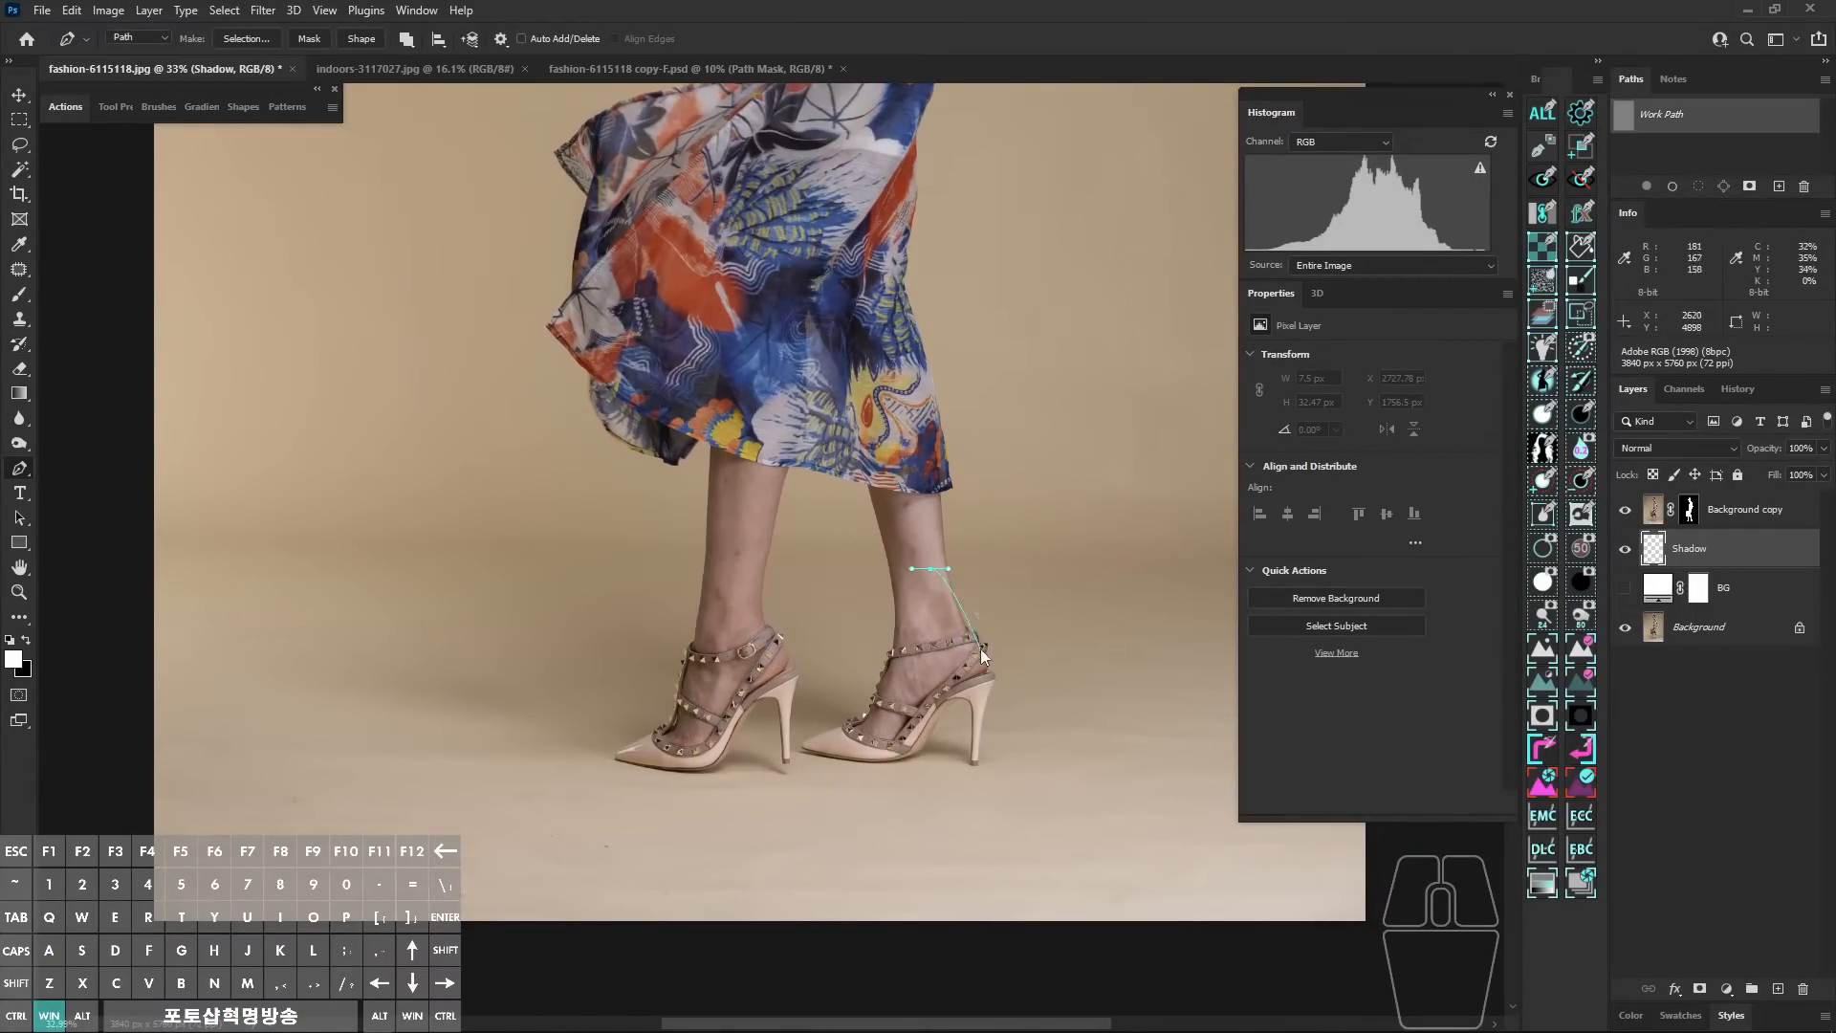
{"action": "left_click", "coordinate": [978, 650]}
{"action": "left_click", "coordinate": [989, 678]}
{"action": "left_click", "coordinate": [985, 717]}
{"action": "left_click", "coordinate": [990, 753]}
{"action": "left_click", "coordinate": [990, 769]}
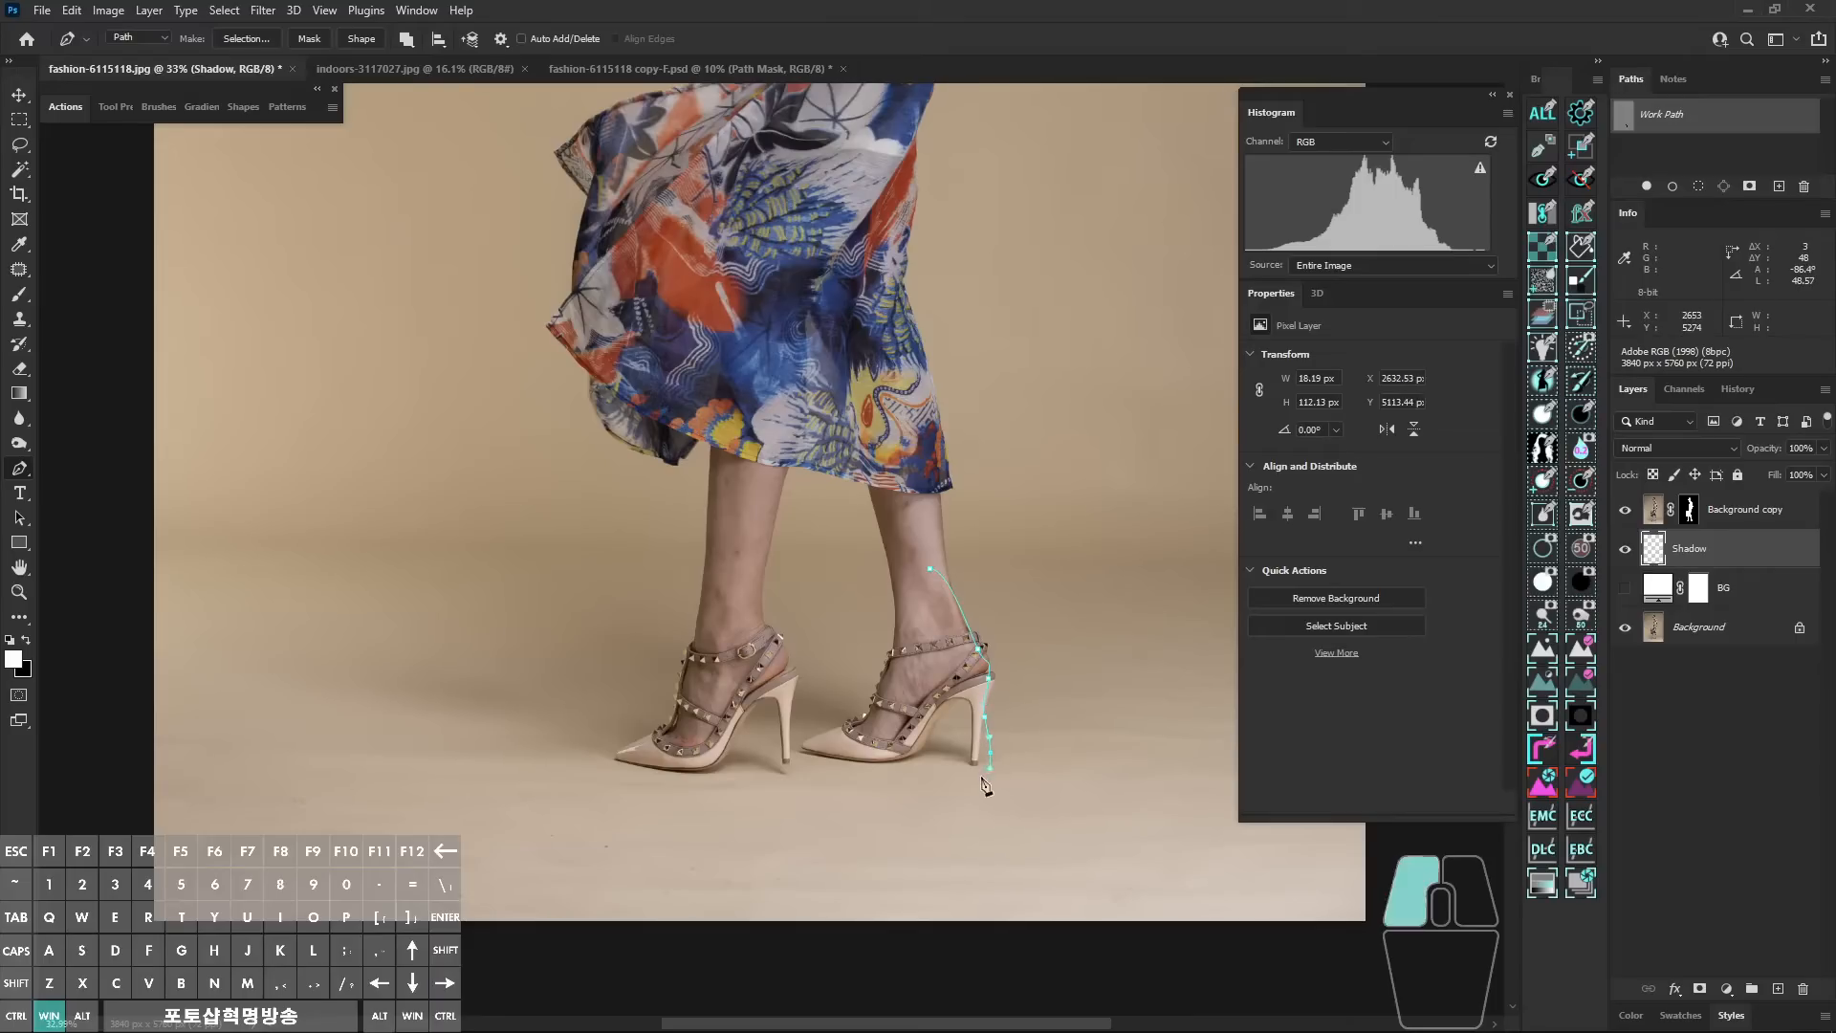
{"action": "left_click", "coordinate": [983, 775]}
{"action": "left_click", "coordinate": [974, 778]}
{"action": "left_click", "coordinate": [934, 776]}
{"action": "left_click", "coordinate": [888, 775]}
{"action": "left_click", "coordinate": [854, 788]}
{"action": "left_click", "coordinate": [814, 793]}
{"action": "left_click", "coordinate": [791, 791]}
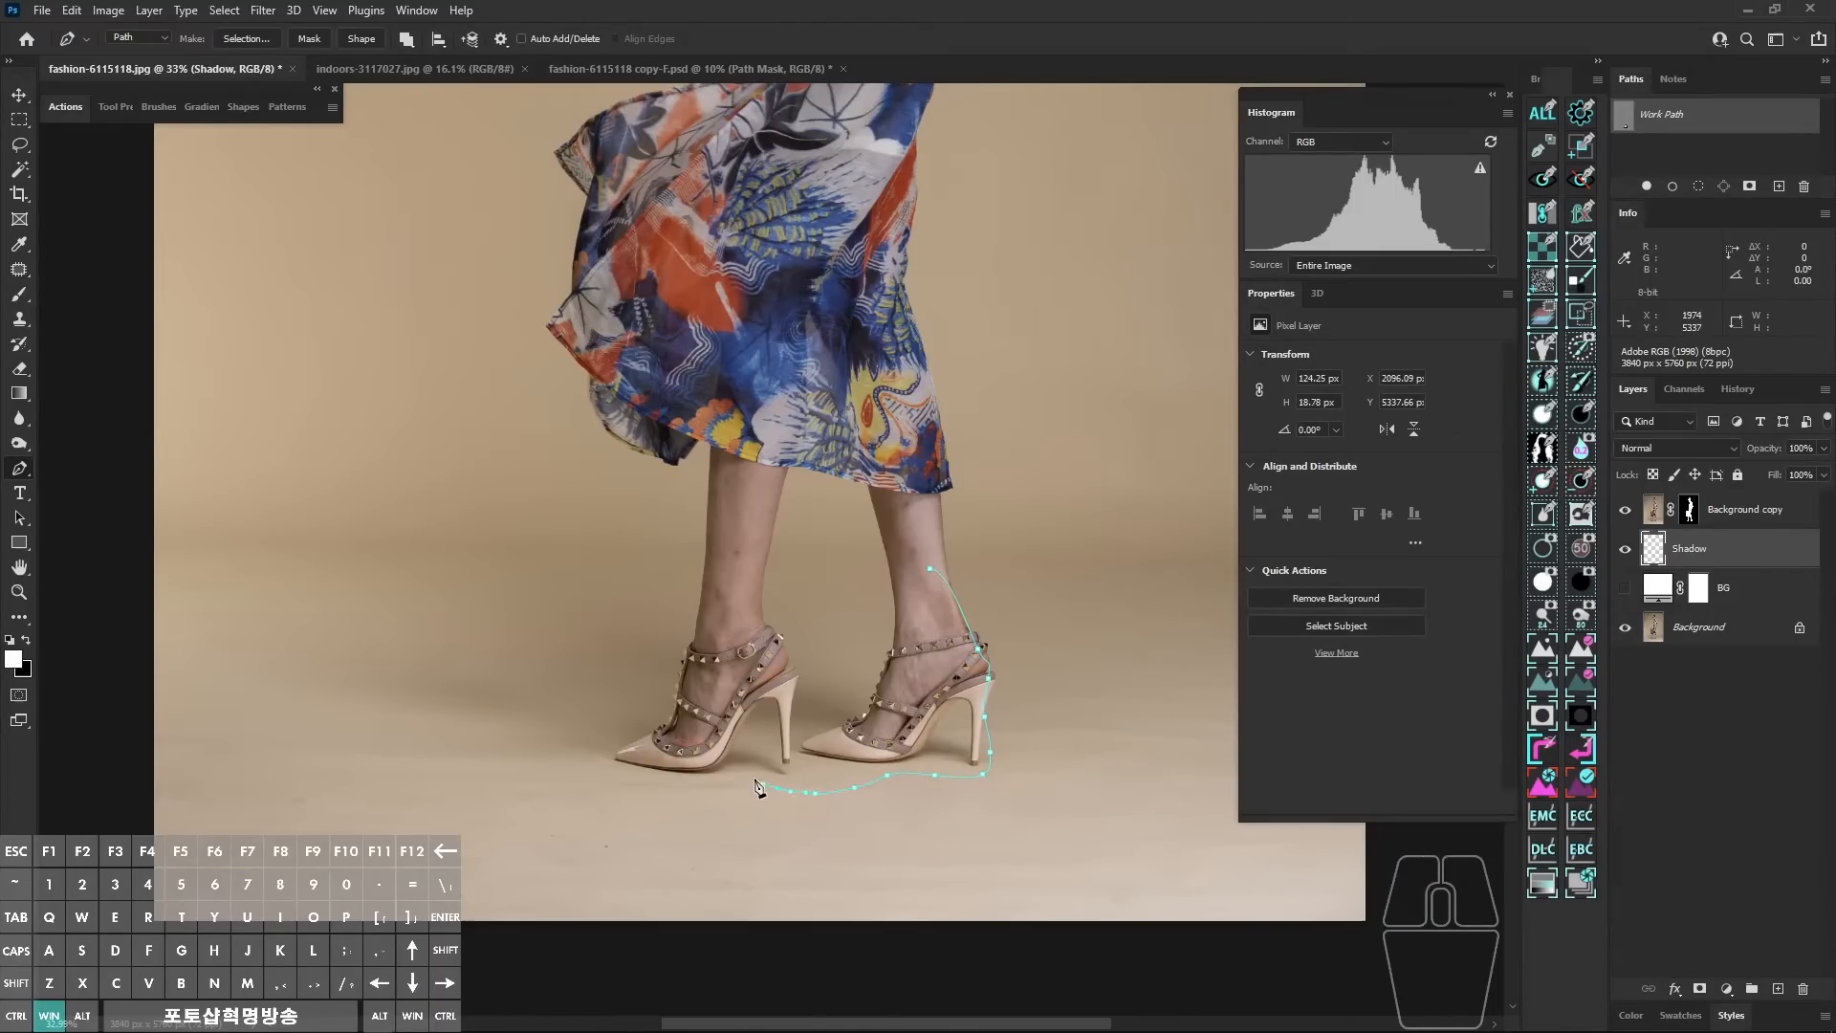
Step: Continue the path below the front shoe and around the outer contour of the floor shadow to its upper edge
{"action": "left_click", "coordinate": [699, 783]}
{"action": "left_click", "coordinate": [677, 787]}
{"action": "left_click", "coordinate": [537, 762]}
{"action": "left_click", "coordinate": [437, 762]}
{"action": "left_click", "coordinate": [302, 753]}
{"action": "left_click", "coordinate": [216, 689]}
{"action": "left_click", "coordinate": [196, 654]}
{"action": "left_click", "coordinate": [204, 610]}
{"action": "left_click_drag", "start_coordinate": [264, 578], "coordinate": [362, 584]}
{"action": "left_click_drag", "start_coordinate": [396, 588], "coordinate": [402, 578]}
{"action": "left_click", "coordinate": [506, 536]}
{"action": "left_click", "coordinate": [617, 559]}
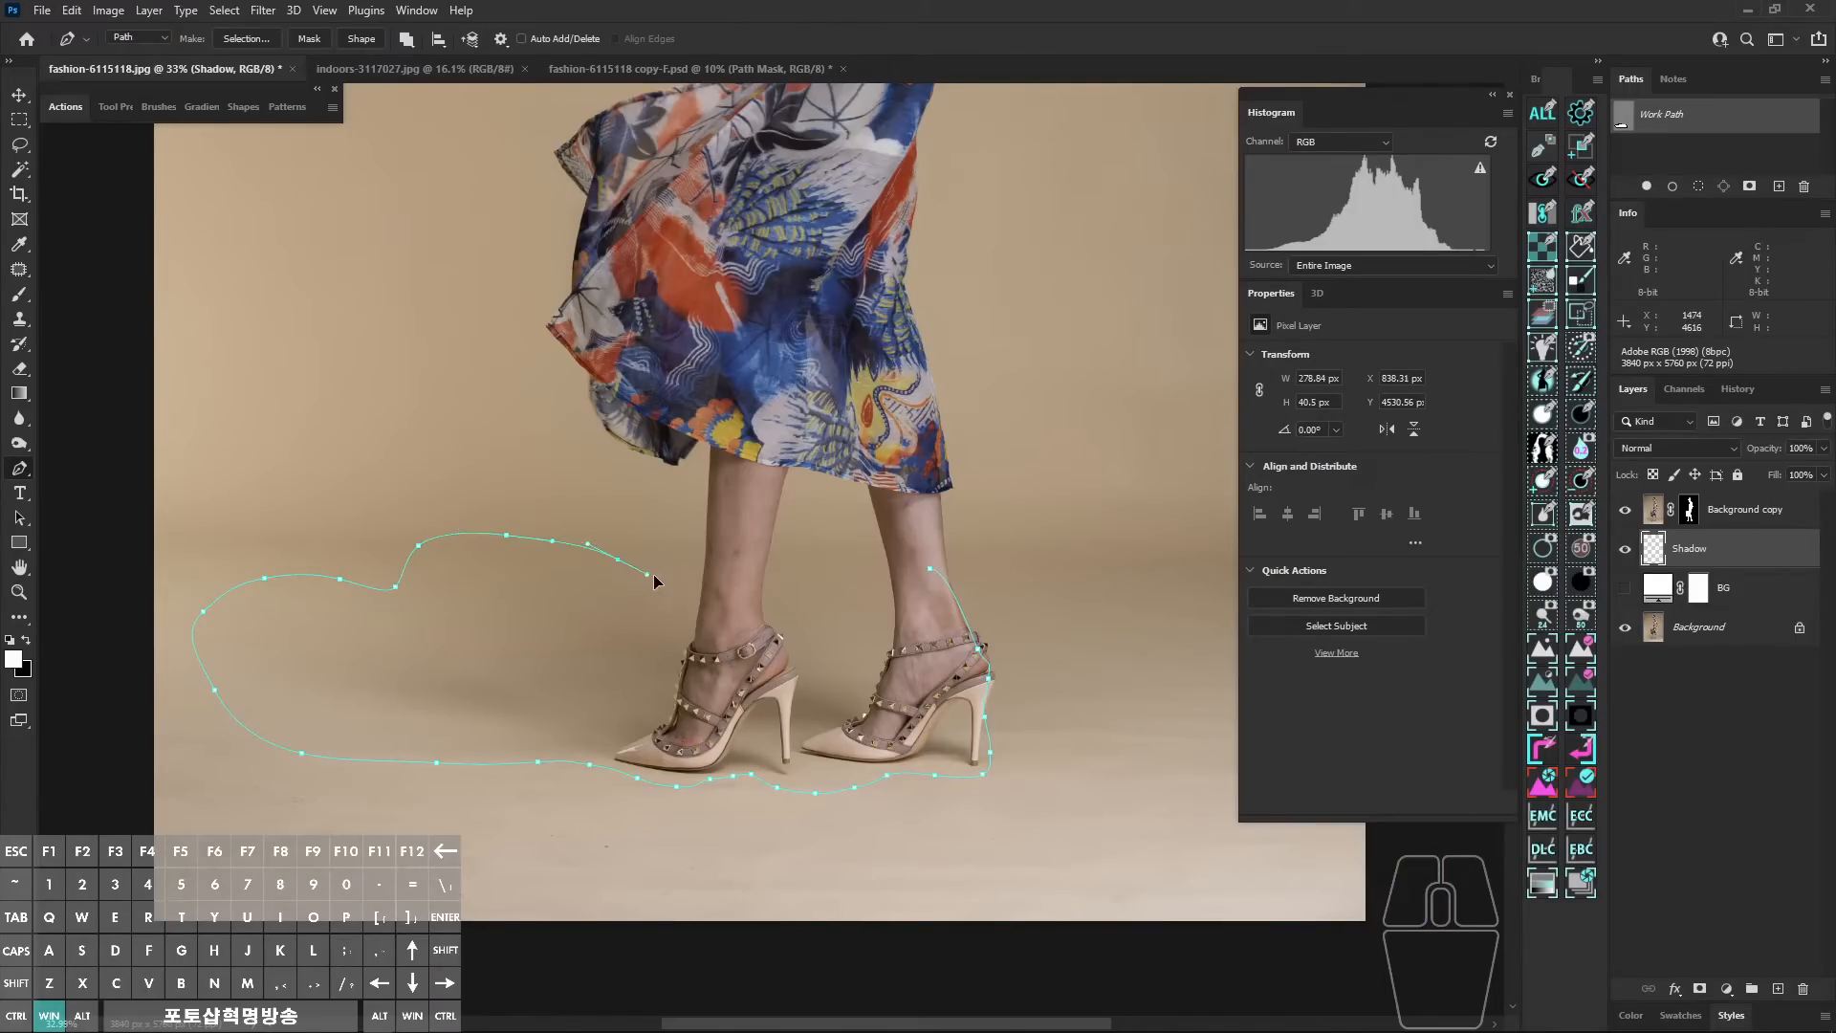
Step: Run the path across both legs above the ankles and close it at its starting point
{"action": "left_click_drag", "start_coordinate": [684, 586], "coordinate": [717, 595]}
{"action": "left_click", "coordinate": [905, 618]}
{"action": "left_click", "coordinate": [916, 598]}
{"action": "left_click", "coordinate": [930, 569], "text": "alt"}
{"action": "left_click_drag", "start_coordinate": [946, 657], "coordinate": [993, 659]}
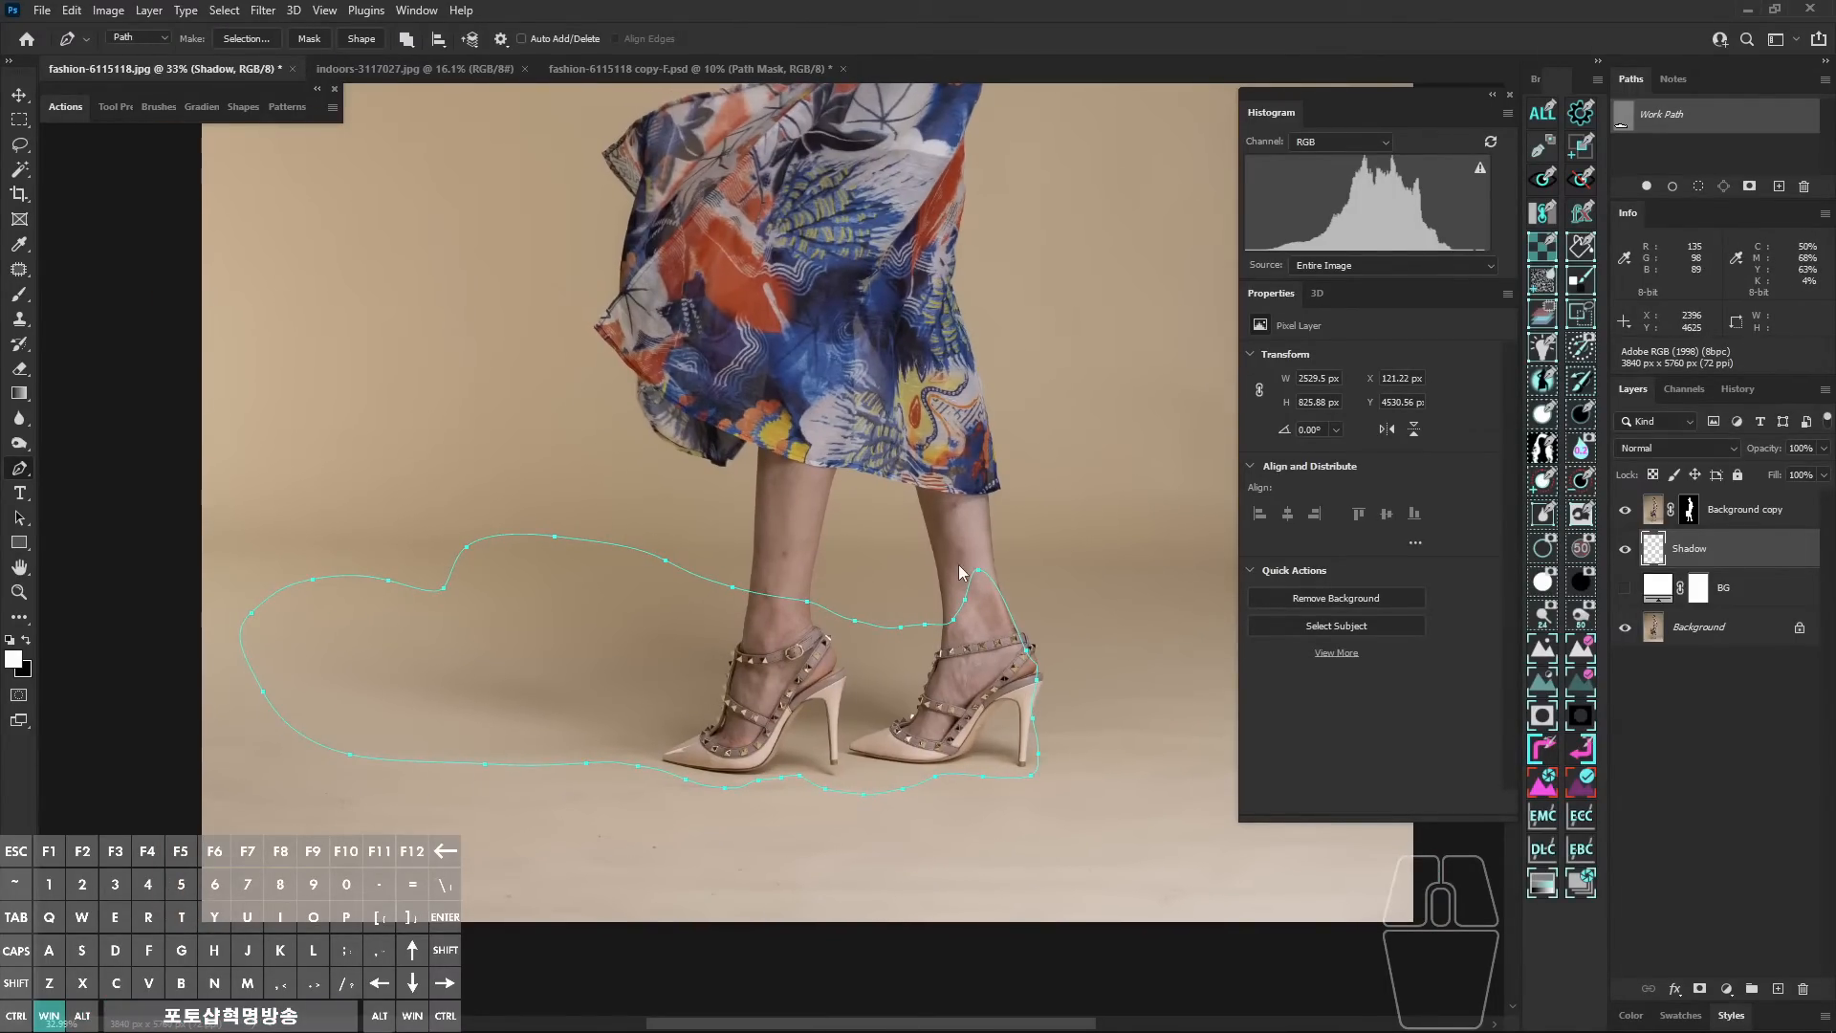
Step: Convert the shadow path to a selection, add it as a layer mask on Shadow and show the BG layer again
{"action": "key", "text": "ctrl+Return"}
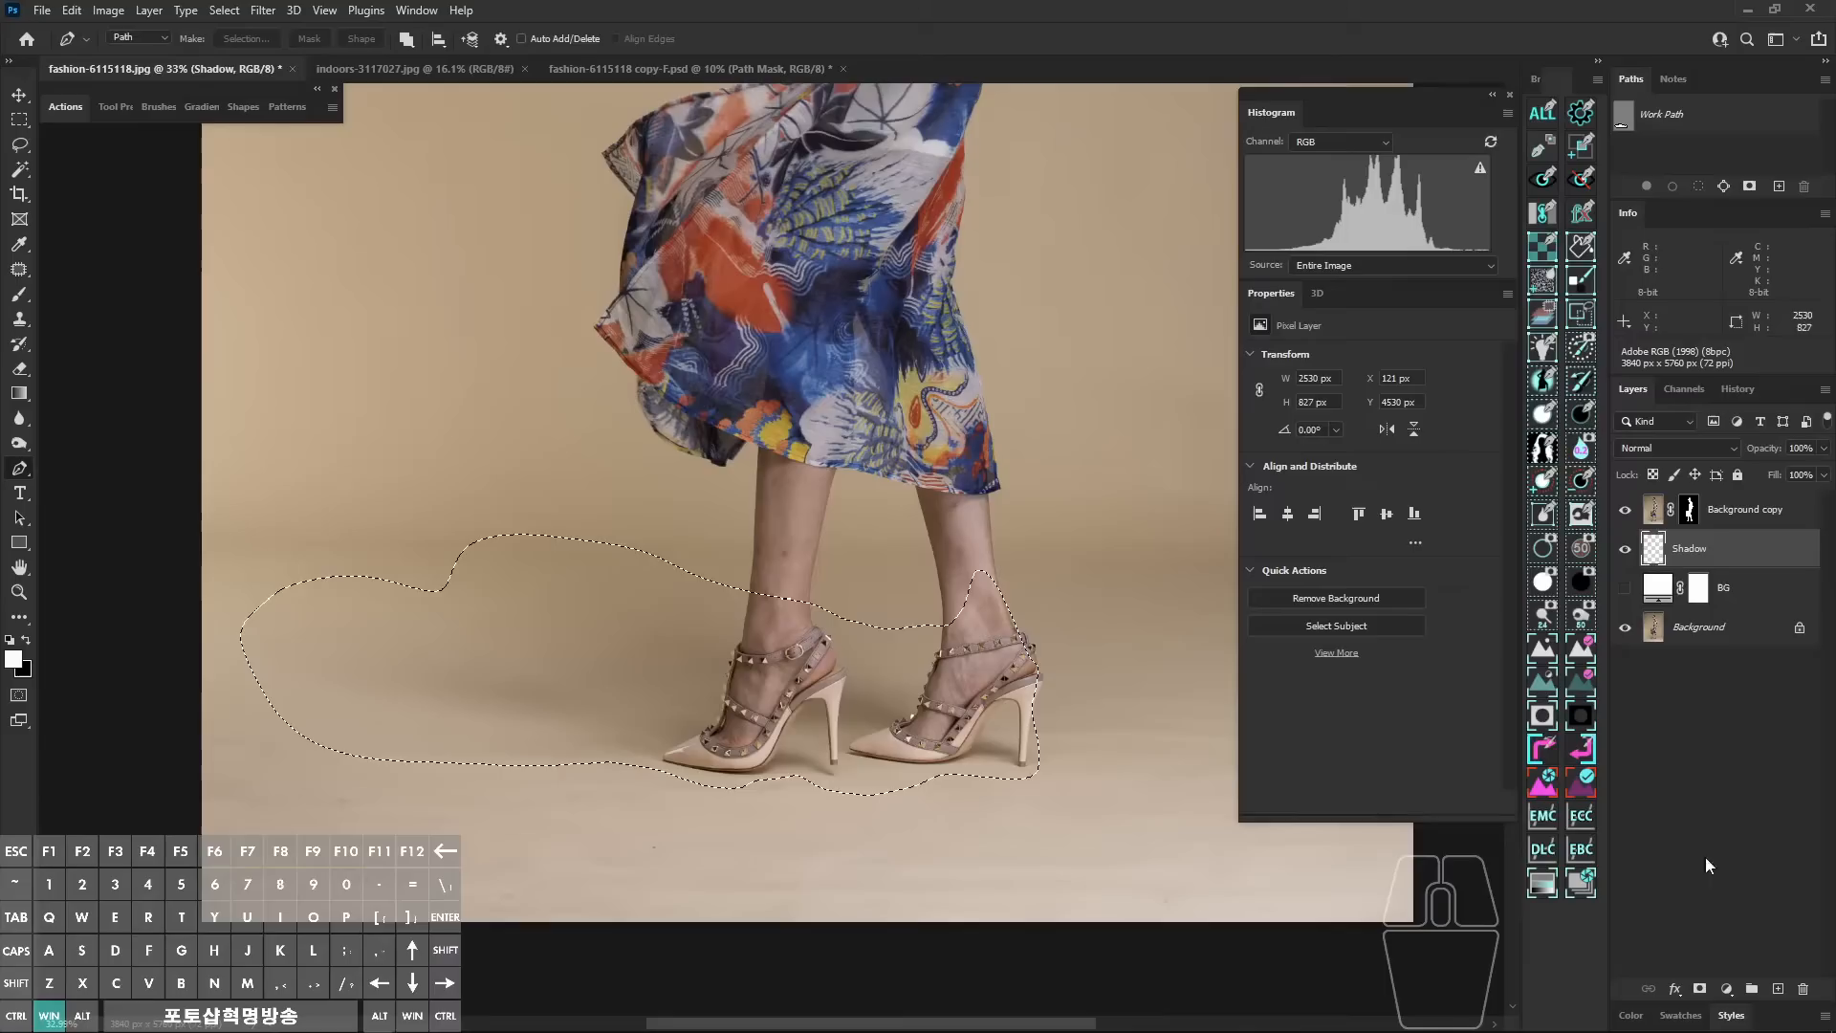
{"action": "left_click", "coordinate": [1699, 990]}
{"action": "left_click", "coordinate": [1655, 553]}
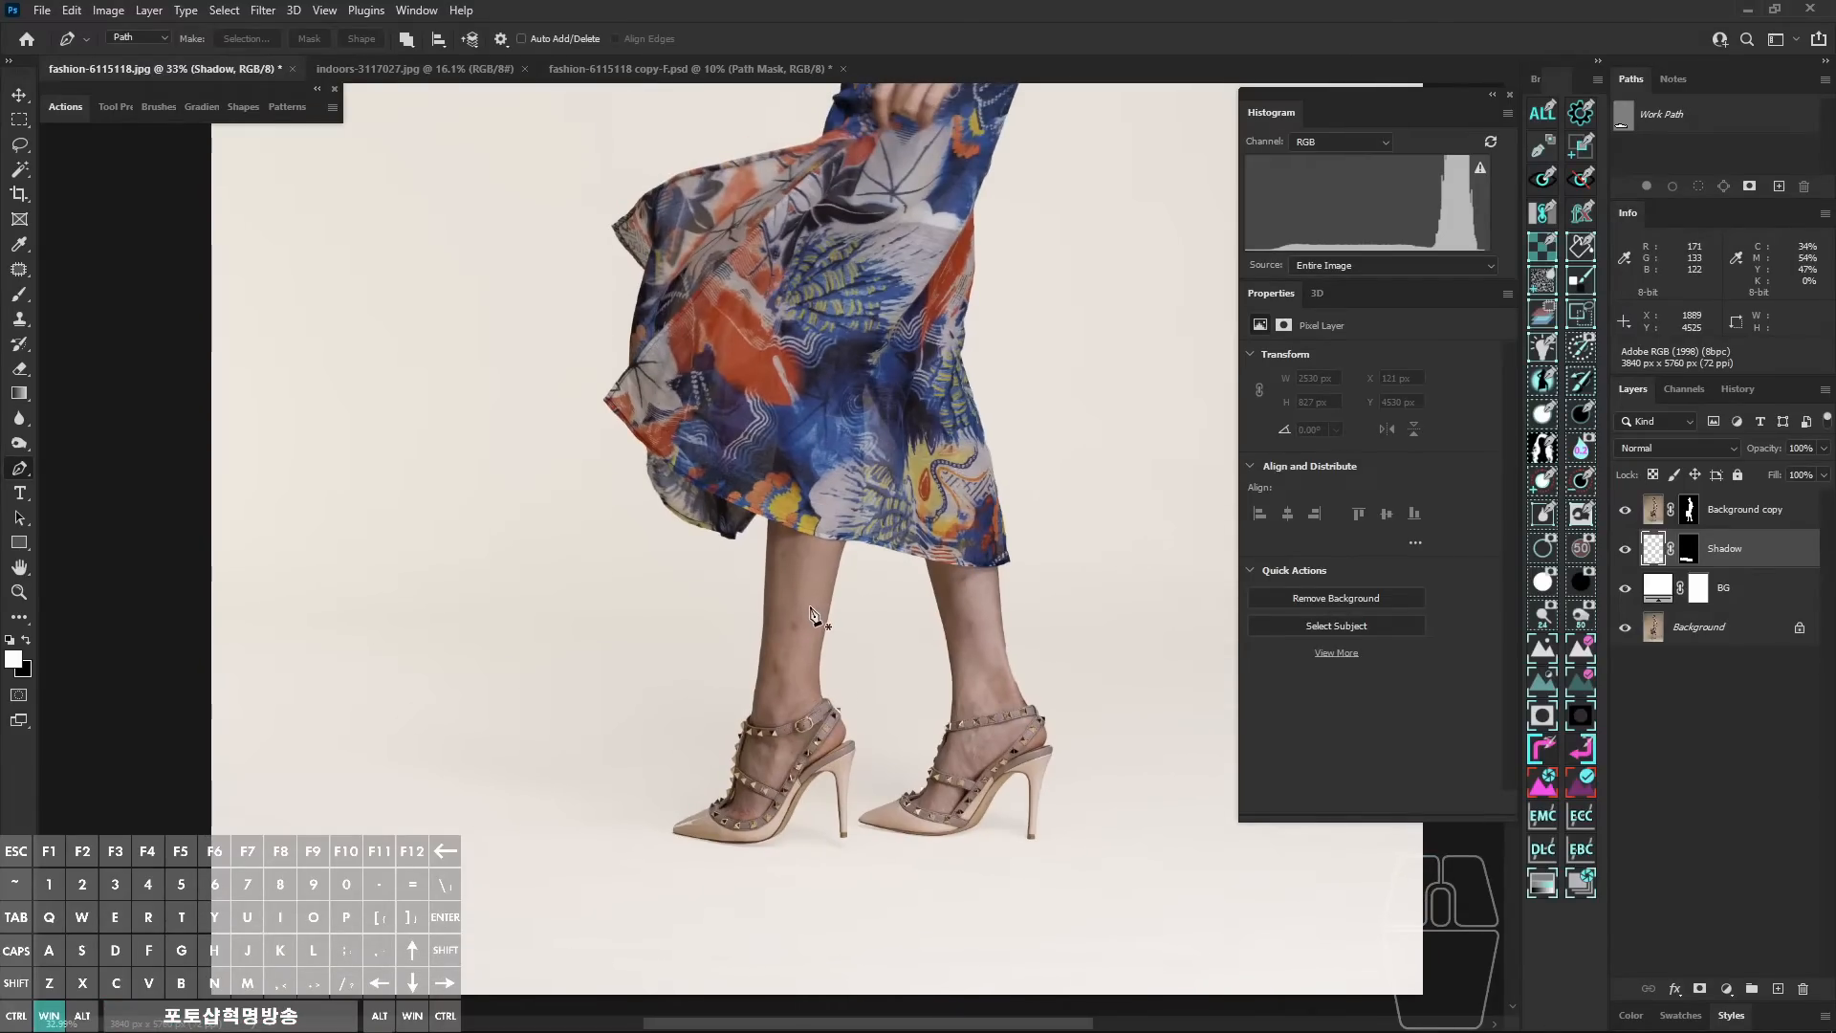
Step: Paint the original floor shadow back onto the Shadow layer with the History Brush at 652 px diameter and 0% hardness
{"action": "key", "text": "y"}
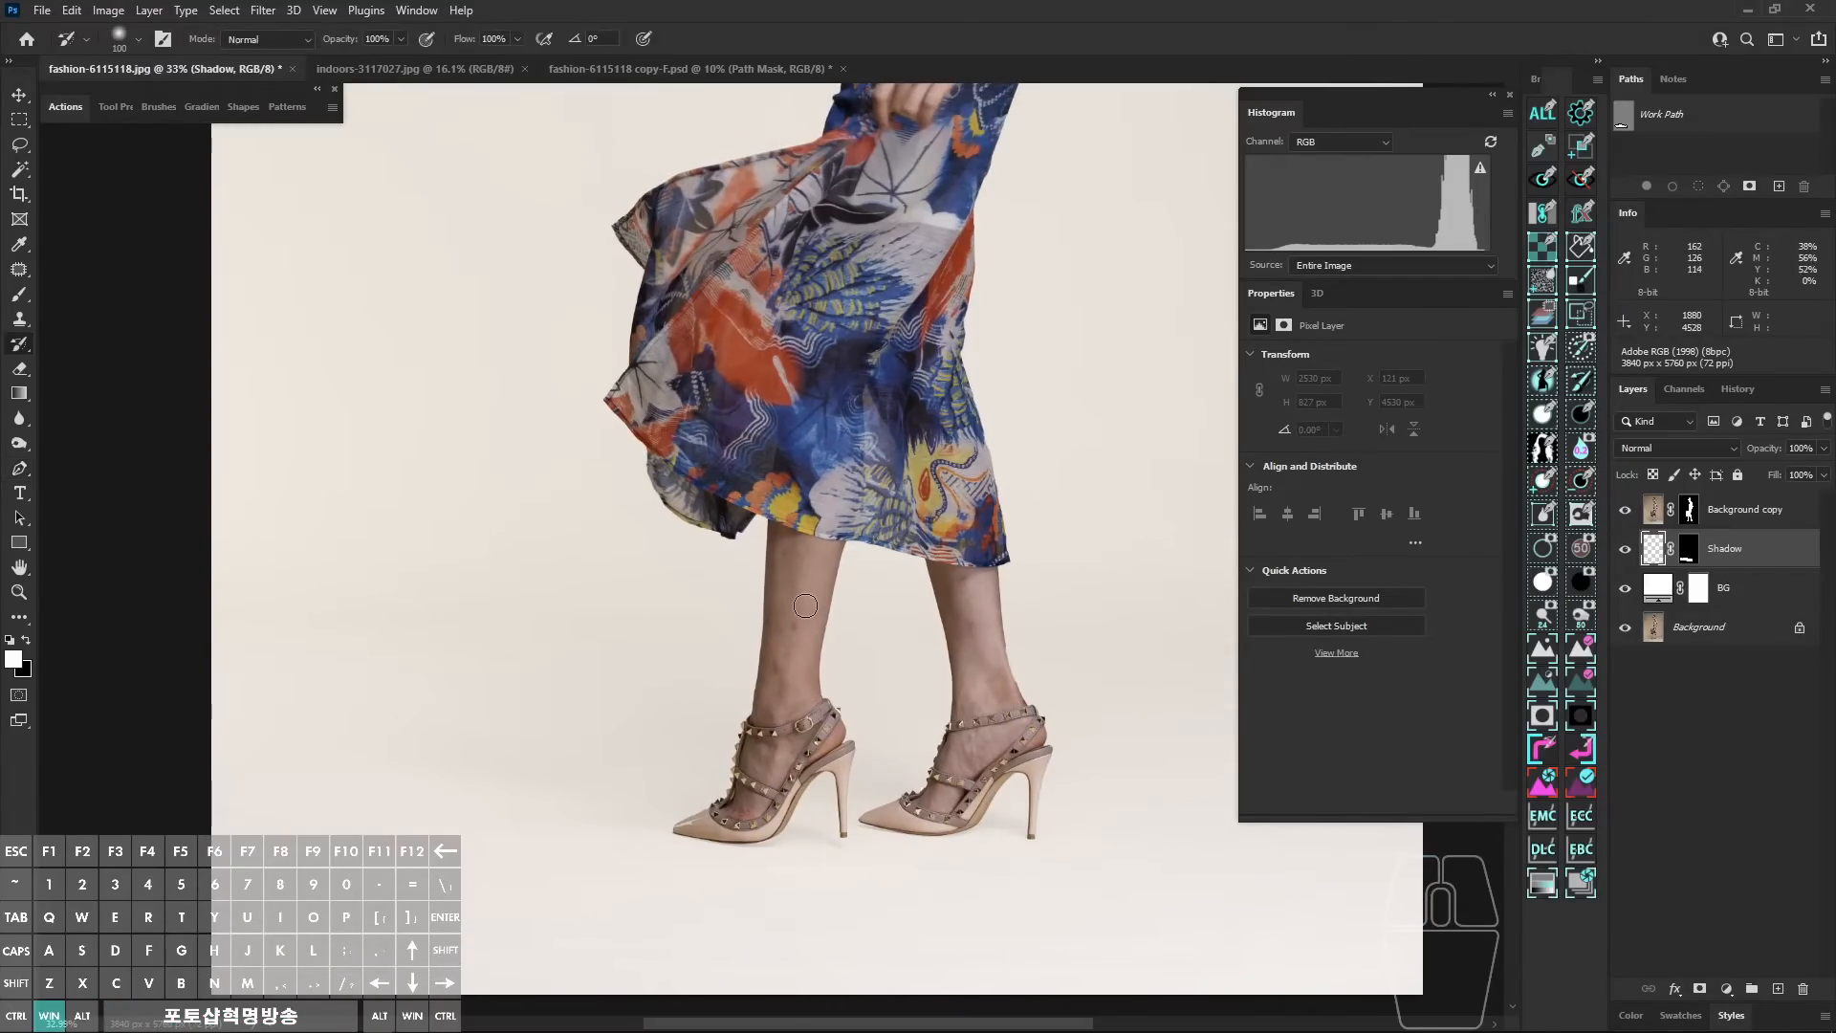
{"action": "left_click", "coordinate": [1738, 388]}
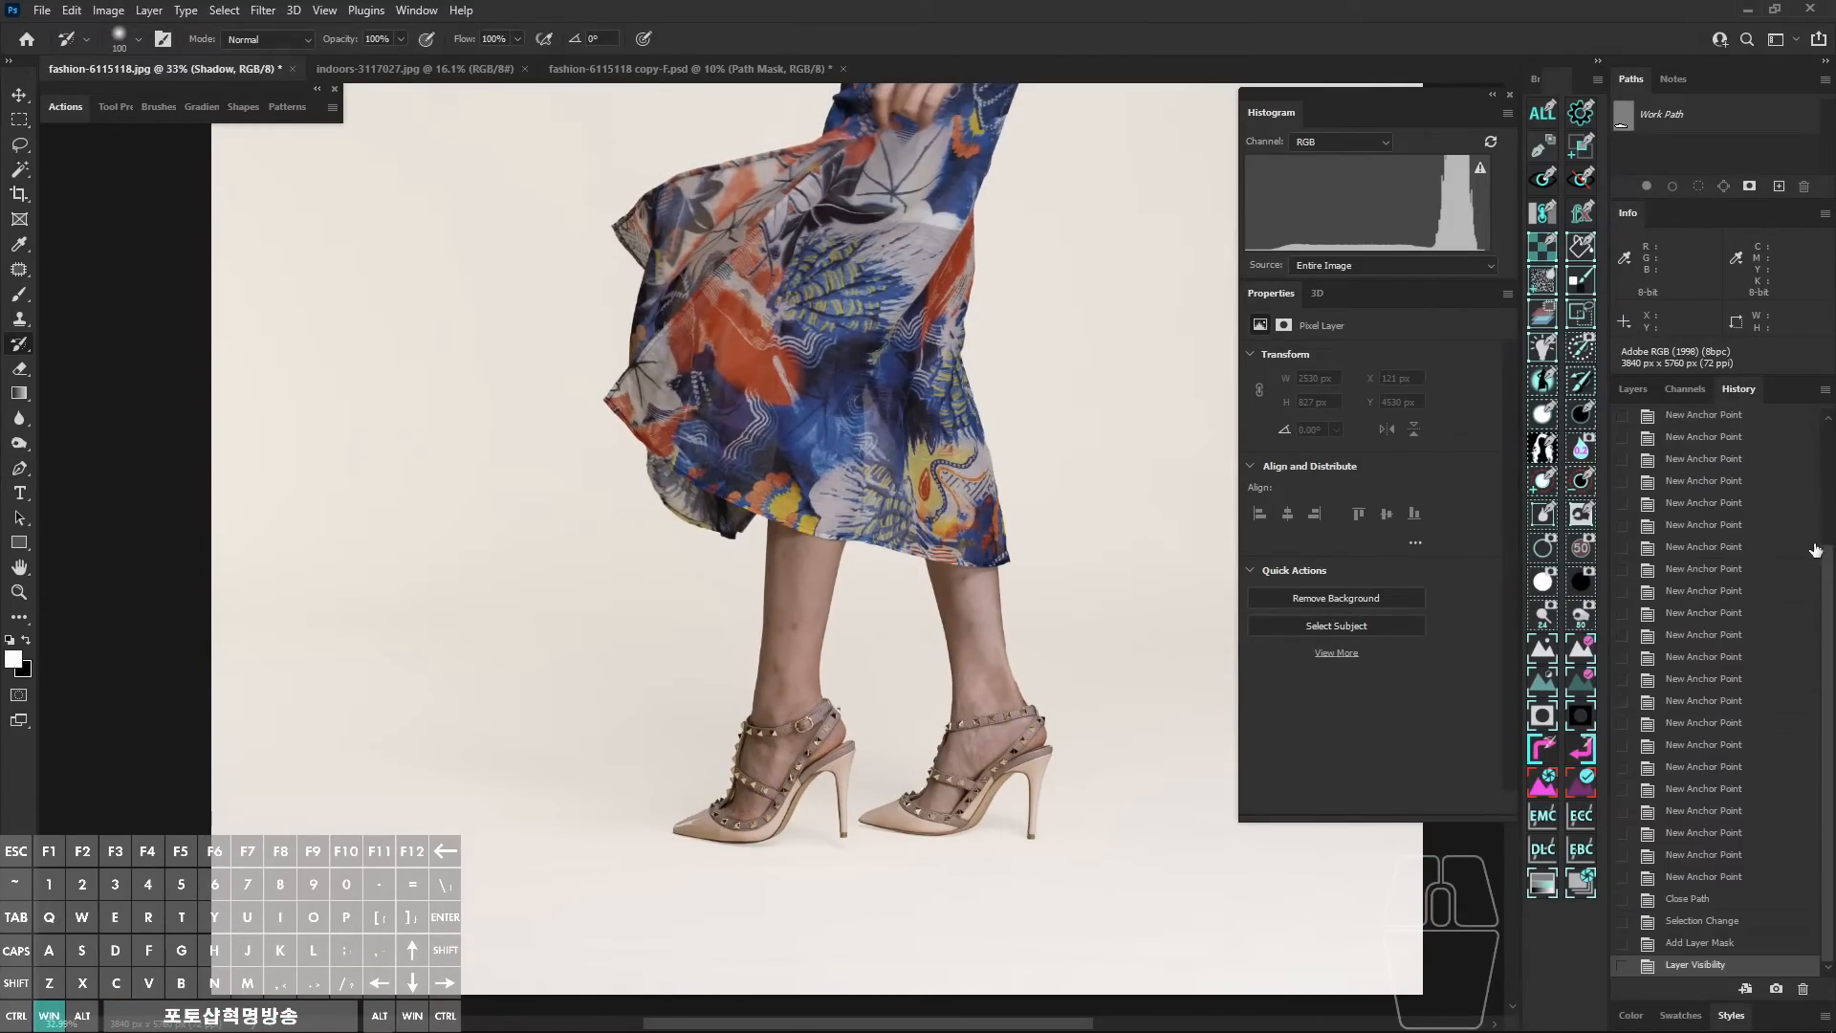
{"action": "left_click", "coordinate": [1633, 389]}
{"action": "right_click", "coordinate": [593, 746], "text": "alt"}
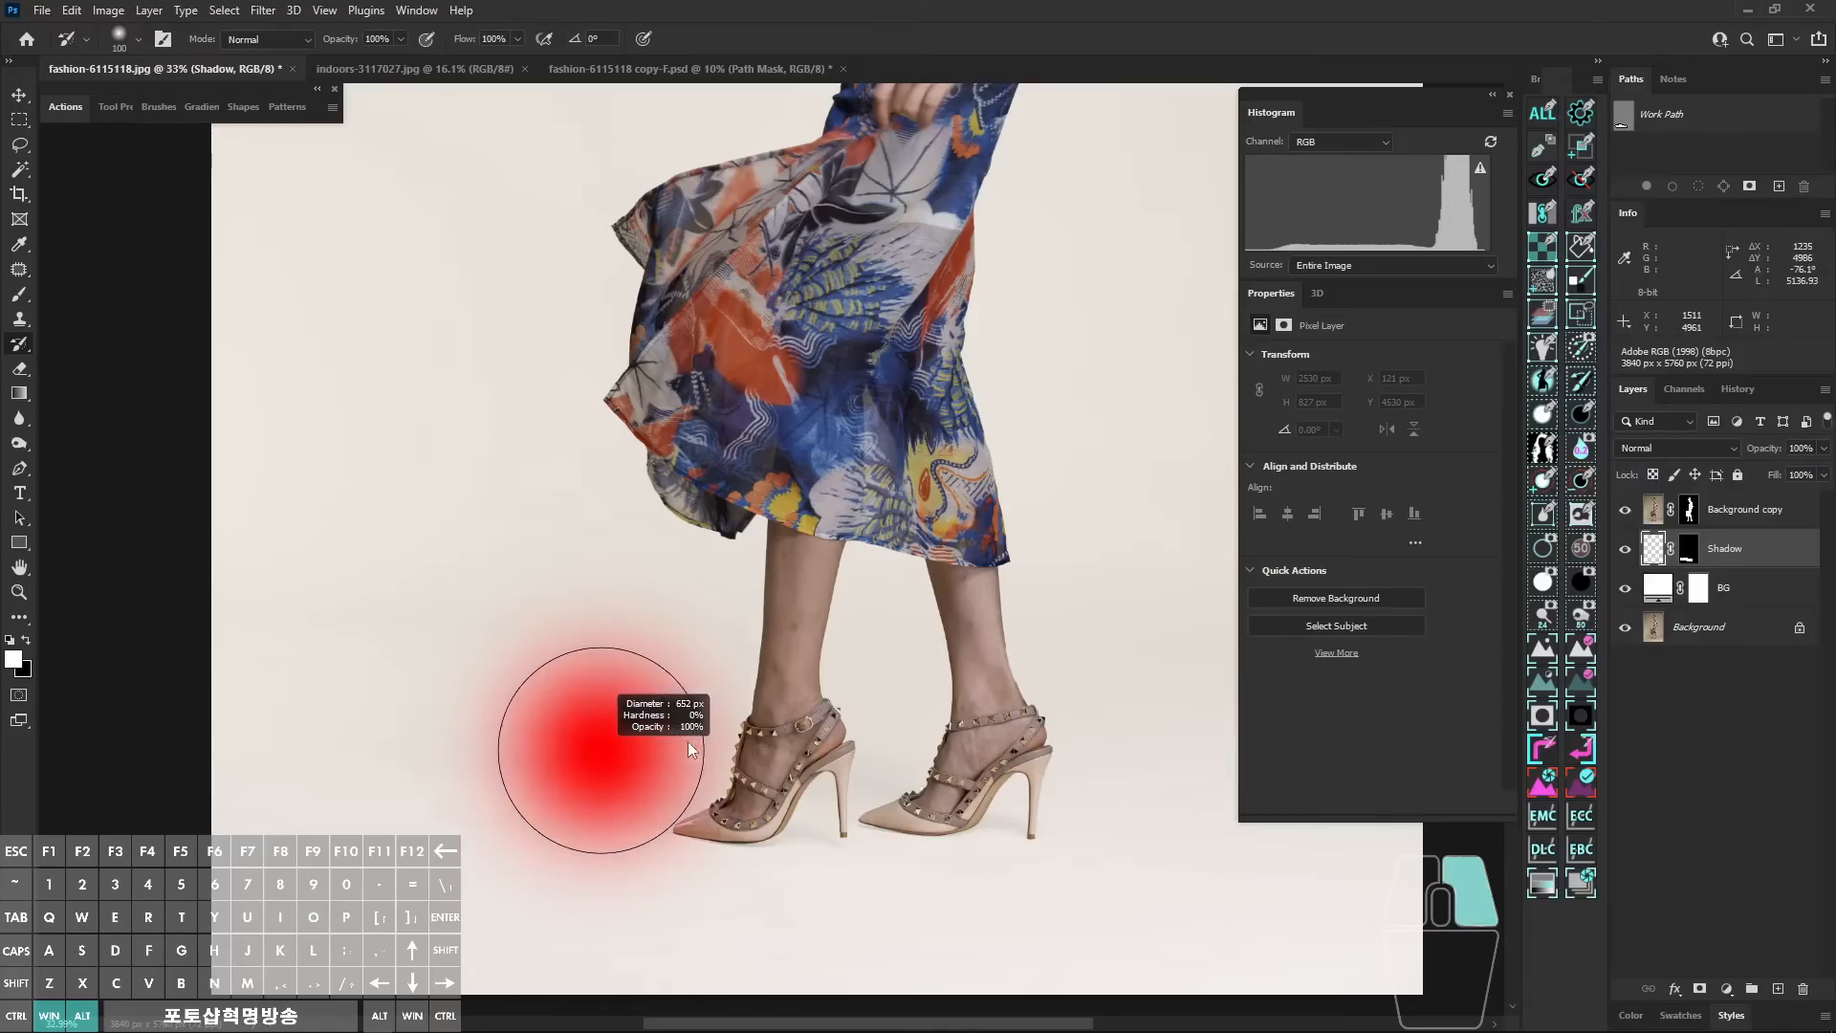
{"action": "mouse_move", "coordinate": [406, 684]}
{"action": "left_mouse_down"}
{"action": "mouse_move", "coordinate": [441, 706]}
{"action": "mouse_move", "coordinate": [336, 762]}
{"action": "mouse_move", "coordinate": [483, 741]}
{"action": "mouse_move", "coordinate": [889, 741]}
{"action": "mouse_move", "coordinate": [1021, 763]}
{"action": "left_mouse_up"}
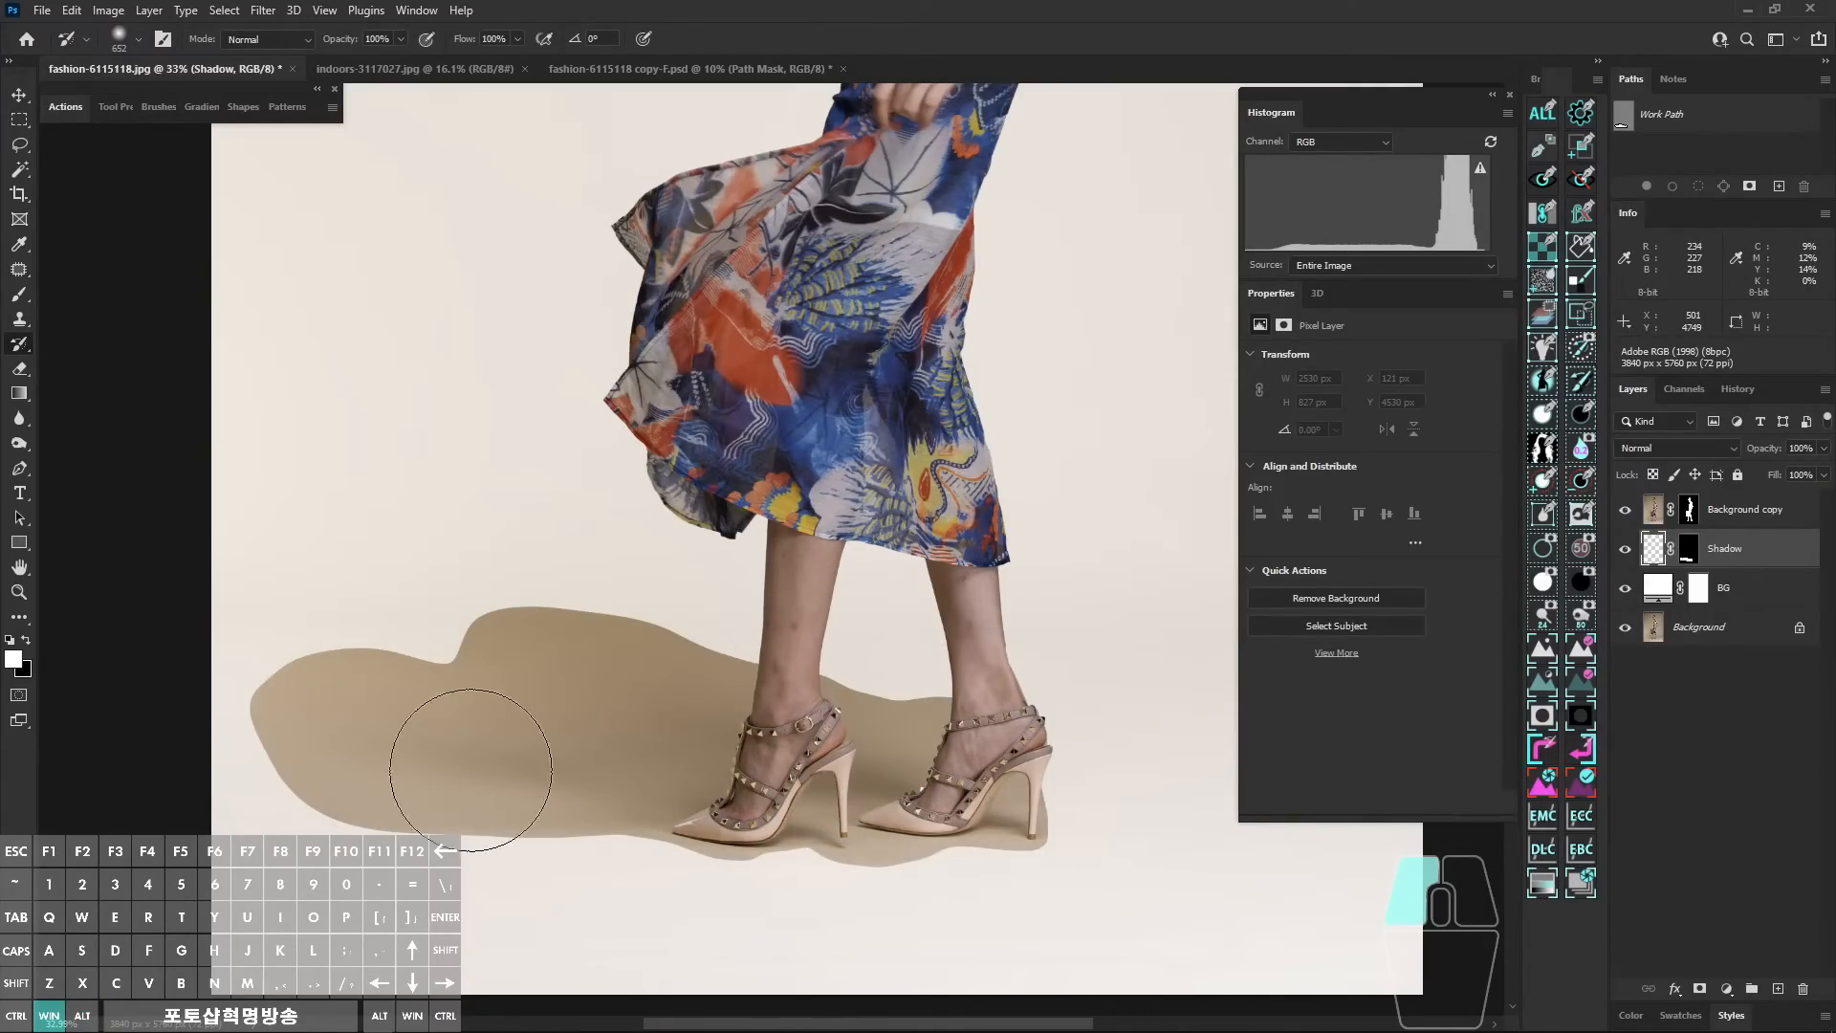
{"action": "left_click_drag", "start_coordinate": [1046, 800], "coordinate": [885, 754]}
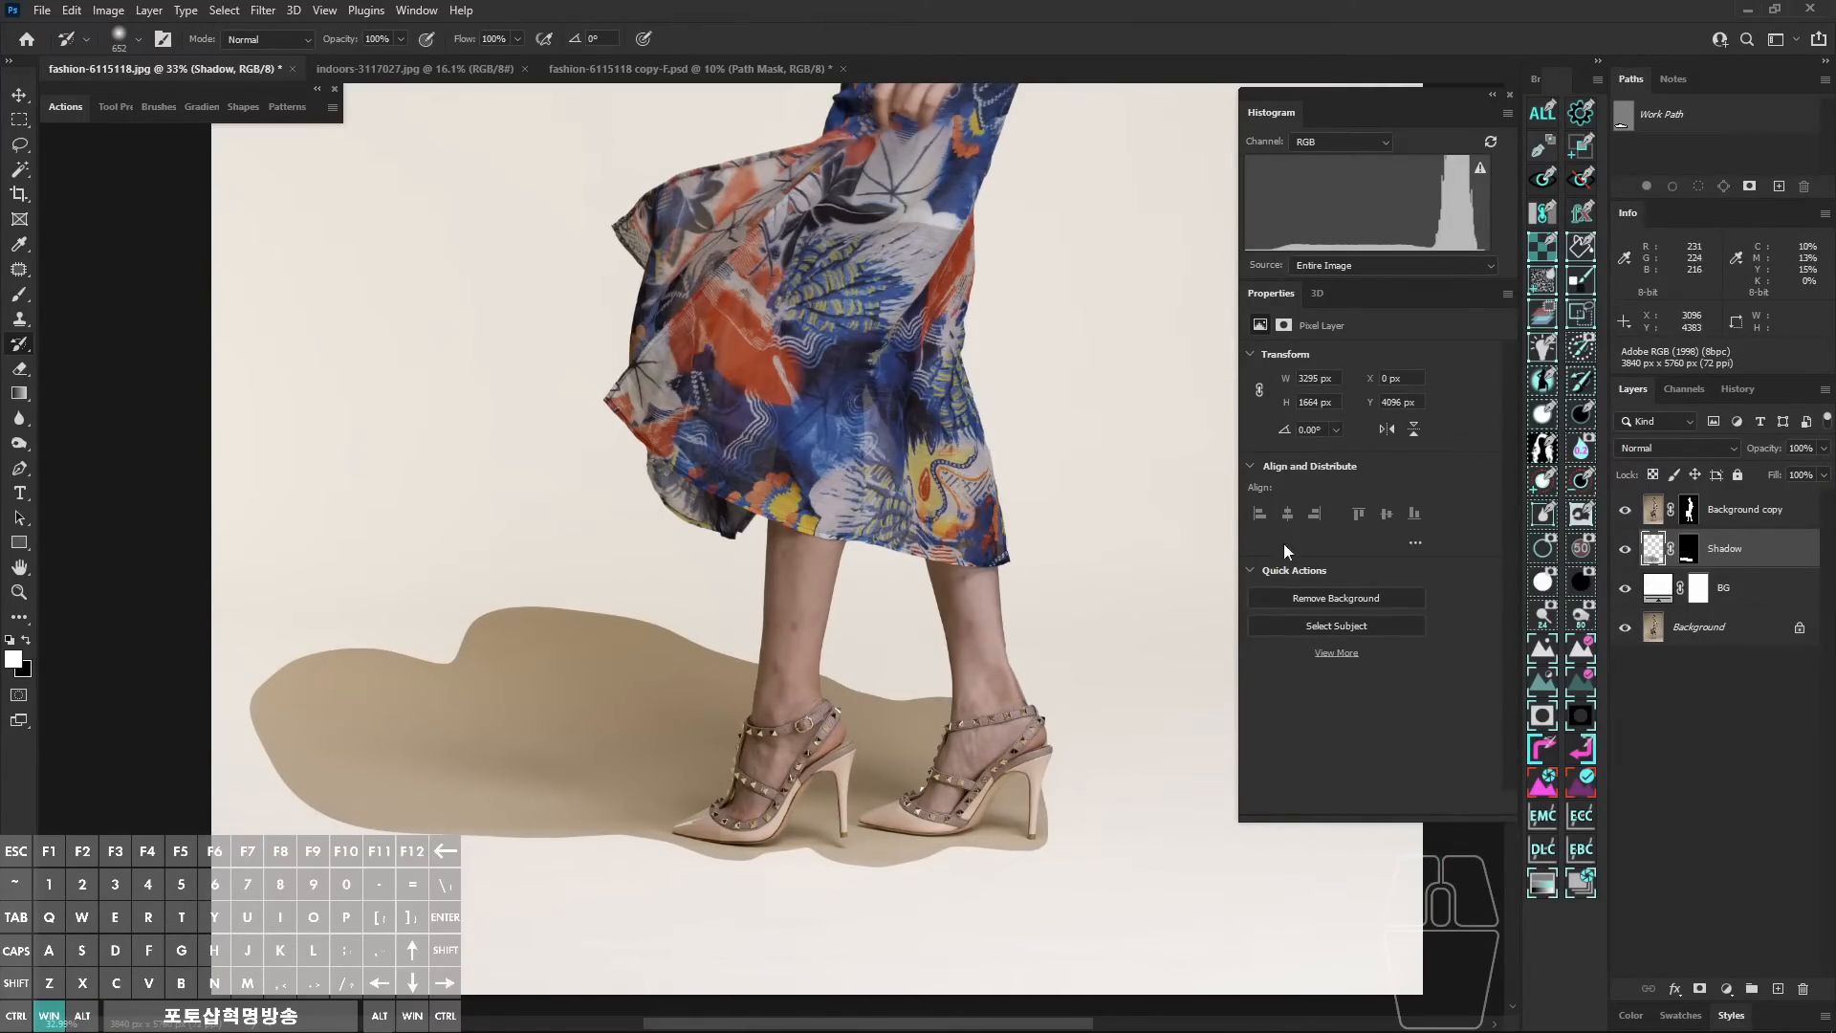
Step: Load the Shadow mask as a selection, disable and re-enable the mask to examine the painted area, and deselect
{"action": "left_click", "coordinate": [1690, 559], "text": "ctrl"}
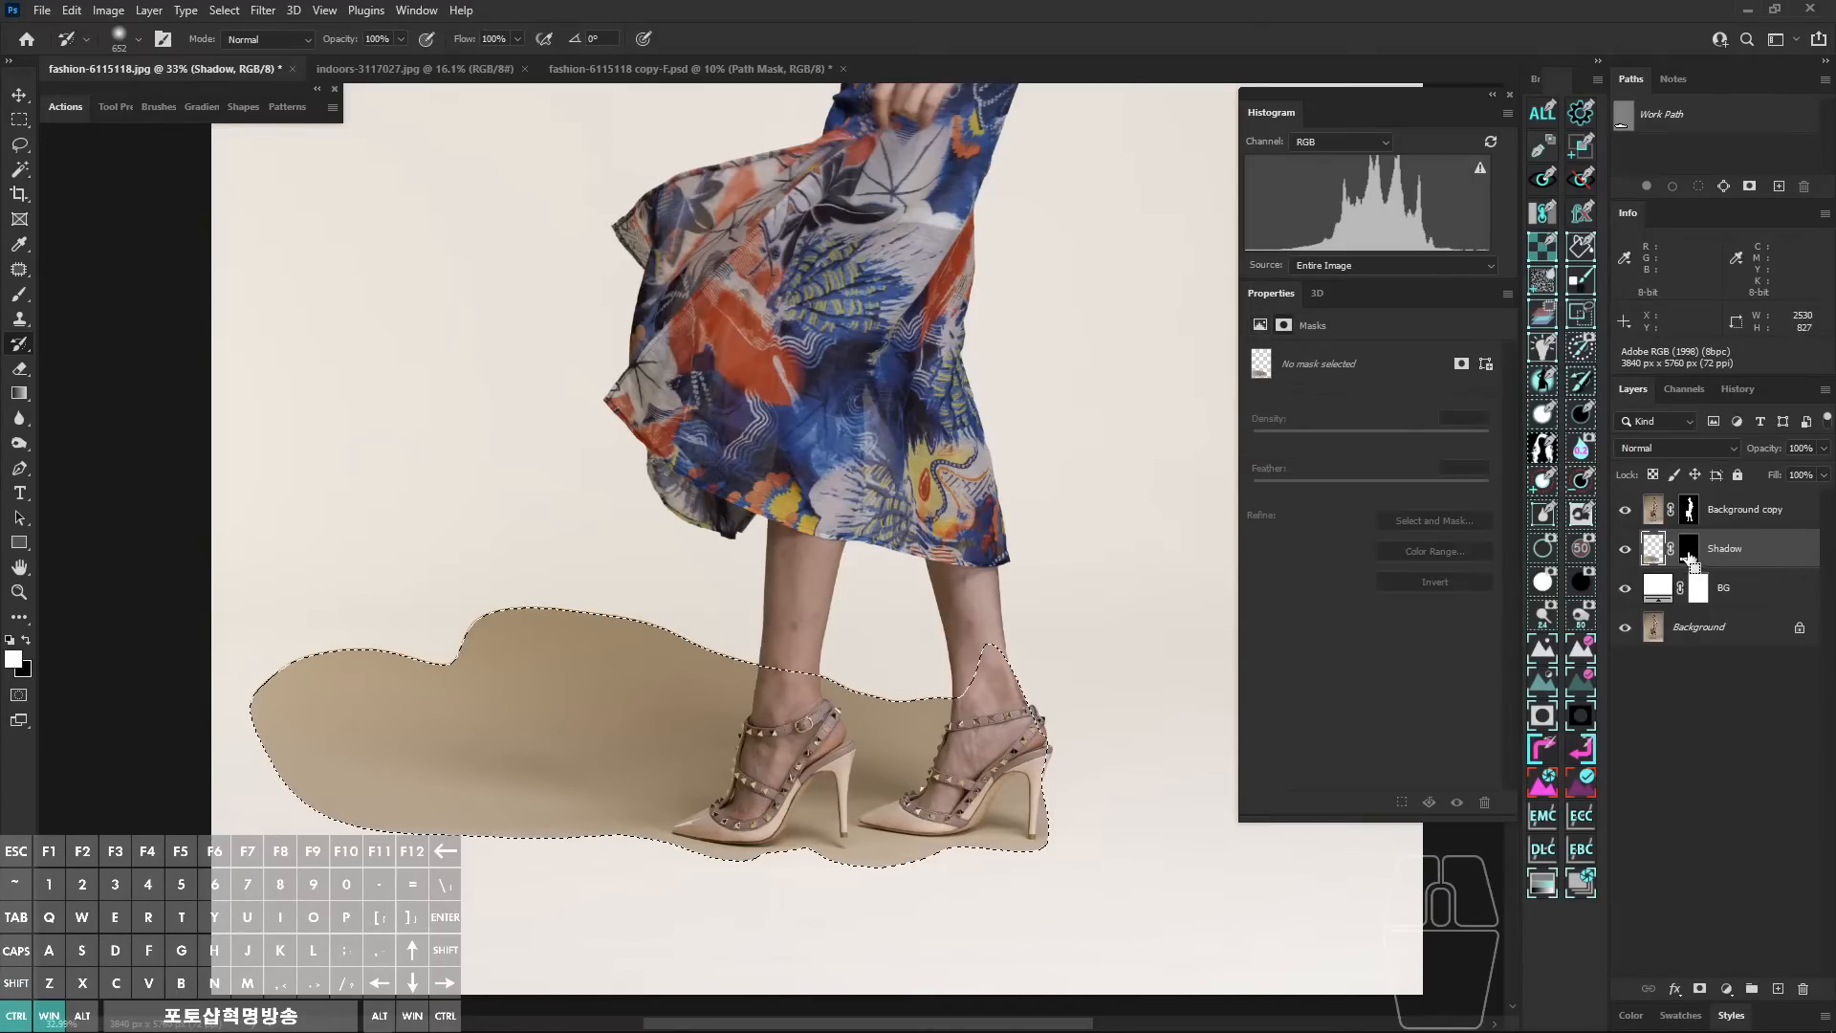
{"action": "left_click", "coordinate": [1689, 559], "text": "shift"}
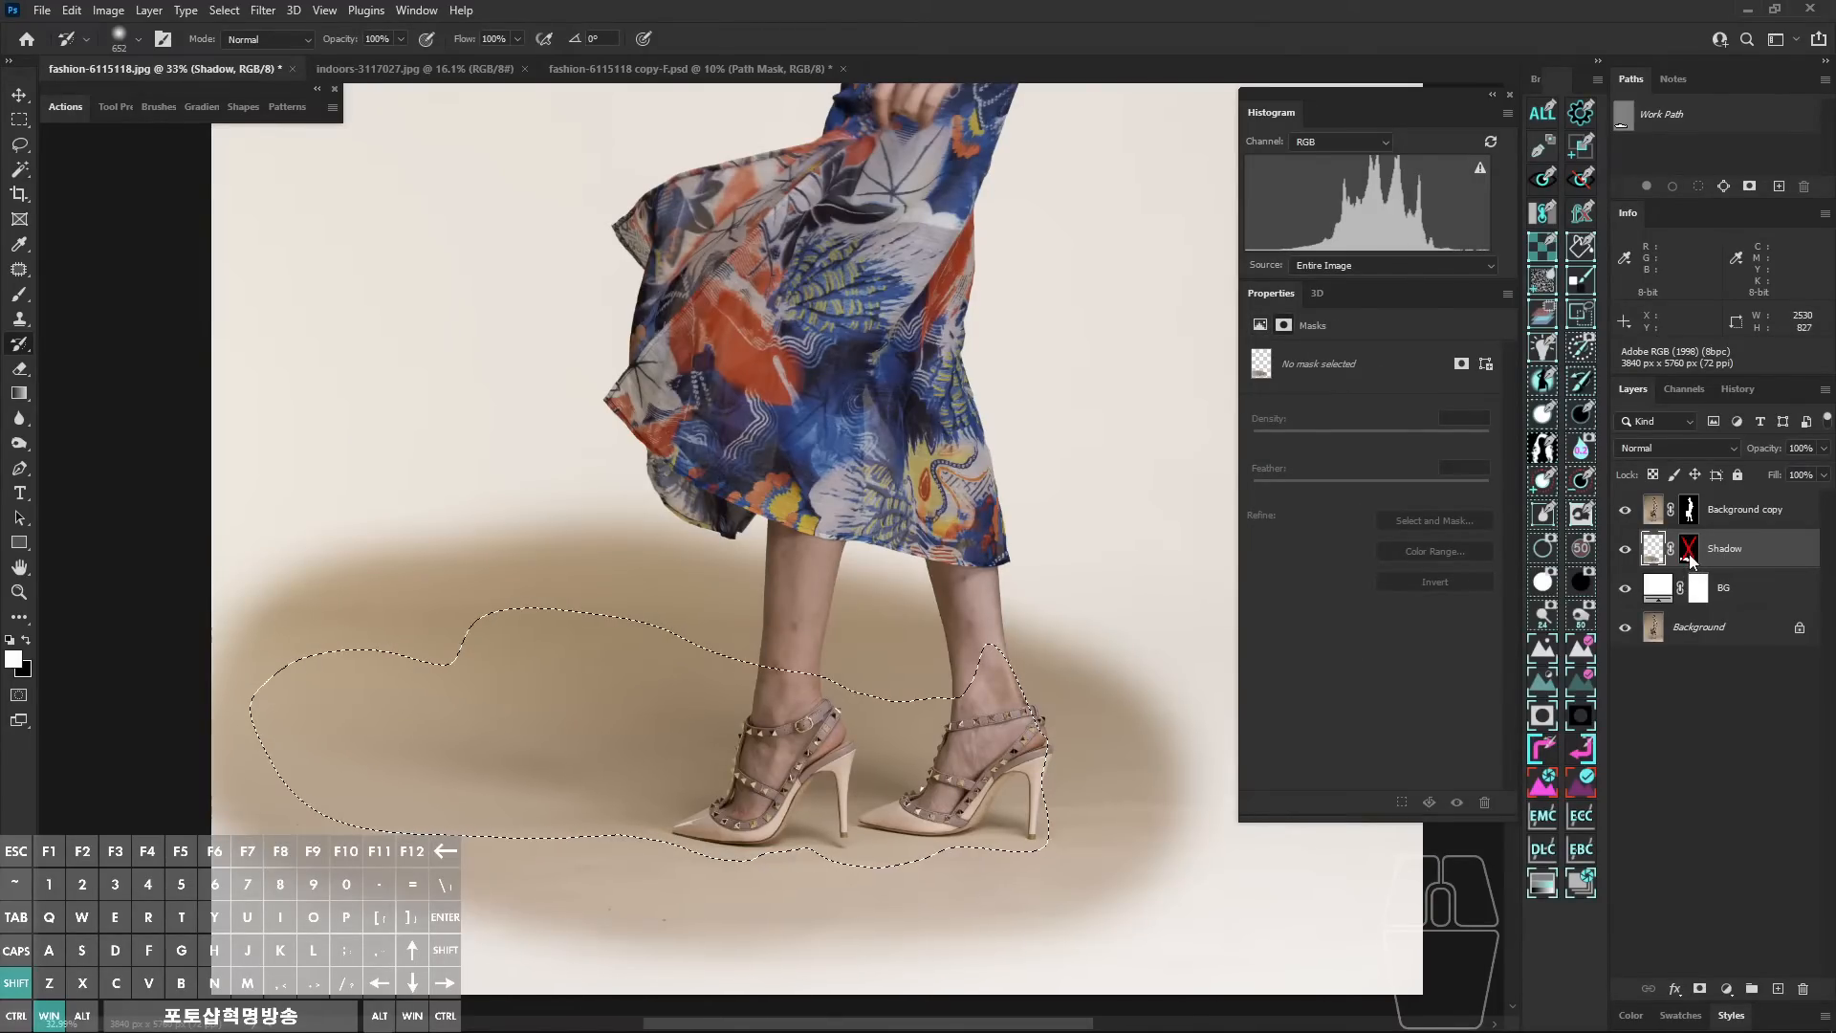
{"action": "left_click", "coordinate": [1690, 553], "text": "shift"}
{"action": "key", "text": "ctrl+d"}
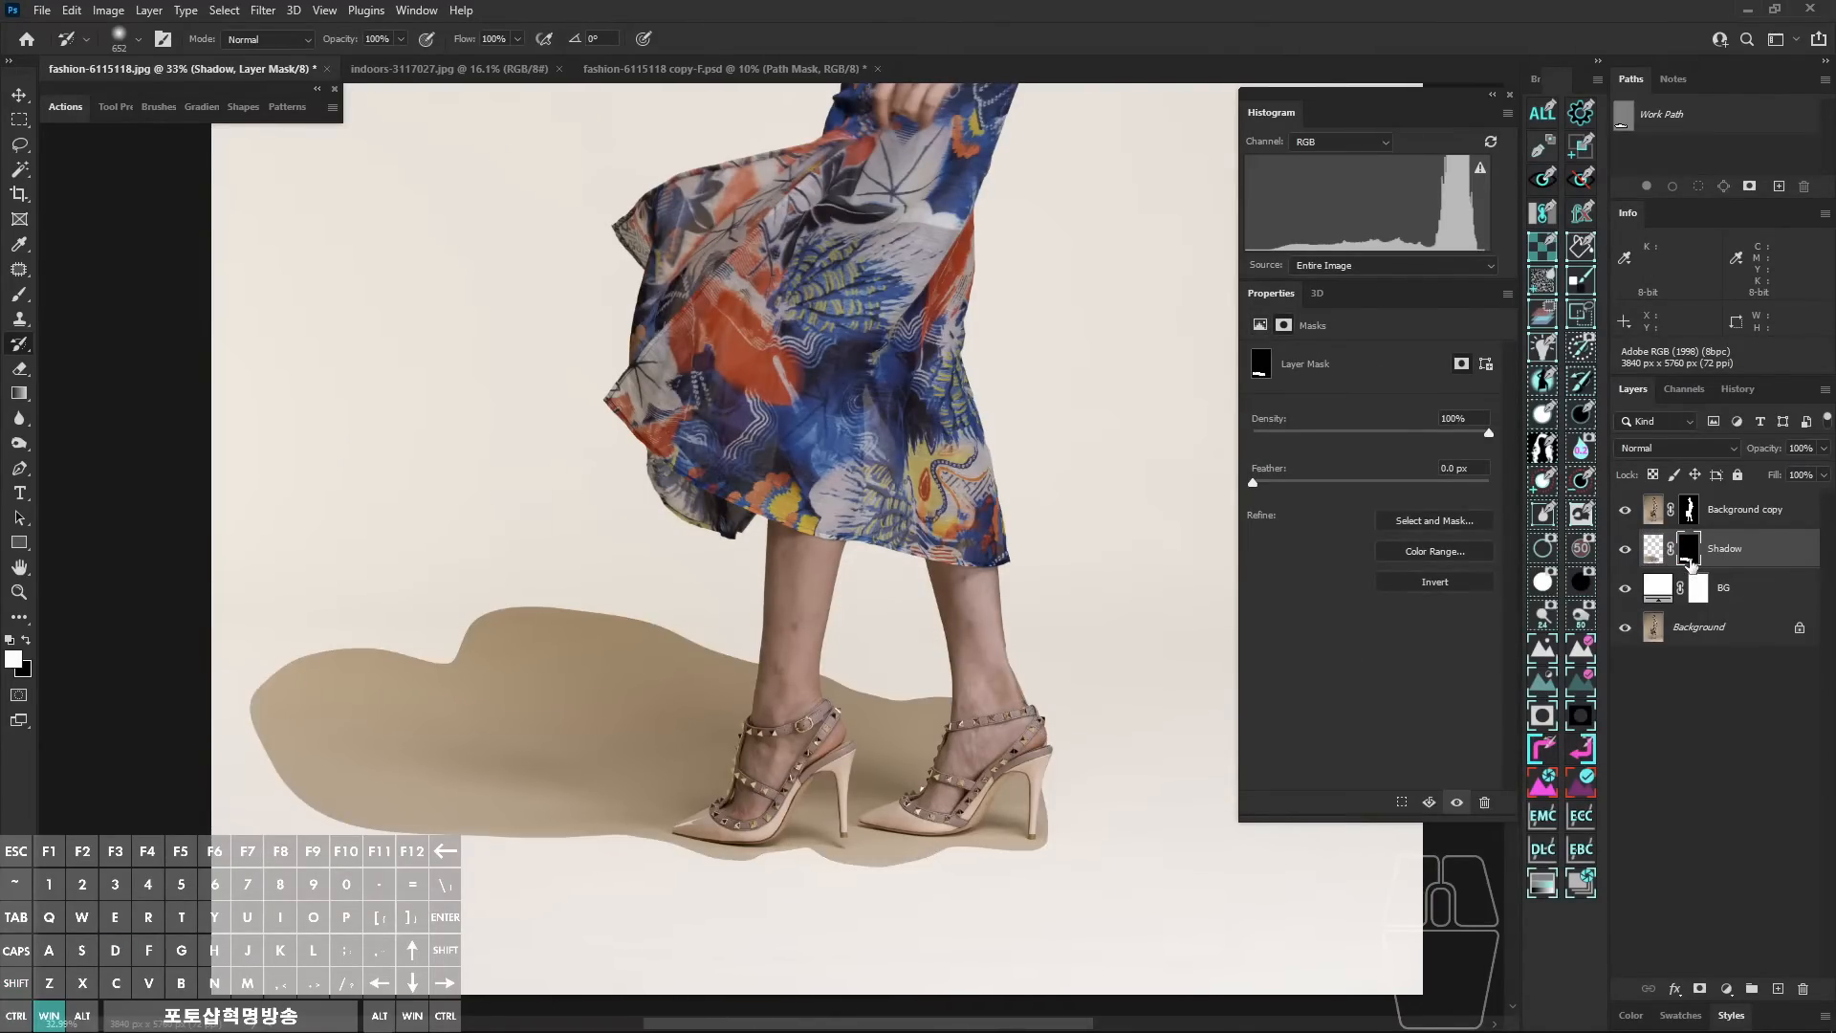
Step: Soften the outline of the floor shadow by feathering the Shadow layer mask to 63.8 px
{"action": "mouse_move", "coordinate": [234, 712]}
{"action": "left_mouse_down"}
{"action": "mouse_move", "coordinate": [497, 832]}
{"action": "mouse_move", "coordinate": [418, 896]}
{"action": "left_mouse_up"}
{"action": "mouse_move", "coordinate": [370, 651]}
{"action": "left_mouse_down"}
{"action": "mouse_move", "coordinate": [947, 764]}
{"action": "mouse_move", "coordinate": [762, 751]}
{"action": "left_mouse_up"}
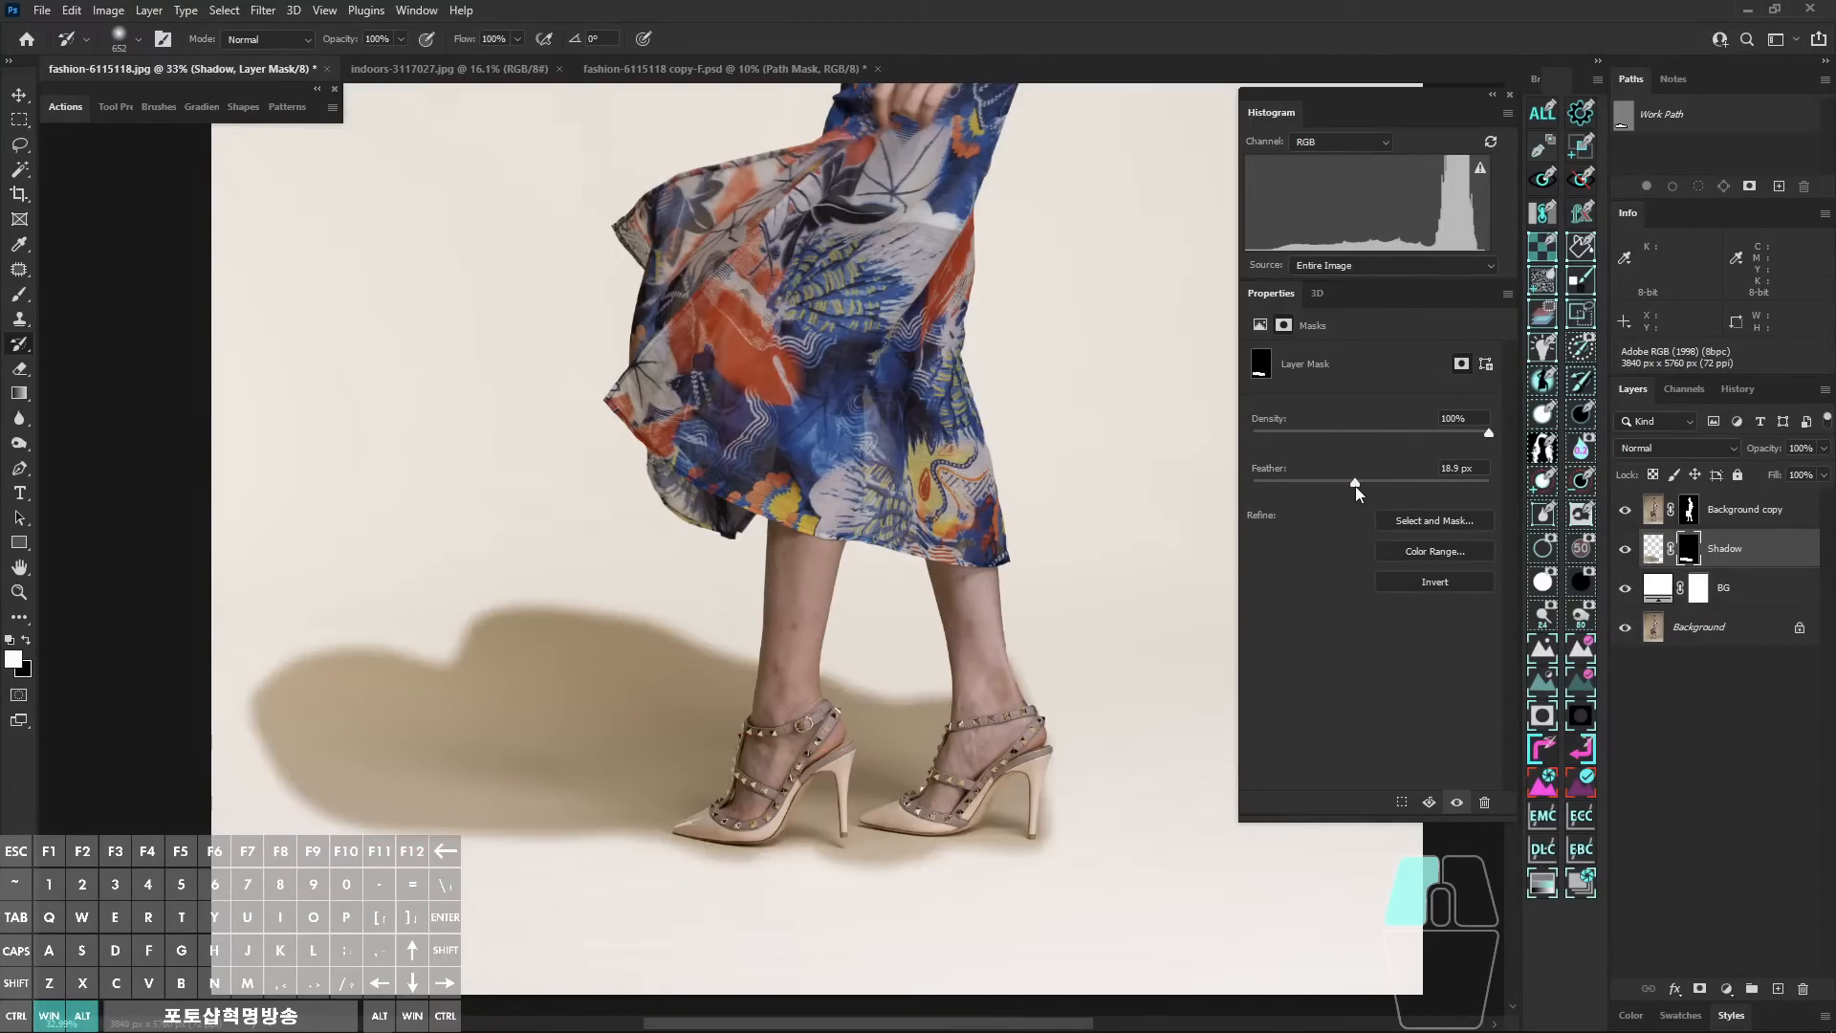
{"action": "left_click_drag", "start_coordinate": [1377, 489], "coordinate": [1393, 491]}
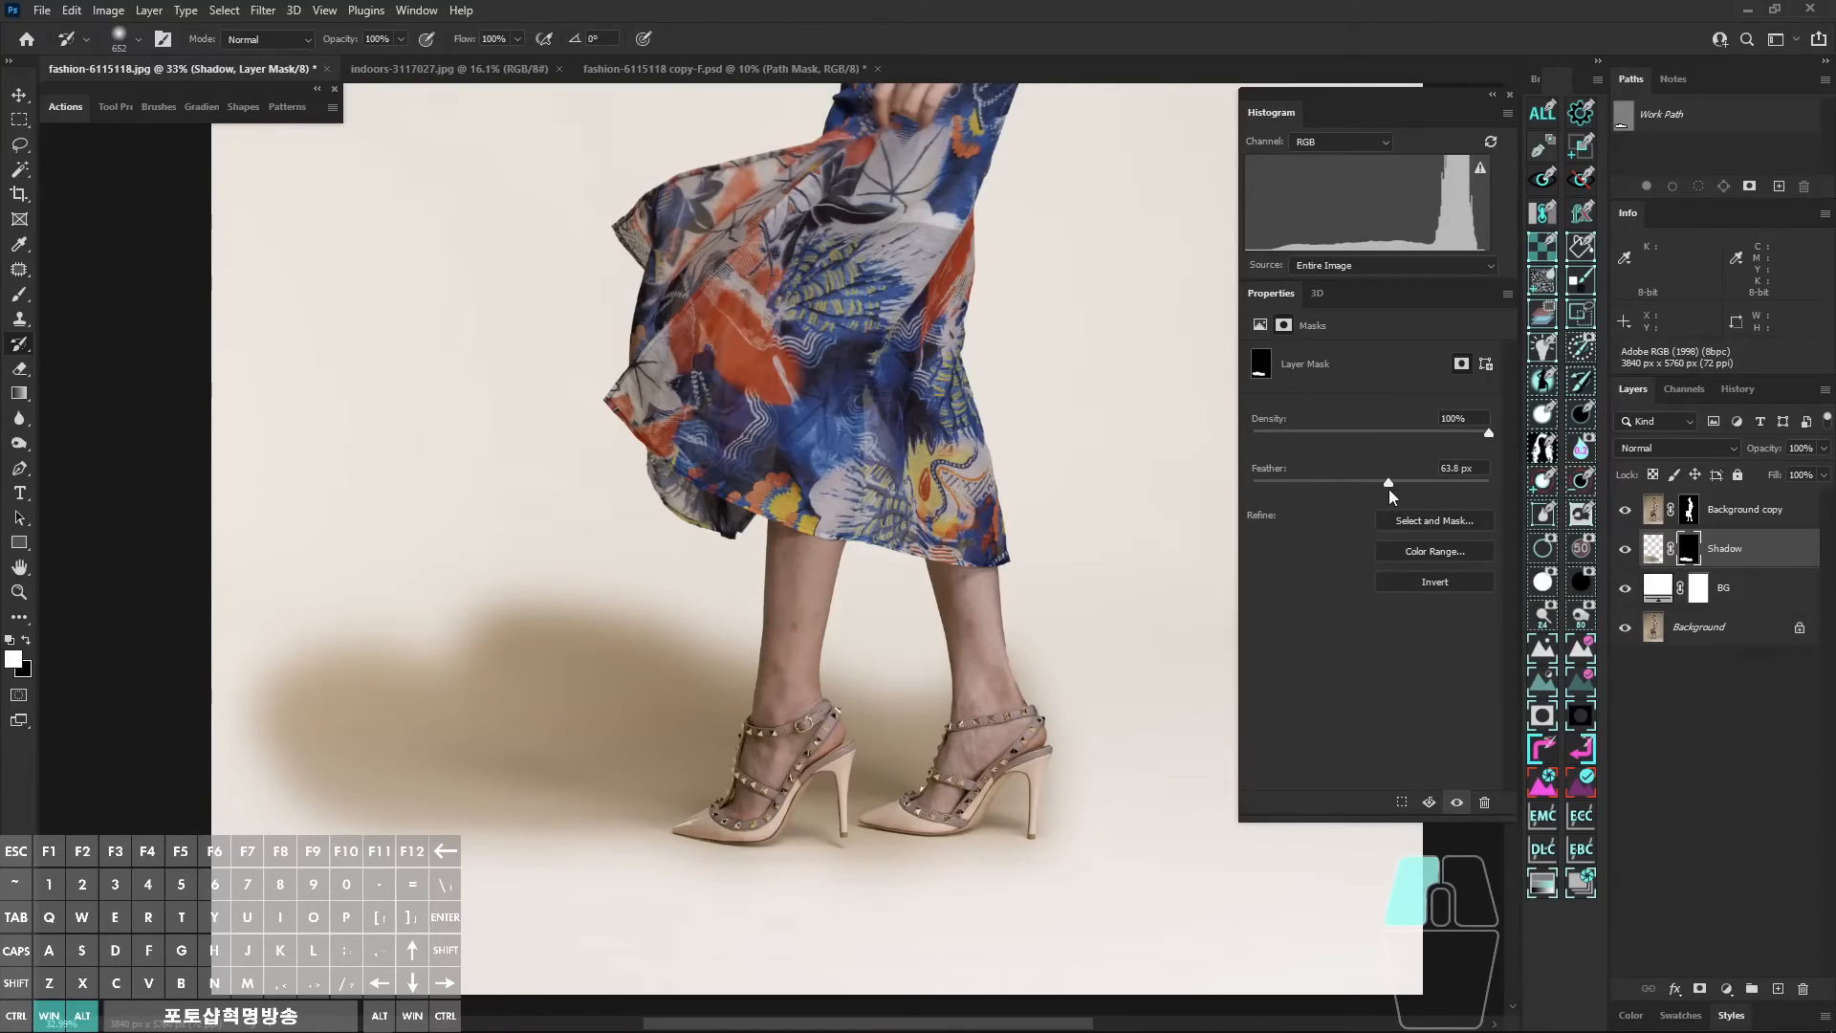
{"action": "left_click_drag", "start_coordinate": [1022, 691], "coordinate": [973, 695]}
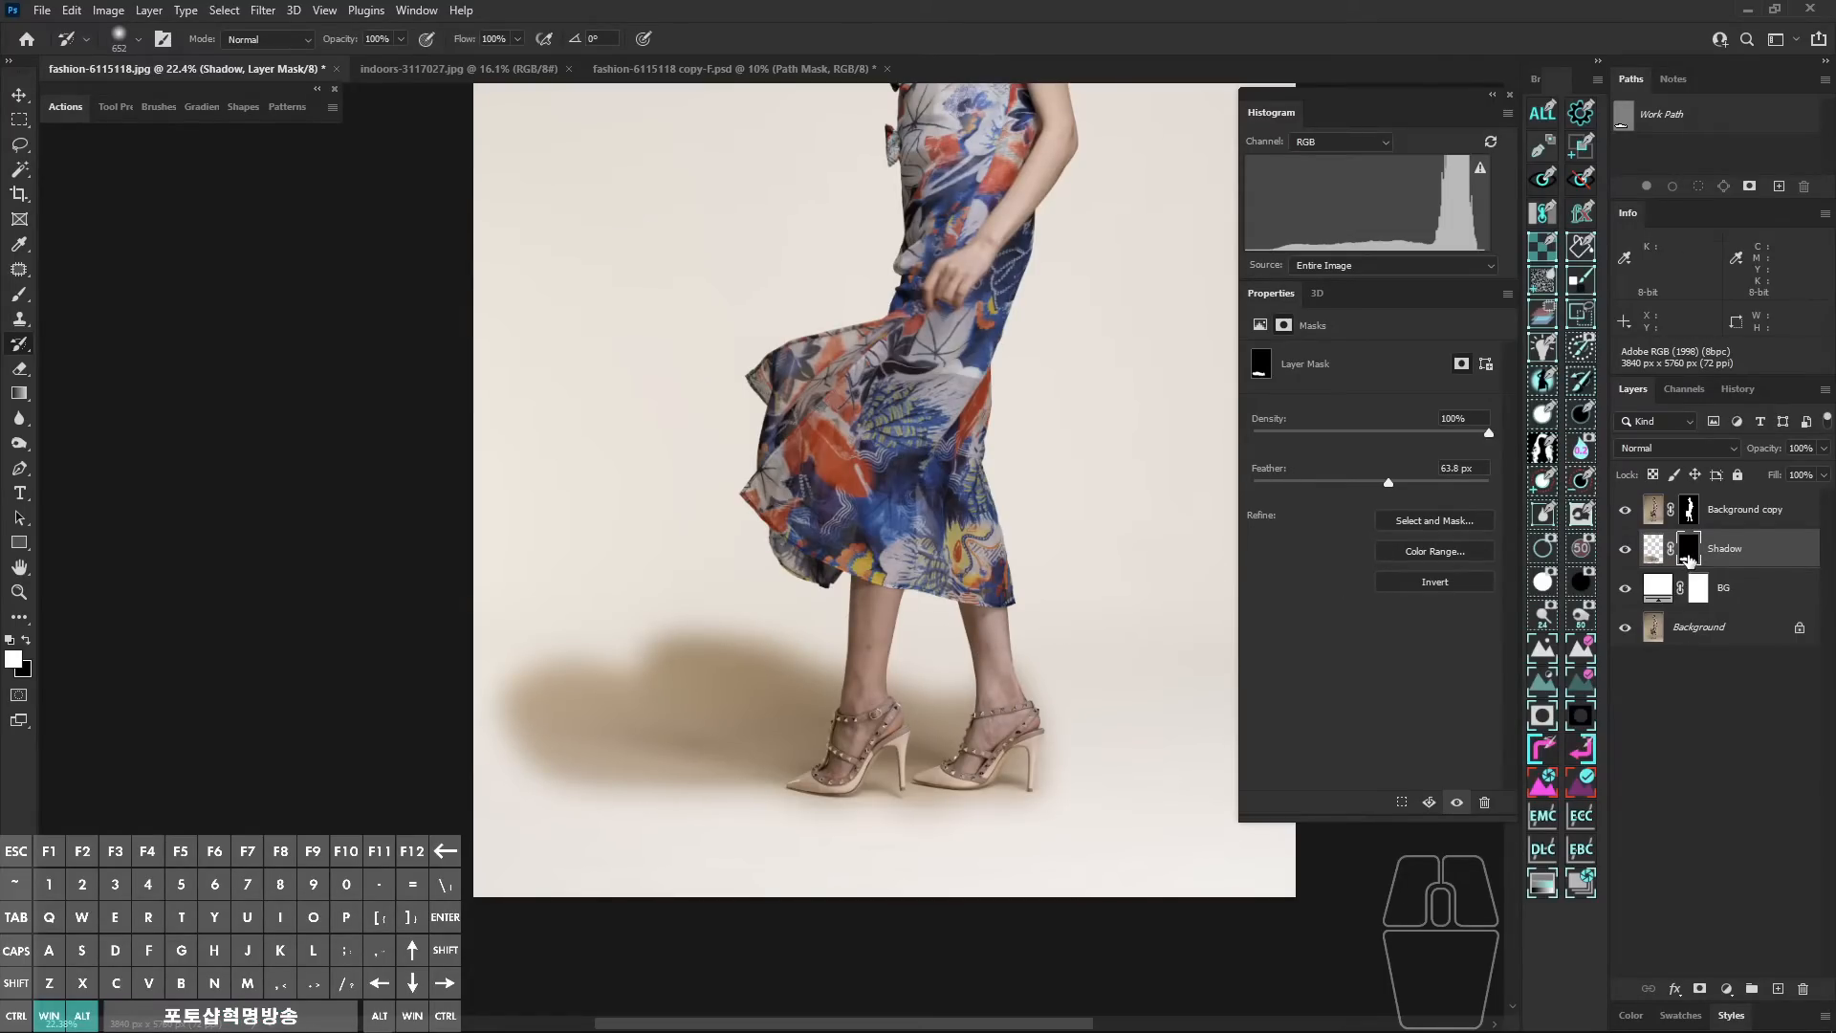
Step: Reset the feather of the Shadow layer mask to 0 px
{"action": "left_click", "coordinate": [1692, 559]}
{"action": "left_click_drag", "start_coordinate": [1388, 482], "coordinate": [1175, 492]}
{"action": "left_click_drag", "start_coordinate": [1489, 484], "coordinate": [1136, 499]}
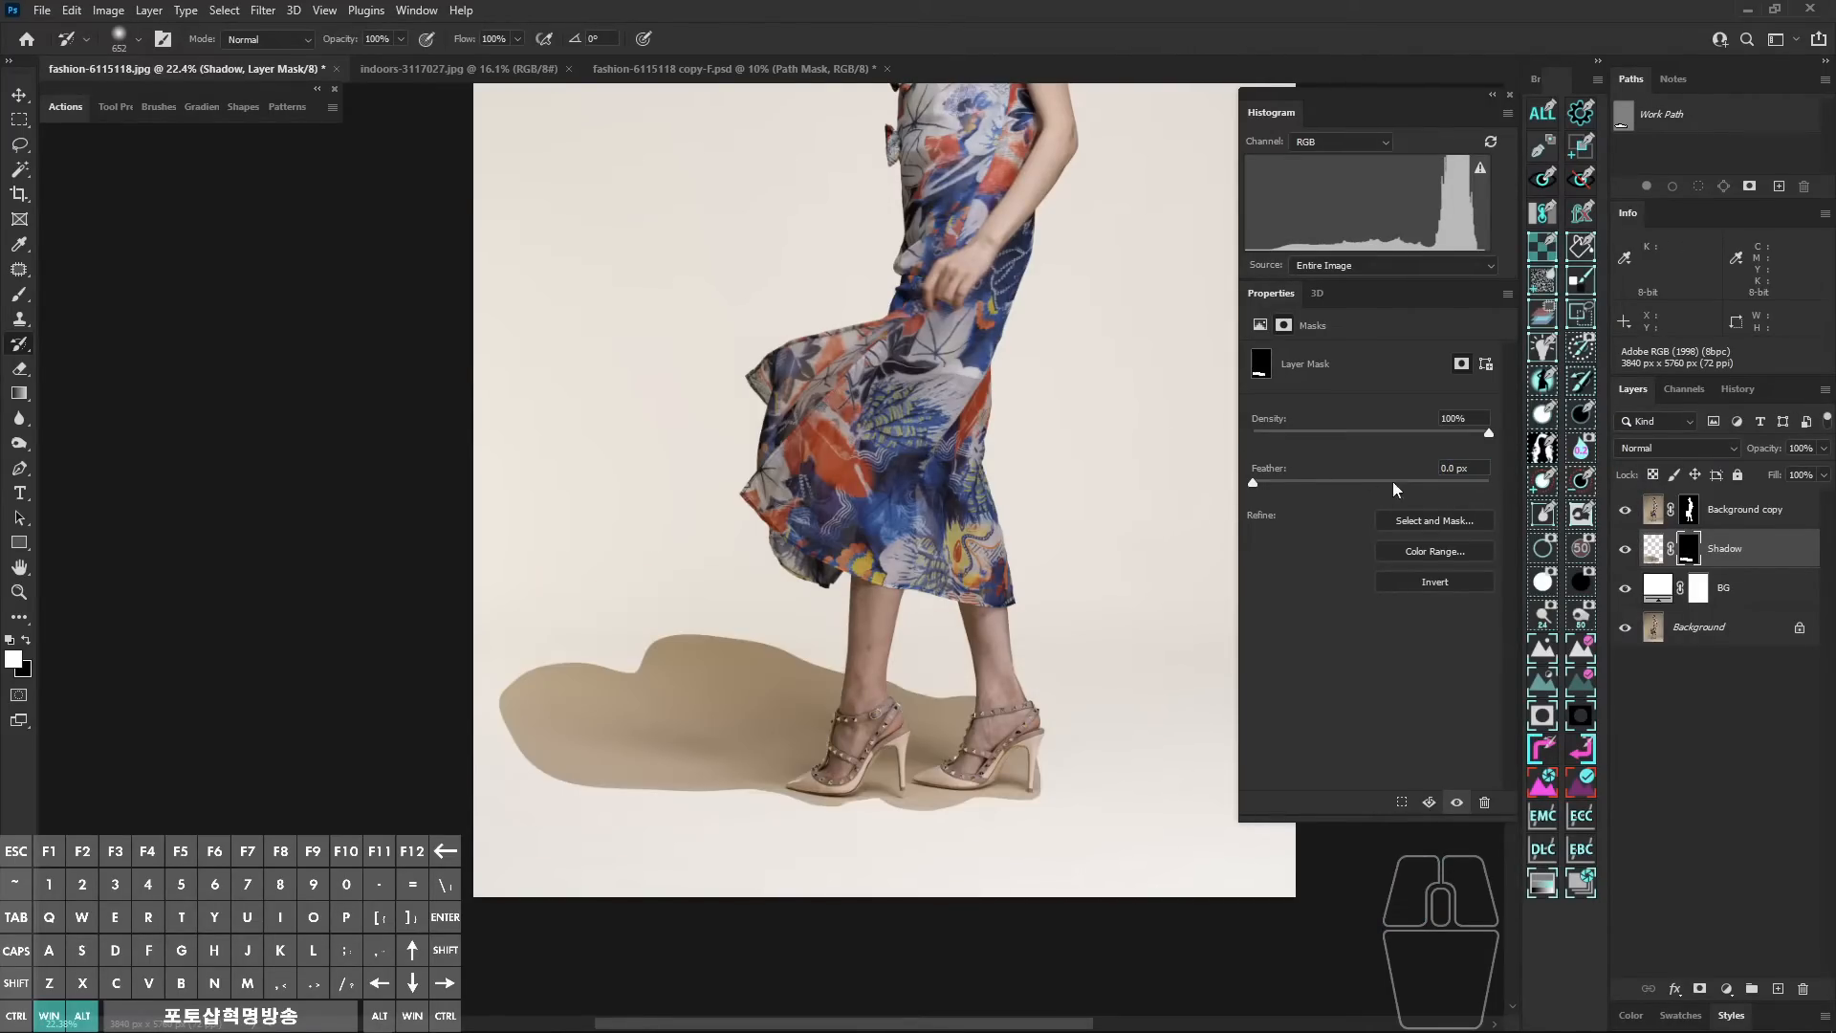
{"action": "left_click", "coordinate": [1686, 558]}
Step: Trace a tighter closed freeform path around the floor shadow, just inside the current mask outline and around the shoes
{"action": "left_click_drag", "start_coordinate": [756, 755], "coordinate": [933, 769]}
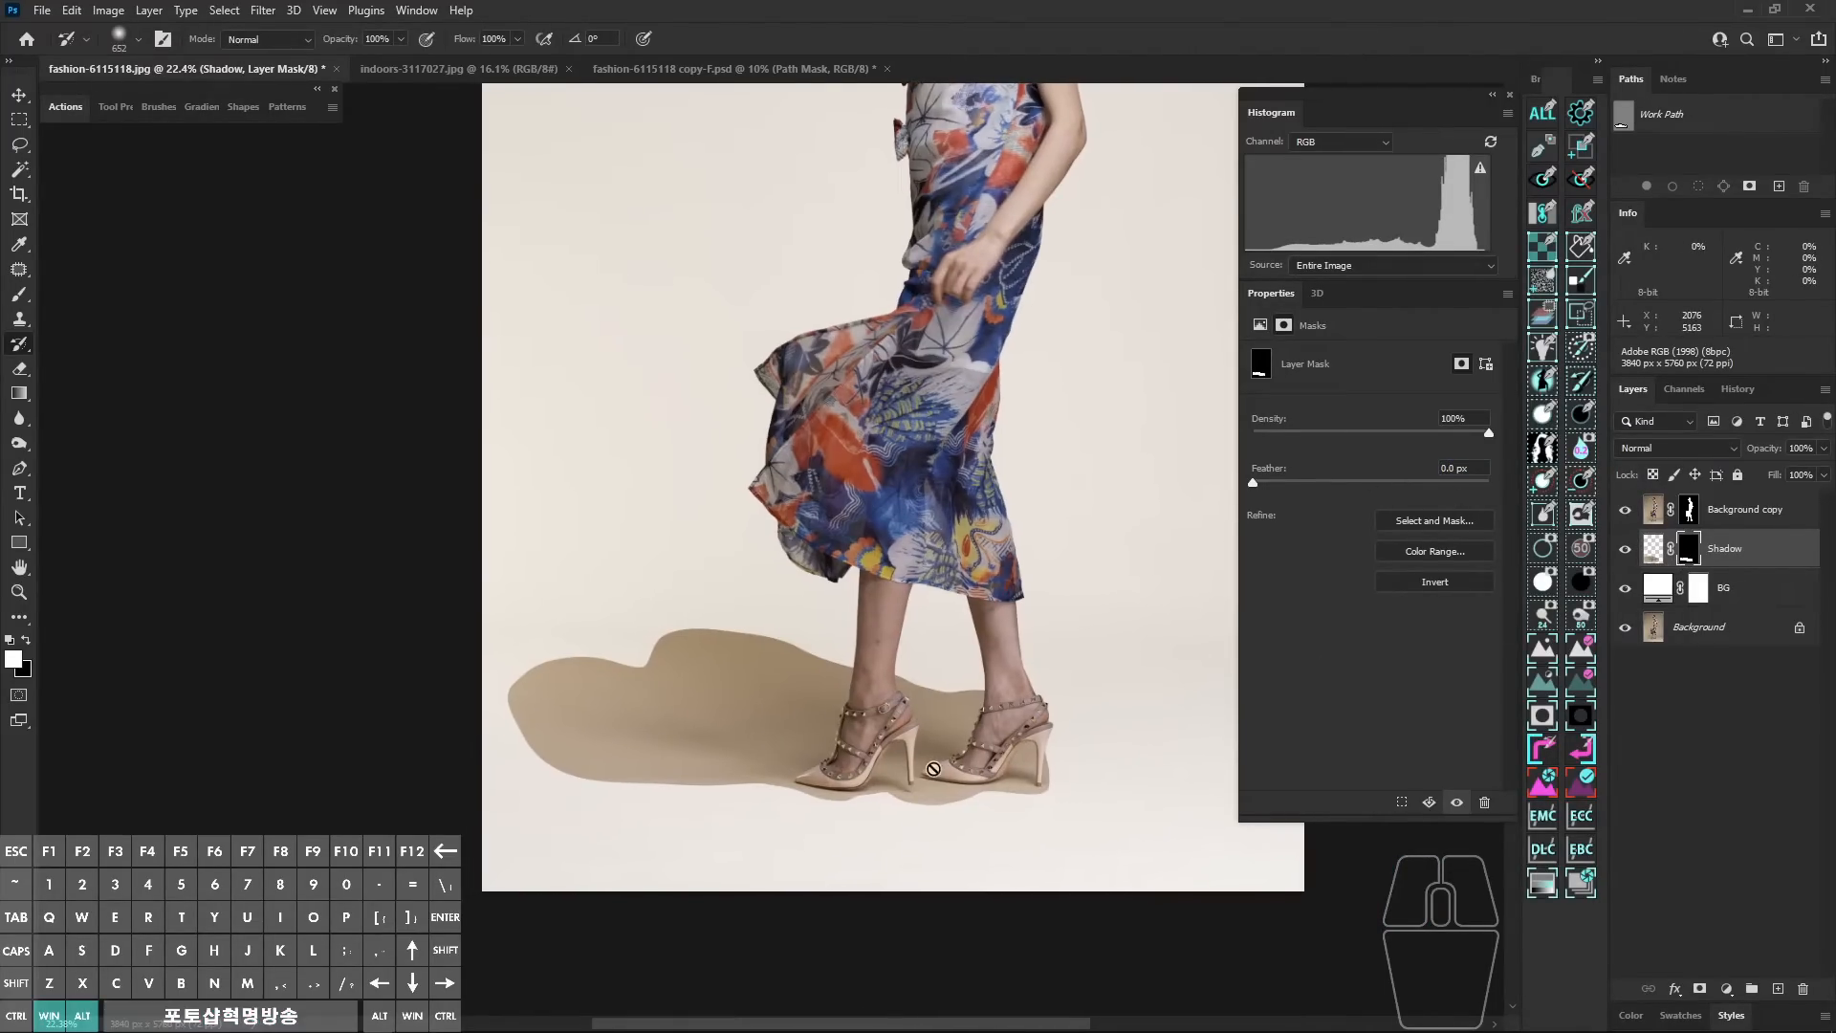
{"action": "key", "text": "a"}
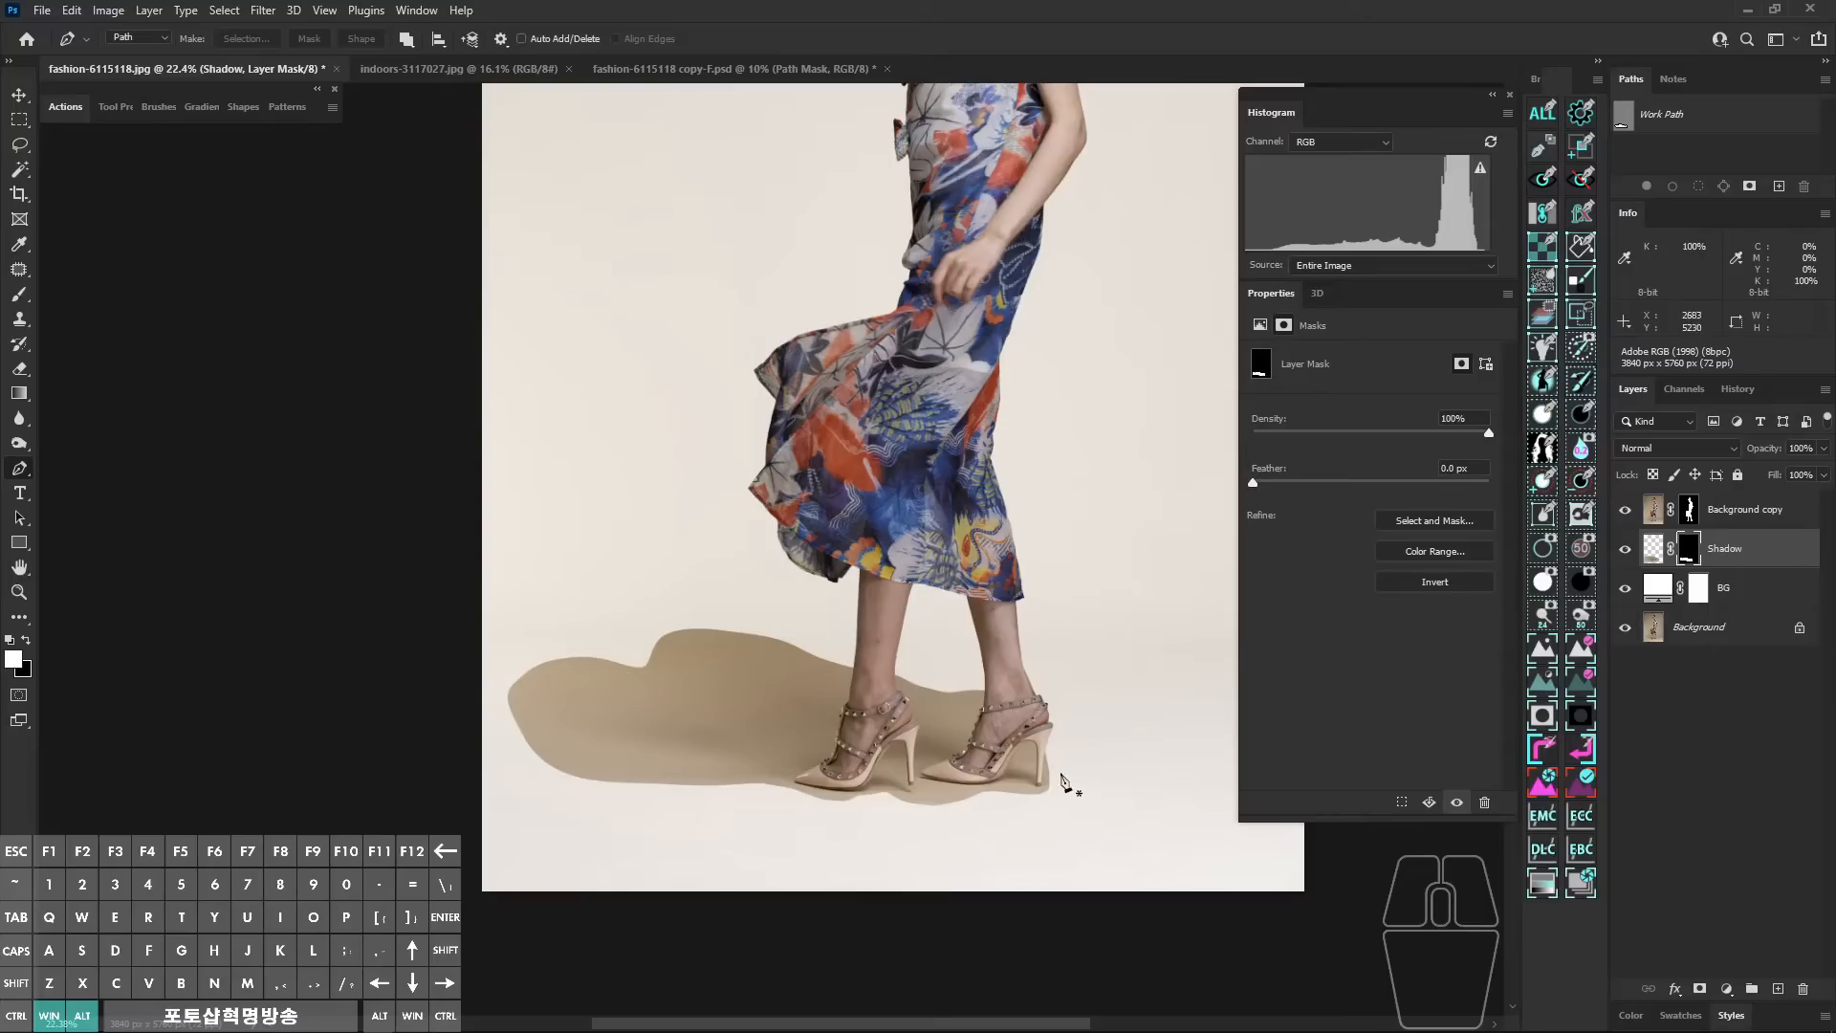
{"action": "mouse_move", "coordinate": [1057, 751]}
{"action": "left_mouse_down"}
{"action": "mouse_move", "coordinate": [1032, 787]}
{"action": "mouse_move", "coordinate": [840, 796]}
{"action": "mouse_move", "coordinate": [592, 755]}
{"action": "left_mouse_up"}
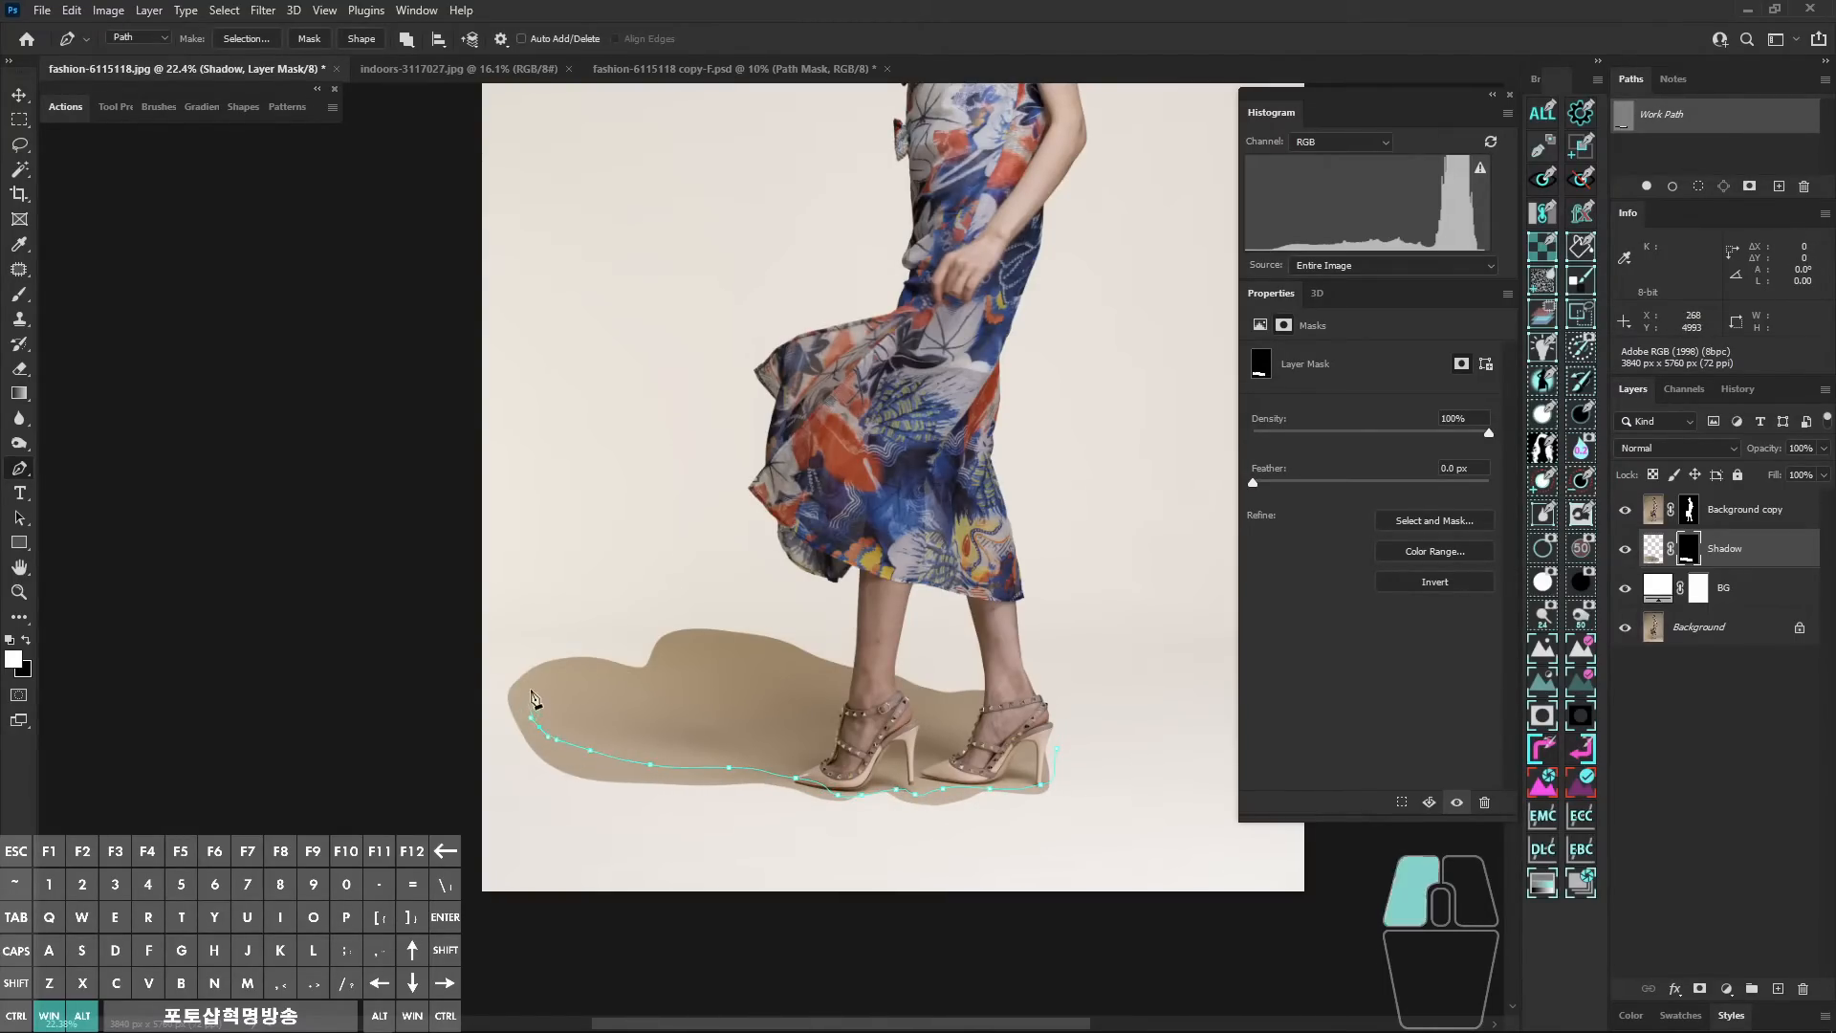
{"action": "mouse_move", "coordinate": [533, 701]}
{"action": "left_mouse_down"}
{"action": "mouse_move", "coordinate": [667, 678]}
{"action": "mouse_move", "coordinate": [698, 655]}
{"action": "left_mouse_up"}
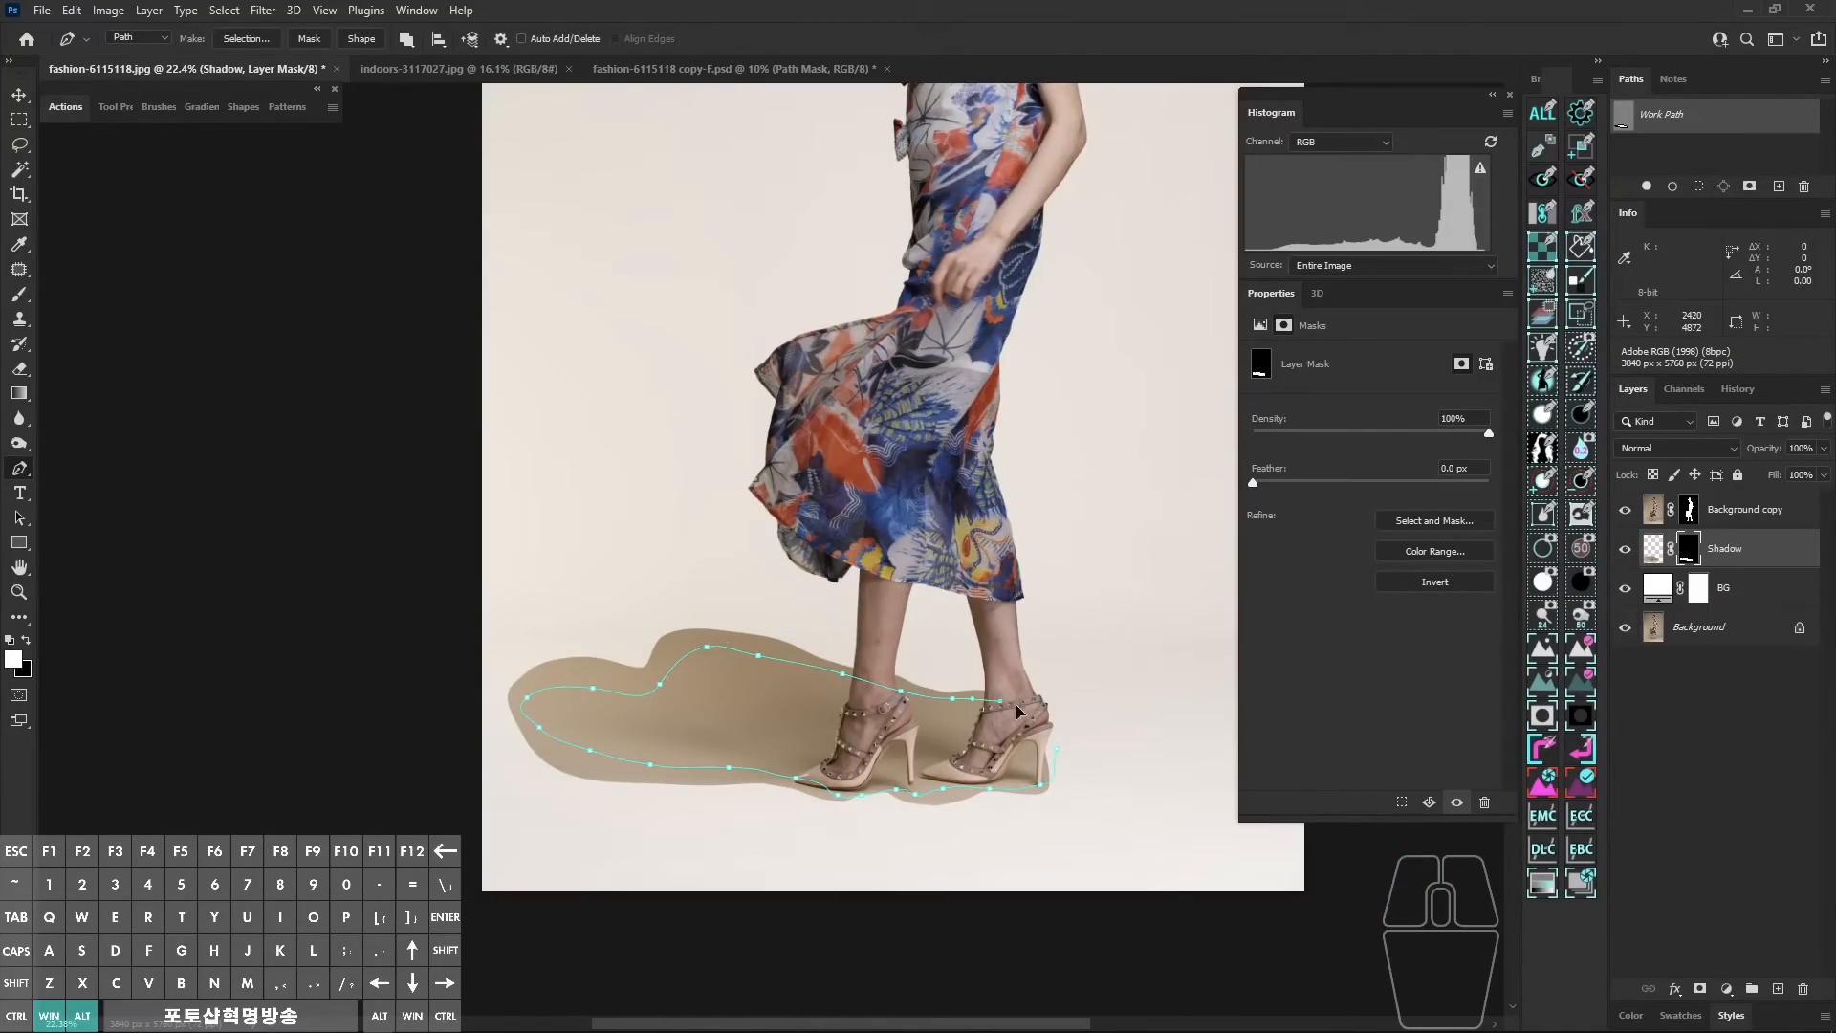
{"action": "left_click_drag", "start_coordinate": [1050, 736], "coordinate": [1066, 770]}
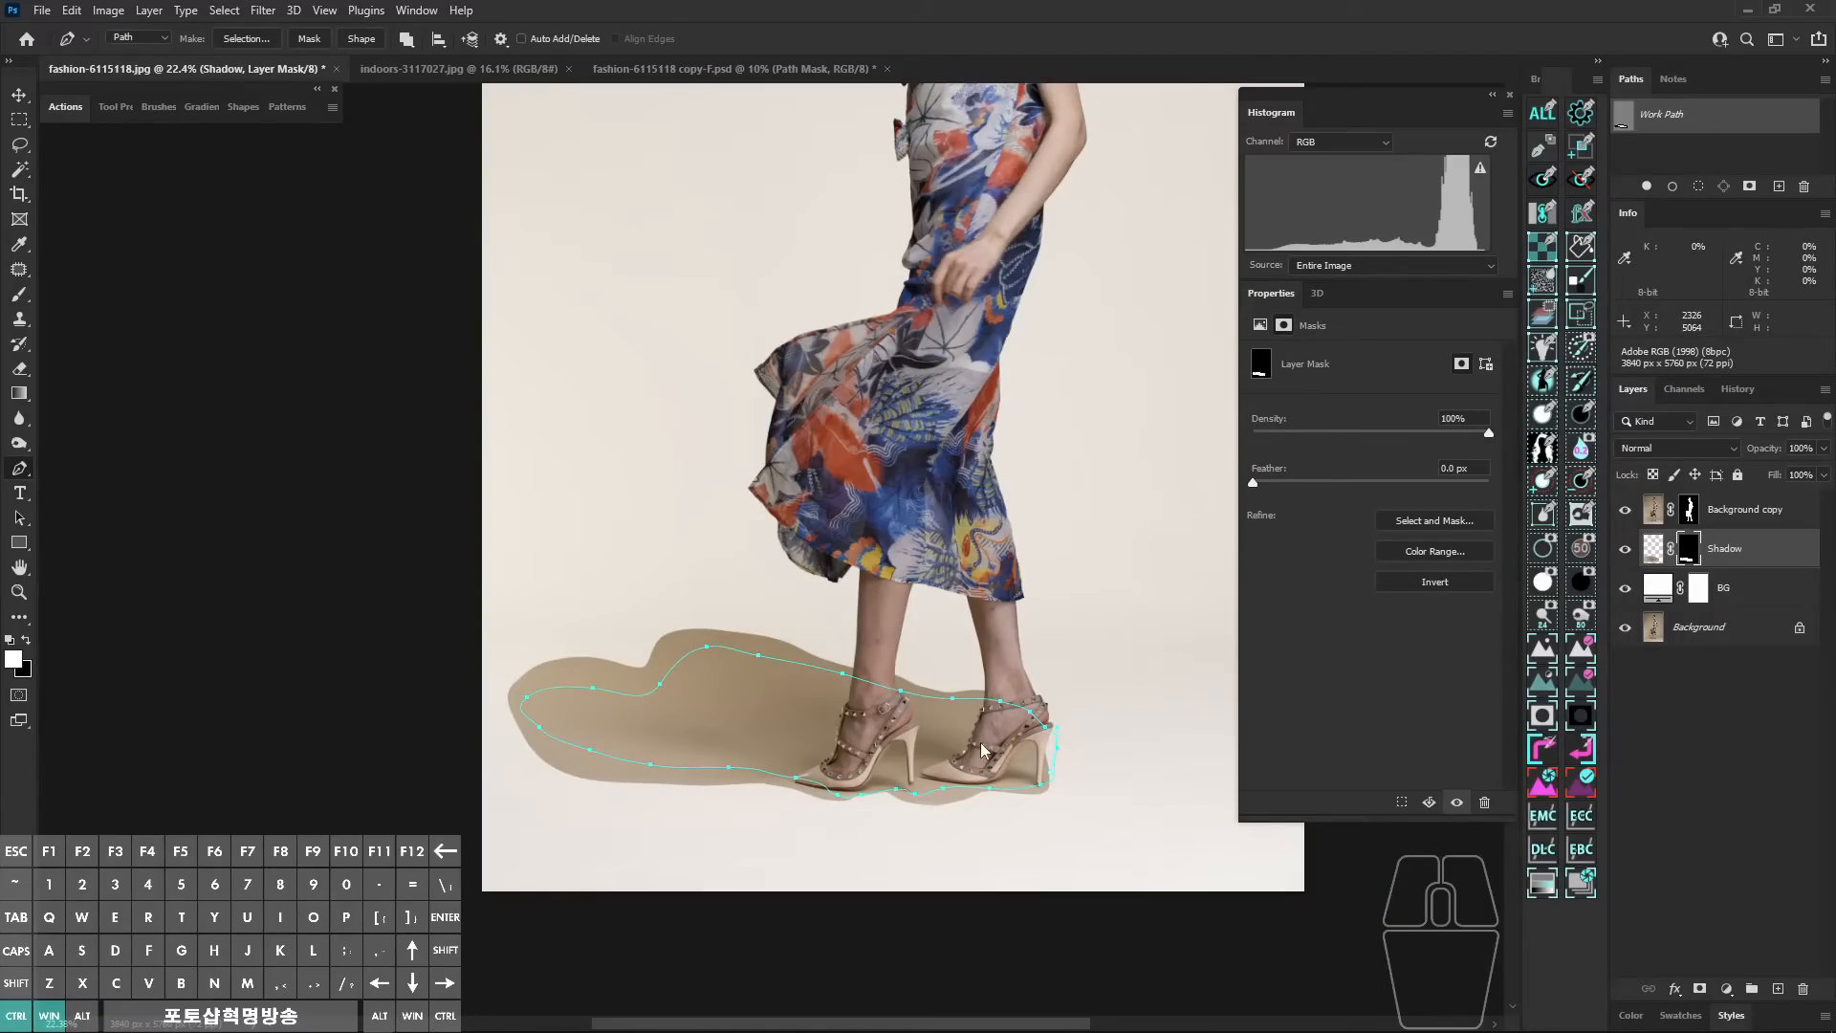
Step: Convert the path to a selection, invert it and fill the Shadow mask with black outside the traced shape, then deselect
{"action": "key", "text": "ctrl+Return"}
{"action": "key", "text": "ctrl+shift+i"}
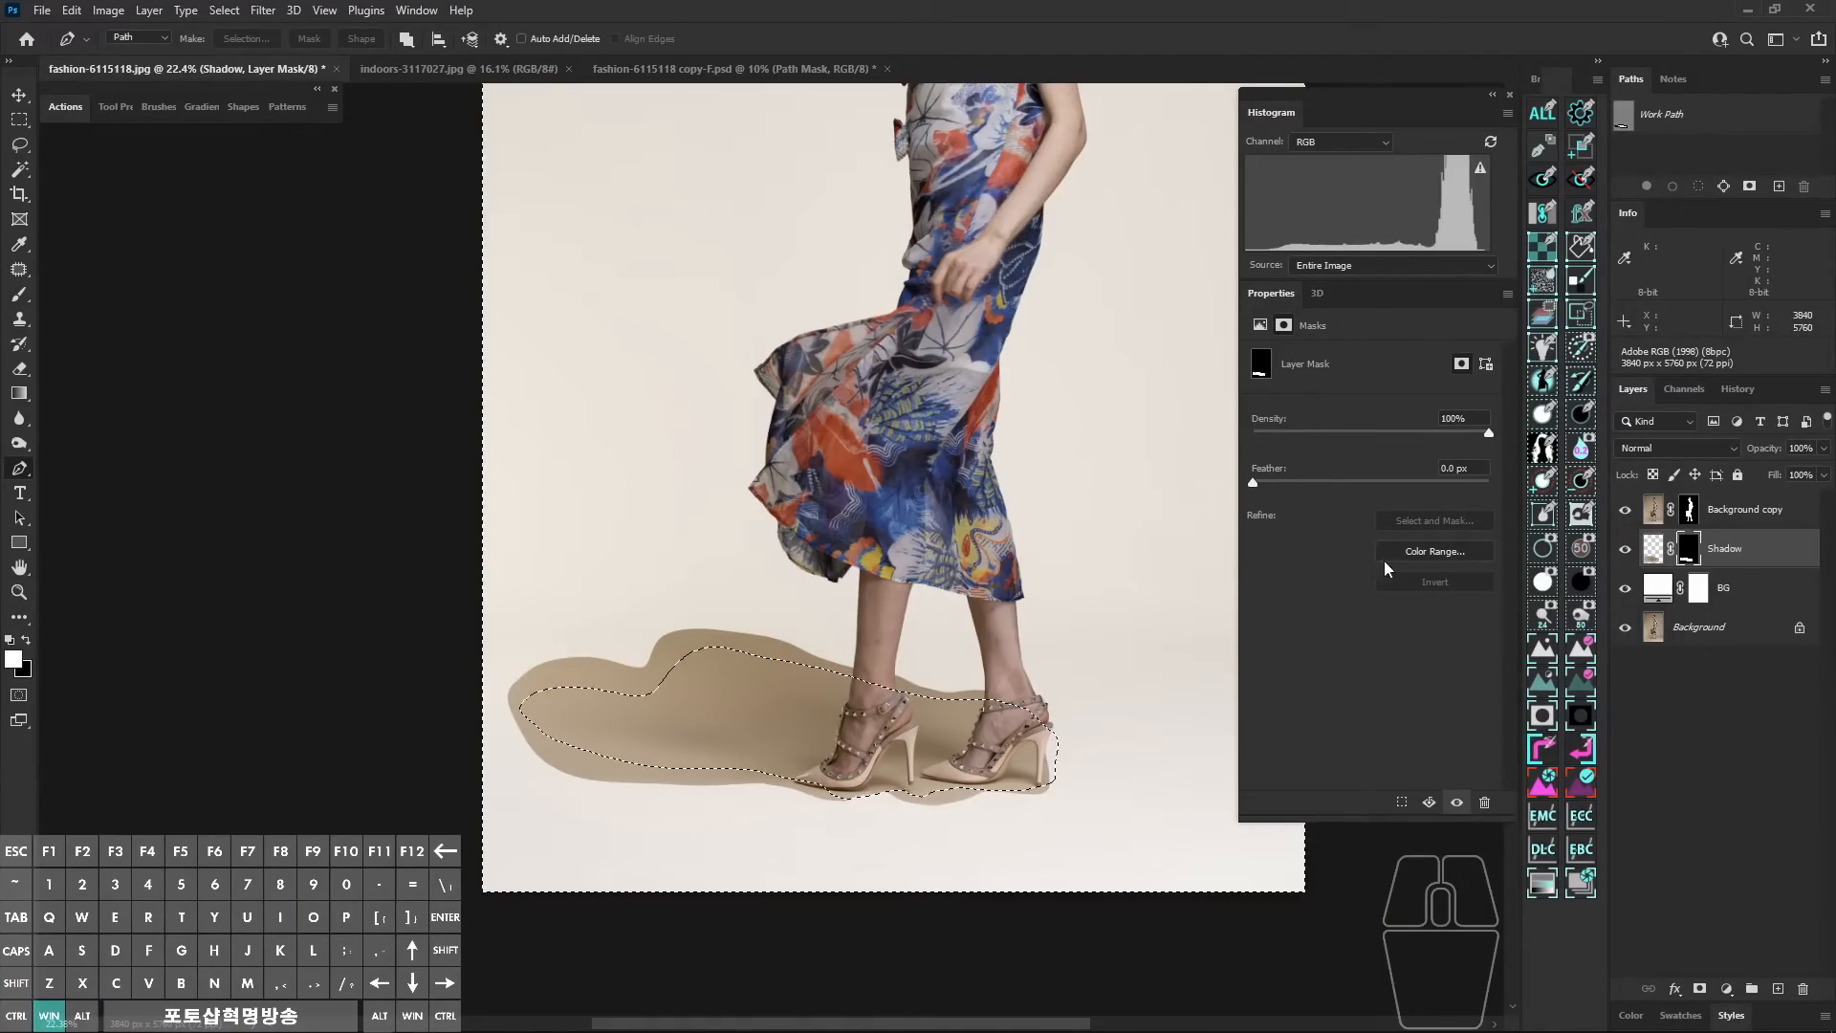
{"action": "left_click", "coordinate": [1688, 548], "text": "alt"}
{"action": "key", "text": "x"}
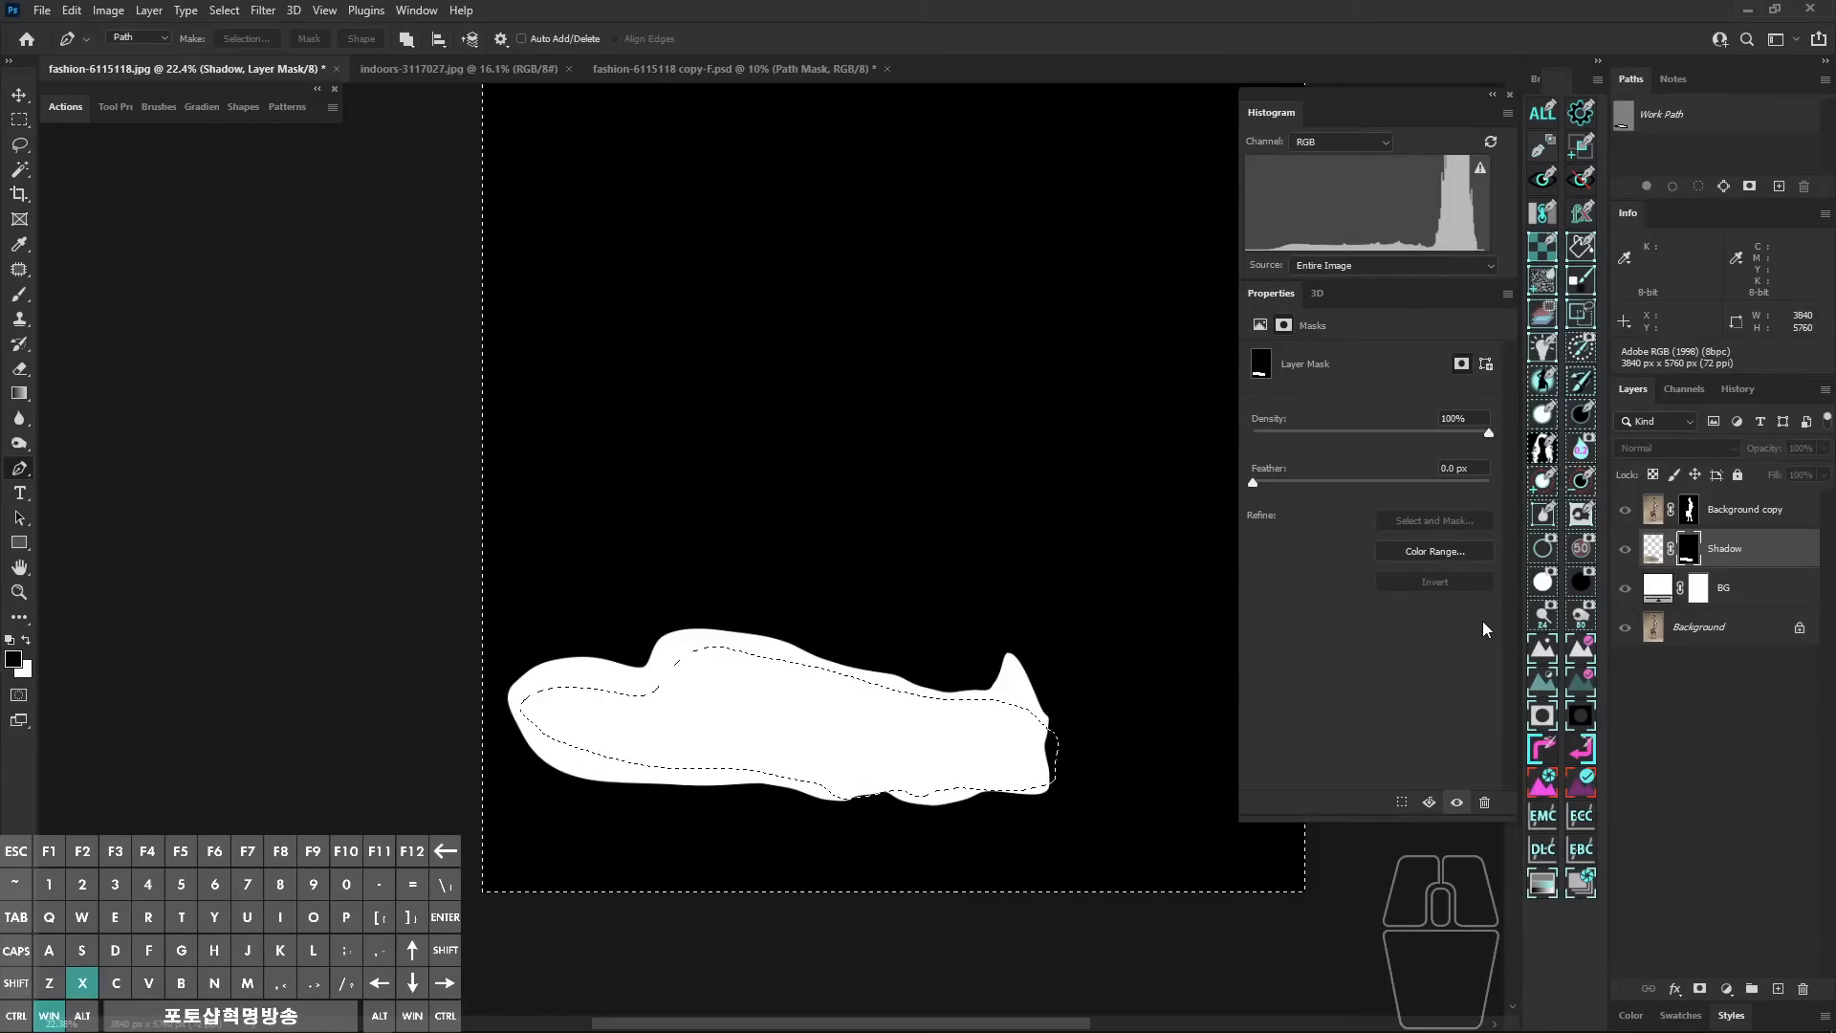
{"action": "key", "text": "alt+BackSpace"}
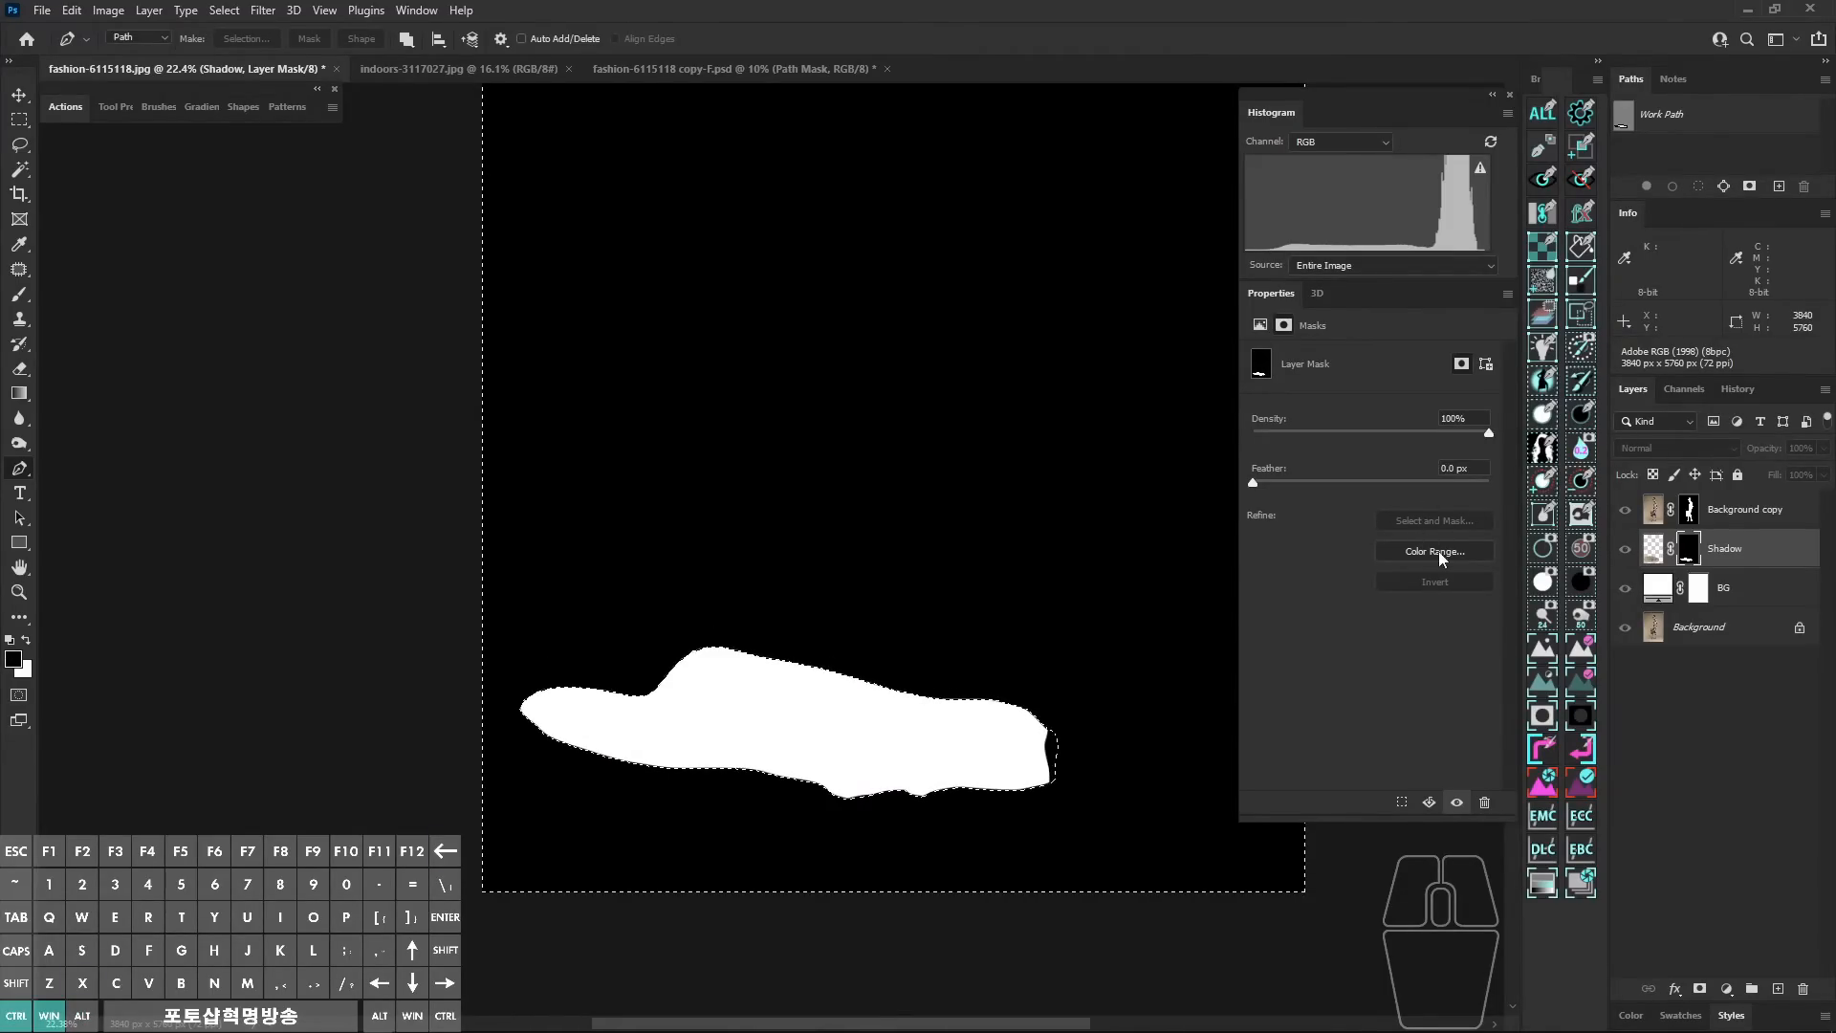
{"action": "key", "text": "ctrl+d"}
{"action": "left_click", "coordinate": [1691, 551], "text": "alt"}
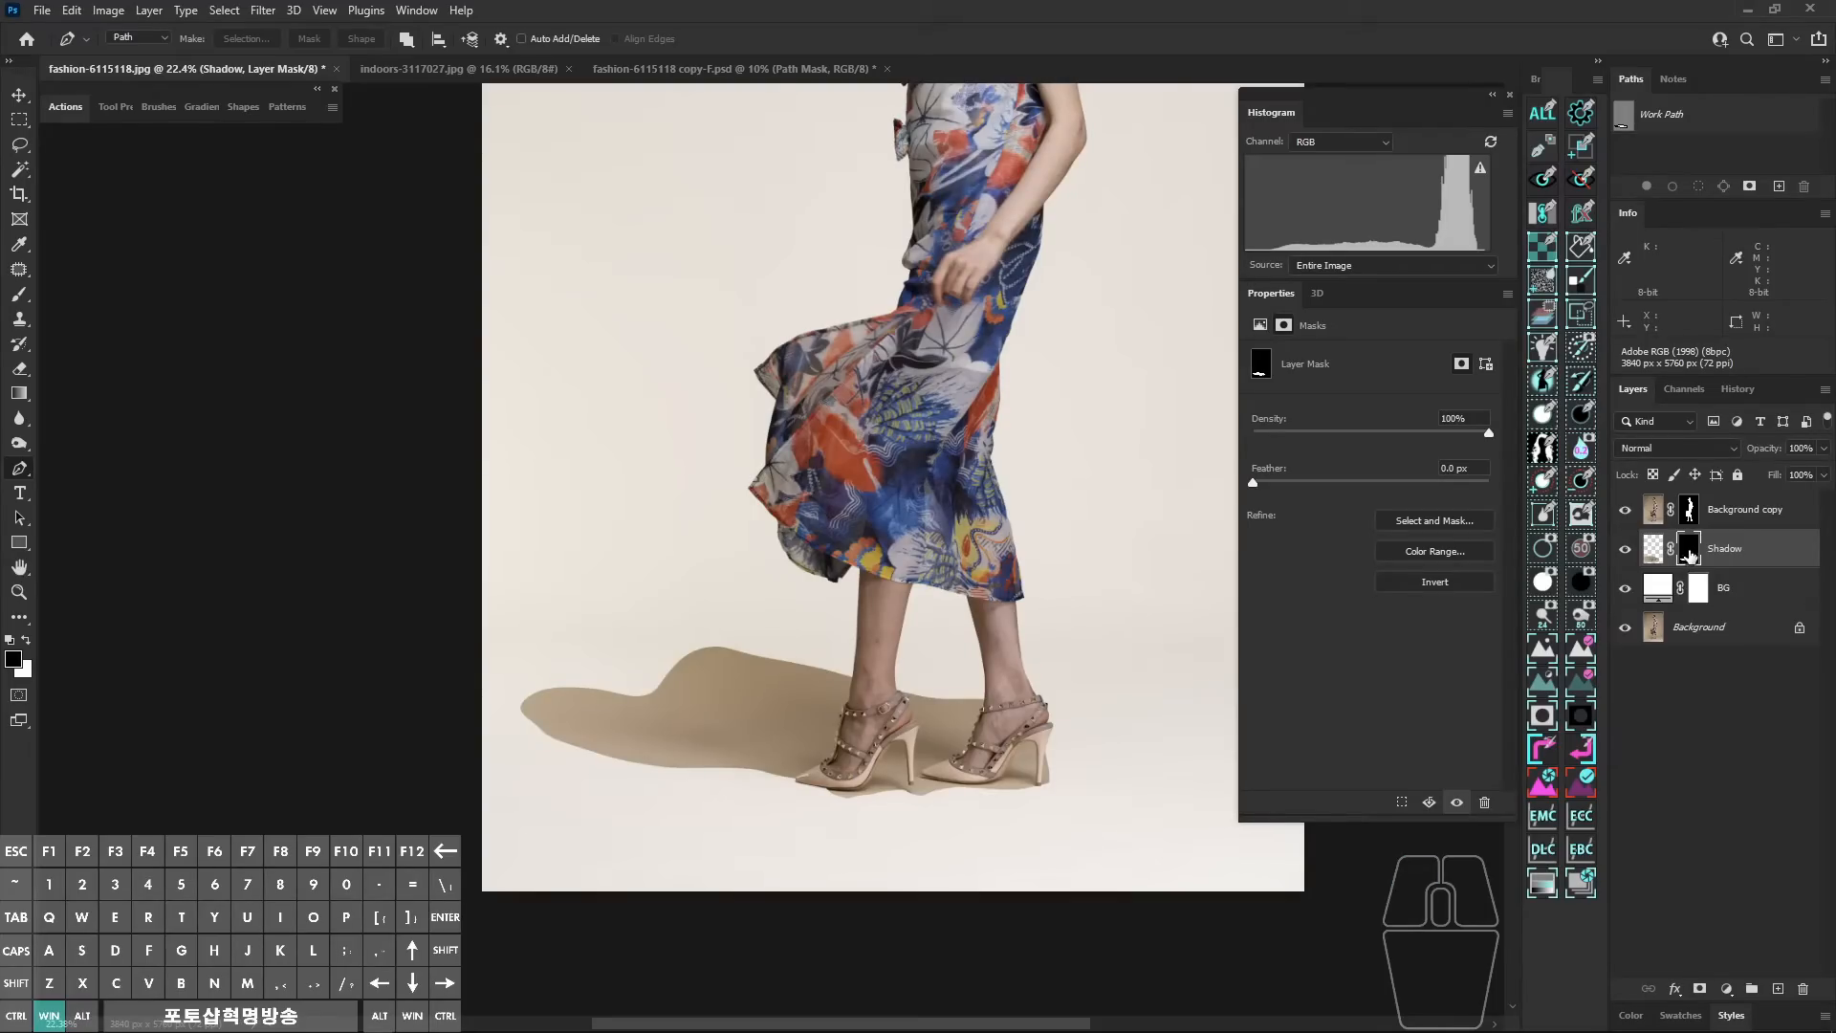
Step: Feather the tightened Shadow layer mask to 95.3 px
{"action": "left_click", "coordinate": [1690, 556]}
{"action": "left_click_drag", "start_coordinate": [1254, 483], "coordinate": [1362, 485]}
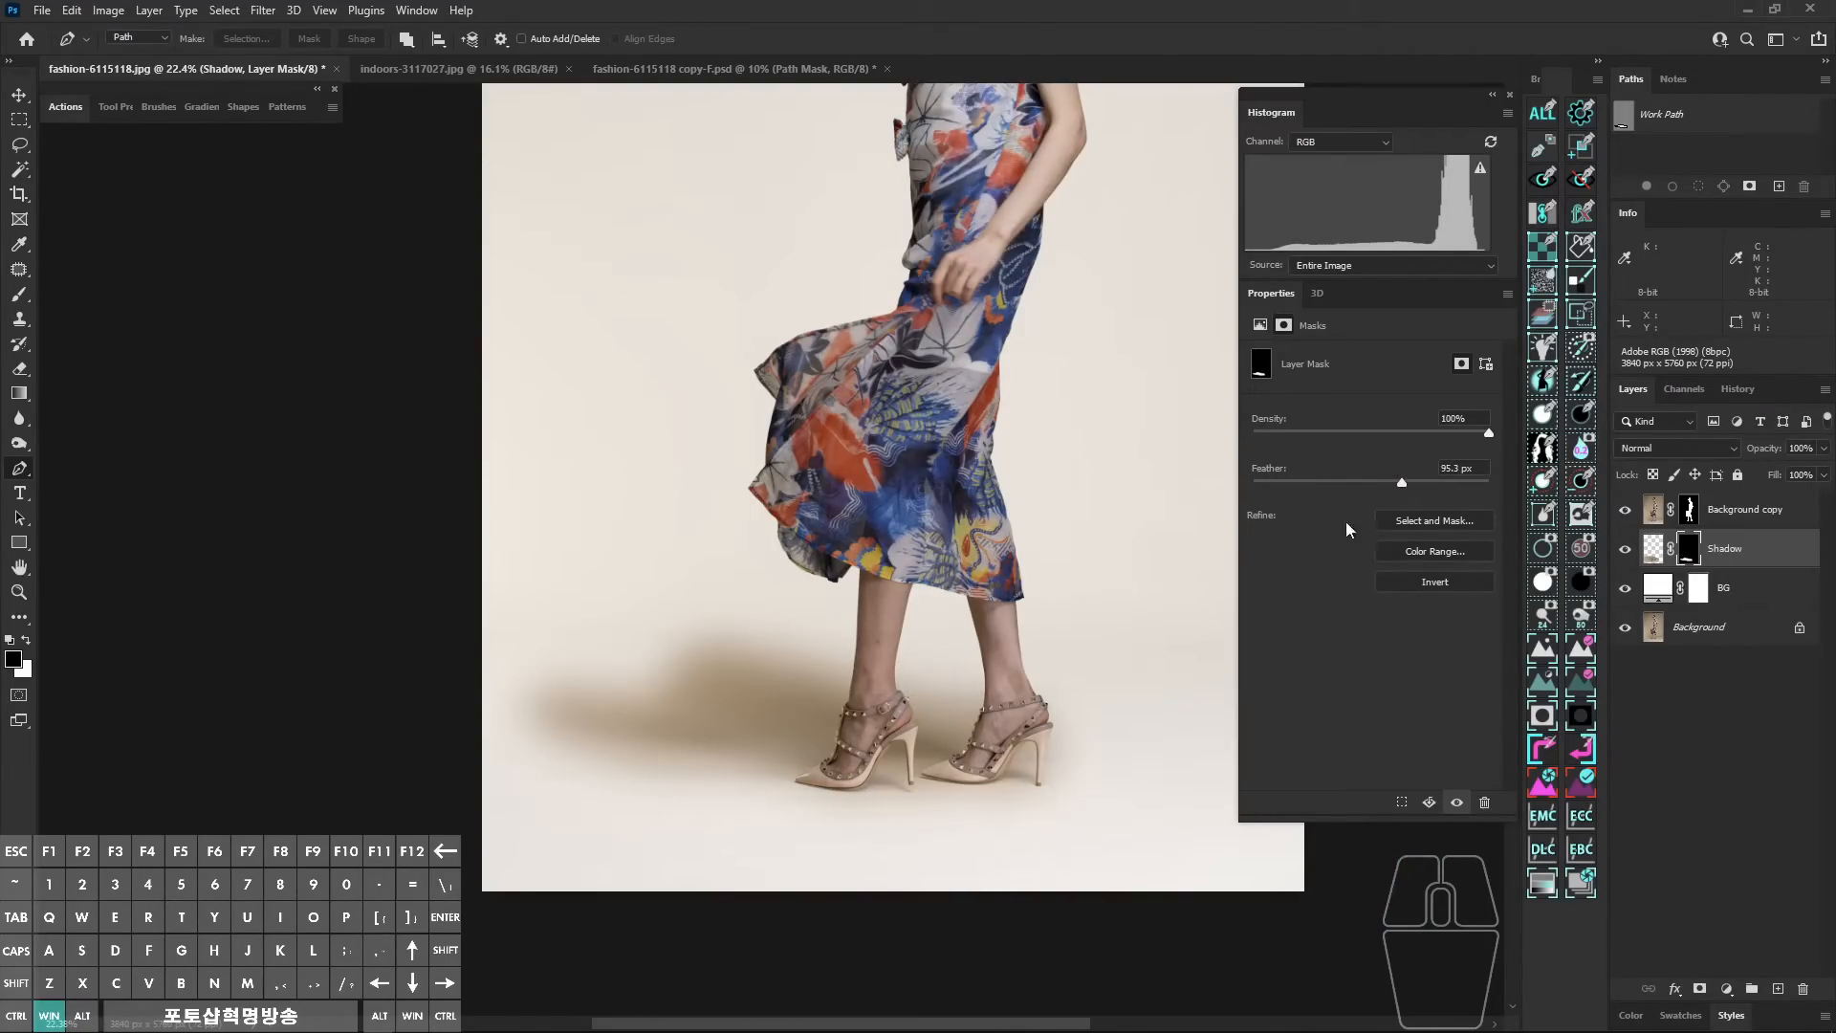
{"action": "left_click_drag", "start_coordinate": [975, 489], "coordinate": [896, 629]}
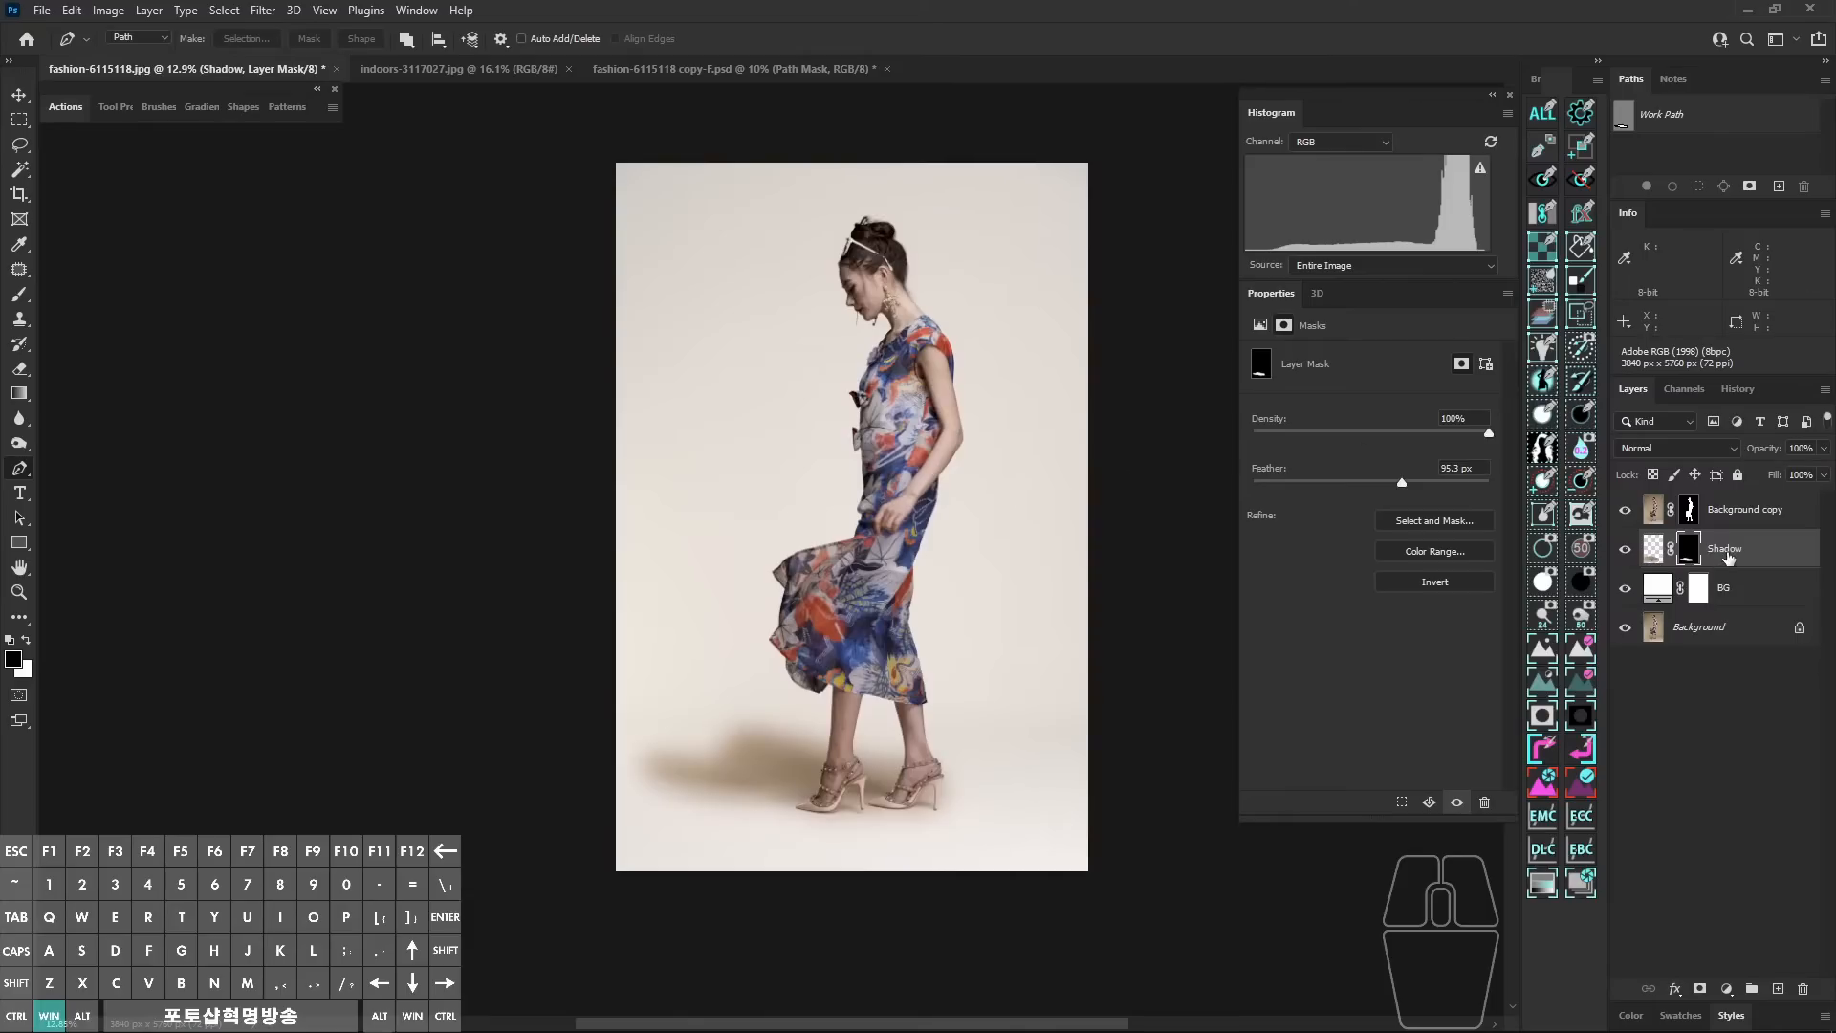
Step: Set the Shadow layer to Multiply blending and raise the BG layer's opacity to 100%
{"action": "left_click", "coordinate": [1725, 553]}
{"action": "left_click", "coordinate": [1673, 447]}
{"action": "left_click", "coordinate": [1661, 525]}
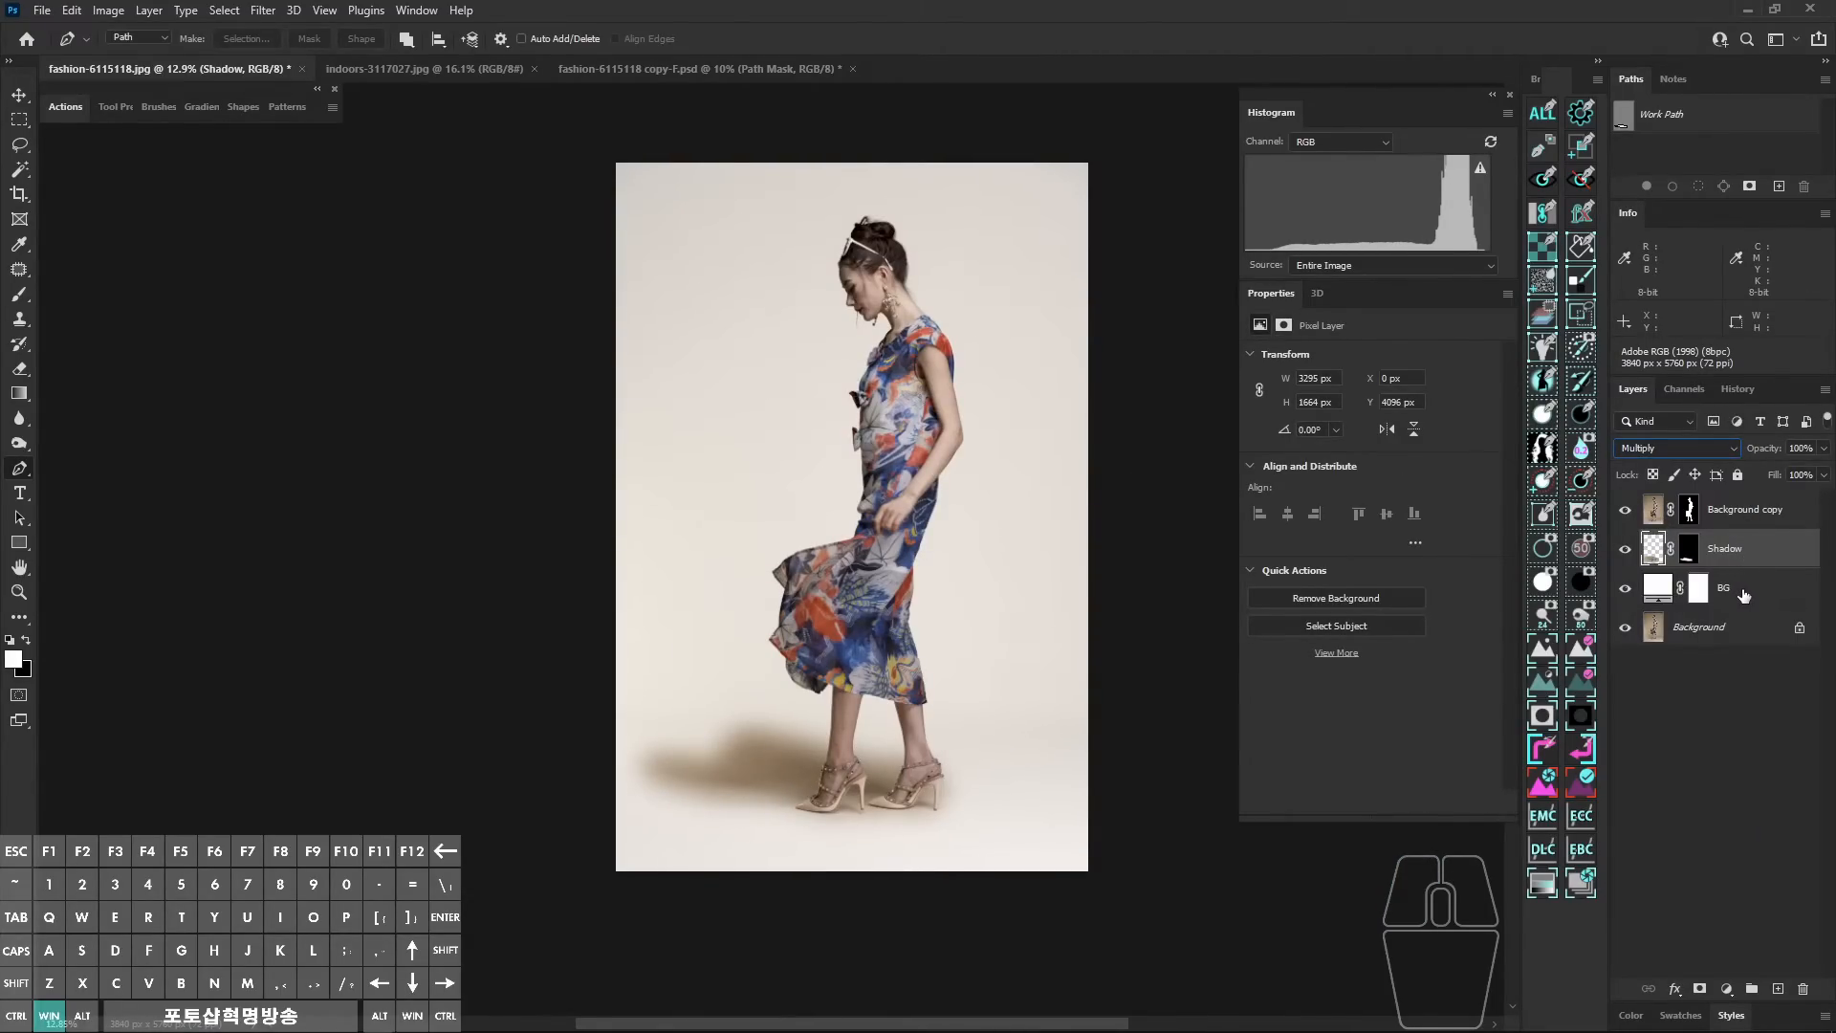
{"action": "left_click", "coordinate": [1741, 593]}
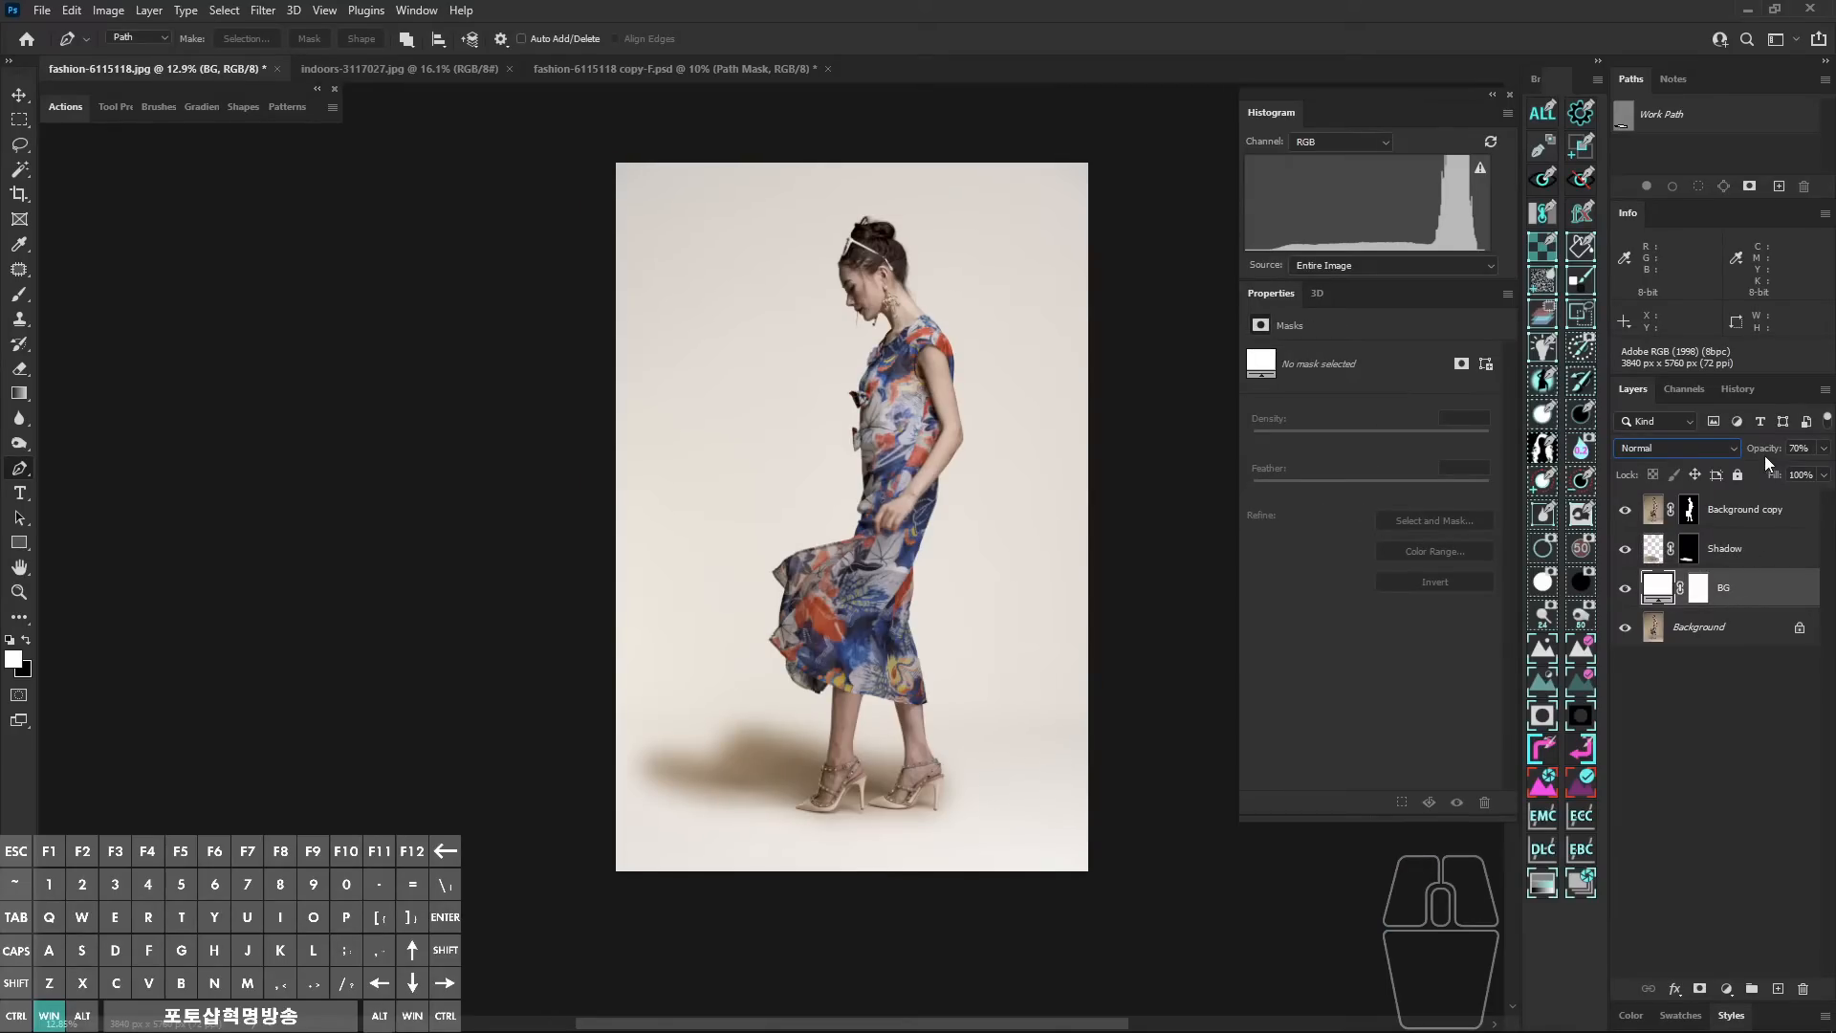
{"action": "left_click_drag", "start_coordinate": [1765, 455], "coordinate": [1798, 455]}
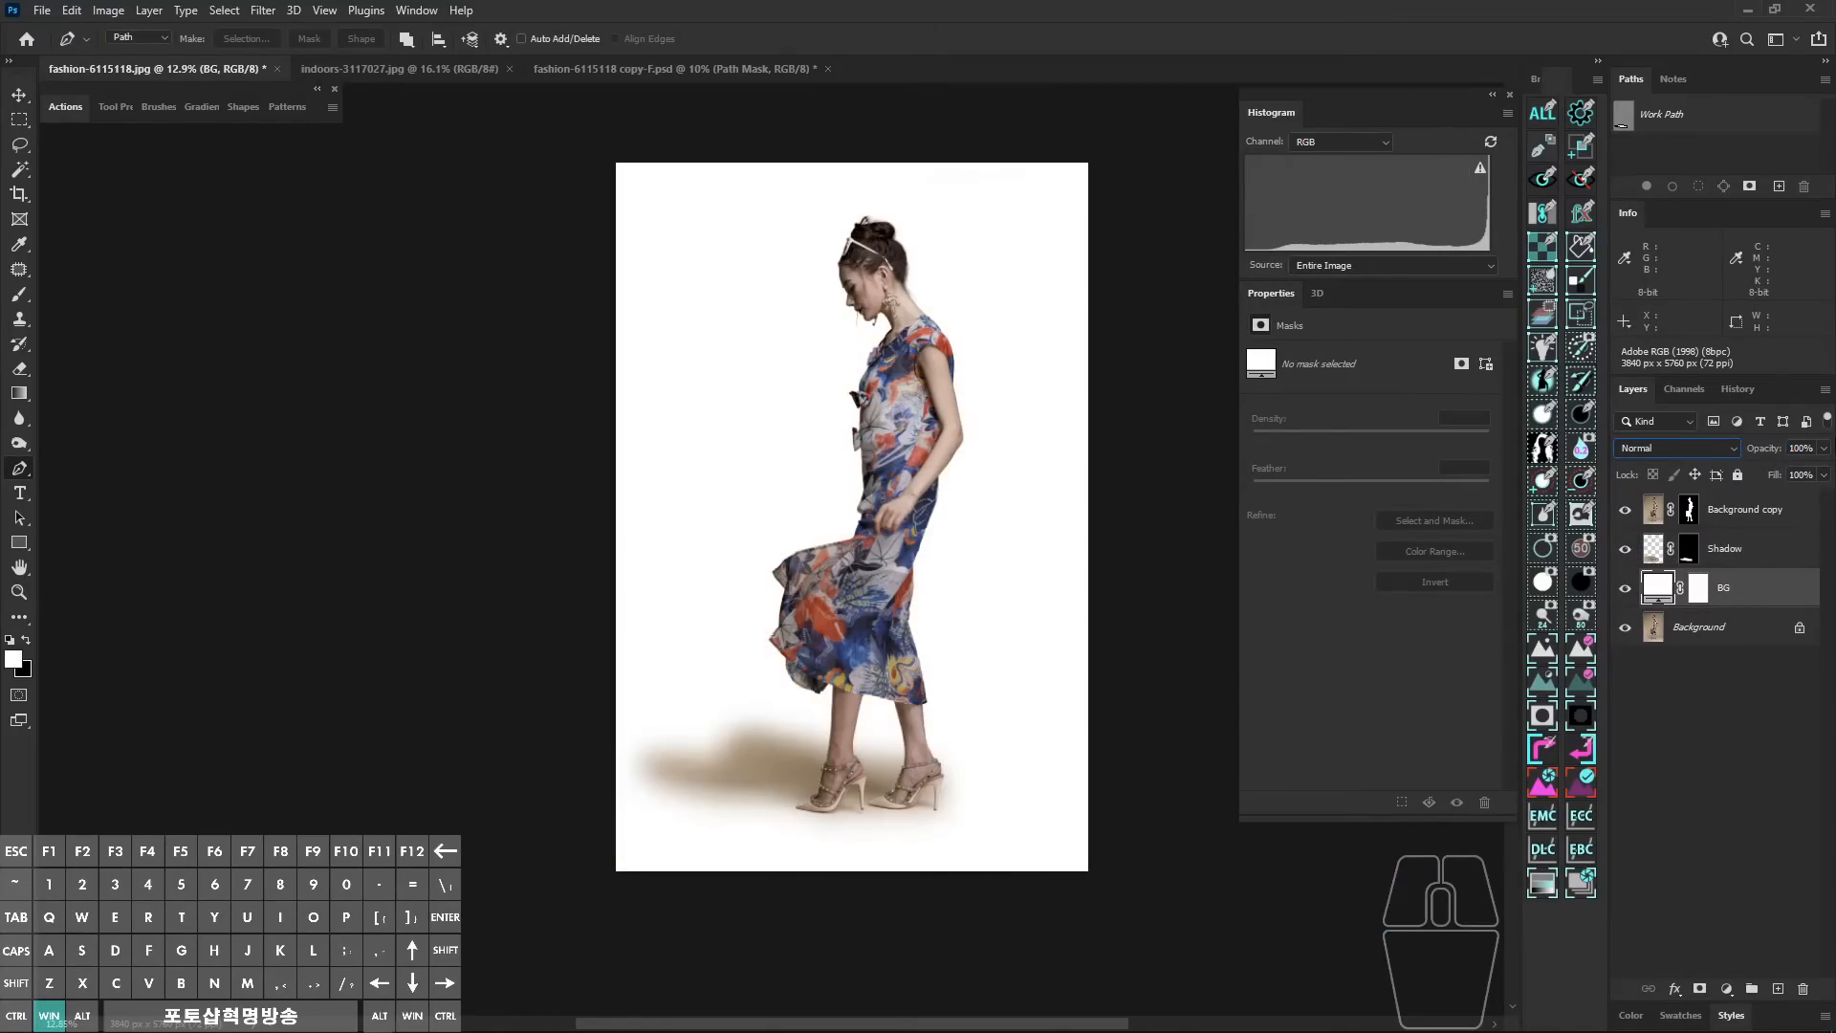
Step: Switch to the indoors-3117027.jpg document and examine its open doorway as the new setting for the woman
{"action": "left_click", "coordinate": [1748, 516]}
{"action": "left_click", "coordinate": [1739, 556]}
{"action": "left_click_drag", "start_coordinate": [882, 208], "coordinate": [908, 495]}
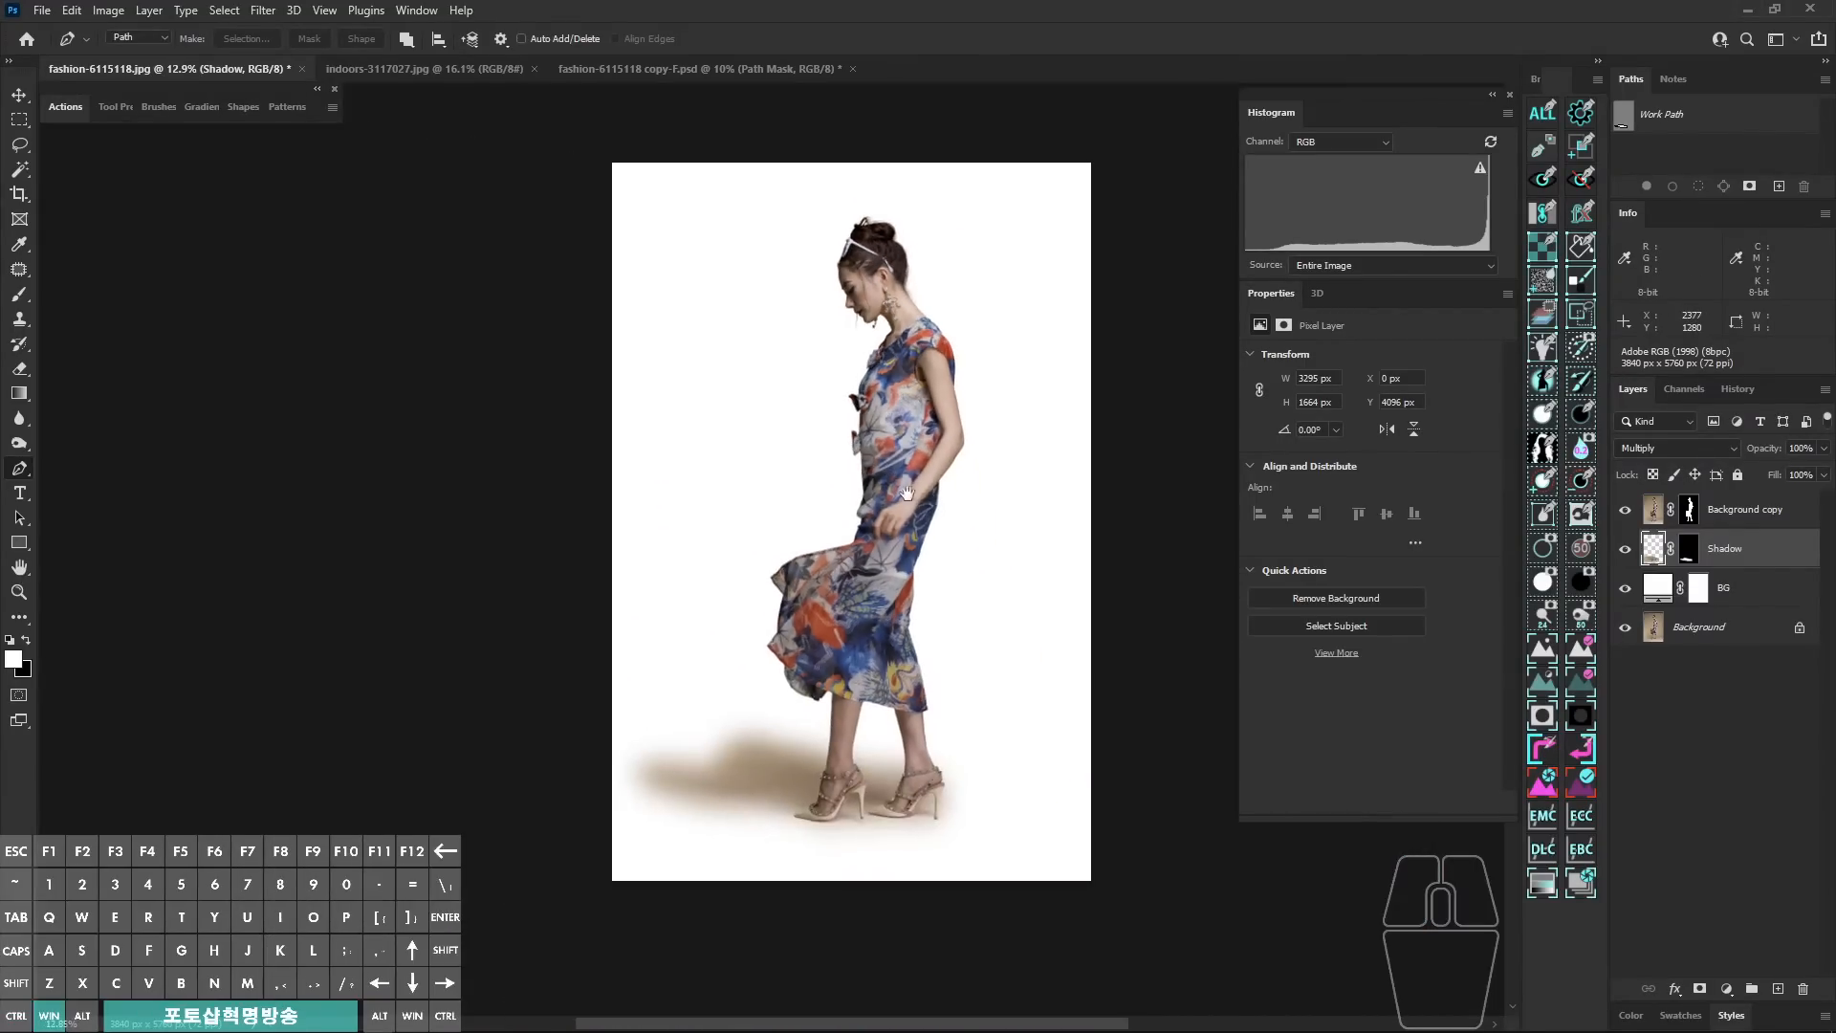
{"action": "left_click", "coordinate": [434, 69]}
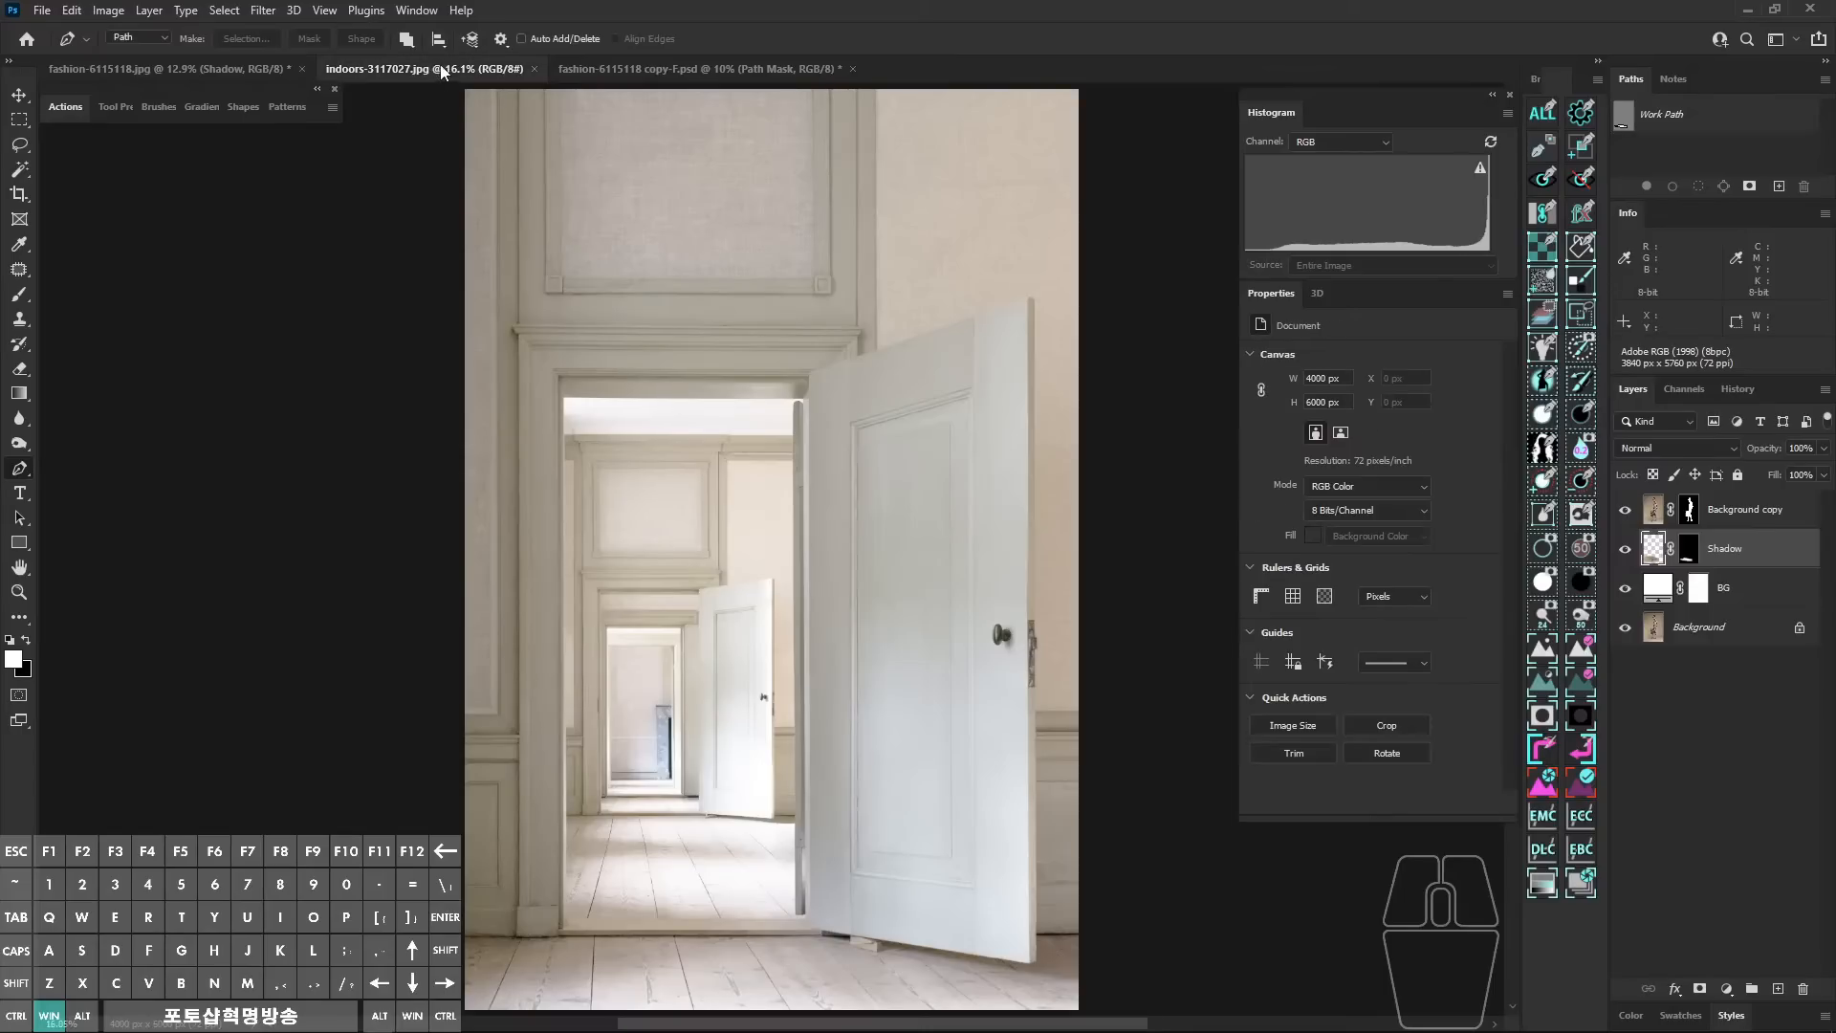
{"action": "left_click_drag", "start_coordinate": [876, 445], "coordinate": [851, 482]}
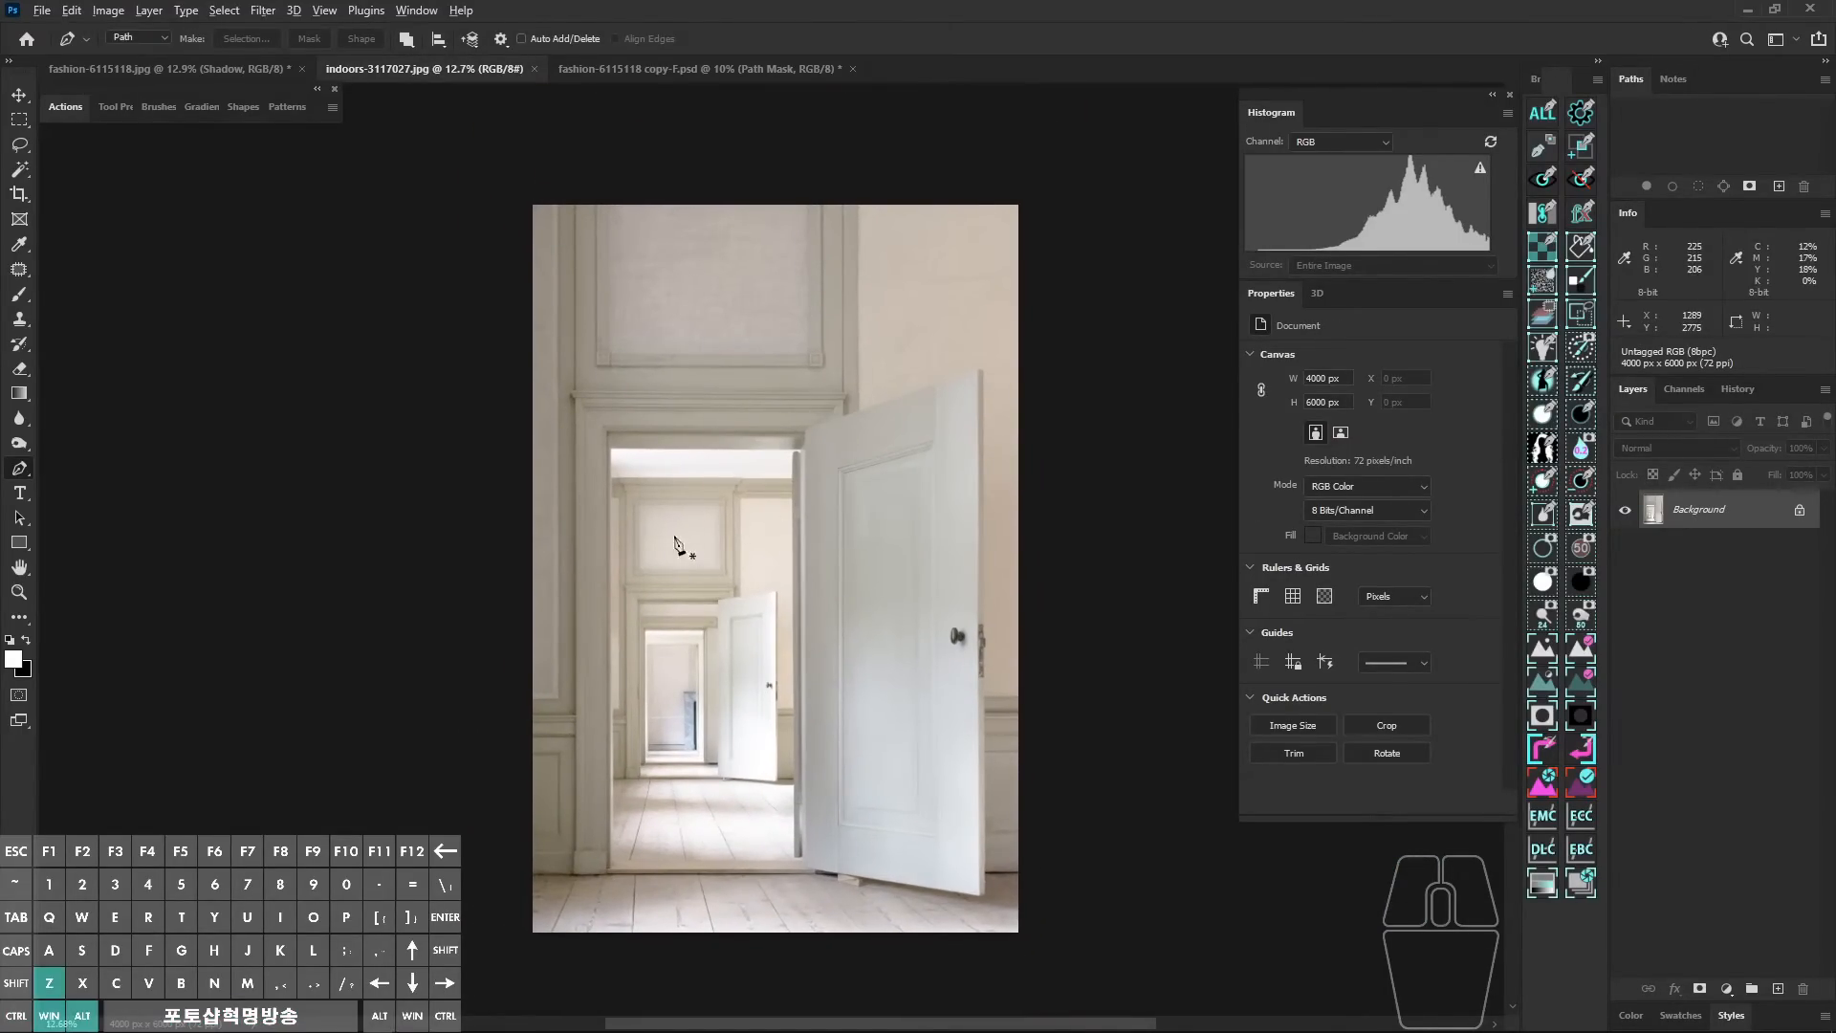
{"action": "mouse_move", "coordinate": [615, 450]}
{"action": "left_mouse_down"}
{"action": "mouse_move", "coordinate": [835, 448]}
{"action": "mouse_move", "coordinate": [836, 755]}
{"action": "left_mouse_up"}
{"action": "left_click_drag", "start_coordinate": [639, 867], "coordinate": [620, 452]}
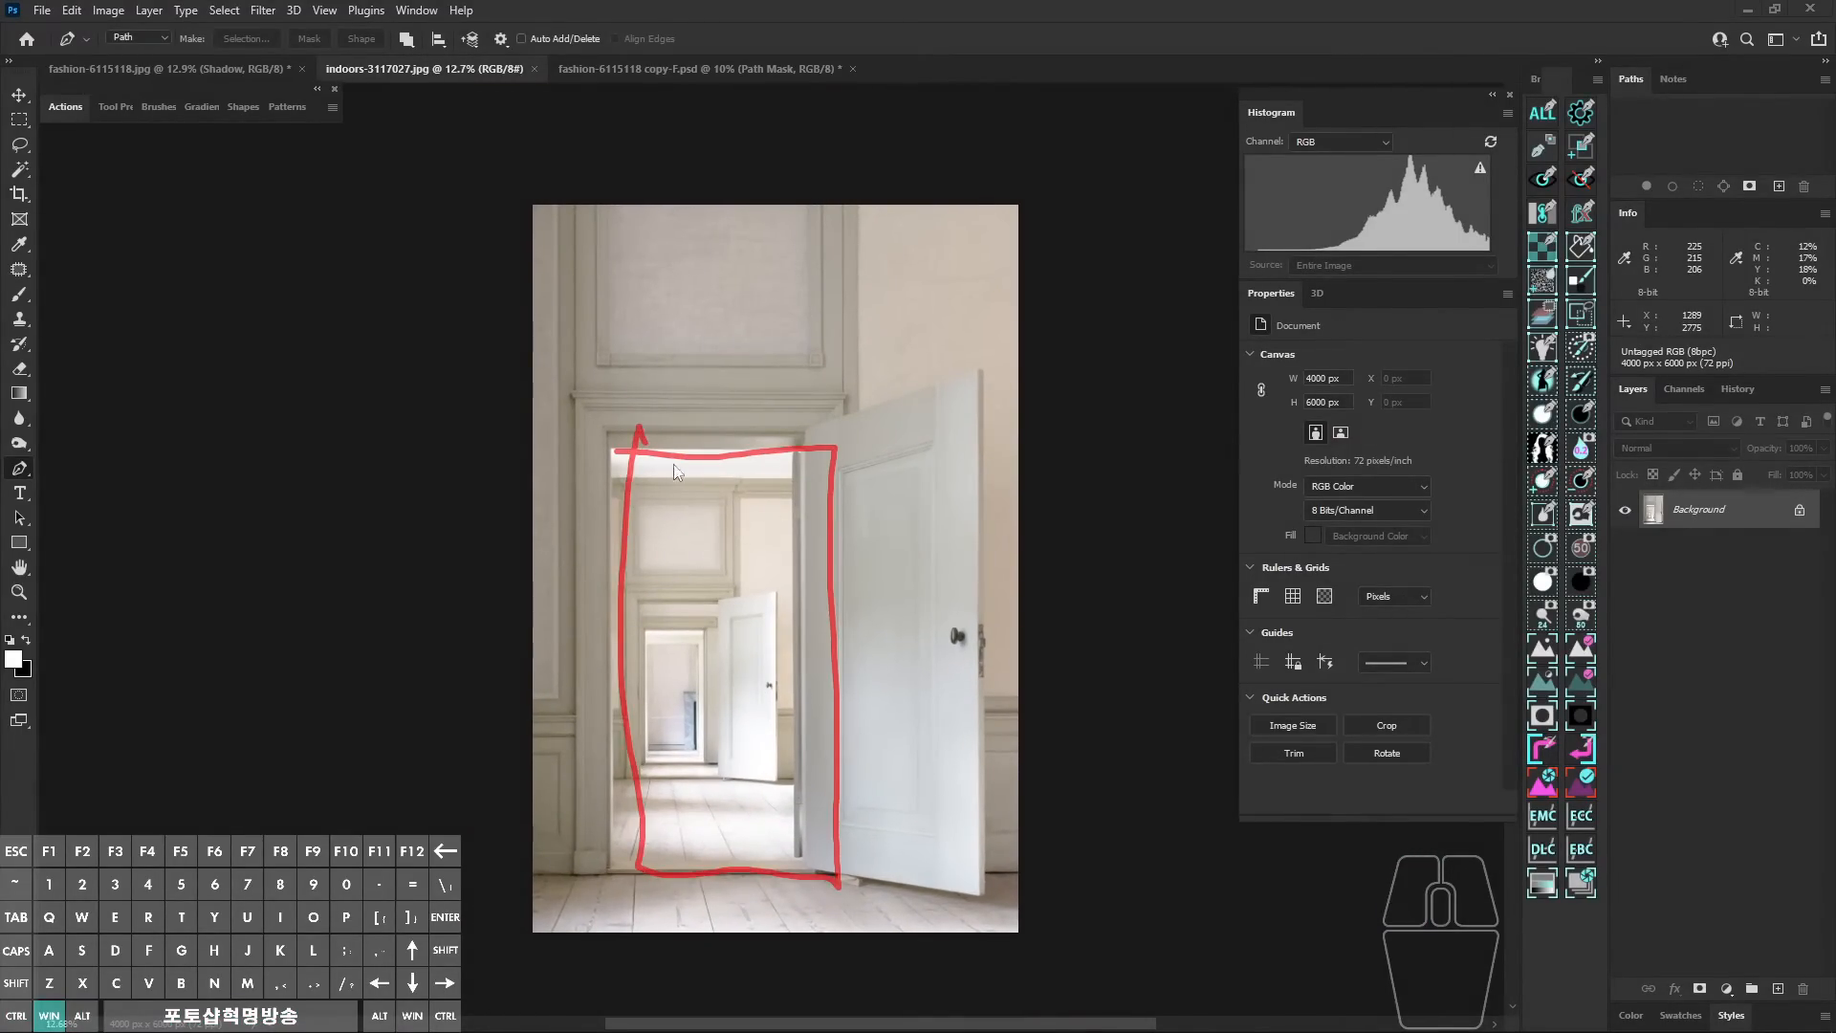
Step: Copy the Background copy and Shadow layers together from fashion-6115118.jpg into the indoors-3117027.jpg document
{"action": "left_click", "coordinate": [262, 69]}
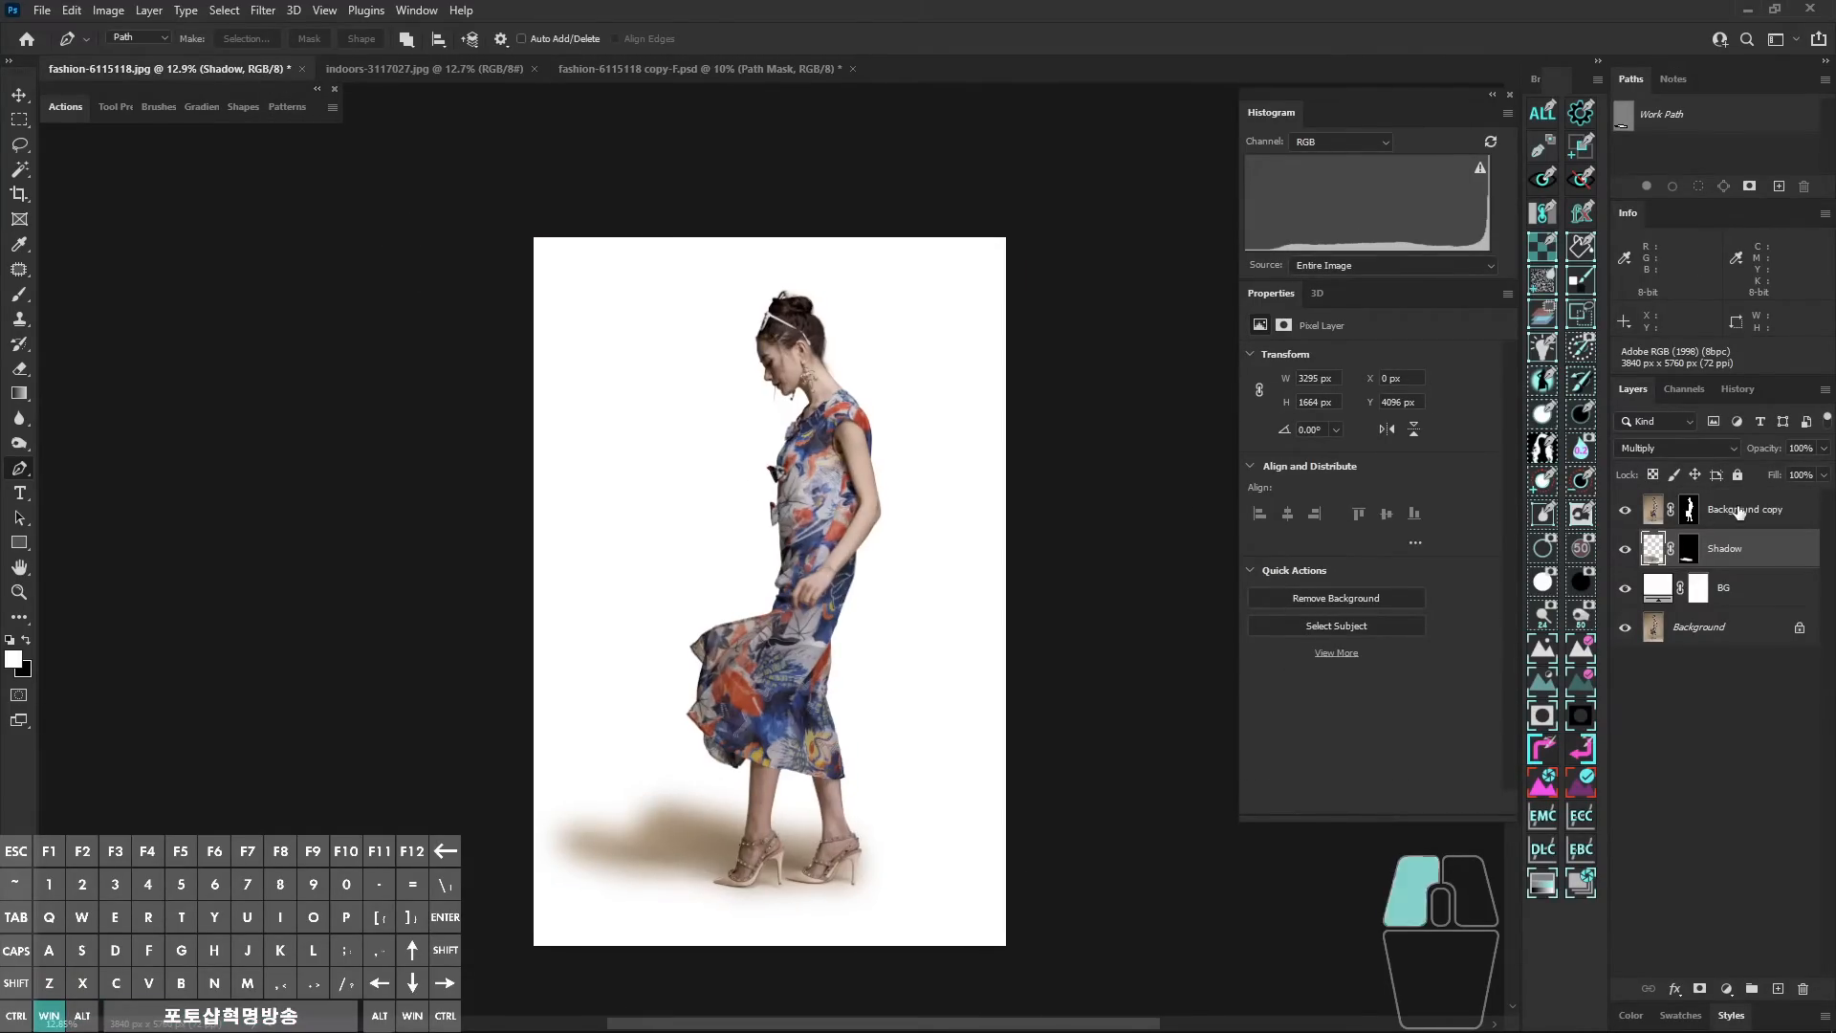
{"action": "left_click", "coordinate": [1738, 512]}
{"action": "left_click", "coordinate": [1736, 553], "text": "shift"}
{"action": "key", "text": "v"}
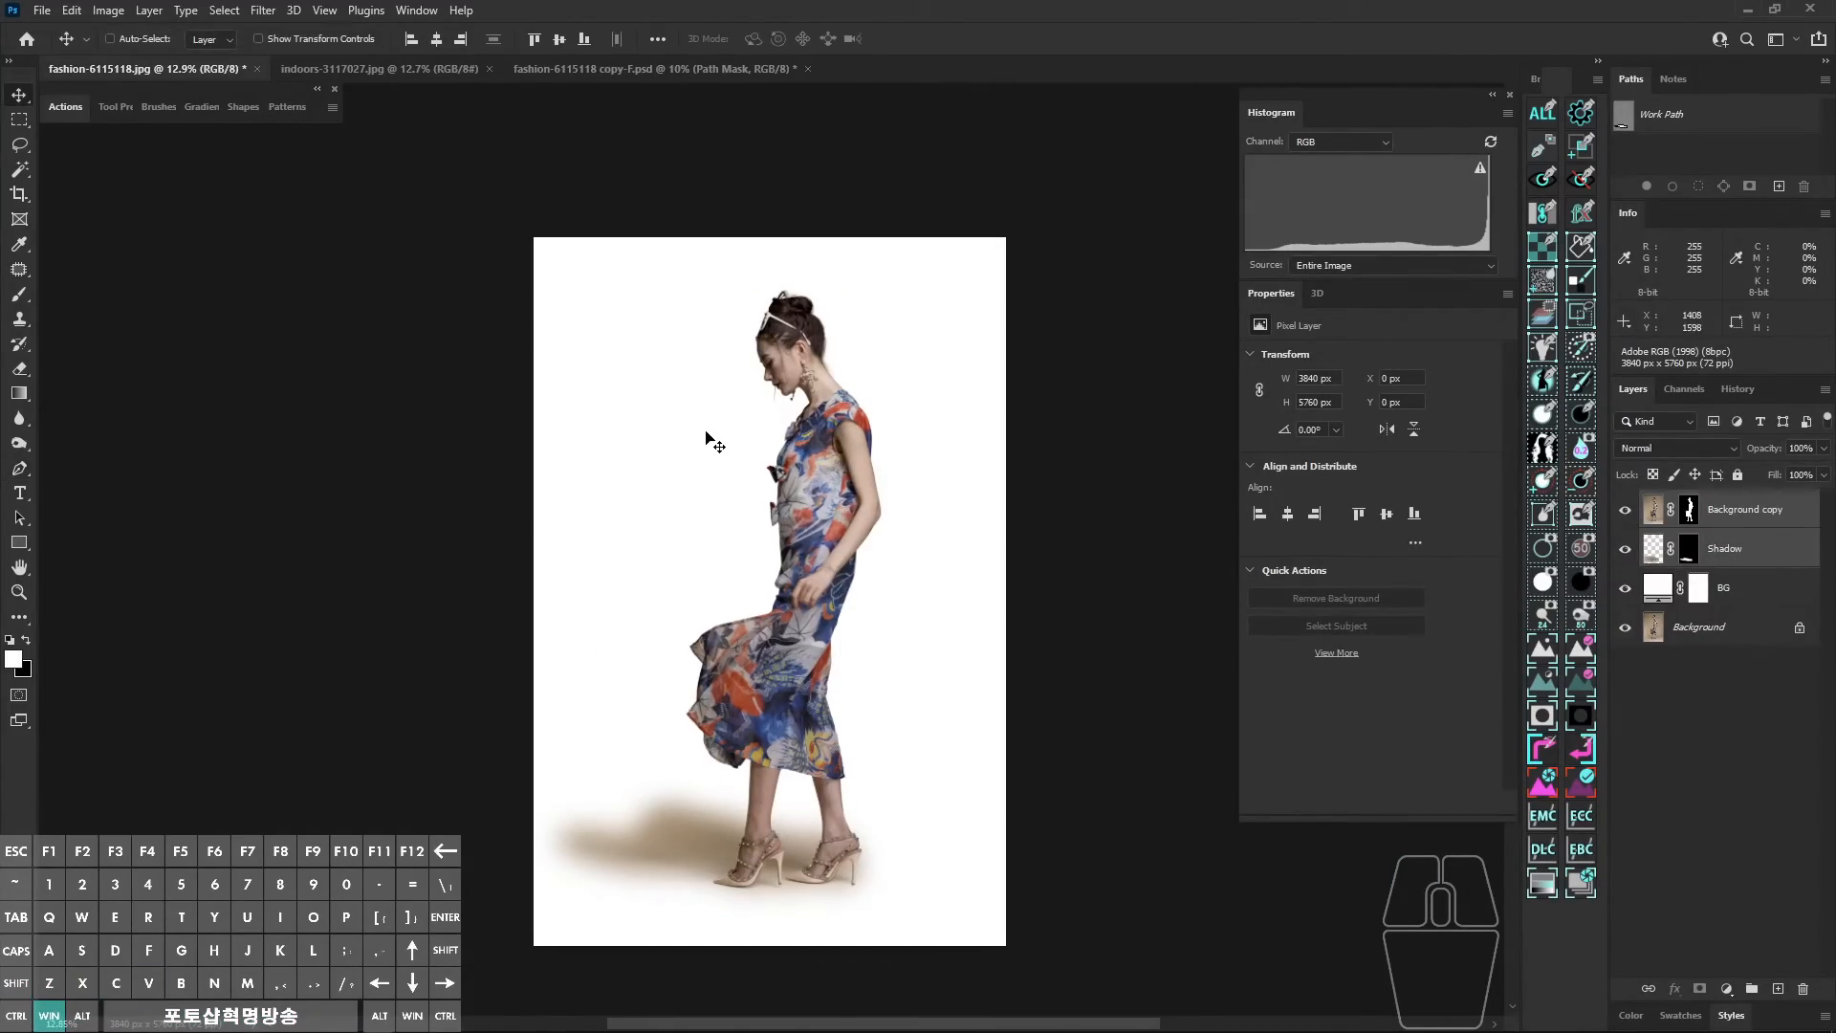
{"action": "left_click_drag", "start_coordinate": [708, 437], "coordinate": [795, 657]}
{"action": "key", "text": "ctrl"}
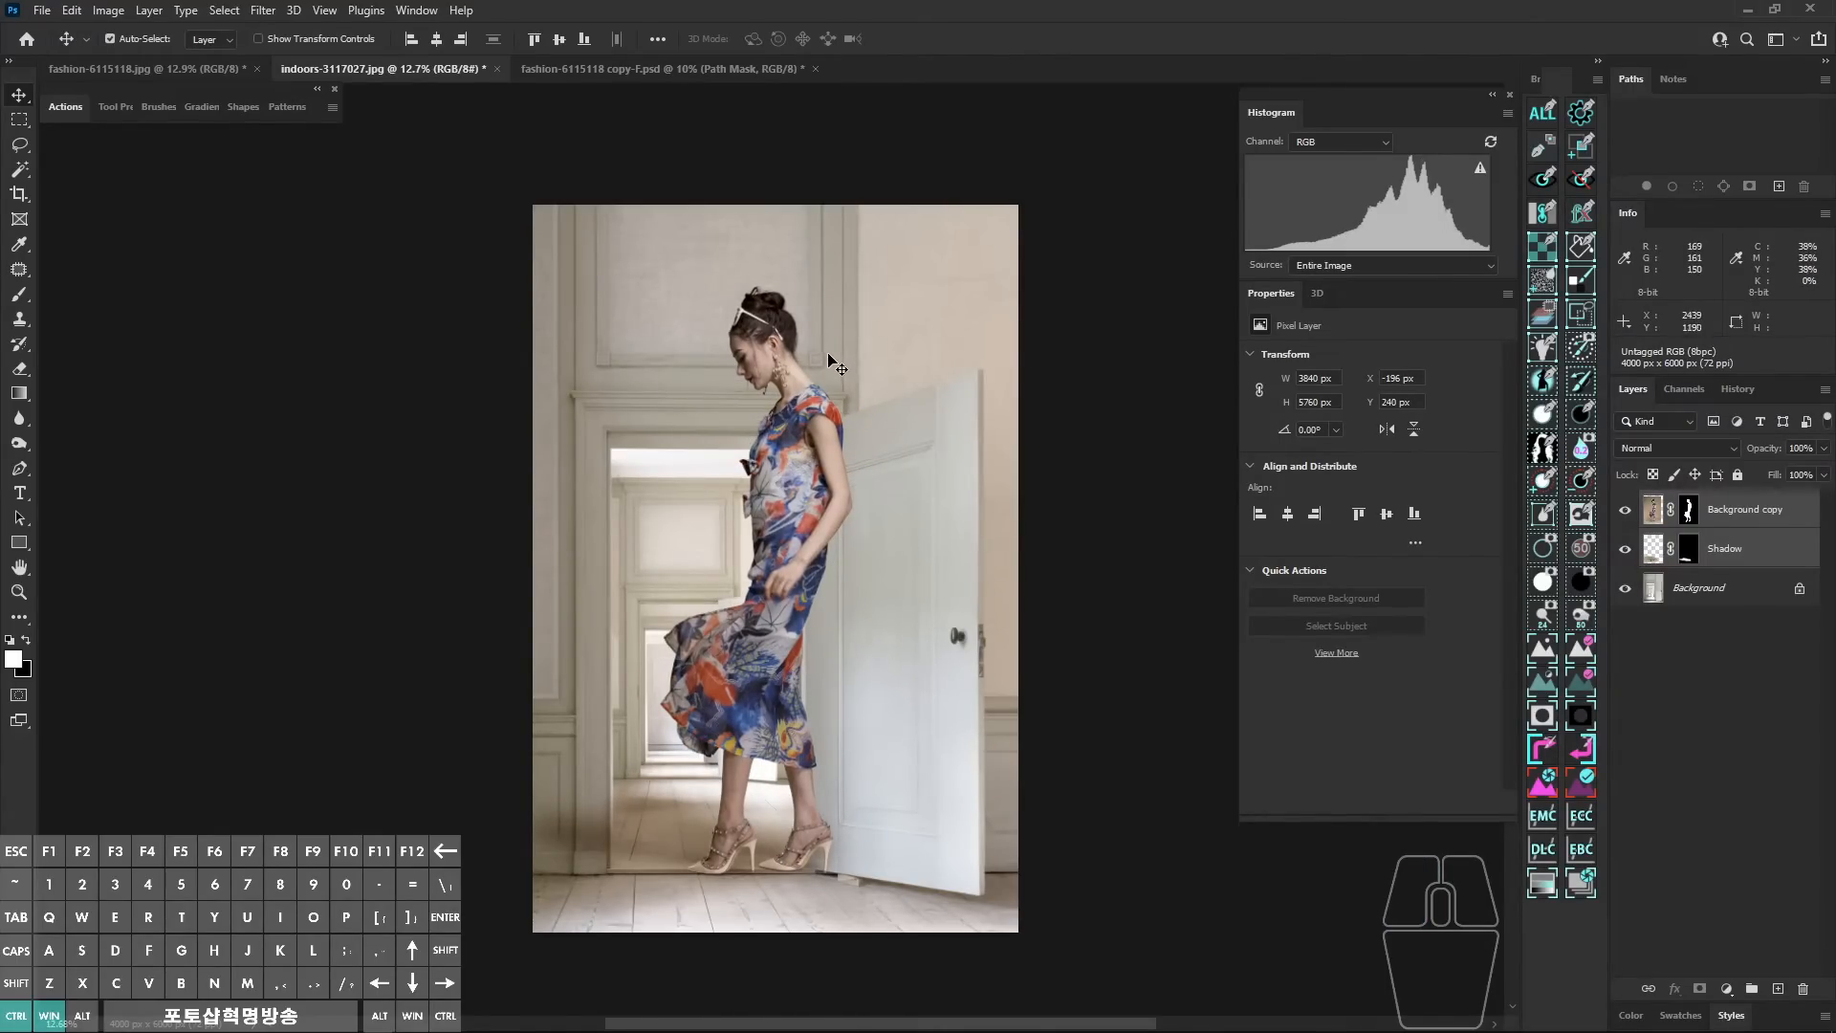
{"action": "key", "text": "ctrl+t"}
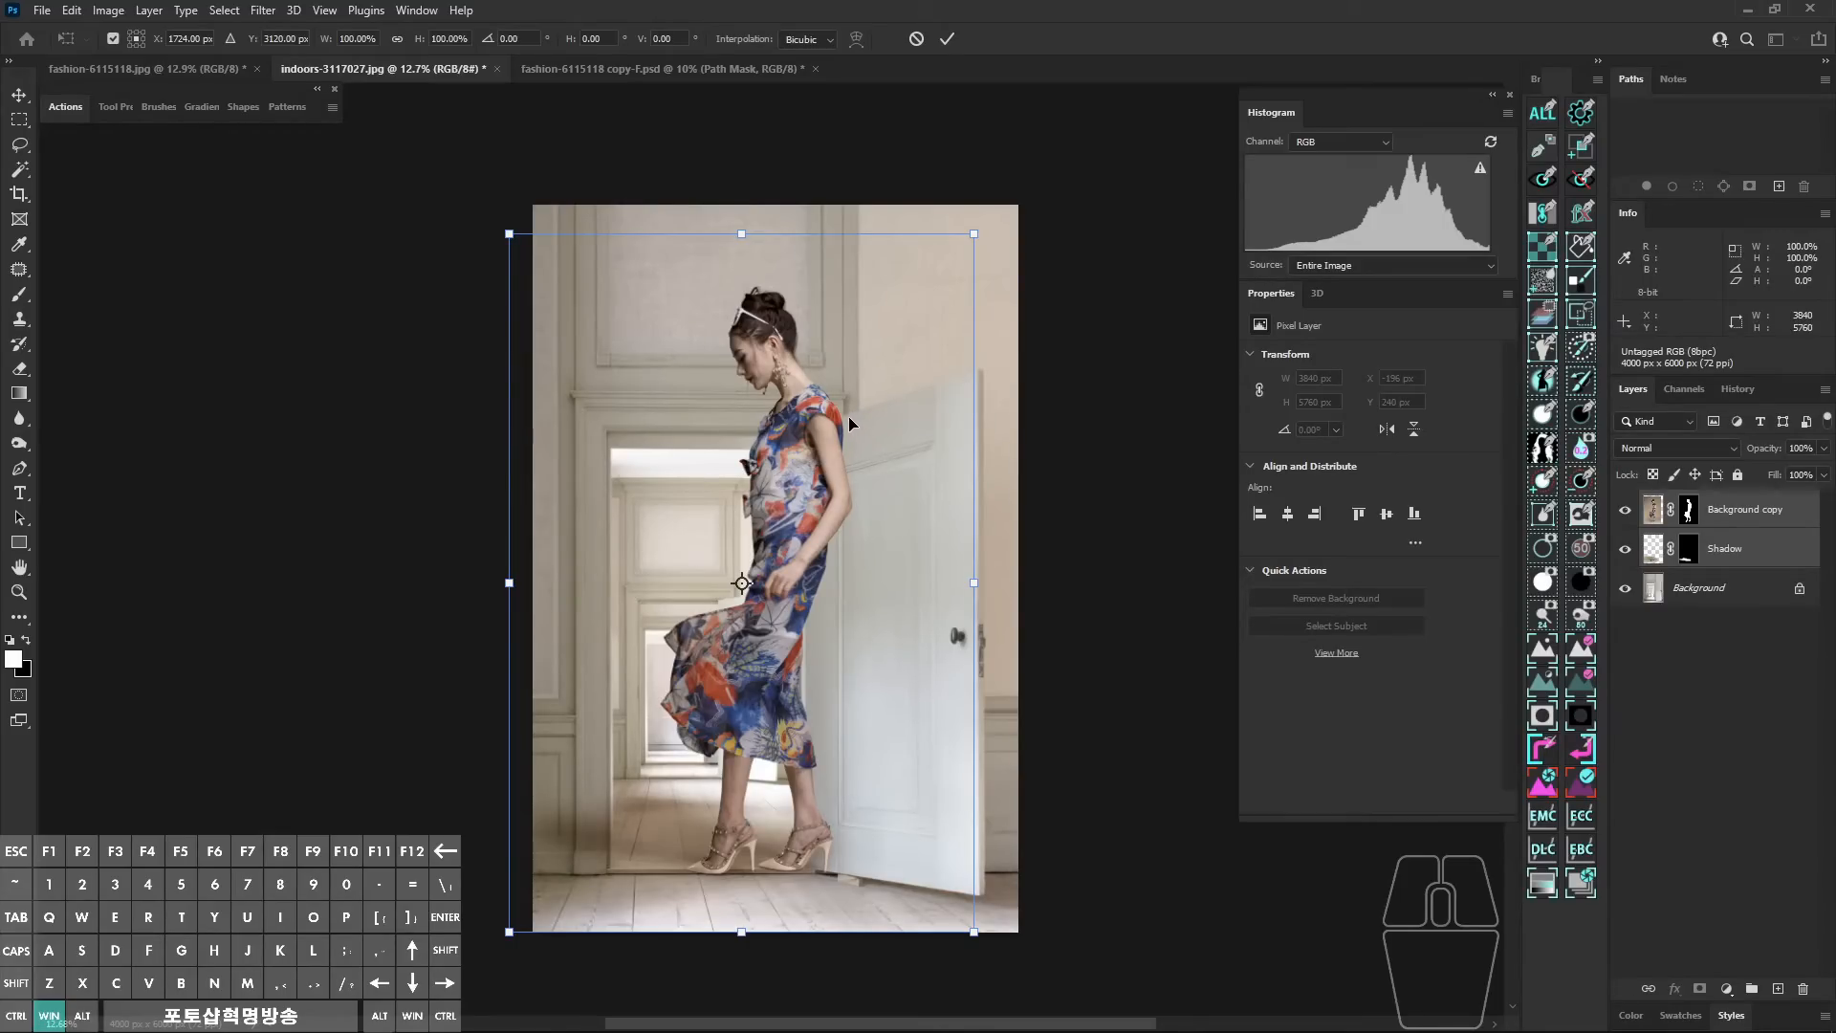
{"action": "key", "text": "Return"}
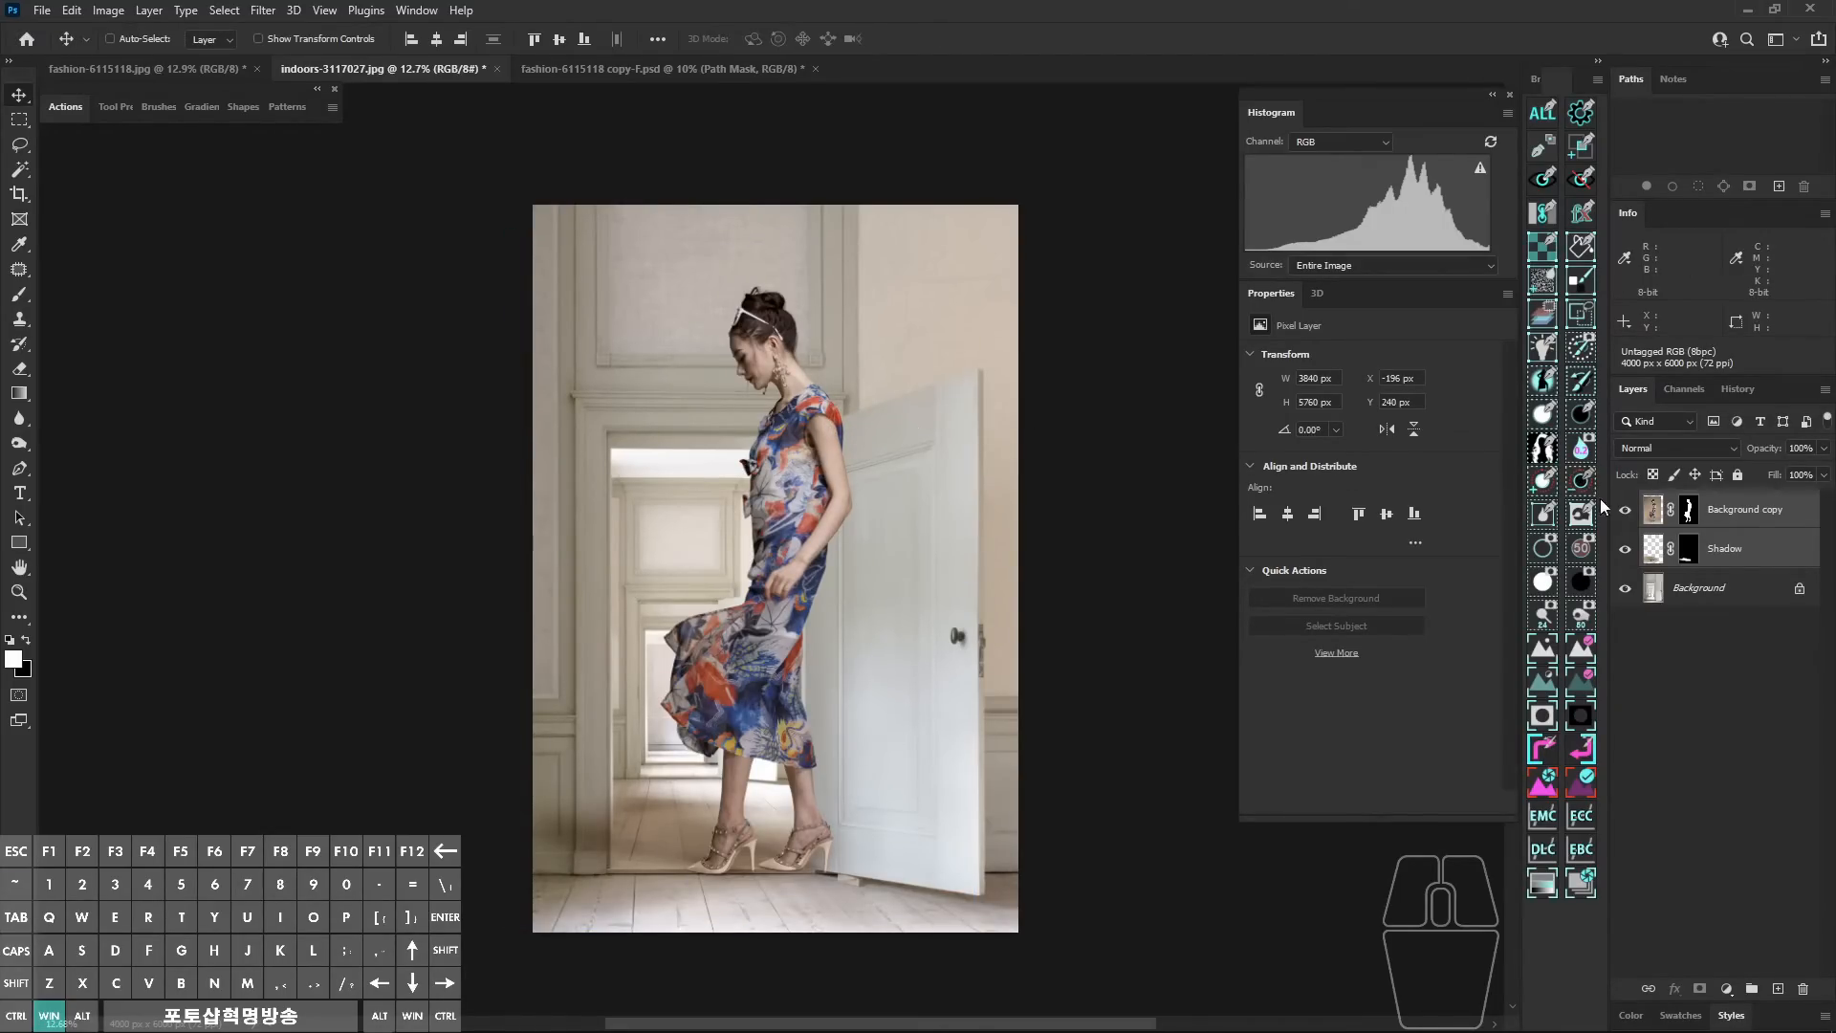
{"action": "mouse_move", "coordinate": [1706, 554]}
{"action": "left_mouse_down"}
{"action": "mouse_move", "coordinate": [1727, 556]}
{"action": "mouse_move", "coordinate": [1740, 520]}
{"action": "left_mouse_up"}
{"action": "mouse_move", "coordinate": [769, 723]}
{"action": "left_mouse_down"}
{"action": "mouse_move", "coordinate": [773, 761]}
{"action": "mouse_move", "coordinate": [763, 717]}
{"action": "left_mouse_up"}
{"action": "left_click_drag", "start_coordinate": [693, 777], "coordinate": [694, 775]}
{"action": "key", "text": "alt+z"}
{"action": "left_click", "coordinate": [1752, 520]}
{"action": "left_click", "coordinate": [1746, 560], "text": "shift"}
{"action": "left_click", "coordinate": [1724, 598]}
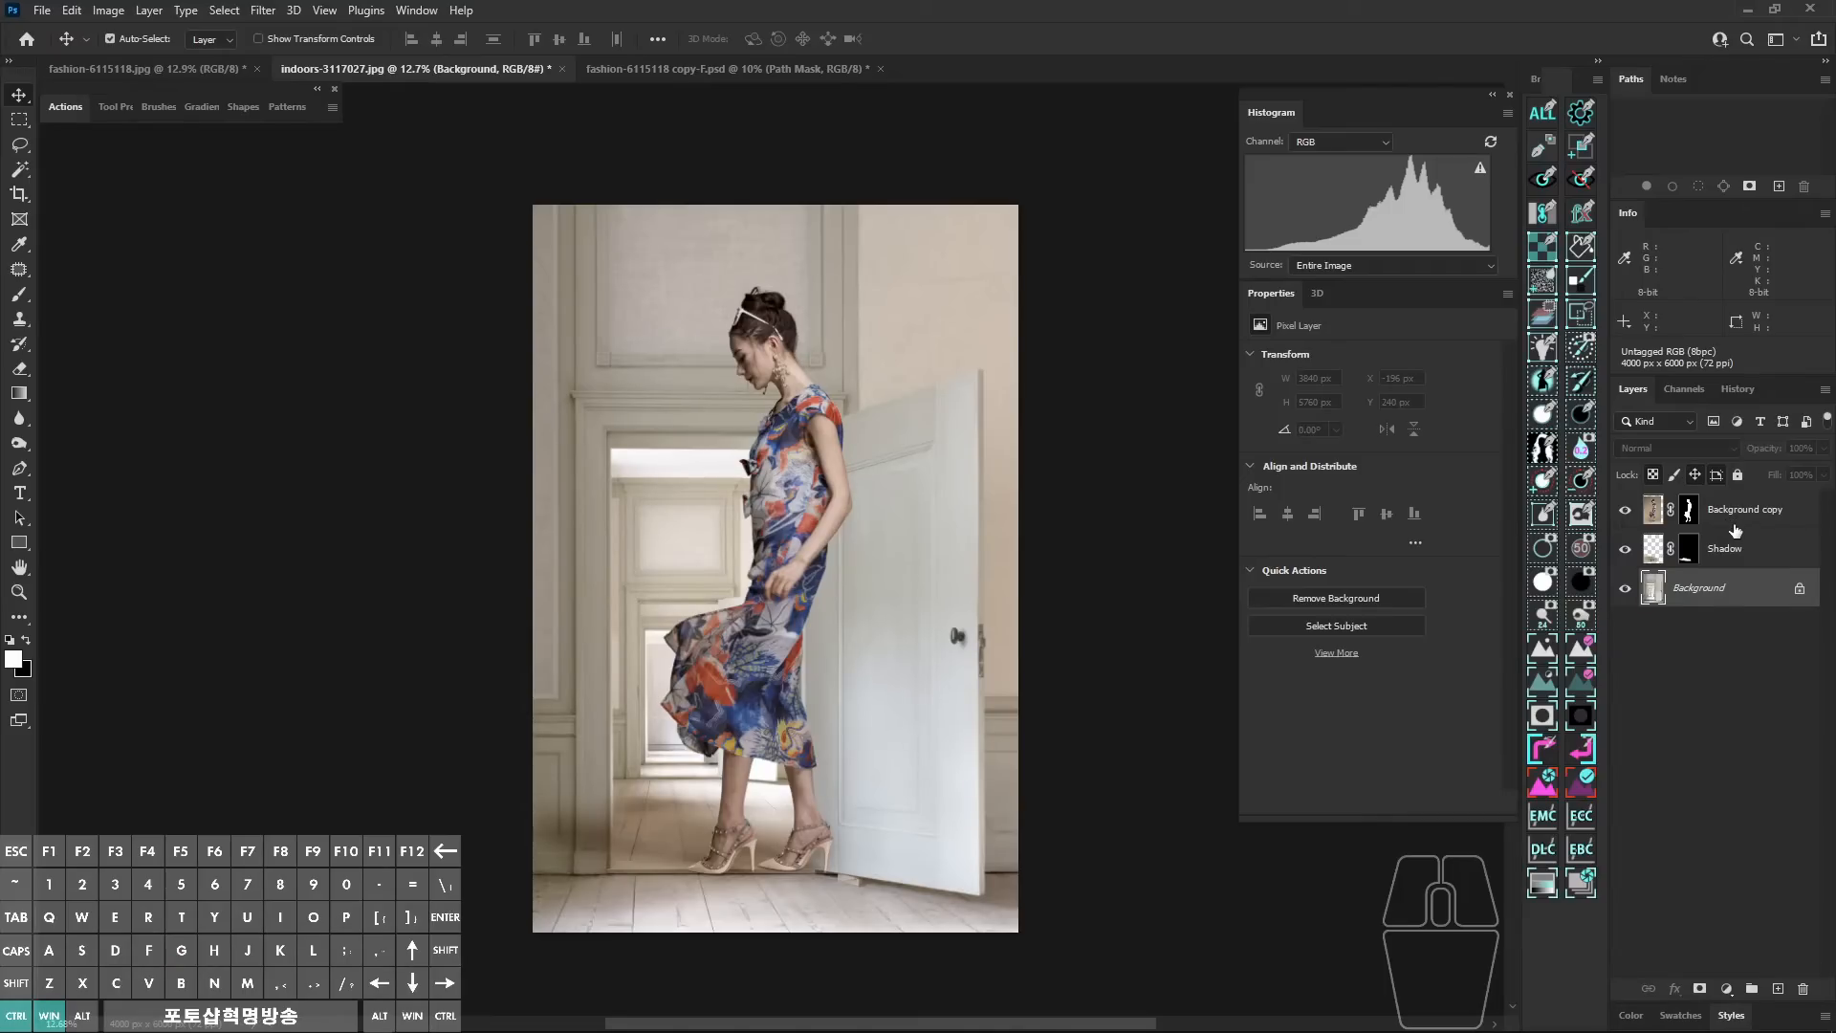
Step: Create a layer group above the Background and duplicate the Background copy and Shadow layers into it
{"action": "left_click", "coordinate": [1724, 597]}
{"action": "left_click", "coordinate": [1752, 990]}
{"action": "left_click", "coordinate": [1722, 508]}
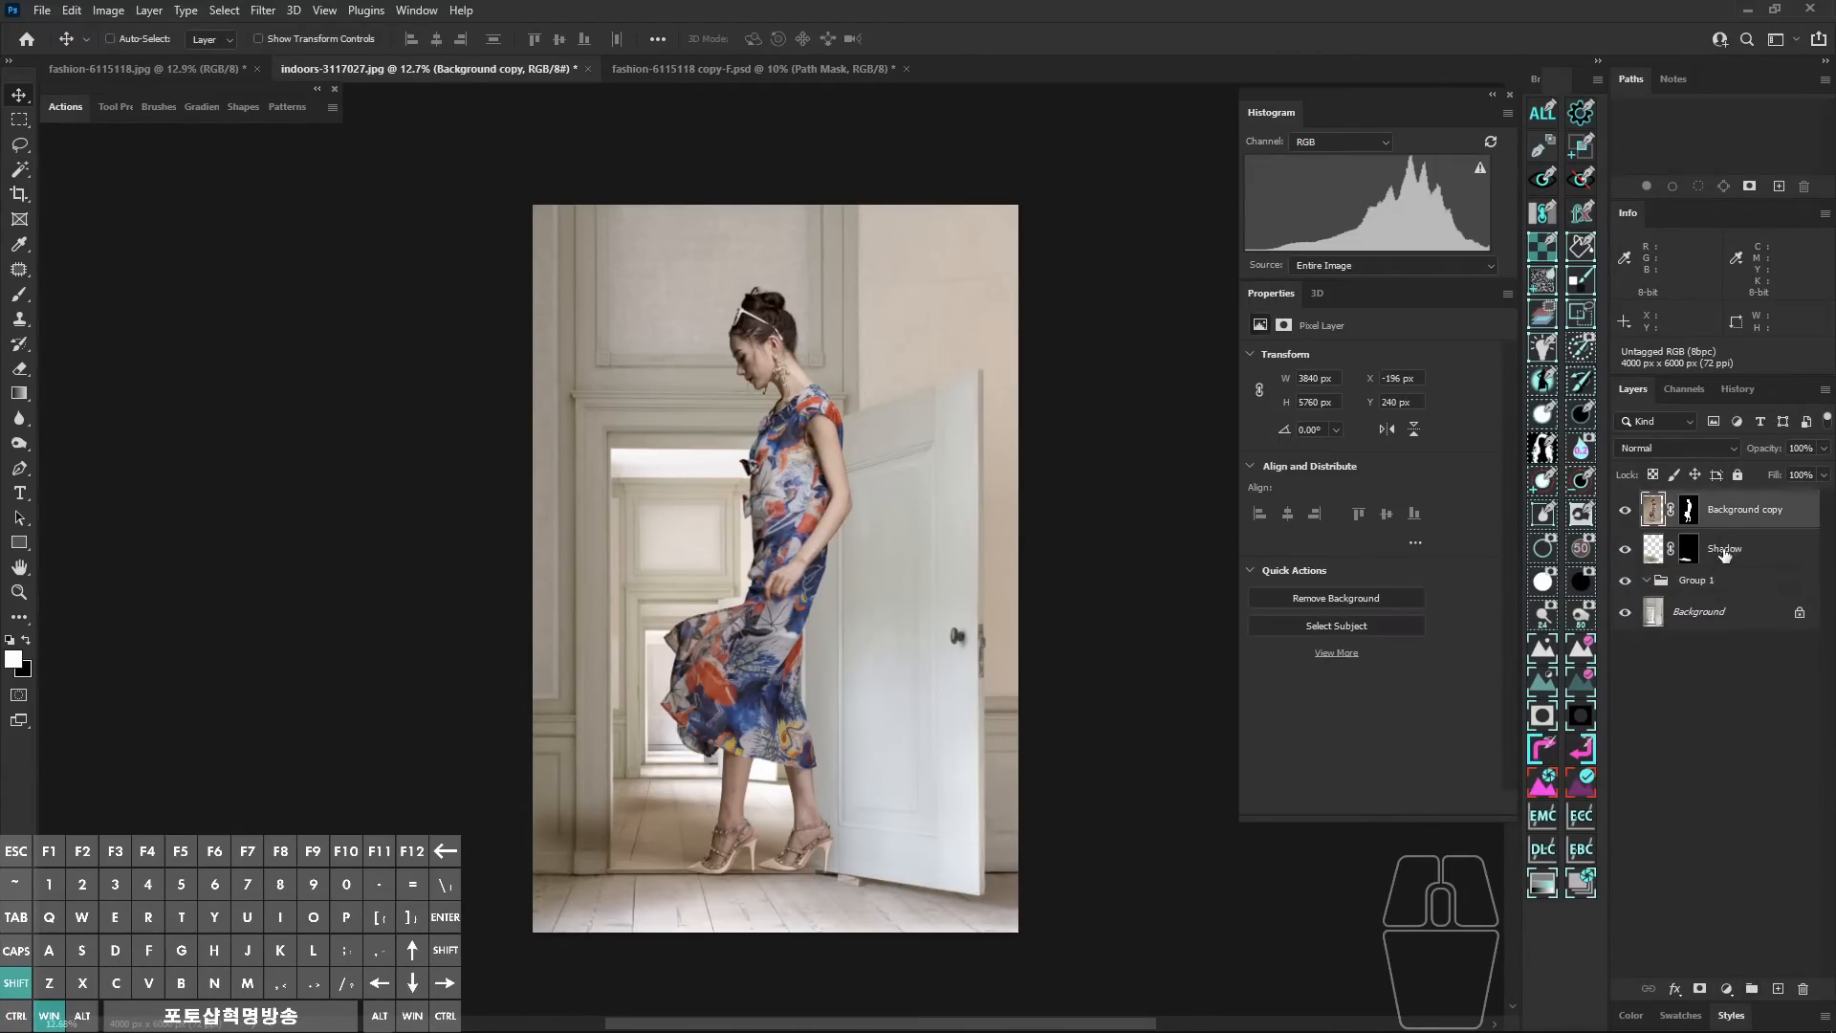
{"action": "left_click", "coordinate": [1712, 544], "text": "shift"}
{"action": "left_click", "coordinate": [1741, 519]}
{"action": "left_click", "coordinate": [1740, 552], "text": "ctrl"}
{"action": "left_click_drag", "start_coordinate": [1726, 555], "coordinate": [1709, 591]}
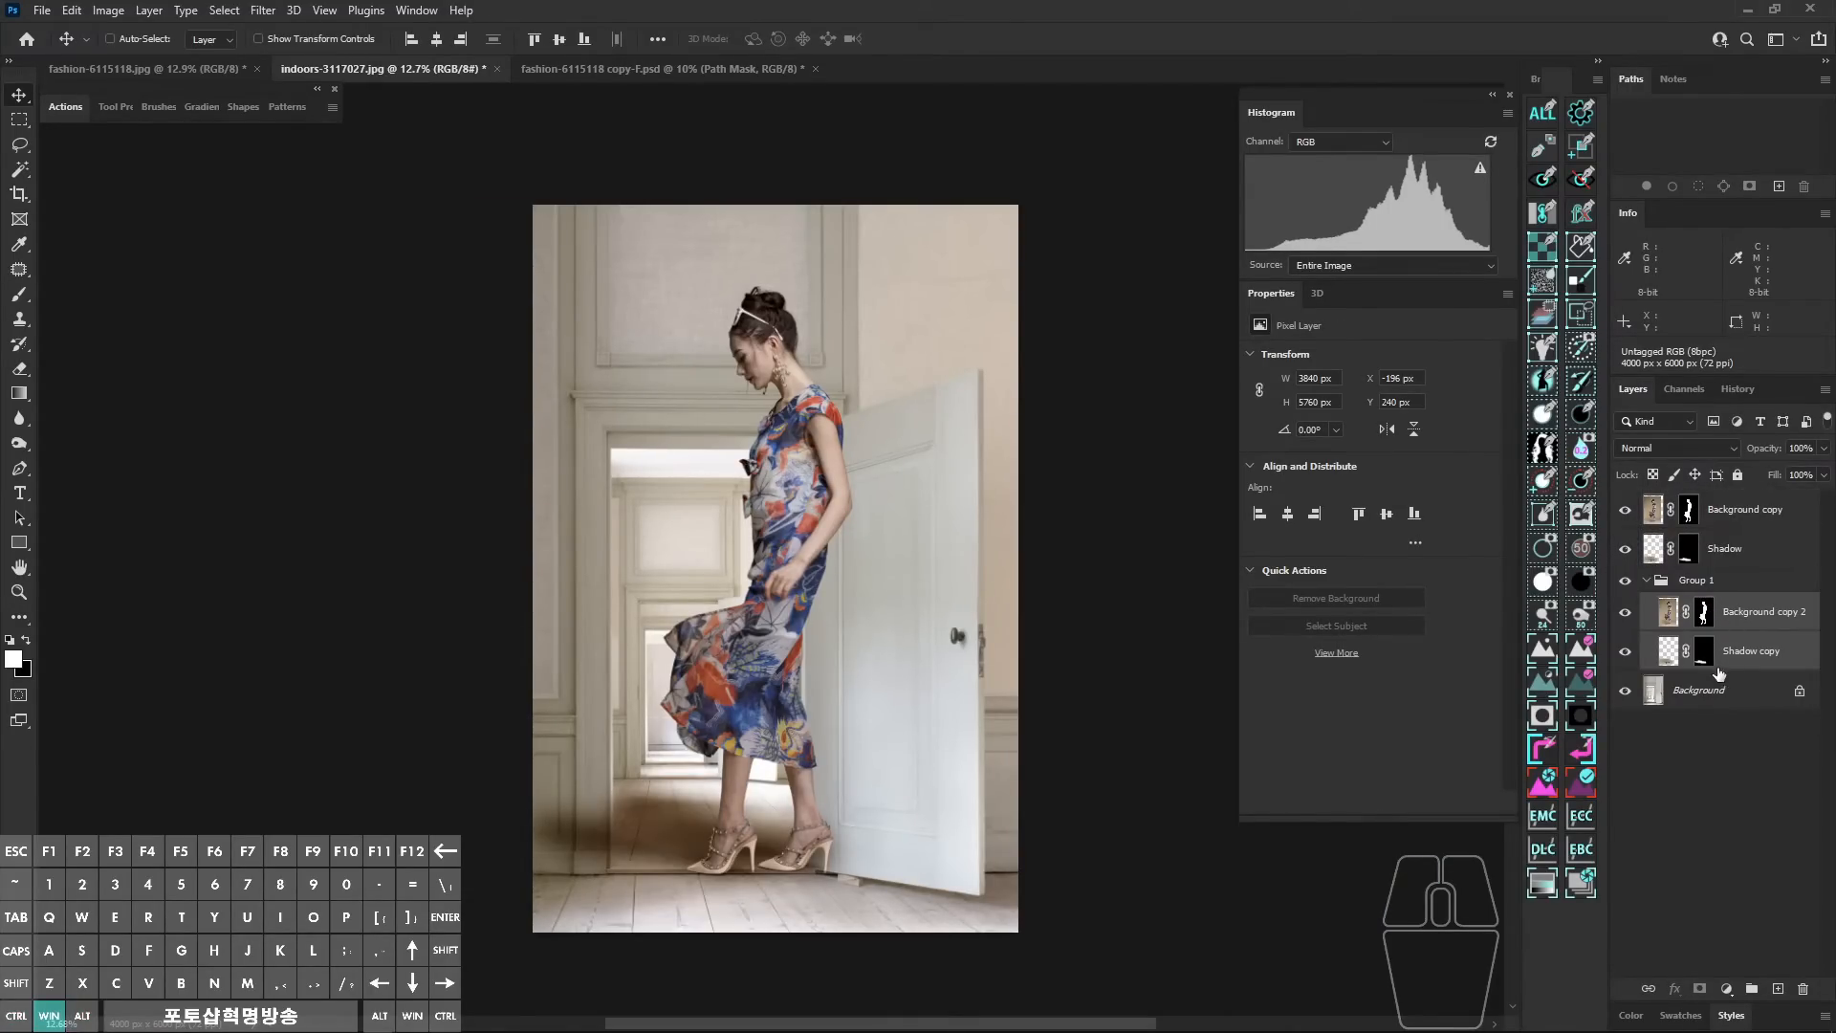
Step: Collapse the new group, rename it BAK and hide it
{"action": "left_click", "coordinate": [1647, 580]}
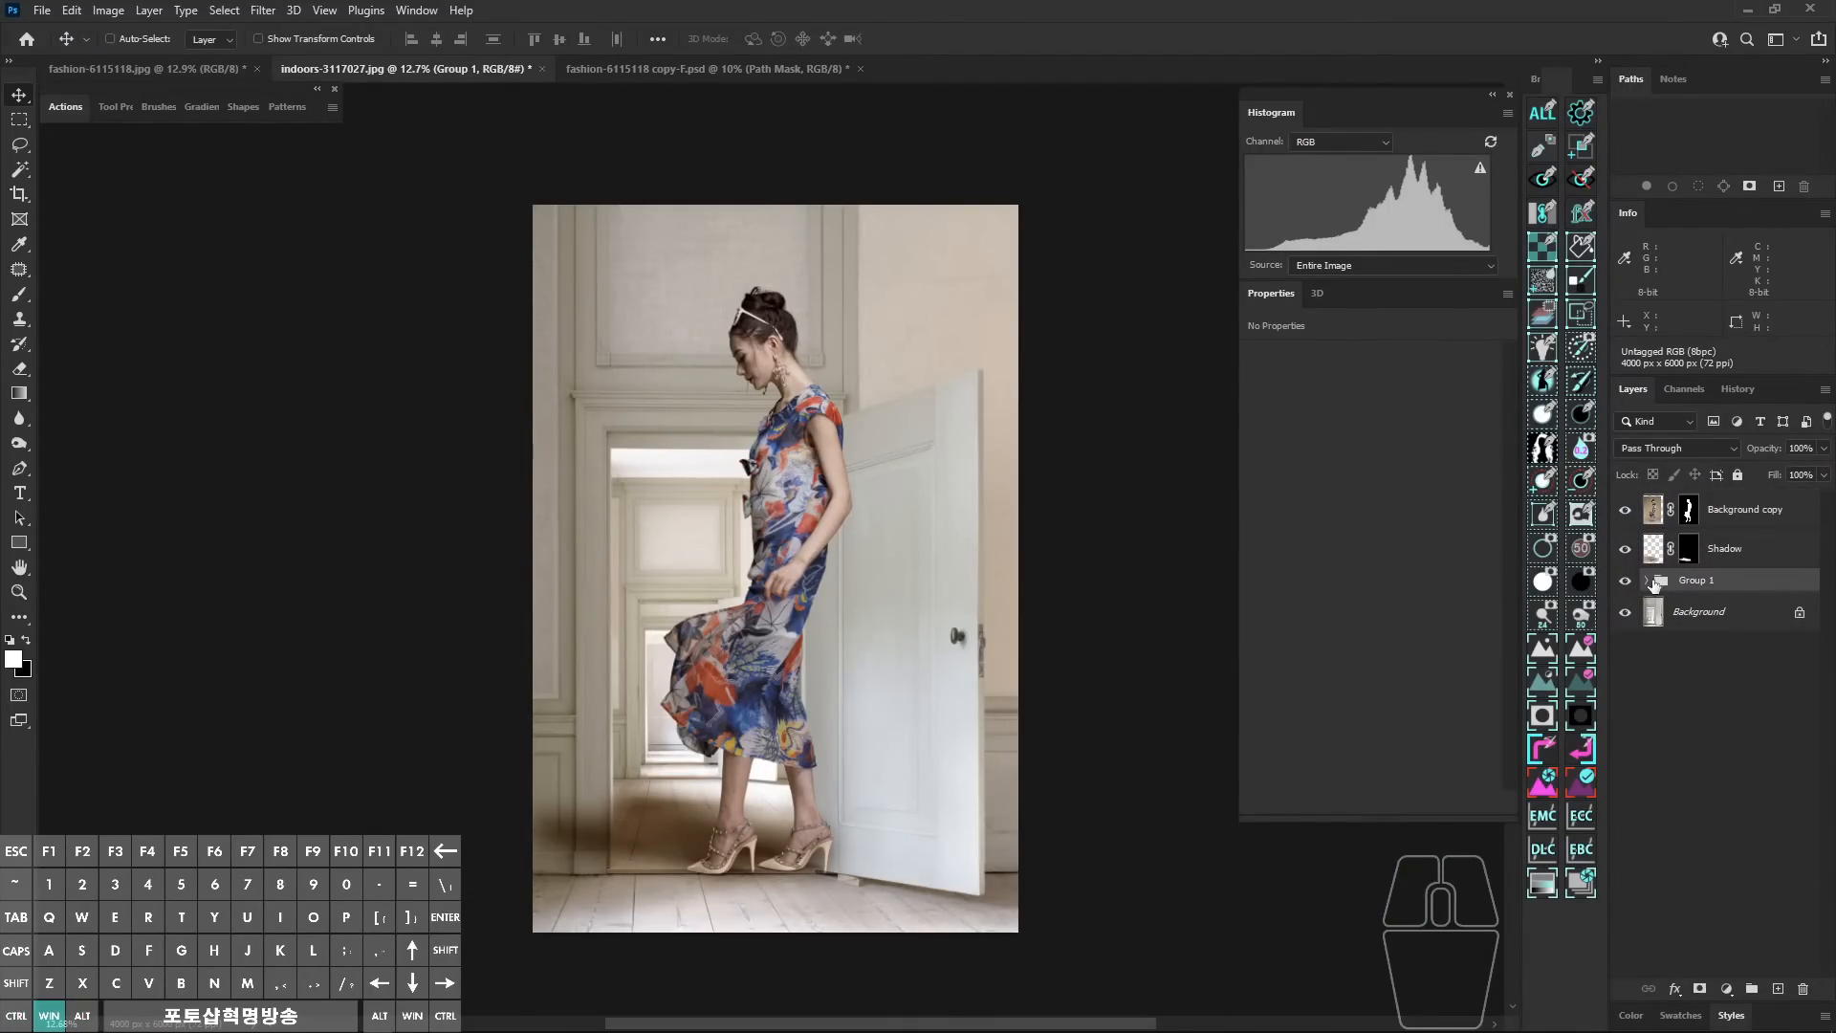
{"action": "double_click", "coordinate": [1693, 581]}
{"action": "type", "text": "B"}
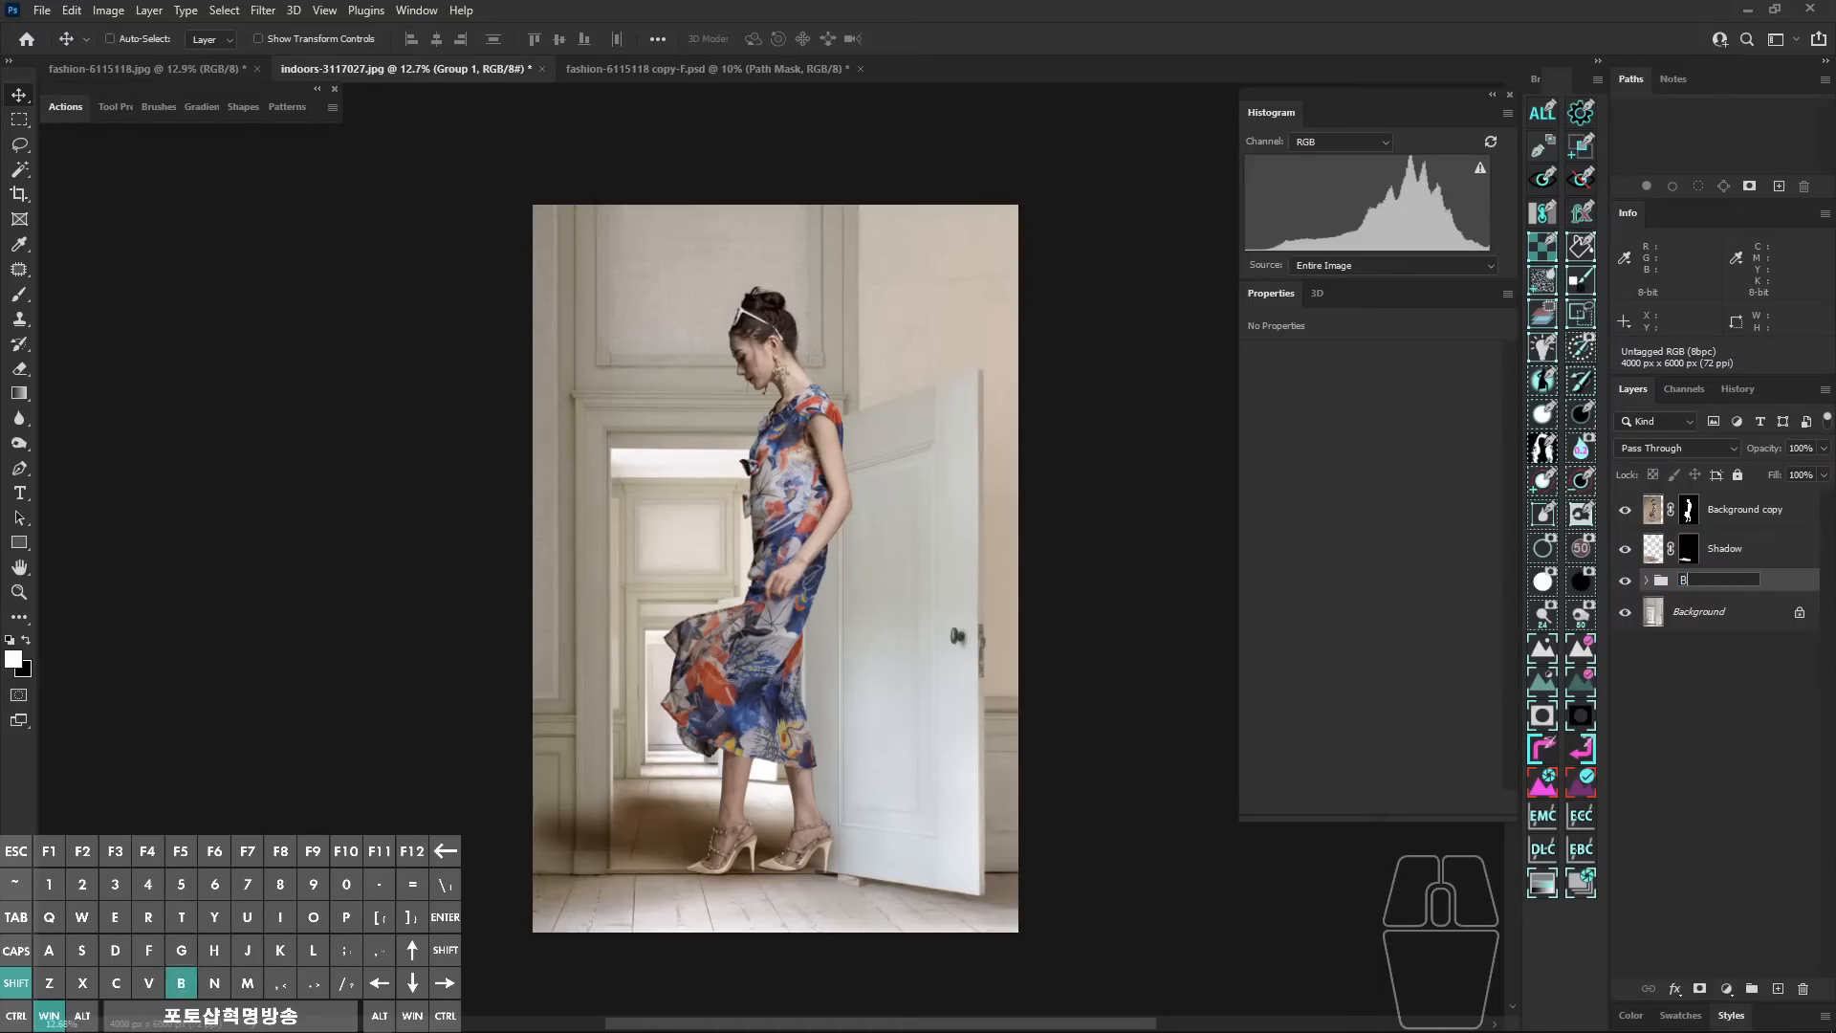
{"action": "type", "text": "AK"}
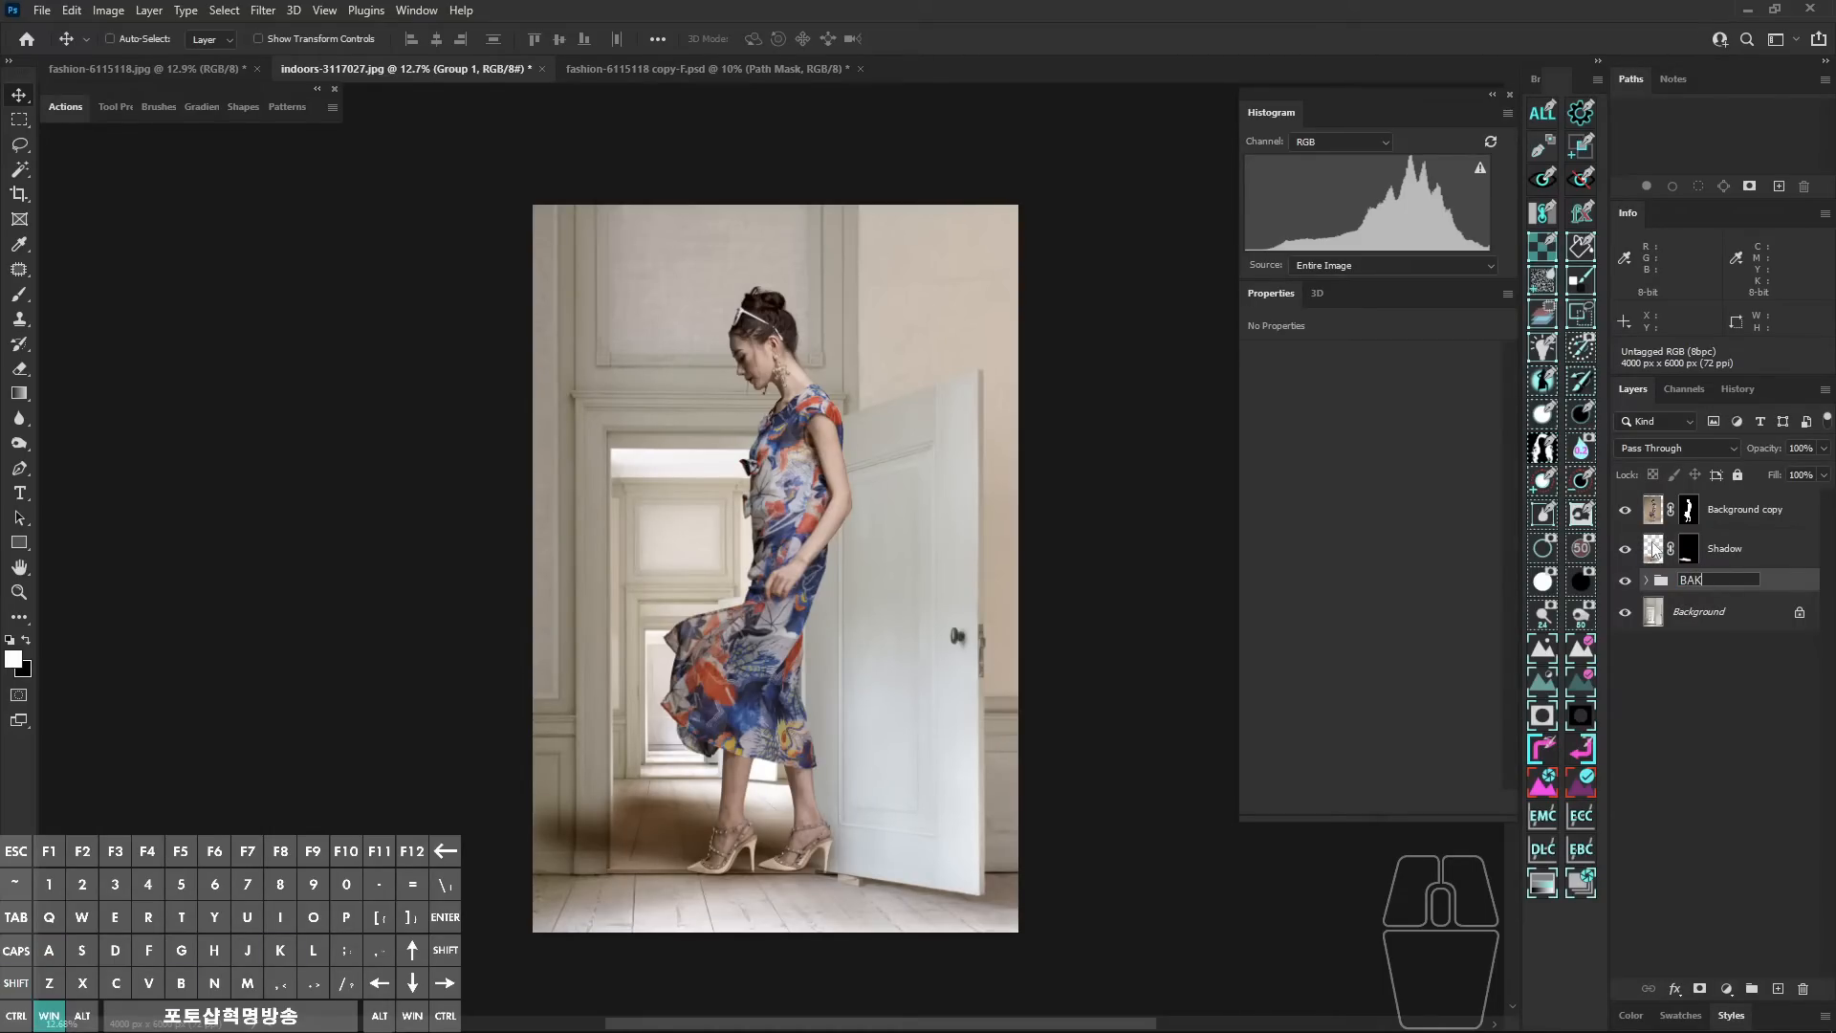
{"action": "key", "text": "Return"}
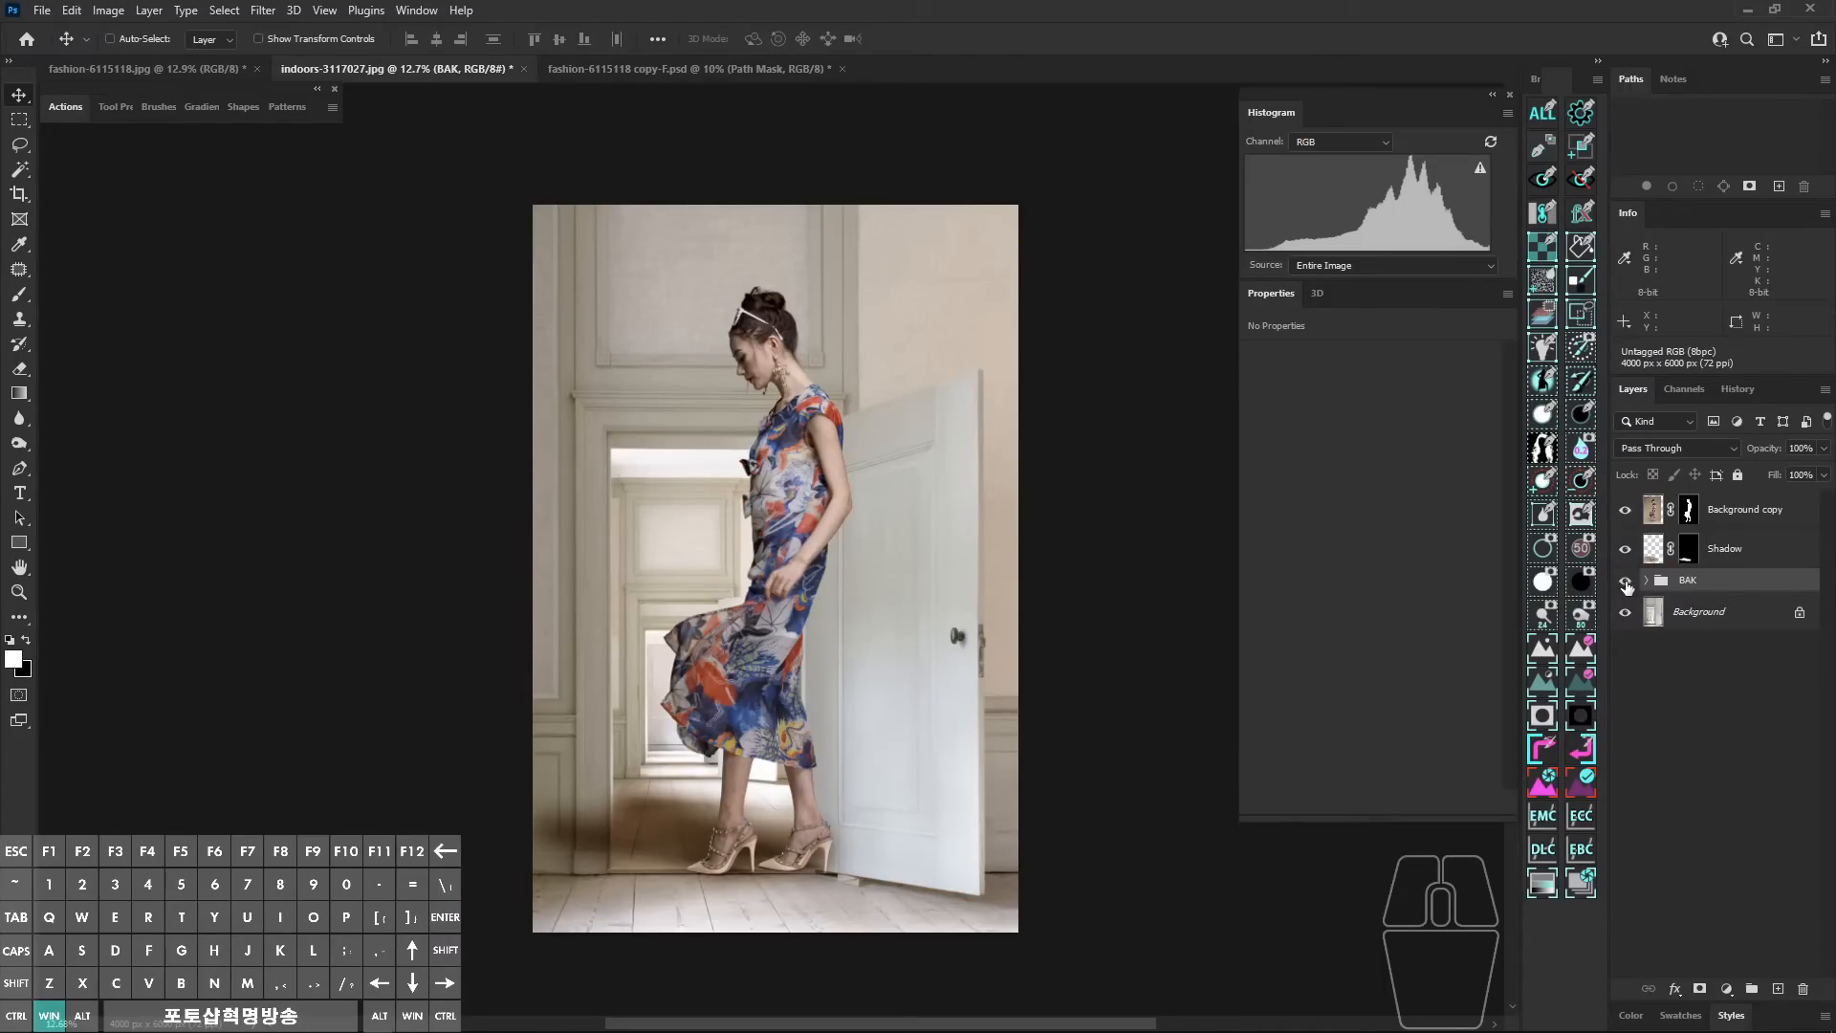
{"action": "left_click", "coordinate": [1626, 580]}
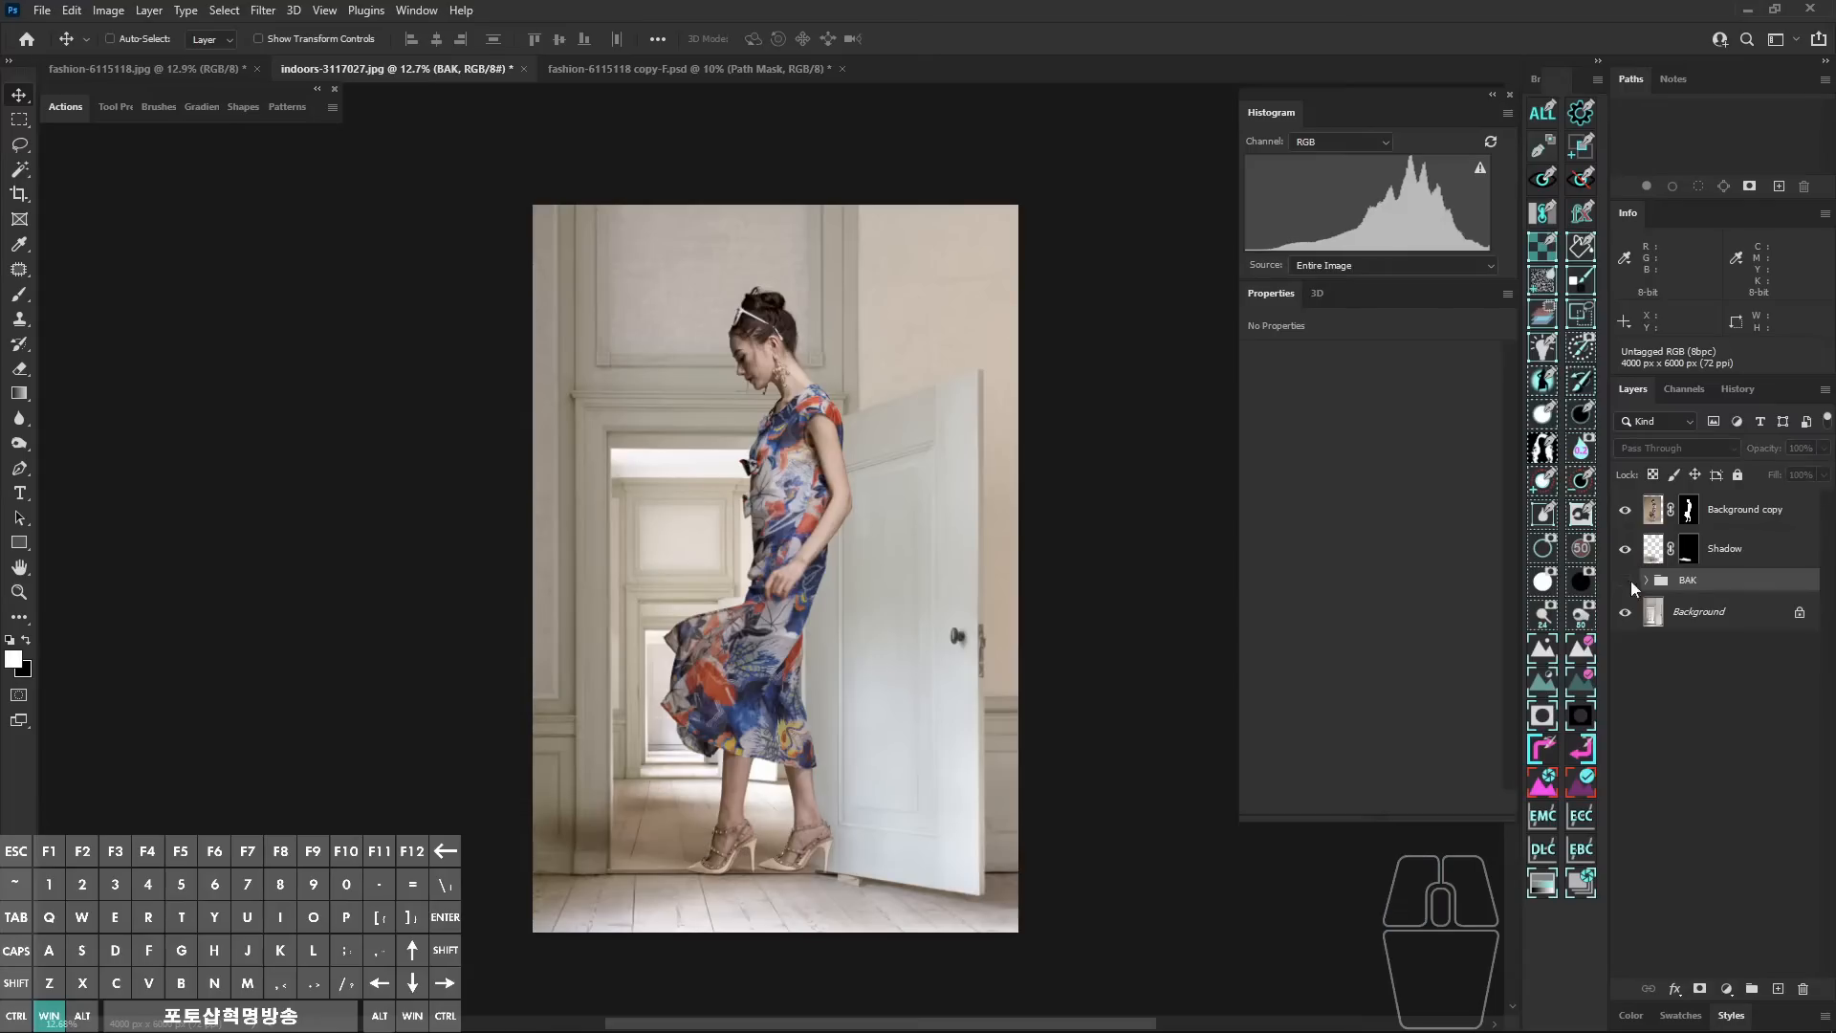
Step: Scale the Background copy and Shadow layers together to about 64% and position the woman in the doorway with her feet near the threshold
{"action": "left_click", "coordinate": [1729, 518]}
{"action": "left_click", "coordinate": [1729, 565], "text": "shift"}
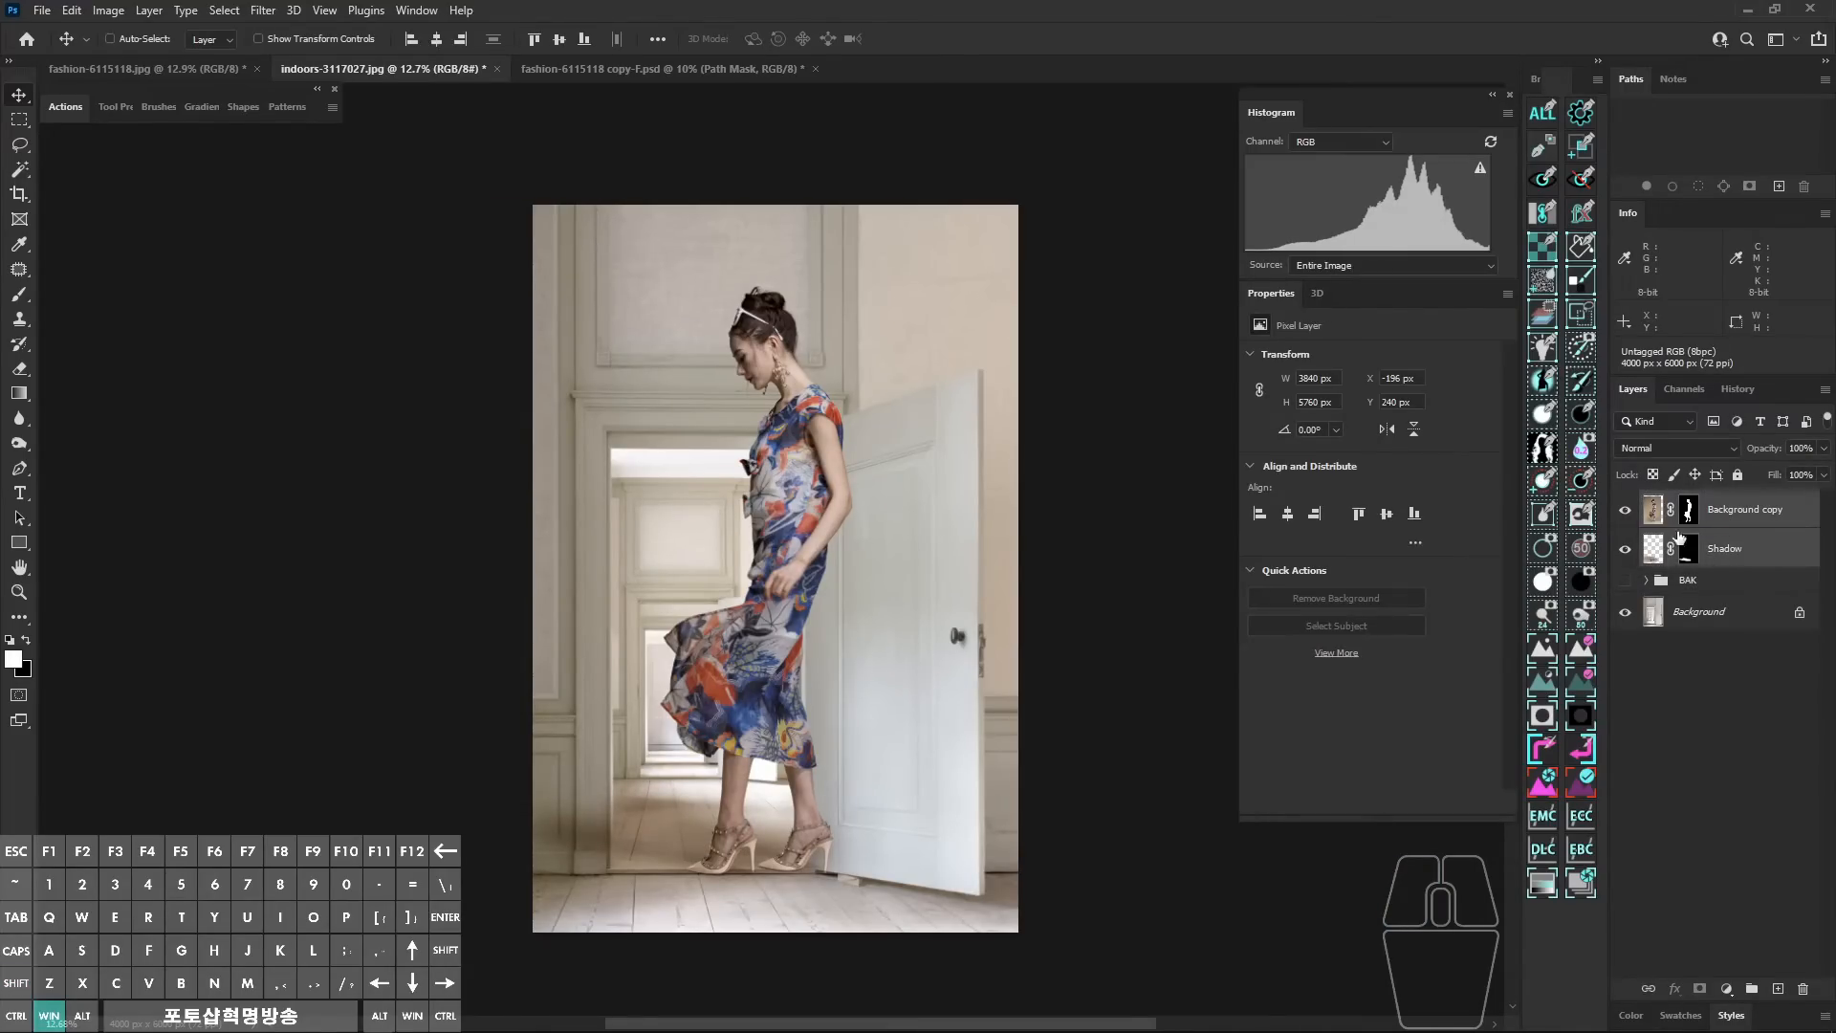
{"action": "key", "text": "ctrl+t"}
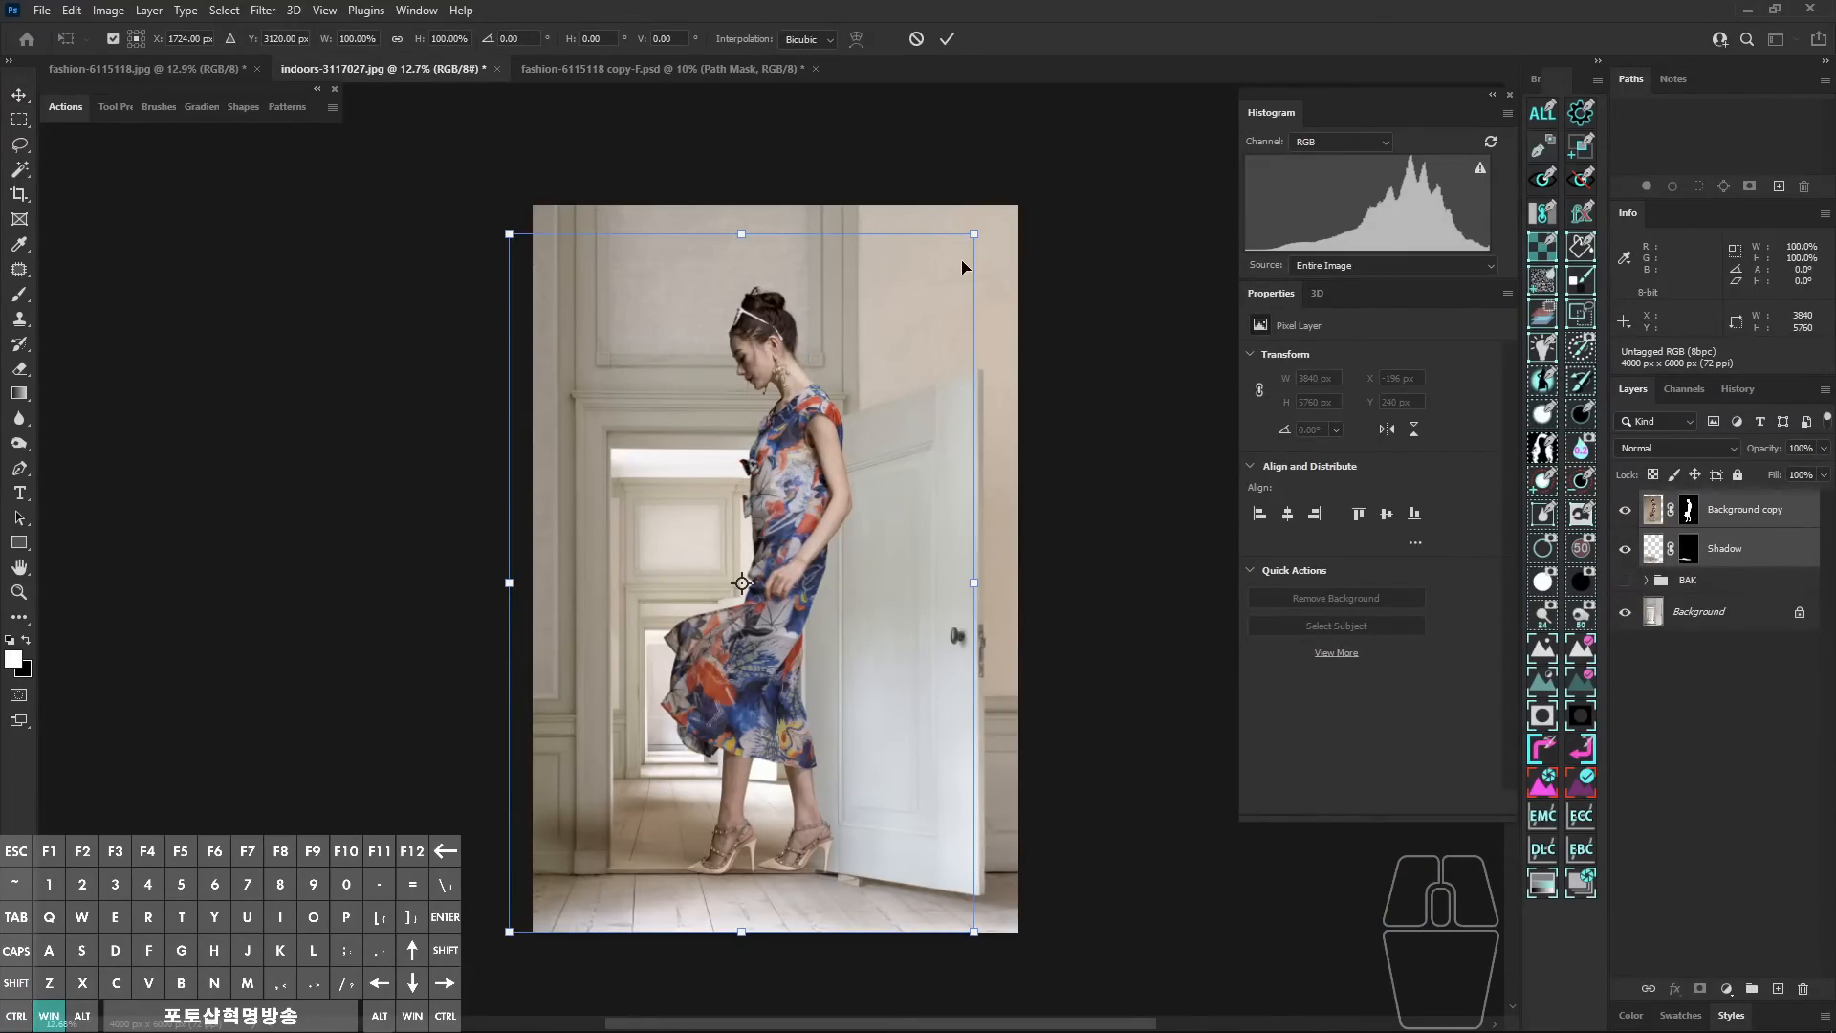
{"action": "left_click_drag", "start_coordinate": [973, 234], "coordinate": [872, 422]}
{"action": "left_click_drag", "start_coordinate": [802, 600], "coordinate": [779, 737]}
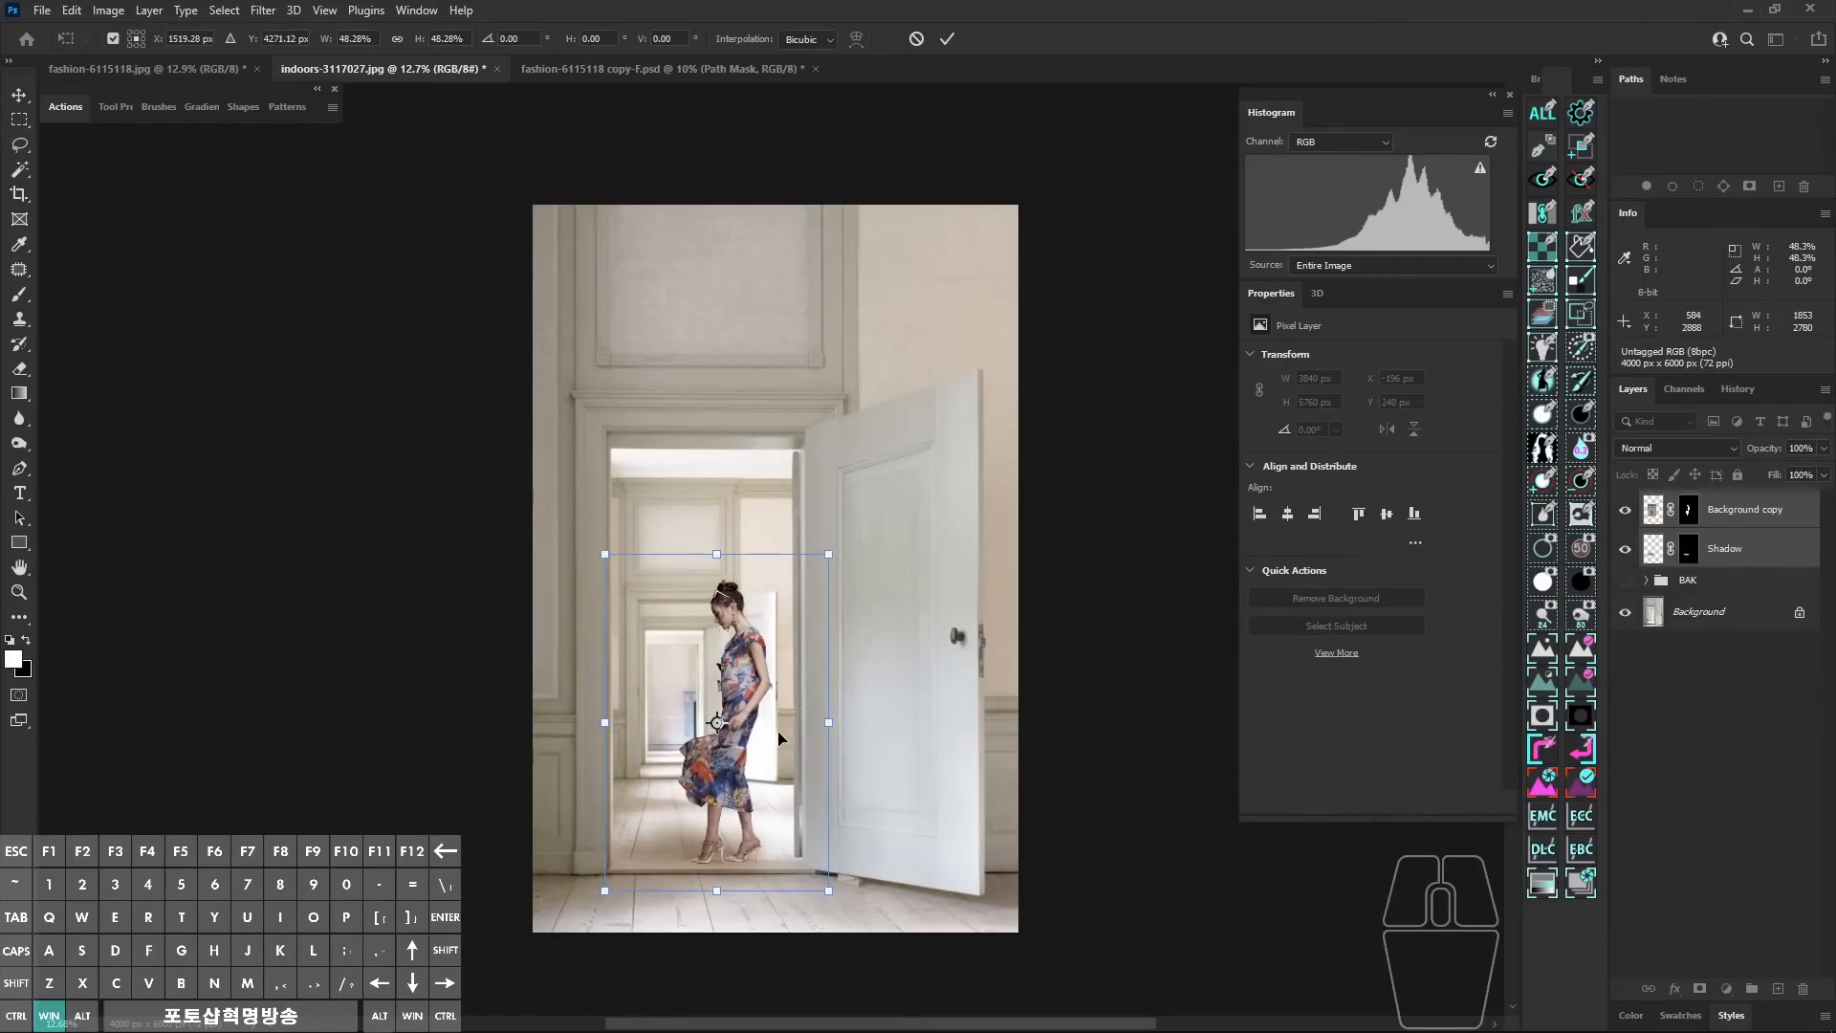
{"action": "left_click_drag", "start_coordinate": [832, 550], "coordinate": [894, 457]}
{"action": "mouse_move", "coordinate": [825, 634]}
{"action": "left_mouse_down"}
{"action": "mouse_move", "coordinate": [813, 656]}
{"action": "mouse_move", "coordinate": [780, 633]}
{"action": "mouse_move", "coordinate": [807, 612]}
{"action": "left_mouse_up"}
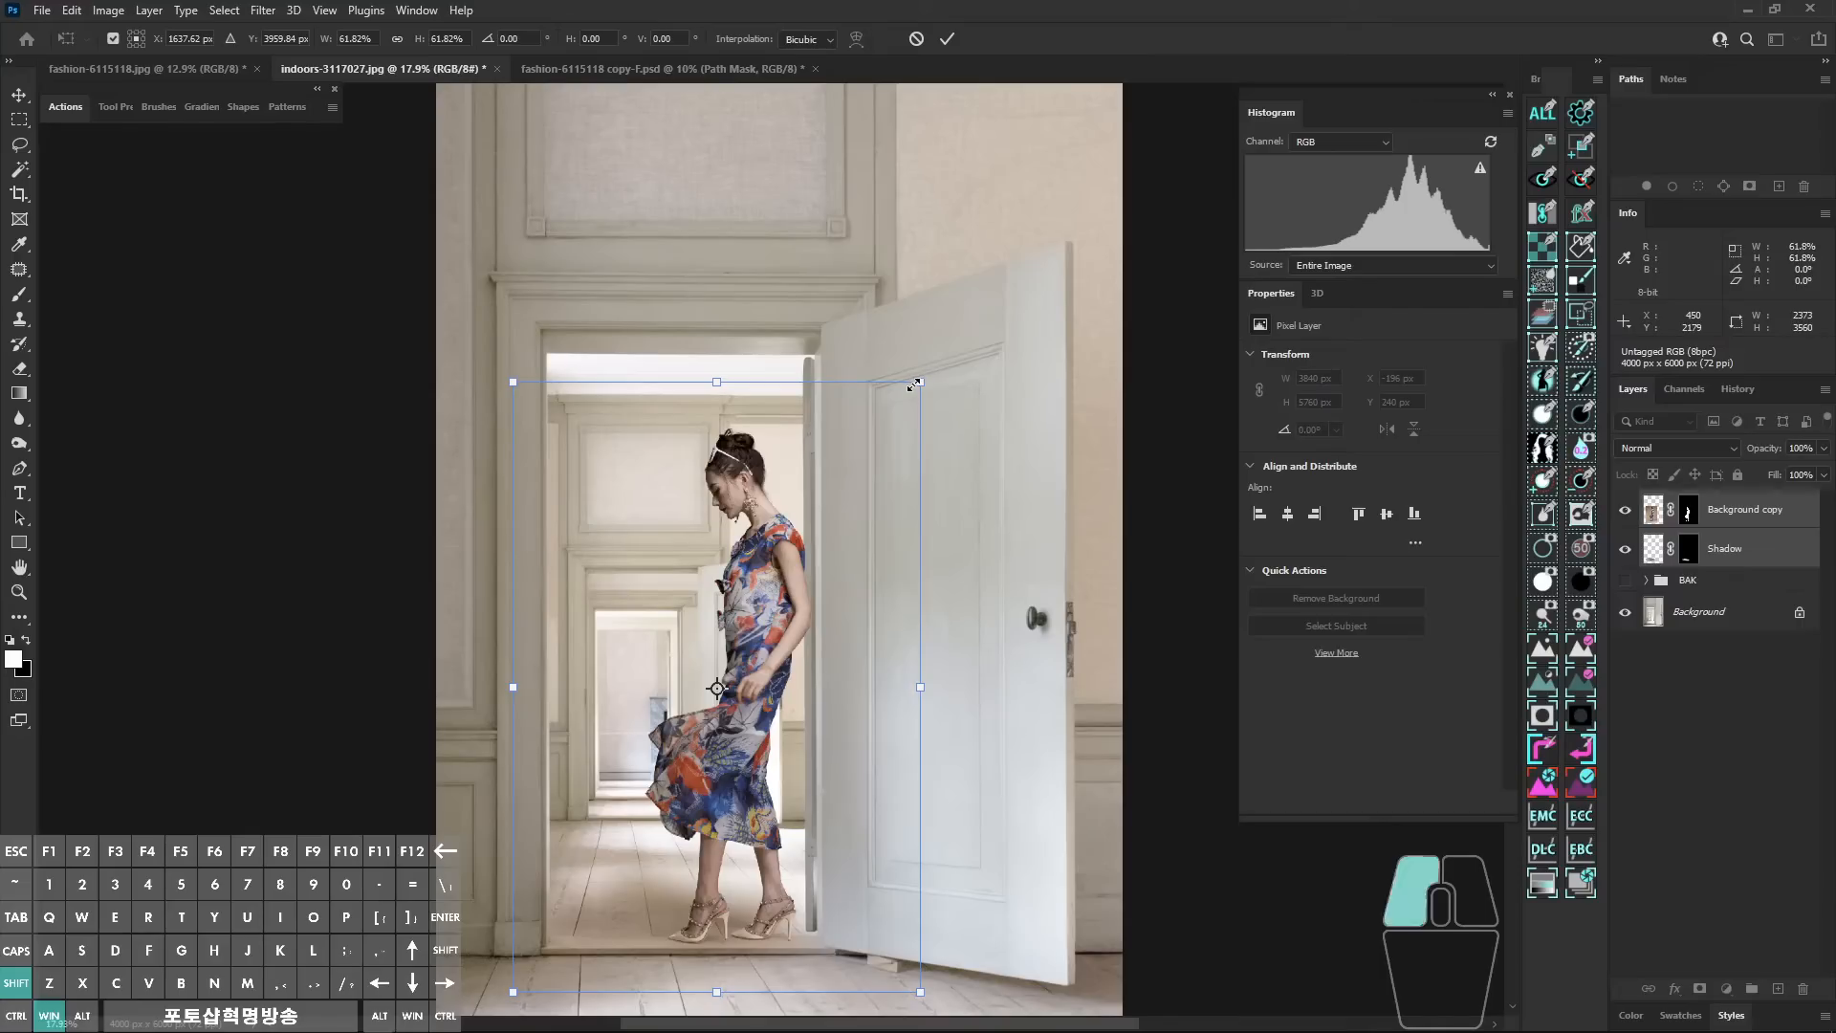
{"action": "left_click_drag", "start_coordinate": [721, 708], "coordinate": [732, 833]}
{"action": "left_click_drag", "start_coordinate": [837, 731], "coordinate": [836, 727]}
{"action": "mouse_move", "coordinate": [947, 264]}
{"action": "left_mouse_down"}
{"action": "mouse_move", "coordinate": [965, 225]}
{"action": "mouse_move", "coordinate": [961, 240]}
{"action": "left_mouse_up"}
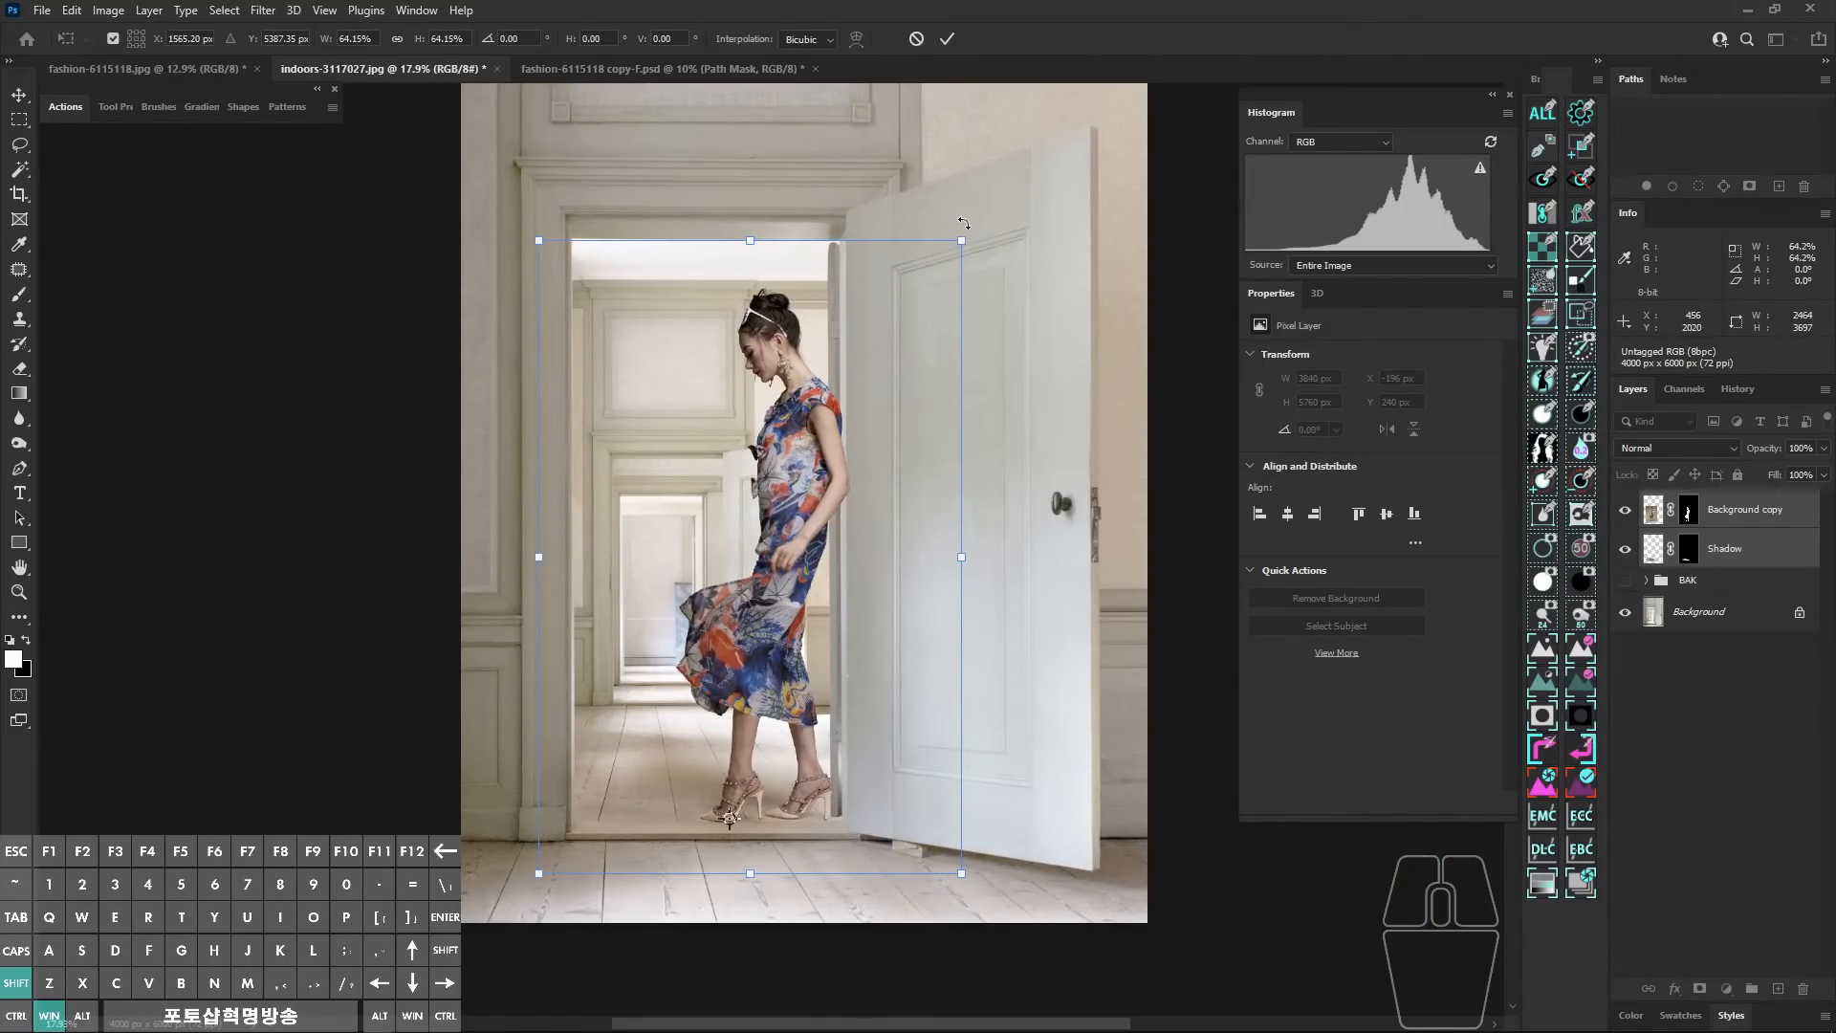
{"action": "key", "text": "Return"}
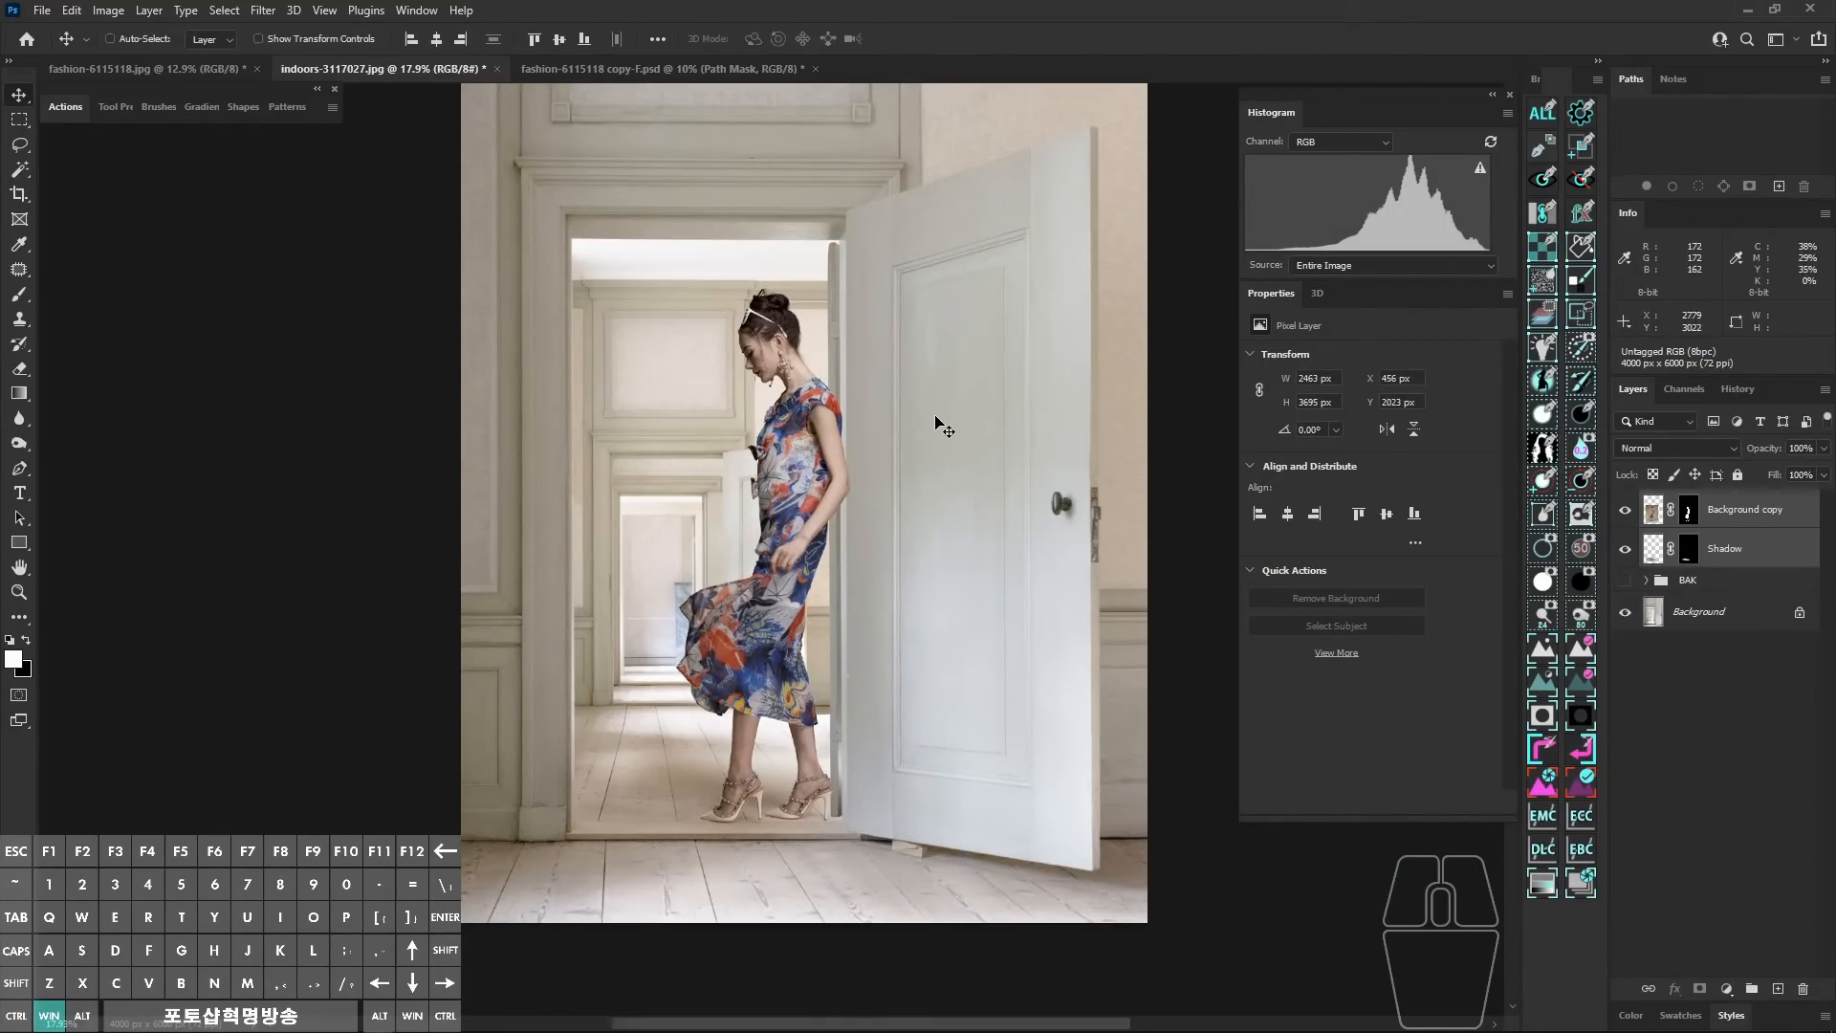
Step: Examine the woman's placement beside the open door and the backup layers kept in the BAK group
{"action": "left_click", "coordinate": [801, 411], "text": "ctrl"}
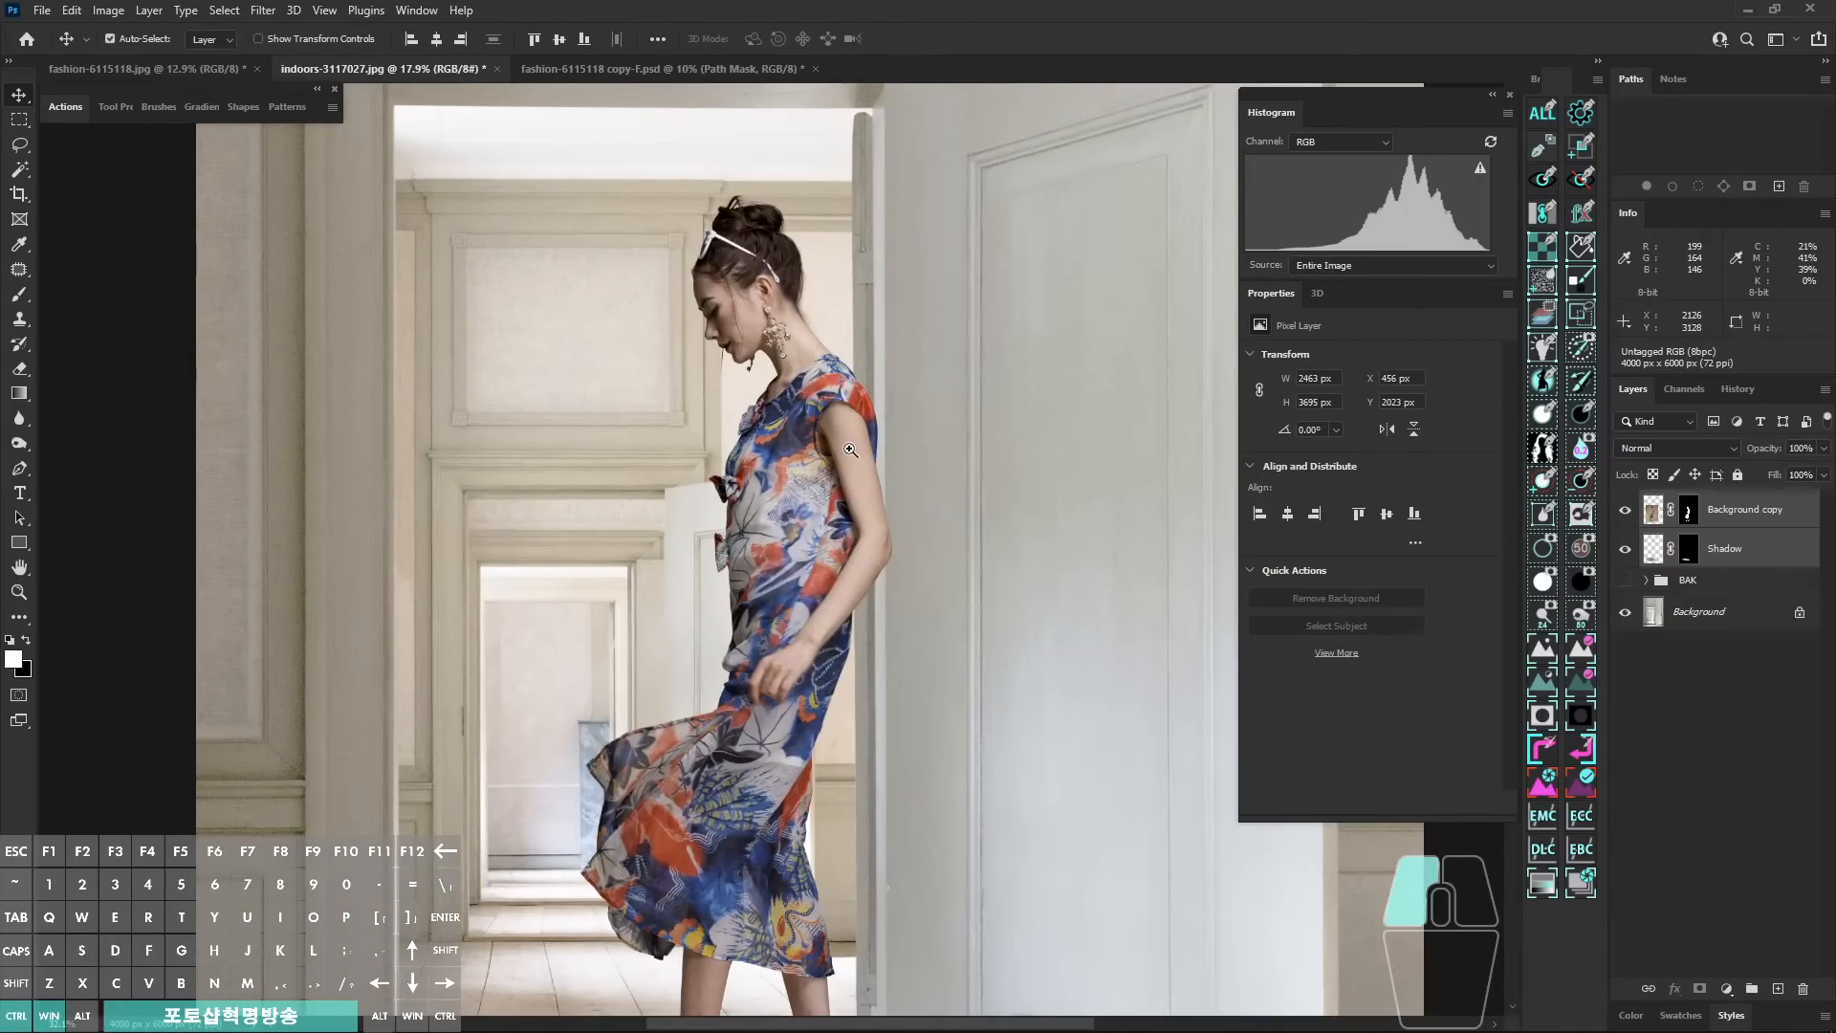
{"action": "left_click_drag", "start_coordinate": [850, 449], "coordinate": [831, 402]}
{"action": "left_click_drag", "start_coordinate": [836, 401], "coordinate": [807, 502]}
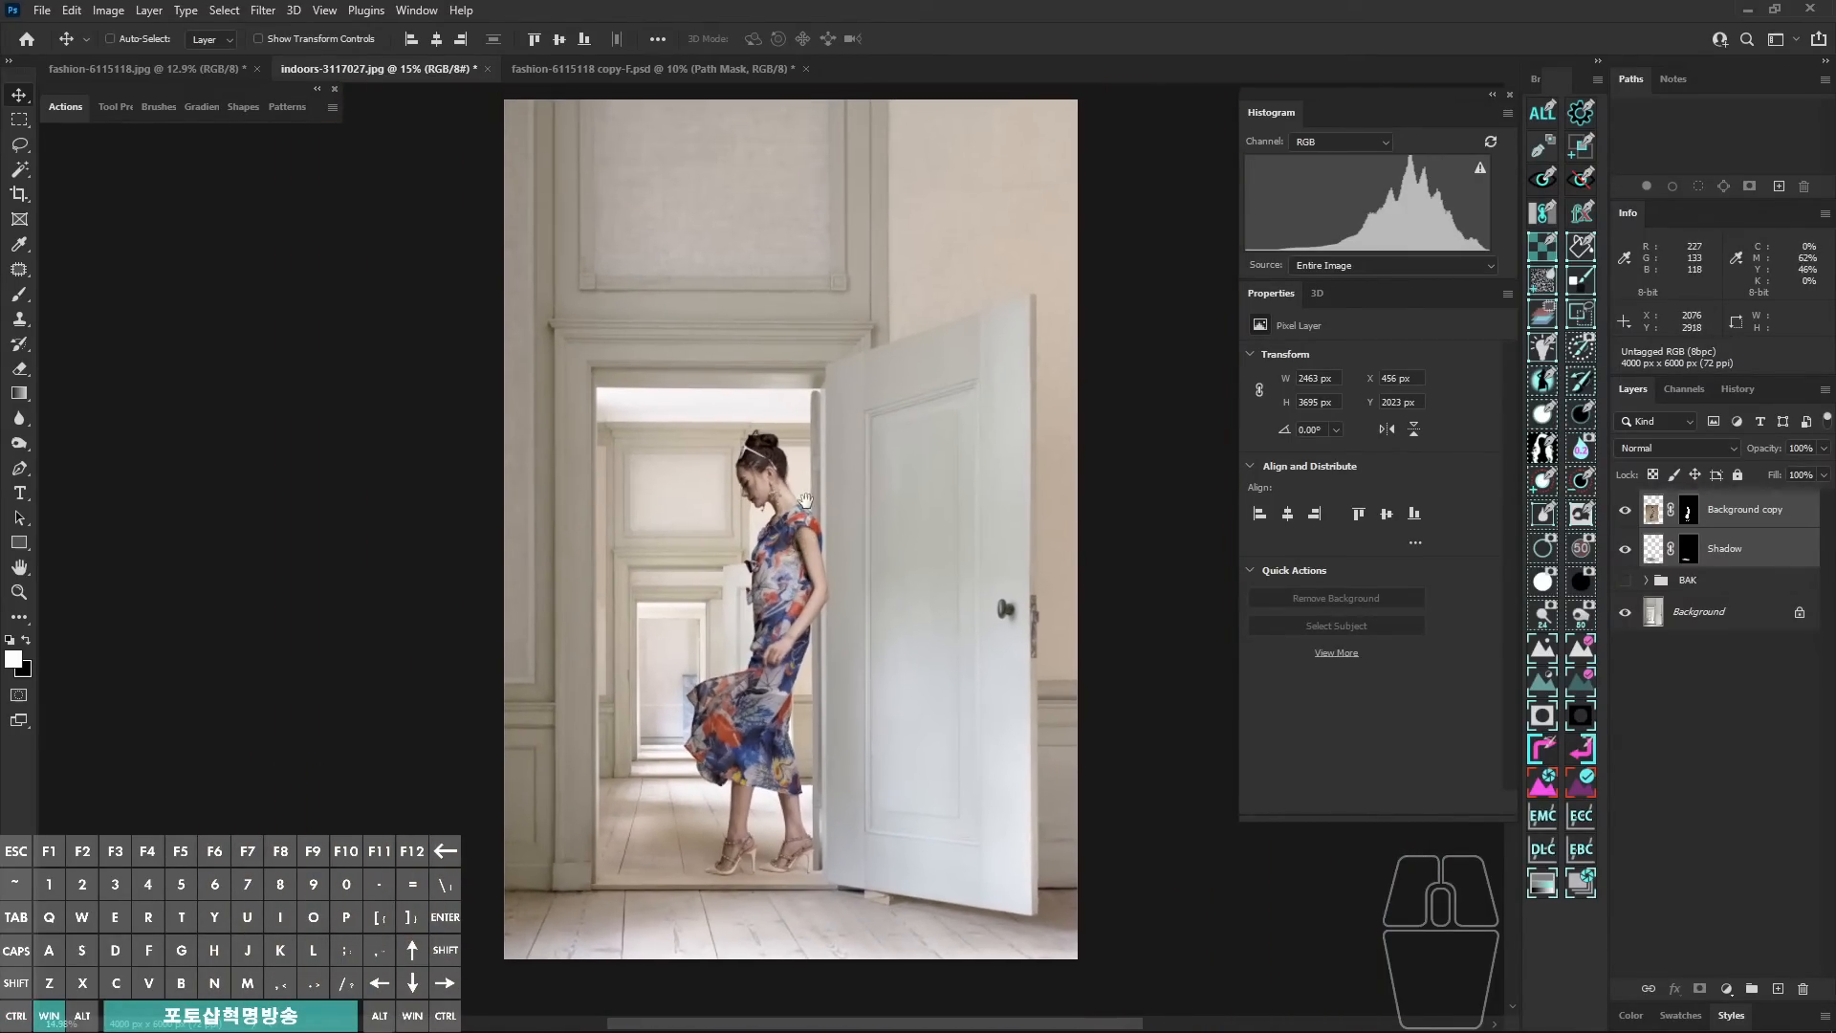
{"action": "key", "text": "space"}
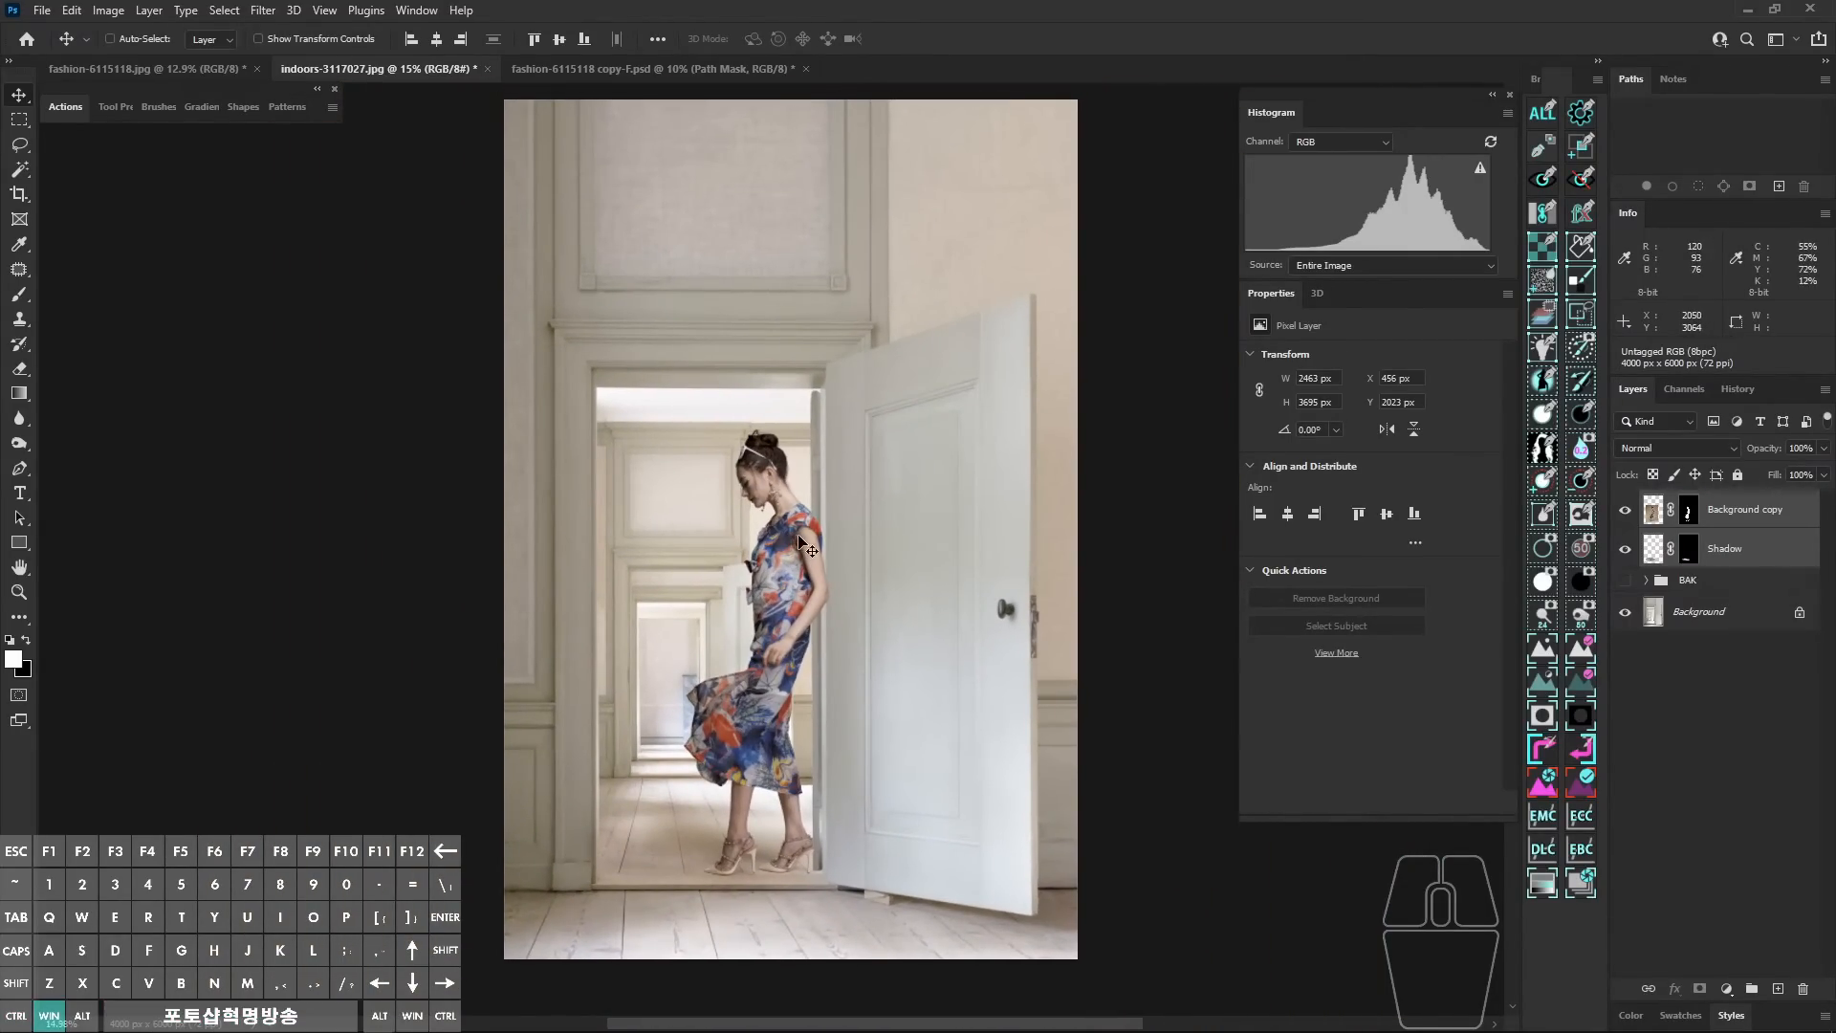
{"action": "left_click", "coordinate": [1646, 579]}
{"action": "left_click", "coordinate": [1729, 617]}
{"action": "left_click", "coordinate": [1752, 668], "text": "shift"}
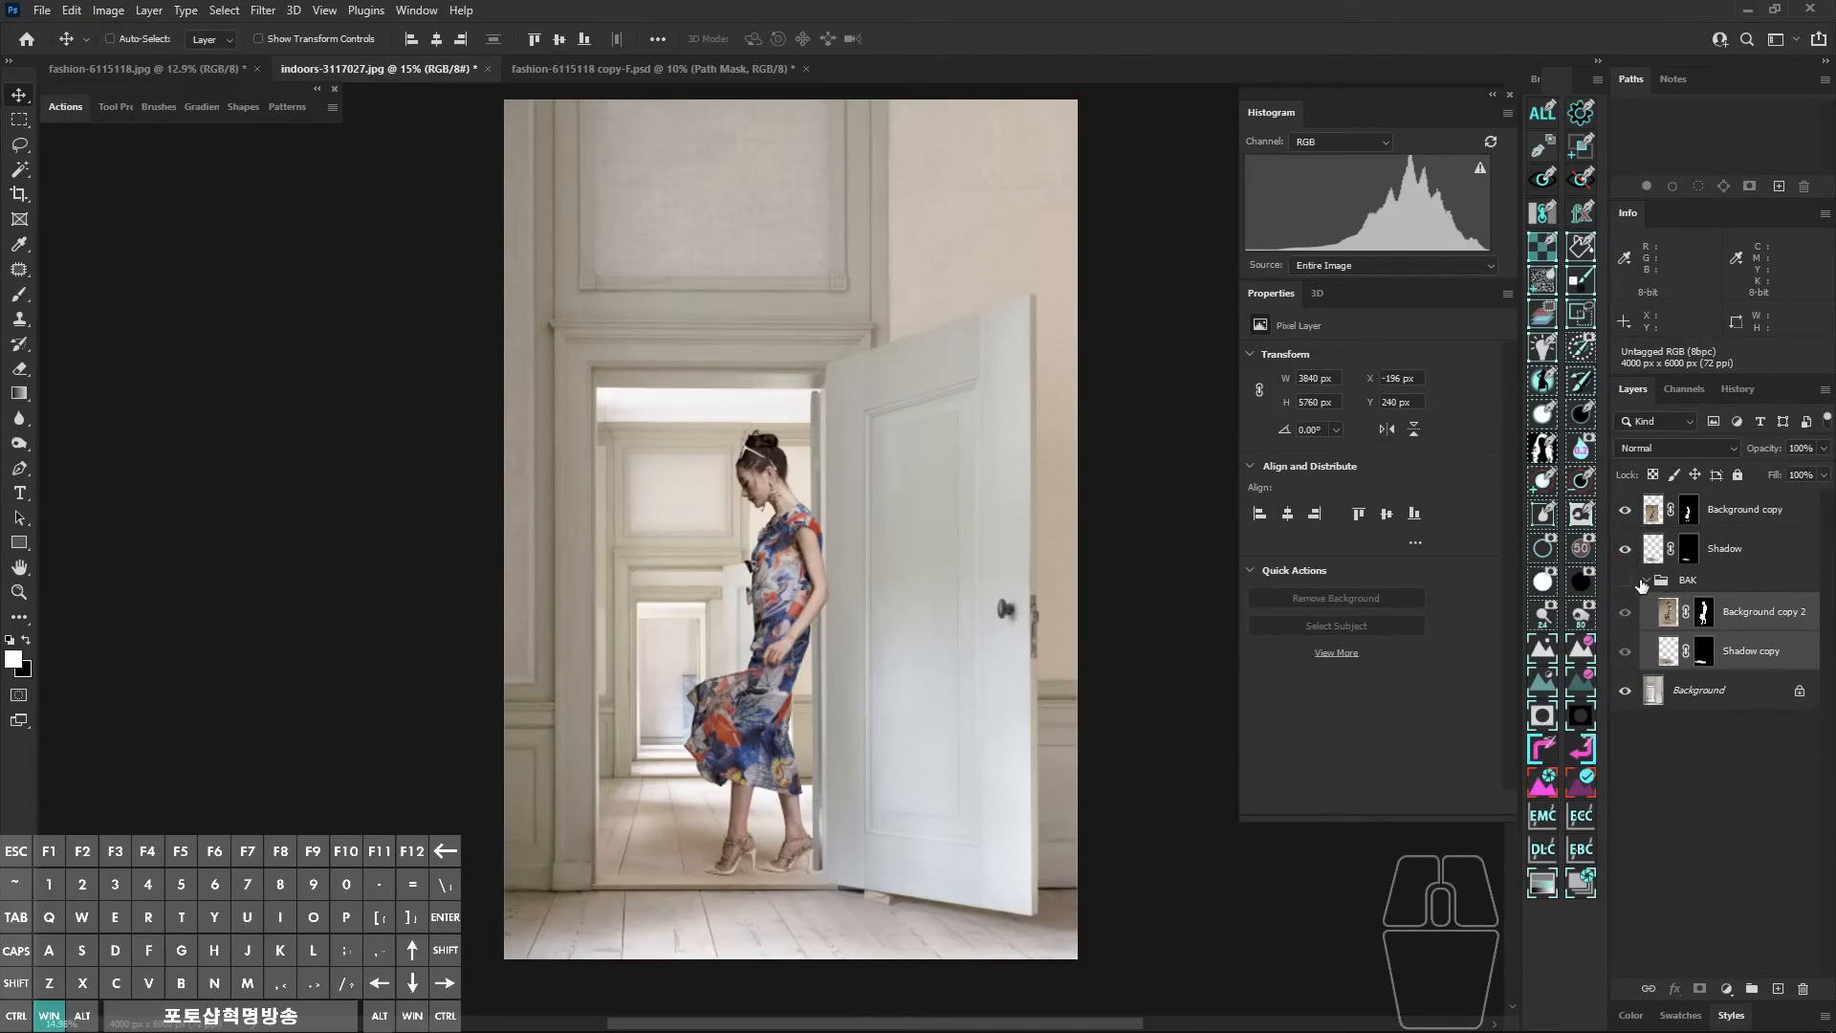
{"action": "left_click", "coordinate": [1646, 579]}
{"action": "left_click", "coordinate": [1746, 521]}
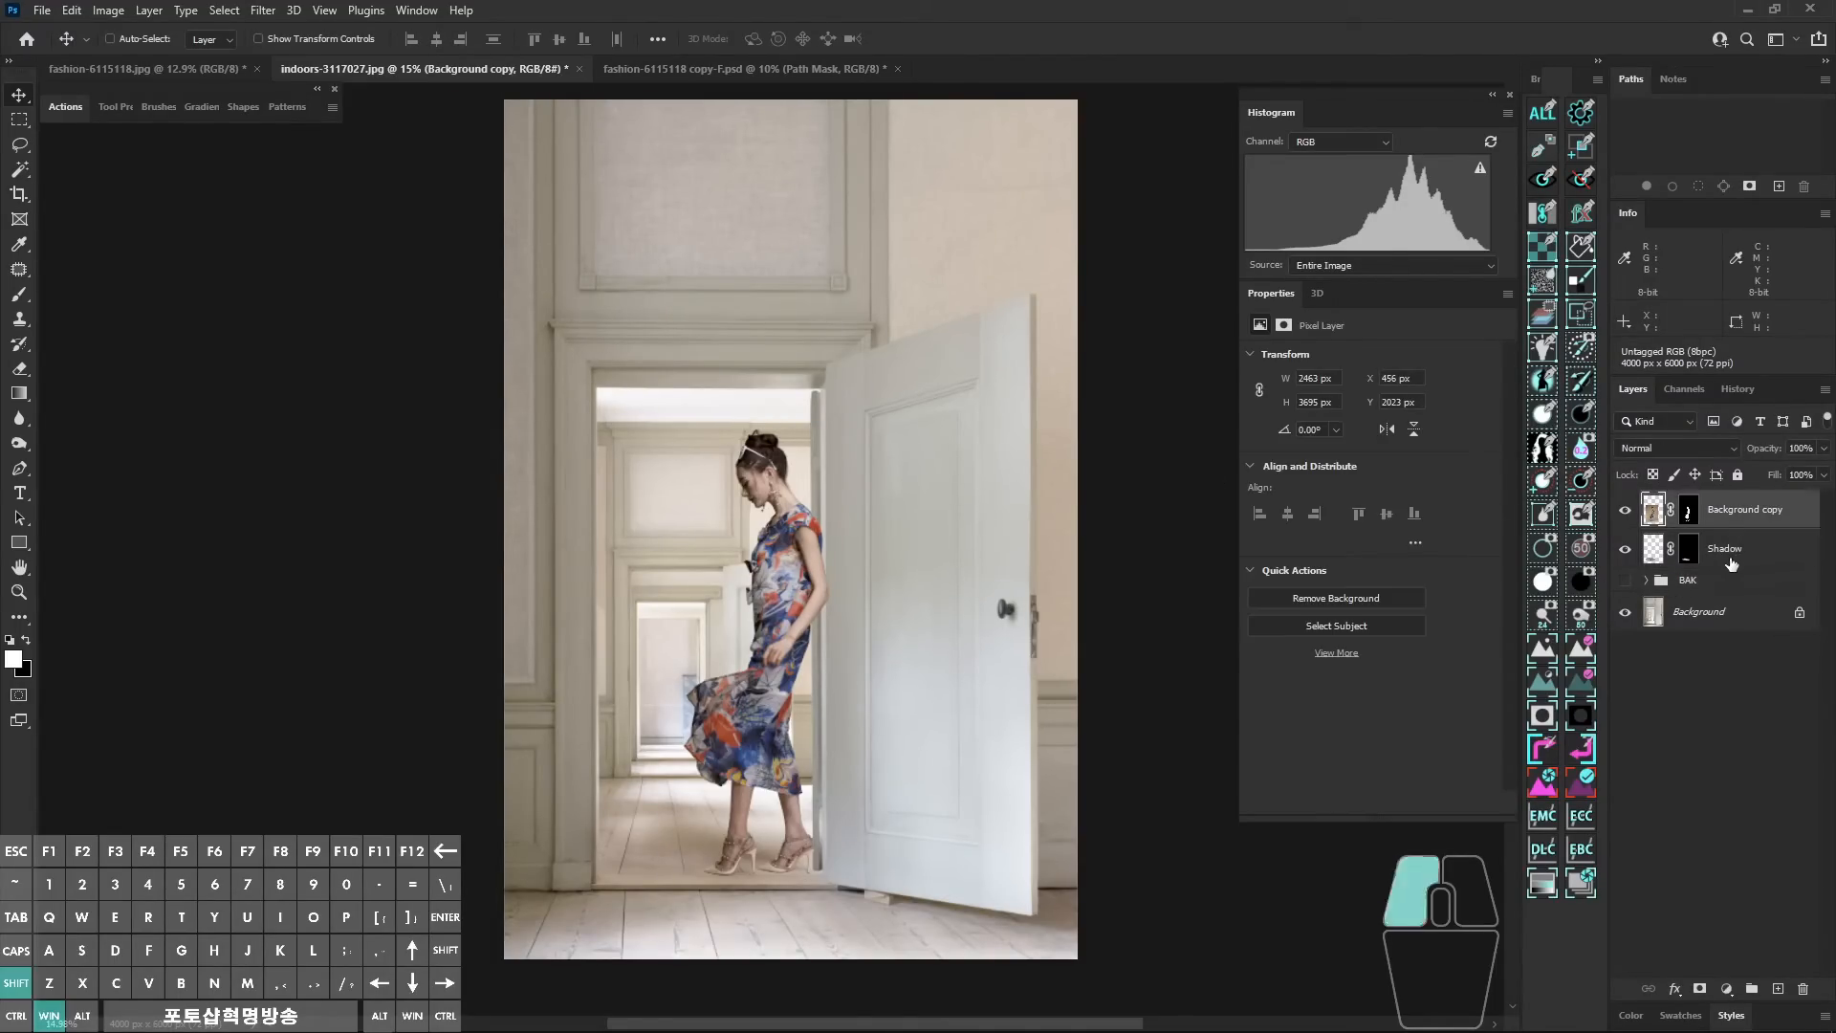
{"action": "left_click", "coordinate": [1731, 564], "text": "shift"}
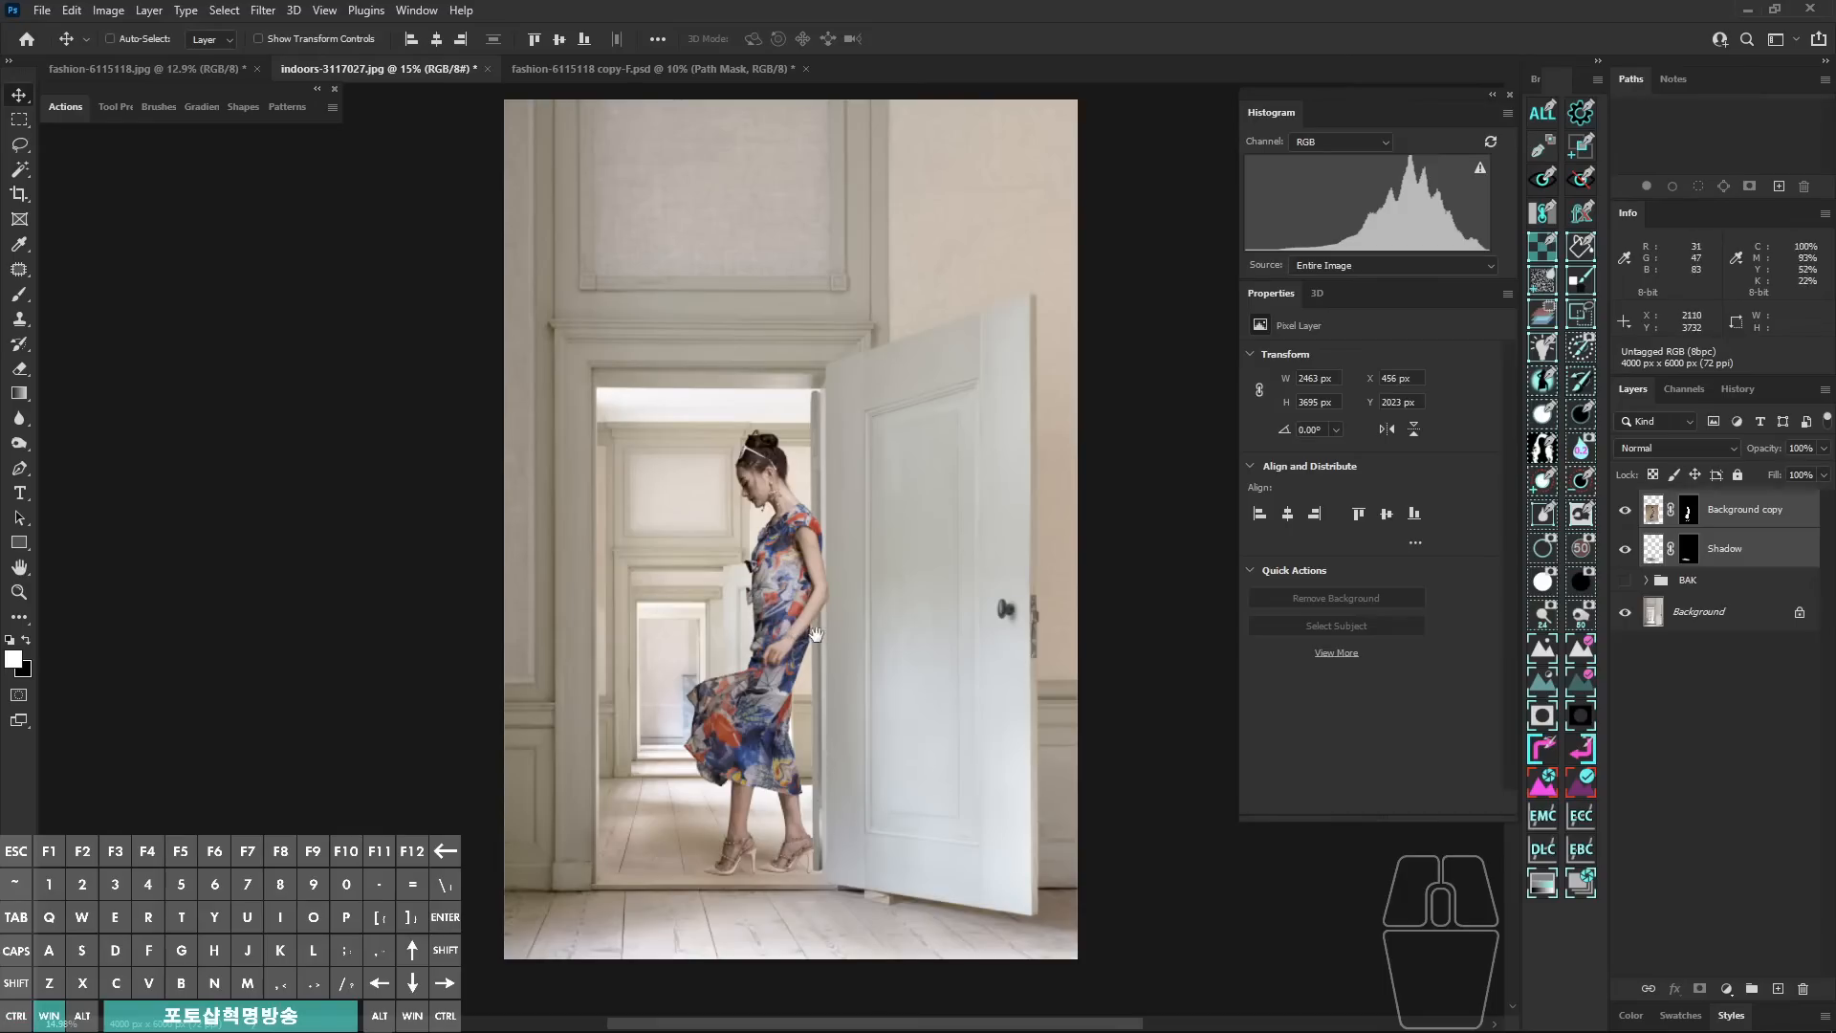
{"action": "mouse_move", "coordinate": [826, 630]}
{"action": "left_mouse_down"}
{"action": "mouse_move", "coordinate": [847, 581]}
{"action": "mouse_move", "coordinate": [839, 630]}
{"action": "left_mouse_up"}
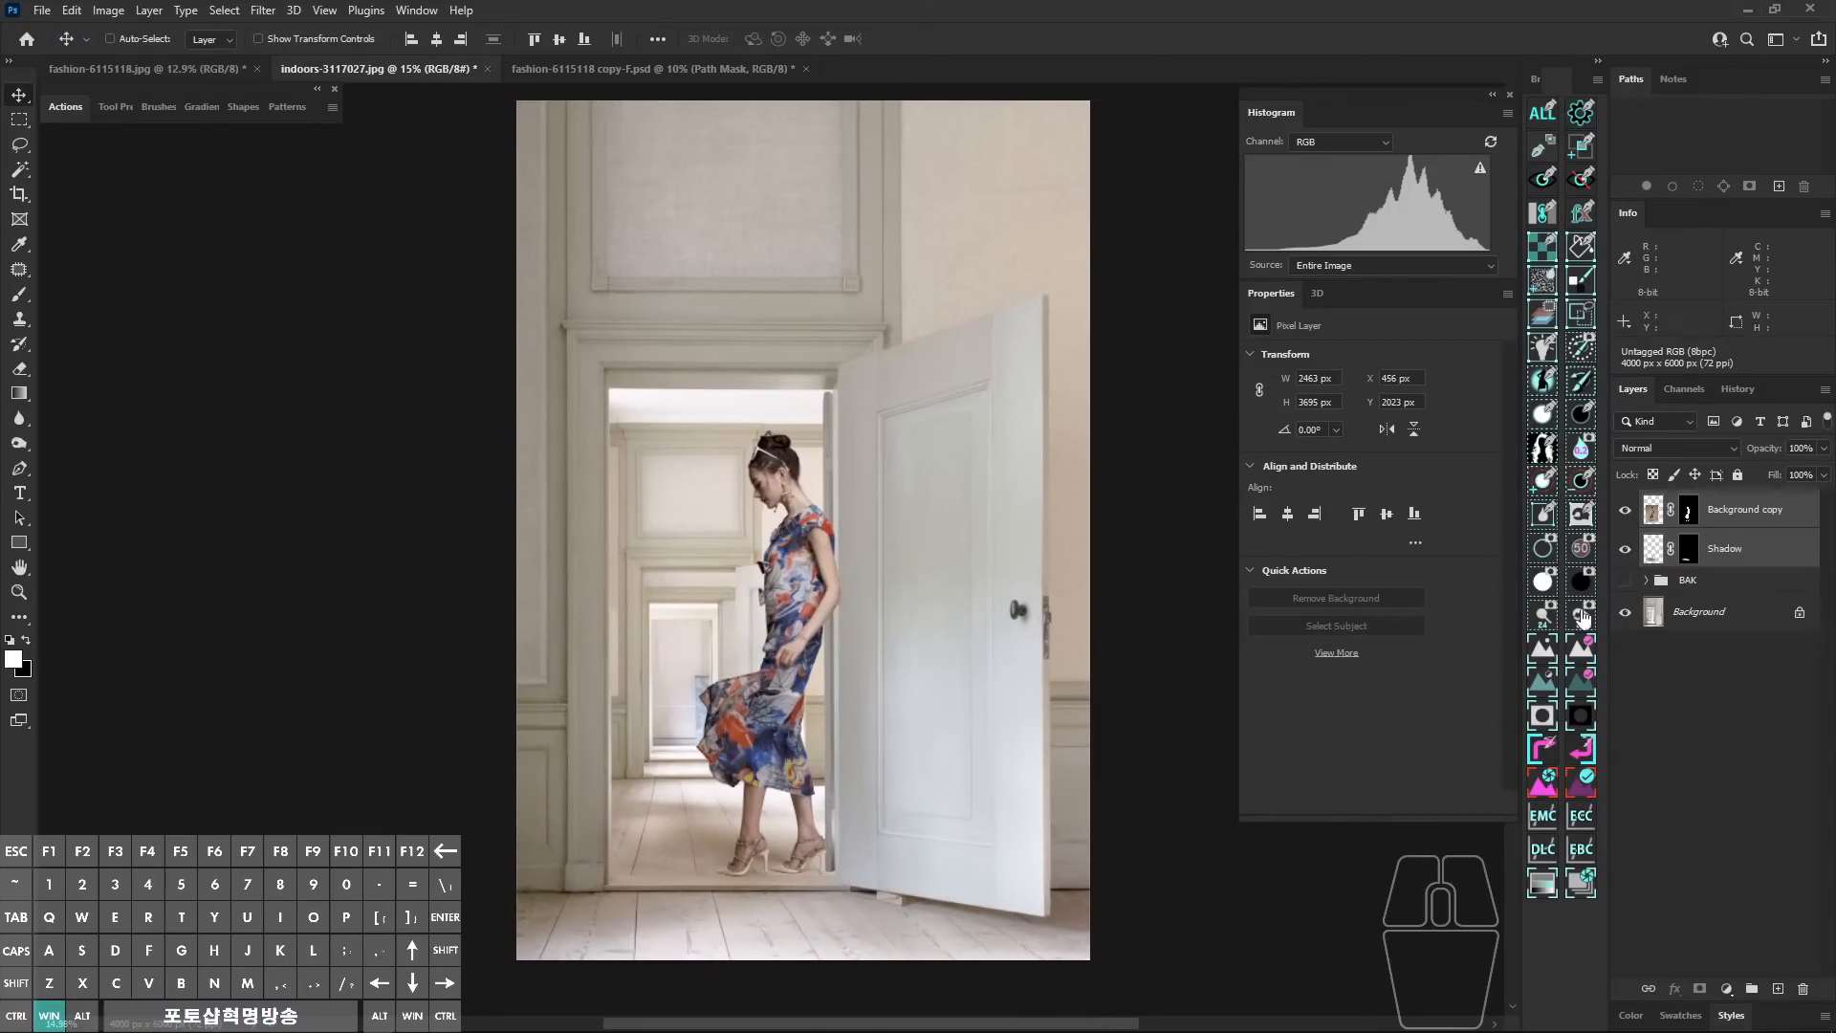
Step: Duplicate the Background layer and move the copy to the top of the layer stack
{"action": "left_click", "coordinate": [1707, 617]}
{"action": "key", "text": "ctrl"}
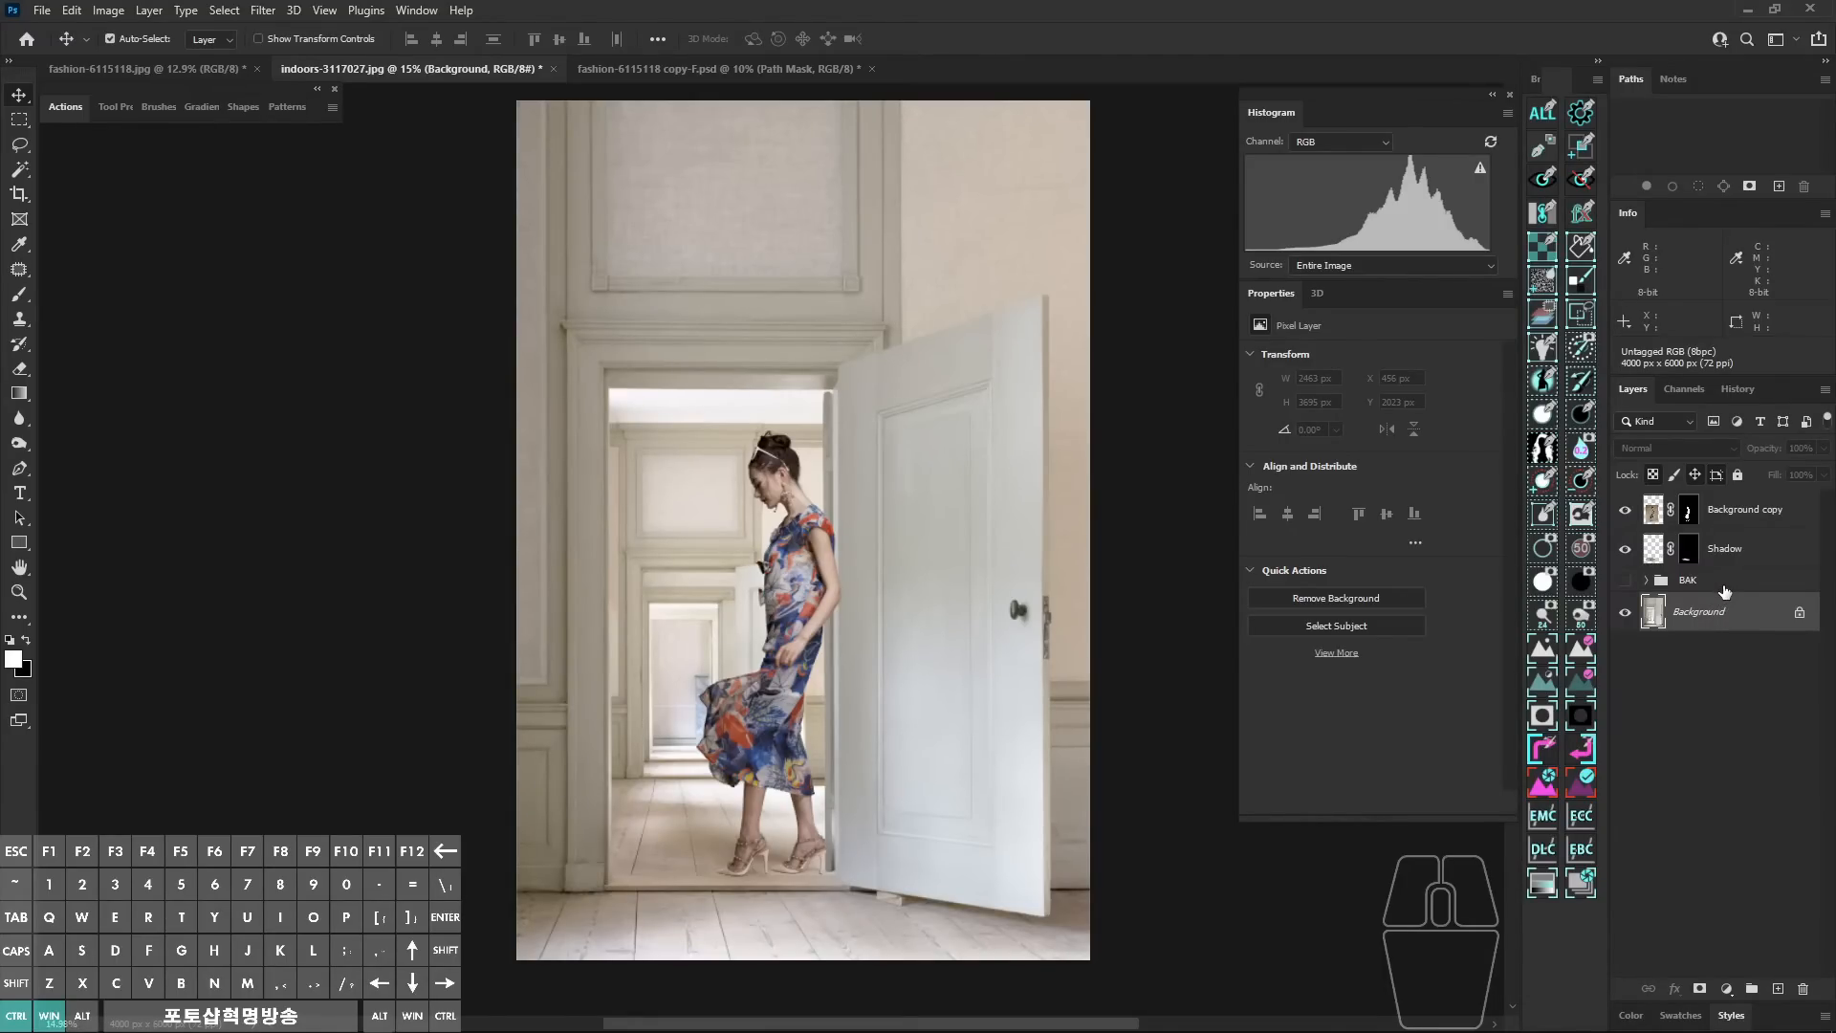
{"action": "key", "text": "ctrl+h"}
{"action": "key", "text": "ctrl+j"}
{"action": "left_click_drag", "start_coordinate": [1701, 613], "coordinate": [1685, 495]}
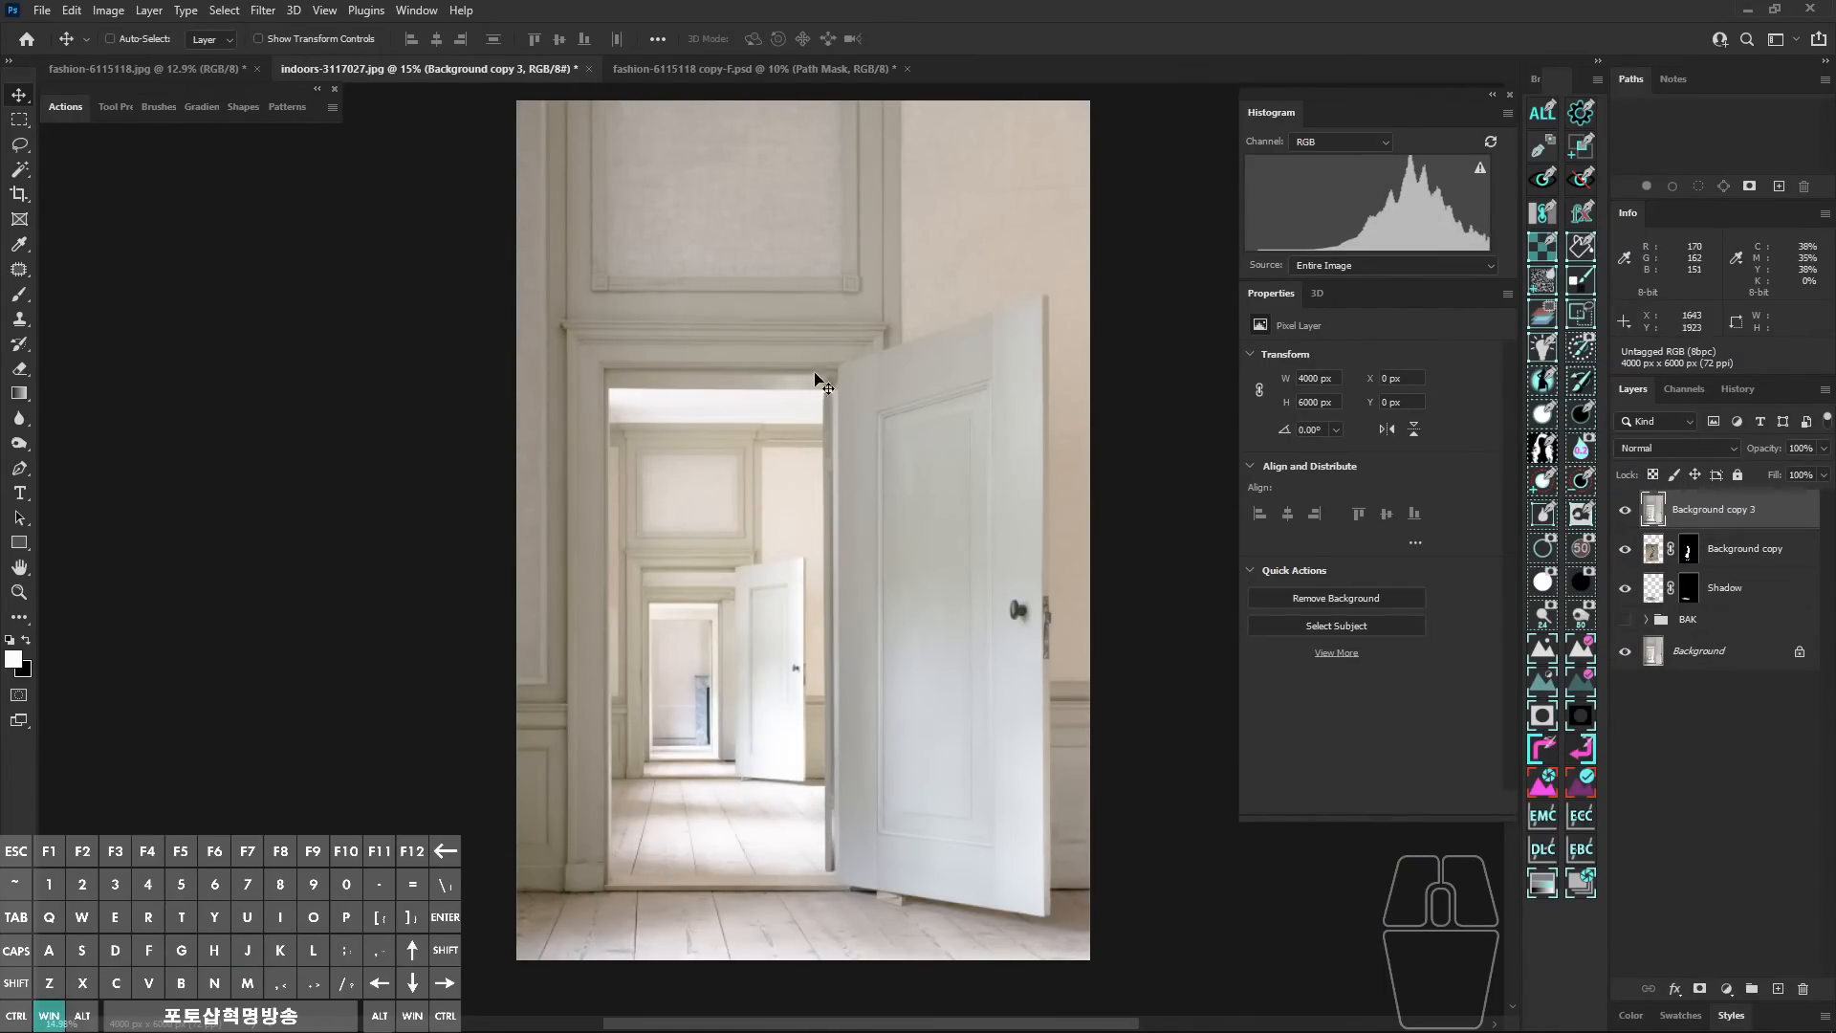
{"action": "left_click_drag", "start_coordinate": [622, 393], "coordinate": [813, 547]}
{"action": "left_click_drag", "start_coordinate": [616, 508], "coordinate": [623, 411]}
{"action": "left_click_drag", "start_coordinate": [651, 80], "coordinate": [494, 338]}
{"action": "left_click_drag", "start_coordinate": [755, 96], "coordinate": [627, 328]}
{"action": "left_click_drag", "start_coordinate": [918, 88], "coordinate": [840, 330]}
{"action": "left_click_drag", "start_coordinate": [1042, 218], "coordinate": [944, 572]}
{"action": "left_click_drag", "start_coordinate": [1079, 373], "coordinate": [931, 806]}
{"action": "mouse_move", "coordinate": [1025, 685]}
{"action": "left_mouse_down"}
{"action": "mouse_move", "coordinate": [964, 995]}
{"action": "mouse_move", "coordinate": [941, 918]}
{"action": "left_mouse_up"}
{"action": "left_click_drag", "start_coordinate": [952, 870], "coordinate": [870, 954]}
{"action": "left_click_drag", "start_coordinate": [564, 440], "coordinate": [469, 784]}
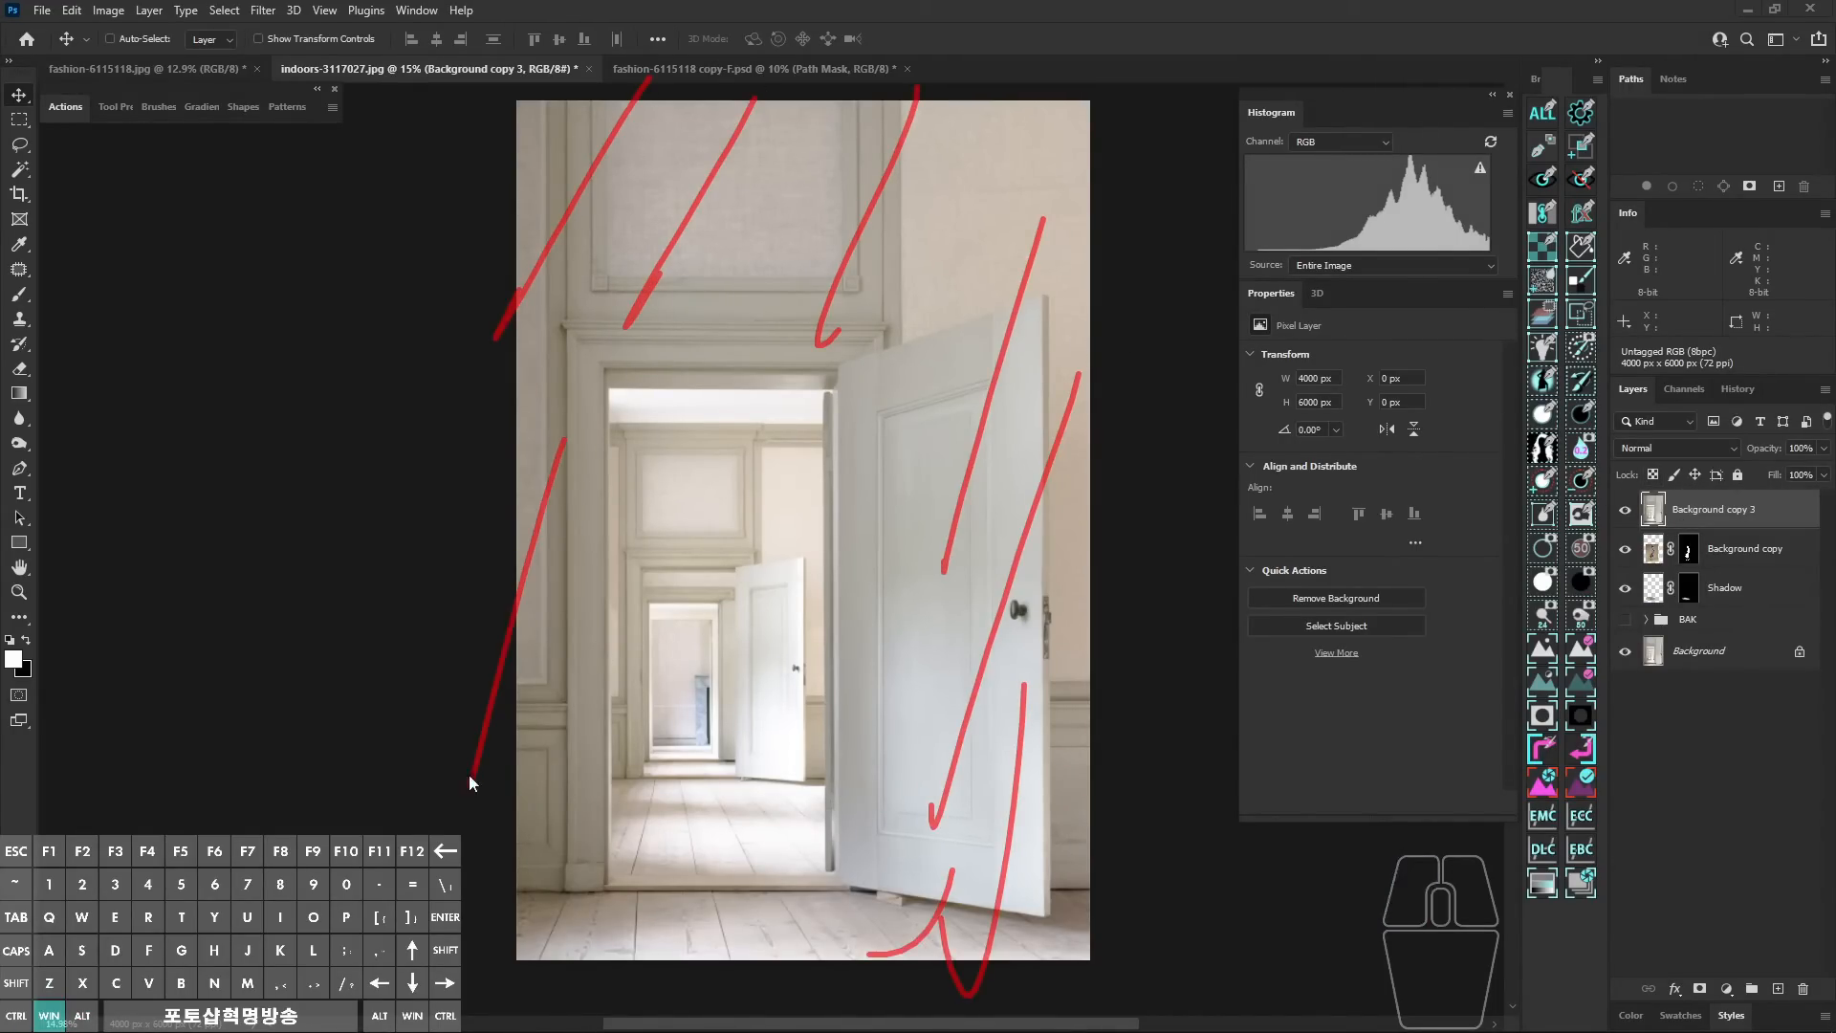
{"action": "left_click_drag", "start_coordinate": [533, 608], "coordinate": [507, 815]}
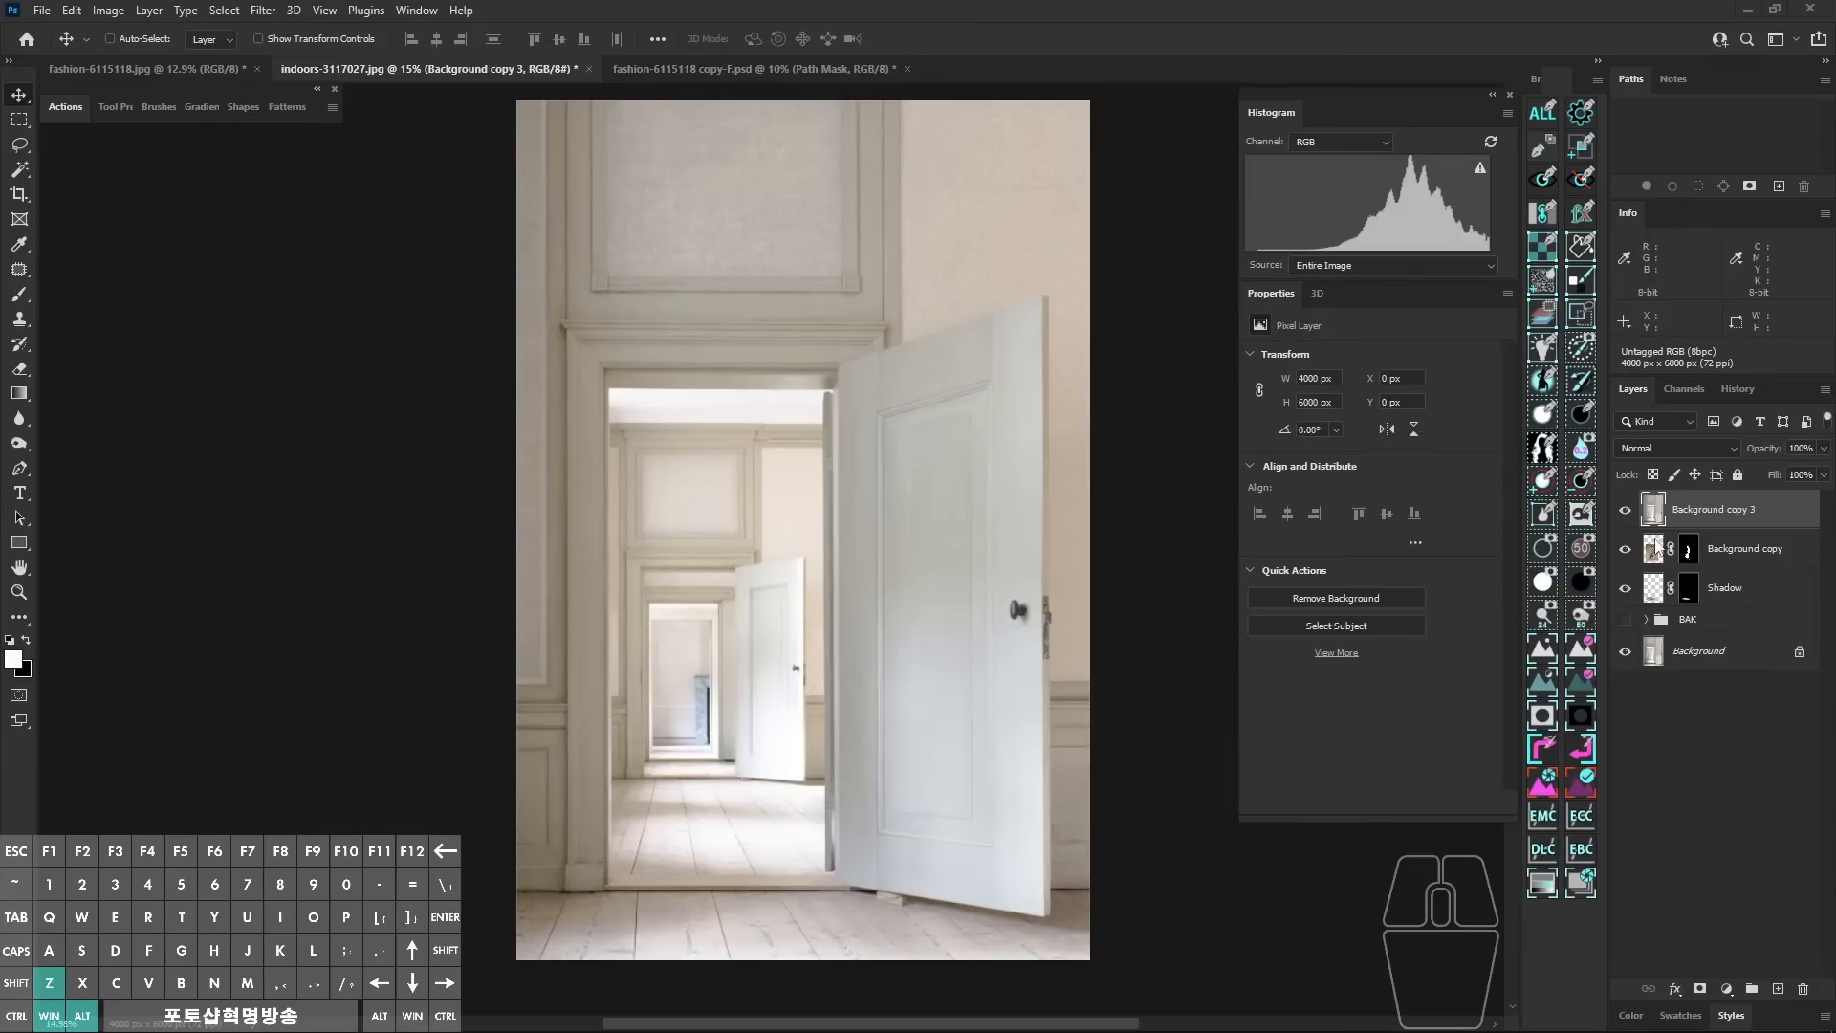
{"action": "mouse_move", "coordinate": [1762, 450]}
{"action": "left_mouse_down"}
{"action": "mouse_move", "coordinate": [1733, 459]}
{"action": "mouse_move", "coordinate": [1765, 457]}
{"action": "left_mouse_up"}
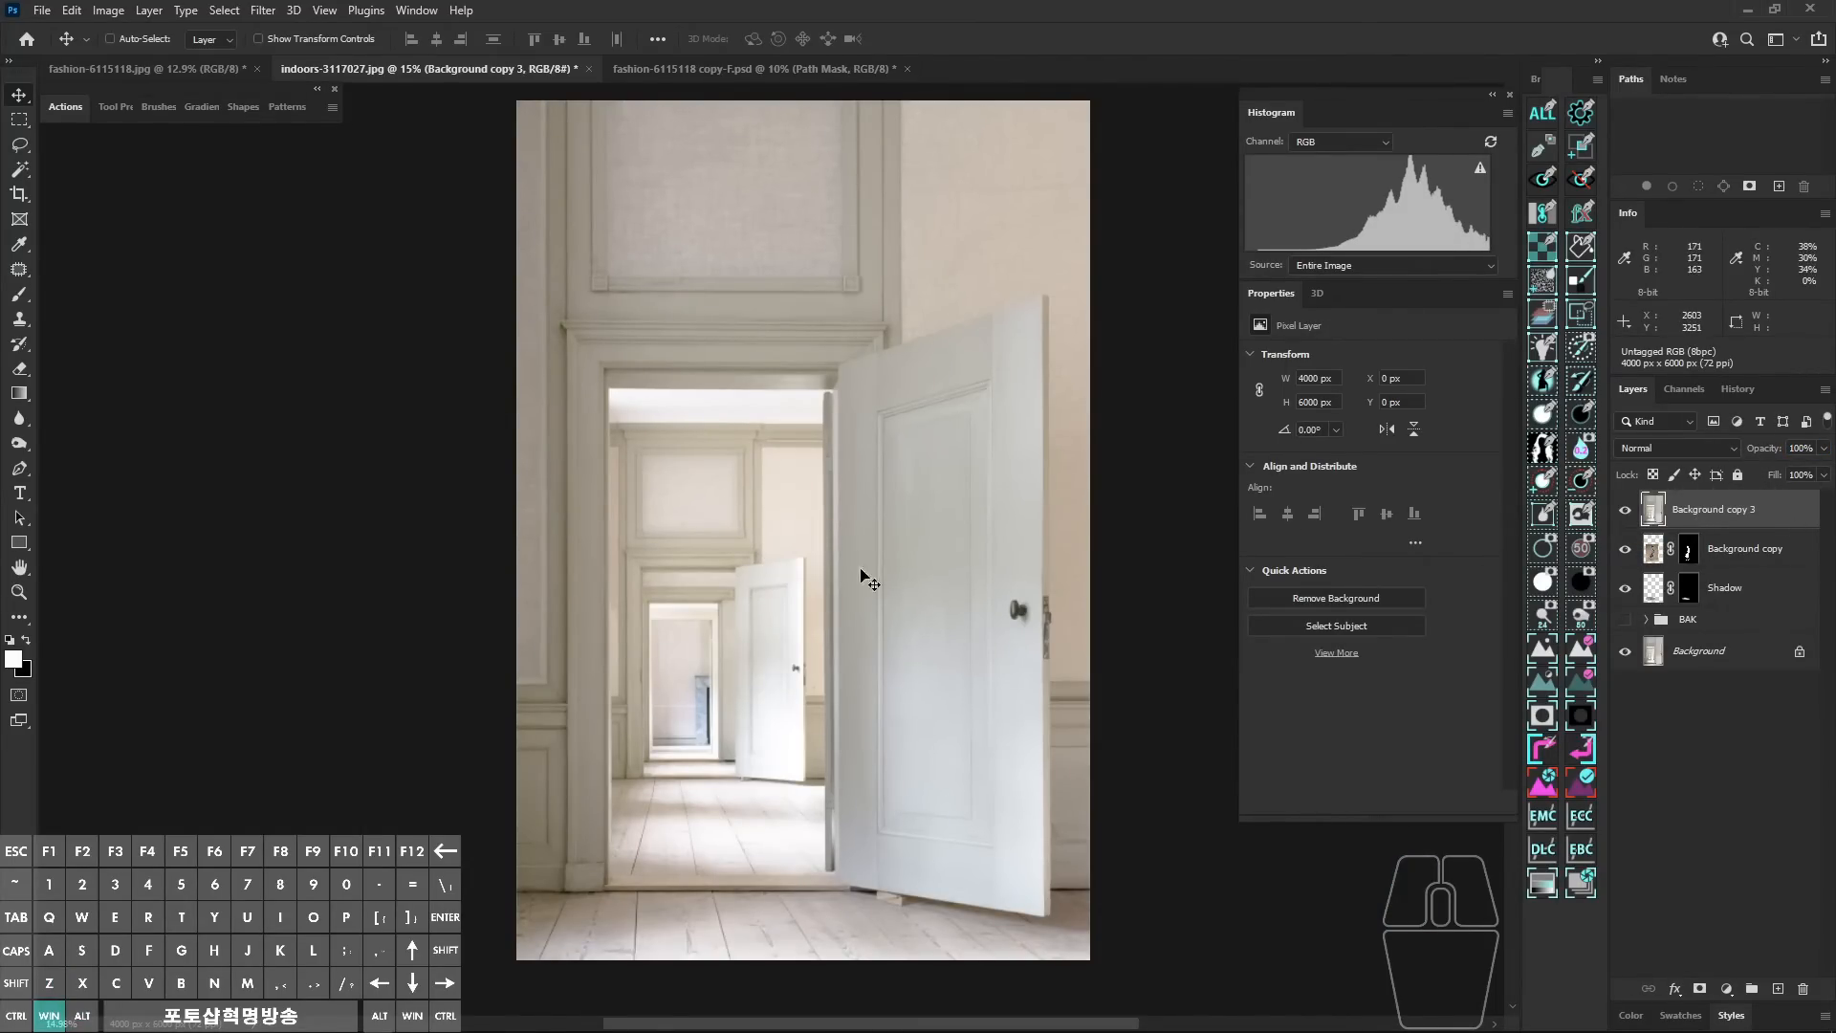
Step: Start a Pen tool path along the top edge of the doorway opening, from the left jamb to the open door's edge
{"action": "left_click_drag", "start_coordinate": [861, 573], "coordinate": [717, 410]}
{"action": "key", "text": "p"}
{"action": "left_click_drag", "start_coordinate": [624, 364], "coordinate": [585, 423]}
{"action": "left_click_drag", "start_coordinate": [1030, 436], "coordinate": [511, 428]}
{"action": "left_click_drag", "start_coordinate": [617, 430], "coordinate": [665, 430]}
{"action": "left_click", "coordinate": [751, 430]}
{"action": "left_click_drag", "start_coordinate": [811, 430], "coordinate": [763, 431]}
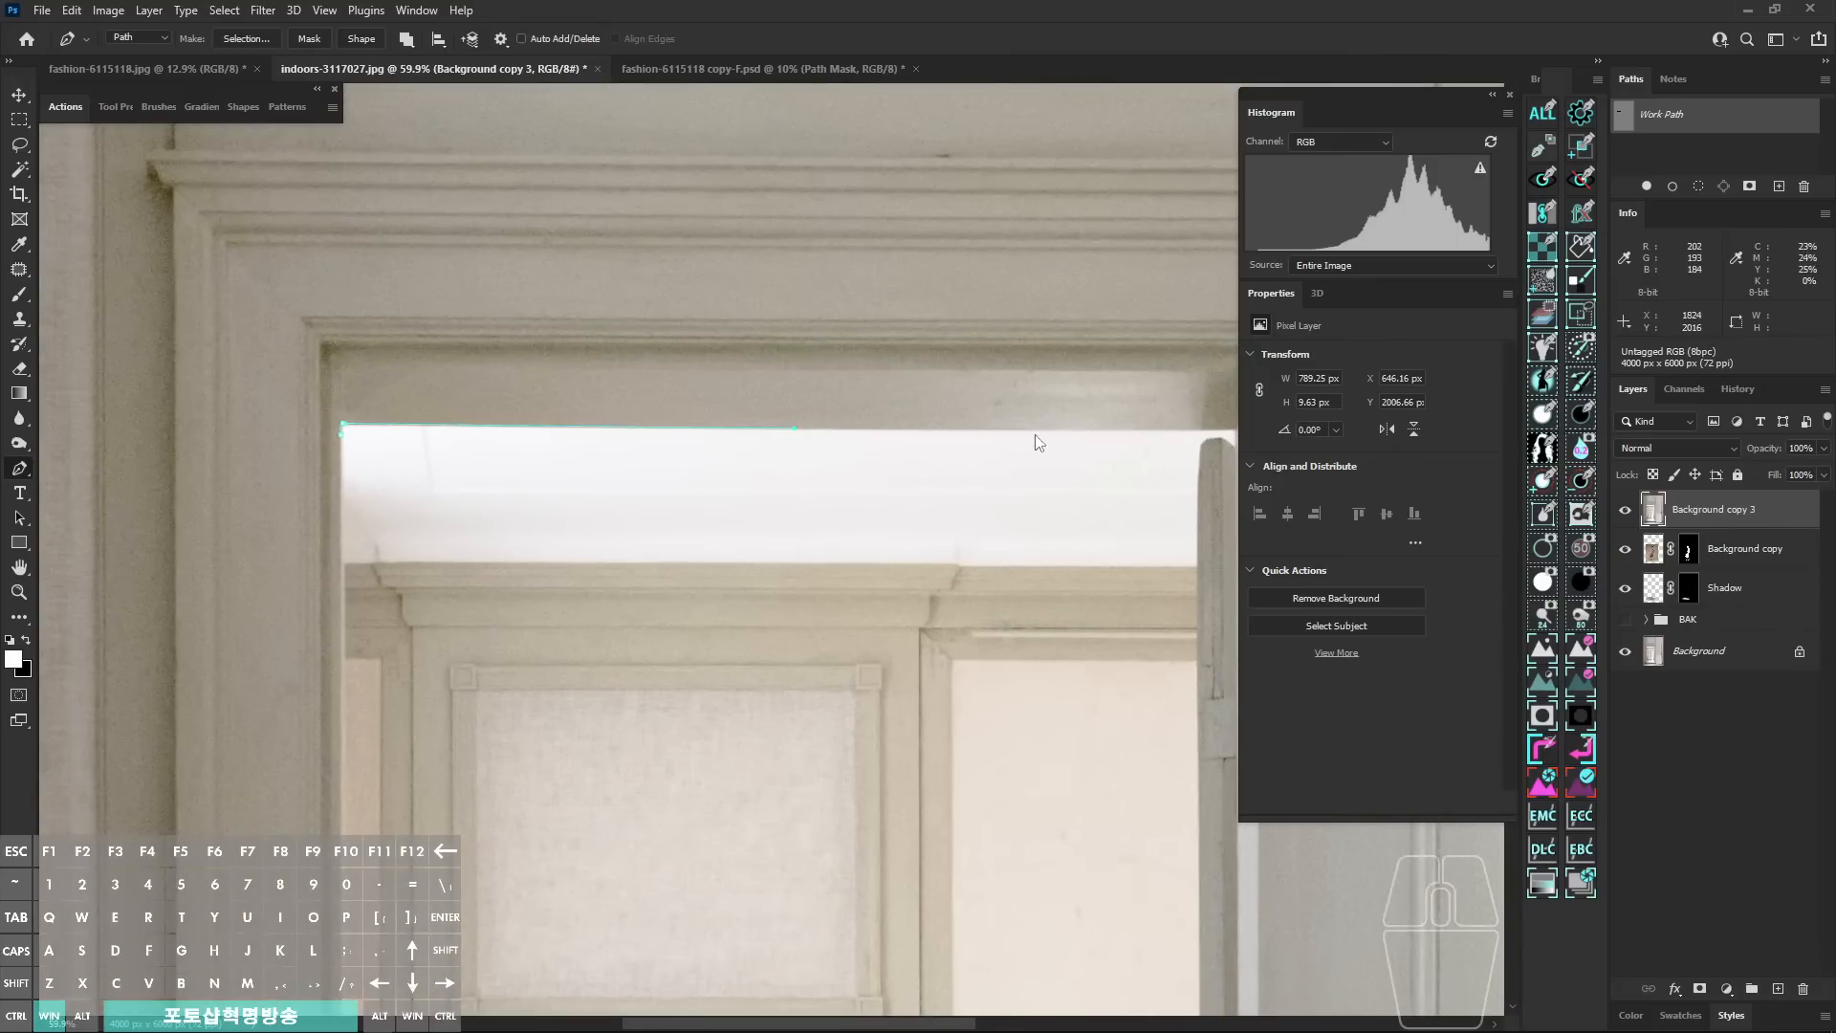
{"action": "left_click_drag", "start_coordinate": [1037, 443], "coordinate": [681, 436]}
{"action": "left_click_drag", "start_coordinate": [843, 419], "coordinate": [877, 434]}
{"action": "left_click", "coordinate": [901, 411]}
{"action": "left_click", "coordinate": [900, 455]}
Step: Continue the path from the opening's upper corner down the upper part of the open door's inner edge
{"action": "left_click_drag", "start_coordinate": [867, 433], "coordinate": [750, 506]}
{"action": "left_click_drag", "start_coordinate": [764, 621], "coordinate": [787, 417]}
{"action": "left_click", "coordinate": [803, 489]}
{"action": "left_click_drag", "start_coordinate": [804, 491], "coordinate": [734, 798]}
{"action": "key", "text": "ctrl+space"}
{"action": "left_click_drag", "start_coordinate": [793, 854], "coordinate": [791, 520]}
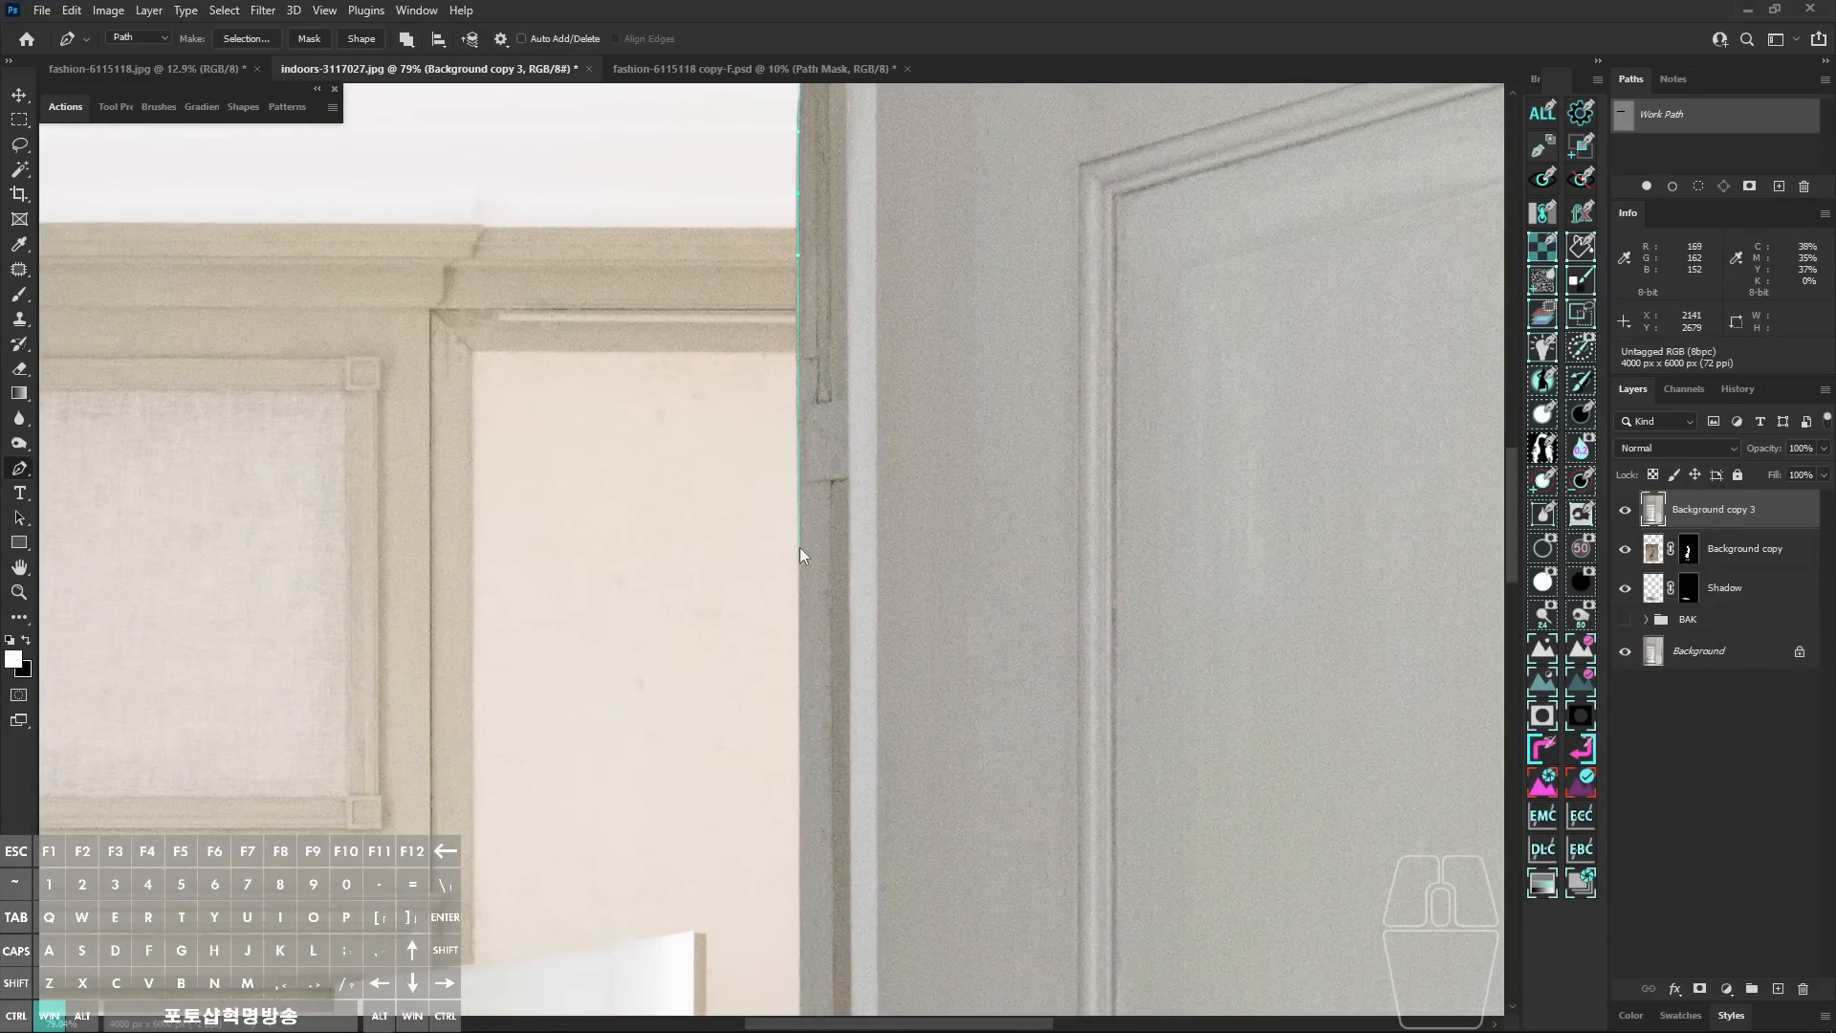
{"action": "left_click_drag", "start_coordinate": [790, 1002], "coordinate": [797, 404]}
{"action": "left_click_drag", "start_coordinate": [804, 520], "coordinate": [805, 576]}
{"action": "left_click_drag", "start_coordinate": [796, 630], "coordinate": [817, 486]}
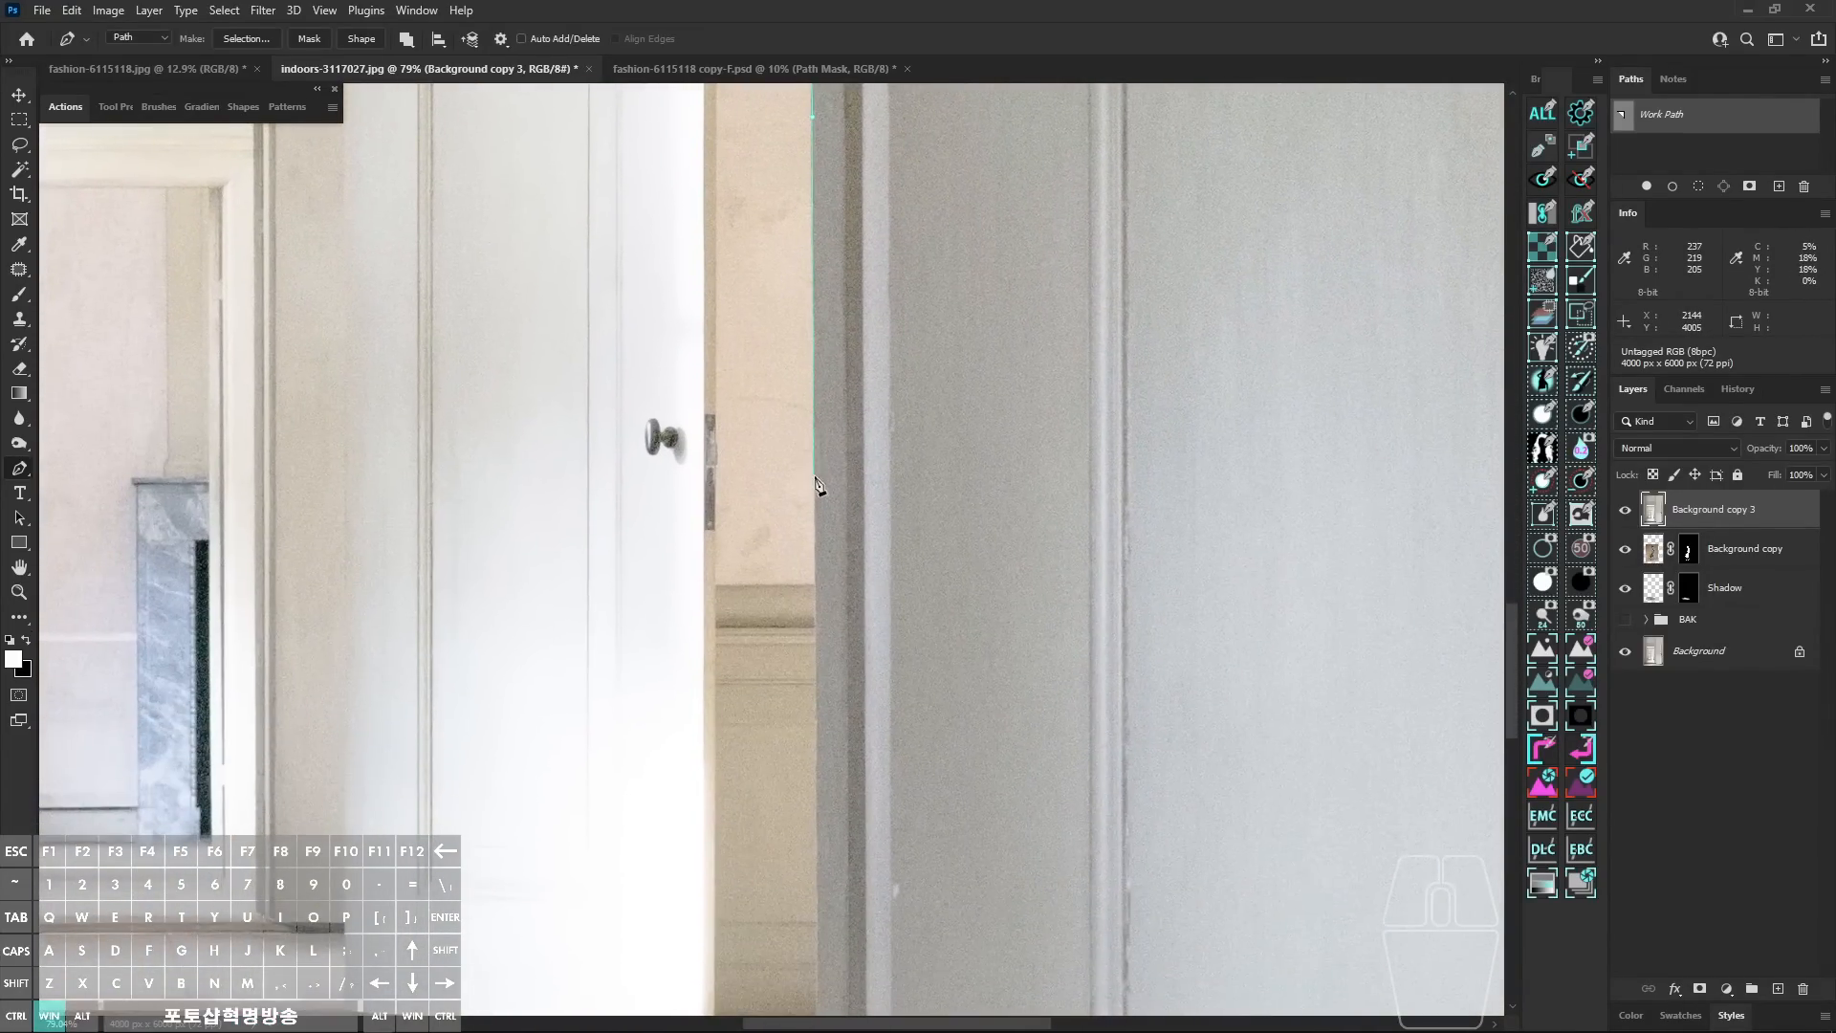
Step: Continue the path down the lower part of the door's inner edge to its foot
{"action": "left_click_drag", "start_coordinate": [815, 395], "coordinate": [814, 455]}
{"action": "left_click_drag", "start_coordinate": [826, 498], "coordinate": [849, 232]}
{"action": "mouse_move", "coordinate": [841, 546]}
{"action": "left_mouse_down"}
{"action": "mouse_move", "coordinate": [845, 322]}
{"action": "mouse_move", "coordinate": [848, 576]}
{"action": "left_mouse_up"}
{"action": "left_click_drag", "start_coordinate": [849, 576], "coordinate": [846, 281]}
{"action": "left_click_drag", "start_coordinate": [846, 461], "coordinate": [847, 513]}
{"action": "left_click_drag", "start_coordinate": [847, 606], "coordinate": [845, 430]}
{"action": "left_click_drag", "start_coordinate": [845, 429], "coordinate": [899, 432]}
{"action": "left_click_drag", "start_coordinate": [842, 516], "coordinate": [842, 574]}
{"action": "left_click", "coordinate": [850, 627]}
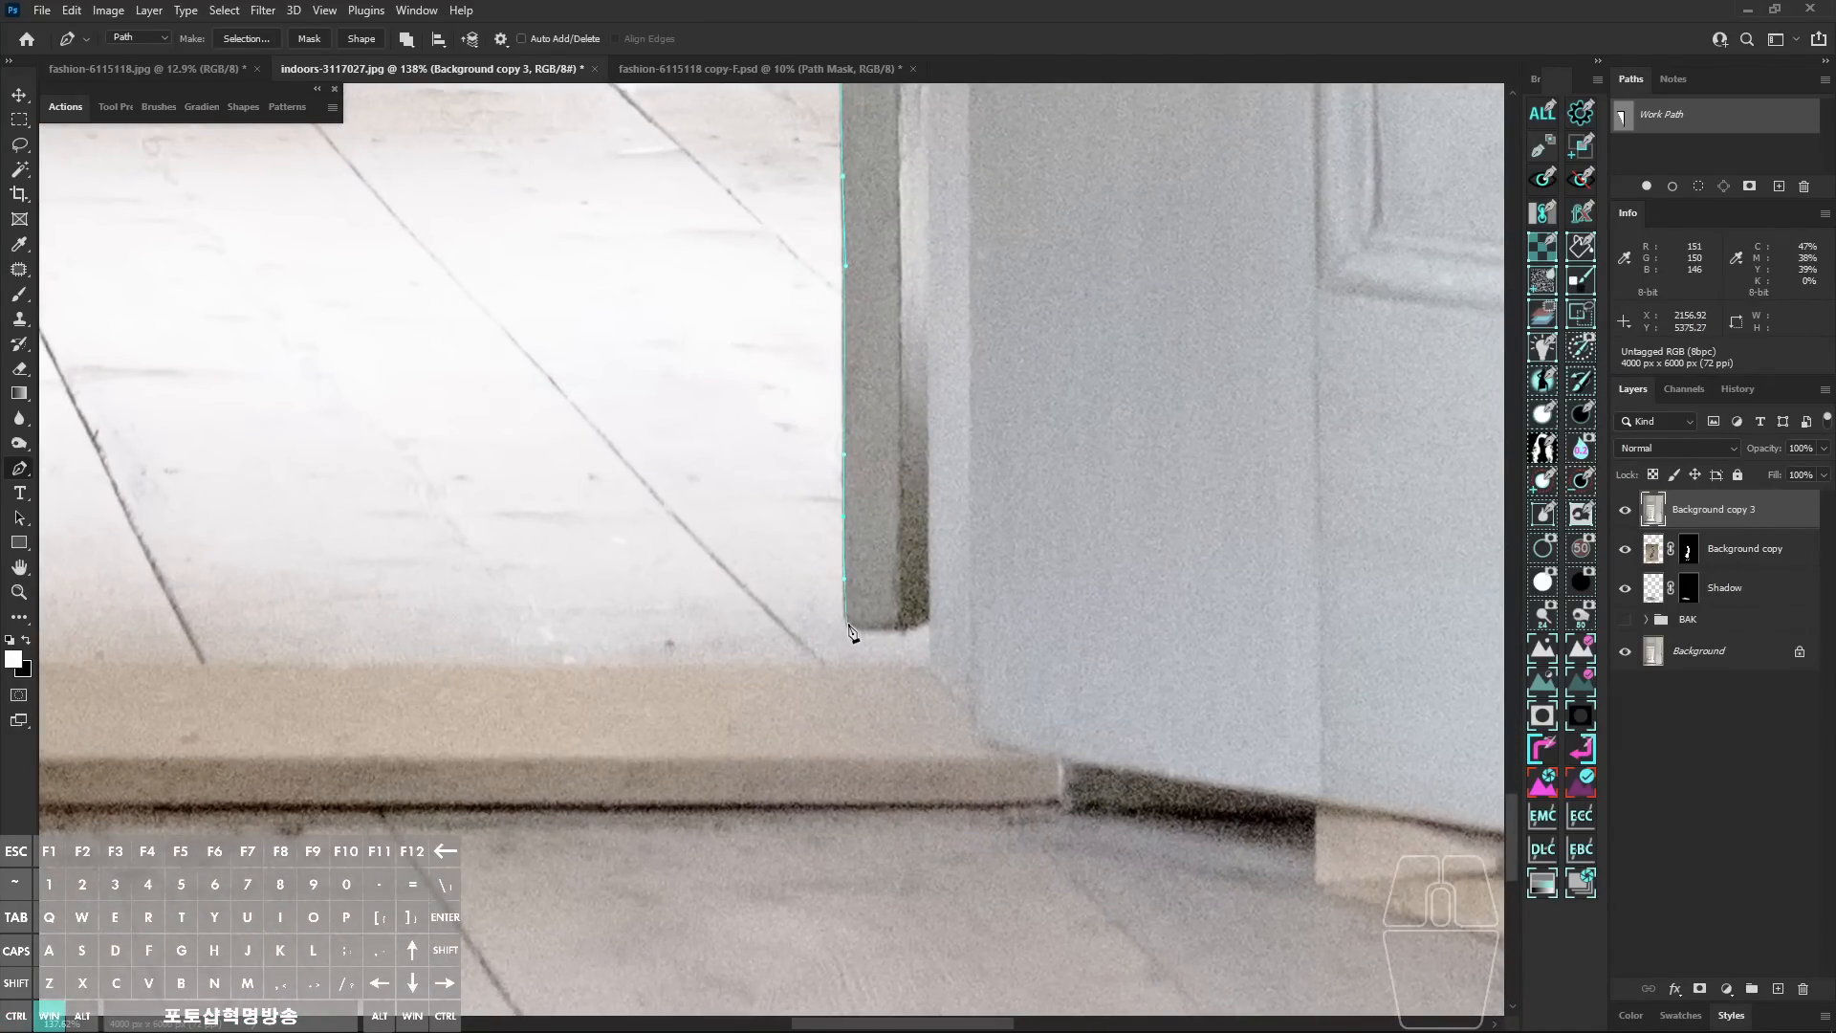
Step: Trace the path around the foot of the door edge and along the threshold to the left jamb
{"action": "left_click", "coordinate": [927, 667]}
{"action": "left_click_drag", "start_coordinate": [685, 666], "coordinate": [611, 667]}
{"action": "left_click_drag", "start_coordinate": [610, 666], "coordinate": [1134, 643]}
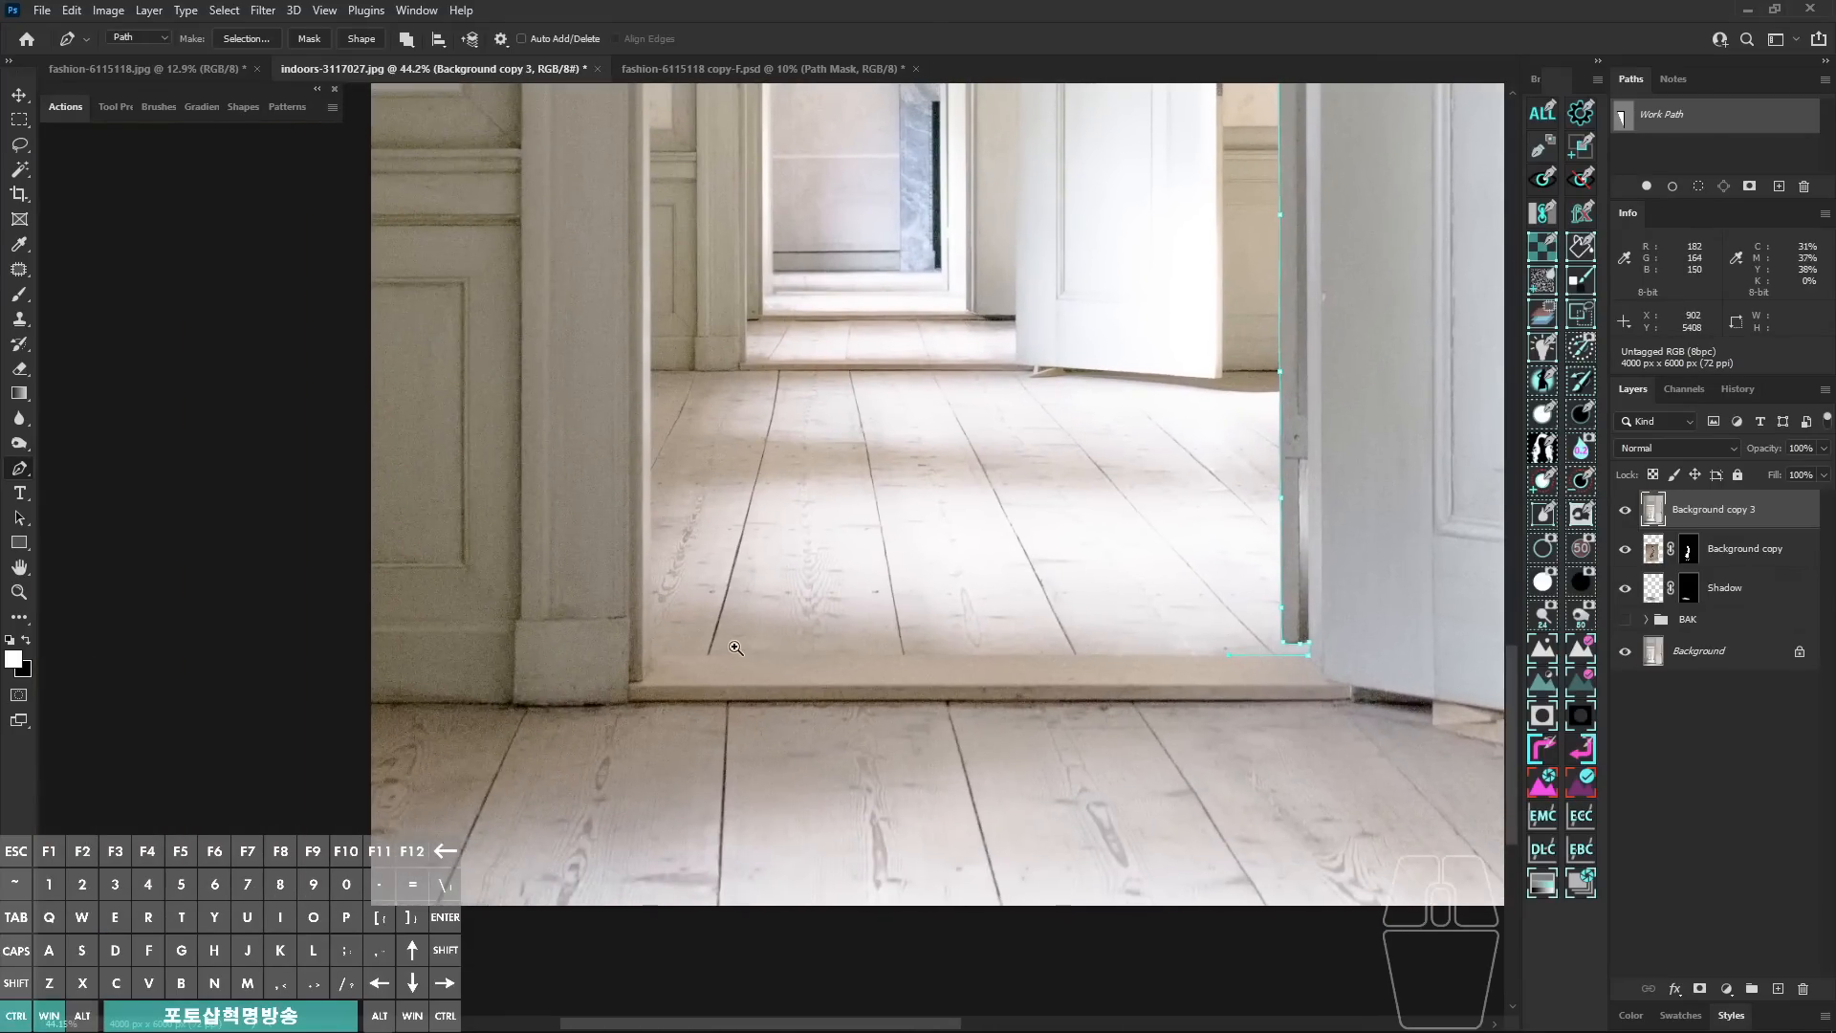
{"action": "left_click_drag", "start_coordinate": [734, 655], "coordinate": [811, 658]}
{"action": "left_click_drag", "start_coordinate": [547, 686], "coordinate": [537, 686]}
Step: Trace the path up the left door jamb and close it at the opening's upper corner
{"action": "left_click_drag", "start_coordinate": [531, 669], "coordinate": [486, 600]}
{"action": "left_click_drag", "start_coordinate": [577, 525], "coordinate": [672, 823]}
{"action": "left_click_drag", "start_coordinate": [649, 499], "coordinate": [674, 830]}
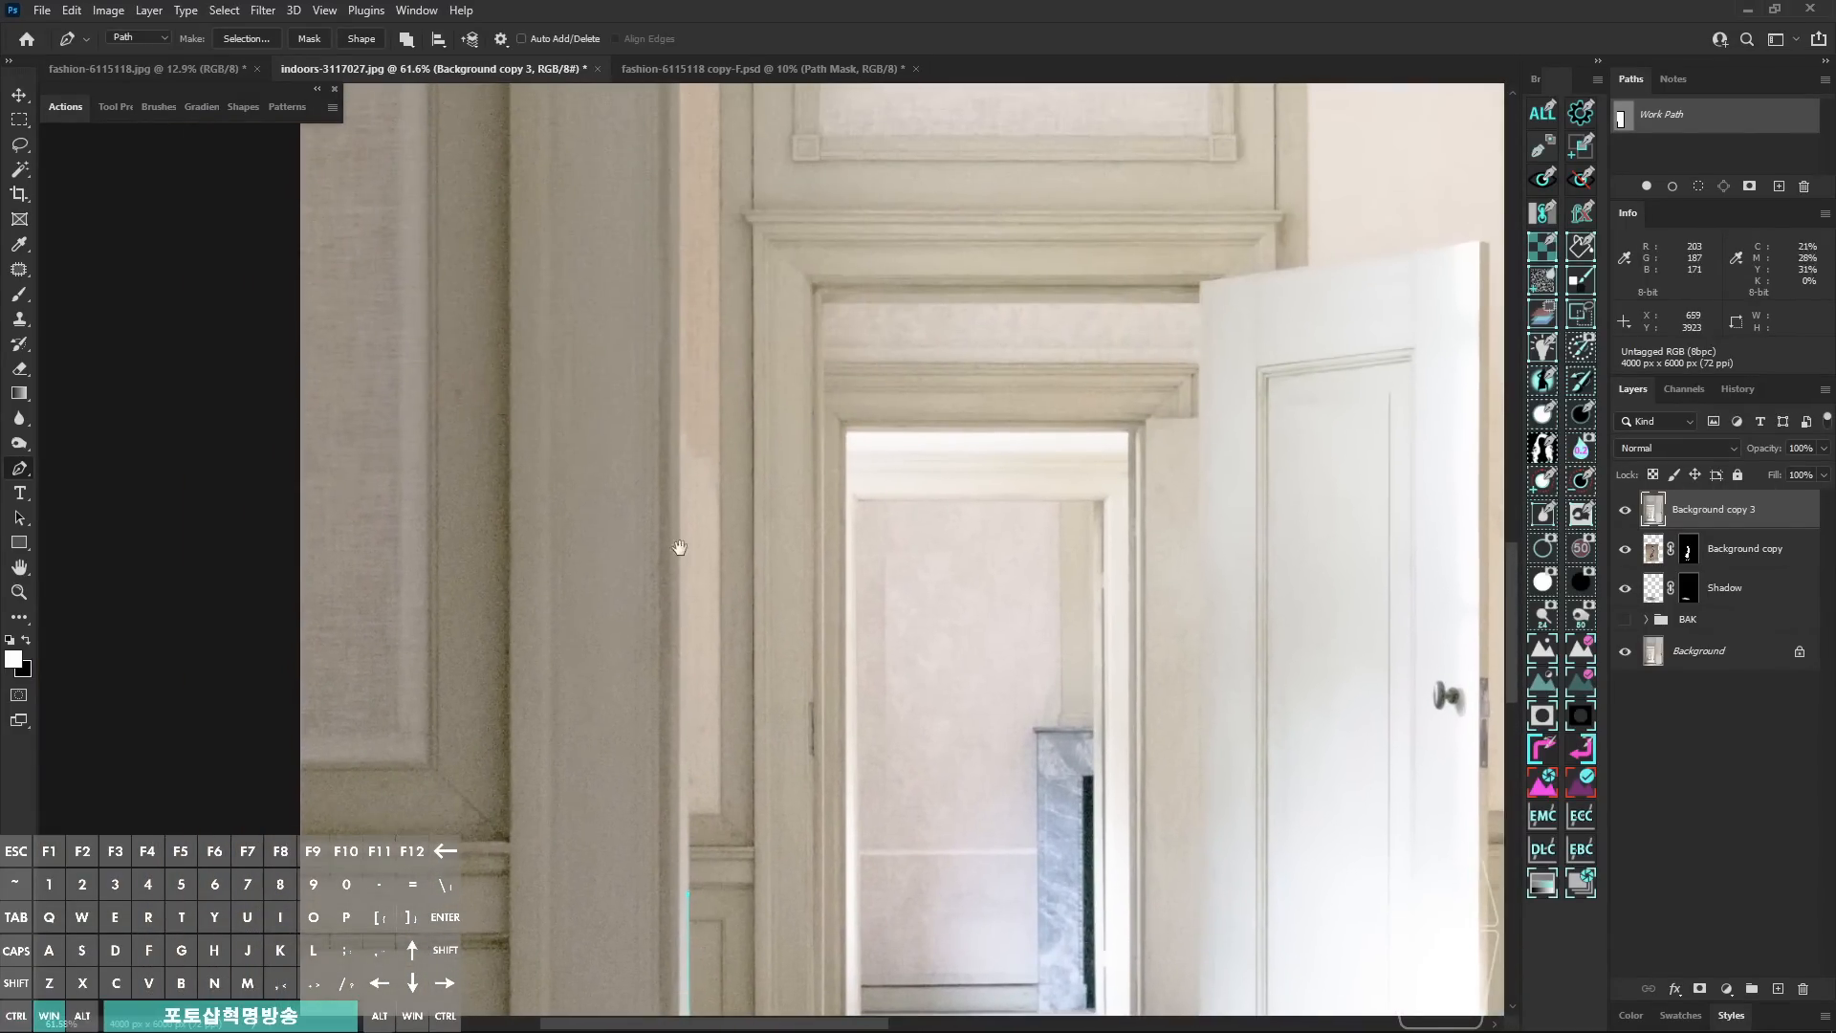
{"action": "left_click_drag", "start_coordinate": [676, 549], "coordinate": [718, 798]}
{"action": "left_click_drag", "start_coordinate": [702, 622], "coordinate": [706, 814]}
{"action": "left_click_drag", "start_coordinate": [731, 542], "coordinate": [740, 724]}
{"action": "left_click_drag", "start_coordinate": [724, 494], "coordinate": [795, 483]}
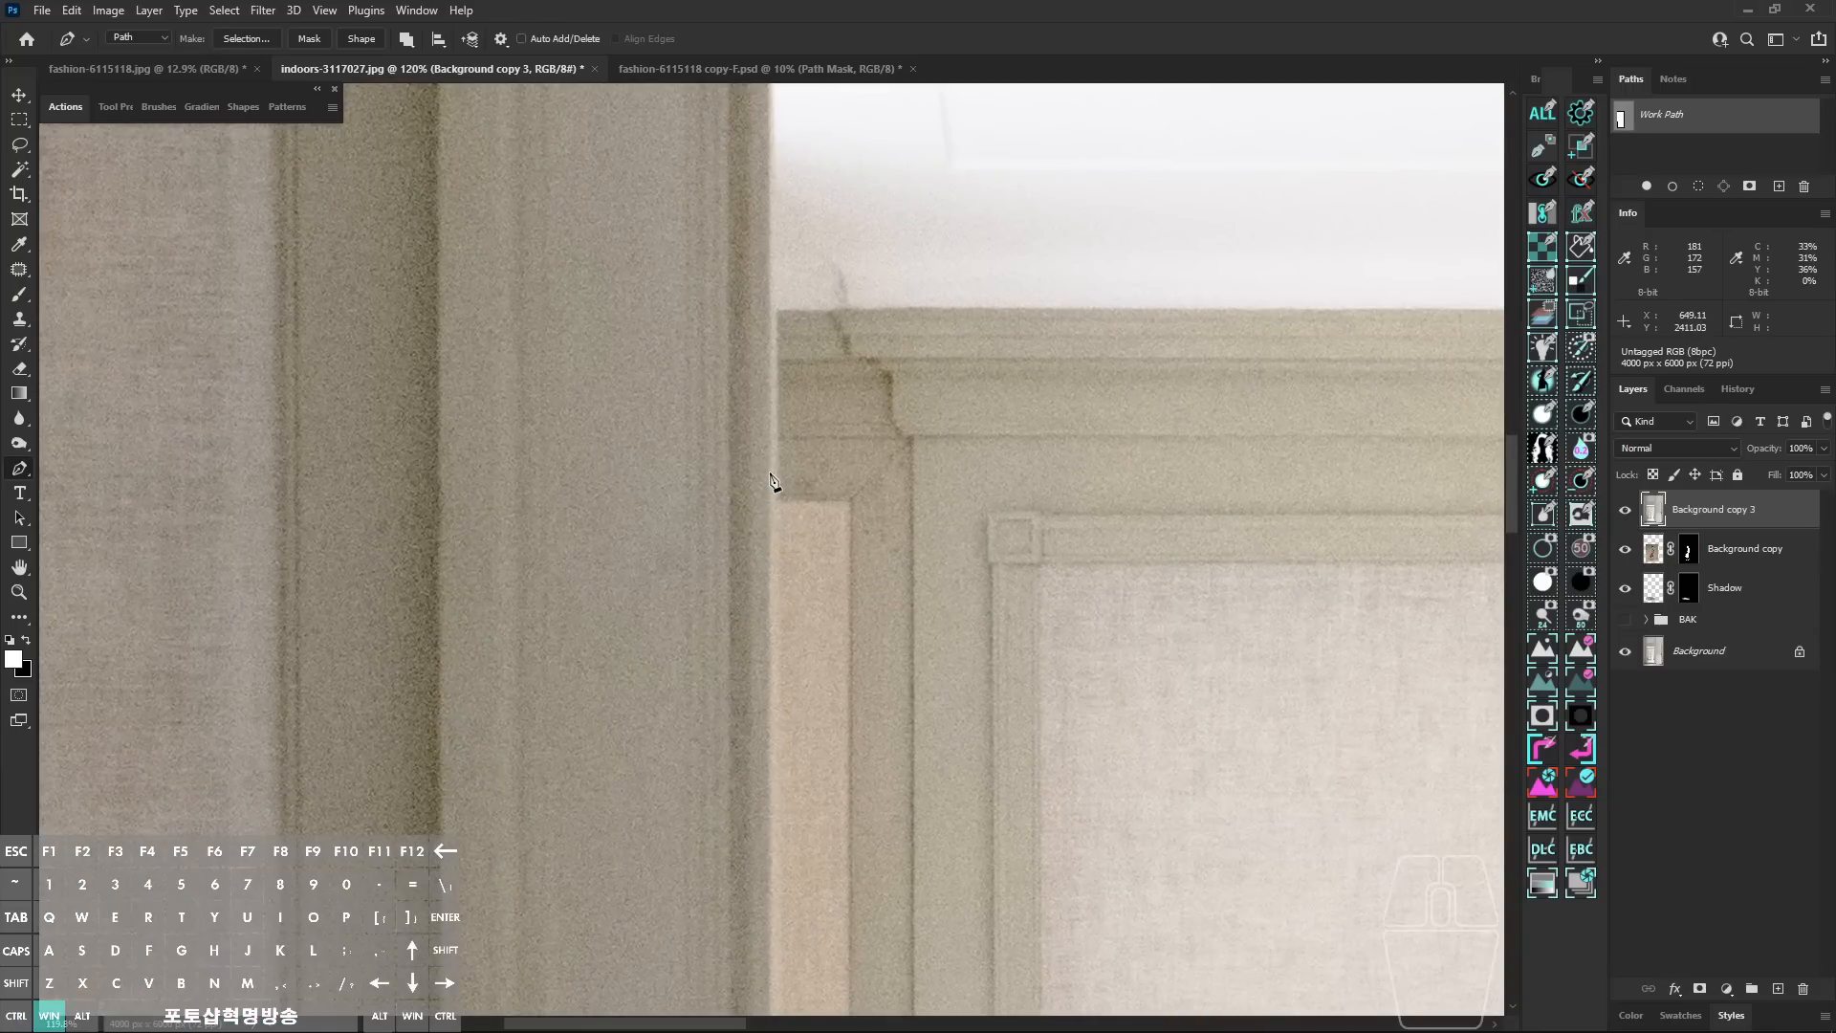
{"action": "left_click", "coordinate": [775, 311]}
{"action": "left_click_drag", "start_coordinate": [775, 311], "coordinate": [793, 502]}
{"action": "left_click", "coordinate": [764, 587]}
{"action": "left_click_drag", "start_coordinate": [849, 636], "coordinate": [811, 582]}
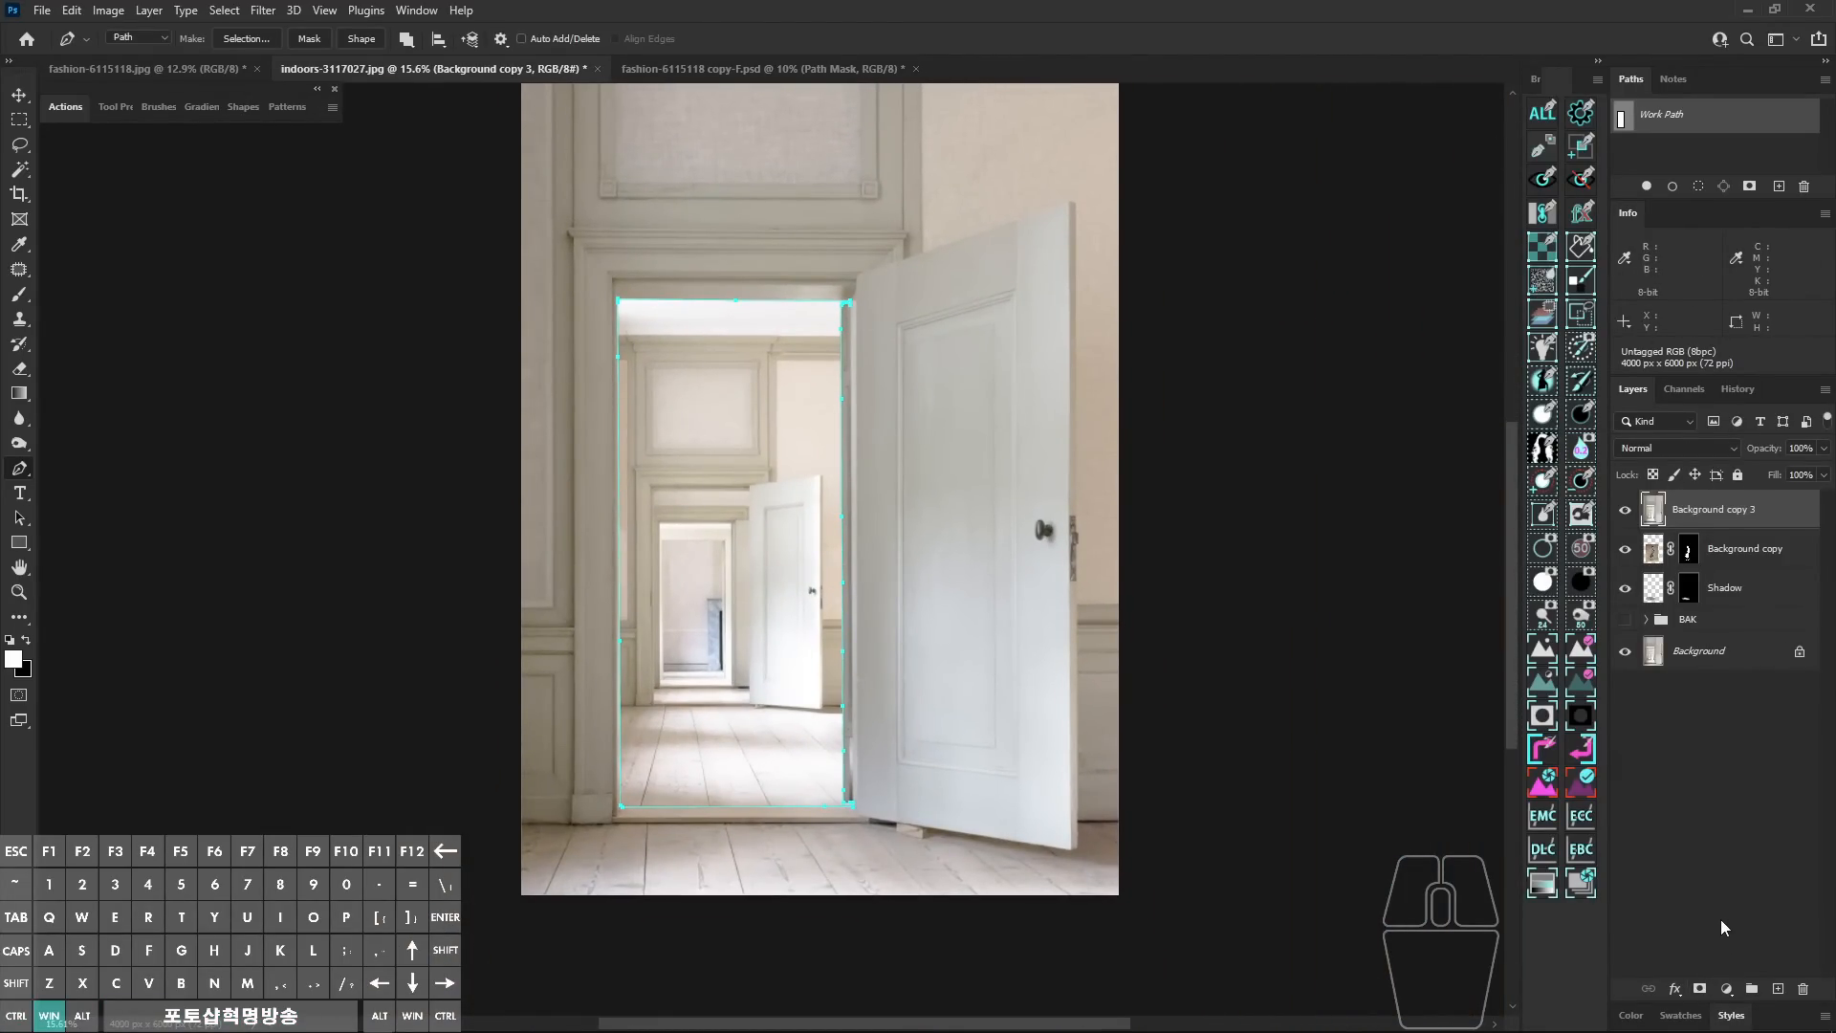
Step: Add a black layer mask to the Background copy 3 layer, keeping the doorway path as the active work path
{"action": "key", "text": "alt"}
{"action": "left_click", "coordinate": [1700, 990], "text": "alt"}
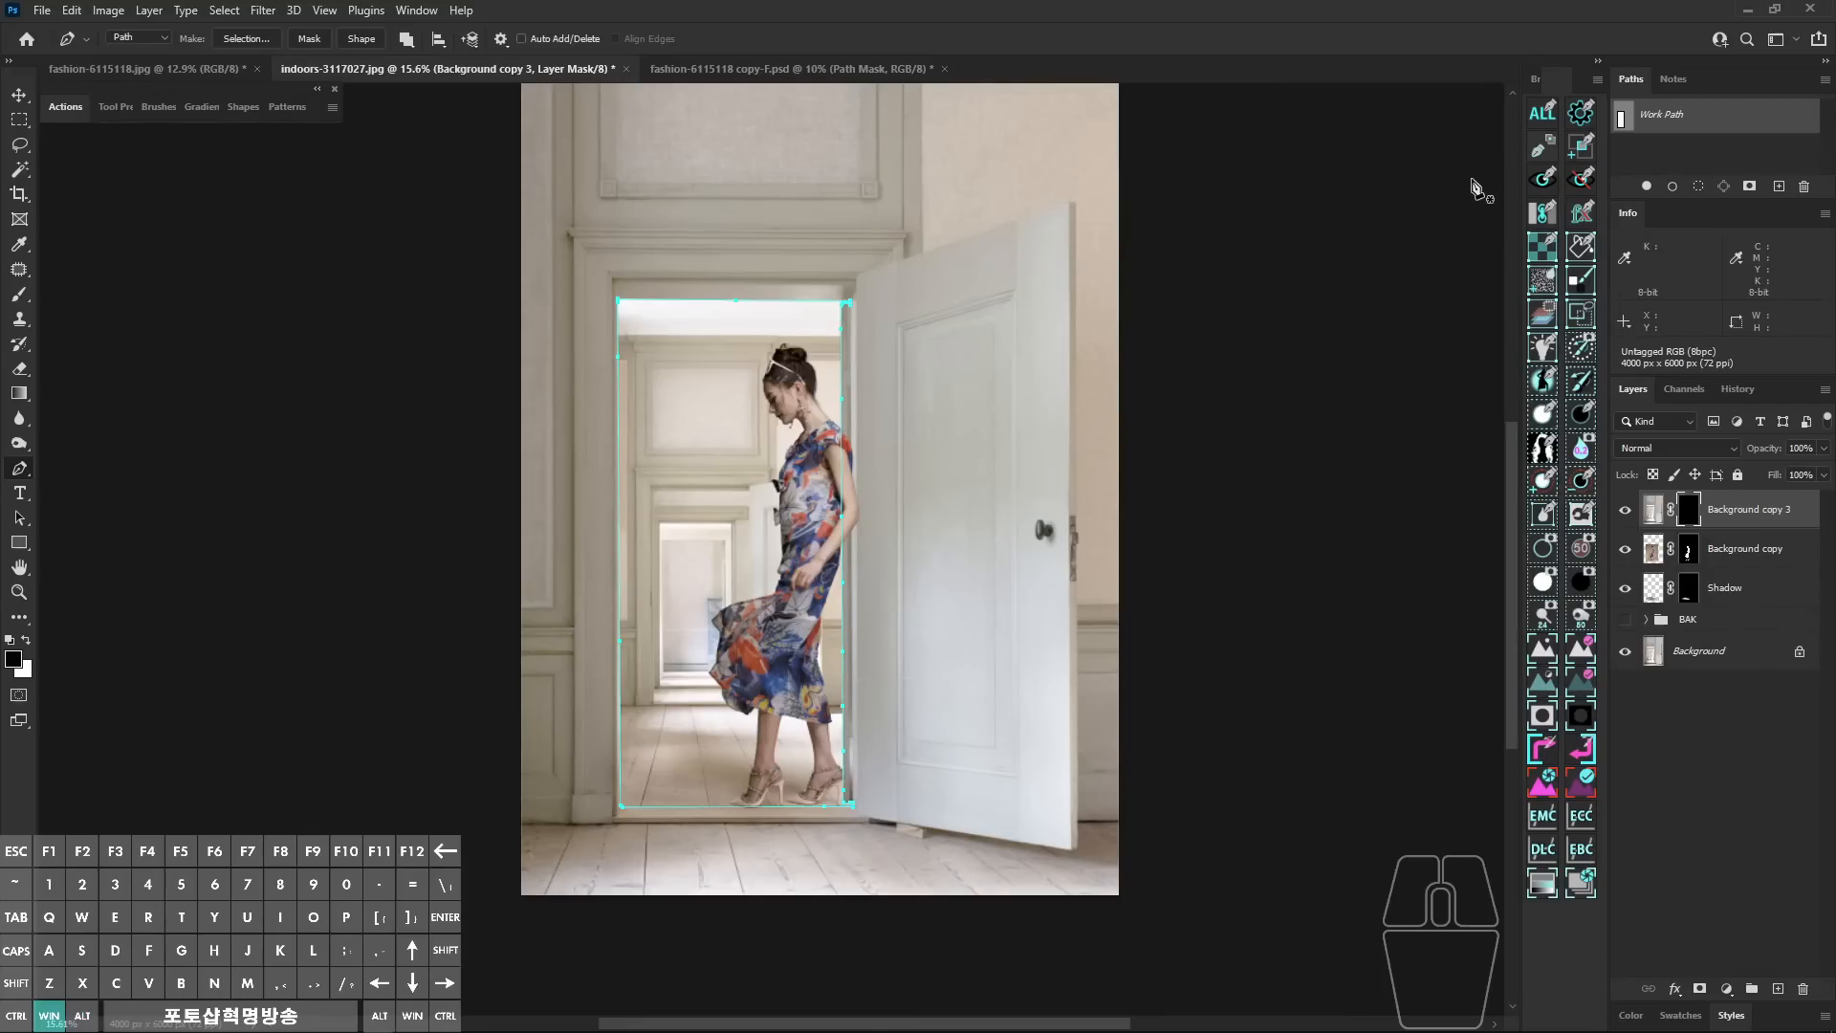
{"action": "left_click", "coordinate": [1620, 122]}
{"action": "left_click", "coordinate": [1623, 129]}
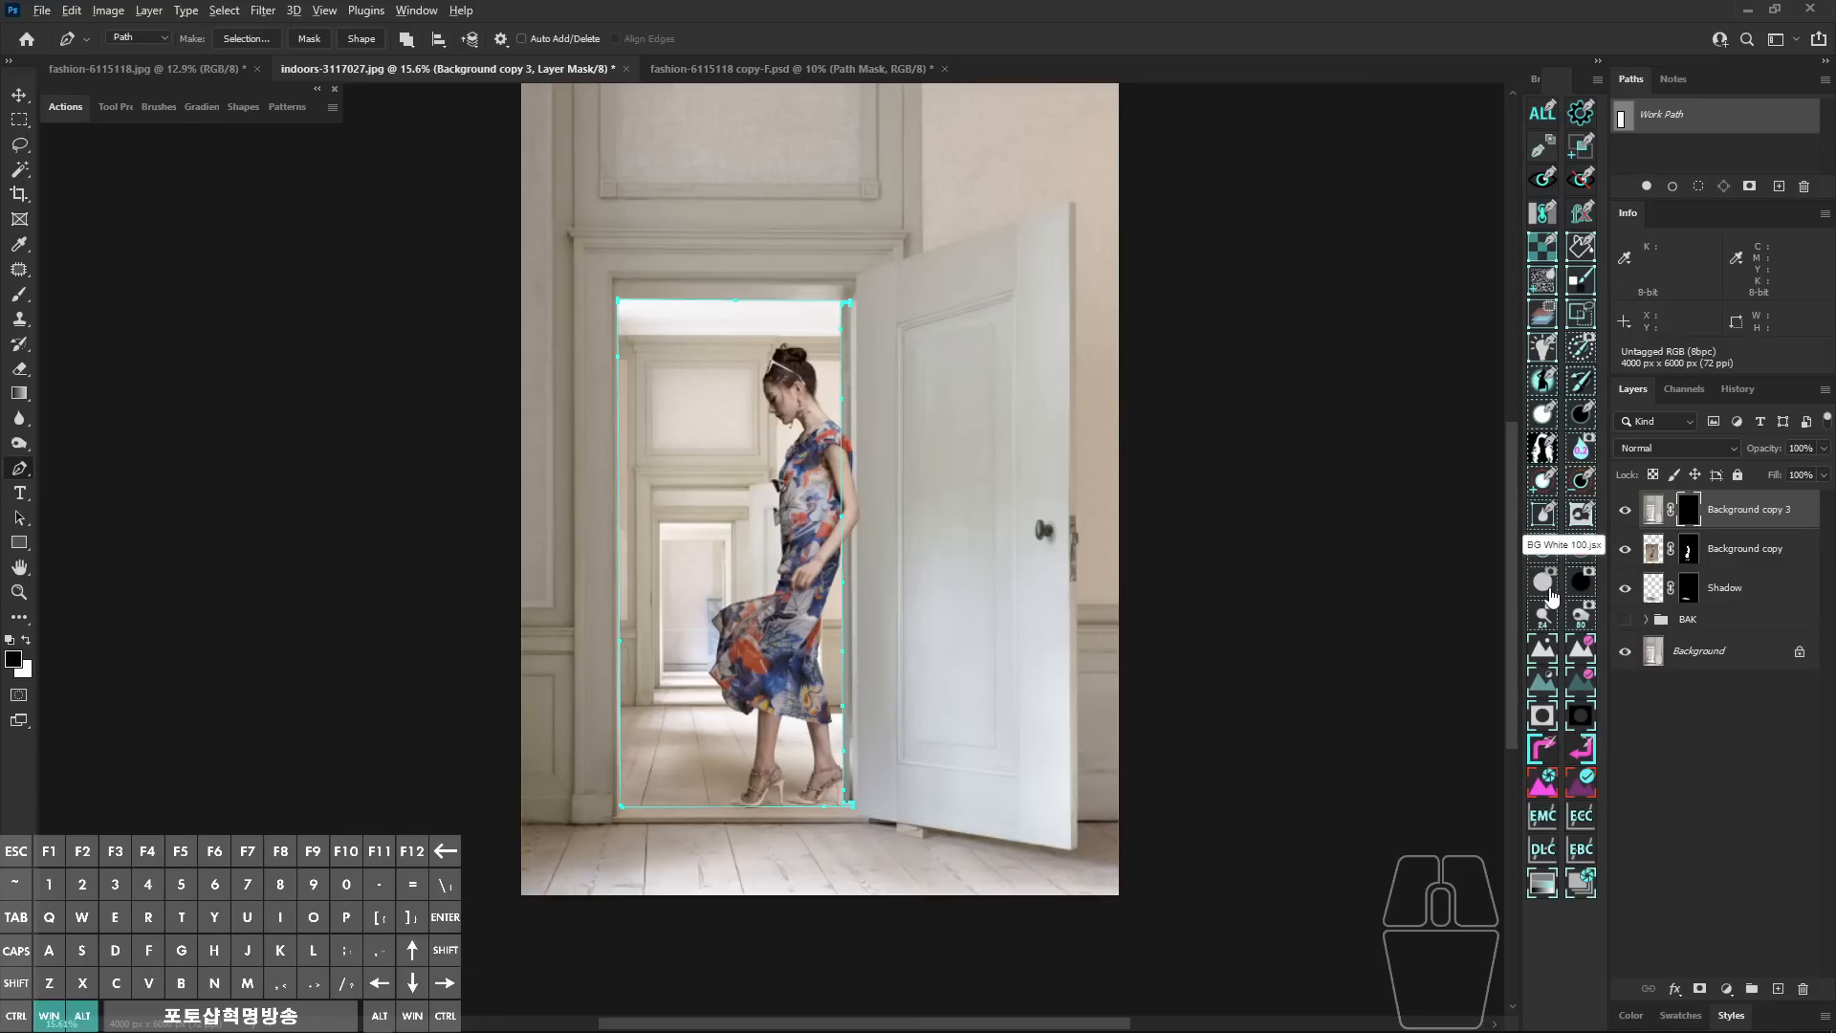
{"action": "key", "text": "alt+z"}
{"action": "left_click_drag", "start_coordinate": [689, 285], "coordinate": [583, 443]}
{"action": "left_click_drag", "start_coordinate": [756, 287], "coordinate": [642, 547]}
{"action": "left_click_drag", "start_coordinate": [832, 308], "coordinate": [732, 632]}
{"action": "left_click_drag", "start_coordinate": [847, 378], "coordinate": [760, 761]}
{"action": "left_click_drag", "start_coordinate": [853, 461], "coordinate": [799, 770]}
{"action": "left_click_drag", "start_coordinate": [853, 524], "coordinate": [819, 795]}
{"action": "left_click_drag", "start_coordinate": [855, 574], "coordinate": [835, 841]}
{"action": "key", "text": "alt+z"}
Step: Fill the doorway path area with white on the Background copy 3 mask and invert the mask
{"action": "left_click", "coordinate": [1542, 413]}
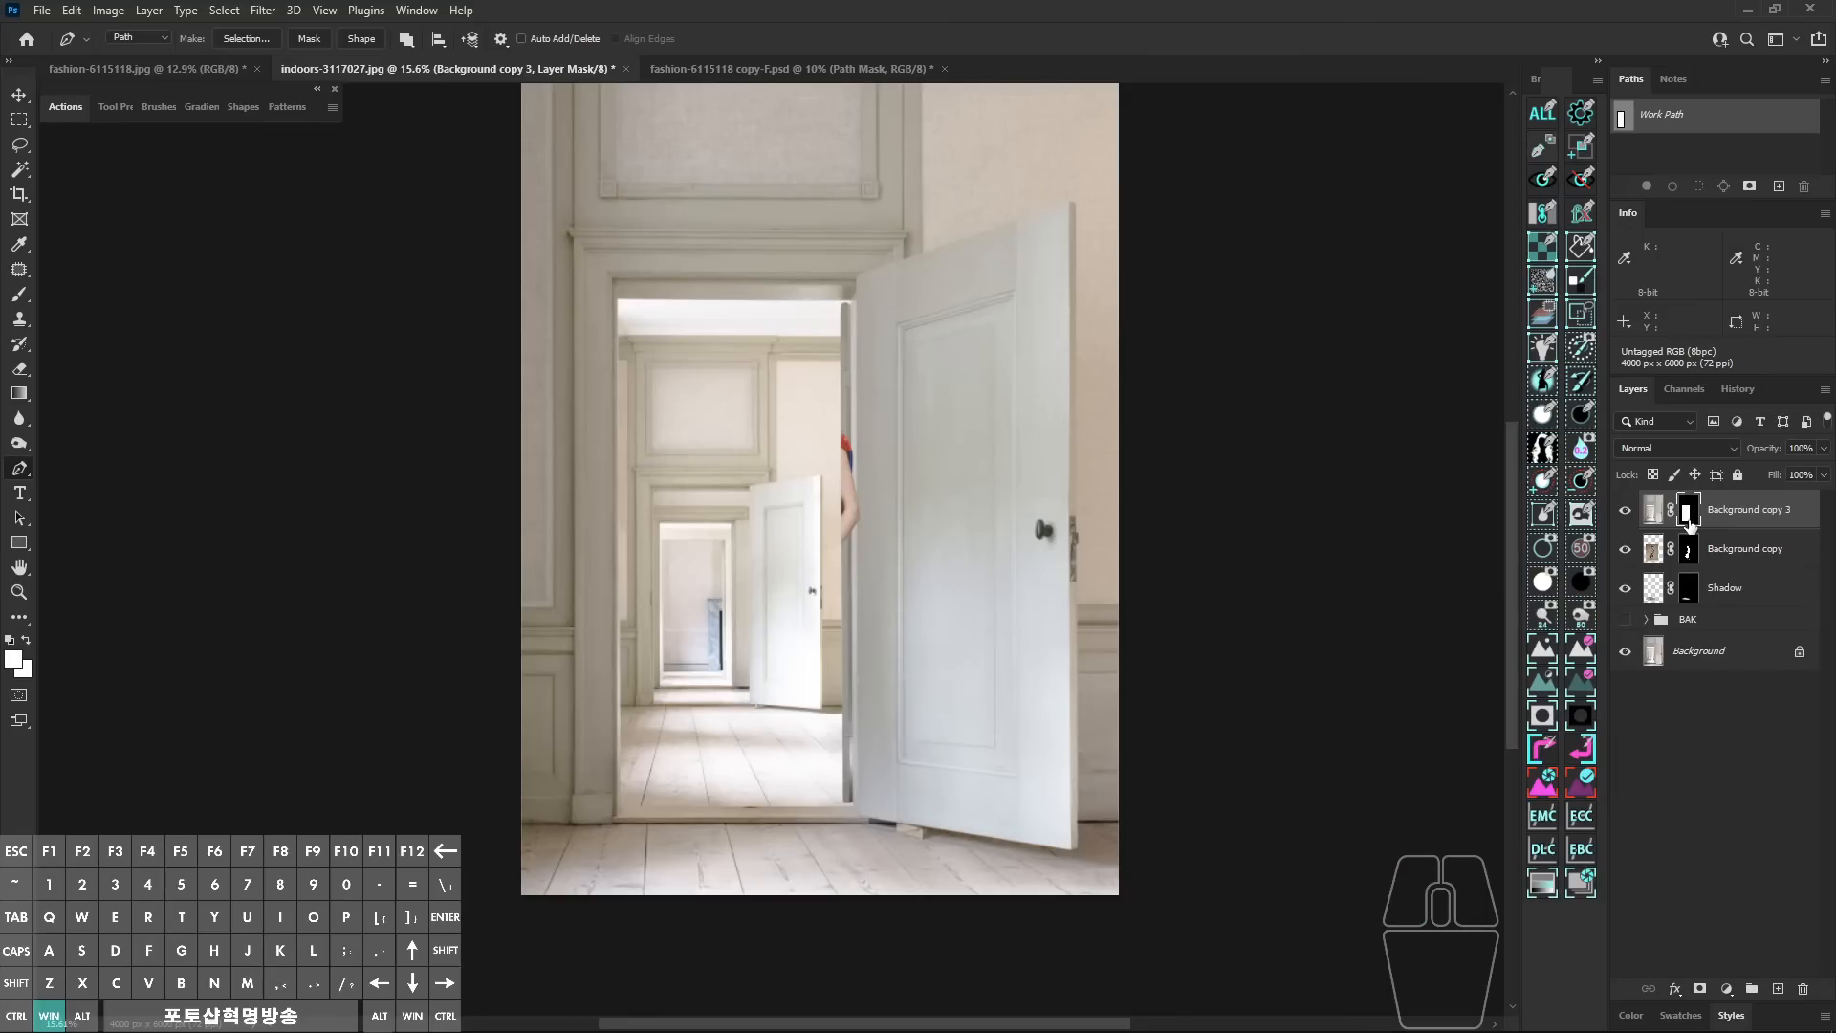
{"action": "key", "text": "ctrl"}
{"action": "key", "text": "ctrl+i"}
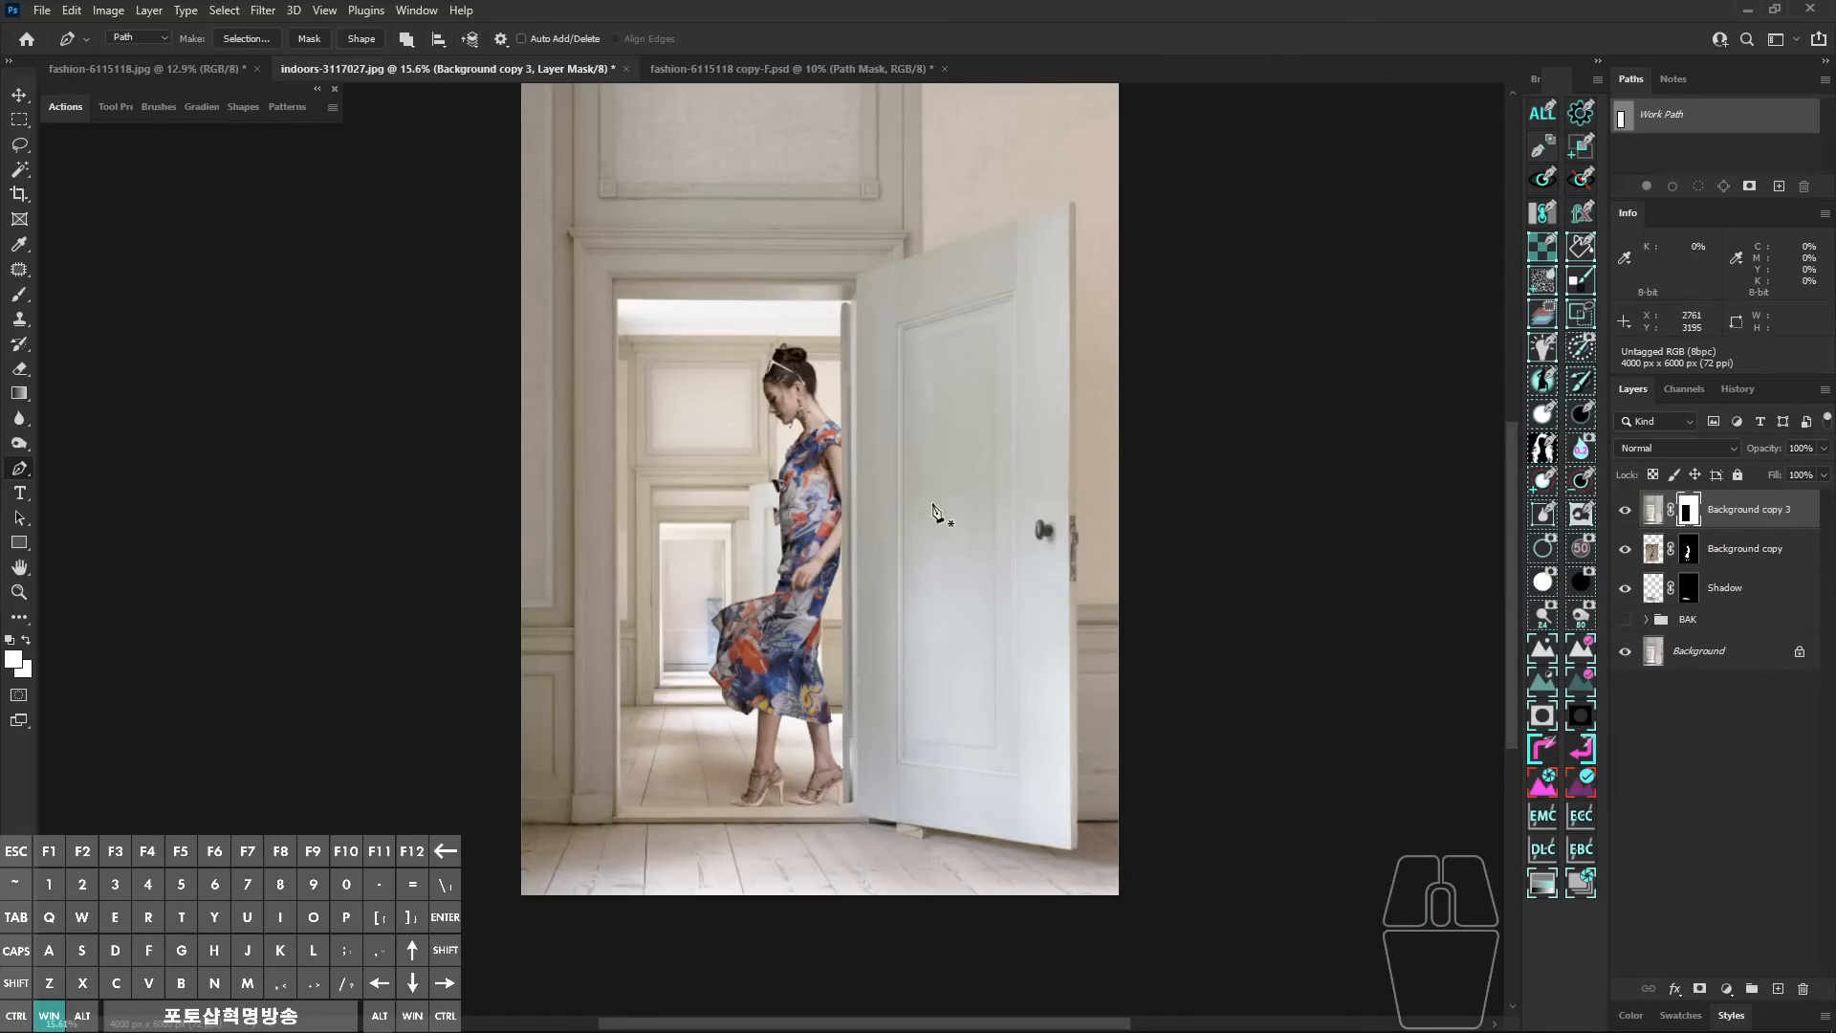
Step: Examine the masked edge where the woman's arm meets the open door, and the overall composite
{"action": "key", "text": "ctrl+space"}
{"action": "left_click_drag", "start_coordinate": [824, 417], "coordinate": [980, 499]}
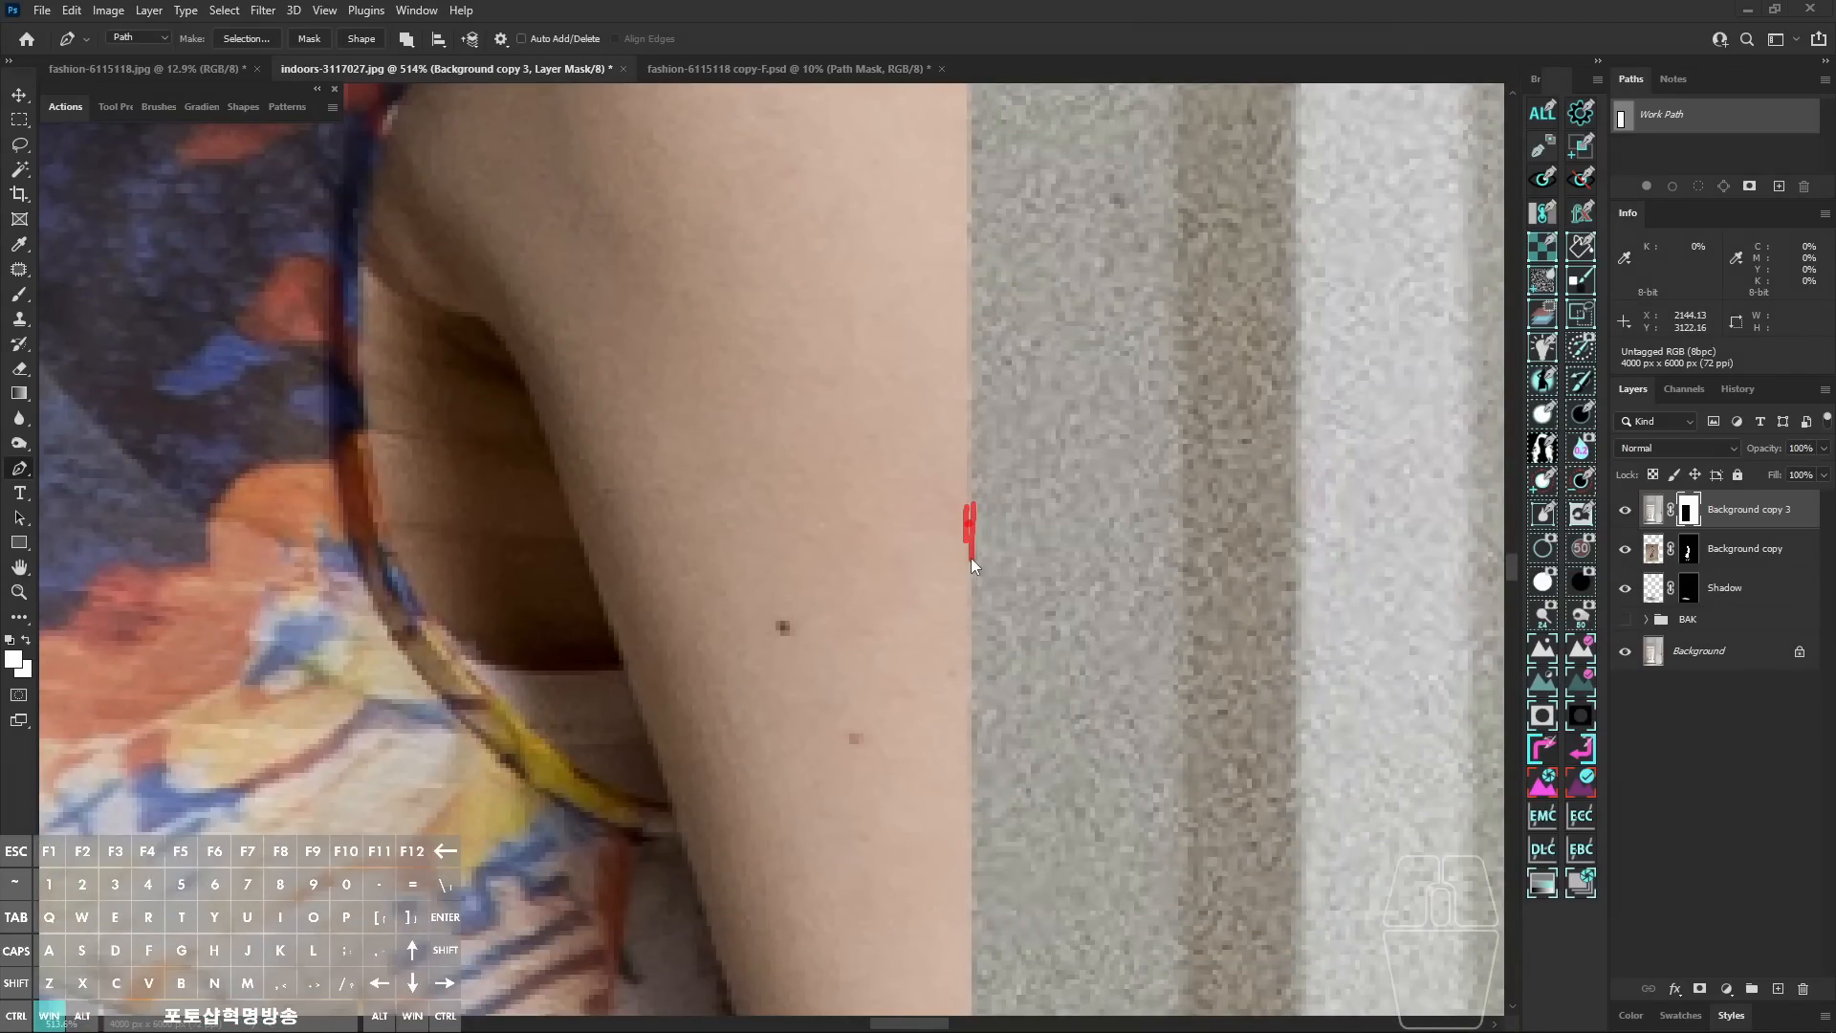
{"action": "key", "text": "ctrl+space"}
{"action": "mouse_move", "coordinate": [988, 582]}
{"action": "left_mouse_down"}
{"action": "mouse_move", "coordinate": [965, 585]}
{"action": "mouse_move", "coordinate": [1028, 666]}
{"action": "mouse_move", "coordinate": [1000, 484]}
{"action": "mouse_move", "coordinate": [1057, 543]}
{"action": "mouse_move", "coordinate": [1031, 535]}
{"action": "mouse_move", "coordinate": [1043, 517]}
{"action": "mouse_move", "coordinate": [1019, 498]}
{"action": "mouse_move", "coordinate": [980, 615]}
{"action": "mouse_move", "coordinate": [1004, 562]}
{"action": "mouse_move", "coordinate": [907, 620]}
{"action": "left_mouse_up"}
{"action": "key", "text": "ctrl+space"}
{"action": "mouse_move", "coordinate": [690, 468]}
{"action": "left_mouse_down"}
{"action": "mouse_move", "coordinate": [825, 491]}
{"action": "mouse_move", "coordinate": [846, 780]}
{"action": "left_mouse_up"}
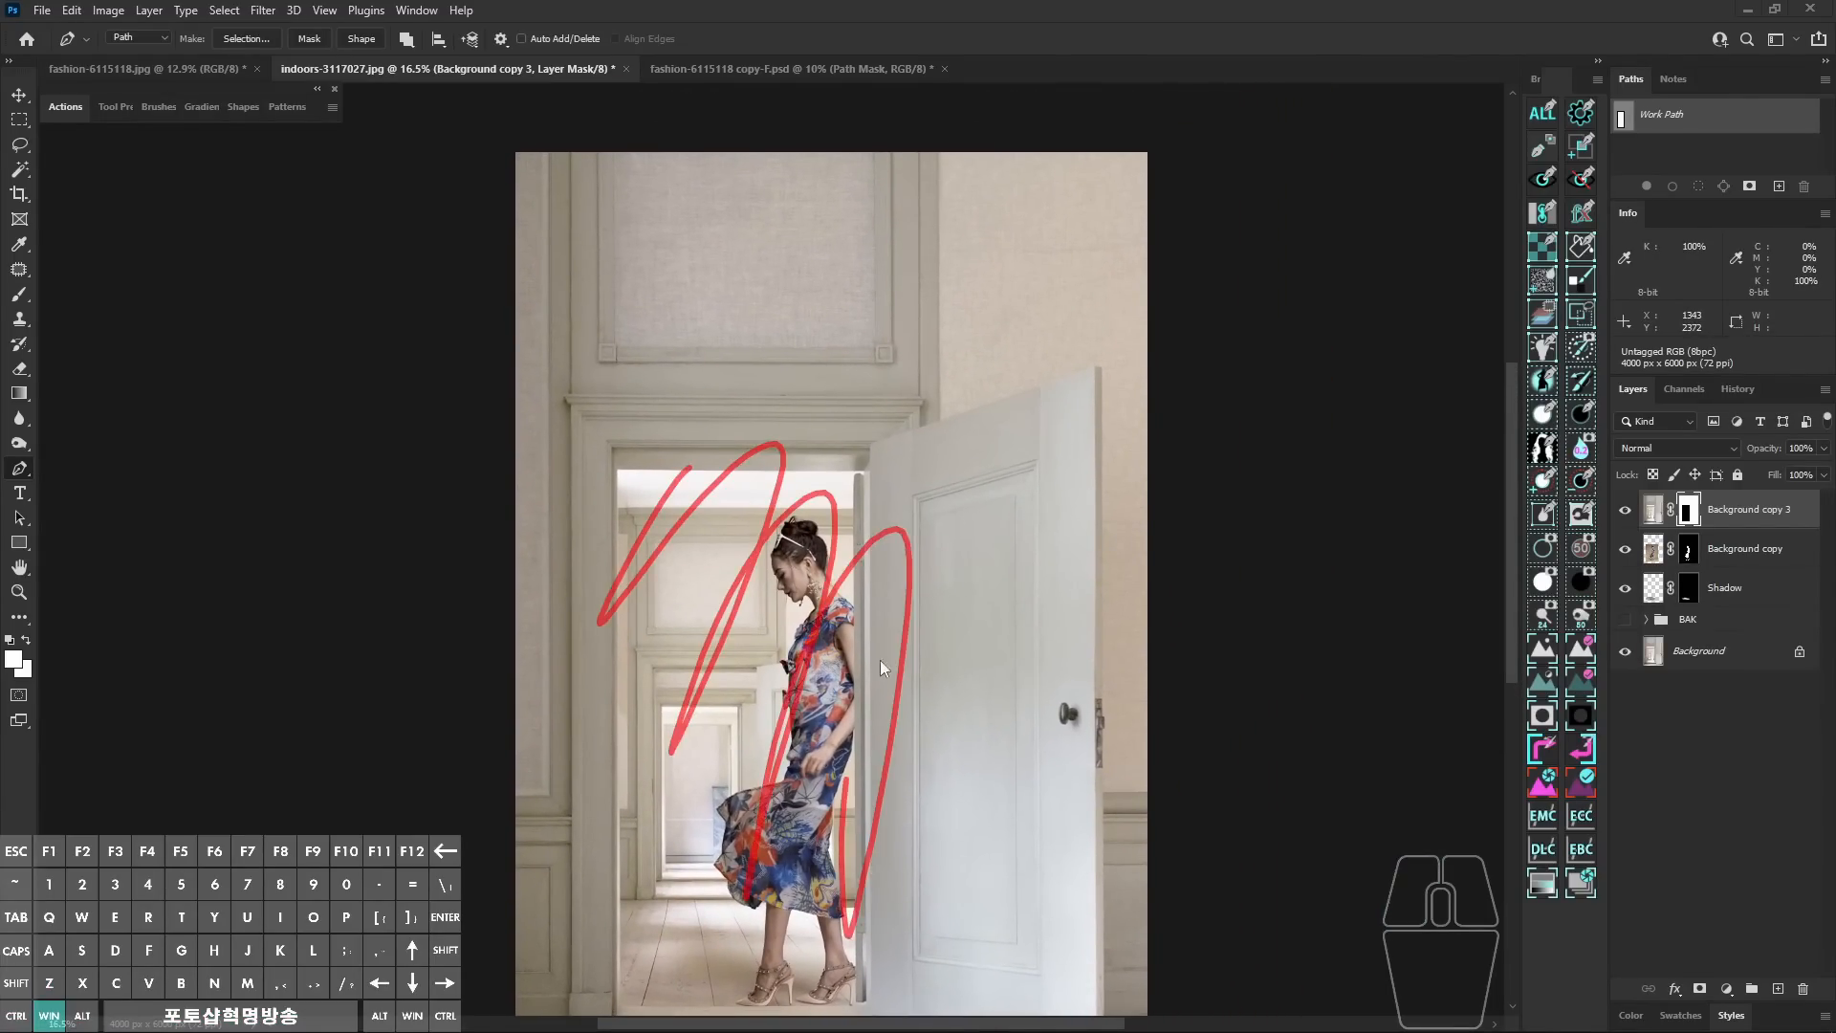
Step: Try adding a Curves adjustment layer with the doorway path as its vector mask directly above the Background layer
{"action": "left_click", "coordinate": [1702, 650]}
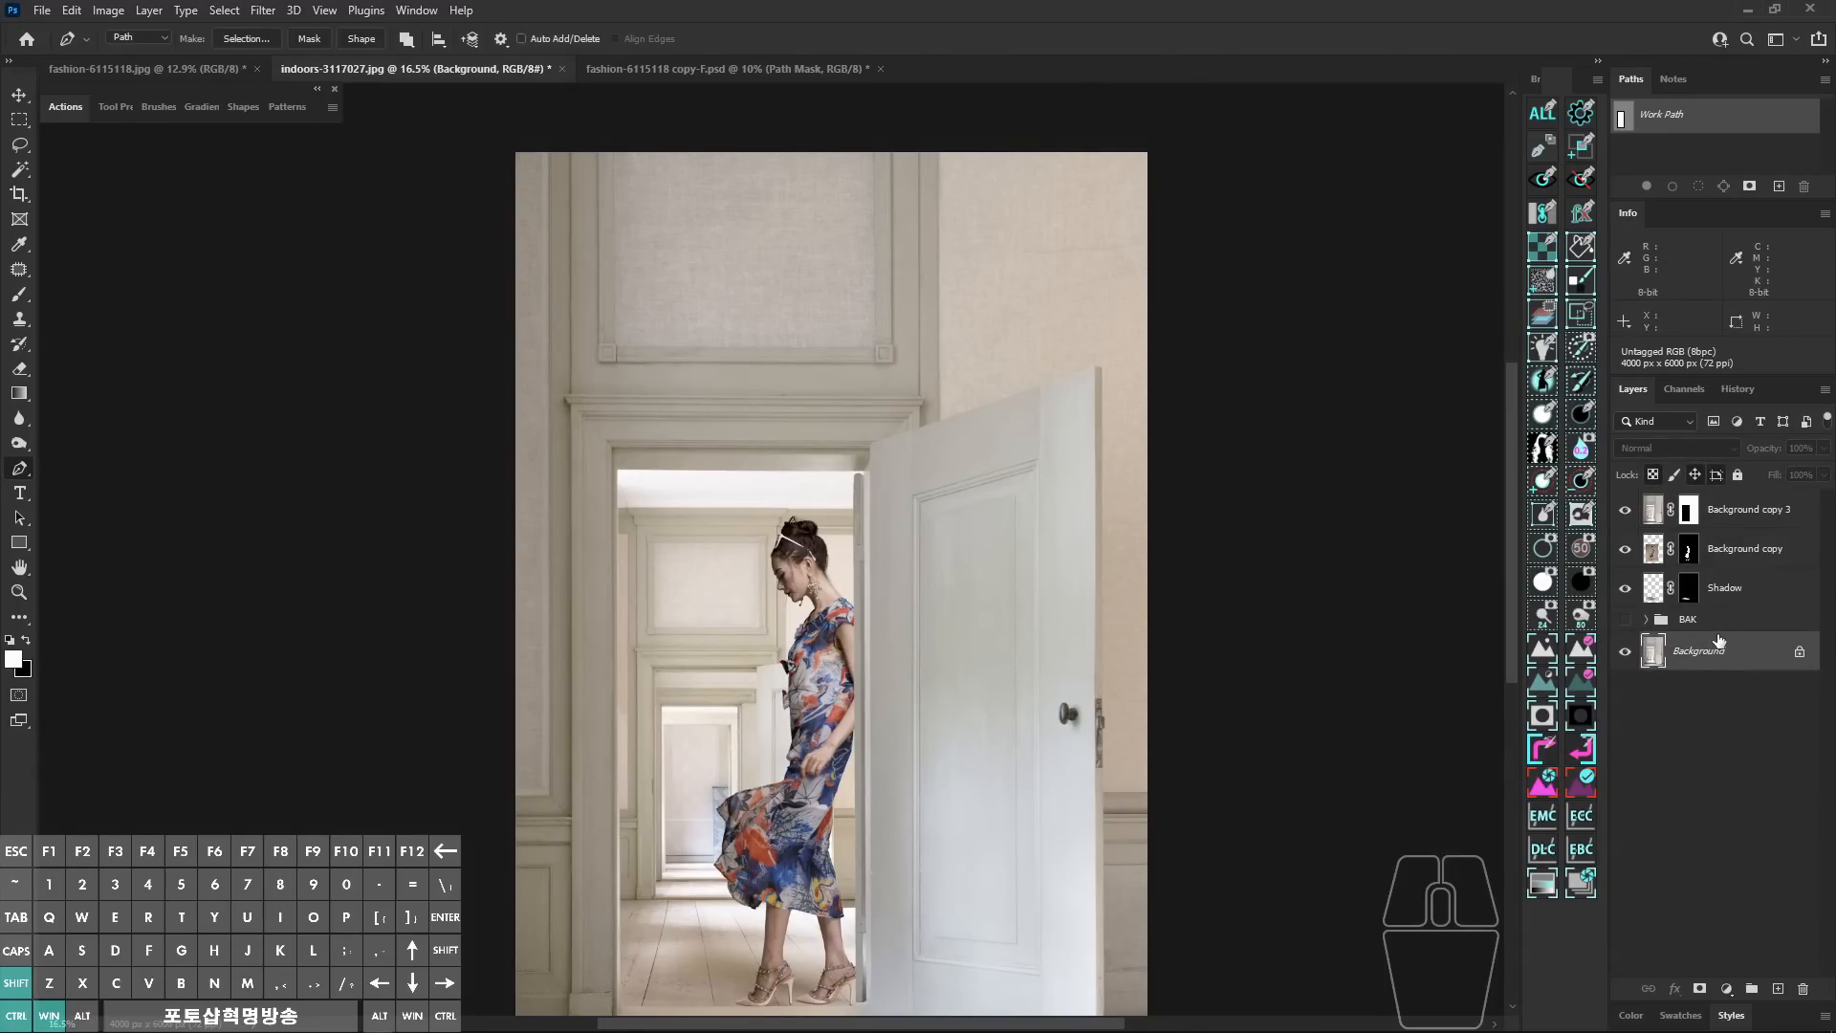
{"action": "key", "text": "ctrl+shift+m"}
{"action": "left_click", "coordinate": [1719, 649]}
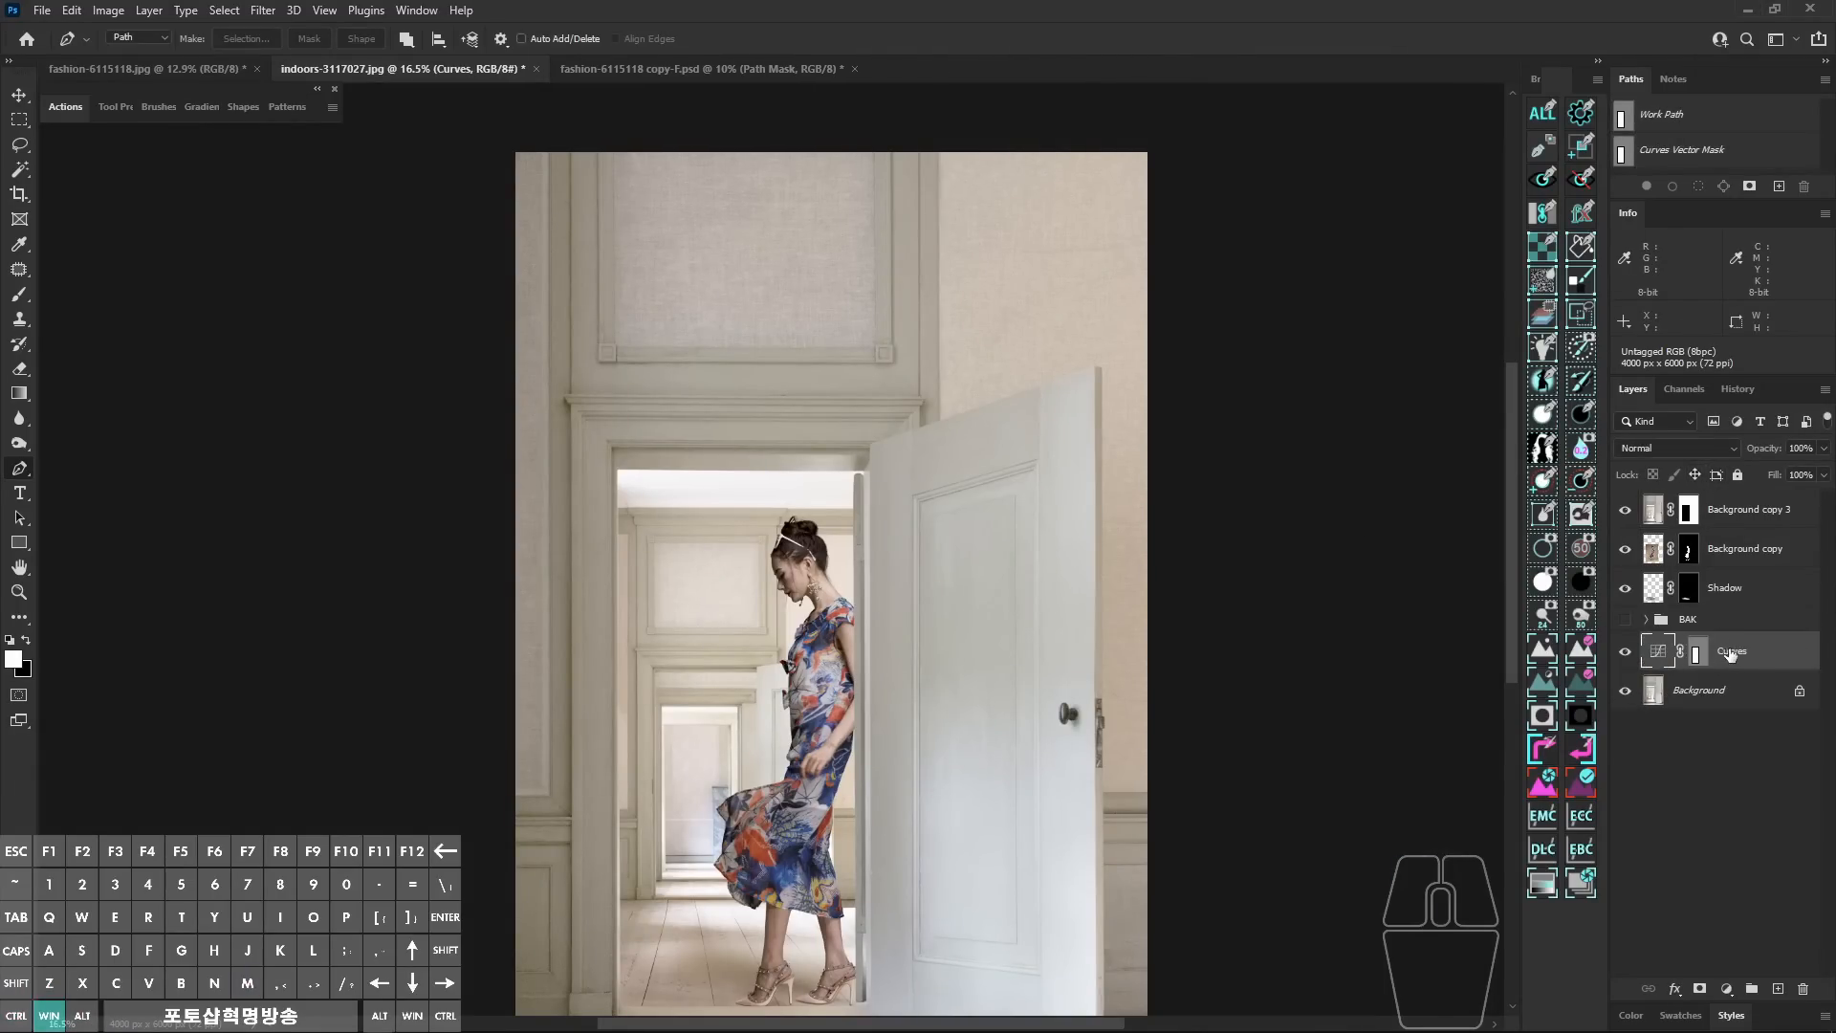
{"action": "key", "text": "ctrl+alt+z"}
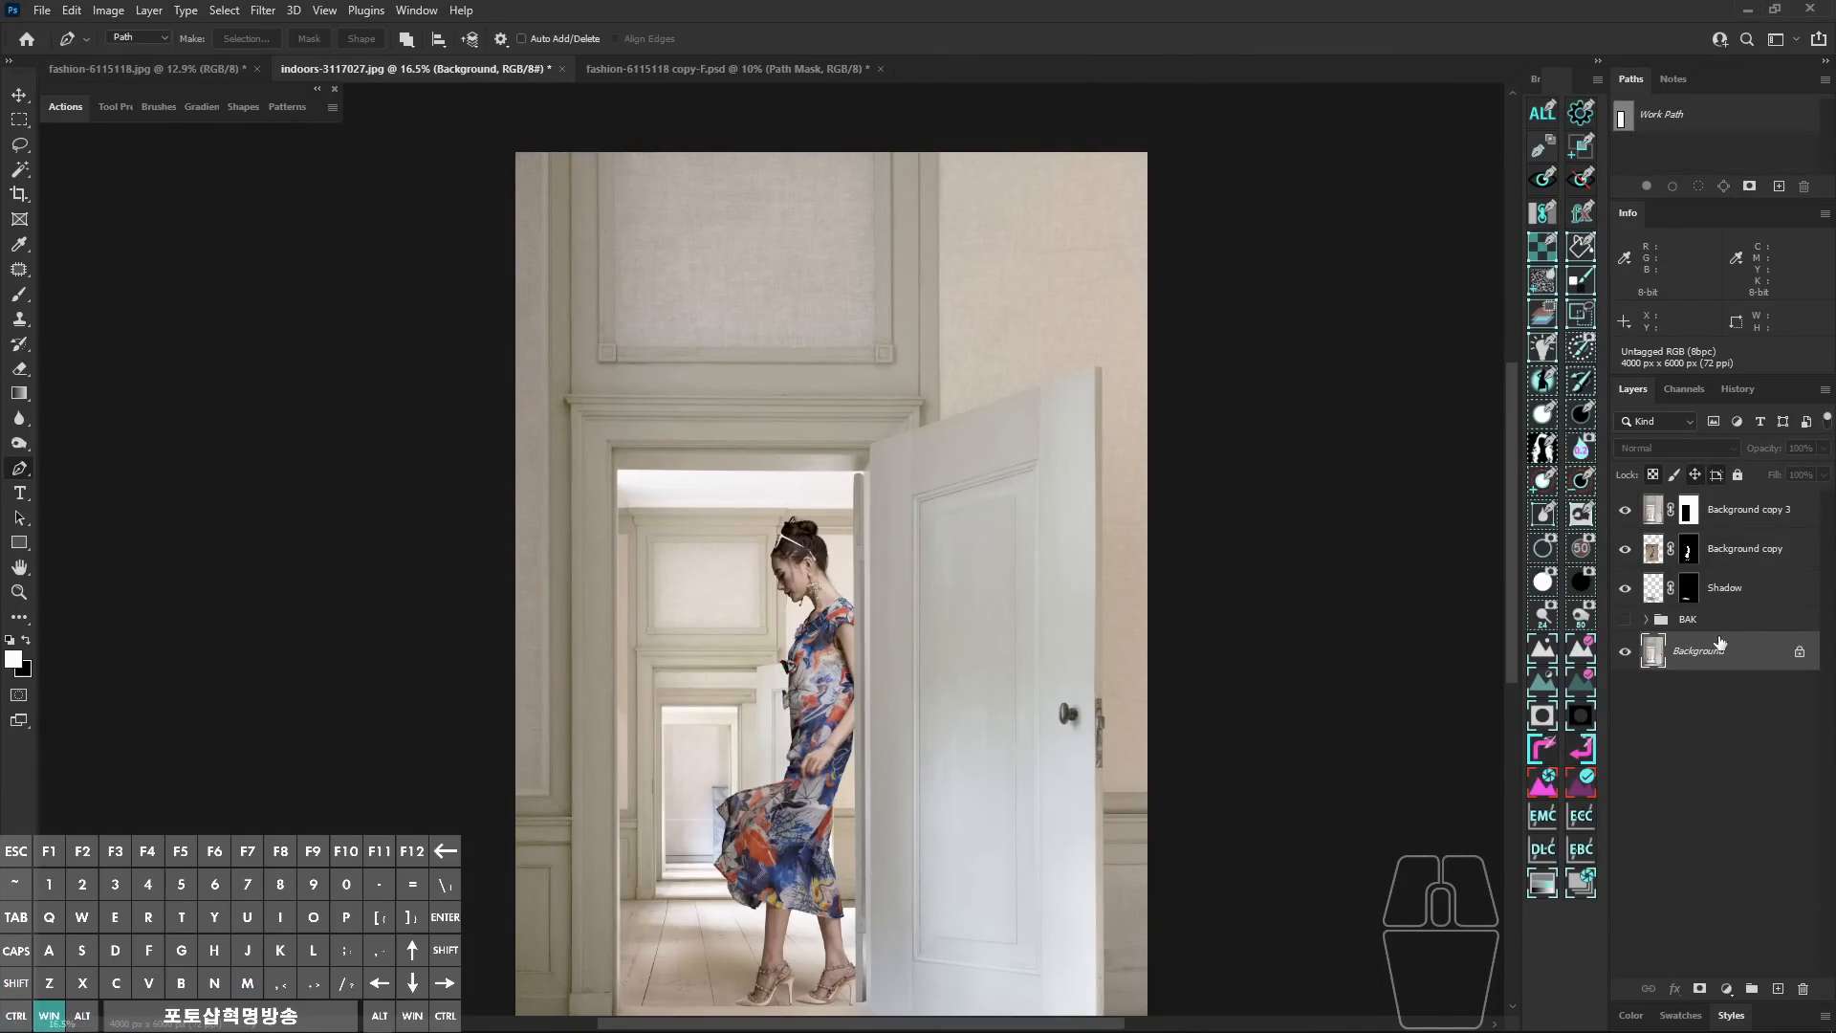
{"action": "left_click", "coordinate": [1693, 126]}
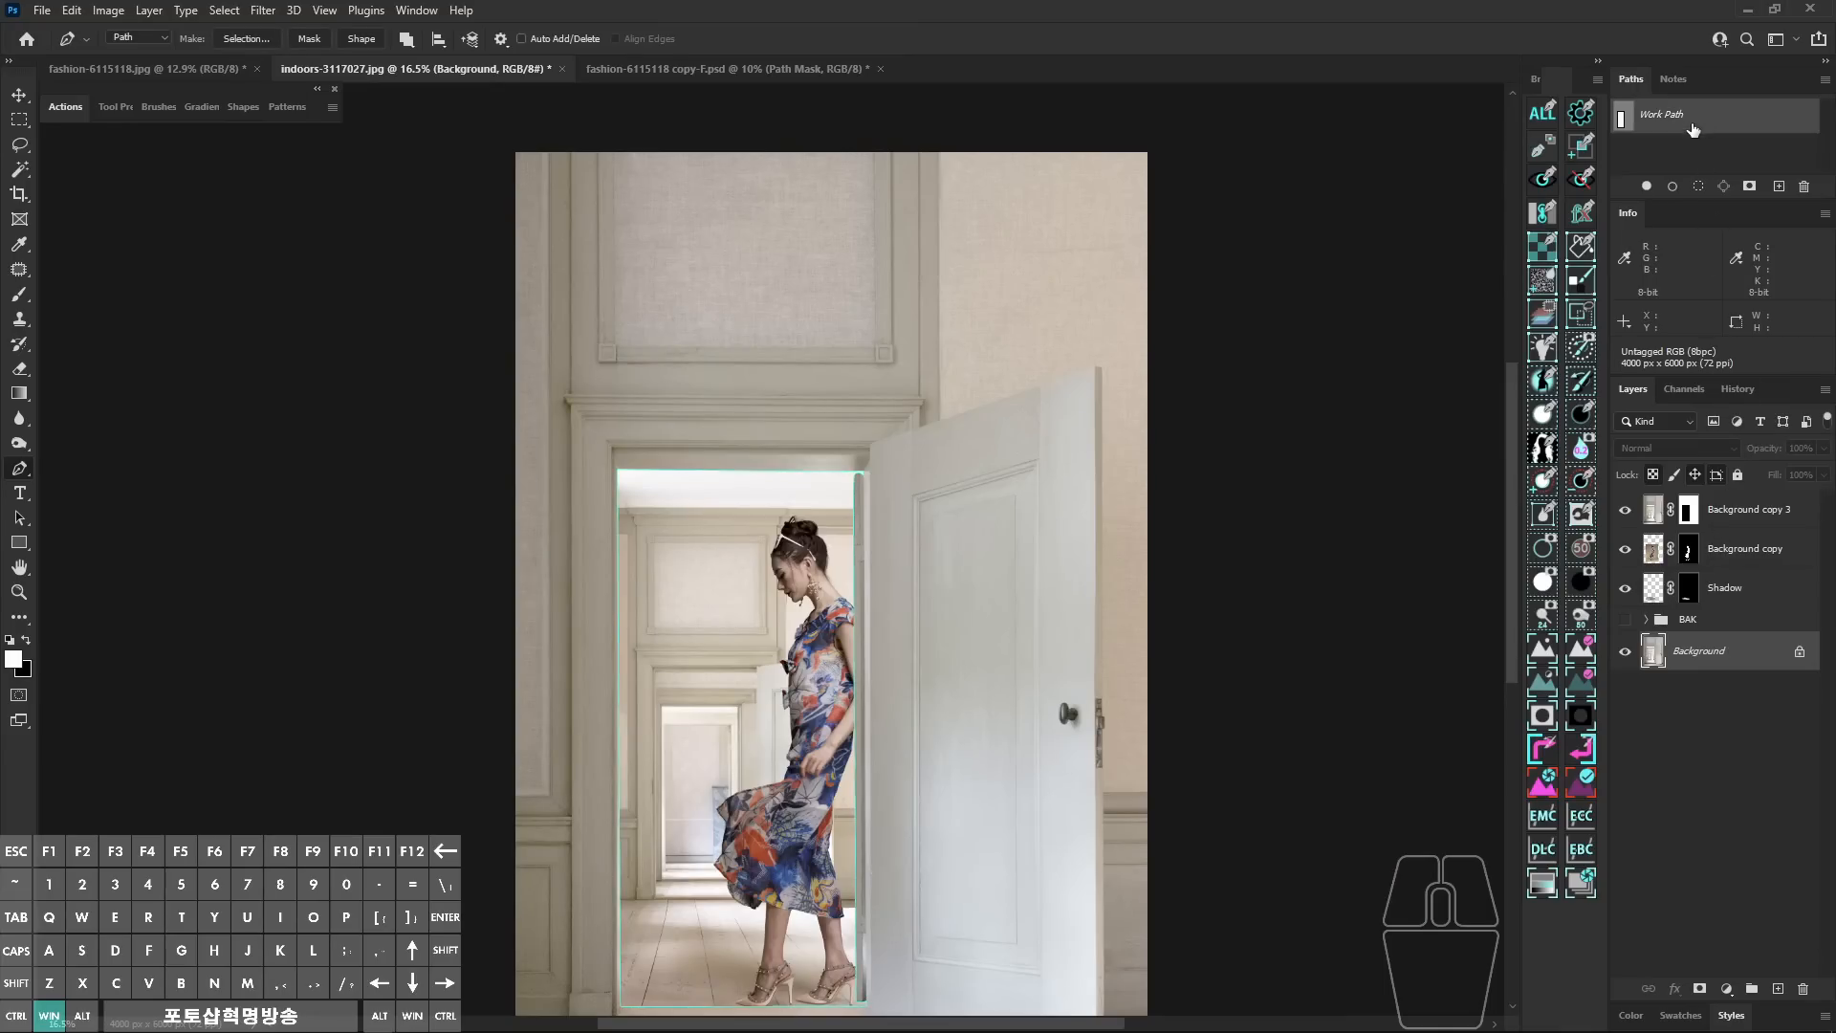
{"action": "key", "text": "ctrl+shift+m"}
{"action": "key", "text": "ctrl+alt+z"}
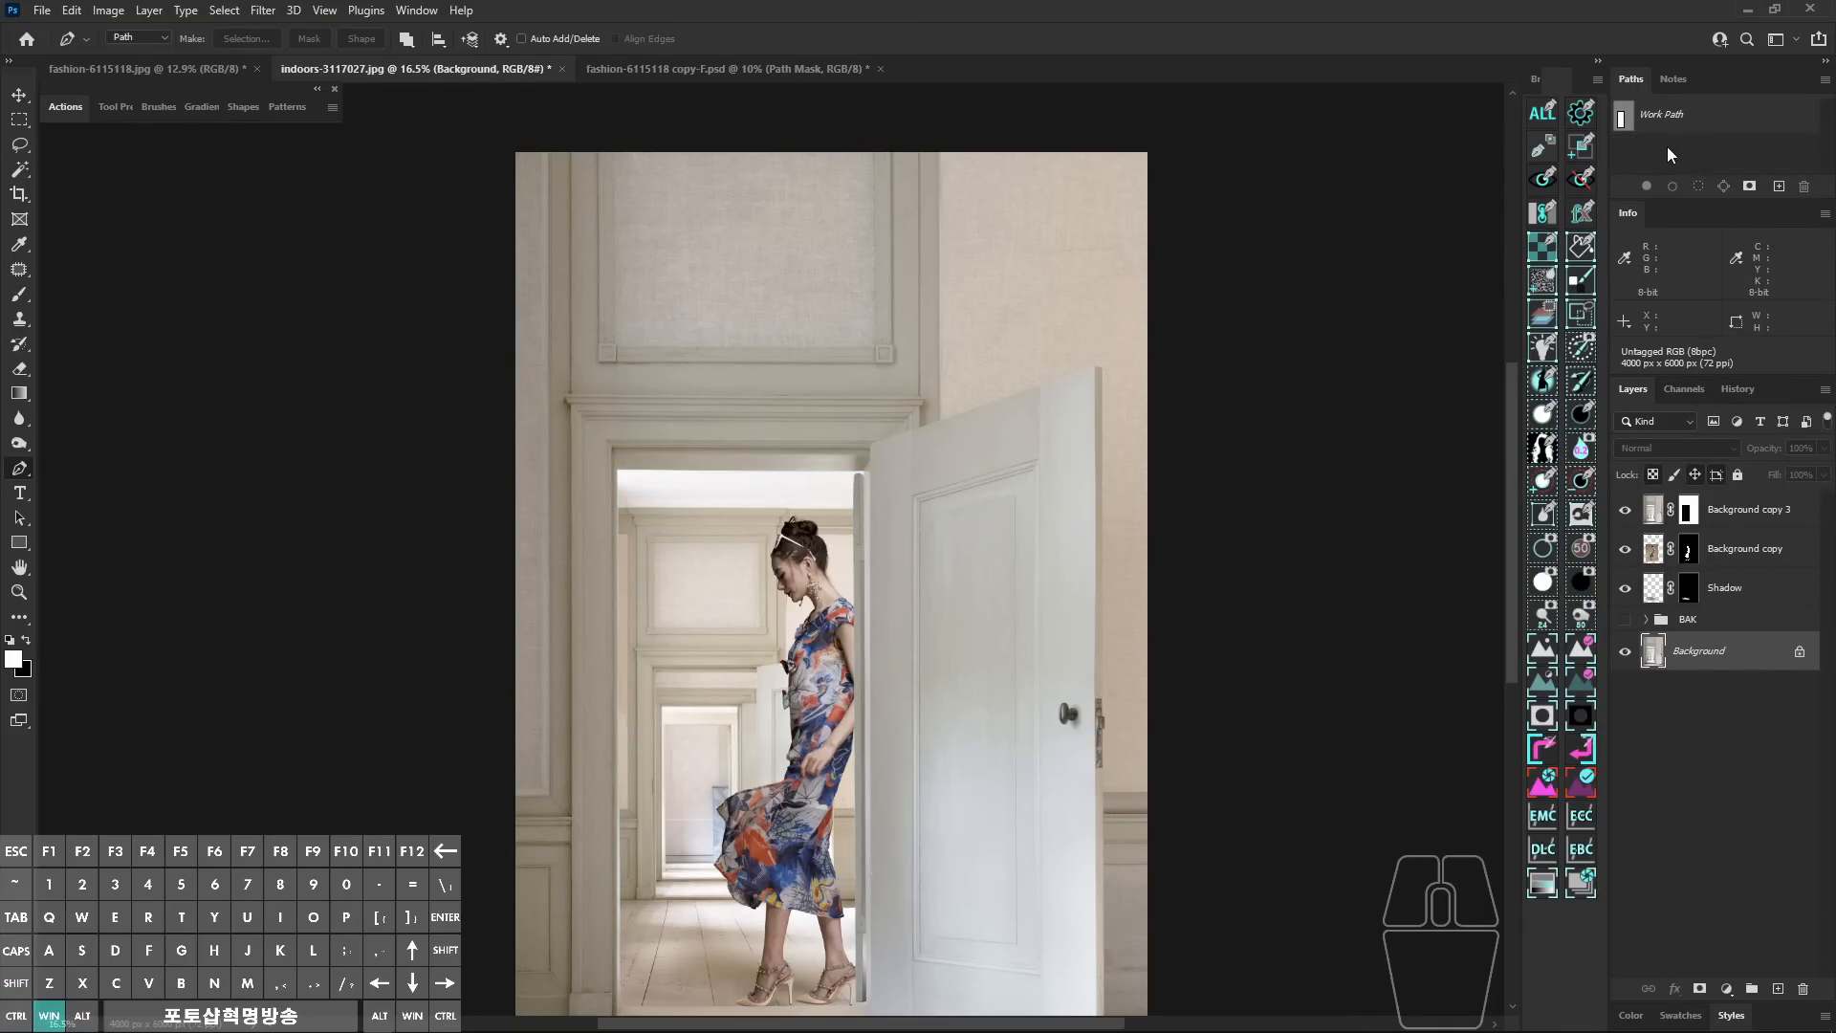
{"action": "left_click", "coordinate": [1667, 151]}
Step: Add a Curves adjustment layer directly above the Background layer and darken the room with an RGB curve point at input 124, output 77
{"action": "left_click_drag", "start_coordinate": [1078, 640], "coordinate": [995, 596]}
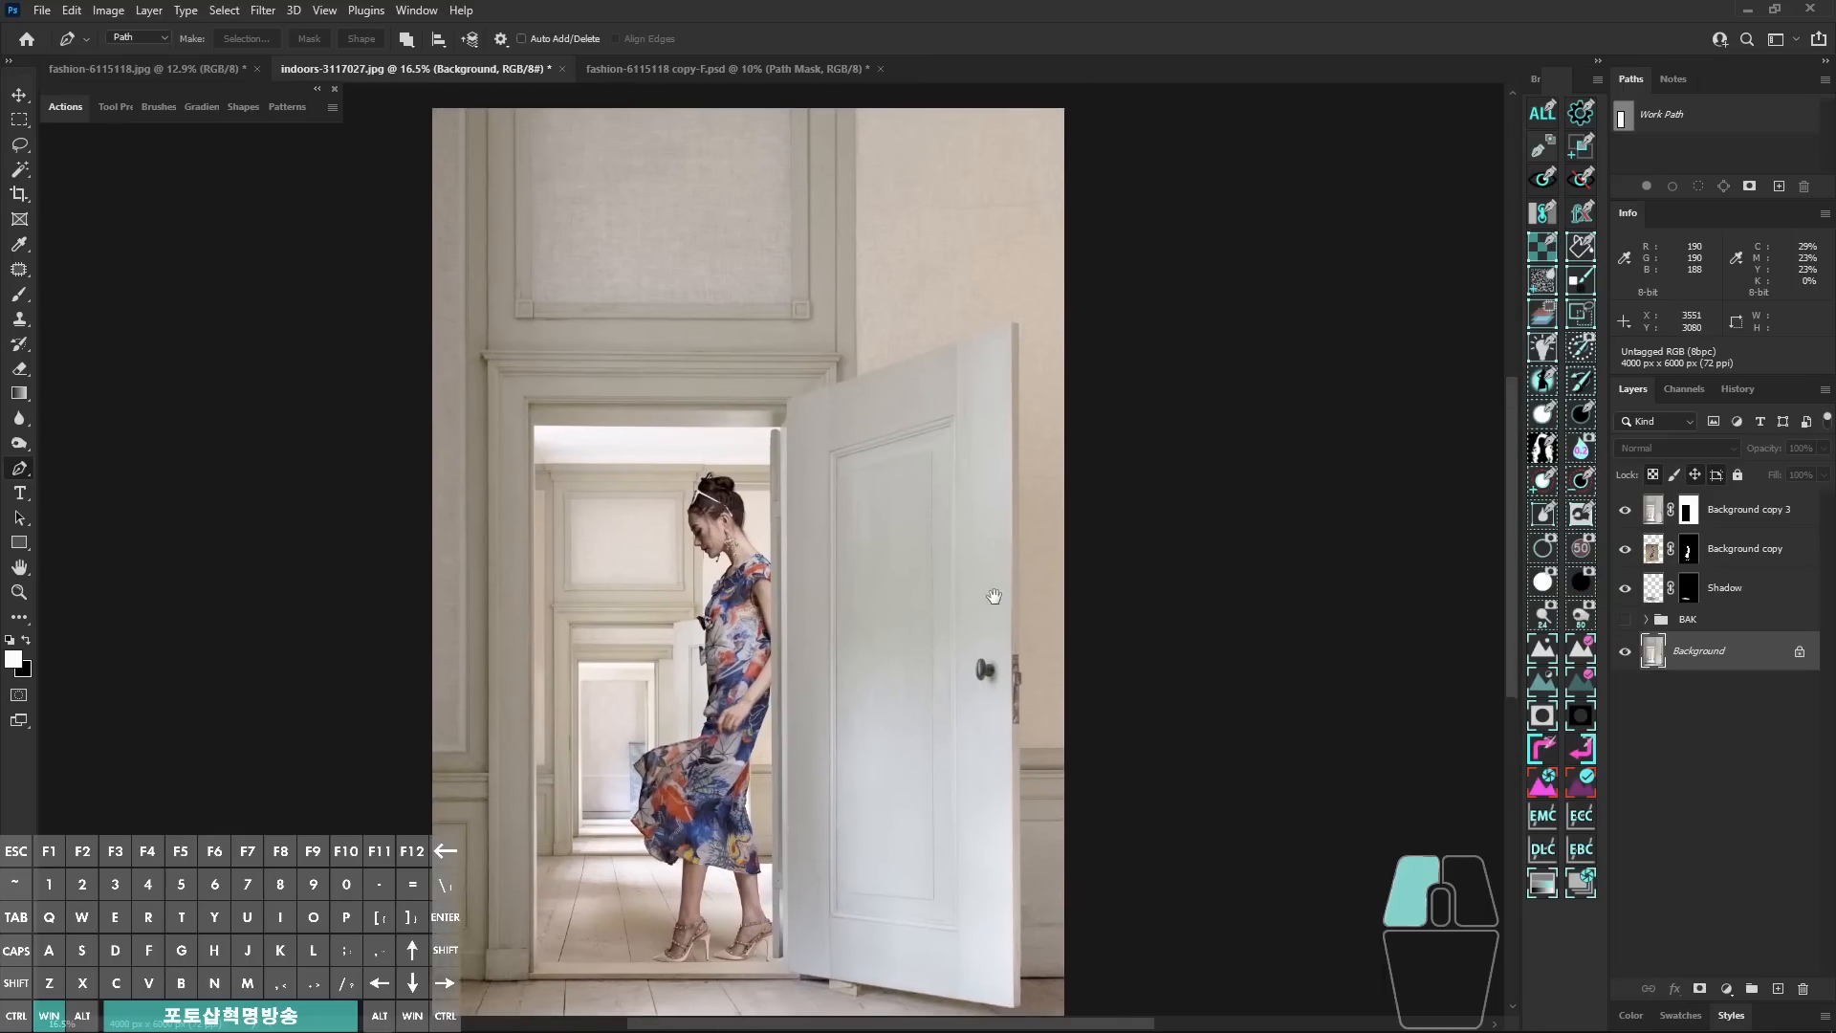
{"action": "key", "text": "ctrl+0"}
{"action": "left_click", "coordinate": [1691, 660]}
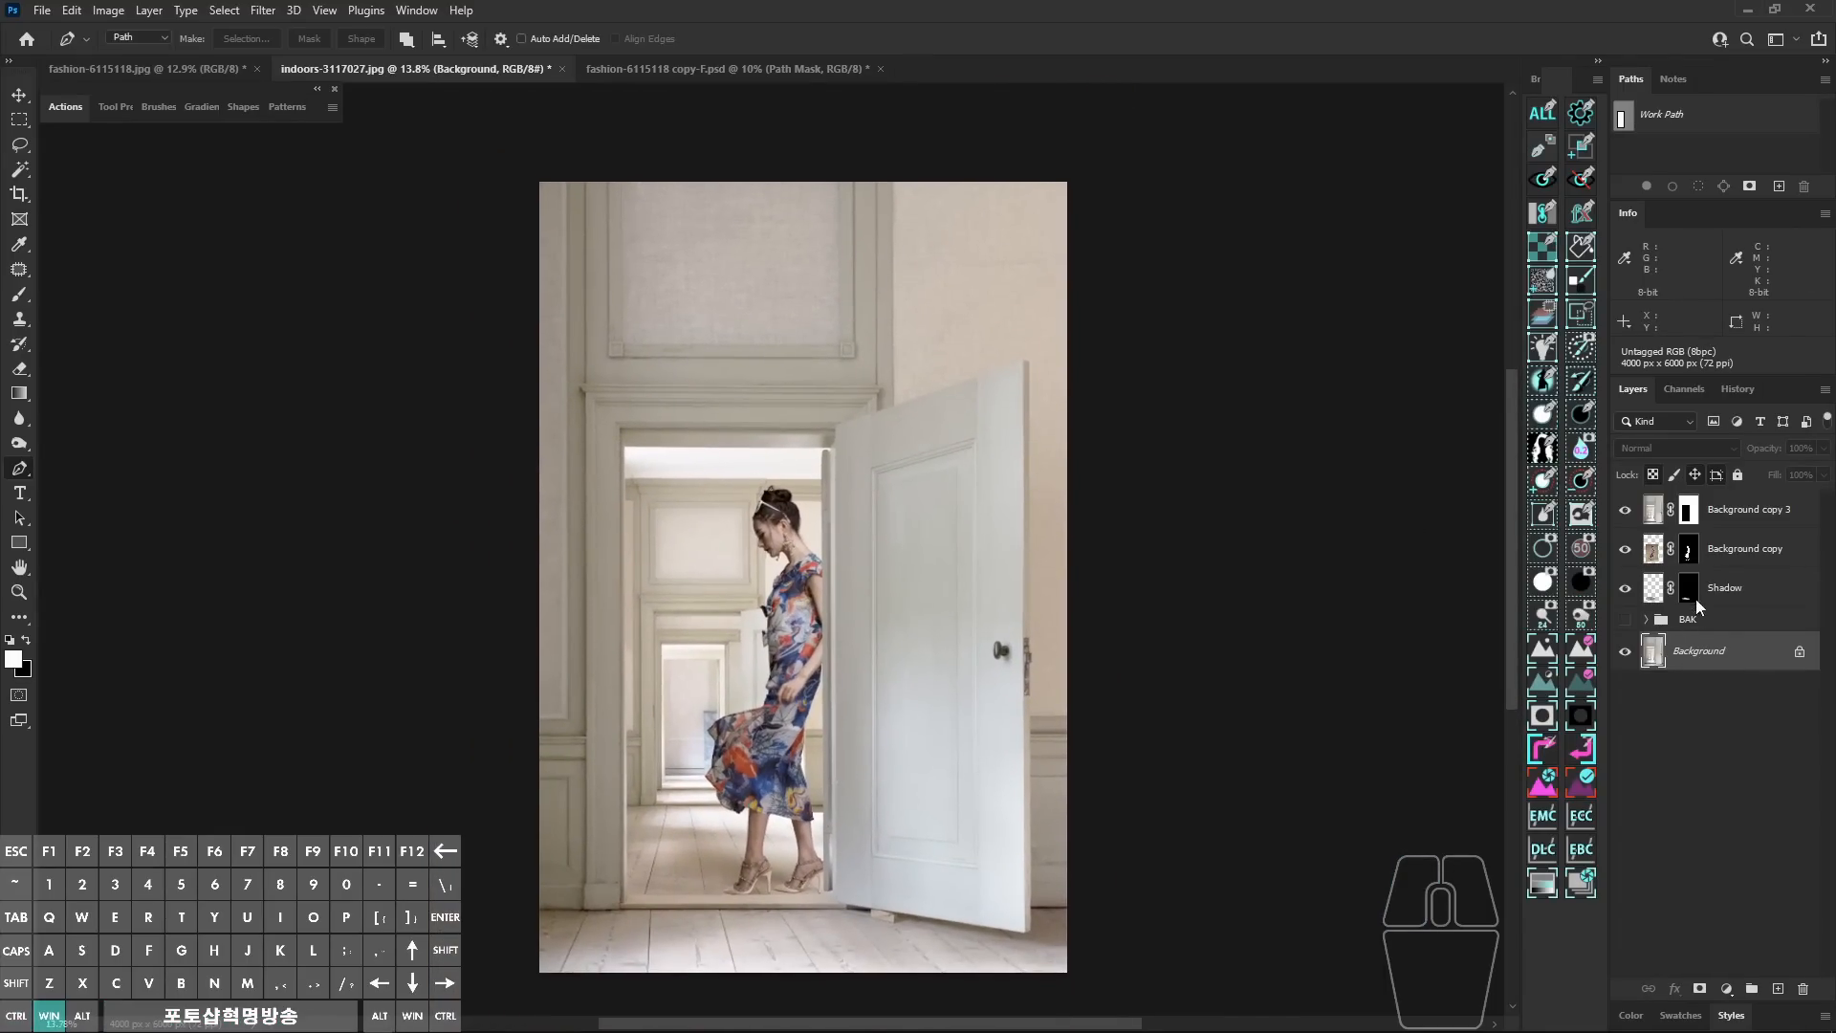
{"action": "key", "text": "ctrl+shift+m"}
{"action": "double_click", "coordinate": [1659, 660]}
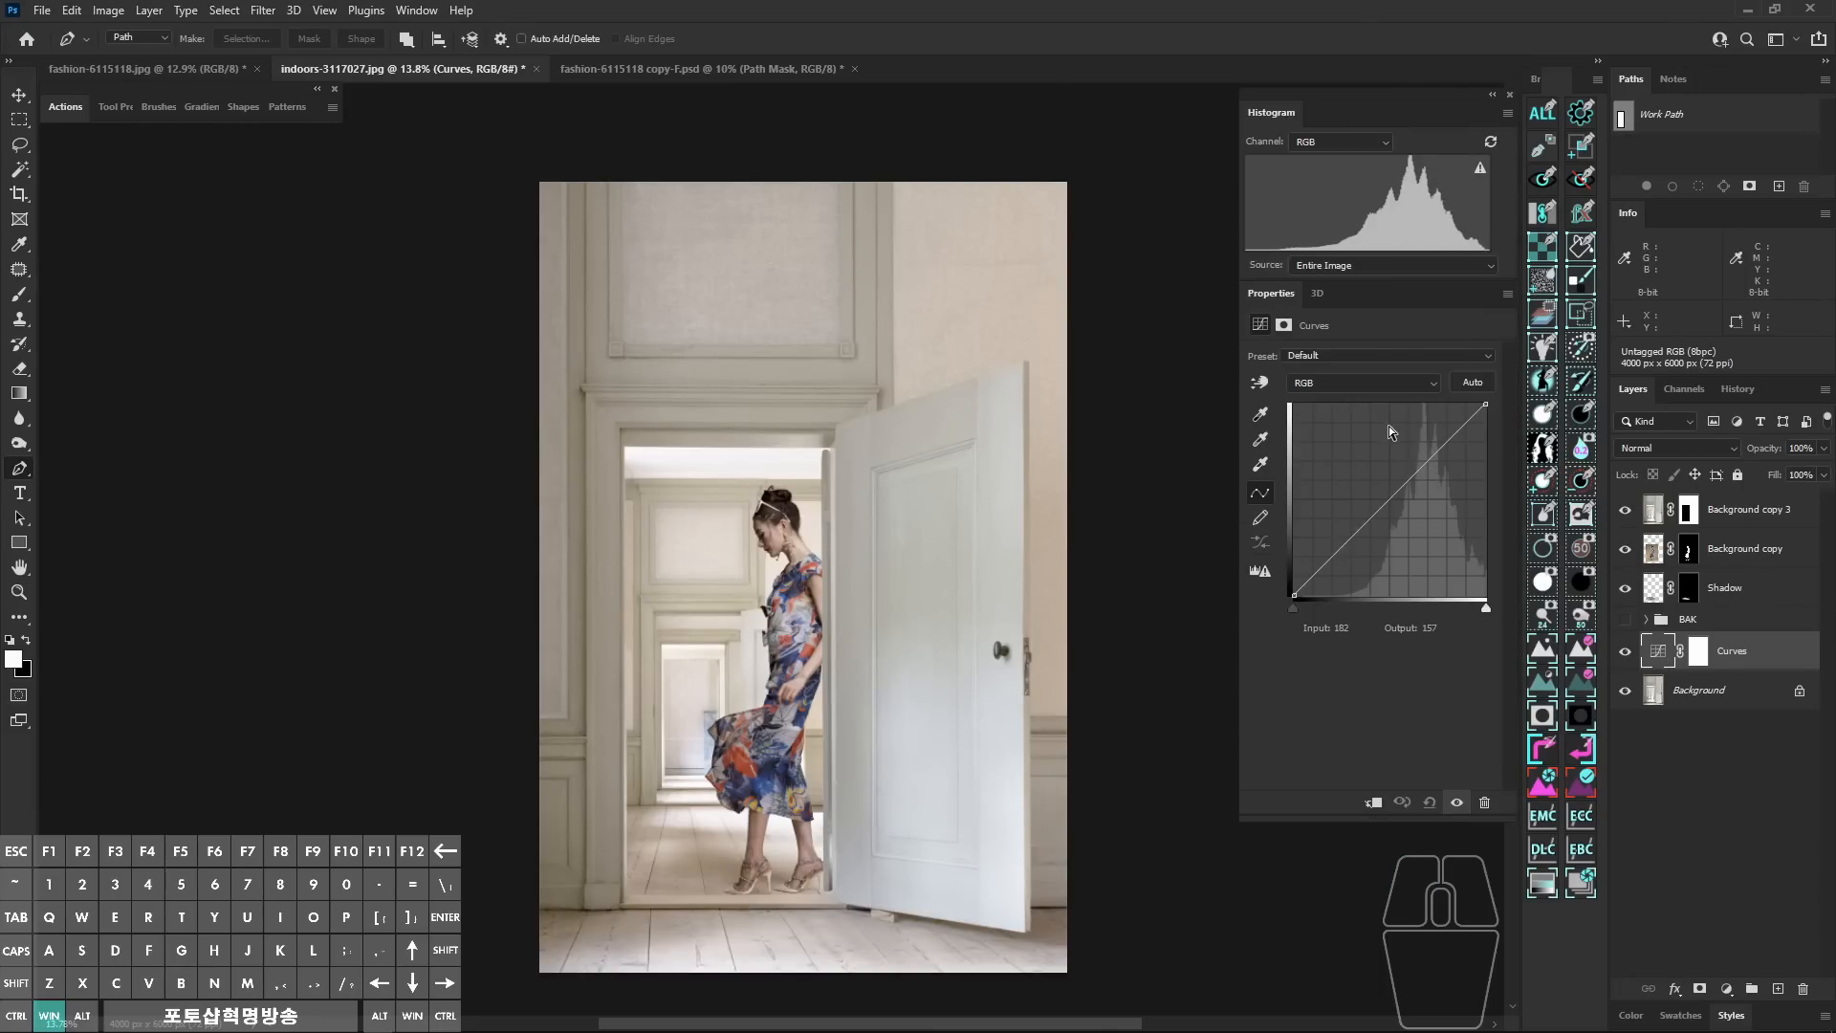
{"action": "left_click_drag", "start_coordinate": [1396, 494], "coordinate": [1387, 539]}
{"action": "key", "text": "ctrl+space"}
{"action": "left_click", "coordinate": [749, 633]}
{"action": "left_click_drag", "start_coordinate": [1052, 667], "coordinate": [893, 669]}
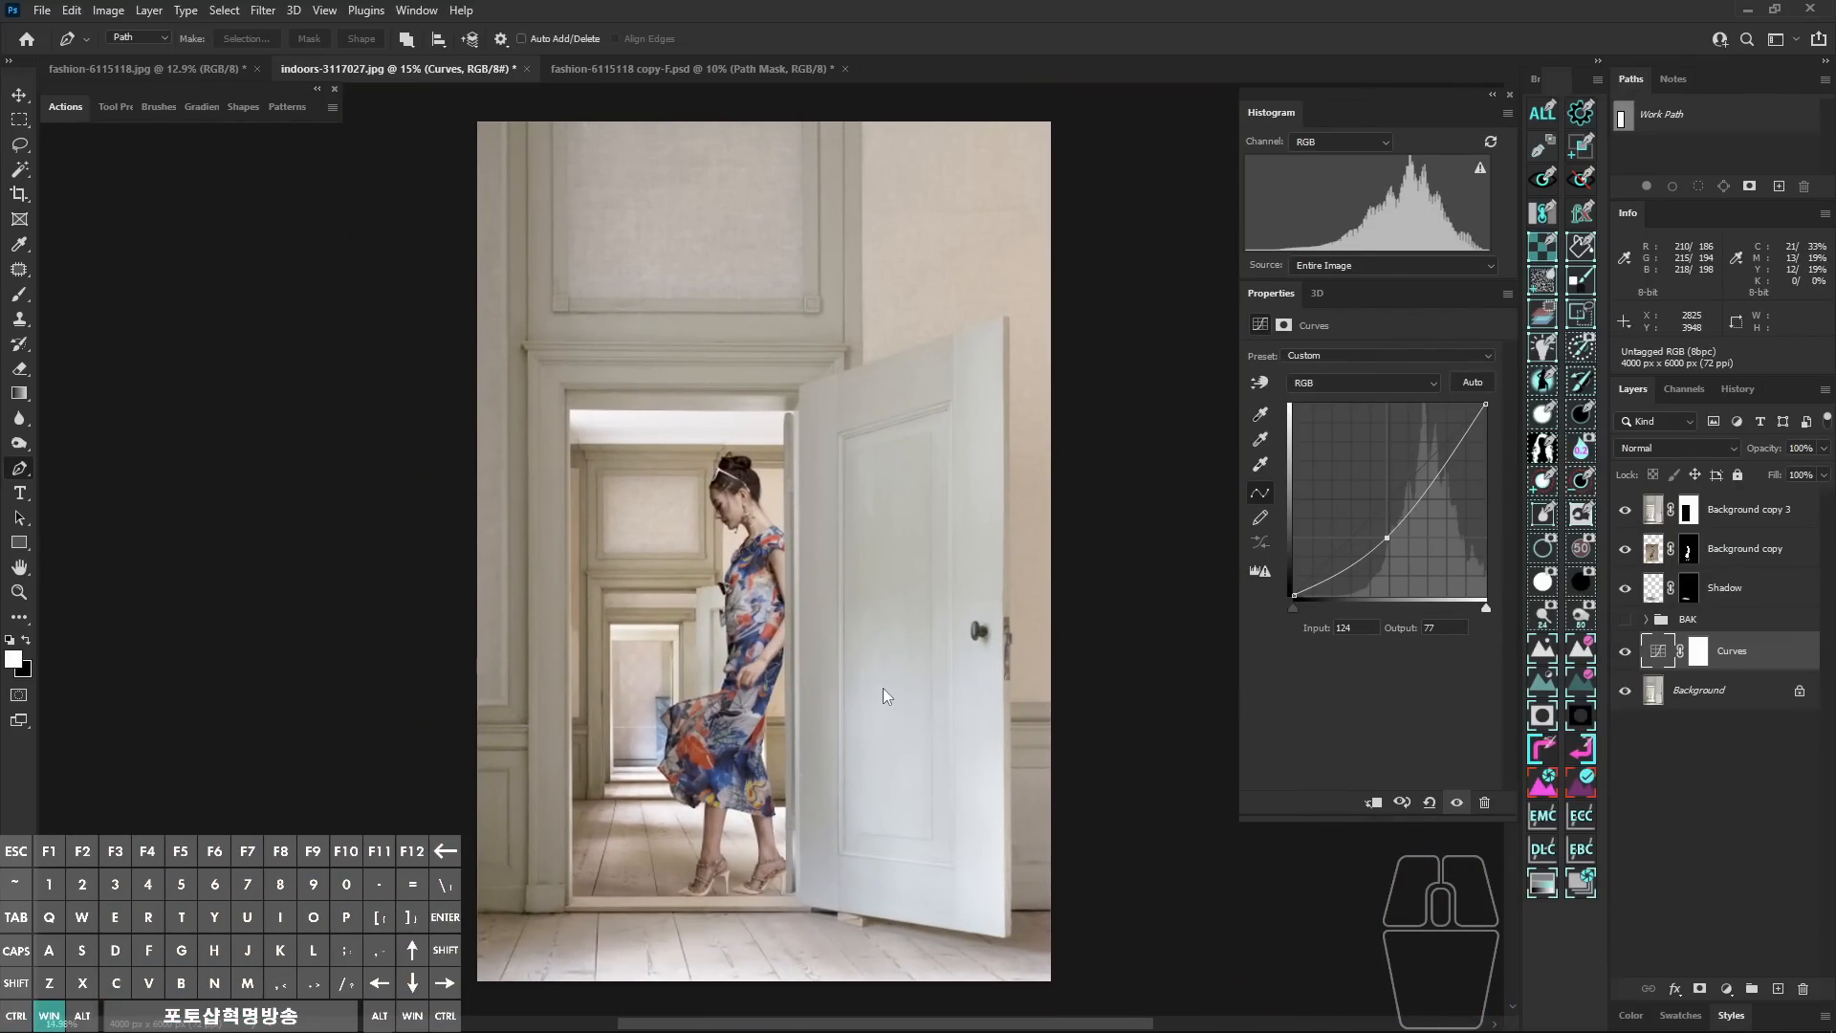
{"action": "left_click", "coordinate": [1544, 444]}
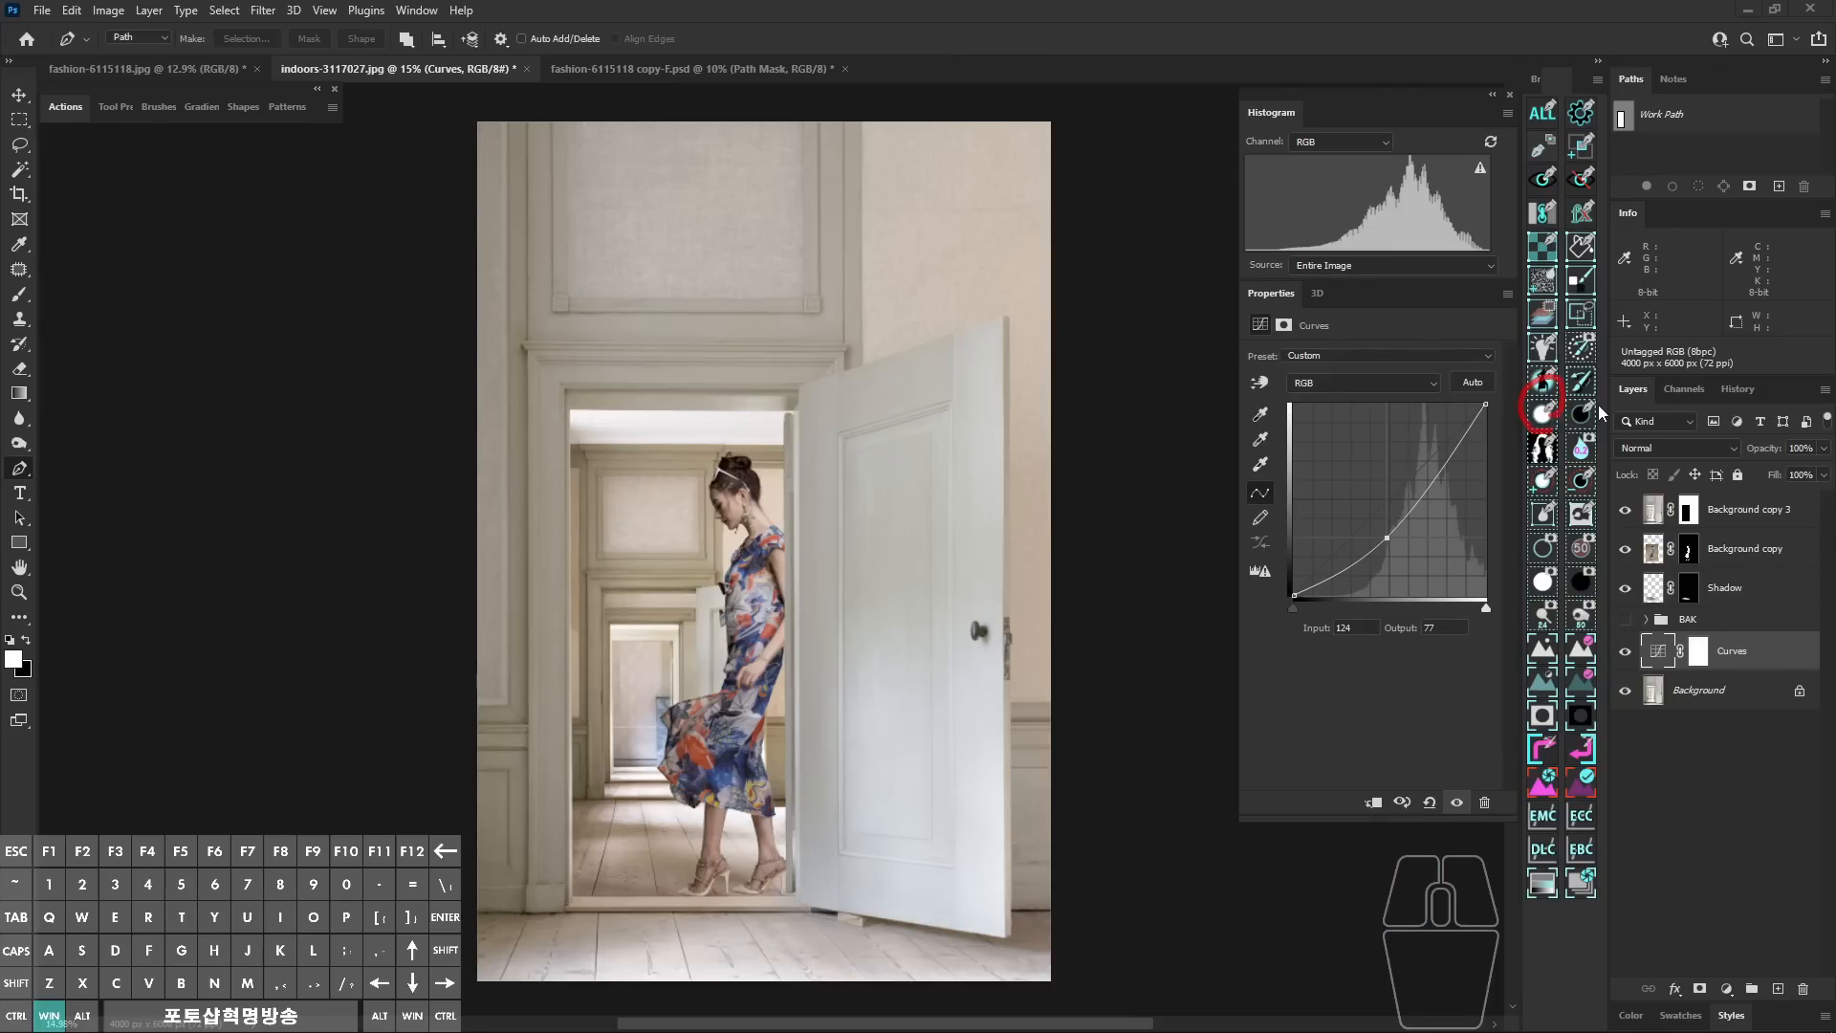
{"action": "mouse_move", "coordinate": [1591, 390]}
{"action": "left_mouse_down"}
{"action": "mouse_move", "coordinate": [1574, 394]}
{"action": "mouse_move", "coordinate": [1595, 398]}
{"action": "left_mouse_up"}
{"action": "key", "text": "alt"}
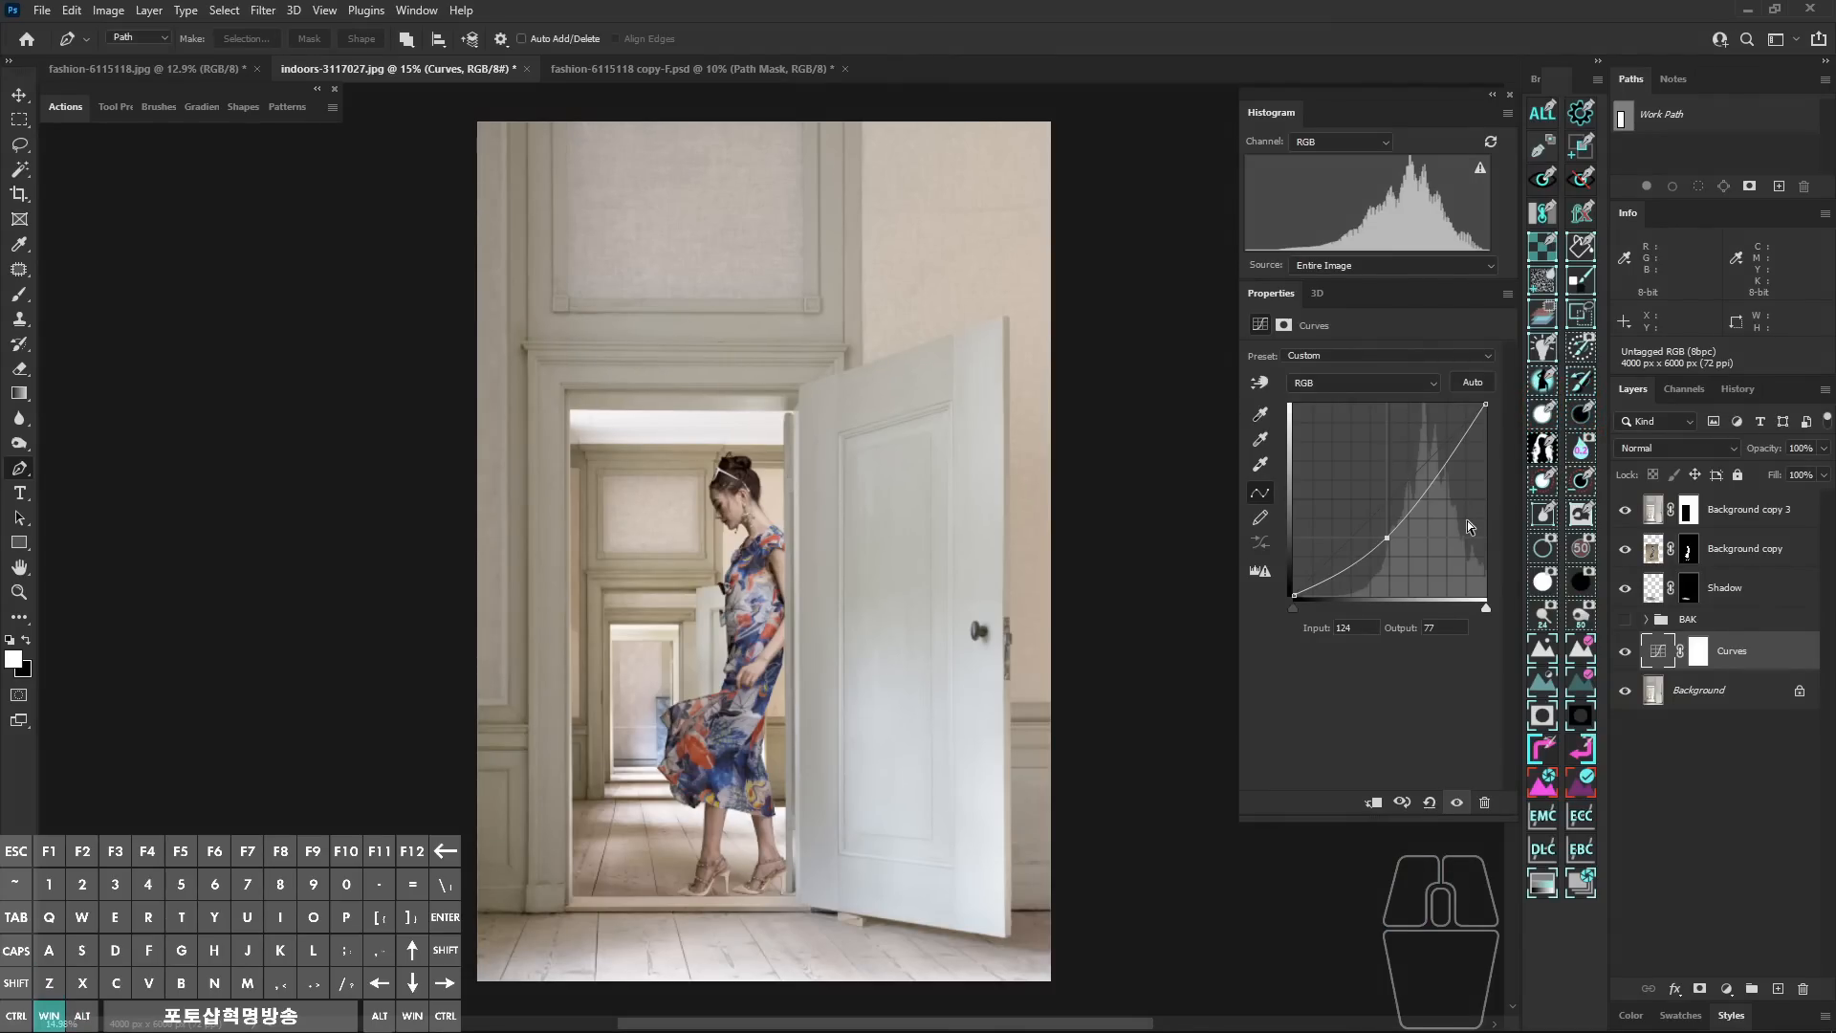